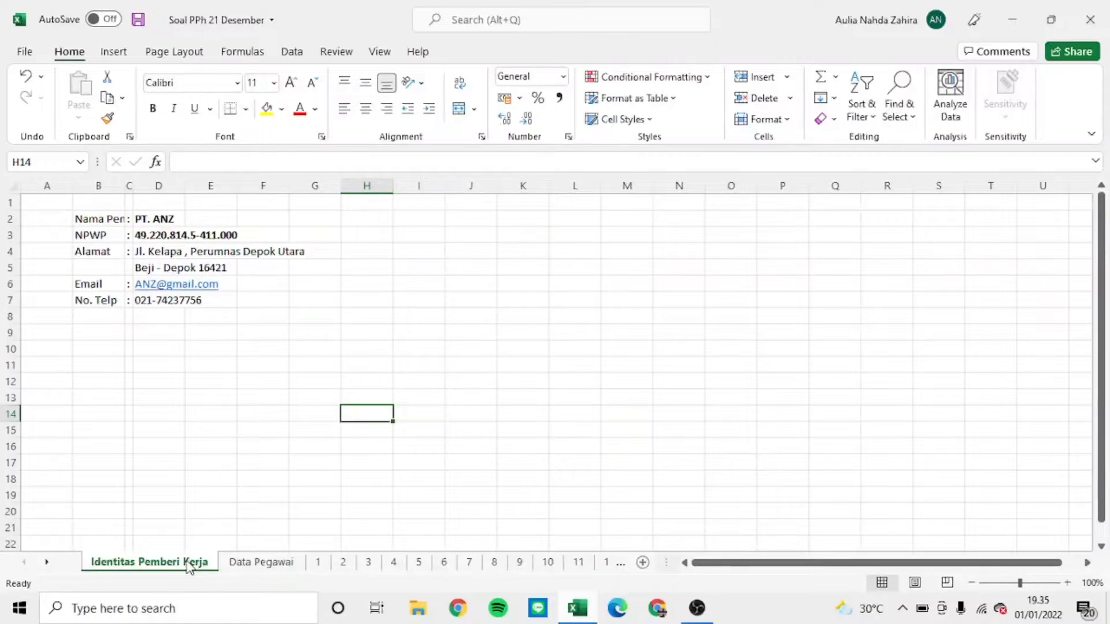
Step: Look through the Data Pegawai sheet and the monthly salary and allowance recap sheets 1 to 12
{"action": "left_click", "coordinate": [255, 562]}
{"action": "left_click", "coordinate": [404, 380]}
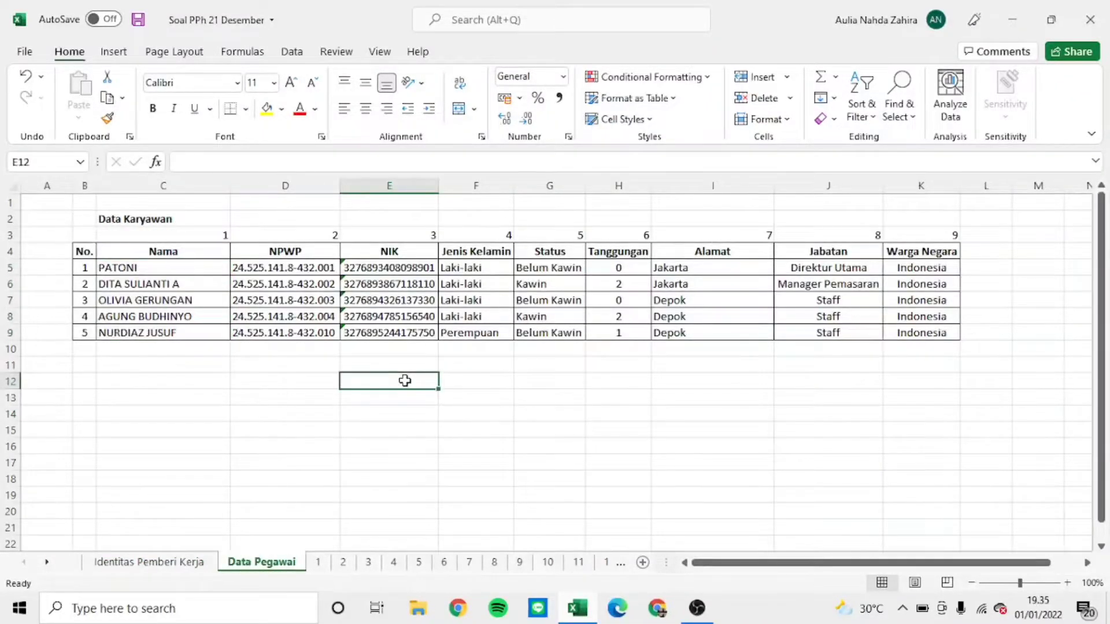
{"action": "left_click", "coordinate": [321, 563]}
{"action": "left_click", "coordinate": [412, 497]}
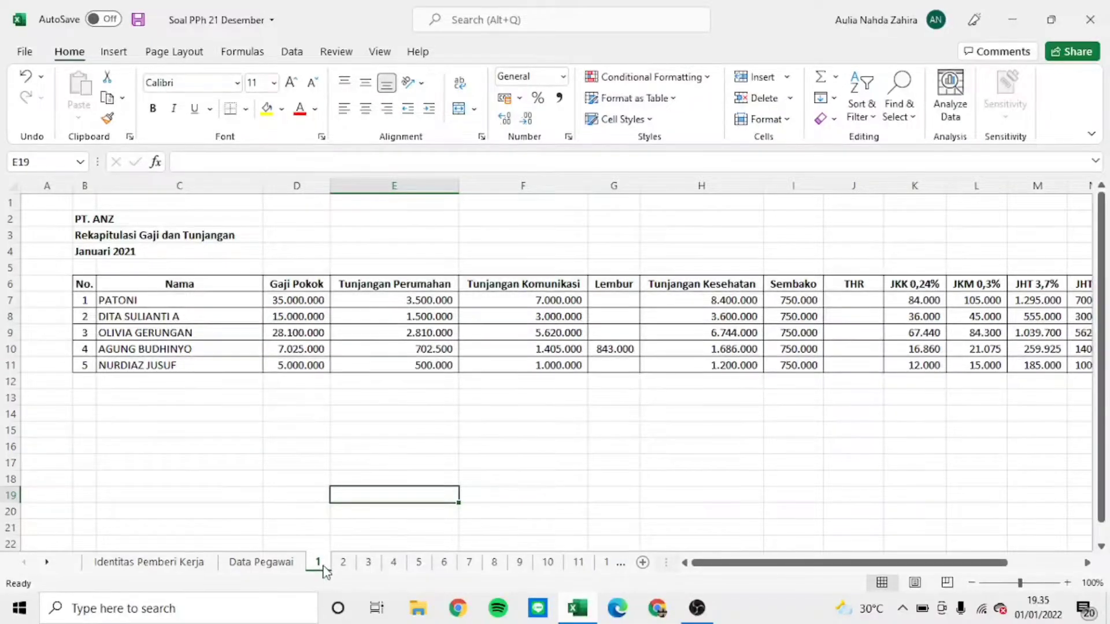
{"action": "left_click", "coordinate": [343, 564]}
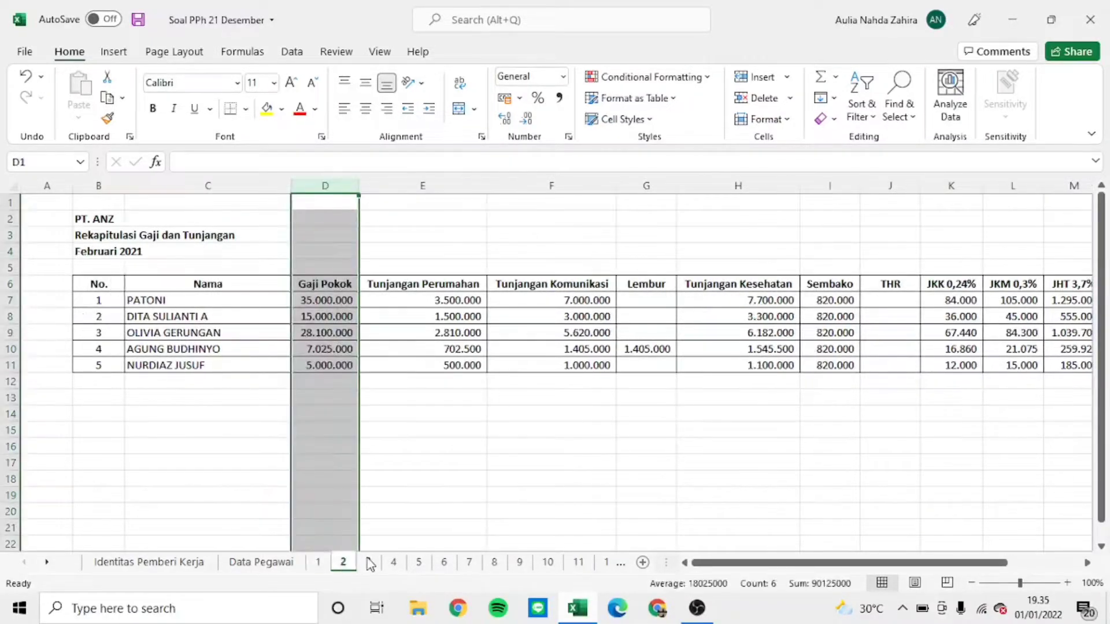
{"action": "left_click", "coordinate": [369, 564]}
{"action": "left_click", "coordinate": [392, 564]}
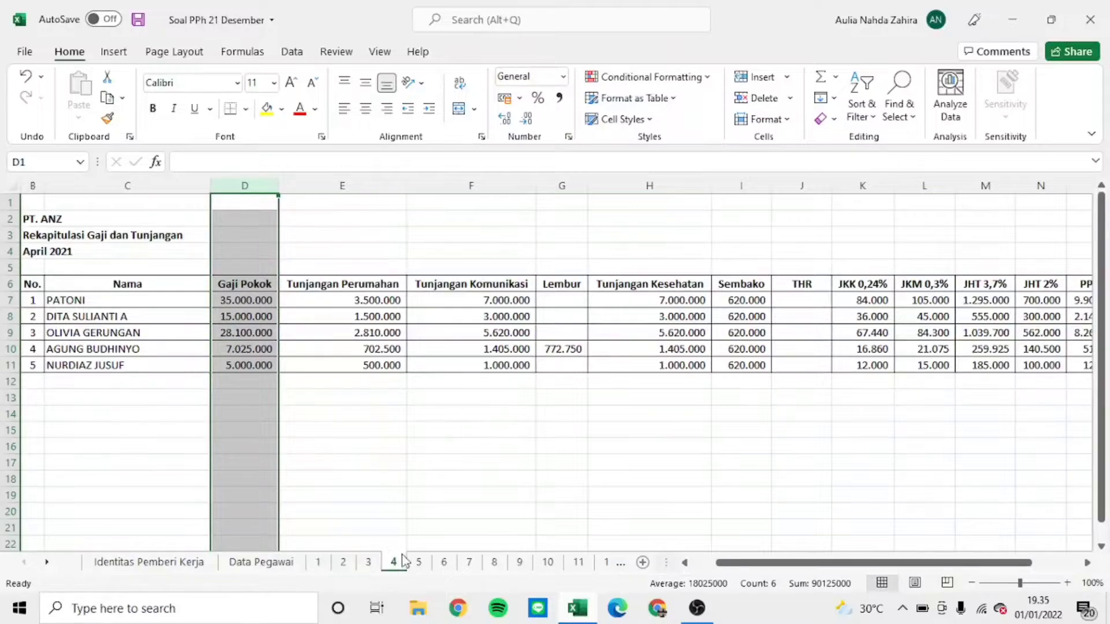
{"action": "left_click", "coordinate": [418, 563]}
{"action": "left_click", "coordinate": [442, 564]}
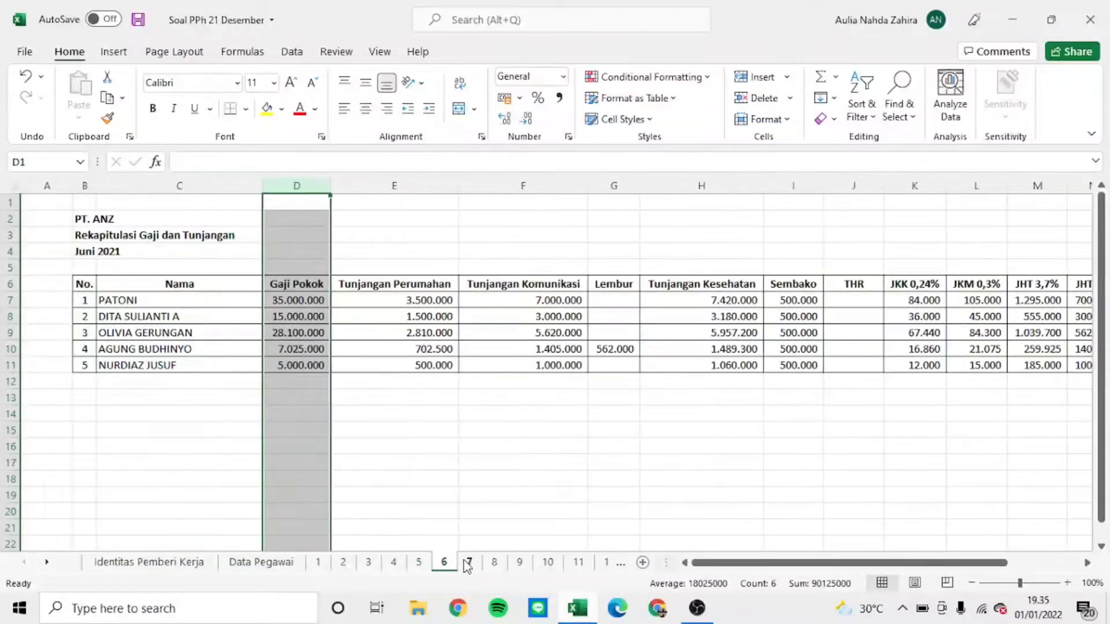
{"action": "left_click", "coordinate": [469, 563]}
{"action": "left_click", "coordinate": [492, 564]}
{"action": "left_click", "coordinate": [520, 564]}
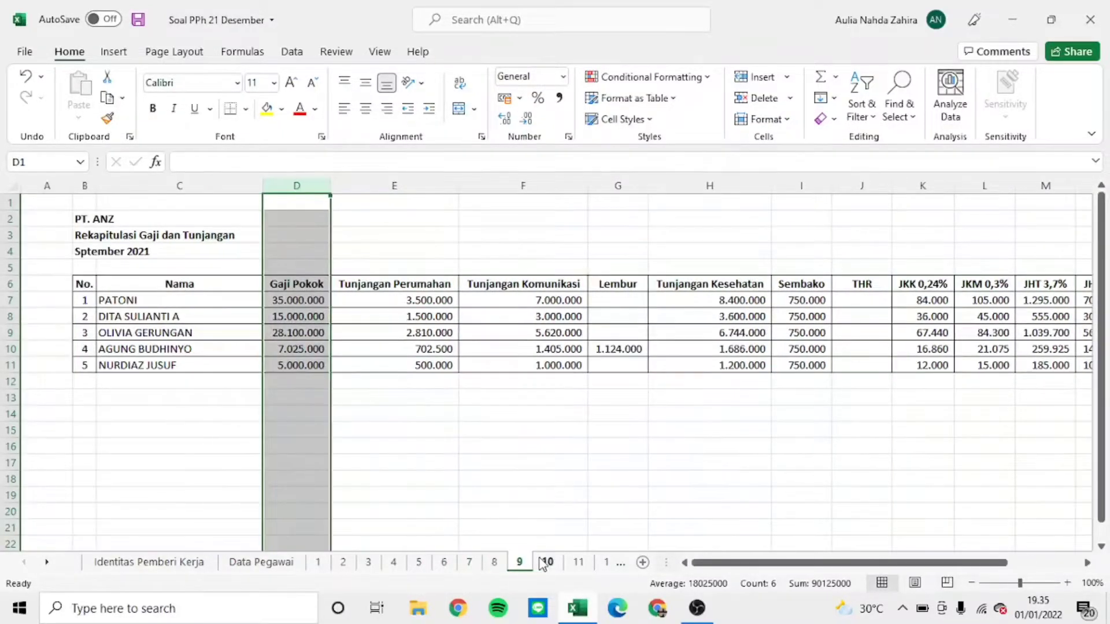
{"action": "left_click", "coordinate": [547, 563]}
{"action": "left_click", "coordinate": [579, 563]}
{"action": "left_click", "coordinate": [604, 564]}
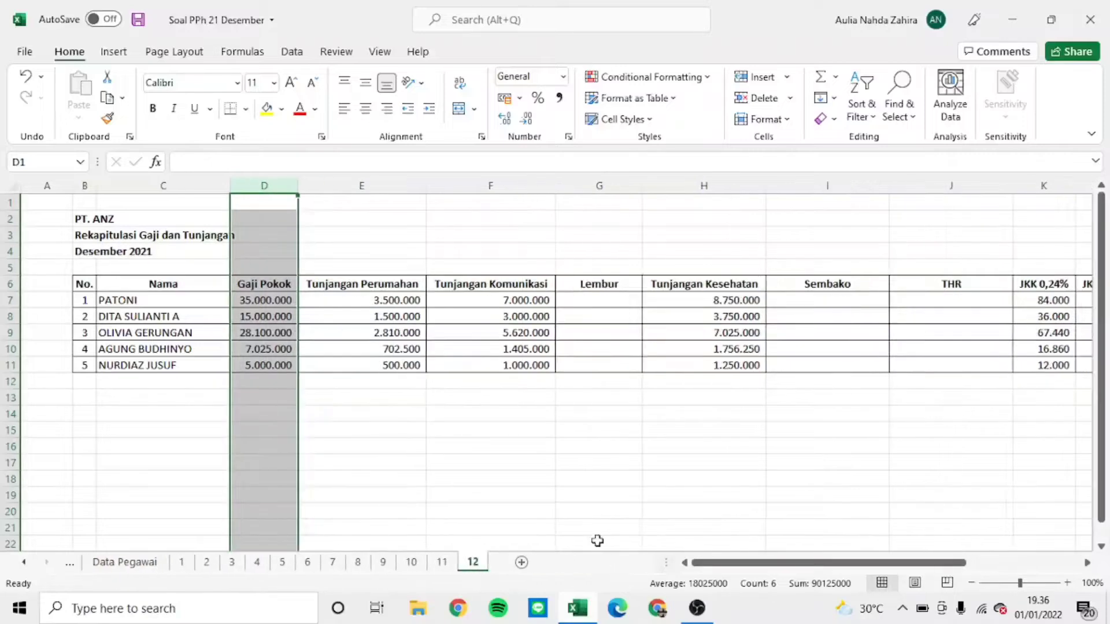
Step: Review the Identitas Pemberi Kerja sheet again, along with Data Pegawai and the January recap on sheet 1
{"action": "left_click", "coordinate": [68, 564]}
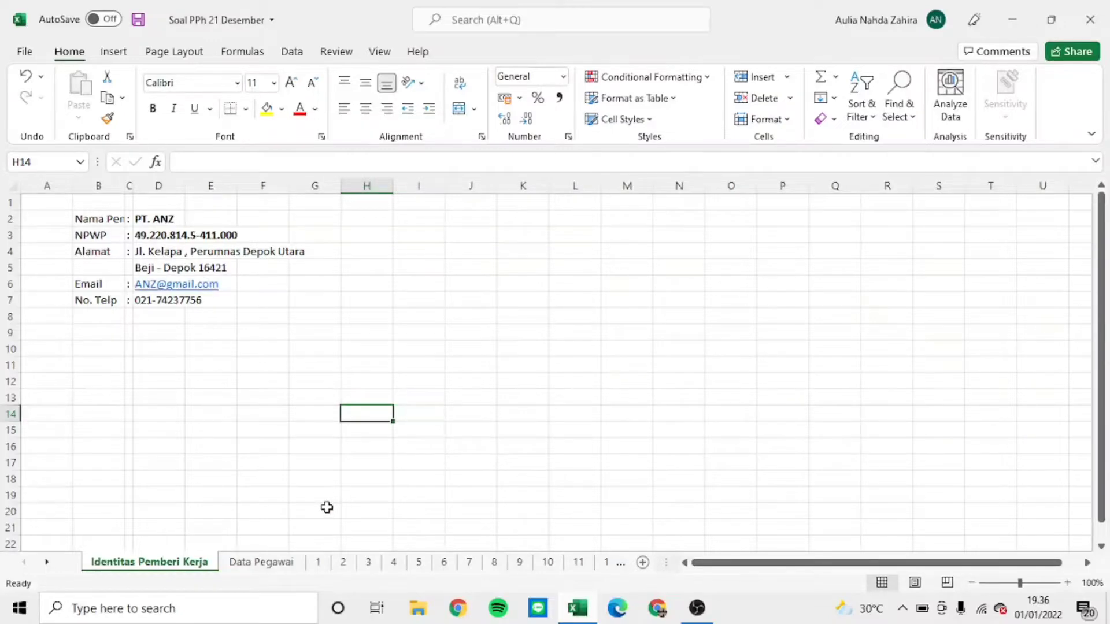
{"action": "left_click", "coordinate": [279, 568]}
{"action": "left_click", "coordinate": [317, 564]}
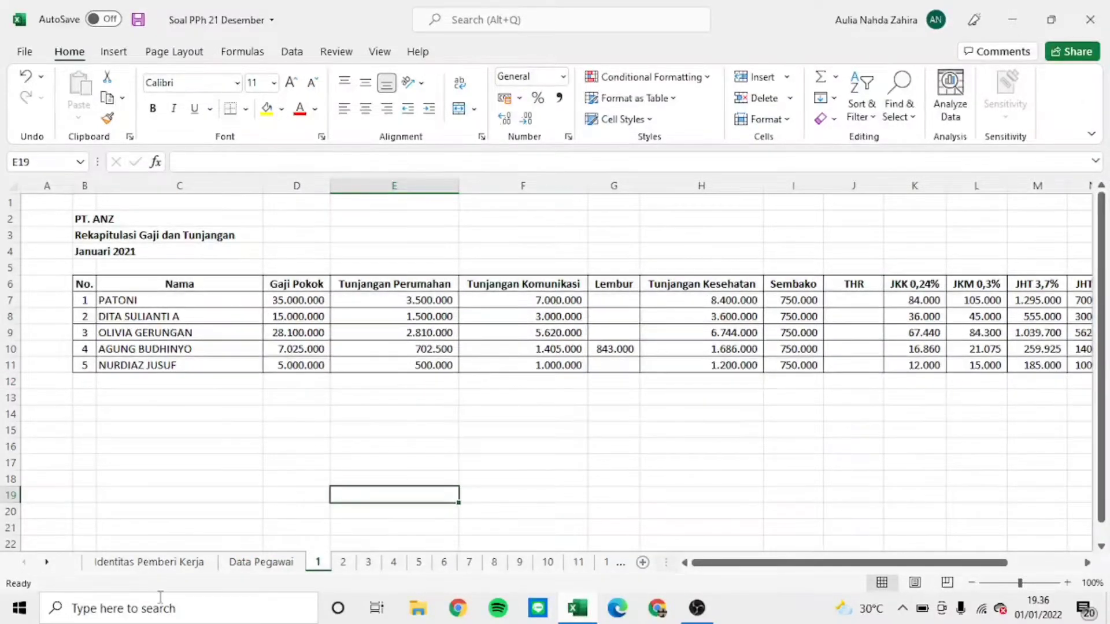
{"action": "left_click", "coordinate": [297, 566]}
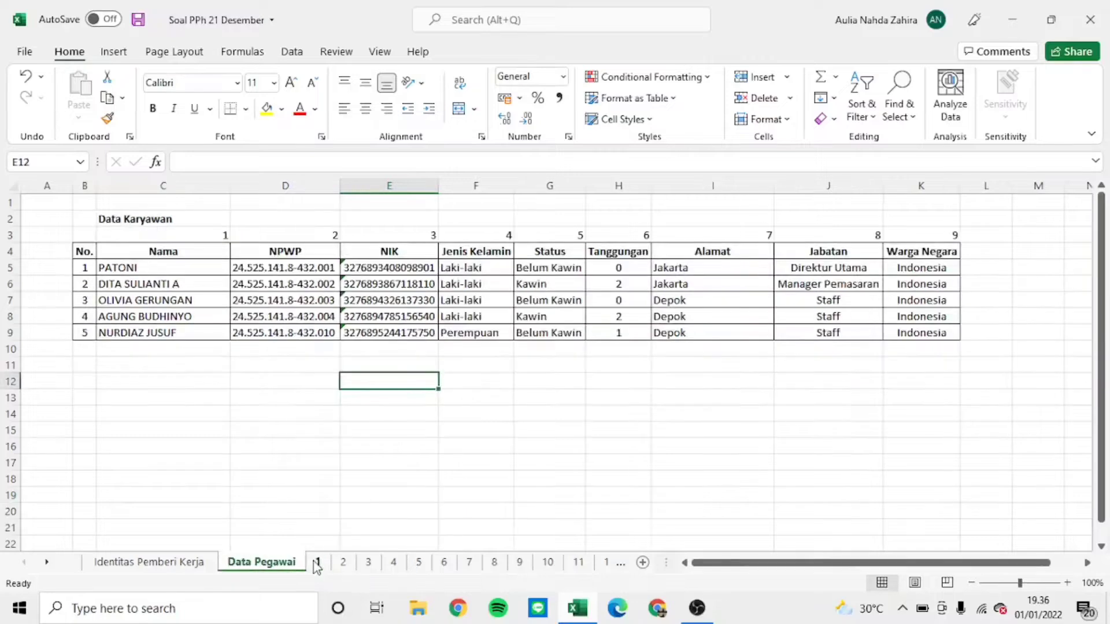
Step: Add a new worksheet, place it between Data Pegawai and sheet 1, and name it Struktur Data
{"action": "left_click", "coordinate": [317, 563]}
{"action": "left_click", "coordinate": [642, 563]}
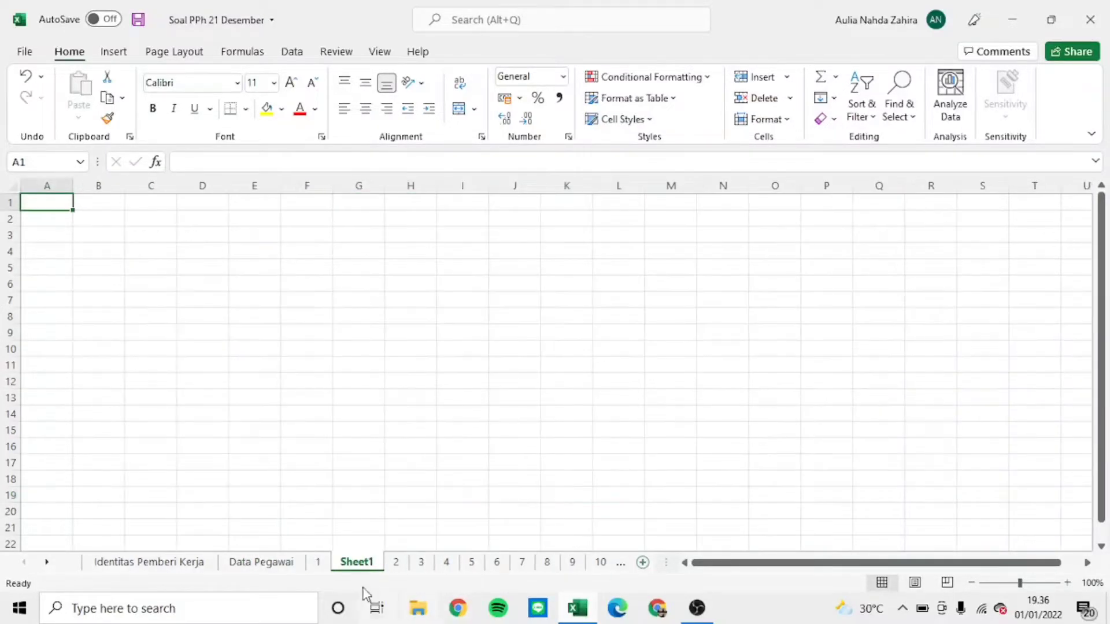
{"action": "left_click_drag", "start_coordinate": [315, 567], "coordinate": [319, 563]}
{"action": "double_click", "coordinate": [324, 561]}
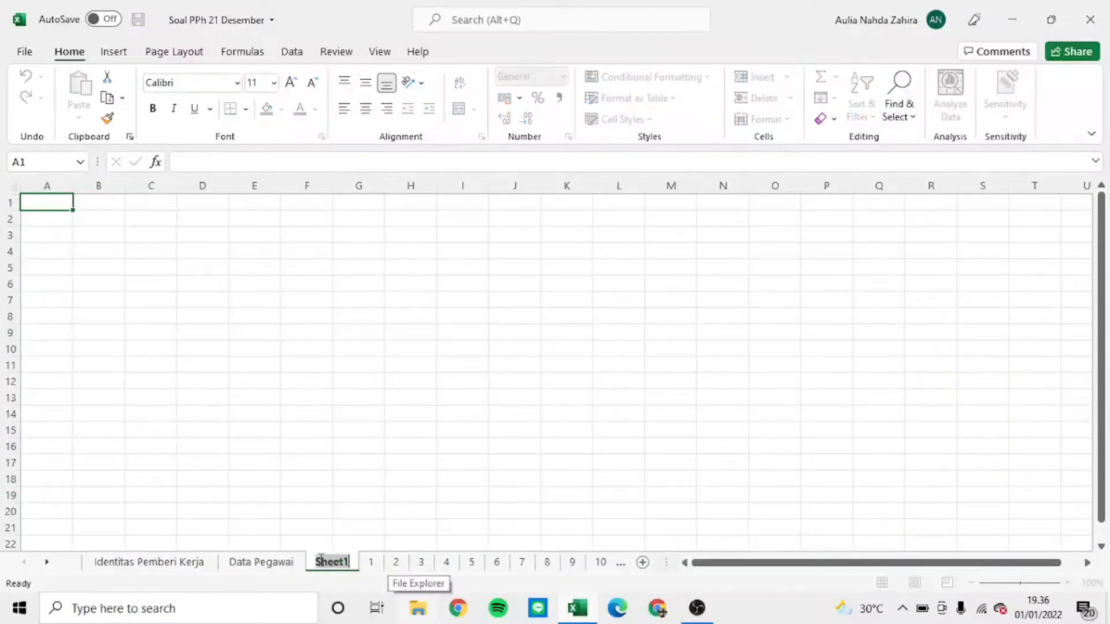
{"action": "type", "text": "Stru"}
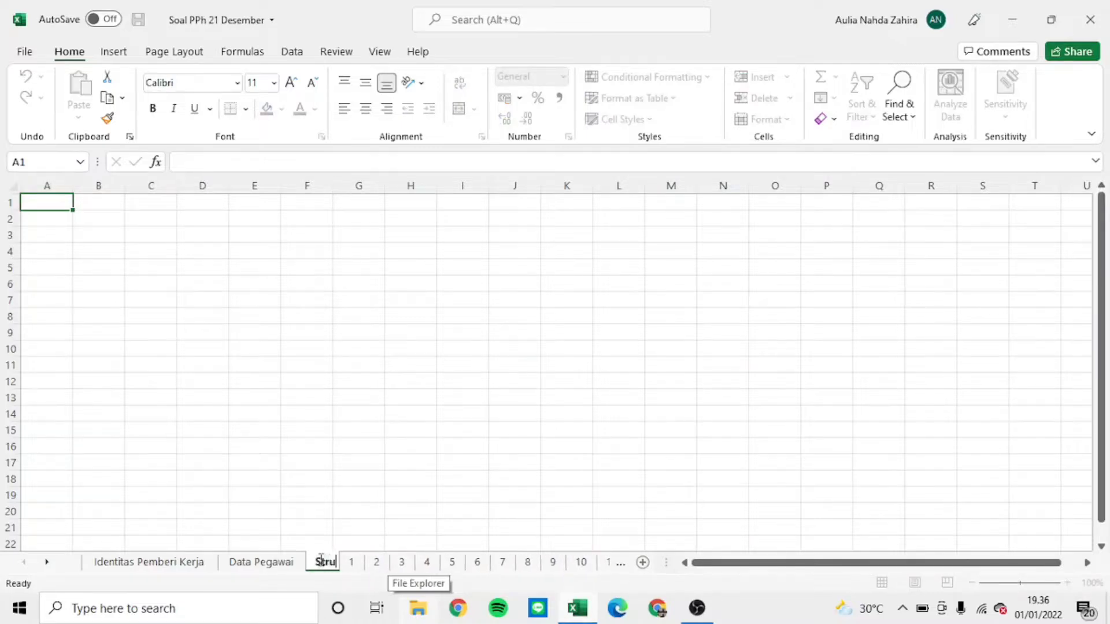
{"action": "type", "text": "ktur"}
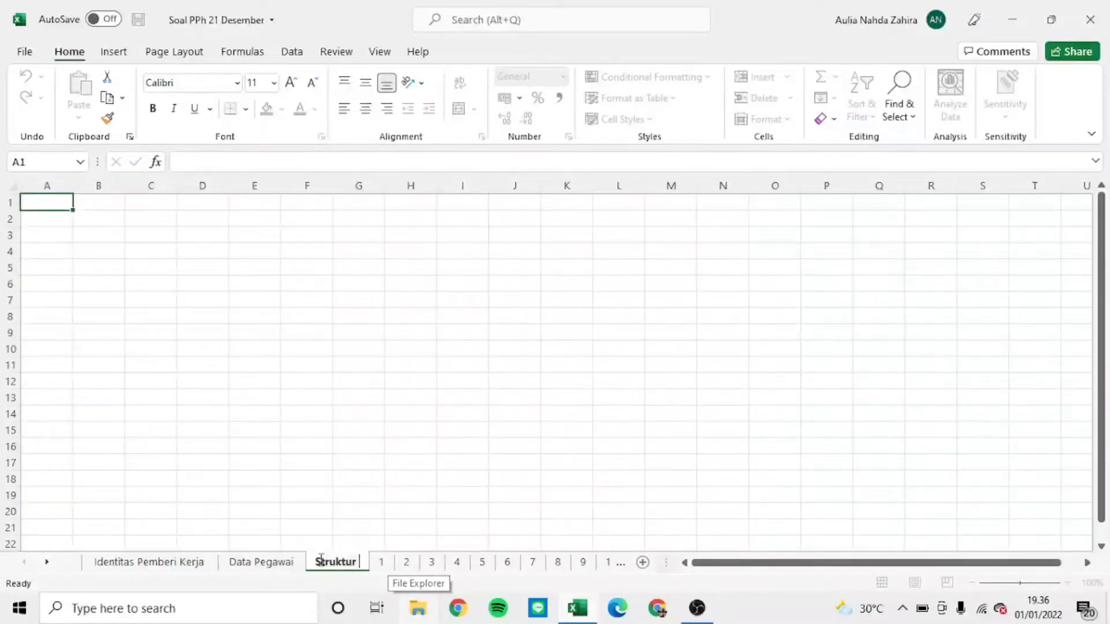
{"action": "type", "text": " Data"}
{"action": "key", "text": "Return"}
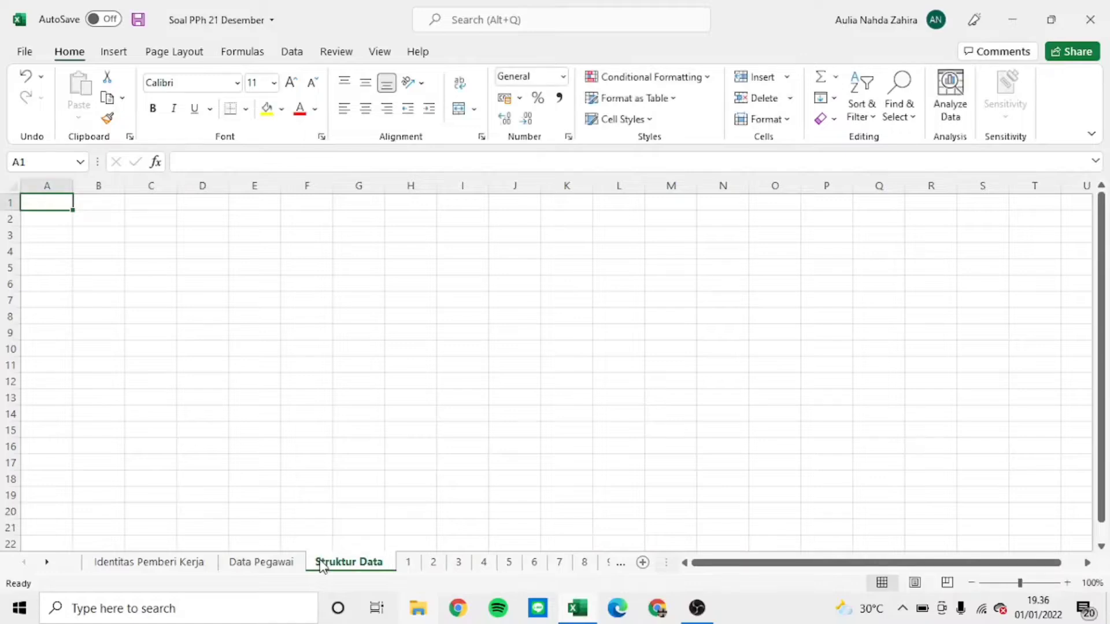
Step: Copy the table header row 6 from sheet 1 (Januari 2021) into row 1 of Struktur Data
{"action": "left_click", "coordinate": [408, 563]}
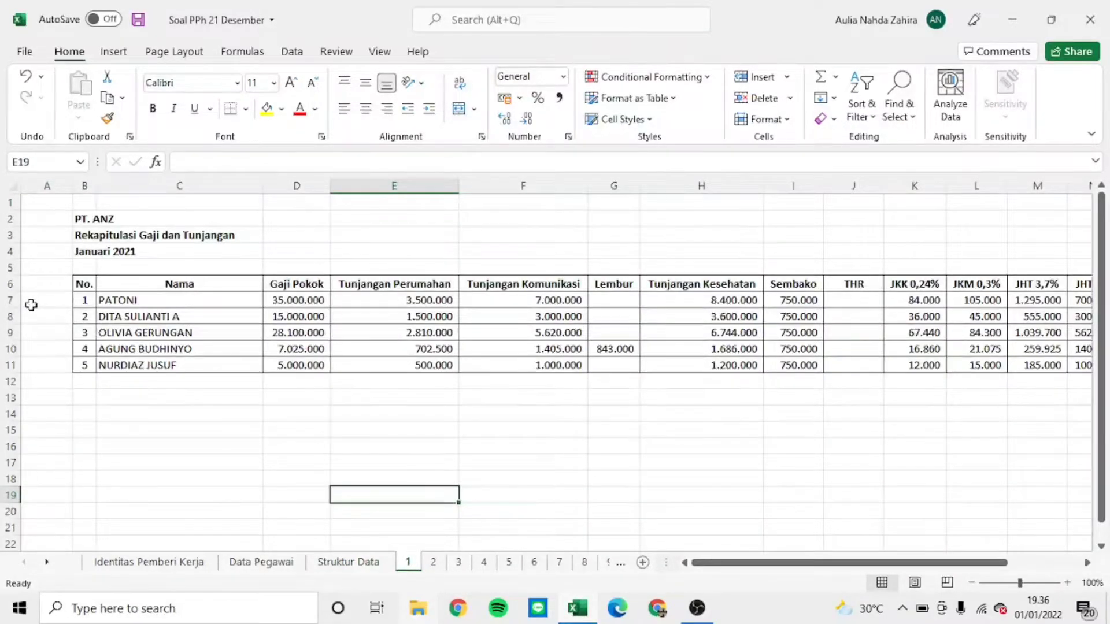
{"action": "left_click", "coordinate": [8, 283]}
{"action": "key", "text": "ctrl+c"}
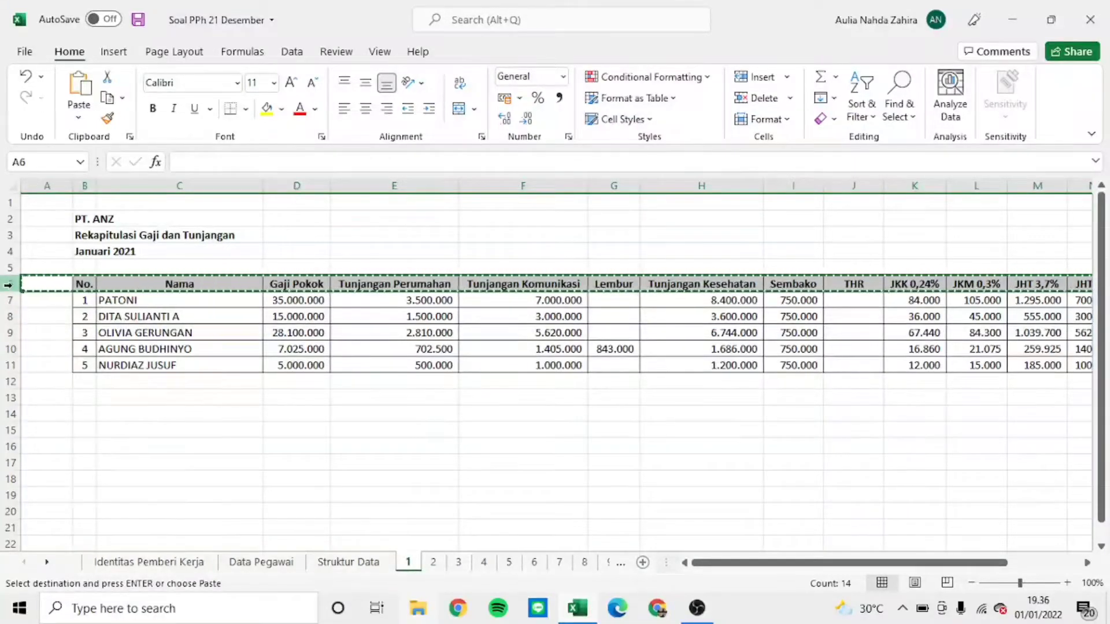
{"action": "left_click_drag", "start_coordinate": [8, 284], "coordinate": [10, 202]}
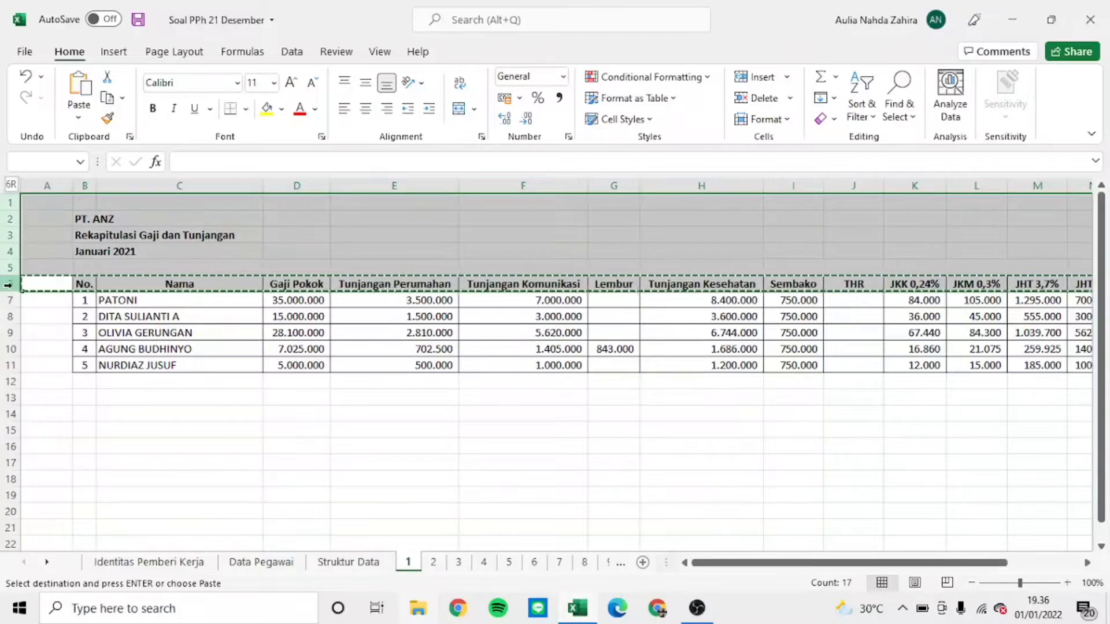
{"action": "left_click", "coordinate": [374, 563]}
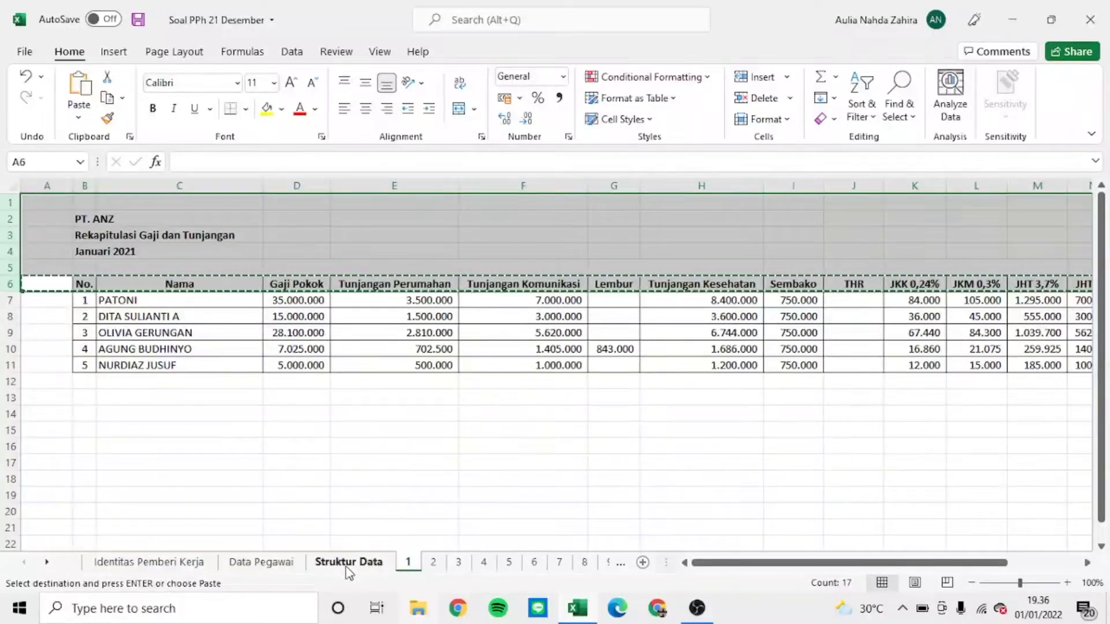
{"action": "key", "text": "ctrl+v"}
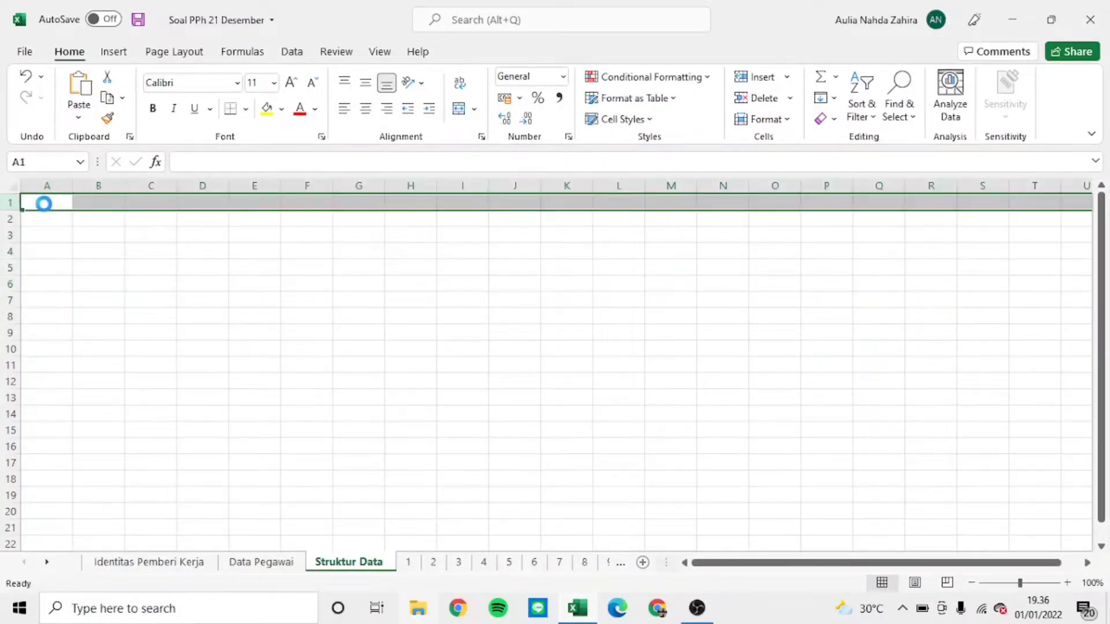
{"action": "left_click", "coordinate": [44, 204]}
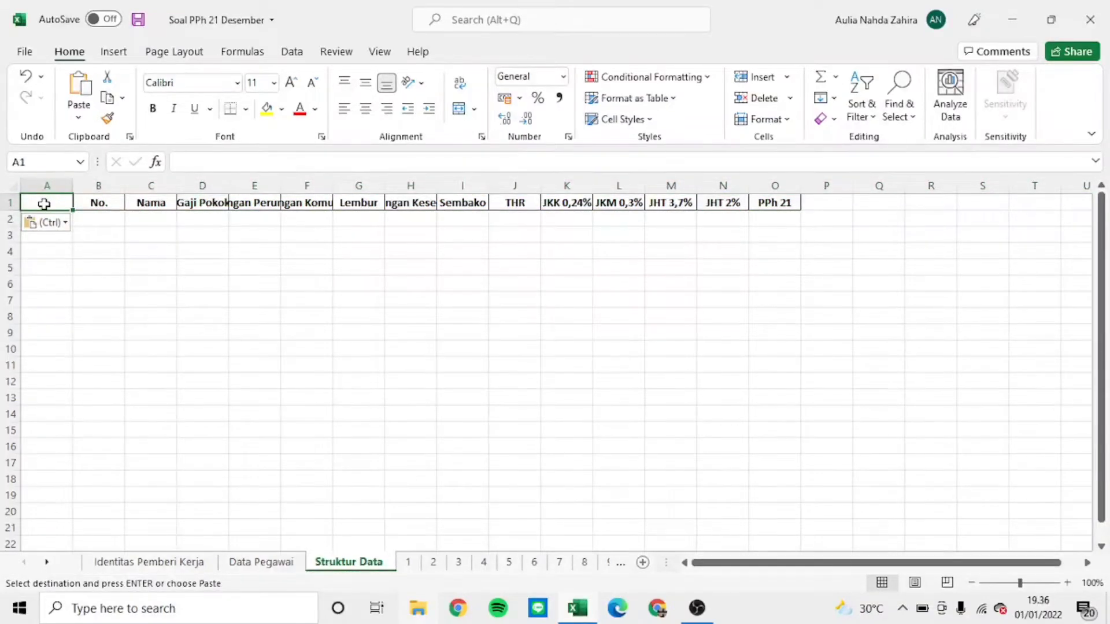
Step: Copy the table header row 6 from sheet 2 (Februari 2021) into row 2 of Struktur Data
{"action": "key", "text": "ctrl+Page_Down"}
{"action": "key", "text": "ctrl+Page_Down"}
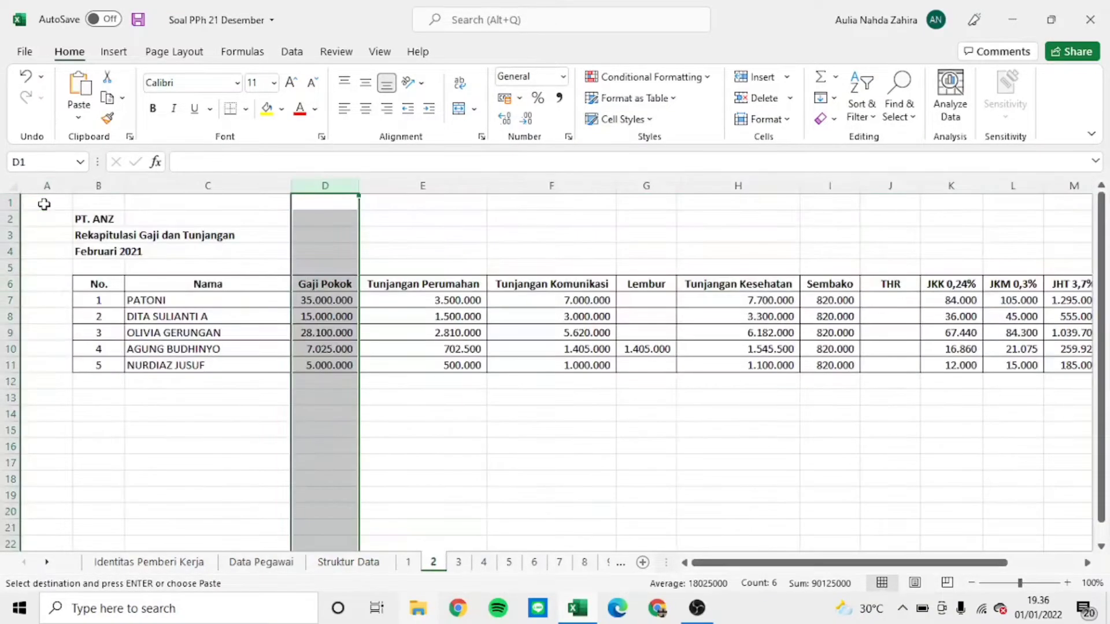
{"action": "key", "text": "Left"}
{"action": "key", "text": "Left"}
{"action": "key", "text": "Down"}
{"action": "key", "text": "Down"}
{"action": "key", "text": "Down"}
{"action": "key", "text": "Down"}
{"action": "key", "text": "Left"}
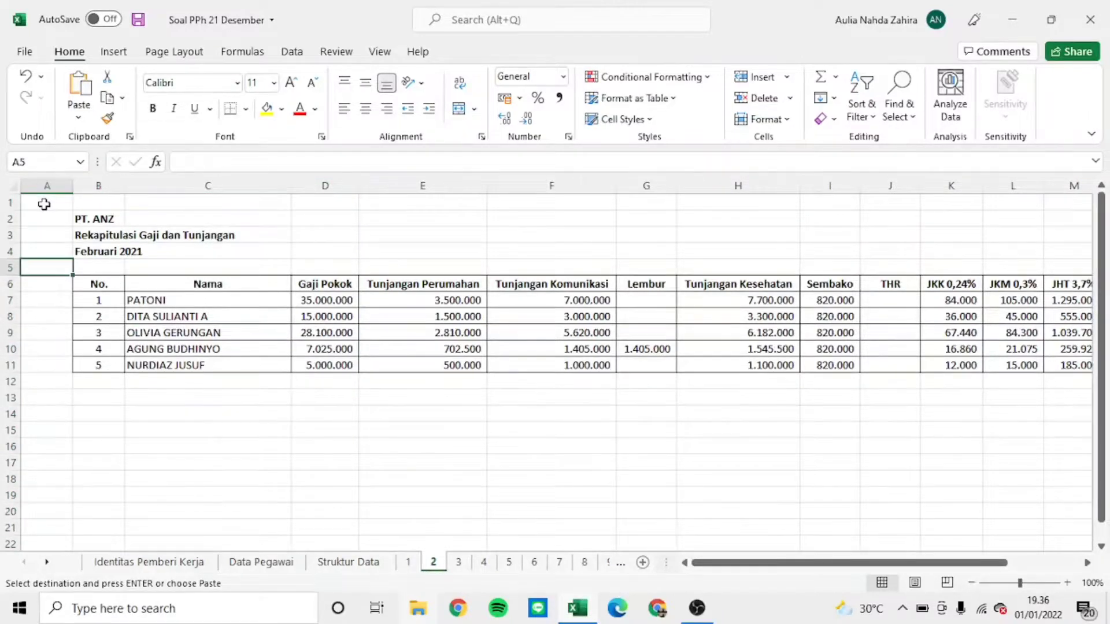
{"action": "key", "text": "Down"}
{"action": "key", "text": "shift+space"}
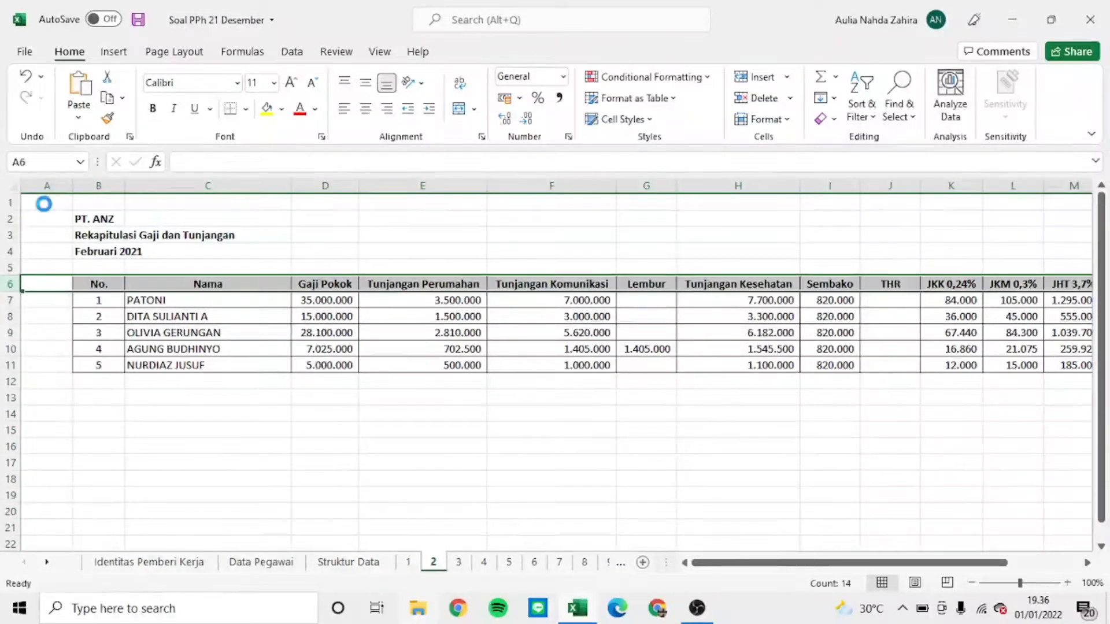
{"action": "key", "text": "ctrl+c"}
{"action": "key", "text": "ctrl+Page_Up"}
{"action": "key", "text": "ctrl+Page_Up"}
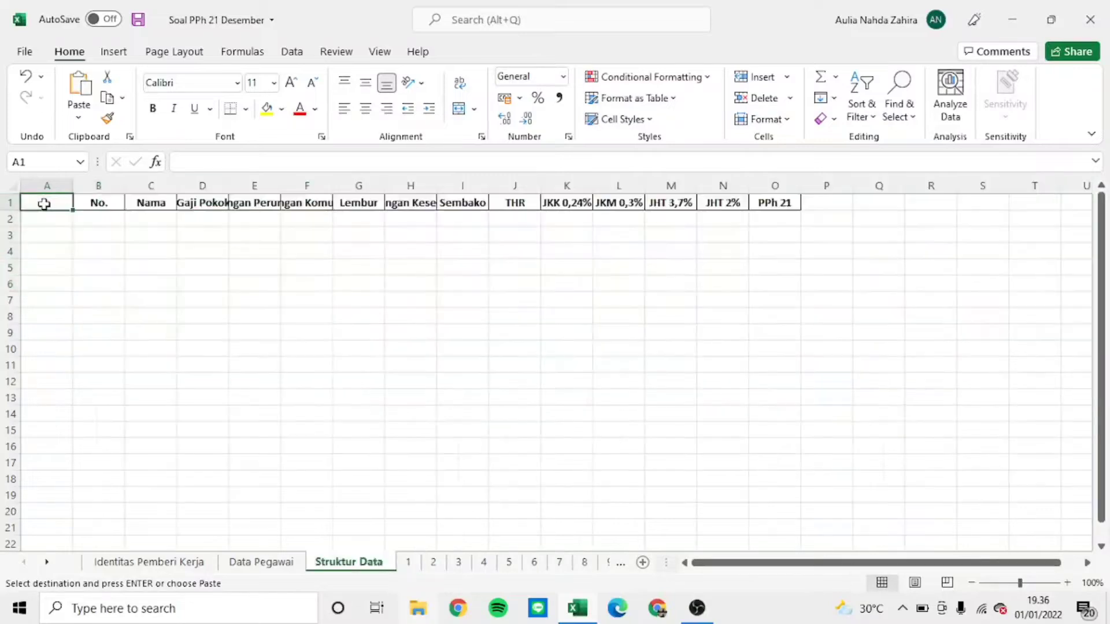
{"action": "key", "text": "Down"}
{"action": "key", "text": "ctrl+v"}
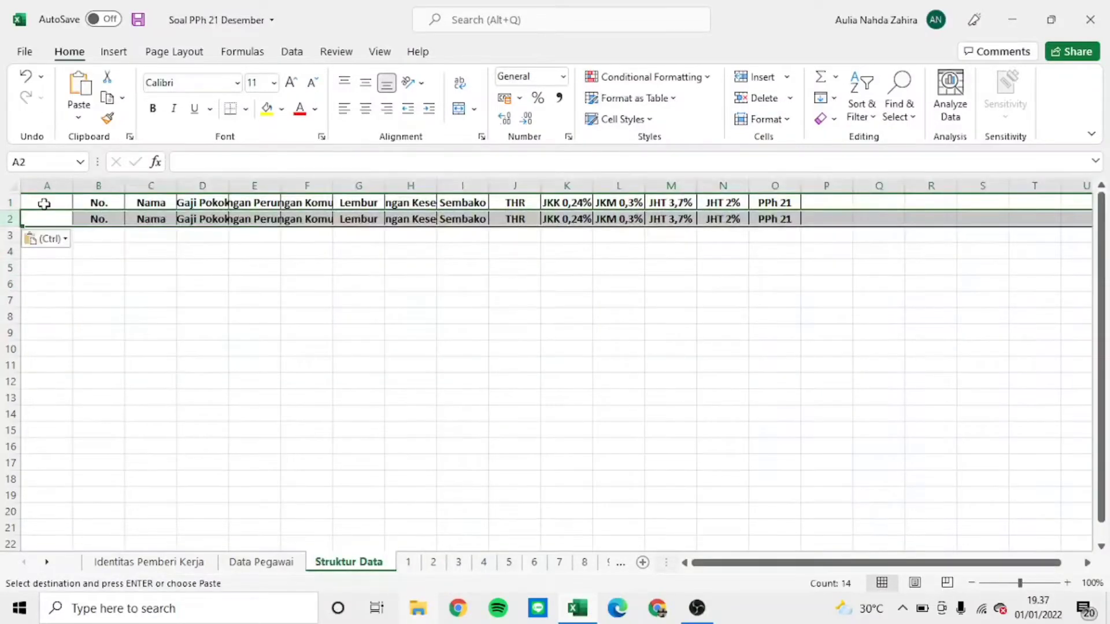
Step: Copy the table header row 6 from sheet 3 (Maret 2021) into row 3 of Struktur Data
{"action": "key", "text": "ctrl+Page_Down"}
{"action": "key", "text": "ctrl+Page_Down"}
{"action": "key", "text": "ctrl+Page_Down"}
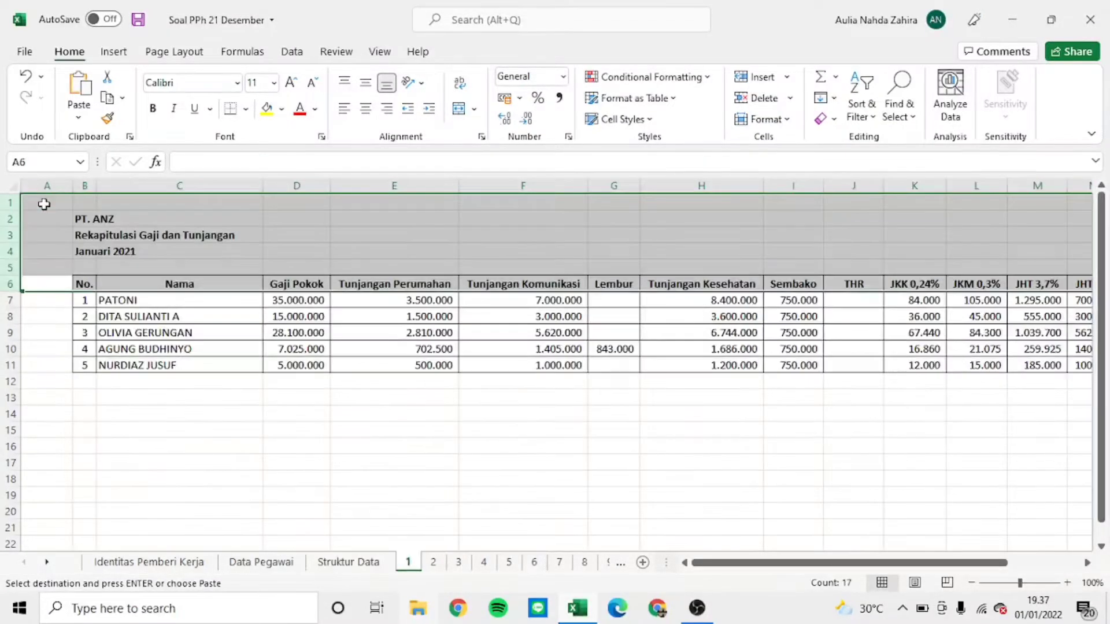
{"action": "key", "text": "Down"}
{"action": "key", "text": "Down"}
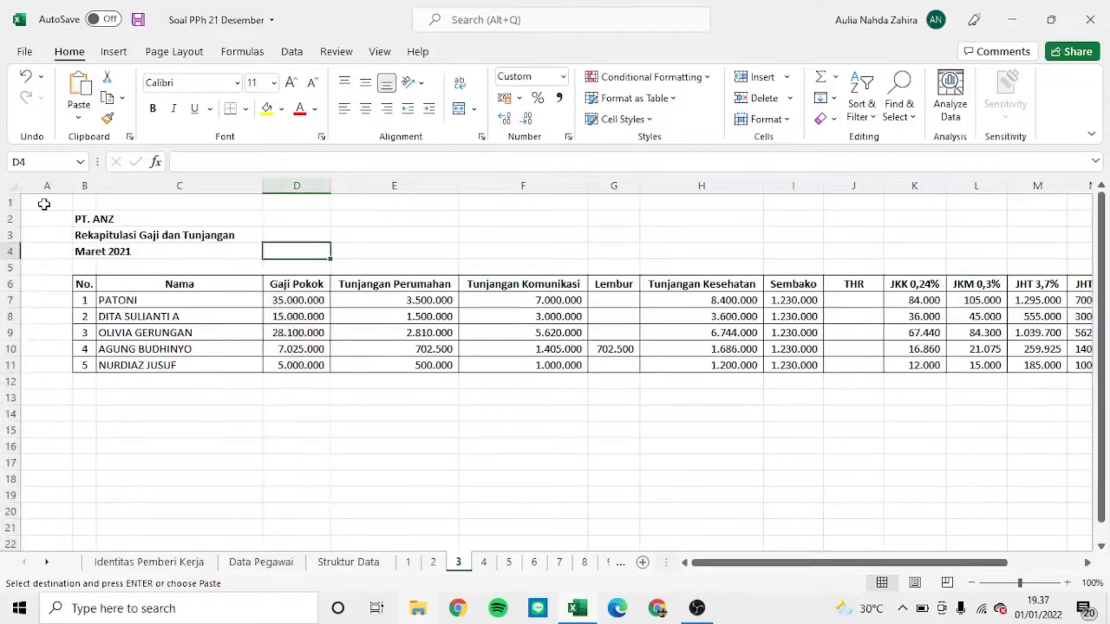
{"action": "key", "text": "Left"}
{"action": "key", "text": "Left"}
{"action": "key", "text": "Down"}
{"action": "key", "text": "Down"}
{"action": "key", "text": "Left"}
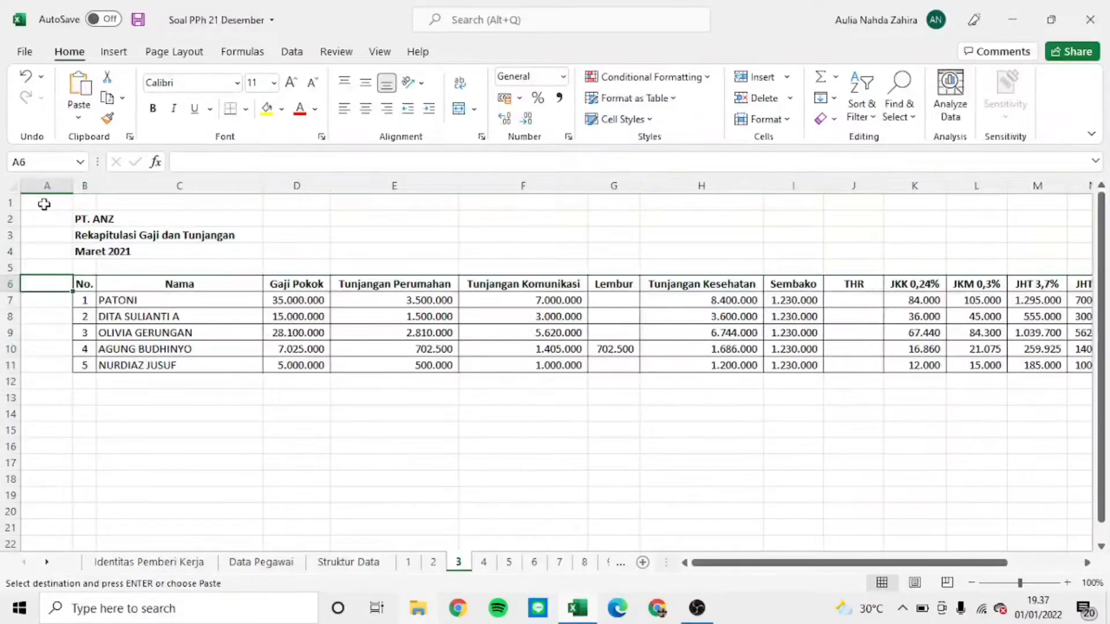
{"action": "key", "text": "shift+space"}
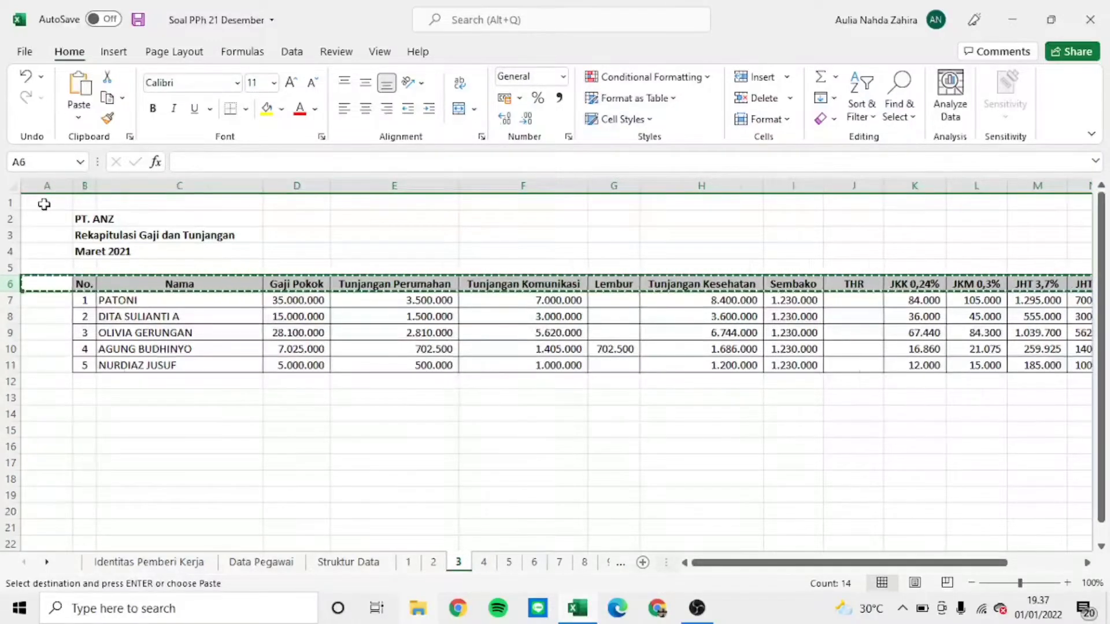
{"action": "key", "text": "ctrl+Page_Up"}
{"action": "key", "text": "ctrl+Page_Up"}
{"action": "key", "text": "ctrl+Page_Up"}
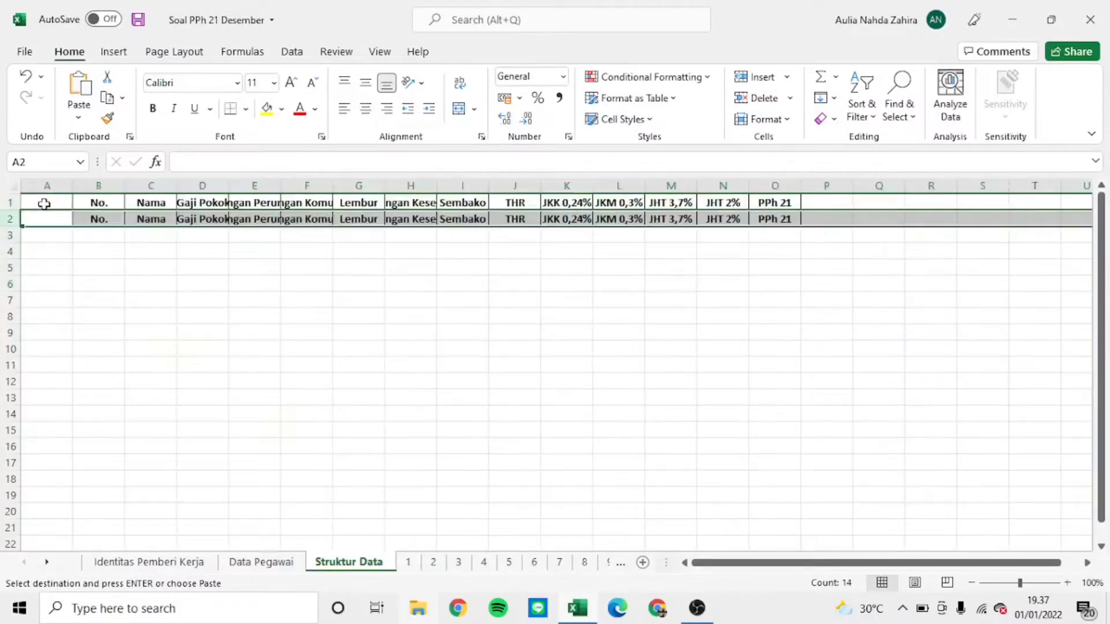
{"action": "key", "text": "Down"}
{"action": "key", "text": "ctrl+v"}
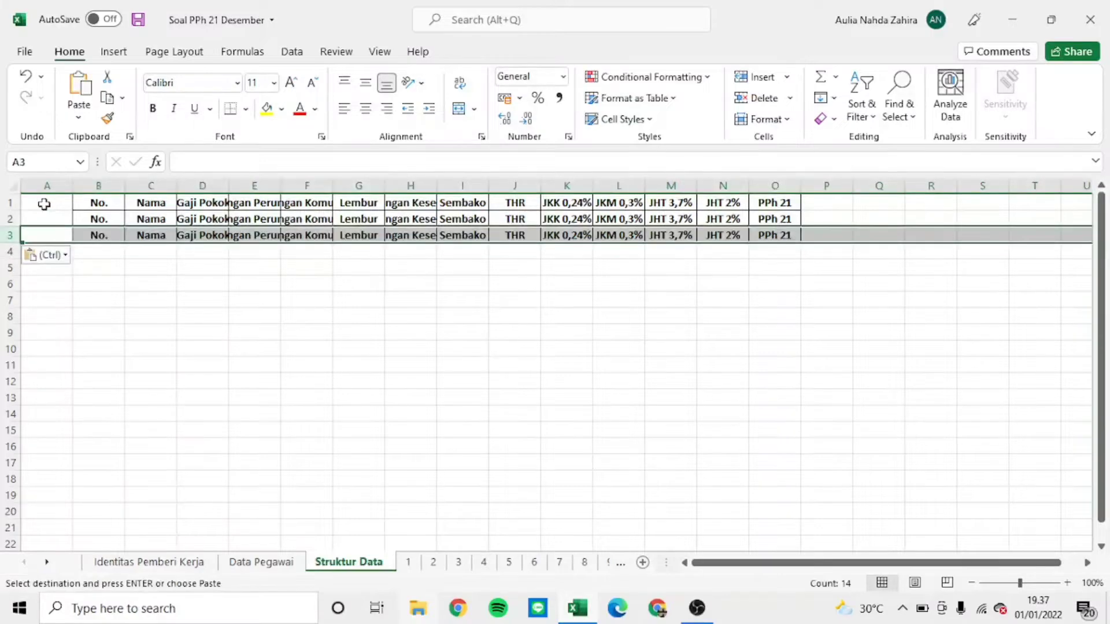
Step: Copy the table header row 6 from sheet 4 (April 2021) into row 4 of Struktur Data
{"action": "key", "text": "ctrl+Page_Down"}
{"action": "key", "text": "ctrl+Page_Down"}
{"action": "key", "text": "ctrl+Page_Down"}
{"action": "key", "text": "ctrl+Page_Down"}
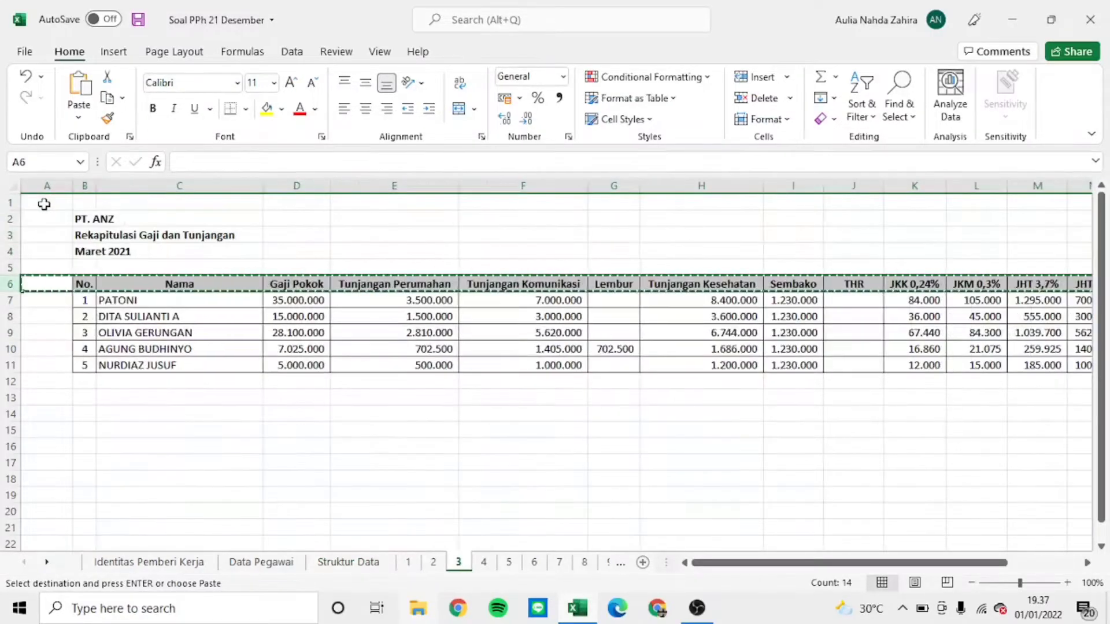
{"action": "key", "text": "Down"}
{"action": "key", "text": "Left"}
{"action": "key", "text": "Down"}
{"action": "key", "text": "Down"}
{"action": "key", "text": "Down"}
{"action": "key", "text": "Down"}
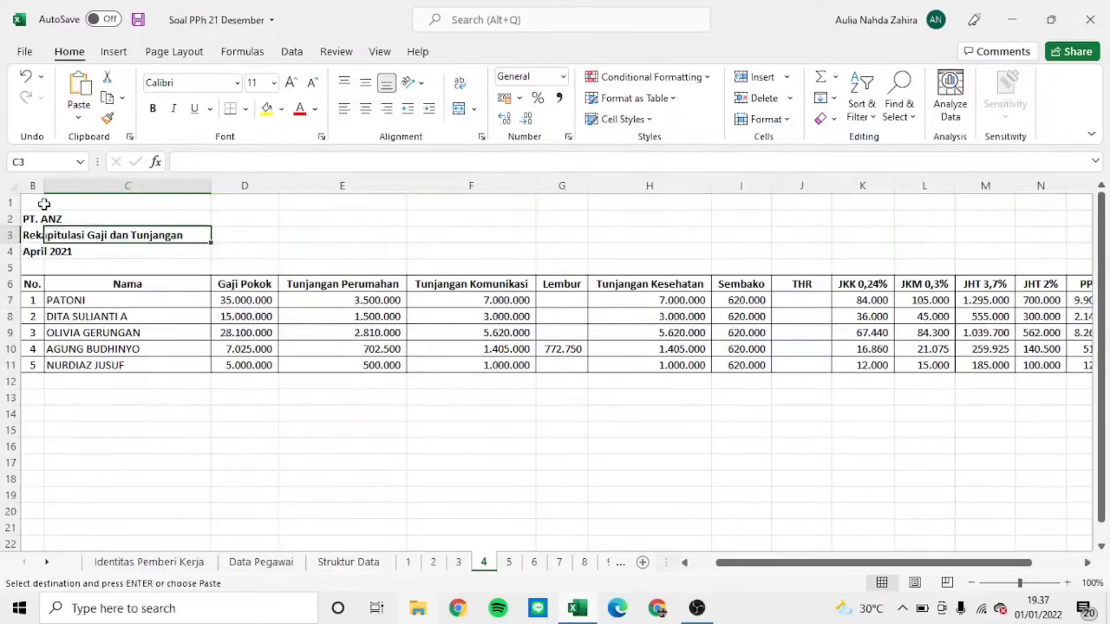
{"action": "key", "text": "Left"}
{"action": "key", "text": "Left"}
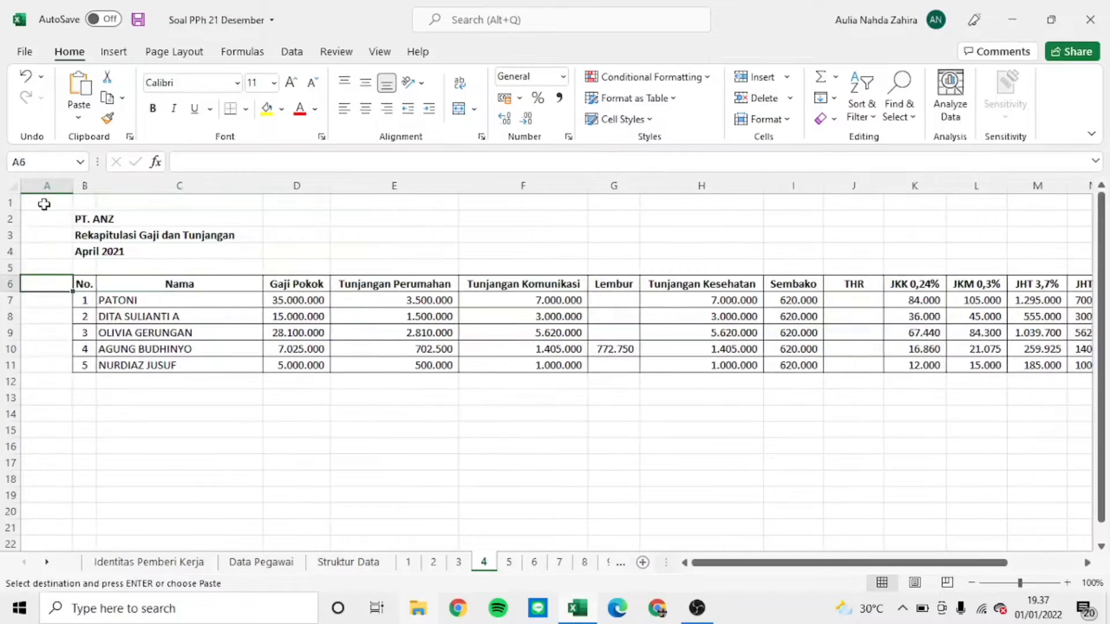
{"action": "key", "text": "shift+space"}
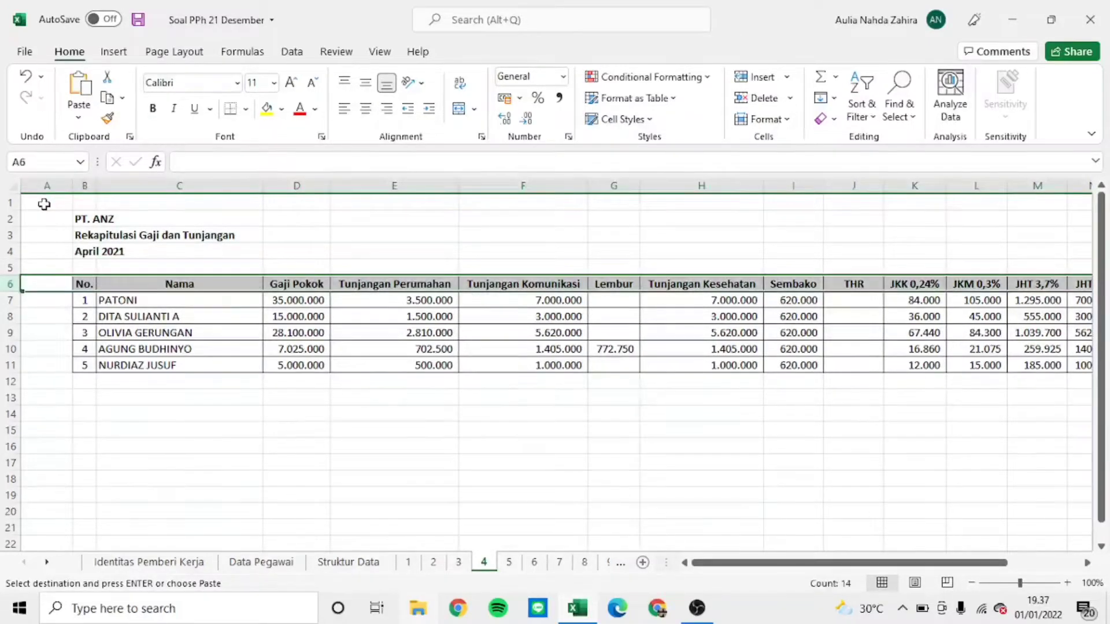
{"action": "key", "text": "ctrl+c"}
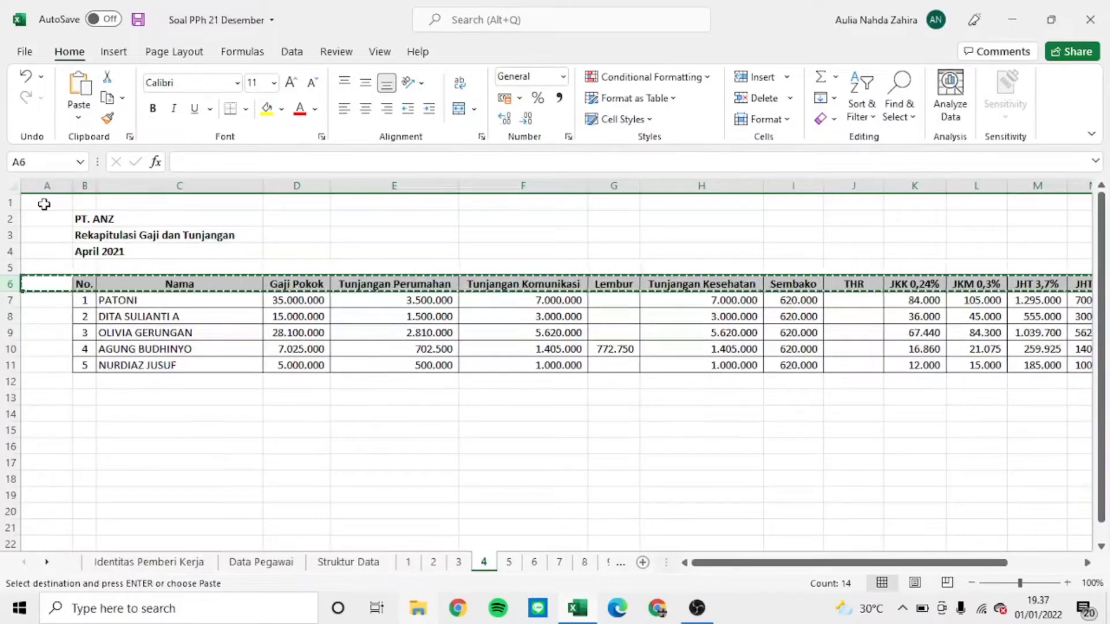
{"action": "key", "text": "ctrl+Page_Up"}
{"action": "key", "text": "ctrl+Page_Up"}
{"action": "key", "text": "ctrl+Page_Up"}
{"action": "key", "text": "ctrl+Page_Up"}
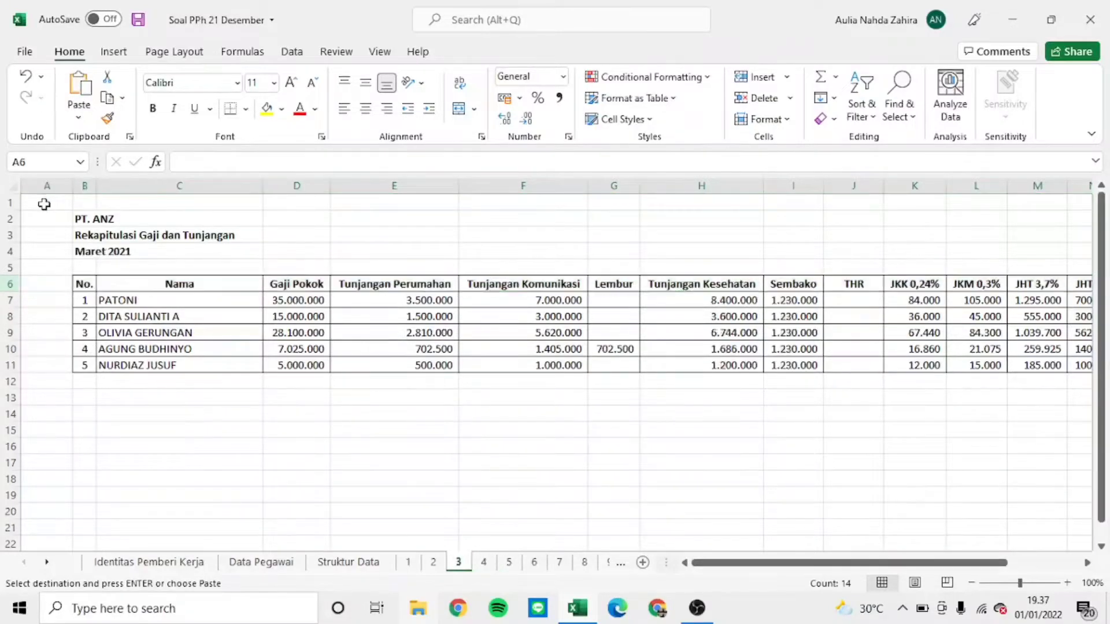
{"action": "key", "text": "Down"}
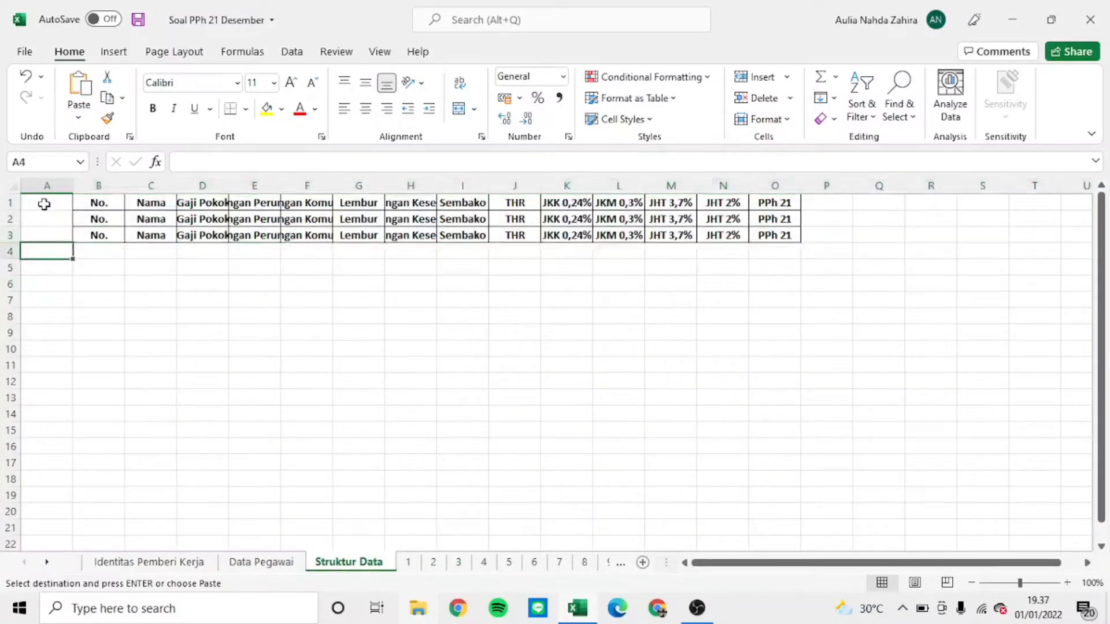
{"action": "key", "text": "ctrl+v"}
{"action": "key", "text": "Down"}
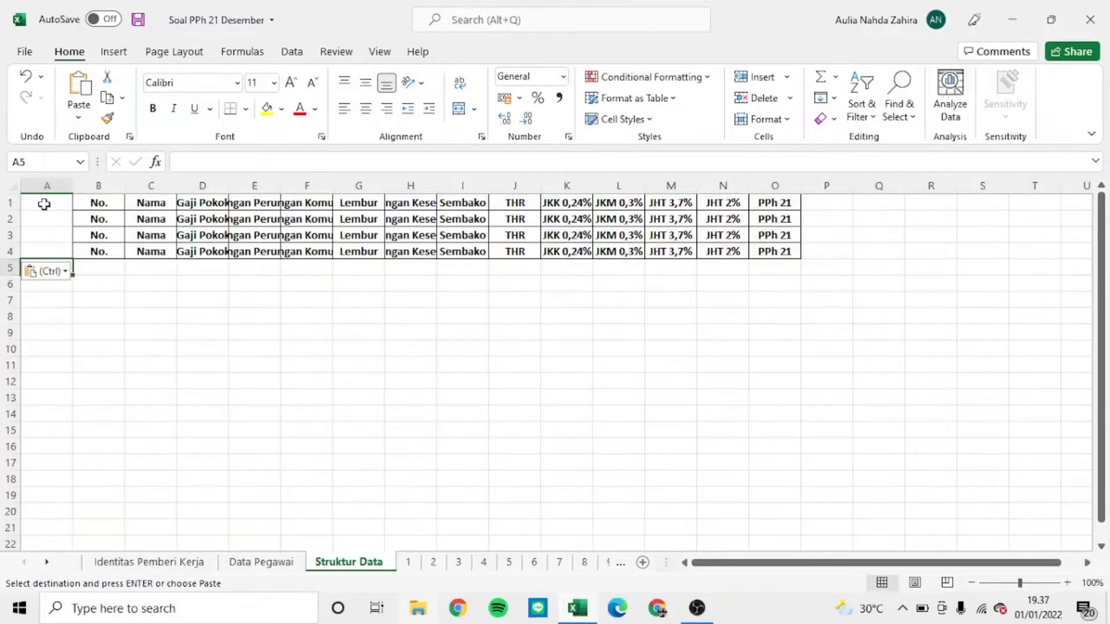
{"action": "key", "text": "ctrl"}
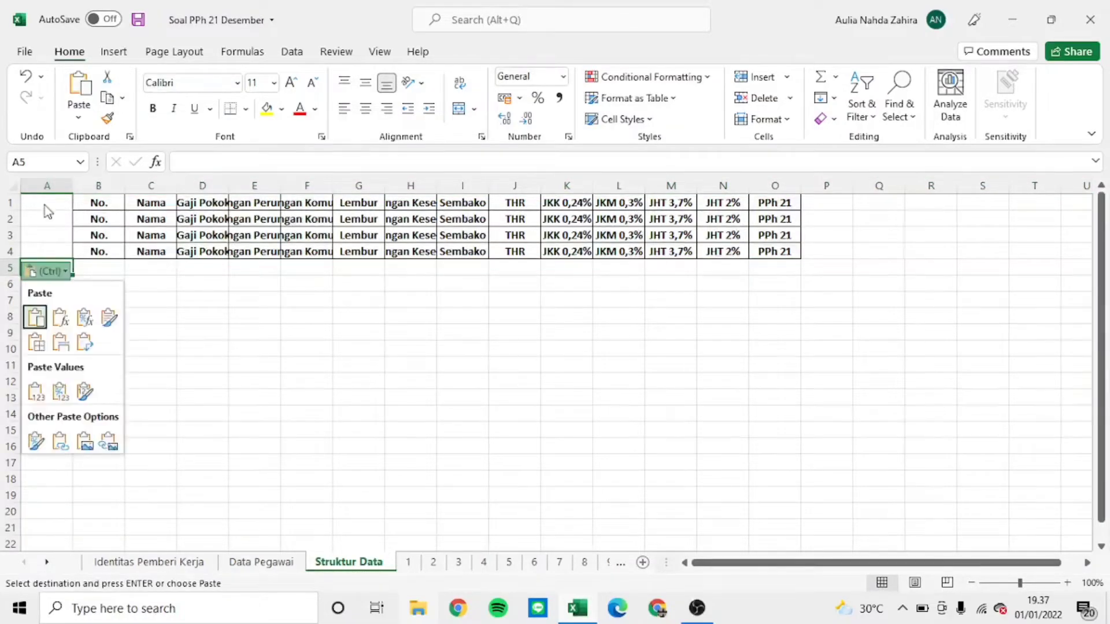
{"action": "key", "text": "ctrl"}
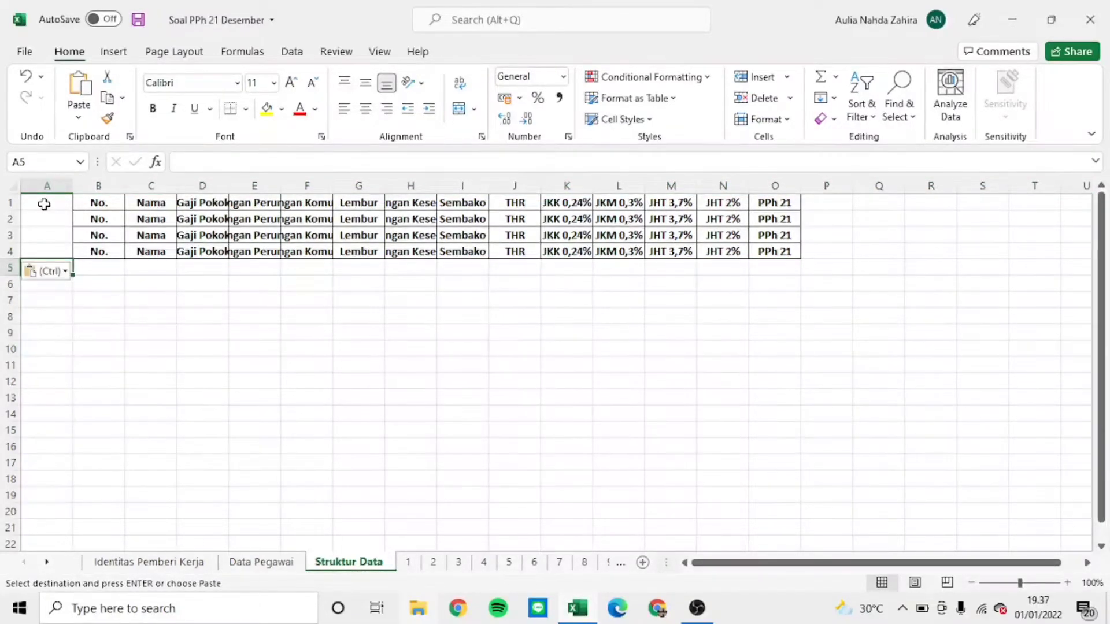
Step: Copy the table header row 6 from sheet 5 (Mei 2021) into row 5 of Struktur Data
{"action": "key", "text": "ctrl+Page_Down"}
{"action": "key", "text": "ctrl+Page_Down"}
{"action": "key", "text": "ctrl+Page_Down"}
{"action": "key", "text": "ctrl+Page_Down"}
{"action": "key", "text": "ctrl+Page_Down"}
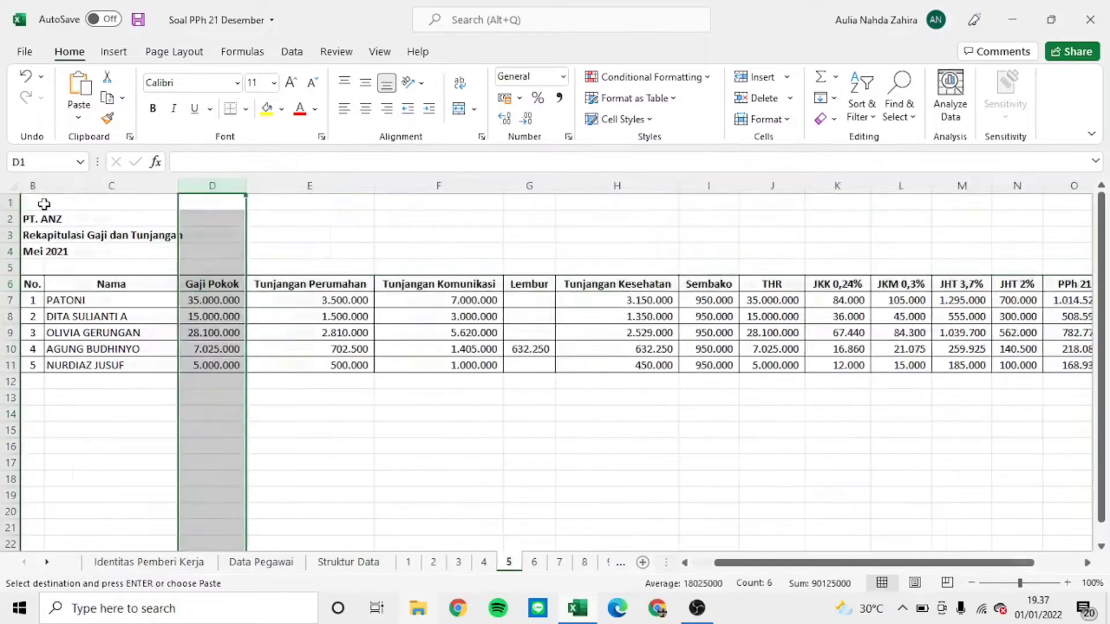
{"action": "key", "text": "Left"}
{"action": "key", "text": "Left"}
{"action": "key", "text": "Down"}
{"action": "key", "text": "Down"}
{"action": "key", "text": "Down"}
{"action": "key", "text": "Down"}
{"action": "key", "text": "Down"}
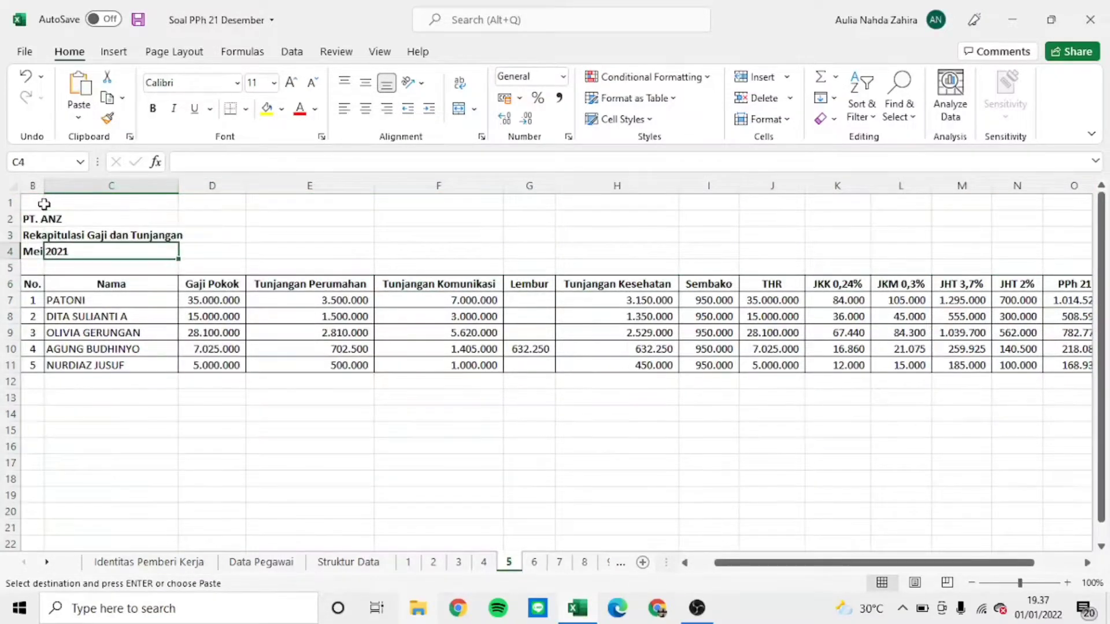
{"action": "key", "text": "Left"}
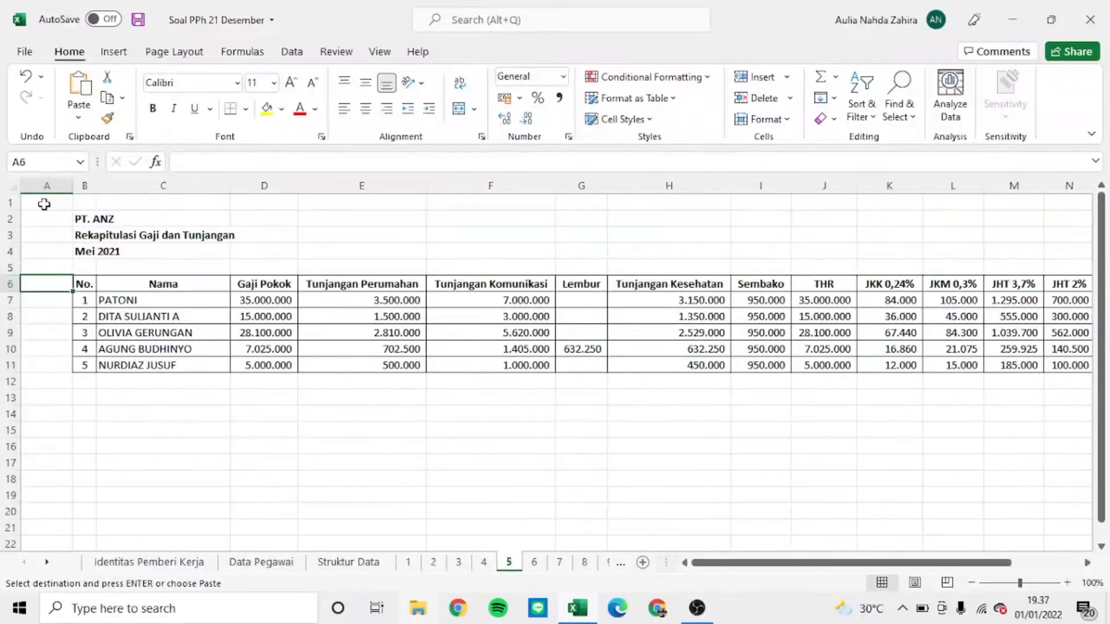
{"action": "key", "text": "shift+space"}
{"action": "key", "text": "ctrl+c"}
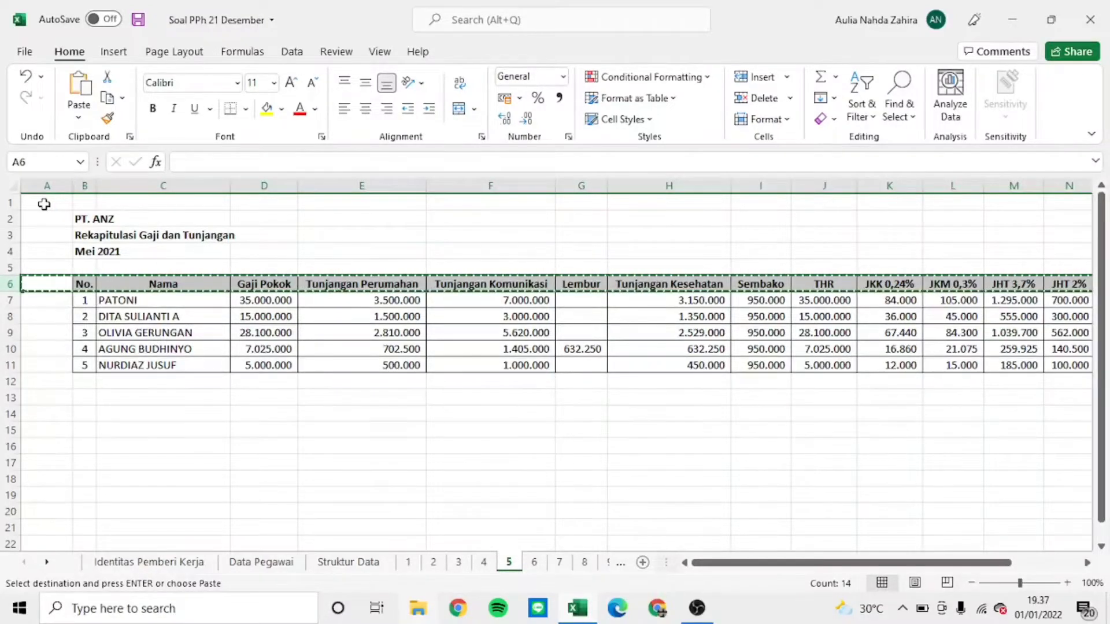
{"action": "key", "text": "ctrl+Page_Up"}
{"action": "key", "text": "ctrl+Page_Up"}
{"action": "key", "text": "ctrl+Page_Up"}
{"action": "key", "text": "ctrl+Page_Up"}
{"action": "key", "text": "ctrl+Page_Up"}
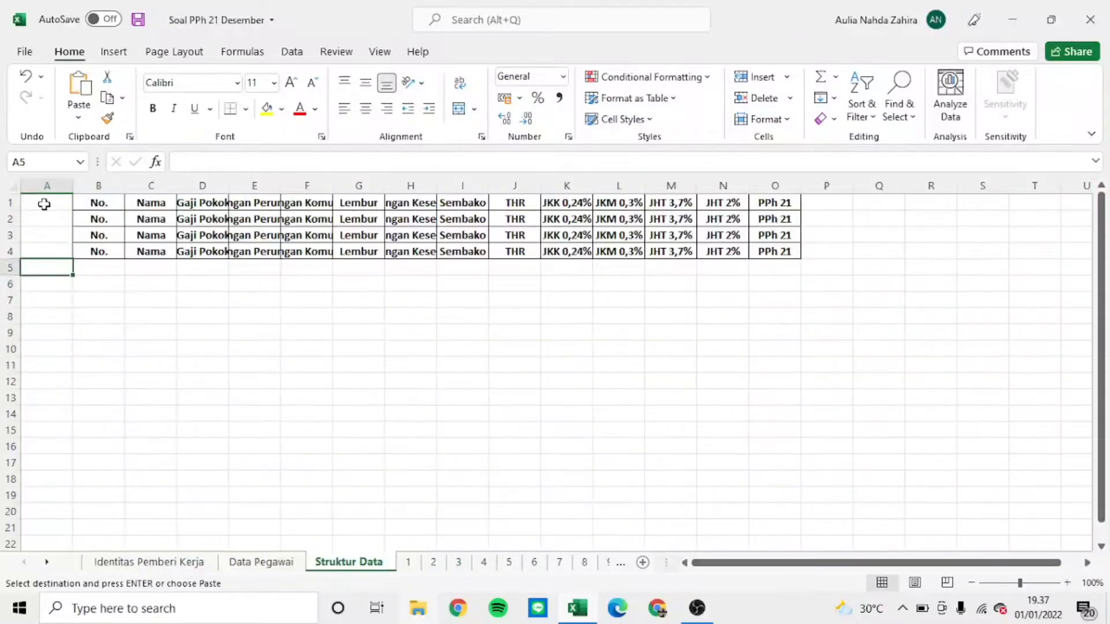
{"action": "key", "text": "ctrl+v"}
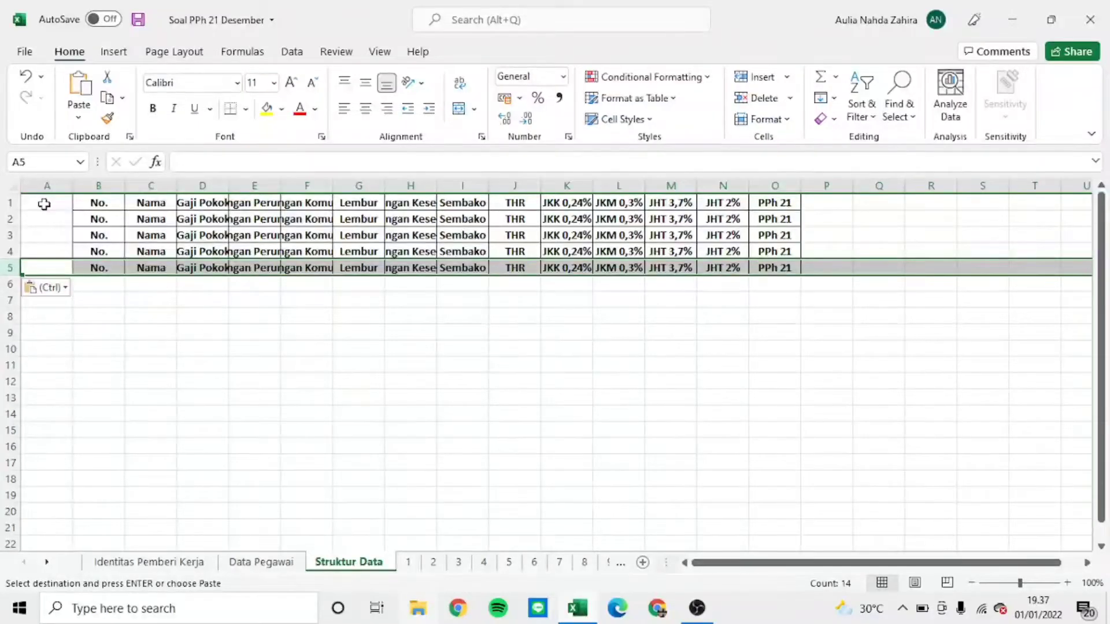
Step: Copy the table header row 6 from sheet 6 (Juni 2021) into row 6 of Struktur Data
{"action": "key", "text": "ctrl+Page_Down"}
{"action": "key", "text": "ctrl+Page_Down"}
{"action": "key", "text": "ctrl+Page_Down"}
{"action": "key", "text": "ctrl+Page_Down"}
{"action": "key", "text": "ctrl+Page_Down"}
{"action": "key", "text": "ctrl+Page_Down"}
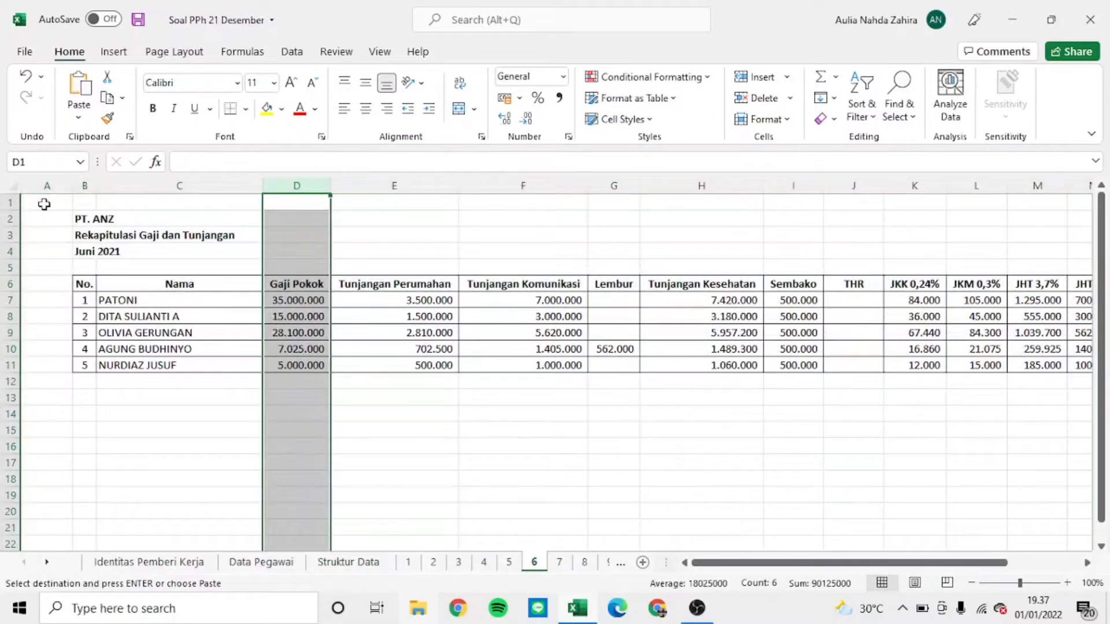
{"action": "key", "text": "Left"}
{"action": "key", "text": "Down"}
{"action": "key", "text": "Down"}
{"action": "key", "text": "Down"}
{"action": "key", "text": "Down"}
{"action": "key", "text": "Down"}
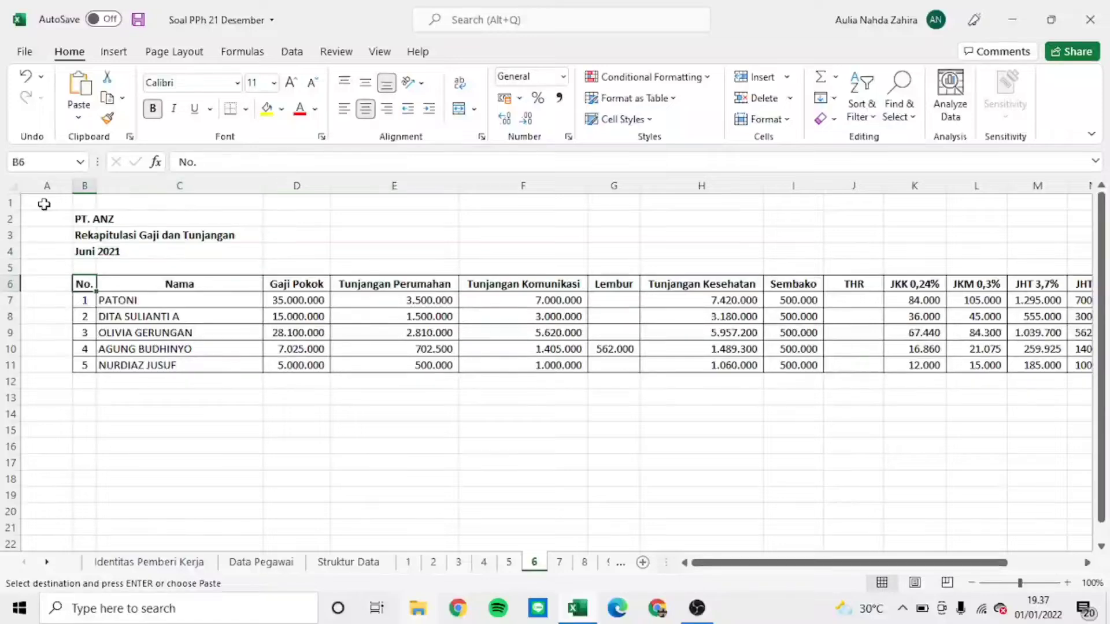
{"action": "key", "text": "shift+space"}
{"action": "key", "text": "ctrl+c"}
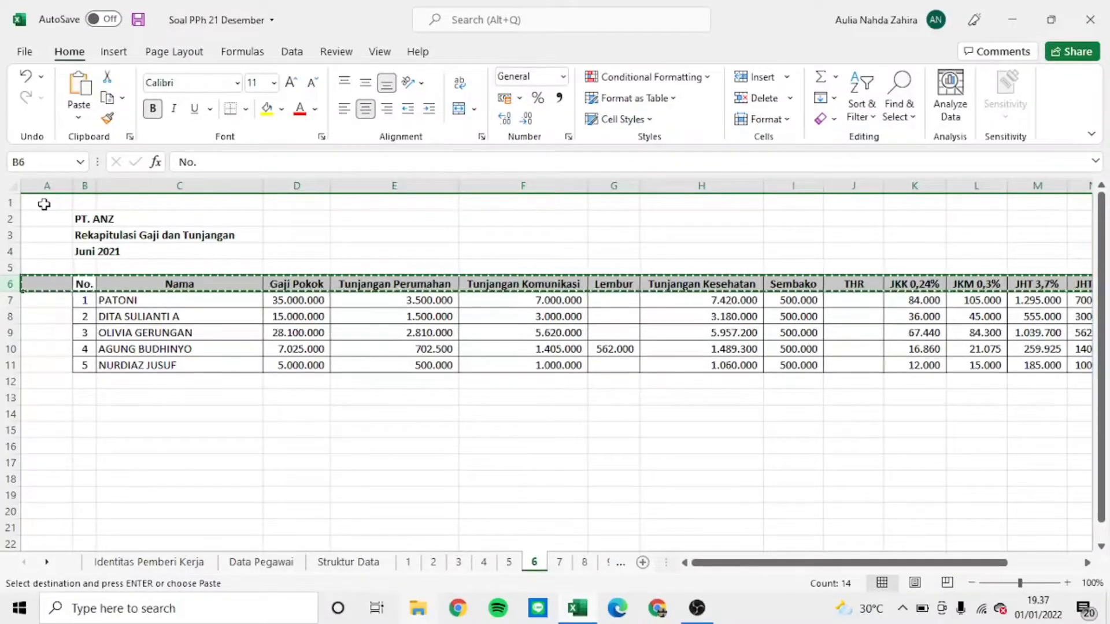
{"action": "key", "text": "ctrl+Page_Up"}
{"action": "key", "text": "ctrl+Page_Up"}
{"action": "key", "text": "ctrl+Page_Up"}
{"action": "key", "text": "ctrl+Page_Up"}
{"action": "key", "text": "ctrl+Page_Up"}
{"action": "key", "text": "ctrl+Page_Up"}
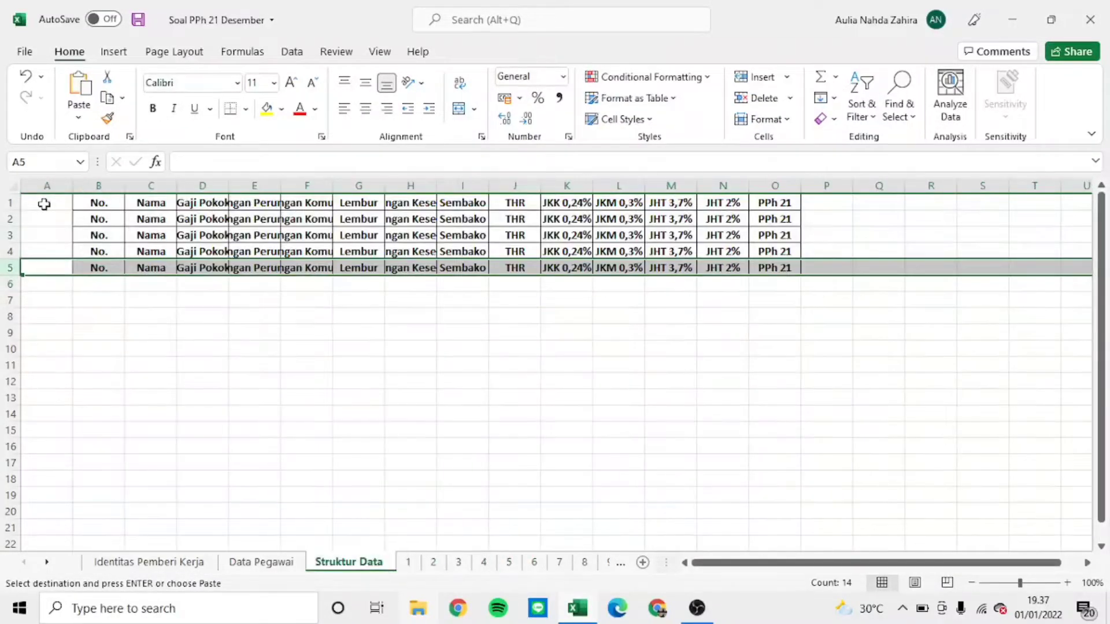
{"action": "key", "text": "Down"}
{"action": "key", "text": "ctrl+v"}
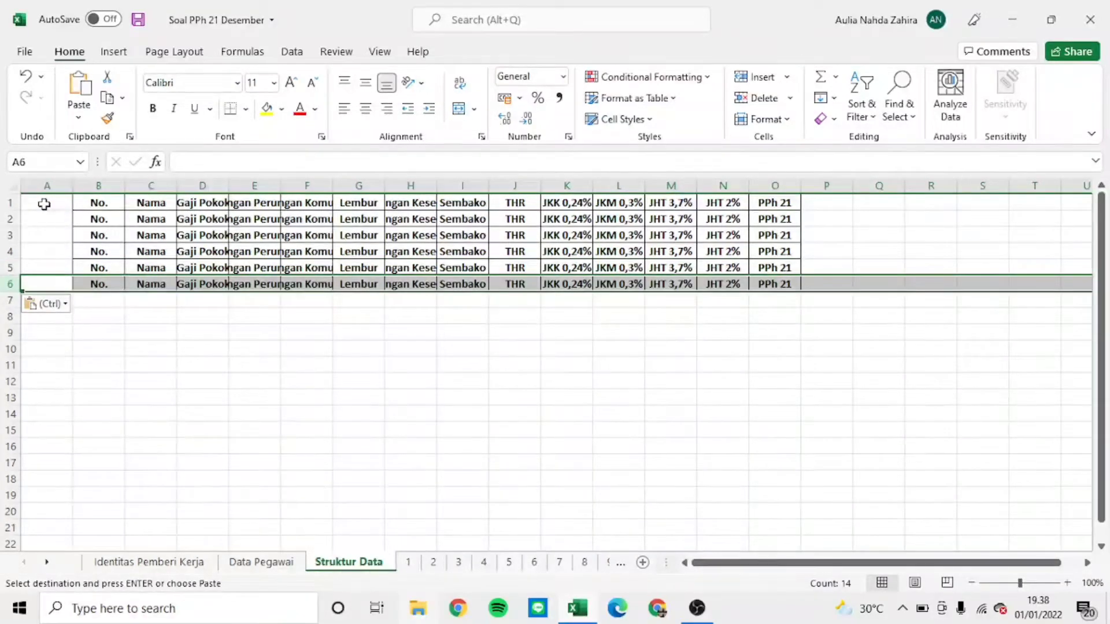
Step: Copy the table header row 6 from sheet 7 (Juli 2021) into row 7 of Struktur Data
{"action": "key", "text": "ctrl+Page_Down"}
{"action": "key", "text": "ctrl+Page_Down"}
{"action": "key", "text": "ctrl+Page_Down"}
{"action": "key", "text": "ctrl+Page_Down"}
{"action": "key", "text": "ctrl+Page_Down"}
{"action": "key", "text": "ctrl+Page_Down"}
{"action": "key", "text": "ctrl+Page_Down"}
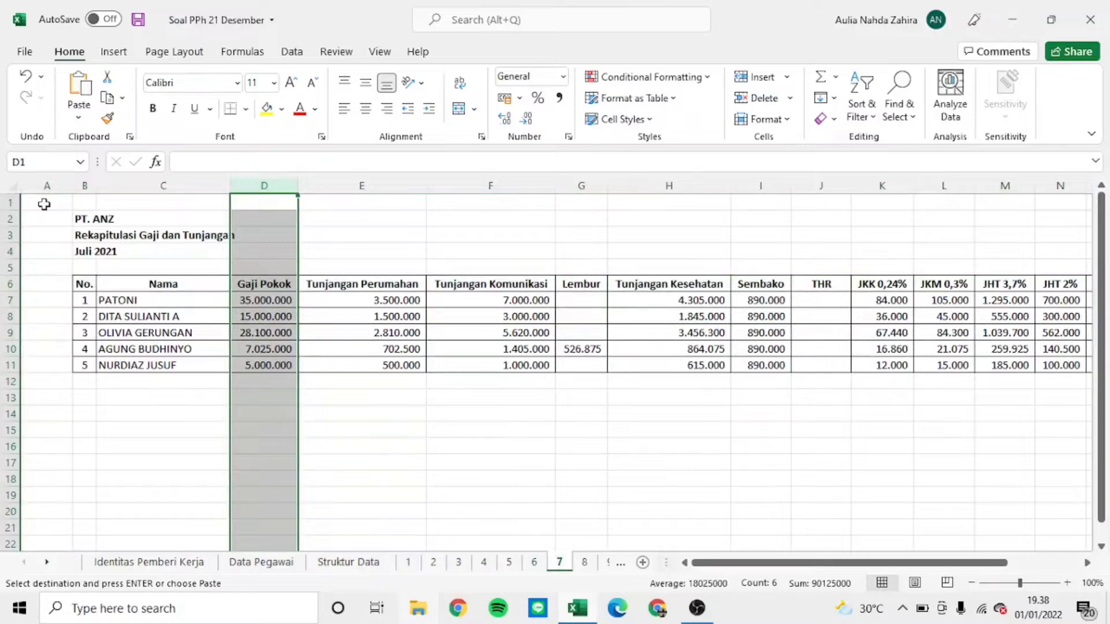
{"action": "key", "text": "Down"}
{"action": "key", "text": "Left"}
{"action": "key", "text": "Left"}
{"action": "key", "text": "Down"}
{"action": "key", "text": "Down"}
{"action": "key", "text": "Down"}
{"action": "key", "text": "Down"}
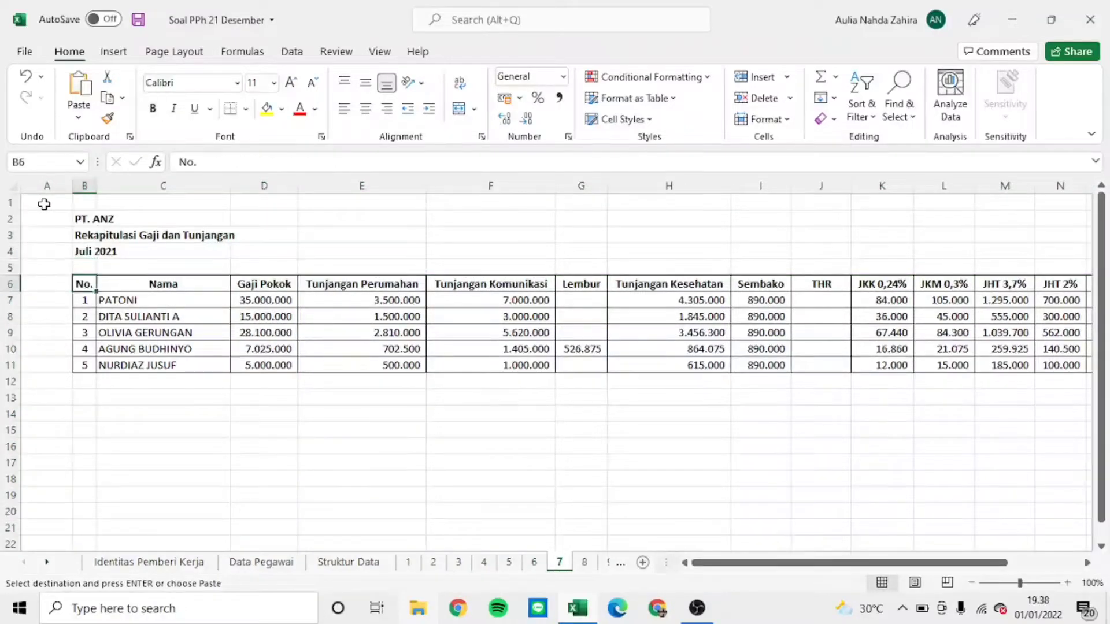
{"action": "key", "text": "shift+space"}
{"action": "key", "text": "ctrl+c"}
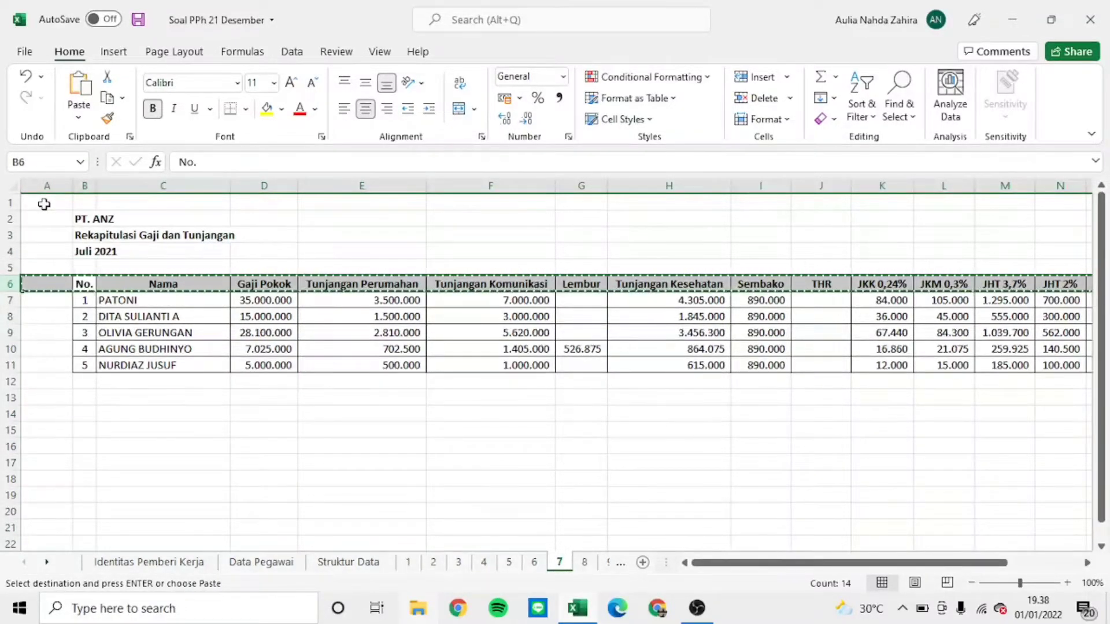
{"action": "key", "text": "ctrl+Page_Up"}
{"action": "key", "text": "ctrl+Page_Up"}
{"action": "key", "text": "ctrl+Page_Up"}
{"action": "key", "text": "ctrl+Page_Up"}
{"action": "key", "text": "ctrl+Page_Up"}
{"action": "key", "text": "ctrl+Page_Up"}
{"action": "key", "text": "ctrl+Page_Up"}
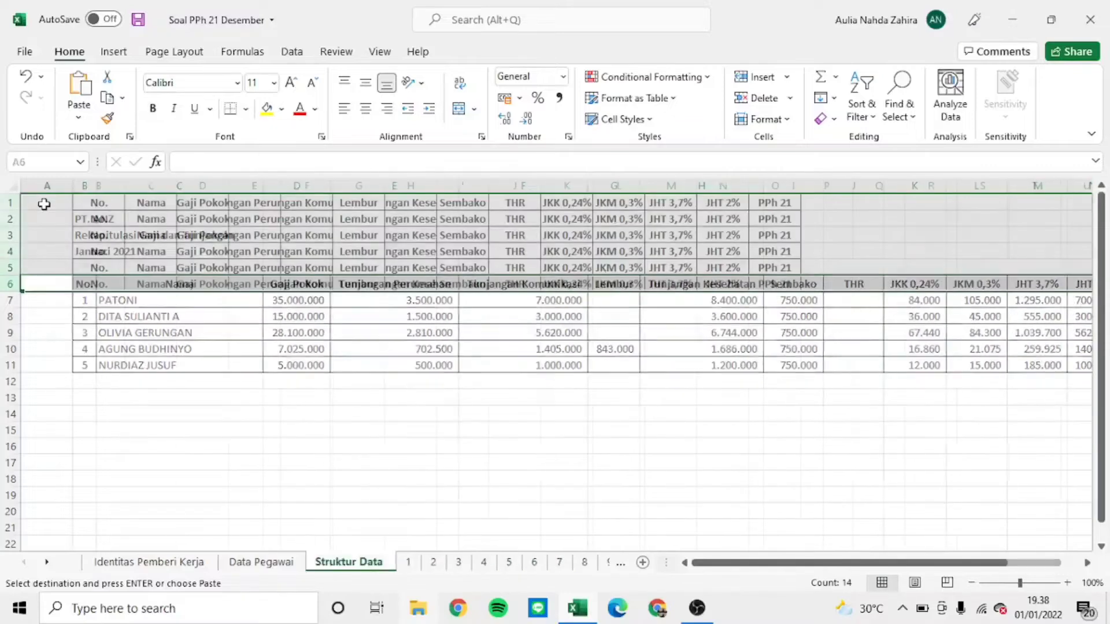
{"action": "key", "text": "ctrl+Page_Up"}
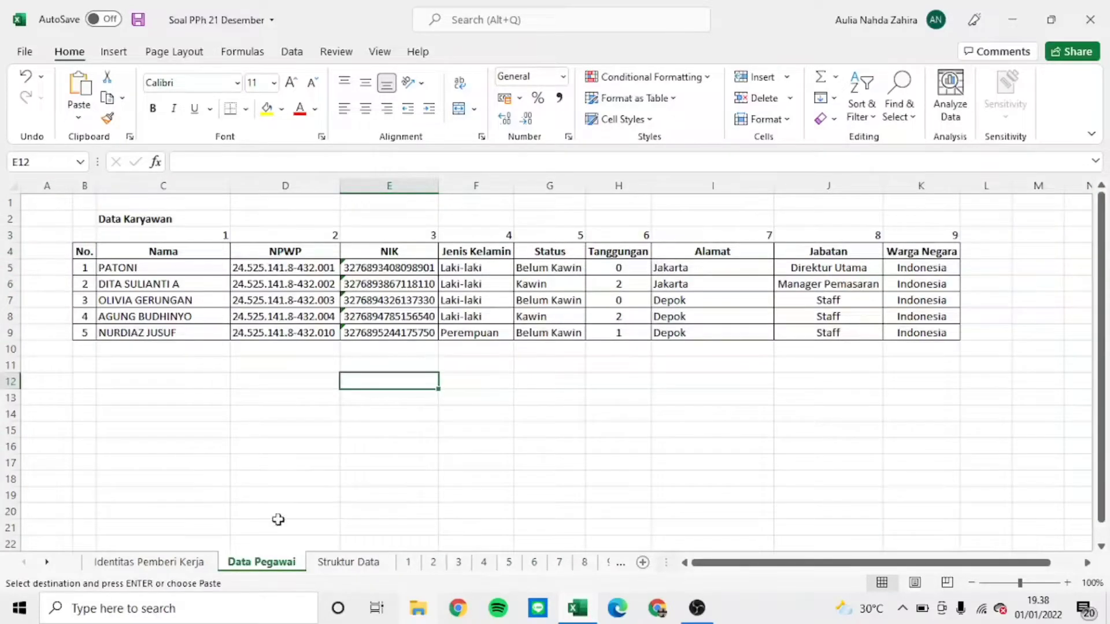
{"action": "left_click", "coordinate": [359, 569]}
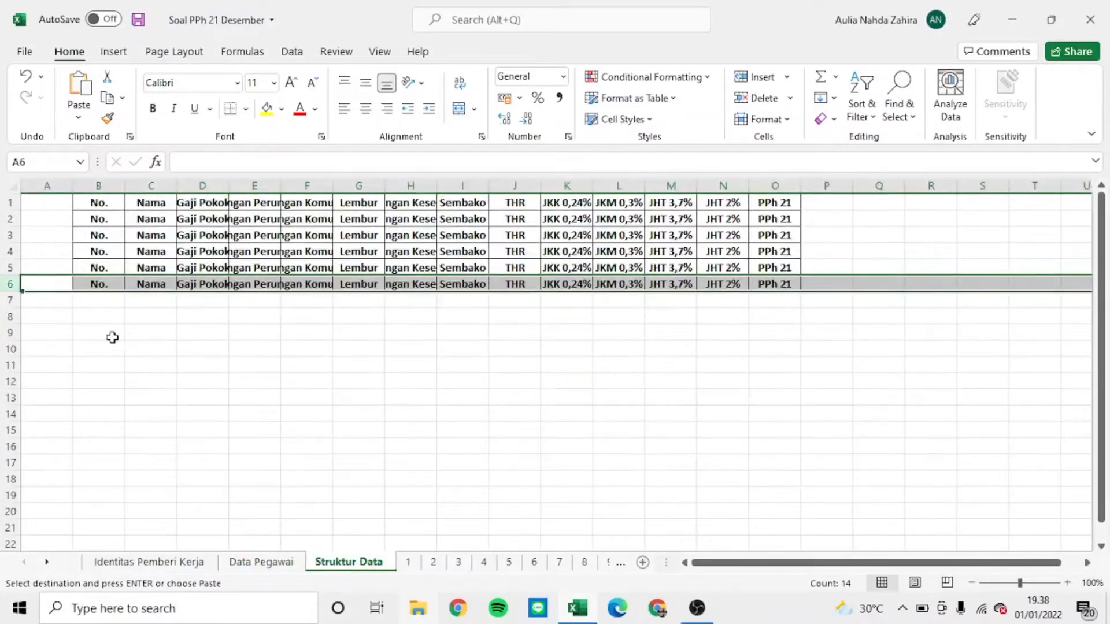
{"action": "left_click", "coordinate": [59, 300]}
{"action": "key", "text": "ctrl+v"}
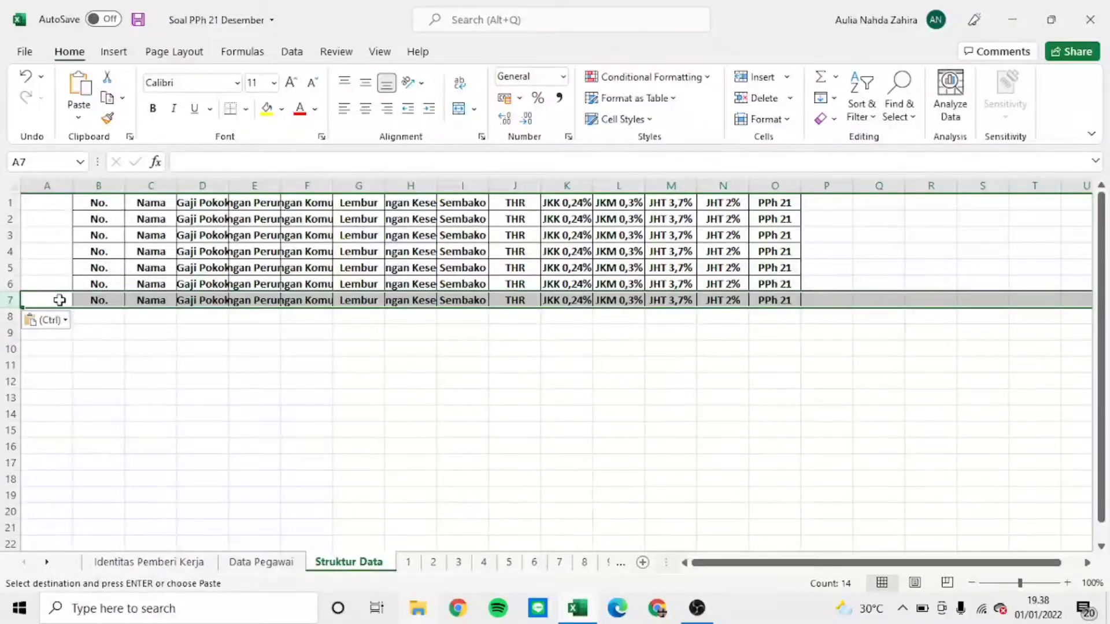
Step: Go to sheet 8 (Agustus 2021) and select cell A6 in the table header row
{"action": "key", "text": "Down"}
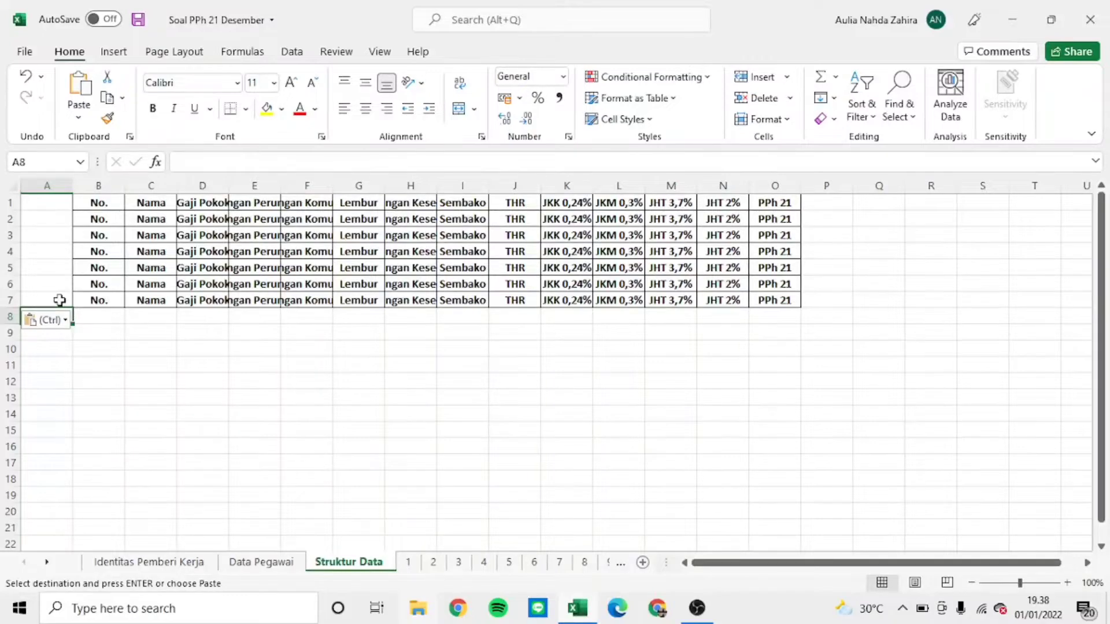
{"action": "key", "text": "ctrl+Page_Down"}
{"action": "key", "text": "ctrl+Page_Down"}
{"action": "key", "text": "ctrl+Page_Down"}
{"action": "key", "text": "ctrl+Page_Down"}
{"action": "key", "text": "ctrl+Page_Down"}
{"action": "key", "text": "ctrl+Page_Down"}
{"action": "key", "text": "ctrl+Page_Down"}
{"action": "key", "text": "ctrl+Page_Down"}
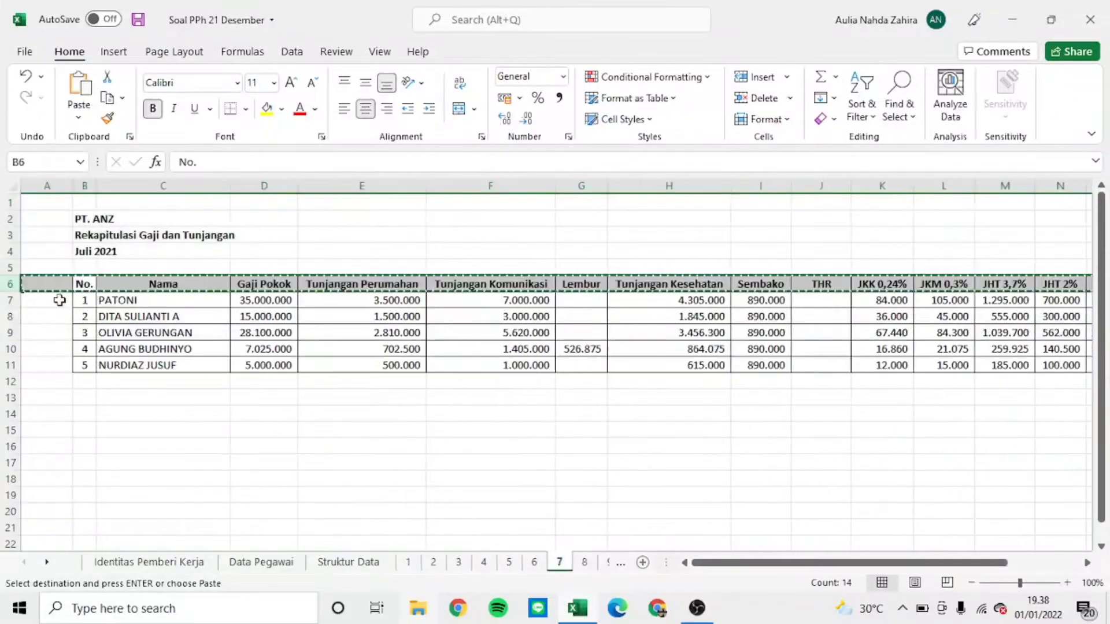
{"action": "key", "text": "Left"}
{"action": "key", "text": "Left"}
{"action": "key", "text": "Down"}
{"action": "key", "text": "Down"}
{"action": "key", "text": "Down"}
{"action": "key", "text": "Down"}
{"action": "key", "text": "Down"}
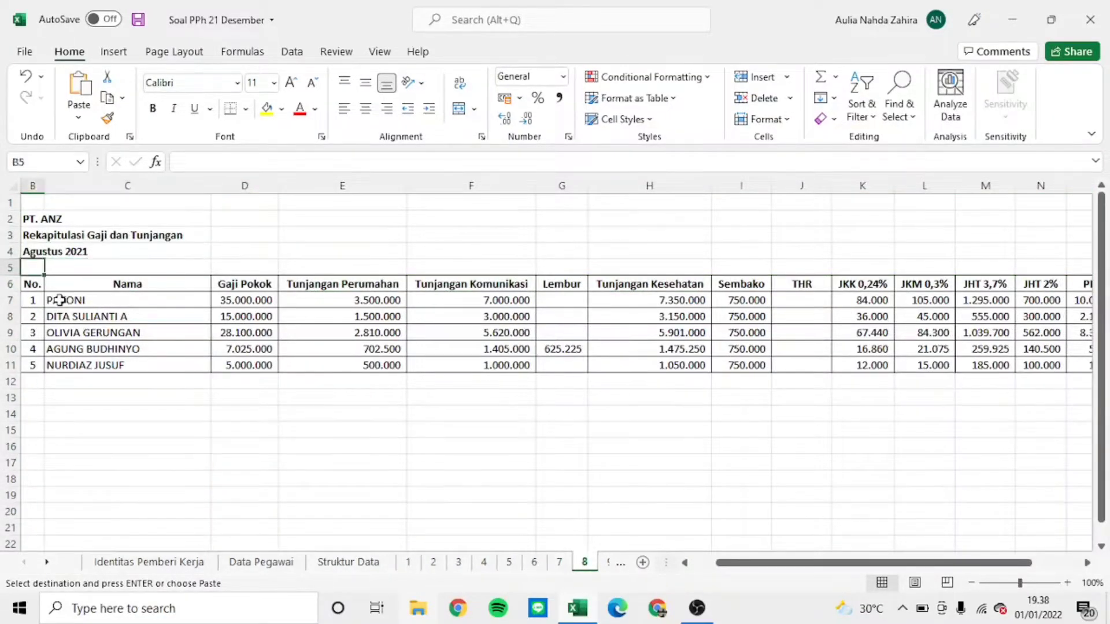
{"action": "key", "text": "Left"}
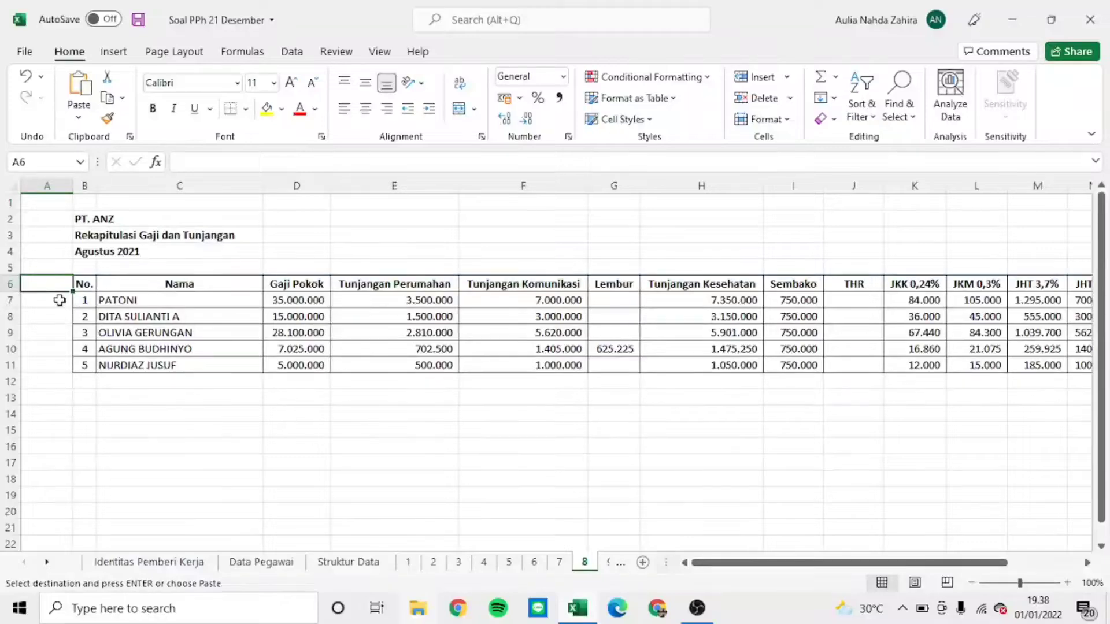
{"action": "key", "text": "ctrl+space"}
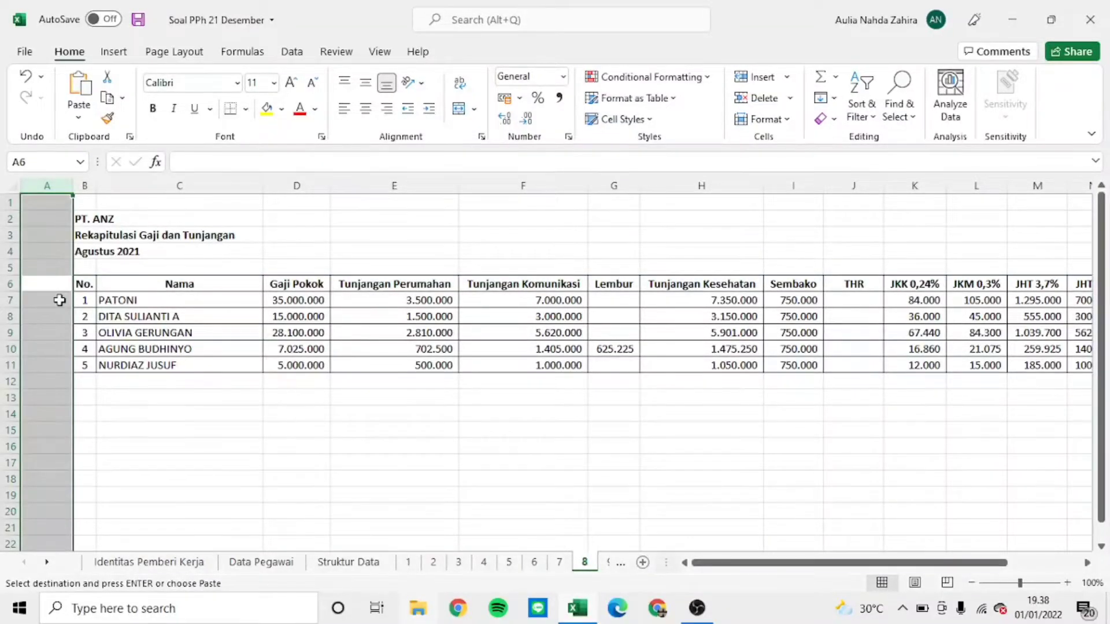
{"action": "key", "text": "Escape"}
{"action": "key", "text": "ctrl+a"}
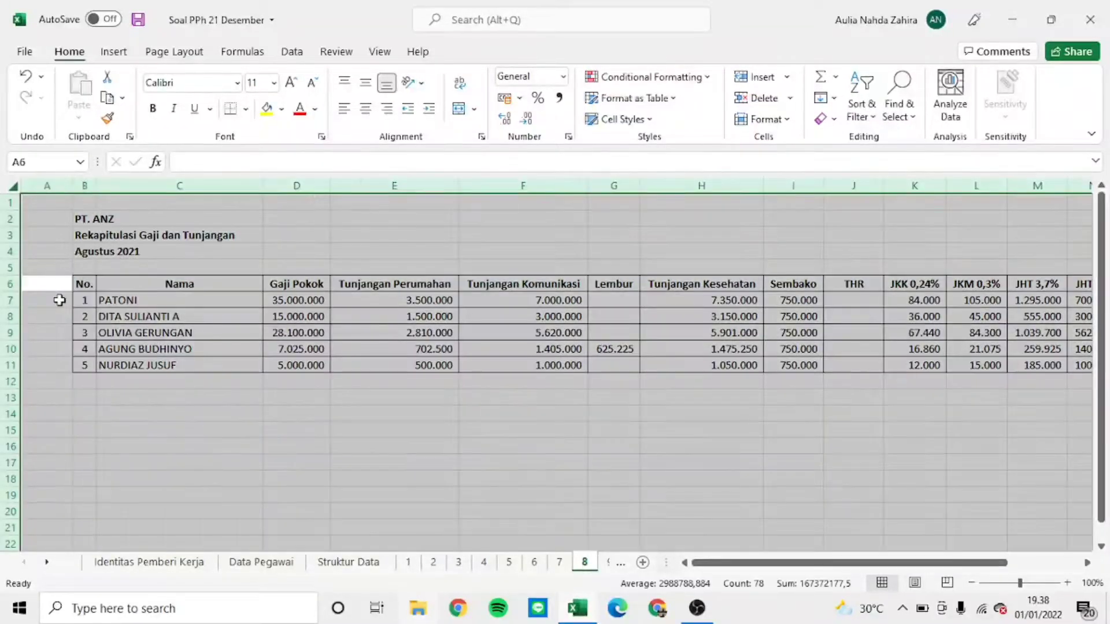
{"action": "left_click", "coordinate": [185, 290]}
Step: Copy the table header row 6 from sheet 8 (Agustus 2021) into row 8 of Struktur Data
{"action": "left_click", "coordinate": [50, 279]}
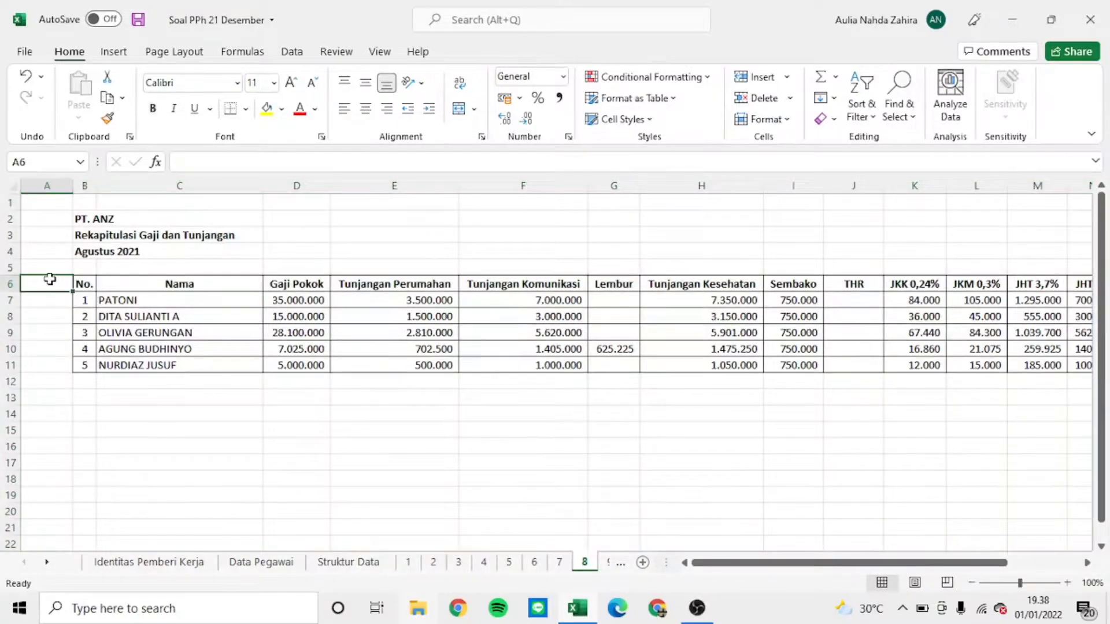
{"action": "key", "text": "shift+space"}
{"action": "key", "text": "ctrl+c"}
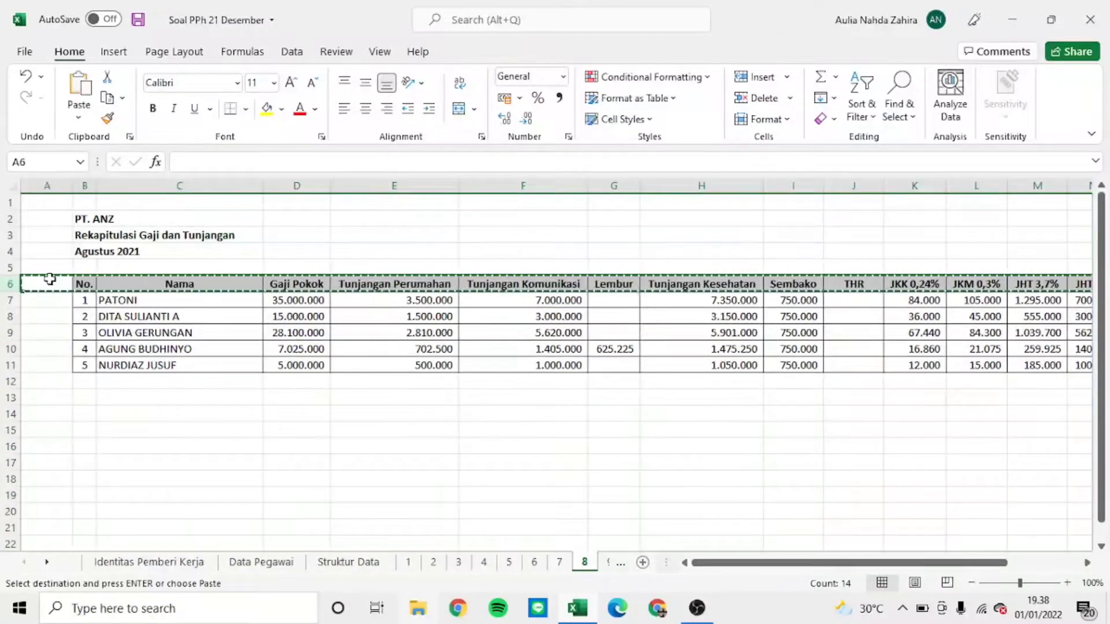
{"action": "key", "text": "ctrl+Page_Down"}
{"action": "key", "text": "ctrl+Page_Down"}
{"action": "key", "text": "ctrl+Page_Down"}
{"action": "key", "text": "ctrl+Page_Down"}
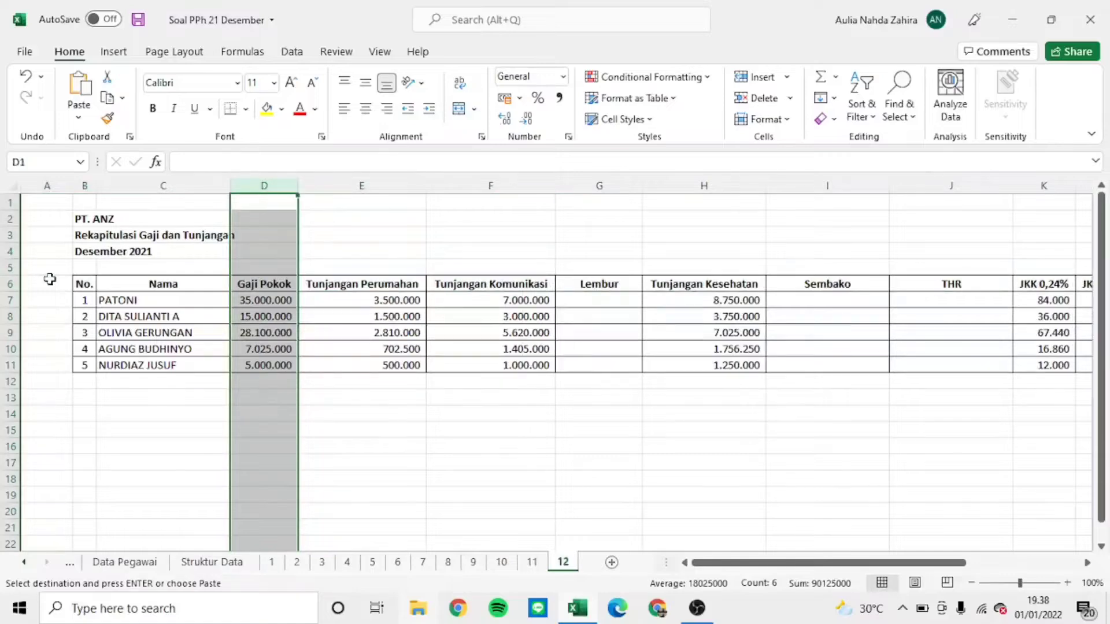
{"action": "left_click", "coordinate": [211, 562]}
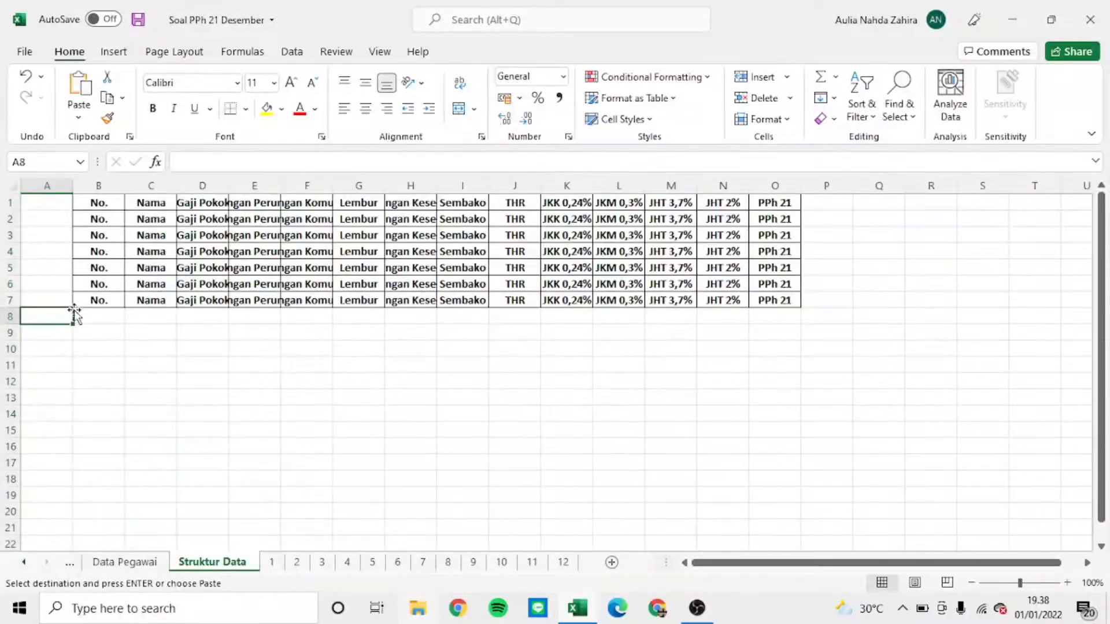
{"action": "key", "text": "ctrl+v"}
{"action": "key", "text": "Down"}
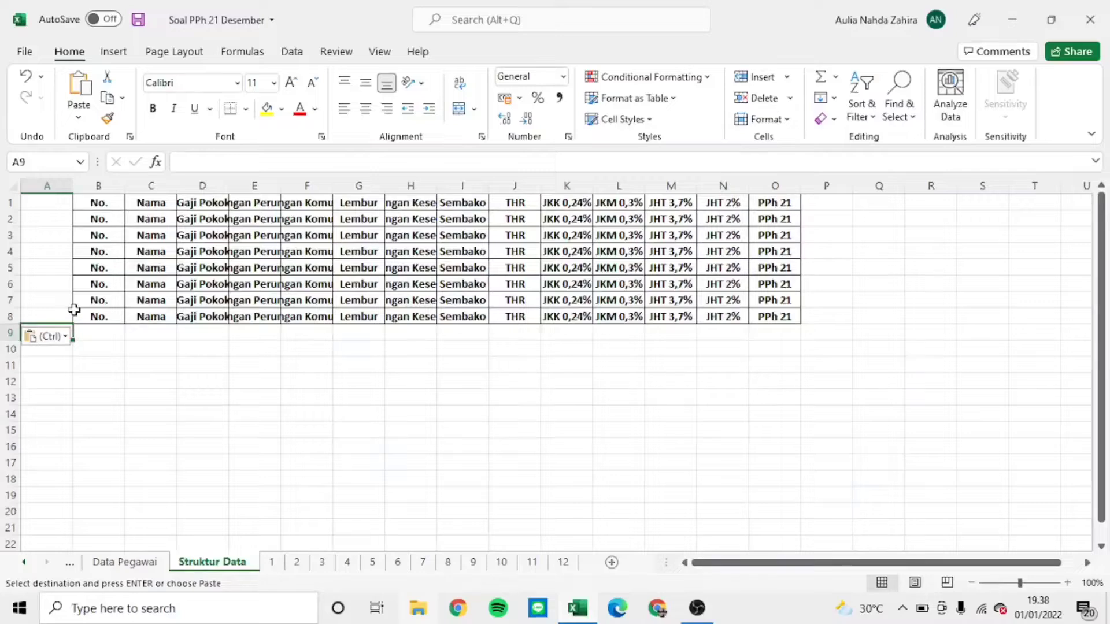
Step: Go from Struktur Data to sheet 9, the Sptember 2021 salary recap
{"action": "key", "text": "ctrl+Page_Down"}
{"action": "key", "text": "ctrl+Page_Down"}
{"action": "key", "text": "ctrl+Page_Down"}
{"action": "key", "text": "ctrl+Page_Down"}
{"action": "key", "text": "ctrl+Page_Down"}
{"action": "key", "text": "ctrl+Page_Down"}
{"action": "key", "text": "ctrl+Page_Down"}
{"action": "key", "text": "ctrl+Page_Down"}
{"action": "key", "text": "ctrl+Page_Down"}
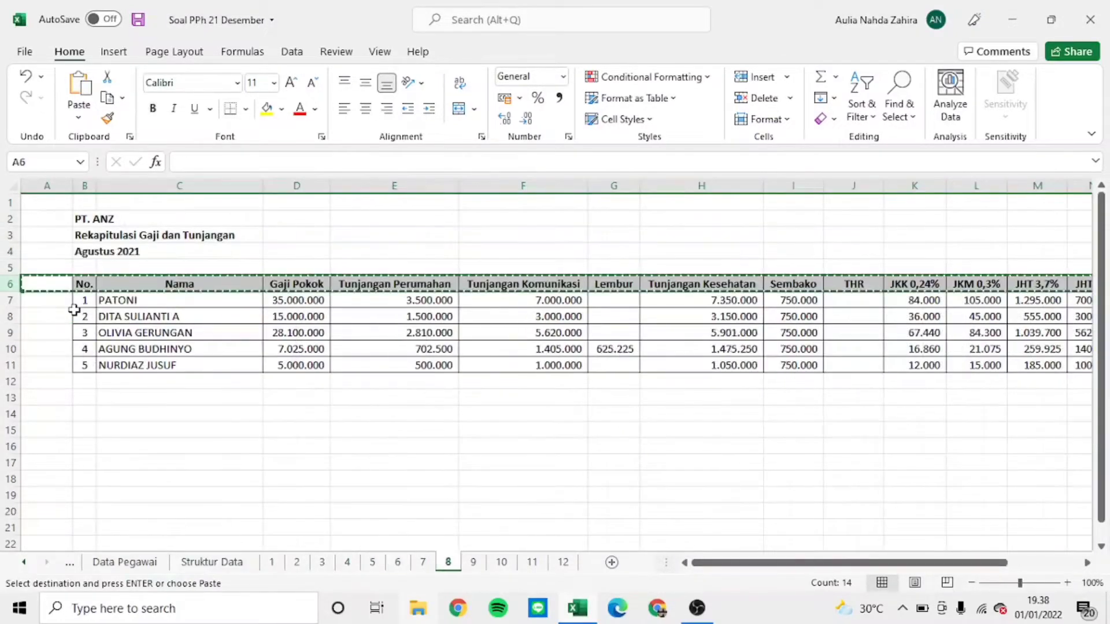
{"action": "key", "text": "ctrl+Page_Down"}
{"action": "key", "text": "ctrl+Page_Down"}
{"action": "key", "text": "ctrl+Page_Up"}
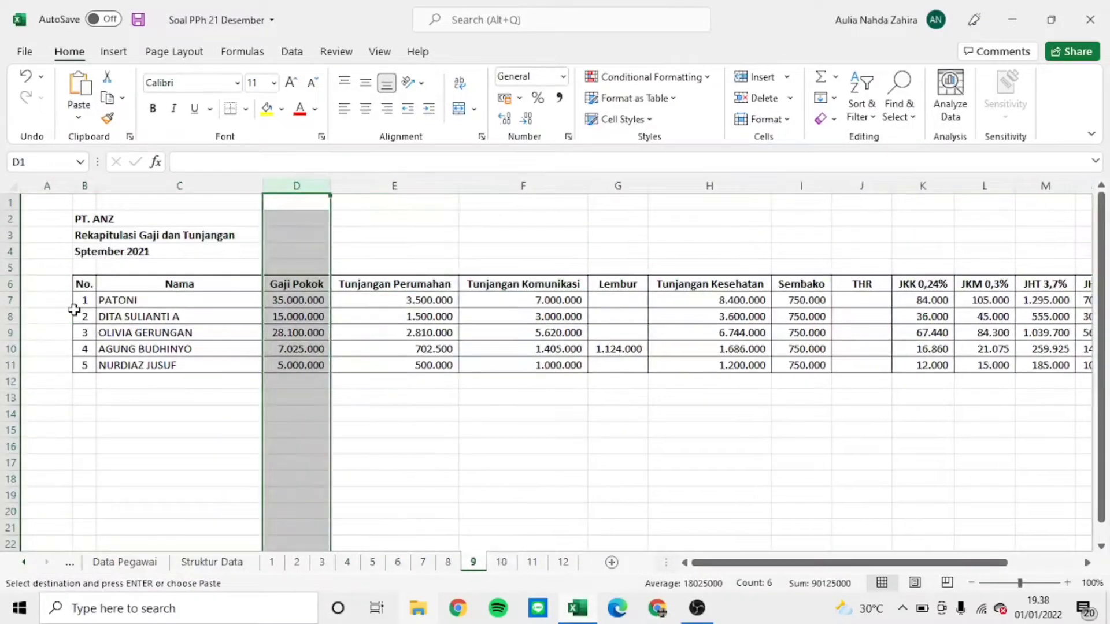
{"action": "left_click", "coordinate": [54, 278]}
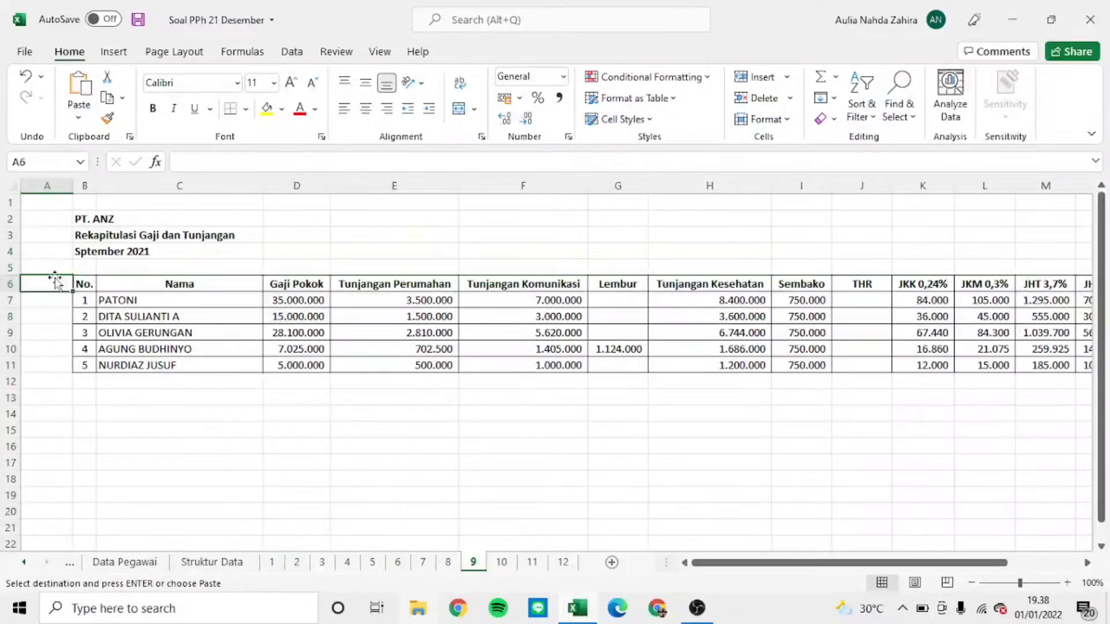
{"action": "key", "text": "shift+space"}
{"action": "key", "text": "ctrl+c"}
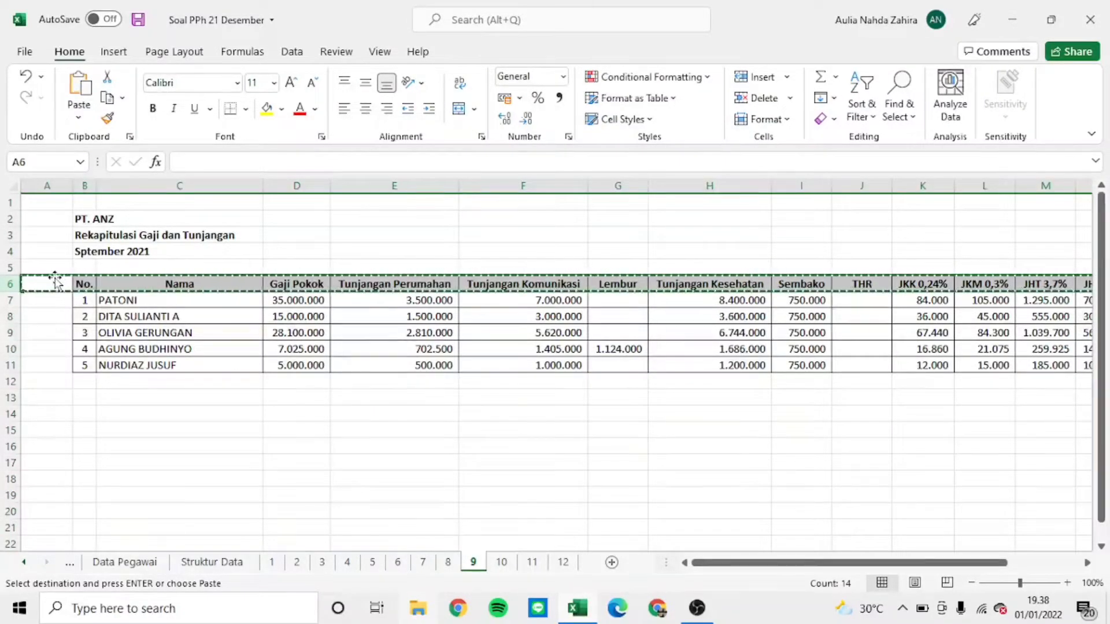
{"action": "left_click_drag", "start_coordinate": [58, 283], "coordinate": [55, 277]}
{"action": "key", "text": "Escape"}
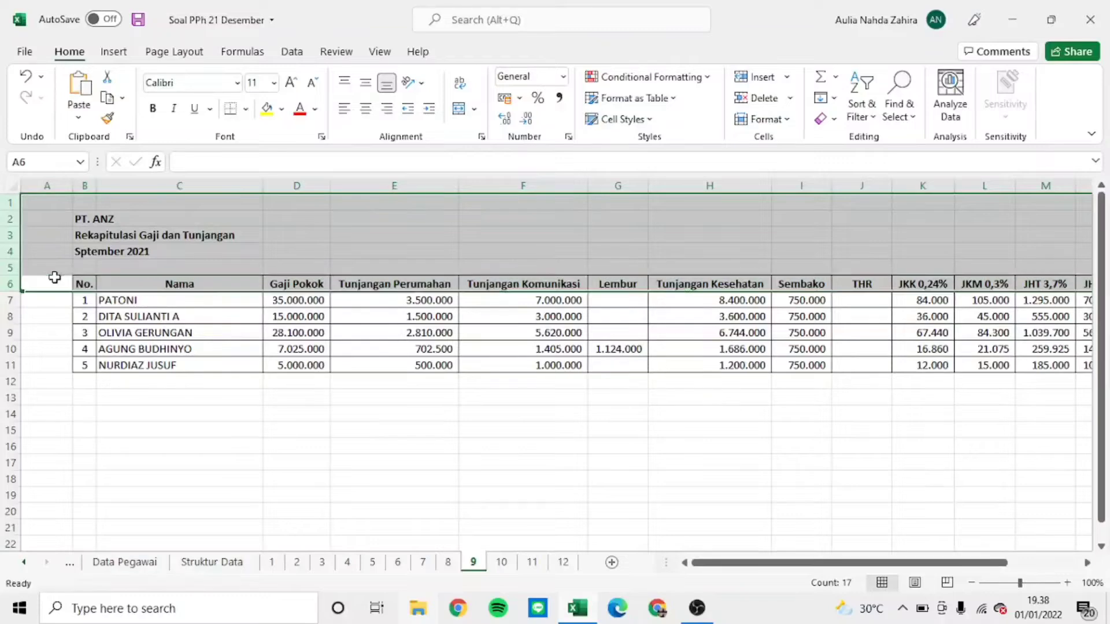
{"action": "left_click", "coordinate": [174, 332]}
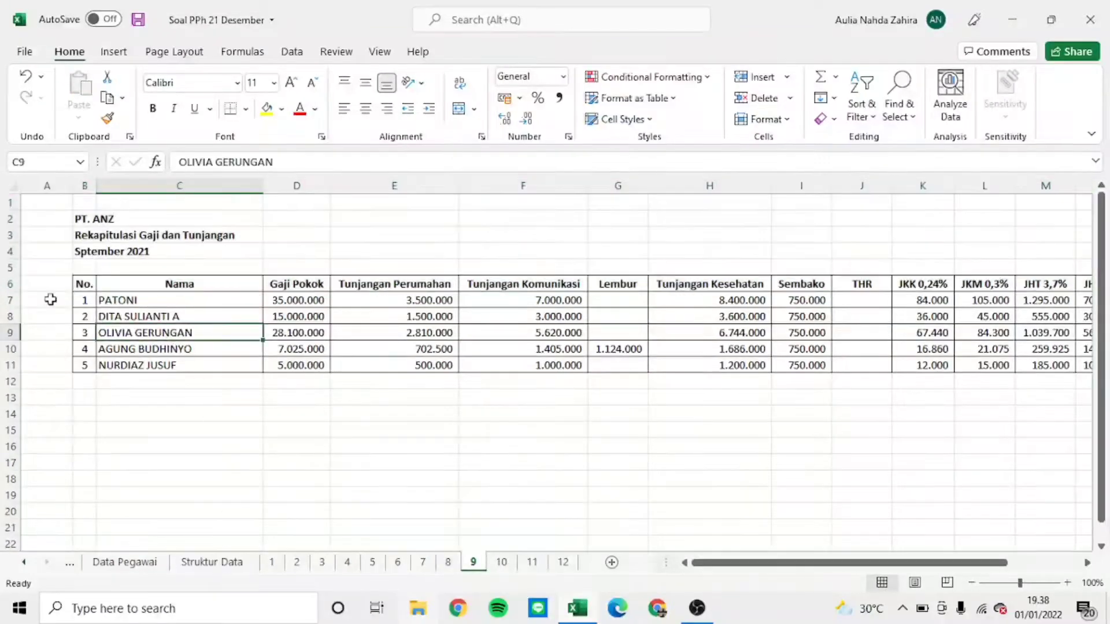
Step: Copy the table header row 6 from sheet 9 (Sptember 2021) into row 9 of Struktur Data
{"action": "left_click", "coordinate": [41, 284]}
{"action": "left_click", "coordinate": [9, 284]}
{"action": "key", "text": "ctrl+c"}
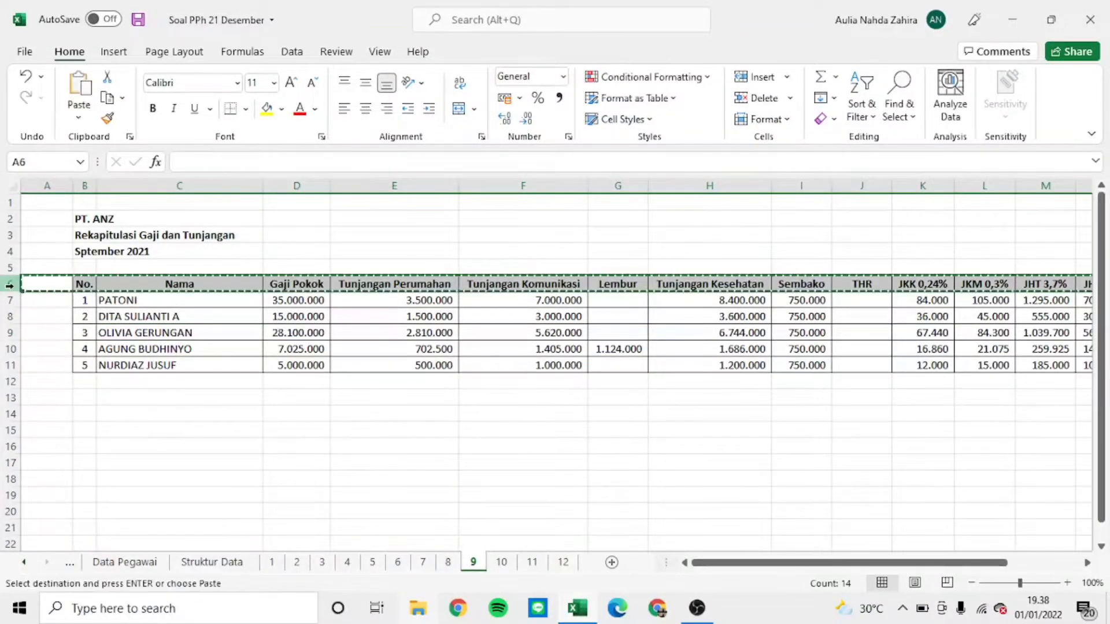
{"action": "left_click", "coordinate": [216, 564]}
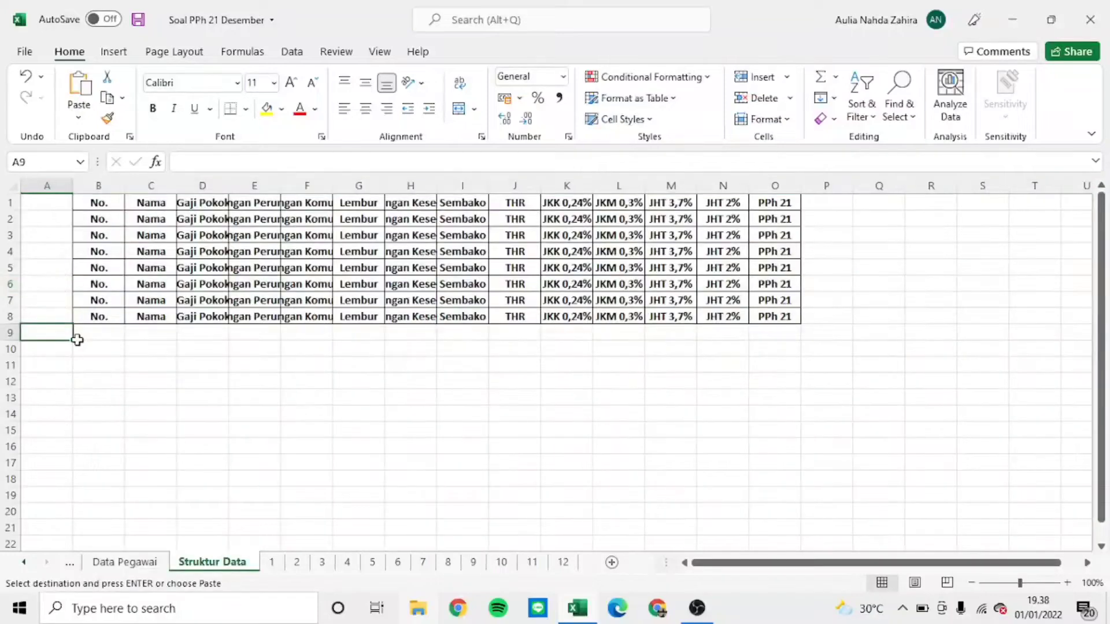
{"action": "key", "text": "ctrl+v"}
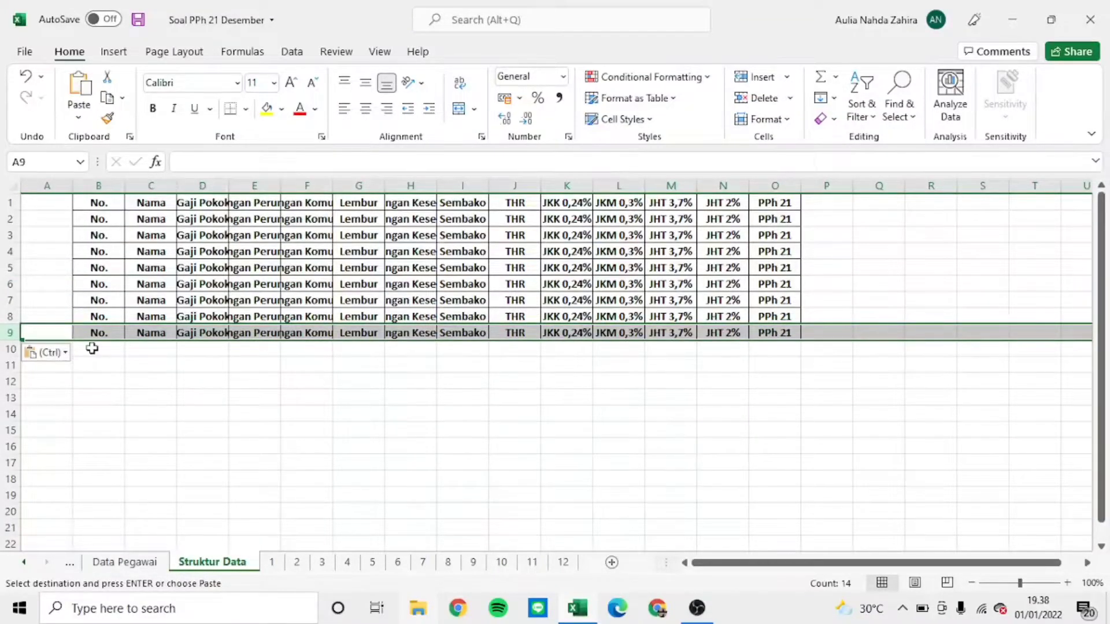
Step: Copy the table header row 6 from sheet 10 (Oktober 2021) into row 10 of Struktur Data
{"action": "left_click", "coordinate": [501, 561]}
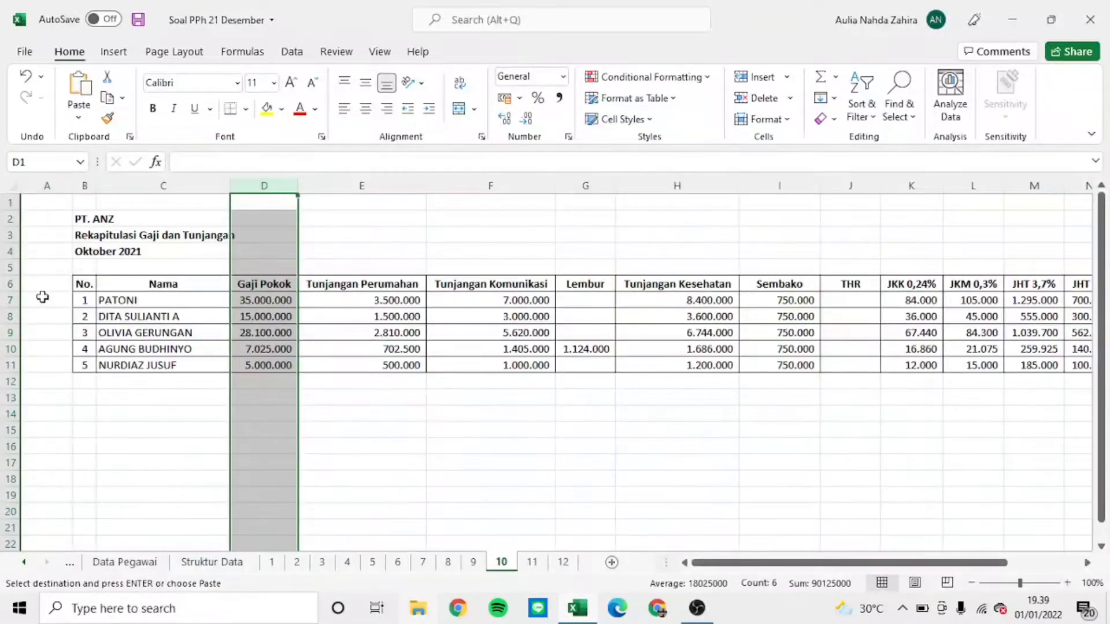
{"action": "left_click", "coordinate": [36, 283]}
{"action": "key", "text": "shift+space"}
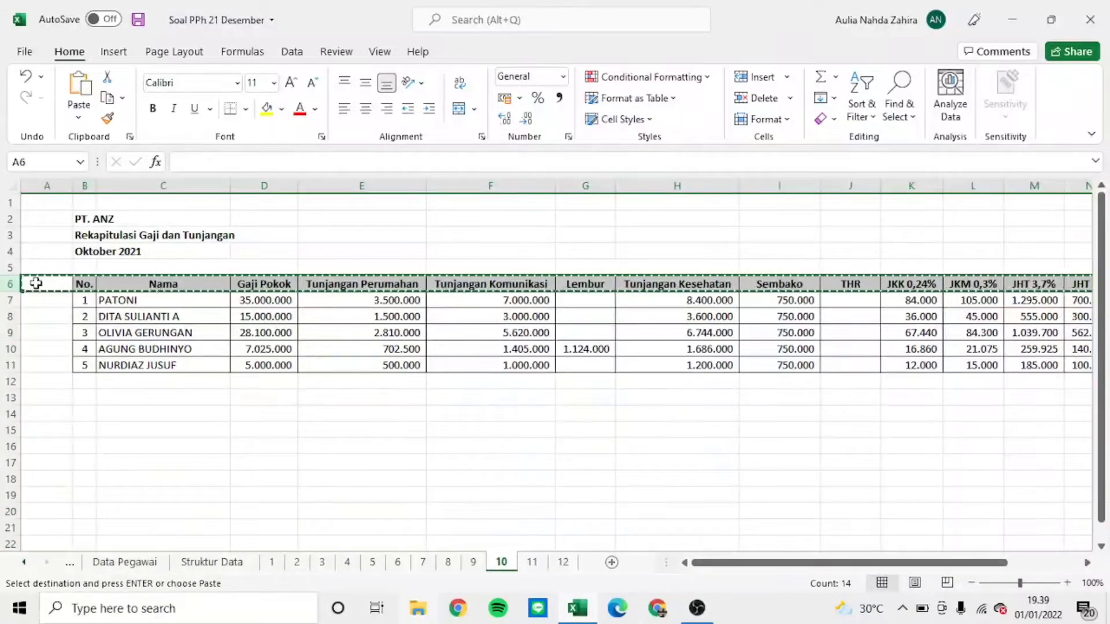
{"action": "key", "text": "ctrl+shift+Up"}
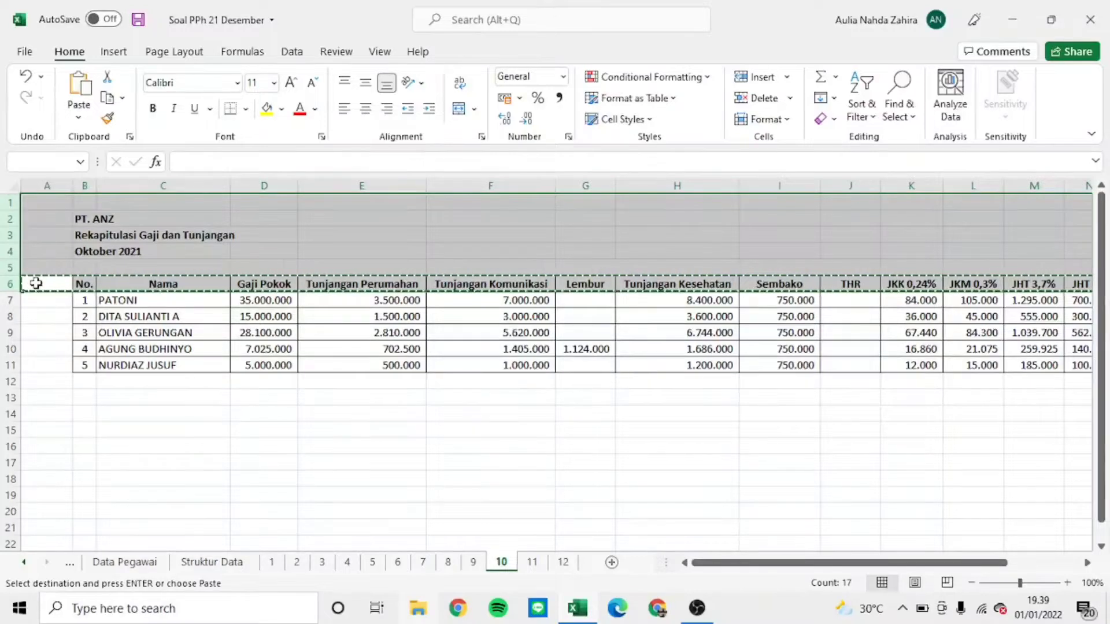
{"action": "left_click", "coordinate": [272, 563]}
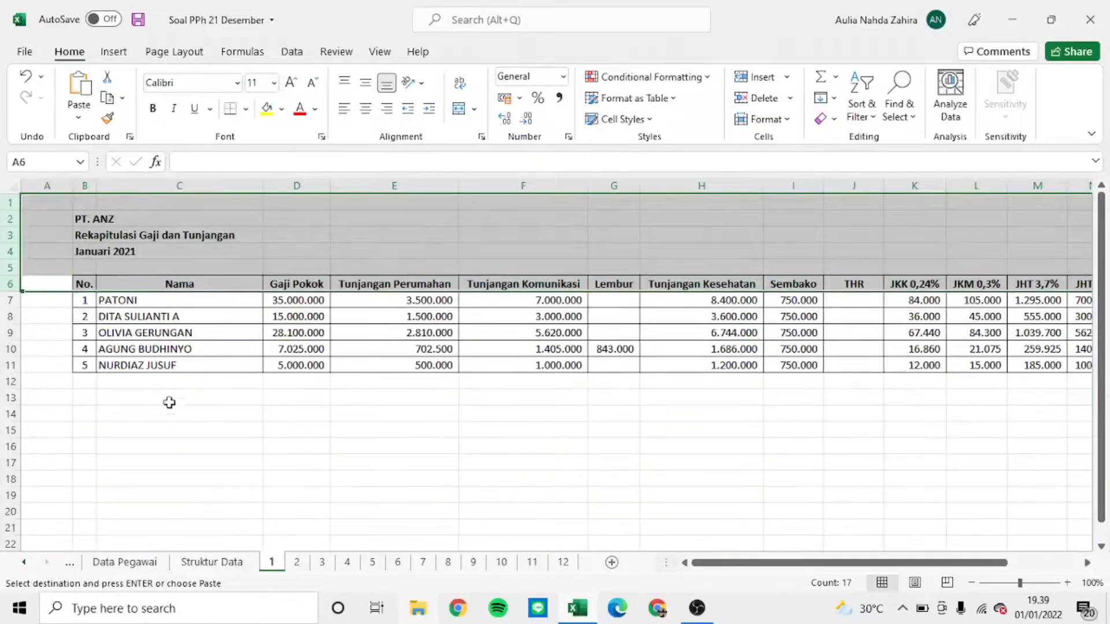
{"action": "left_click", "coordinate": [212, 562]}
{"action": "left_click", "coordinate": [56, 346]}
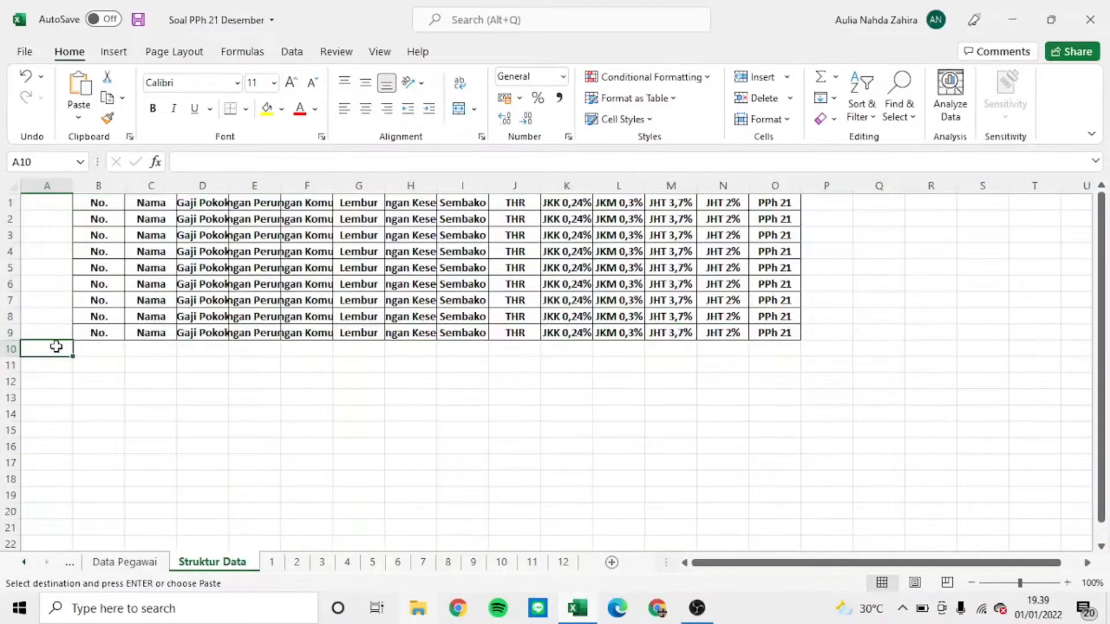
{"action": "key", "text": "ctrl+v"}
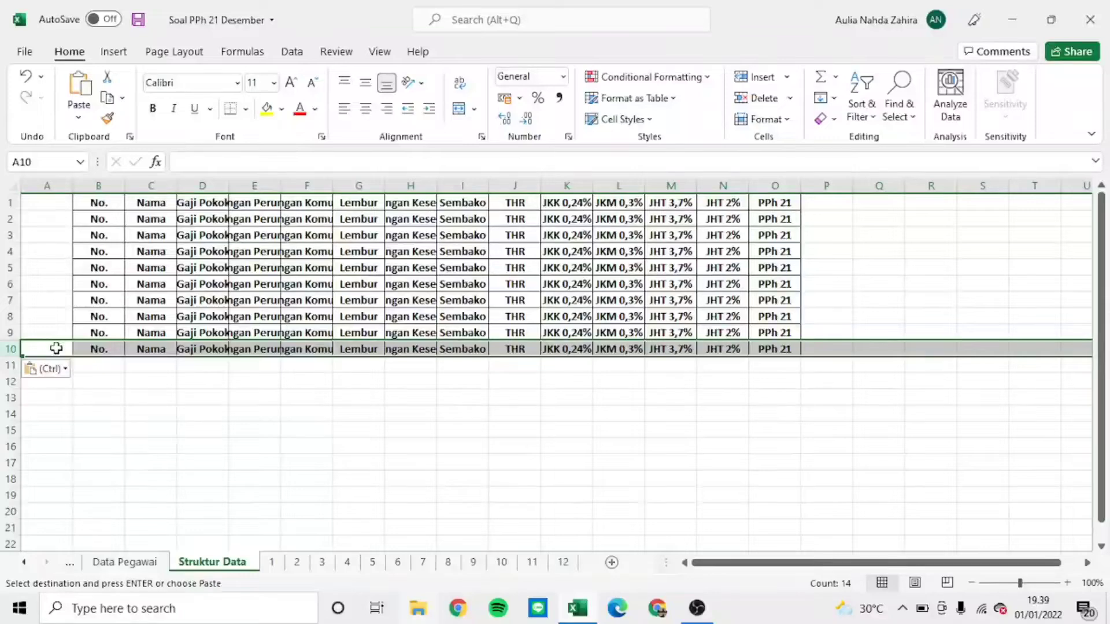
Step: Copy the table header row 6 from sheet 11 (November 2021) into row 11 of Struktur Data
{"action": "left_click", "coordinate": [530, 563]}
{"action": "left_click", "coordinate": [54, 278]}
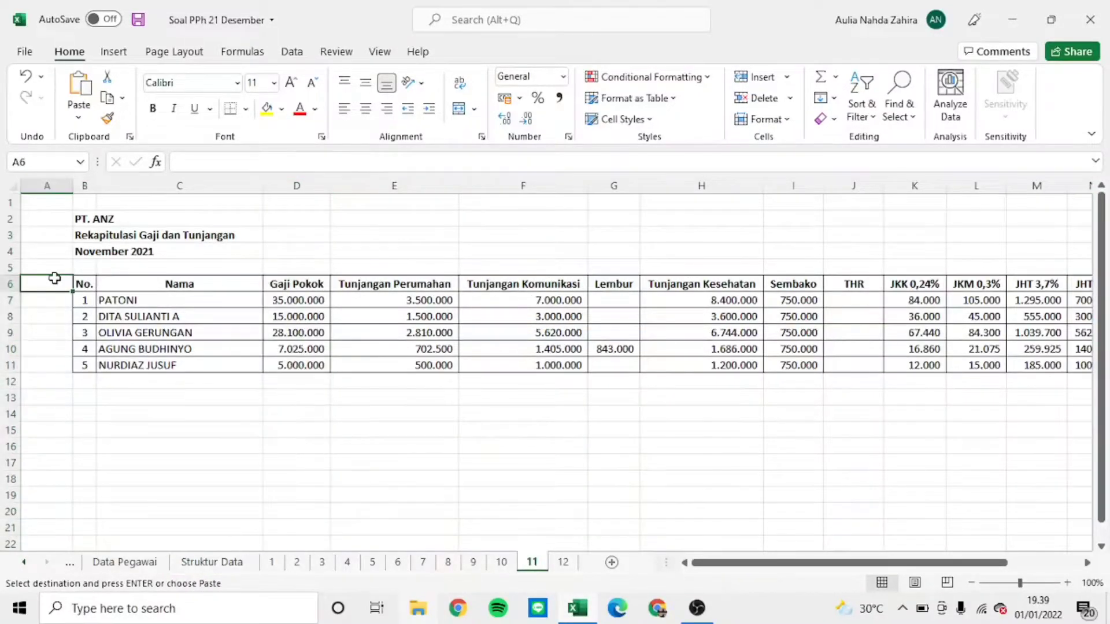
{"action": "key", "text": "shift+space"}
{"action": "key", "text": "ctrl+c"}
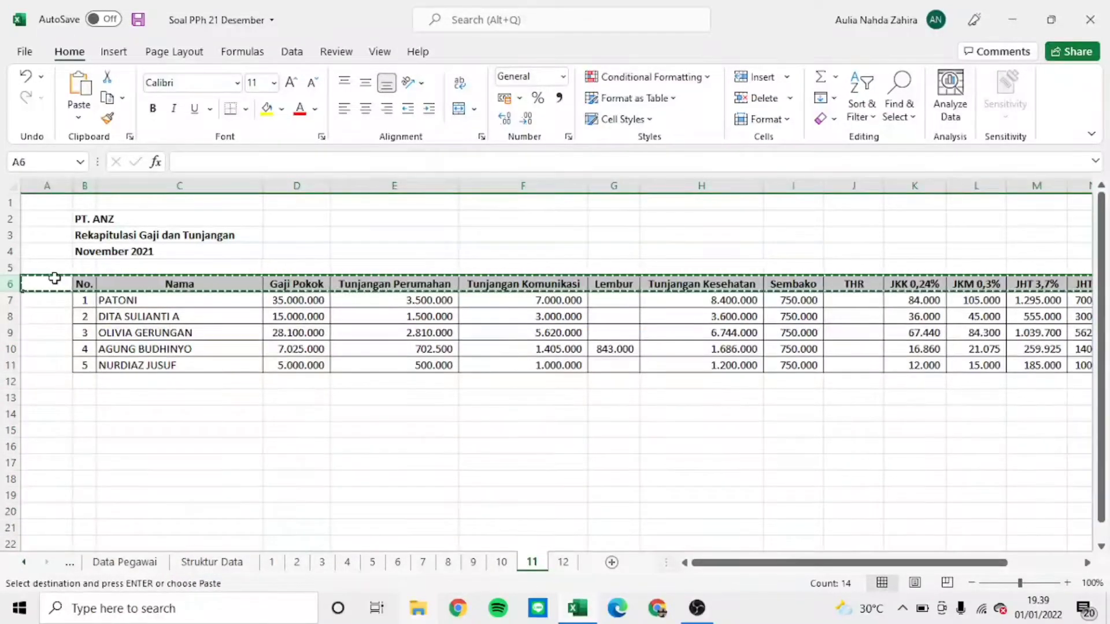
{"action": "key", "text": "ctrl+Page_Up"}
{"action": "key", "text": "ctrl+Page_Up"}
{"action": "key", "text": "ctrl+Page_Up"}
{"action": "key", "text": "ctrl+Page_Up"}
{"action": "key", "text": "ctrl+Page_Up"}
{"action": "key", "text": "ctrl+Page_Up"}
{"action": "key", "text": "ctrl+Page_Up"}
{"action": "key", "text": "ctrl+Page_Up"}
{"action": "key", "text": "ctrl+Page_Up"}
{"action": "key", "text": "ctrl+Page_Up"}
{"action": "key", "text": "ctrl+Page_Up"}
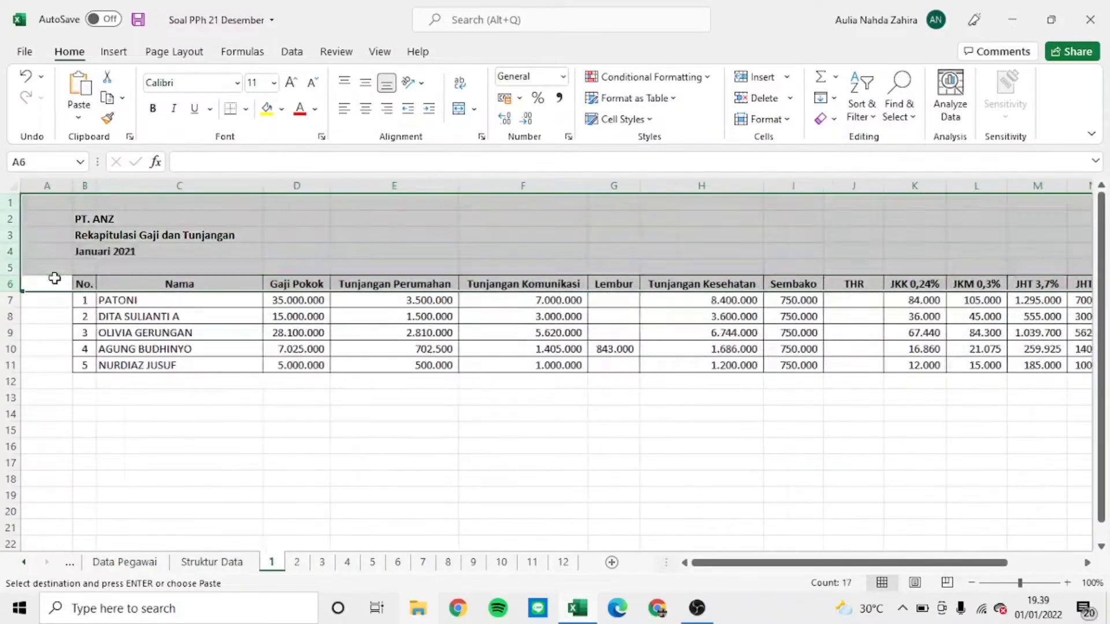
{"action": "key", "text": "Down"}
{"action": "key", "text": "ctrl+v"}
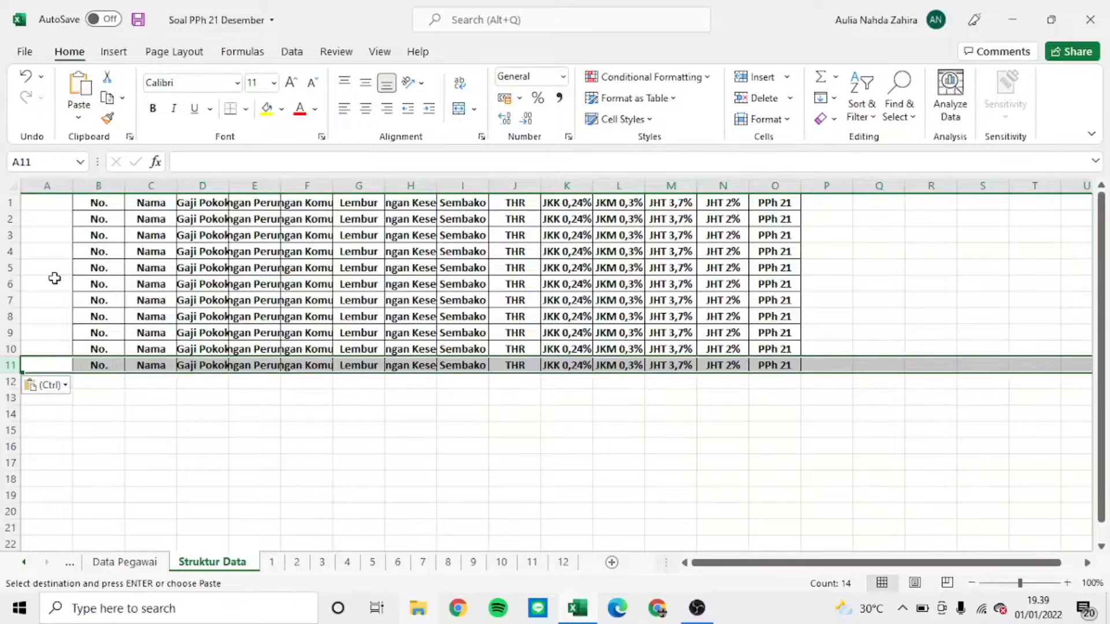
Step: Copy the table header row 6 of sheet 12 (Desember 2021) to the clipboard
{"action": "key", "text": "ctrl+Page_Down"}
{"action": "key", "text": "ctrl+Page_Down"}
{"action": "key", "text": "ctrl+Page_Down"}
{"action": "key", "text": "ctrl+Page_Down"}
{"action": "key", "text": "ctrl+Page_Down"}
{"action": "key", "text": "ctrl+Page_Down"}
{"action": "key", "text": "ctrl+Page_Down"}
{"action": "key", "text": "ctrl+Page_Down"}
{"action": "key", "text": "ctrl+Page_Down"}
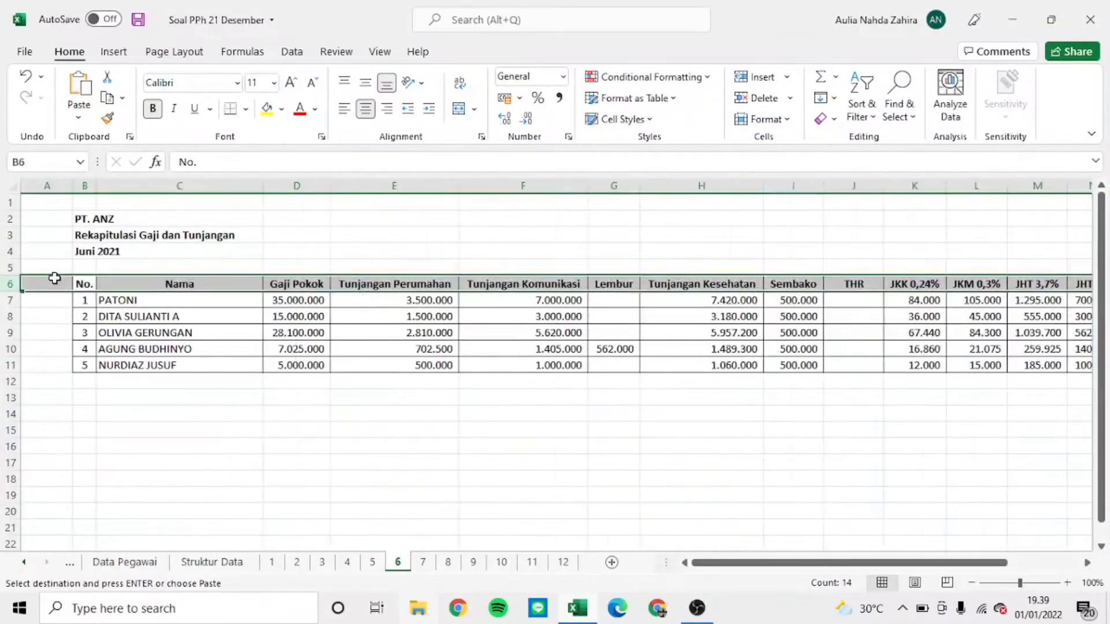
{"action": "key", "text": "ctrl+Page_Down"}
{"action": "key", "text": "ctrl+Page_Down"}
{"action": "key", "text": "ctrl+Page_Down"}
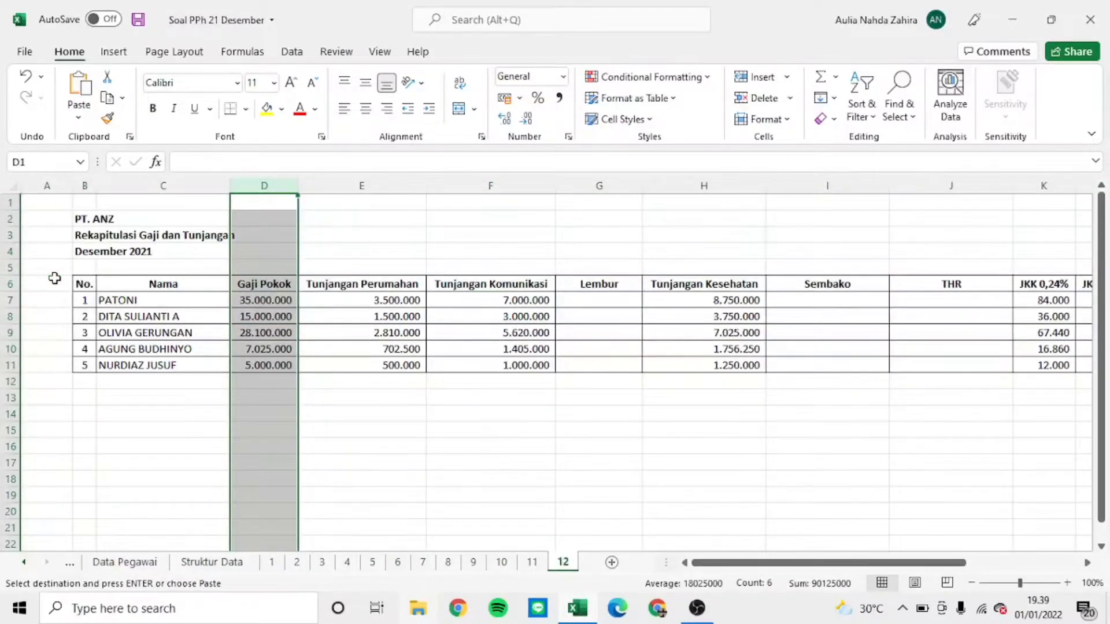
{"action": "key", "text": "Left"}
{"action": "key", "text": "Left"}
{"action": "key", "text": "Down"}
{"action": "key", "text": "Down"}
{"action": "key", "text": "Down"}
{"action": "key", "text": "Down"}
{"action": "key", "text": "Down"}
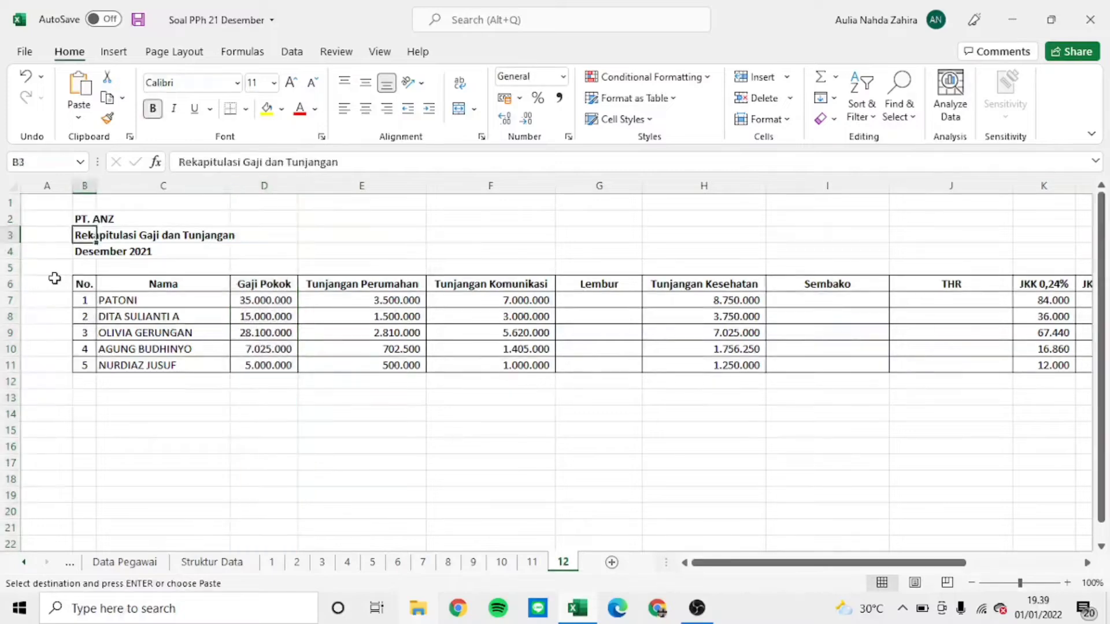
{"action": "key", "text": "shift+space"}
{"action": "key", "text": "ctrl+c"}
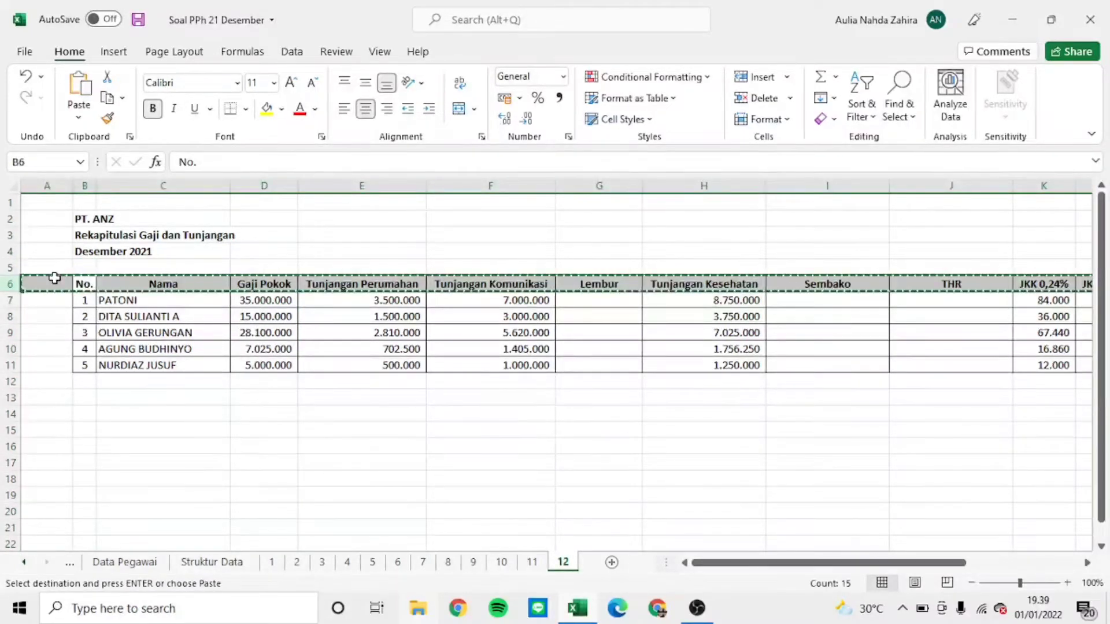
Step: Paste the copied sheet 12 (Desember 2021) header row into row 12 of Struktur Data
{"action": "key", "text": "ctrl+Page_Up"}
{"action": "key", "text": "ctrl+Page_Up"}
{"action": "key", "text": "ctrl+Page_Up"}
{"action": "key", "text": "ctrl+Page_Up"}
{"action": "key", "text": "ctrl+Page_Up"}
{"action": "key", "text": "ctrl+Page_Up"}
{"action": "key", "text": "ctrl+Page_Up"}
{"action": "key", "text": "ctrl+Page_Up"}
{"action": "key", "text": "ctrl+Page_Up"}
{"action": "key", "text": "ctrl+Page_Up"}
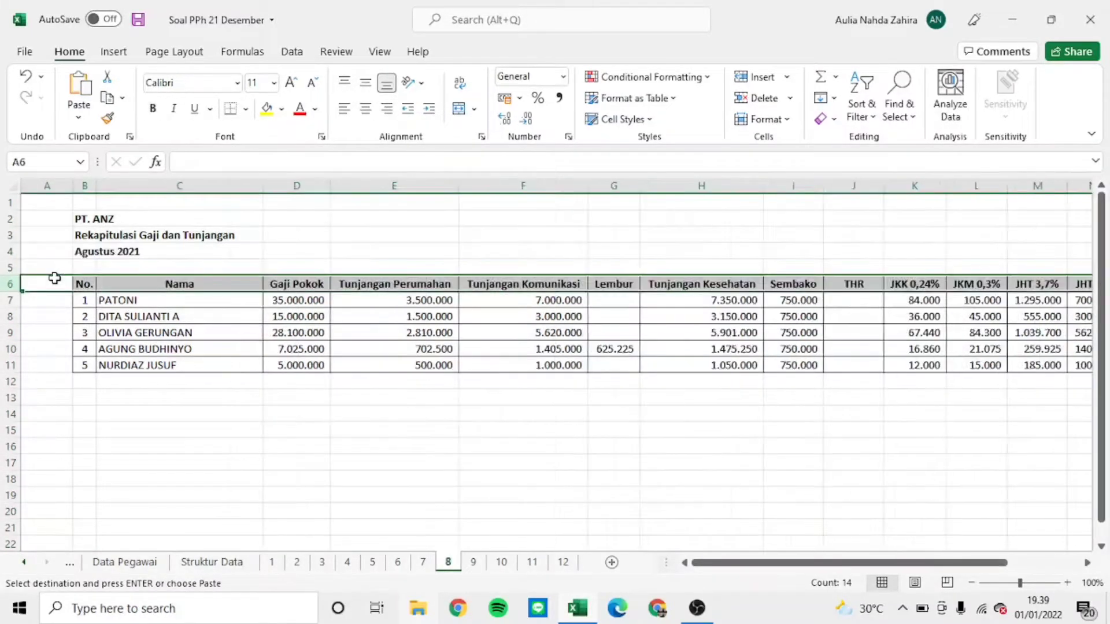
{"action": "key", "text": "ctrl+Page_Up"}
{"action": "key", "text": "ctrl+Page_Up"}
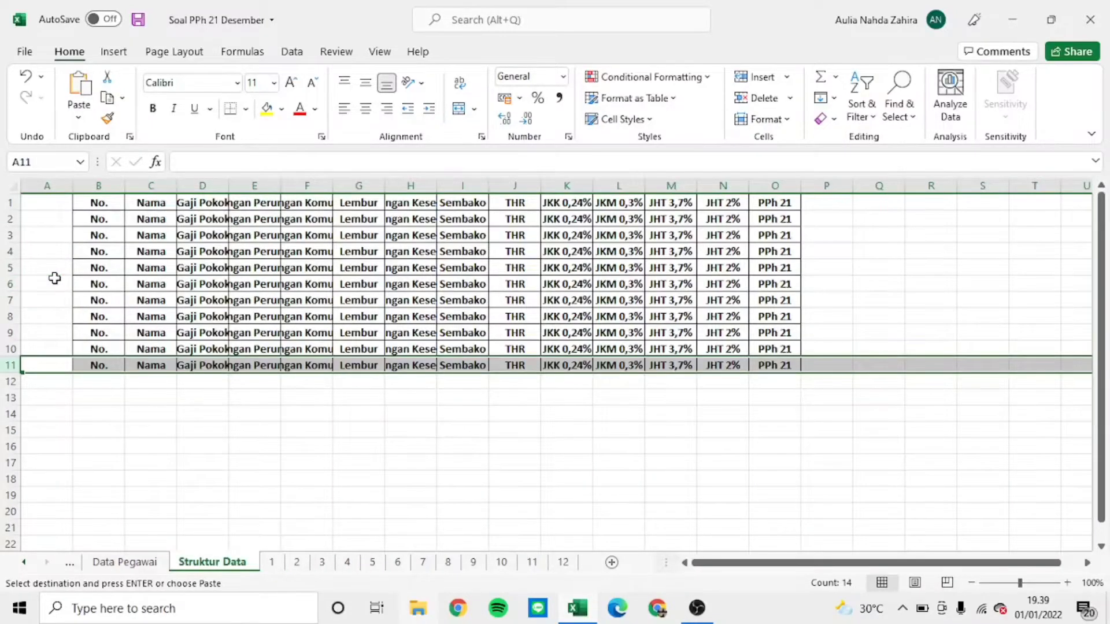
{"action": "key", "text": "Down"}
{"action": "key", "text": "ctrl+v"}
Step: Compare the stacked header rows in Struktur Data column by column, from No. through PPh 21
{"action": "key", "text": "Right"}
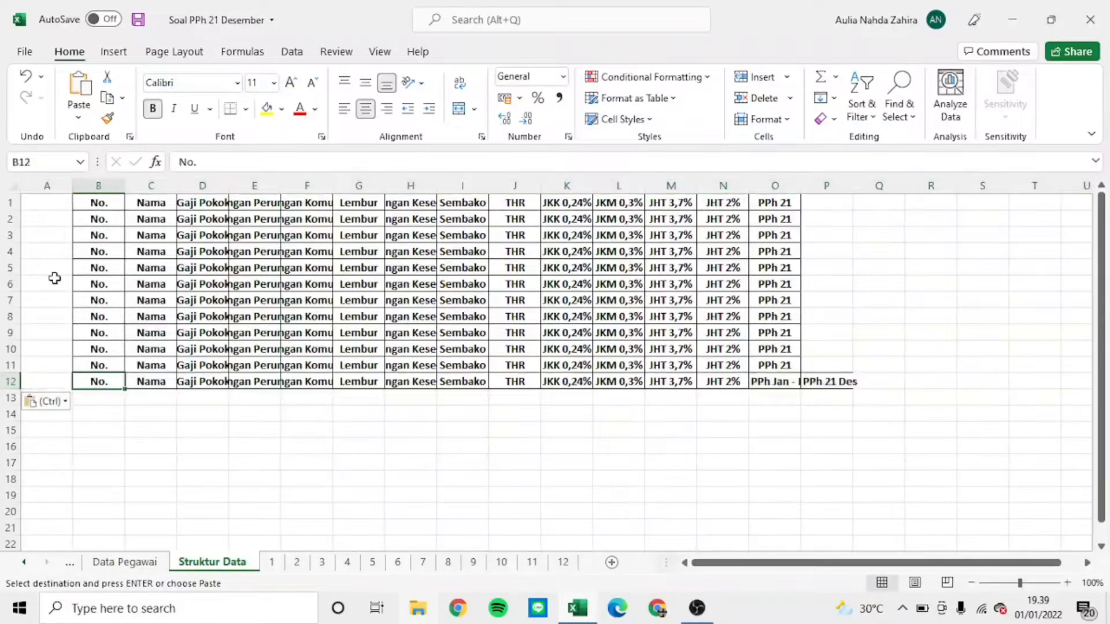
{"action": "key", "text": "Right"}
{"action": "key", "text": "Right"}
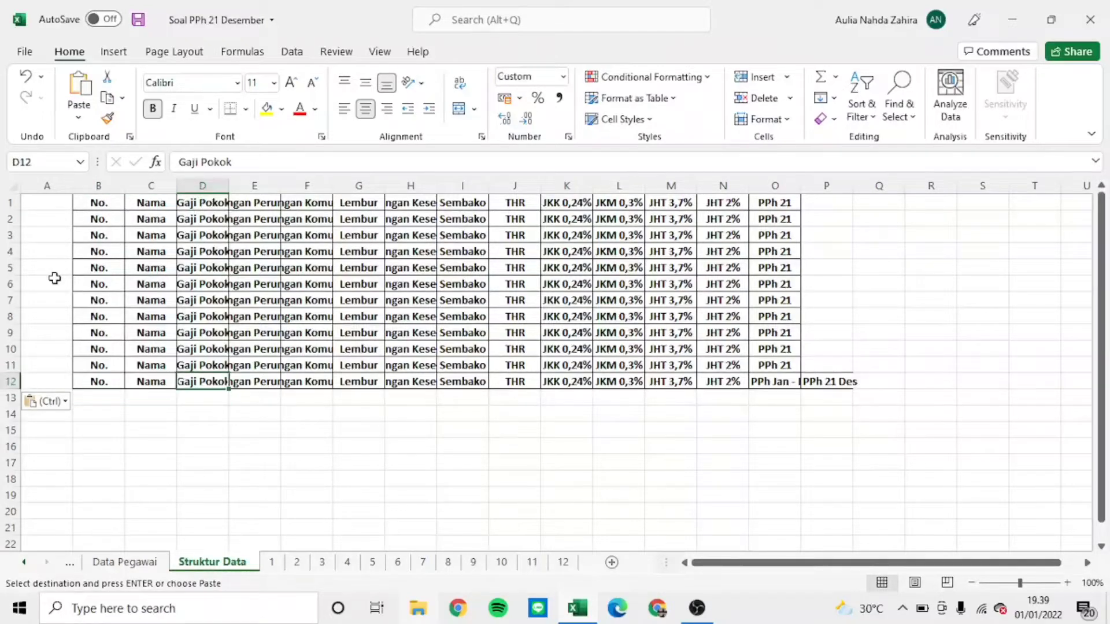
{"action": "key", "text": "Up"}
{"action": "key", "text": "Up"}
{"action": "key", "text": "Up"}
{"action": "key", "text": "Up"}
{"action": "key", "text": "Up"}
{"action": "key", "text": "Up"}
{"action": "key", "text": "Up"}
{"action": "key", "text": "Up"}
{"action": "key", "text": "Up"}
{"action": "key", "text": "Up"}
{"action": "key", "text": "Up"}
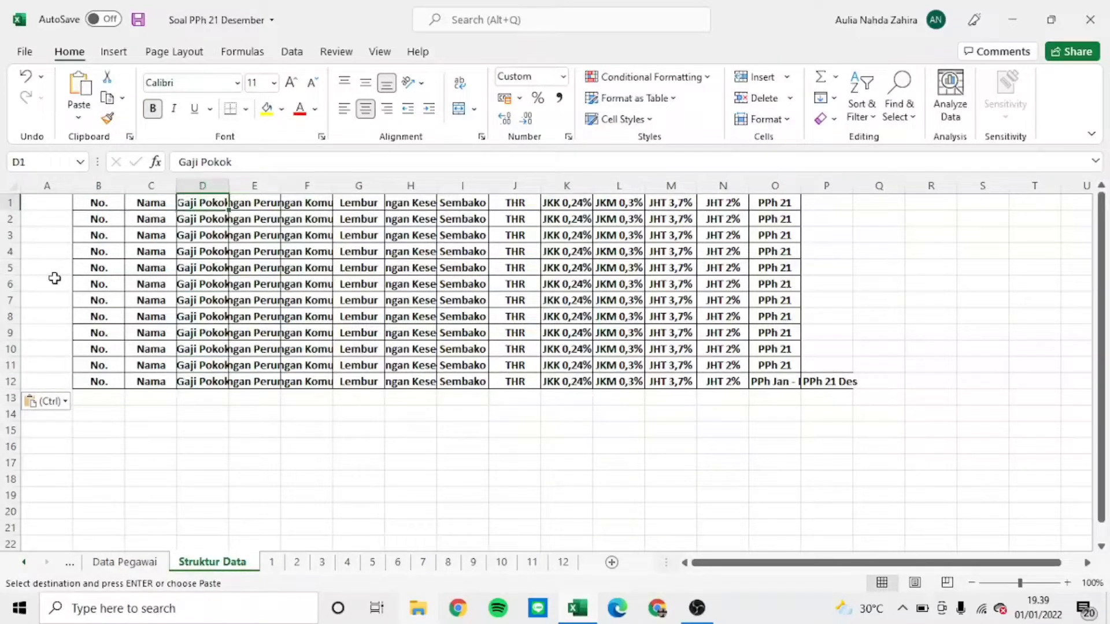
{"action": "key", "text": "Left"}
{"action": "key", "text": "Left"}
{"action": "key", "text": "Right"}
{"action": "key", "text": "Right"}
{"action": "key", "text": "Right"}
{"action": "key", "text": "Right"}
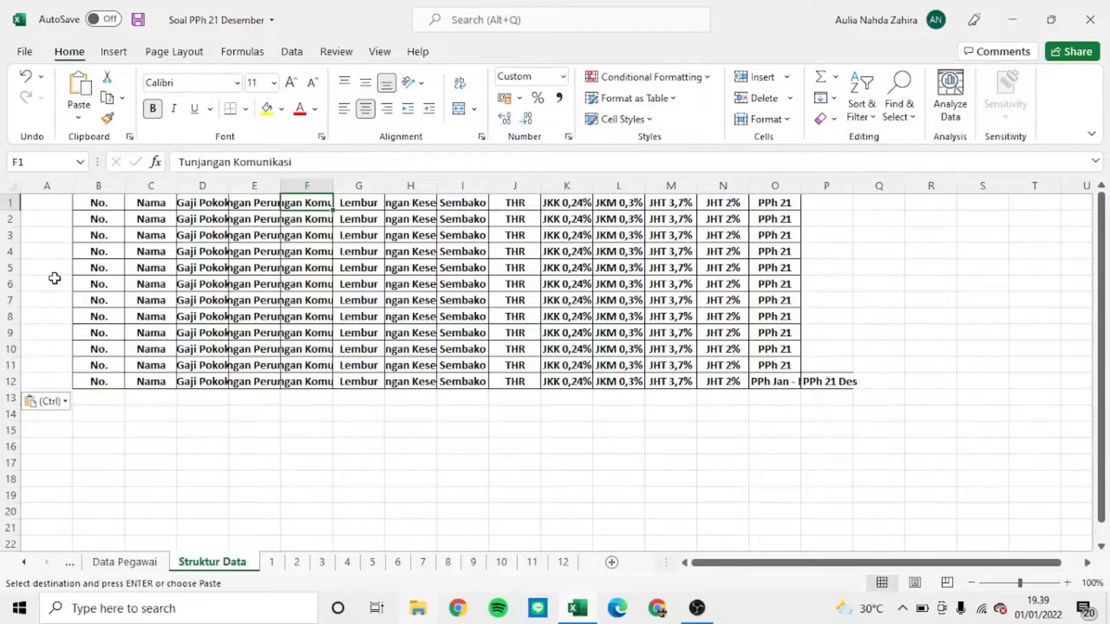
{"action": "key", "text": "Right"}
{"action": "key", "text": "Right"}
{"action": "key", "text": "Left"}
{"action": "key", "text": "Left"}
{"action": "key", "text": "Left"}
{"action": "key", "text": "Left"}
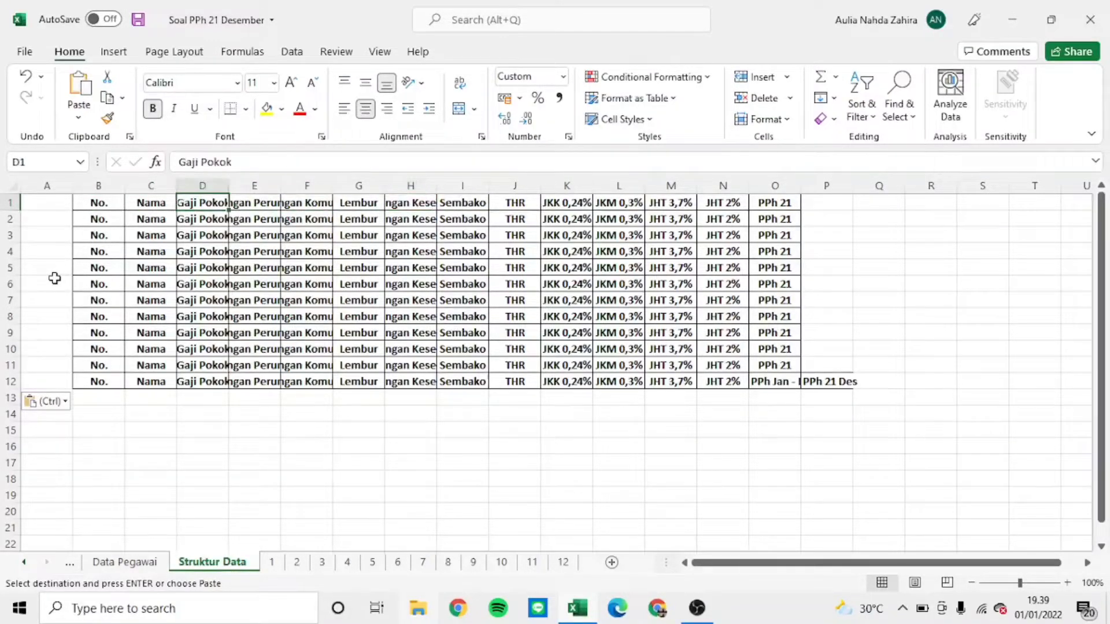
{"action": "key", "text": "Right"}
{"action": "key", "text": "Right"}
{"action": "key", "text": "Right"}
{"action": "key", "text": "Right"}
{"action": "key", "text": "Right"}
{"action": "key", "text": "Right"}
{"action": "key", "text": "Right"}
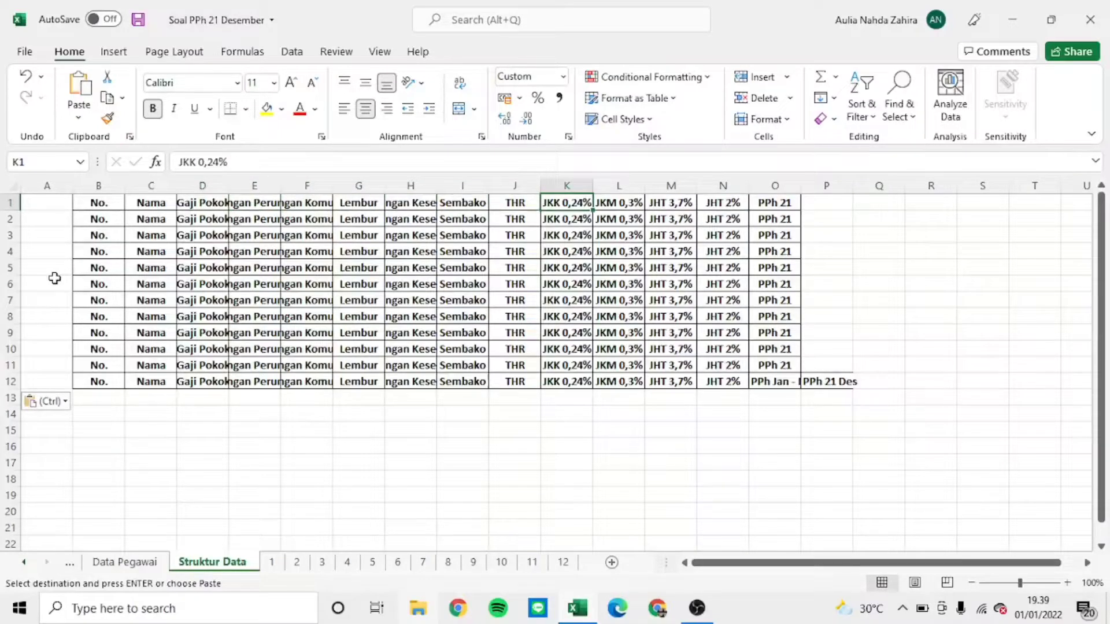
{"action": "key", "text": "Right"}
{"action": "key", "text": "Right"}
{"action": "key", "text": "Left"}
{"action": "key", "text": "Left"}
{"action": "key", "text": "Right"}
{"action": "key", "text": "Right"}
{"action": "key", "text": "Right"}
{"action": "key", "text": "Right"}
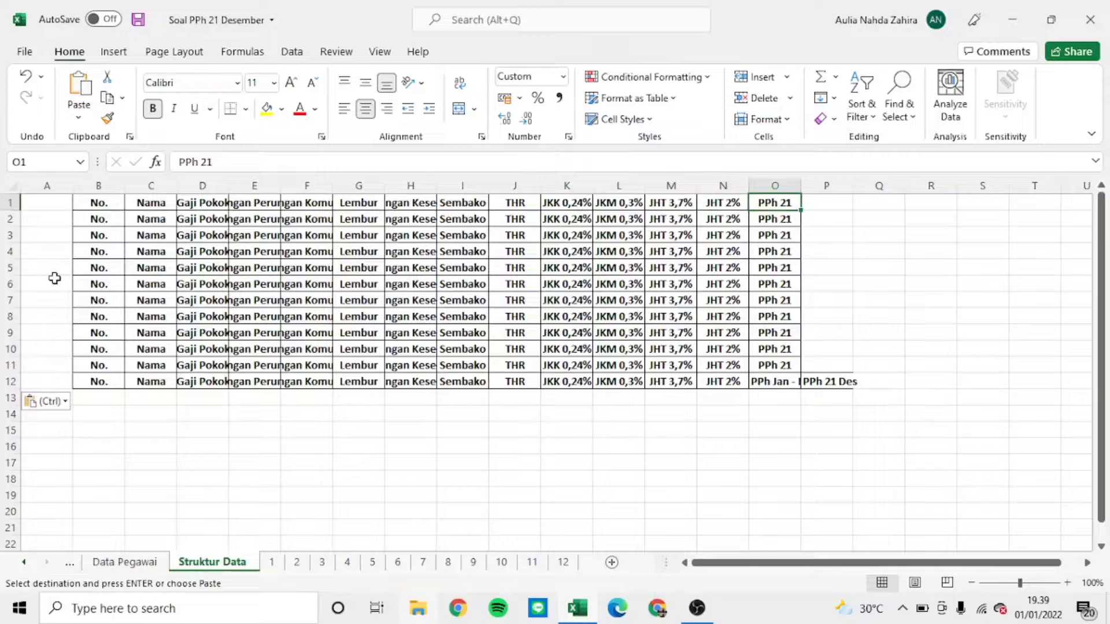
{"action": "key", "text": "Left"}
{"action": "key", "text": "Left"}
{"action": "key", "text": "Left"}
{"action": "key", "text": "Left"}
{"action": "key", "text": "Left"}
{"action": "key", "text": "Left"}
{"action": "key", "text": "Left"}
{"action": "key", "text": "Left"}
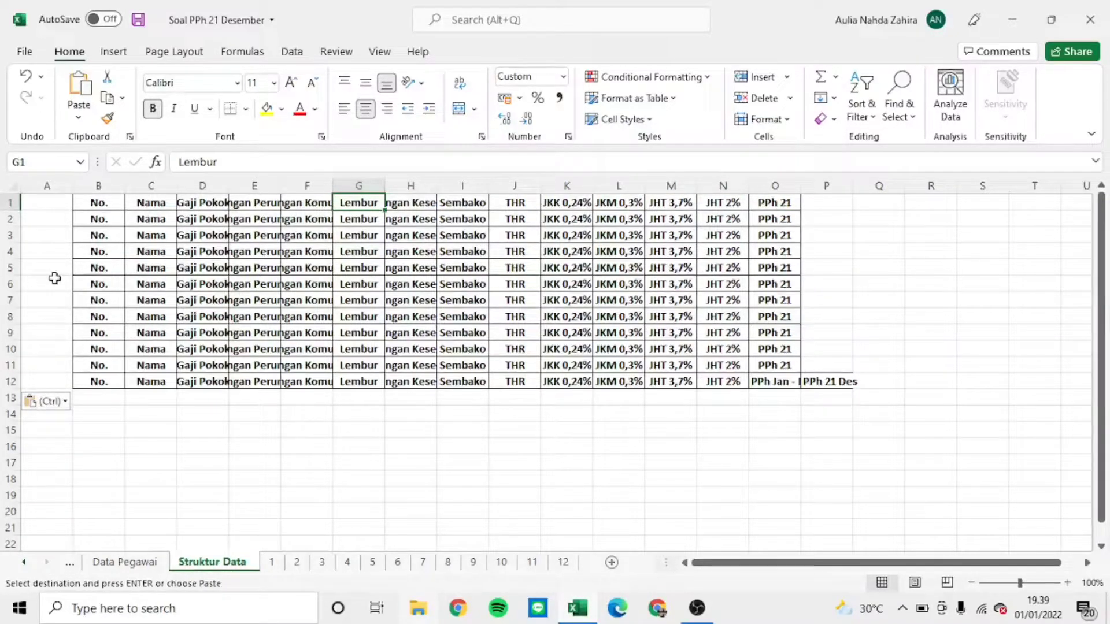
Step: Insert a column before Gaji Pokok in sheet 1 (Januari 2021) and enter Month as its header in D6
{"action": "left_click", "coordinate": [271, 562]}
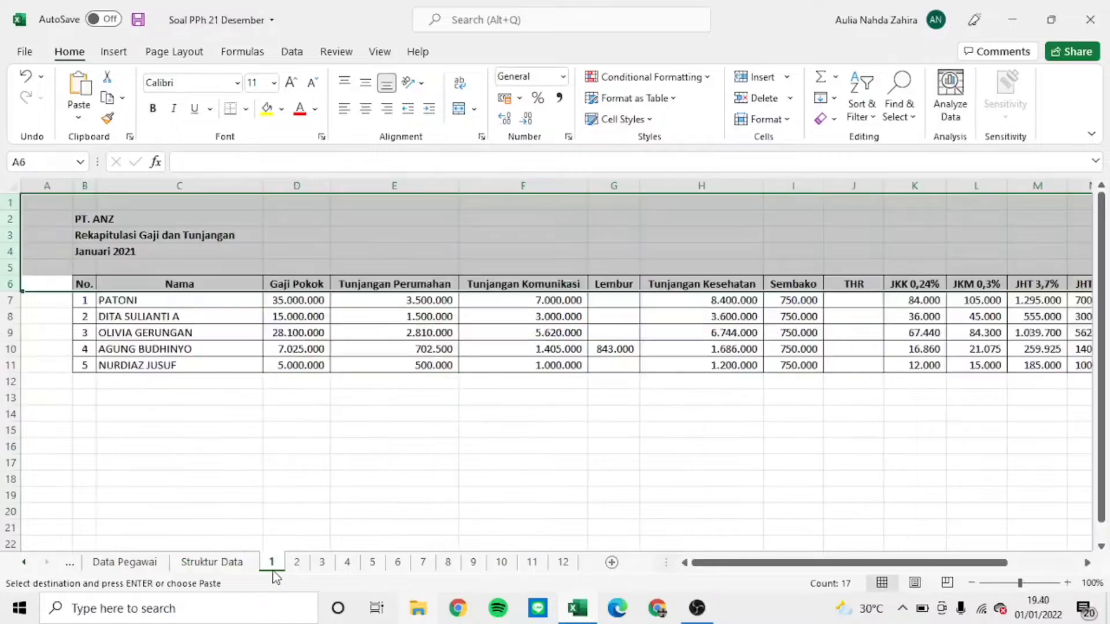
{"action": "left_click", "coordinate": [279, 460]}
{"action": "left_click", "coordinate": [314, 282]}
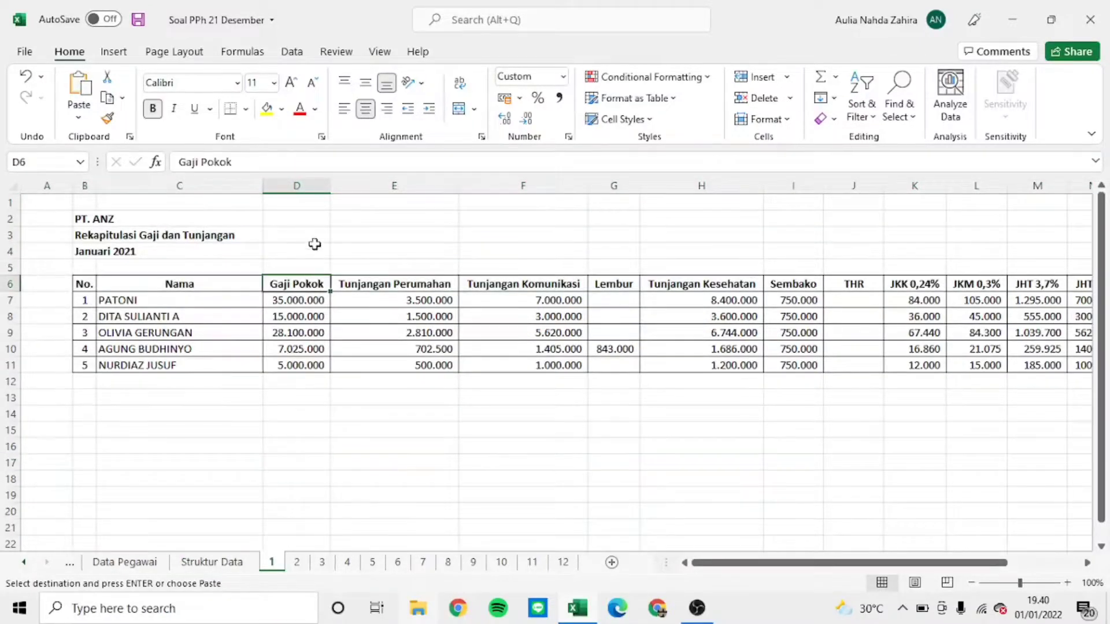
{"action": "left_click", "coordinate": [317, 185]}
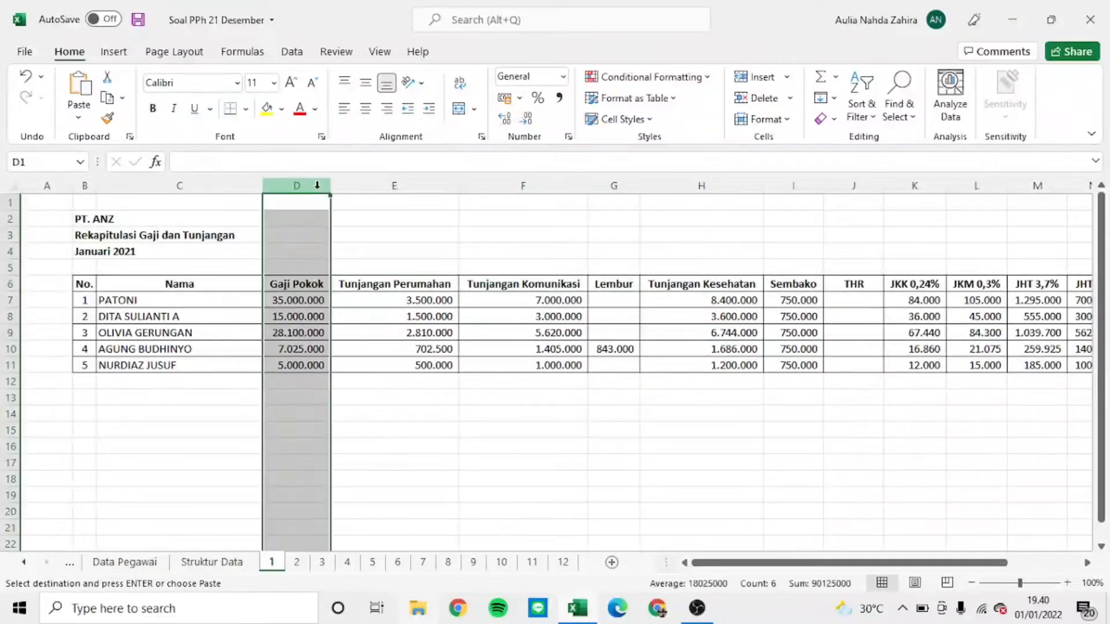
{"action": "key", "text": "ctrl+plus"}
{"action": "key", "text": "Down"}
{"action": "key", "text": "Down"}
{"action": "key", "text": "Down"}
{"action": "key", "text": "Down"}
{"action": "key", "text": "Down"}
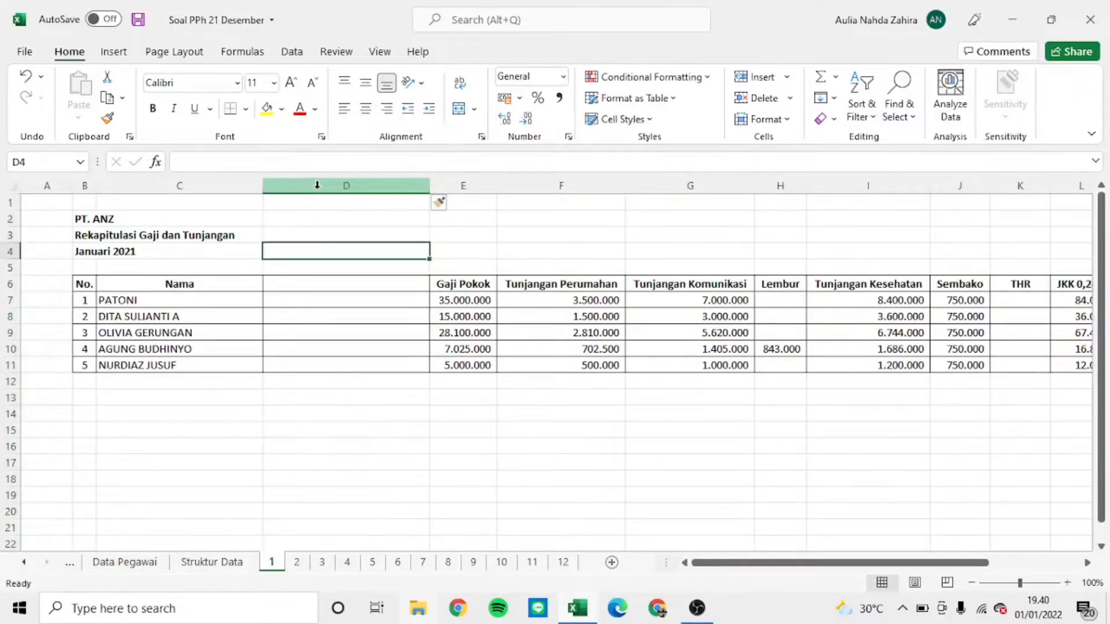
{"action": "type", "text": "MOn"}
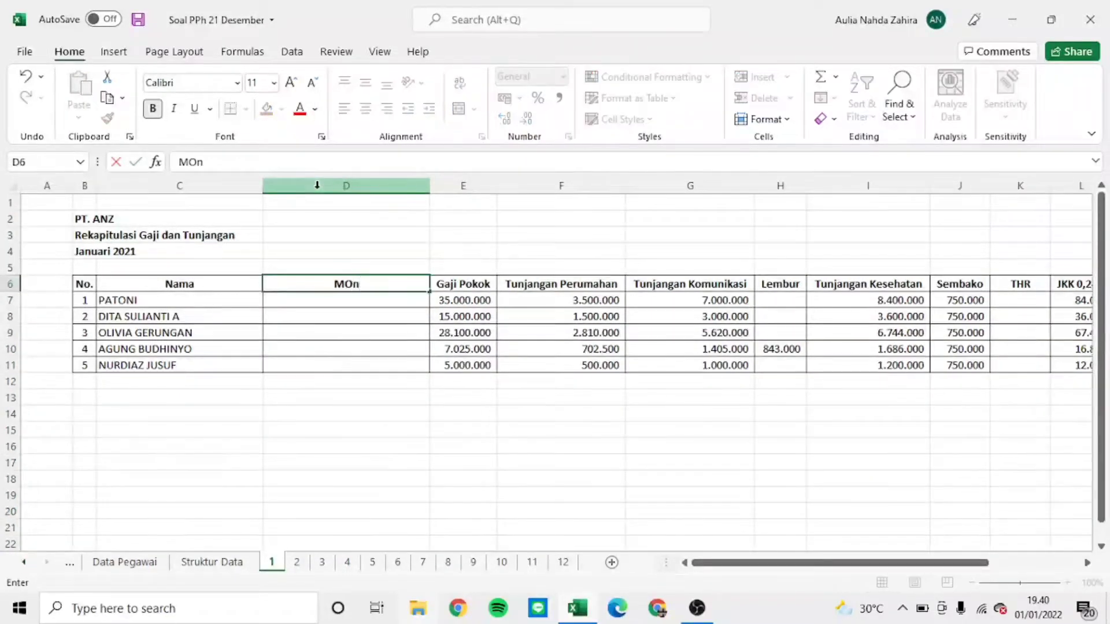
{"action": "type", "text": "th"}
{"action": "key", "text": "Return"}
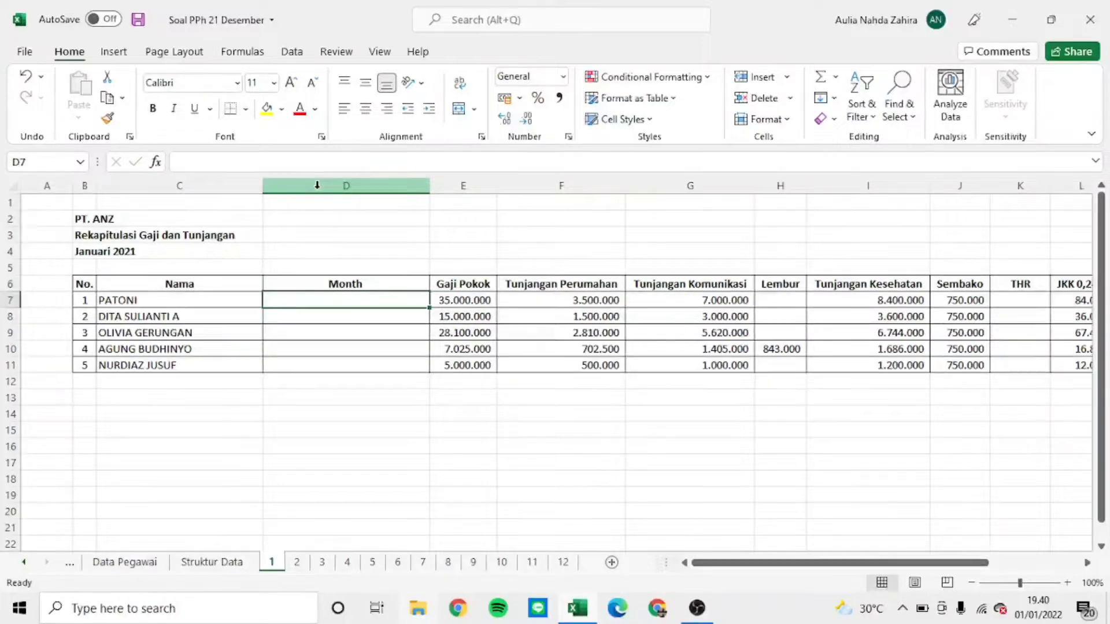
Step: Enter month number 1 in D7 of sheet 1 and fill it down to D11
{"action": "type", "text": "1"}
{"action": "left_click", "coordinate": [366, 349]}
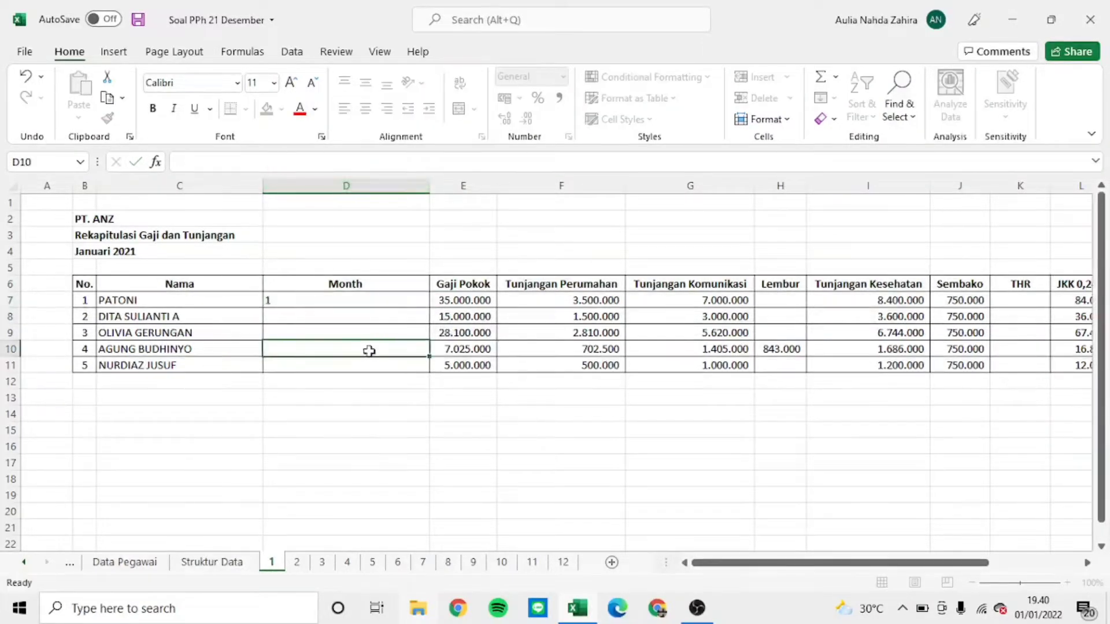
{"action": "left_click", "coordinate": [404, 295]}
{"action": "left_click_drag", "start_coordinate": [424, 311], "coordinate": [434, 375]}
Step: Insert a column before Gaji Pokok in sheet 2 (Februari 2021) and enter Month as its header in D6
{"action": "left_click", "coordinate": [297, 564]}
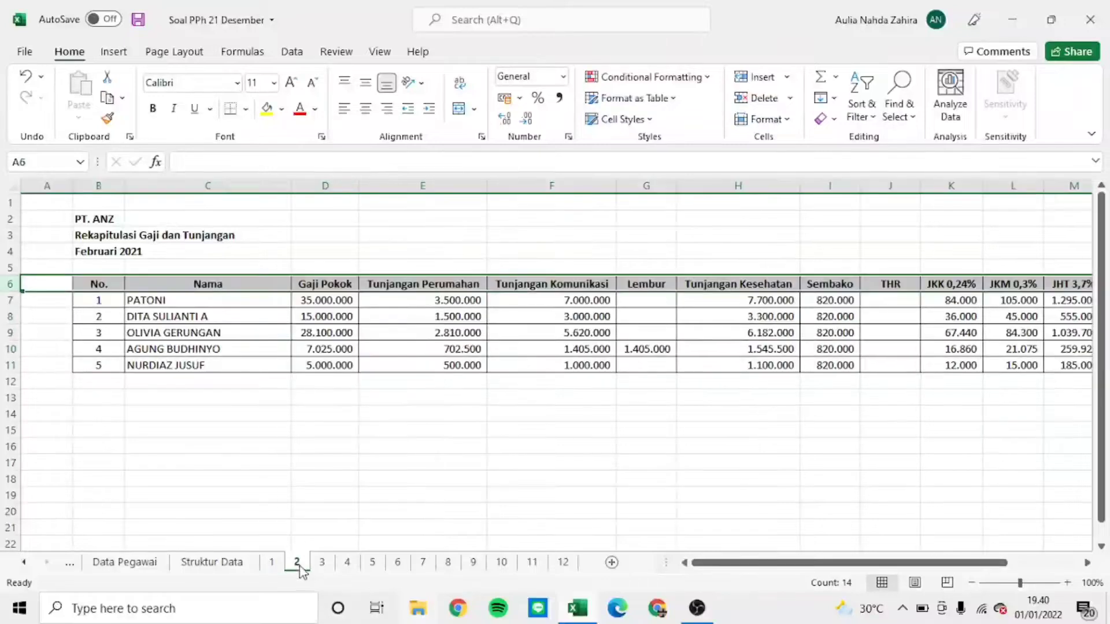
{"action": "left_click", "coordinate": [305, 281]}
{"action": "key", "text": "ctrl+space"}
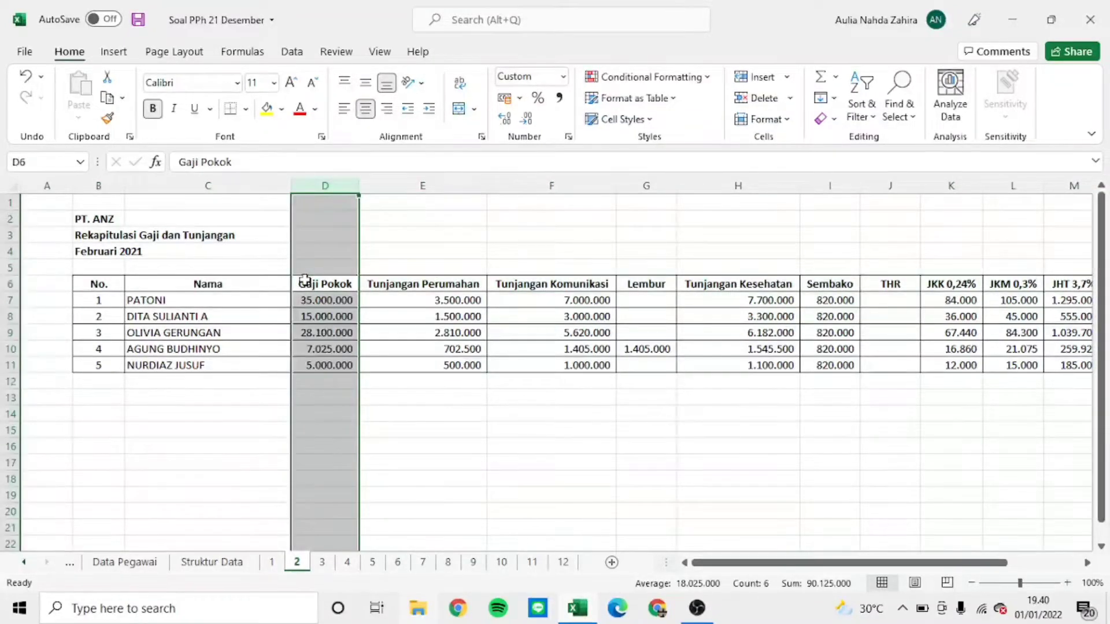
{"action": "key", "text": "ctrl+shift+equal"}
{"action": "left_click", "coordinate": [304, 282]}
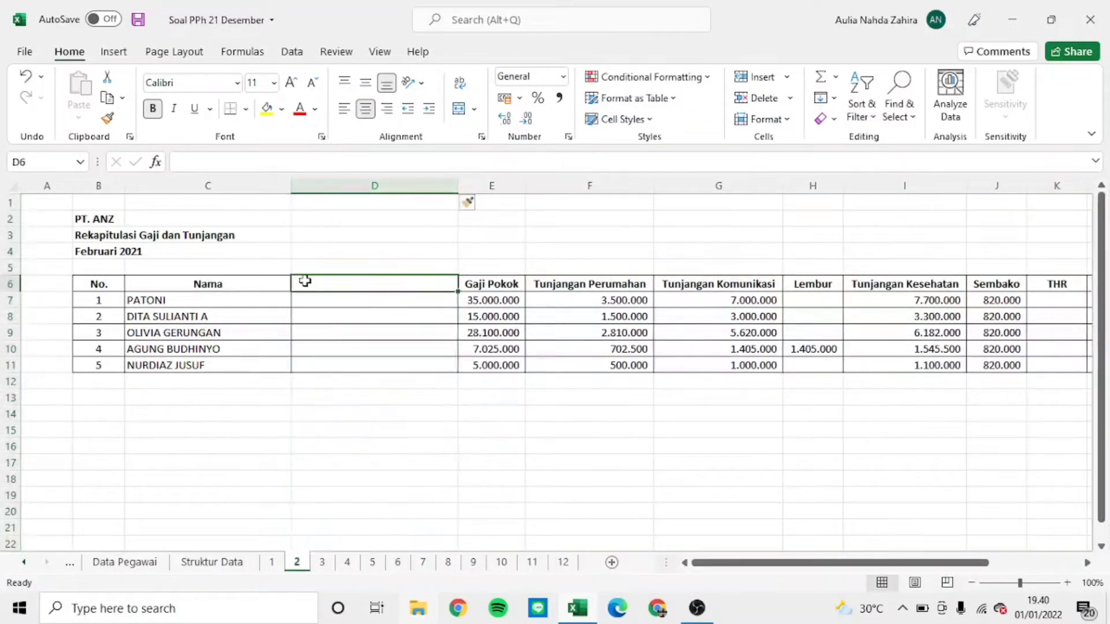
{"action": "type", "text": "MOnth"}
{"action": "key", "text": "Return"}
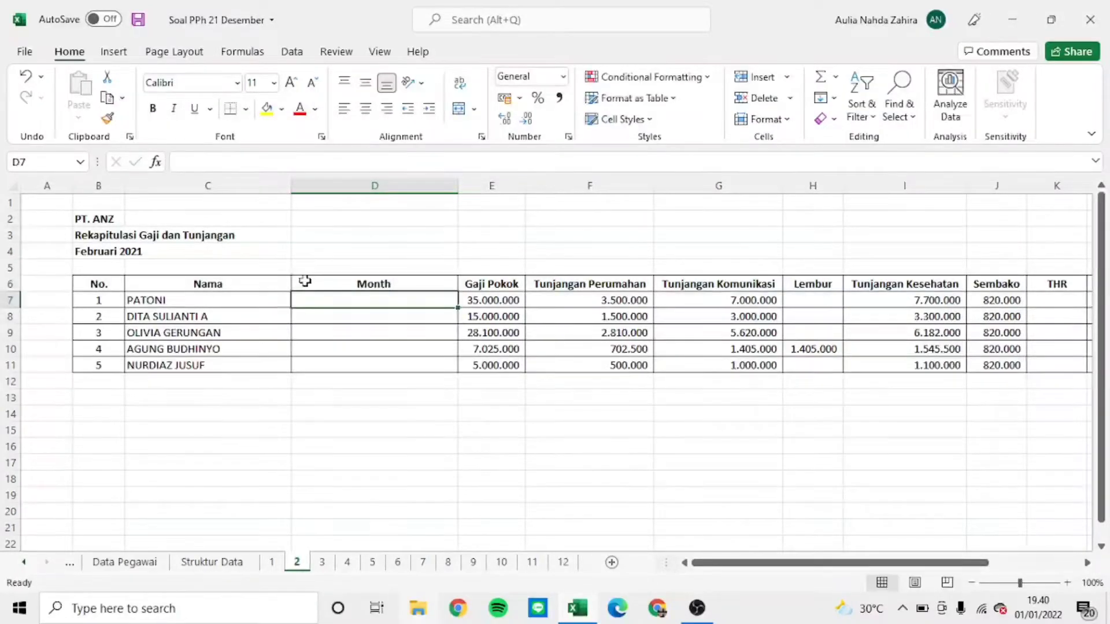
Step: Enter month number 2 in D7 of sheet 2 and fill it down to the last employee row
{"action": "type", "text": "2"}
{"action": "key", "text": "Return"}
{"action": "left_click", "coordinate": [453, 297]}
{"action": "double_click", "coordinate": [457, 306]}
Step: Insert a column before Gaji Pokok in sheet 3 (Maret 2021) and enter Month as its header in D6
{"action": "left_click", "coordinate": [322, 561]}
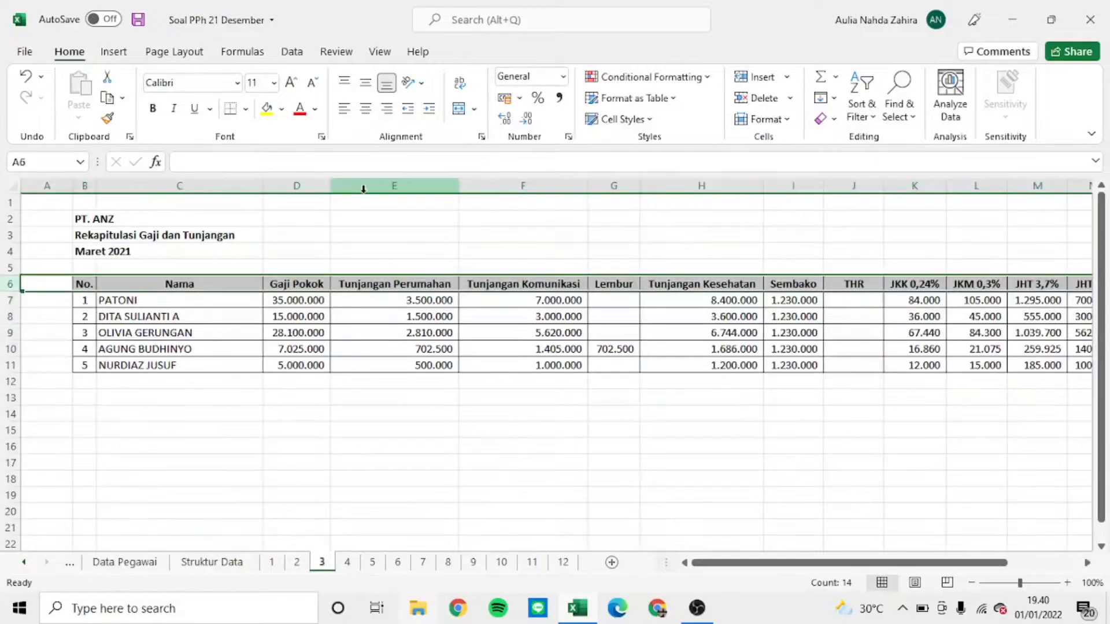
{"action": "left_click", "coordinate": [315, 185]}
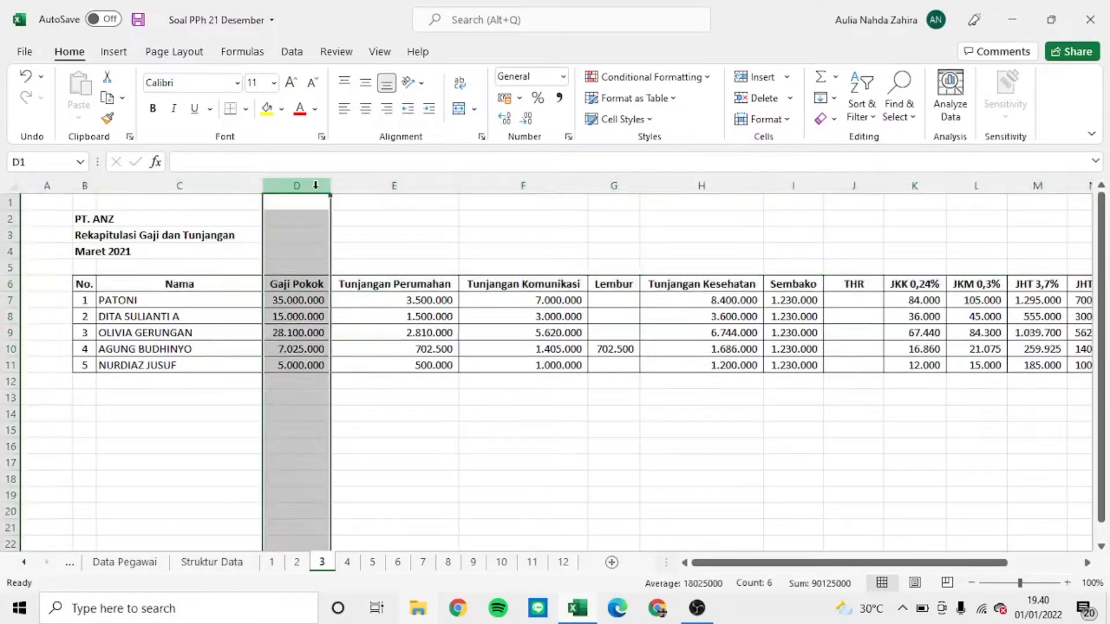
{"action": "key", "text": "ctrl+plus"}
{"action": "key", "text": "Down"}
{"action": "key", "text": "Down"}
{"action": "key", "text": "Down"}
{"action": "key", "text": "Down"}
{"action": "key", "text": "Down"}
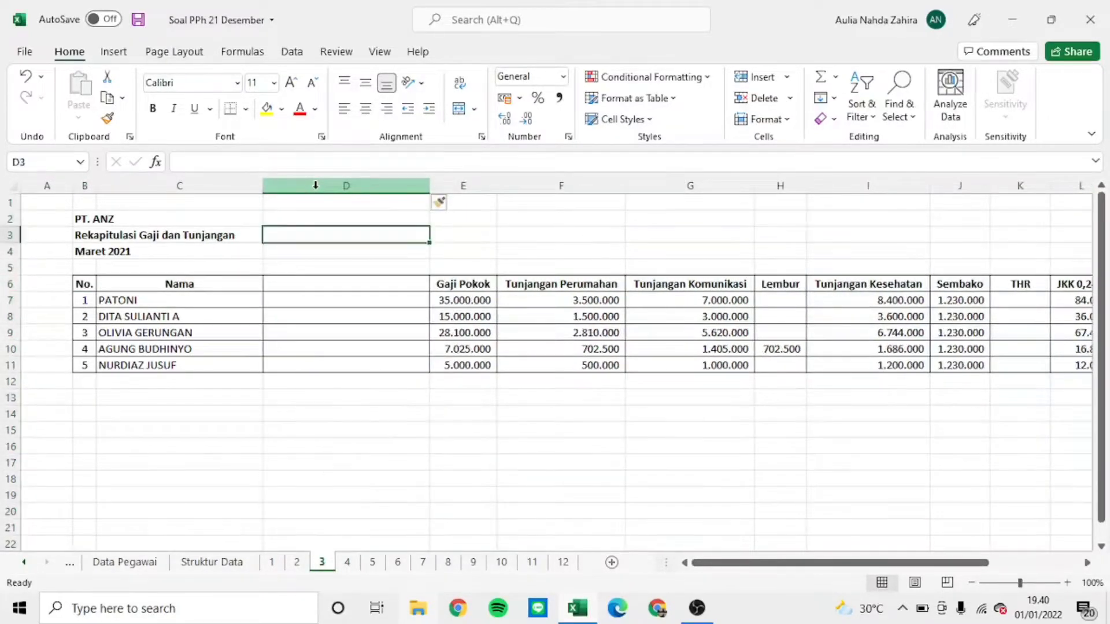
{"action": "type", "text": "Month"}
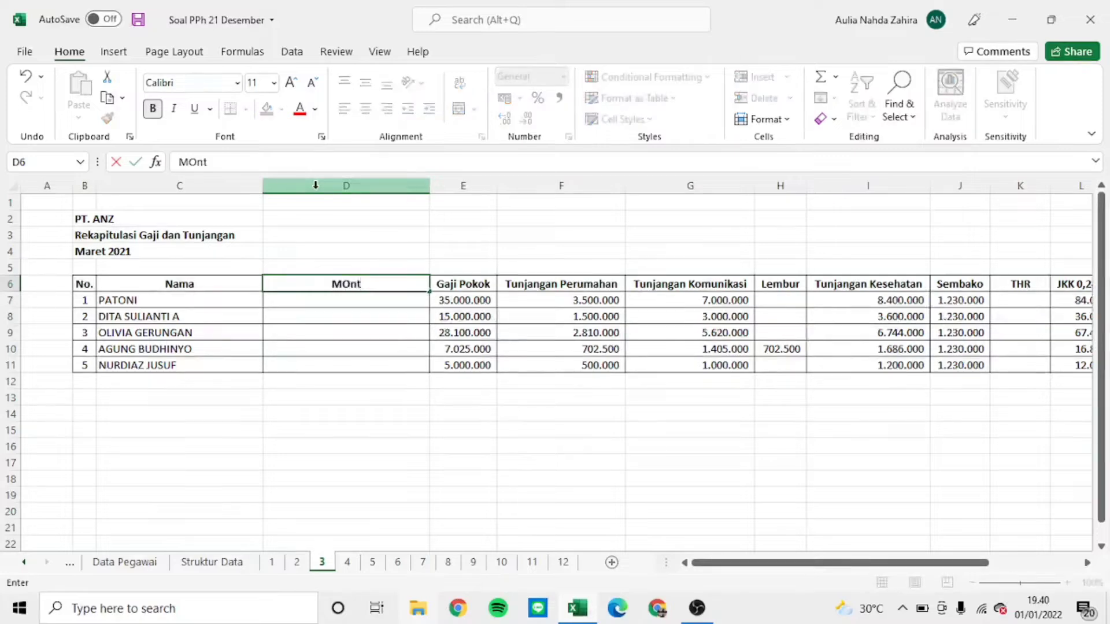
{"action": "key", "text": "Return"}
Step: Enter month number 3 in D7 of sheet 3 and fill it down to D11
{"action": "type", "text": "3"}
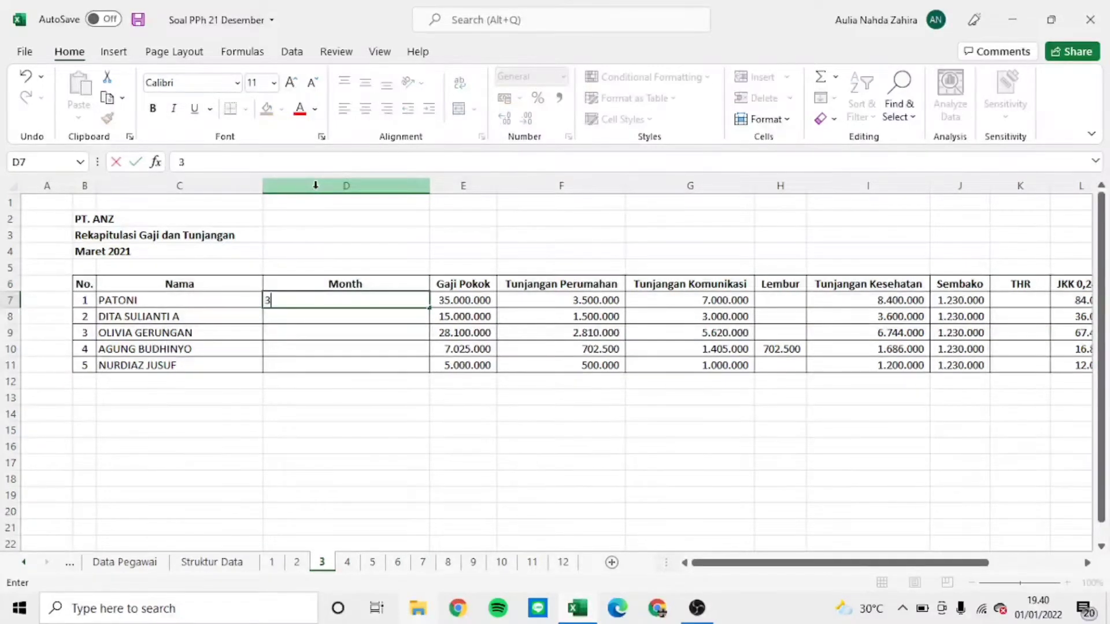
{"action": "left_click", "coordinate": [387, 330]}
{"action": "left_click", "coordinate": [413, 289]}
{"action": "left_click", "coordinate": [418, 301]}
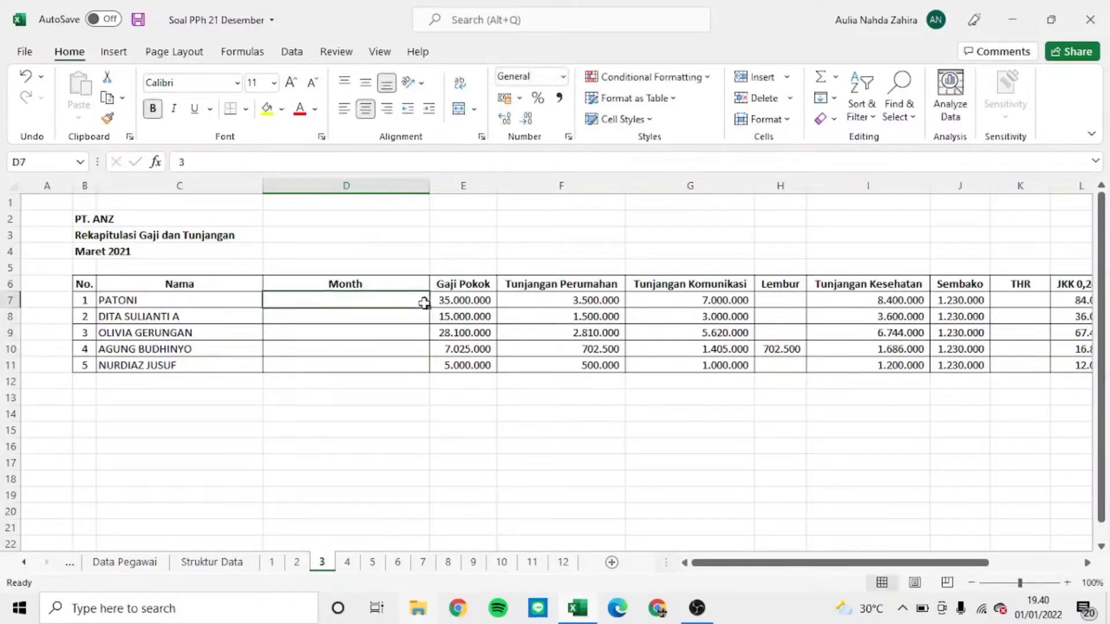
{"action": "left_click_drag", "start_coordinate": [427, 308], "coordinate": [430, 370]}
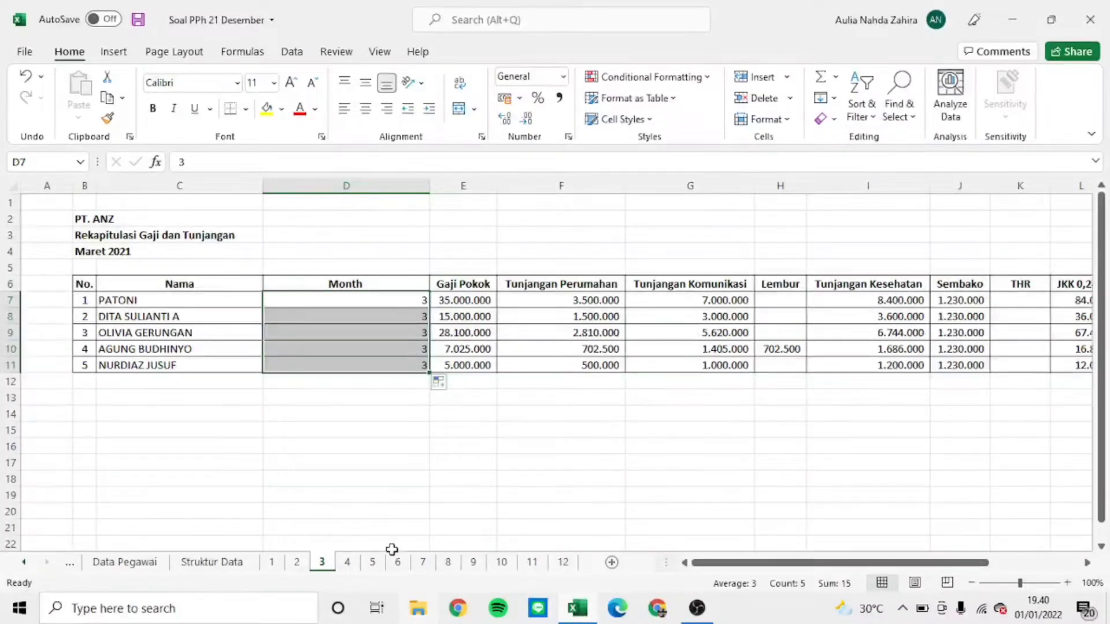
Step: Insert a column before Gaji Pokok in sheet 4 (April 2021) and enter Month as its header in D6
{"action": "left_click", "coordinate": [346, 562]}
{"action": "left_click", "coordinate": [317, 285]}
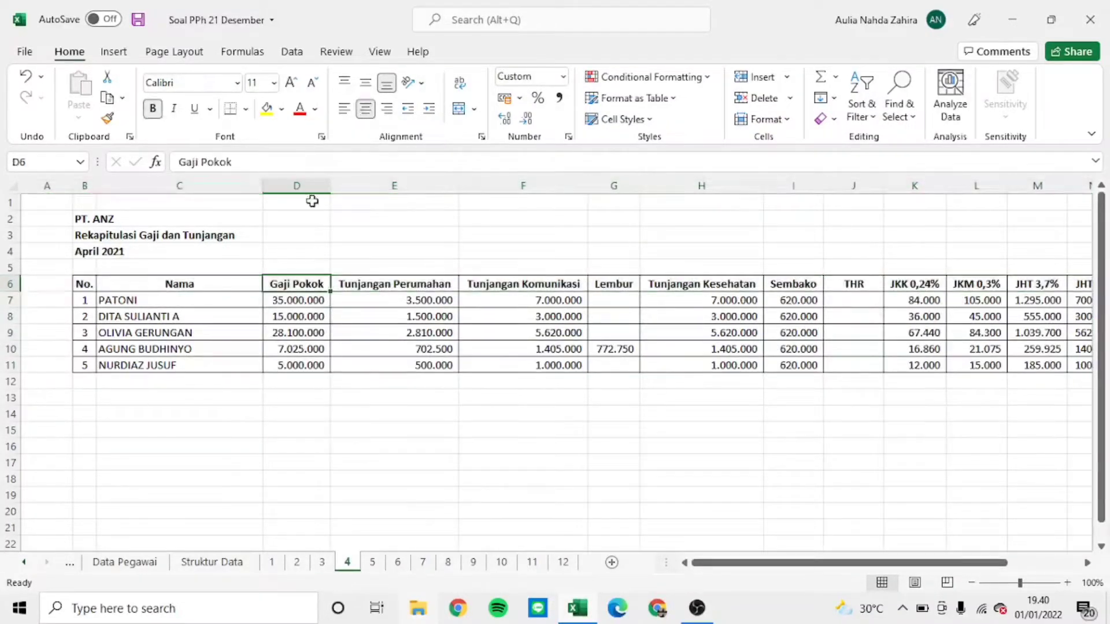
{"action": "left_click", "coordinate": [315, 186]}
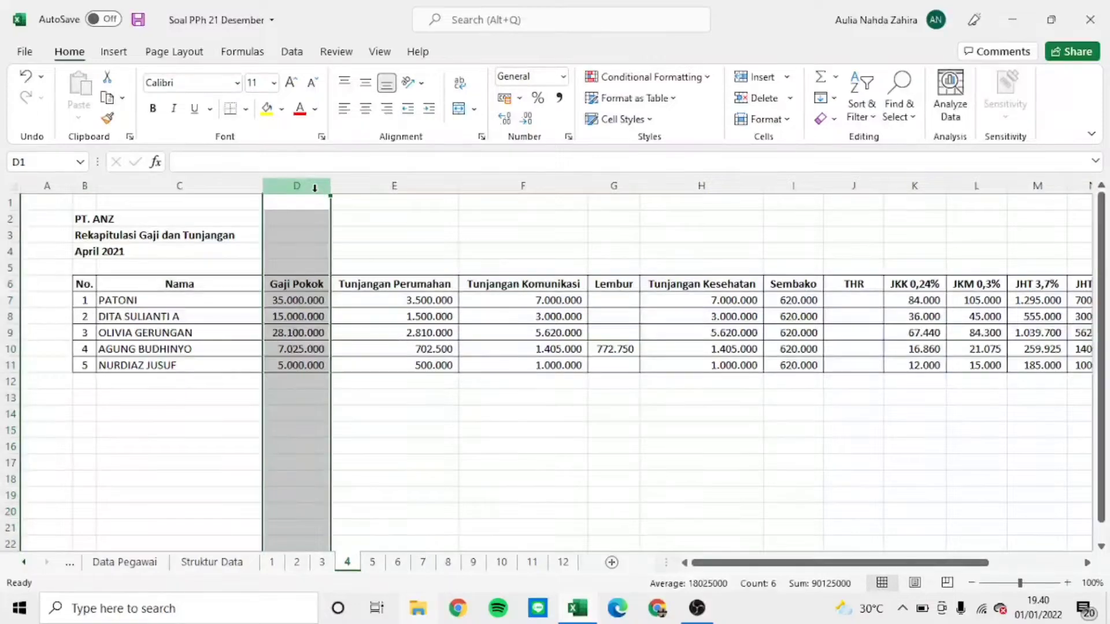
{"action": "key", "text": "ctrl+shift+equal"}
{"action": "key", "text": "Down"}
{"action": "key", "text": "Down"}
{"action": "key", "text": "Down"}
{"action": "key", "text": "Down"}
{"action": "key", "text": "Down"}
{"action": "type", "text": "Month"}
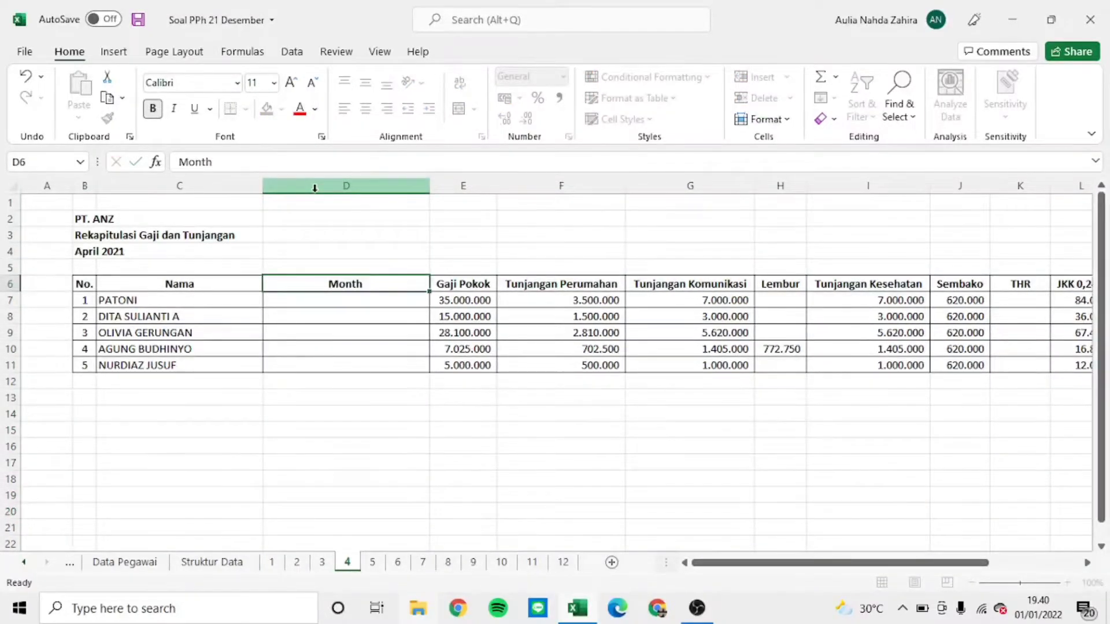
{"action": "key", "text": "Return"}
Step: Enter month number 4 in D7 of sheet 4 and fill it down to D11
{"action": "key", "text": "Down"}
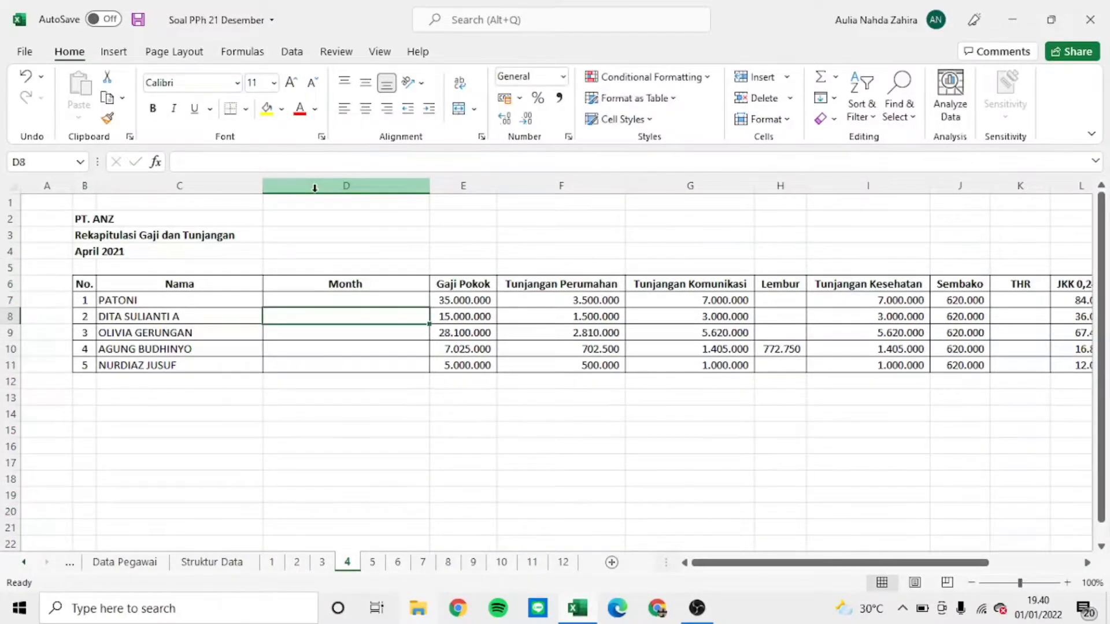
{"action": "key", "text": "Up"}
{"action": "type", "text": "4"}
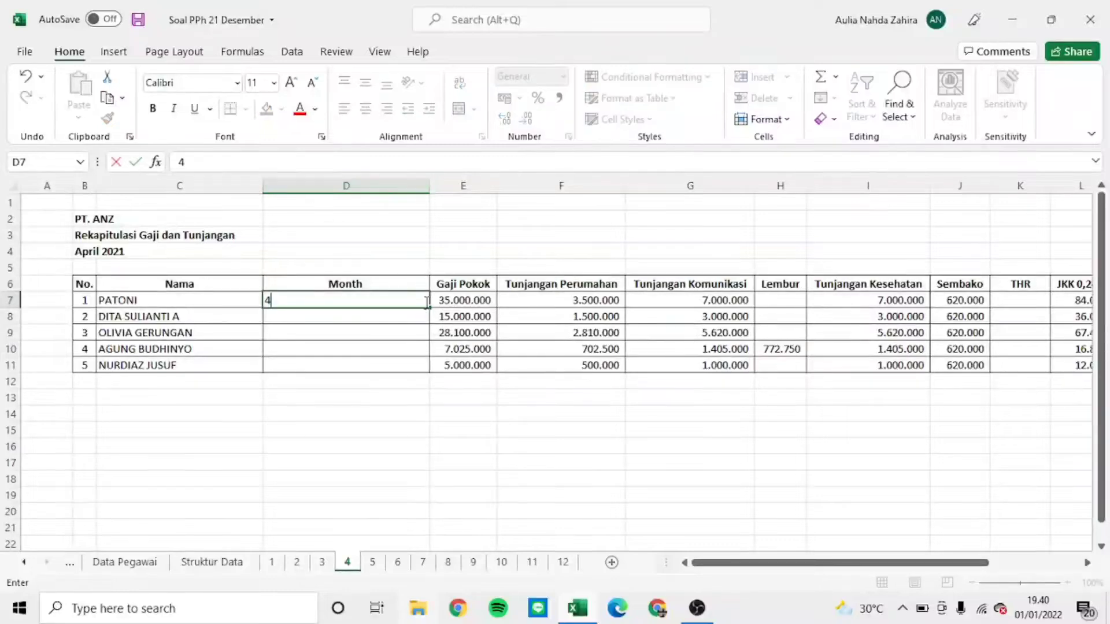
{"action": "left_click", "coordinate": [394, 408]}
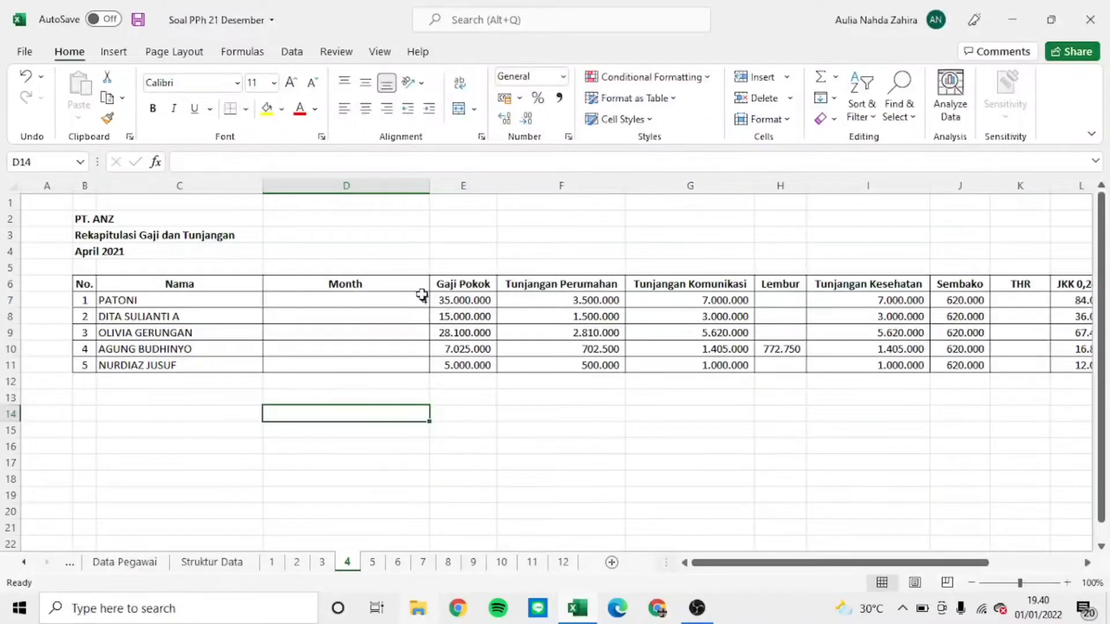
{"action": "left_click", "coordinate": [423, 296]}
{"action": "double_click", "coordinate": [427, 309]}
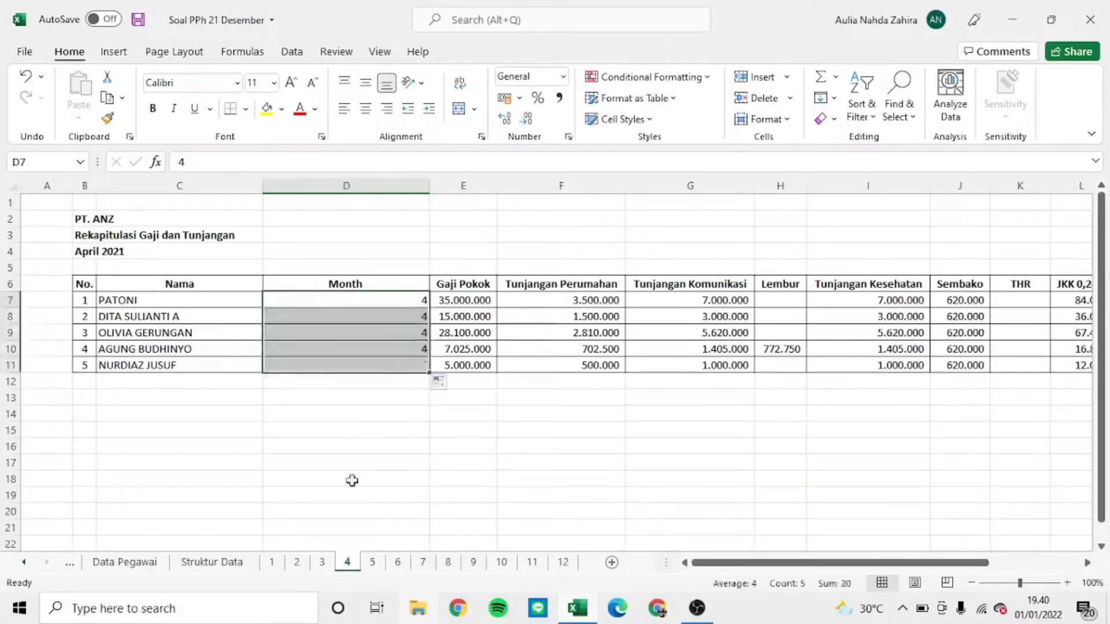
Step: Insert a column before Gaji Pokok in sheet 5 (Mei 2021) and enter Month as its header in D6
{"action": "left_click", "coordinate": [372, 561]}
{"action": "left_click", "coordinate": [276, 286]}
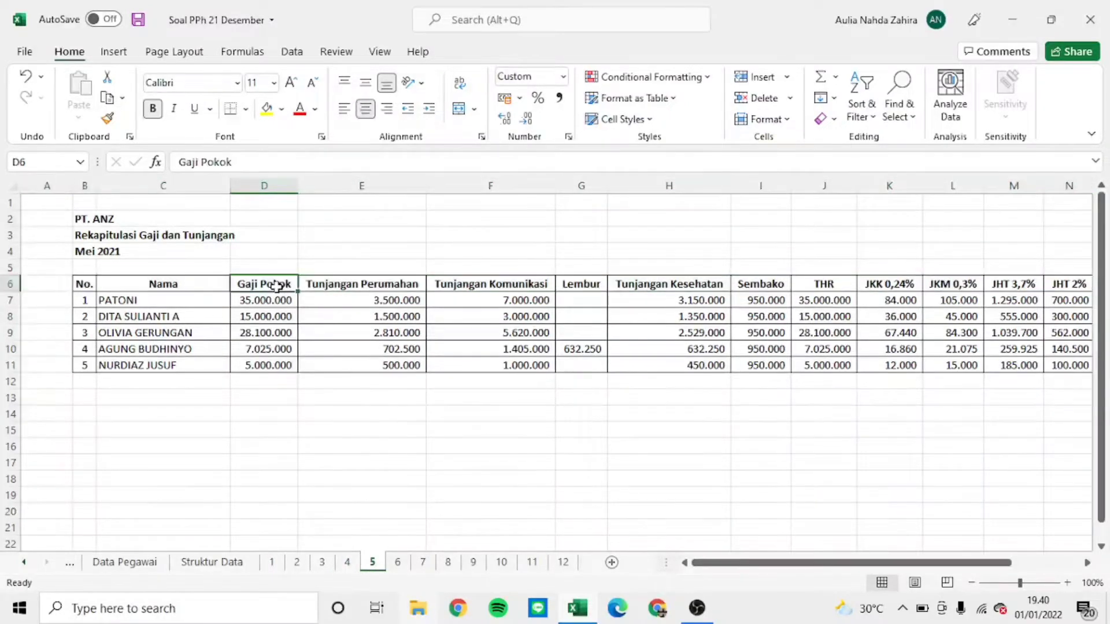
{"action": "key", "text": "ctrl+space"}
{"action": "key", "text": "ctrl+shift+plus"}
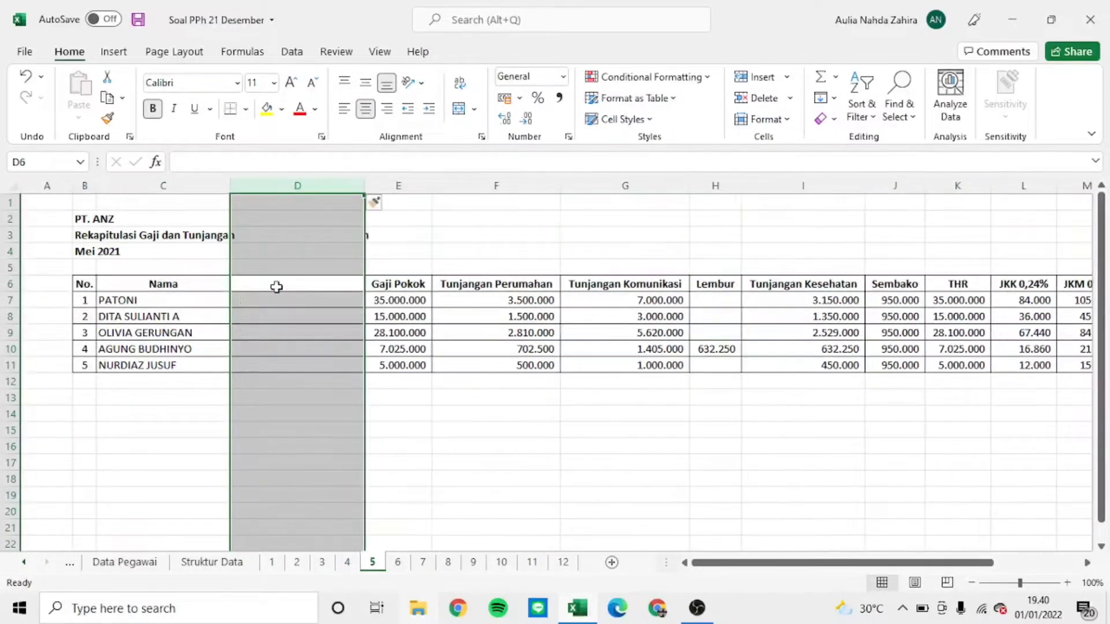
{"action": "left_click", "coordinate": [277, 285]}
{"action": "type", "text": "Month"}
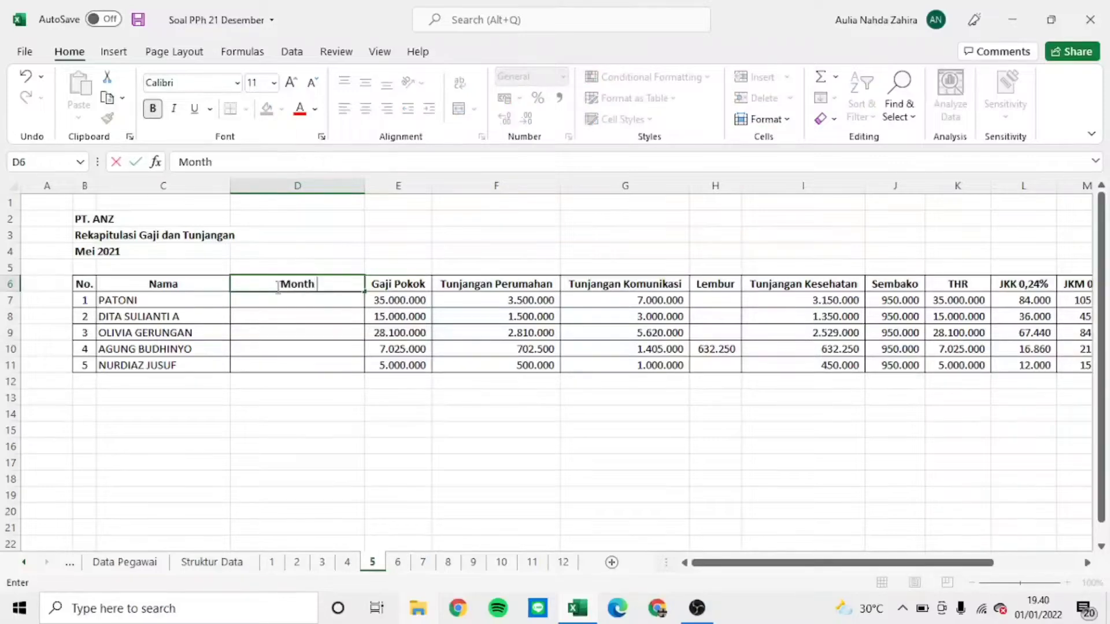
{"action": "key", "text": "Return"}
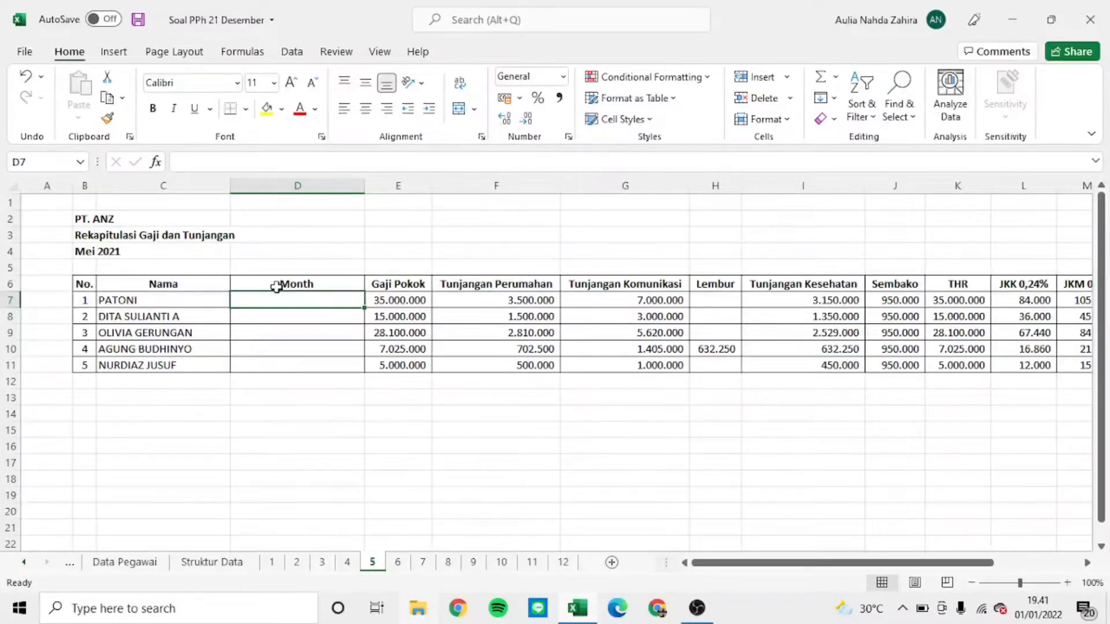
Step: Enter month number 5 in D7 of sheet 5 and fill it down to D11
{"action": "type", "text": "5"}
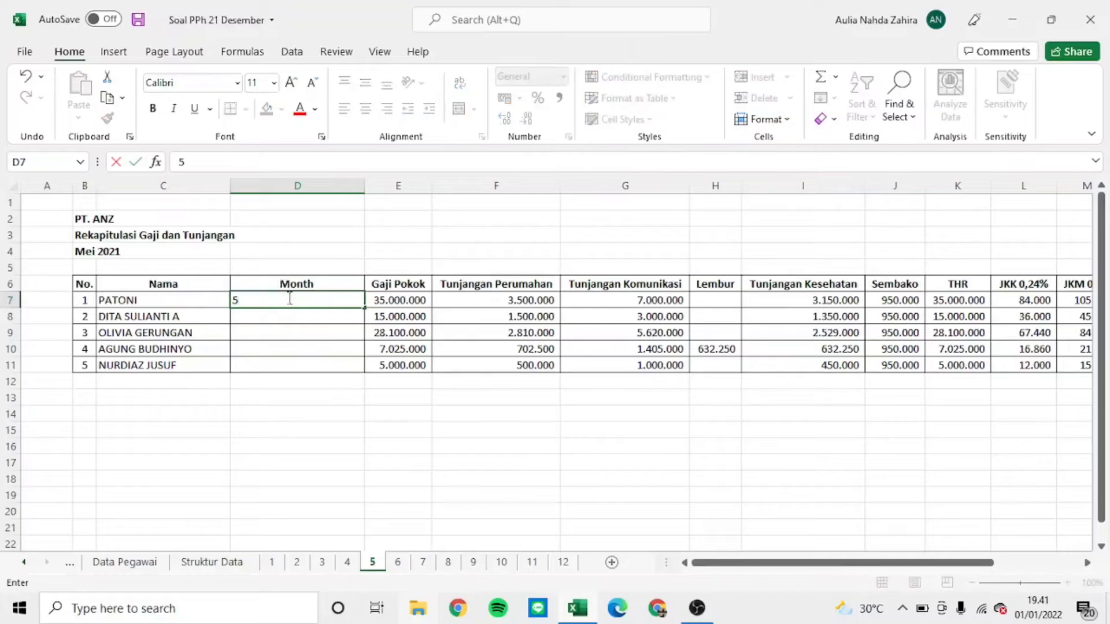
{"action": "left_click", "coordinate": [342, 379]}
{"action": "left_click", "coordinate": [358, 297]}
{"action": "double_click", "coordinate": [364, 307]}
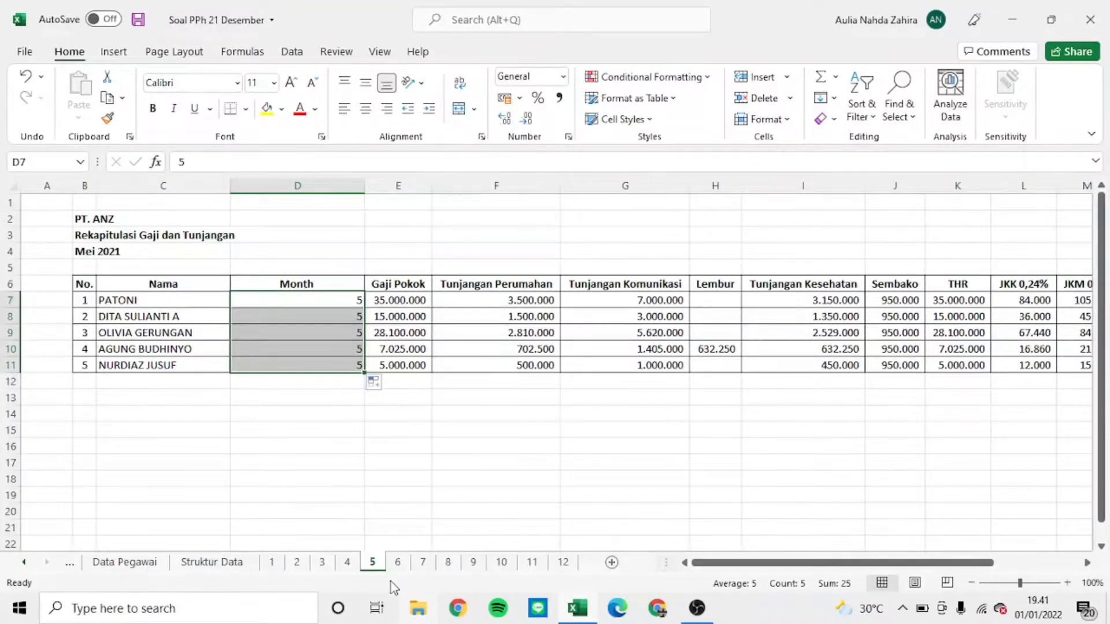
Step: Add a column headed Month before Gaji Pokok in sheet 6 (Juni 2021) and fill D7 to D11 with 6
{"action": "left_click", "coordinate": [398, 563]}
{"action": "left_click", "coordinate": [289, 282]}
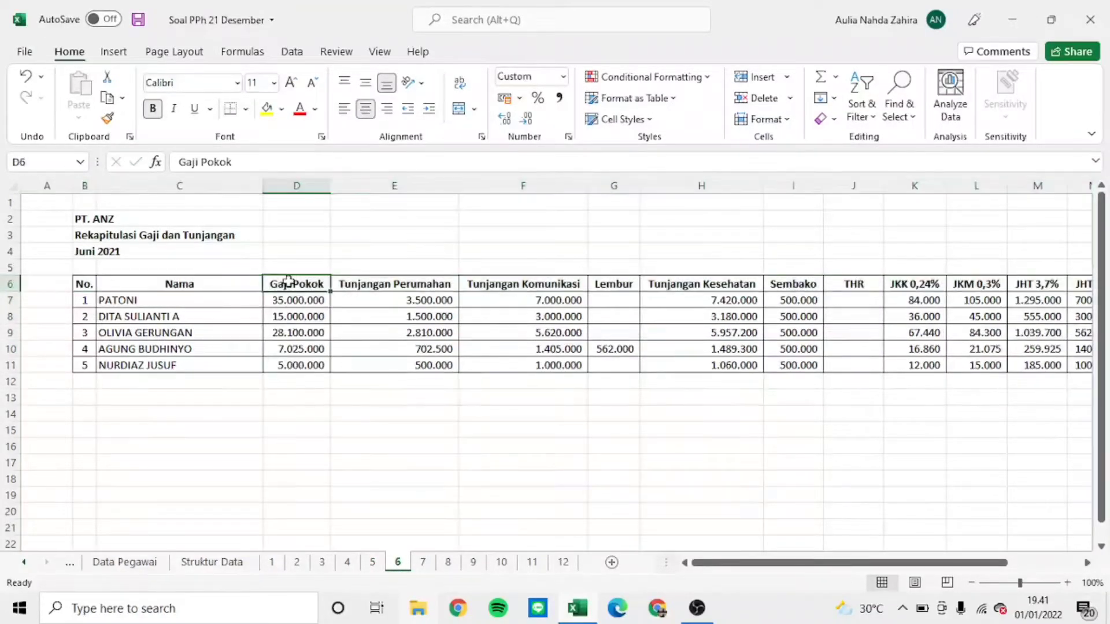
{"action": "key", "text": "ctrl+space"}
{"action": "key", "text": "ctrl+shift+plus"}
{"action": "key", "text": "Down"}
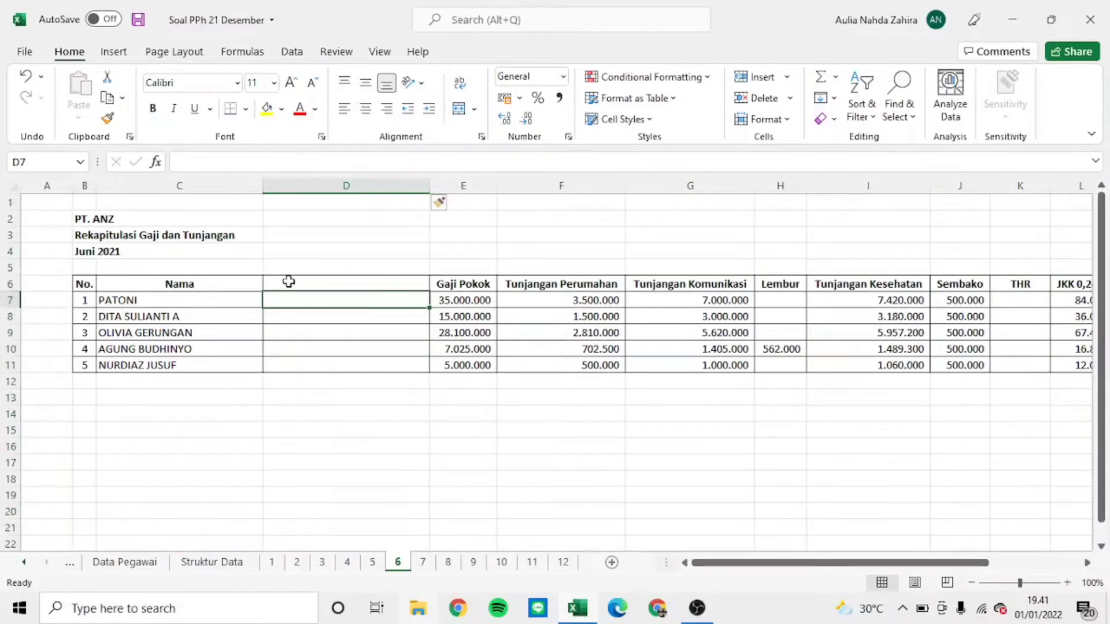
{"action": "left_click", "coordinate": [288, 281]}
{"action": "type", "text": "Month"}
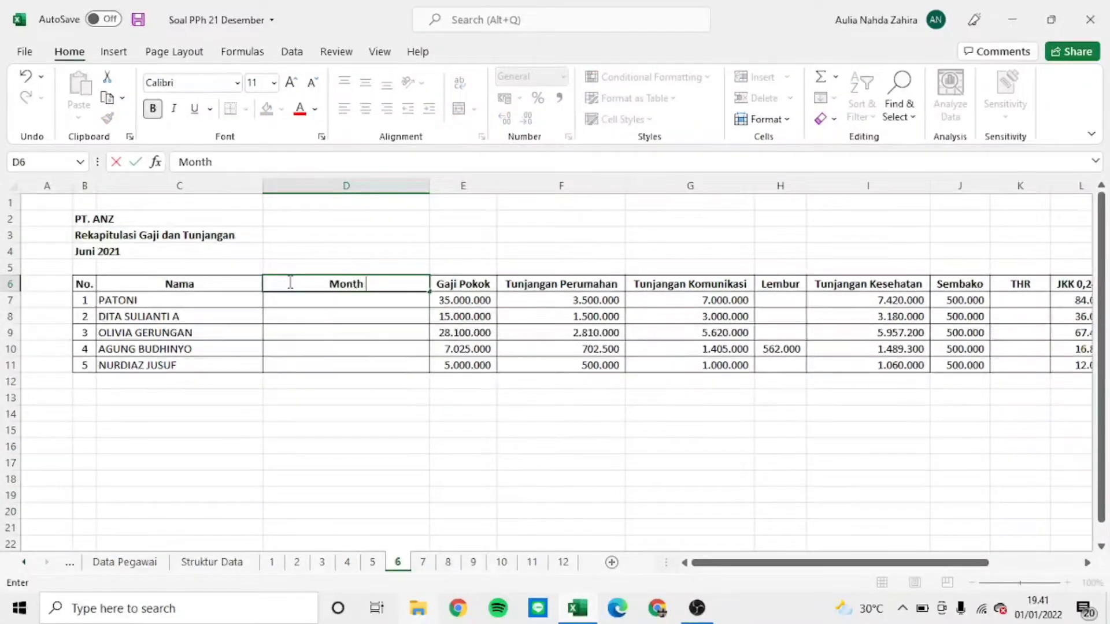
{"action": "key", "text": "Return"}
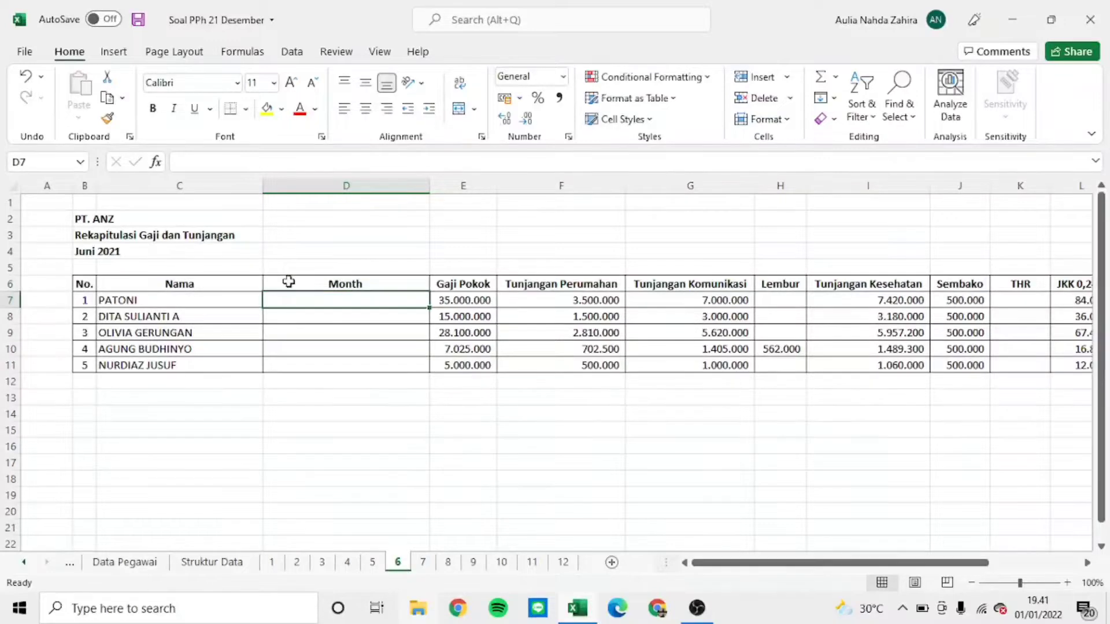
{"action": "type", "text": "6"}
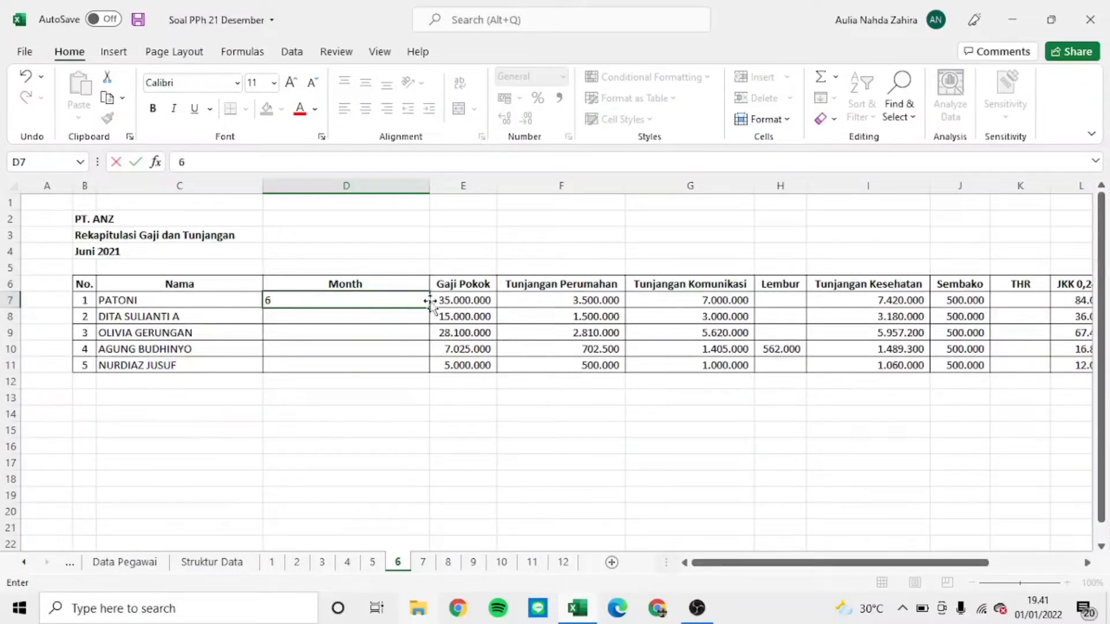
{"action": "left_click_drag", "start_coordinate": [429, 308], "coordinate": [431, 371]}
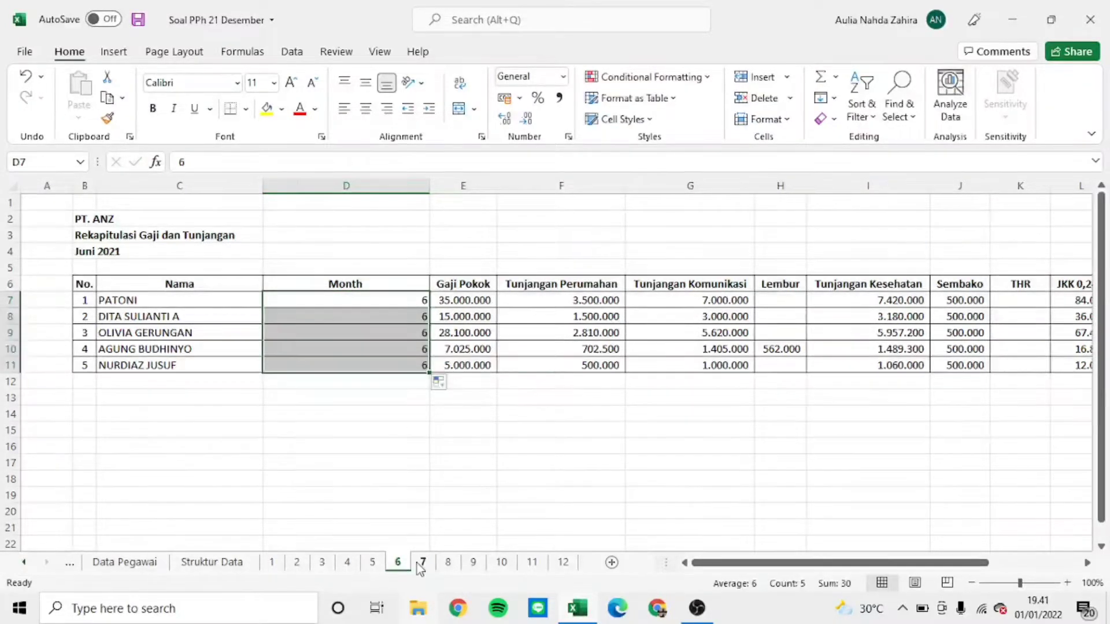
Step: Insert a column before Gaji Pokok in sheet 7 (Juli 2021) and enter Month as its header in D6
{"action": "left_click", "coordinate": [423, 562]}
{"action": "left_click", "coordinate": [257, 283]}
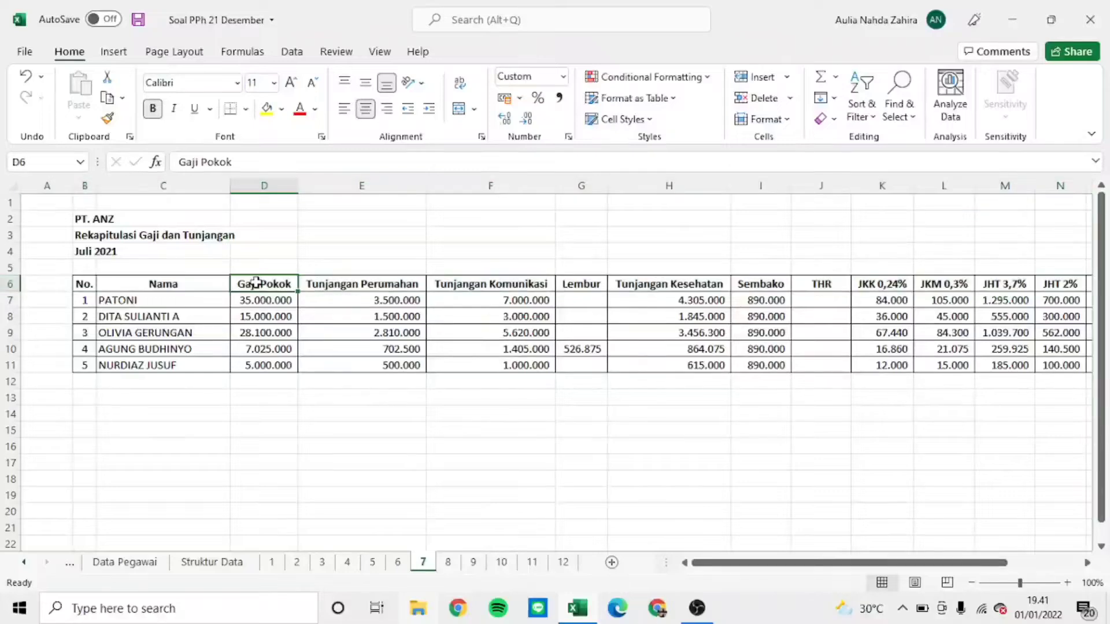
{"action": "key", "text": "ctrl+space"}
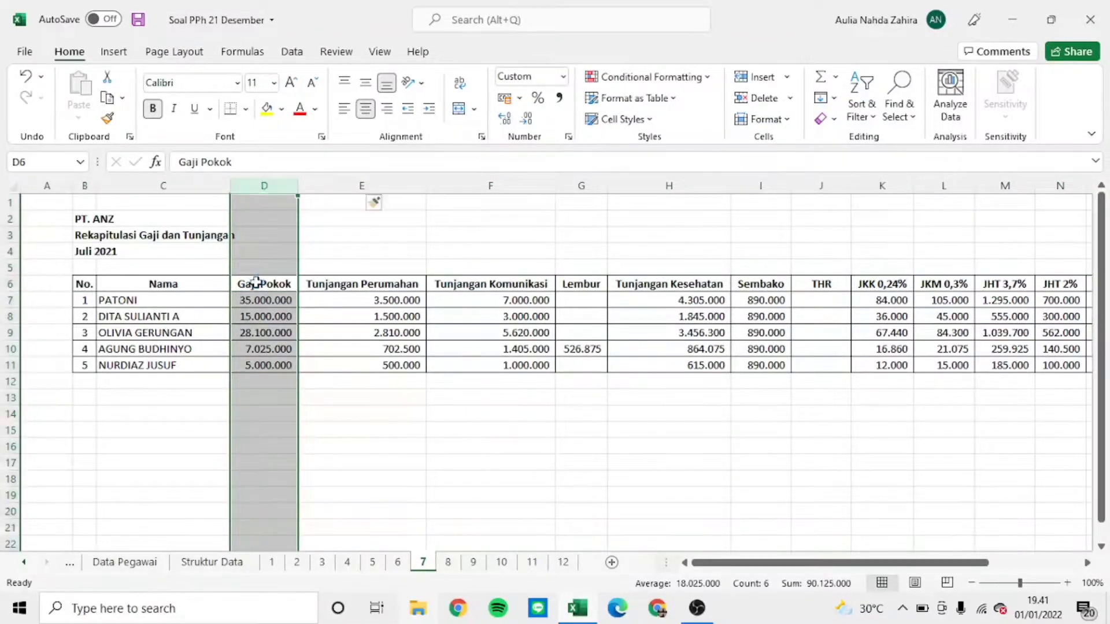
{"action": "key", "text": "ctrl+shift+equal"}
{"action": "double_click", "coordinate": [256, 283]}
{"action": "type", "text": "Month"}
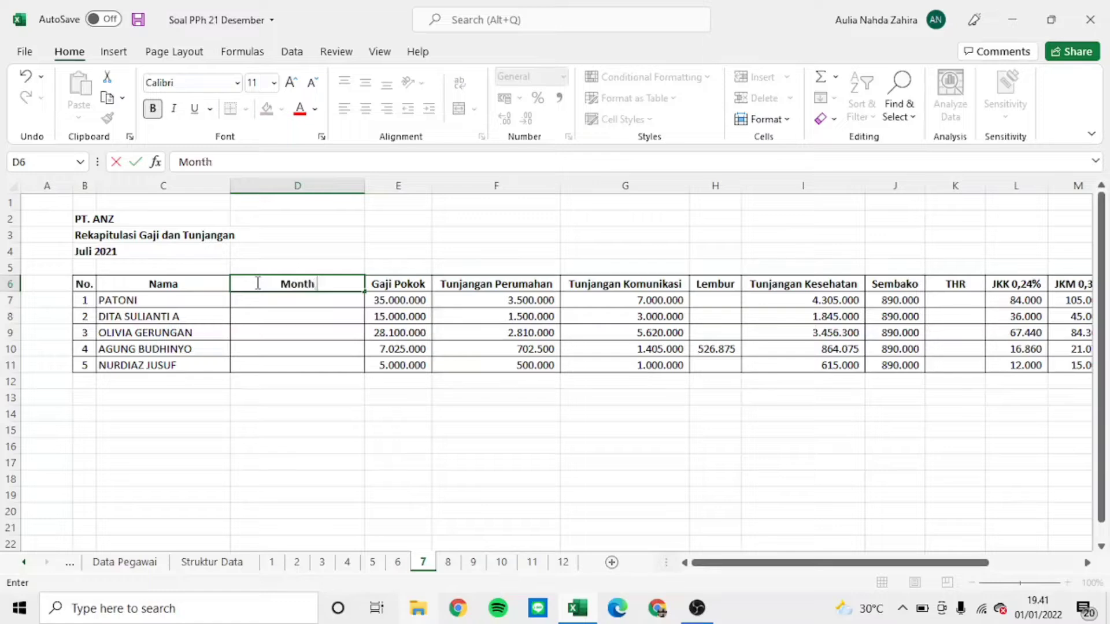
{"action": "key", "text": "Return"}
Step: Enter month number 7 in D7 of sheet 7 and fill it down to D11
{"action": "type", "text": "7"}
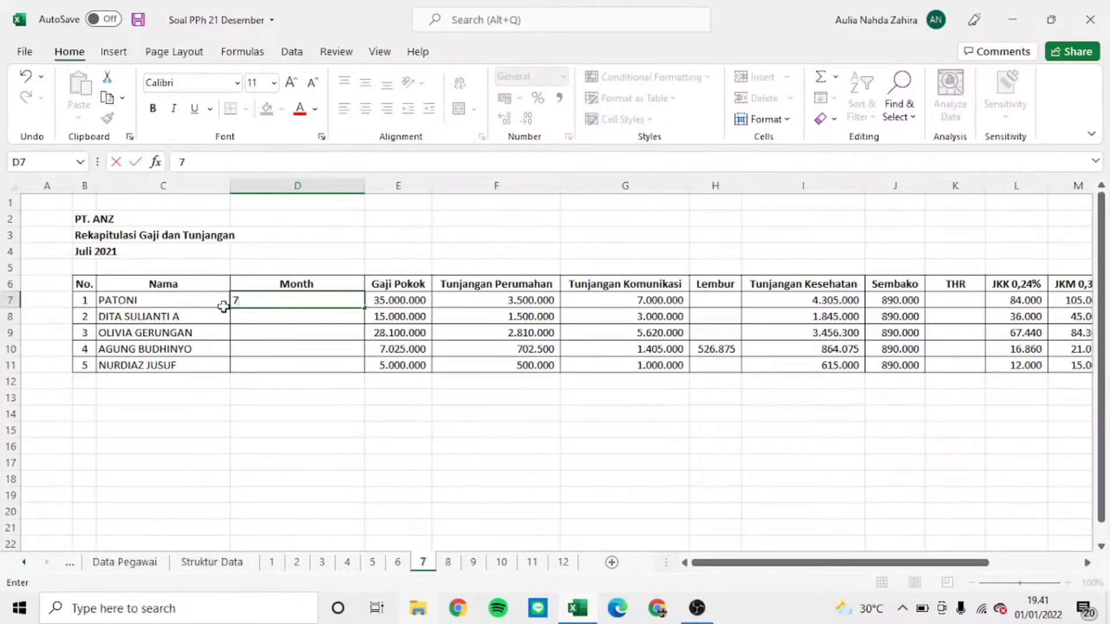
{"action": "left_click", "coordinate": [294, 414]}
{"action": "left_click", "coordinate": [357, 300]}
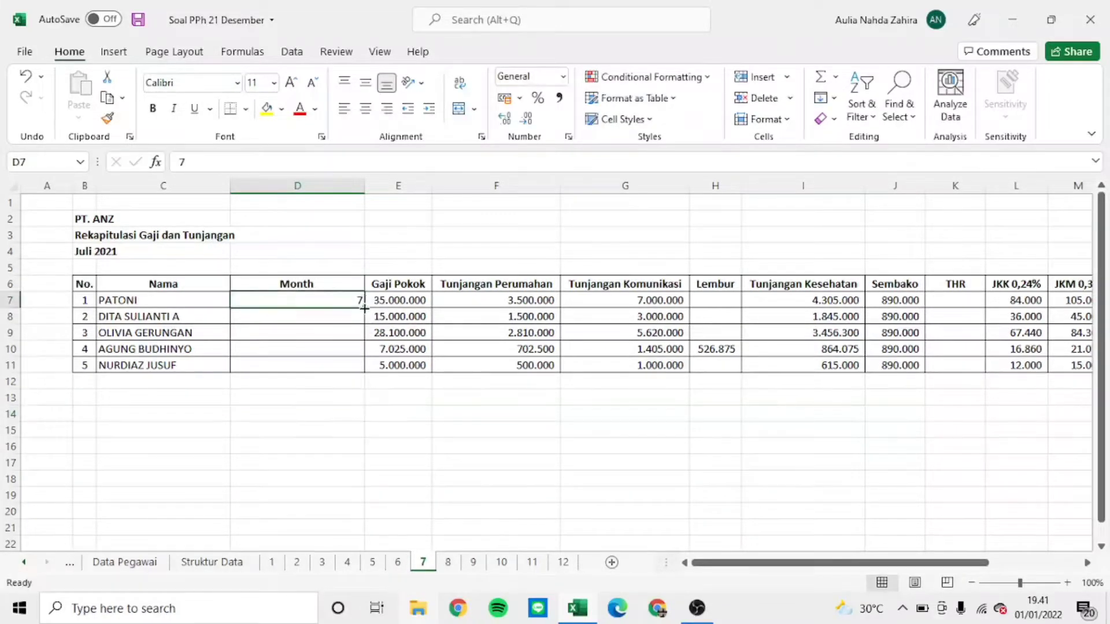
{"action": "left_click_drag", "start_coordinate": [364, 308], "coordinate": [365, 372]}
Step: Add a column headed Month before Gaji Pokok in sheet 8 (Agustus 2021) and fill D7 to D11 with 8
{"action": "left_click", "coordinate": [448, 562]}
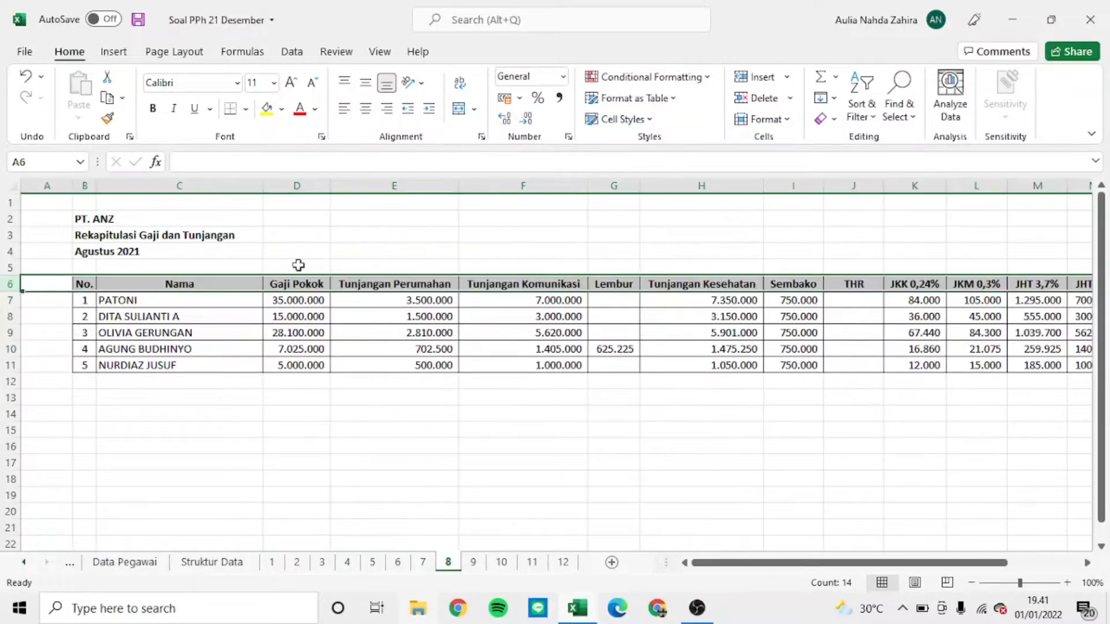
{"action": "left_click", "coordinate": [289, 286]}
{"action": "key", "text": "ctrl+space"}
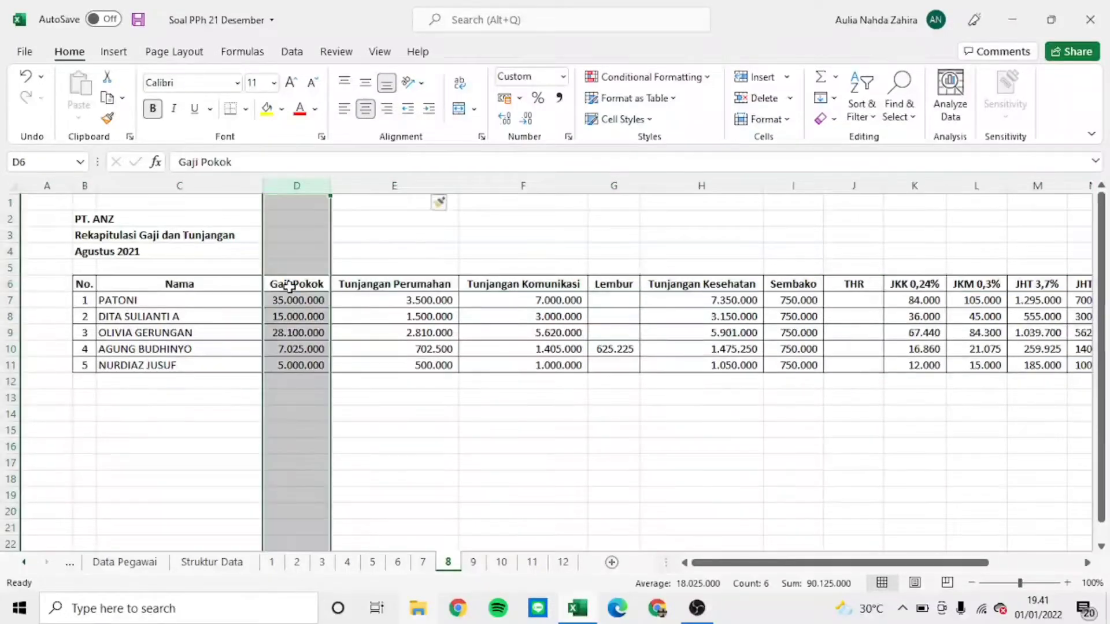
{"action": "key", "text": "ctrl+plus"}
{"action": "type", "text": "Month"}
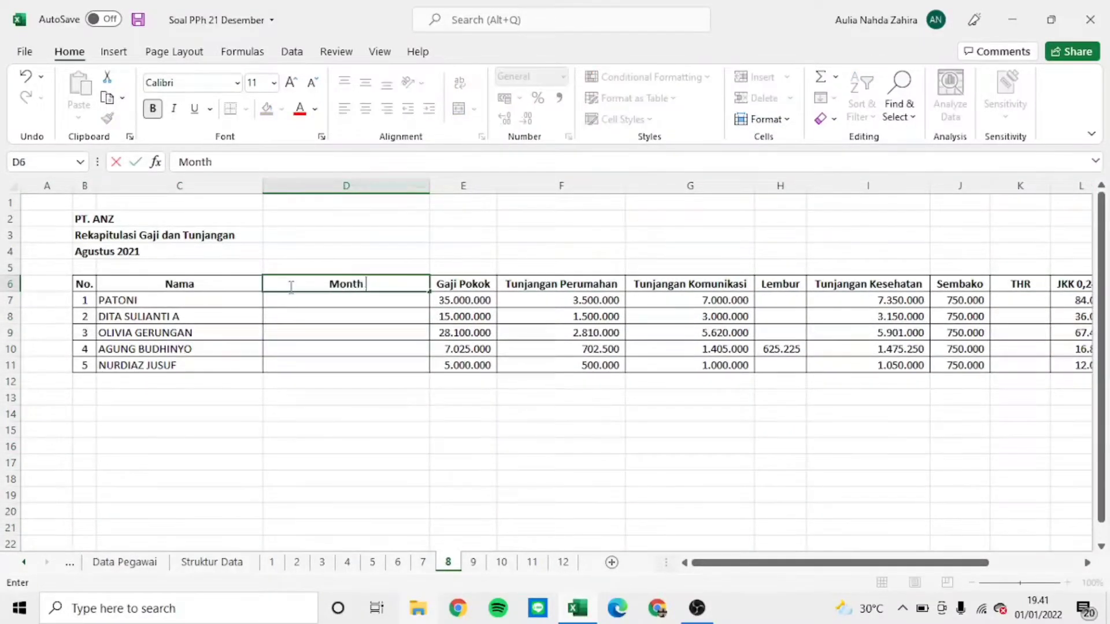
{"action": "key", "text": "Return"}
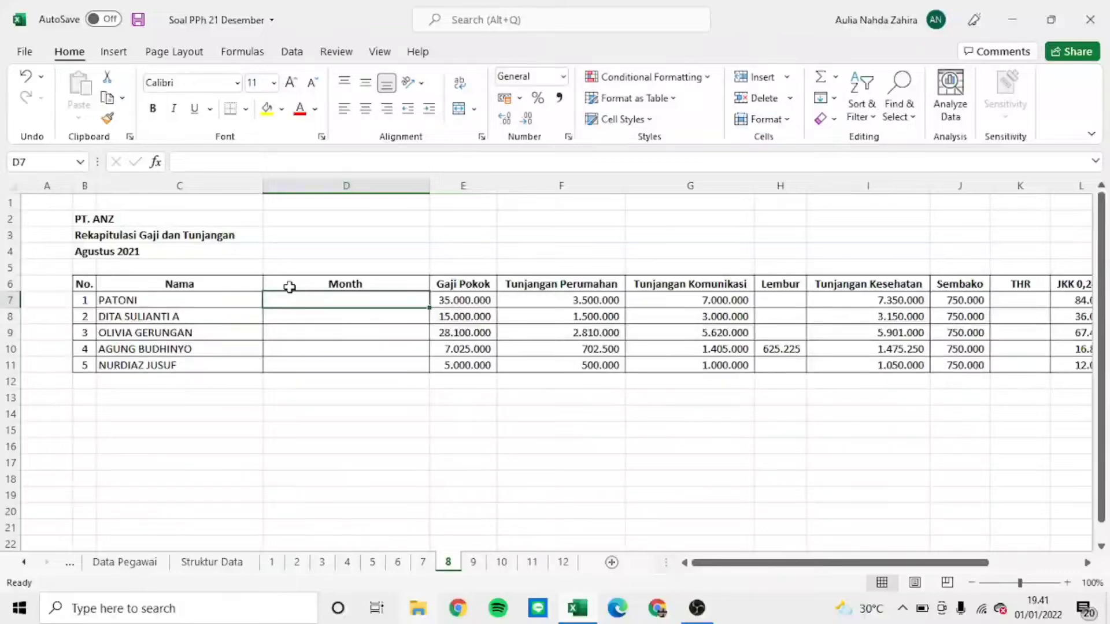
{"action": "type", "text": "8"}
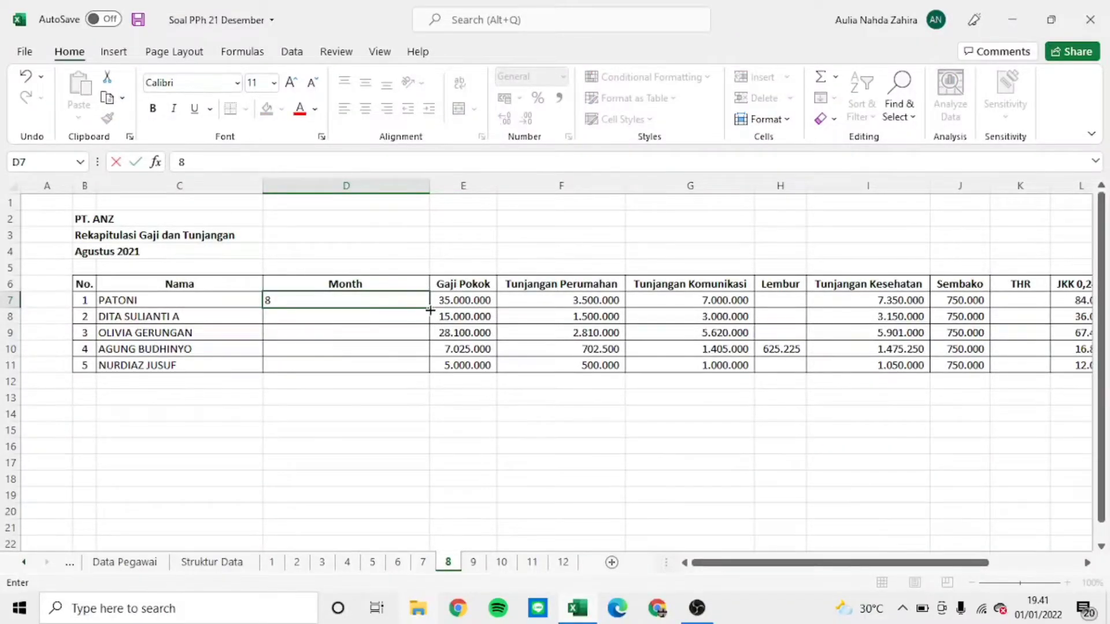
{"action": "left_click_drag", "start_coordinate": [430, 310], "coordinate": [433, 370]}
Step: Add a column headed Month before Gaji Pokok in sheet 9 (Sptember 2021) and fill D7 to D11 with 9
{"action": "left_click", "coordinate": [473, 562]}
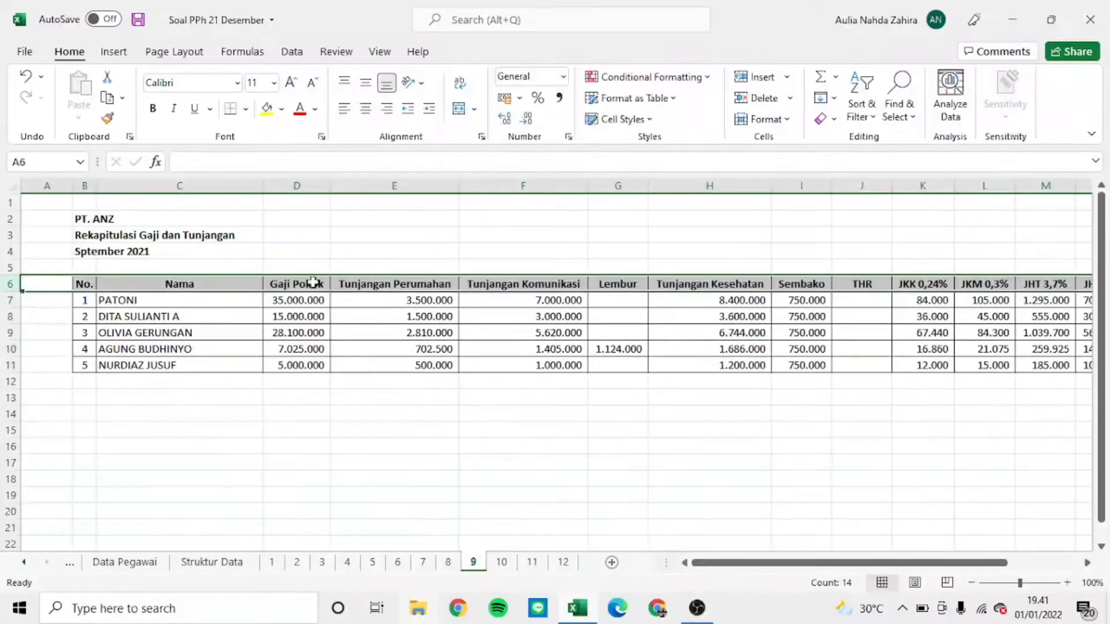
{"action": "left_click", "coordinate": [312, 283]}
{"action": "key", "text": "ctrl+space"}
{"action": "key", "text": "ctrl+plus"}
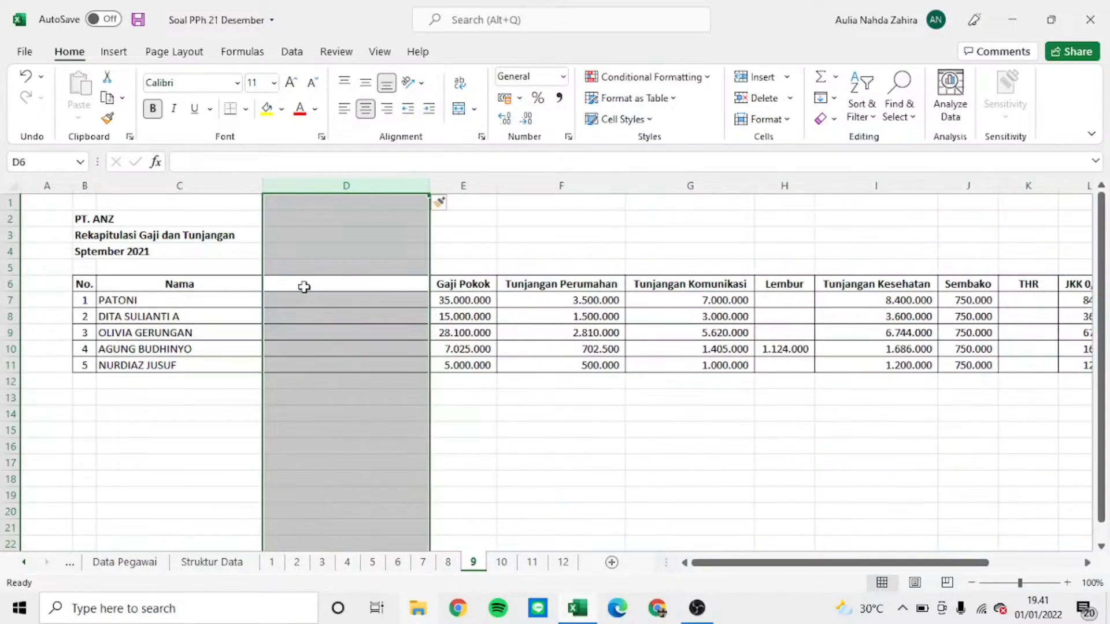
{"action": "left_click", "coordinate": [304, 286]}
{"action": "type", "text": "Month"}
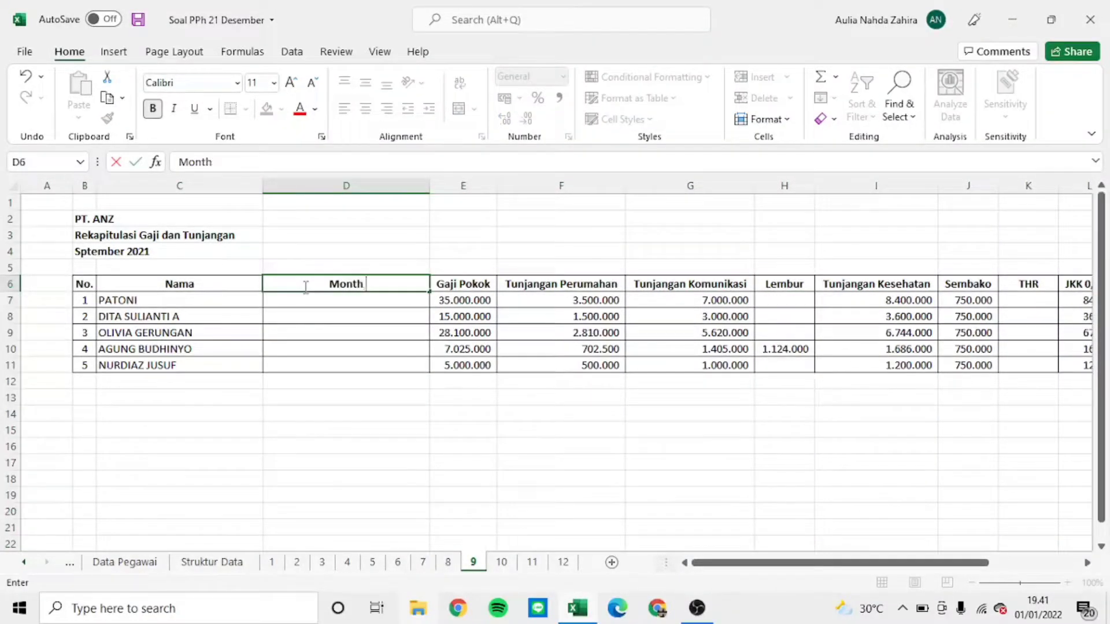
{"action": "key", "text": "Return"}
{"action": "type", "text": "9"}
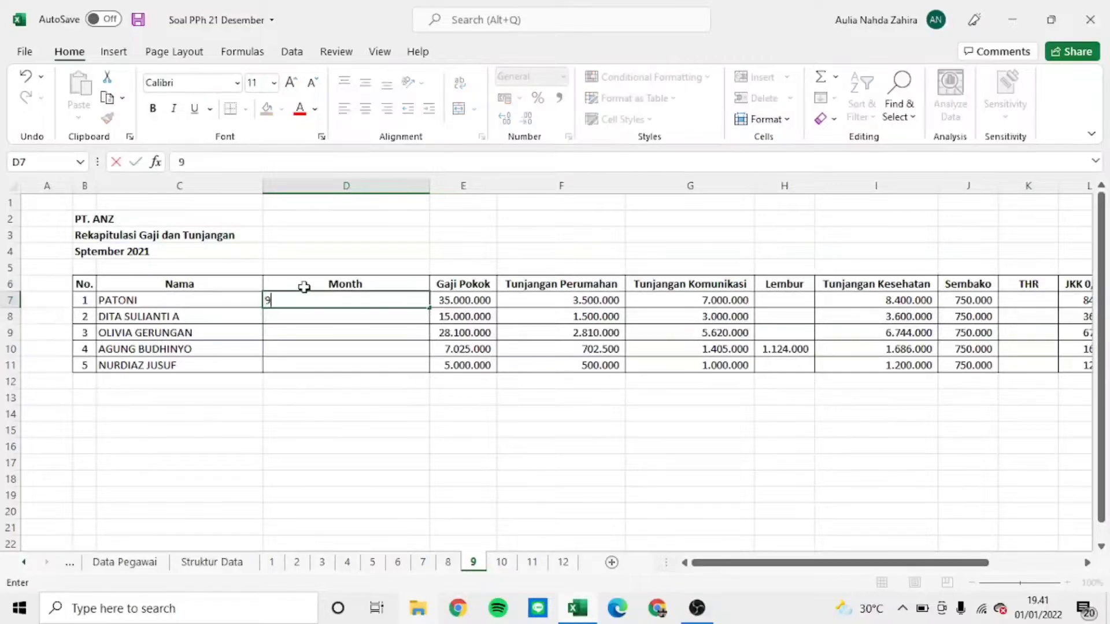
{"action": "left_click_drag", "start_coordinate": [430, 307], "coordinate": [434, 370]}
Step: Insert a column before Gaji Pokok in sheet 10 (Oktober 2021) and enter Month as its header in D6
{"action": "left_click", "coordinate": [501, 562]}
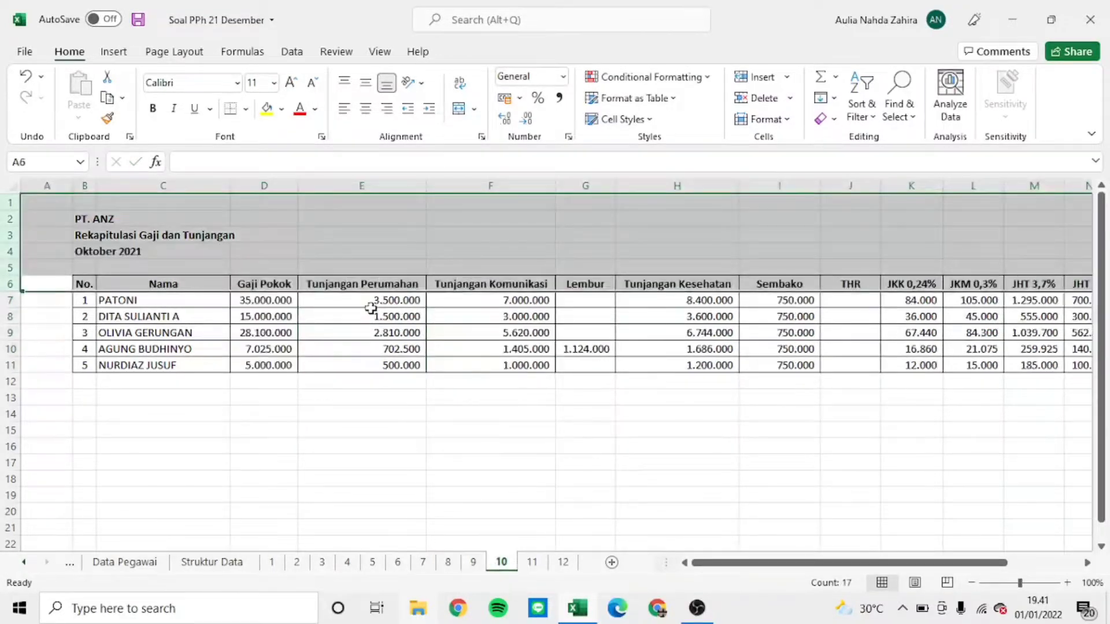
{"action": "left_click", "coordinate": [283, 285]}
{"action": "key", "text": "ctrl+space"}
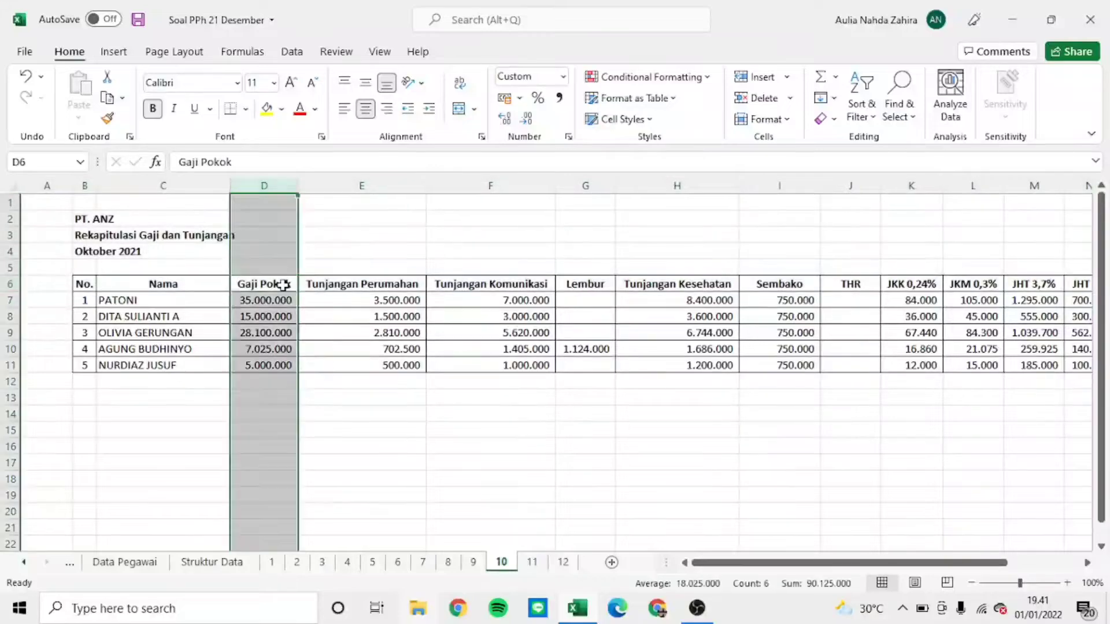
{"action": "key", "text": "ctrl+shift+plus"}
{"action": "left_click", "coordinate": [283, 284]}
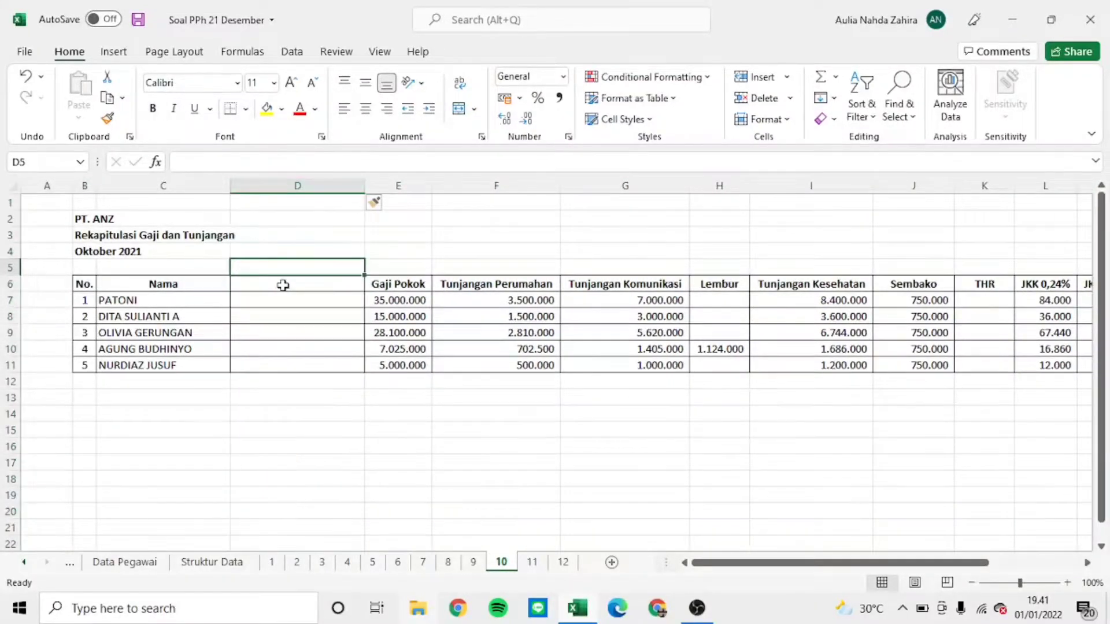
{"action": "type", "text": "Month"}
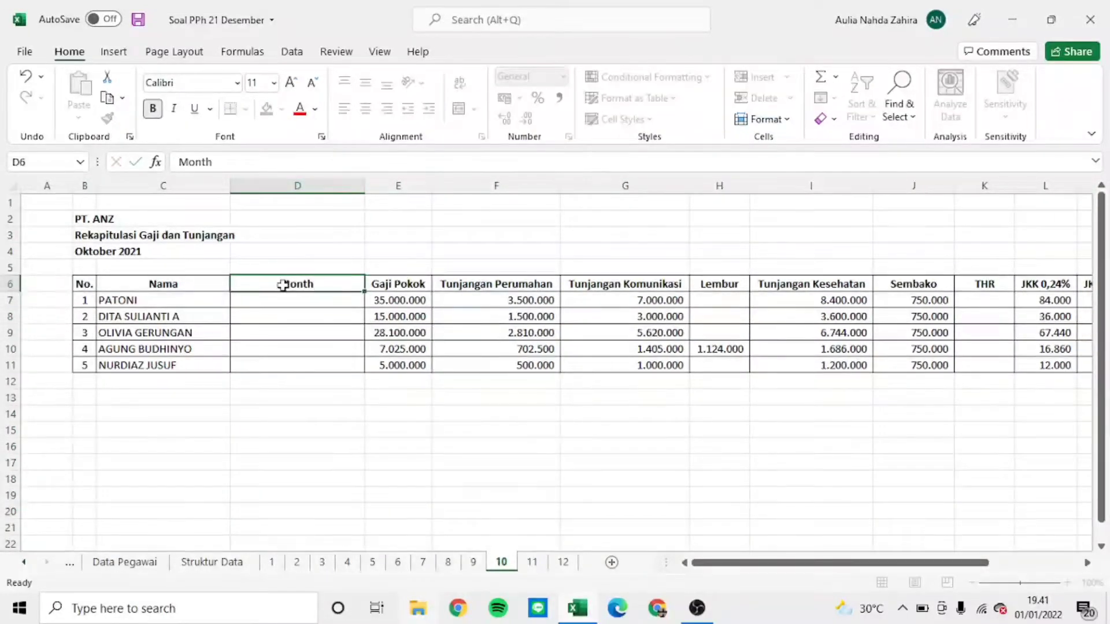
{"action": "key", "text": "ctrl+Return"}
Step: Enter month number 10 in D7 of sheet 10 and fill it down to D11
{"action": "key", "text": "Down"}
{"action": "type", "text": "10"}
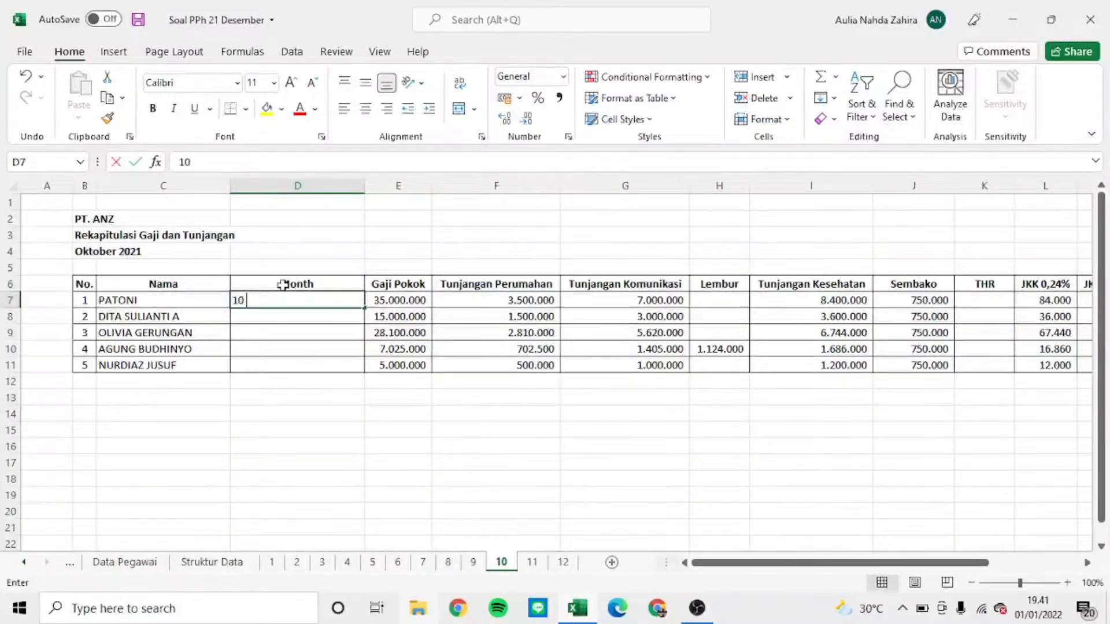
{"action": "key", "text": "Return"}
{"action": "left_click", "coordinate": [337, 300]}
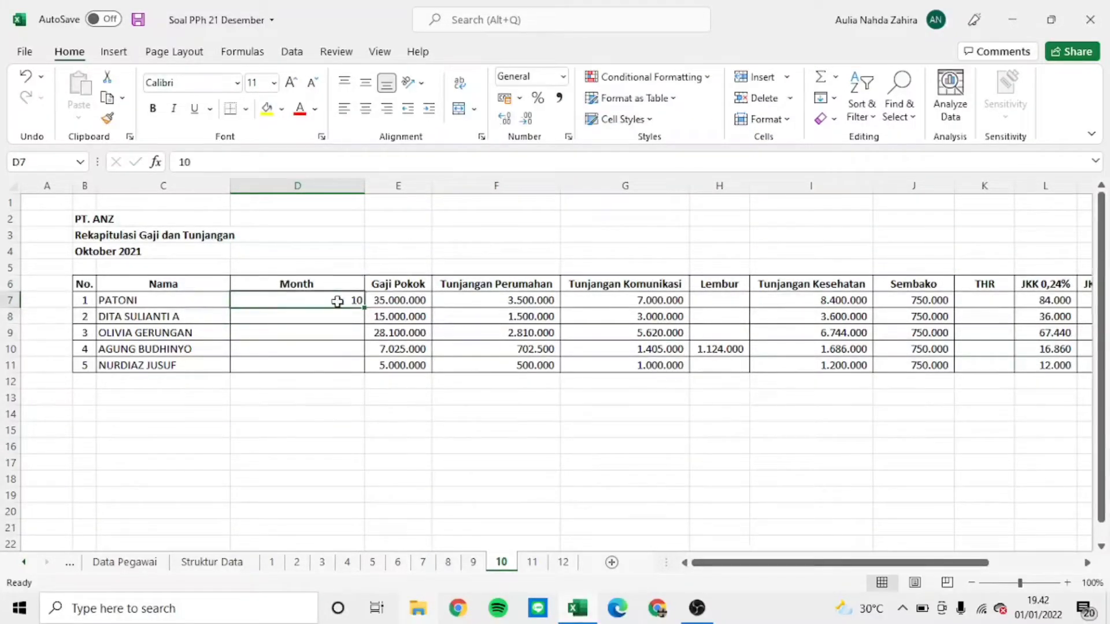
{"action": "left_click_drag", "start_coordinate": [364, 311], "coordinate": [364, 370]}
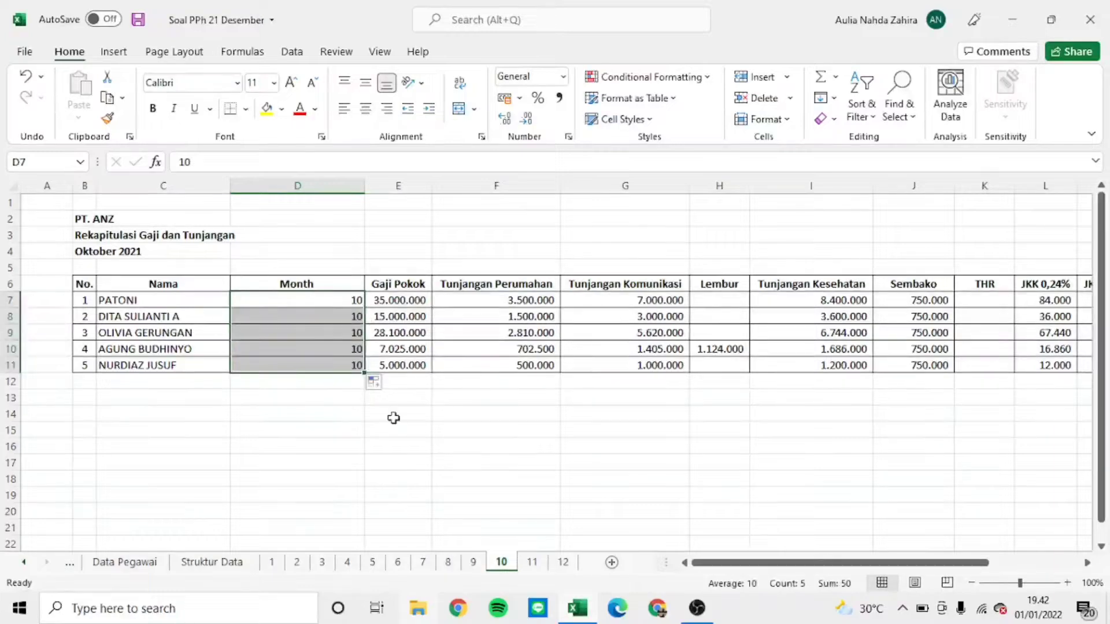
Step: Insert a column before Gaji Pokok in sheet 11 (November 2021) and enter Month as its header in D6
{"action": "left_click", "coordinate": [529, 559]}
{"action": "left_click", "coordinate": [295, 279]}
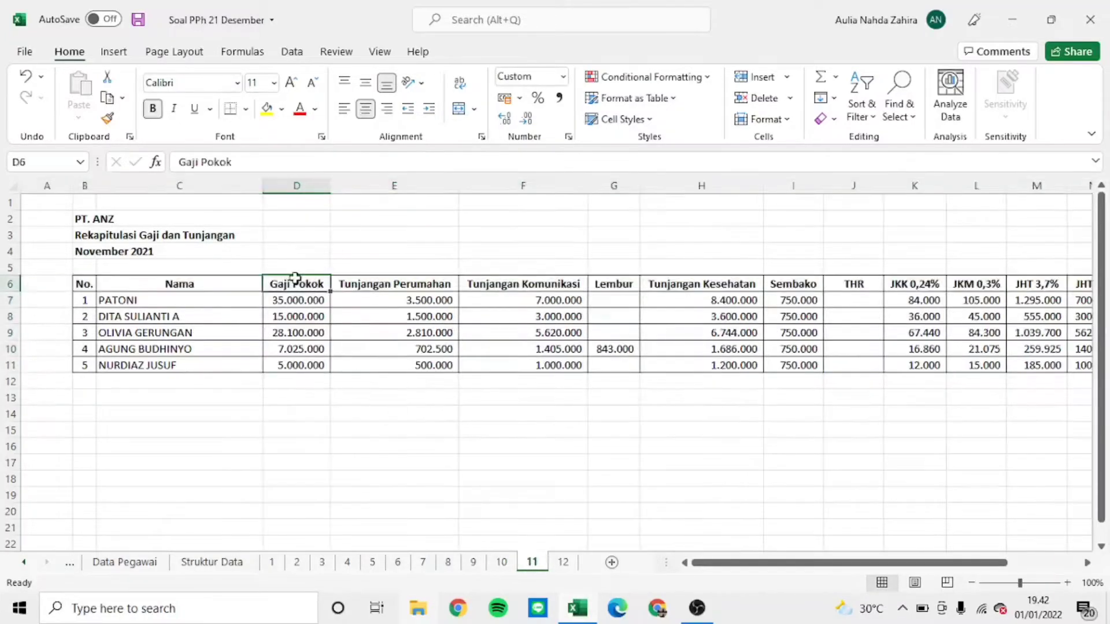
{"action": "key", "text": "ctrl+space"}
{"action": "key", "text": "ctrl+plus"}
{"action": "left_click", "coordinate": [296, 279]}
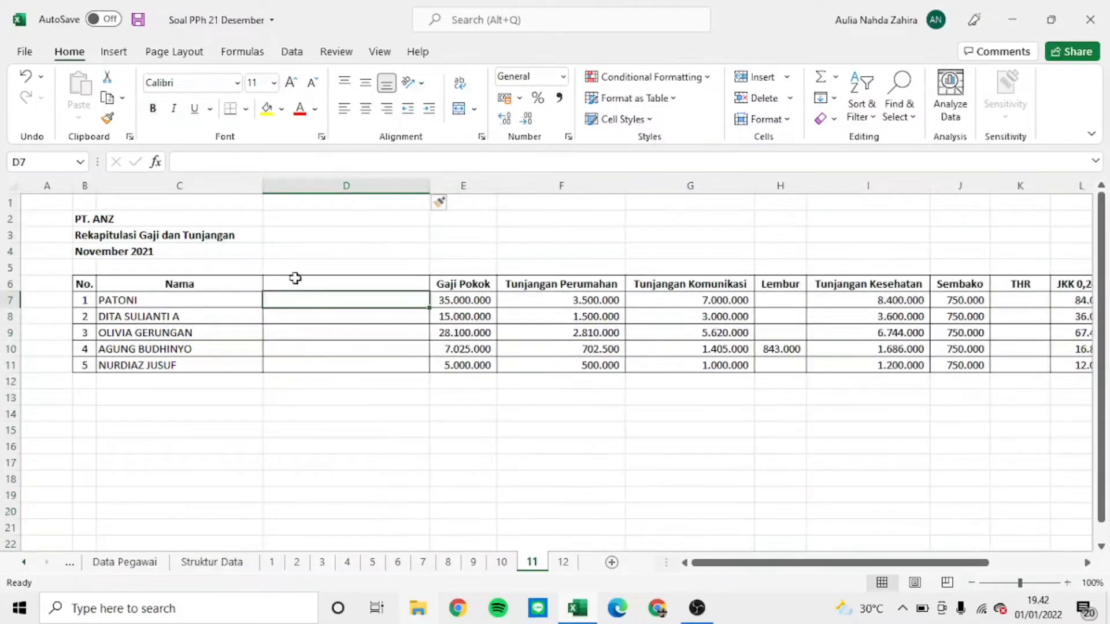
{"action": "type", "text": "Month"}
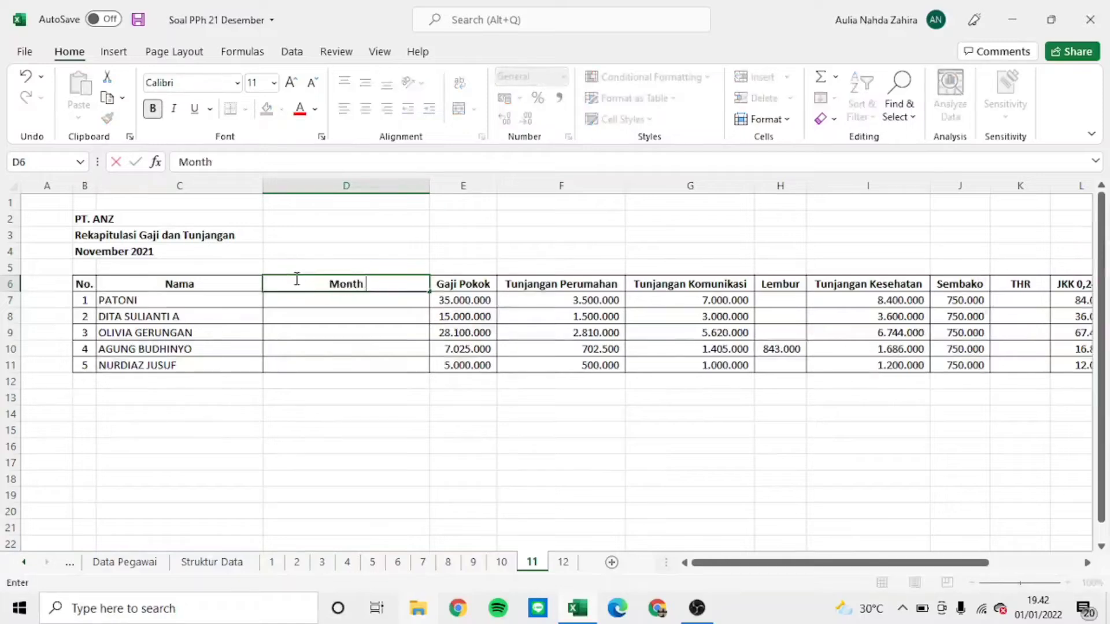
{"action": "key", "text": "Return"}
Step: Enter month number 11 in D7 of sheet 11 and fill it down to D11
{"action": "key", "text": "Return"}
{"action": "key", "text": "Up"}
{"action": "type", "text": "11"}
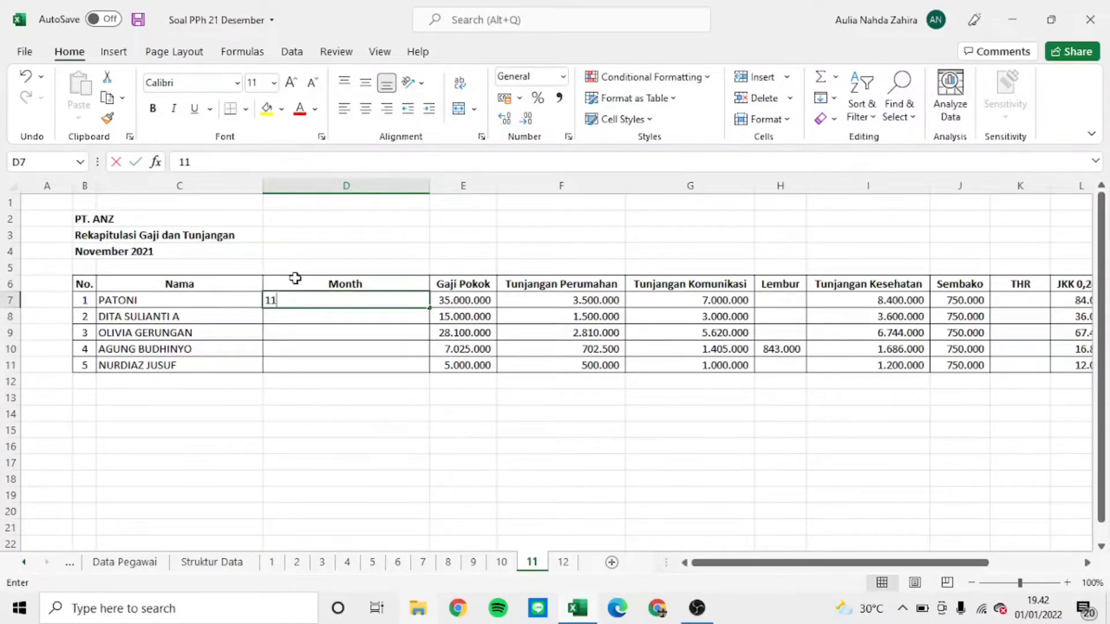
{"action": "left_click", "coordinate": [361, 337]}
{"action": "left_click", "coordinate": [396, 297]}
{"action": "double_click", "coordinate": [427, 310]}
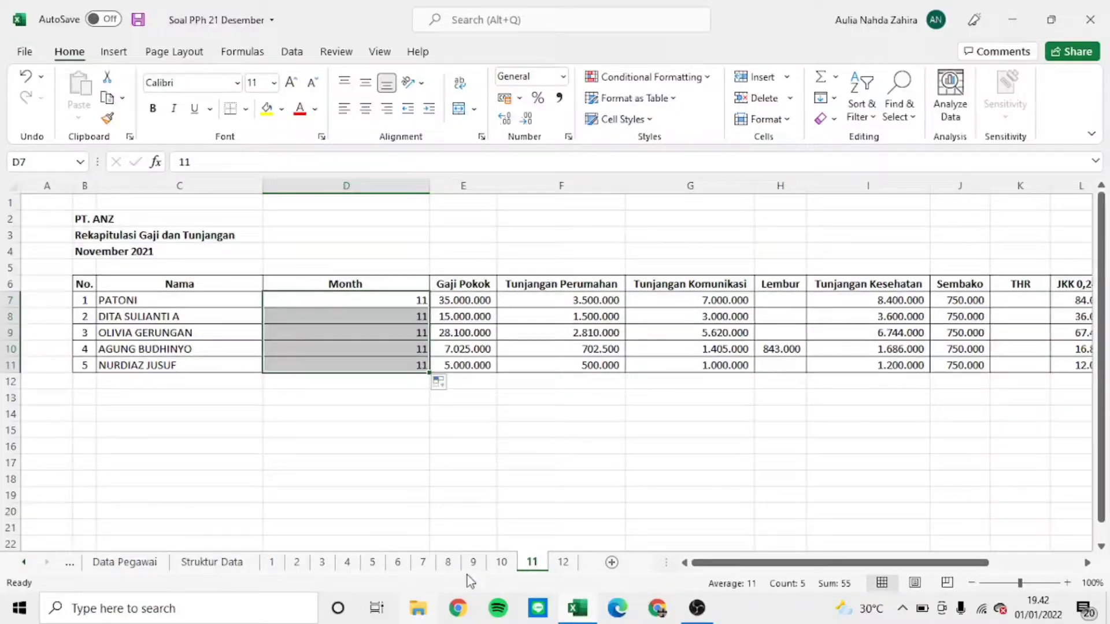
Step: Insert a column before Gaji Pokok in sheet 12 (Desember 2021) and enter Month 12 as its header in D6
{"action": "left_click", "coordinate": [562, 562]}
{"action": "left_click", "coordinate": [273, 282]}
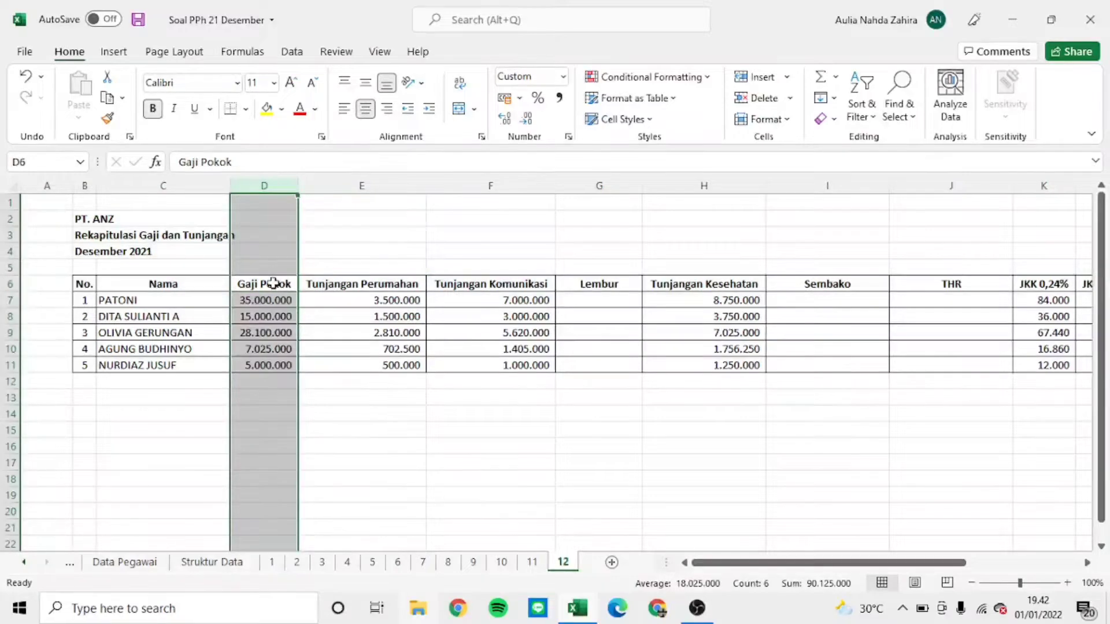
{"action": "key", "text": "ctrl+plus"}
{"action": "left_click", "coordinate": [273, 283]}
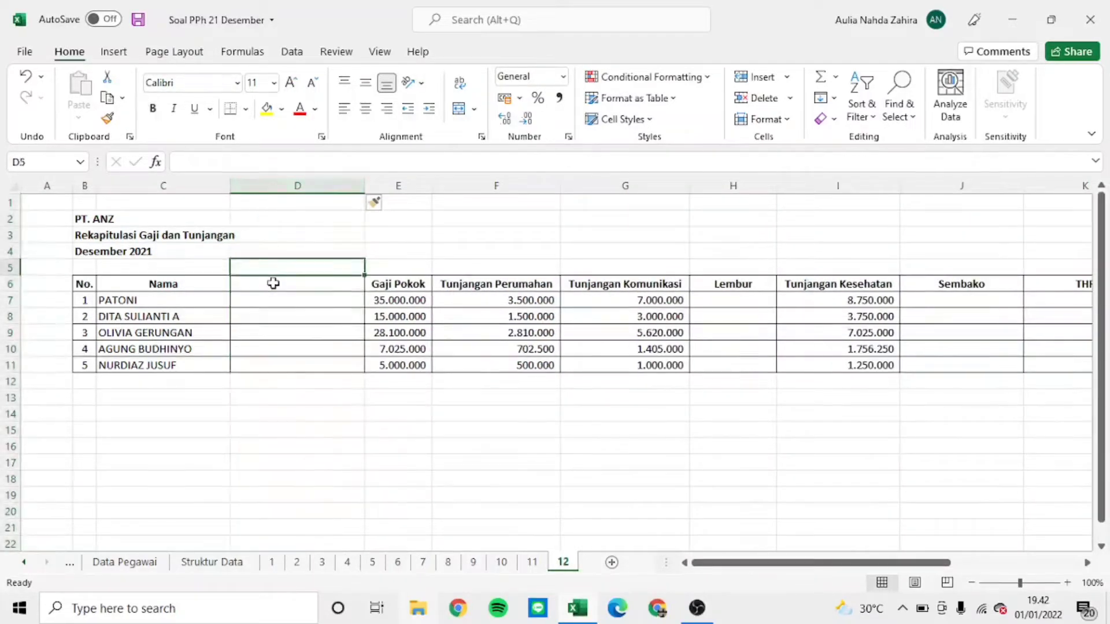
{"action": "type", "text": "m"}
{"action": "key", "text": "BackSpace"}
{"action": "type", "text": "M"}
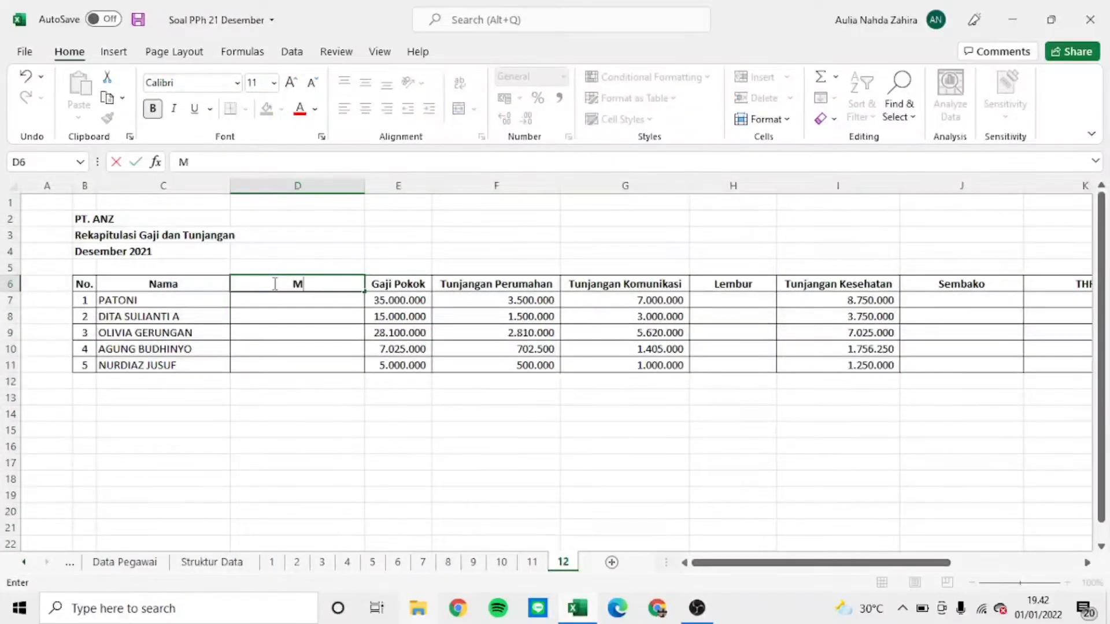
{"action": "type", "text": "onth 12"}
{"action": "key", "text": "Return"}
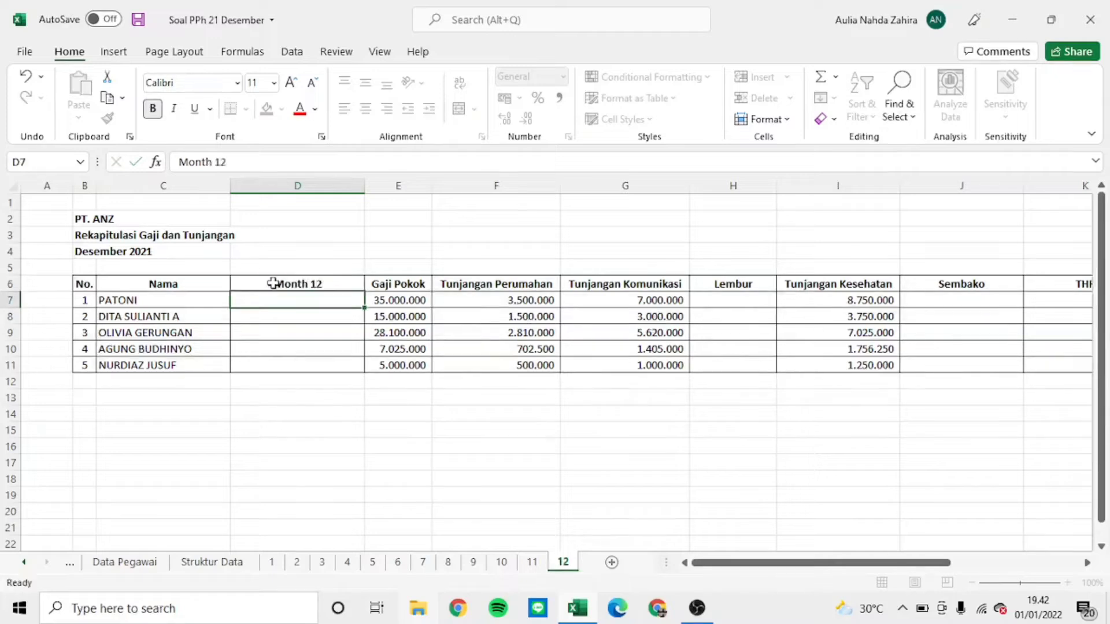
Step: Enter 1 in D7 of sheet 12 and shorten the D6 header to Month
{"action": "type", "text": "1"}
{"action": "left_click", "coordinate": [272, 282]}
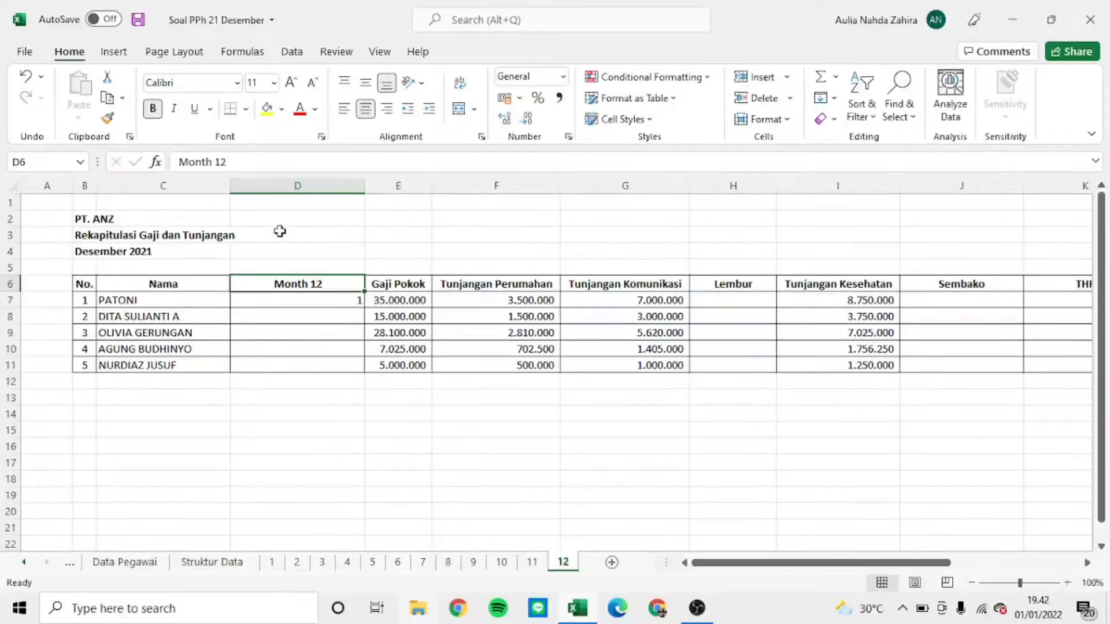
{"action": "left_click", "coordinate": [252, 169]}
{"action": "key", "text": "BackSpace"}
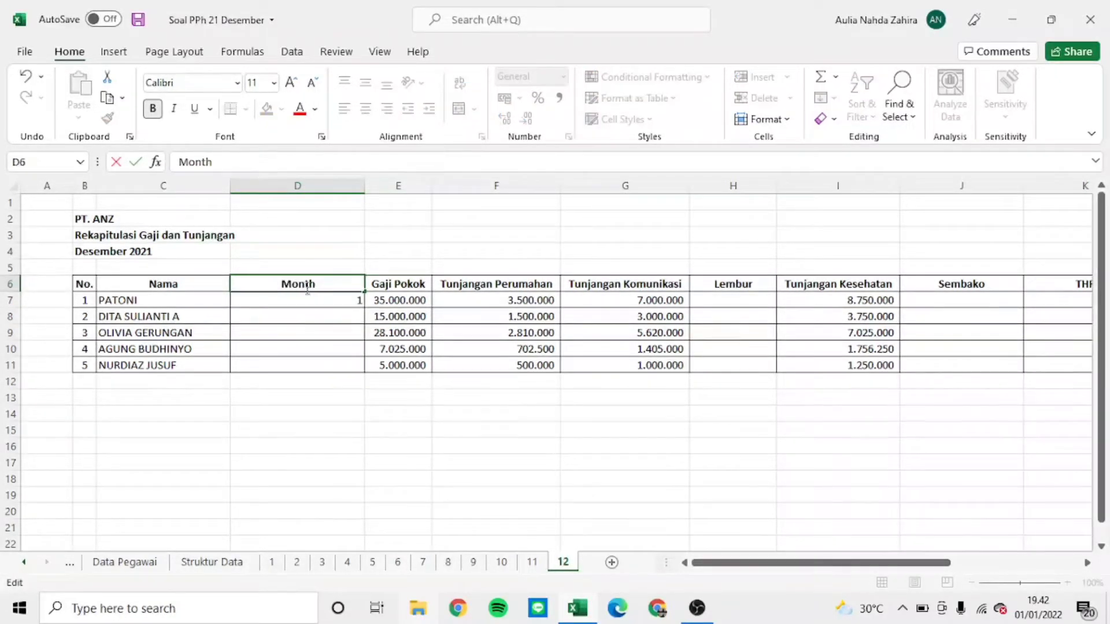
Step: Correct D7 of sheet 12 to 12 and fill it down to D11
{"action": "left_click", "coordinate": [322, 302]}
{"action": "double_click", "coordinate": [345, 301]}
{"action": "type", "text": "2"}
{"action": "key", "text": "Return"}
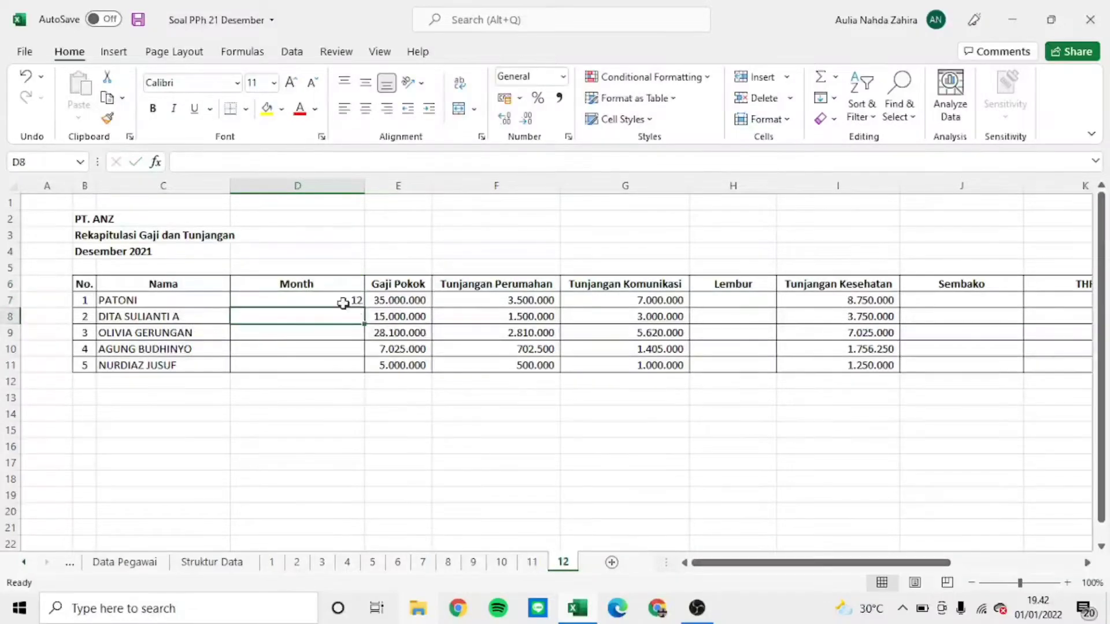
{"action": "left_click", "coordinate": [358, 301]}
{"action": "double_click", "coordinate": [363, 308]}
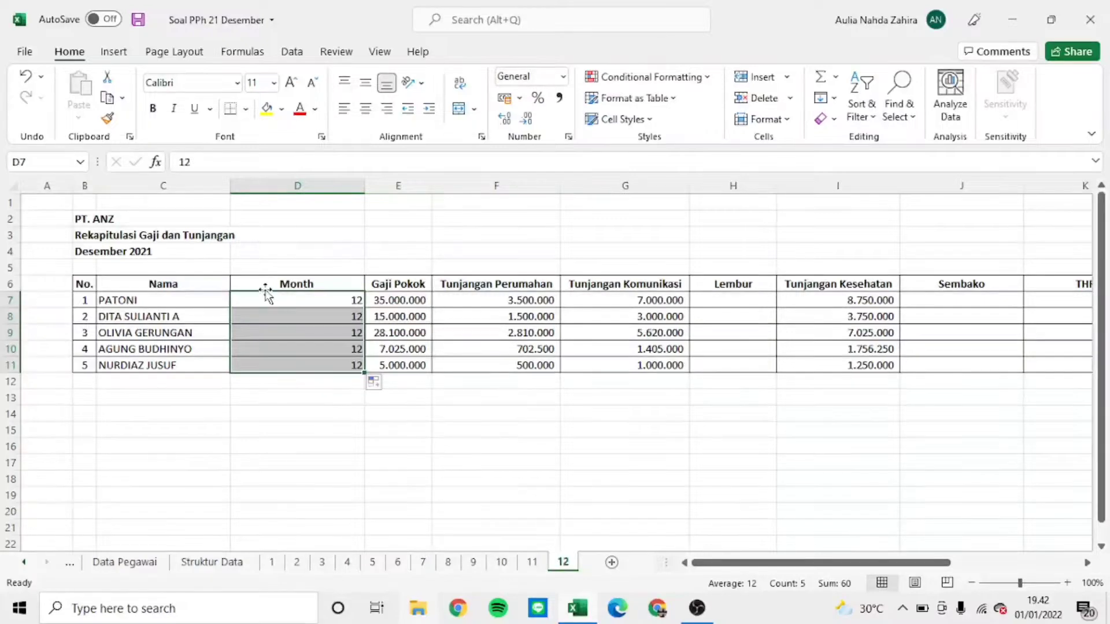
Step: Create a copy of sheet 1 (Januari 2021) and place it between Struktur Data and sheet 1
{"action": "left_click", "coordinate": [271, 561]}
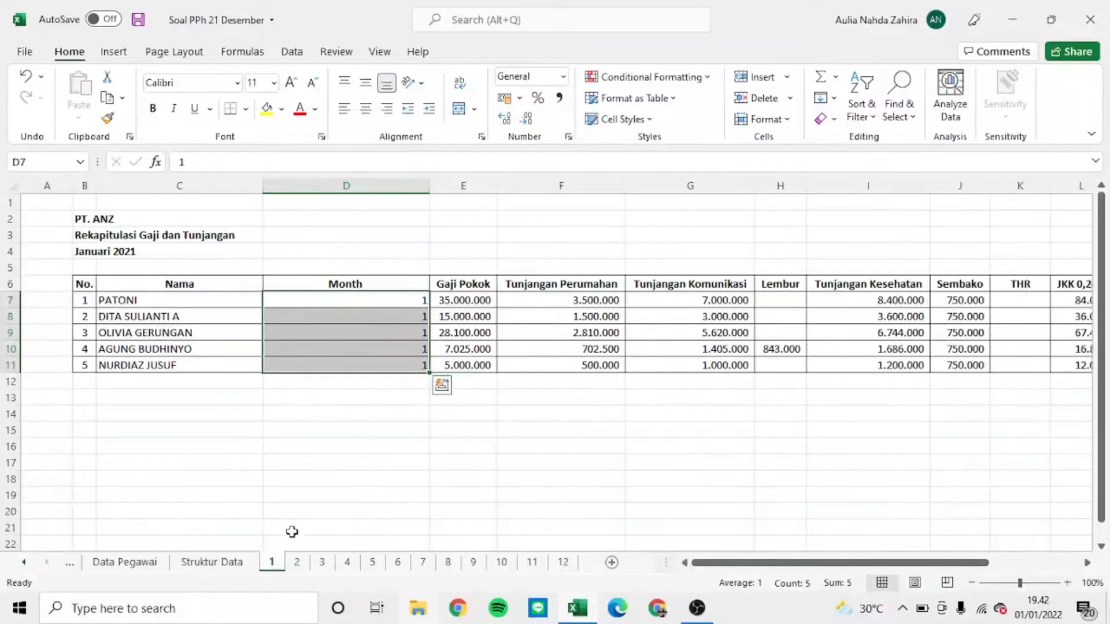
{"action": "left_click", "coordinate": [348, 454]}
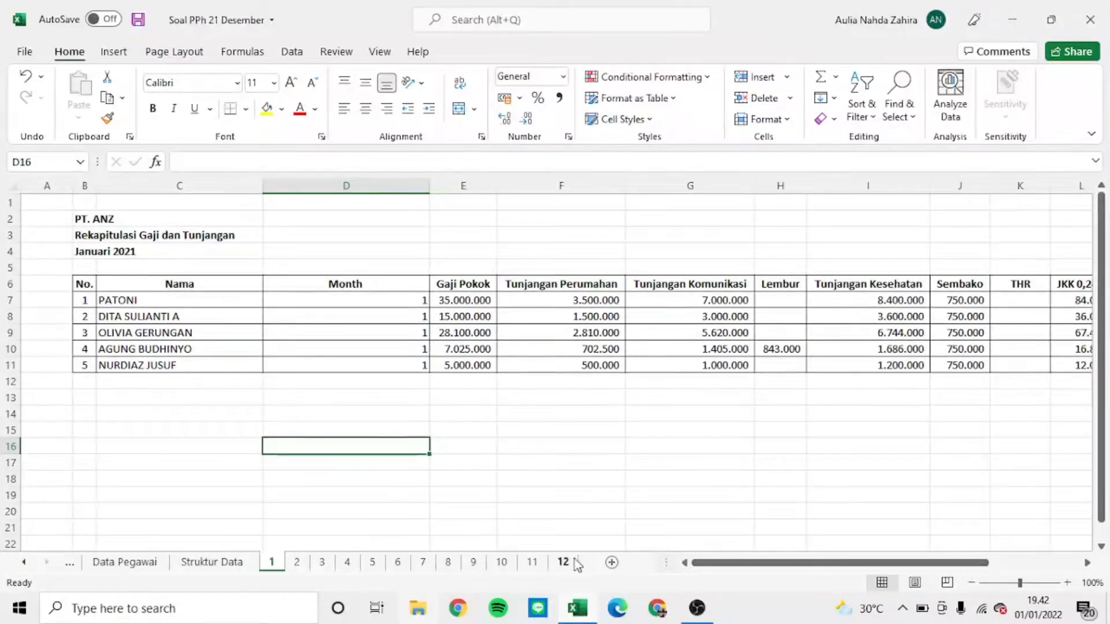
{"action": "right_click", "coordinate": [274, 564]}
{"action": "key", "text": "Escape"}
{"action": "left_click", "coordinate": [249, 489]}
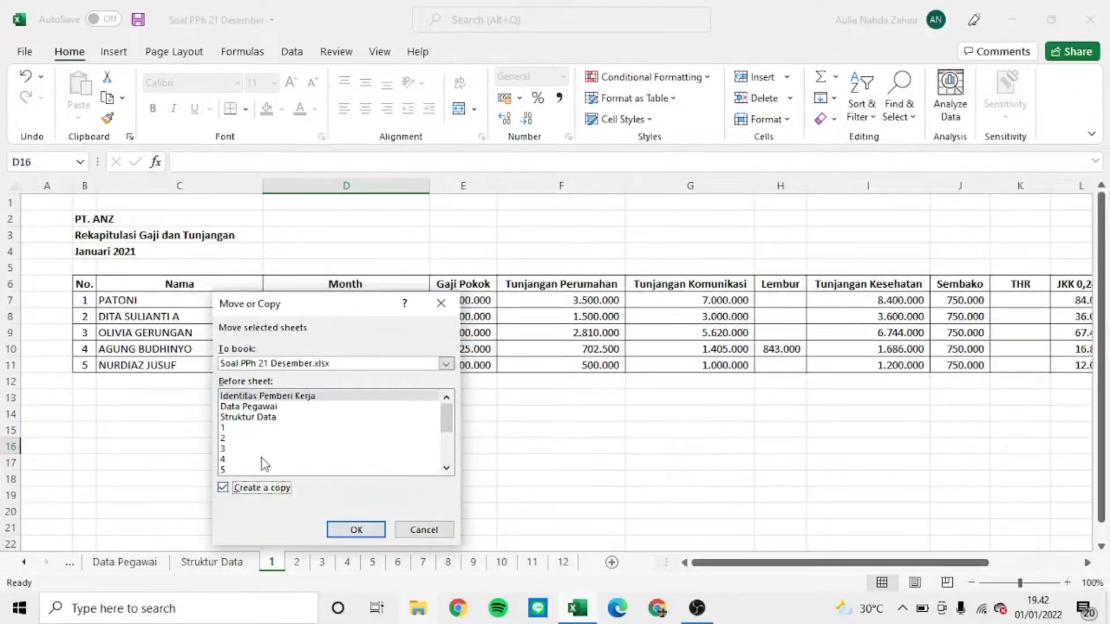
{"action": "left_click", "coordinate": [271, 416]}
{"action": "left_click", "coordinate": [356, 529]}
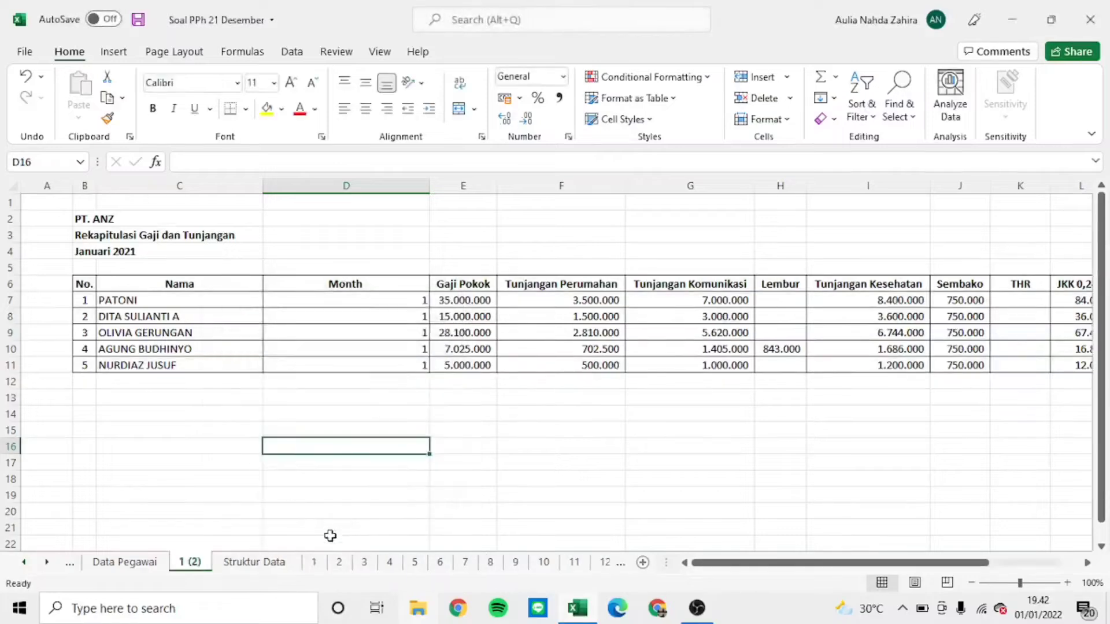
{"action": "left_click_drag", "start_coordinate": [267, 553], "coordinate": [310, 568]}
Step: Rename the copied sheet as Kompilasi Gaji
{"action": "double_click", "coordinate": [288, 563]}
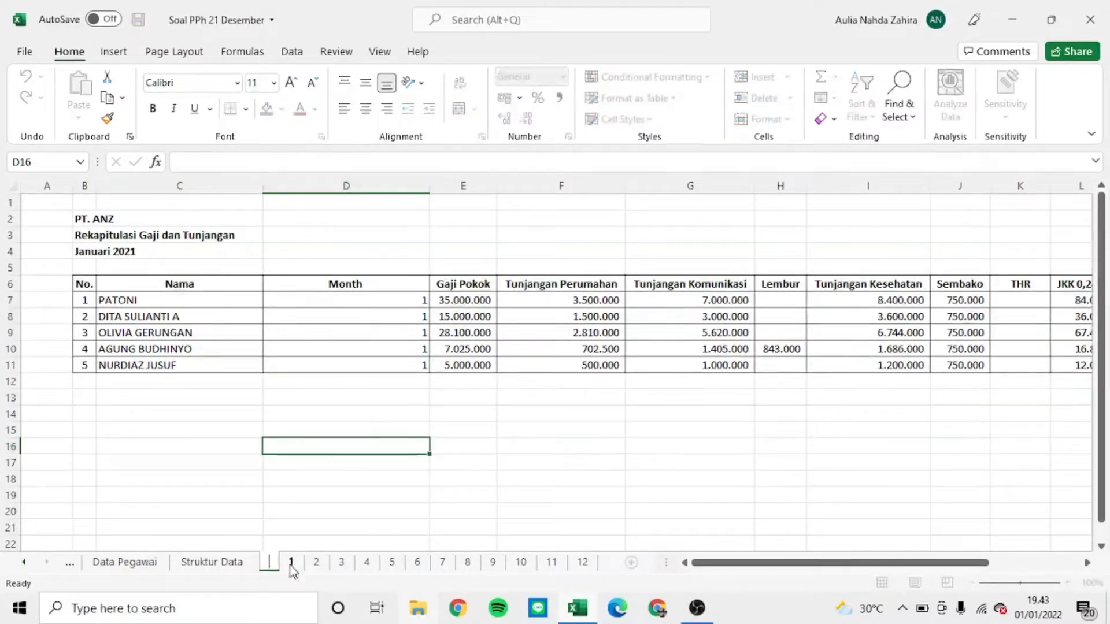
{"action": "type", "text": "Kompila"}
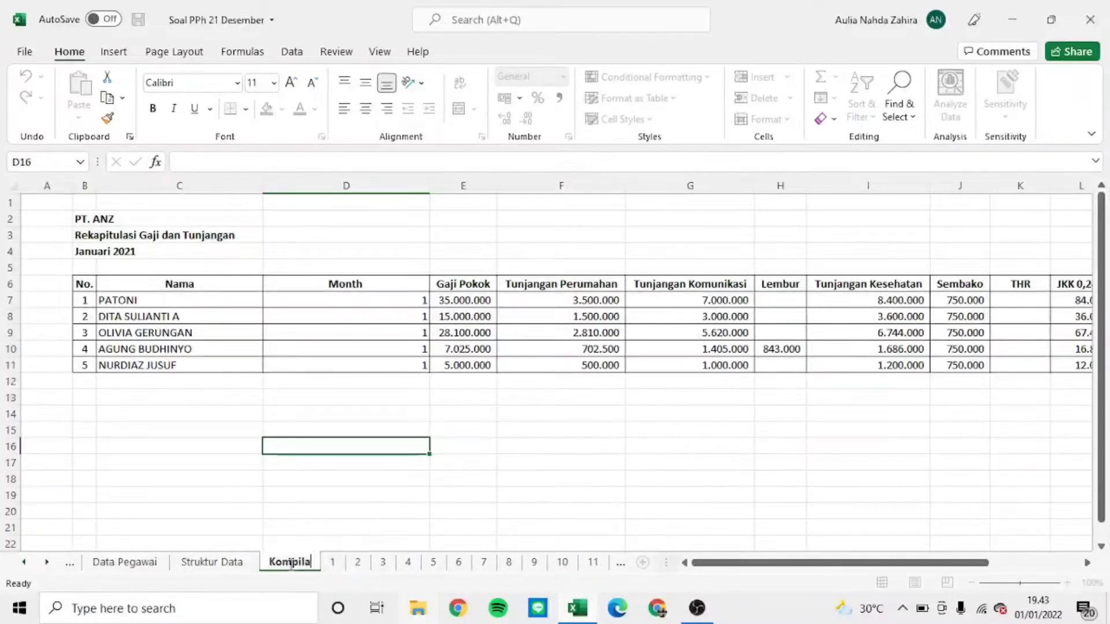
{"action": "type", "text": "si Gaji"}
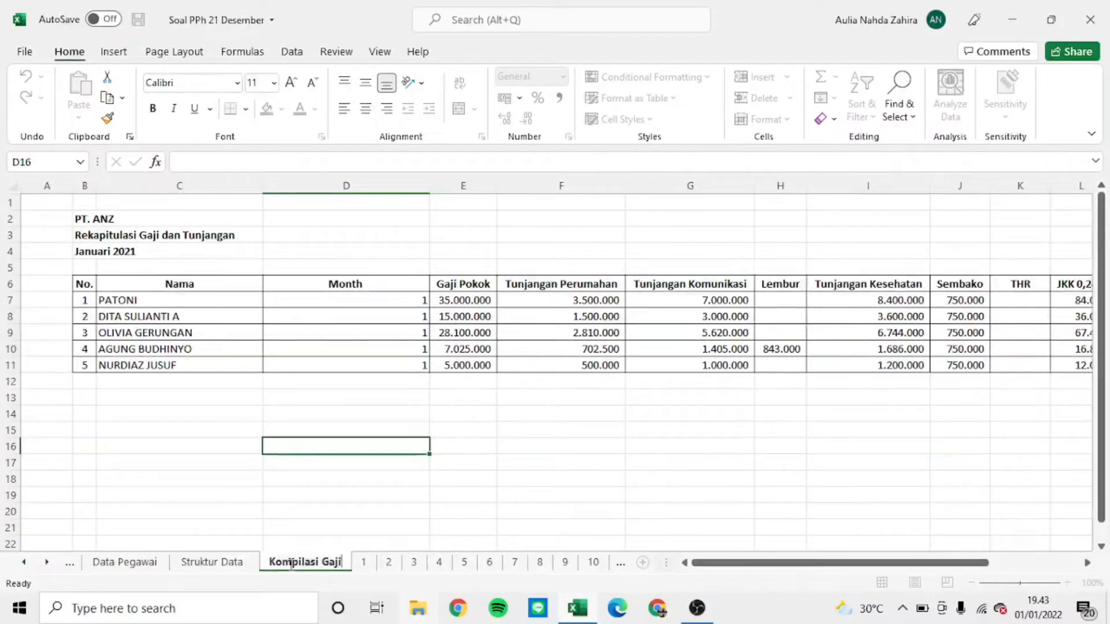
Step: Change the period in B4 of Kompilasi Gaji to Januari 2021 - Desember 2021
{"action": "left_click", "coordinate": [128, 249]}
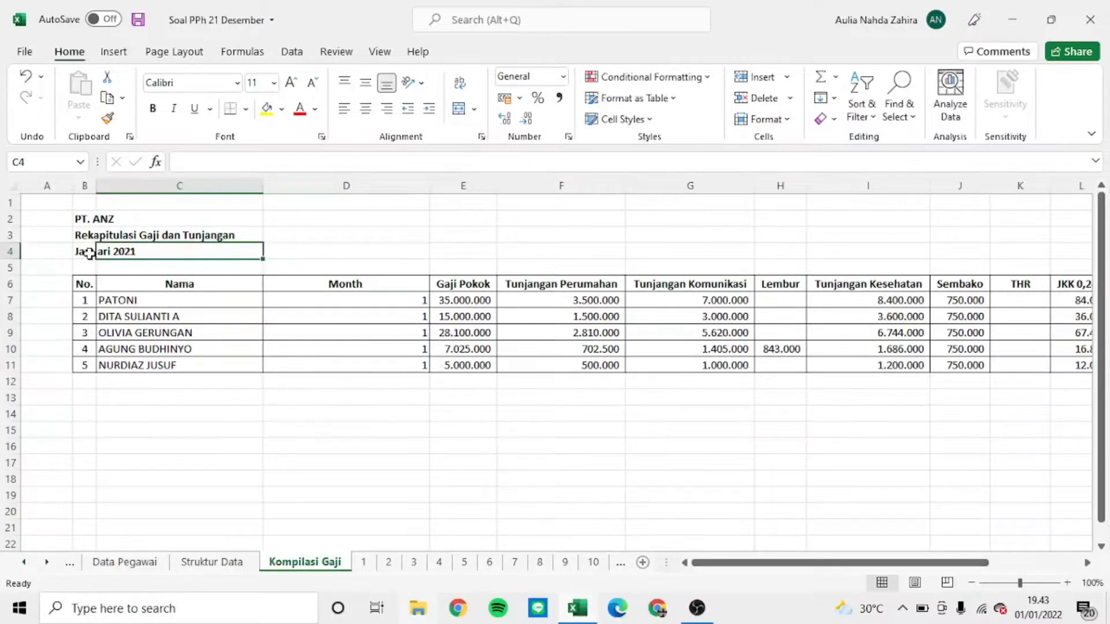
{"action": "left_click", "coordinate": [252, 161]}
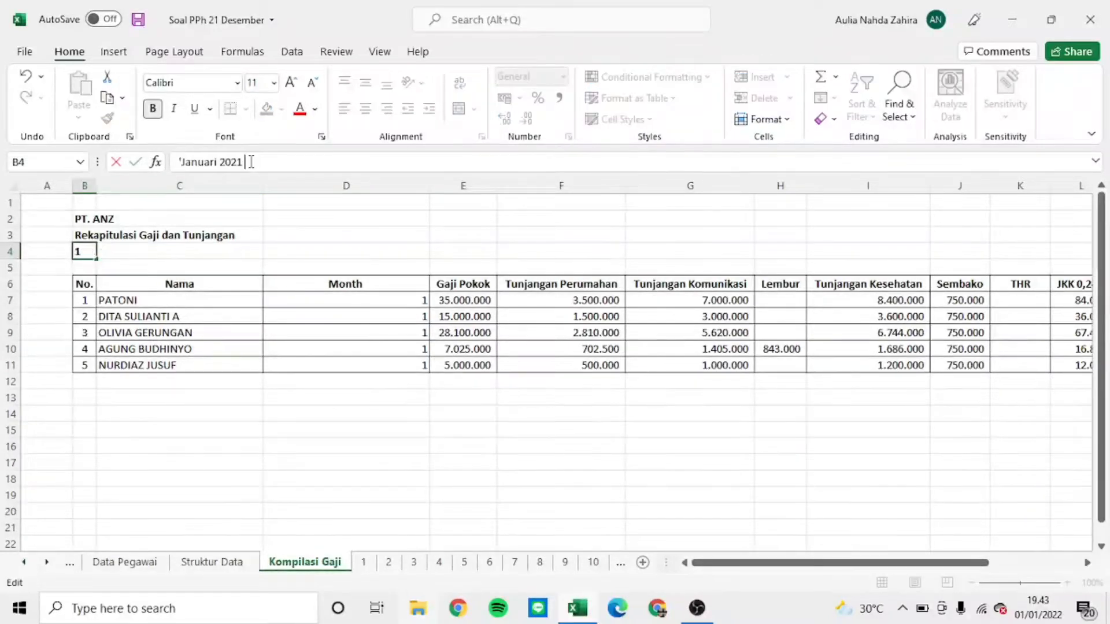
{"action": "type", "text": "- desemb"}
{"action": "key", "text": "BackSpace"}
{"action": "key", "text": "BackSpace"}
{"action": "key", "text": "BackSpace"}
{"action": "type", "text": "Desember 2021"}
{"action": "key", "text": "Return"}
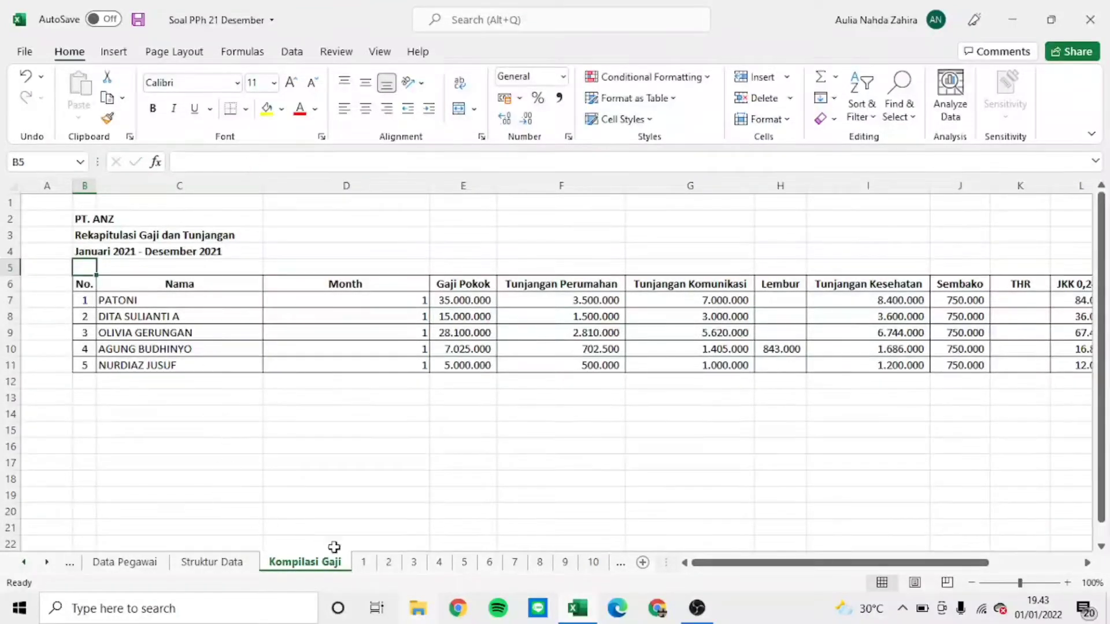
Step: Copy employee rows 7 to 11 of sheet 2 (Februari 2021) into Kompilasi Gaji starting at A12
{"action": "left_click", "coordinate": [369, 568]}
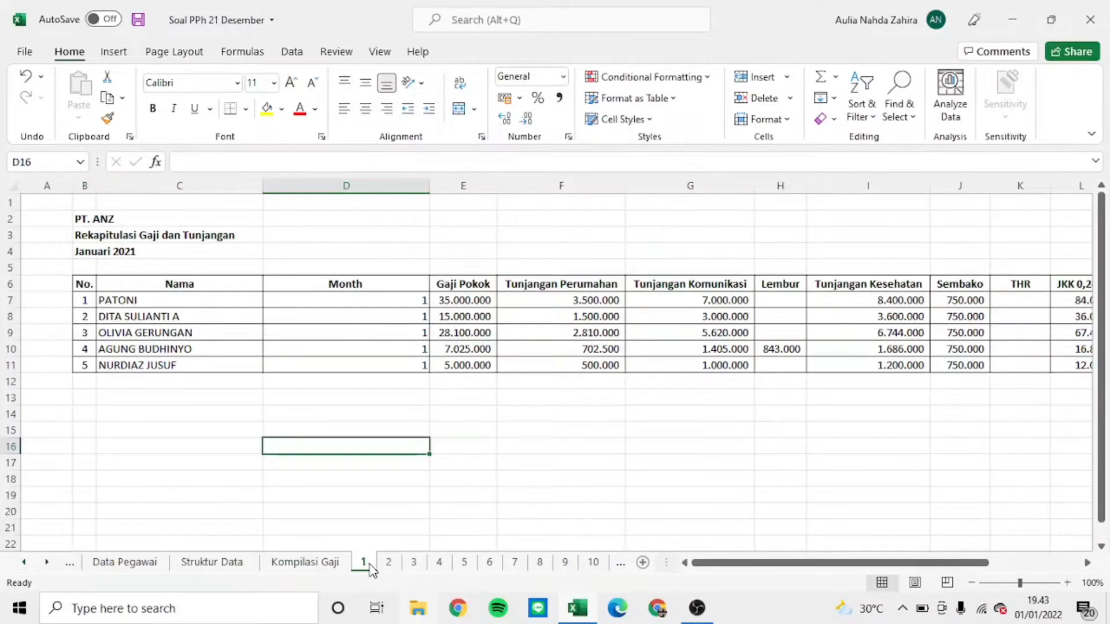
{"action": "left_click", "coordinate": [388, 562]}
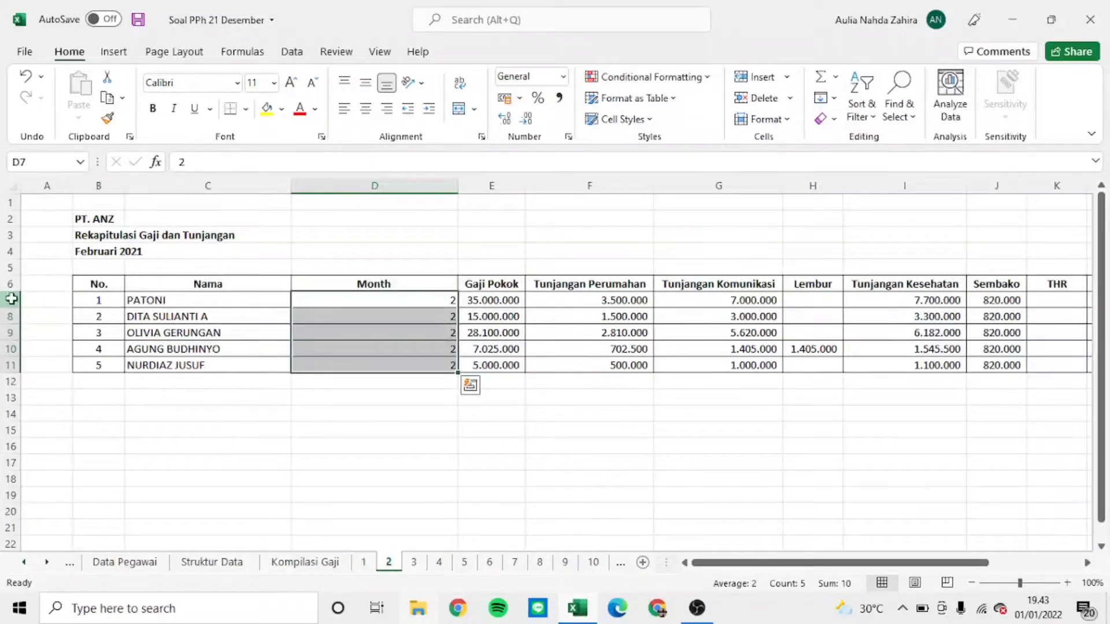
{"action": "left_click_drag", "start_coordinate": [11, 299], "coordinate": [10, 371]}
{"action": "key", "text": "ctrl+c"}
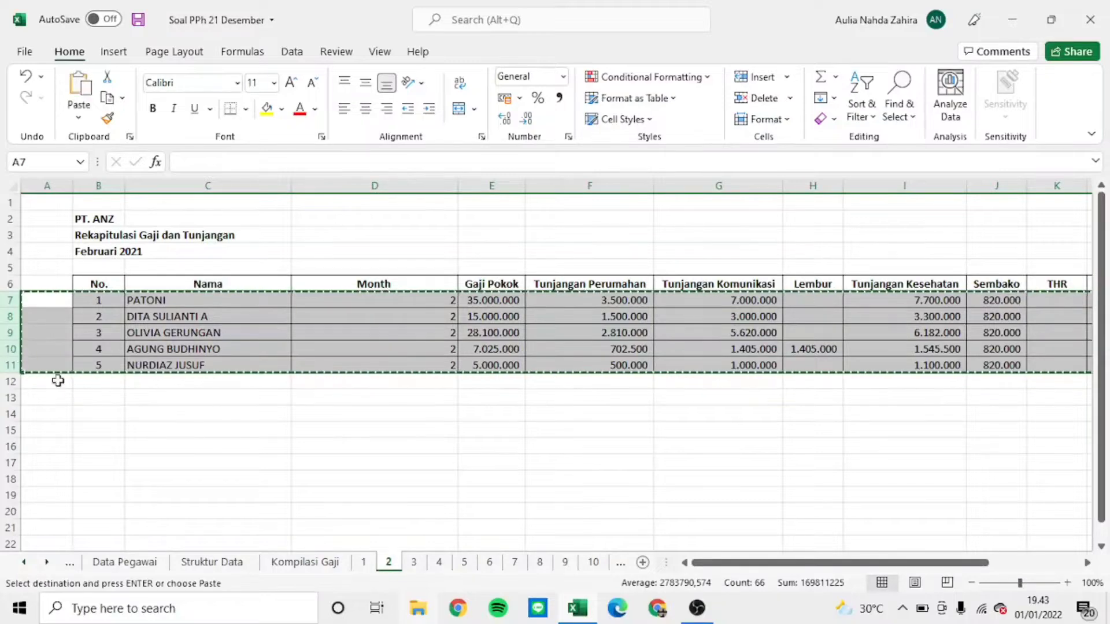
{"action": "left_click", "coordinate": [301, 563]}
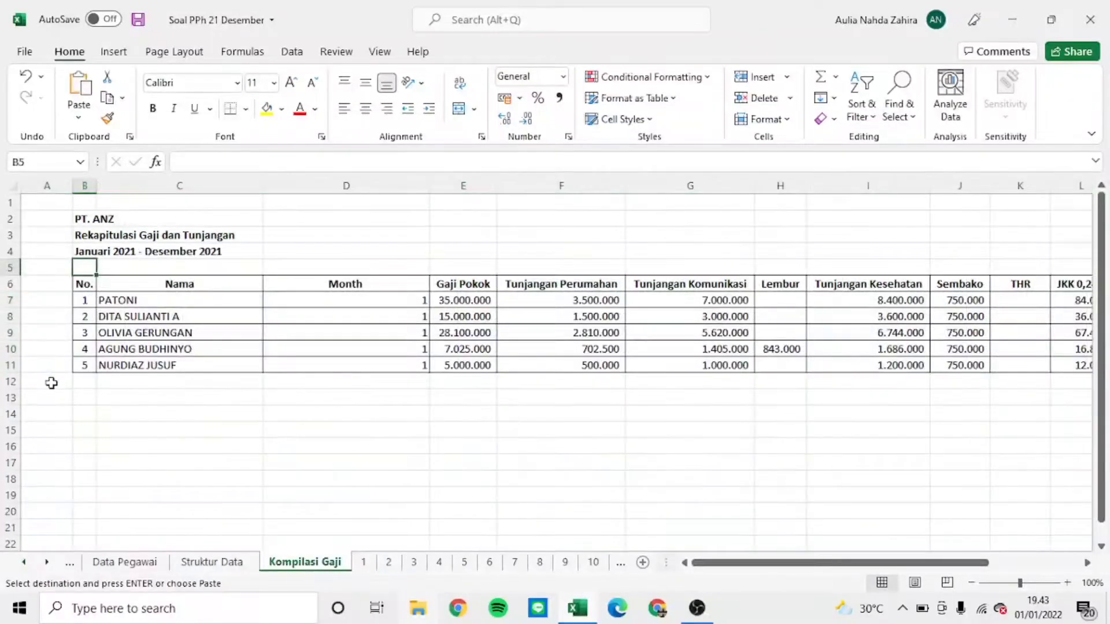
{"action": "left_click", "coordinate": [52, 383]}
{"action": "key", "text": "ctrl+v"}
{"action": "scroll", "coordinate": [362, 396], "scroll_direction": "down", "scroll_amount": 2}
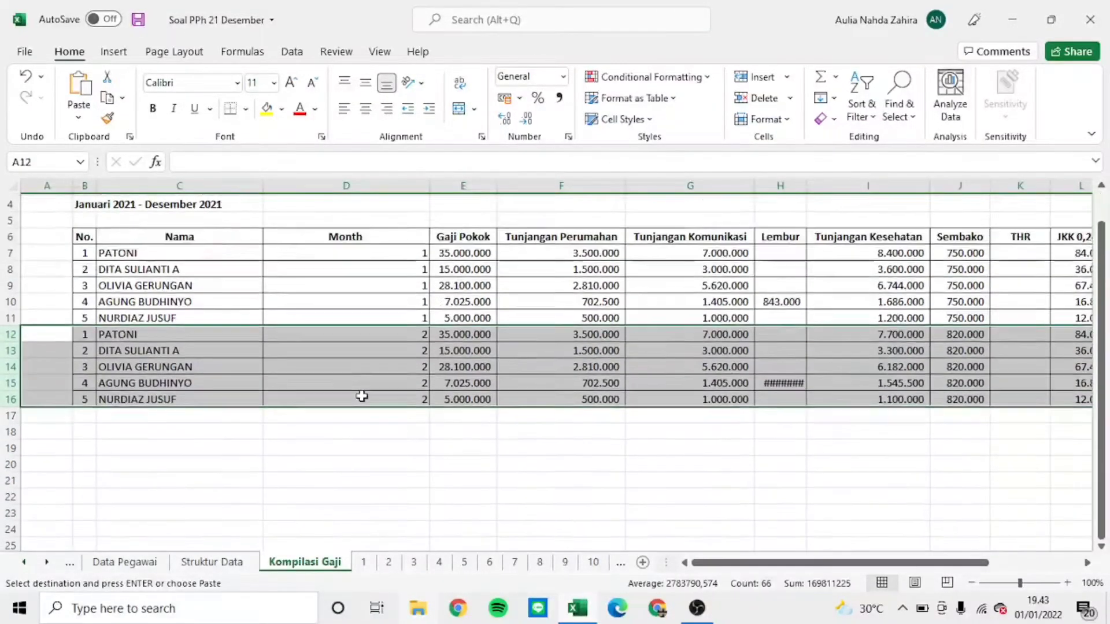
Step: Copy employee rows 7 to 11 of sheet 3 (Maret 2021) into Kompilasi Gaji starting at A17
{"action": "left_click", "coordinate": [413, 561]}
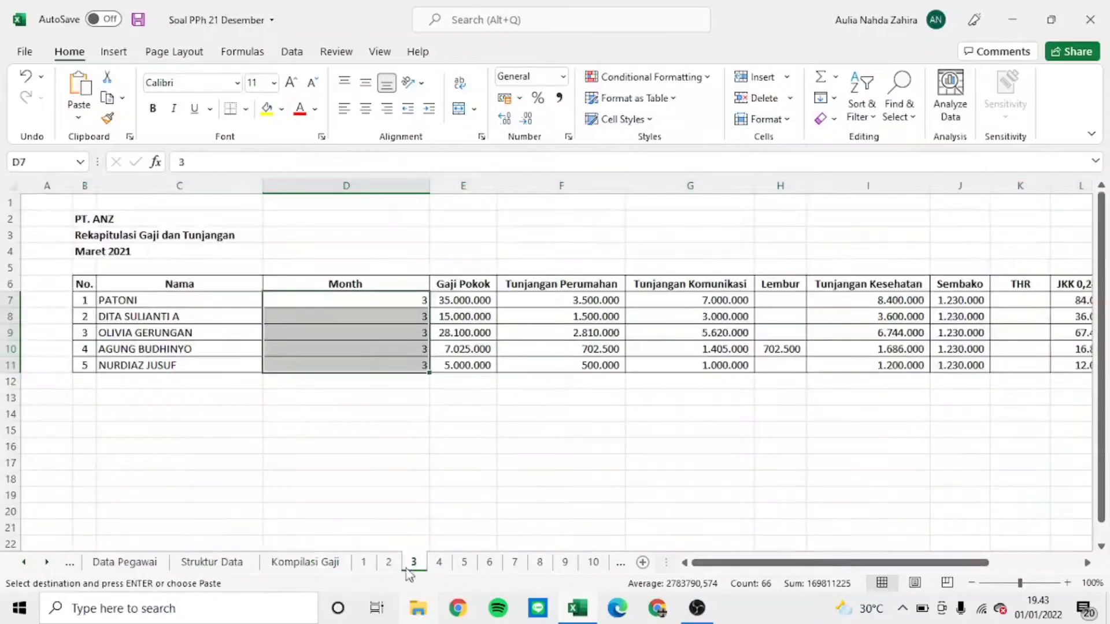
{"action": "left_click_drag", "start_coordinate": [9, 299], "coordinate": [3, 366]}
{"action": "key", "text": "ctrl+c"}
{"action": "left_click", "coordinate": [304, 562]}
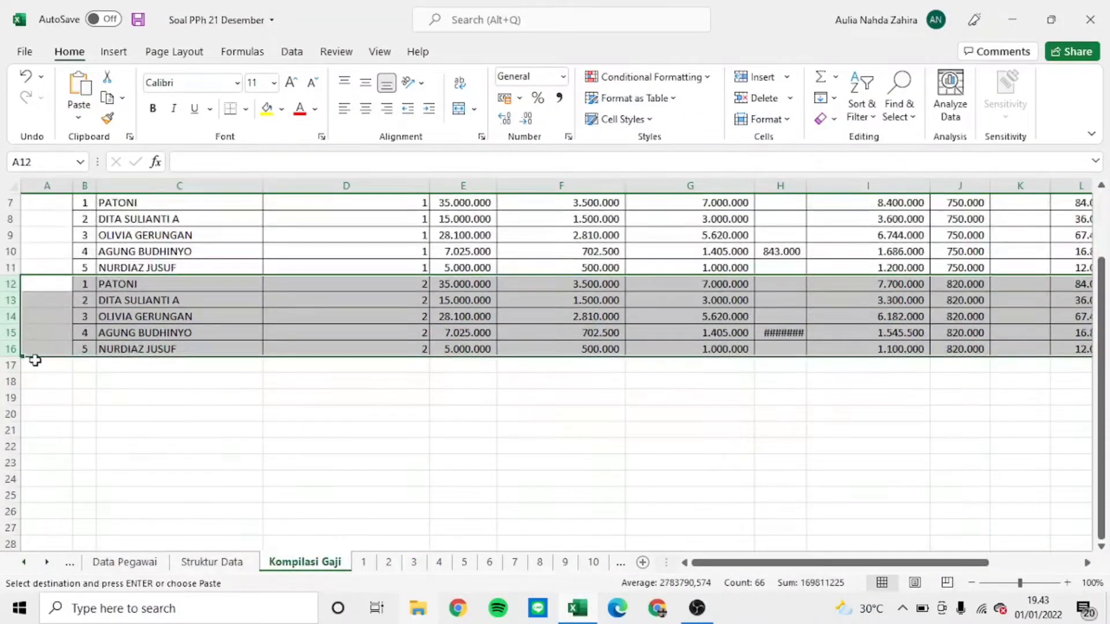
{"action": "left_click", "coordinate": [33, 364]}
{"action": "key", "text": "ctrl+v"}
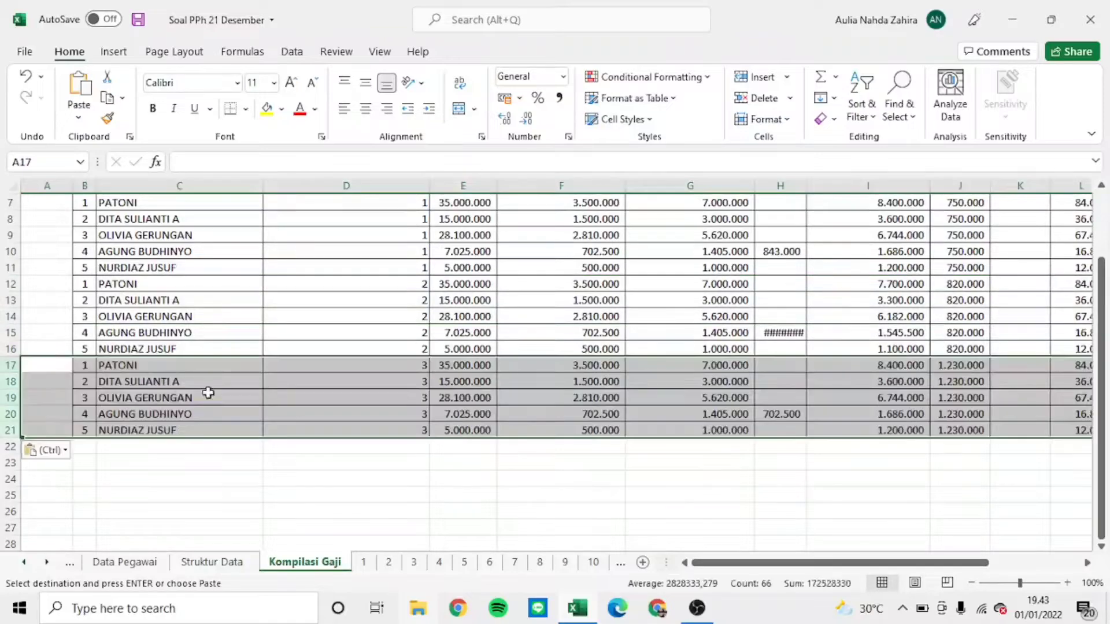
Step: Copy employee rows 7 to 11 of sheet 4 (April 2021) into Kompilasi Gaji starting at A22
{"action": "left_click", "coordinate": [439, 561]}
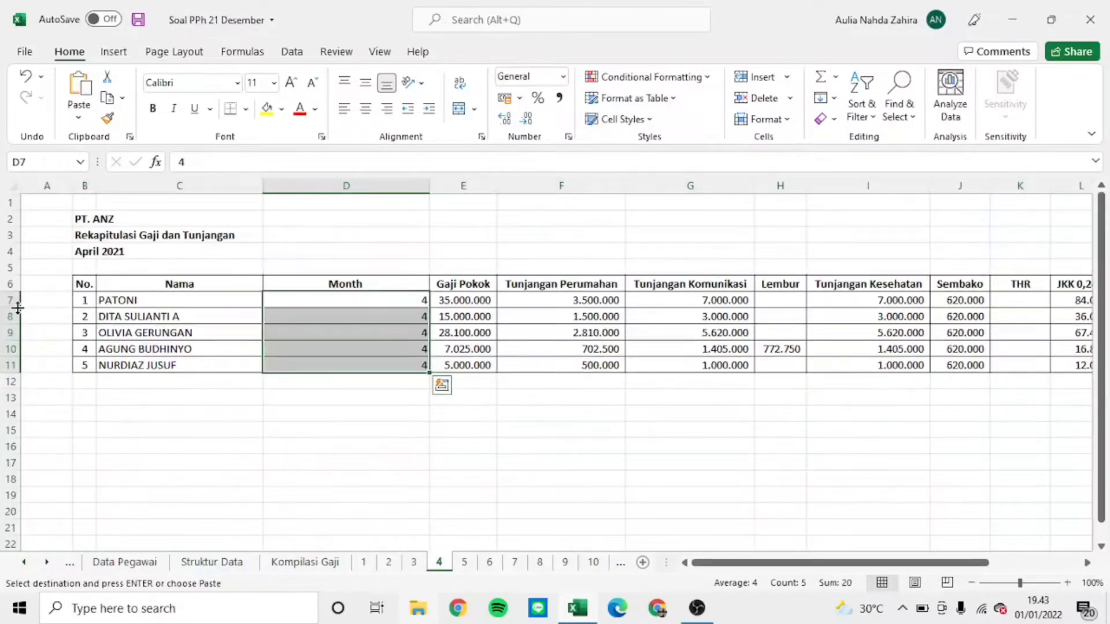
{"action": "left_click_drag", "start_coordinate": [10, 299], "coordinate": [10, 365]}
{"action": "key", "text": "ctrl+c"}
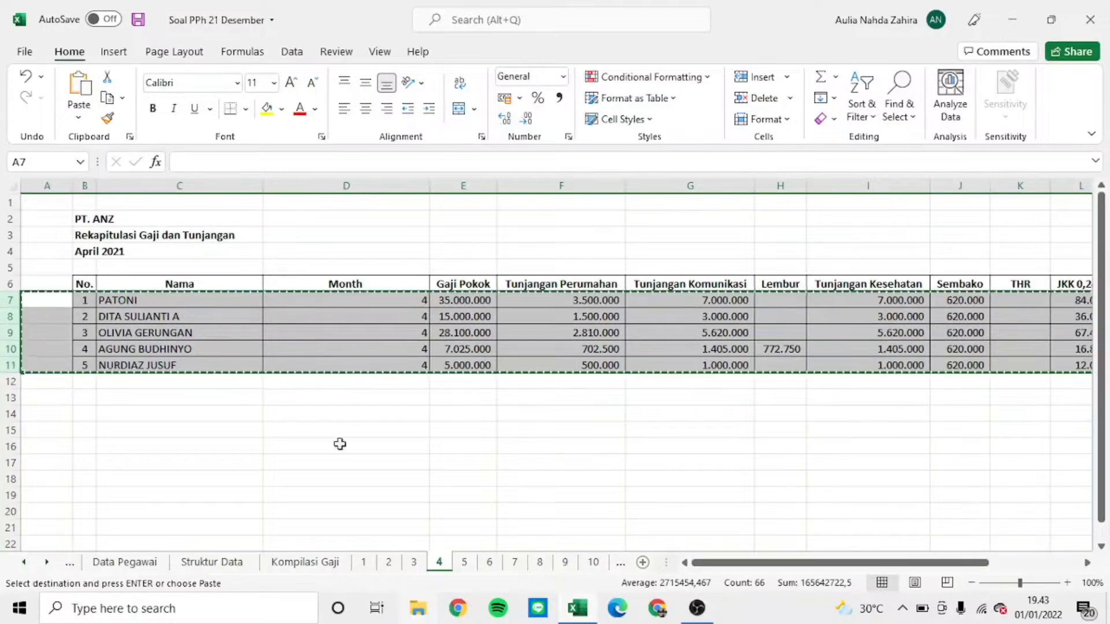
{"action": "left_click", "coordinate": [305, 562]}
{"action": "left_click", "coordinate": [67, 463]}
{"action": "key", "text": "ctrl+v"}
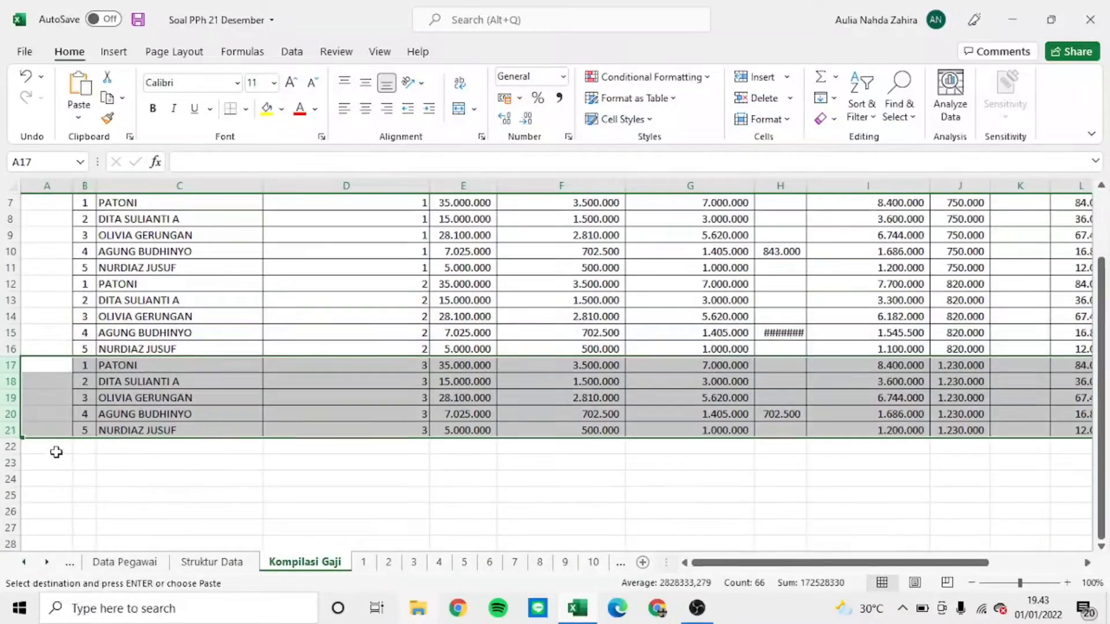
{"action": "left_click", "coordinate": [56, 452]}
{"action": "key", "text": "ctrl+v"}
{"action": "scroll", "coordinate": [532, 545], "scroll_direction": "down", "scroll_amount": 2}
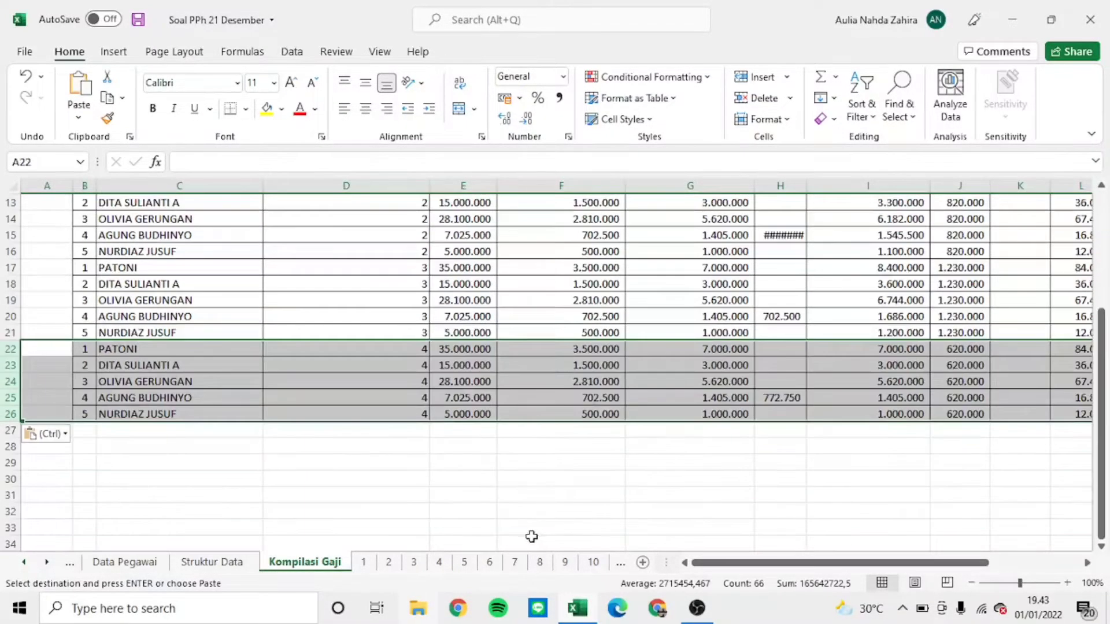
Step: Copy employee rows 7 to 11 of sheet 5 (Mei 2021) into Kompilasi Gaji starting at A27
{"action": "left_click", "coordinate": [463, 564]}
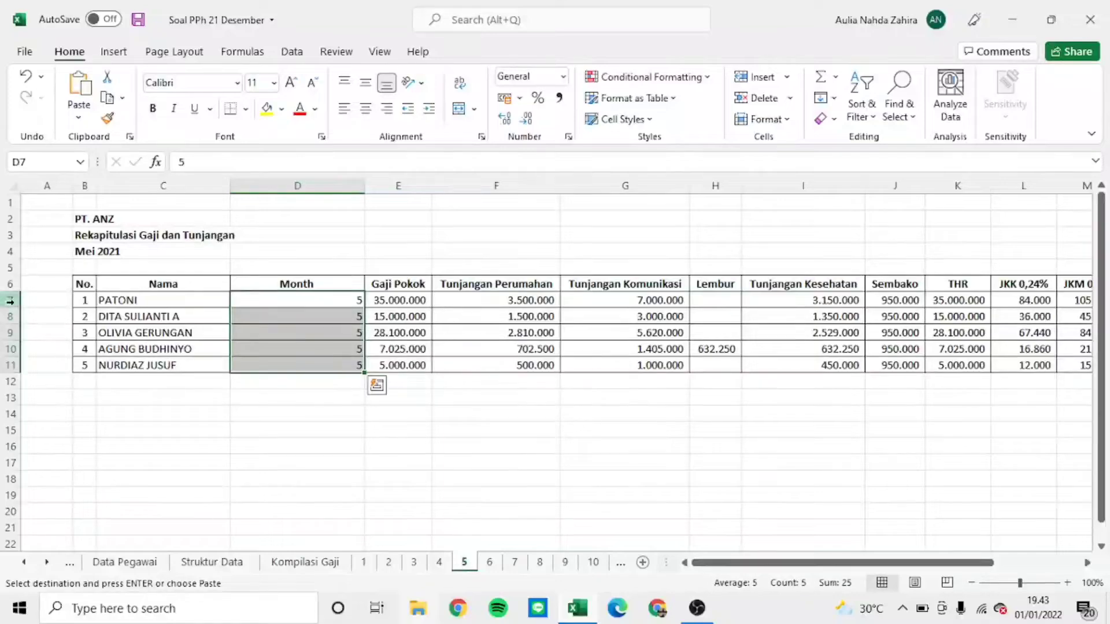
{"action": "left_click_drag", "start_coordinate": [11, 301], "coordinate": [8, 362]}
{"action": "key", "text": "ctrl+c"}
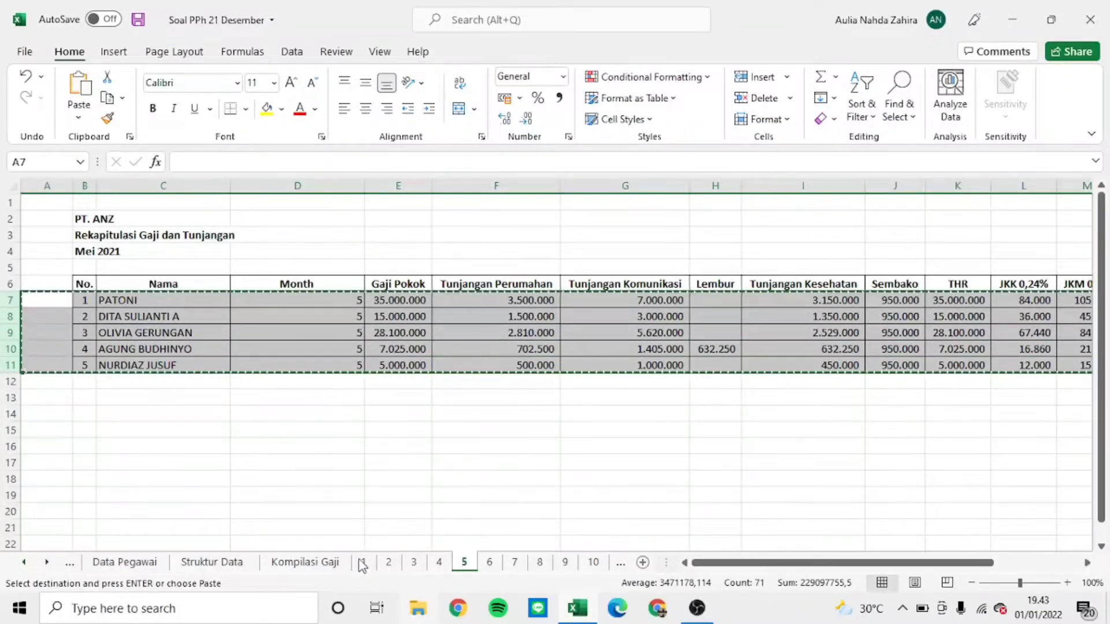
{"action": "left_click", "coordinate": [306, 562]}
{"action": "left_click", "coordinate": [54, 429]}
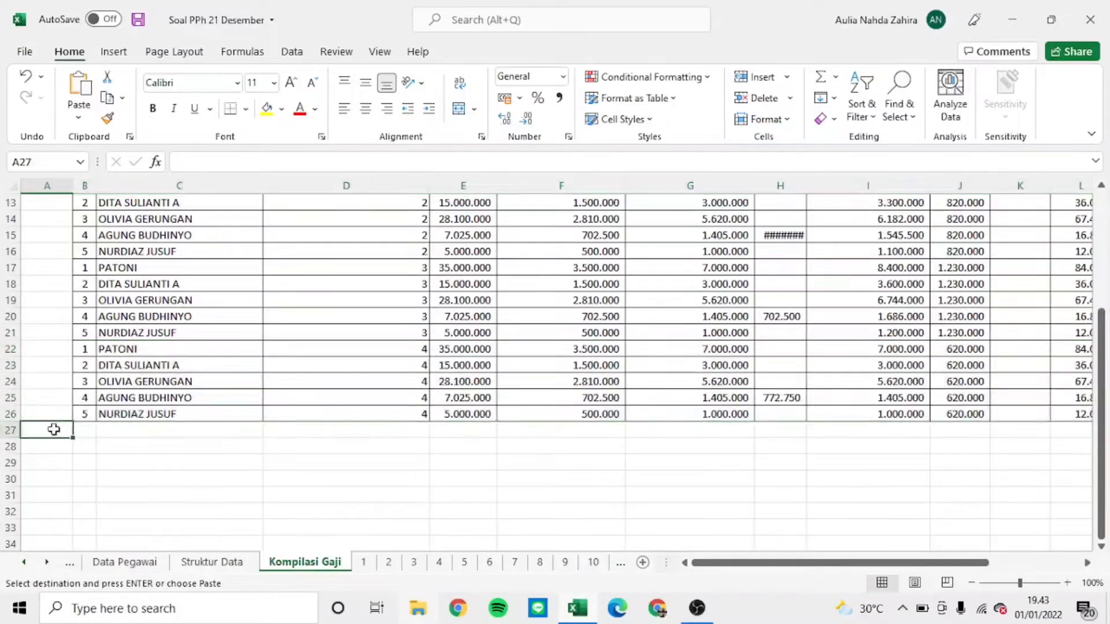
{"action": "key", "text": "ctrl+v"}
{"action": "scroll", "coordinate": [410, 450], "scroll_direction": "down", "scroll_amount": 2}
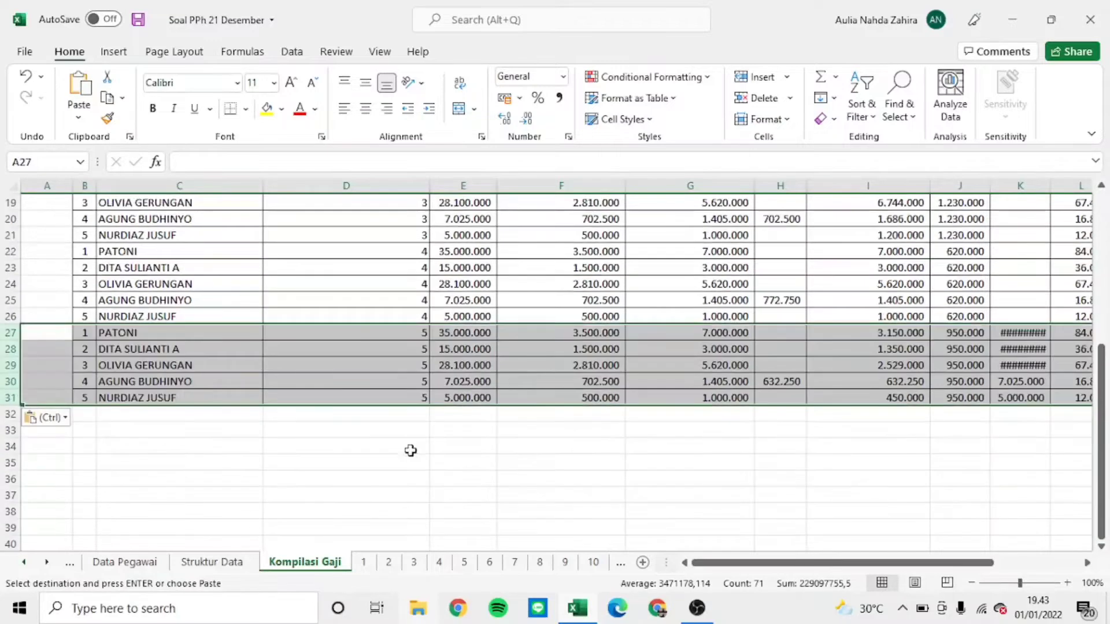
Step: Copy employee rows 7 to 11 of sheet 6 (Juni 2021) into Kompilasi Gaji starting at A32
{"action": "left_click", "coordinate": [490, 563]}
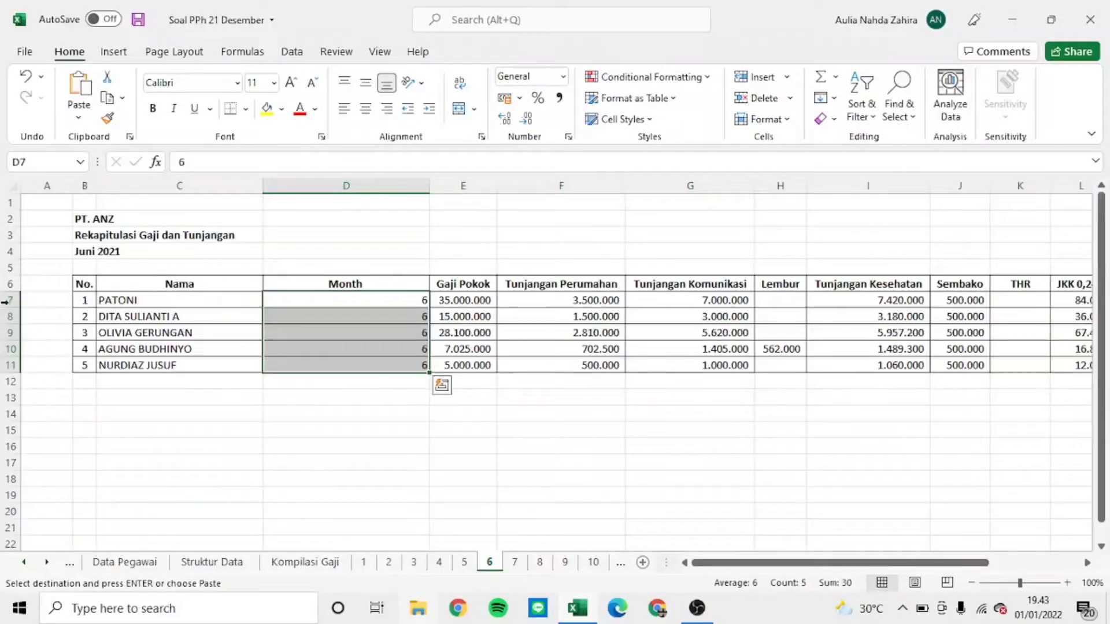
{"action": "left_click_drag", "start_coordinate": [10, 300], "coordinate": [5, 366]}
{"action": "key", "text": "ctrl+c"}
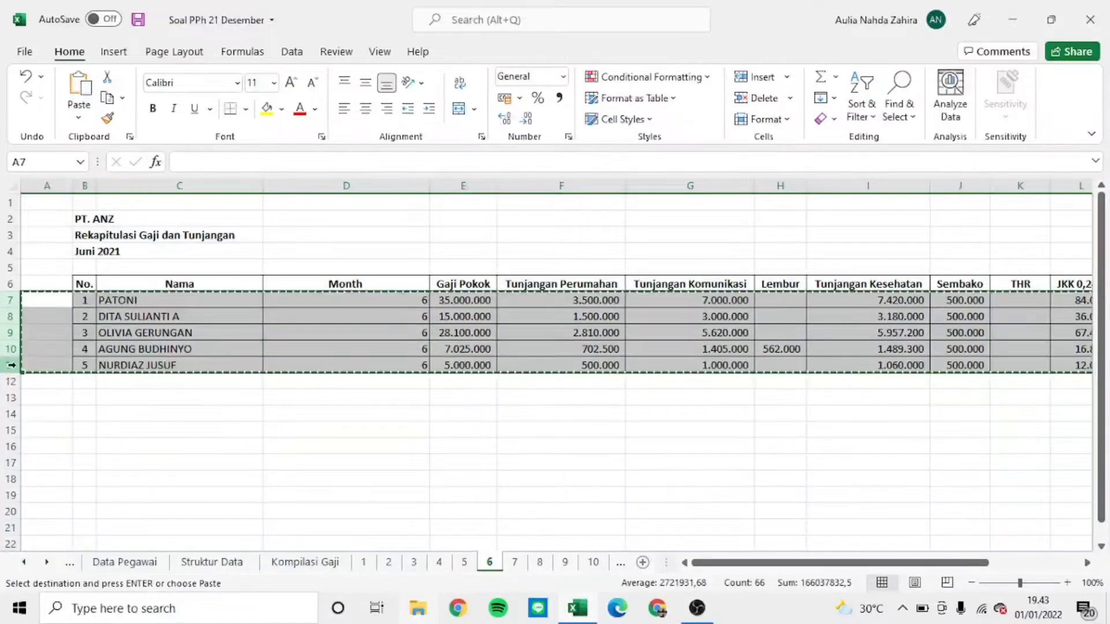
{"action": "left_click", "coordinate": [295, 563]}
{"action": "left_click", "coordinate": [62, 413]}
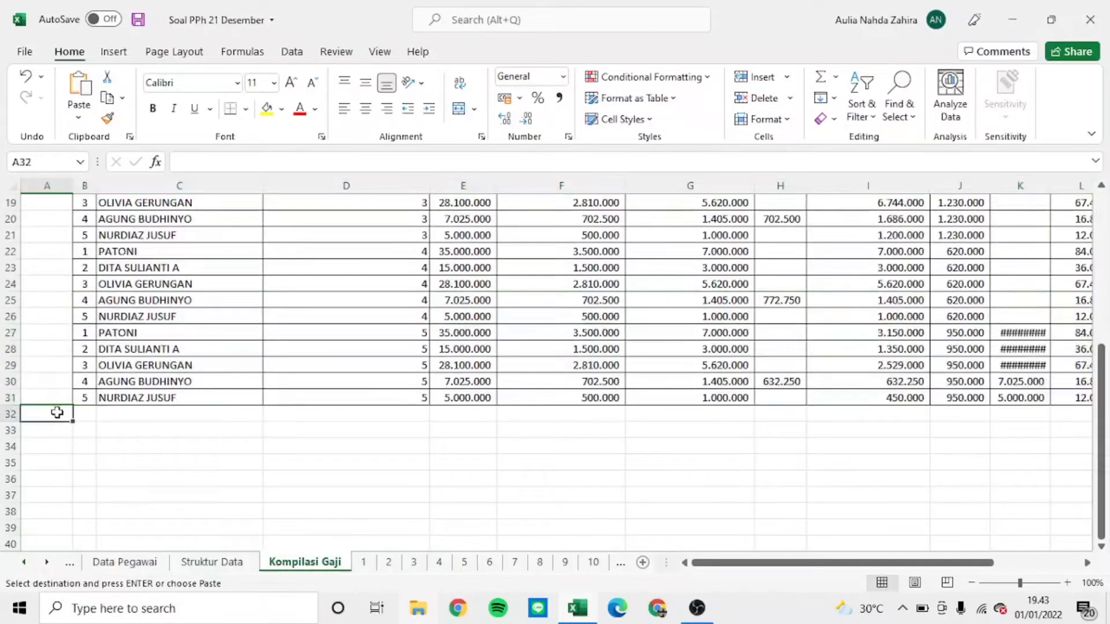
{"action": "key", "text": "ctrl+v"}
{"action": "scroll", "coordinate": [289, 462], "scroll_direction": "down", "scroll_amount": 2}
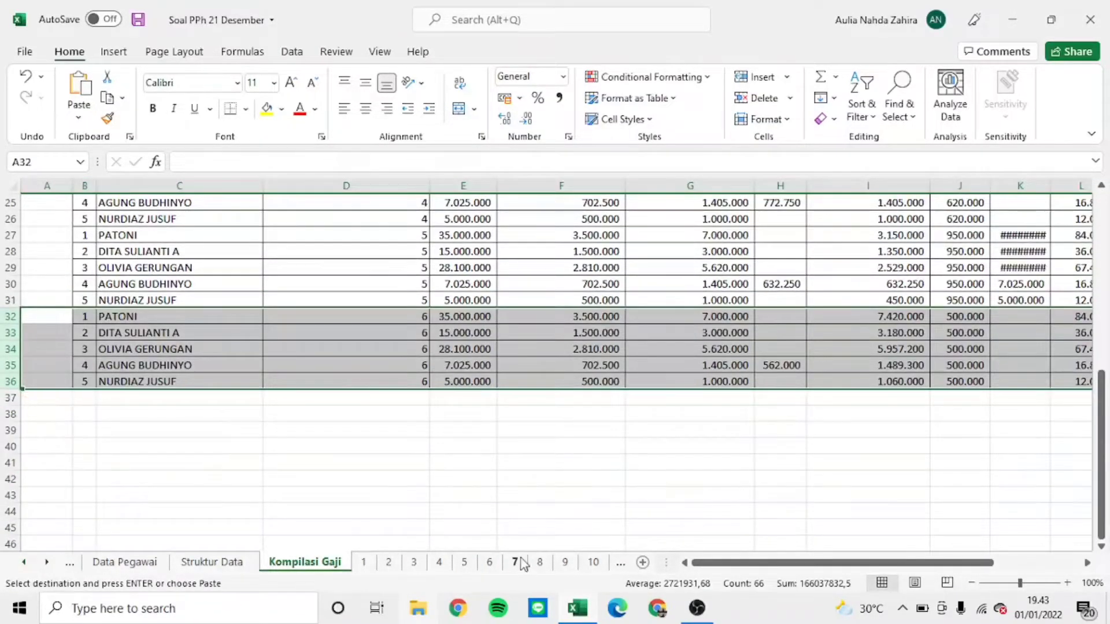
Step: Copy employee rows 7 to 11 of sheet 7 (Juli 2021) into Kompilasi Gaji starting at A37
{"action": "left_click", "coordinate": [514, 562]}
{"action": "left_click_drag", "start_coordinate": [3, 299], "coordinate": [4, 365]}
{"action": "key", "text": "ctrl+c"}
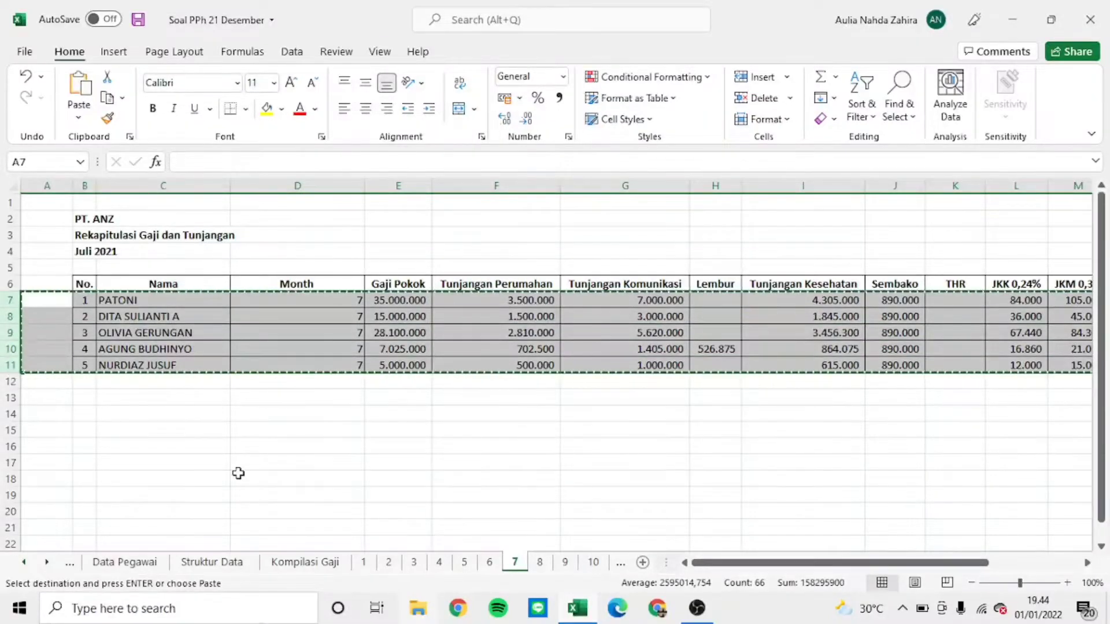
{"action": "left_click", "coordinate": [295, 562]}
{"action": "left_click", "coordinate": [63, 395]}
{"action": "key", "text": "ctrl+v"}
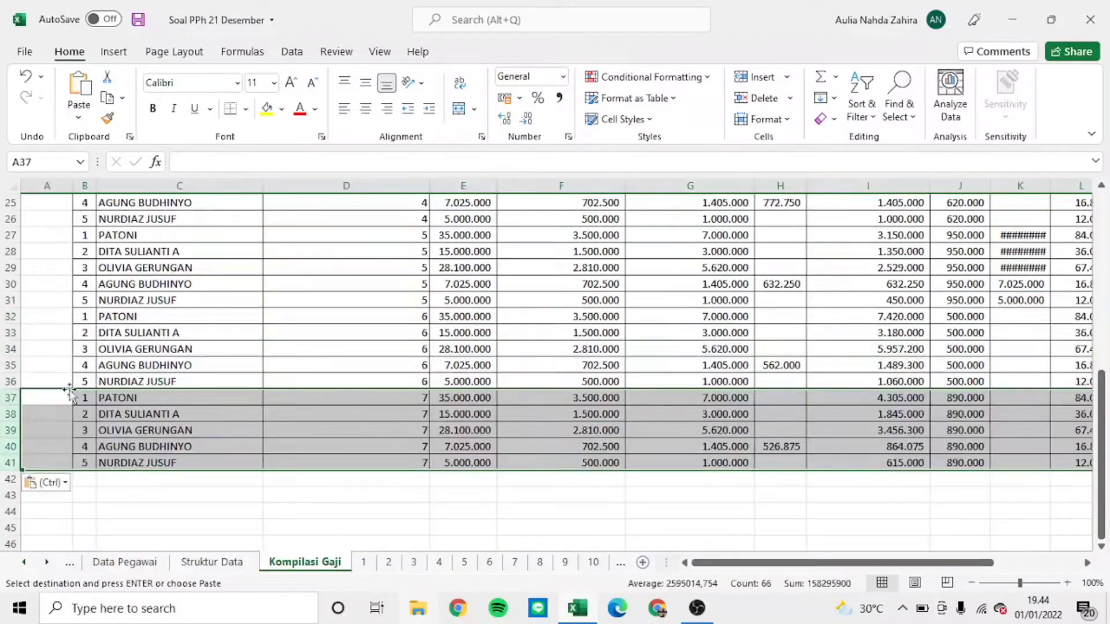
{"action": "scroll", "coordinate": [233, 372], "scroll_direction": "down", "scroll_amount": 2}
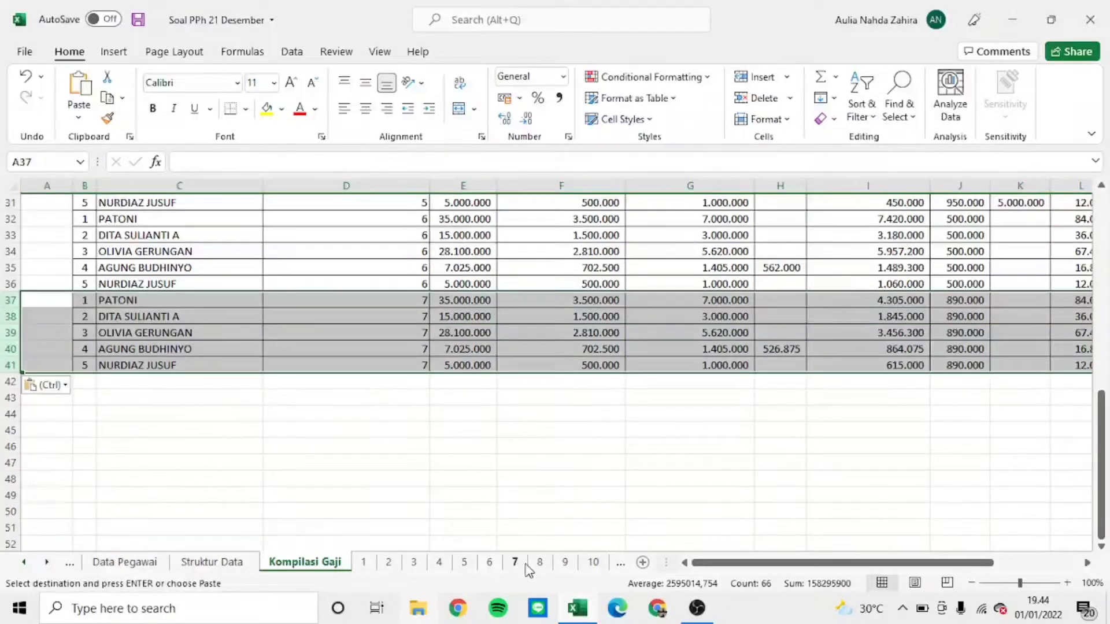
Step: Copy employee rows 7 to 11 of sheet 8 (Agustus 2021) into Kompilasi Gaji starting at A42
{"action": "left_click", "coordinate": [539, 562]}
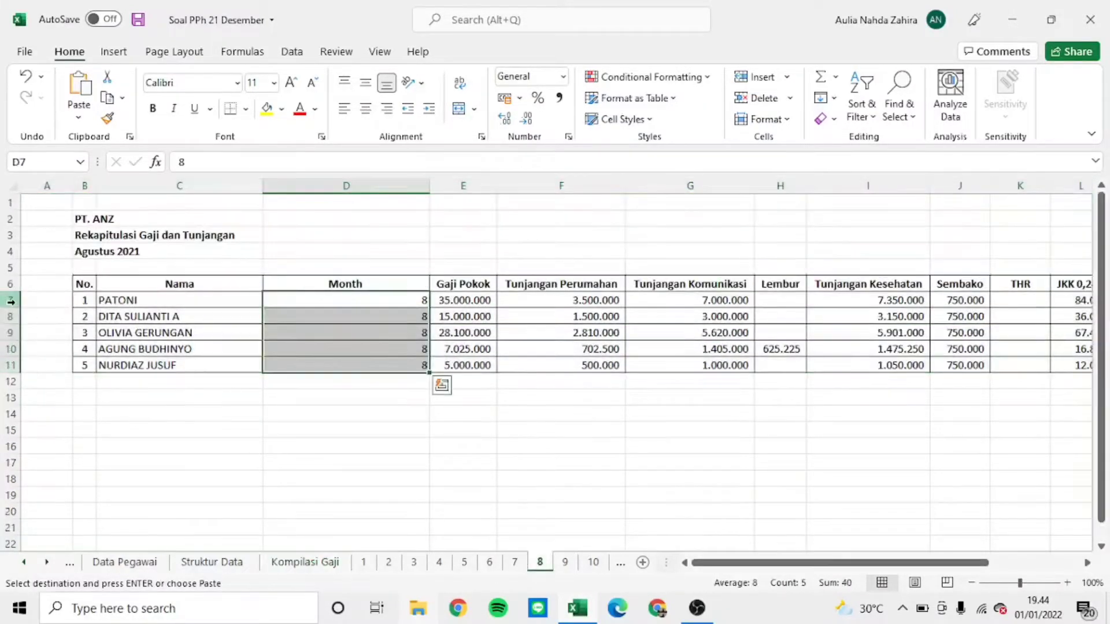
{"action": "left_click_drag", "start_coordinate": [10, 300], "coordinate": [7, 364]}
{"action": "key", "text": "ctrl+c"}
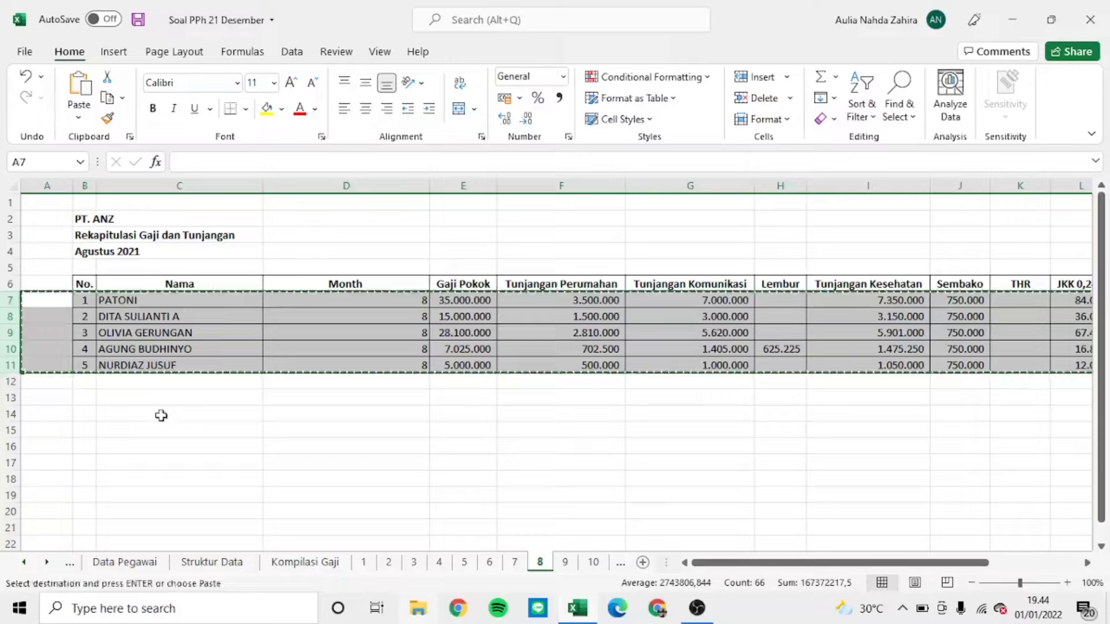
{"action": "left_click", "coordinate": [304, 562]}
{"action": "left_click", "coordinate": [49, 378]}
{"action": "key", "text": "ctrl+v"}
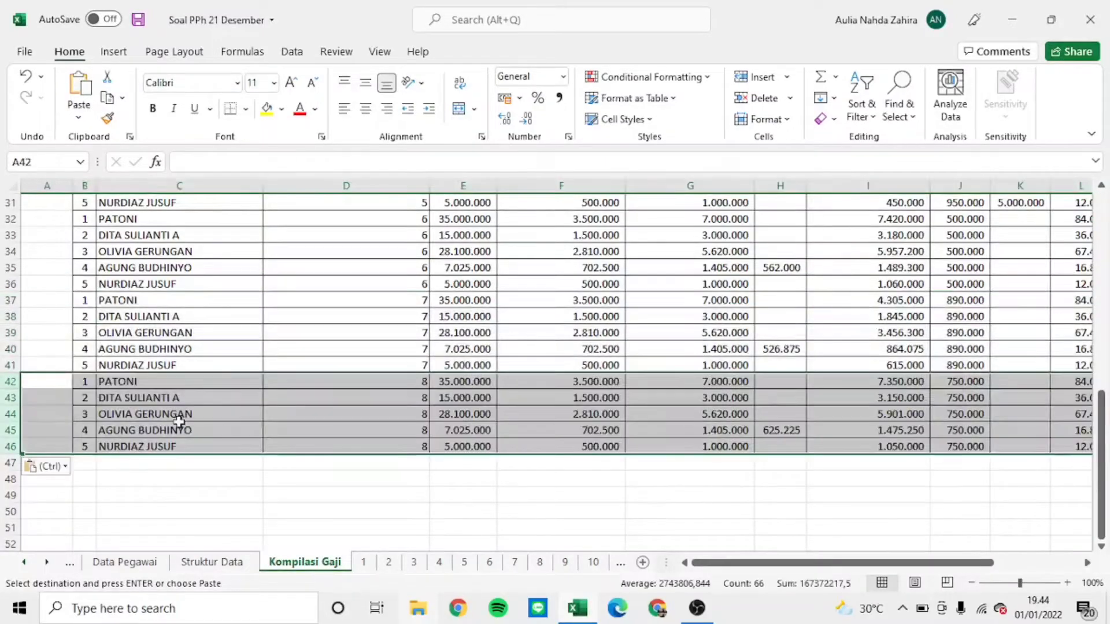
Step: Copy employee rows 7 to 11 of sheet 9 (September 2021) into Kompilasi Gaji starting at A47
{"action": "left_click", "coordinate": [564, 564]}
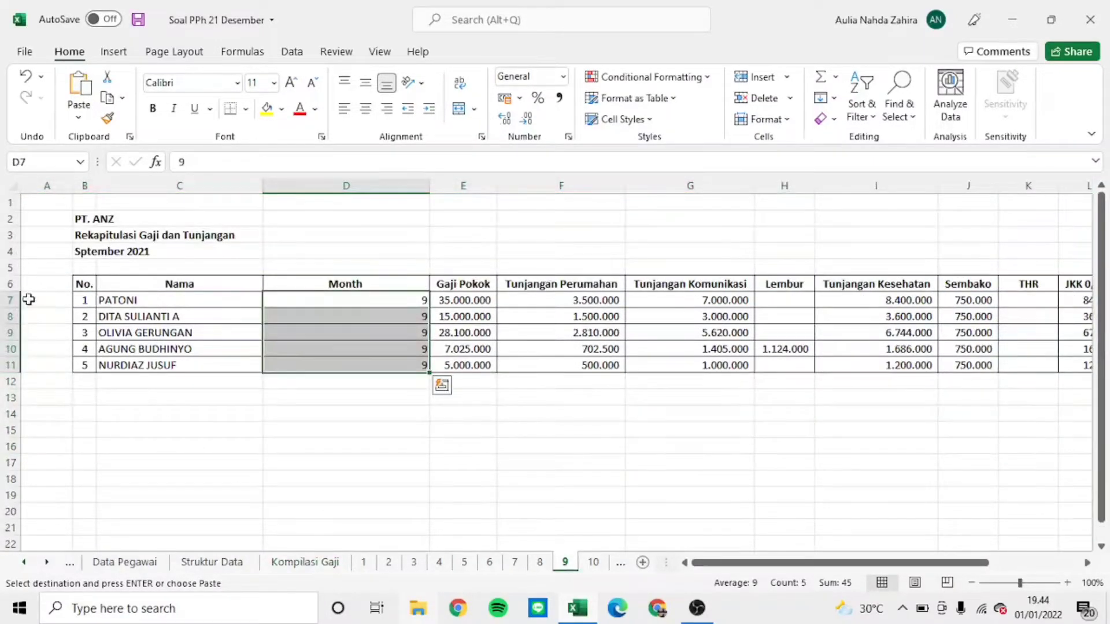
{"action": "left_click_drag", "start_coordinate": [3, 297], "coordinate": [6, 365]}
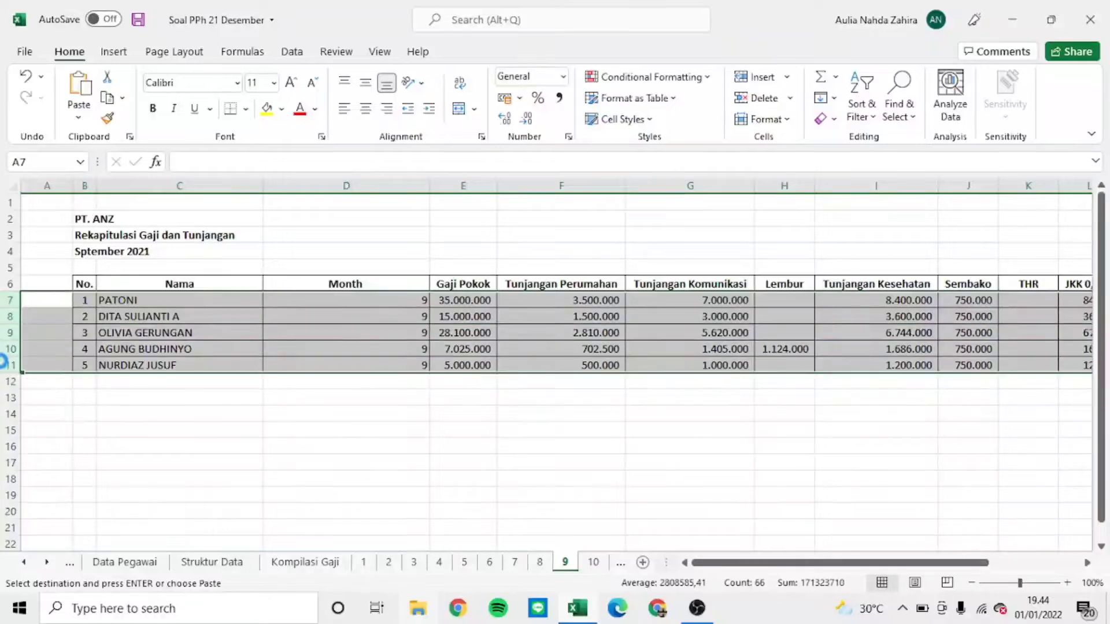
{"action": "key", "text": "ctrl+c"}
{"action": "left_click", "coordinate": [327, 564]}
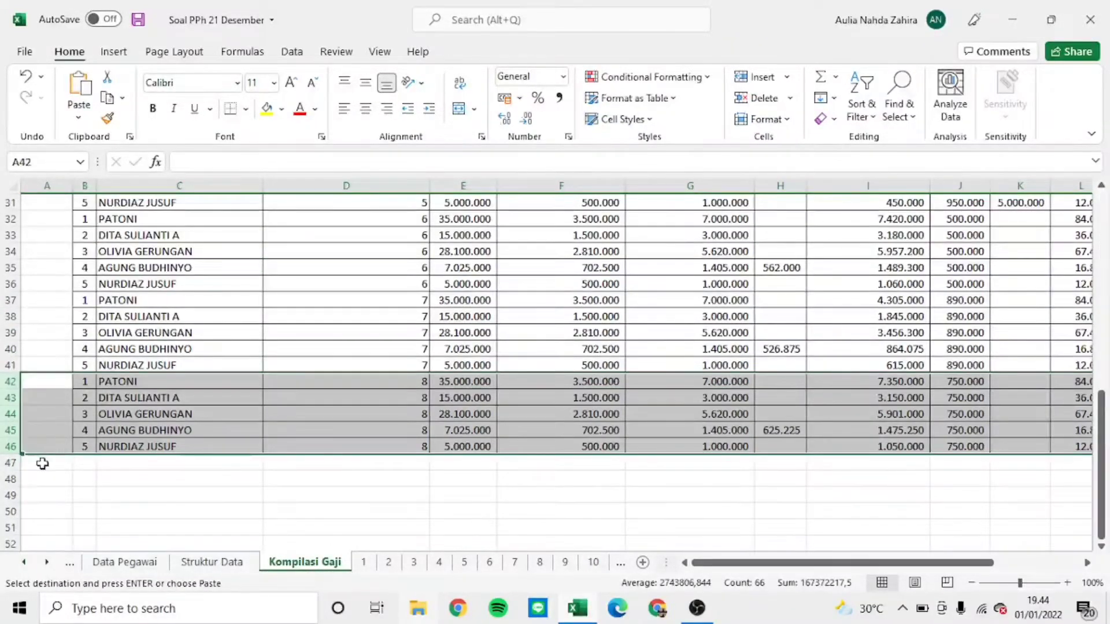
{"action": "left_click", "coordinate": [42, 463]}
{"action": "key", "text": "ctrl+v"}
{"action": "scroll", "coordinate": [549, 534], "scroll_direction": "down", "scroll_amount": 1}
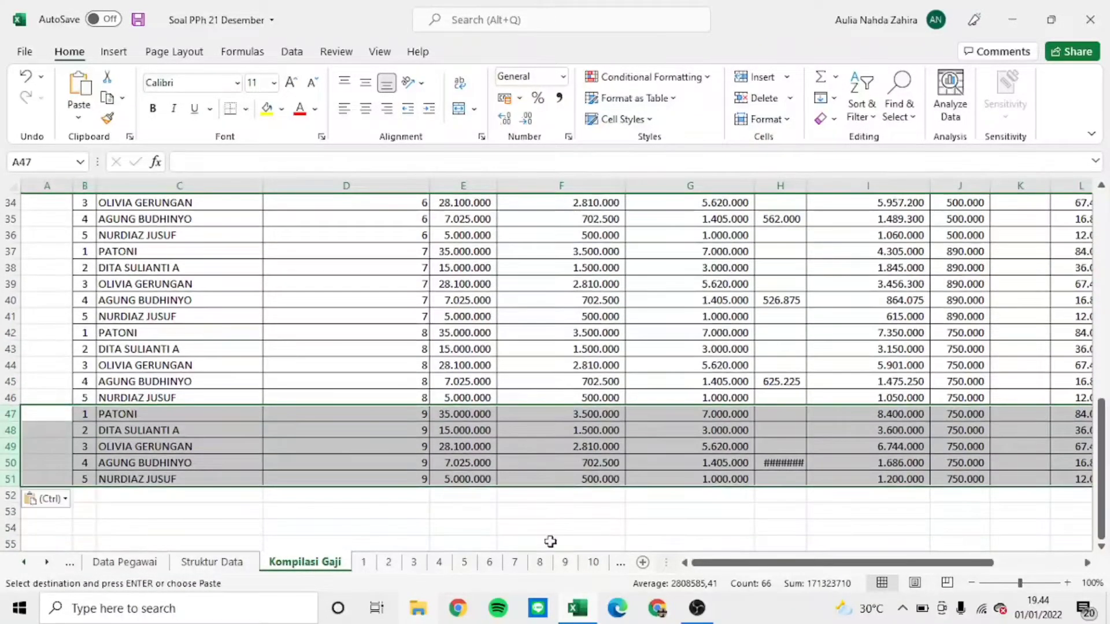
Step: Copy employee rows 7 to 11 of sheet 10 into Kompilasi Gaji starting at A52
{"action": "left_click", "coordinate": [593, 562]}
{"action": "left_click_drag", "start_coordinate": [8, 299], "coordinate": [8, 366]}
{"action": "key", "text": "ctrl+c"}
{"action": "left_click", "coordinate": [289, 563]}
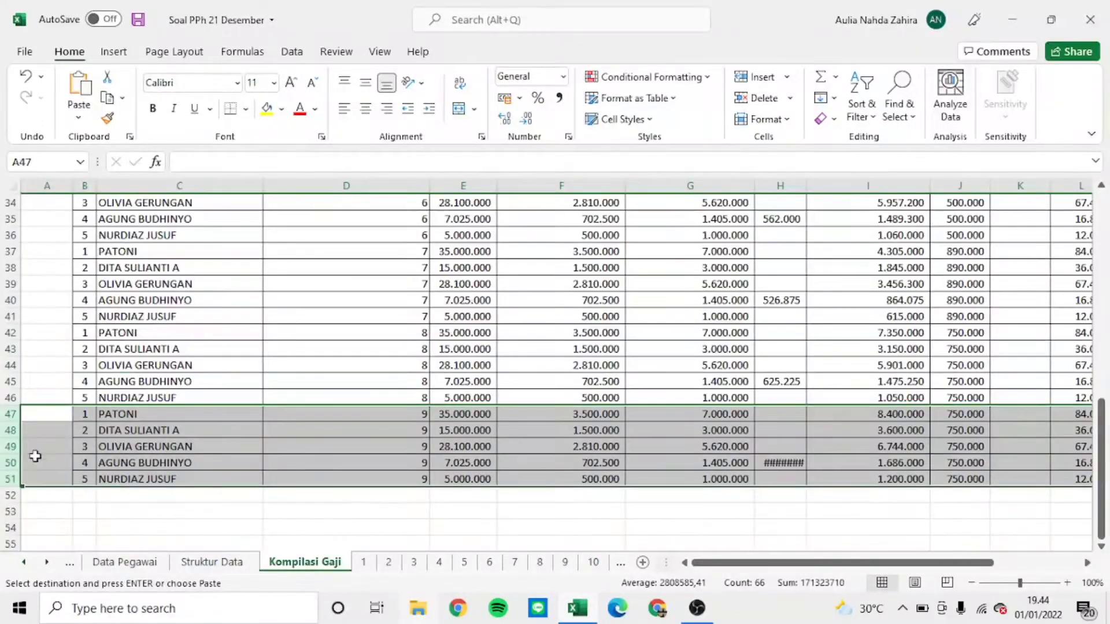
{"action": "left_click", "coordinate": [34, 493]}
{"action": "key", "text": "ctrl+v"}
{"action": "scroll", "coordinate": [530, 505], "scroll_direction": "down", "scroll_amount": 3}
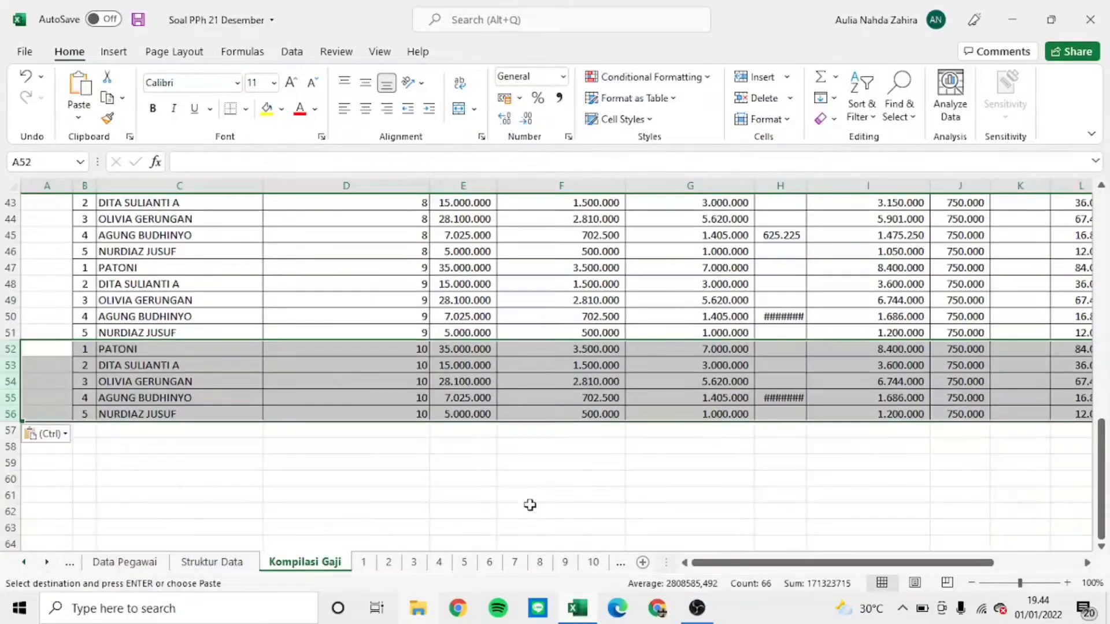
Step: Copy employee rows 7 to 11 of sheet 11 (November 2021) into Kompilasi Gaji starting at A57
{"action": "left_click", "coordinate": [621, 563]}
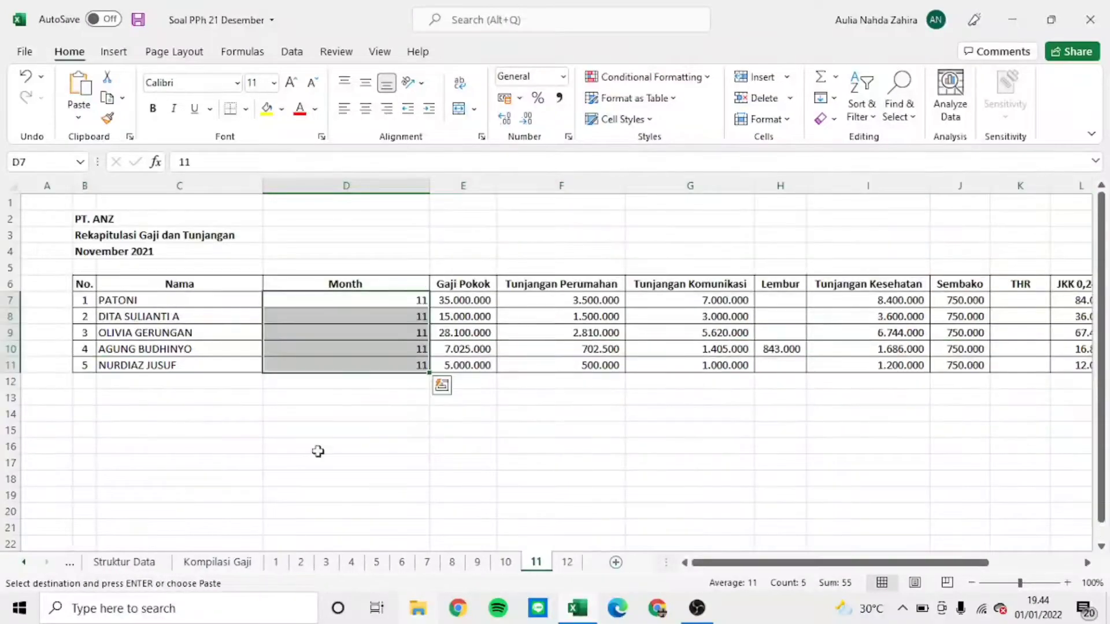
{"action": "left_click_drag", "start_coordinate": [9, 300], "coordinate": [8, 366]}
{"action": "key", "text": "ctrl+c"}
{"action": "left_click", "coordinate": [237, 564]}
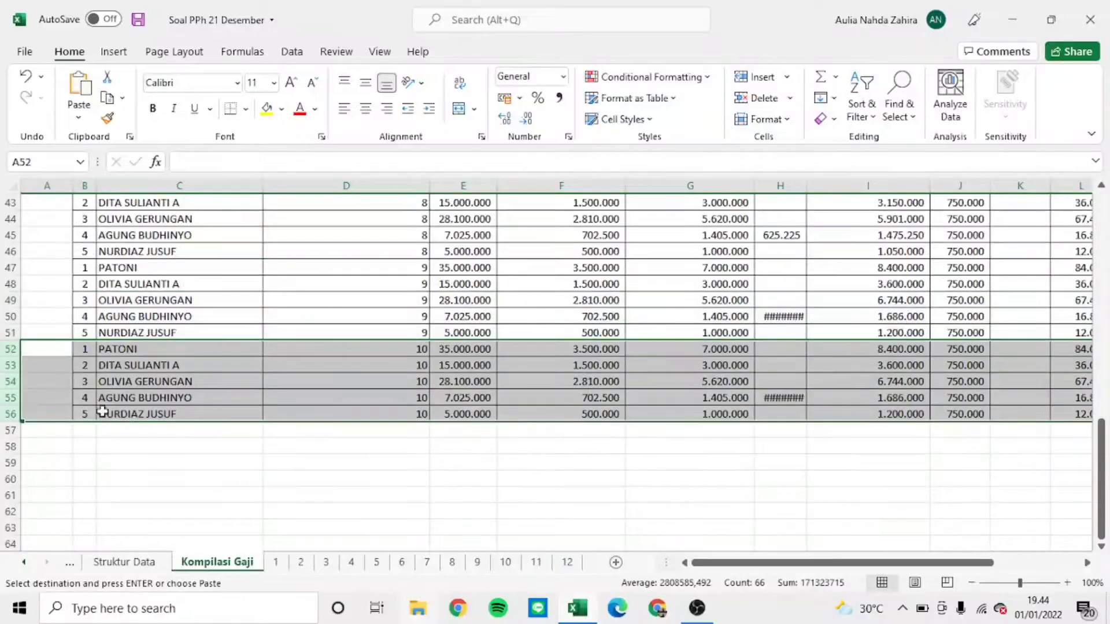
{"action": "left_click", "coordinate": [68, 431]}
{"action": "key", "text": "ctrl+v"}
{"action": "scroll", "coordinate": [312, 387], "scroll_direction": "down", "scroll_amount": 3}
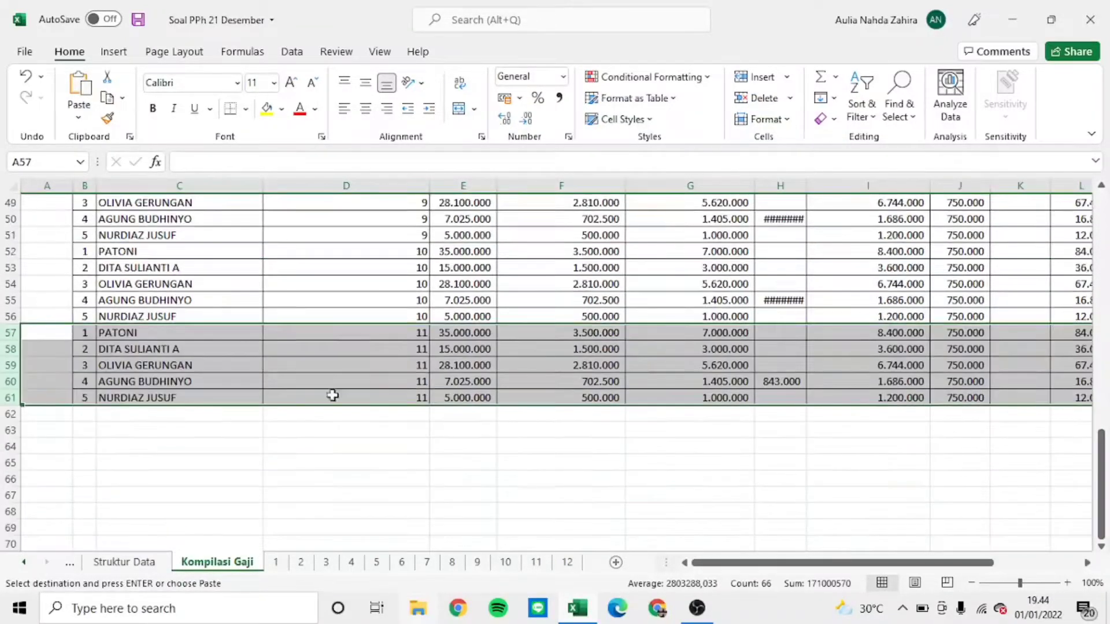
Step: Copy employee rows 7 to 11 of sheet 12 (Desember 2021) into Kompilasi Gaji starting at A62
{"action": "left_click", "coordinate": [564, 563]}
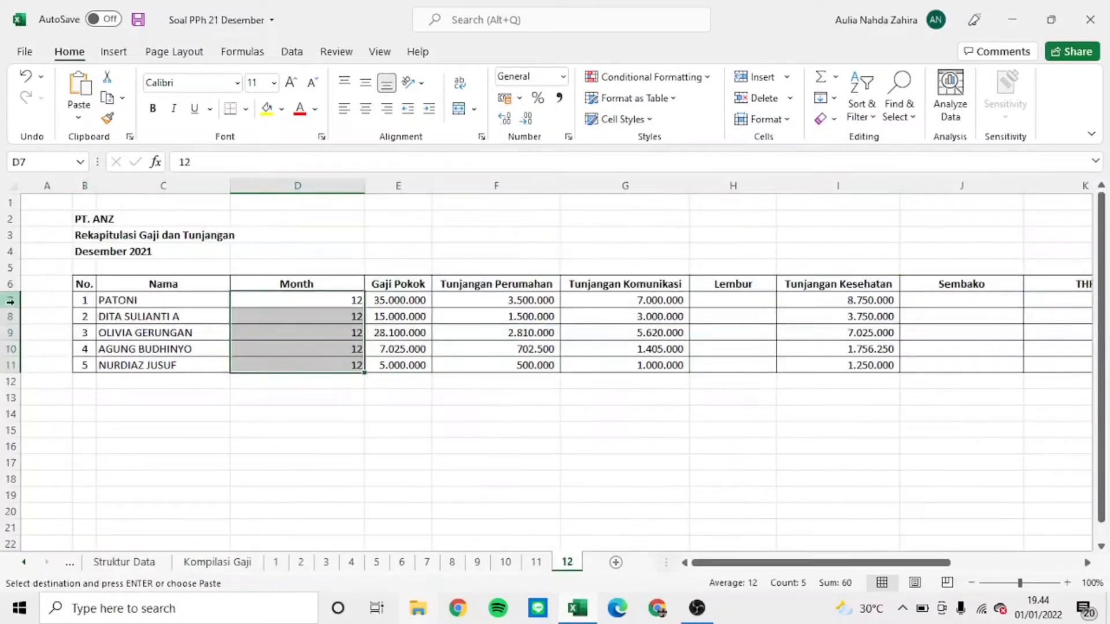
{"action": "left_click_drag", "start_coordinate": [10, 300], "coordinate": [3, 368]}
{"action": "key", "text": "ctrl+c"}
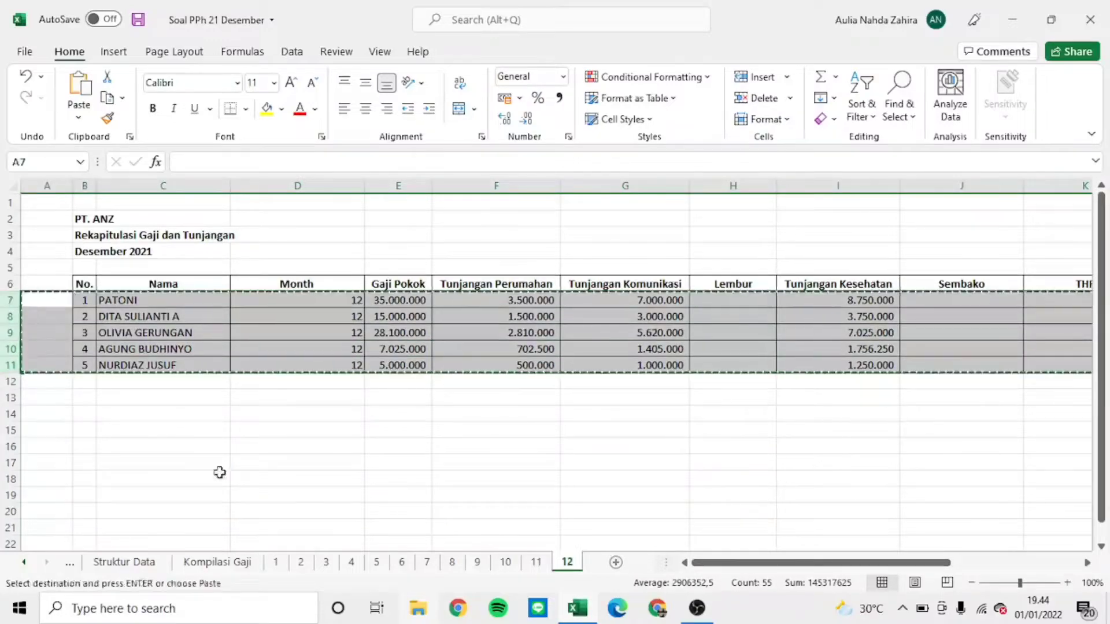
{"action": "left_click", "coordinate": [237, 564]}
{"action": "left_click", "coordinate": [64, 367]}
{"action": "key", "text": "ctrl+v"}
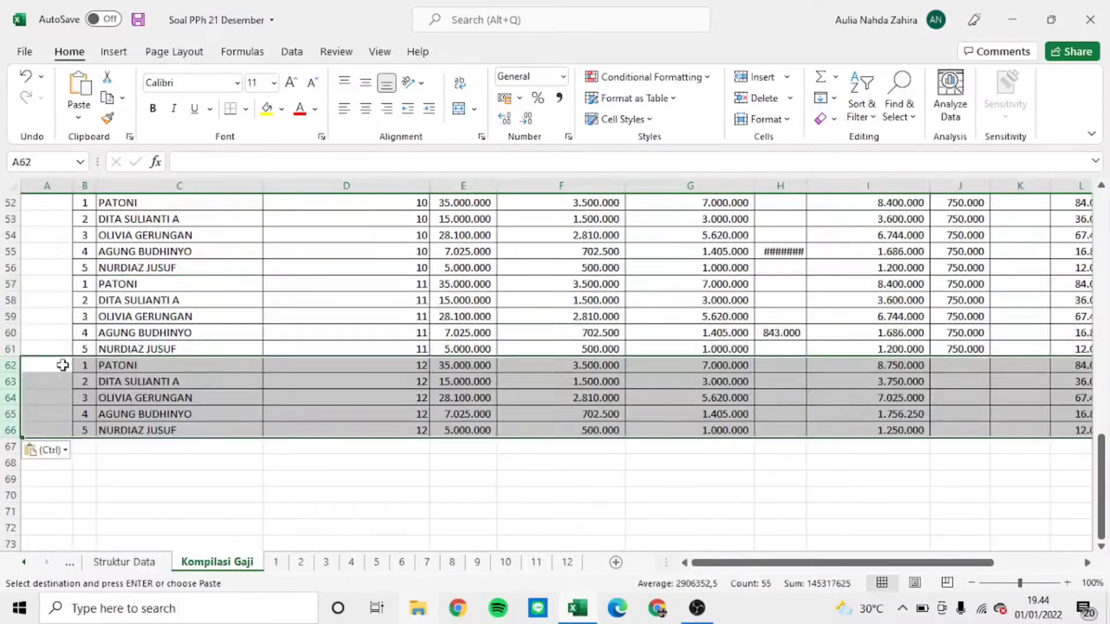
Step: Review the compiled employee rows in Kompilasi Gaji across all the months
{"action": "scroll", "coordinate": [411, 289], "scroll_direction": "up", "scroll_amount": 17}
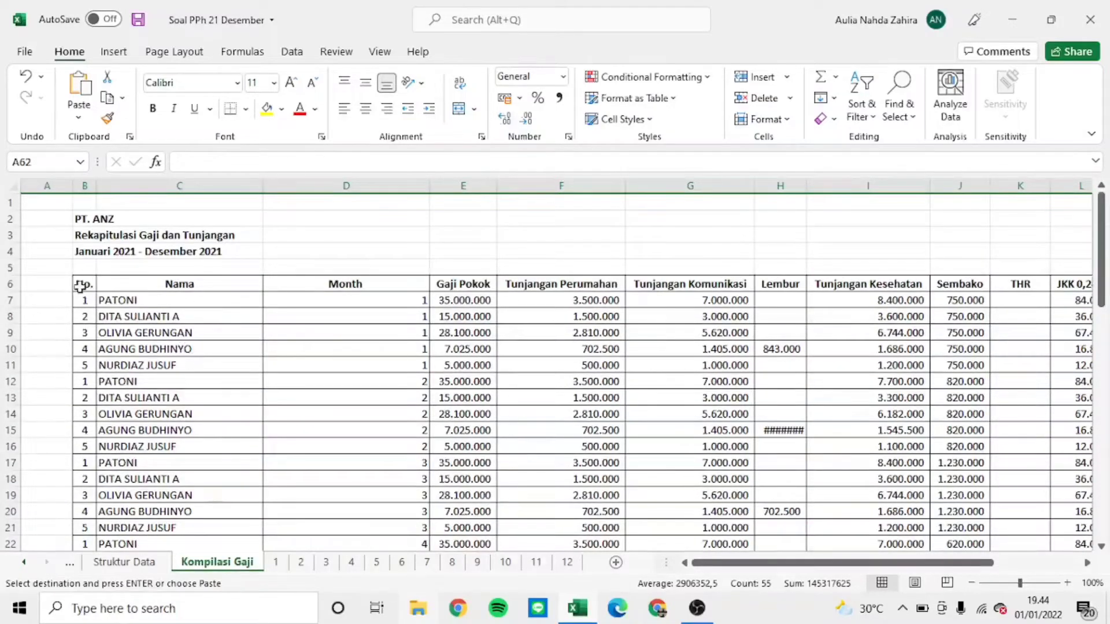
{"action": "scroll", "coordinate": [355, 331], "scroll_direction": "down", "scroll_amount": 13}
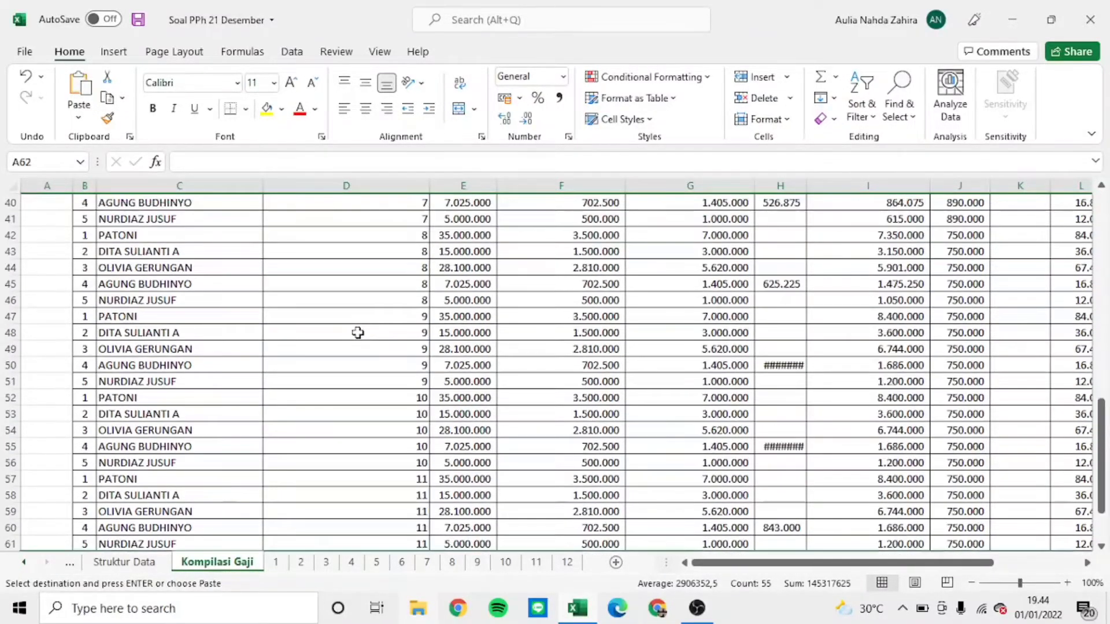
{"action": "scroll", "coordinate": [354, 330], "scroll_direction": "up", "scroll_amount": 11}
{"action": "scroll", "coordinate": [382, 291], "scroll_direction": "up", "scroll_amount": 2}
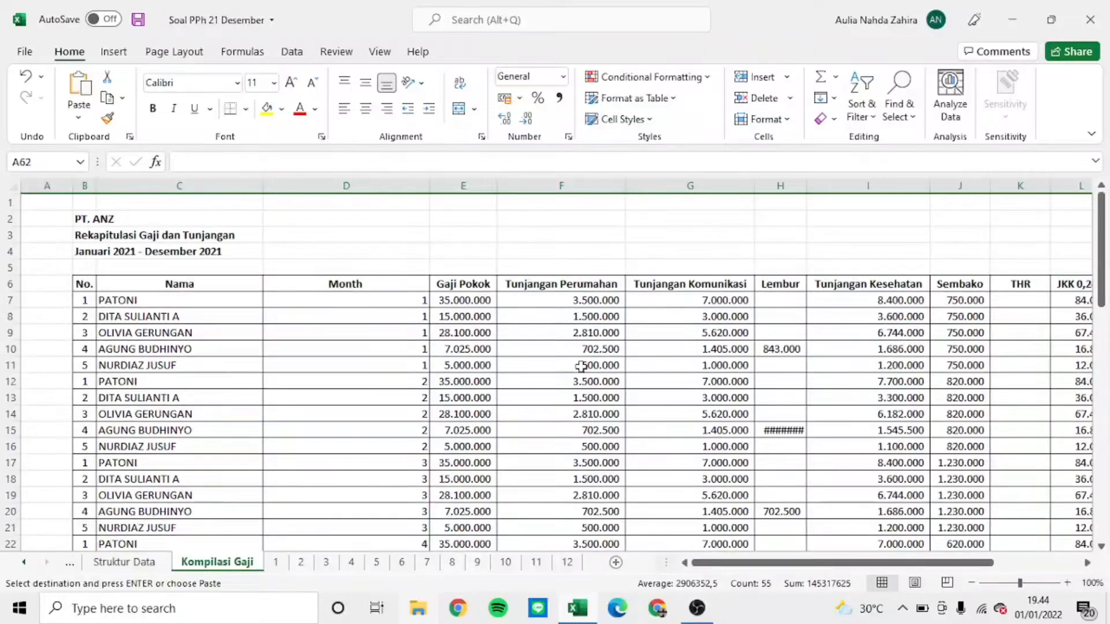
{"action": "left_click_drag", "start_coordinate": [728, 564], "coordinate": [693, 575]}
{"action": "scroll", "coordinate": [359, 345], "scroll_direction": "down", "scroll_amount": 3}
{"action": "scroll", "coordinate": [359, 341], "scroll_direction": "up", "scroll_amount": 3}
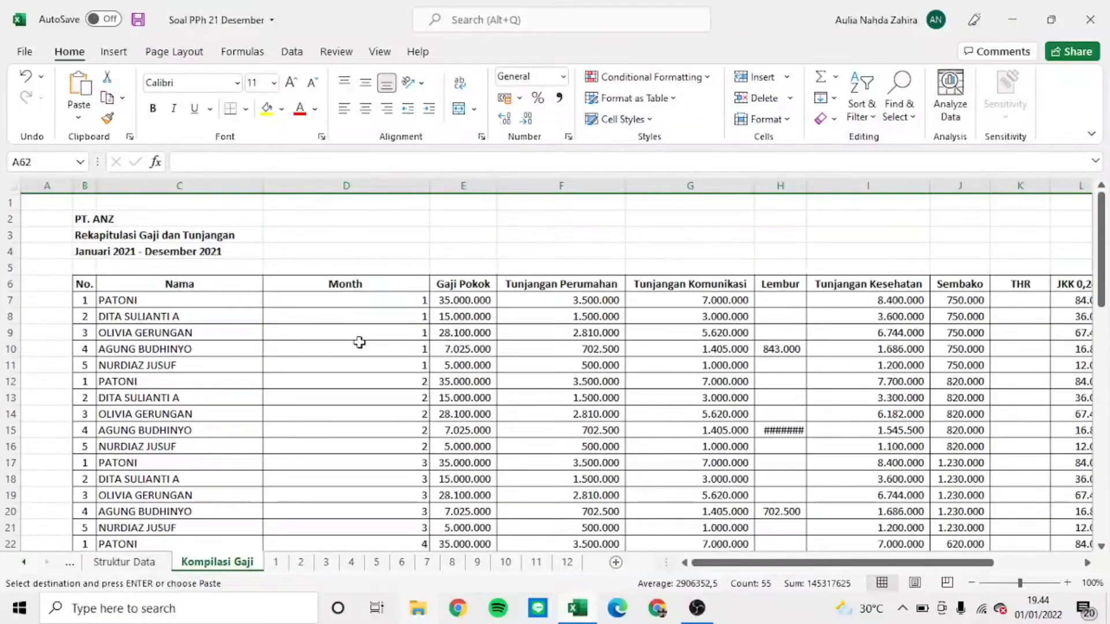
Step: Examine the header row of Kompilasi Gaji column by column, from Nama across to PPh 21 and back
{"action": "left_click", "coordinate": [226, 281]}
{"action": "key", "text": "Right"}
{"action": "key", "text": "Right"}
{"action": "key", "text": "Right"}
{"action": "key", "text": "Right"}
{"action": "key", "text": "Right"}
{"action": "key", "text": "Right"}
{"action": "key", "text": "Right"}
{"action": "key", "text": "Right"}
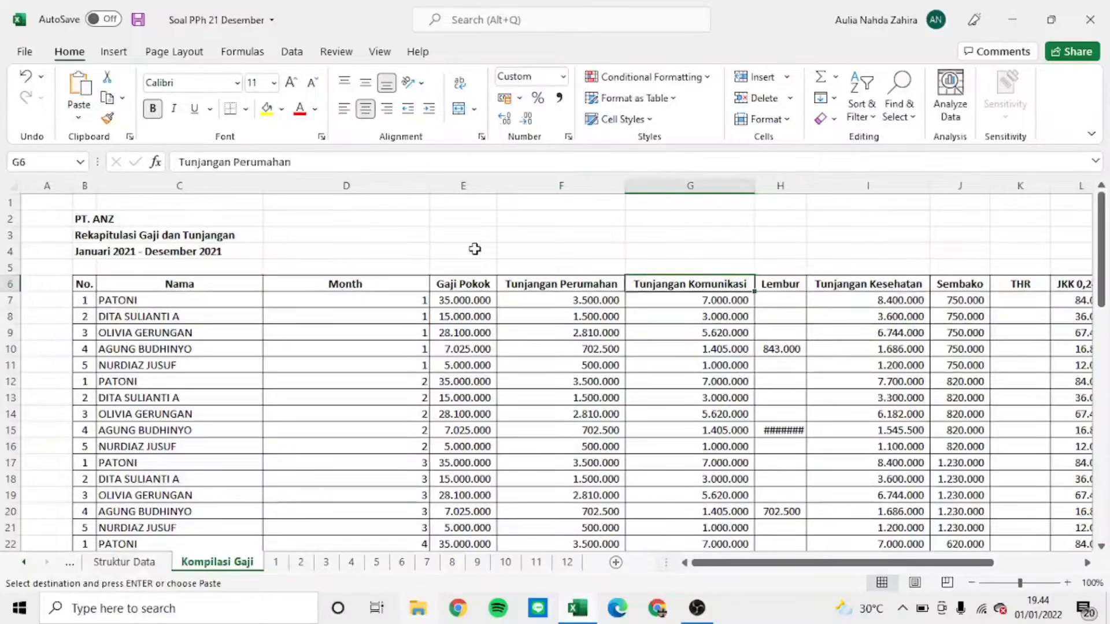
{"action": "key", "text": "Right"}
{"action": "key", "text": "Right"}
{"action": "key", "text": "Right"}
{"action": "key", "text": "Right"}
{"action": "key", "text": "Right"}
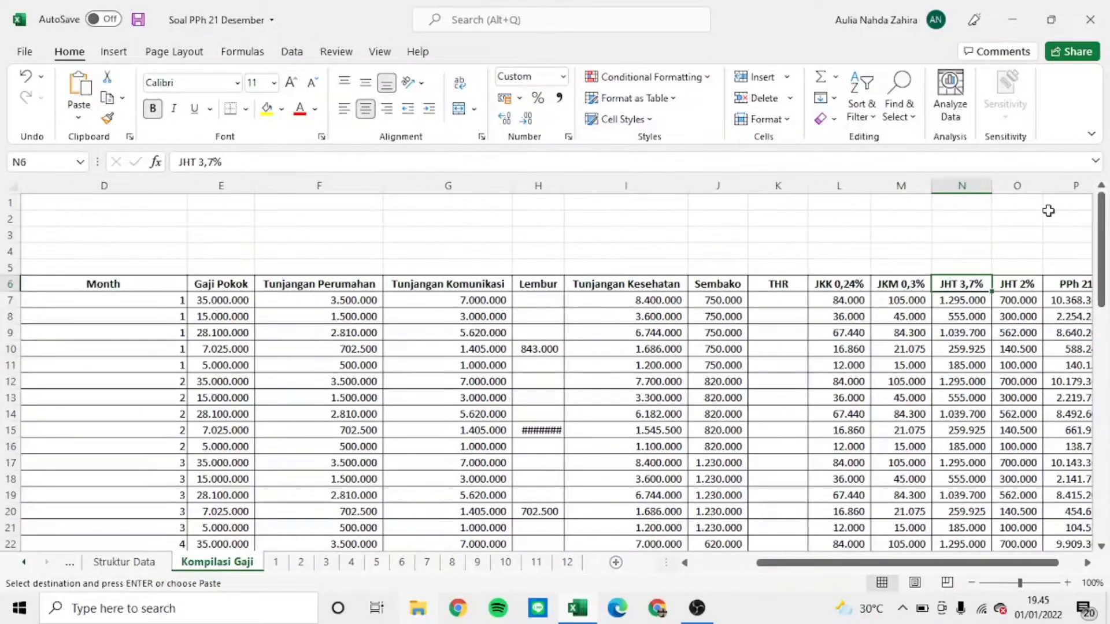
{"action": "scroll", "coordinate": [841, 397], "scroll_direction": "down", "scroll_amount": 7}
{"action": "scroll", "coordinate": [747, 285], "scroll_direction": "up", "scroll_amount": 7}
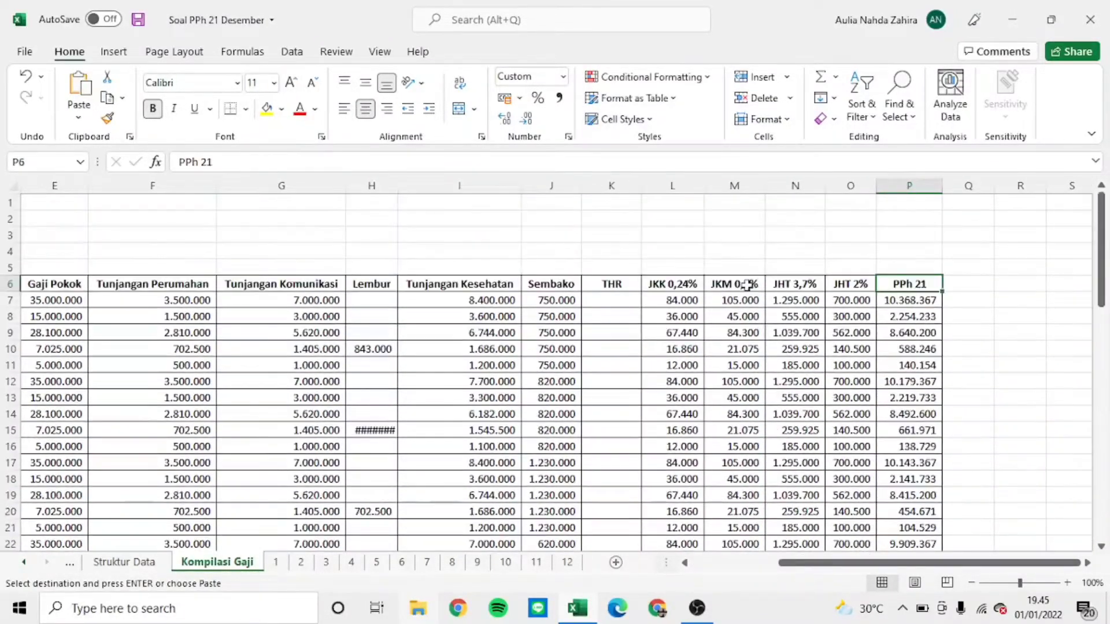
{"action": "key", "text": "Left"}
{"action": "key", "text": "Left"}
{"action": "key", "text": "Left"}
{"action": "key", "text": "Left"}
{"action": "key", "text": "Left"}
{"action": "key", "text": "Left"}
{"action": "key", "text": "Left"}
{"action": "key", "text": "Left"}
{"action": "key", "text": "Left"}
{"action": "key", "text": "Left"}
{"action": "key", "text": "Left"}
{"action": "key", "text": "Left"}
{"action": "key", "text": "Left"}
{"action": "key", "text": "Left"}
{"action": "key", "text": "Left"}
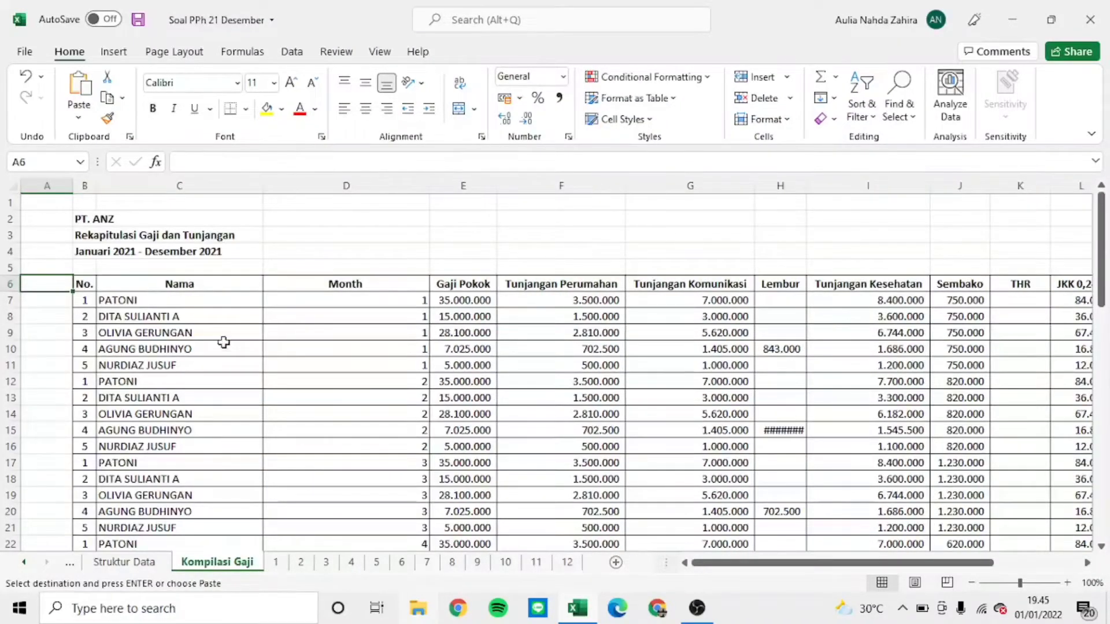
Step: Create a PivotTable on a new worksheet from the compiled salary table B6:P66 in Kompilasi Gaji
{"action": "left_click_drag", "start_coordinate": [82, 279], "coordinate": [890, 491]}
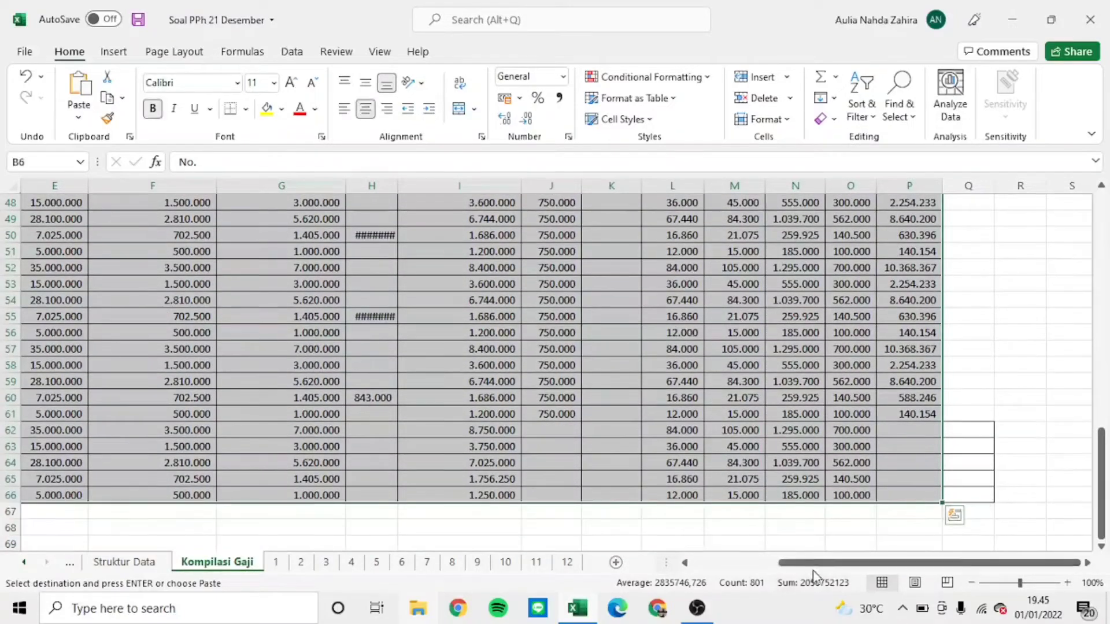
{"action": "left_click_drag", "start_coordinate": [820, 562], "coordinate": [676, 587]}
{"action": "scroll", "coordinate": [260, 404], "scroll_direction": "up", "scroll_amount": 15}
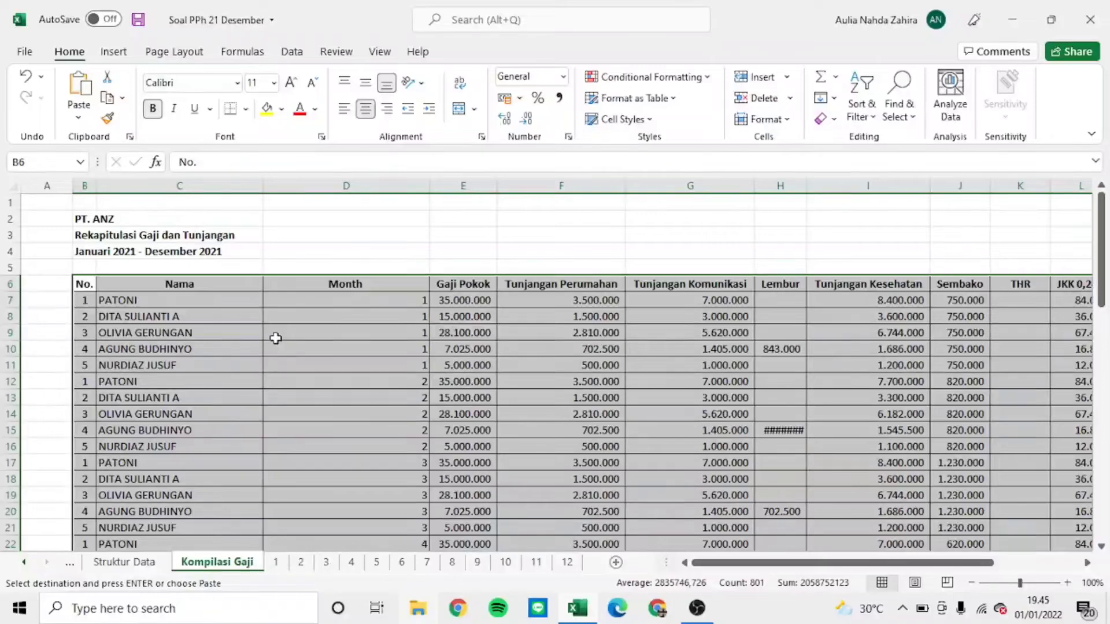
{"action": "left_click", "coordinate": [110, 53]}
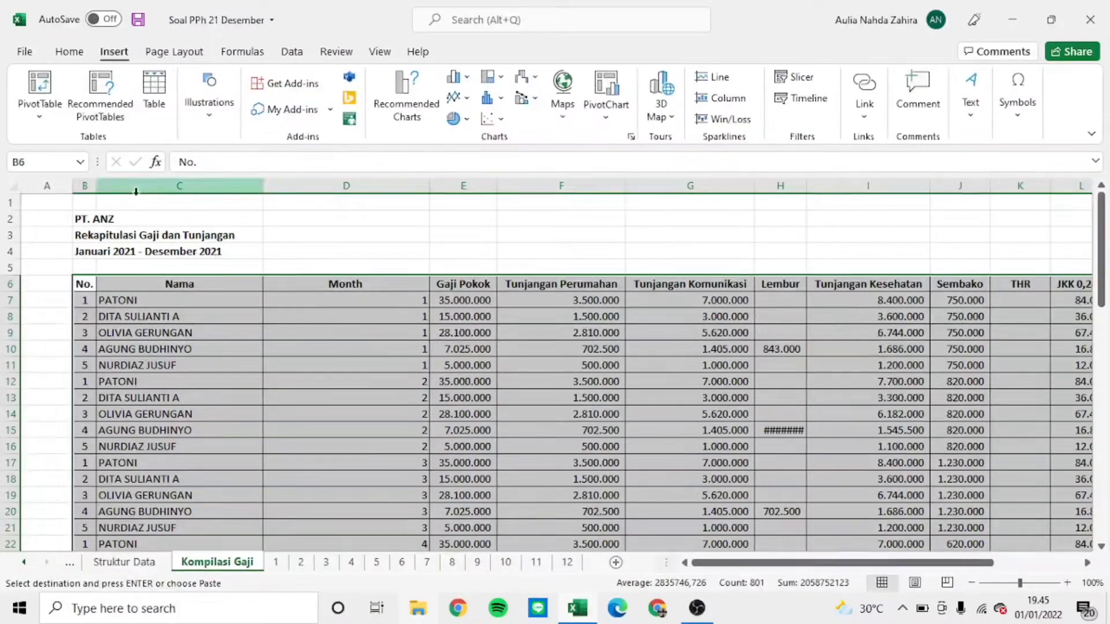
{"action": "left_click", "coordinate": [46, 86]}
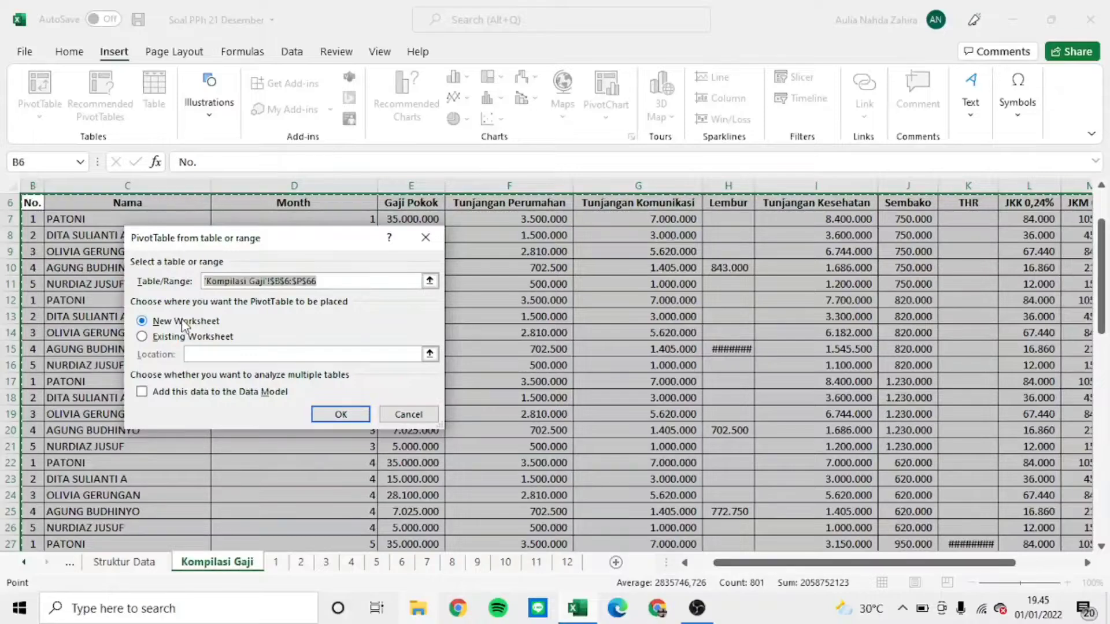
{"action": "left_click", "coordinate": [317, 414]}
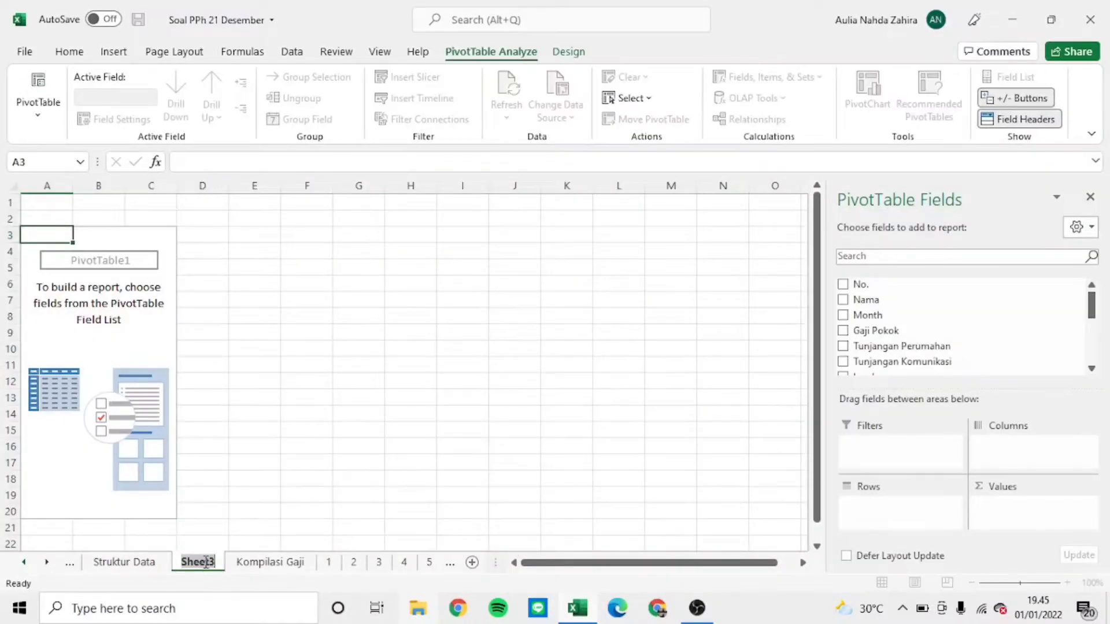
Step: Rename the new pivot worksheet as Pivot Masa Kerja
{"action": "double_click", "coordinate": [206, 565]}
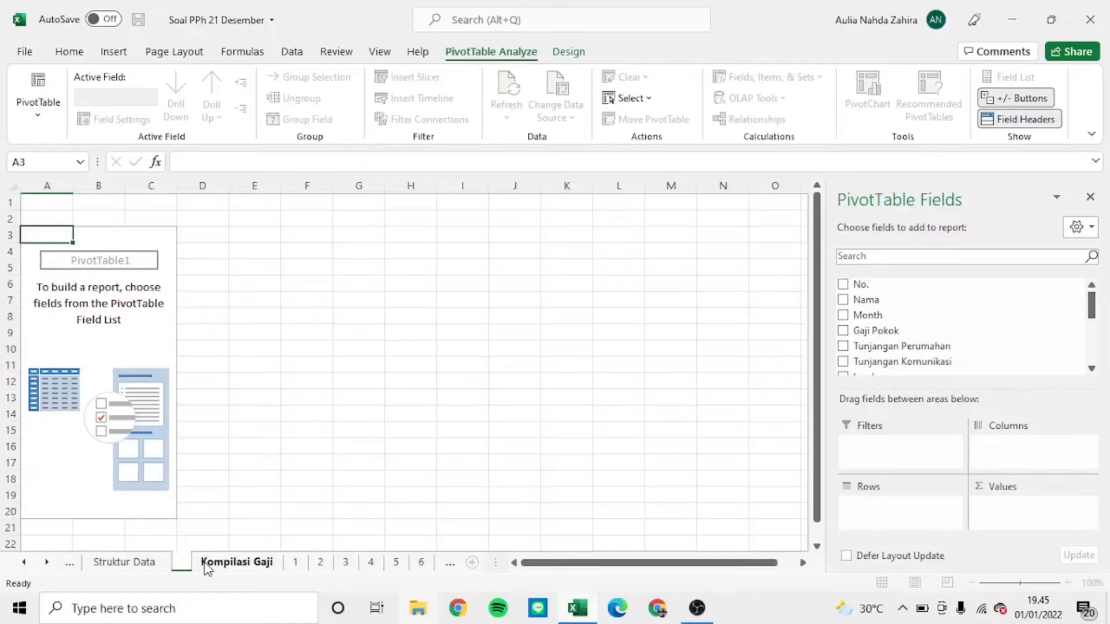
{"action": "type", "text": "Pivot"}
{"action": "type", "text": "Masa Kerja"}
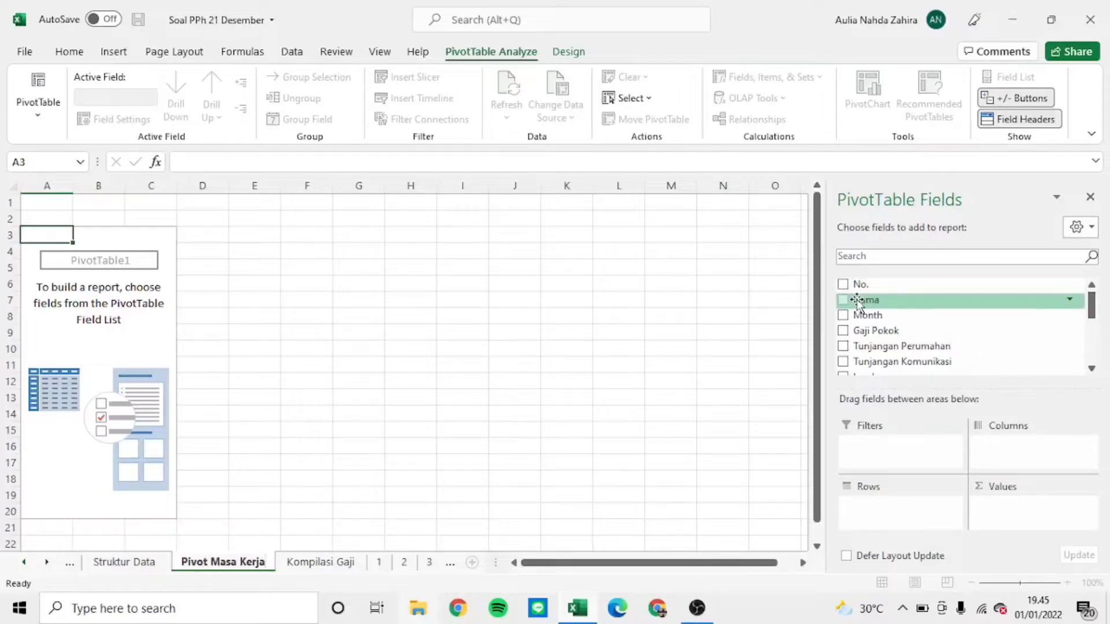
Step: Lay out the PivotTable with Nama as rows, Month as columns, and Month summarized by Count as values
{"action": "left_click_drag", "start_coordinate": [857, 301], "coordinate": [876, 508]}
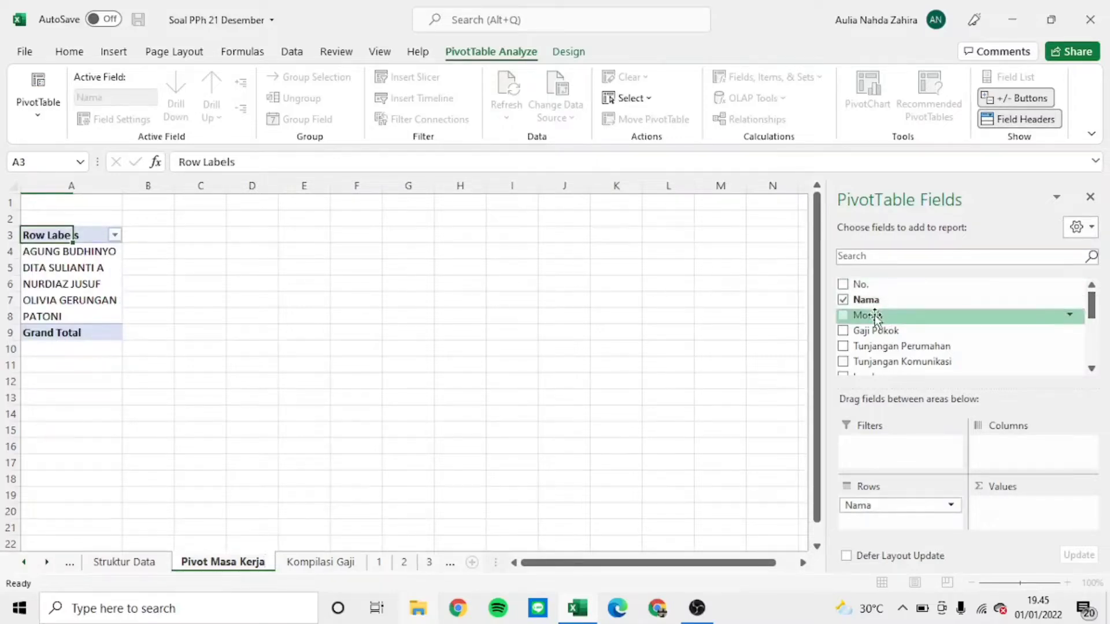
{"action": "left_click_drag", "start_coordinate": [875, 317], "coordinate": [1005, 509]}
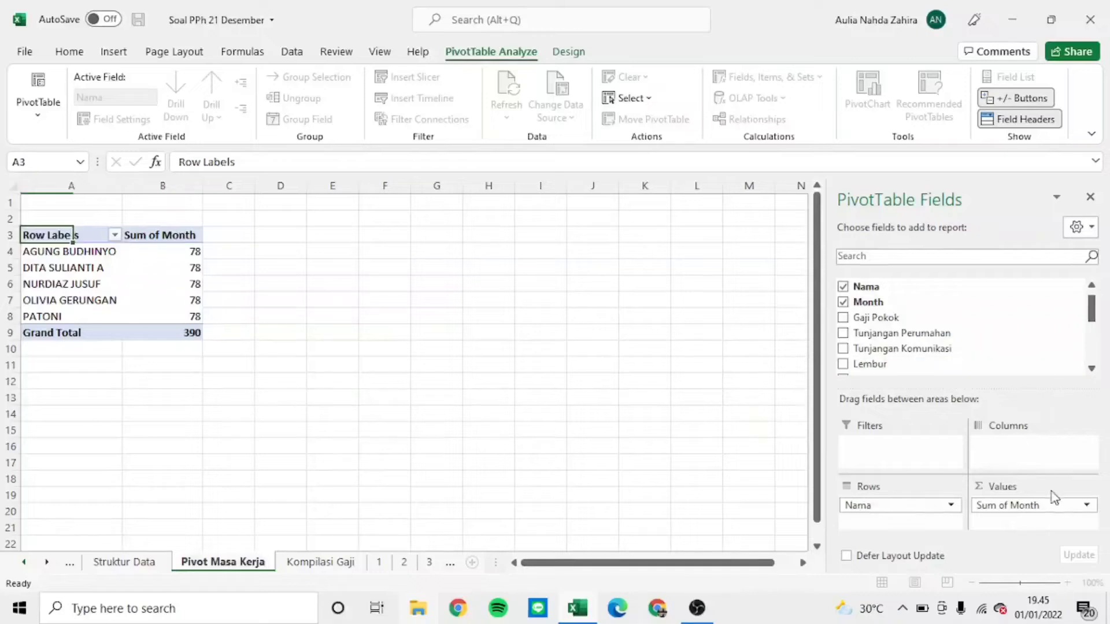
{"action": "left_click", "coordinate": [1087, 506]}
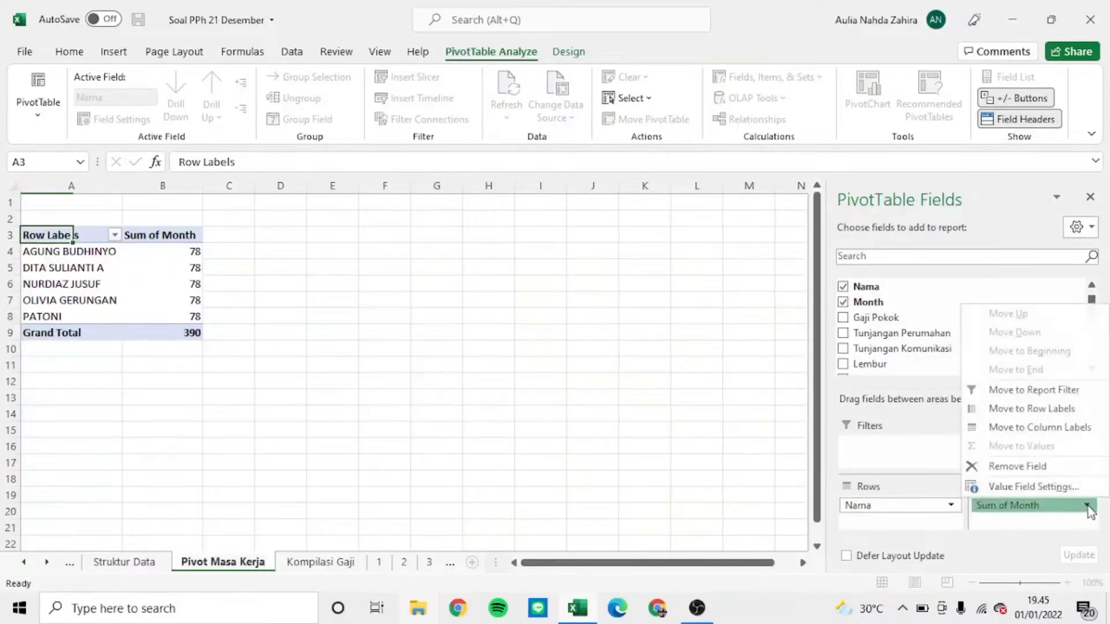
{"action": "left_click", "coordinate": [1033, 486]}
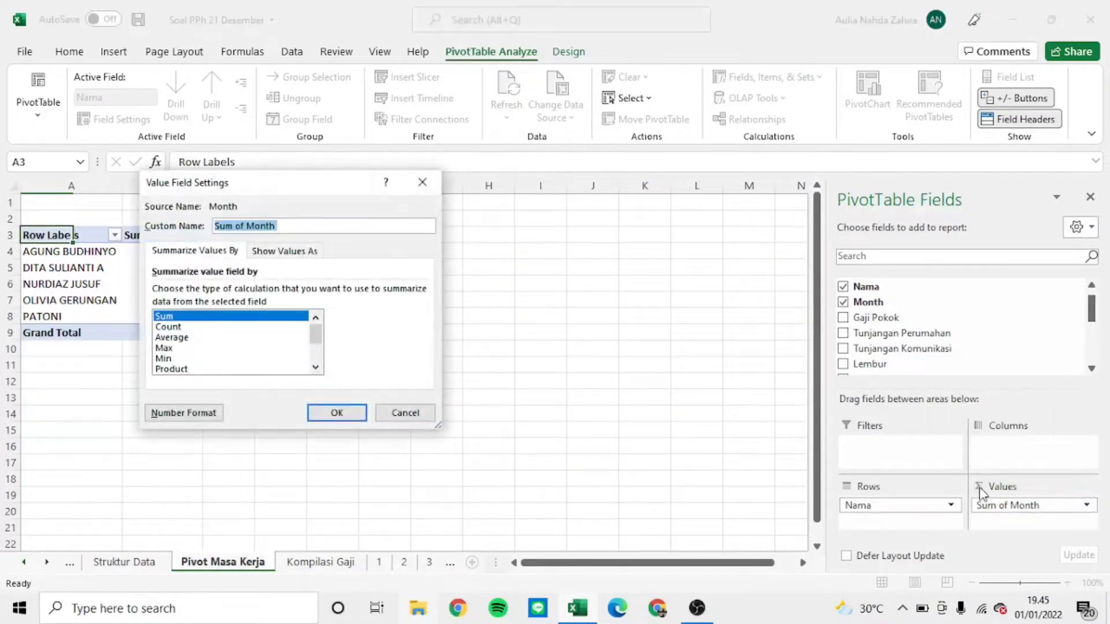
{"action": "left_click", "coordinate": [179, 328]}
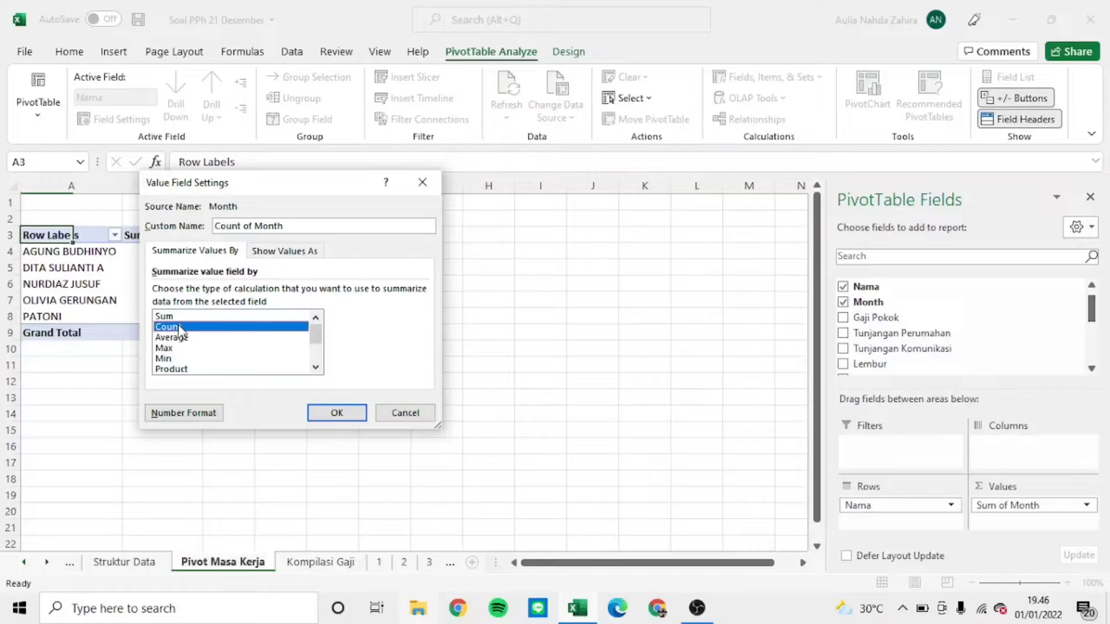
{"action": "left_click", "coordinate": [330, 413]}
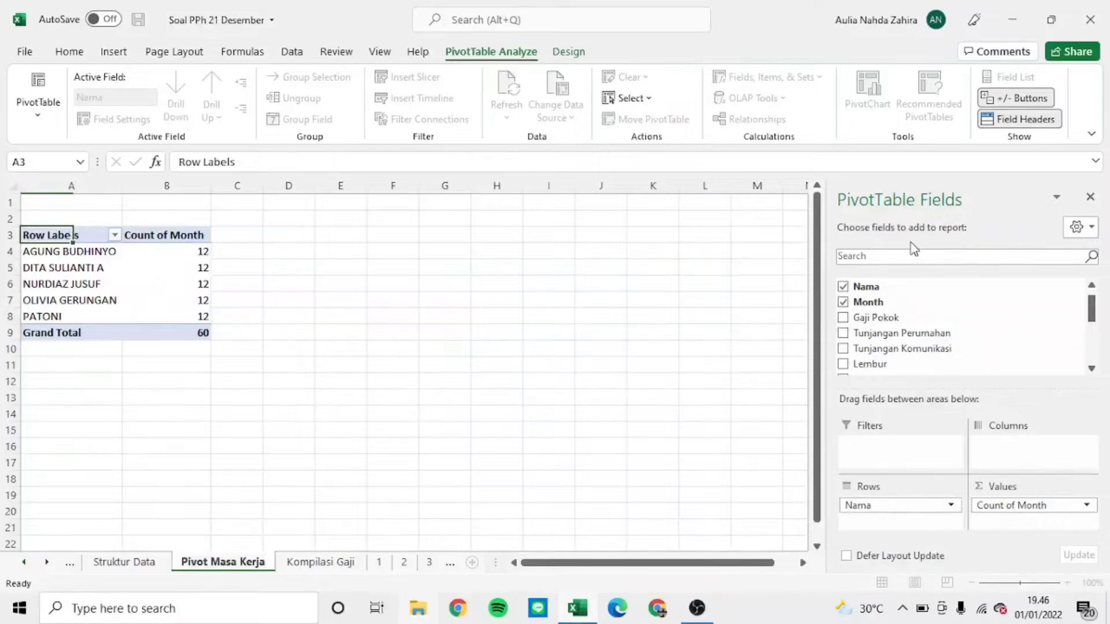
{"action": "left_click_drag", "start_coordinate": [876, 304], "coordinate": [1010, 449]}
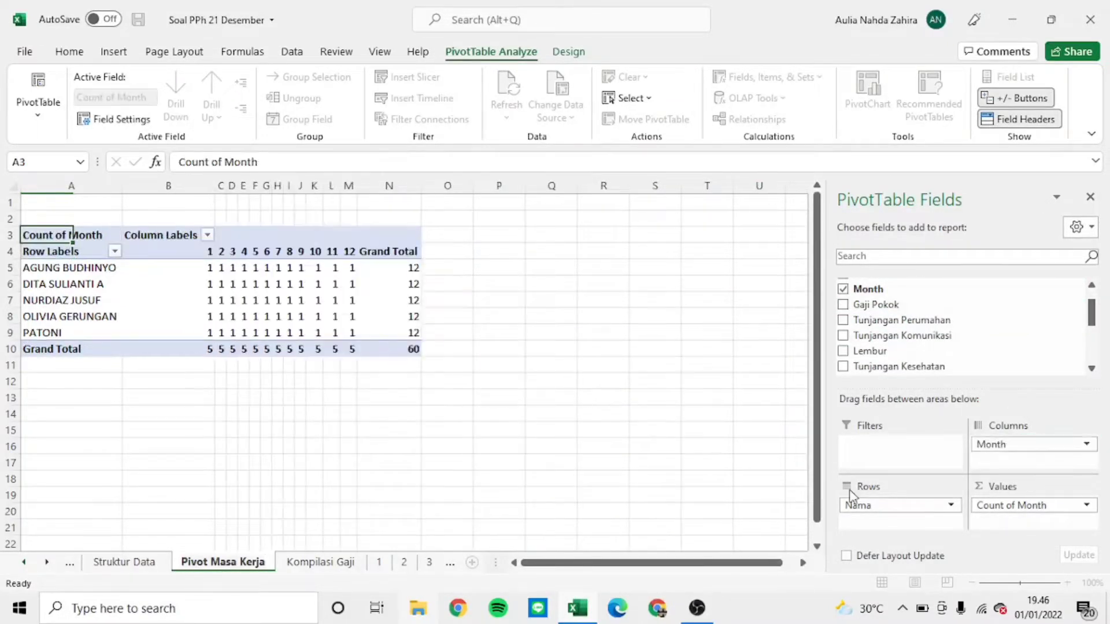
Step: Add the headings Awal in O4 and Akhir in P4 beside the pivot's Grand Total column
{"action": "left_click", "coordinate": [456, 266]}
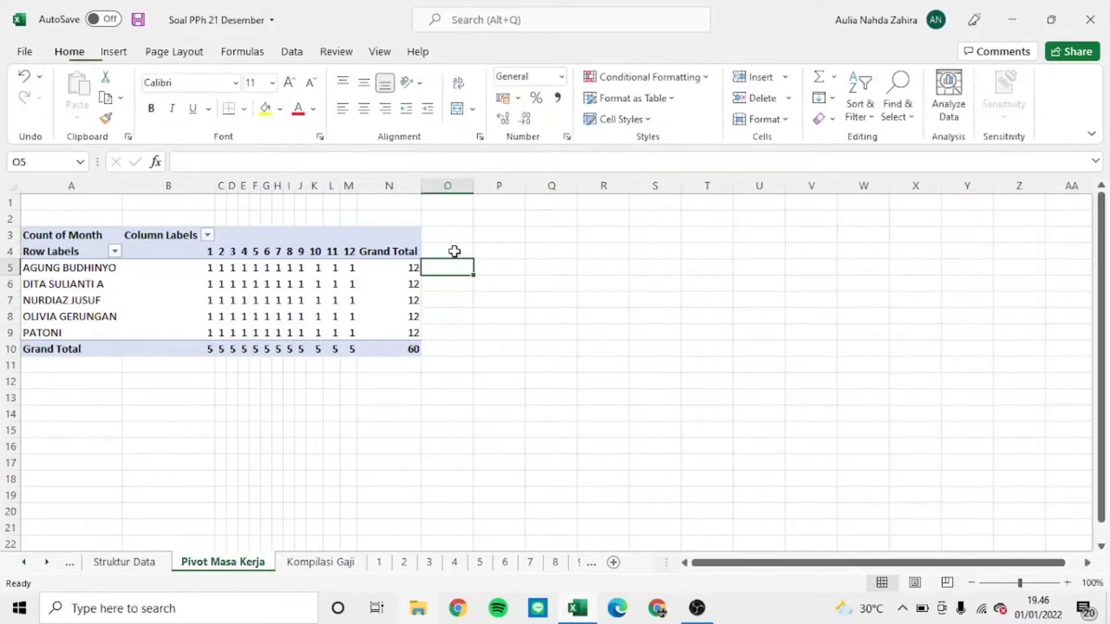
{"action": "left_click", "coordinate": [454, 251]}
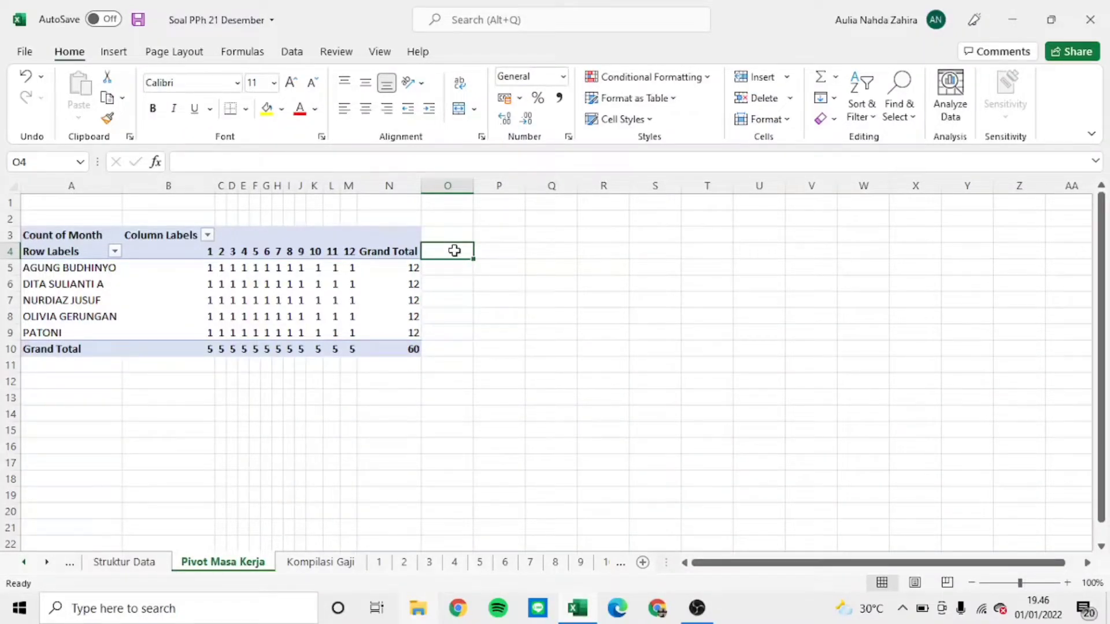
{"action": "type", "text": "Awal"}
{"action": "key", "text": "Tab"}
{"action": "type", "text": "A"}
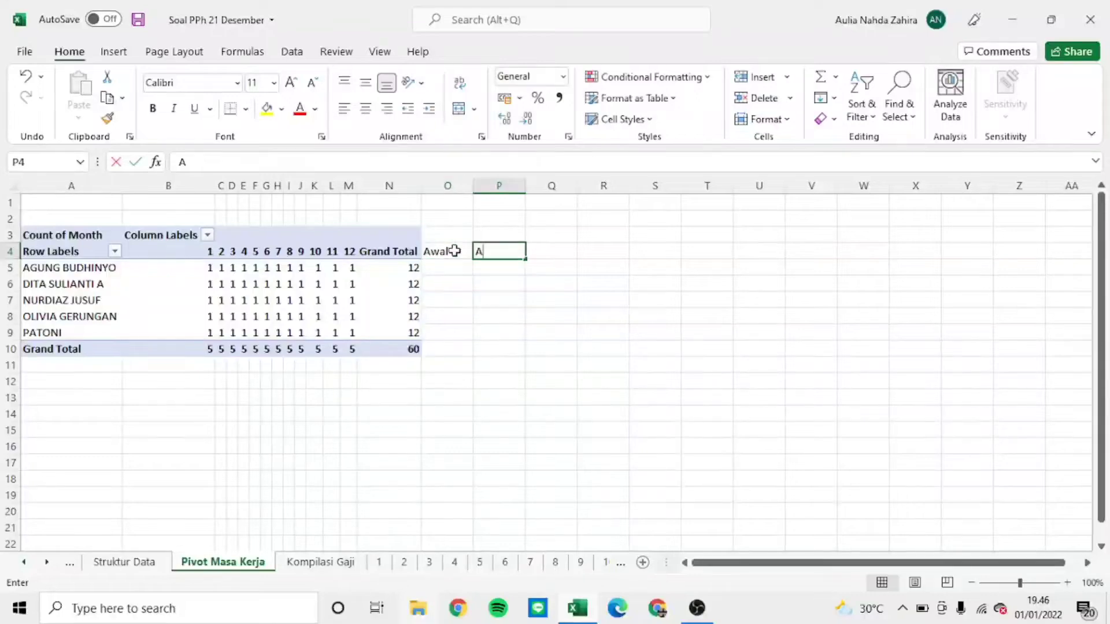
{"action": "type", "text": "khir"}
{"action": "key", "text": "Return"}
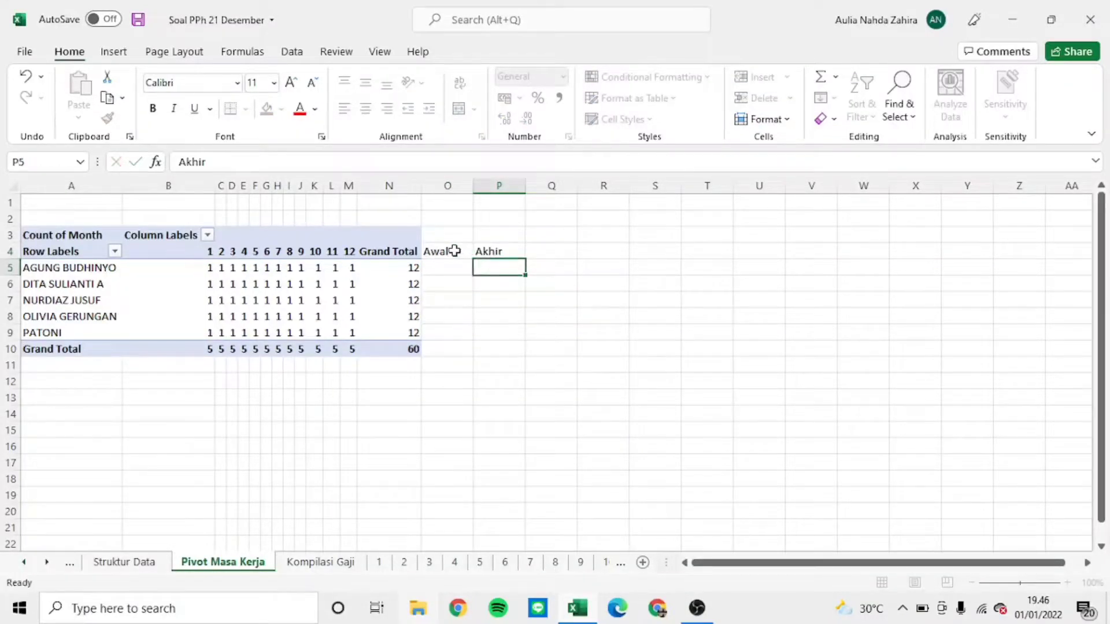
Step: Enter 1 under Awal and 12 under Akhir for all five employees in rows 5 to 9
{"action": "key", "text": "Left"}
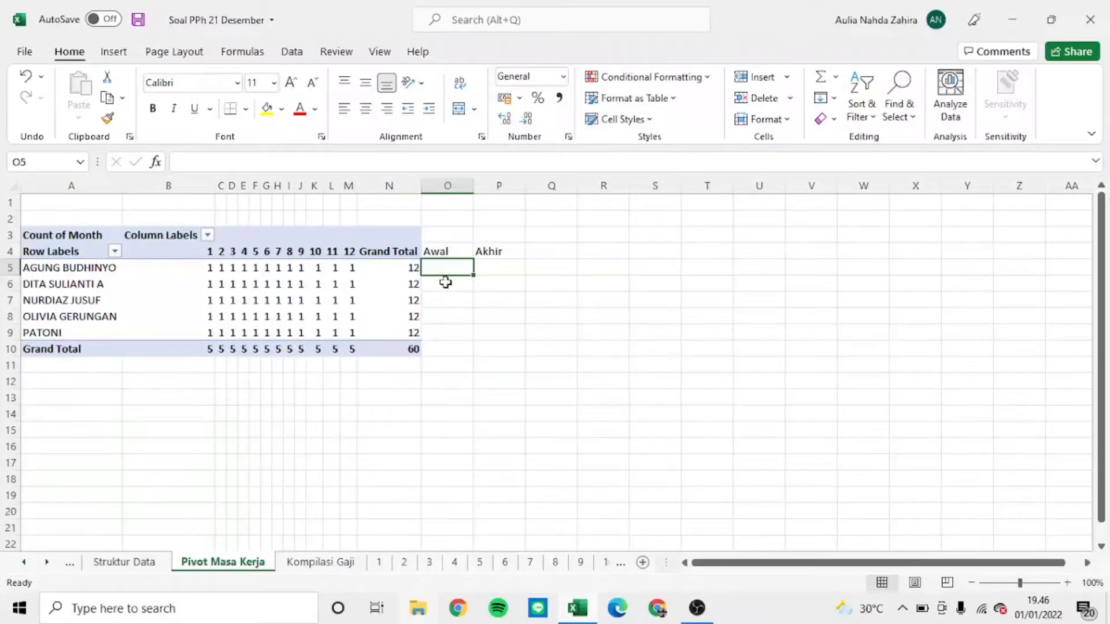
{"action": "type", "text": "1"}
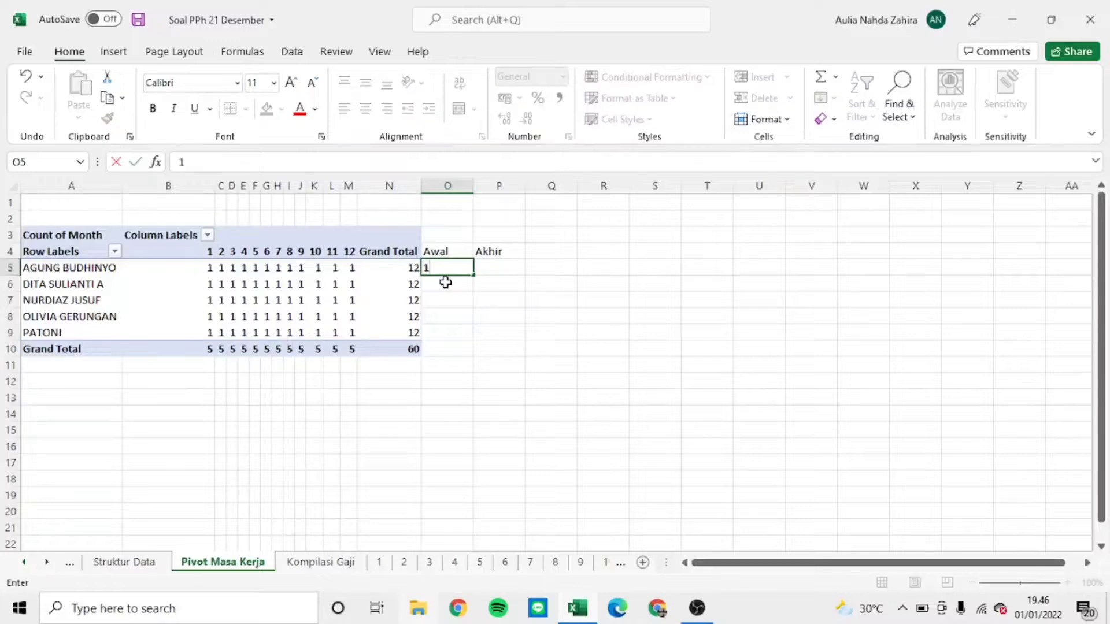
{"action": "key", "text": "Tab"}
{"action": "type", "text": "12"}
{"action": "key", "text": "Return"}
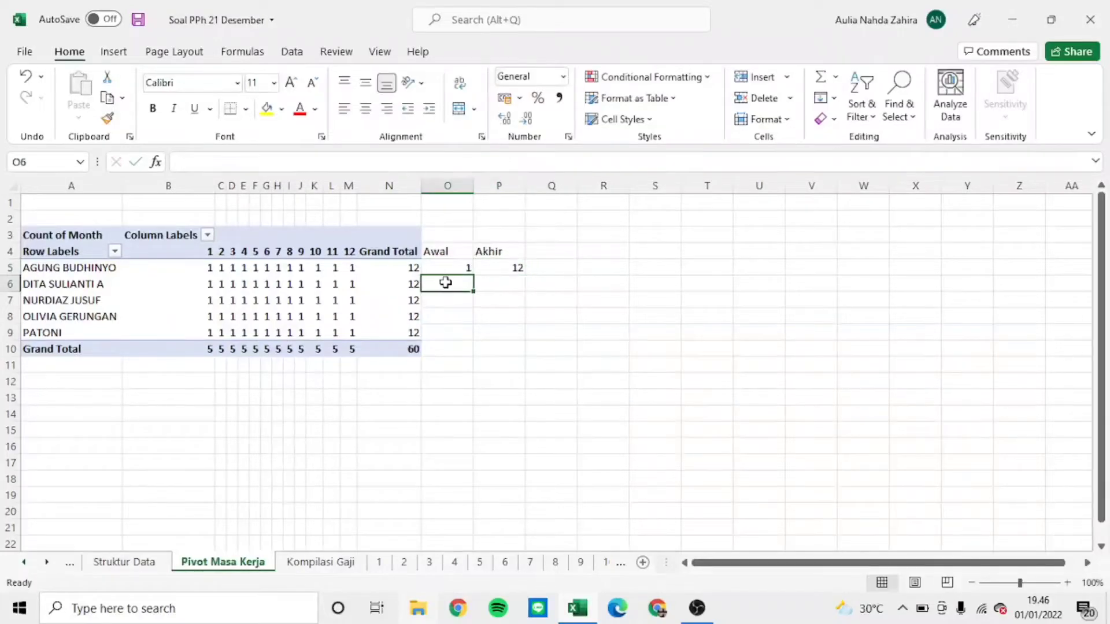
{"action": "type", "text": "1"}
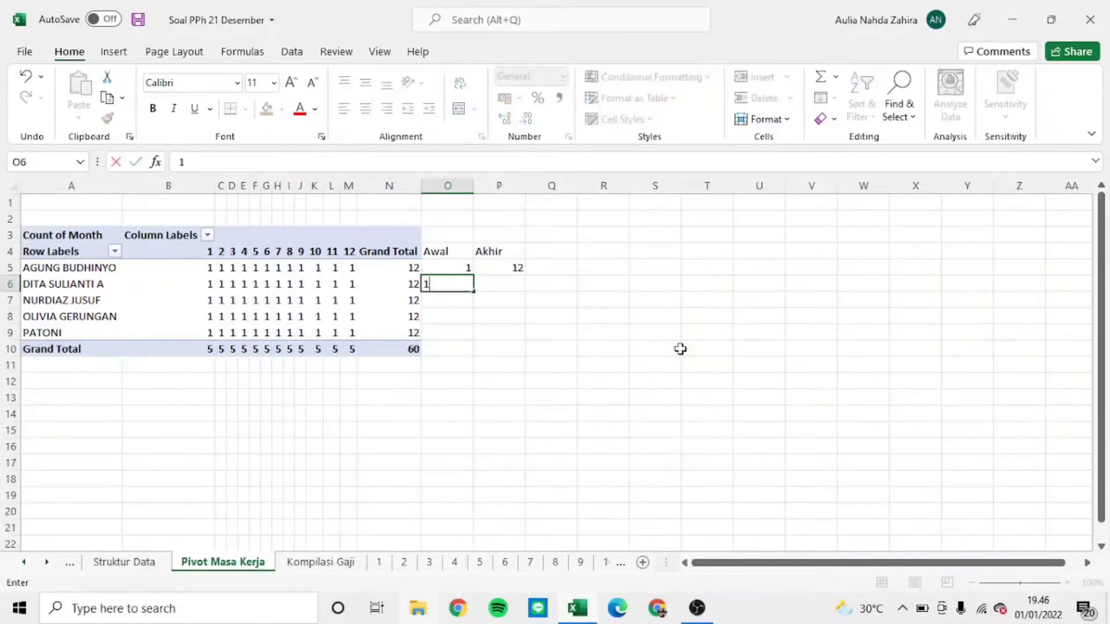
{"action": "key", "text": "Tab"}
{"action": "type", "text": "12"}
{"action": "key", "text": "Return"}
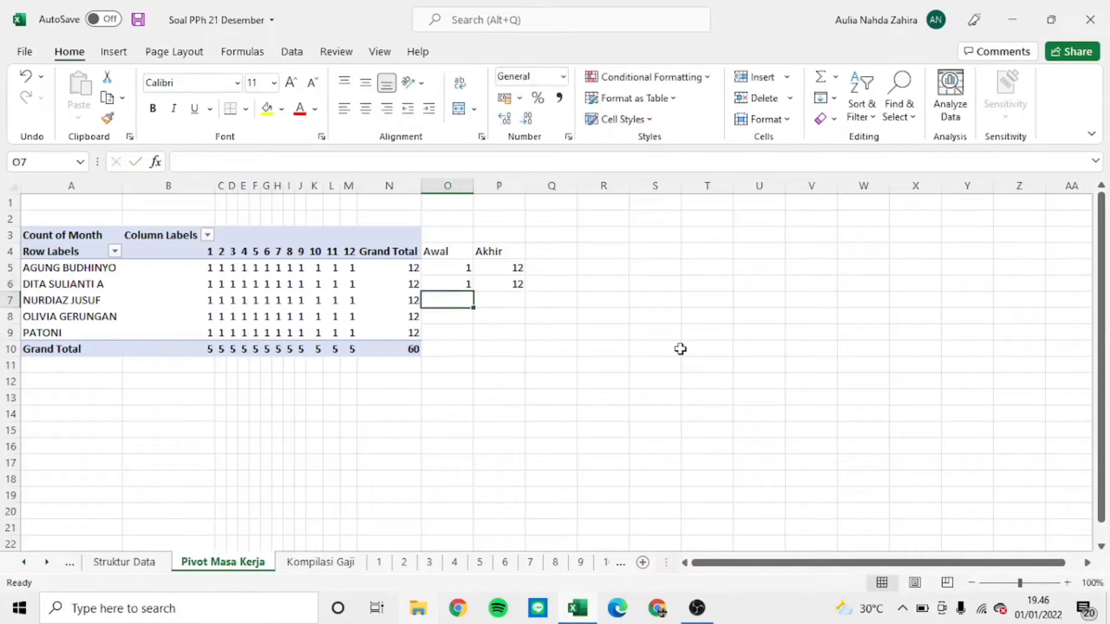
{"action": "type", "text": "1"}
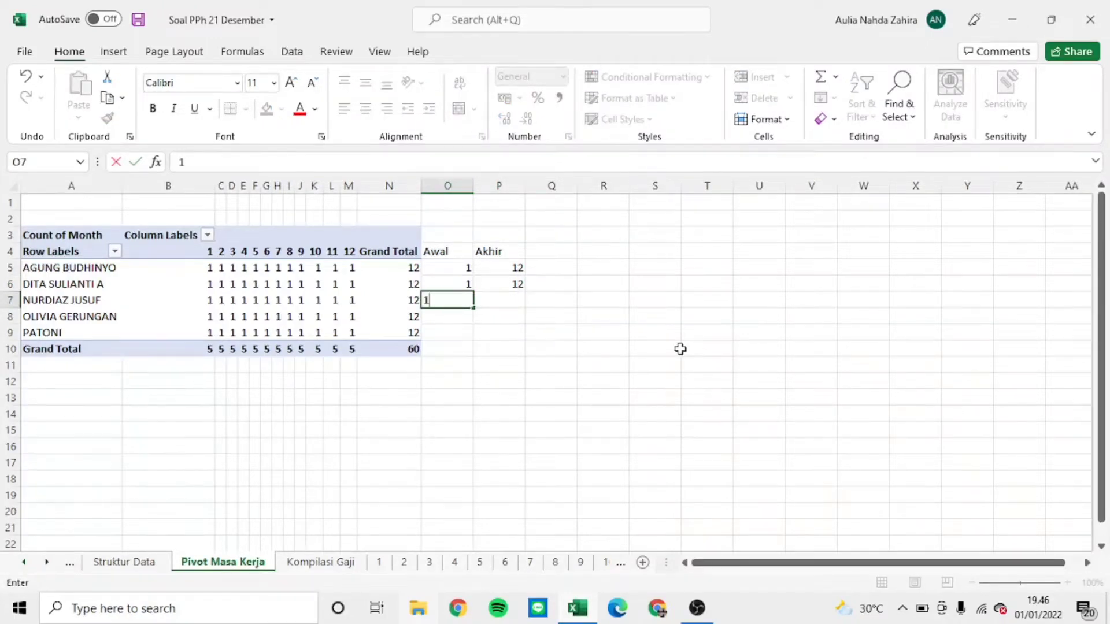
{"action": "key", "text": "Tab"}
{"action": "type", "text": "12"}
{"action": "key", "text": "Return"}
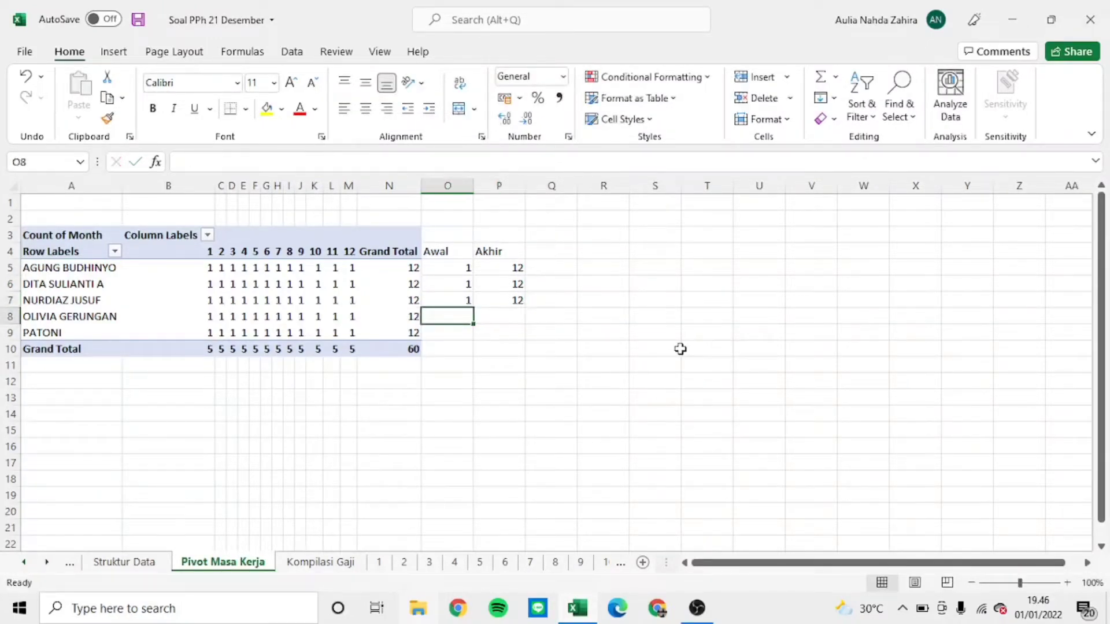
{"action": "type", "text": "1"}
{"action": "key", "text": "Tab"}
{"action": "type", "text": "1"}
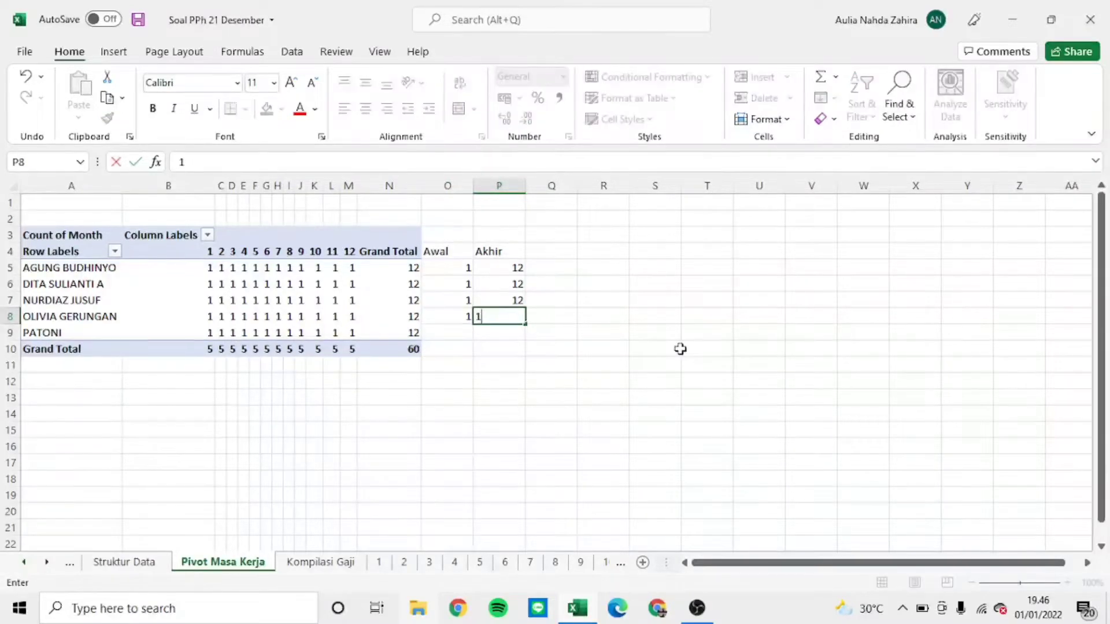
{"action": "key", "text": "Return"}
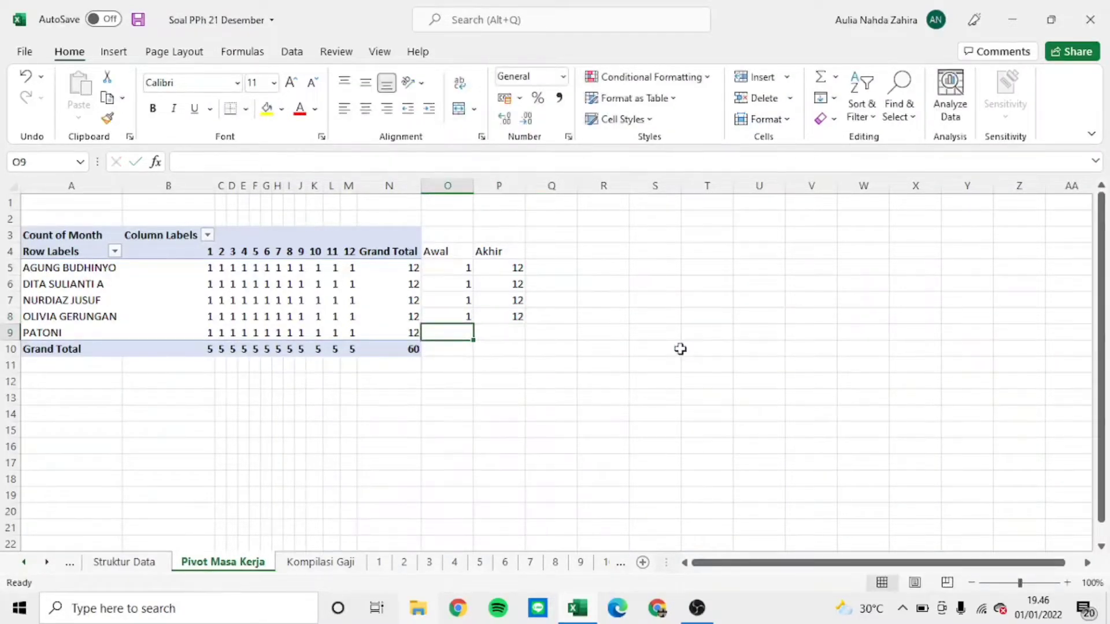
{"action": "type", "text": "1"}
{"action": "key", "text": "Tab"}
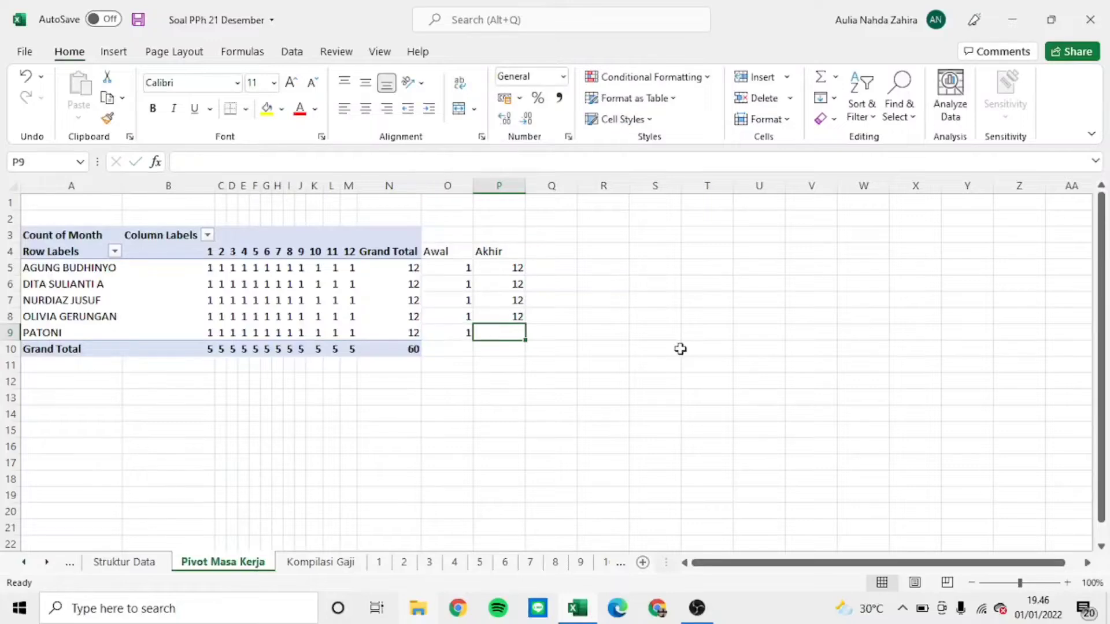
{"action": "type", "text": "12"}
{"action": "key", "text": "Return"}
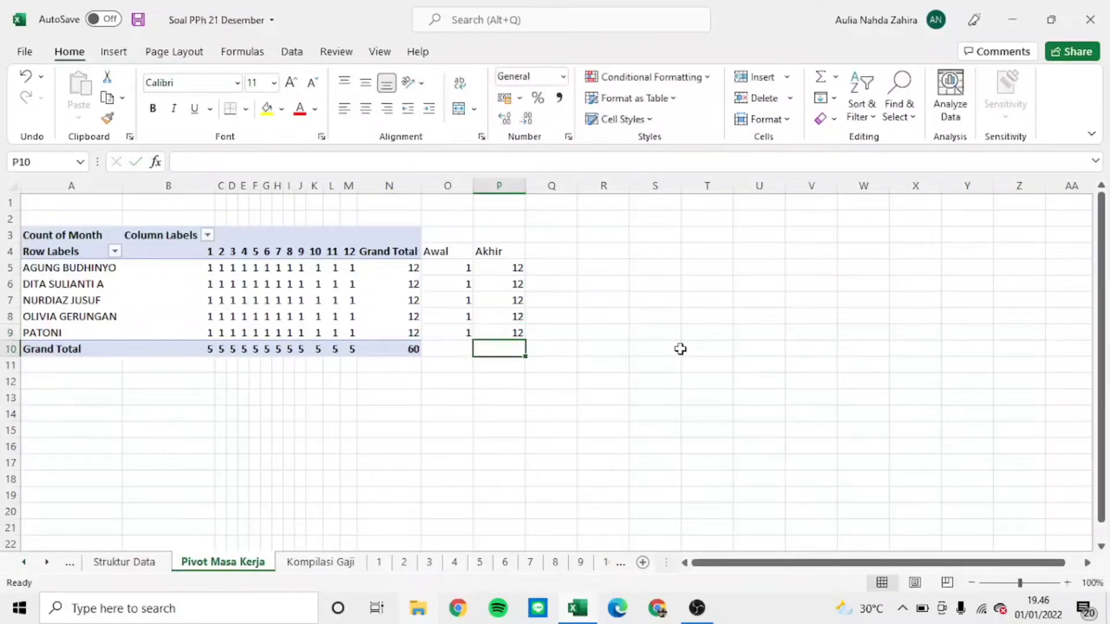
Step: Sum the Awal values in O10 with AutoSum and fill the formula across to P10 for Akhir
{"action": "key", "text": "Left"}
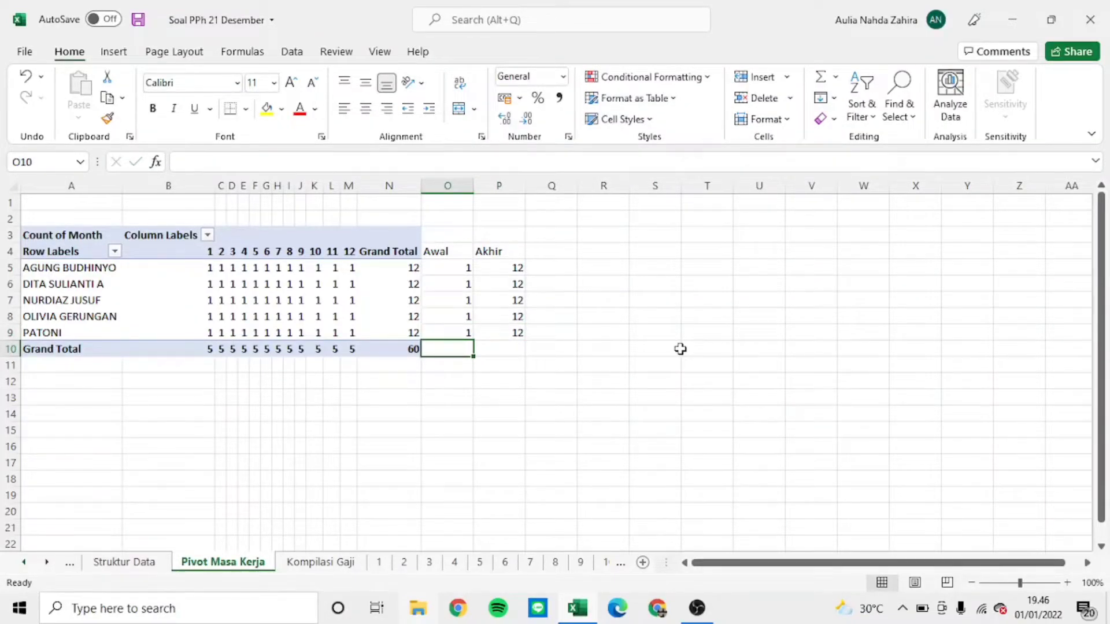
{"action": "key", "text": "alt+equal"}
{"action": "key", "text": "Return"}
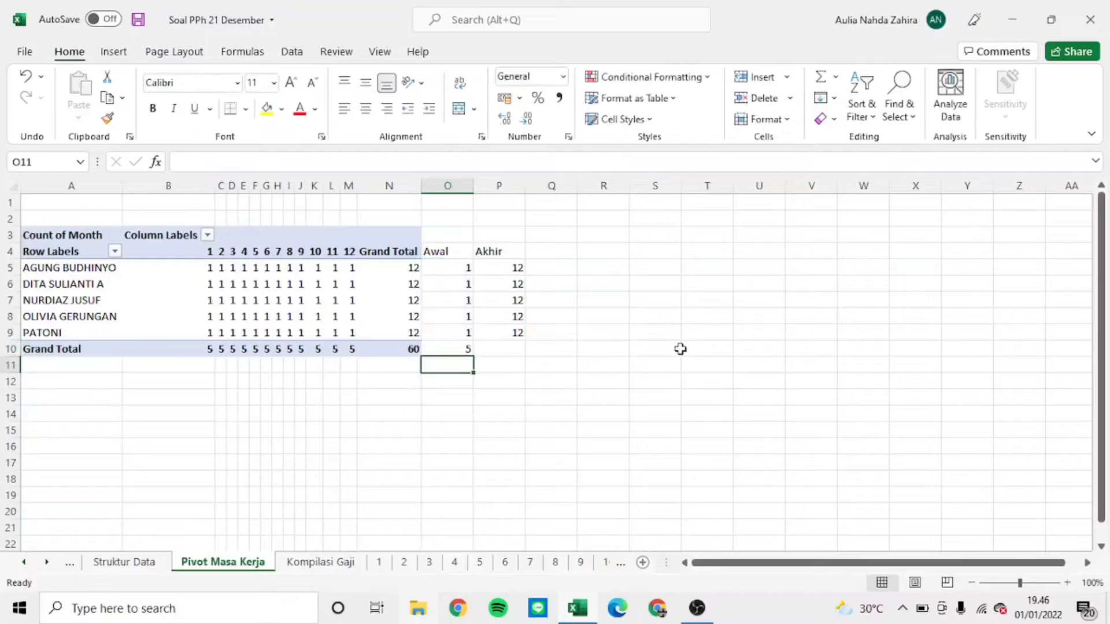
{"action": "left_click", "coordinate": [466, 349]}
{"action": "left_click_drag", "start_coordinate": [472, 356], "coordinate": [519, 347]}
{"action": "left_click", "coordinate": [642, 345]}
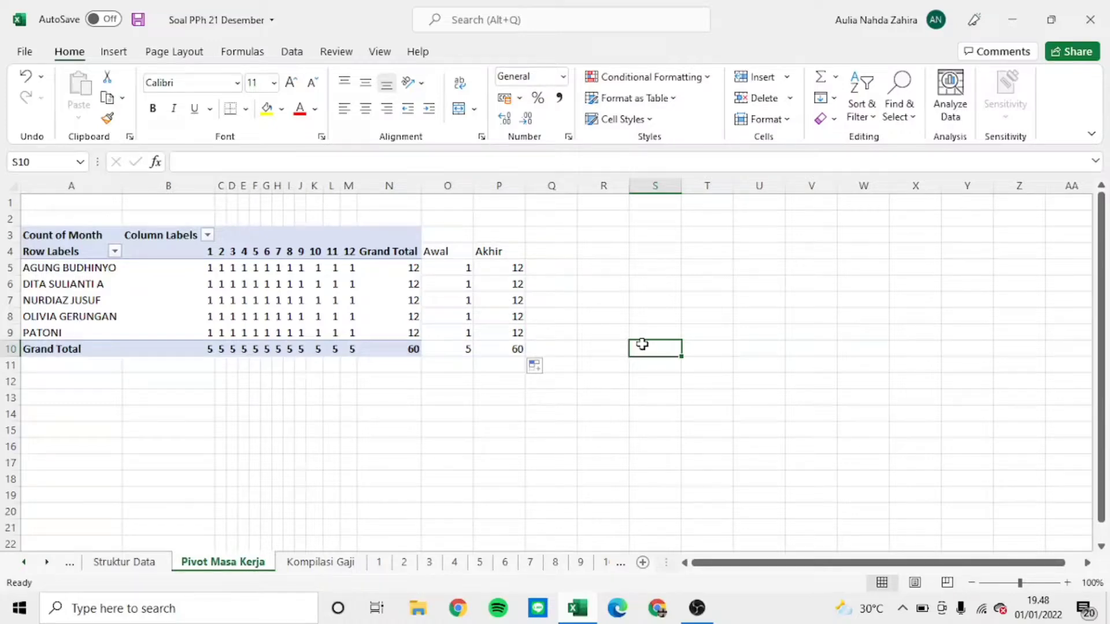
Step: Copy the pivot range A4:P10 on Pivot Masa Kerja, including the Awal and Akhir columns
{"action": "left_click", "coordinate": [455, 271]}
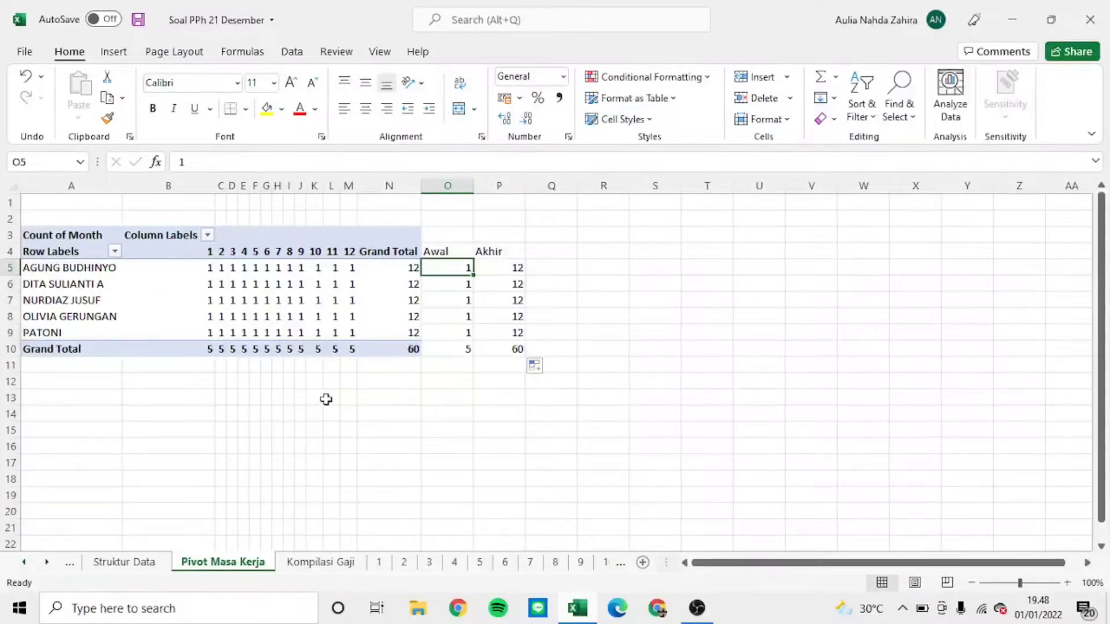
{"action": "left_click_drag", "start_coordinate": [60, 252], "coordinate": [522, 349]}
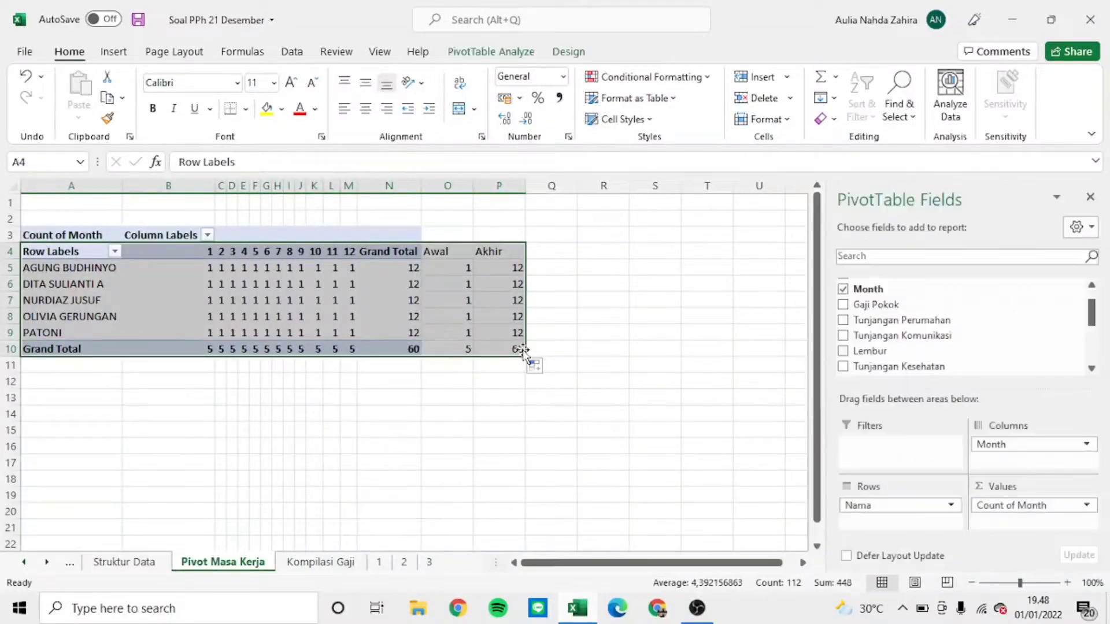
{"action": "key", "text": "ctrl+c"}
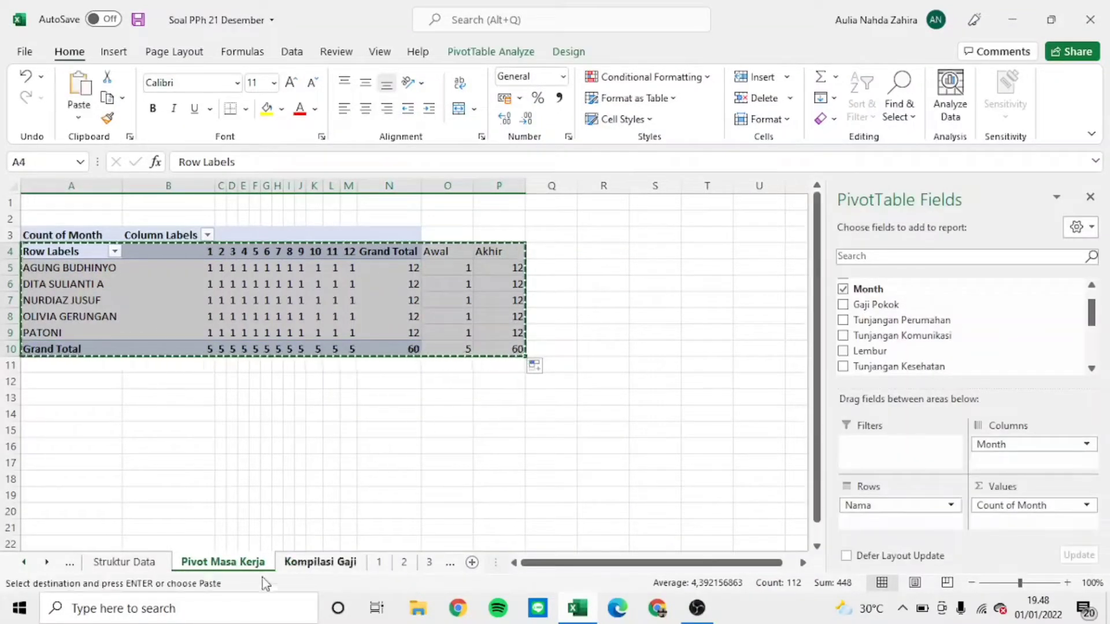
Step: Add a new worksheet after Pivot Masa Kerja and name it Unpivot Masa Kerja
{"action": "left_click", "coordinate": [471, 562]}
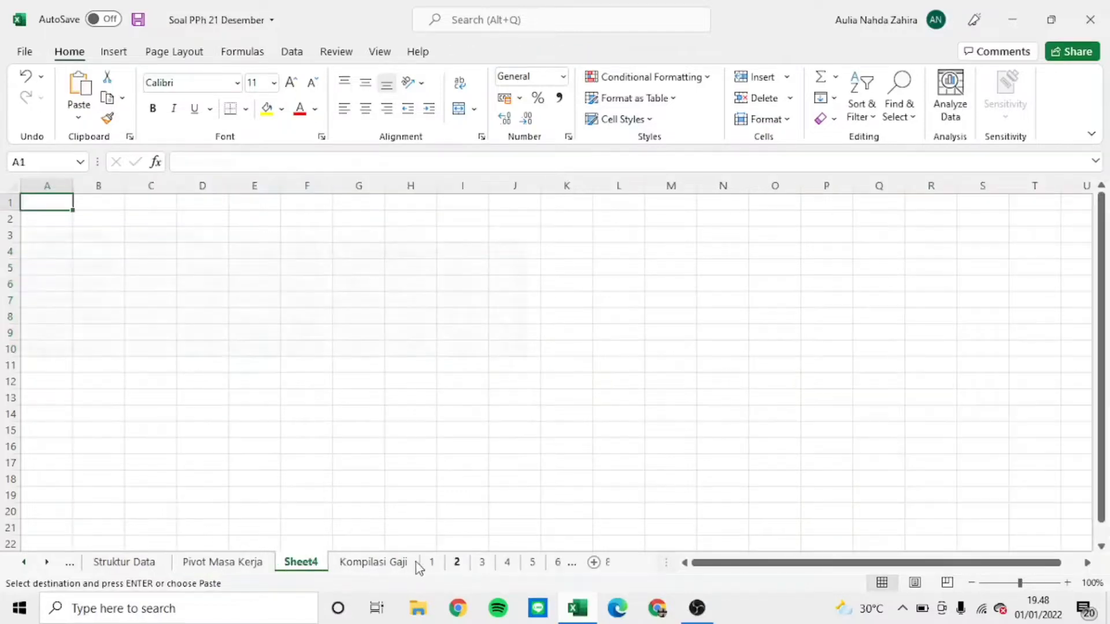
{"action": "double_click", "coordinate": [303, 562]}
{"action": "key", "text": "BackSpace"}
{"action": "type", "text": "U"}
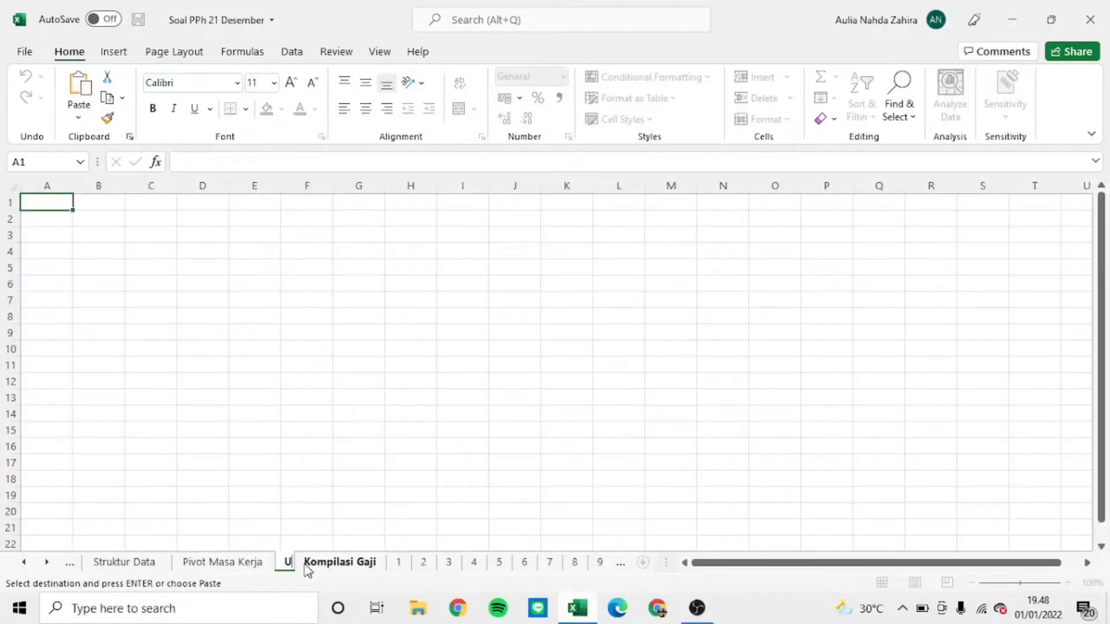
{"action": "type", "text": "npivo"}
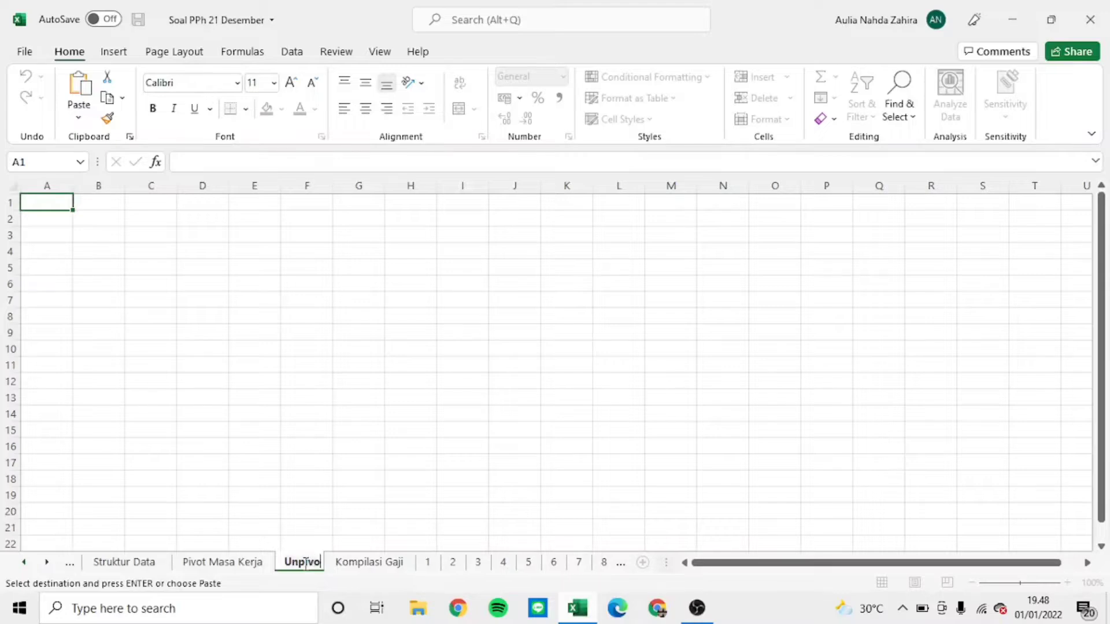
{"action": "type", "text": "t Masa Kerja"}
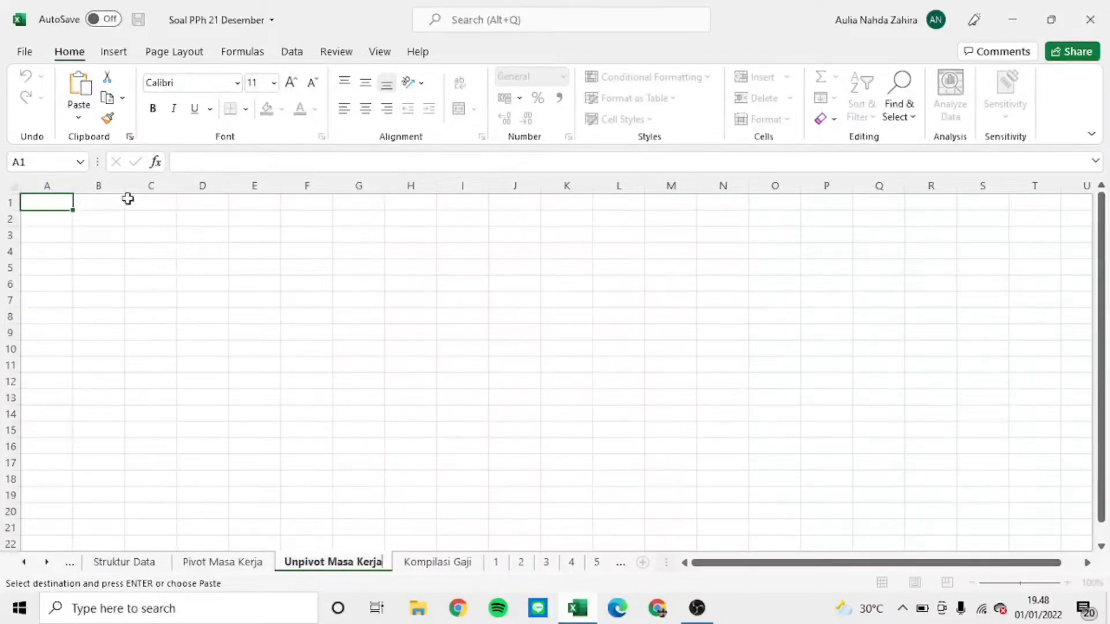
Step: Paste the copied pivot range as values only, starting at A4 of Unpivot Masa Kerja
{"action": "left_click", "coordinate": [42, 249]}
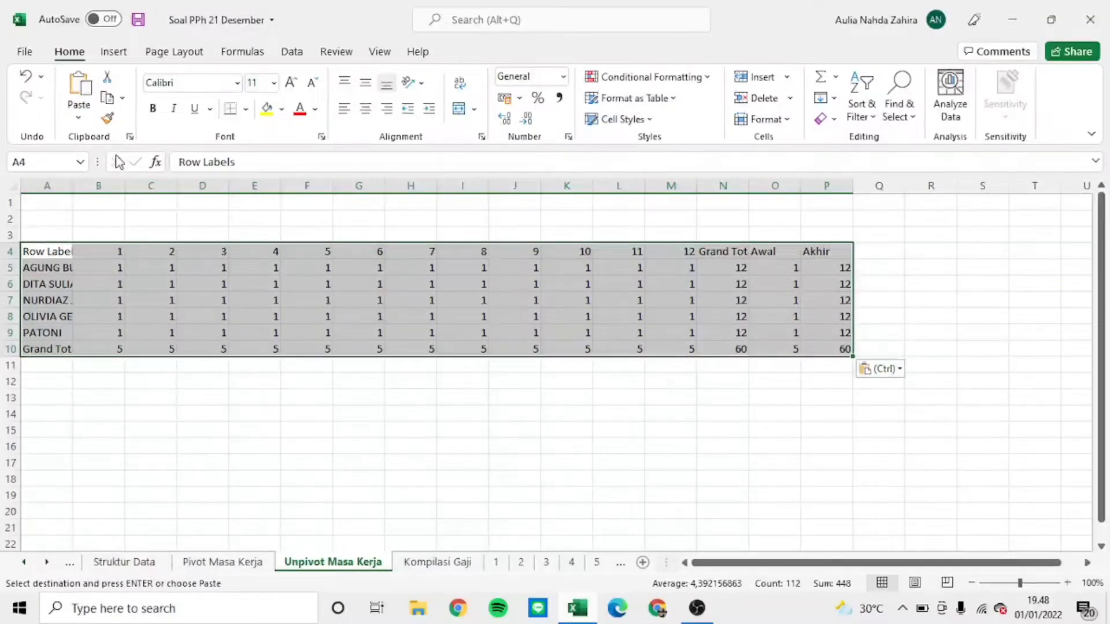
{"action": "key", "text": "ctrl+z"}
{"action": "left_click", "coordinate": [79, 117]}
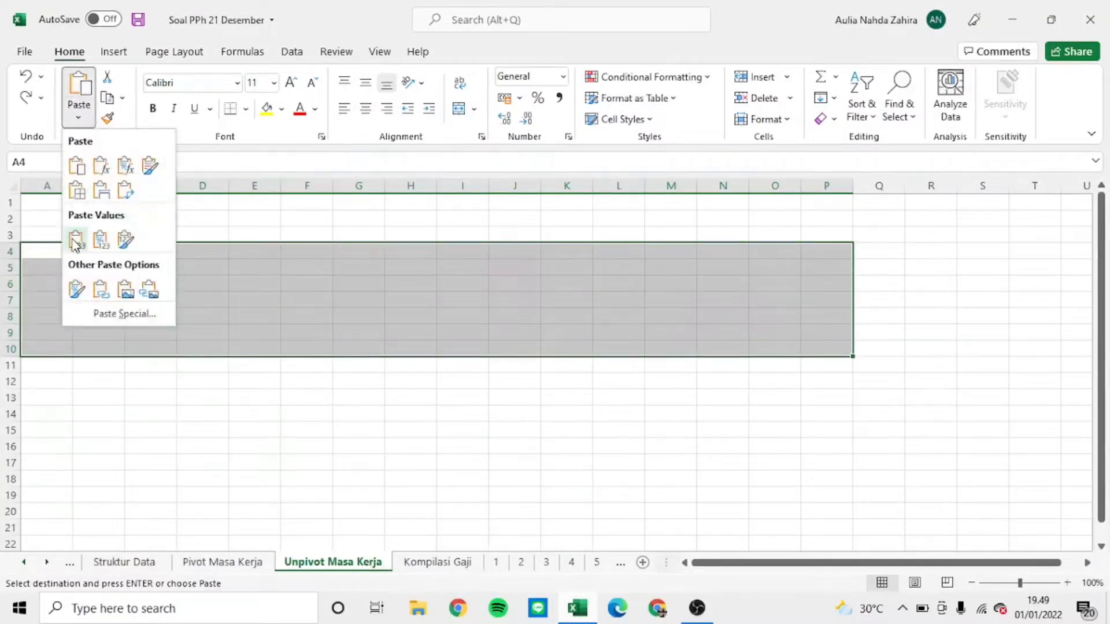
{"action": "left_click", "coordinate": [76, 239]}
{"action": "left_click", "coordinate": [193, 277]}
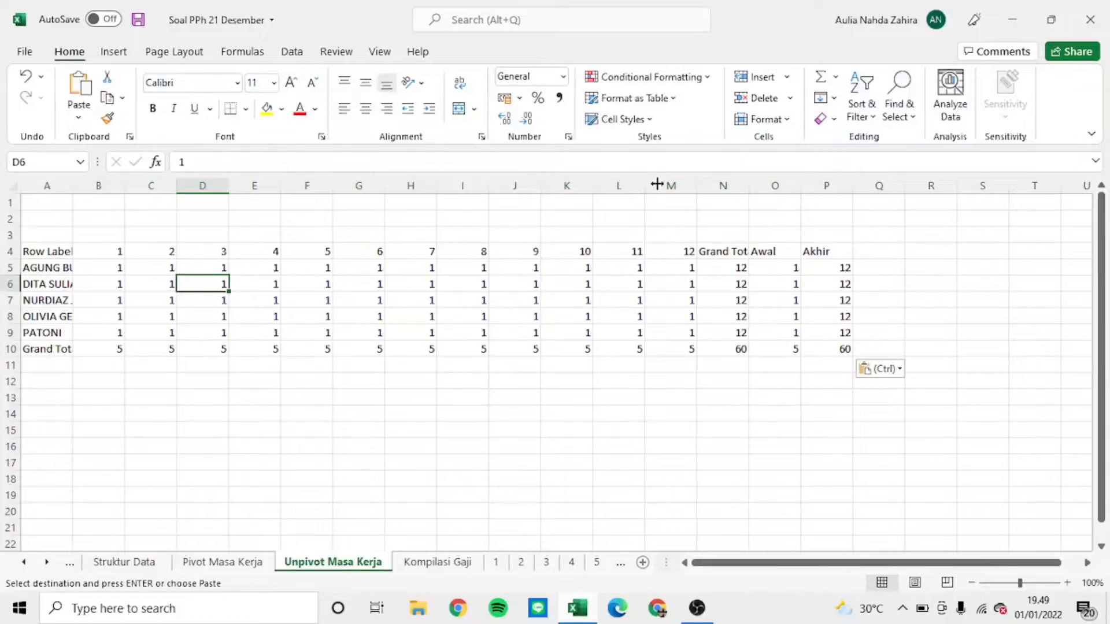
Step: AutoFit column A to the width of the employee name in A5 and clear the pending copy selection
{"action": "left_click", "coordinate": [52, 251]}
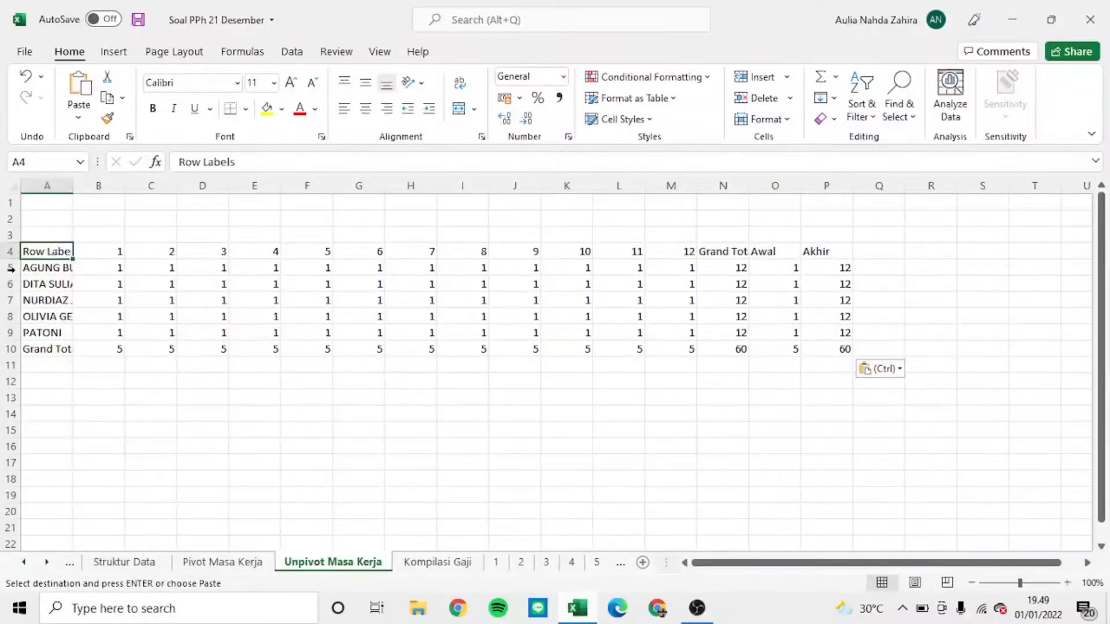
{"action": "left_click", "coordinate": [31, 266]}
{"action": "key", "text": "alt+h"}
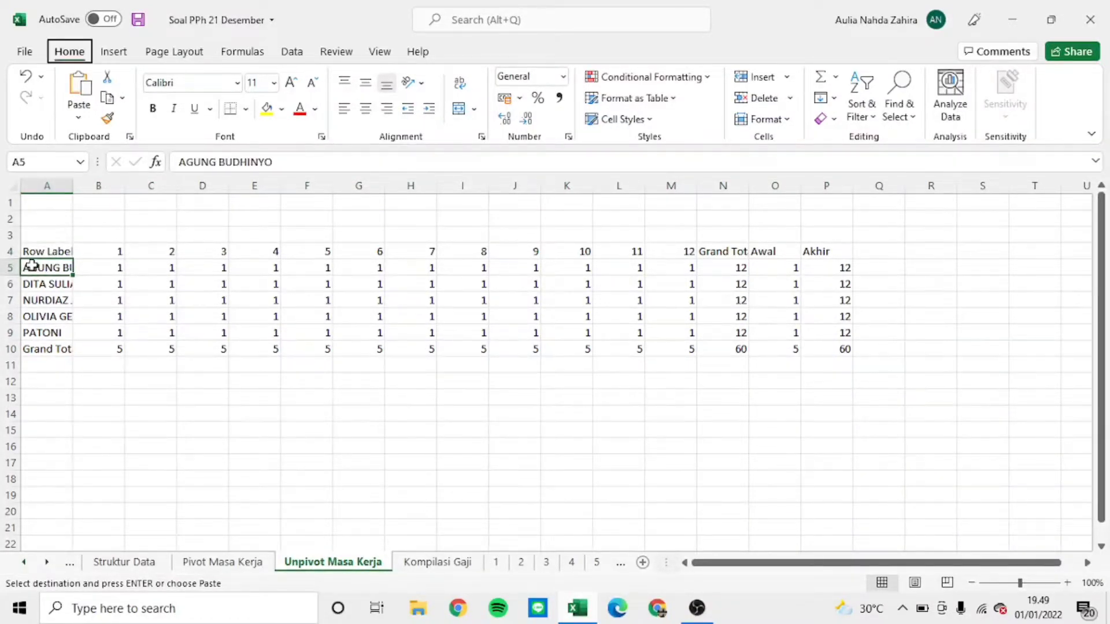
{"action": "key", "text": "o"}
{"action": "key", "text": "i"}
{"action": "key", "text": "Right"}
{"action": "key", "text": "Right"}
{"action": "key", "text": "Right"}
{"action": "key", "text": "Right"}
{"action": "key", "text": "Right"}
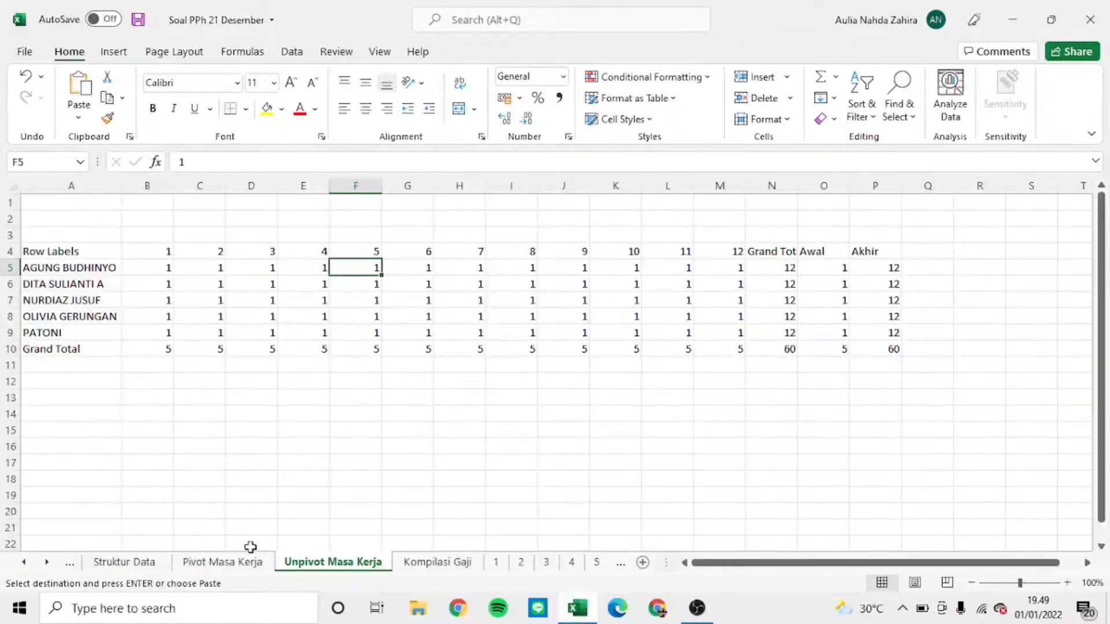
{"action": "left_click", "coordinate": [229, 561]}
{"action": "left_click", "coordinate": [291, 562]}
{"action": "key", "text": "Escape"}
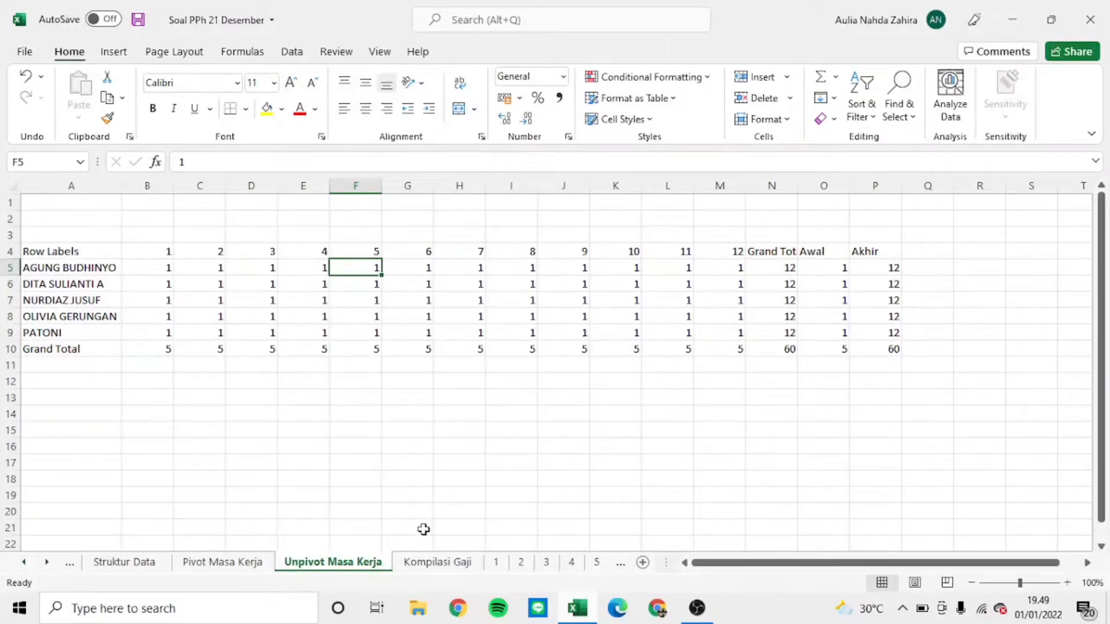
Step: Insert a PivotTable on a new worksheet from the Kompilasi Gaji salary data in B6:P66
{"action": "left_click", "coordinate": [440, 562]}
{"action": "scroll", "coordinate": [434, 416], "scroll_direction": "up", "scroll_amount": 2}
{"action": "scroll", "coordinate": [435, 417], "scroll_direction": "down", "scroll_amount": 7}
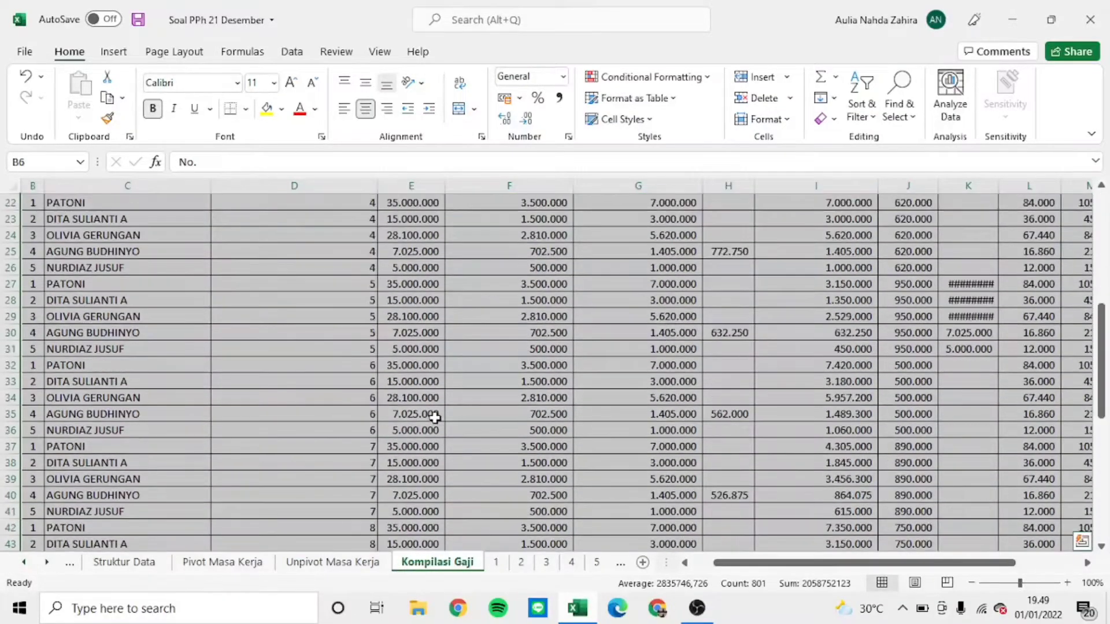
{"action": "scroll", "coordinate": [434, 417], "scroll_direction": "up", "scroll_amount": 7}
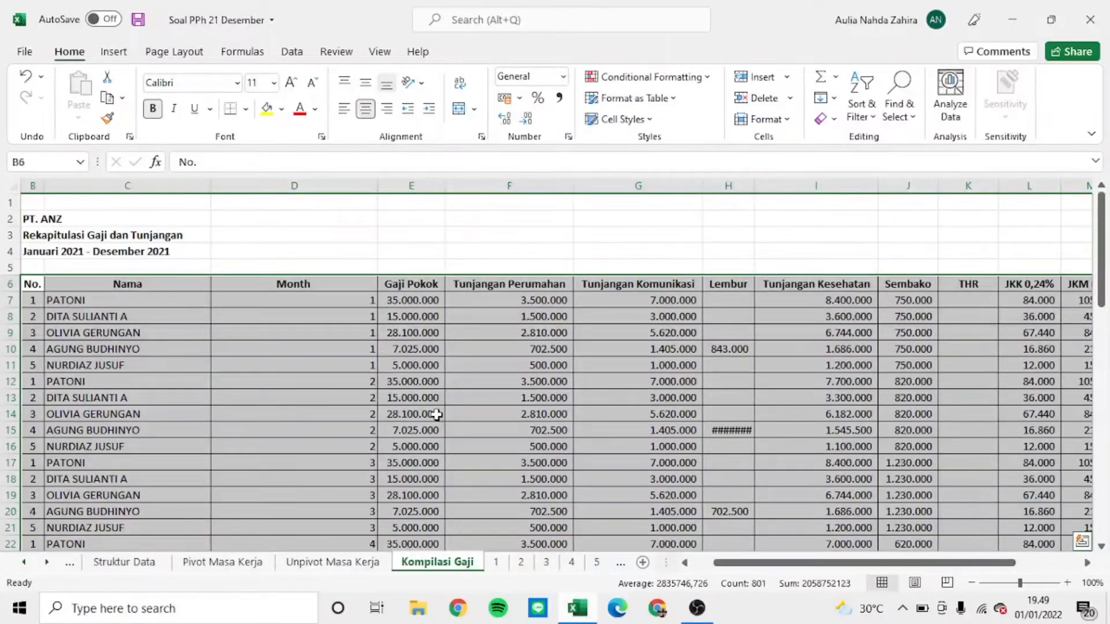
{"action": "scroll", "coordinate": [102, 297], "scroll_direction": "down", "scroll_amount": 3}
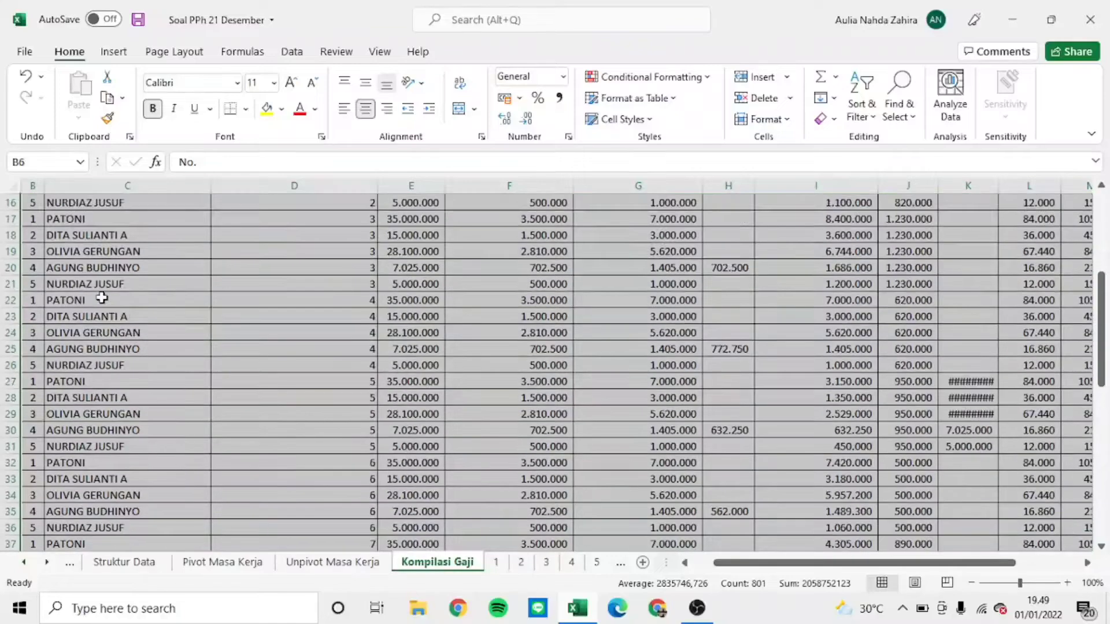
{"action": "scroll", "coordinate": [101, 297], "scroll_direction": "up", "scroll_amount": 1}
{"action": "scroll", "coordinate": [102, 297], "scroll_direction": "up", "scroll_amount": 2}
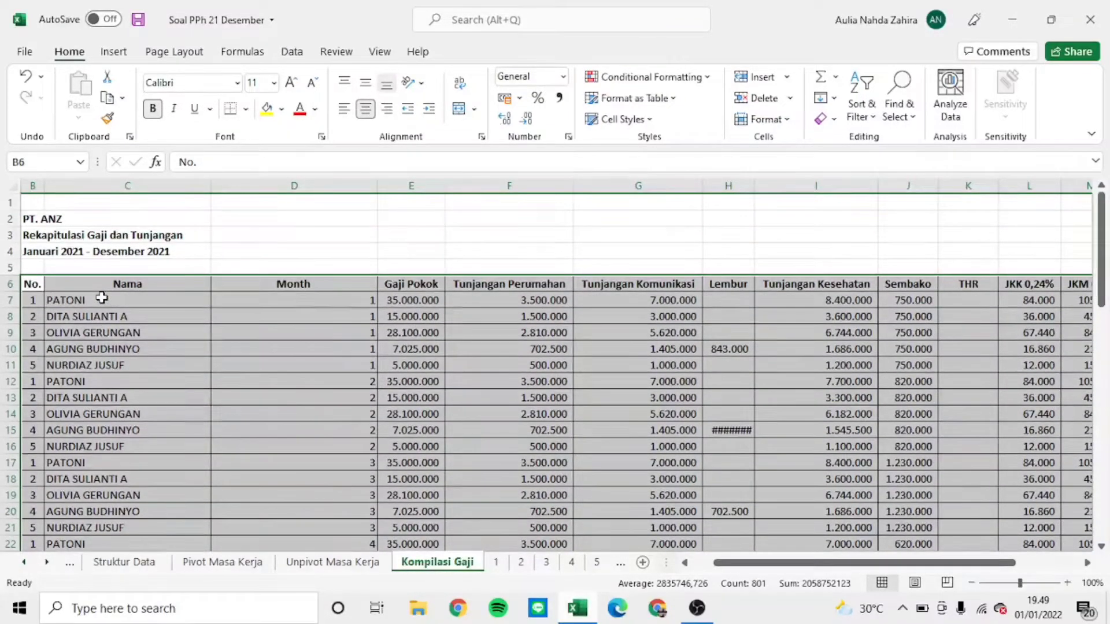
{"action": "left_click", "coordinate": [113, 51]}
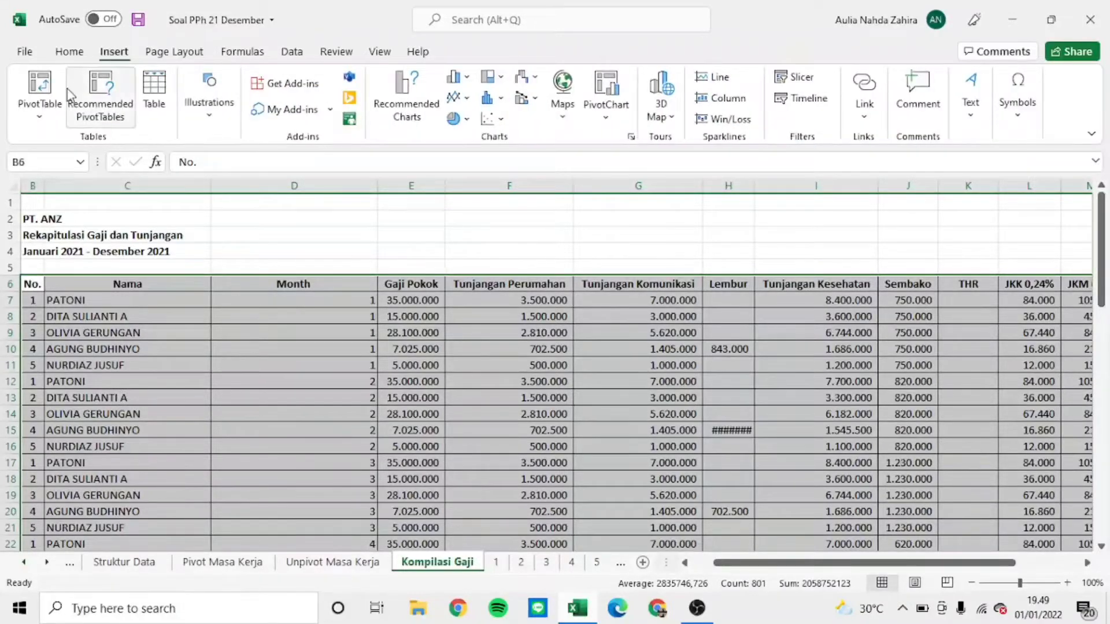
{"action": "left_click", "coordinate": [40, 87]}
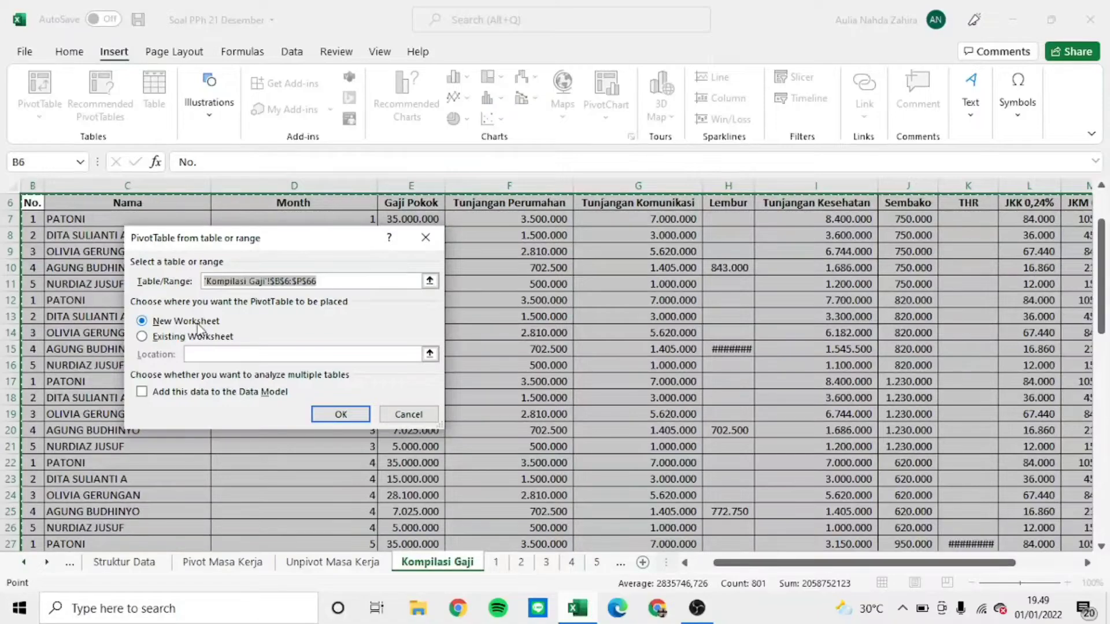
{"action": "left_click", "coordinate": [338, 415]}
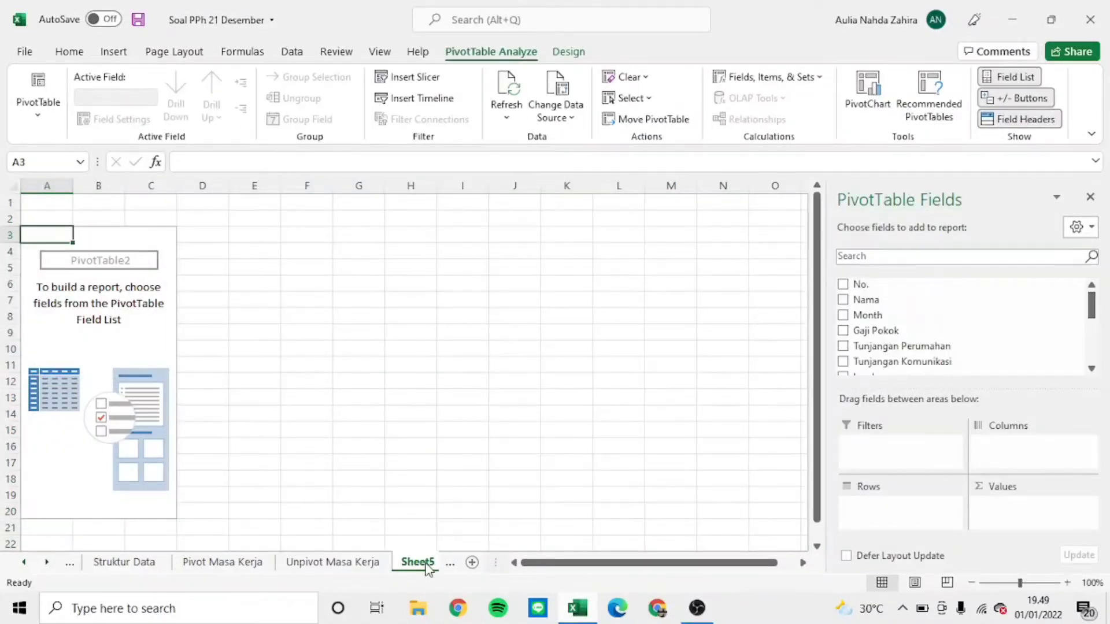
Step: Rename the new PivotTable worksheet as Pivot Gaji
{"action": "left_click", "coordinate": [449, 562]}
{"action": "left_click", "coordinate": [237, 567]}
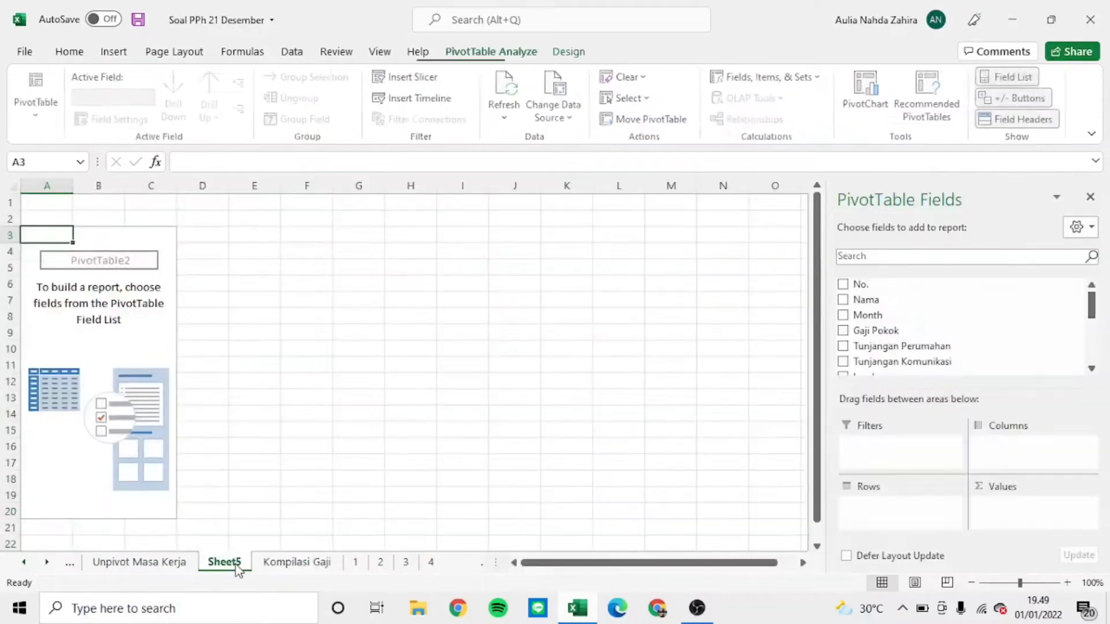
{"action": "double_click", "coordinate": [237, 565]}
{"action": "type", "text": "P"}
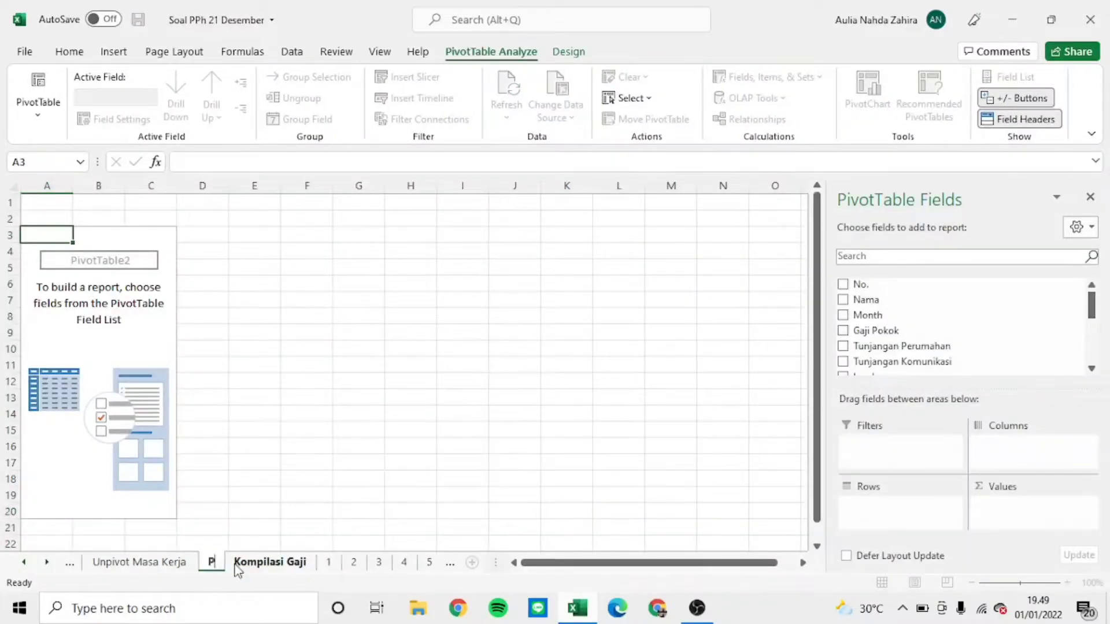
{"action": "type", "text": "ivot Gaji"}
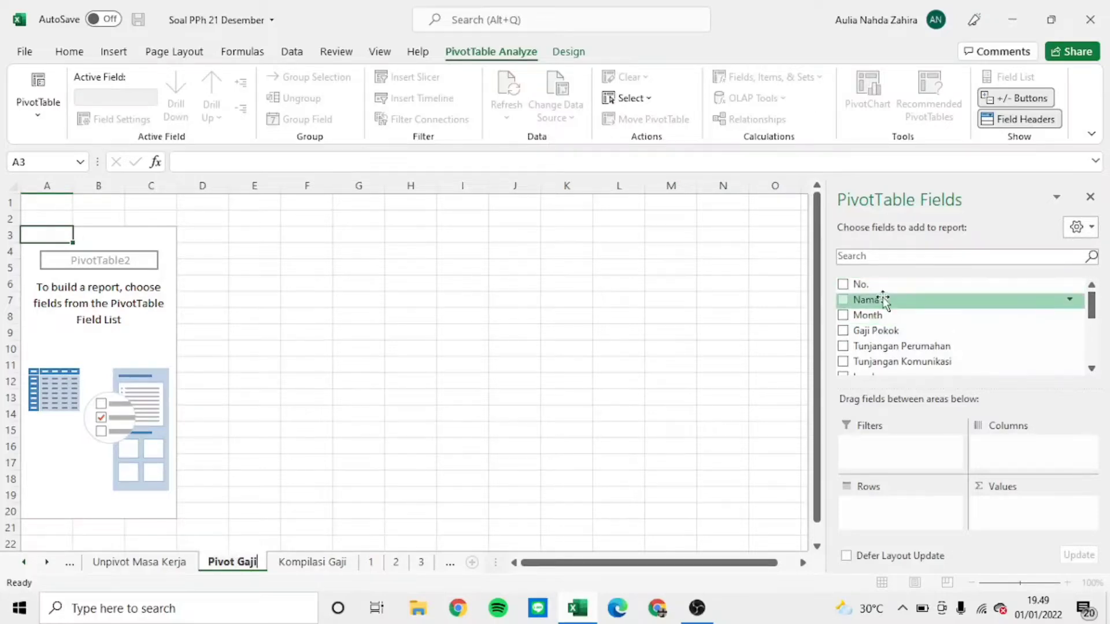
Step: Set Nama as the pivot rows and add Gaji Pokok, Tunjangan Perumahan, Tunjangan Komunikasi, Lembur and Tunjangan Kesehatan as summed values
{"action": "left_click_drag", "start_coordinate": [879, 300], "coordinate": [887, 506]}
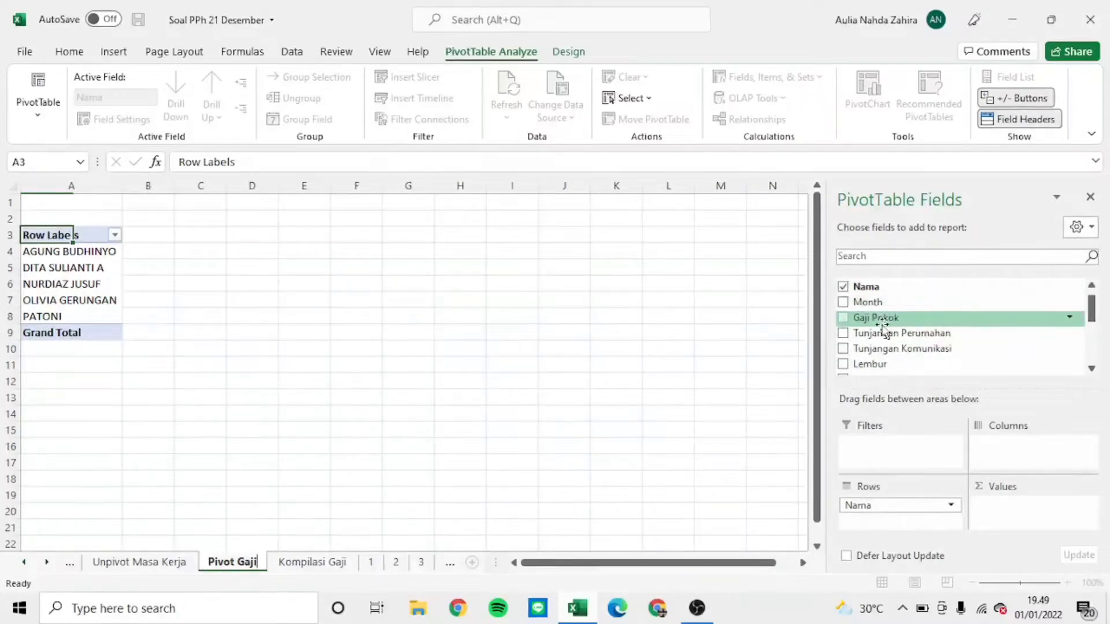
{"action": "left_click", "coordinate": [843, 319]}
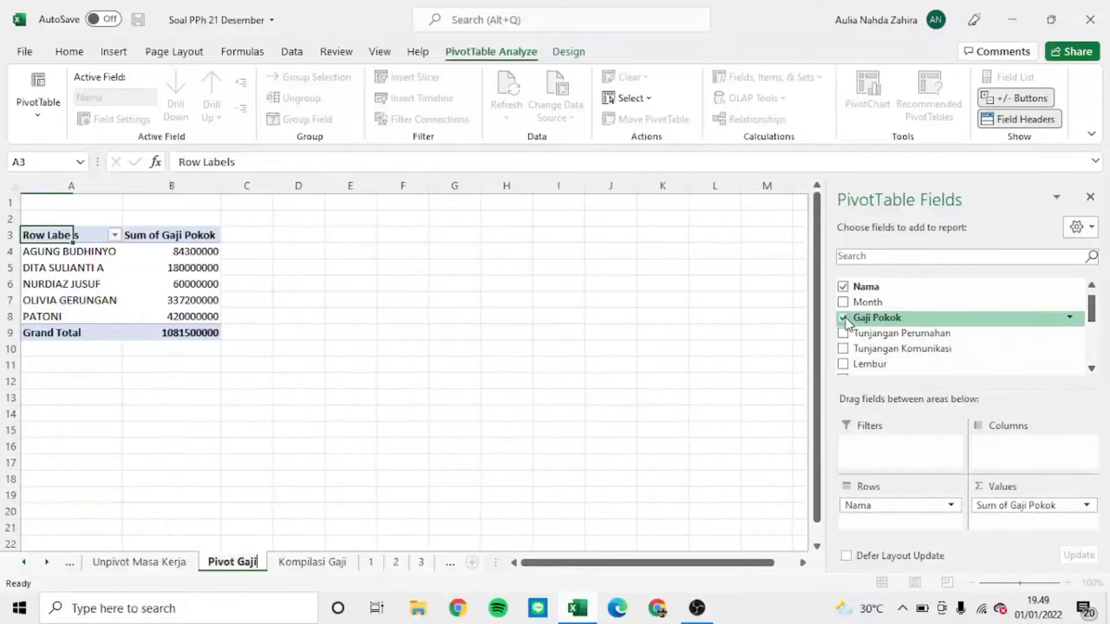
{"action": "left_click", "coordinate": [844, 335]}
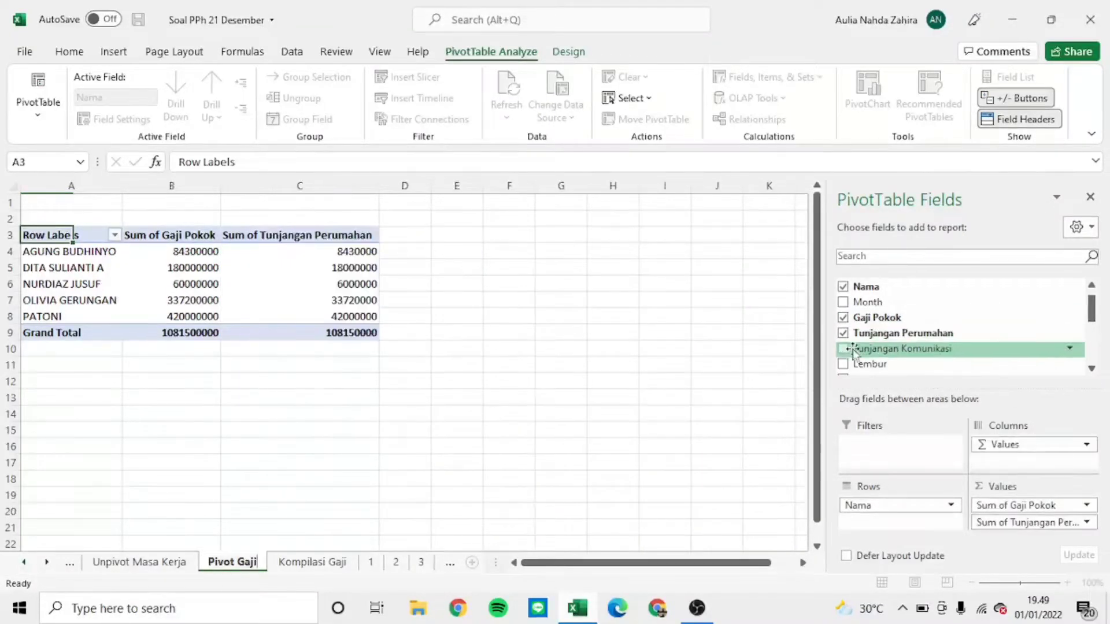
{"action": "left_click", "coordinate": [843, 350]}
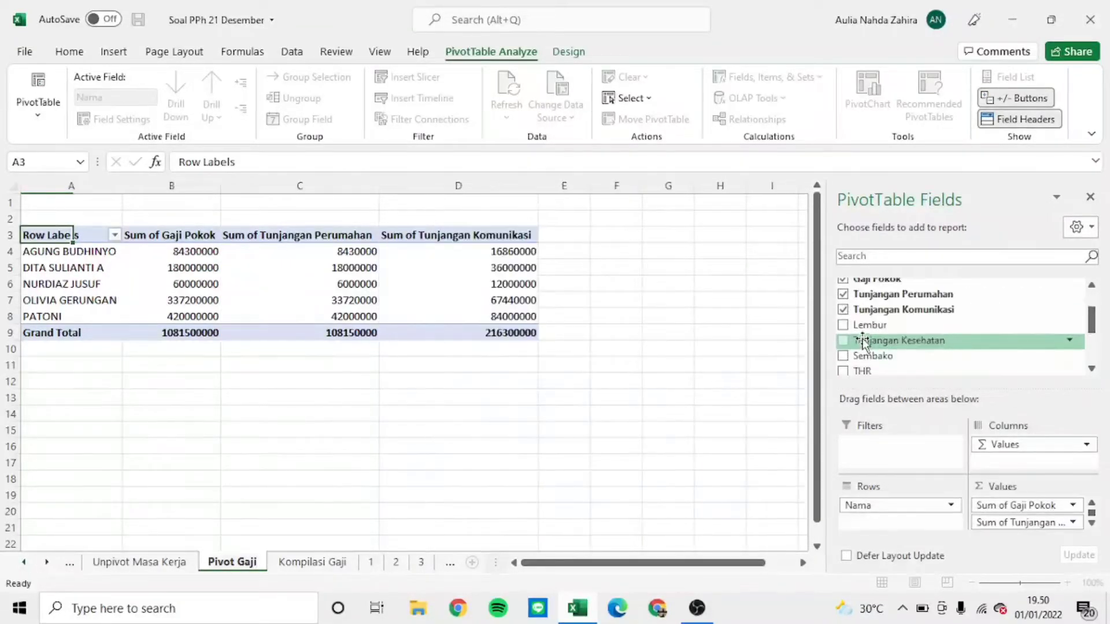
{"action": "scroll", "coordinate": [847, 341], "scroll_direction": "down", "scroll_amount": 1}
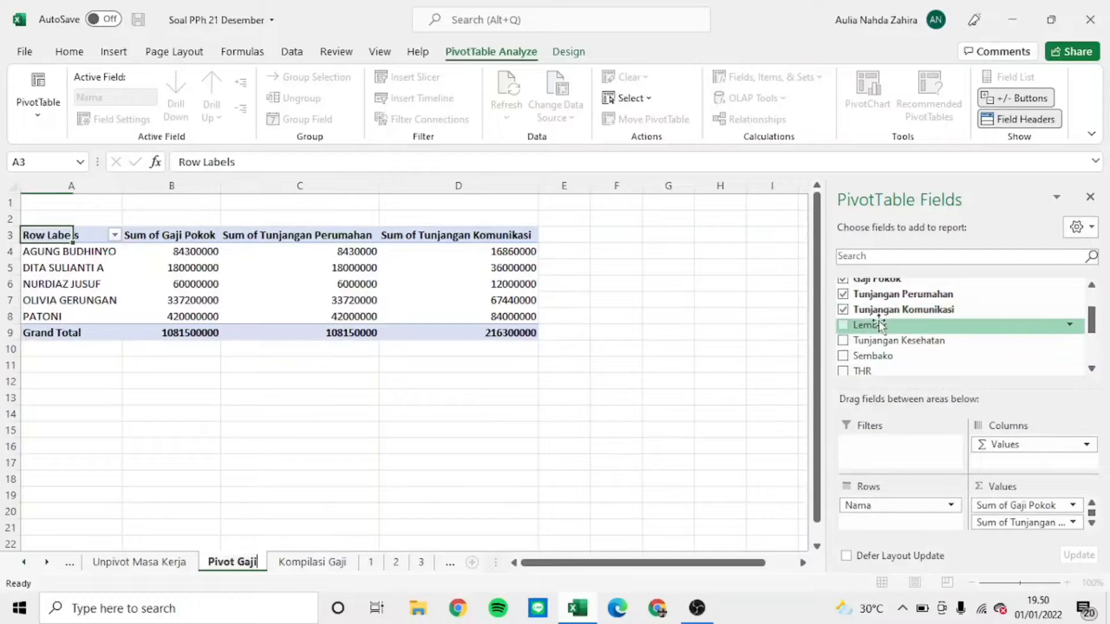
{"action": "left_click", "coordinate": [843, 327]}
{"action": "left_click", "coordinate": [843, 341]}
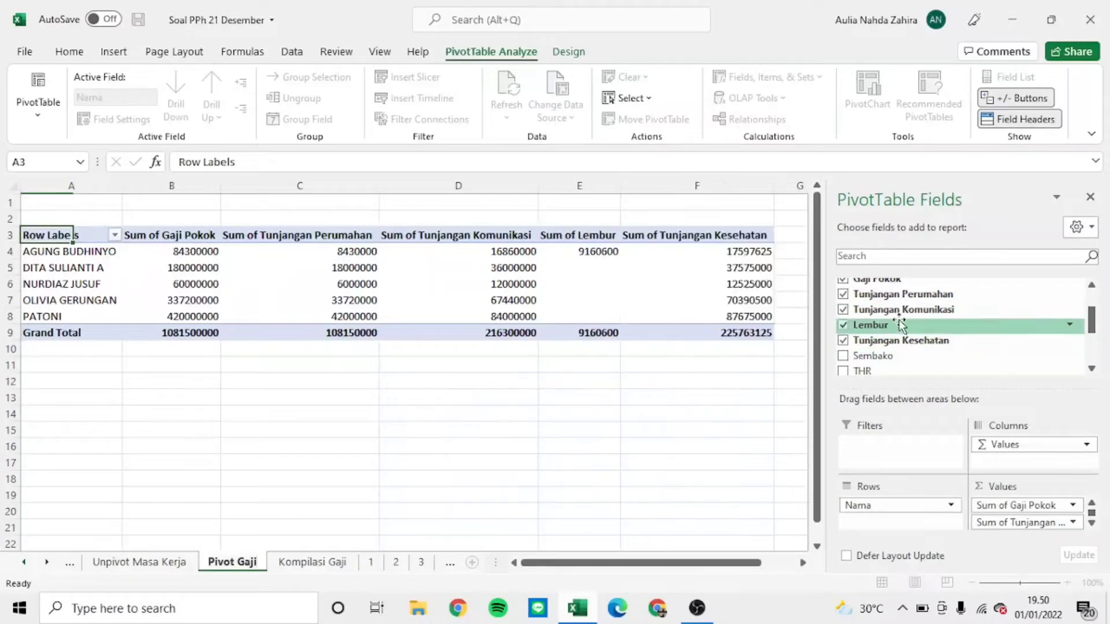
Step: Add Sembako, THR, JKK 0,24%, JKM 0,3%, JHT 3,7%, JHT 2% and PPh 21 to the pivot's values
{"action": "scroll", "coordinate": [844, 341], "scroll_direction": "down", "scroll_amount": 1}
{"action": "left_click", "coordinate": [843, 317]}
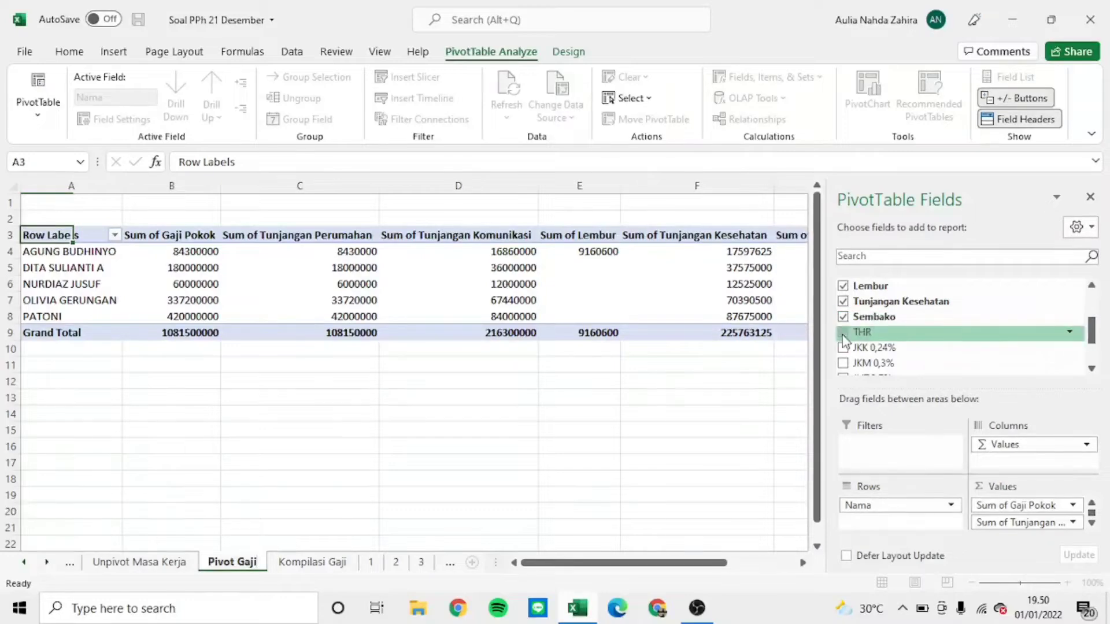
{"action": "left_click", "coordinate": [843, 348]}
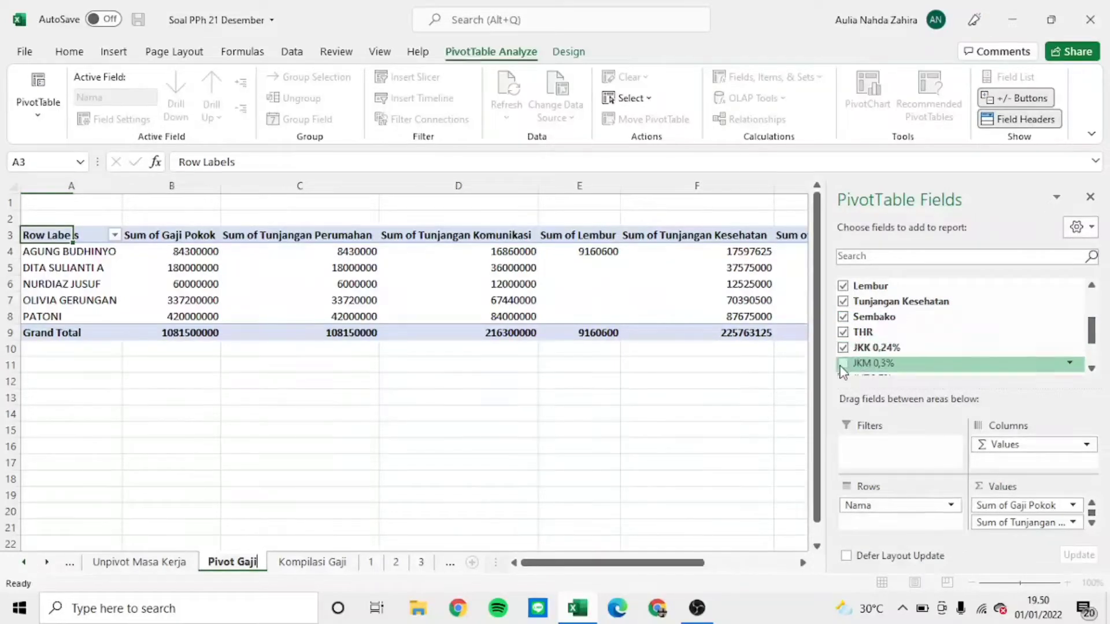
{"action": "left_click", "coordinate": [843, 363]}
{"action": "scroll", "coordinate": [844, 364], "scroll_direction": "down", "scroll_amount": 1}
{"action": "left_click", "coordinate": [843, 341]}
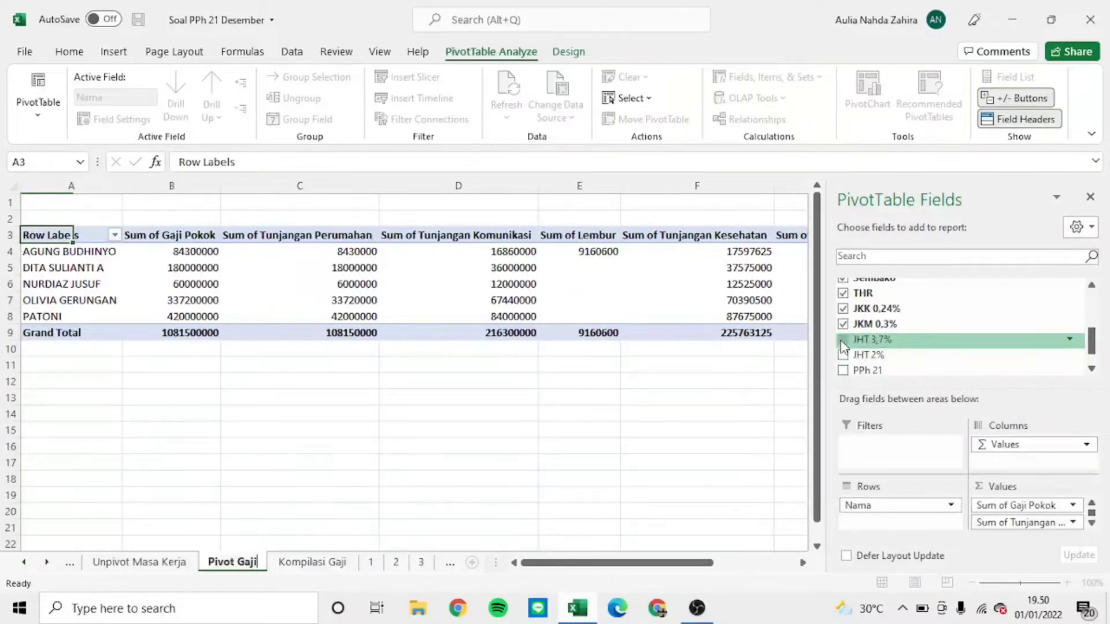
{"action": "left_click", "coordinate": [843, 355]}
{"action": "left_click", "coordinate": [844, 370]}
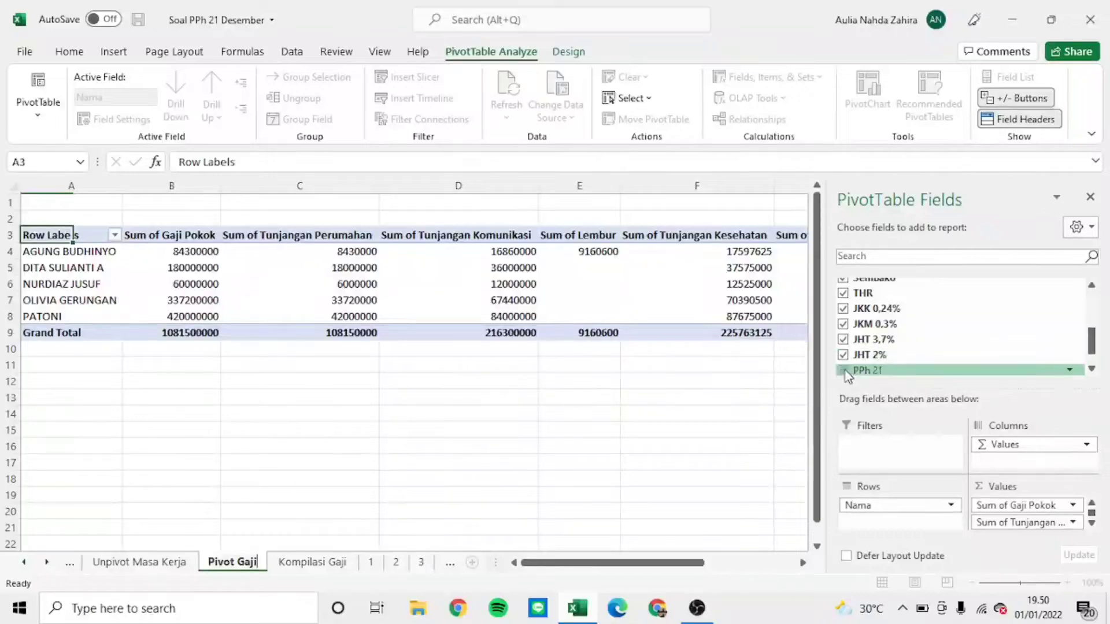
{"action": "scroll", "coordinate": [888, 345], "scroll_direction": "down", "scroll_amount": 1}
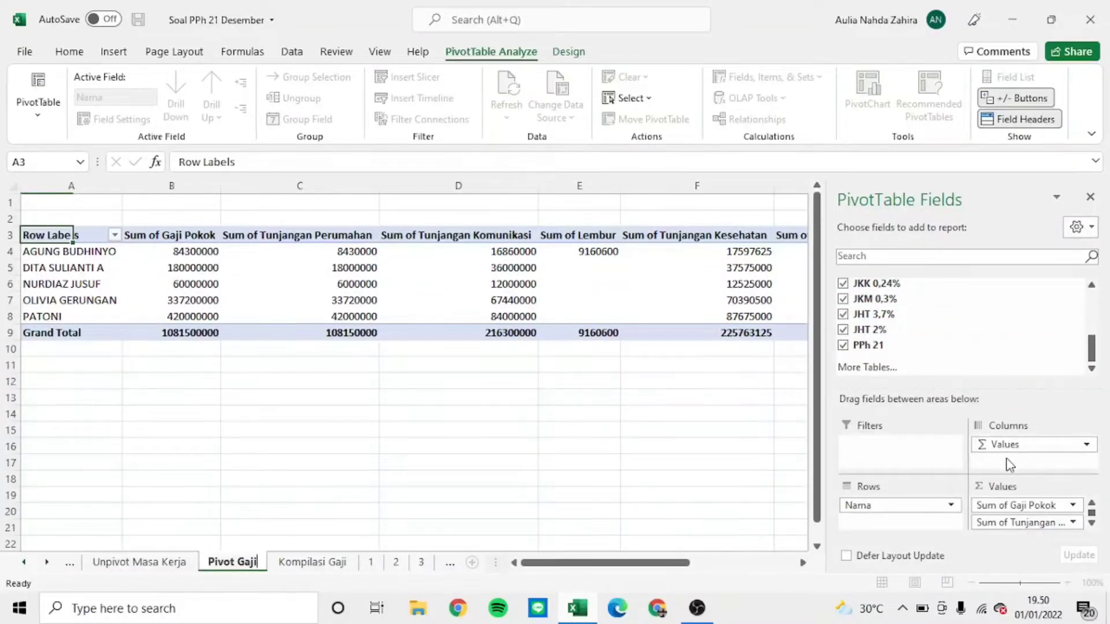
{"action": "scroll", "coordinate": [1028, 520], "scroll_direction": "down", "scroll_amount": 5}
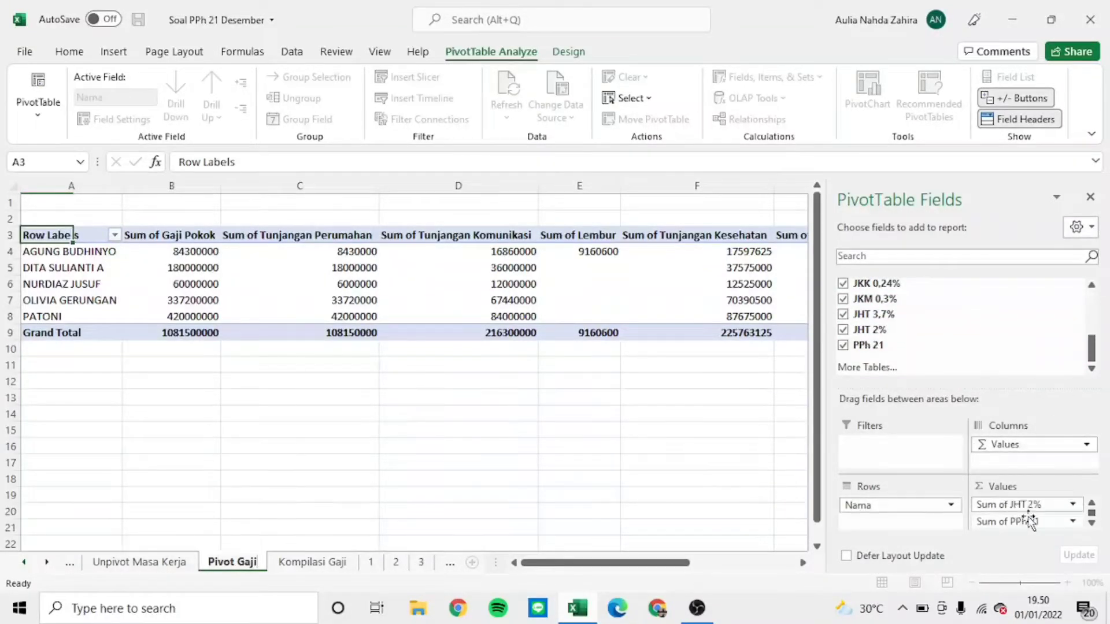
{"action": "scroll", "coordinate": [1028, 518], "scroll_direction": "up", "scroll_amount": 3}
{"action": "scroll", "coordinate": [1031, 522], "scroll_direction": "down", "scroll_amount": 6}
{"action": "left_click_drag", "start_coordinate": [616, 569], "coordinate": [508, 549]}
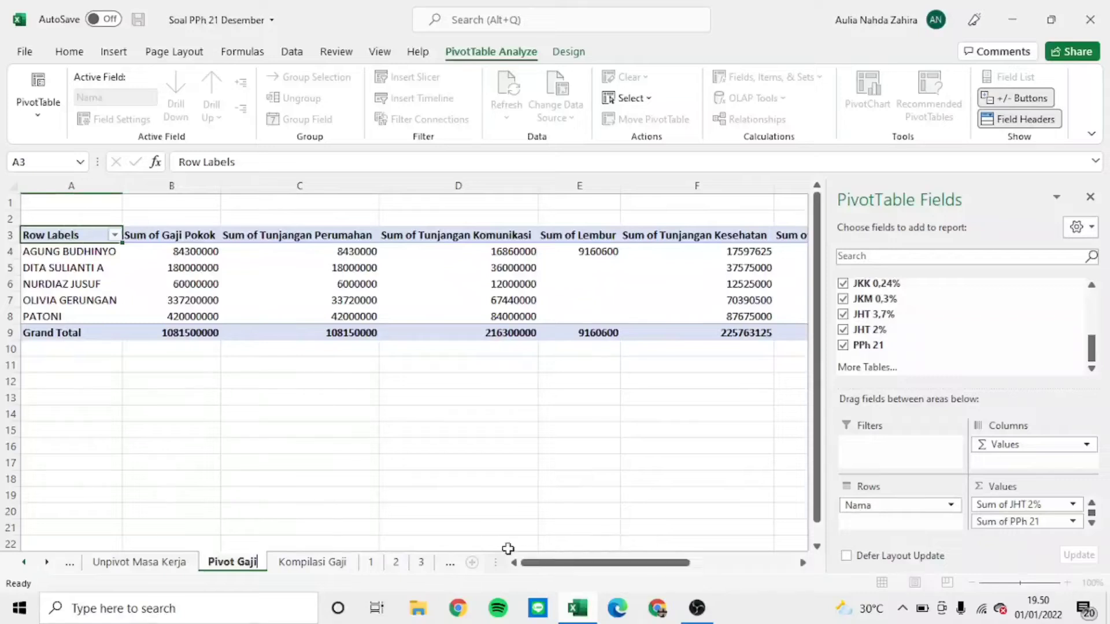
{"action": "left_click_drag", "start_coordinate": [565, 574], "coordinate": [196, 253]}
{"action": "left_click", "coordinate": [343, 529]}
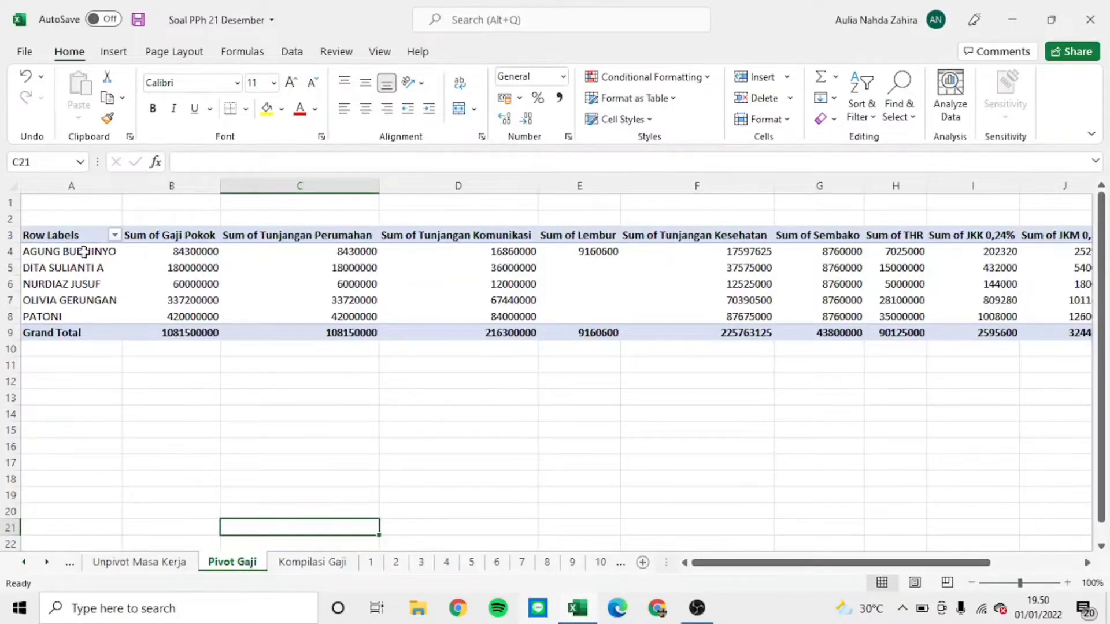
Step: Copy rows 3 to 9 of the Pivot Gaji sheet, covering the whole PivotTable
{"action": "left_click_drag", "start_coordinate": [50, 236], "coordinate": [161, 325]}
{"action": "left_click", "coordinate": [10, 235]}
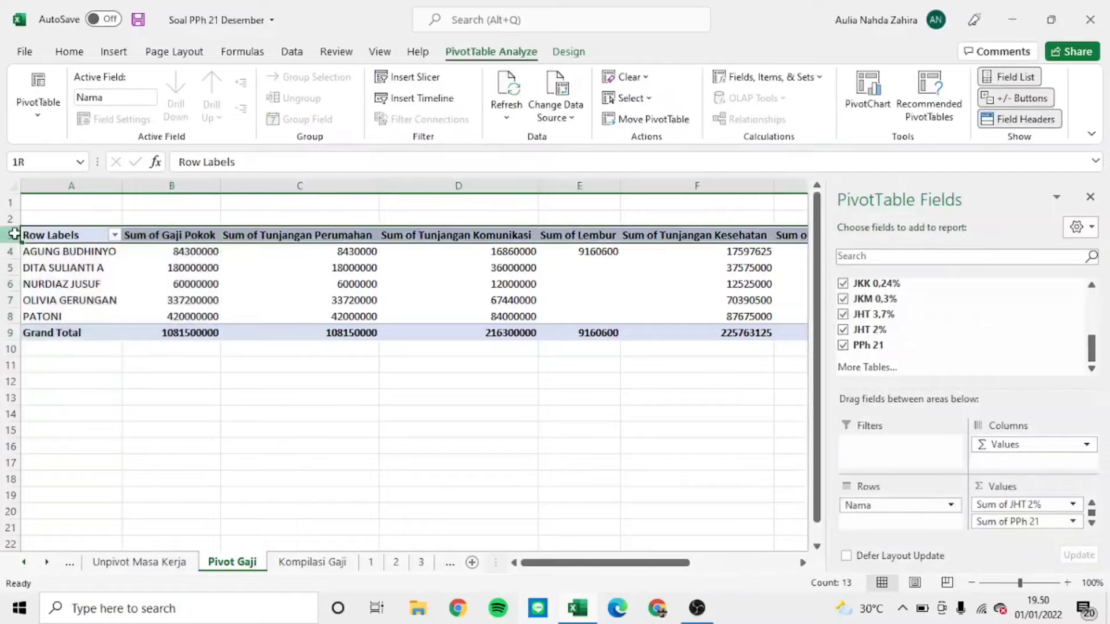
{"action": "left_click", "coordinate": [75, 385]}
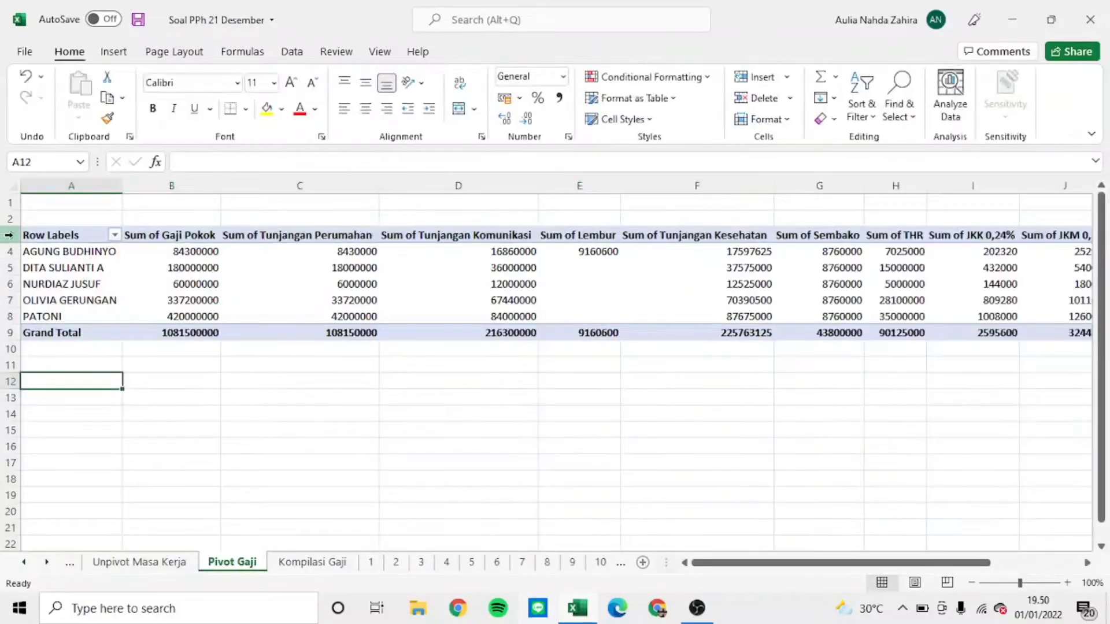
{"action": "left_click_drag", "start_coordinate": [8, 236], "coordinate": [9, 334]}
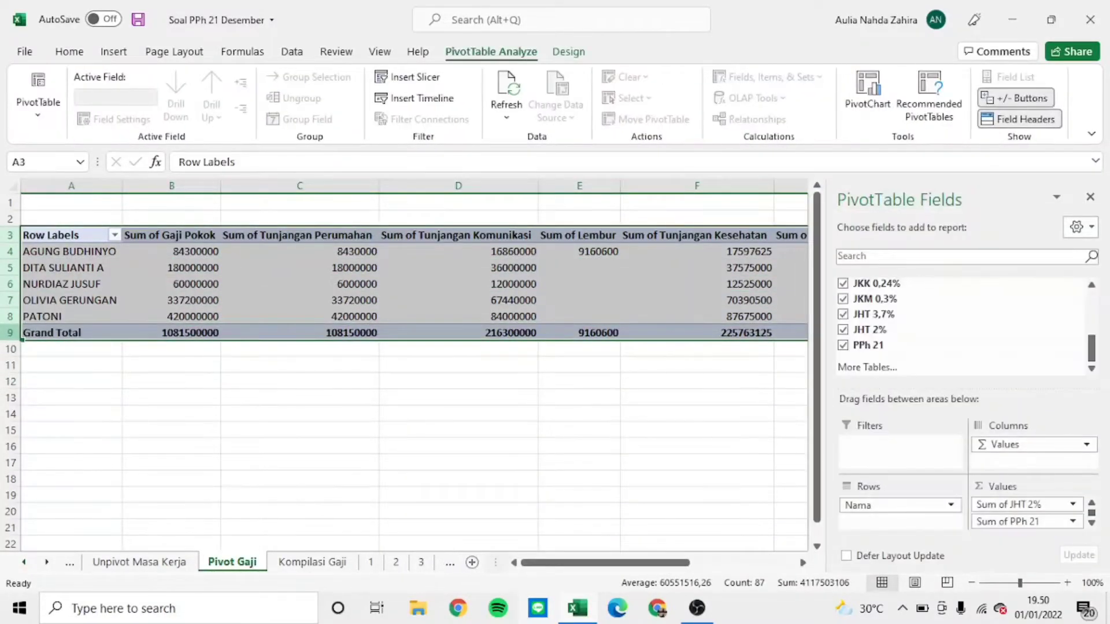
{"action": "key", "text": "ctrl+c"}
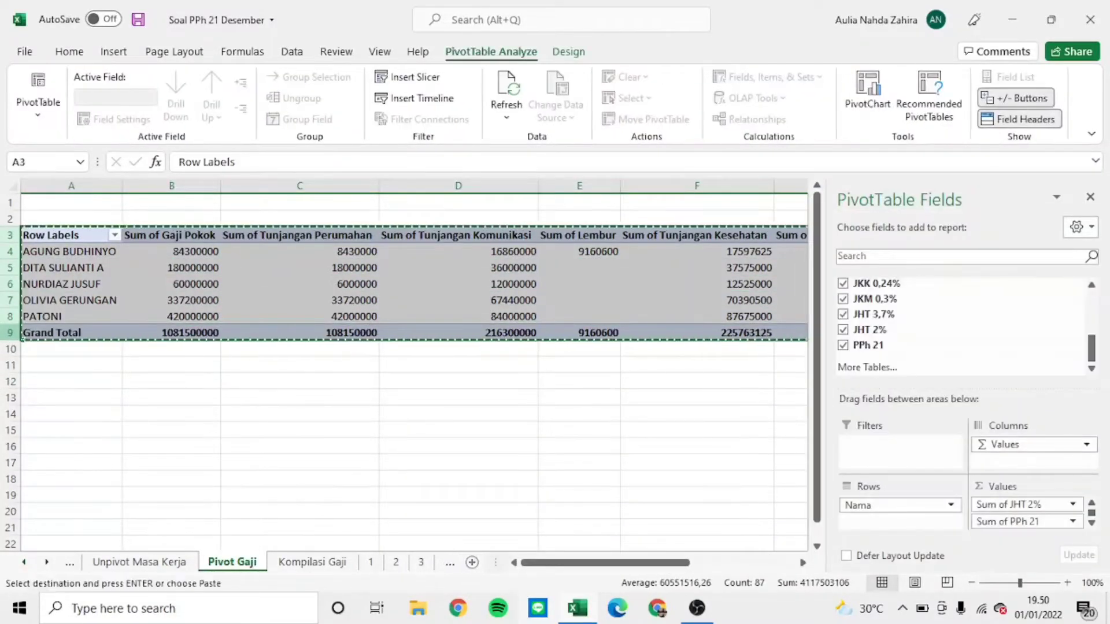
Step: Add a new worksheet after Pivot Gaji and name it Unpivot Gaji
{"action": "left_click", "coordinate": [472, 563]}
{"action": "double_click", "coordinate": [293, 562]}
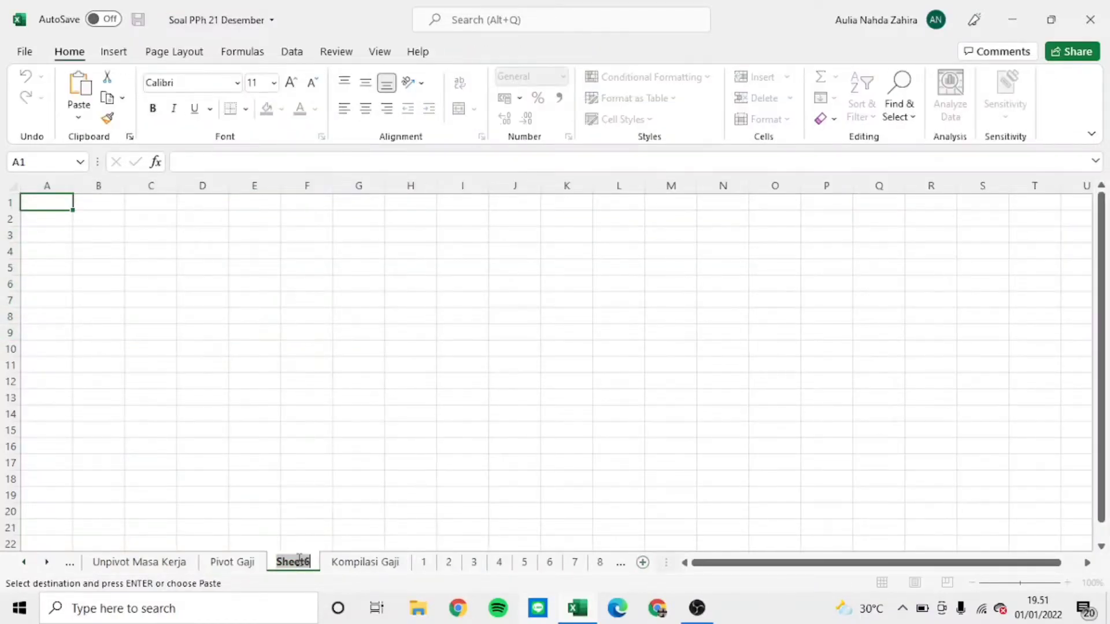
{"action": "type", "text": "Unpi"}
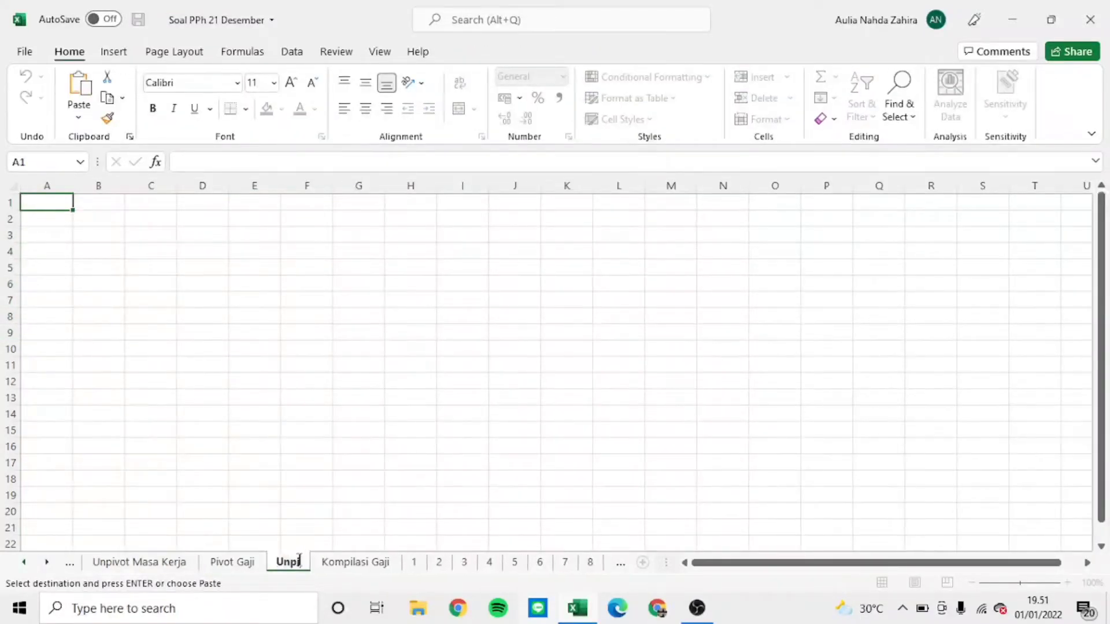
{"action": "type", "text": "vot G"}
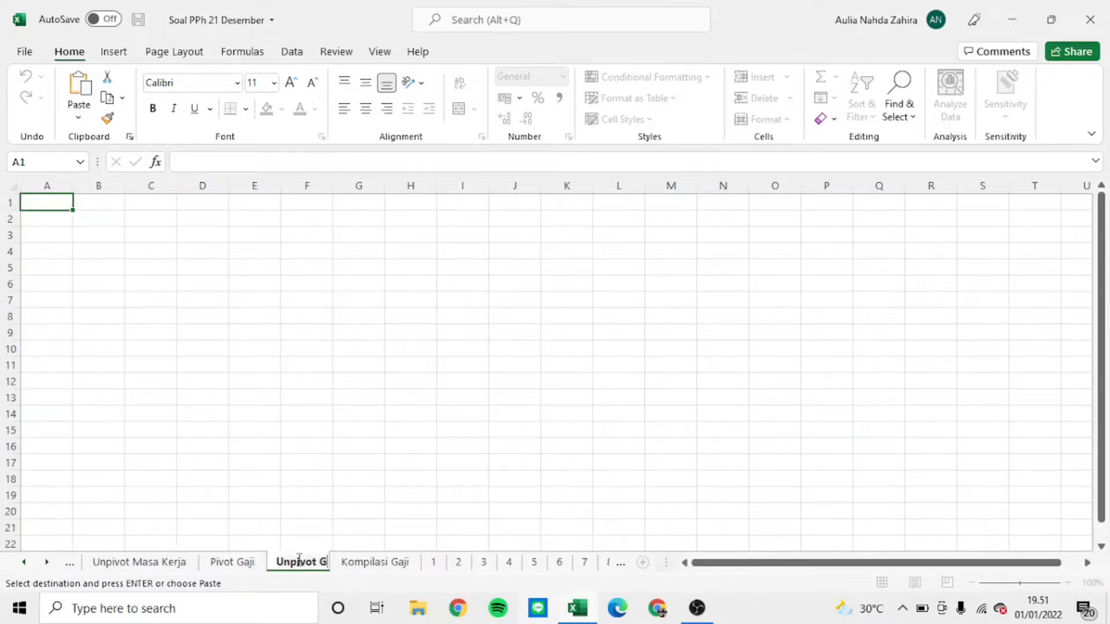
{"action": "type", "text": "aji"}
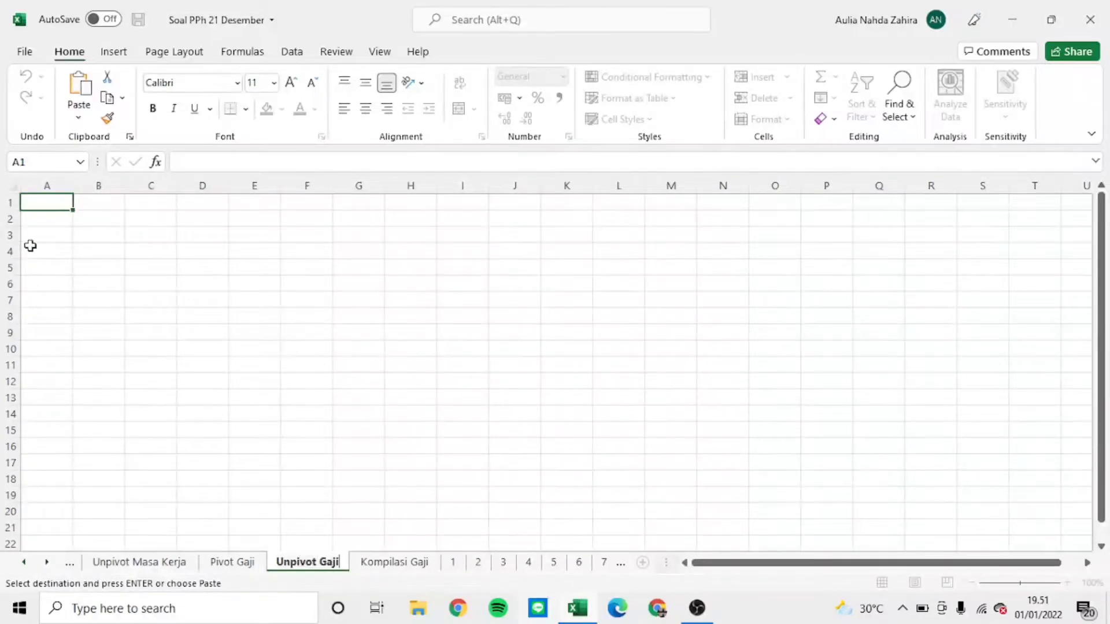
Step: Paste the copied pivot rows as values only starting at A3 and autofit the column widths
{"action": "left_click", "coordinate": [35, 236]}
{"action": "left_click", "coordinate": [78, 117]}
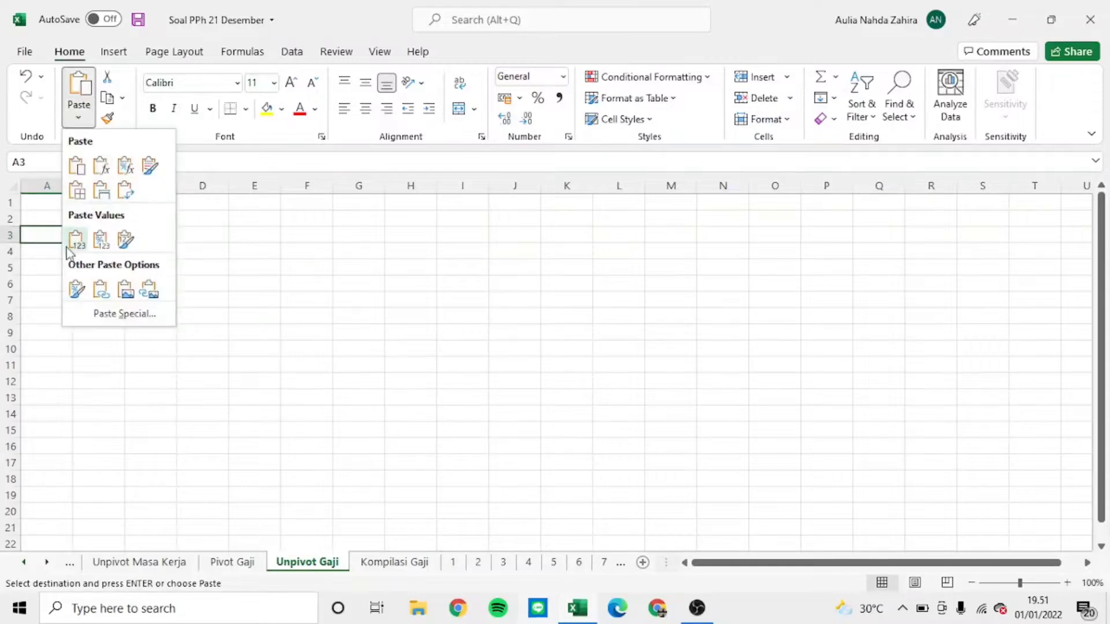
{"action": "left_click", "coordinate": [76, 240]}
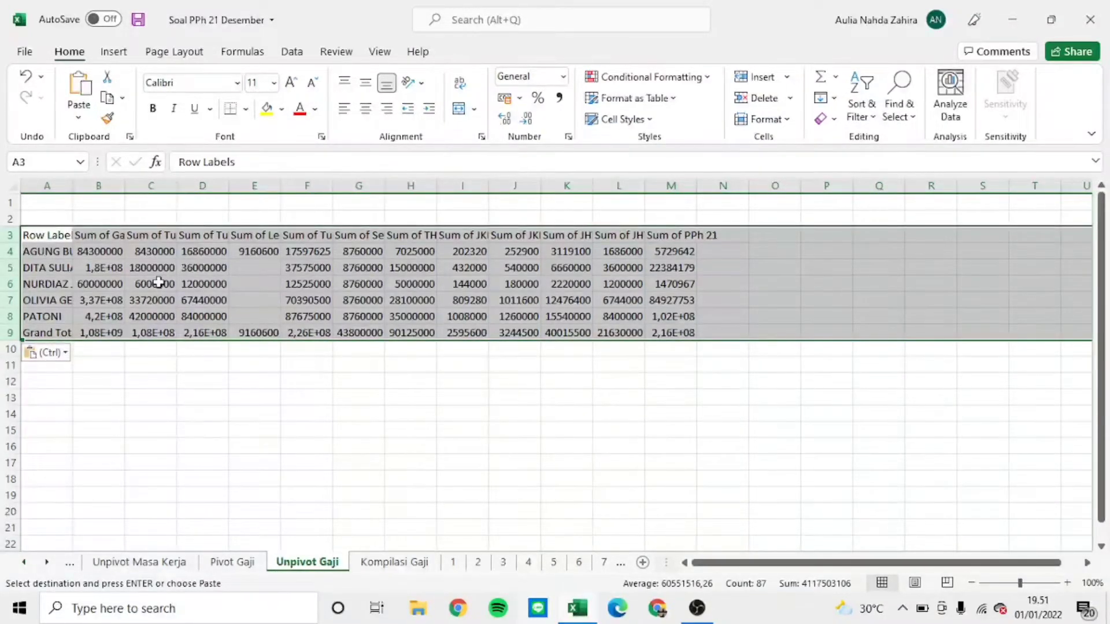
{"action": "key", "text": "alt+h"}
{"action": "key", "text": "o"}
{"action": "key", "text": "i"}
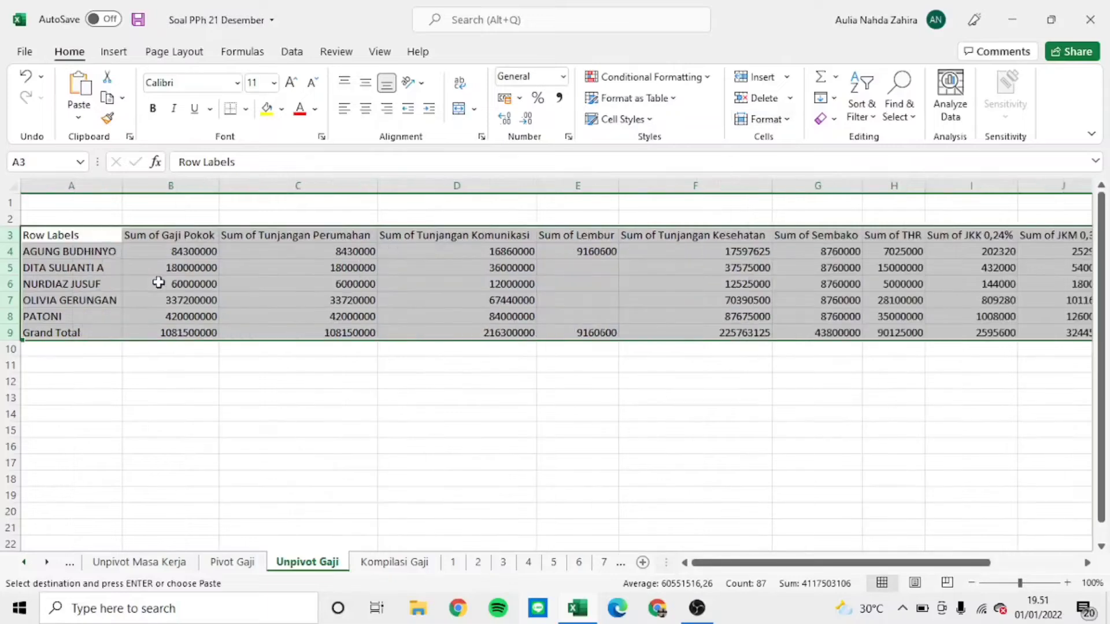
Step: Review the pasted component headers across row 3, from Gaji Pokok to PPh 21
{"action": "key", "text": "Right"}
{"action": "key", "text": "Right"}
{"action": "key", "text": "Right"}
{"action": "key", "text": "Right"}
{"action": "key", "text": "Right"}
{"action": "key", "text": "Right"}
{"action": "key", "text": "Right"}
{"action": "key", "text": "Right"}
{"action": "key", "text": "Right"}
{"action": "key", "text": "Right"}
{"action": "key", "text": "Right"}
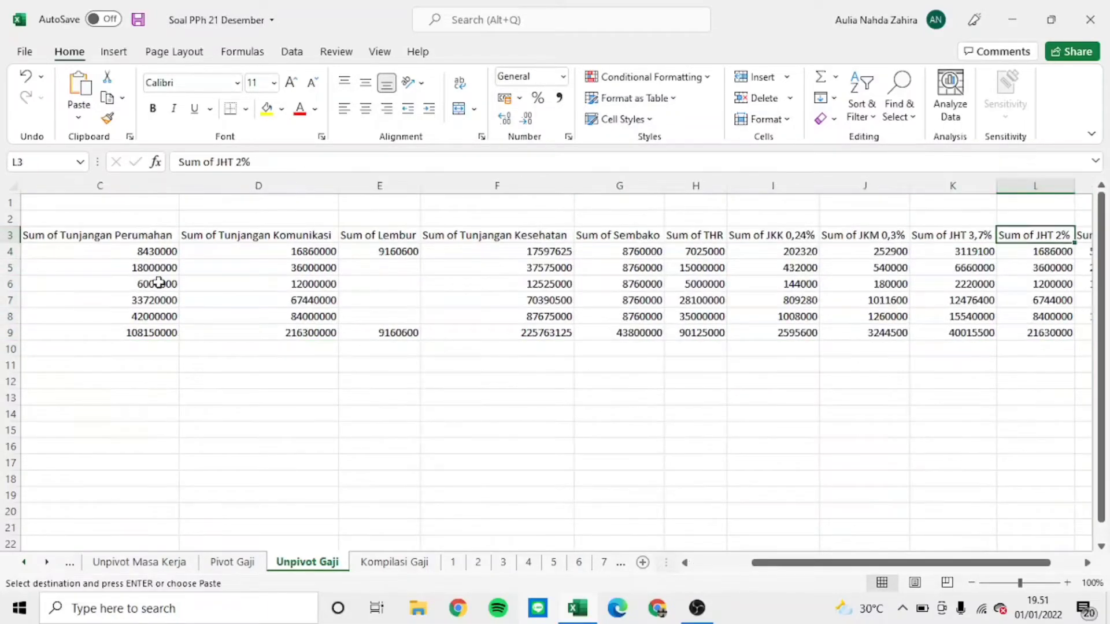
{"action": "key", "text": "Right"}
{"action": "key", "text": "Right"}
{"action": "key", "text": "Left"}
{"action": "key", "text": "Home"}
{"action": "key", "text": "Right"}
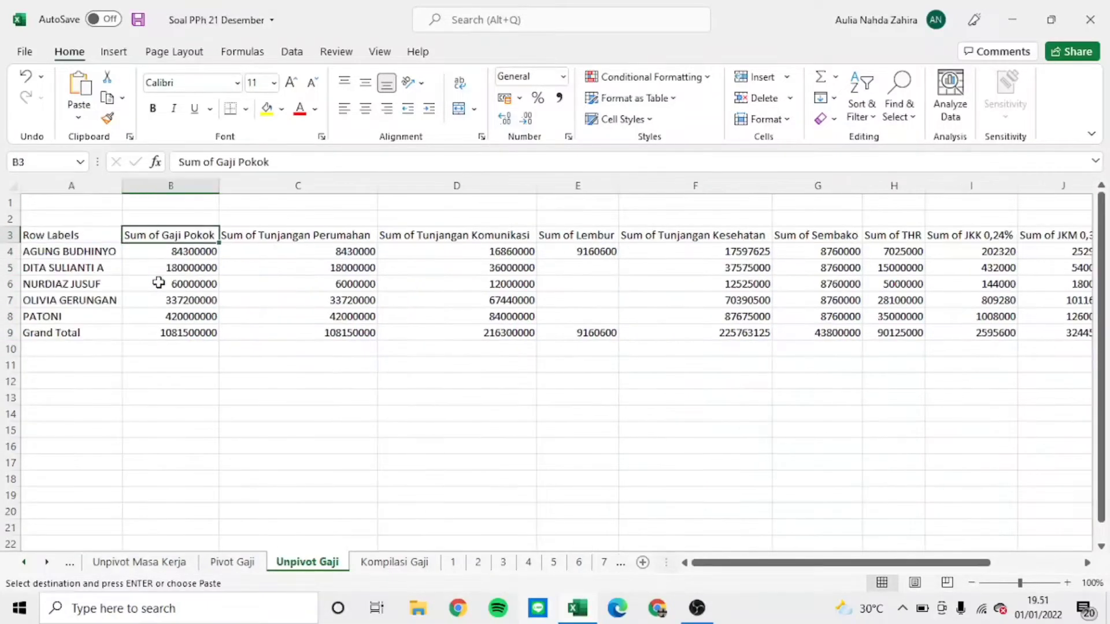
Step: Enter the header Tunjangan in N3, beside the Sum of PPh 21 column
{"action": "key", "text": "Right"}
{"action": "key", "text": "Right"}
{"action": "key", "text": "Right"}
{"action": "key", "text": "Right"}
{"action": "key", "text": "Right"}
{"action": "key", "text": "Right"}
{"action": "key", "text": "Right"}
{"action": "key", "text": "Right"}
{"action": "key", "text": "Right"}
{"action": "key", "text": "Right"}
{"action": "key", "text": "Right"}
{"action": "key", "text": "Right"}
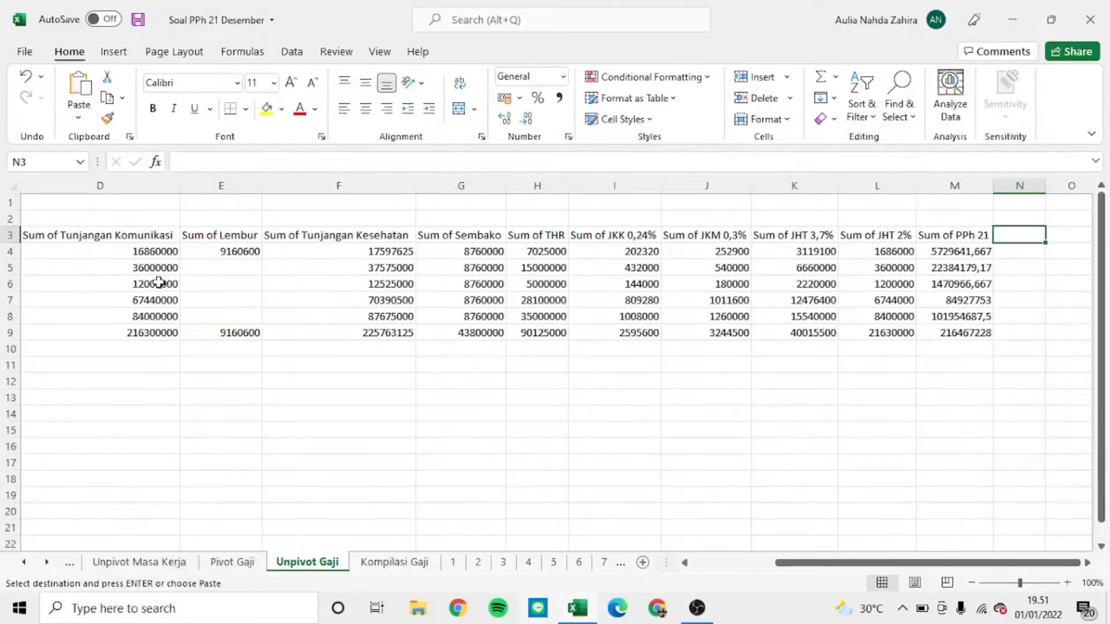
{"action": "type", "text": "Tunjangan"}
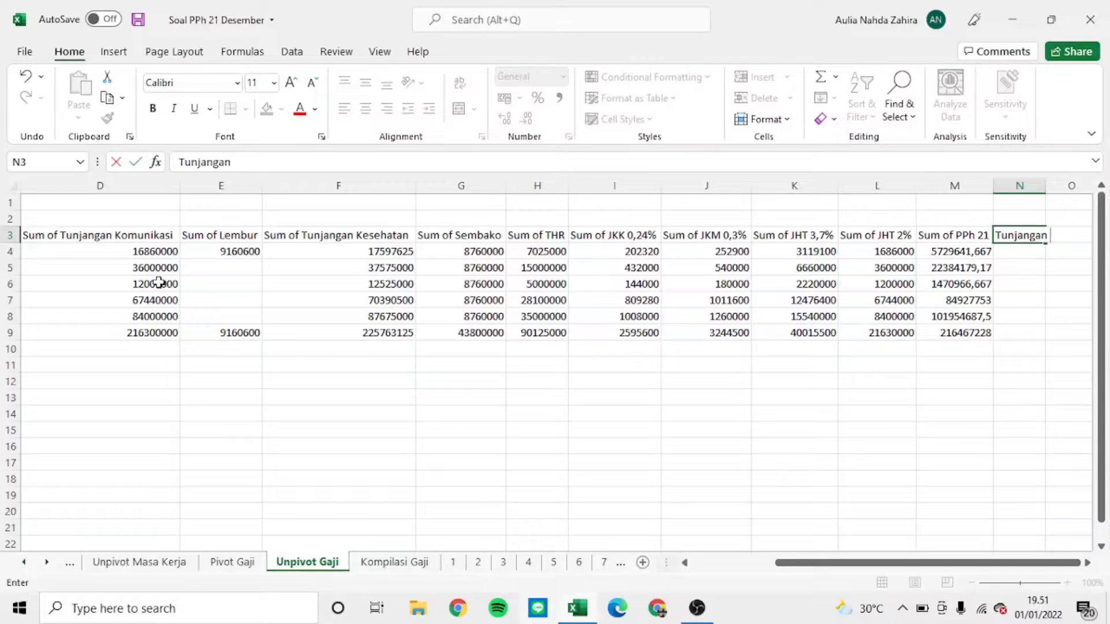
{"action": "key", "text": "Return"}
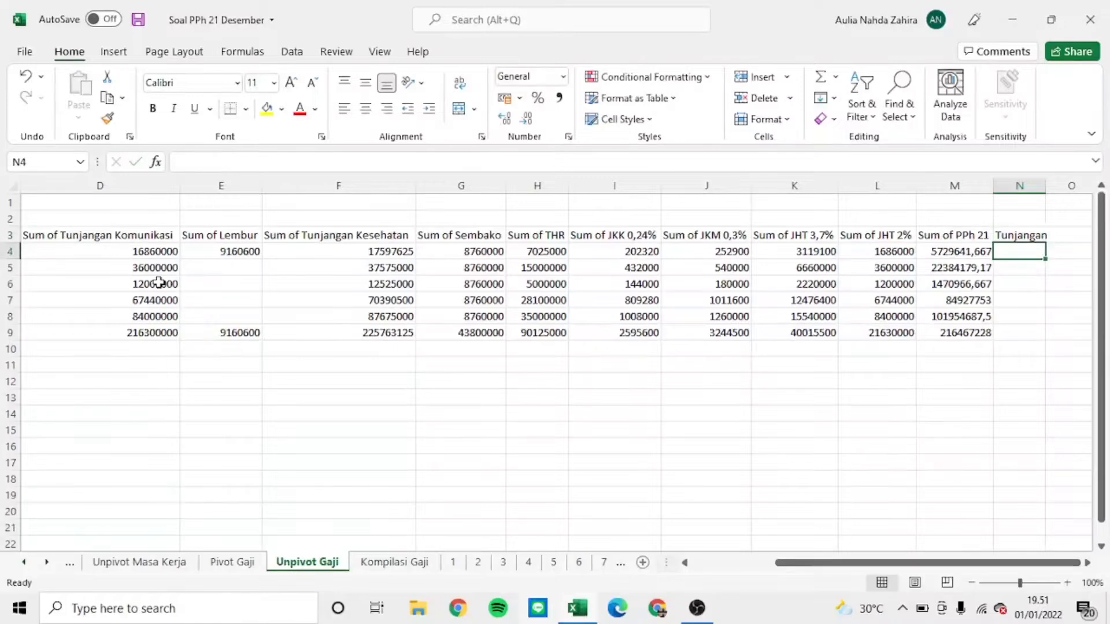
Step: Total the allowances and overtime in N4 with =SUM(C4:F4) and fill the formula down to N9
{"action": "type", "text": "=SUM("}
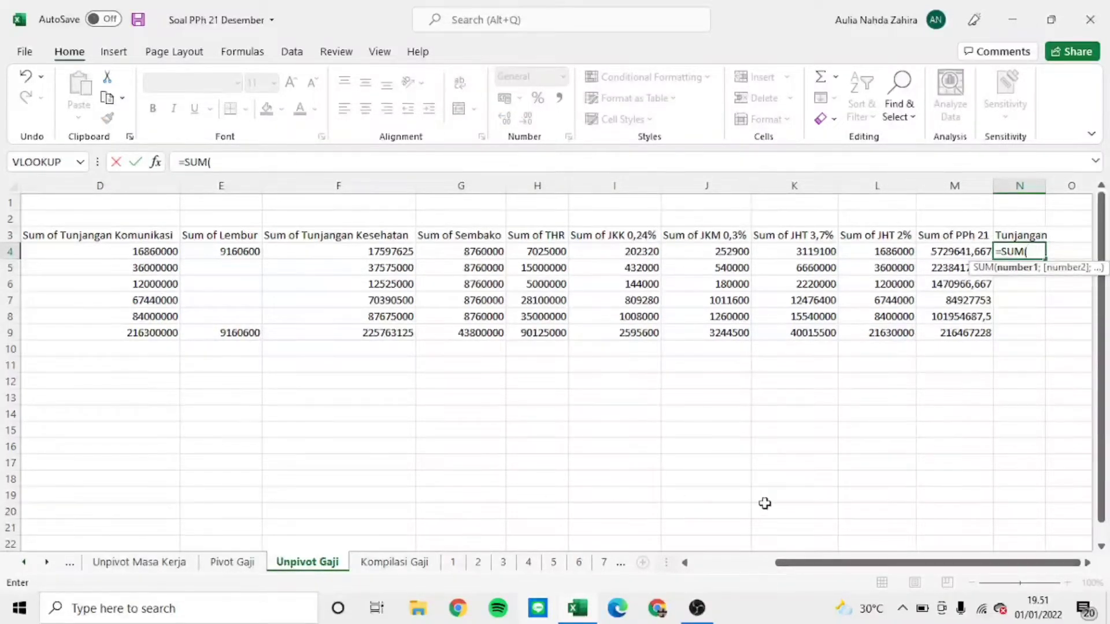
{"action": "left_click_drag", "start_coordinate": [806, 564], "coordinate": [650, 559]}
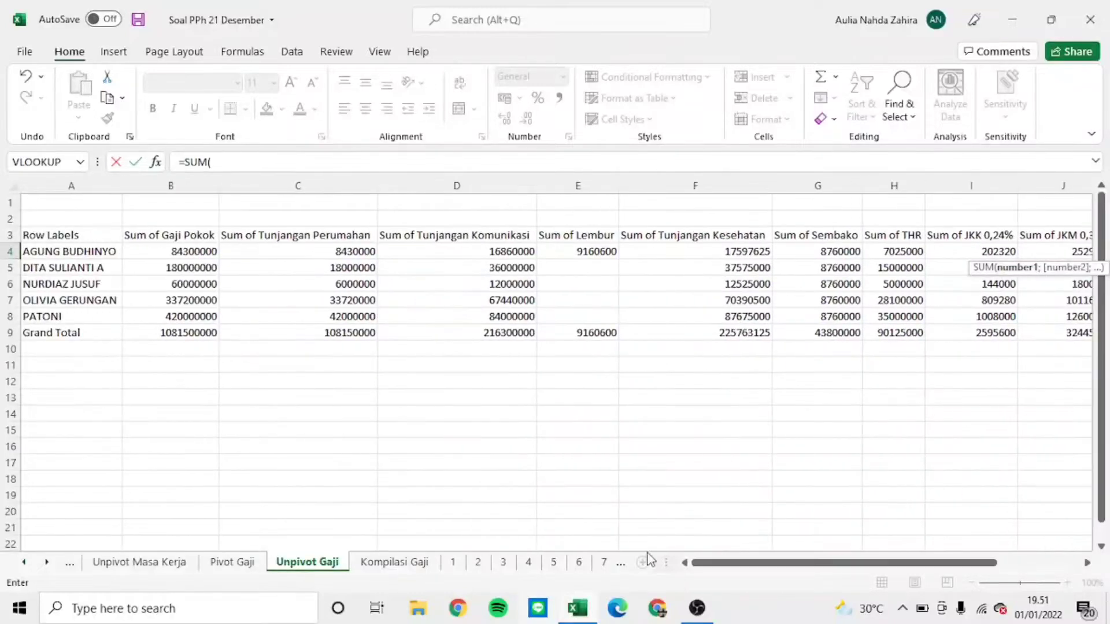
{"action": "left_click", "coordinate": [326, 250]}
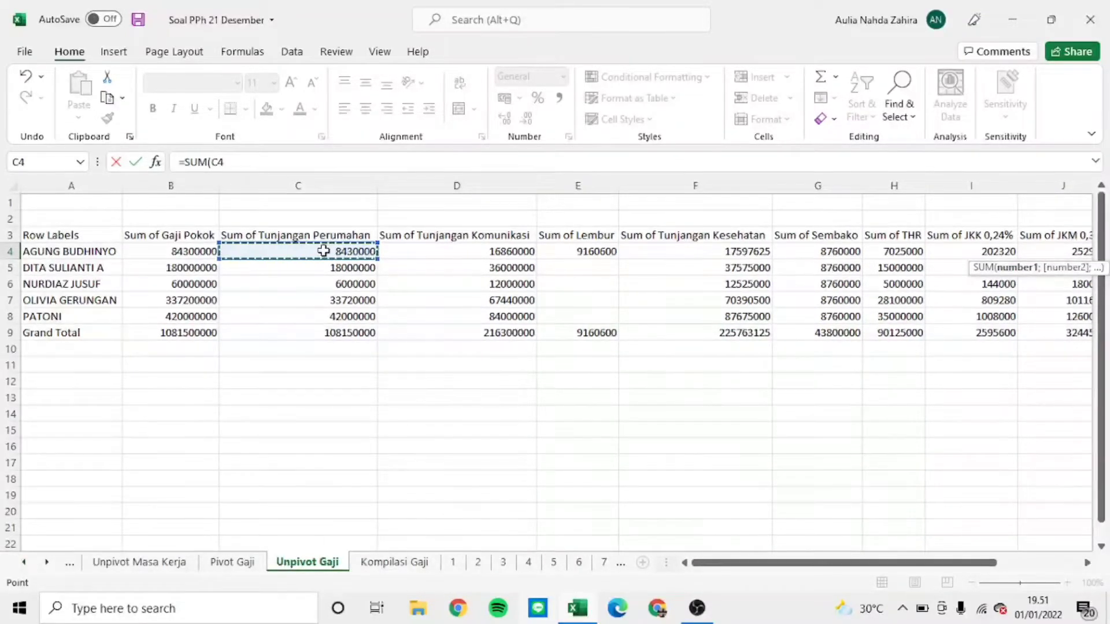
{"action": "left_click_drag", "start_coordinate": [327, 251], "coordinate": [709, 252]}
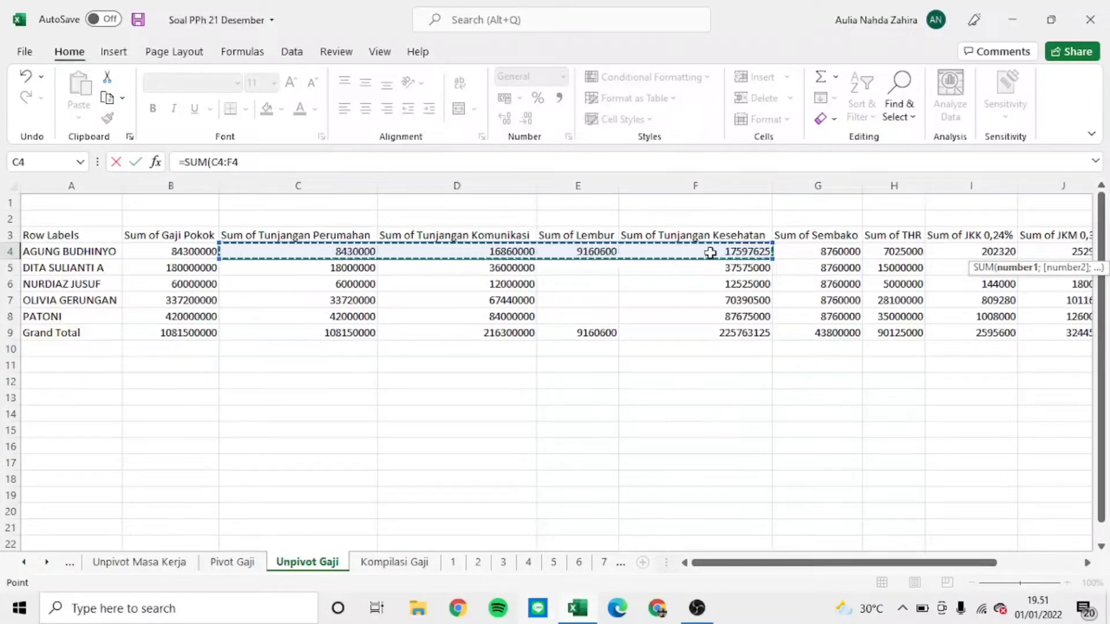
{"action": "type", "text": ")"}
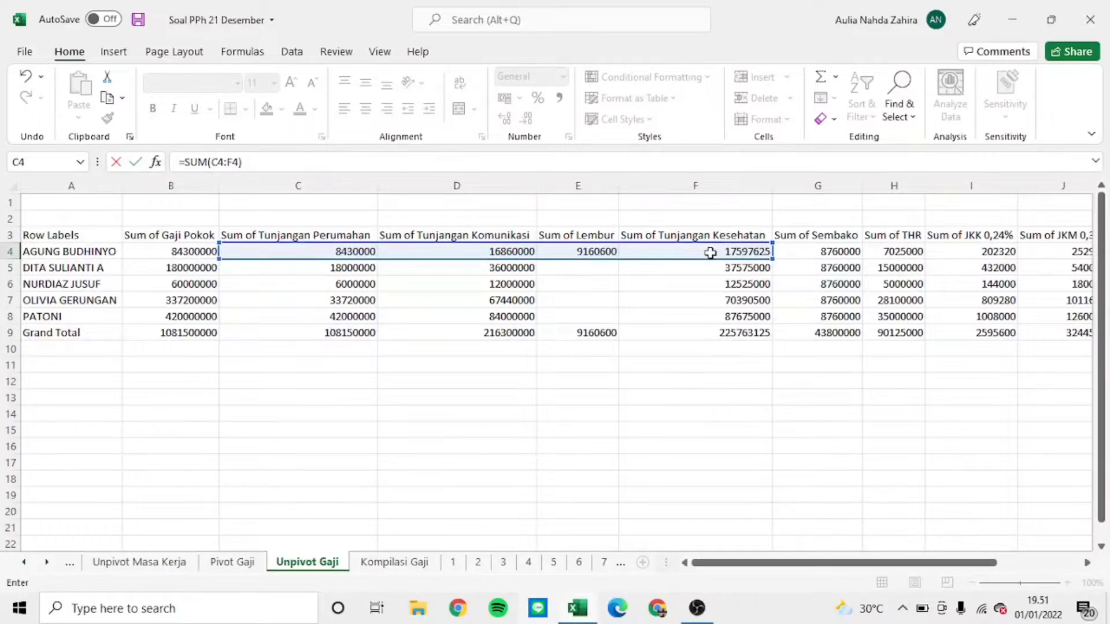
{"action": "key", "text": "Return"}
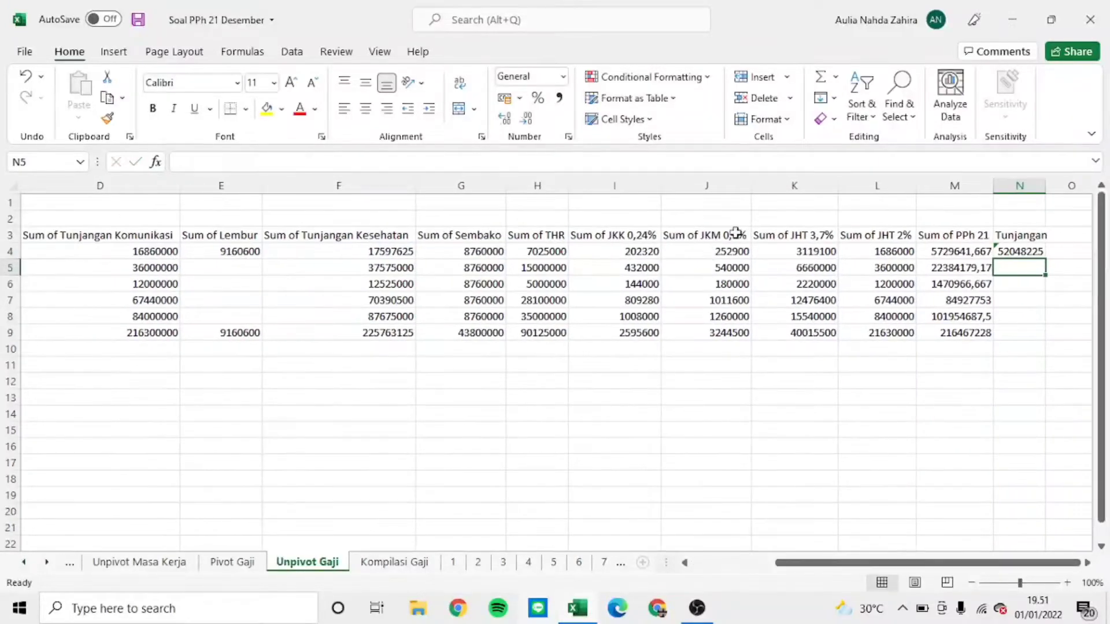
{"action": "left_click", "coordinate": [1033, 251]}
{"action": "double_click", "coordinate": [1046, 263]}
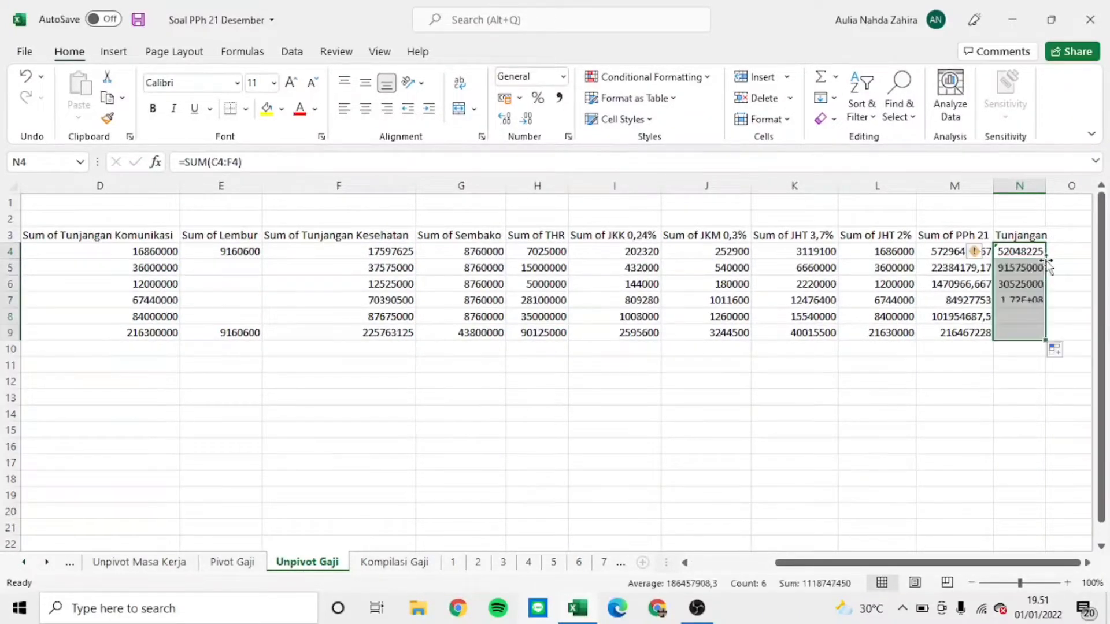
Step: Enter the header Premi in O3, beside Tunjangan
{"action": "left_click", "coordinate": [1063, 232]}
{"action": "type", "text": "Pre"}
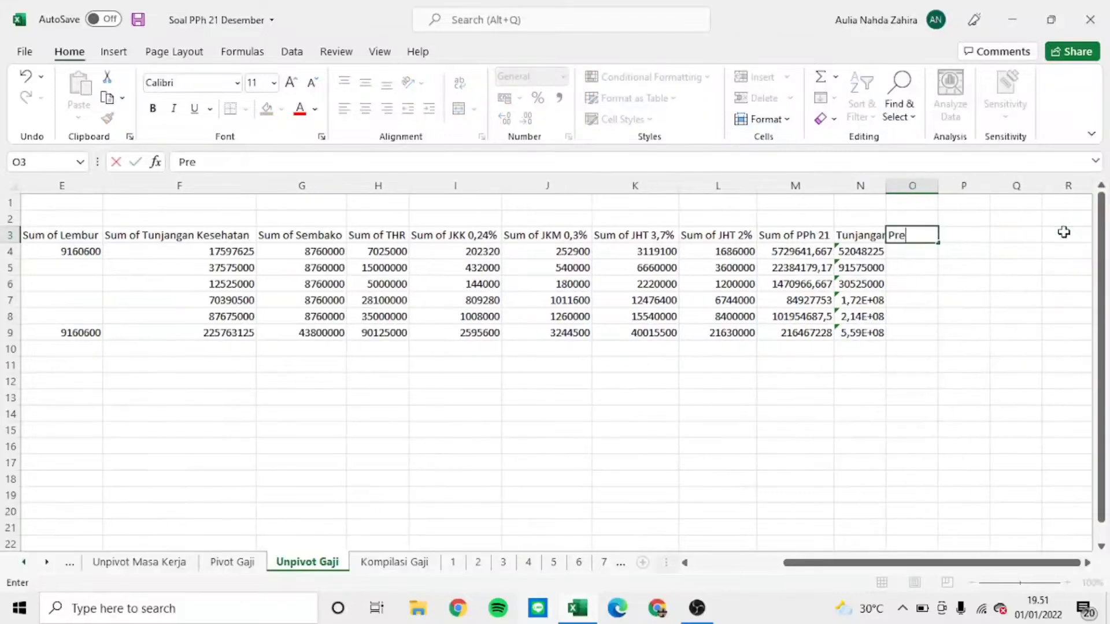
{"action": "type", "text": "mi"}
{"action": "key", "text": "Return"}
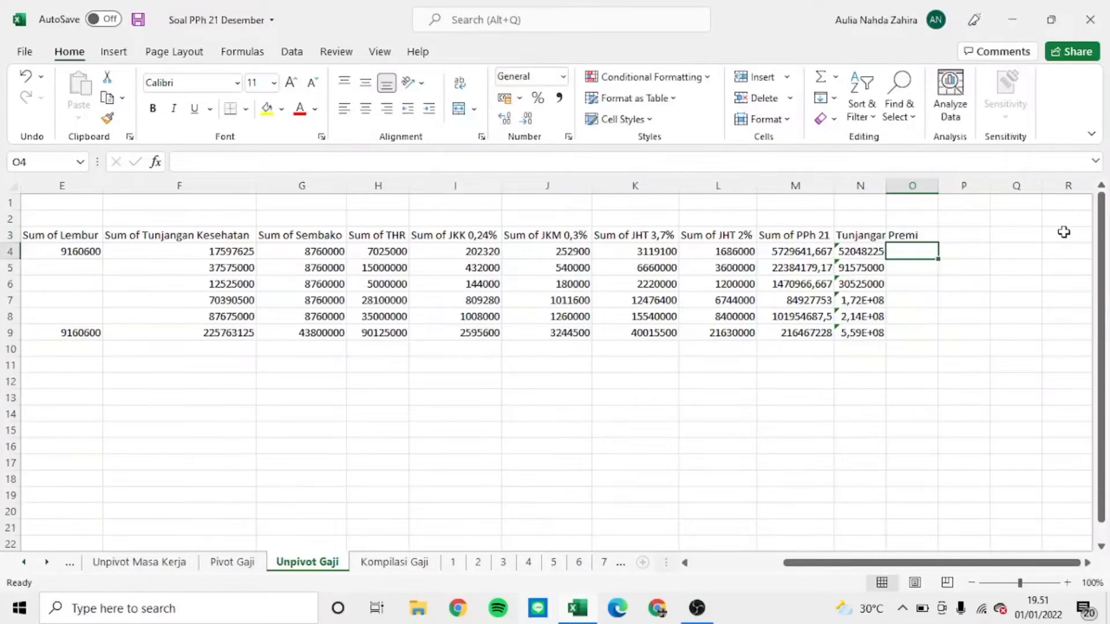
Step: Total JKK and JKM in O4 with =SUM(I4:J4) and fill the formula down to O9
{"action": "type", "text": "="}
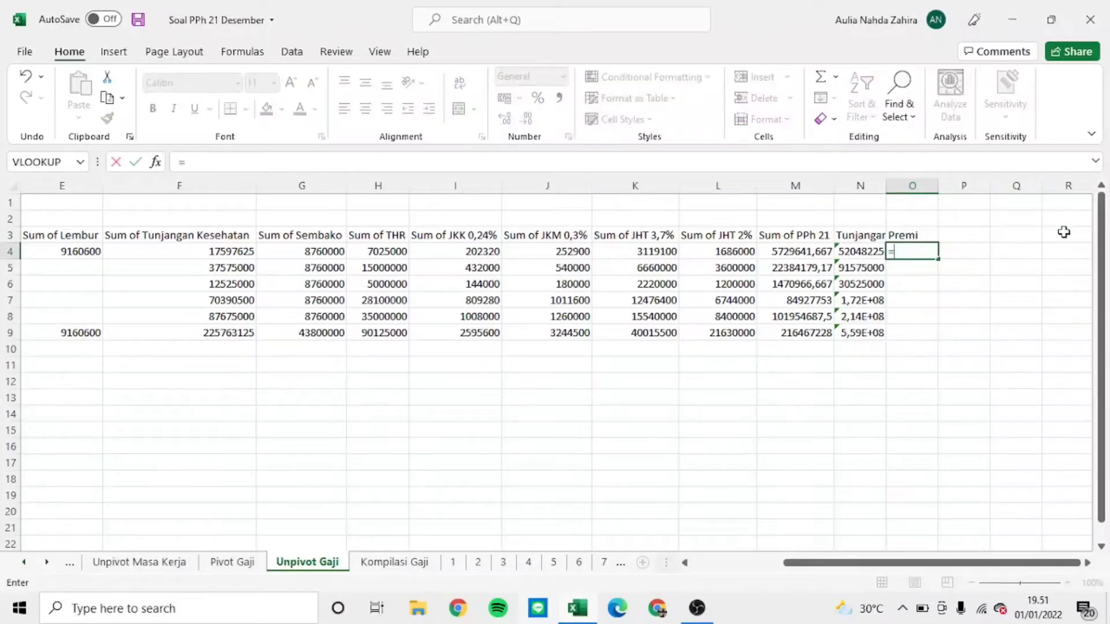
{"action": "type", "text": "SUM("}
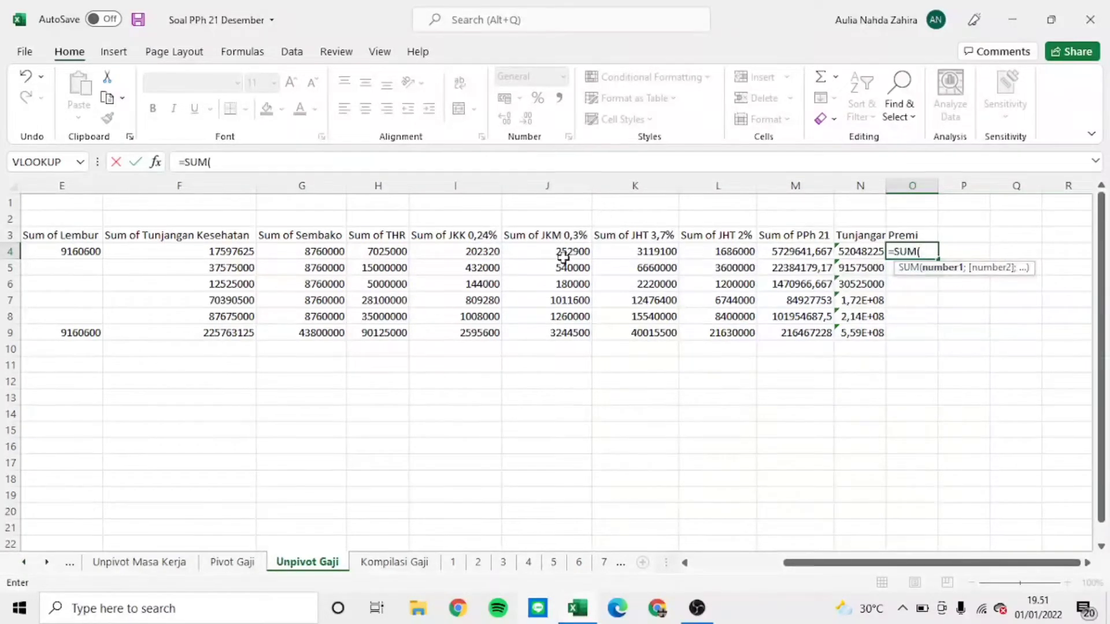
{"action": "left_click_drag", "start_coordinate": [473, 253], "coordinate": [550, 253]}
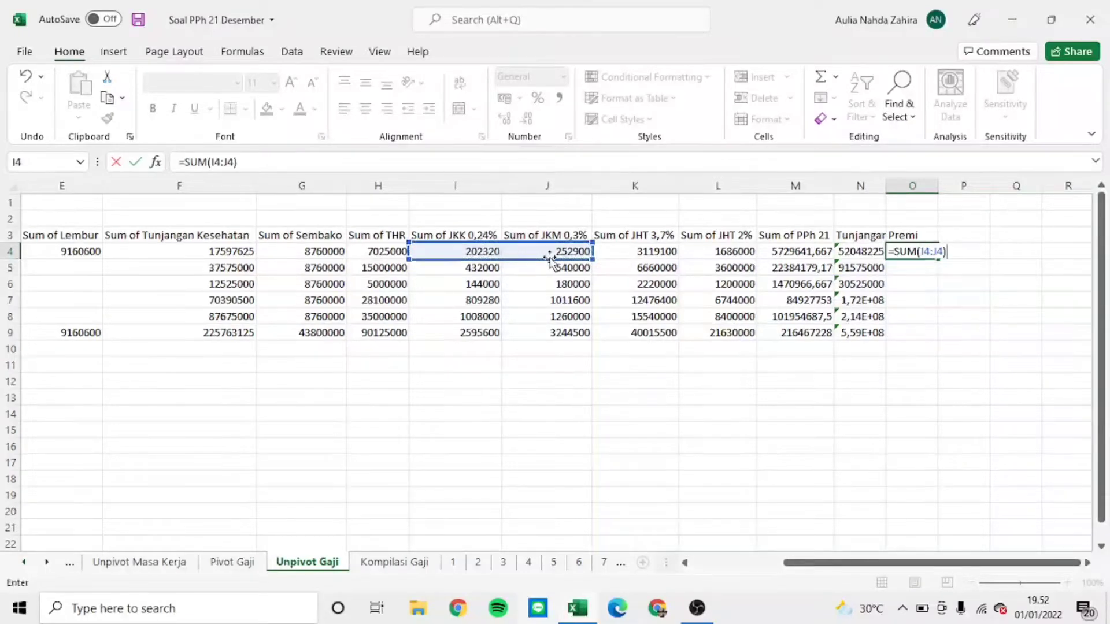
{"action": "key", "text": "Return"}
{"action": "left_click", "coordinate": [933, 250]}
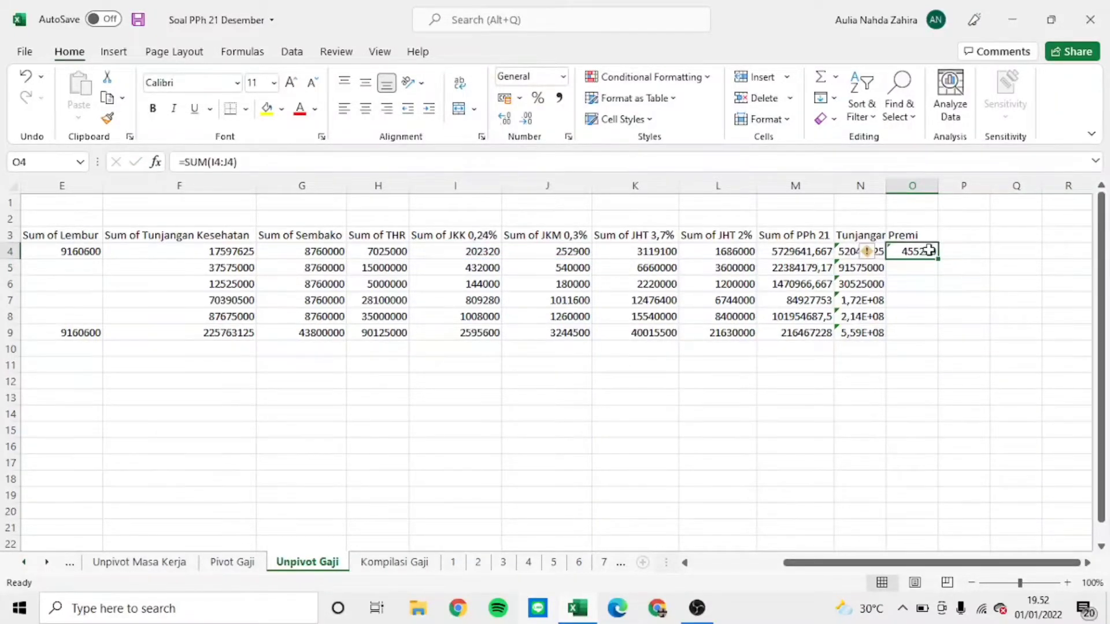
{"action": "double_click", "coordinate": [937, 260]}
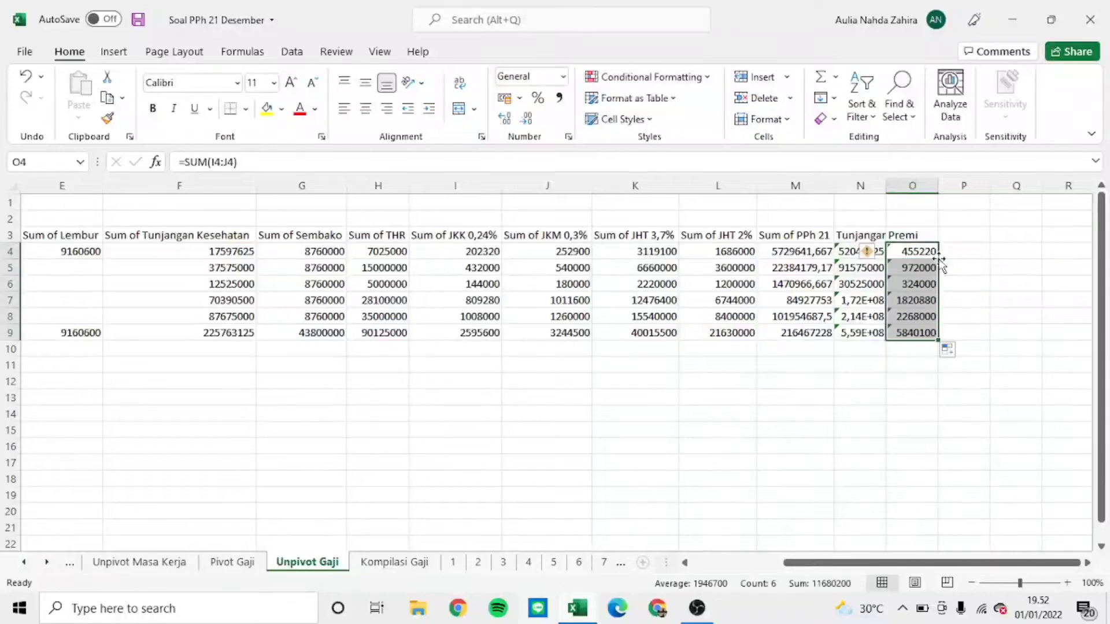
{"action": "left_click_drag", "start_coordinate": [811, 566], "coordinate": [793, 572]}
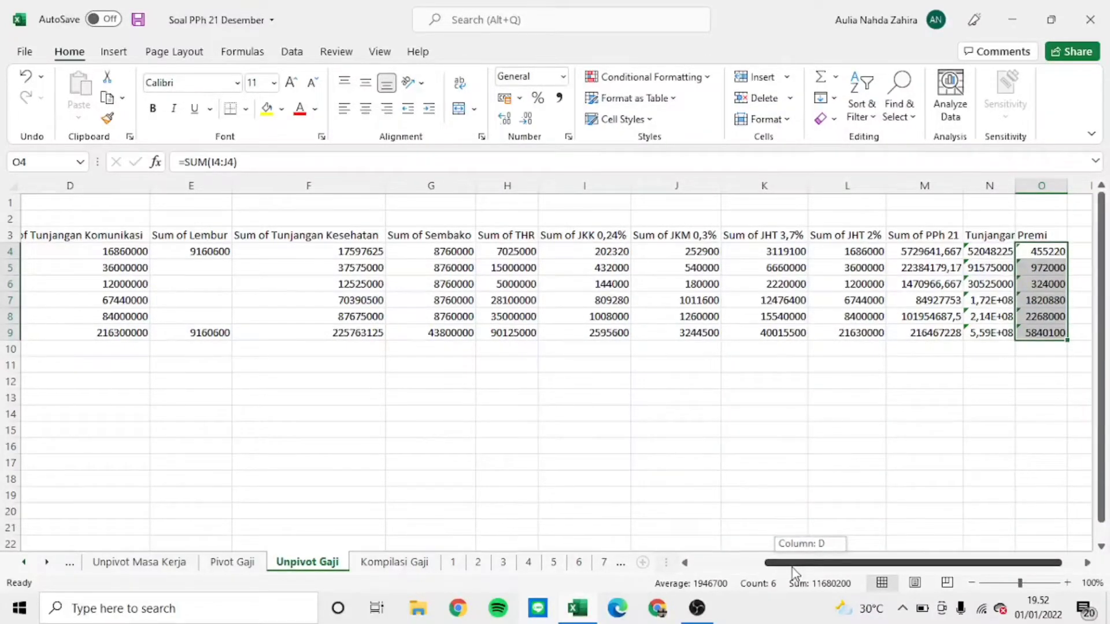
{"action": "left_click_drag", "start_coordinate": [792, 567], "coordinate": [693, 582]}
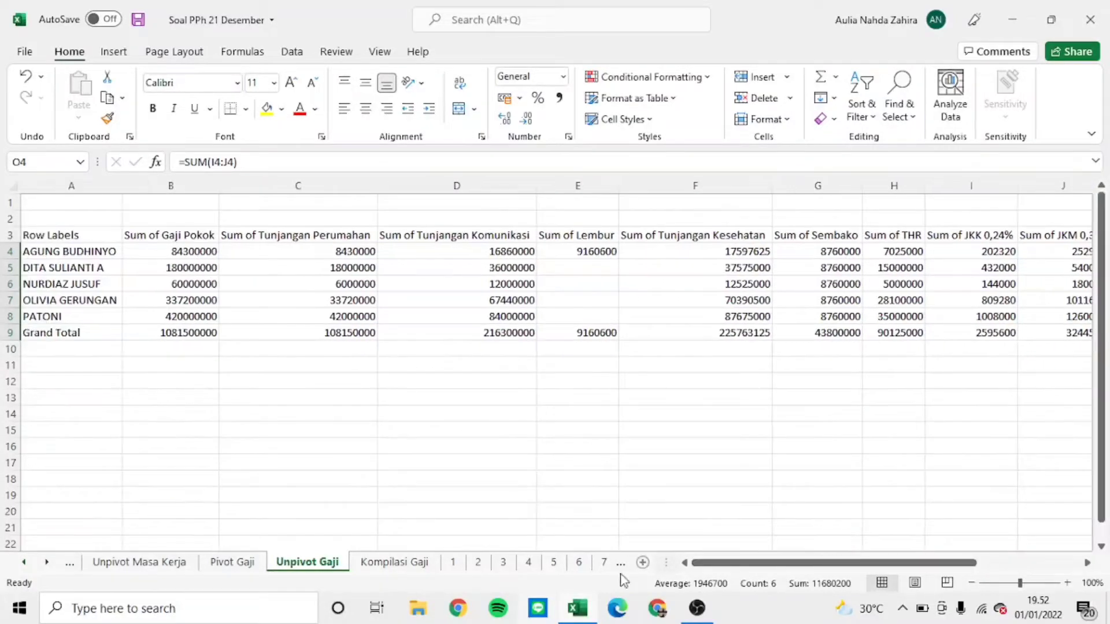
Step: Examine the first employee's amounts across the Jumlah columns of the 1721_bp_A1 file, from Jumlah 1 onward
{"action": "left_click", "coordinate": [392, 563]}
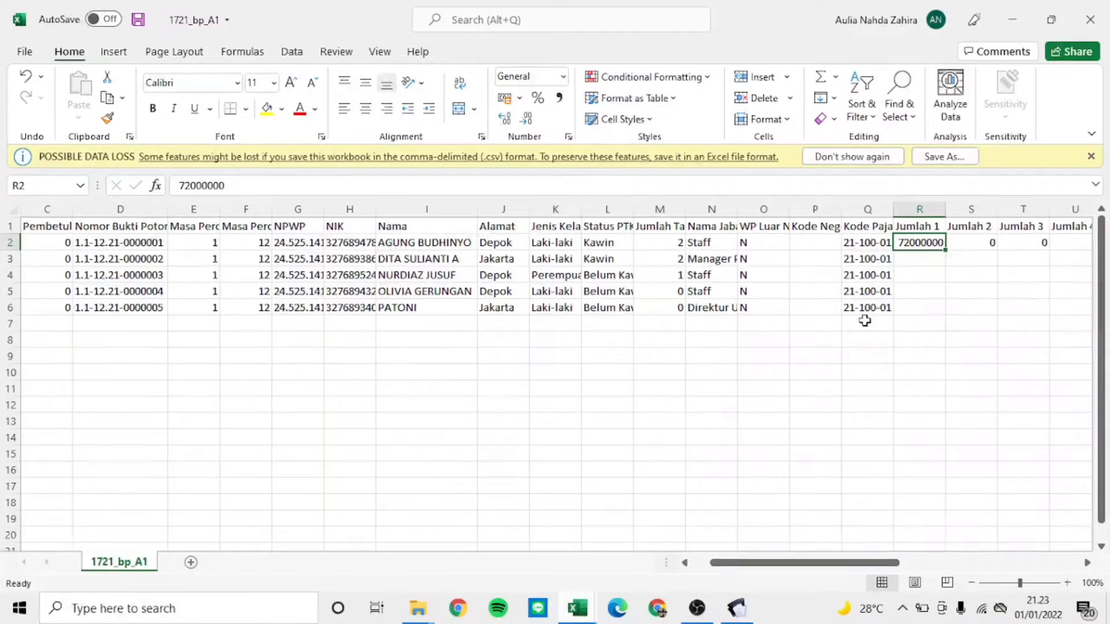
{"action": "key", "text": "Right"}
{"action": "key", "text": "Right"}
{"action": "key", "text": "Right"}
{"action": "key", "text": "Right"}
{"action": "key", "text": "Right"}
{"action": "key", "text": "Right"}
{"action": "key", "text": "Right"}
{"action": "key", "text": "Right"}
{"action": "key", "text": "Right"}
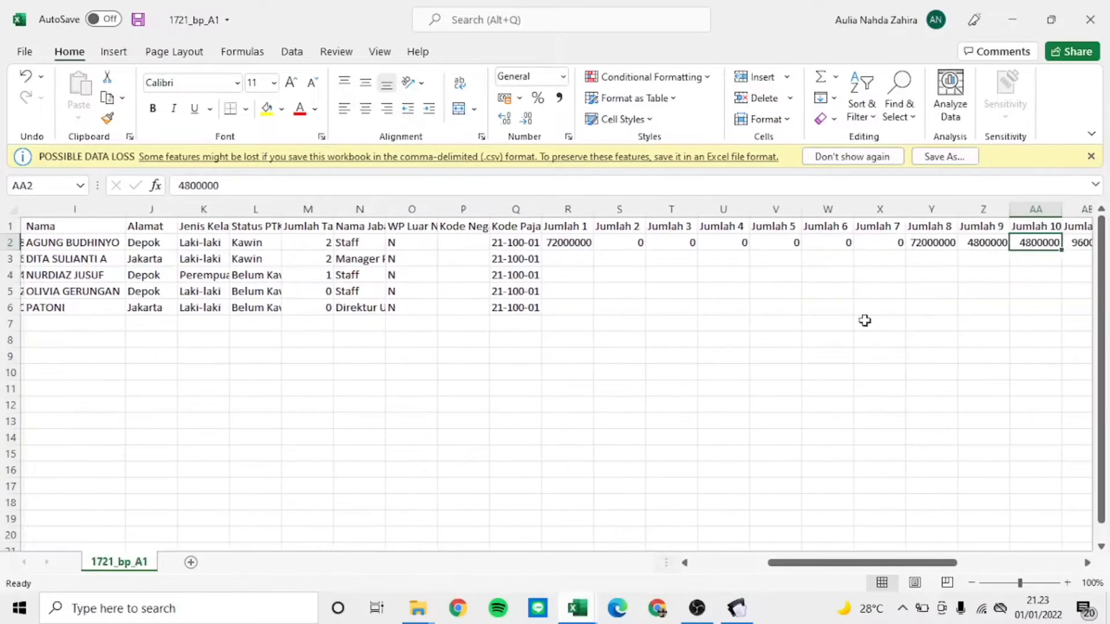
{"action": "key", "text": "Right"}
{"action": "key", "text": "Right"}
{"action": "key", "text": "Right"}
{"action": "key", "text": "Right"}
{"action": "key", "text": "Right"}
{"action": "key", "text": "Right"}
{"action": "key", "text": "Right"}
{"action": "key", "text": "Right"}
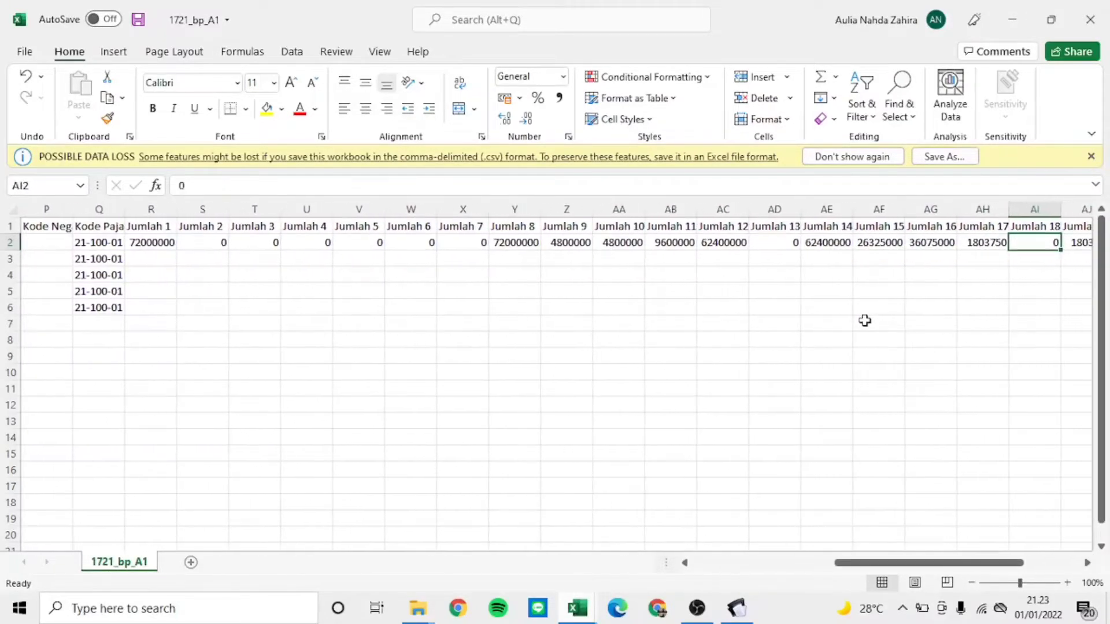
{"action": "key", "text": "Right"}
{"action": "key", "text": "Left"}
{"action": "key", "text": "Left"}
{"action": "key", "text": "Left"}
{"action": "key", "text": "Right"}
{"action": "key", "text": "Right"}
{"action": "key", "text": "Right"}
{"action": "key", "text": "Right"}
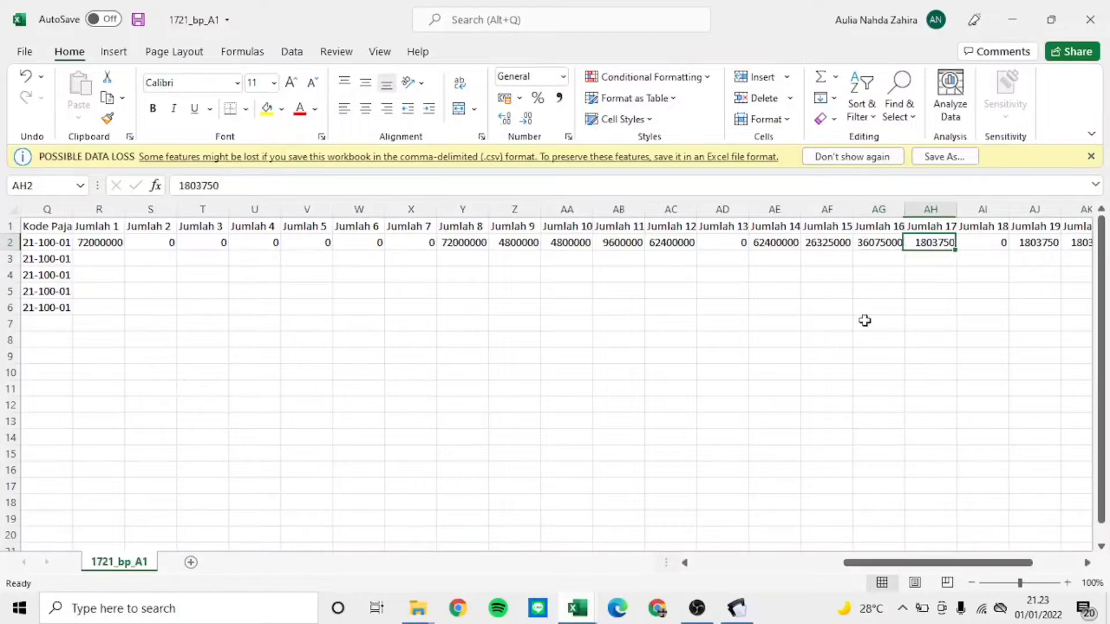
{"action": "key", "text": "Left"}
{"action": "key", "text": "Left"}
{"action": "key", "text": "Left"}
{"action": "key", "text": "Left"}
{"action": "key", "text": "Left"}
{"action": "key", "text": "Left"}
{"action": "key", "text": "Left"}
{"action": "key", "text": "Left"}
{"action": "key", "text": "Left"}
{"action": "key", "text": "Left"}
{"action": "key", "text": "Left"}
{"action": "key", "text": "Left"}
{"action": "key", "text": "Left"}
{"action": "key", "text": "Left"}
{"action": "key", "text": "Left"}
{"action": "key", "text": "Left"}
{"action": "key", "text": "Left"}
{"action": "key", "text": "Left"}
{"action": "key", "text": "Left"}
{"action": "key", "text": "Left"}
{"action": "key", "text": "Left"}
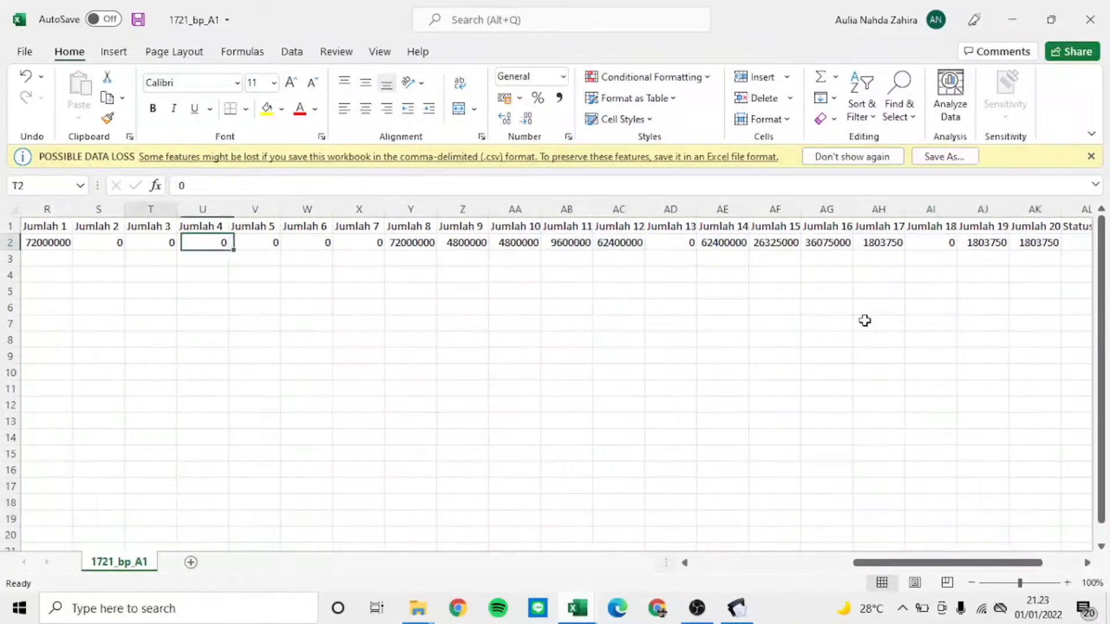
{"action": "key", "text": "Right"}
{"action": "key", "text": "Right"}
{"action": "key", "text": "Right"}
{"action": "key", "text": "Right"}
{"action": "key", "text": "Right"}
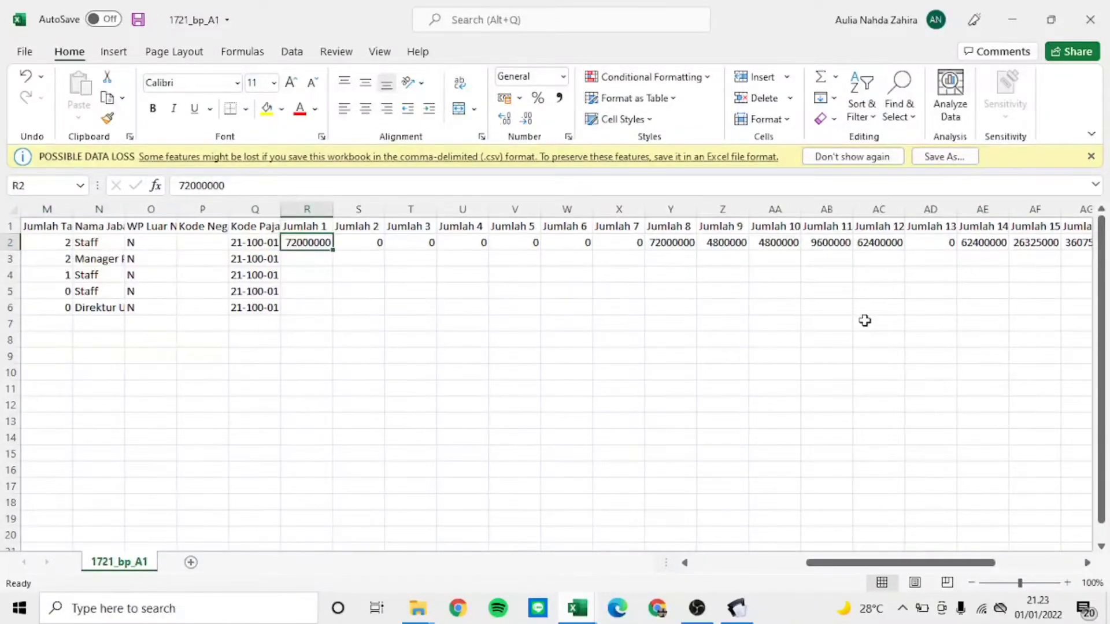
Step: Compare the Jumlah columns with the numbered income items in section B.1 of the eSPT Input Bukti Potong A1 form
{"action": "key", "text": "alt+Tab"}
{"action": "key", "text": "Tab"}
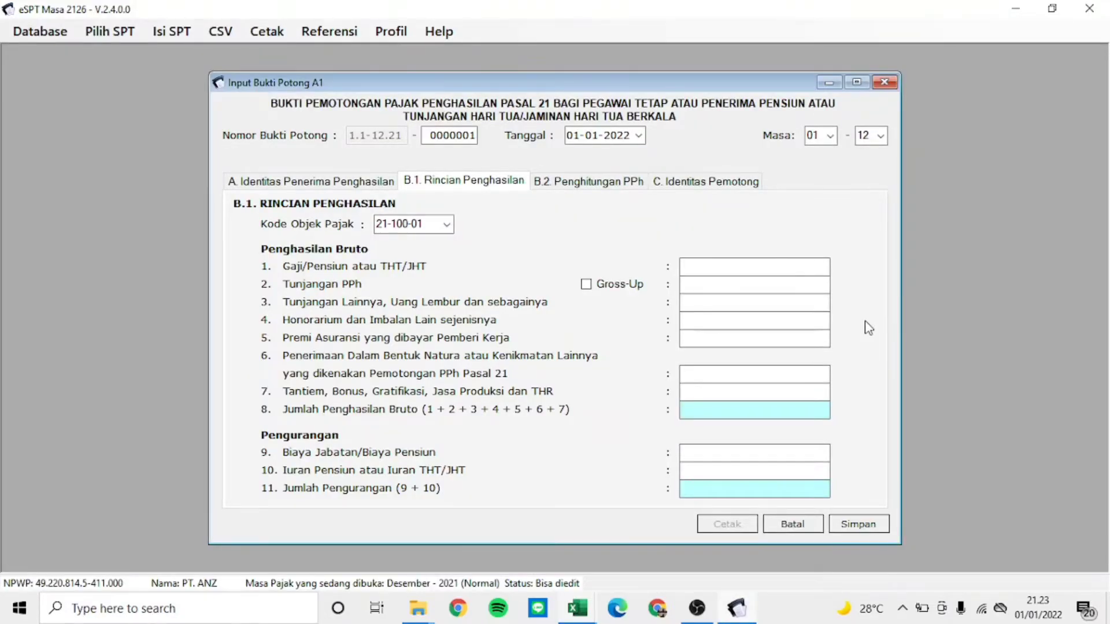
{"action": "key", "text": "alt+Tab"}
{"action": "key", "text": "ctrl+c"}
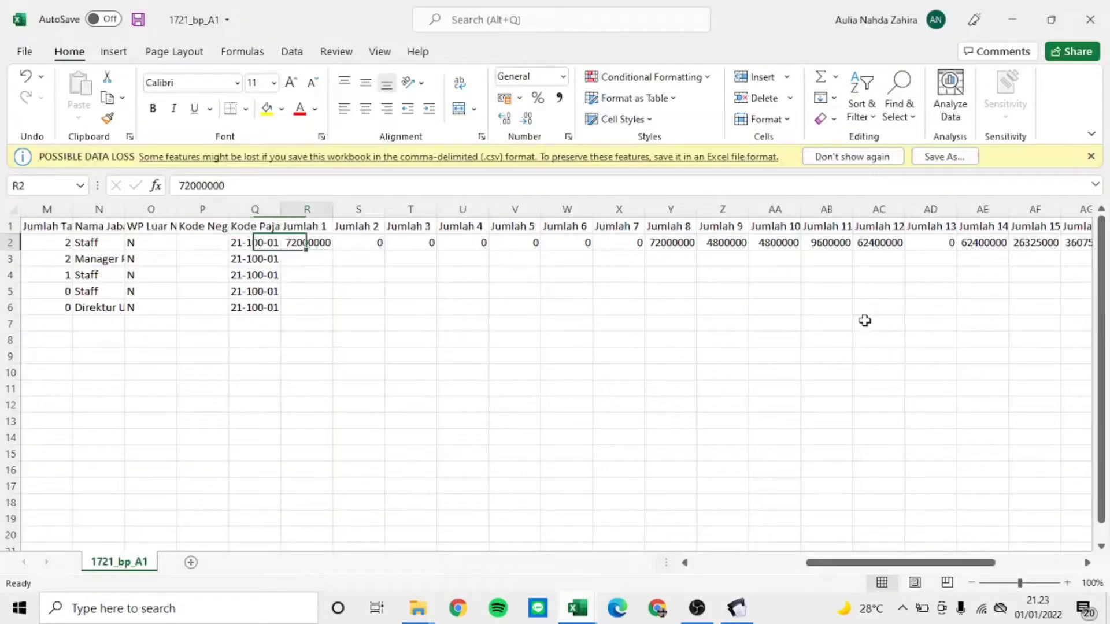
{"action": "key", "text": "alt+Tab"}
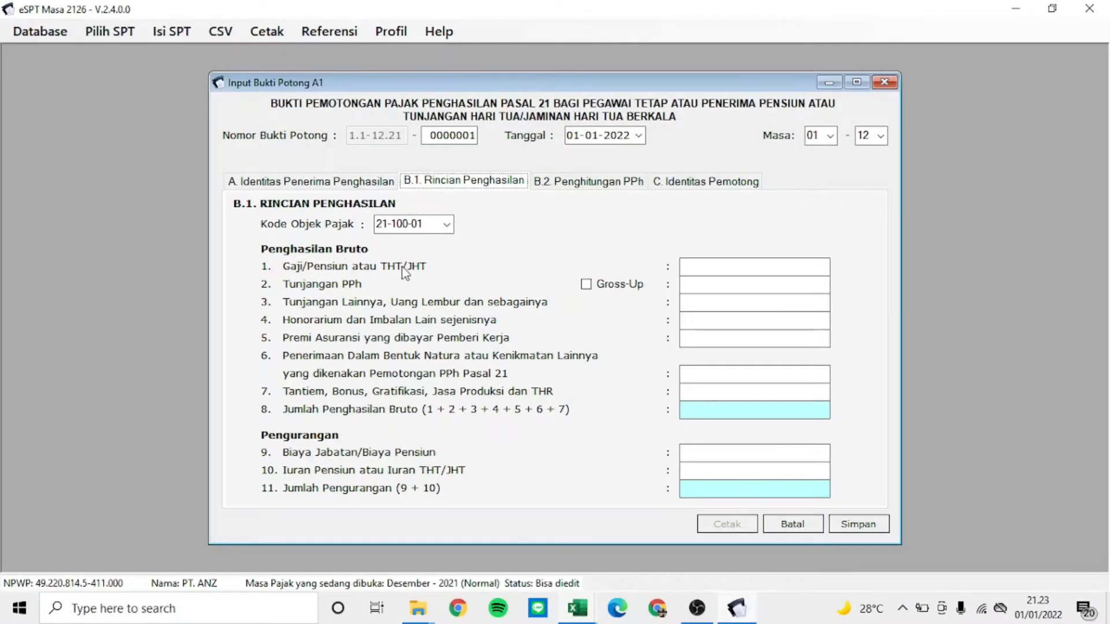
{"action": "key", "text": "alt+Tab"}
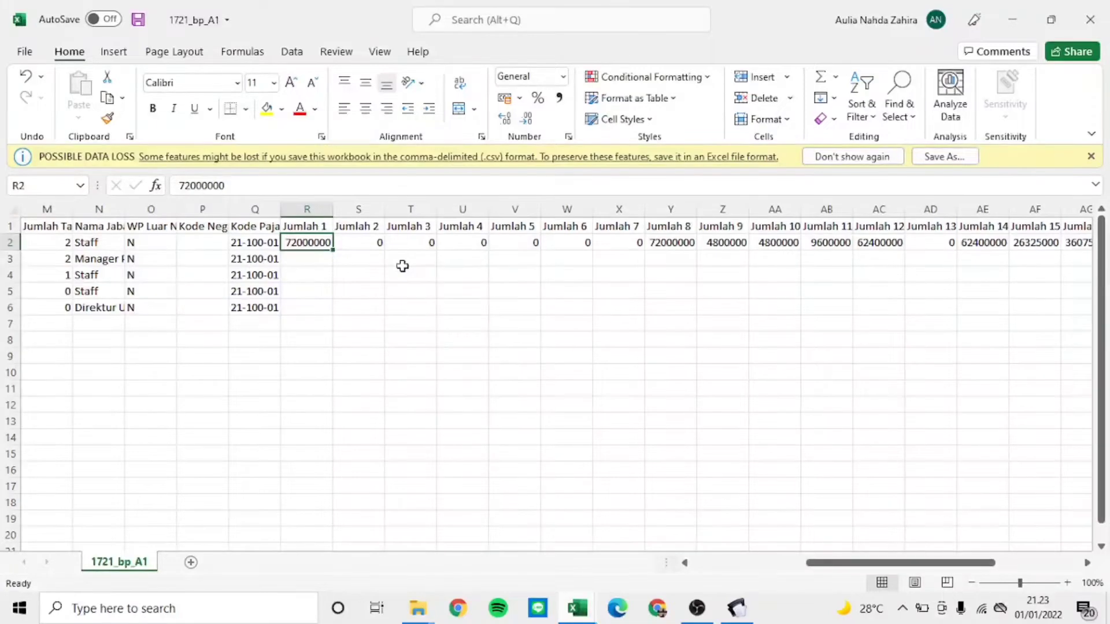
Step: Locate the first employee's Sum of Gaji Pokok on the Unpivot Gaji sheet of the Soal PPh 21 Desember Jawaban workbook
{"action": "key", "text": "alt+Tab"}
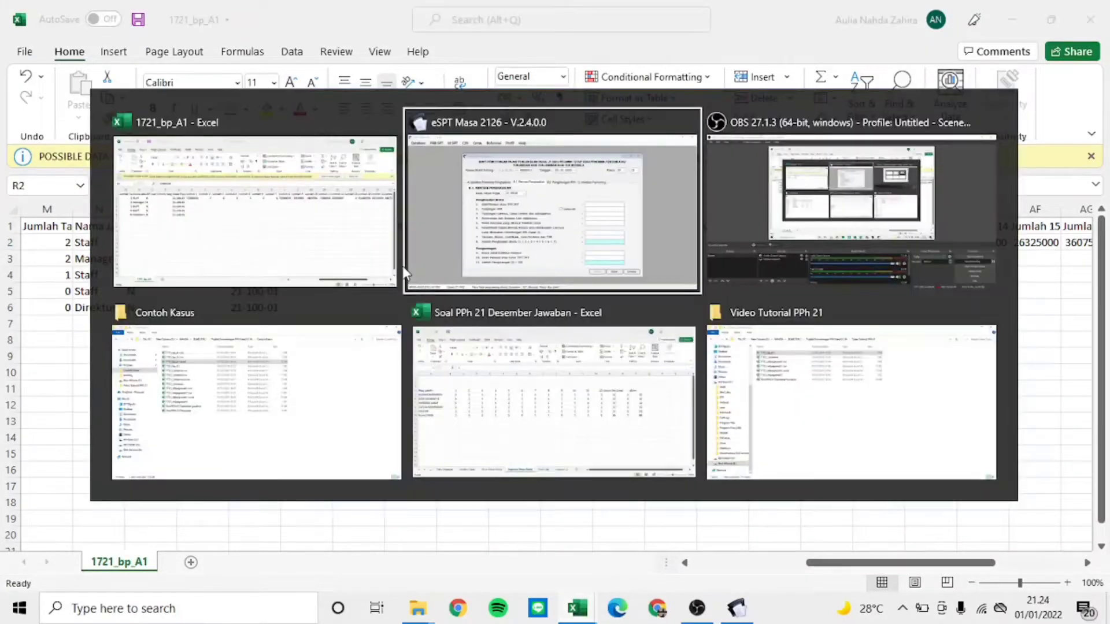
{"action": "key", "text": "Tab"}
{"action": "key", "text": "Tab"}
{"action": "key", "text": "Tab"}
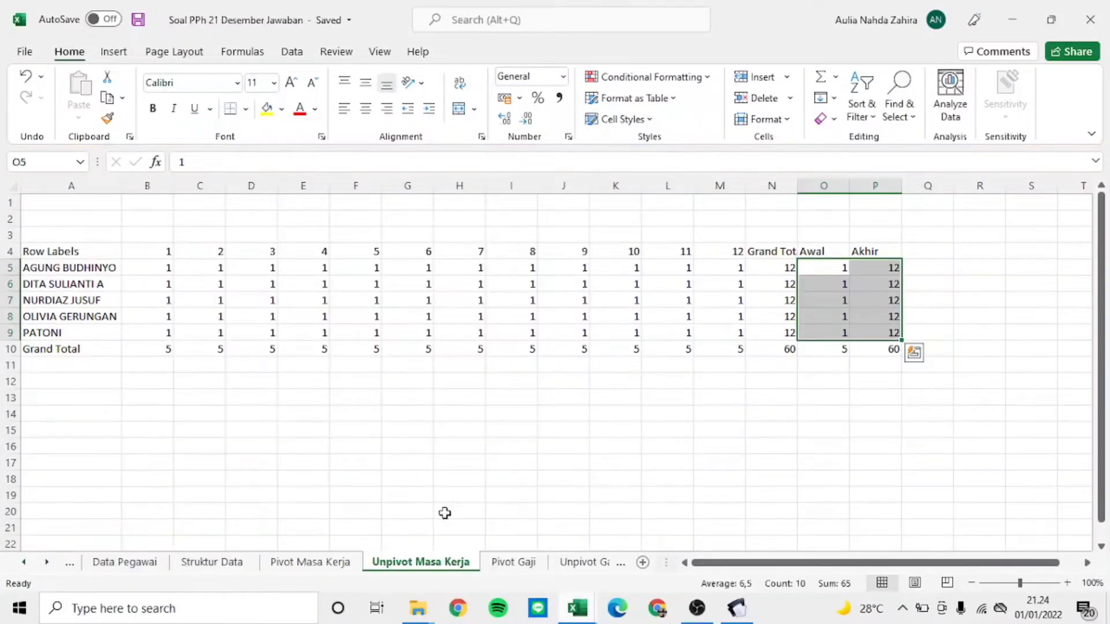
{"action": "left_click", "coordinate": [584, 562]}
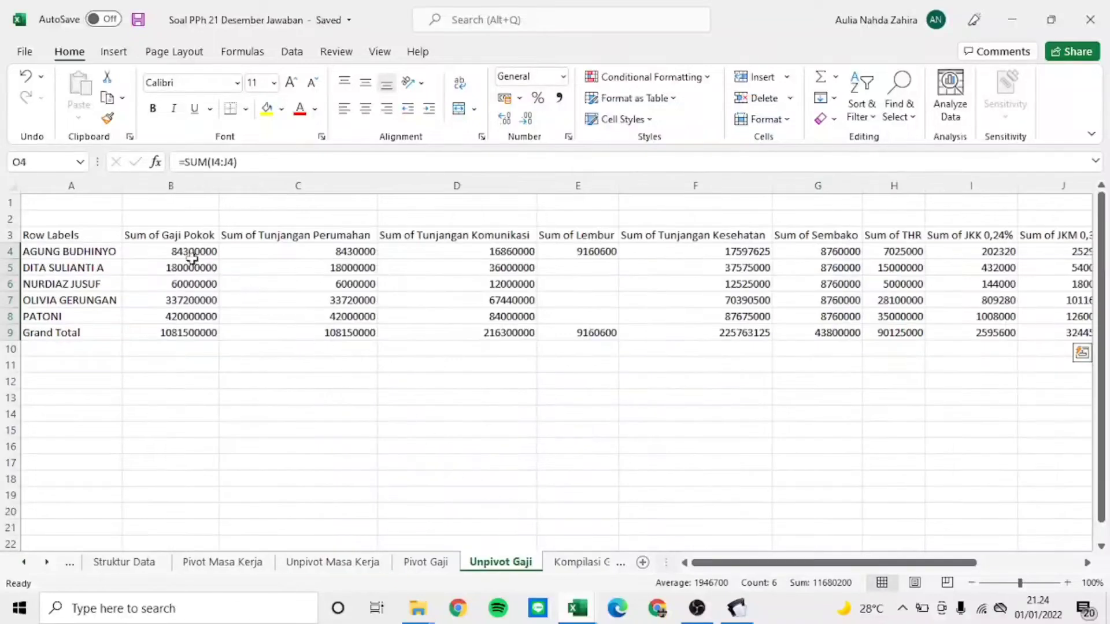
{"action": "left_click", "coordinate": [182, 250]}
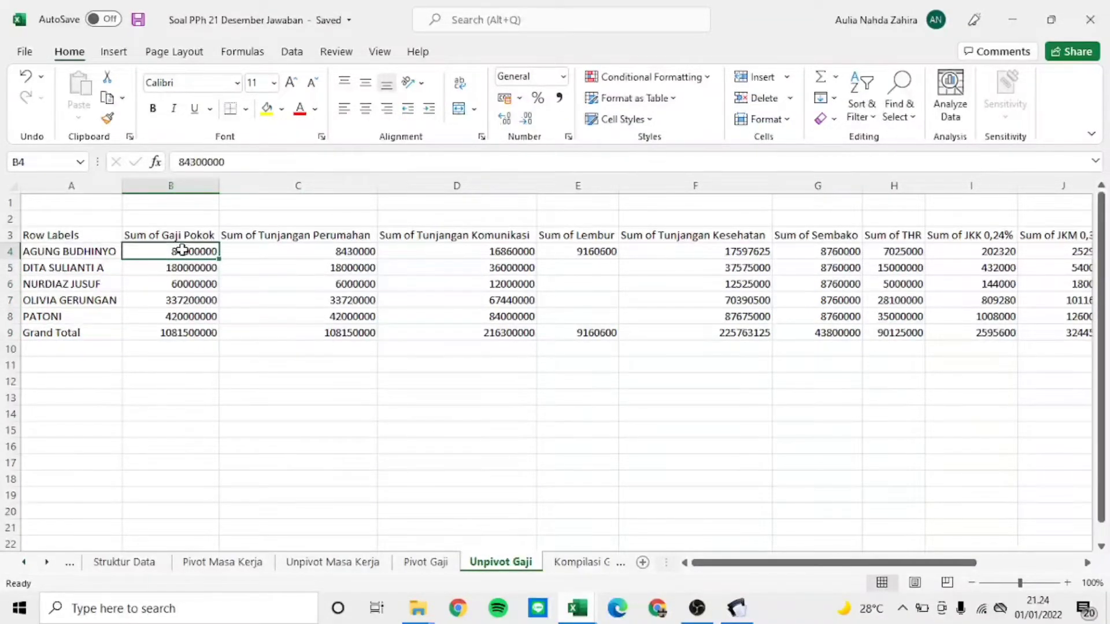
{"action": "key", "text": "alt+Tab"}
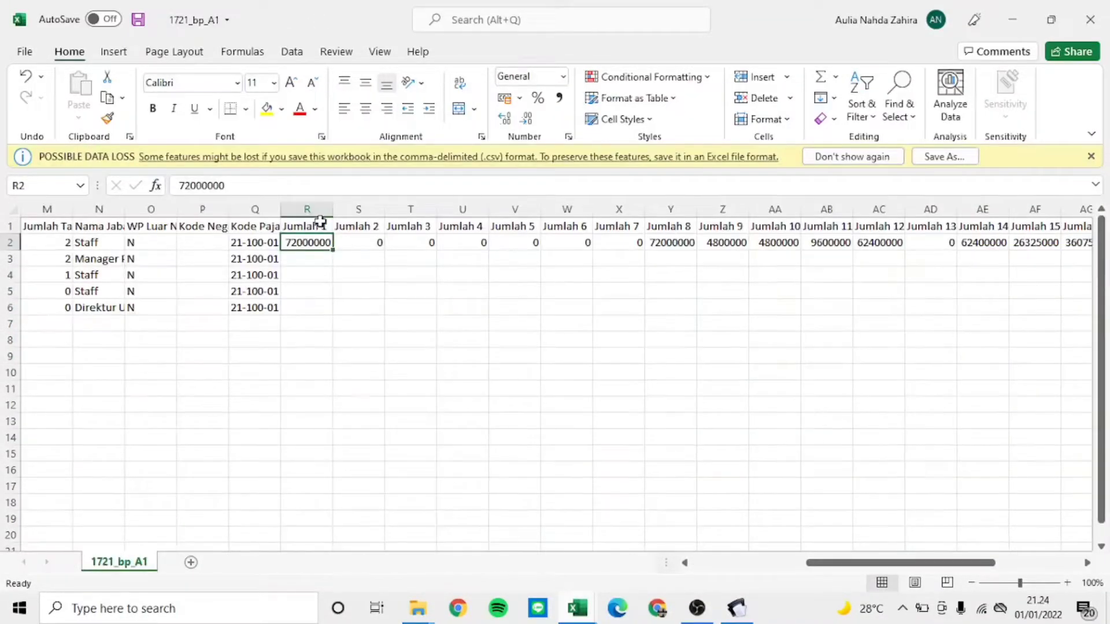
Step: Fill Jumlah 1 in R2 with =VLOOKUP(I2;'[Soal PPh 21 Desember Jawaban.xlsx]Unpivot Gaji'!$A$3:$O$9;2;0)
{"action": "type", "text": "=VL"}
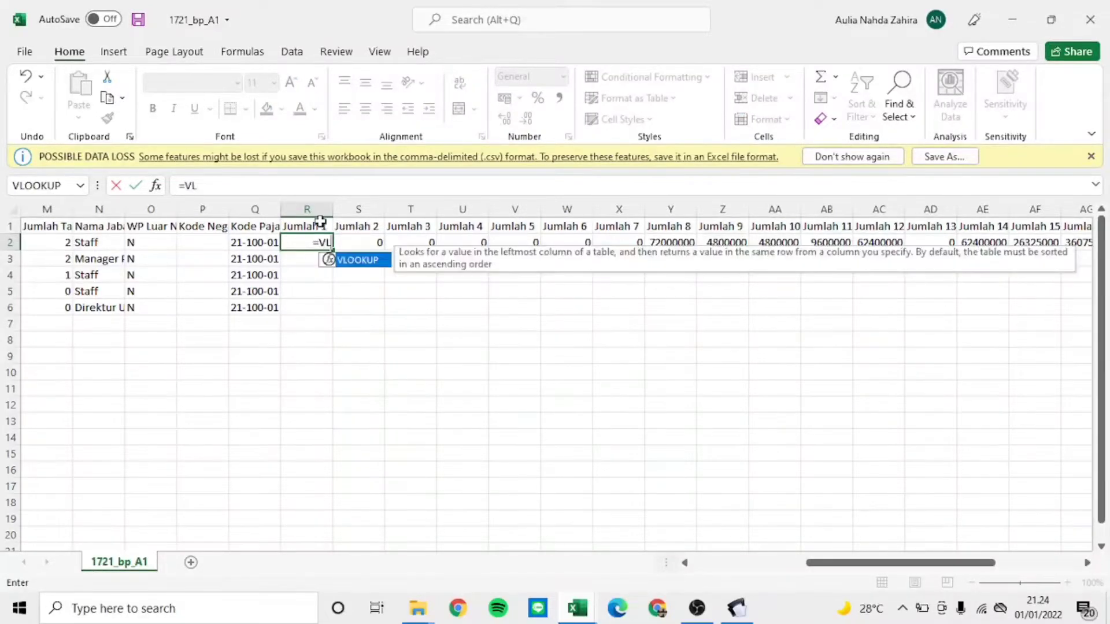
{"action": "type", "text": "OOKUP("}
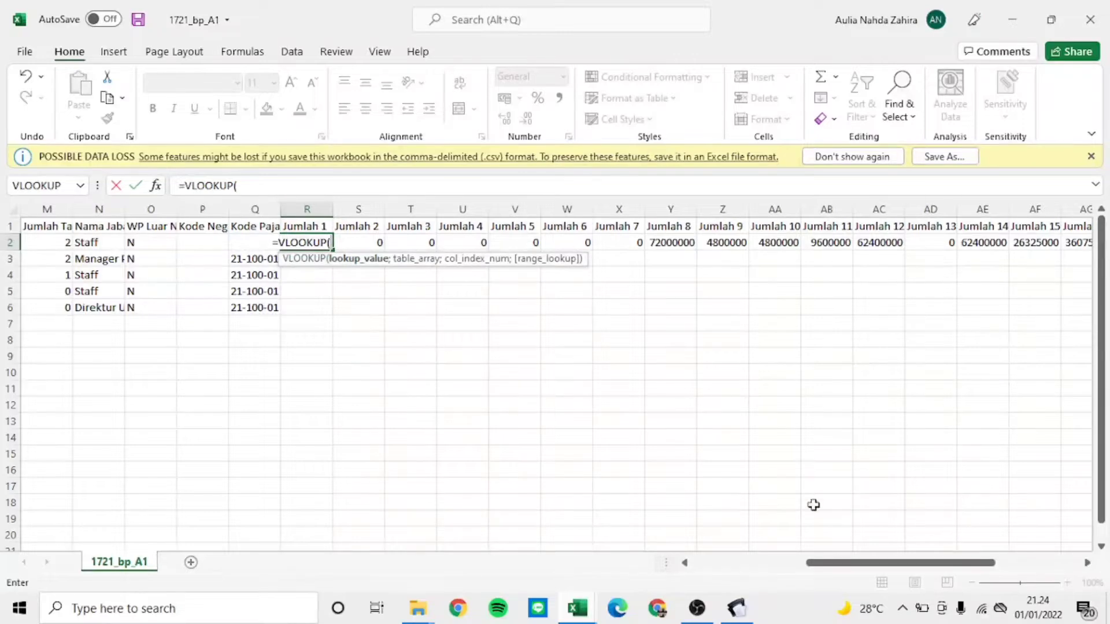
{"action": "left_click_drag", "start_coordinate": [827, 563], "coordinate": [737, 577]}
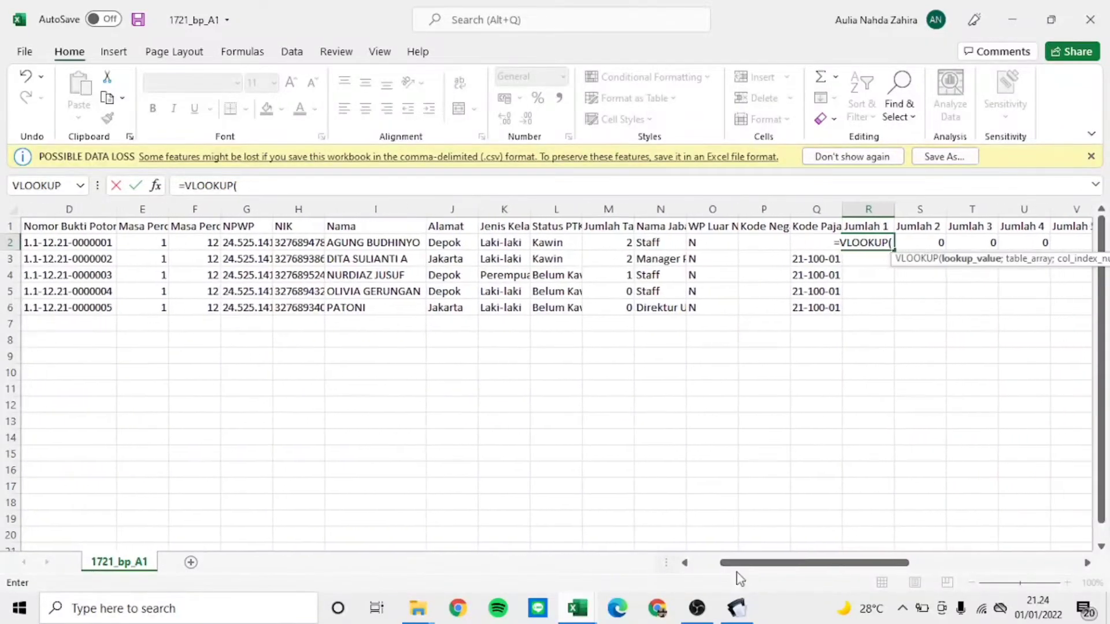
{"action": "left_click", "coordinate": [338, 245]}
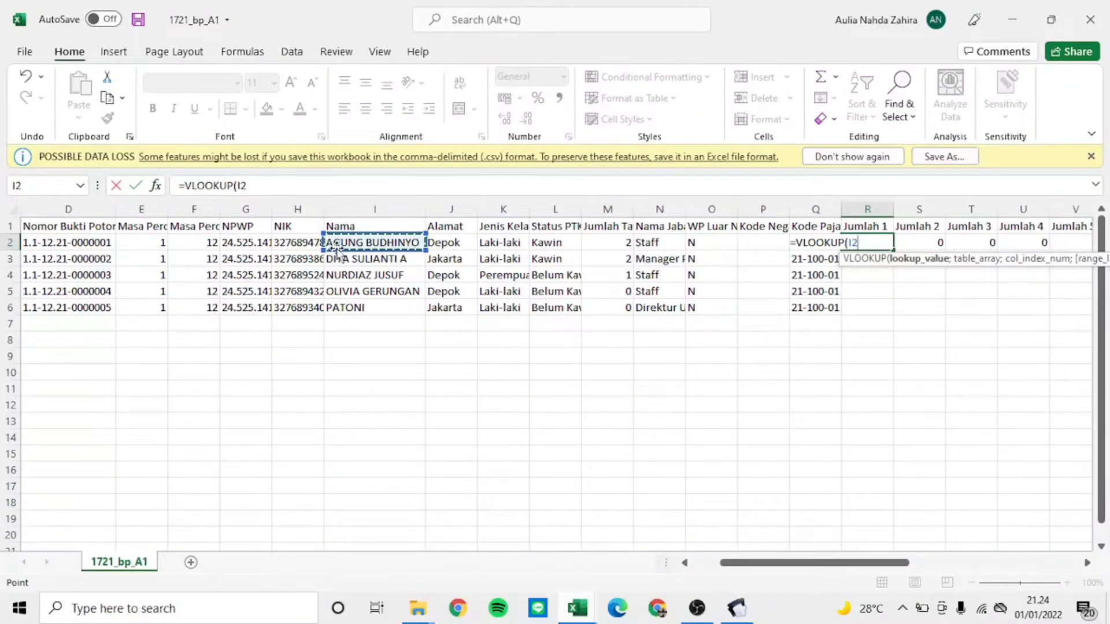
{"action": "type", "text": ";"}
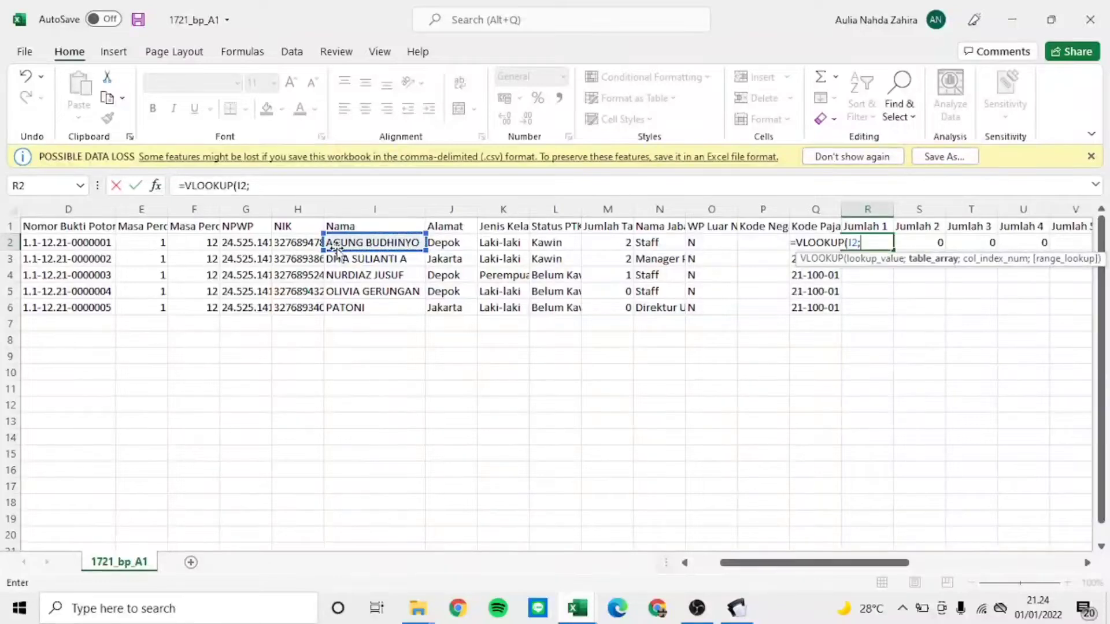
{"action": "key", "text": "alt+Tab"}
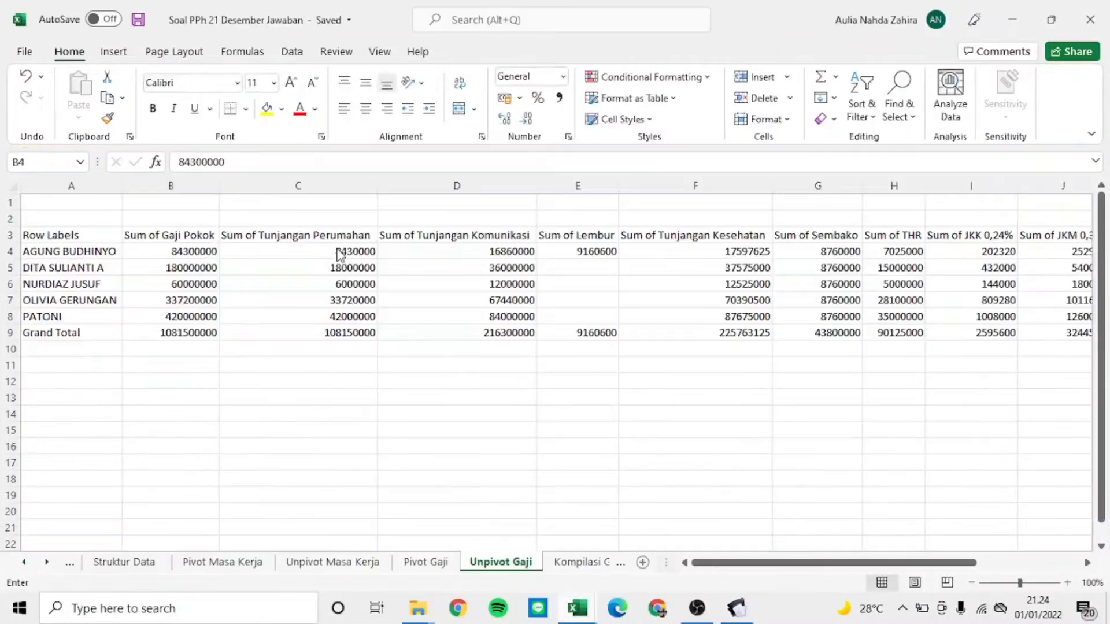
{"action": "left_click_drag", "start_coordinate": [82, 234], "coordinate": [929, 332]}
{"action": "left_click_drag", "start_coordinate": [822, 568], "coordinate": [717, 569]}
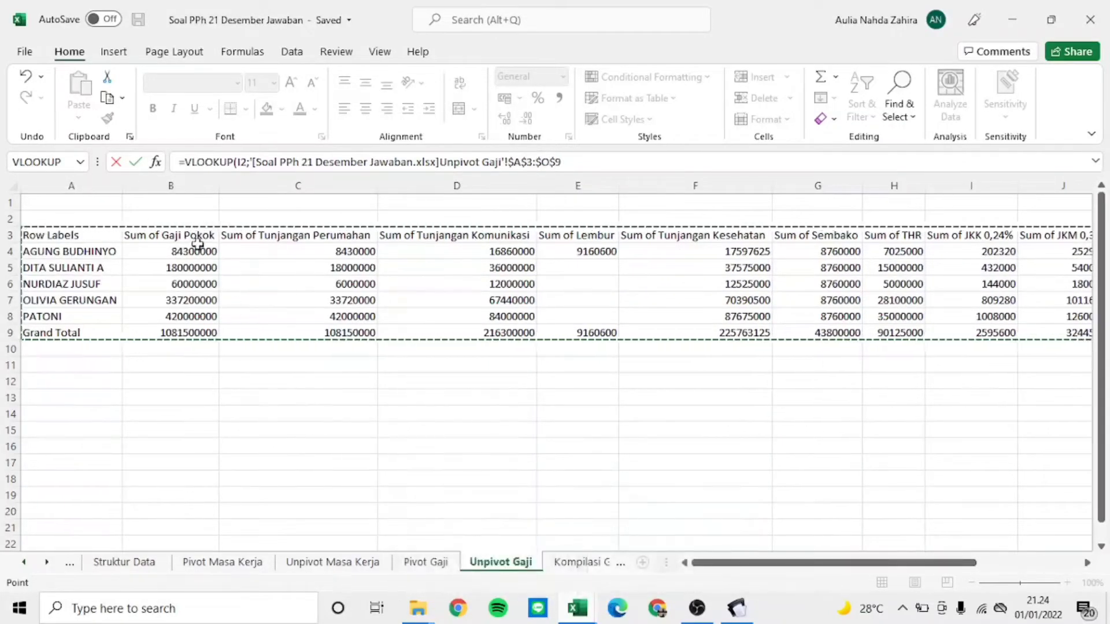
{"action": "left_click", "coordinate": [590, 162]}
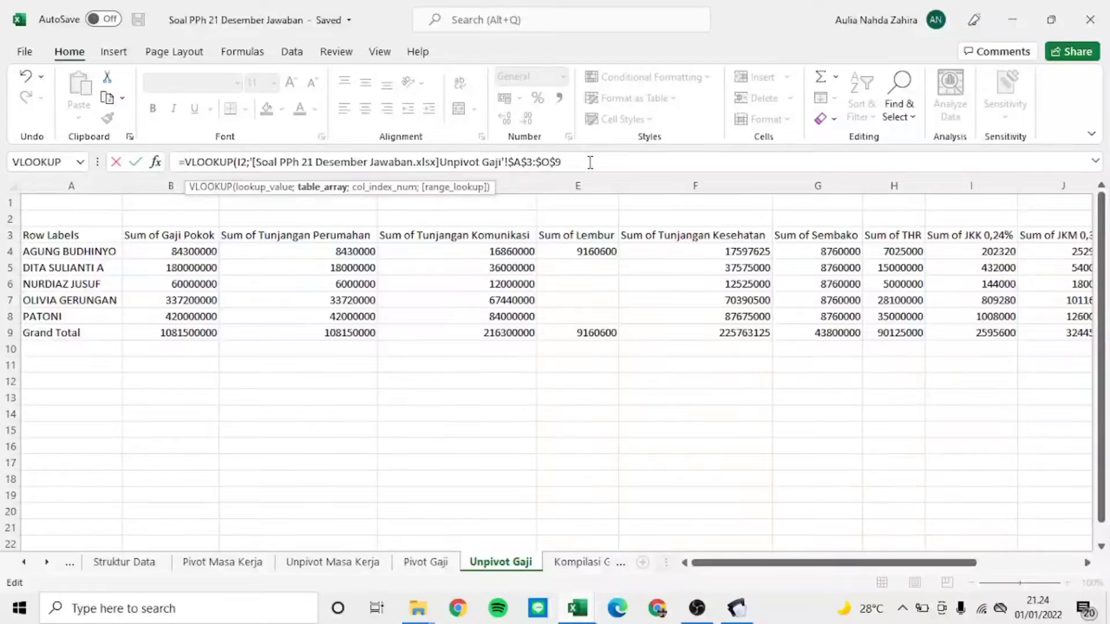
{"action": "type", "text": ";"}
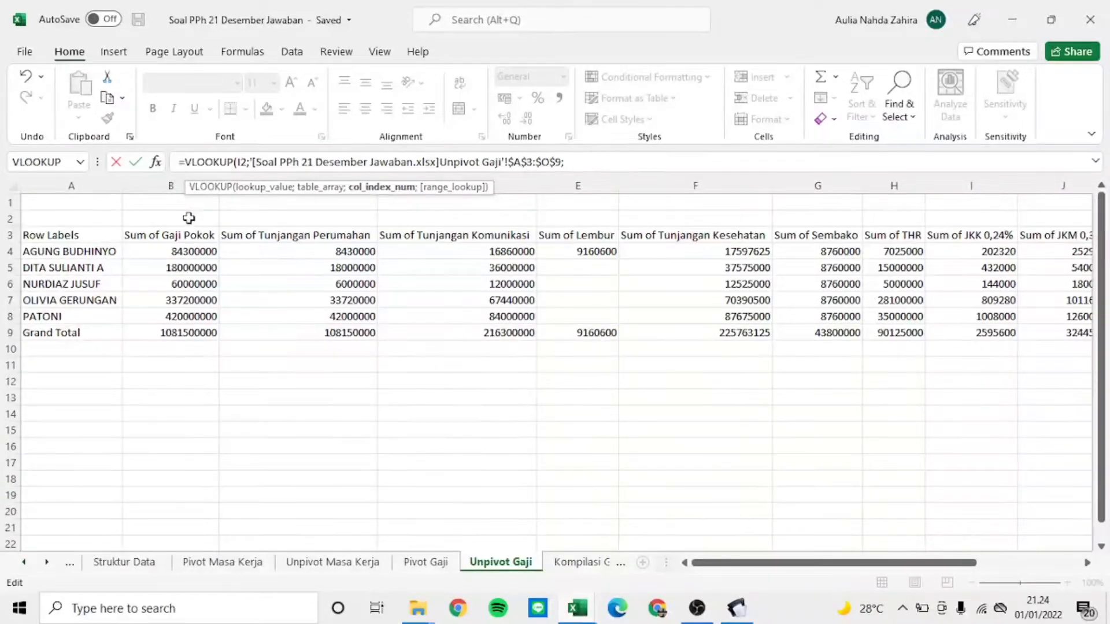
{"action": "type", "text": "2;0"}
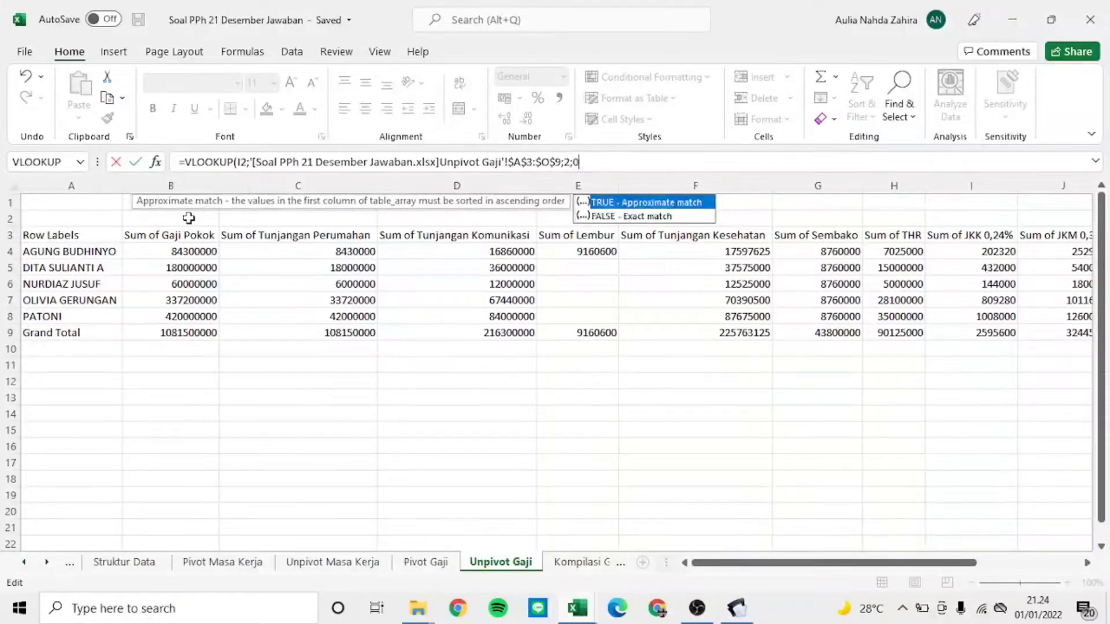
{"action": "key", "text": "Return"}
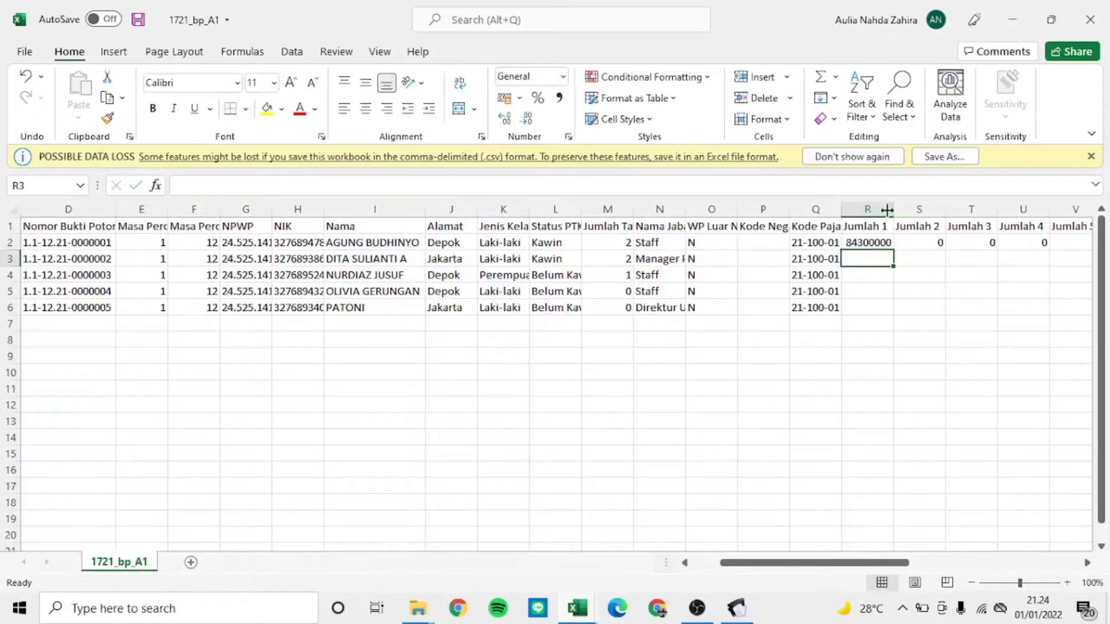
Step: Anchor the lookup value's column in the R2 VLOOKUP formula by changing it to $I2
{"action": "left_click", "coordinate": [880, 238]}
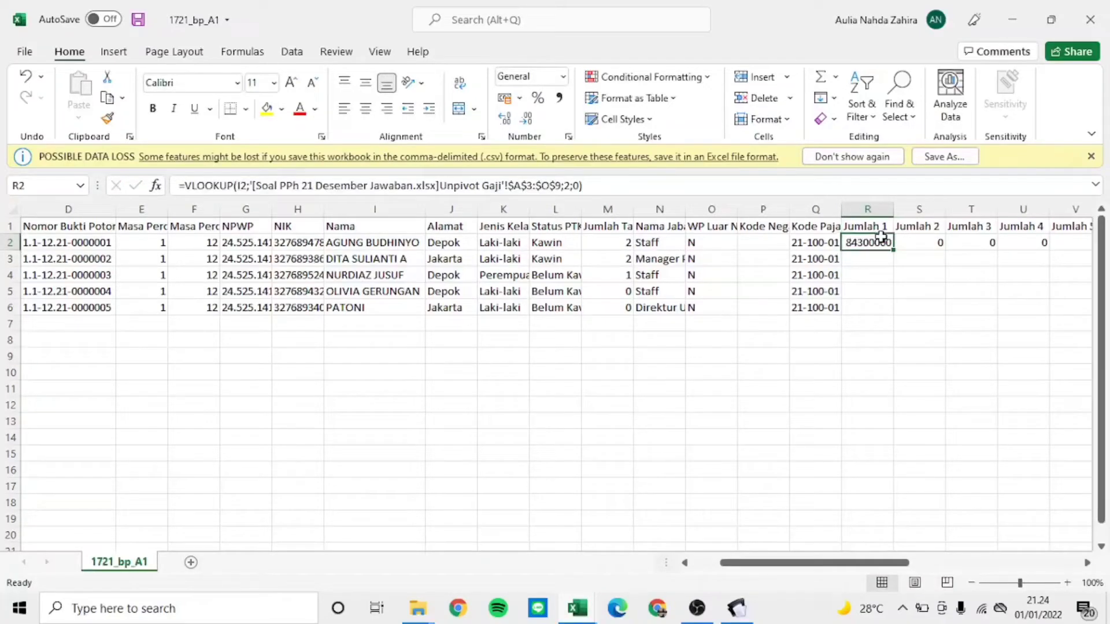
{"action": "left_click", "coordinate": [238, 186]}
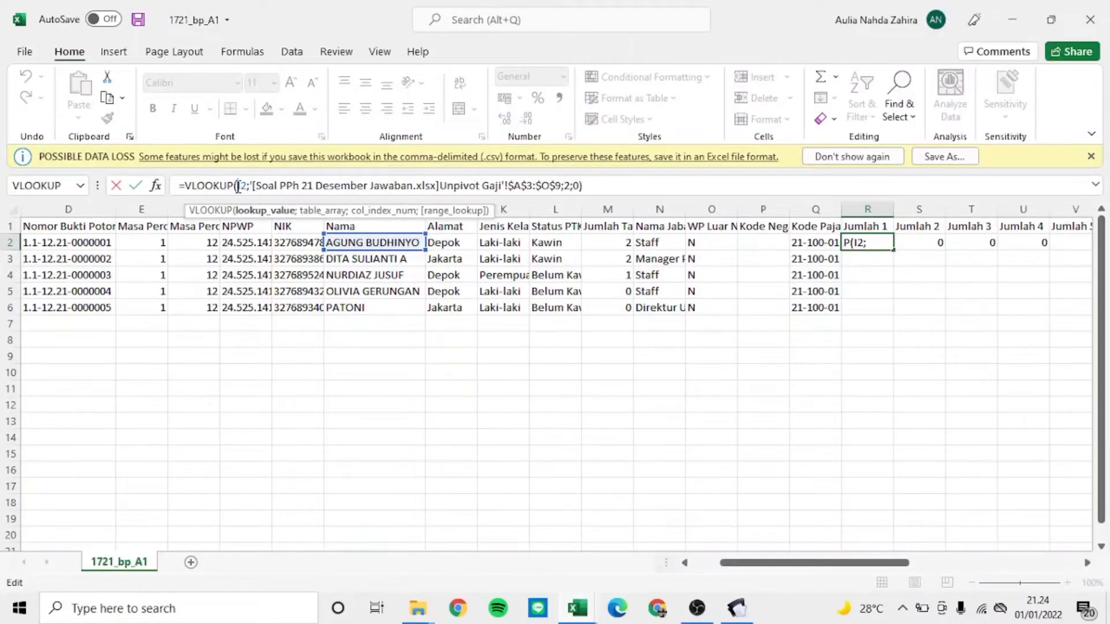
{"action": "type", "text": "$"}
{"action": "key", "text": "Return"}
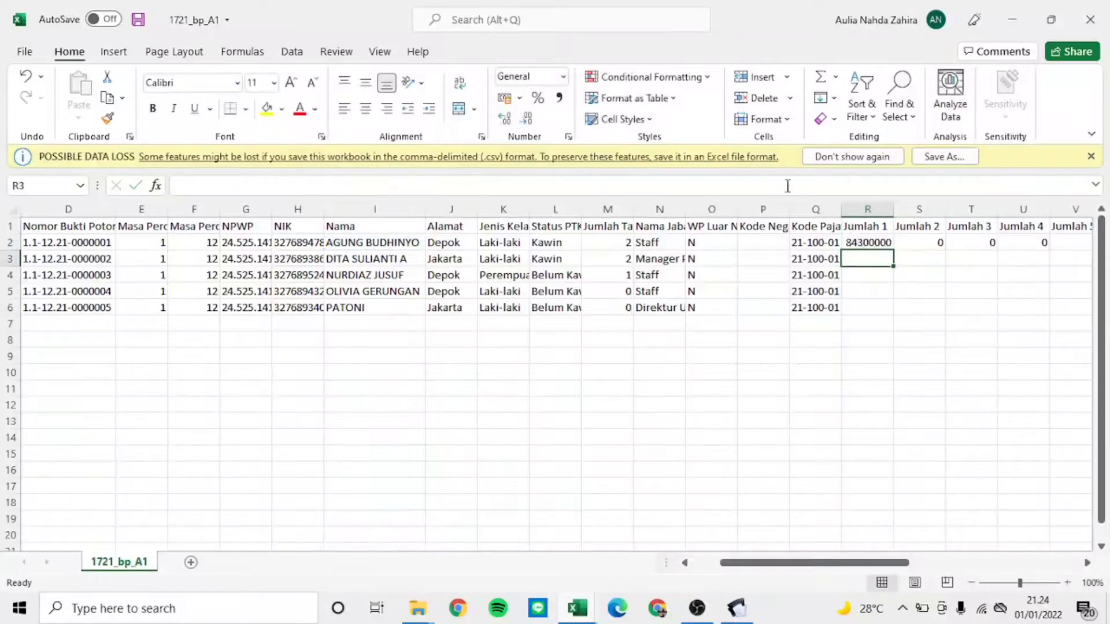
Step: Fill the R2 lookup formula across to Jumlah 7 in X2 and down the Jumlah 1 column to R6
{"action": "left_click", "coordinate": [885, 243]}
{"action": "left_click_drag", "start_coordinate": [894, 252], "coordinate": [644, 253]}
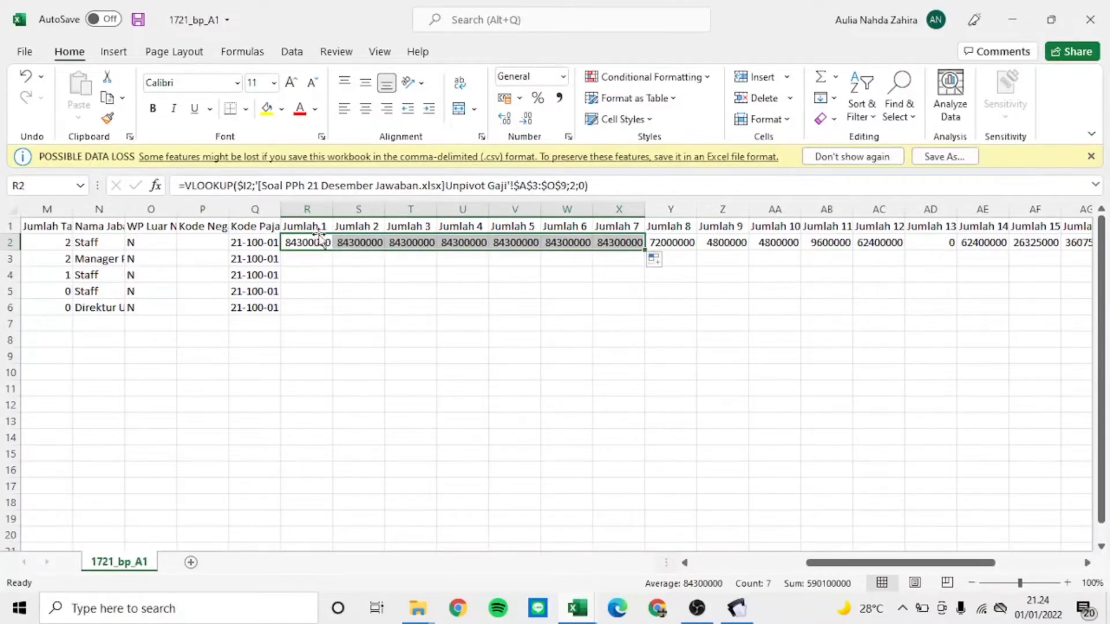
{"action": "left_click", "coordinate": [295, 242]}
{"action": "double_click", "coordinate": [332, 248]}
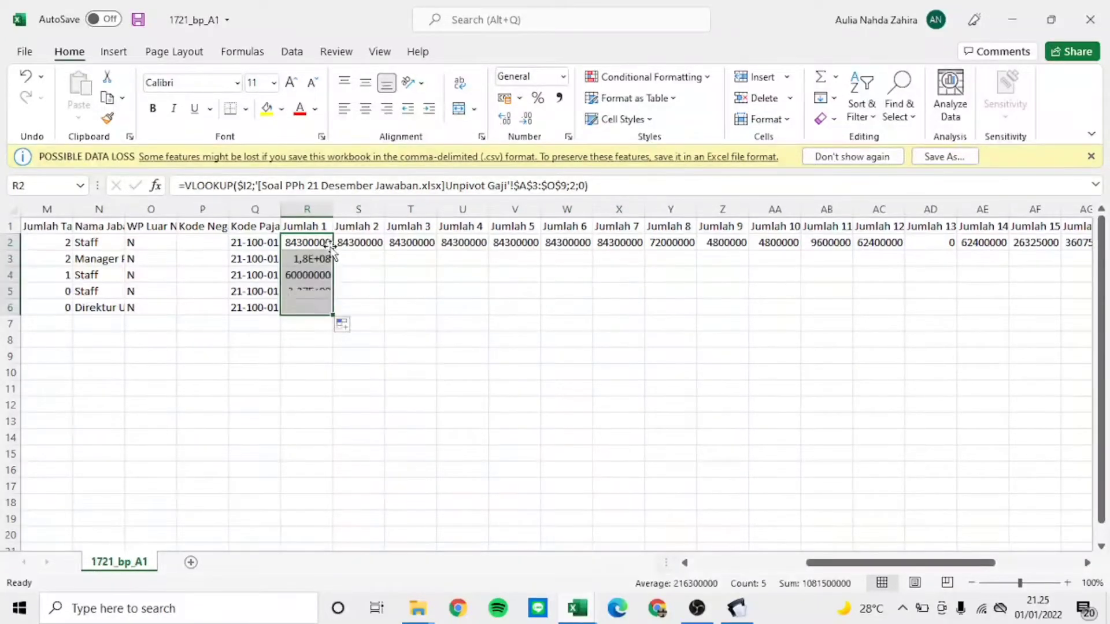
Step: Number the Unpivot Gaji columns above their headers with 1 in A2 and =A2+1 in B2, filled across row 2
{"action": "key", "text": "alt+Tab"}
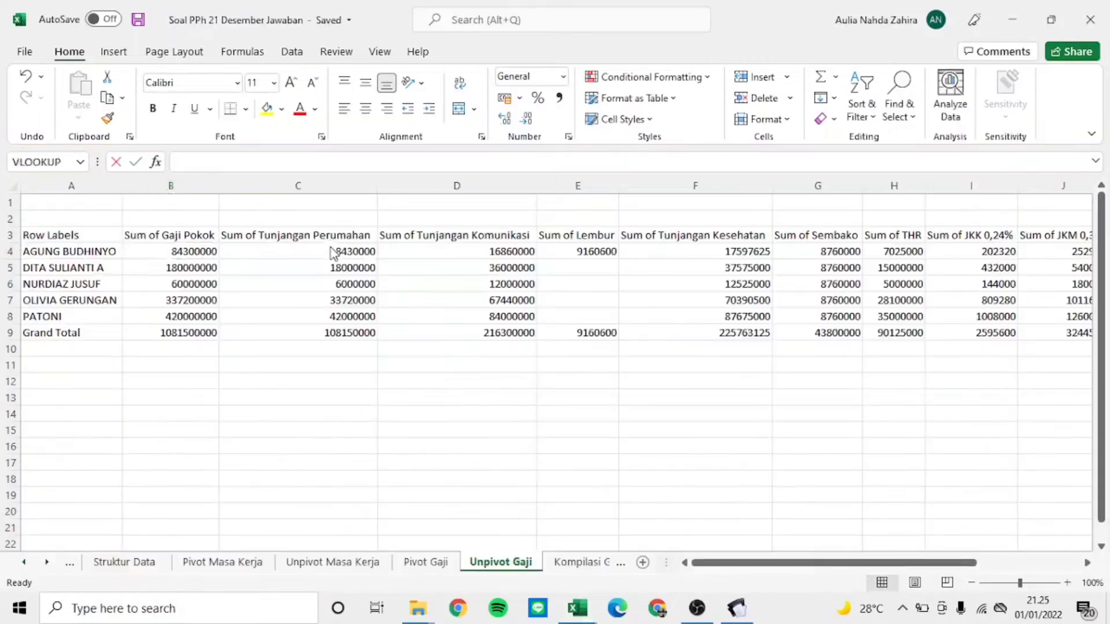
{"action": "left_click", "coordinate": [116, 217]}
{"action": "type", "text": "1"}
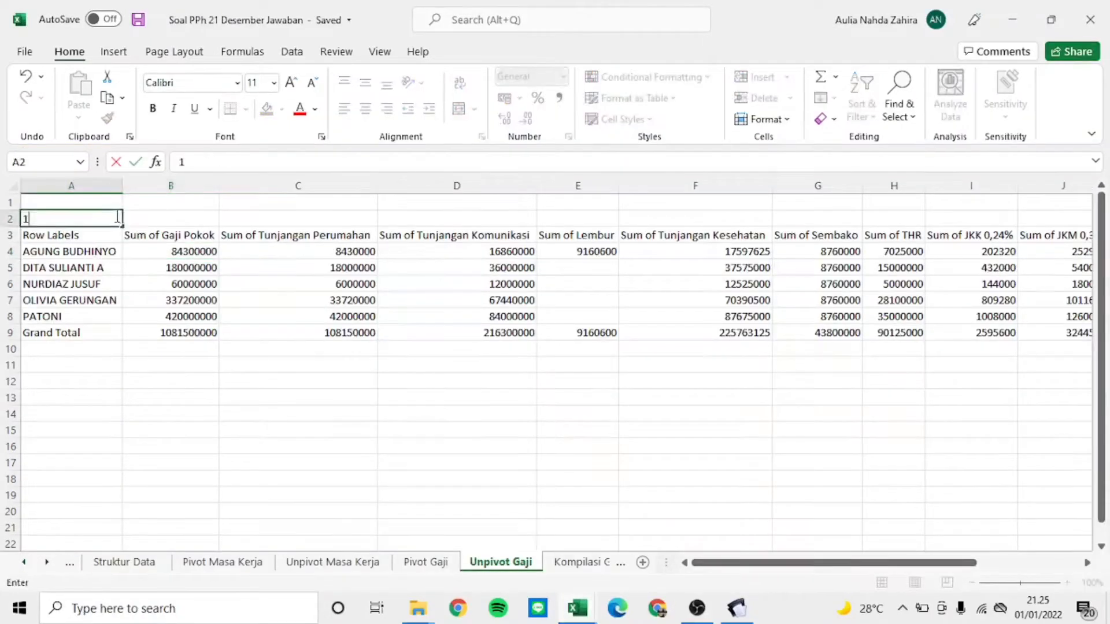
{"action": "key", "text": "Tab"}
{"action": "type", "text": "="}
{"action": "left_click", "coordinate": [115, 215]}
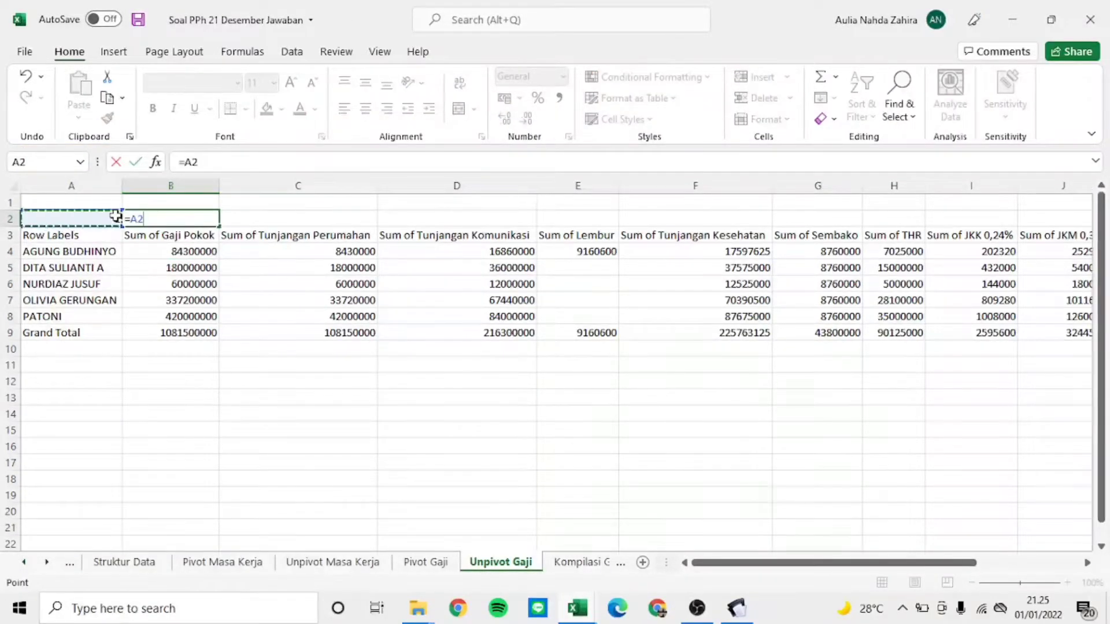
{"action": "type", "text": "+"}
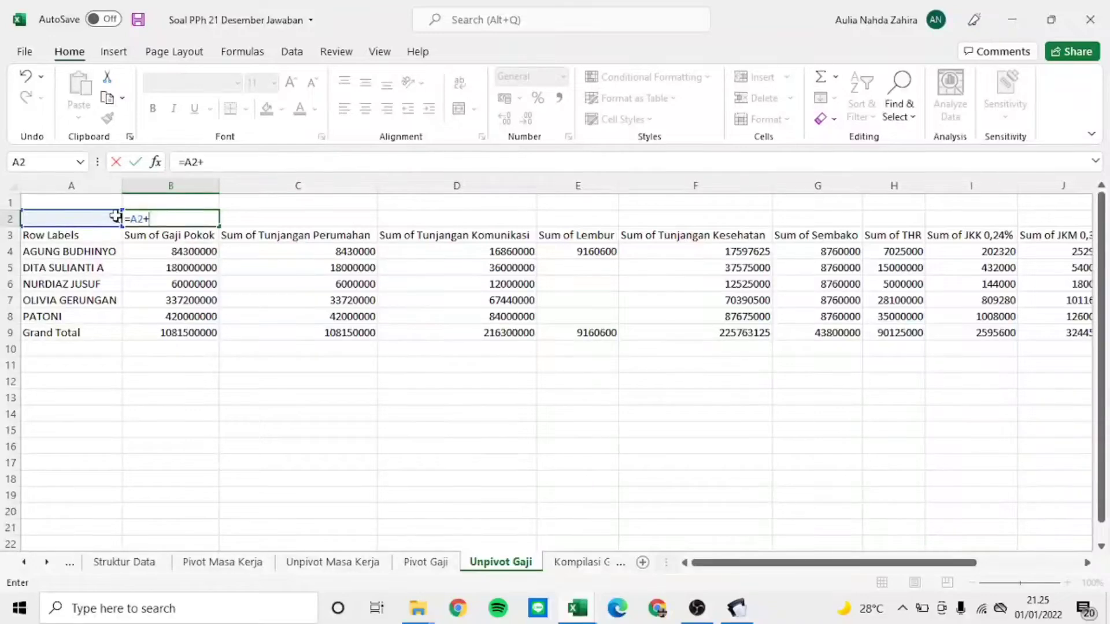
{"action": "type", "text": "1"}
{"action": "key", "text": "Return"}
{"action": "left_click", "coordinate": [136, 218]}
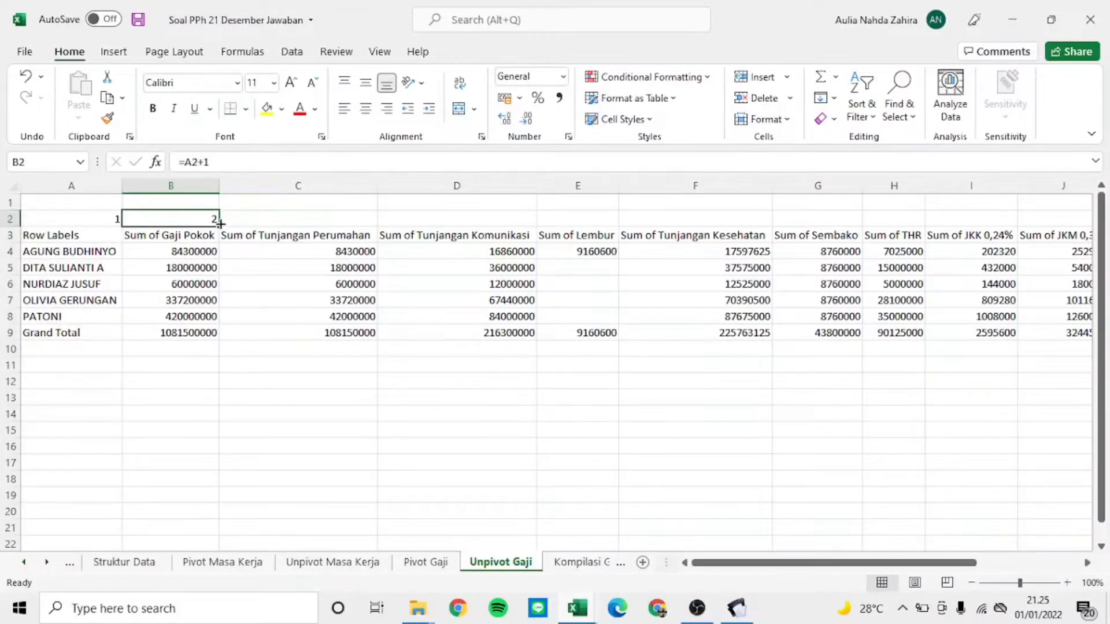
{"action": "left_click_drag", "start_coordinate": [220, 223], "coordinate": [940, 251]}
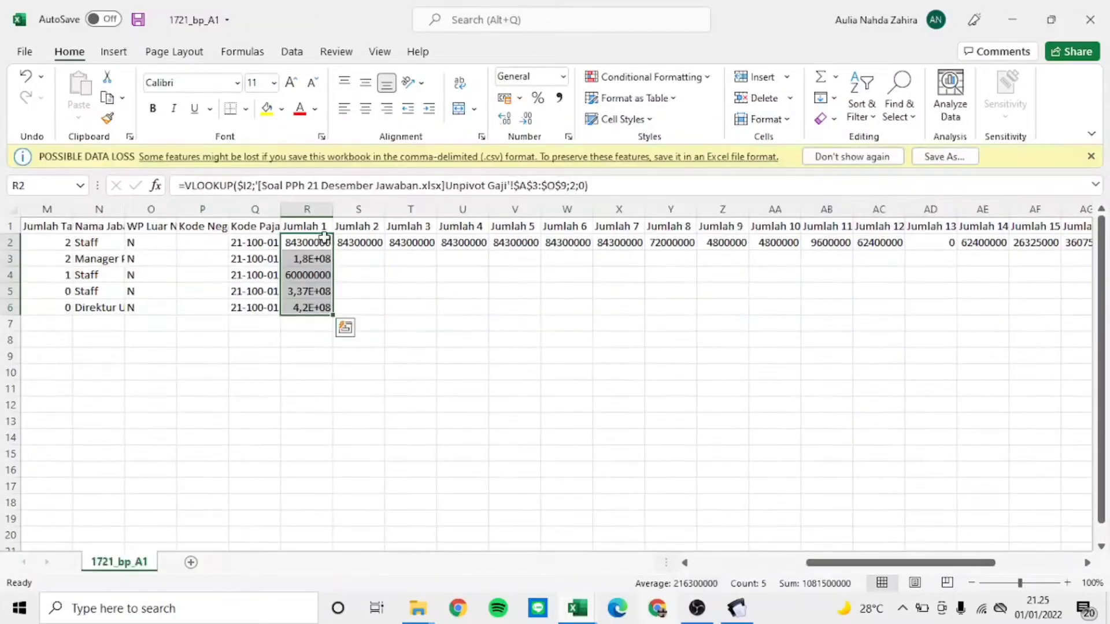
Step: Select the copied Jumlah 2 lookup formula in S2 of the 1721_bp_A1 file
{"action": "left_click", "coordinate": [349, 243]}
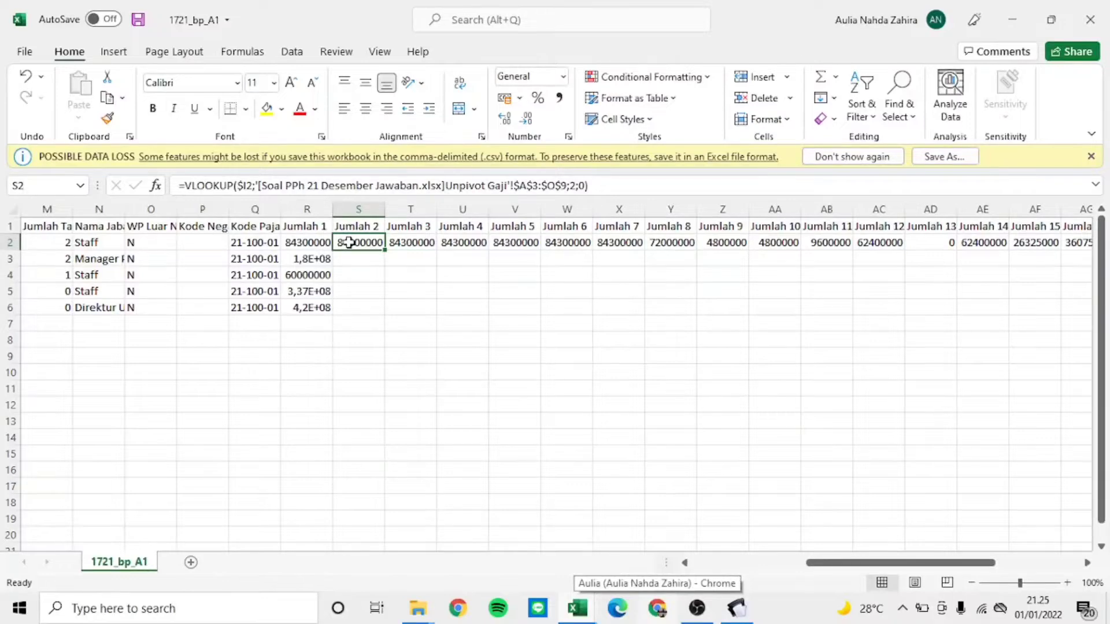
Step: Examine the gross income items in the eSPT A1 form against the column headers of the Unpivot Gaji sheet, looking for Tunjangan PPh
{"action": "key", "text": "alt+Tab"}
{"action": "key", "text": "Tab"}
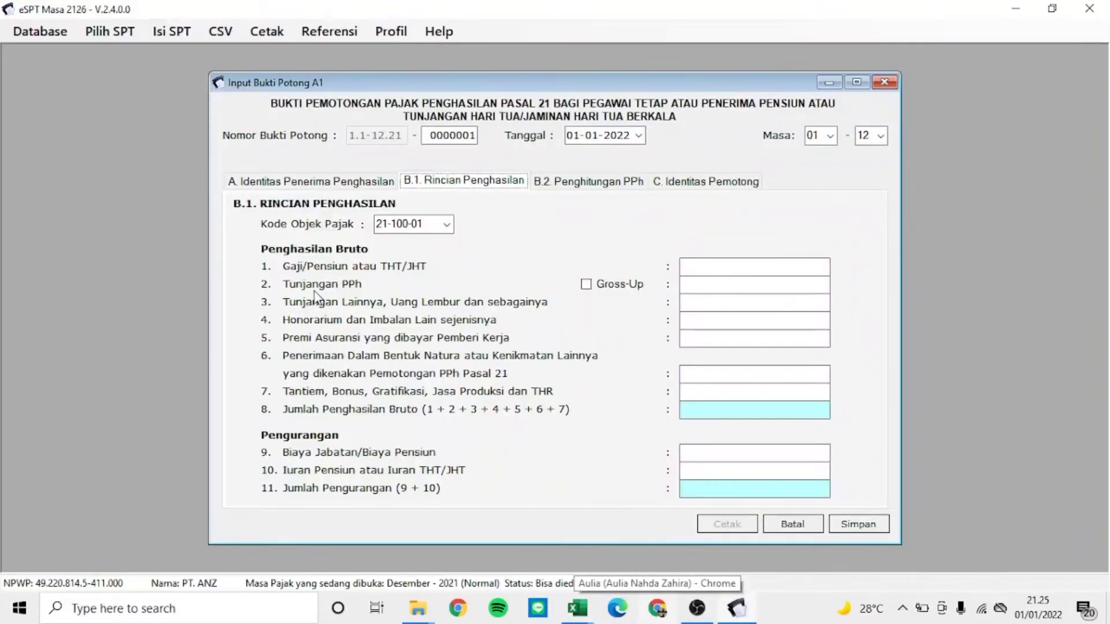
{"action": "key", "text": "alt+Tab"}
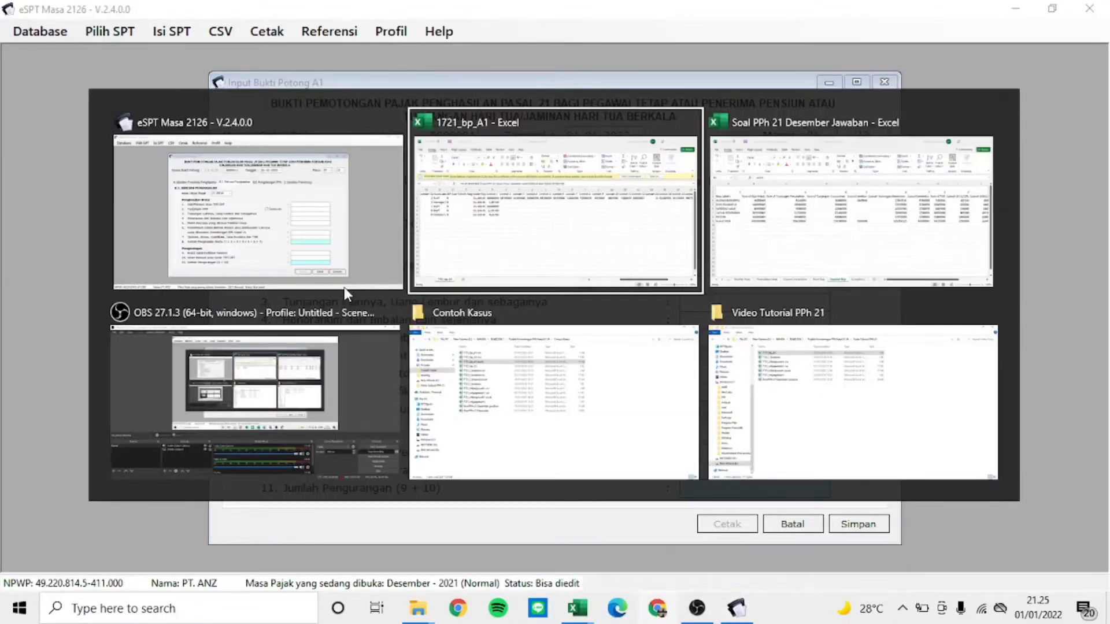
{"action": "key", "text": "Tab"}
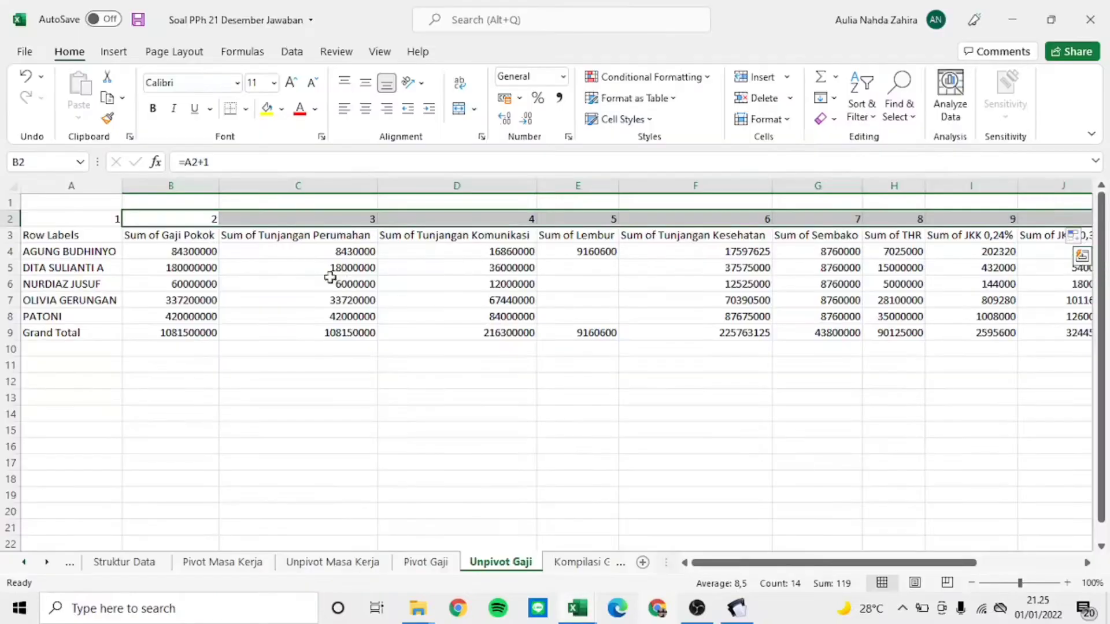
{"action": "left_click", "coordinate": [262, 252]}
{"action": "key", "text": "Up"}
{"action": "key", "text": "Left"}
{"action": "key", "text": "Right"}
{"action": "key", "text": "Right"}
{"action": "key", "text": "Right"}
{"action": "key", "text": "Right"}
{"action": "key", "text": "Right"}
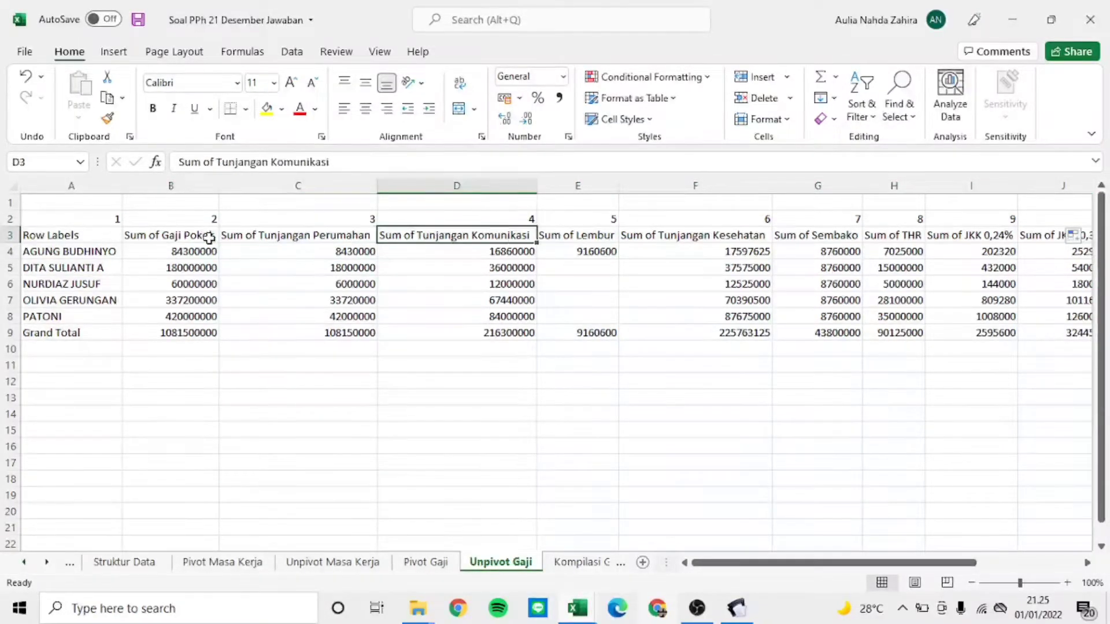
{"action": "key", "text": "Left"}
{"action": "key", "text": "Left"}
{"action": "key", "text": "alt+Tab"}
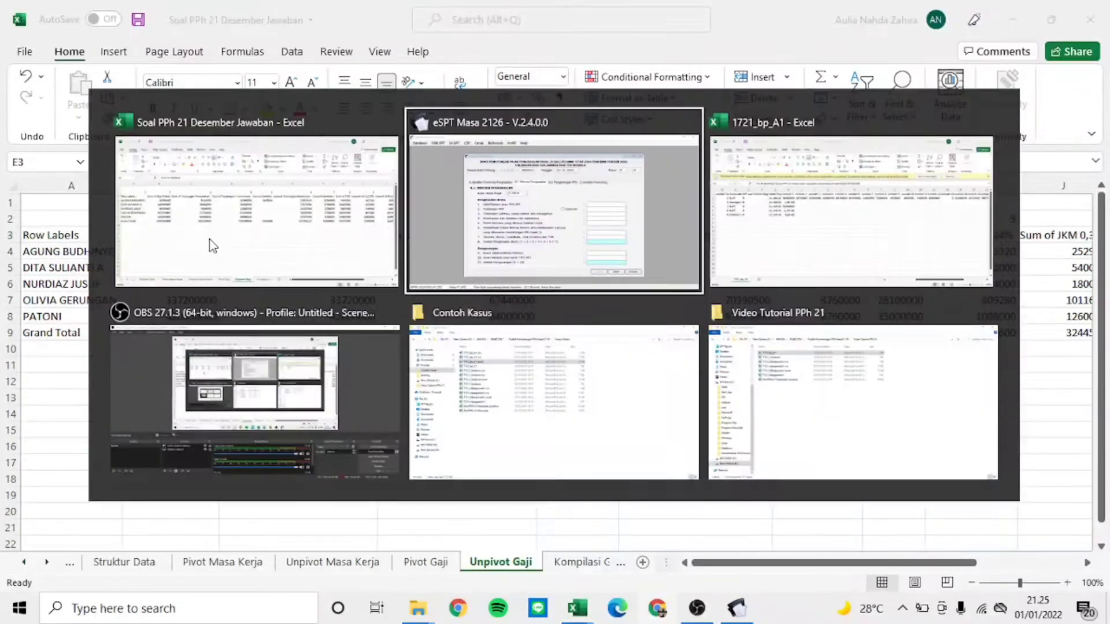
{"action": "left_click", "coordinate": [209, 224]}
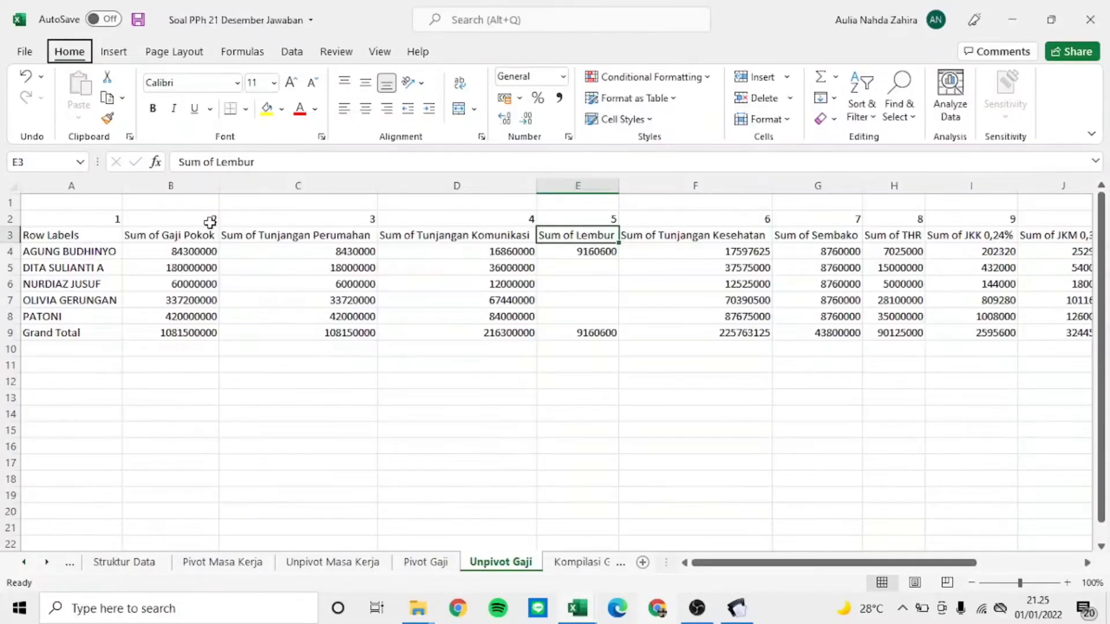
Step: In the 1721_bp_A1 workbook, set Jumlah 2 to 0 in S2 and fill it down to S6
{"action": "key", "text": "alt+Tab"}
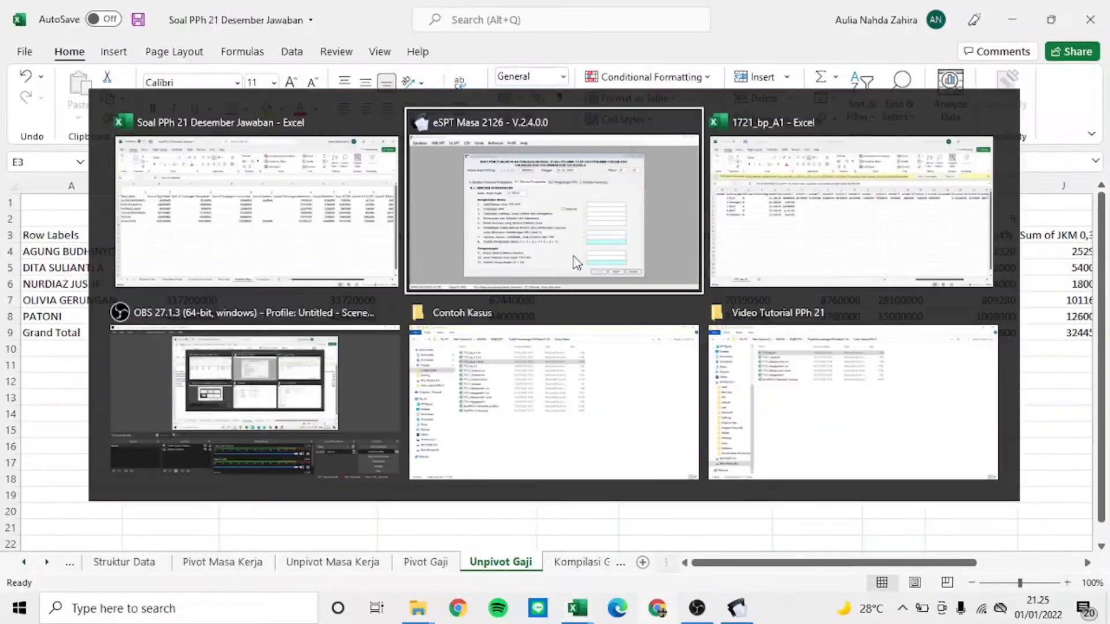
{"action": "key", "text": "alt+Tab"}
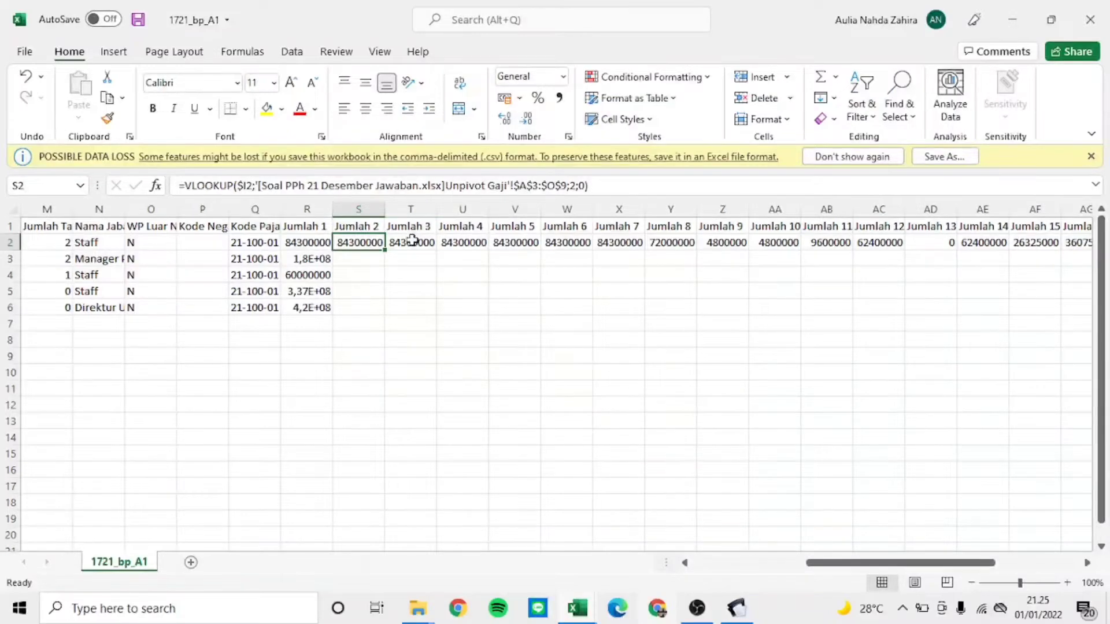
{"action": "type", "text": "0"}
{"action": "key", "text": "Return"}
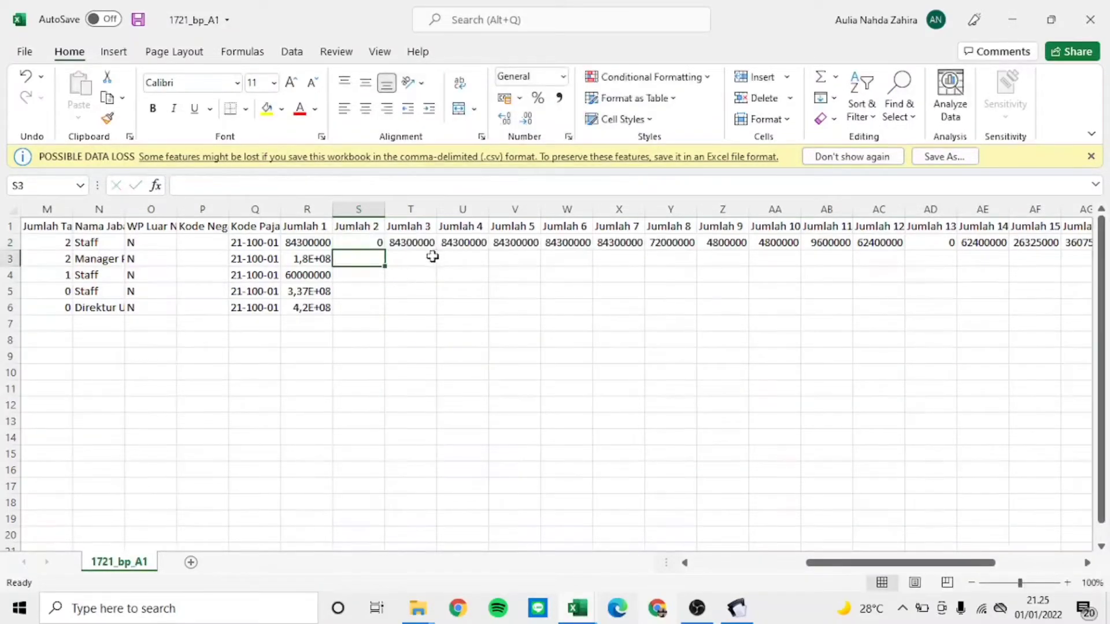
{"action": "left_click", "coordinate": [375, 242]}
{"action": "double_click", "coordinate": [384, 249]}
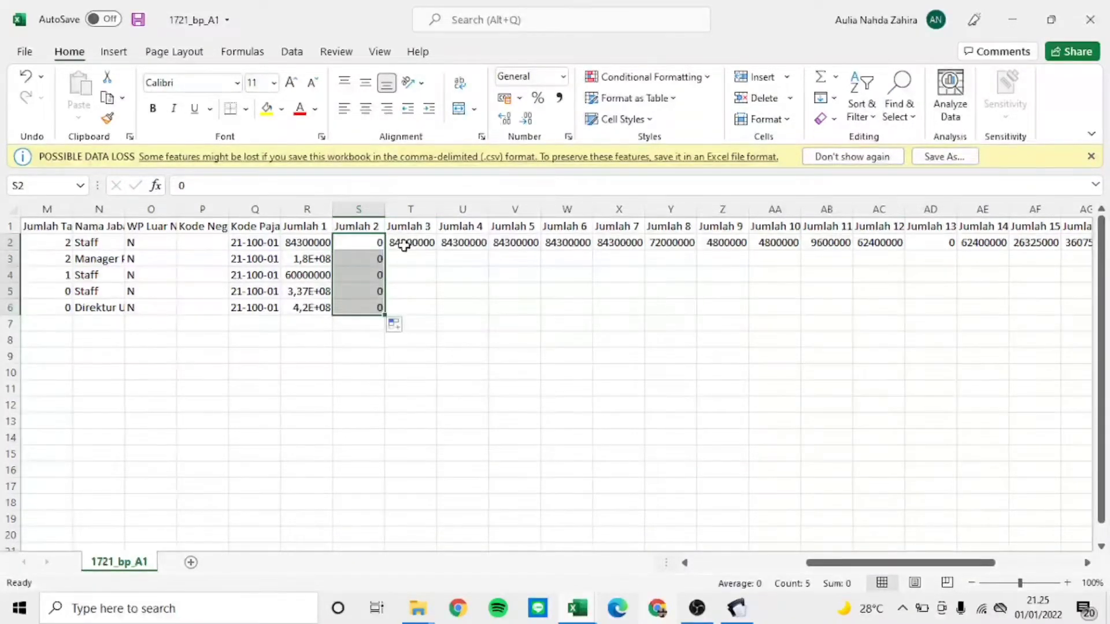
Step: Check income item 3 in the eSPT form, and look through the Unpivot Gaji columns for the matching Tunjangan total
{"action": "left_click", "coordinate": [403, 245]}
{"action": "key", "text": "alt+Tab"}
{"action": "key", "text": "Tab"}
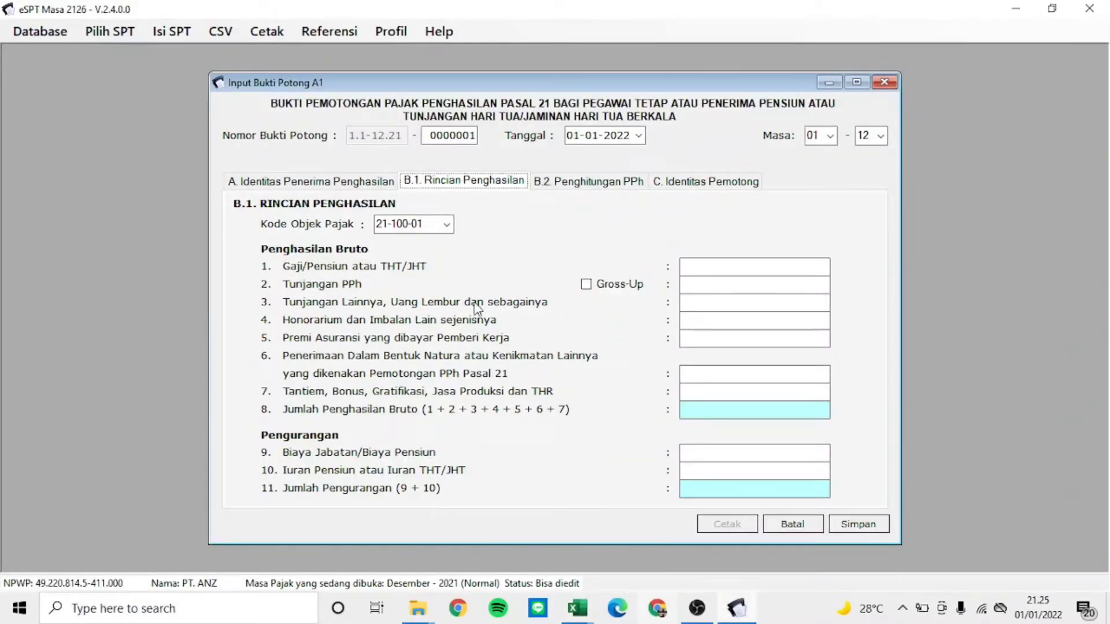
{"action": "key", "text": "alt+Tab"}
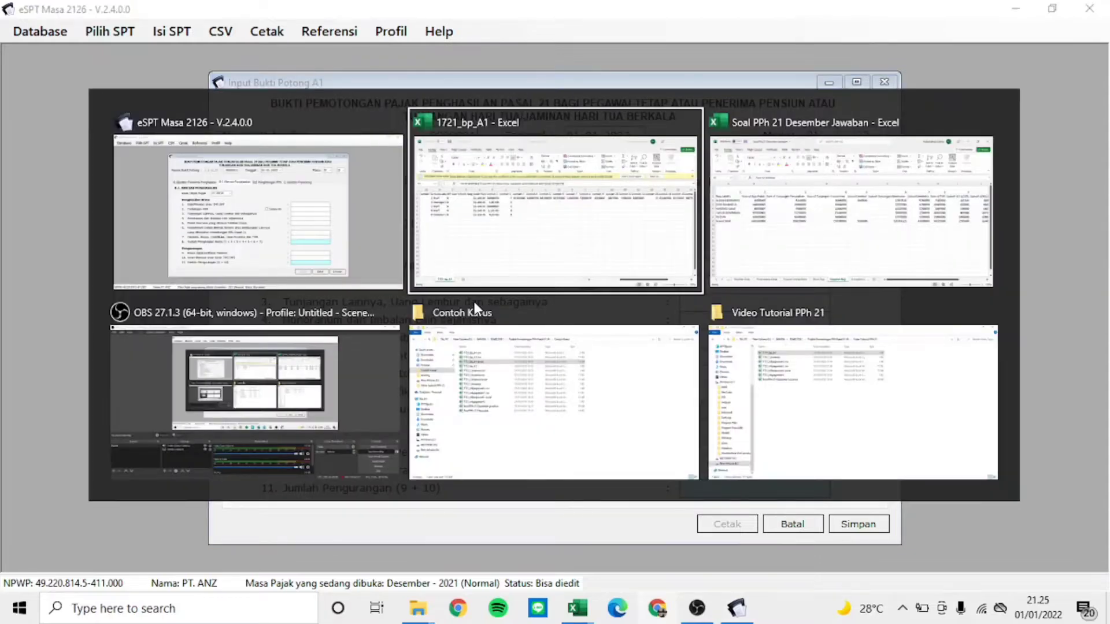
{"action": "key", "text": "Tab"}
{"action": "left_click", "coordinate": [733, 251]}
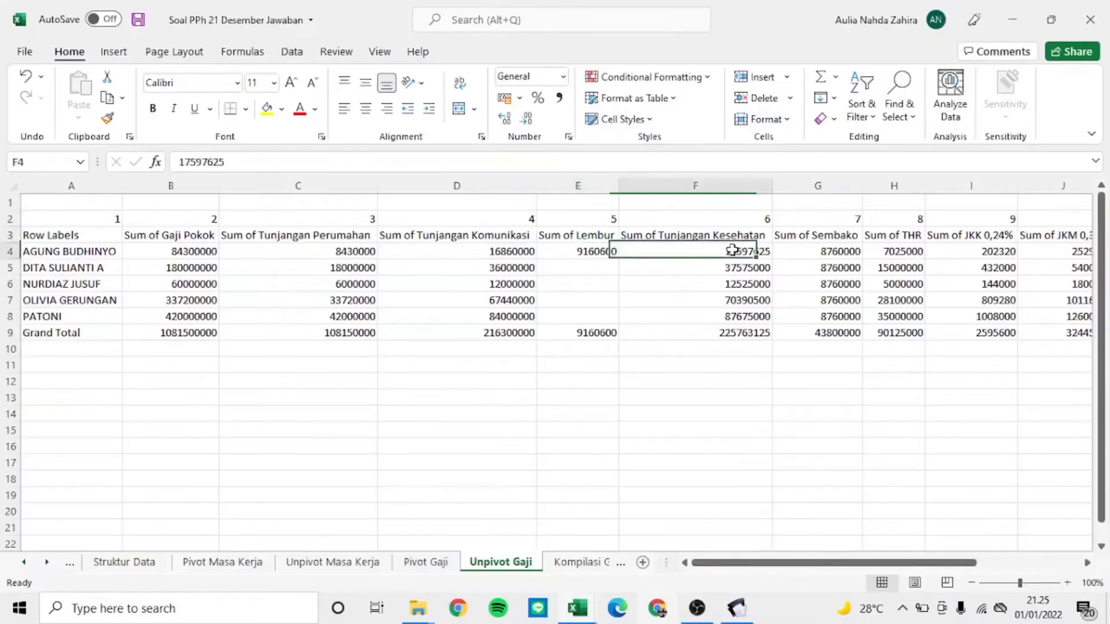
{"action": "key", "text": "Right"}
{"action": "key", "text": "Right"}
{"action": "key", "text": "Right"}
{"action": "key", "text": "Right"}
{"action": "key", "text": "Right"}
{"action": "key", "text": "Right"}
{"action": "key", "text": "Right"}
{"action": "key", "text": "Right"}
{"action": "key", "text": "Right"}
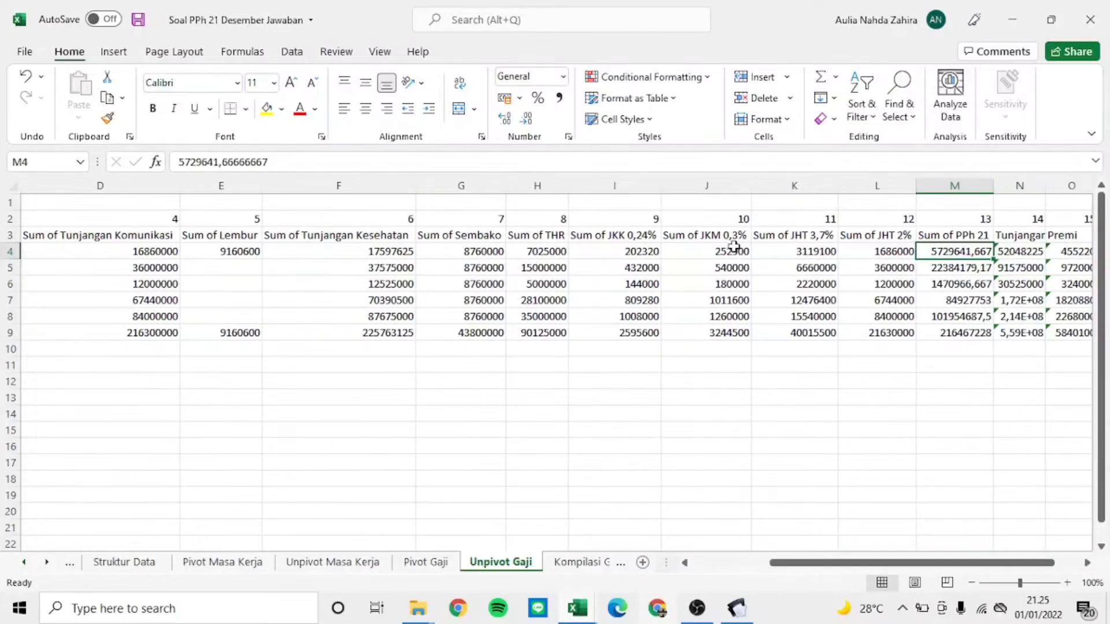
{"action": "key", "text": "Left"}
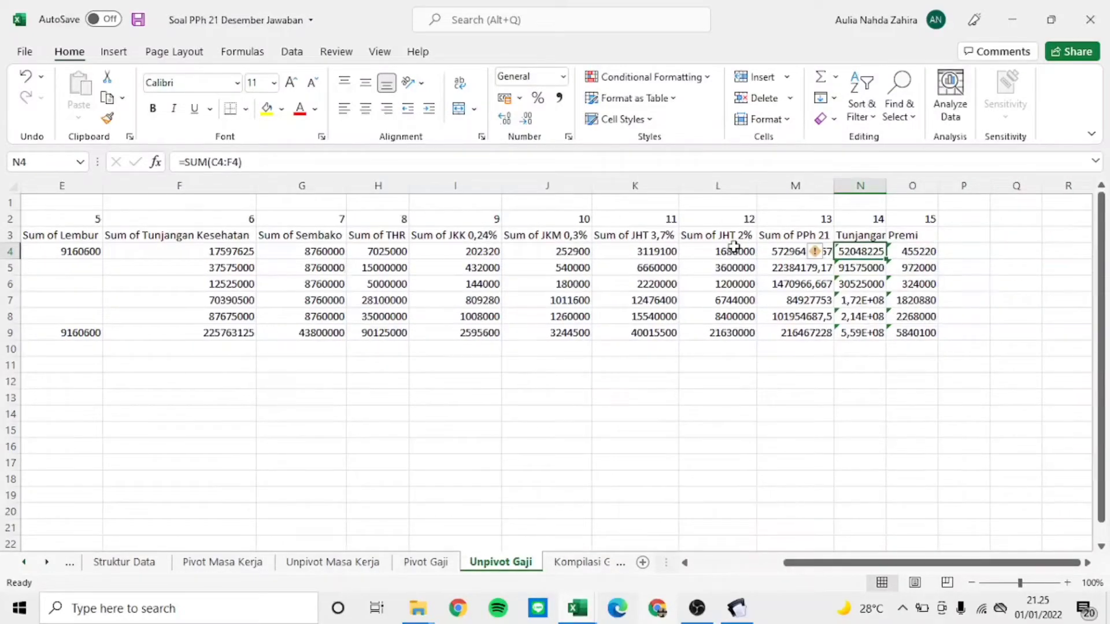
Step: Inspect the SUM formula in N4 of the Tunjangan column to see which allowance columns it covers
{"action": "key", "text": "F2"}
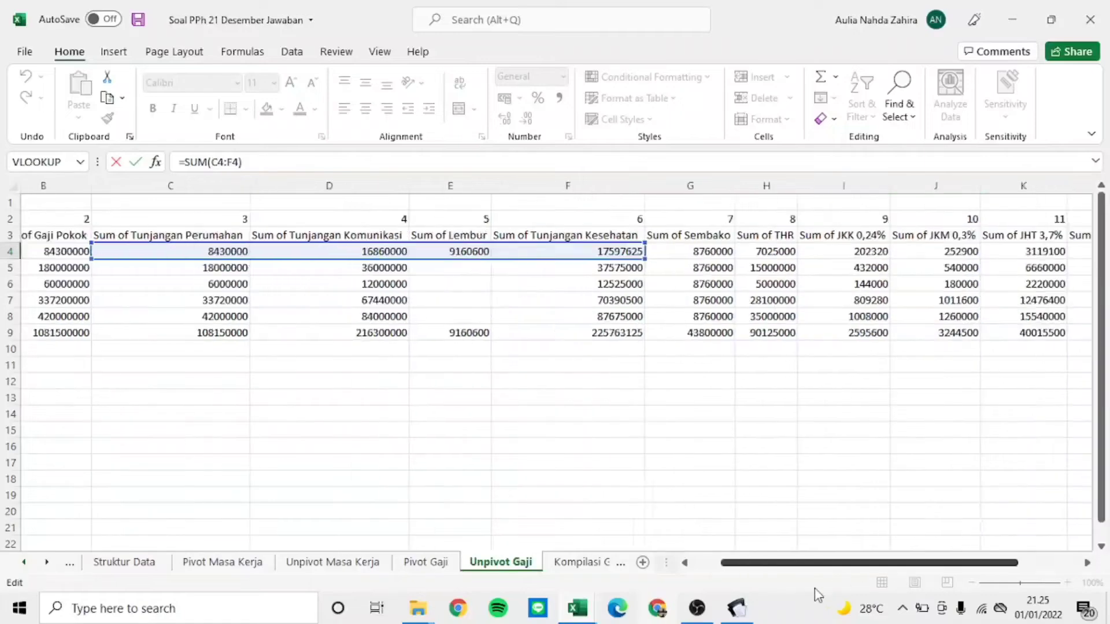
{"action": "scroll", "coordinate": [894, 572], "scroll_direction": "left", "scroll_amount": 4}
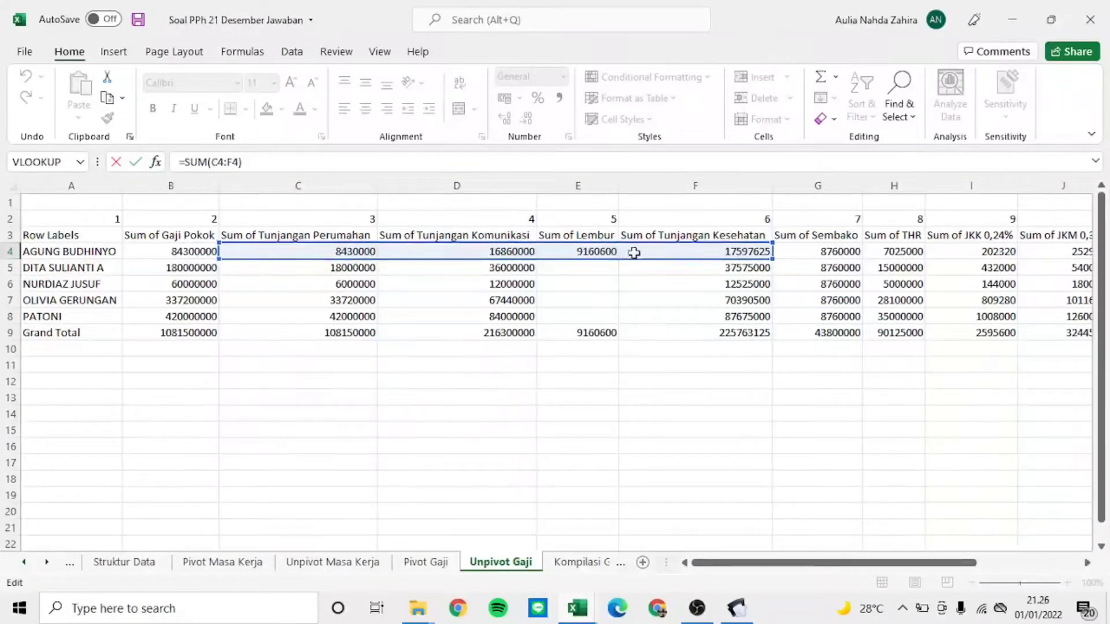
{"action": "scroll", "coordinate": [726, 572], "scroll_direction": "right", "scroll_amount": 4}
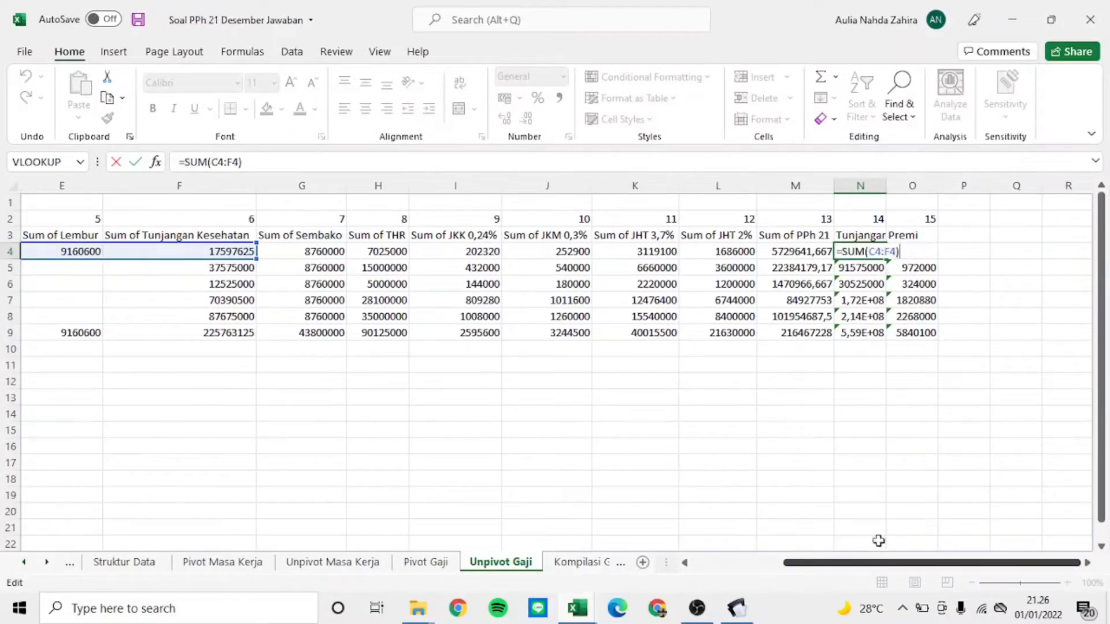
{"action": "key", "text": "Return"}
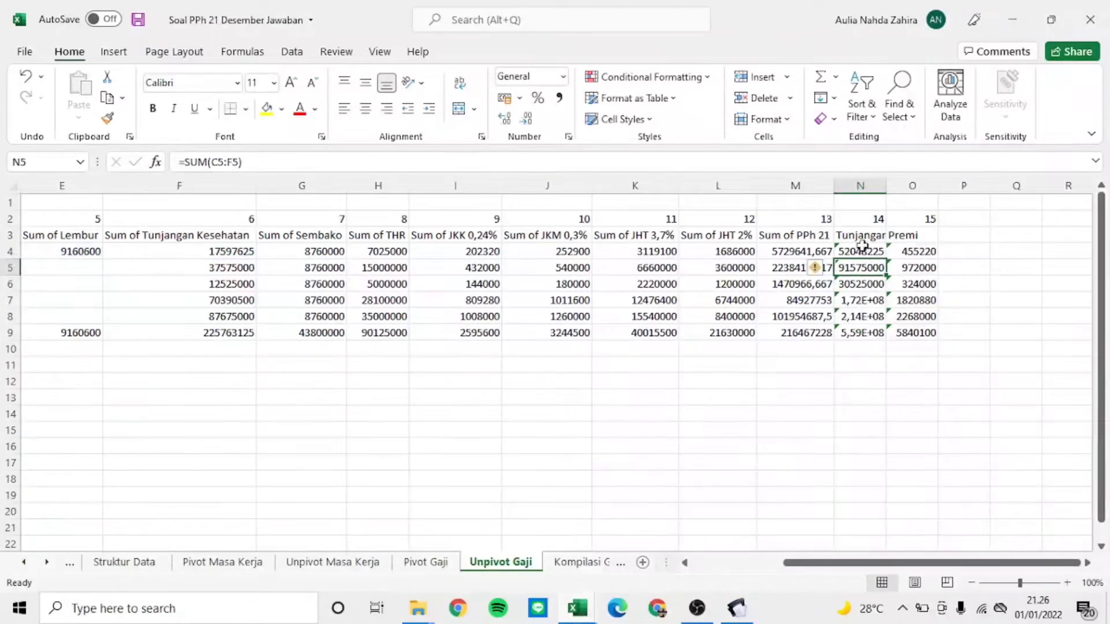
{"action": "left_click", "coordinate": [861, 252]}
Step: In 1721_bp_A1, set the column index of the Jumlah 3 VLOOKUP in T2 to 14 and fill it down to T6
{"action": "key", "text": "alt+Tab"}
{"action": "key", "text": "alt+Tab"}
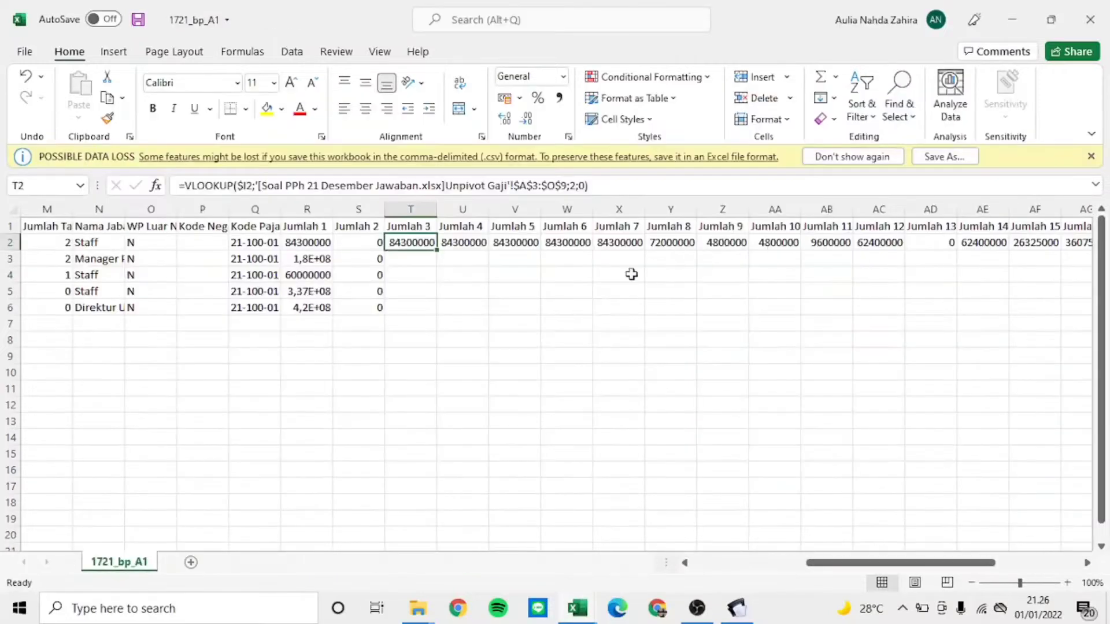
{"action": "left_click", "coordinate": [577, 185]}
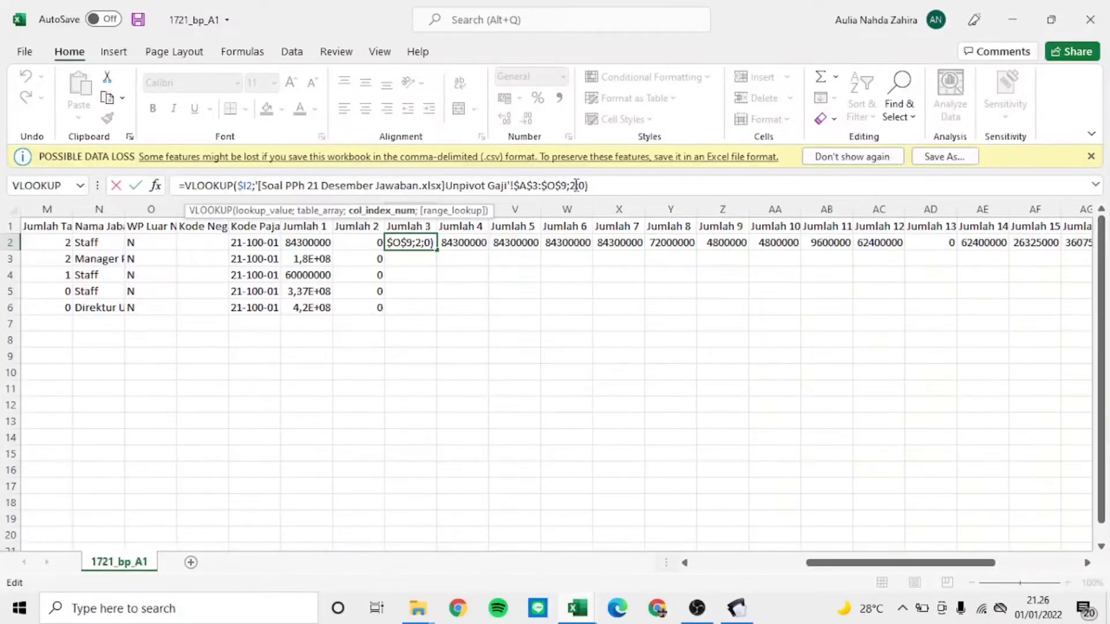
{"action": "key", "text": "alt+Tab"}
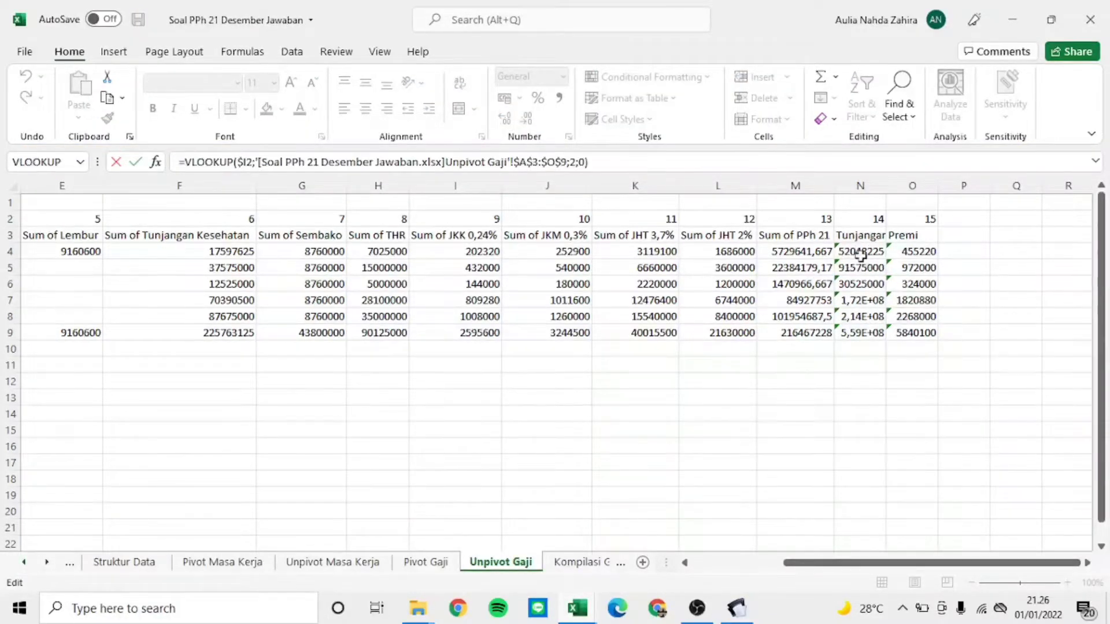
{"action": "key", "text": "alt+Tab"}
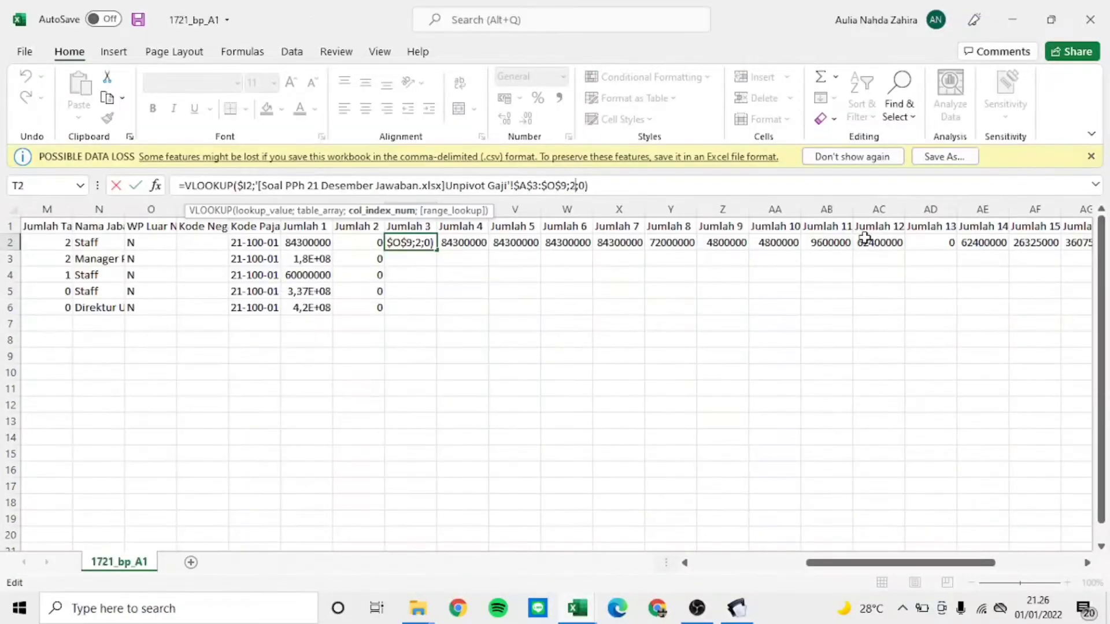
{"action": "key", "text": "BackSpace"}
{"action": "type", "text": "14"}
{"action": "key", "text": "Return"}
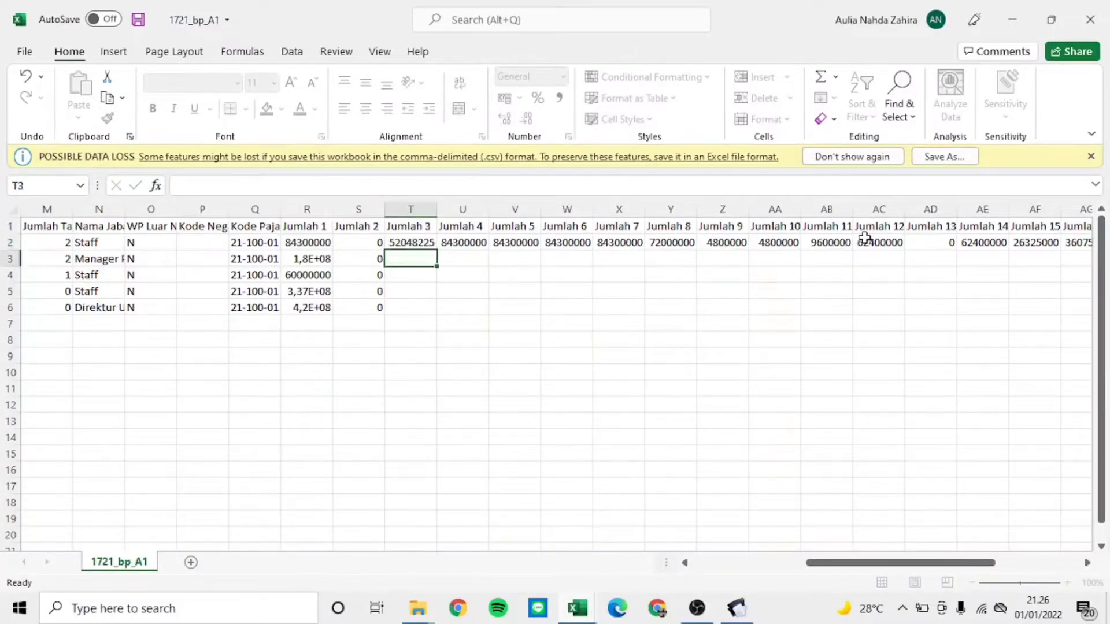
{"action": "left_click", "coordinate": [412, 242]}
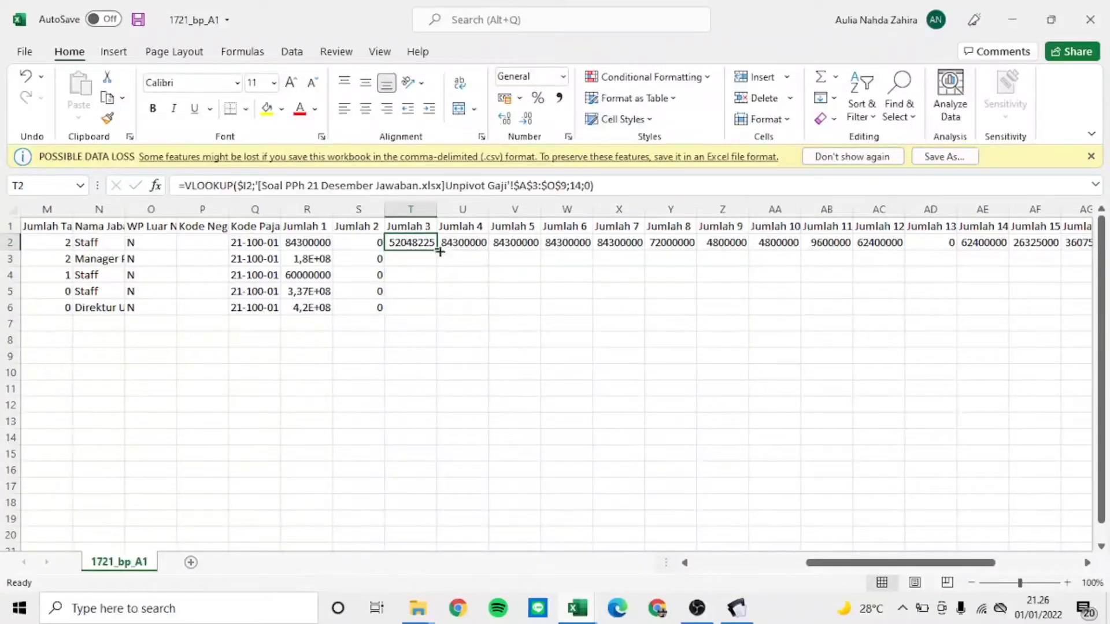
{"action": "double_click", "coordinate": [435, 249]}
Step: Check income item 4, Honorarium dan Imbalan Lain, in the eSPT form and look for a matching column in Unpivot Gaji
{"action": "left_click", "coordinate": [455, 244]}
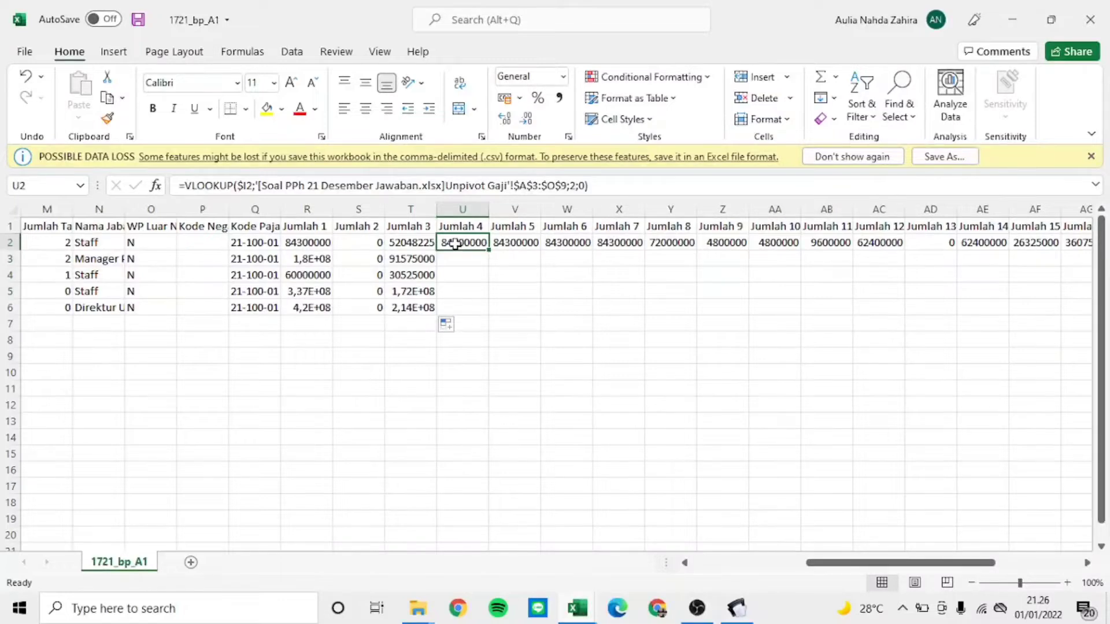
{"action": "key", "text": "alt+Tab"}
{"action": "key", "text": "alt+Tab"}
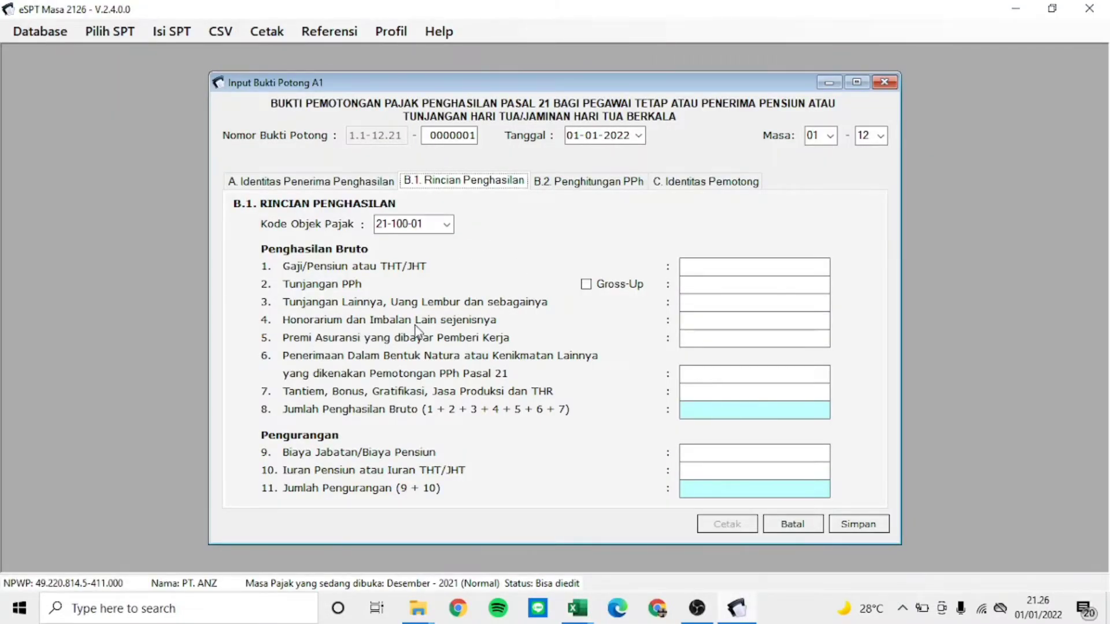
{"action": "key", "text": "alt+Tab"}
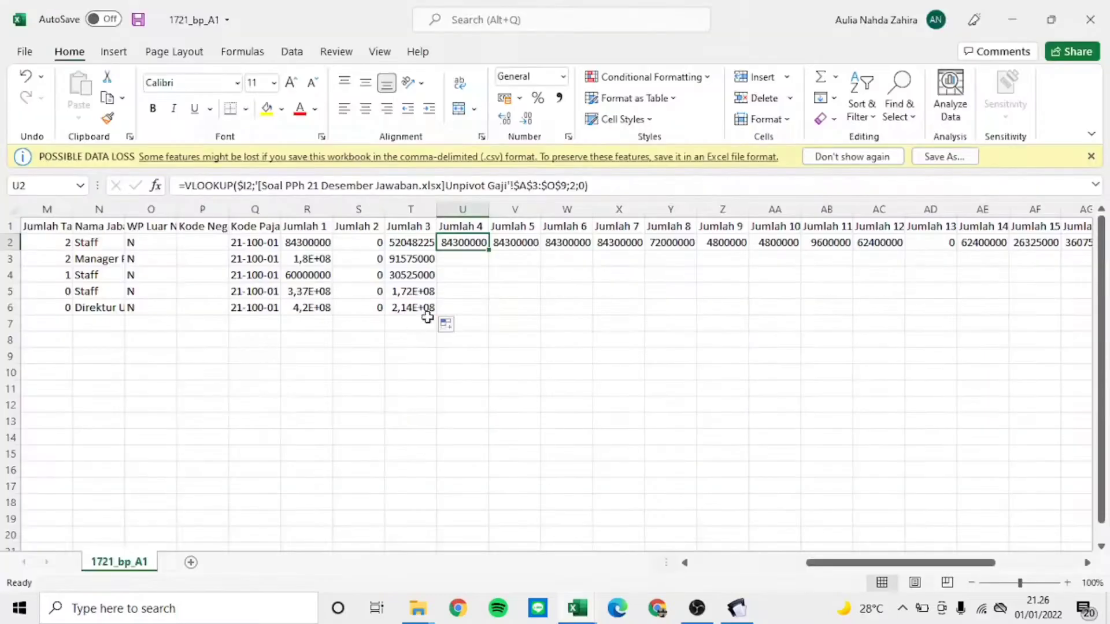
{"action": "key", "text": "alt+Tab"}
{"action": "key", "text": "alt+Tab"}
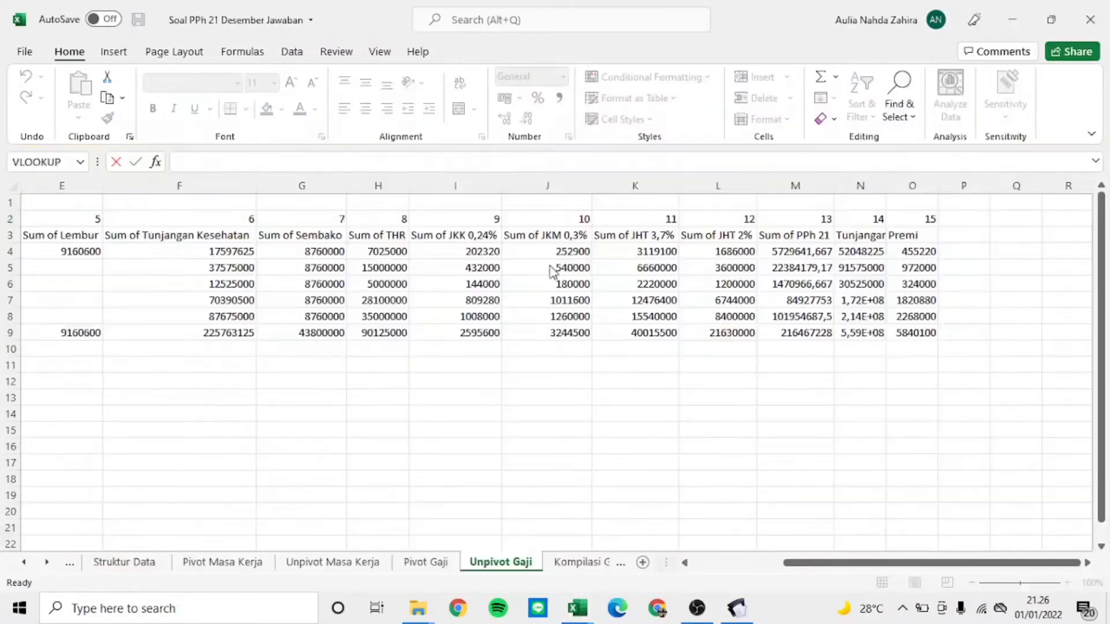
{"action": "key", "text": "alt+Tab"}
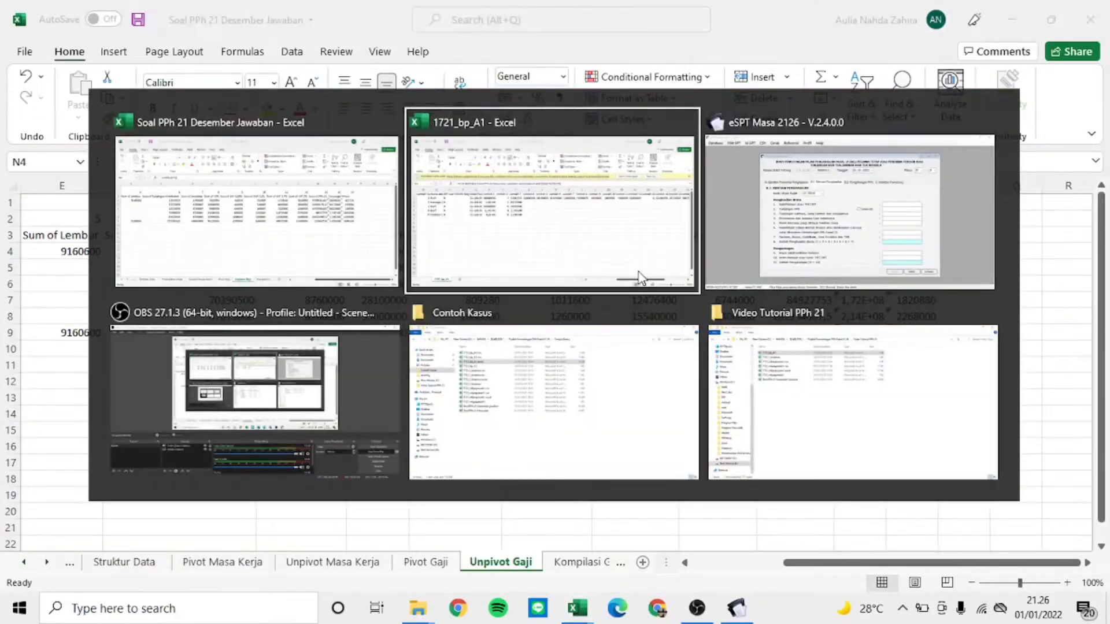
{"action": "key", "text": "alt+Tab"}
{"action": "key", "text": "alt+Tab"}
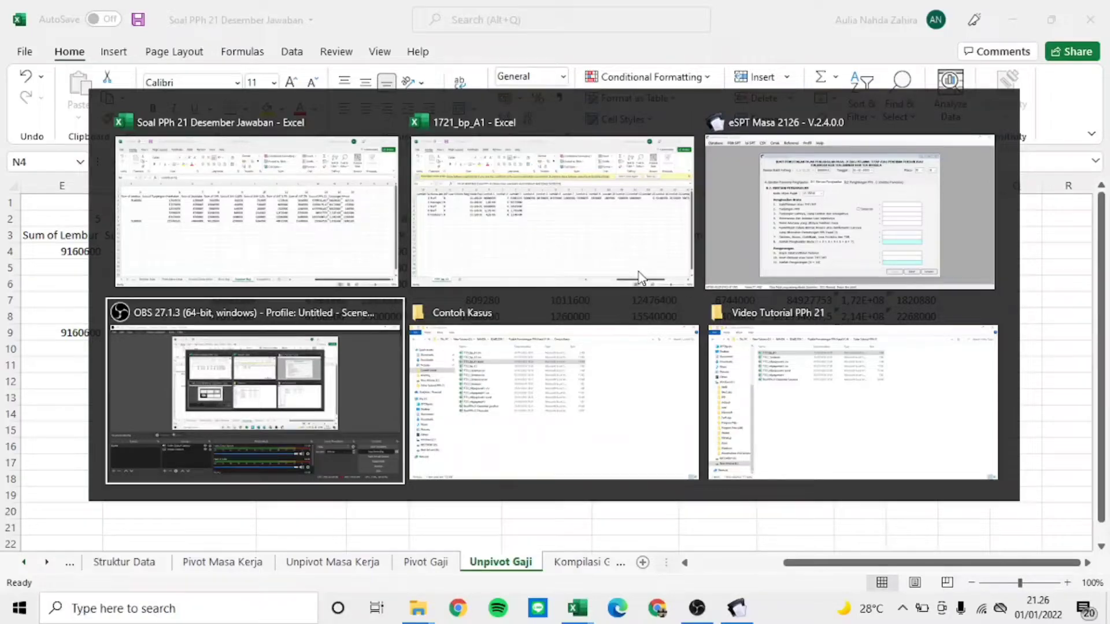
{"action": "left_click", "coordinate": [300, 241]}
Step: In 1721_bp_A1, set Jumlah 4 to 0 in U2 and fill it down to U6
{"action": "key", "text": "alt+Tab"}
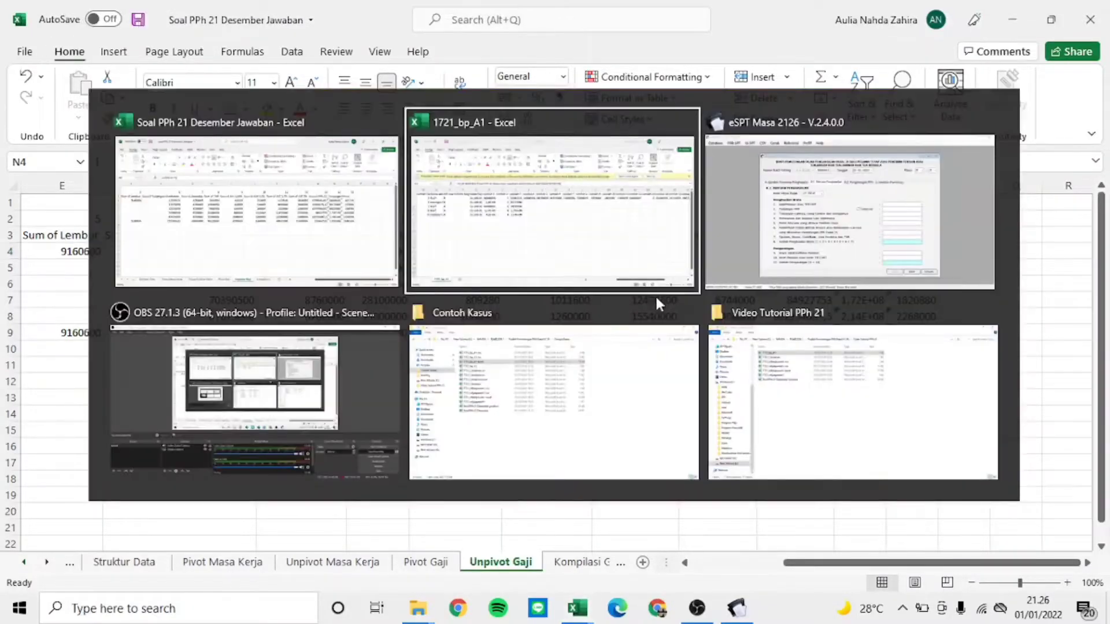
{"action": "left_click", "coordinate": [613, 229]}
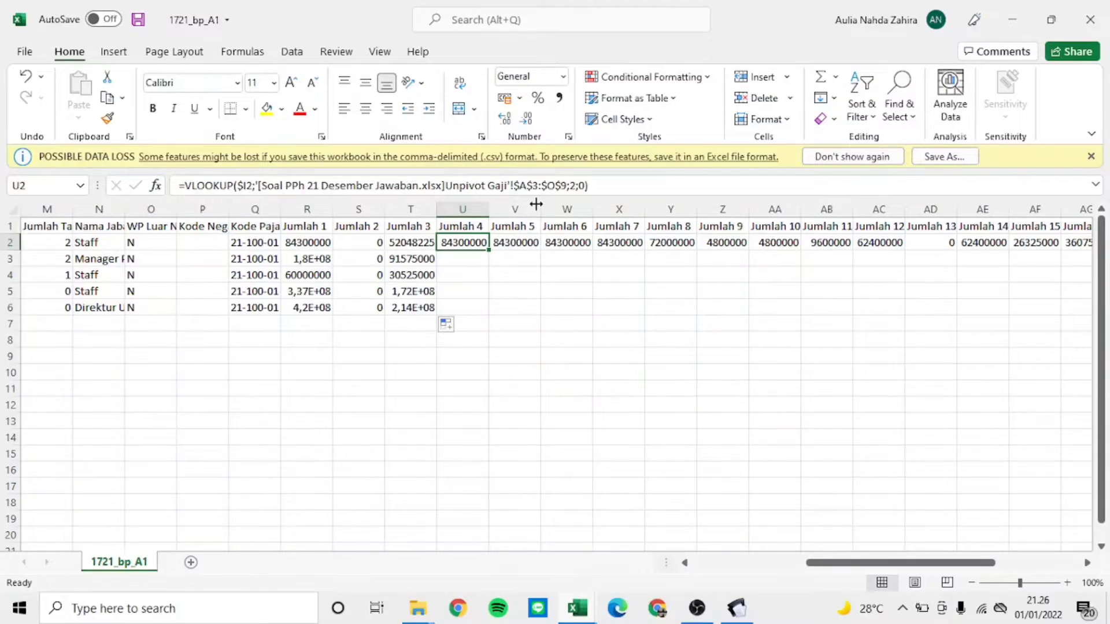
{"action": "type", "text": "0"}
{"action": "key", "text": "Return"}
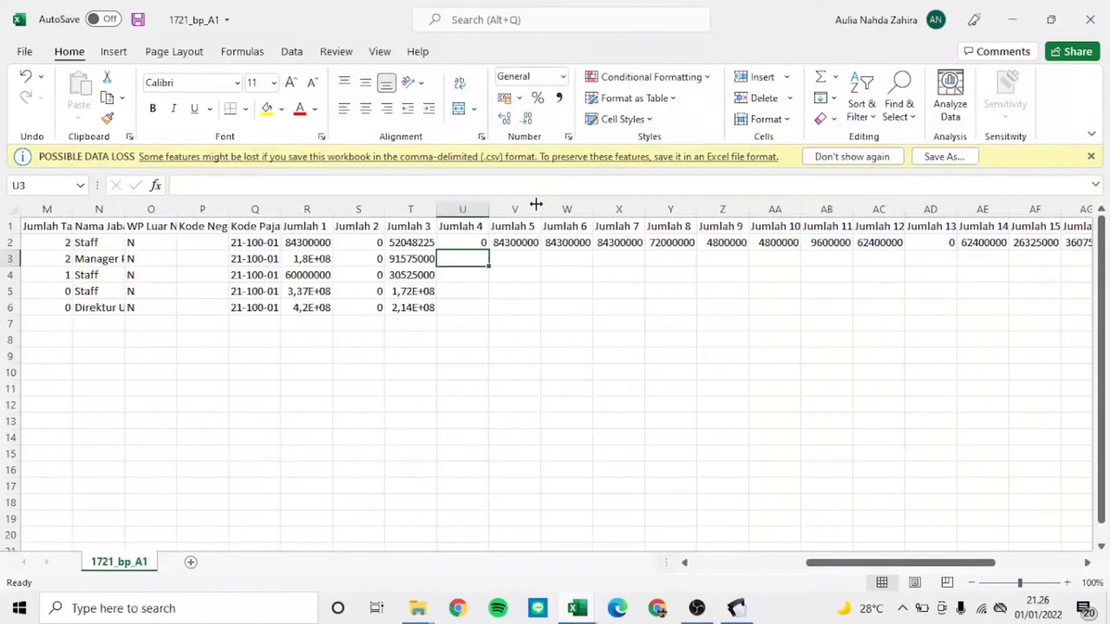
{"action": "left_click", "coordinate": [474, 242]}
{"action": "left_click_drag", "start_coordinate": [488, 249], "coordinate": [495, 322]}
{"action": "left_click", "coordinate": [513, 240]}
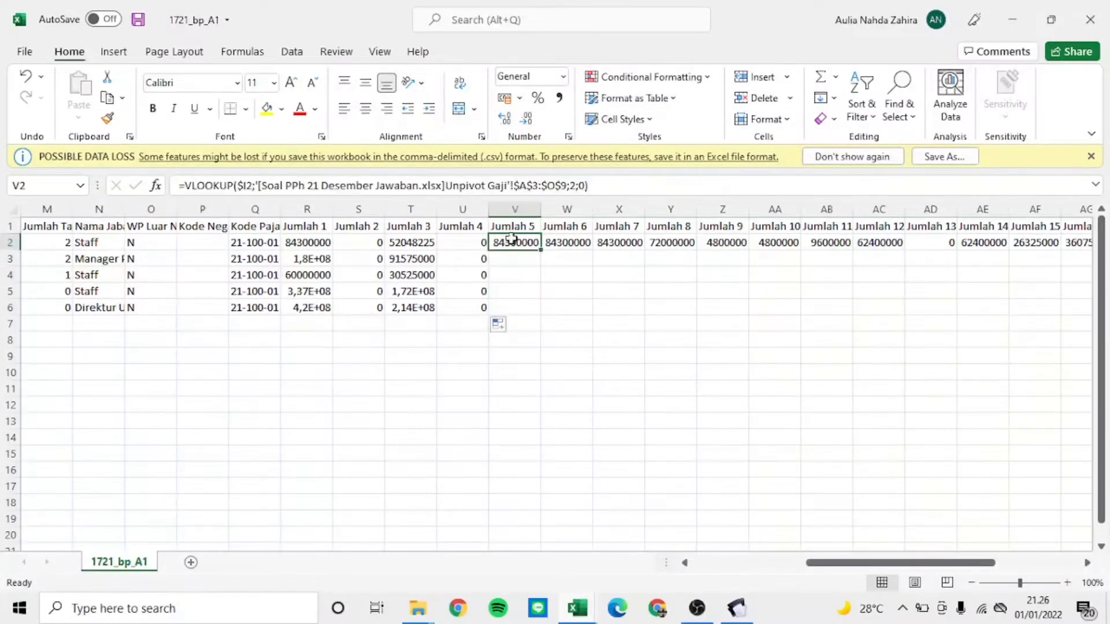
Step: Check income item 5, Premi Asuransi, in the eSPT form and look at the JKK and JKM columns in Unpivot Gaji
{"action": "key", "text": "alt+Tab"}
{"action": "key", "text": "alt+Tab"}
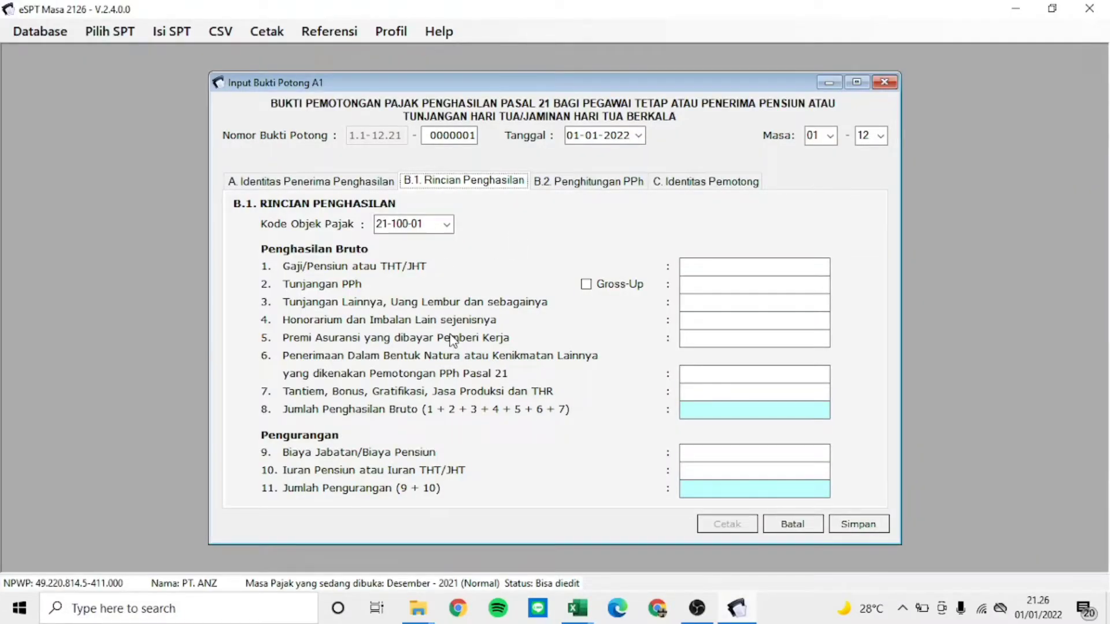
{"action": "key", "text": "alt+Tab"}
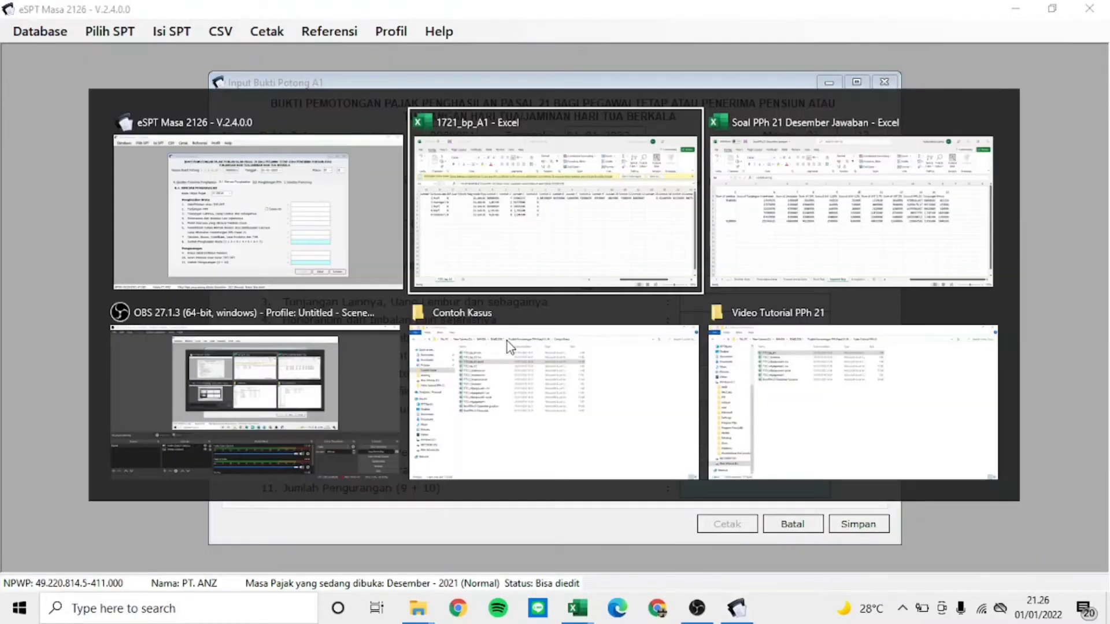
{"action": "key", "text": "alt+Tab"}
{"action": "left_click_drag", "start_coordinate": [817, 564], "coordinate": [800, 564]}
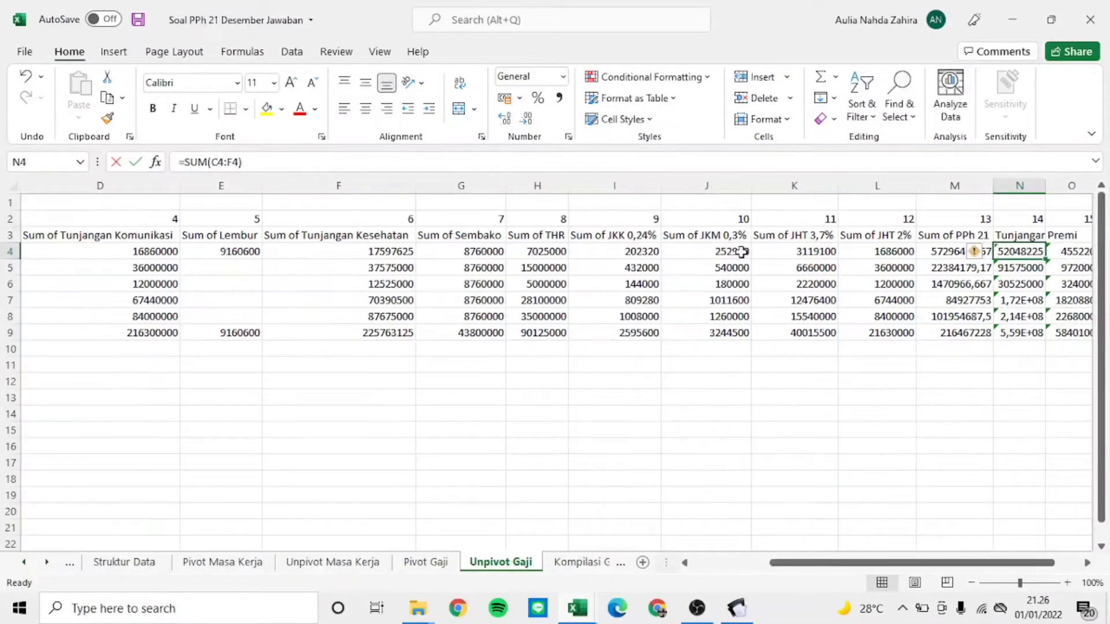
{"action": "left_click", "coordinate": [638, 254]}
{"action": "left_click", "coordinate": [699, 252]}
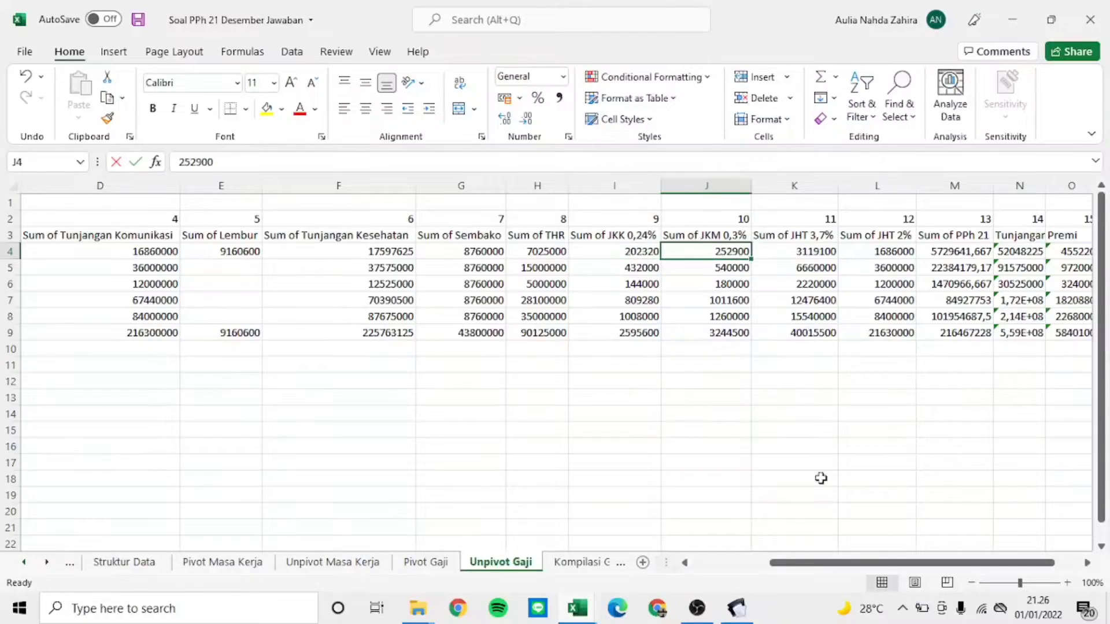
Step: Inspect the SUM formula in O4 of the Premi column to see which insurance columns it covers
{"action": "left_click_drag", "start_coordinate": [793, 566], "coordinate": [808, 566]}
{"action": "left_click", "coordinate": [919, 252]}
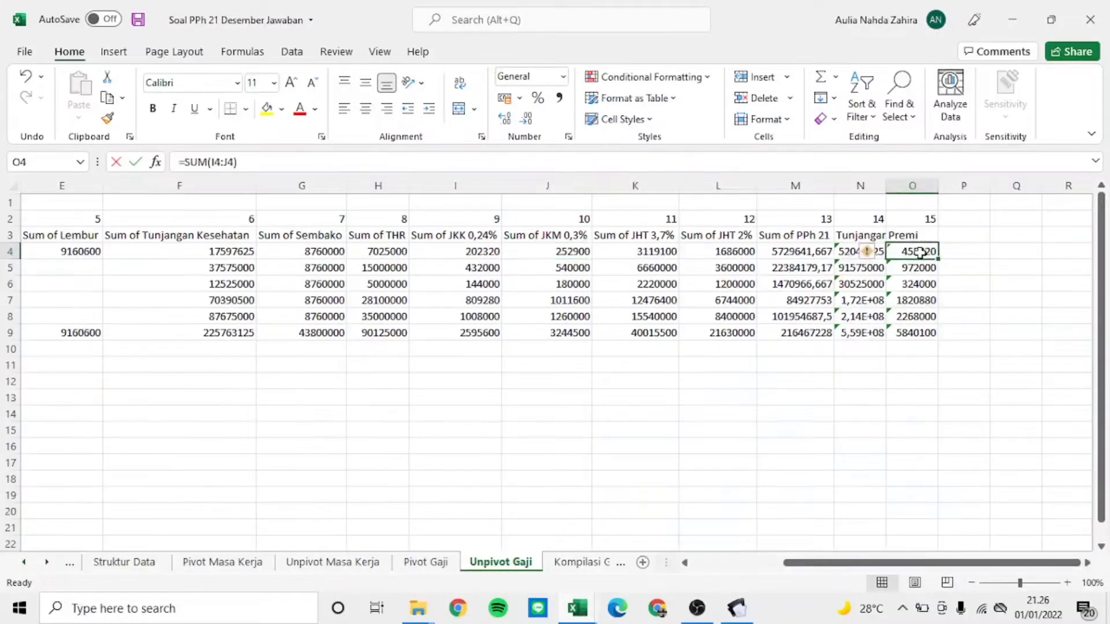
{"action": "double_click", "coordinate": [917, 252]}
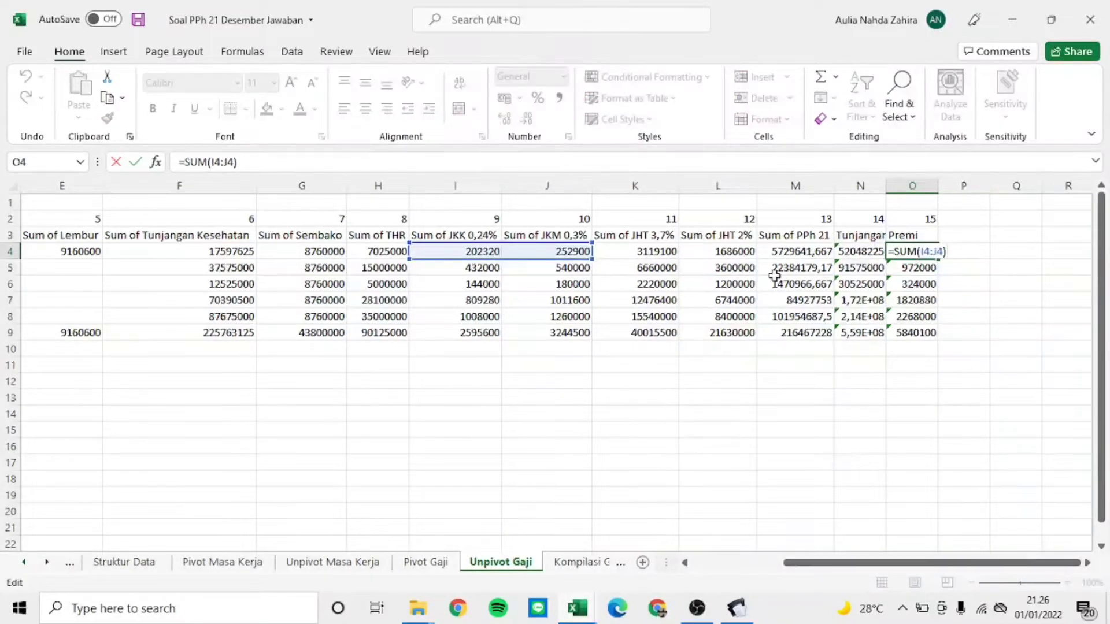
{"action": "key", "text": "Return"}
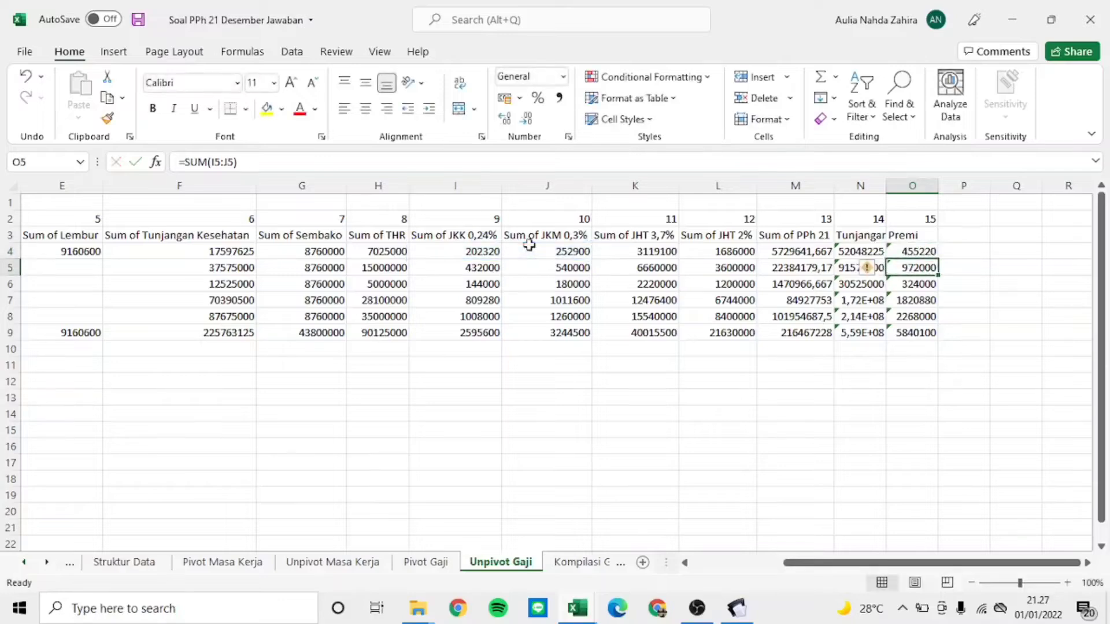
Step: In 1721_bp_A1, set the column index of the Jumlah 5 VLOOKUP in V2 to 15 and fill it down to V6
{"action": "key", "text": "alt+Tab"}
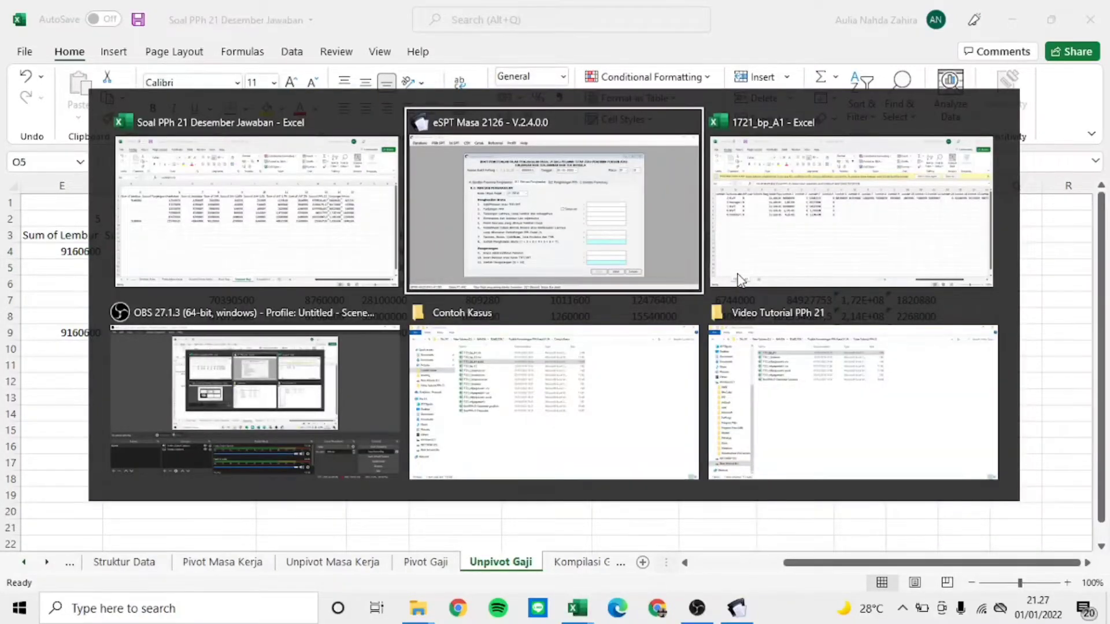
{"action": "left_click", "coordinate": [736, 277]}
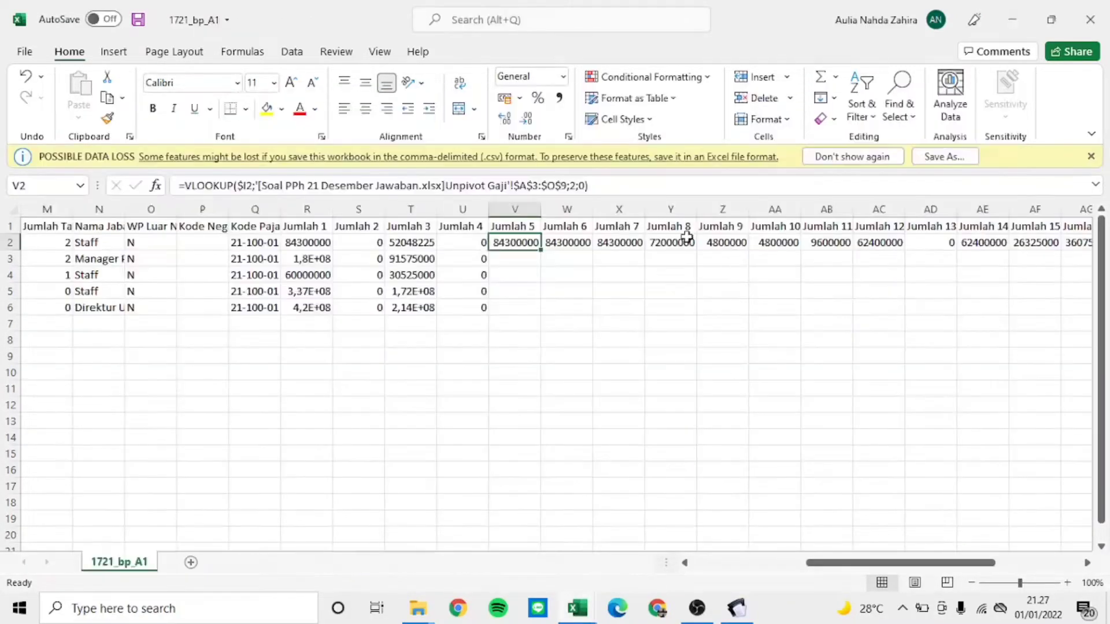
{"action": "left_click", "coordinate": [574, 185]}
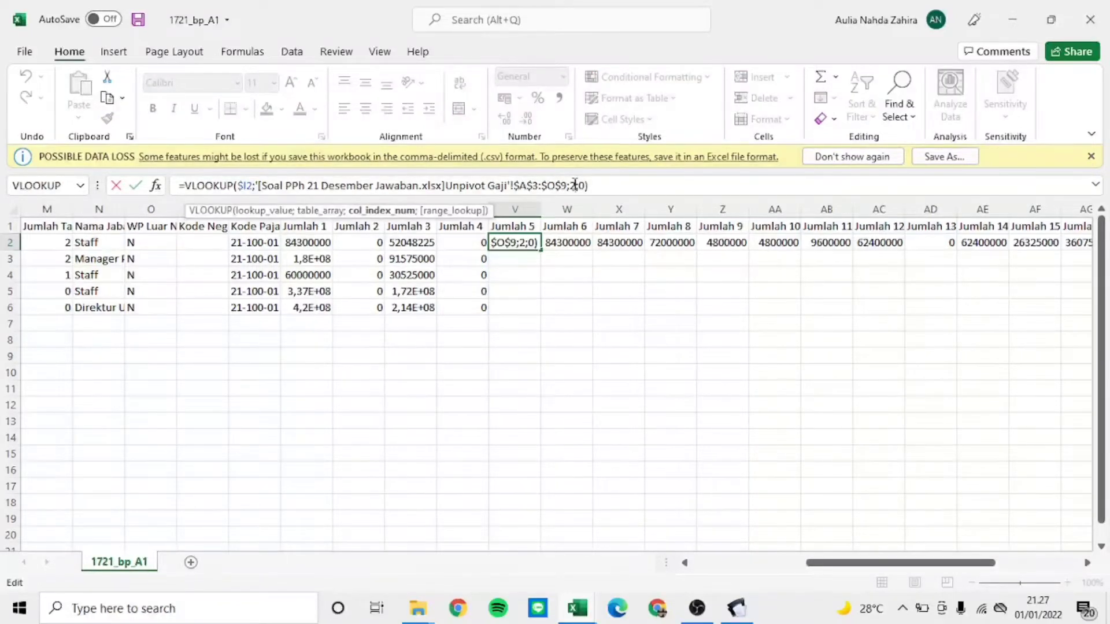
{"action": "key", "text": "alt+Tab"}
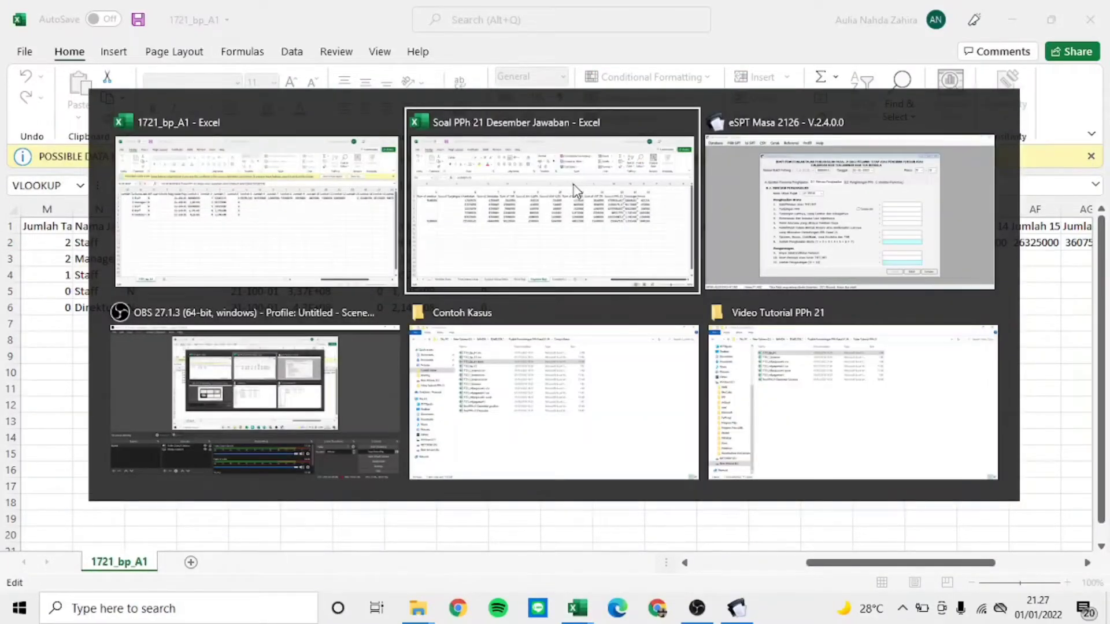
{"action": "left_click", "coordinate": [573, 190]}
{"action": "key", "text": "alt+Tab"}
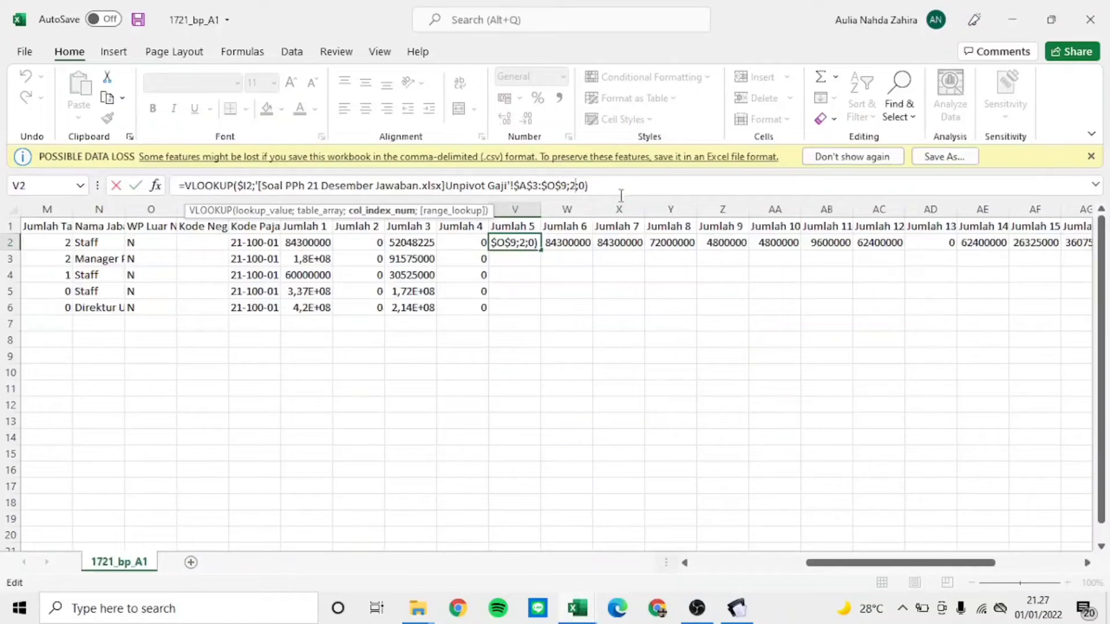
{"action": "key", "text": "Return"}
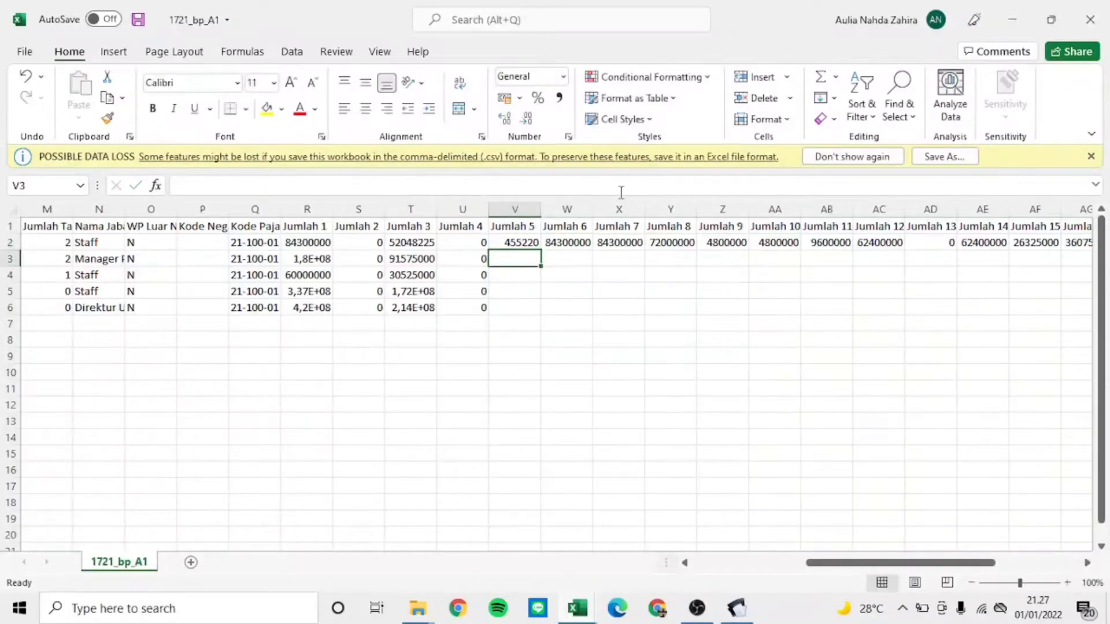
{"action": "left_click", "coordinate": [532, 242]}
{"action": "double_click", "coordinate": [540, 251]}
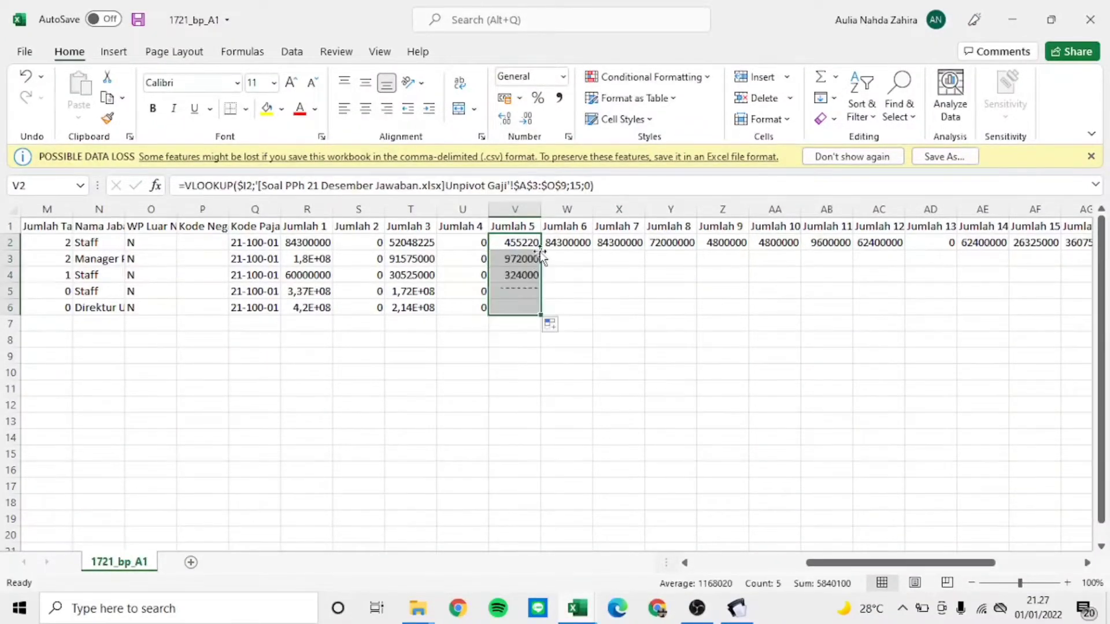
Step: Check income item 6, Penerimaan Dalam Bentuk Natura, in the eSPT form and locate the matching Sembako column in Unpivot Gaji
{"action": "left_click", "coordinate": [581, 240]}
{"action": "key", "text": "alt+Tab"}
{"action": "key", "text": "alt+Tab"}
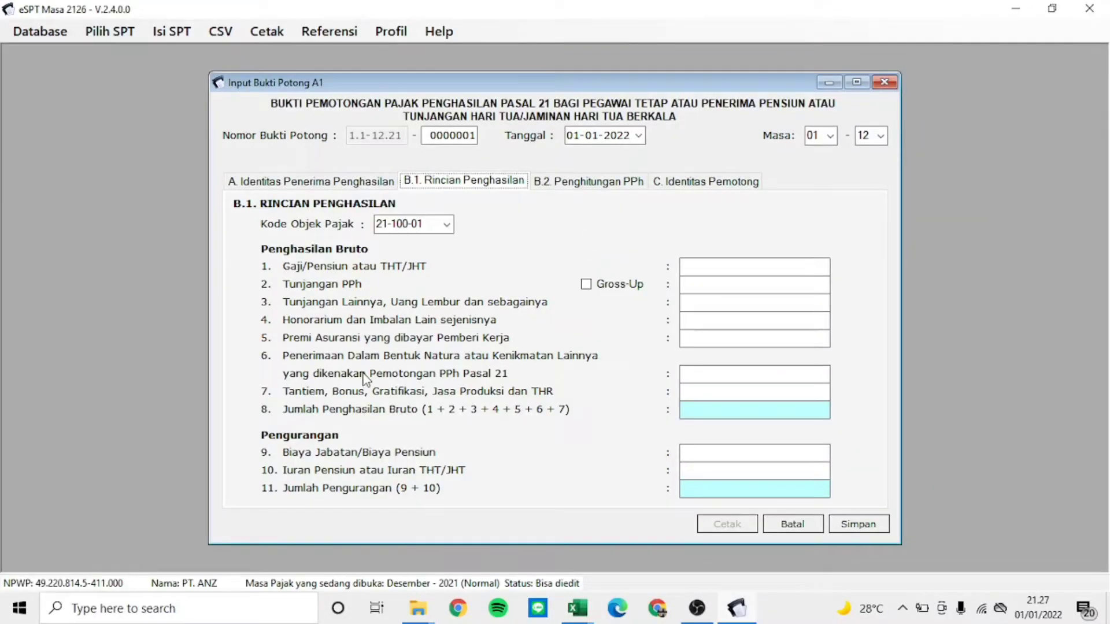
{"action": "key", "text": "alt+Tab"}
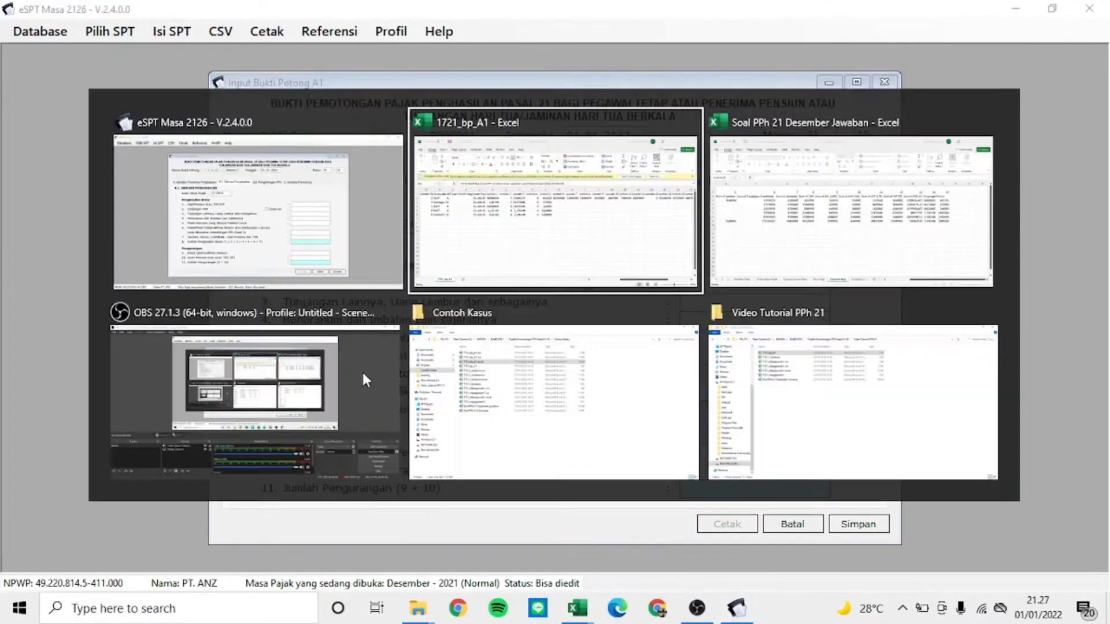
{"action": "key", "text": "alt+Tab"}
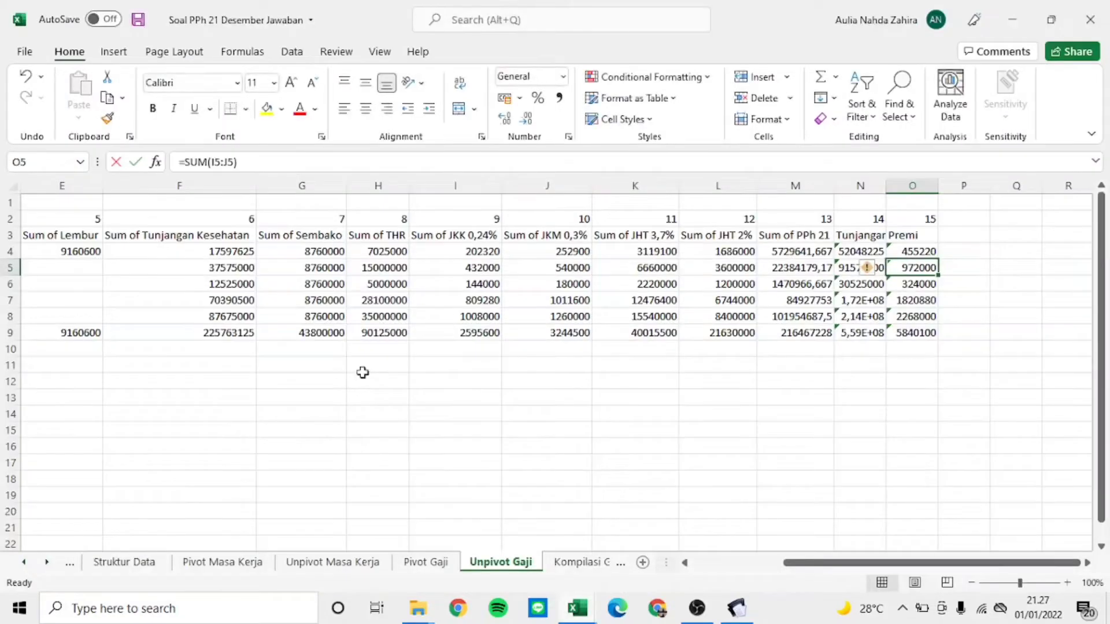
{"action": "left_click", "coordinate": [910, 252]}
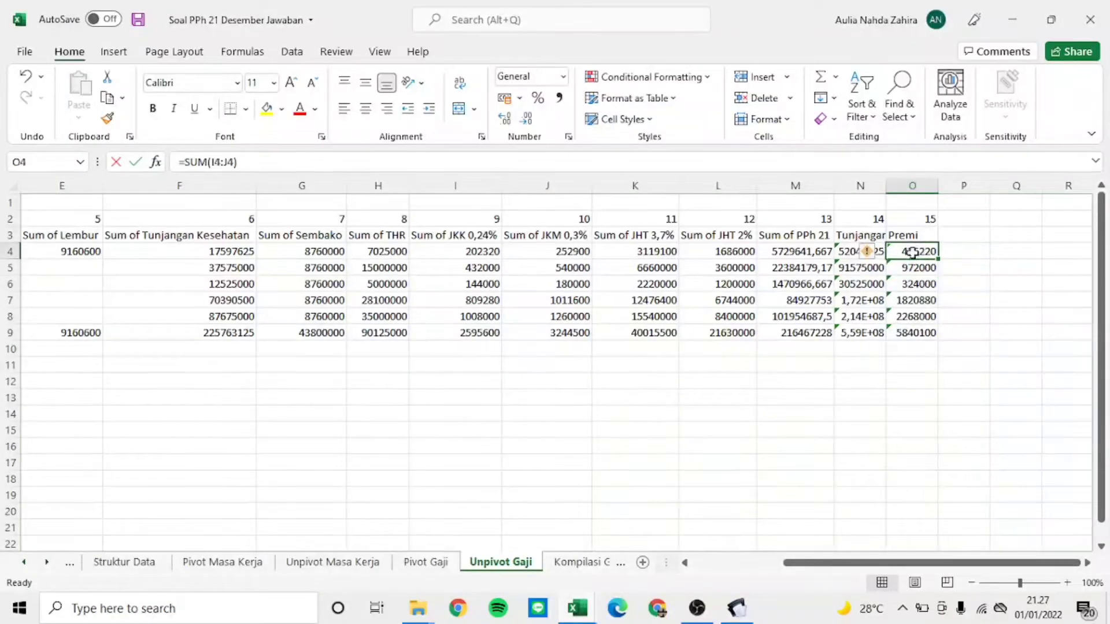
{"action": "left_click_drag", "start_coordinate": [816, 564], "coordinate": [705, 587]}
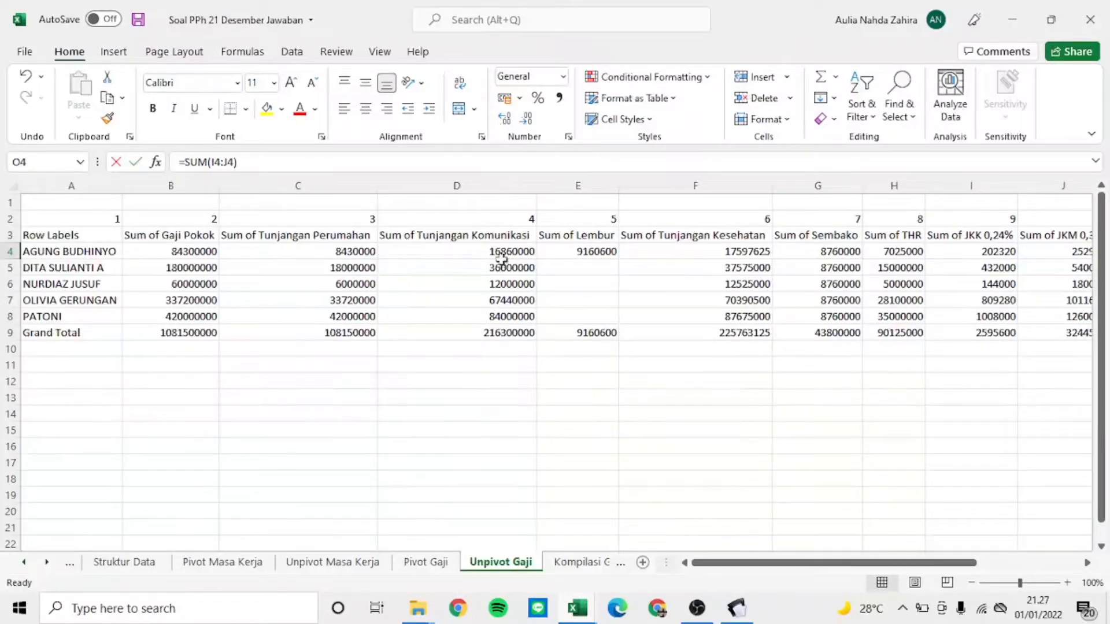
{"action": "left_click", "coordinate": [816, 248]}
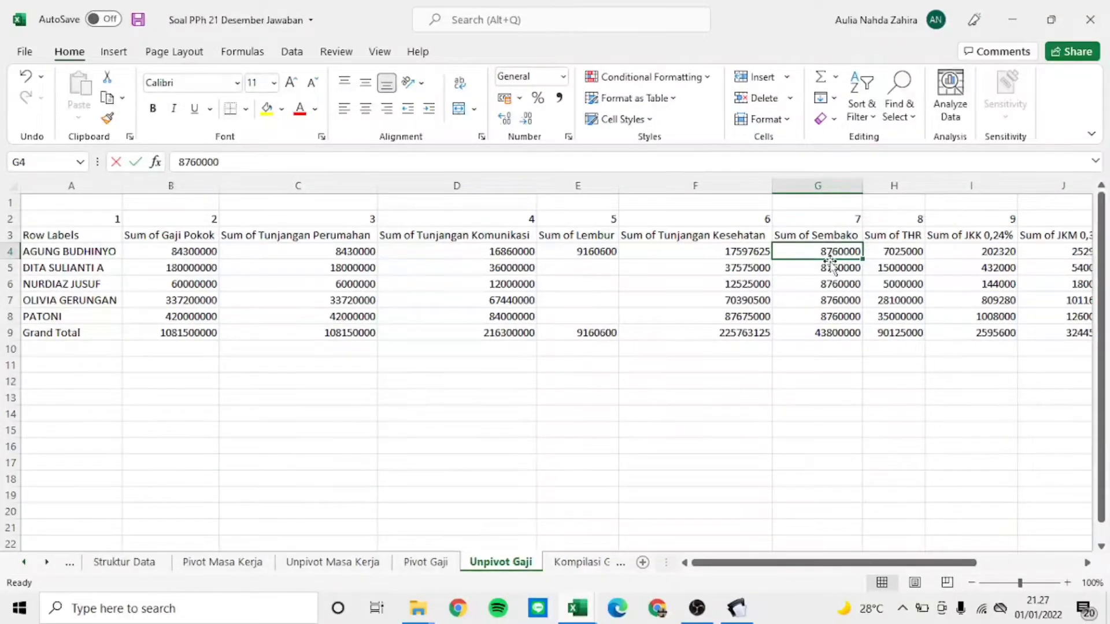
Step: In 1721_bp_A1, set the column index of the Jumlah 6 VLOOKUP in W2 to 7 and fill it down to W6
{"action": "key", "text": "alt+Tab"}
{"action": "left_click", "coordinate": [835, 265]}
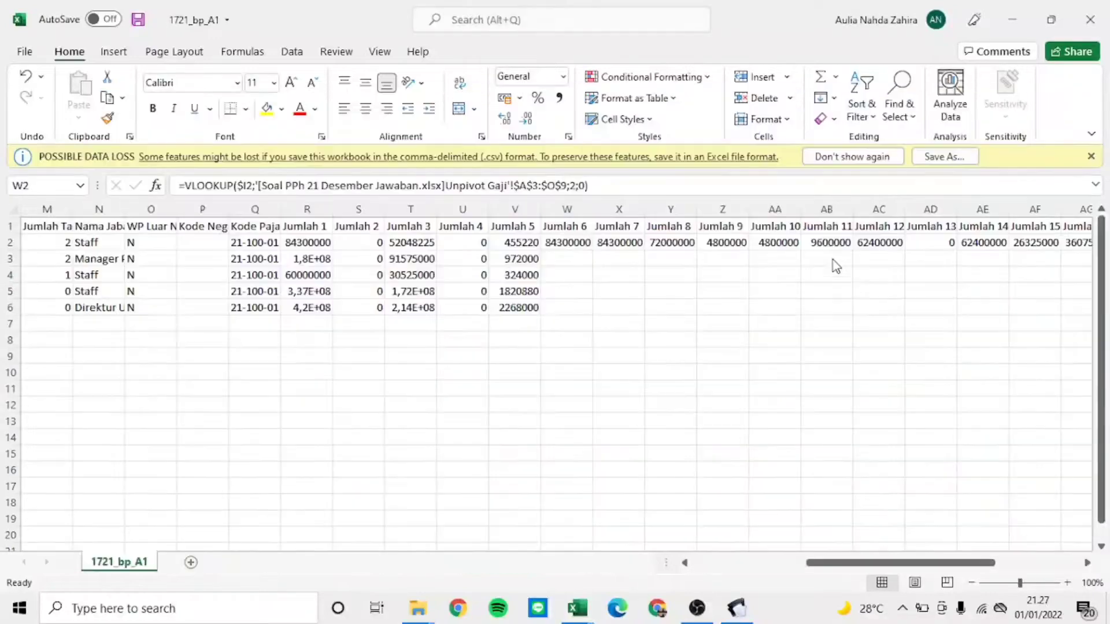
{"action": "left_click", "coordinate": [569, 242]}
{"action": "left_click", "coordinate": [578, 186]}
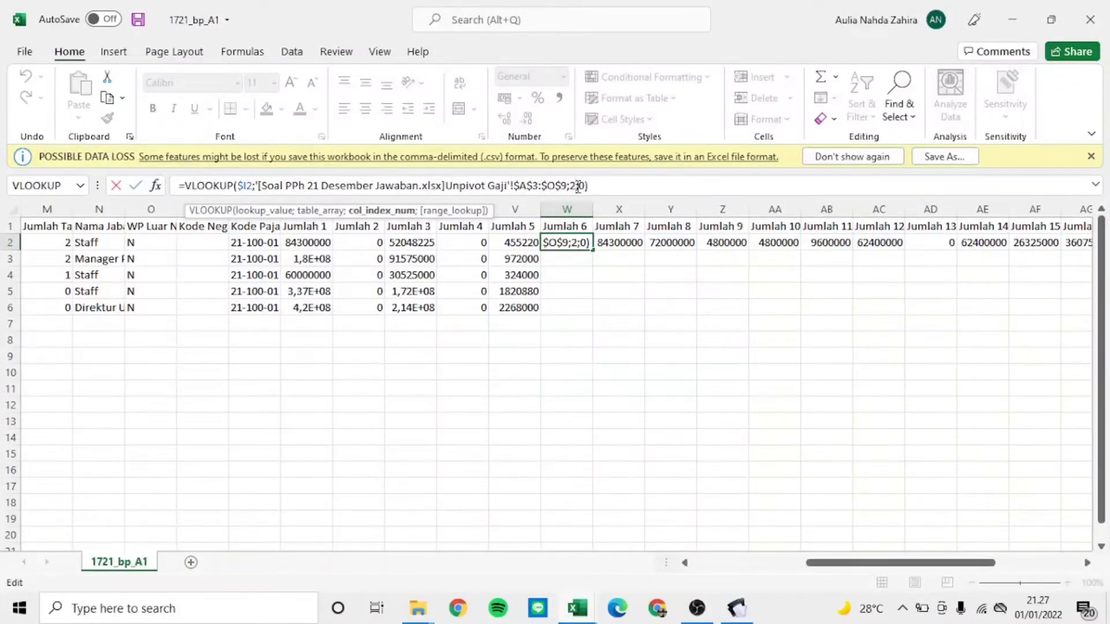
{"action": "key", "text": "BackSpace"}
{"action": "type", "text": "7"}
{"action": "key", "text": "Return"}
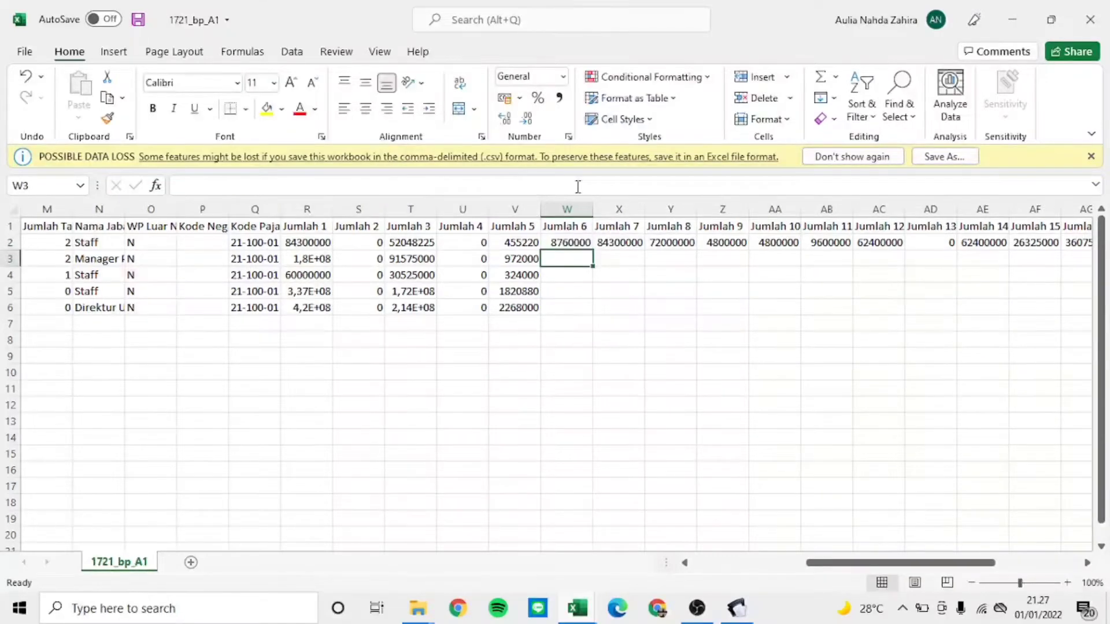
{"action": "left_click", "coordinate": [575, 243]}
{"action": "double_click", "coordinate": [593, 250]}
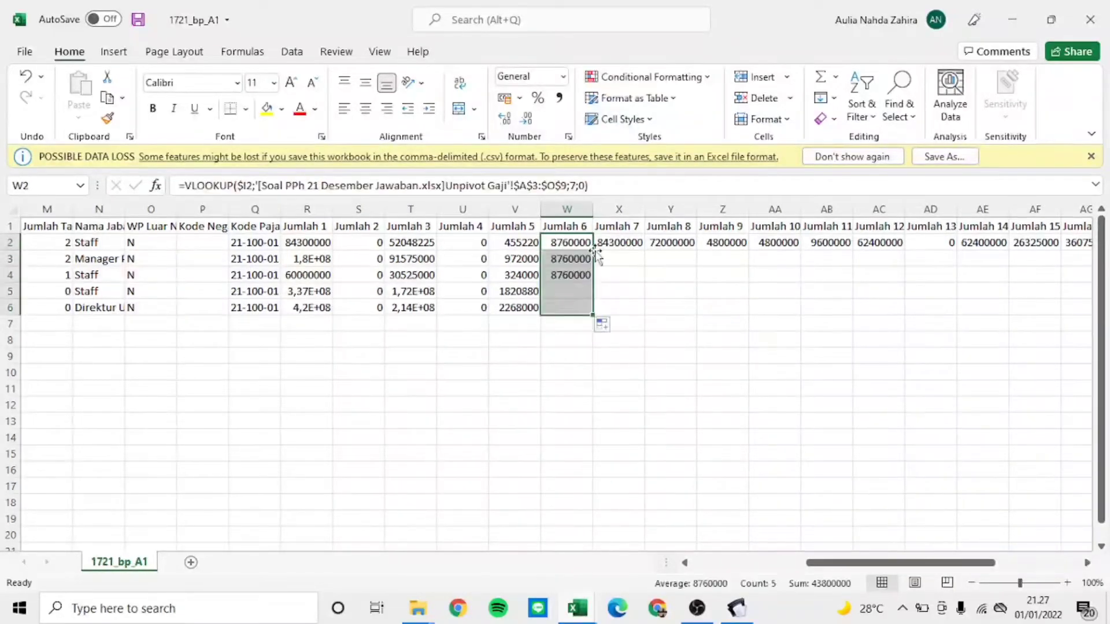
Step: Check income item 7, Tantiem, Bonus and THR, in the eSPT form and locate the matching THR column in Unpivot Gaji
{"action": "key", "text": "alt+Tab"}
{"action": "key", "text": "alt+Tab"}
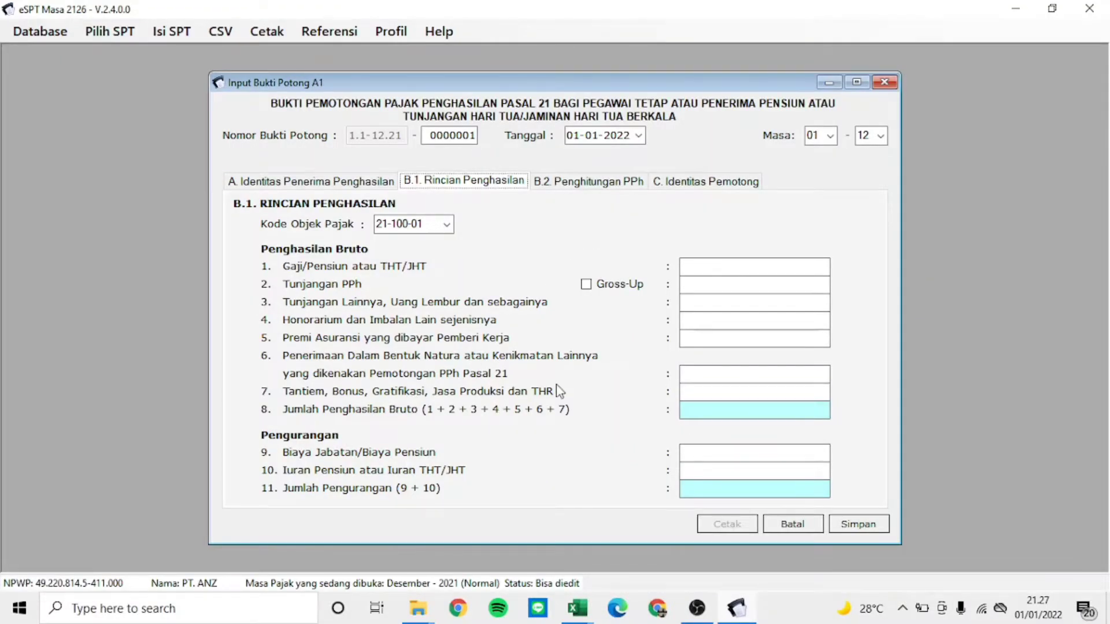
{"action": "key", "text": "alt+Tab"}
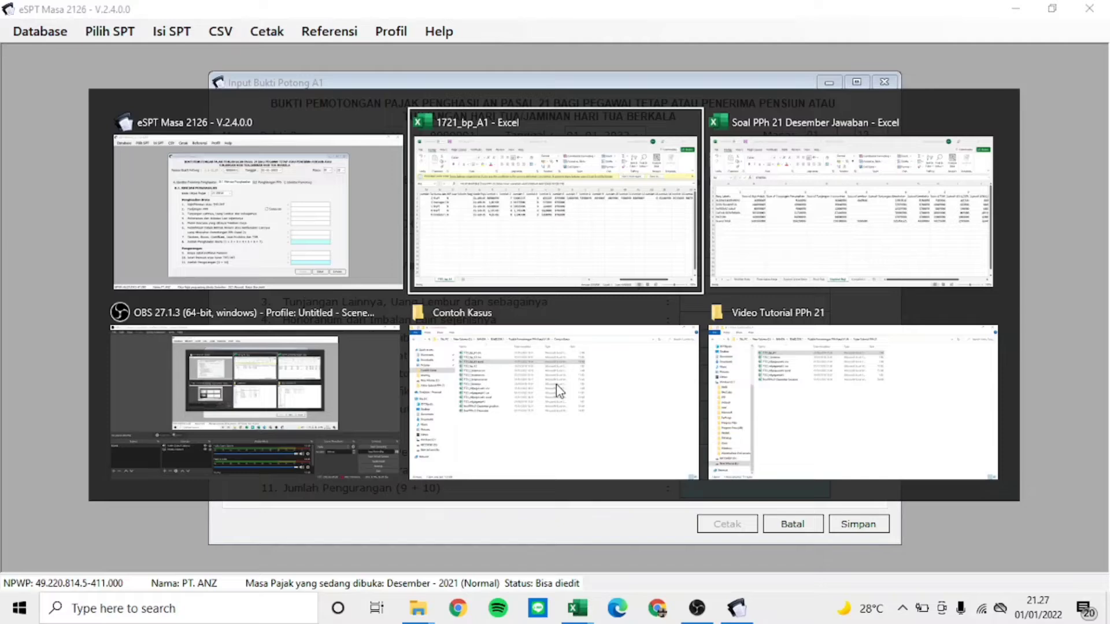
{"action": "key", "text": "alt+Tab"}
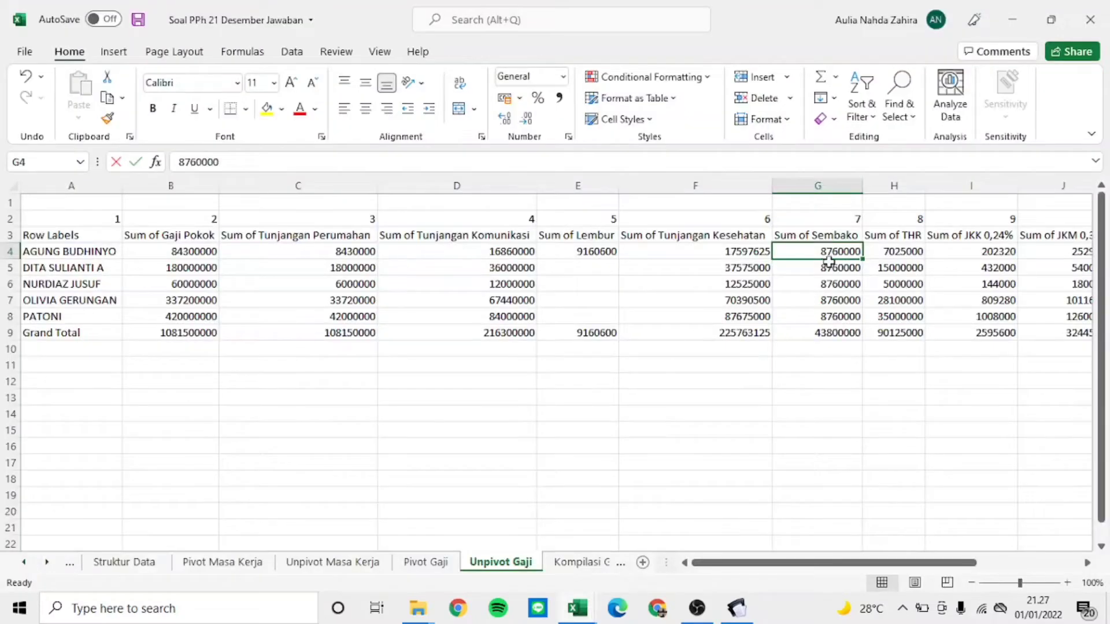
{"action": "key", "text": "Right"}
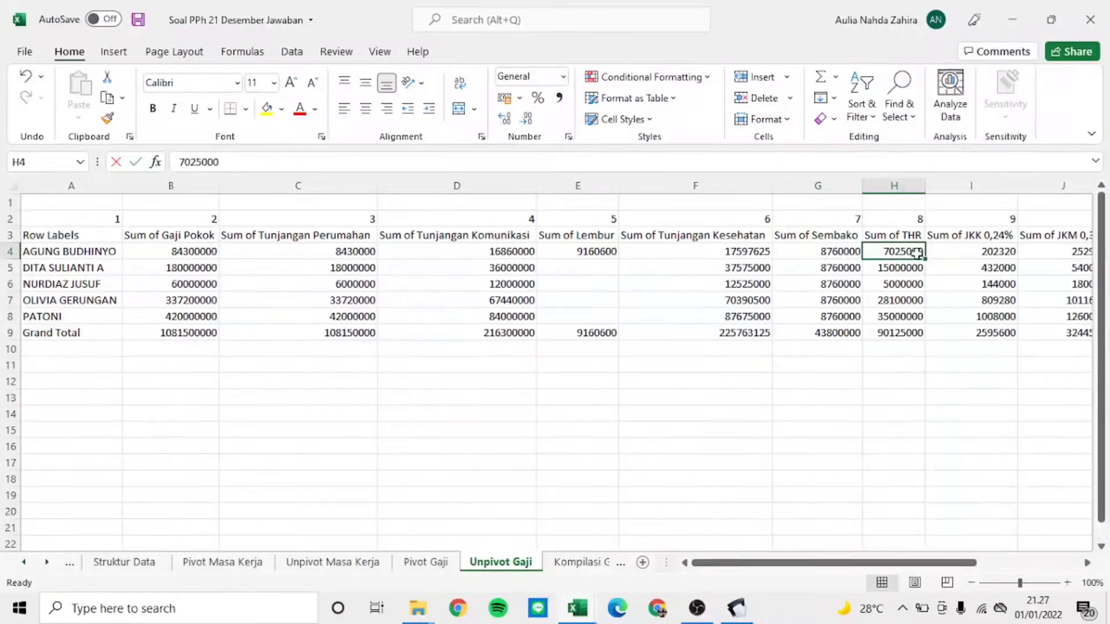
Step: In 1721_bp_A1, set the column index of the Jumlah 7 VLOOKUP in X2 to 8 and fill it down to X6
{"action": "key", "text": "alt+Tab"}
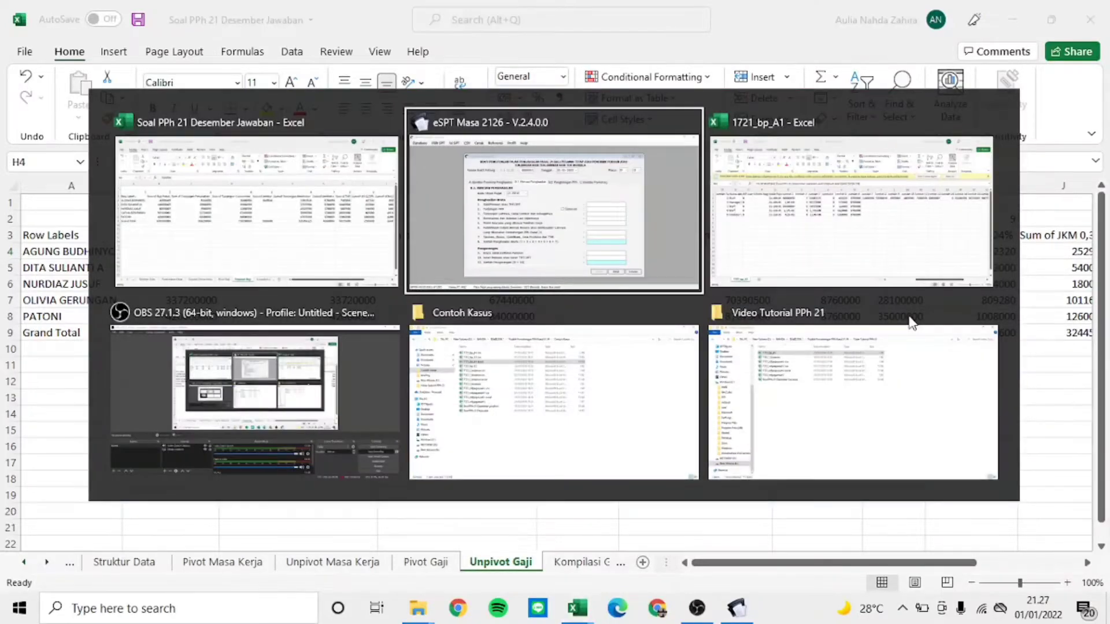
{"action": "key", "text": "alt+Tab"}
{"action": "left_click", "coordinate": [610, 240]}
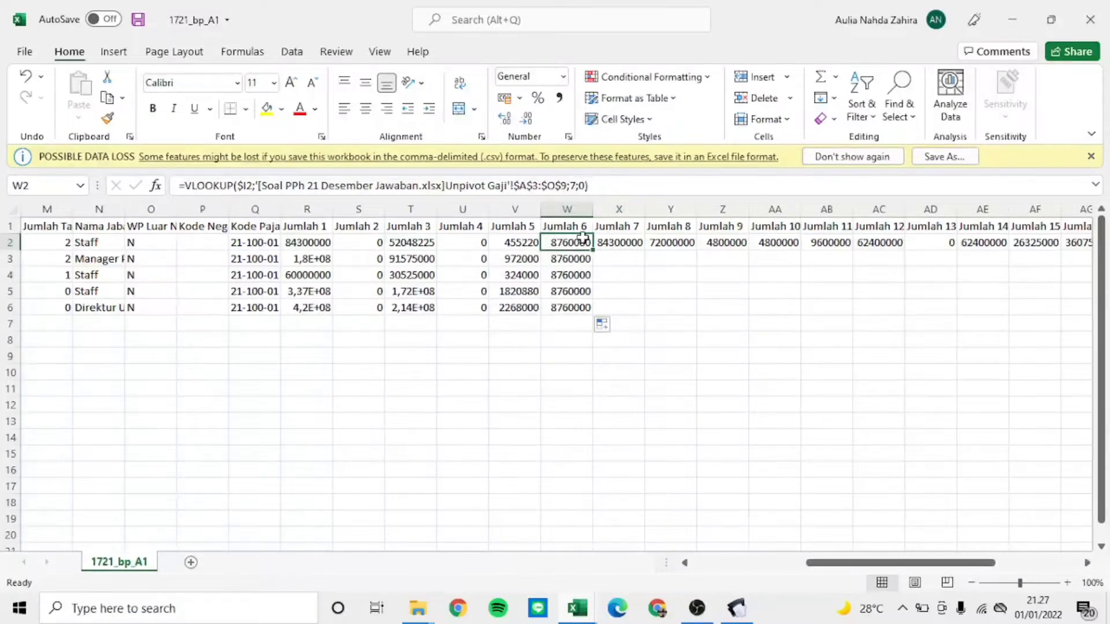
{"action": "left_click", "coordinate": [575, 185]}
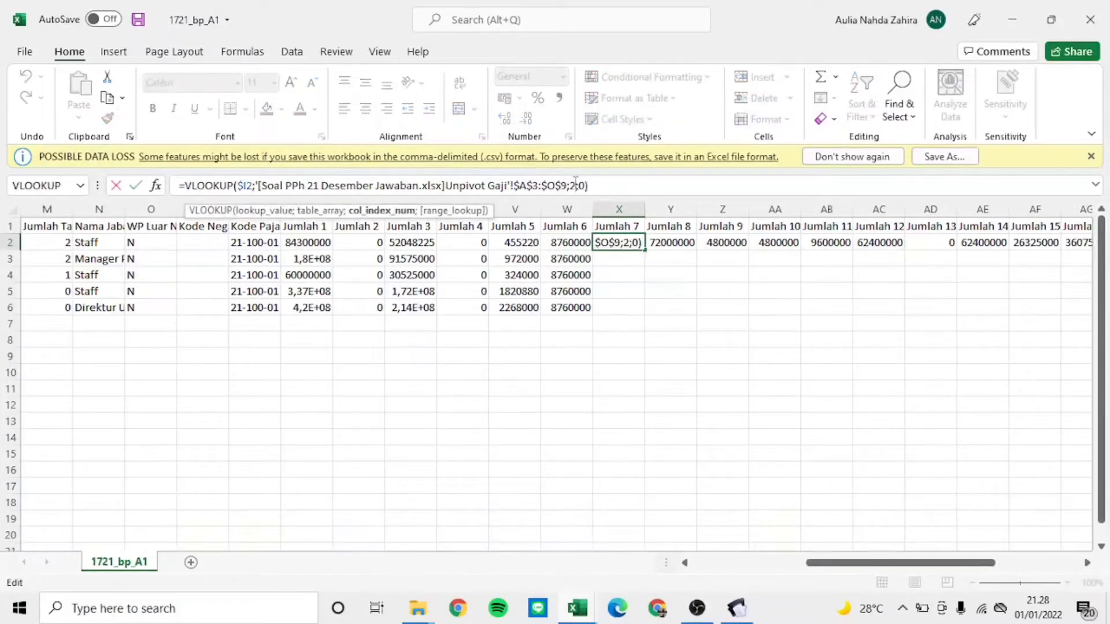
{"action": "key", "text": "BackSpace"}
{"action": "type", "text": "8"}
{"action": "left_click", "coordinate": [612, 241]}
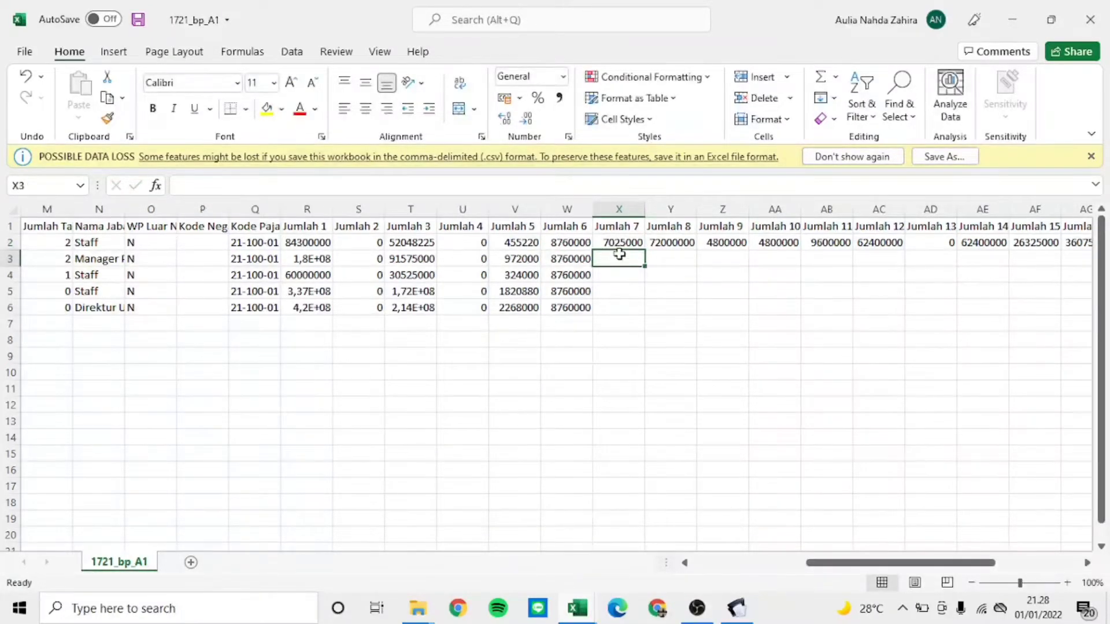
{"action": "left_click_drag", "start_coordinate": [642, 255], "coordinate": [650, 312]}
Step: Check how item 8, Jumlah Penghasilan Bruto, is calculated in the eSPT form, then return to Jumlah 8 in 1721_bp_A1
{"action": "left_click", "coordinate": [682, 243]}
{"action": "key", "text": "alt+Tab"}
{"action": "key", "text": "alt+Tab"}
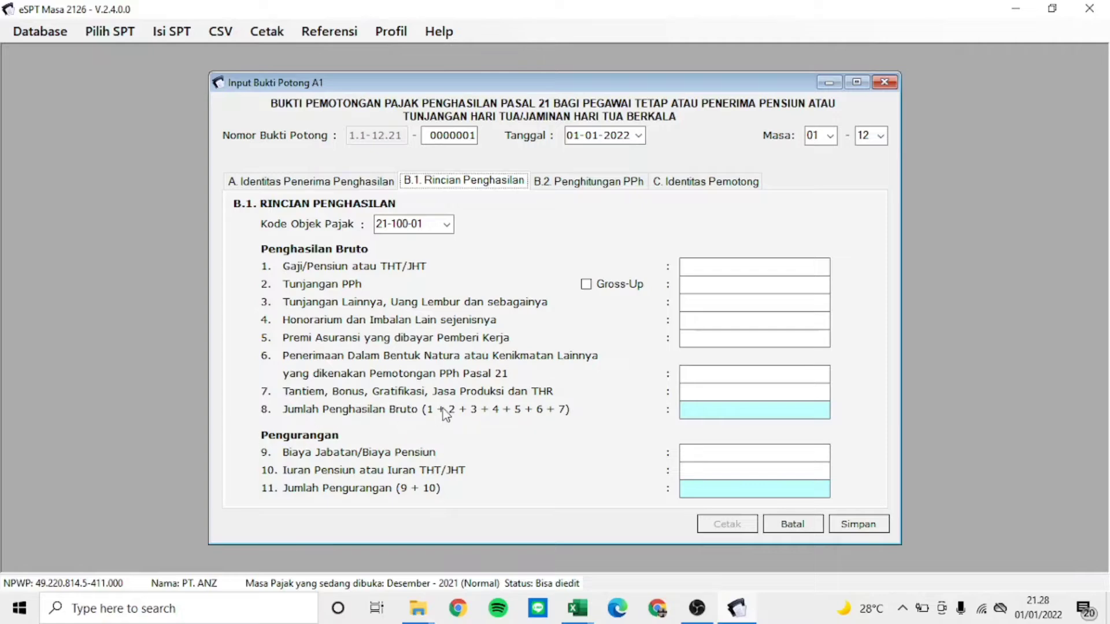
{"action": "key", "text": "alt+Tab"}
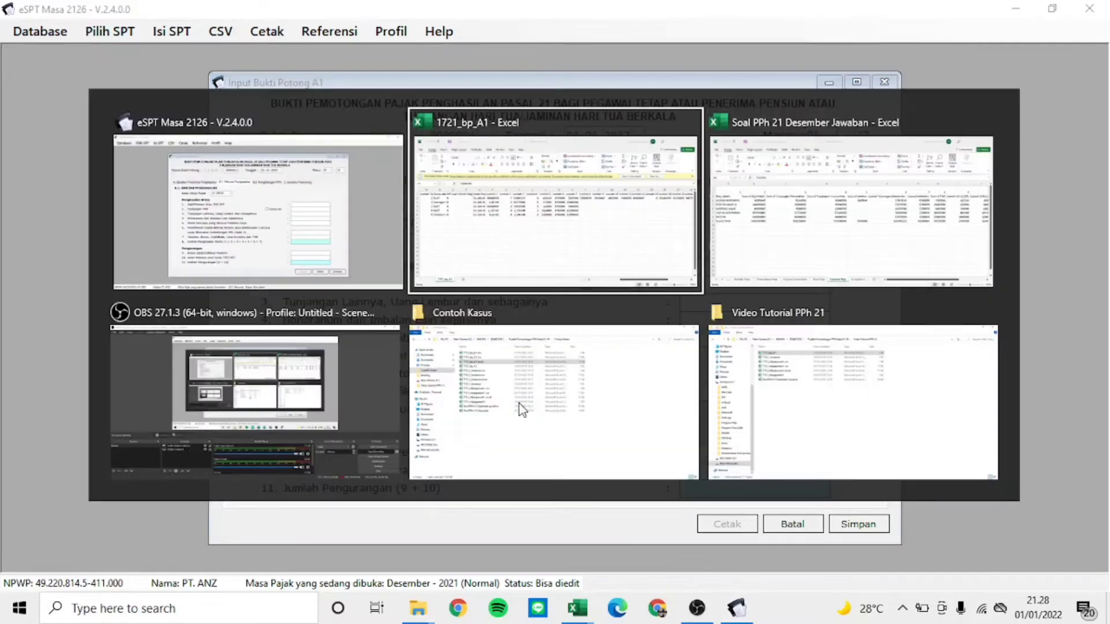
{"action": "key", "text": "alt+Tab"}
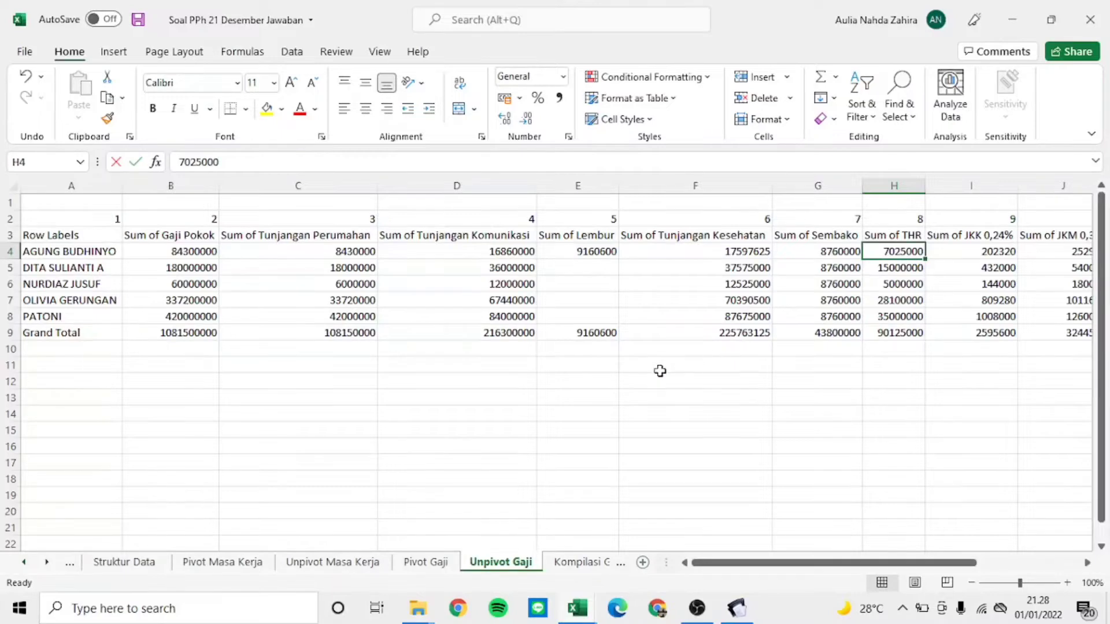
{"action": "key", "text": "alt+Tab"}
{"action": "key", "text": "alt+Tab"}
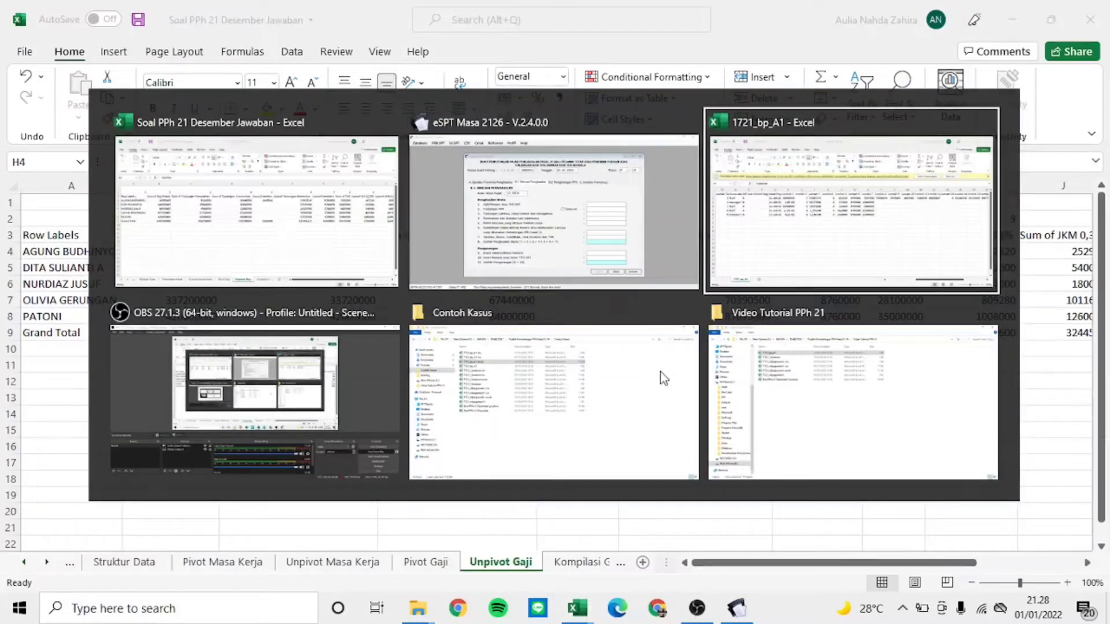
Step: Enter =SUM(R2:X2) for Jumlah 8 in Y2 and fill it down to Y6
{"action": "type", "text": "=S"}
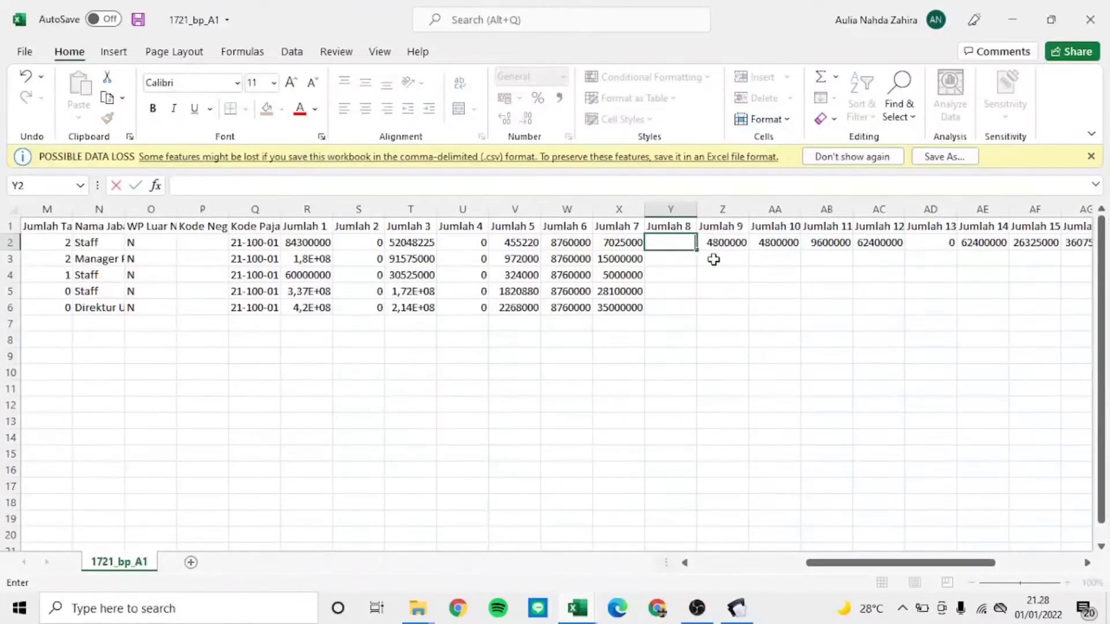
{"action": "type", "text": "UM("}
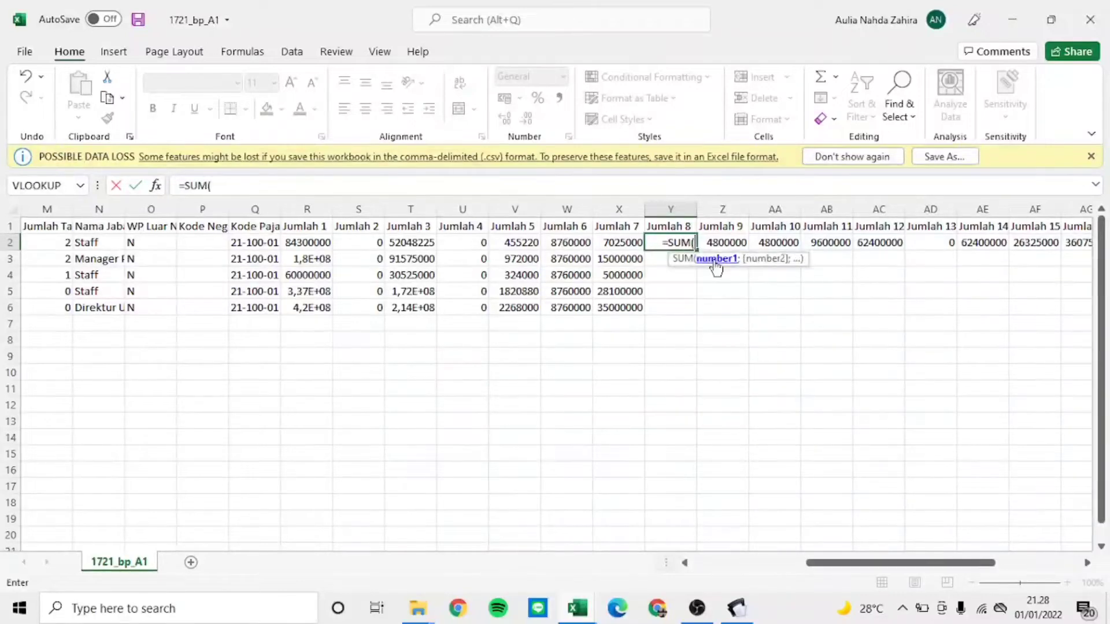
{"action": "left_click_drag", "start_coordinate": [818, 562], "coordinate": [759, 597]}
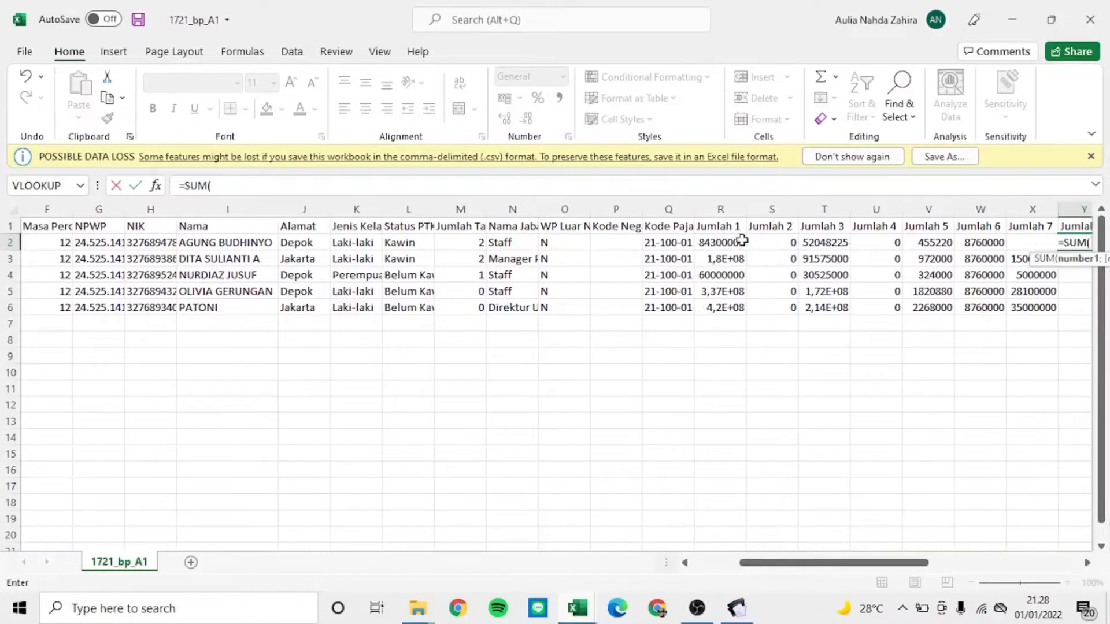
{"action": "left_click_drag", "start_coordinate": [739, 242], "coordinate": [1040, 242]}
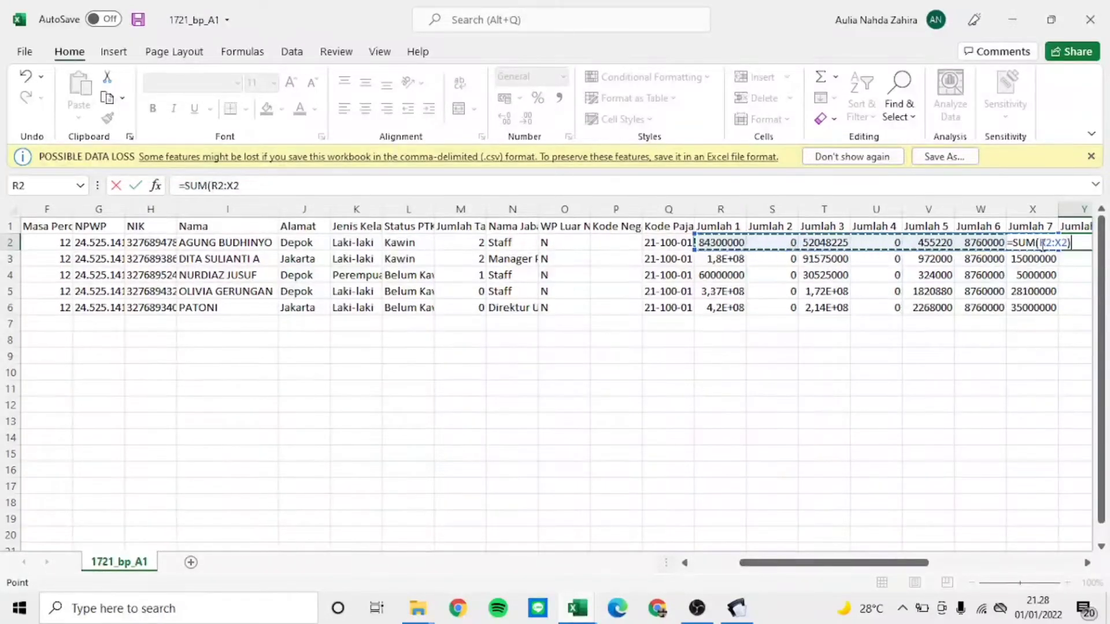
{"action": "type", "text": ")"}
{"action": "key", "text": "Return"}
{"action": "left_click", "coordinate": [1035, 243]}
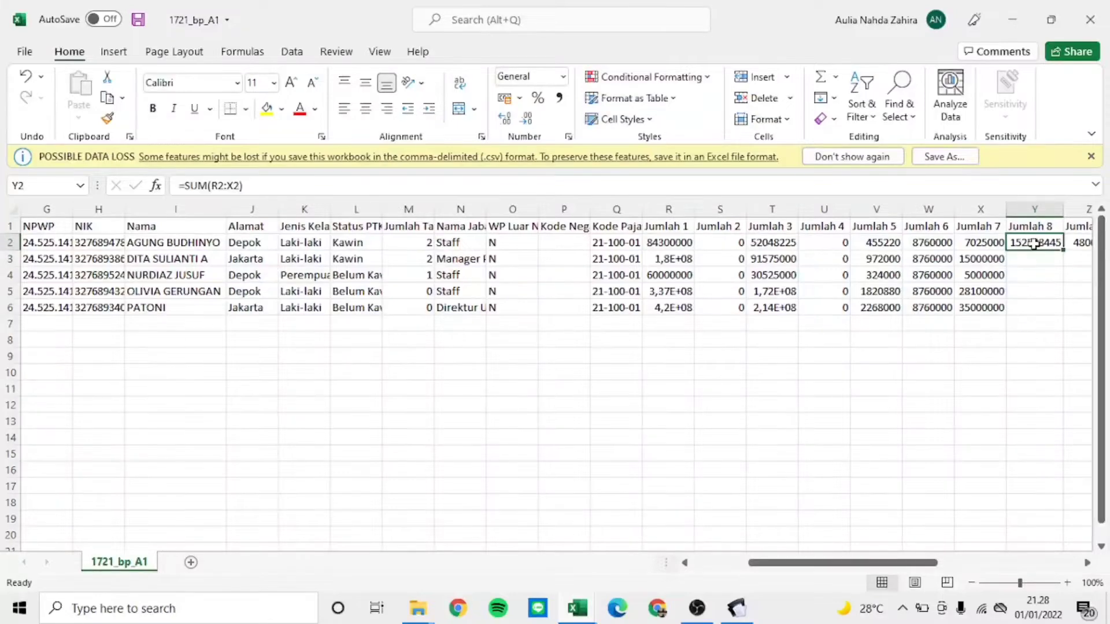
{"action": "double_click", "coordinate": [1062, 250]}
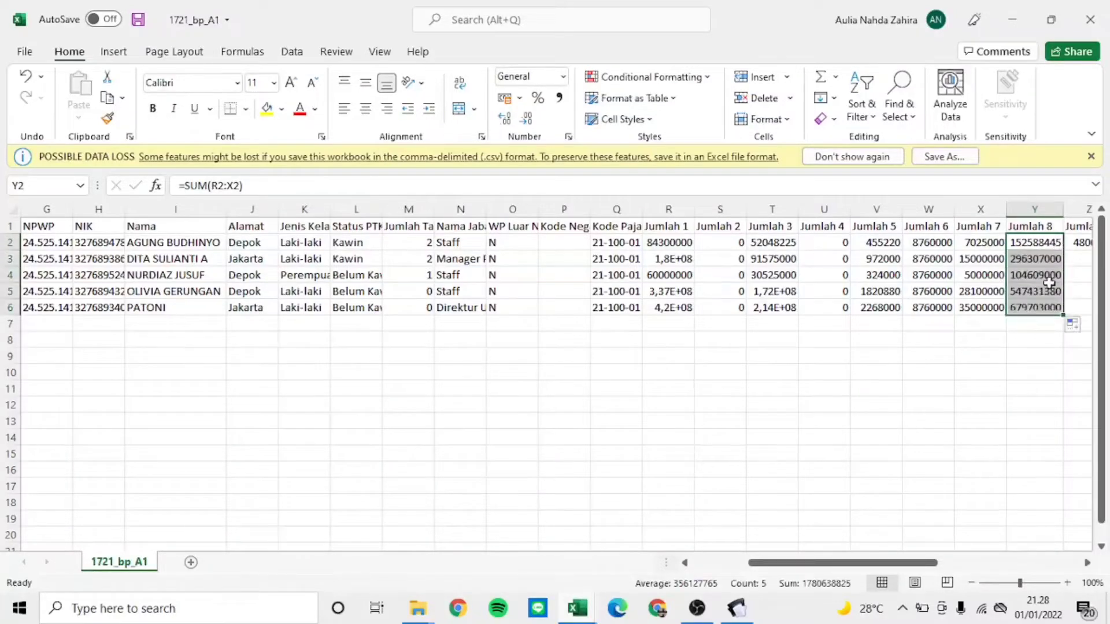
Step: Check deduction item 9, Biaya Jabatan/Biaya Pensiun, in the eSPT form for the Jumlah 9 column of 1721_bp_A1
{"action": "key", "text": "Right"}
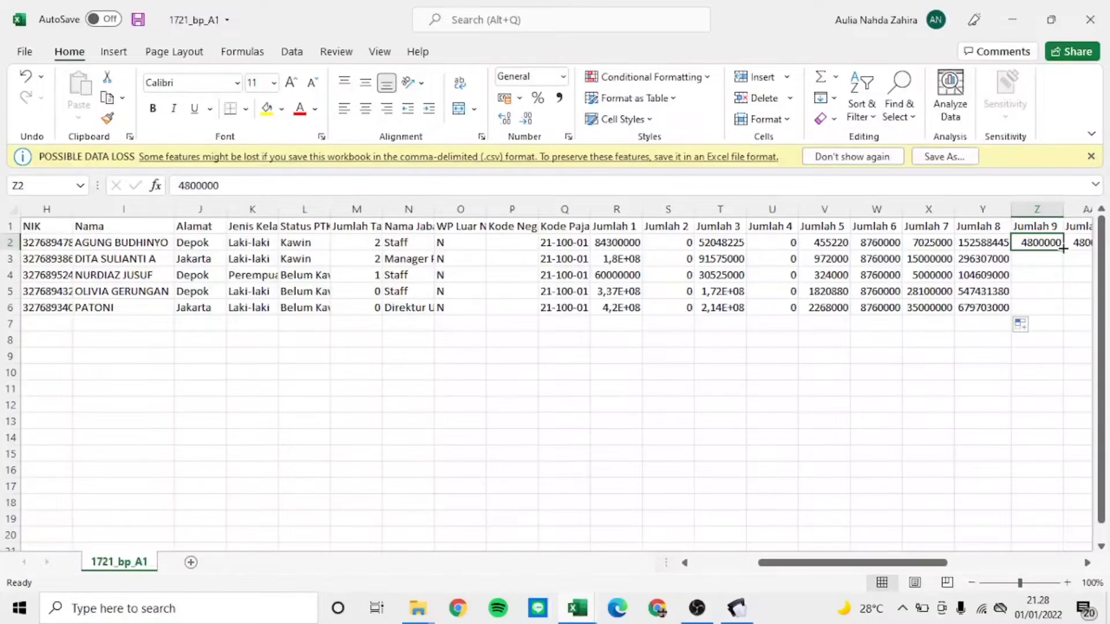
{"action": "key", "text": "alt+Tab"}
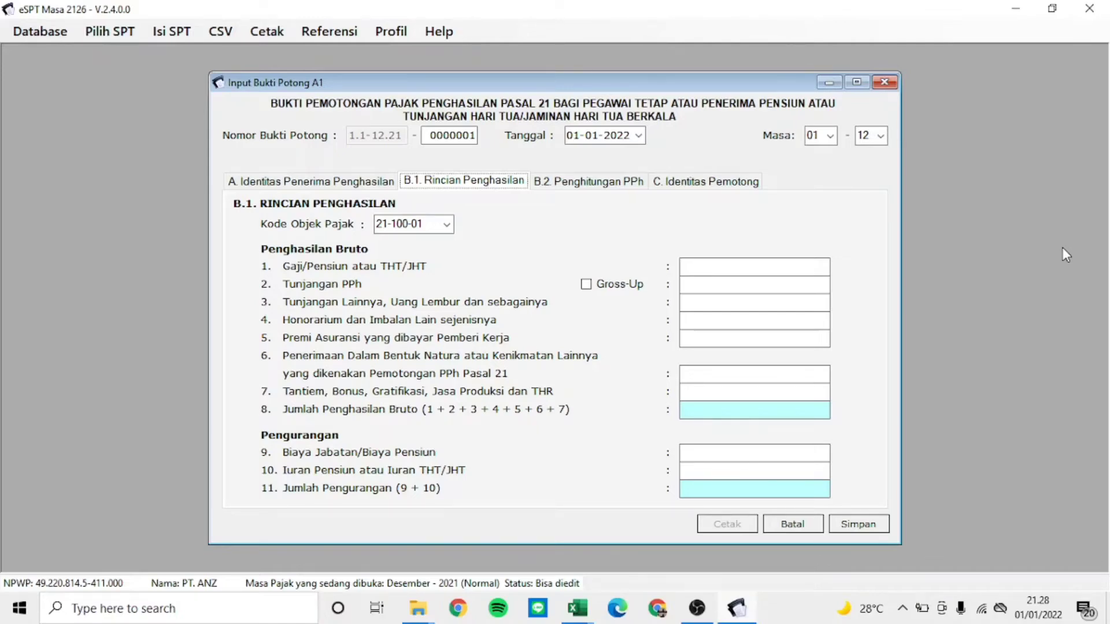
{"action": "key", "text": "alt+Tab"}
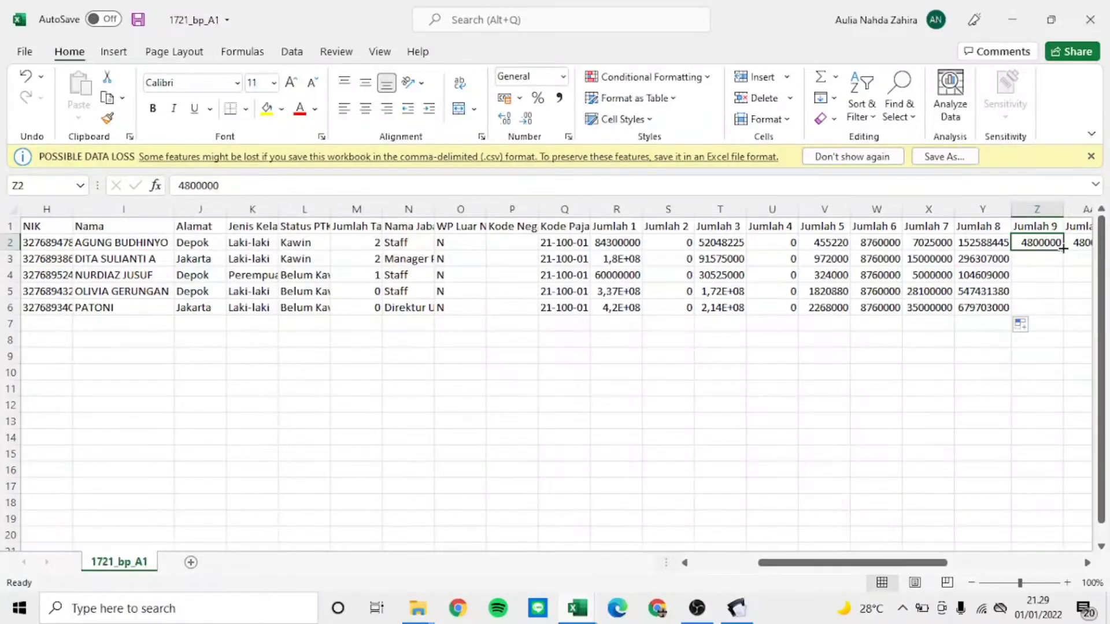
Step: Start an IF formula for Jumlah 9 in Z2 with the logical test Y2*5%>500000*(F2-E2+1)
{"action": "type", "text": "="}
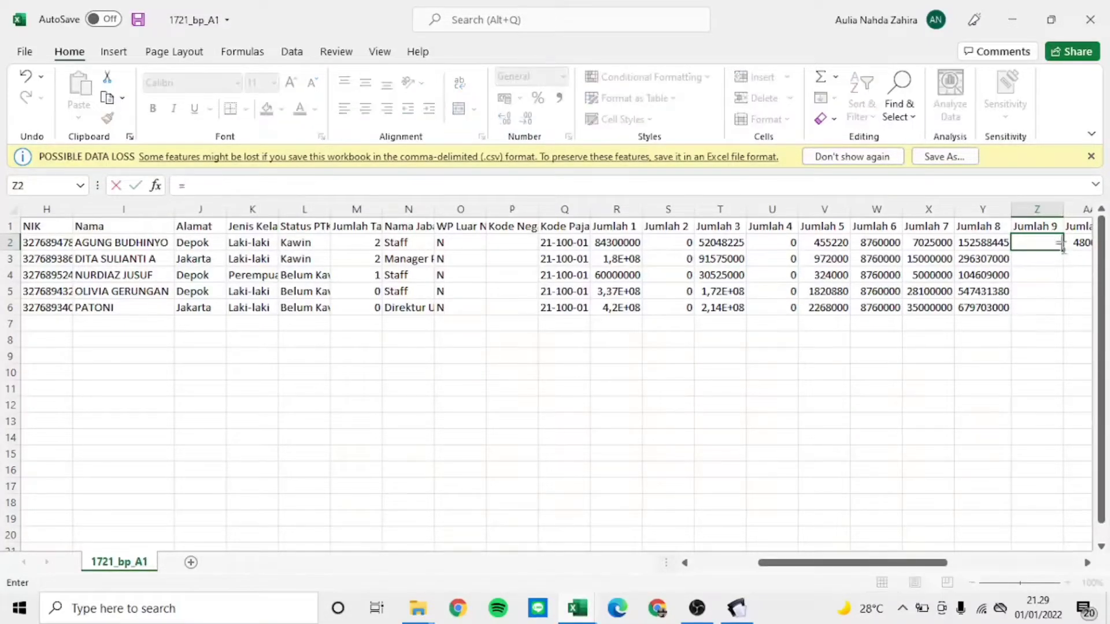
{"action": "type", "text": "IF"}
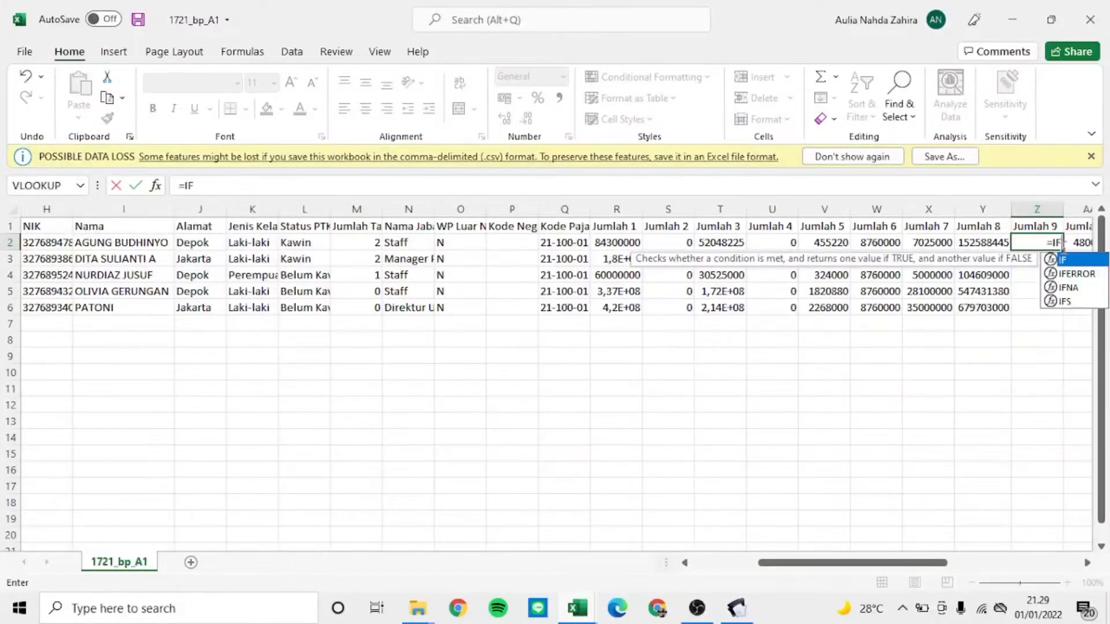
{"action": "type", "text": "("}
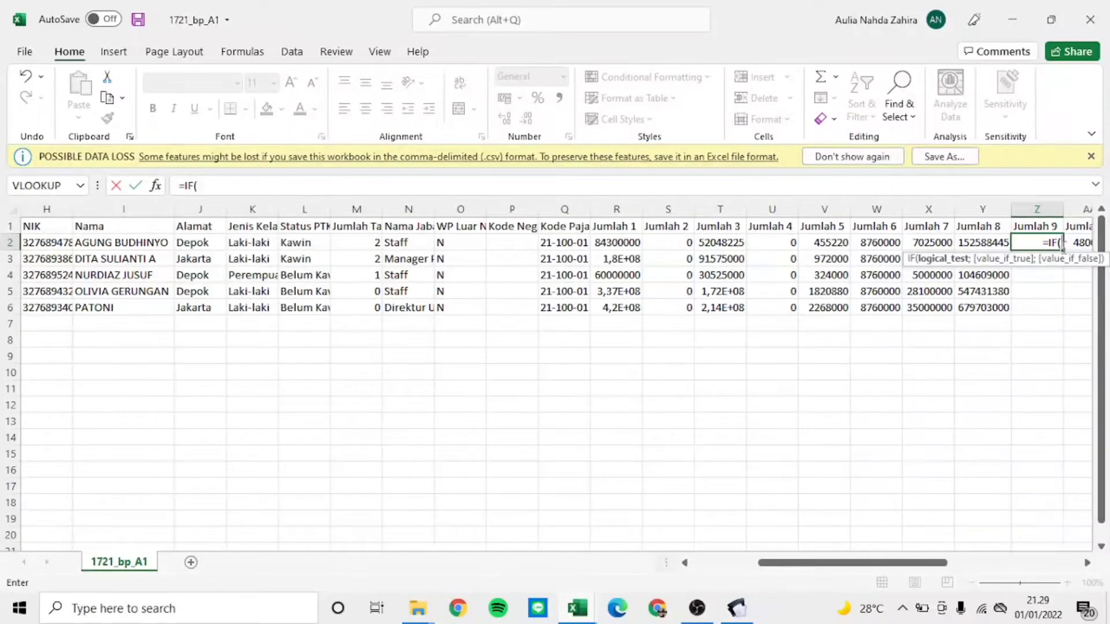
{"action": "left_click", "coordinate": [983, 244]}
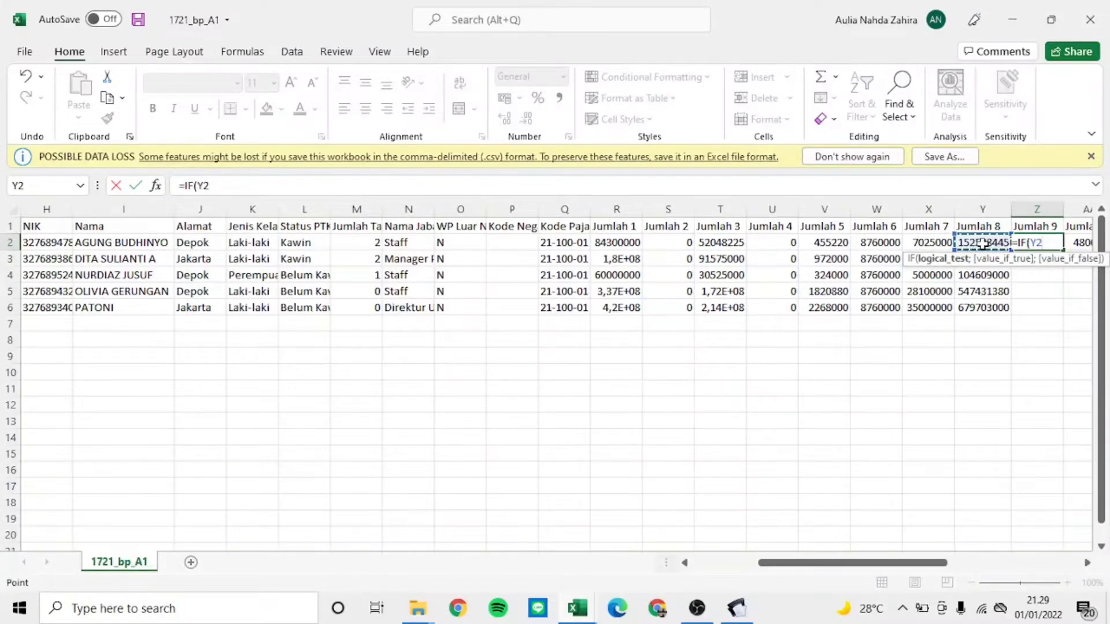
{"action": "type", "text": "*5%"}
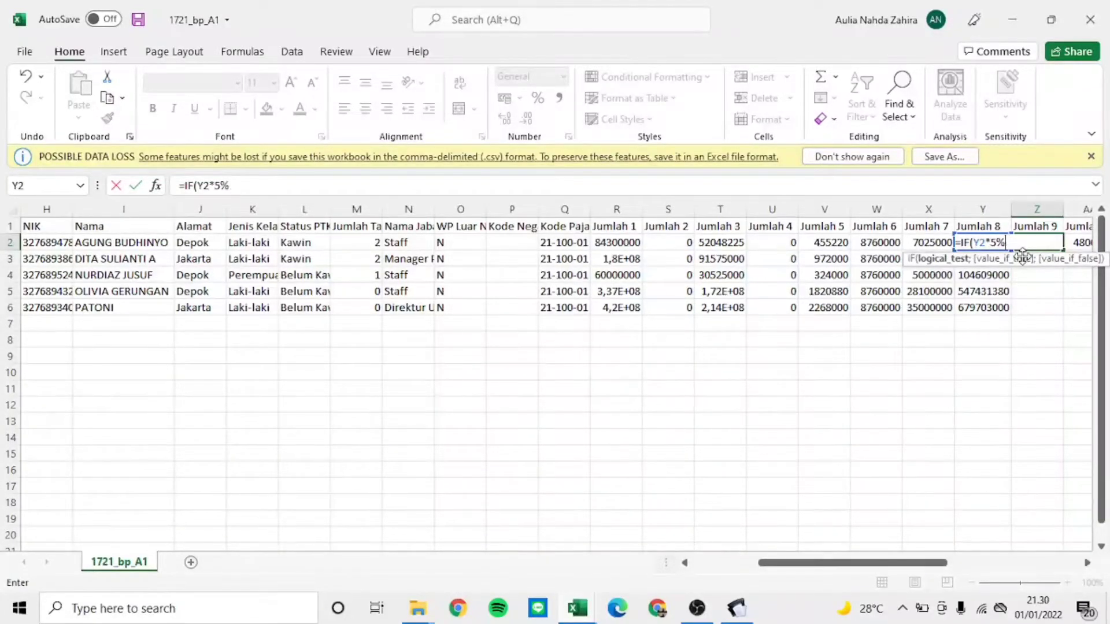
{"action": "type", "text": ">"}
{"action": "type", "text": "50"}
{"action": "key", "text": "BackSpace"}
{"action": "type", "text": "00000*("}
{"action": "left_click_drag", "start_coordinate": [817, 564], "coordinate": [734, 585]}
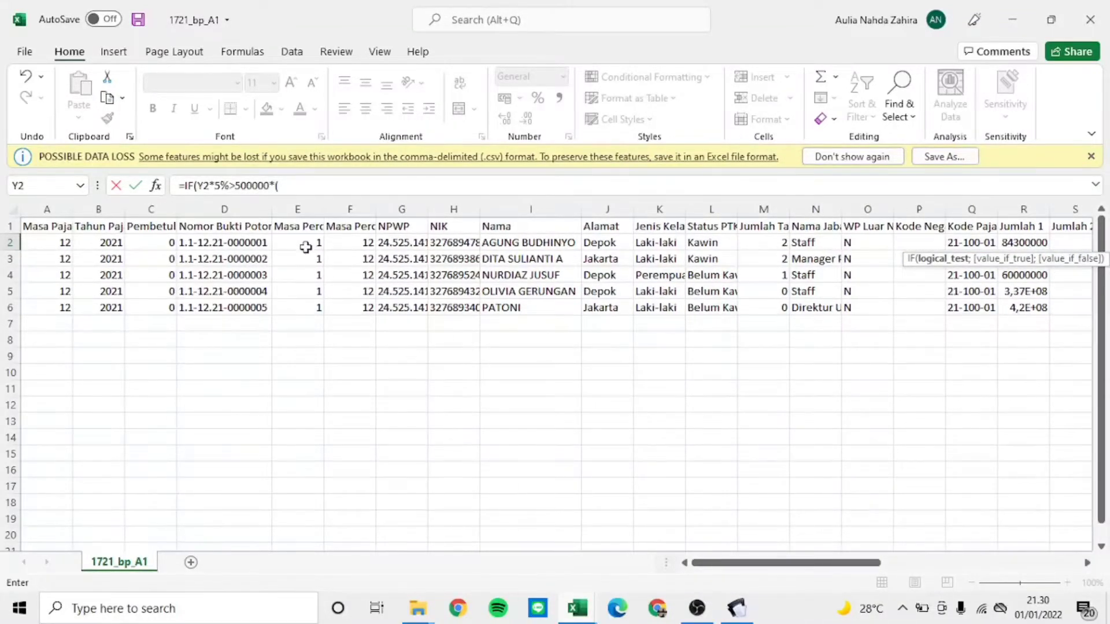
{"action": "left_click", "coordinate": [344, 244]}
{"action": "type", "text": "-"}
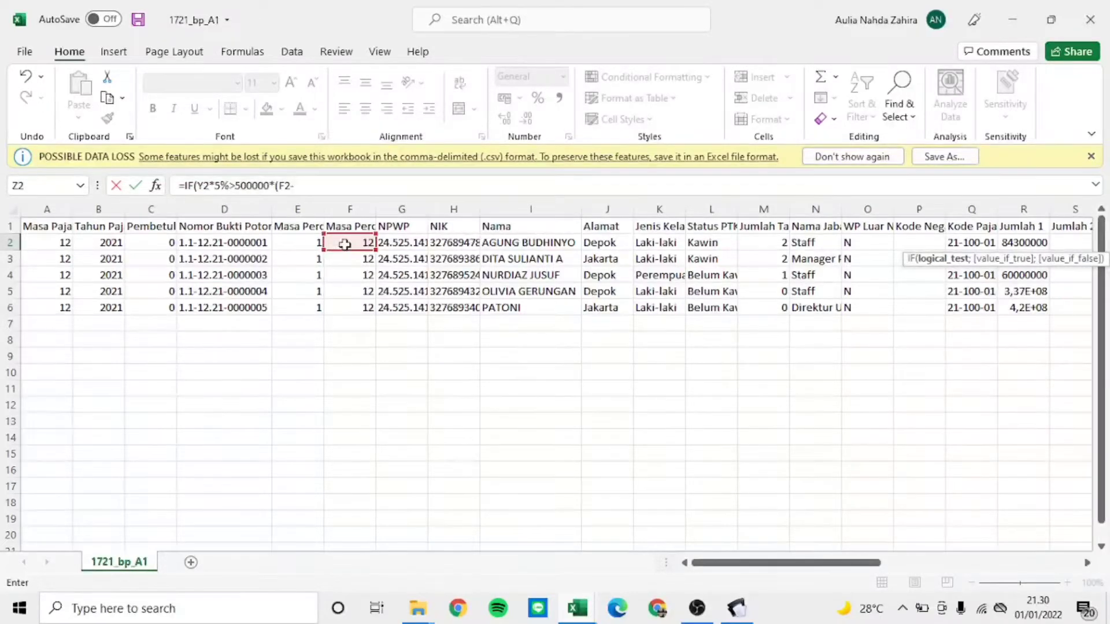
{"action": "left_click", "coordinate": [313, 241]}
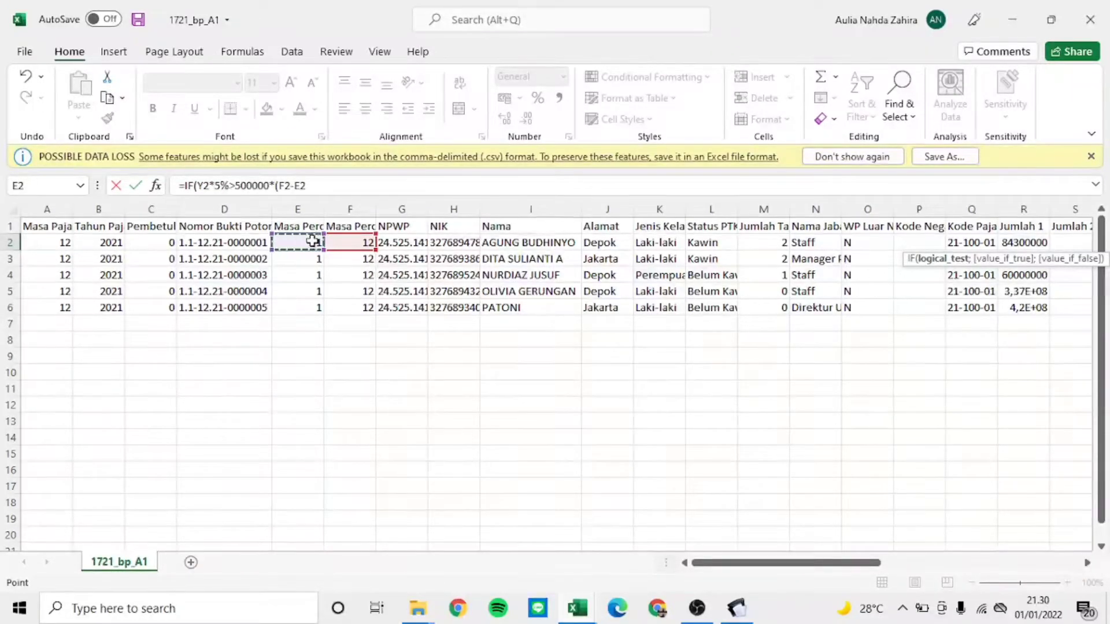
{"action": "type", "text": "+1);"}
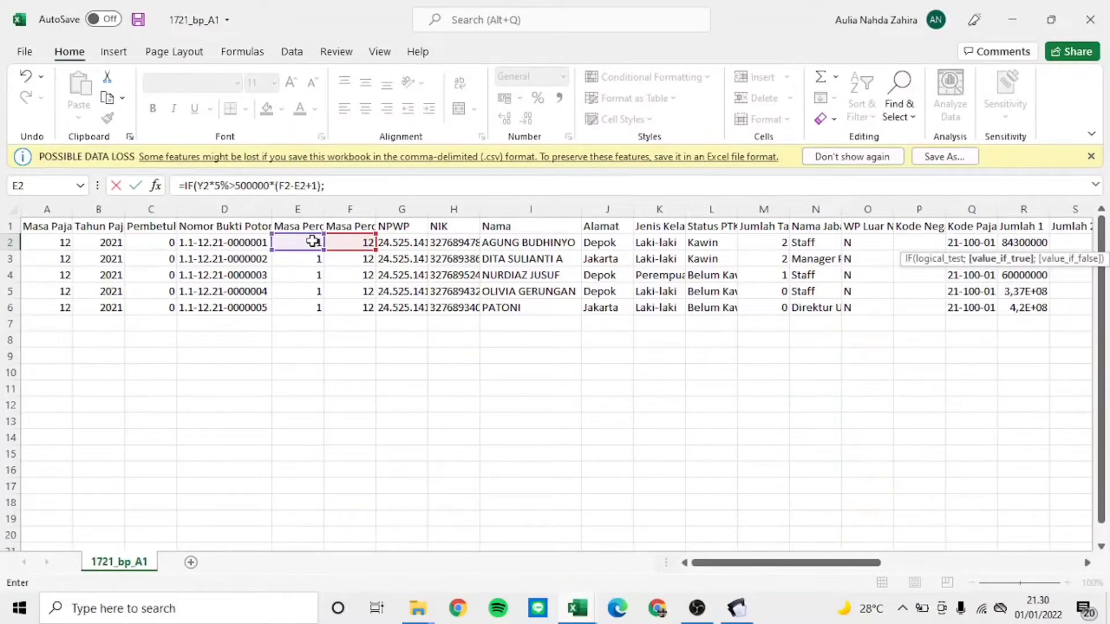
Step: Complete the Z2 IF formula with 500000*(F2-E2+1) if true and Y2*5% if false, and fill it down to Z6
{"action": "type", "text": "500000"}
{"action": "type", "text": "*("}
{"action": "left_click", "coordinate": [343, 243]}
{"action": "type", "text": "-"}
{"action": "left_click", "coordinate": [301, 242]}
{"action": "type", "text": "+"}
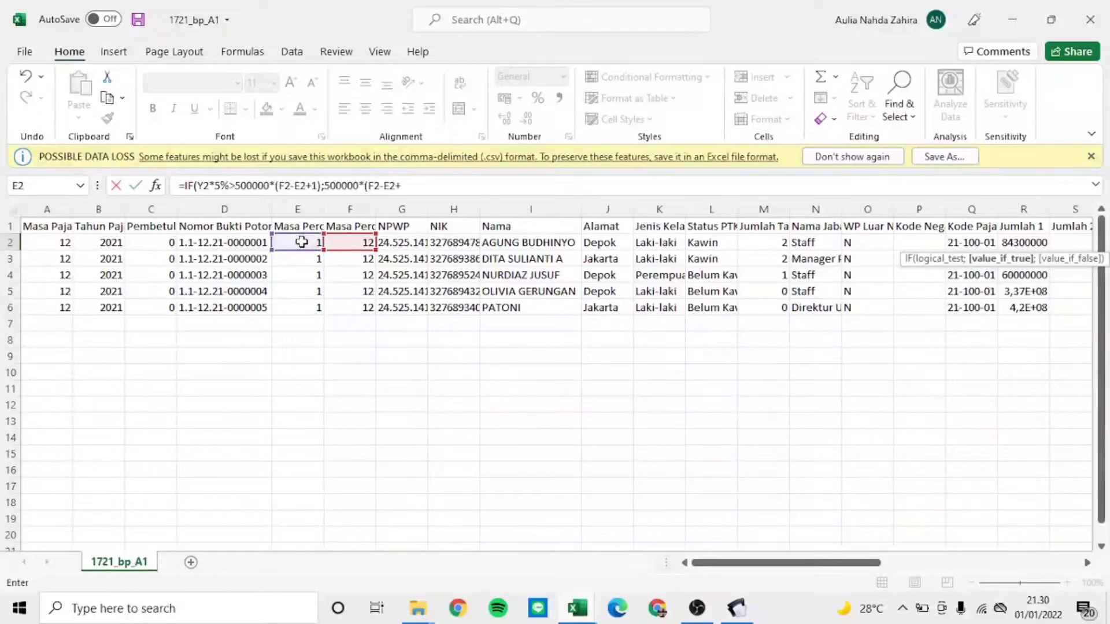
{"action": "type", "text": "1);"}
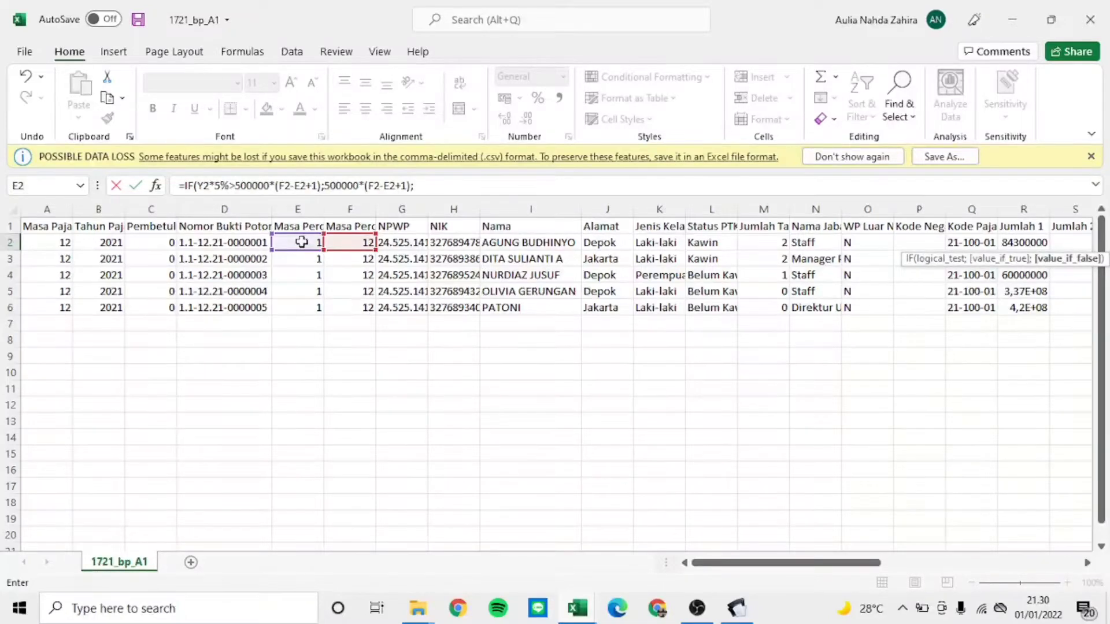
{"action": "left_click_drag", "start_coordinate": [720, 565], "coordinate": [819, 570]}
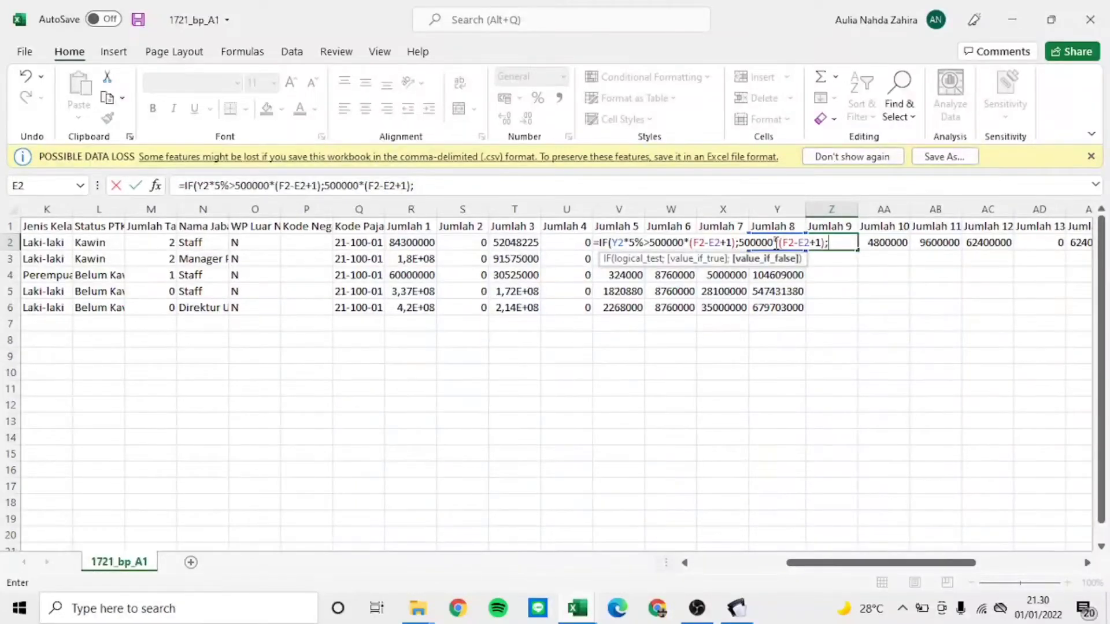
{"action": "type", "text": "Y2*5%)"}
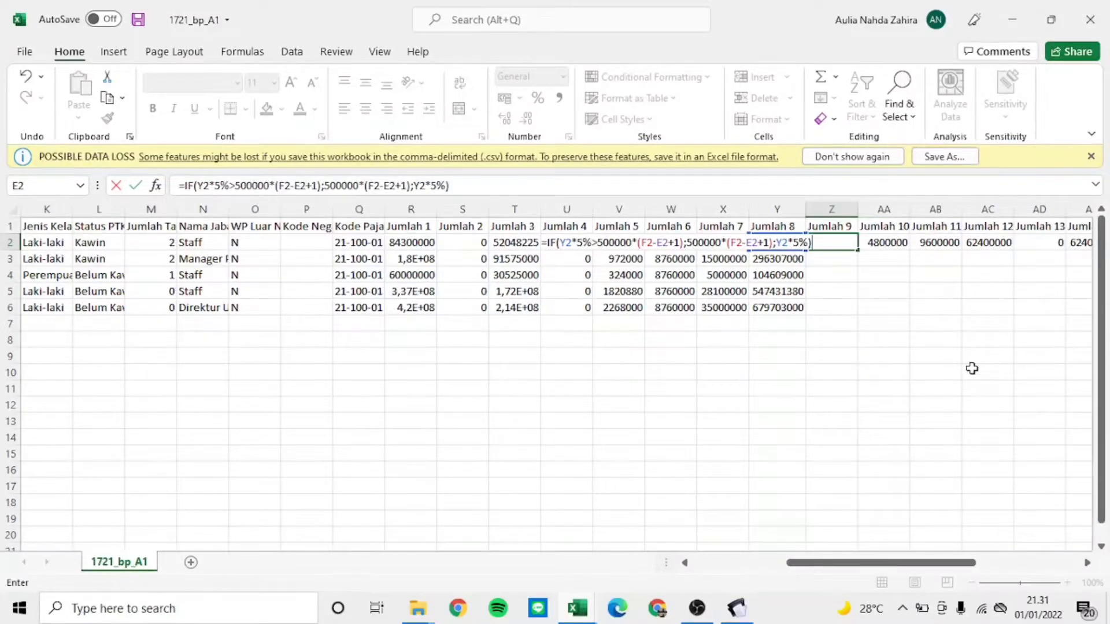
{"action": "key", "text": "Return"}
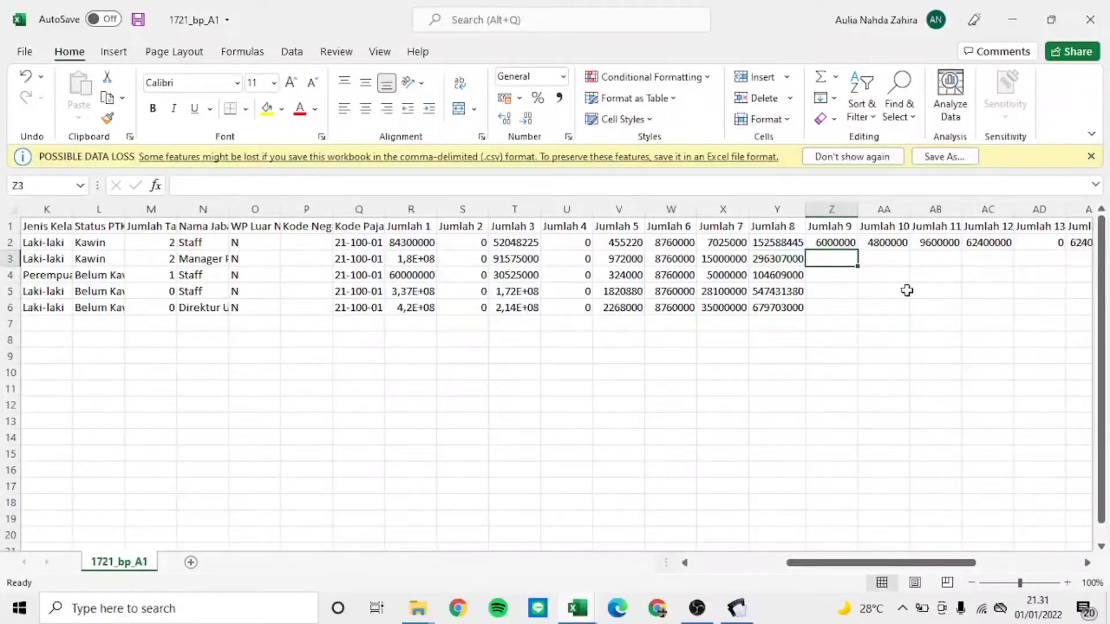
{"action": "left_click", "coordinate": [851, 245]}
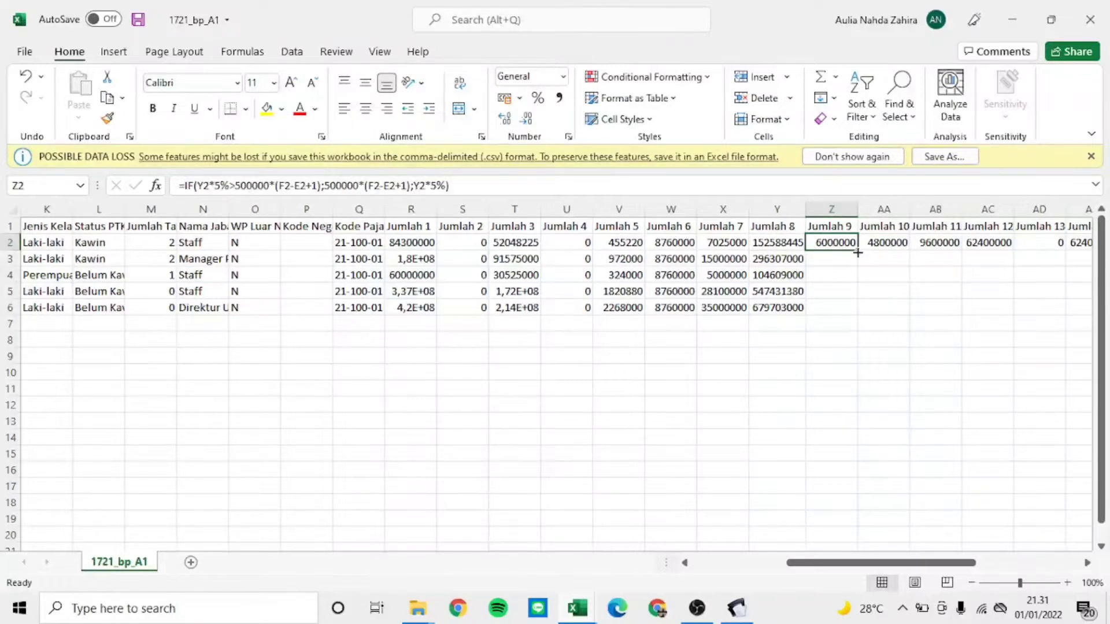
{"action": "double_click", "coordinate": [856, 254]}
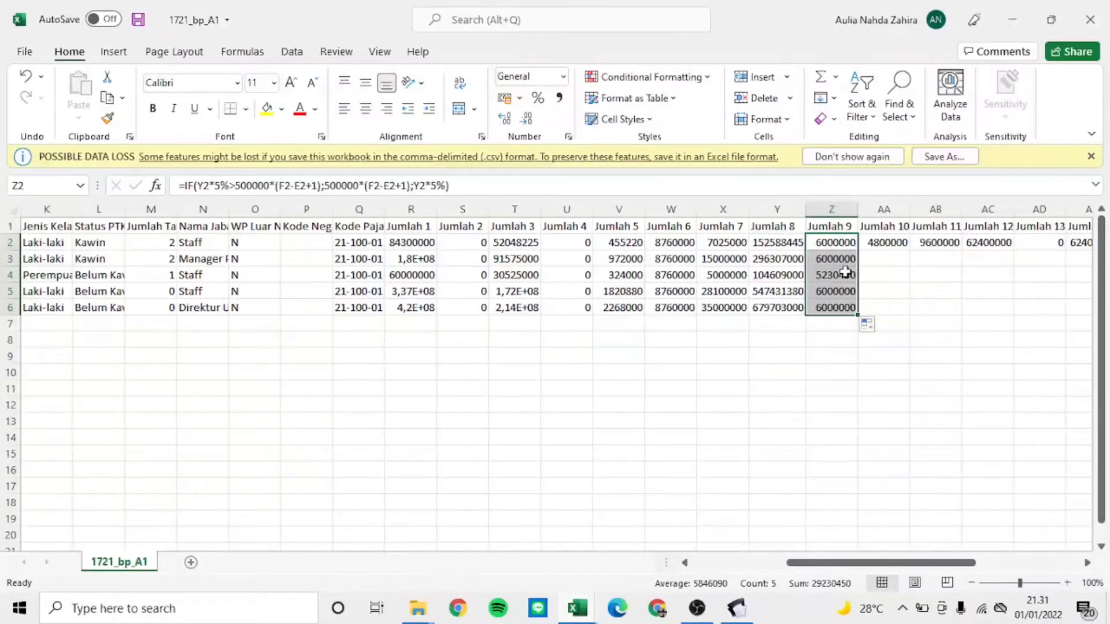
Step: Review the filled Jumlah 9 formula in Z4 and check item 10, Iuran Pensiun atau Iuran THT/JHT, in the eSPT form
{"action": "left_click", "coordinate": [848, 274]}
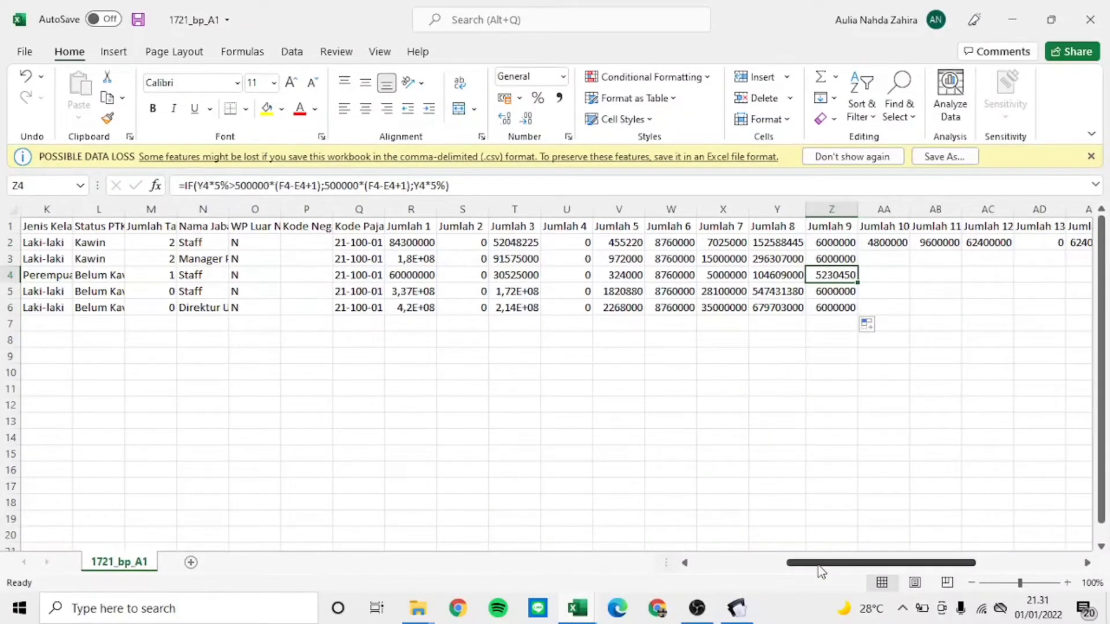
{"action": "mouse_move", "coordinate": [819, 563]}
{"action": "left_mouse_down"}
{"action": "mouse_move", "coordinate": [799, 572]}
{"action": "mouse_move", "coordinate": [839, 572]}
{"action": "left_mouse_up"}
{"action": "left_click", "coordinate": [780, 242]}
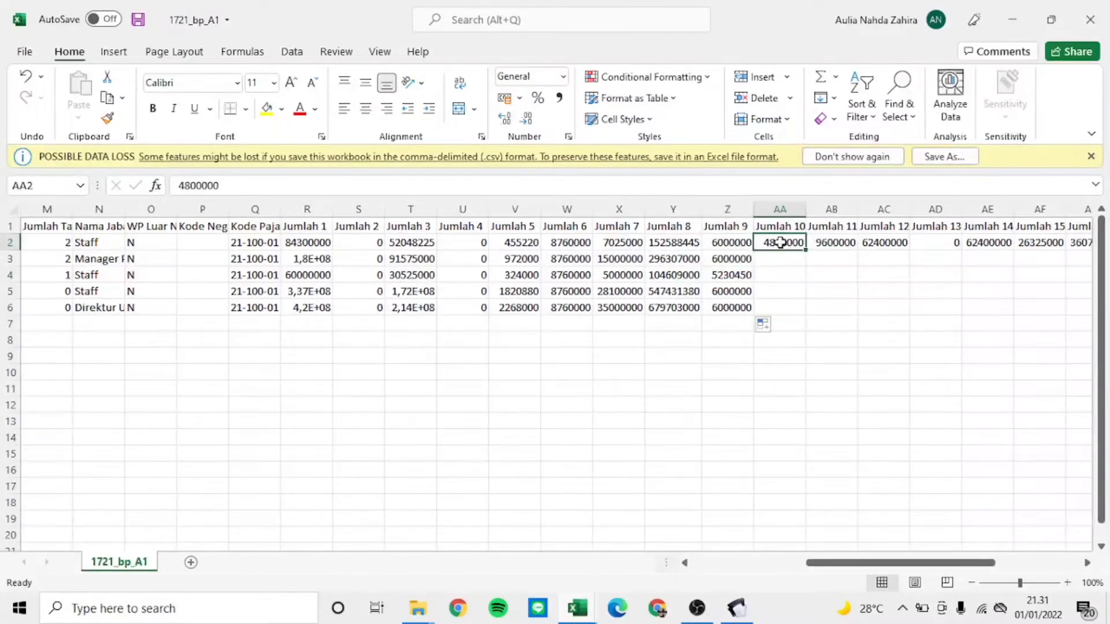
{"action": "left_click", "coordinate": [742, 241]}
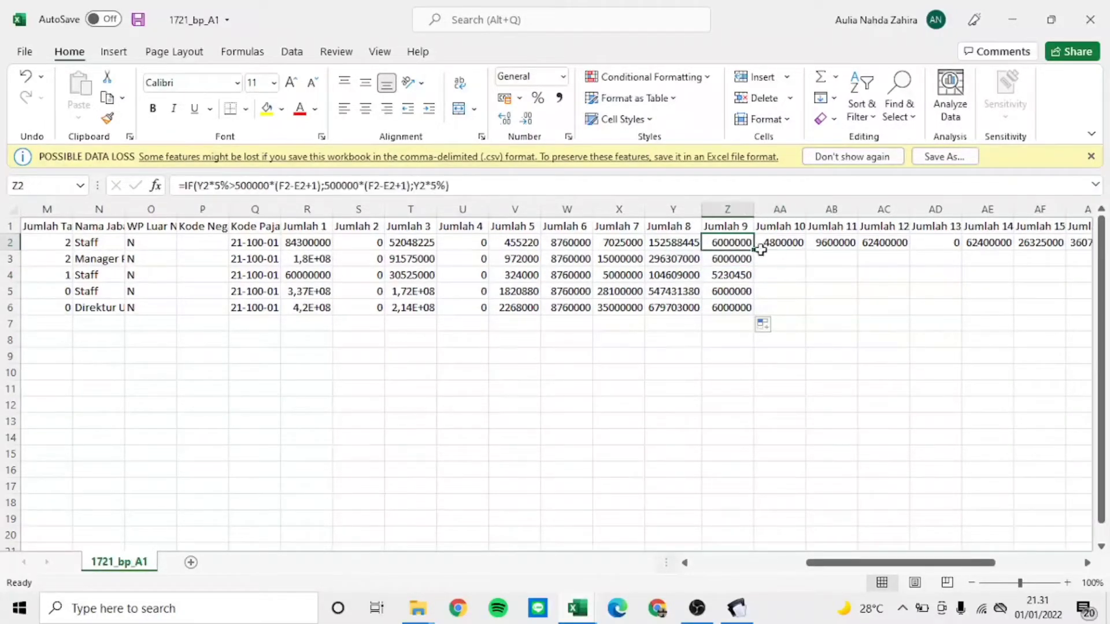
{"action": "left_click", "coordinate": [782, 242]}
{"action": "key", "text": "alt+Tab"}
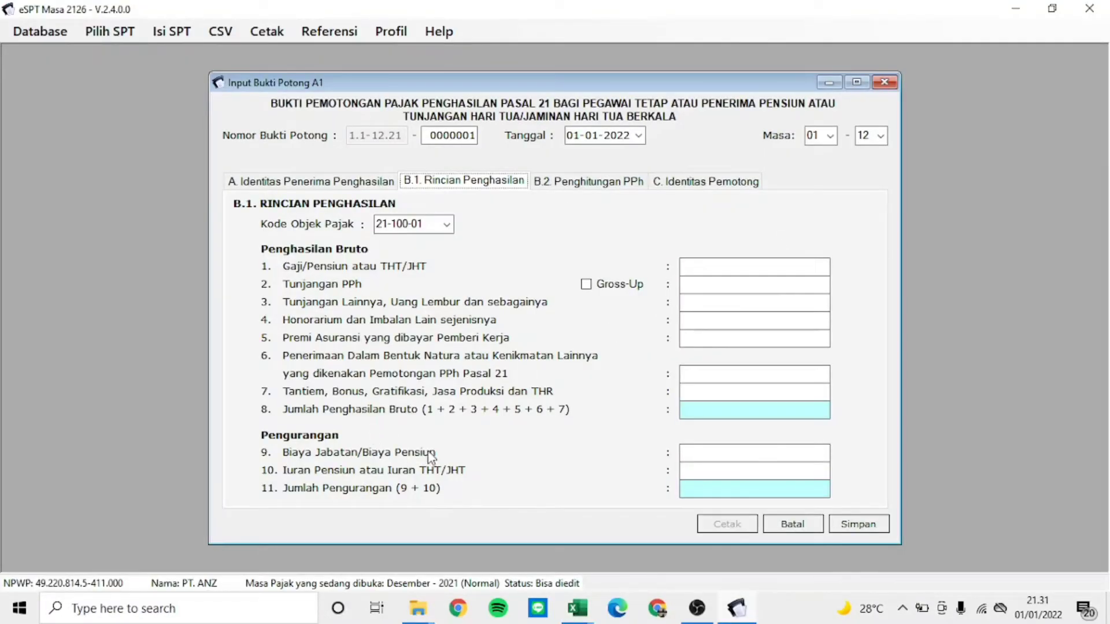
{"action": "key", "text": "alt+Tab"}
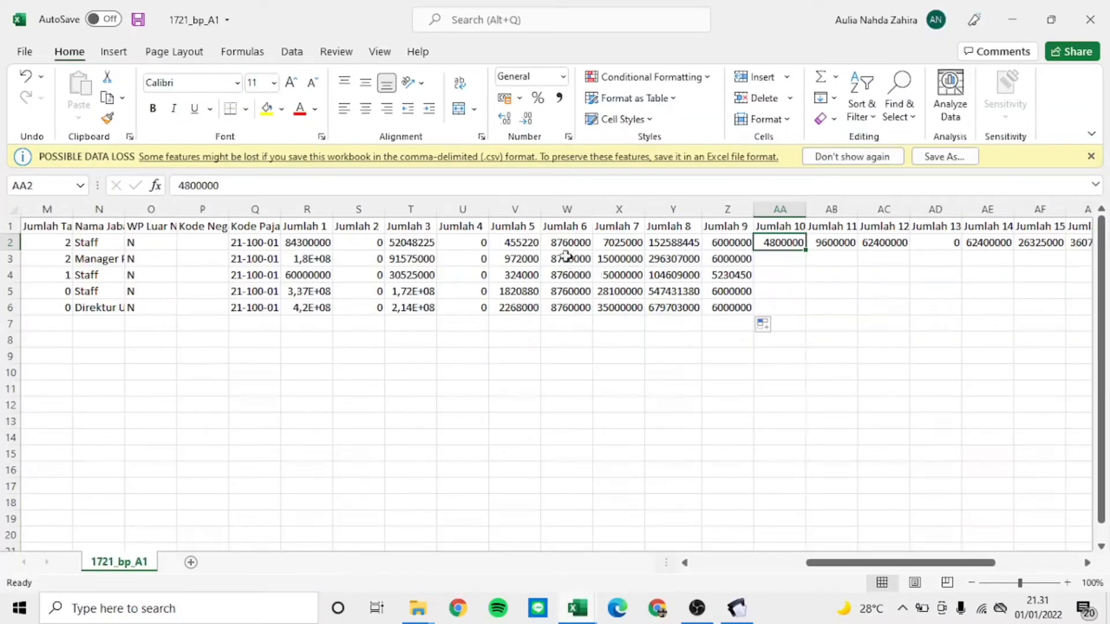
Step: Copy the VLOOKUP formula from Jumlah 7 in X2 into the Jumlah 10 cell AA2
{"action": "left_click", "coordinate": [616, 243]}
{"action": "key", "text": "ctrl+c"}
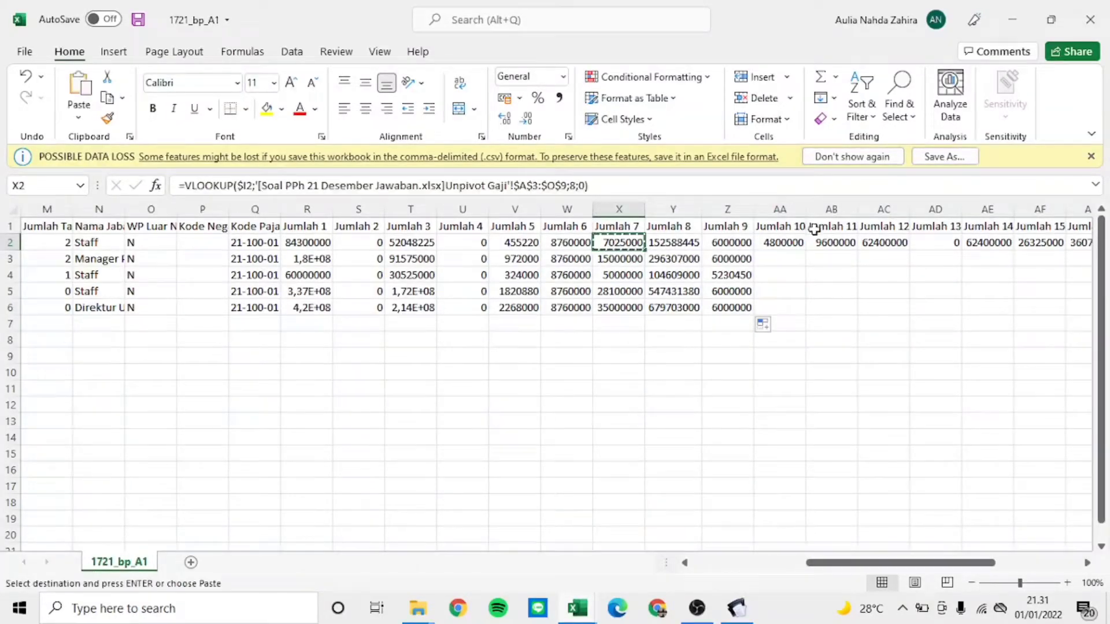
{"action": "left_click", "coordinate": [781, 243]}
{"action": "key", "text": "ctrl+v"}
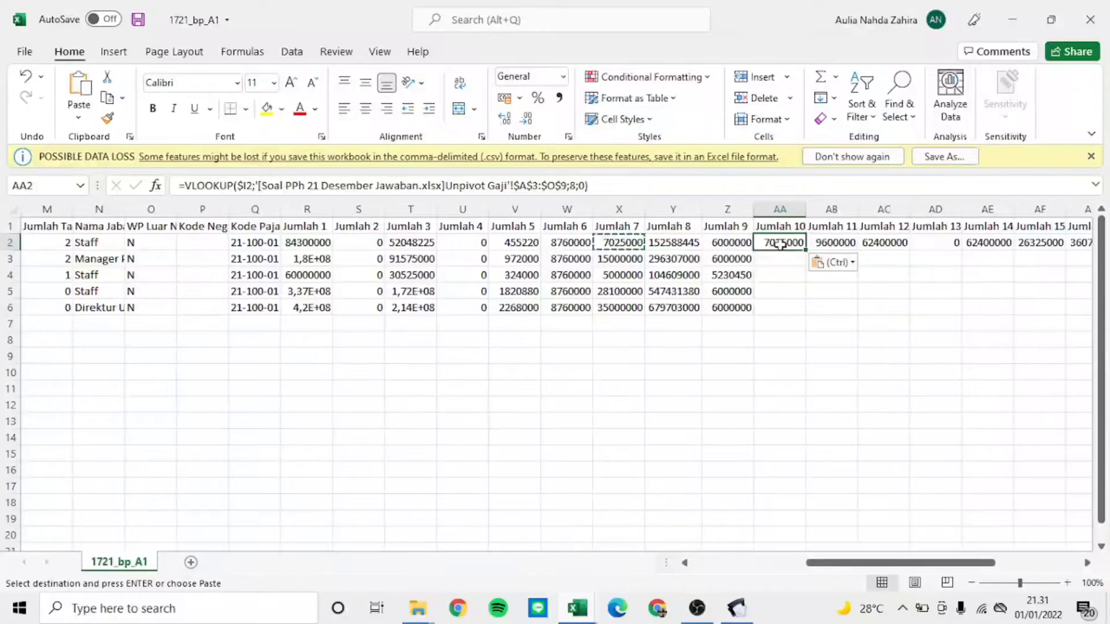
{"action": "key", "text": "Escape"}
{"action": "left_click", "coordinate": [576, 187]}
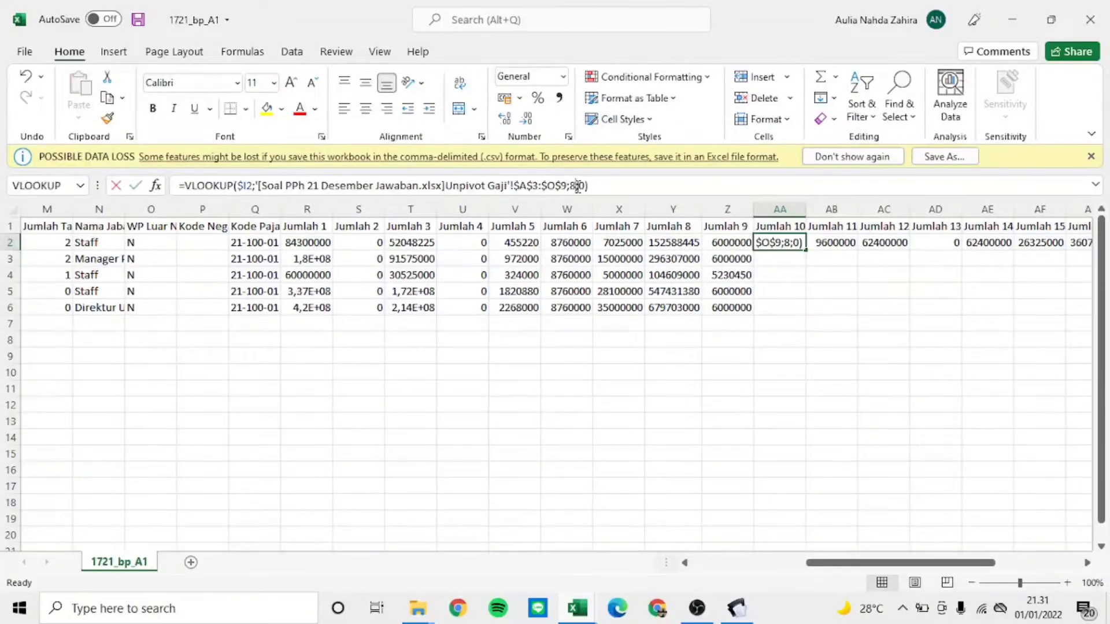
Step: Look up the column number of Sum of JHT 2% in the Unpivot Gaji sheet of the Soal PPh 21 Desember Jawaban workbook
{"action": "key", "text": "alt+Tab"}
{"action": "key", "text": "alt+Tab"}
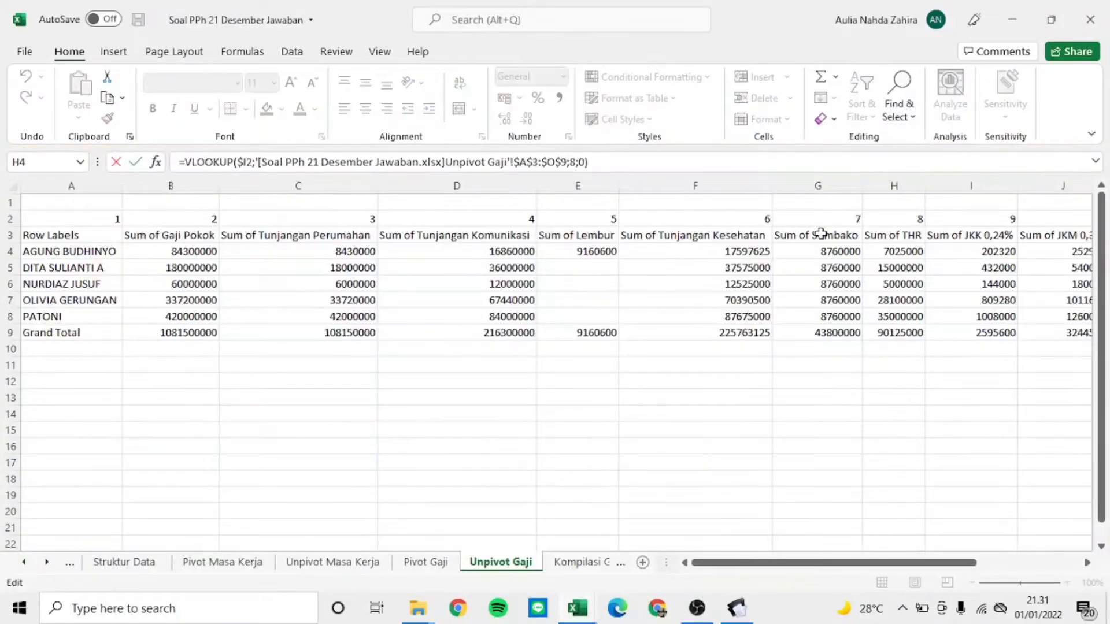
{"action": "key", "text": "Return"}
{"action": "key", "text": "alt+Tab"}
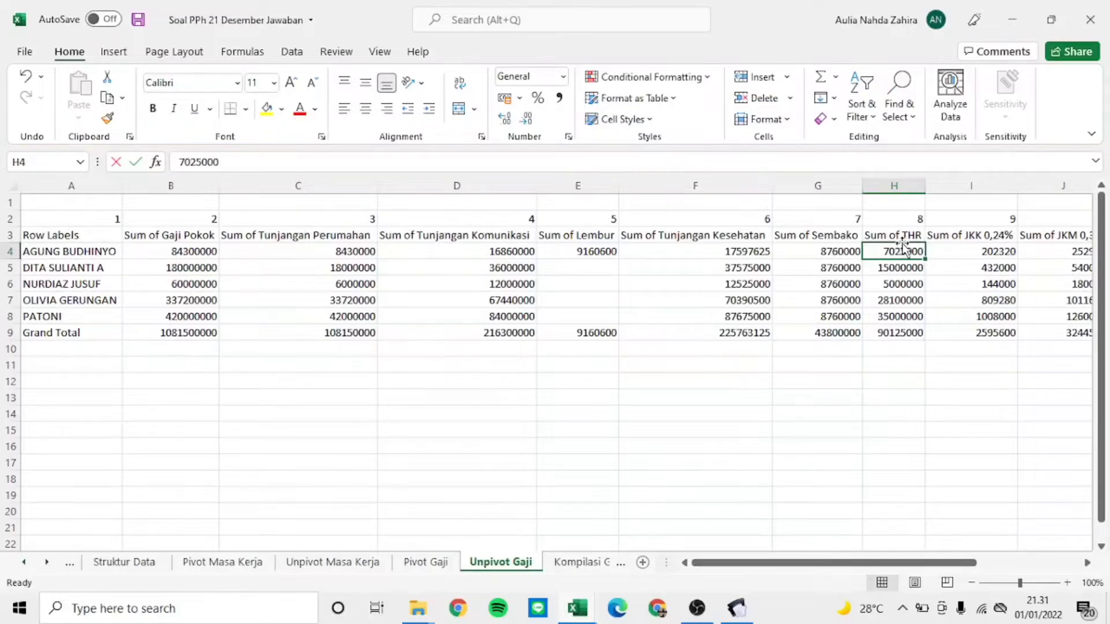
{"action": "key", "text": "Right"}
{"action": "key", "text": "Right"}
{"action": "key", "text": "Right"}
{"action": "key", "text": "Right"}
{"action": "scroll", "coordinate": [902, 243], "scroll_direction": "right", "scroll_amount": 2}
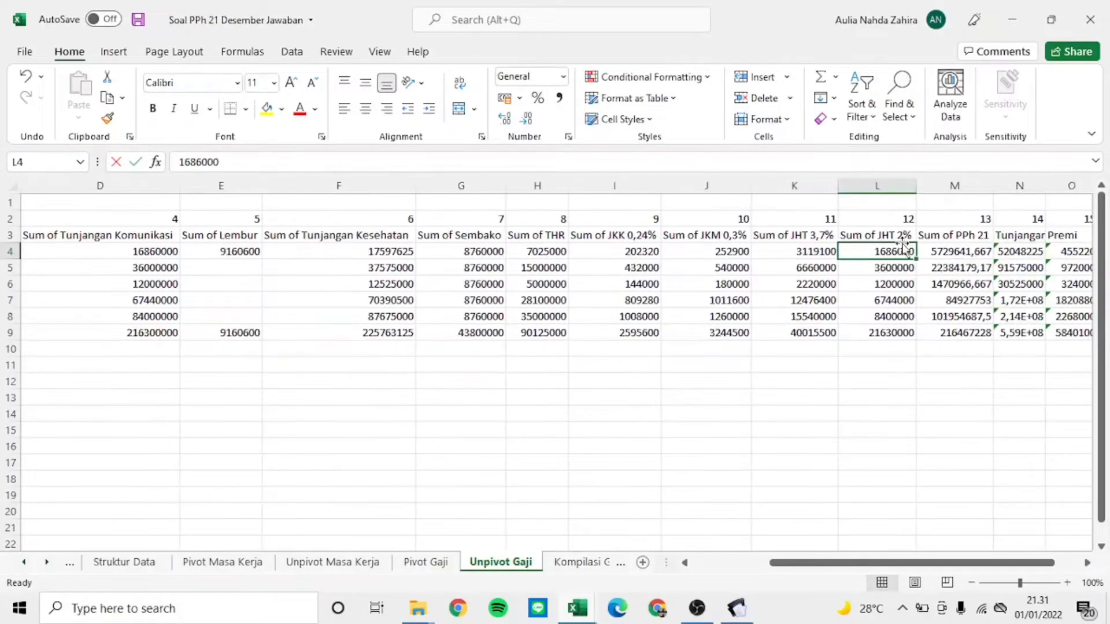
{"action": "key", "text": "alt+Tab"}
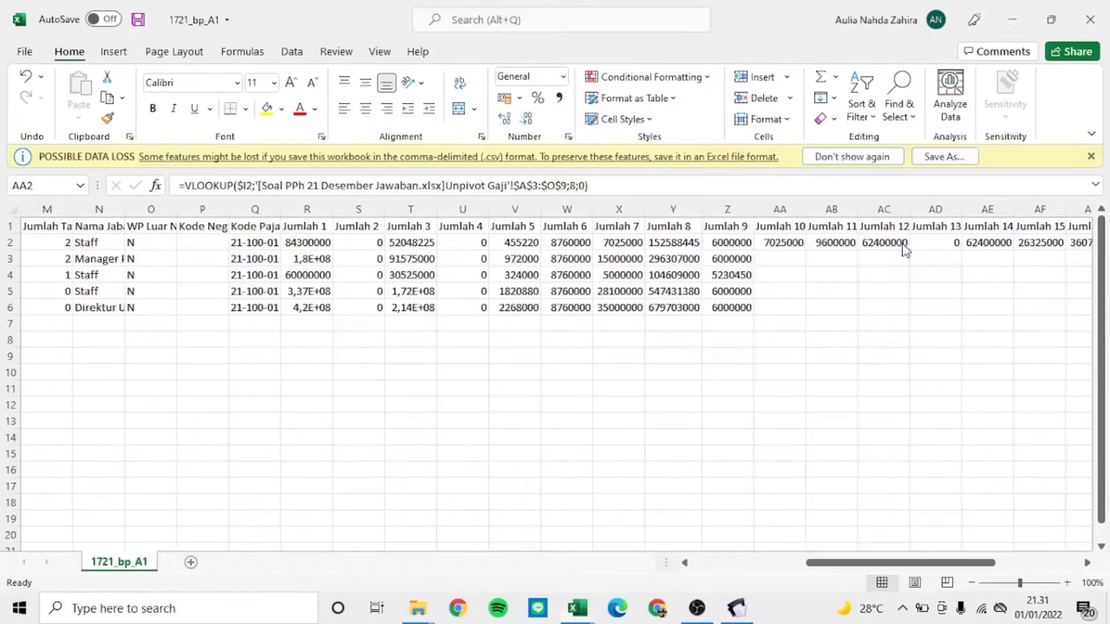
Step: Set the column index of the AA2 VLOOKUP to 12 and fill the formula down to AA6
{"action": "left_click", "coordinate": [577, 185]}
{"action": "key", "text": "BackSpace"}
{"action": "type", "text": "10"}
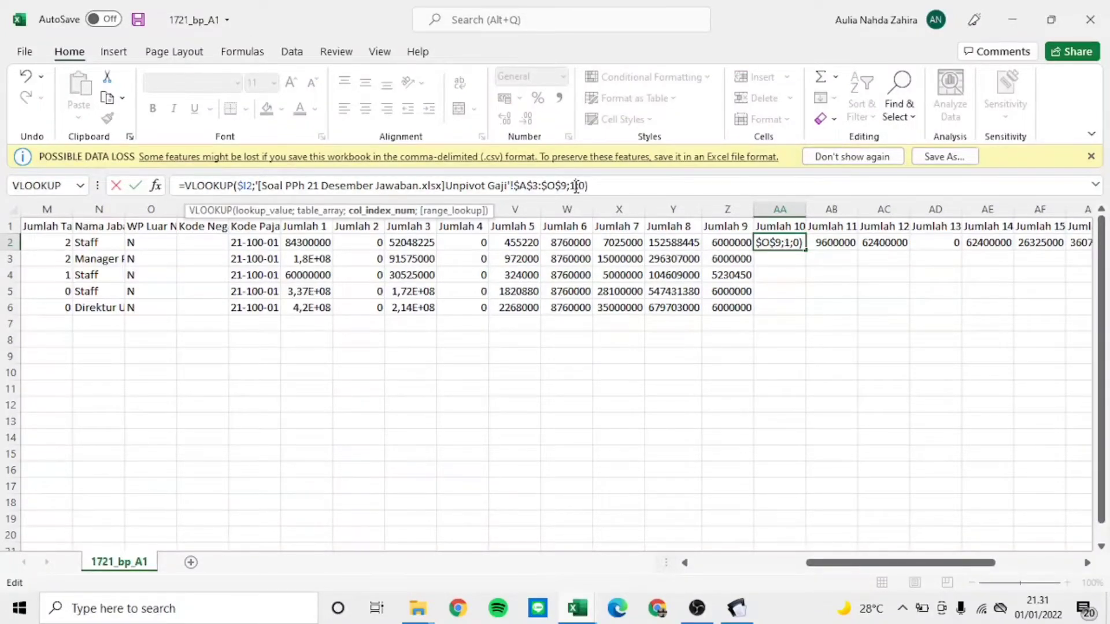
{"action": "key", "text": "Return"}
{"action": "left_click", "coordinate": [787, 243]}
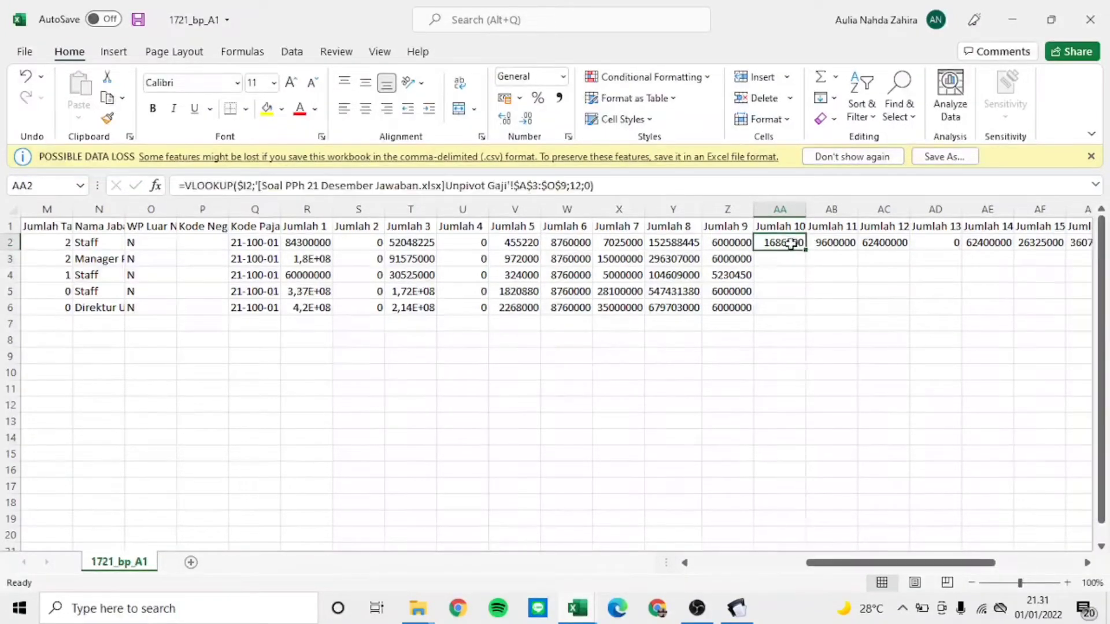
{"action": "double_click", "coordinate": [805, 251]}
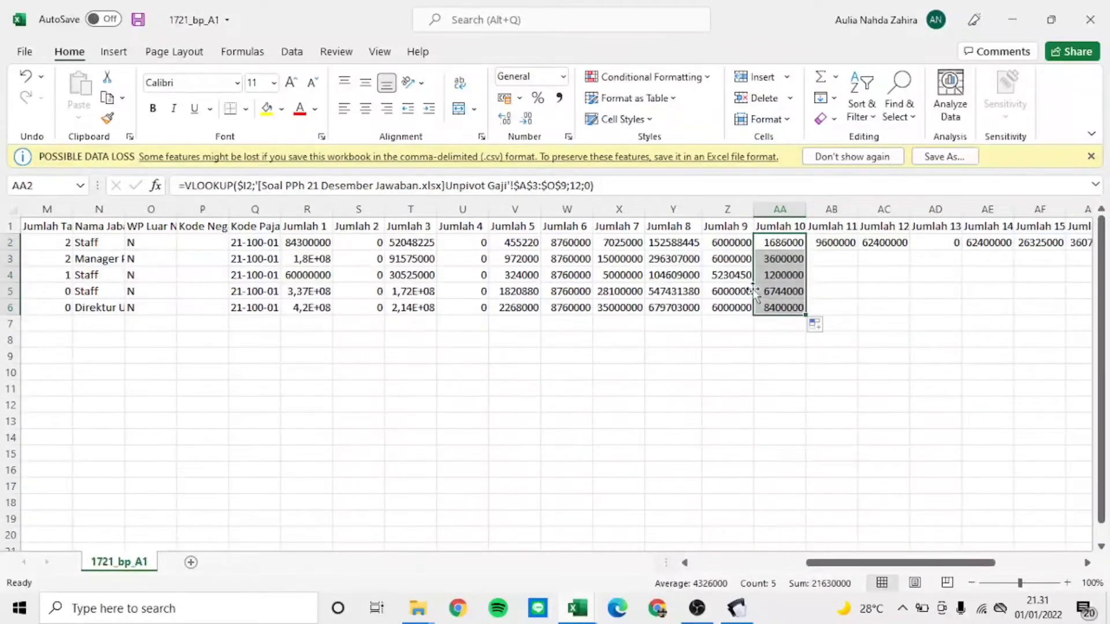
Step: Check item 11, Jumlah Pengurangan, in the eSPT form, then enter =Z2+AA2 for Jumlah 11 in AB2 and fill it down to AB6
{"action": "key", "text": "alt+Tab"}
{"action": "key", "text": "alt+Tab"}
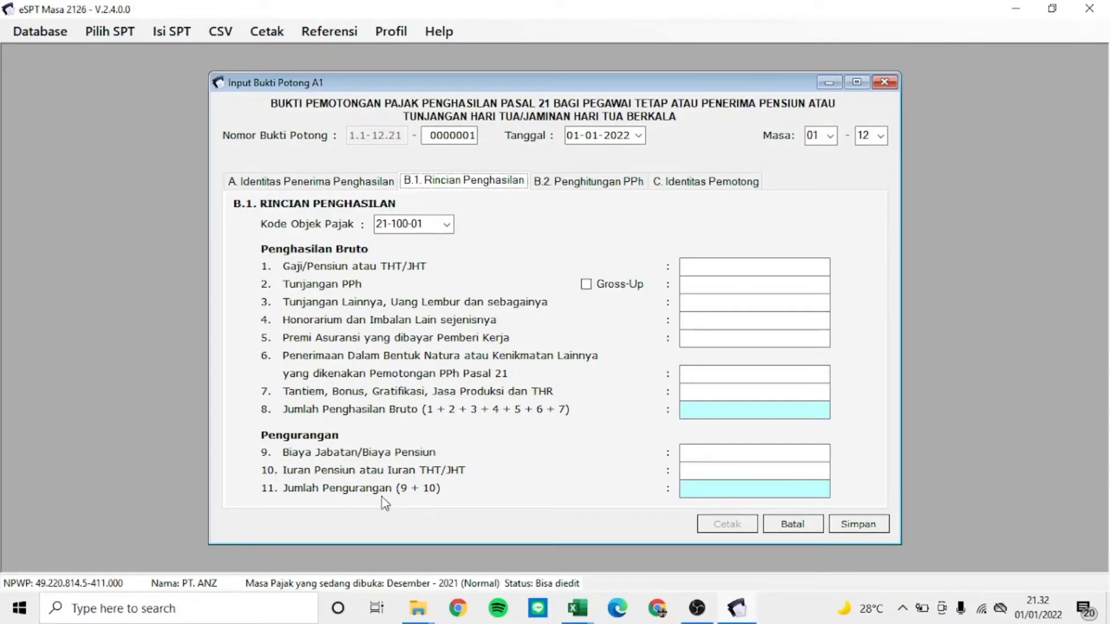
{"action": "key", "text": "alt+Tab"}
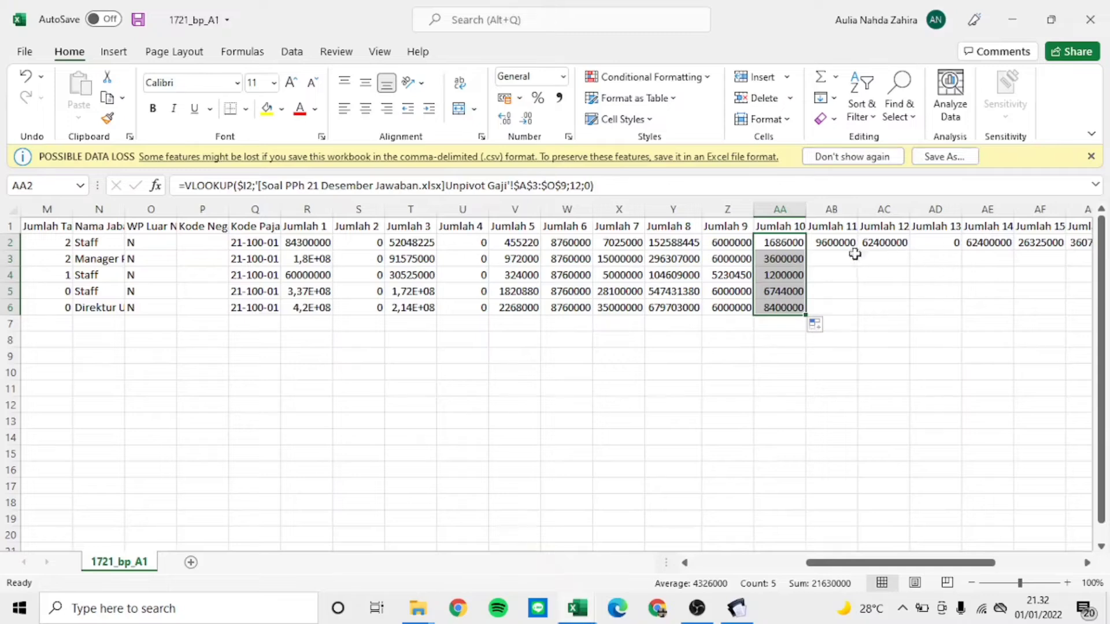
{"action": "left_click", "coordinate": [848, 245]}
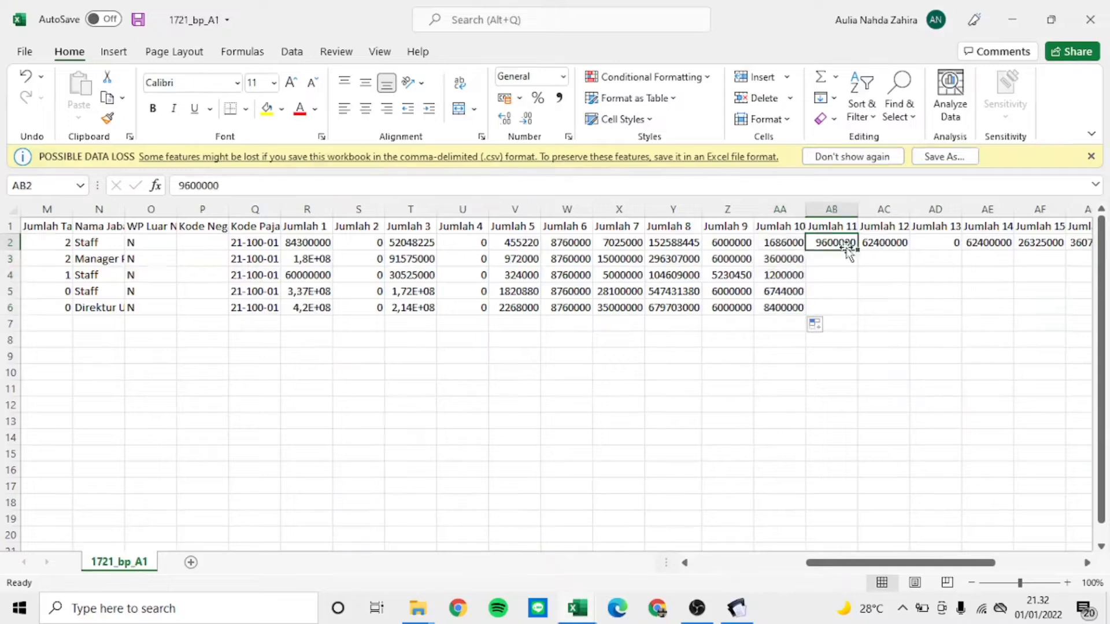
{"action": "type", "text": "="}
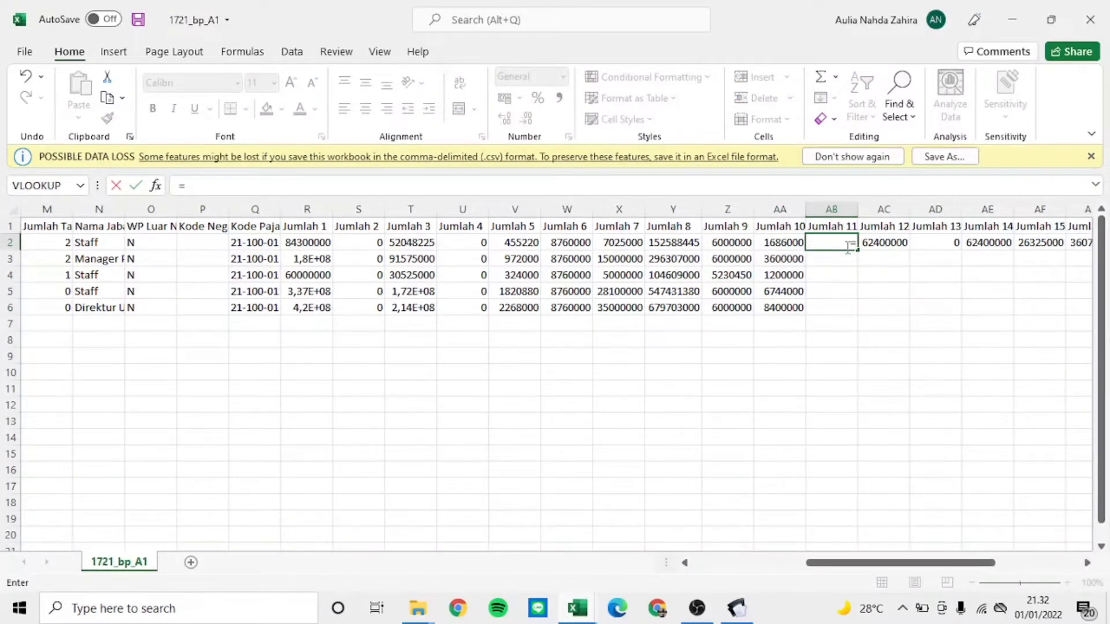
{"action": "key", "text": "Left"}
{"action": "key", "text": "Left"}
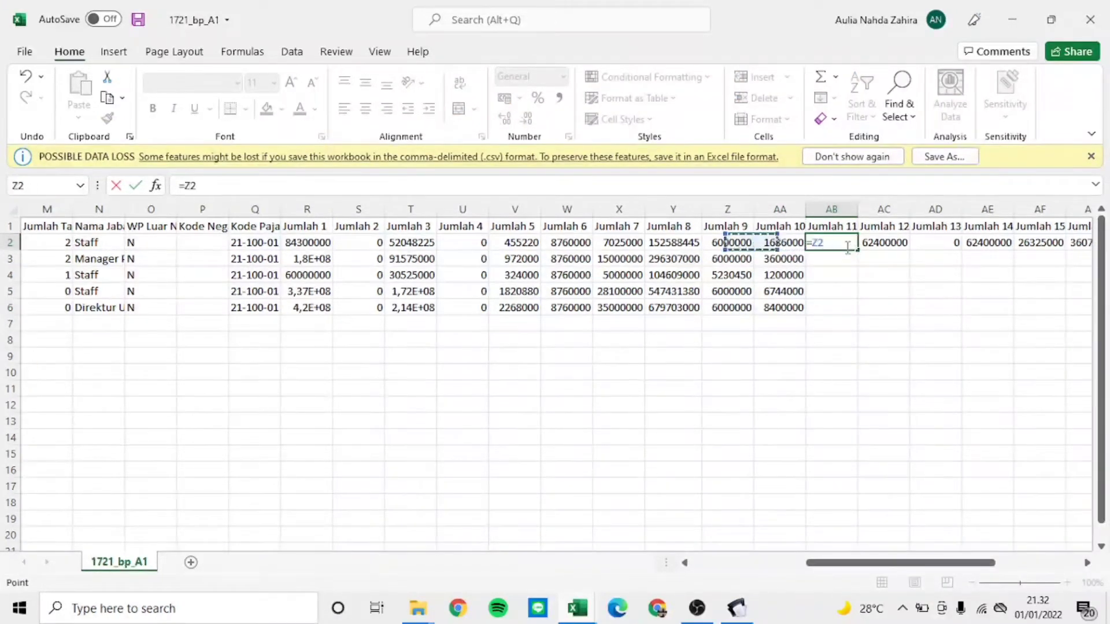
{"action": "type", "text": "+"}
{"action": "key", "text": "Left"}
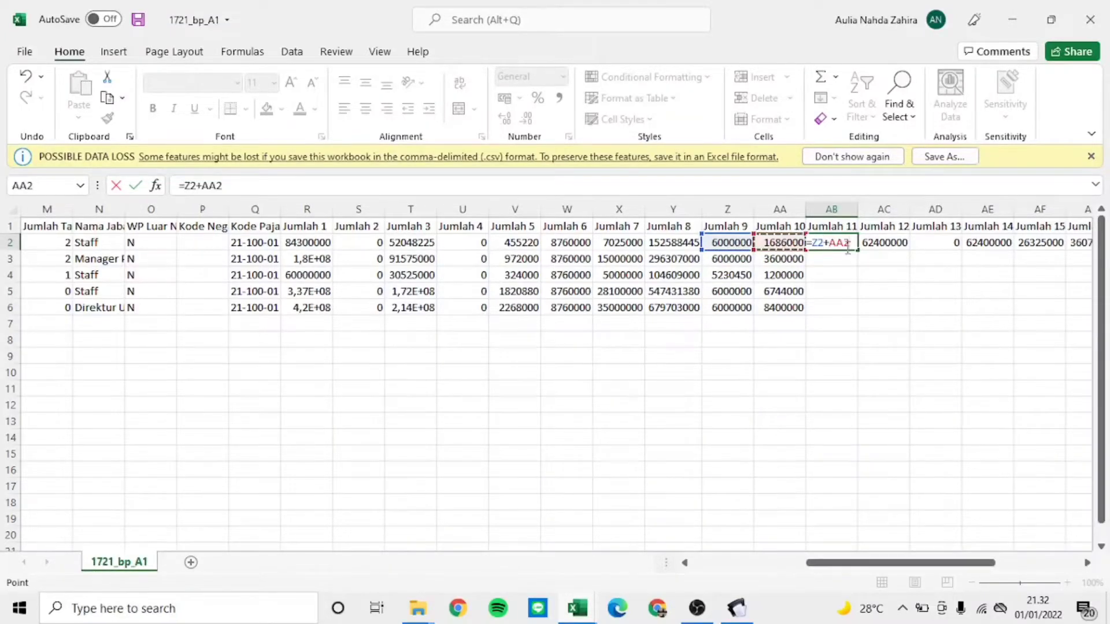
{"action": "key", "text": "Return"}
{"action": "left_click", "coordinate": [845, 241]}
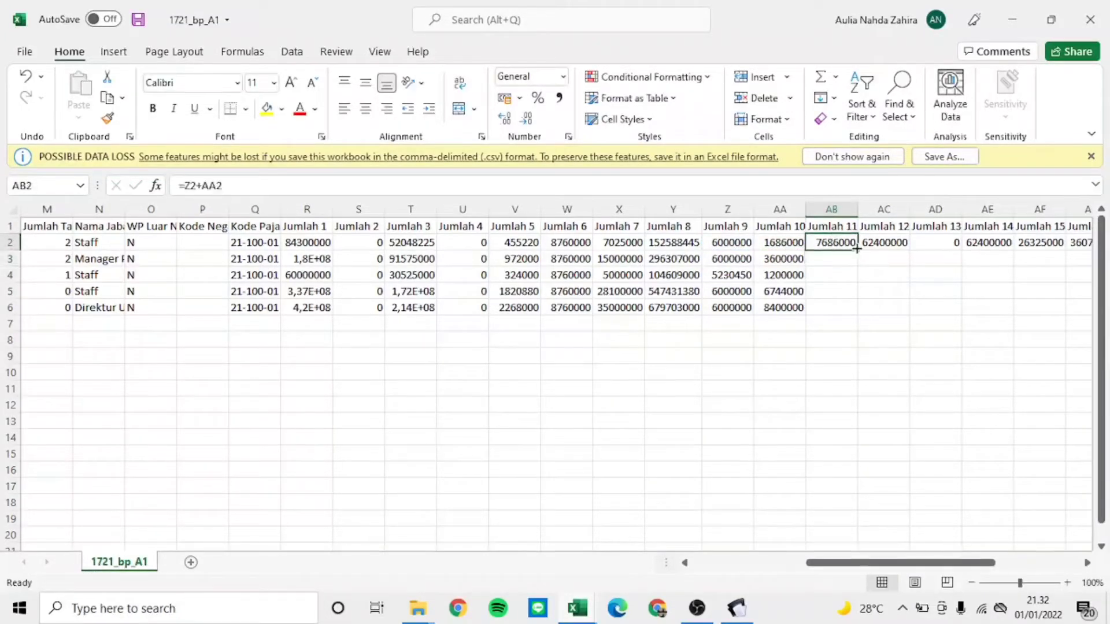
{"action": "double_click", "coordinate": [857, 250]}
Step: Check item 12, Jumlah Penghasilan Neto, in section B.2 Penghitungan PPh of the eSPT form
{"action": "key", "text": "alt+Tab"}
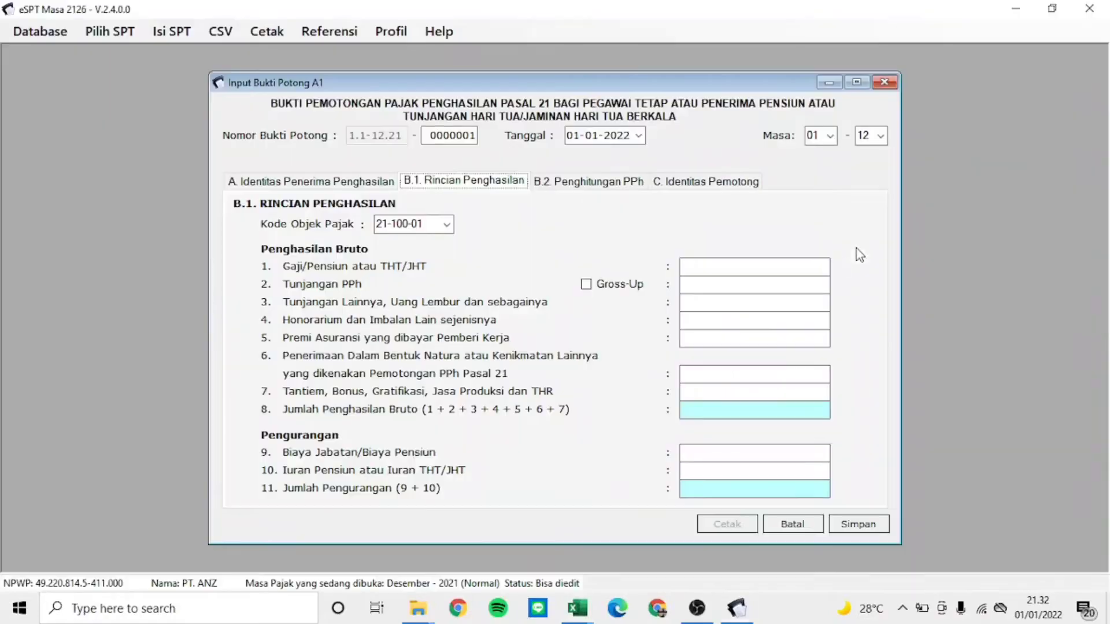
{"action": "left_click", "coordinate": [560, 178]}
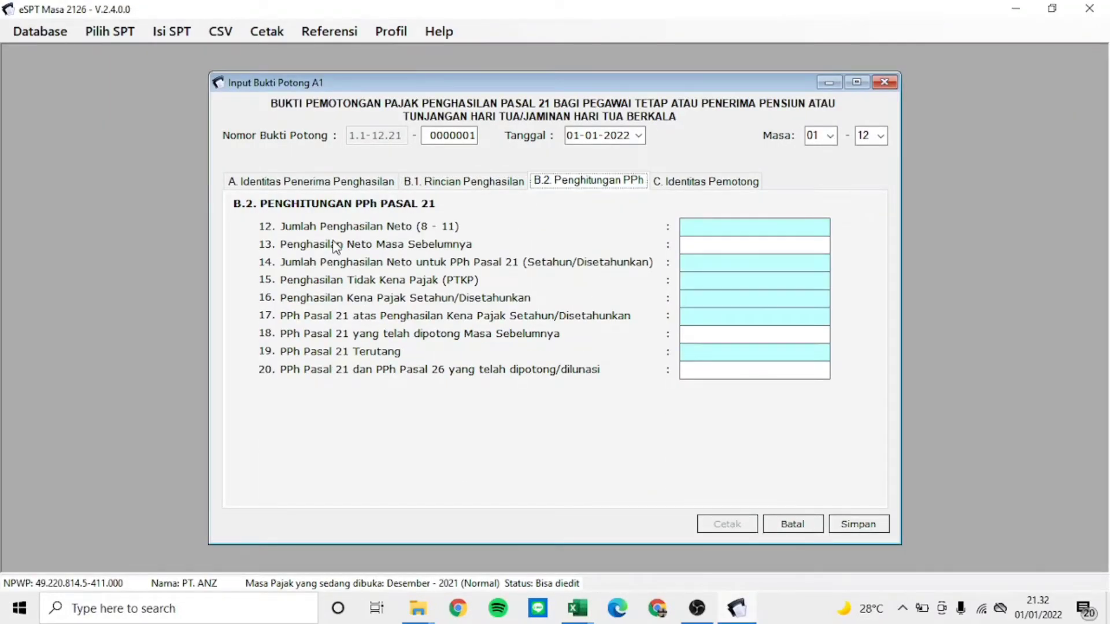
{"action": "key", "text": "alt+Tab"}
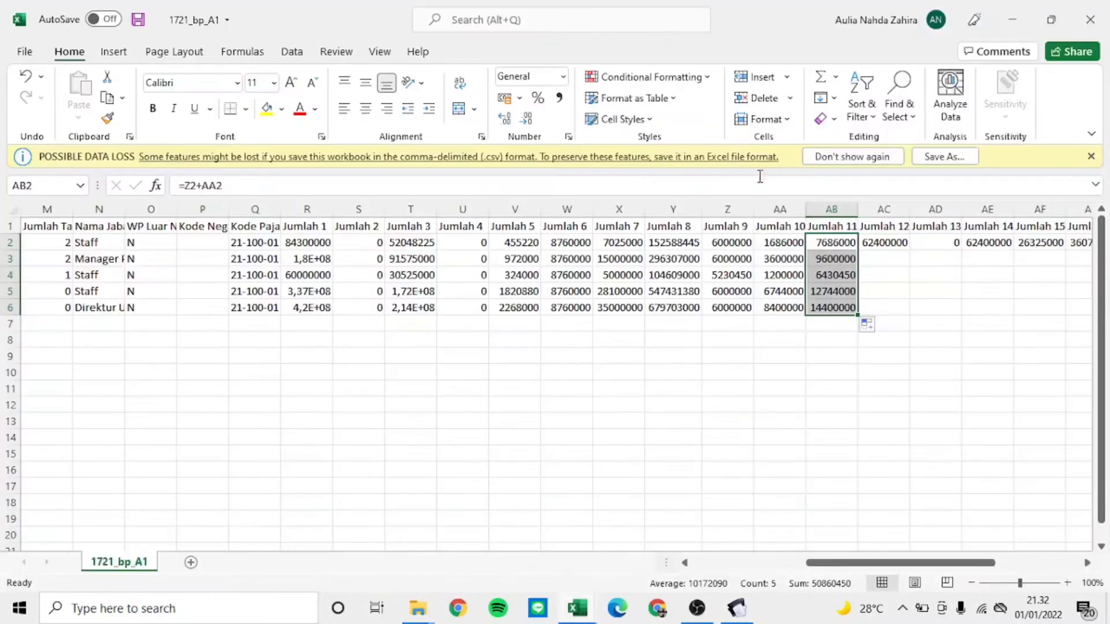
Step: Enter =Y2-AB2 for Jumlah 12 in AC2 and fill it down to AC6
{"action": "left_click", "coordinate": [899, 245]}
{"action": "type", "text": "="}
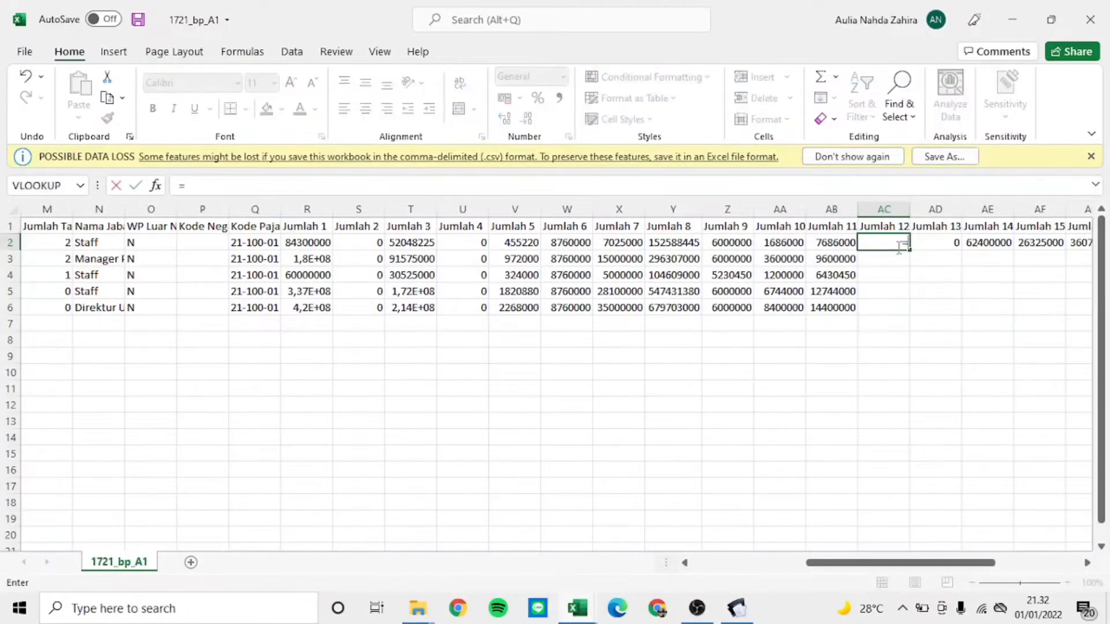
{"action": "key", "text": "Left"}
{"action": "key", "text": "Left"}
{"action": "key", "text": "Left"}
{"action": "key", "text": "Left"}
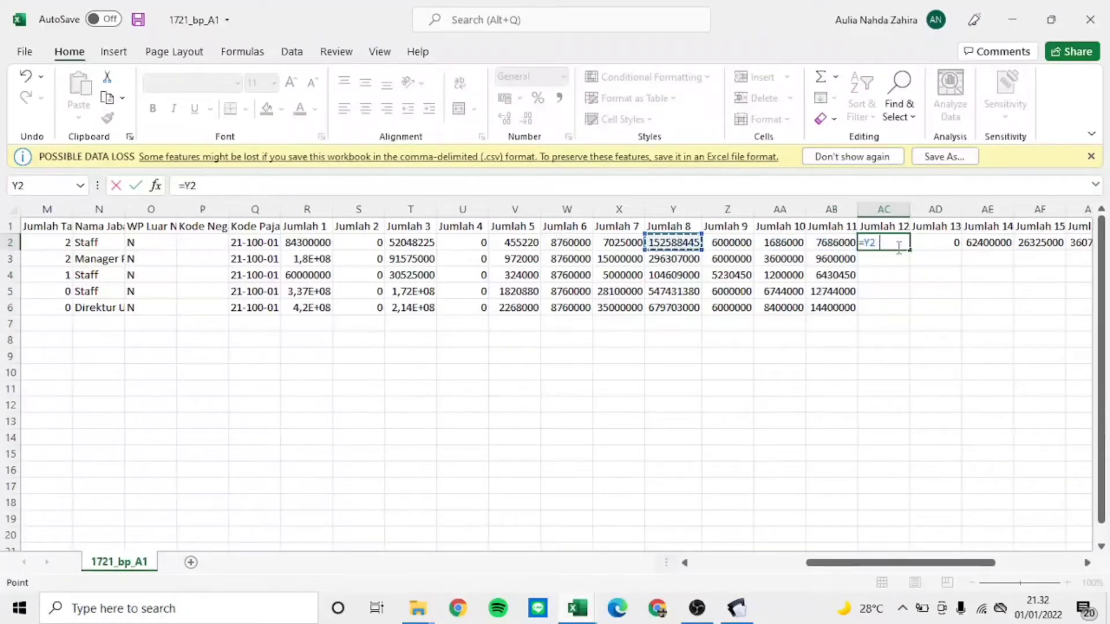
{"action": "type", "text": "-"}
{"action": "key", "text": "Left"}
{"action": "key", "text": "Left"}
{"action": "key", "text": "Right"}
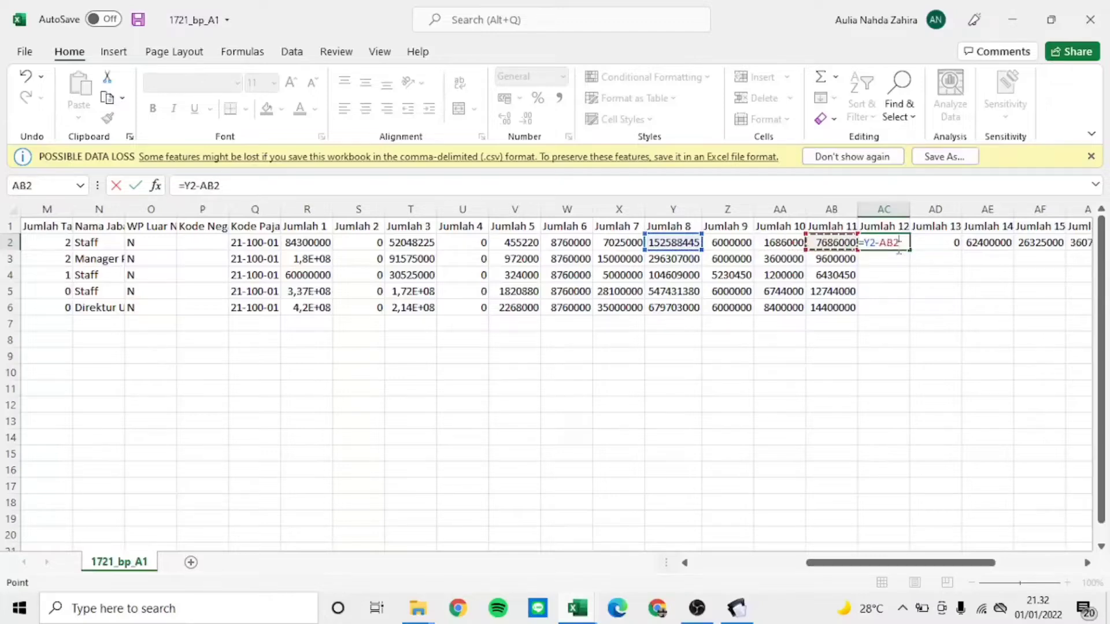
{"action": "key", "text": "Return"}
{"action": "left_click", "coordinate": [900, 243]}
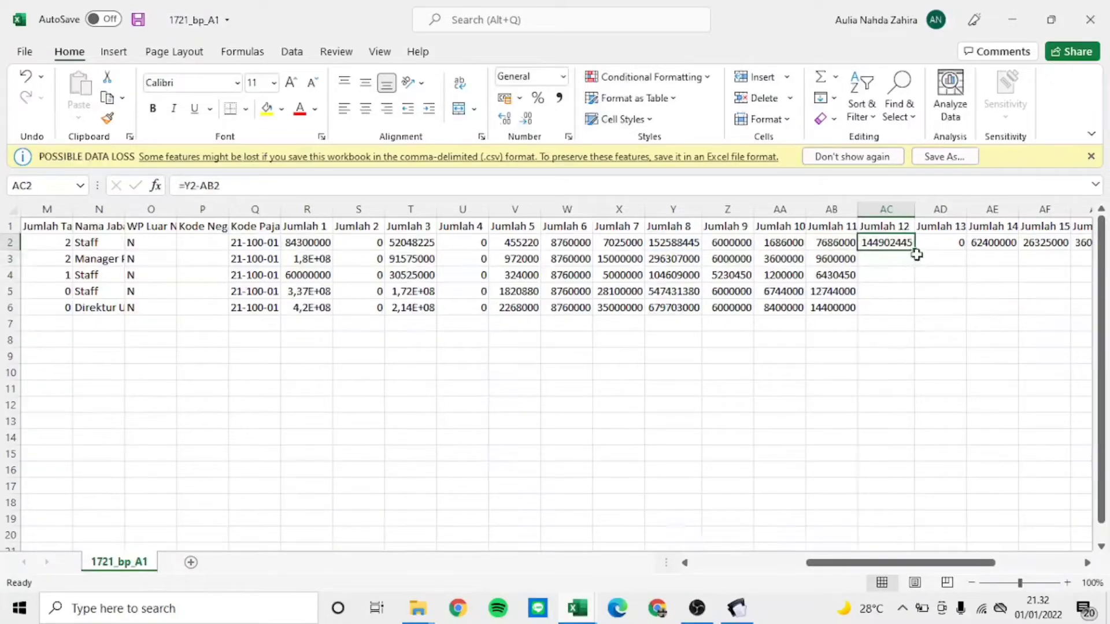
{"action": "double_click", "coordinate": [915, 250]}
Step: Check item 13, Penghasilan Neto Masa Sebelumnya, in the eSPT form and fill the 0 in AD2 down to AD6
{"action": "left_click", "coordinate": [928, 242]}
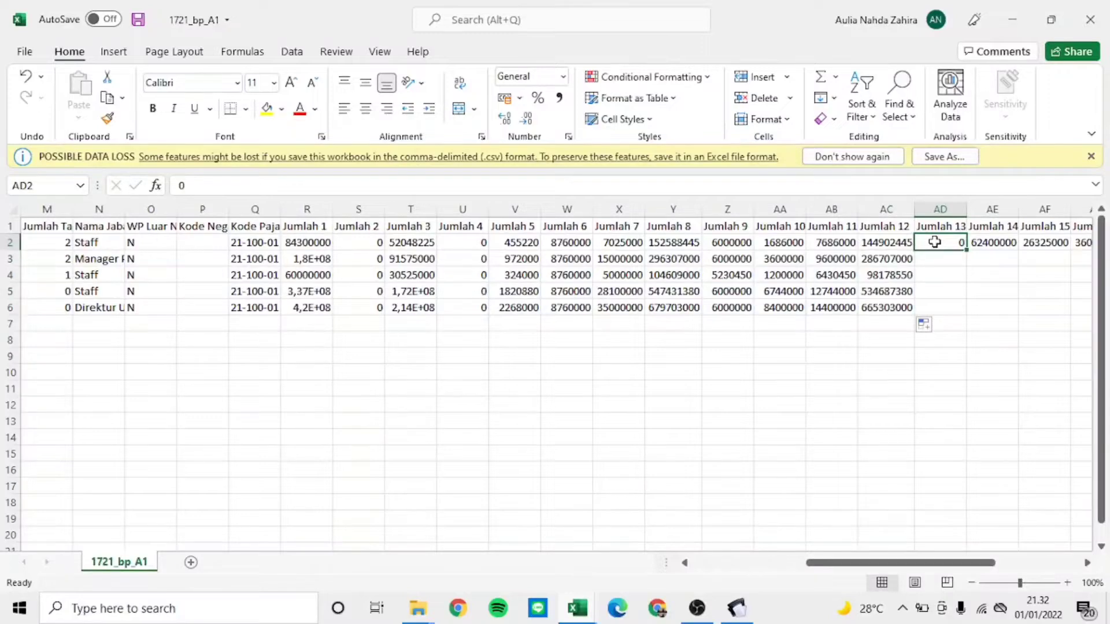
{"action": "key", "text": "alt+Tab"}
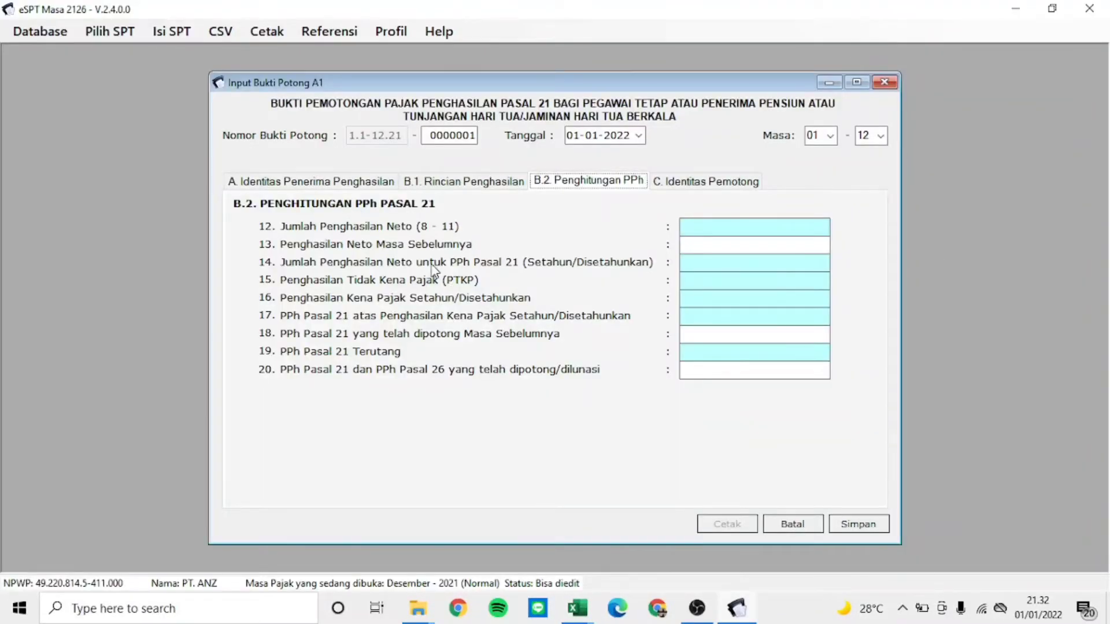
{"action": "key", "text": "alt+Tab"}
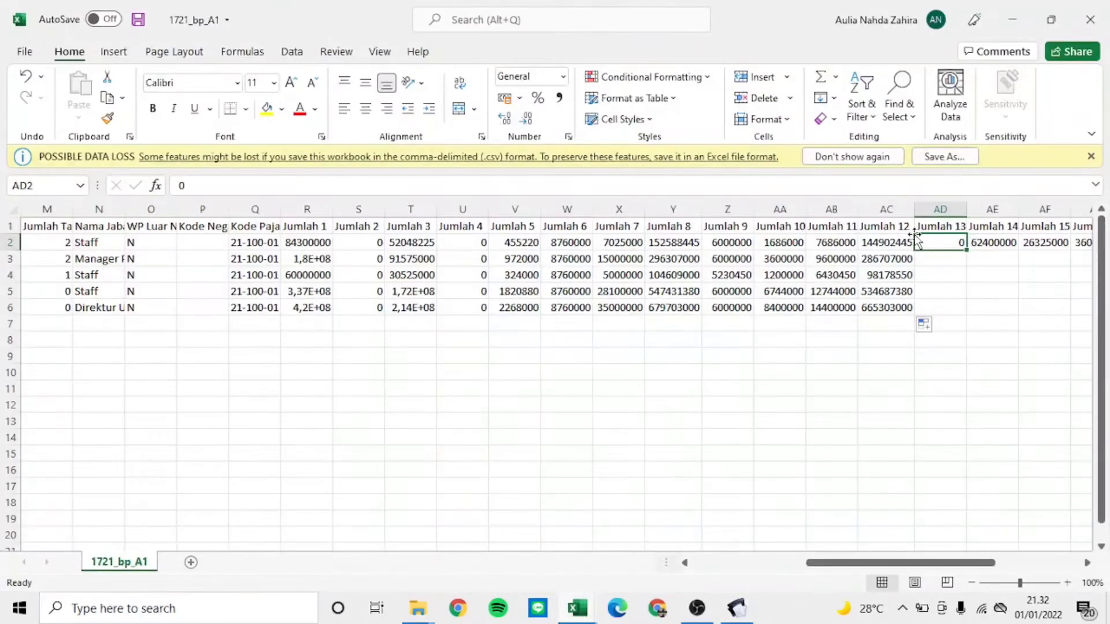
{"action": "double_click", "coordinate": [966, 249]}
Step: Examine the Jumlah 14 cell and its neighbours in 1721_bp_A1 and compare them with item 14 onward in the eSPT form
{"action": "left_click", "coordinate": [991, 240]}
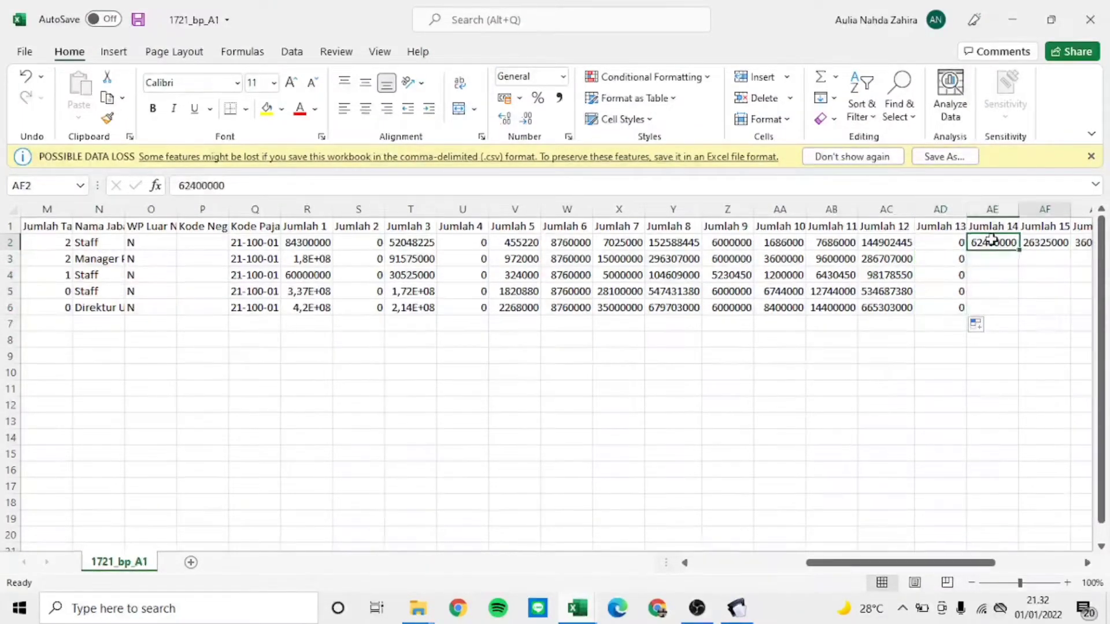
{"action": "key", "text": "Right"}
{"action": "key", "text": "Right"}
{"action": "key", "text": "Left"}
{"action": "key", "text": "Left"}
{"action": "key", "text": "Left"}
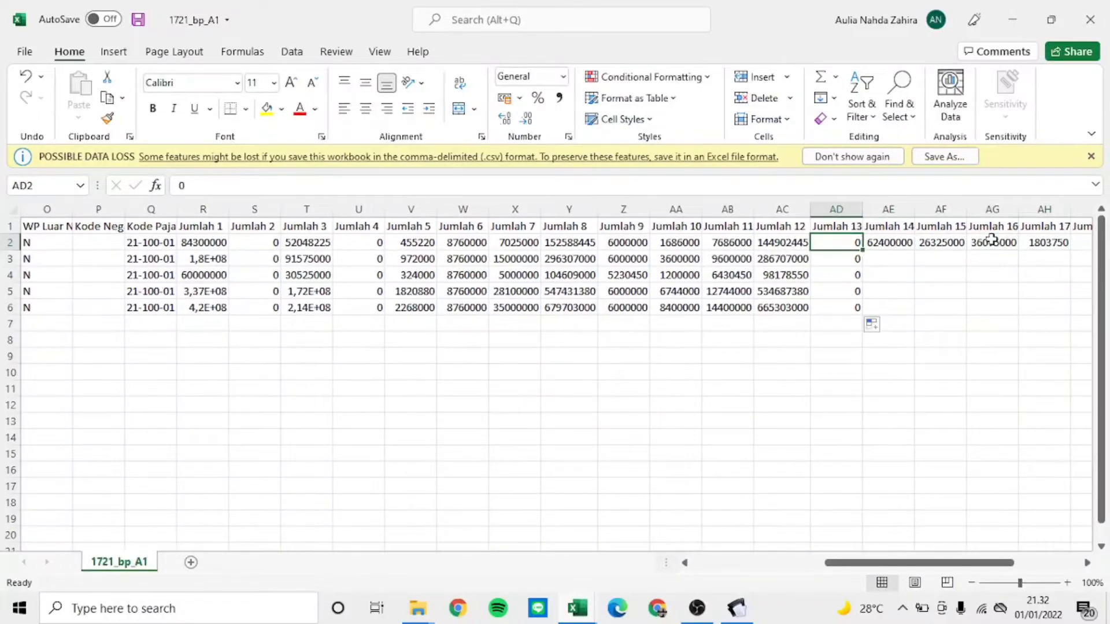
{"action": "key", "text": "Right"}
{"action": "key", "text": "alt+Tab"}
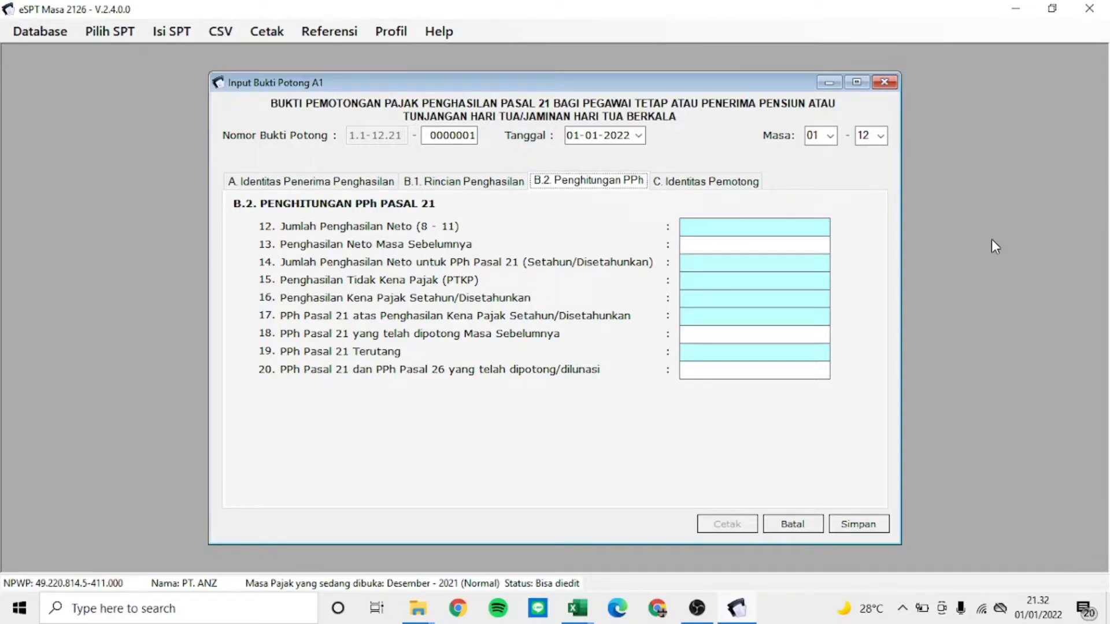
Step: Review row 2 of 1721_bp_A1 across the Jumlah columns and the remaining status, NPWP, name and date columns
{"action": "key", "text": "alt+Tab"}
{"action": "key", "text": "Right"}
{"action": "key", "text": "Right"}
{"action": "key", "text": "Right"}
{"action": "key", "text": "Right"}
{"action": "key", "text": "Right"}
{"action": "key", "text": "Right"}
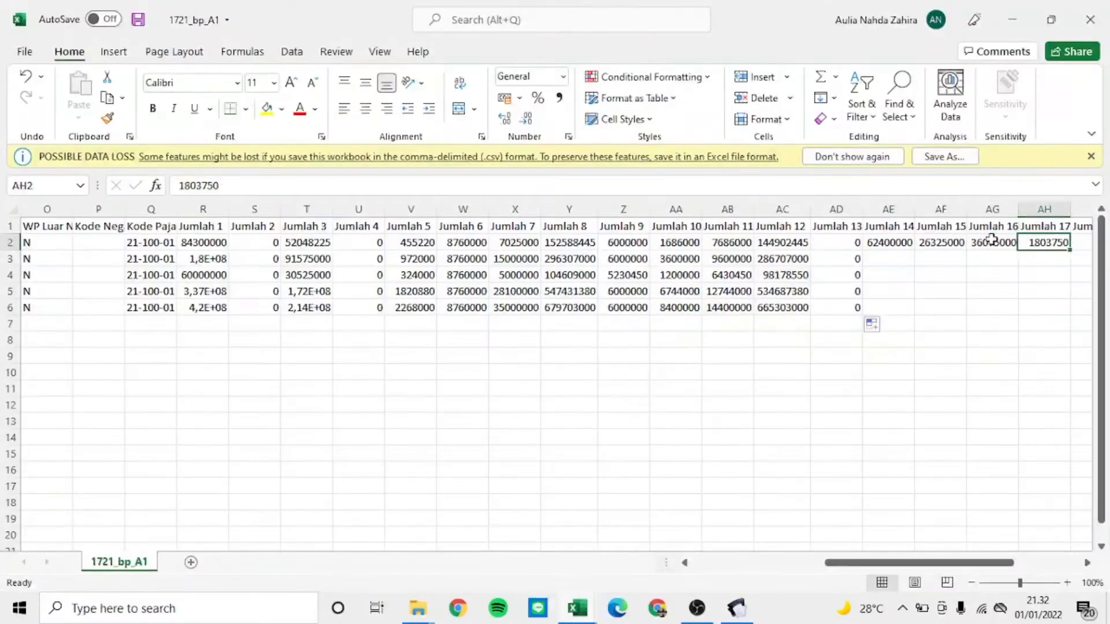
{"action": "key", "text": "Right"}
{"action": "key", "text": "Right"}
{"action": "key", "text": "Left"}
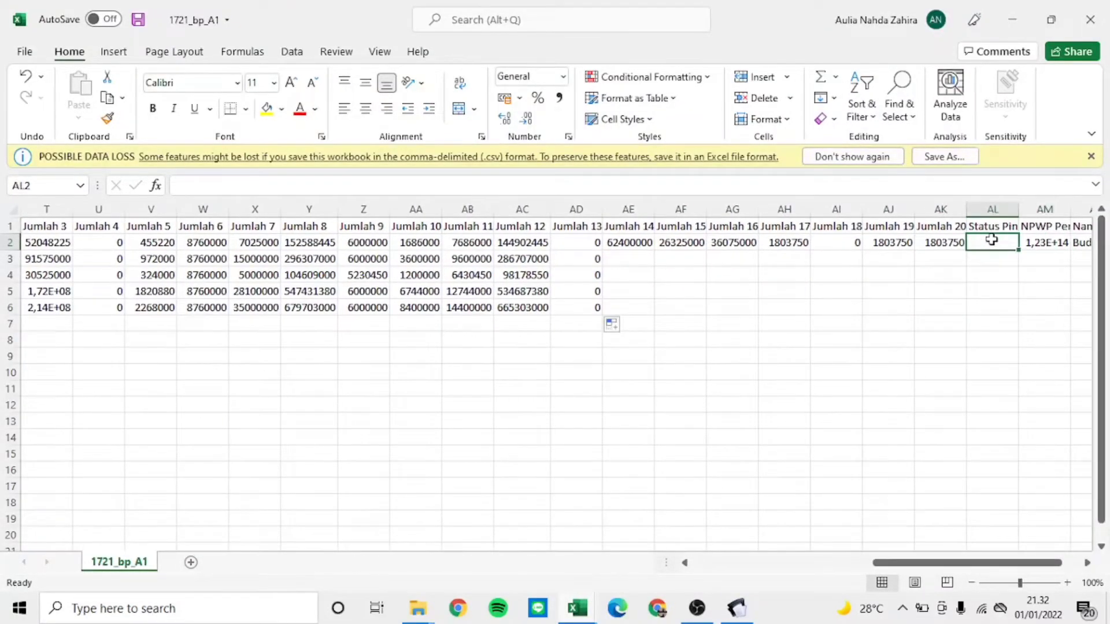
{"action": "key", "text": "Left"}
{"action": "key", "text": "Left"}
{"action": "key", "text": "Left"}
{"action": "key", "text": "Left"}
{"action": "key", "text": "Left"}
{"action": "key", "text": "Left"}
{"action": "key", "text": "Left"}
{"action": "key", "text": "Left"}
{"action": "key", "text": "Left"}
{"action": "key", "text": "Left"}
{"action": "key", "text": "Left"}
{"action": "key", "text": "Left"}
{"action": "key", "text": "Left"}
{"action": "key", "text": "Left"}
{"action": "key", "text": "Left"}
{"action": "key", "text": "Left"}
{"action": "key", "text": "Left"}
{"action": "key", "text": "Left"}
{"action": "key", "text": "Left"}
{"action": "key", "text": "Left"}
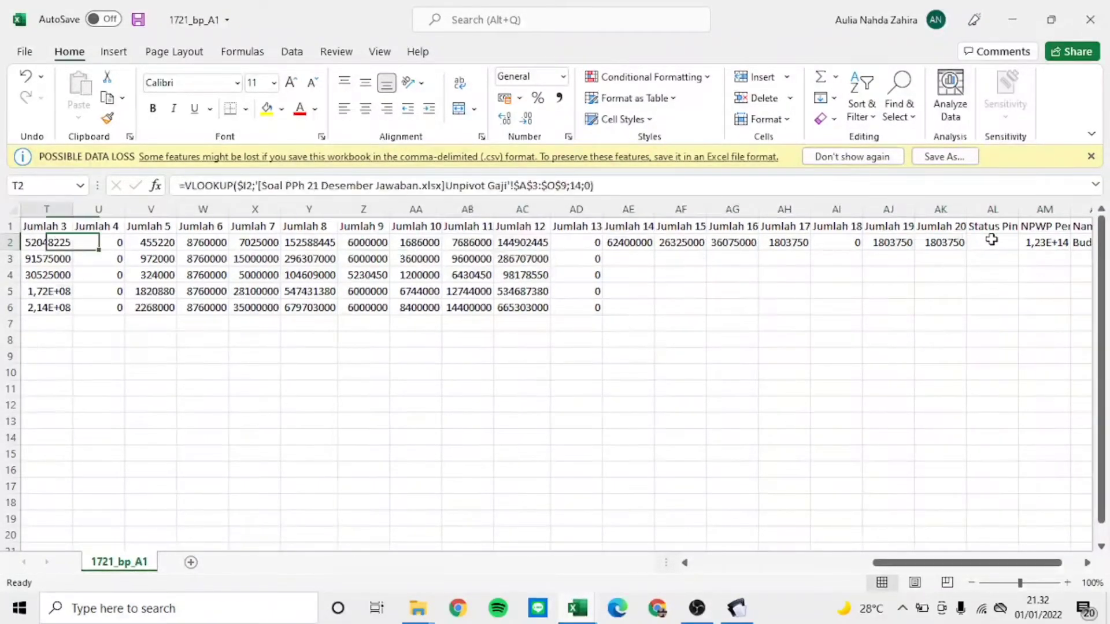
{"action": "key", "text": "Right"}
{"action": "key", "text": "Right"}
{"action": "key", "text": "Right"}
{"action": "key", "text": "Right"}
{"action": "key", "text": "Right"}
{"action": "key", "text": "Right"}
{"action": "key", "text": "Right"}
{"action": "key", "text": "Right"}
{"action": "key", "text": "Right"}
{"action": "key", "text": "Right"}
{"action": "key", "text": "Right"}
{"action": "key", "text": "Right"}
{"action": "key", "text": "Right"}
{"action": "key", "text": "Right"}
{"action": "key", "text": "Right"}
{"action": "key", "text": "Right"}
{"action": "key", "text": "Right"}
{"action": "key", "text": "Right"}
{"action": "key", "text": "Right"}
{"action": "key", "text": "Right"}
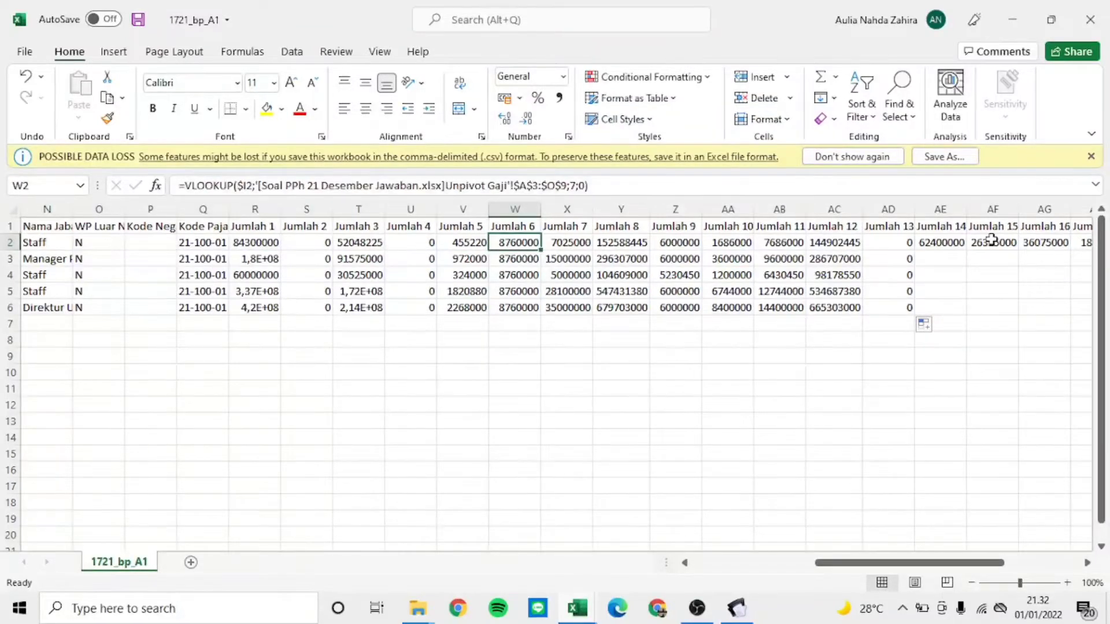
{"action": "key", "text": "Right"}
{"action": "key", "text": "Right"}
{"action": "key", "text": "Right"}
{"action": "key", "text": "Right"}
{"action": "key", "text": "Right"}
{"action": "key", "text": "Right"}
{"action": "key", "text": "Left"}
{"action": "key", "text": "Left"}
{"action": "key", "text": "Left"}
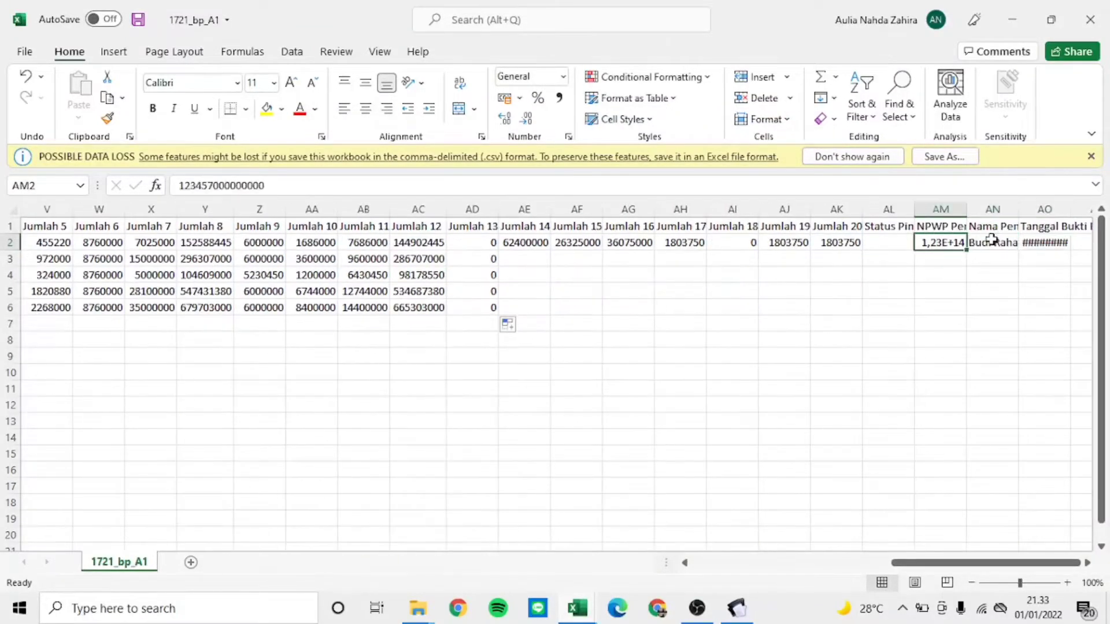
Step: Enter Pegawai Baru as the Status Pindah in AL2 and fill it down to AL6
{"action": "key", "text": "Left"}
{"action": "key", "text": "Right"}
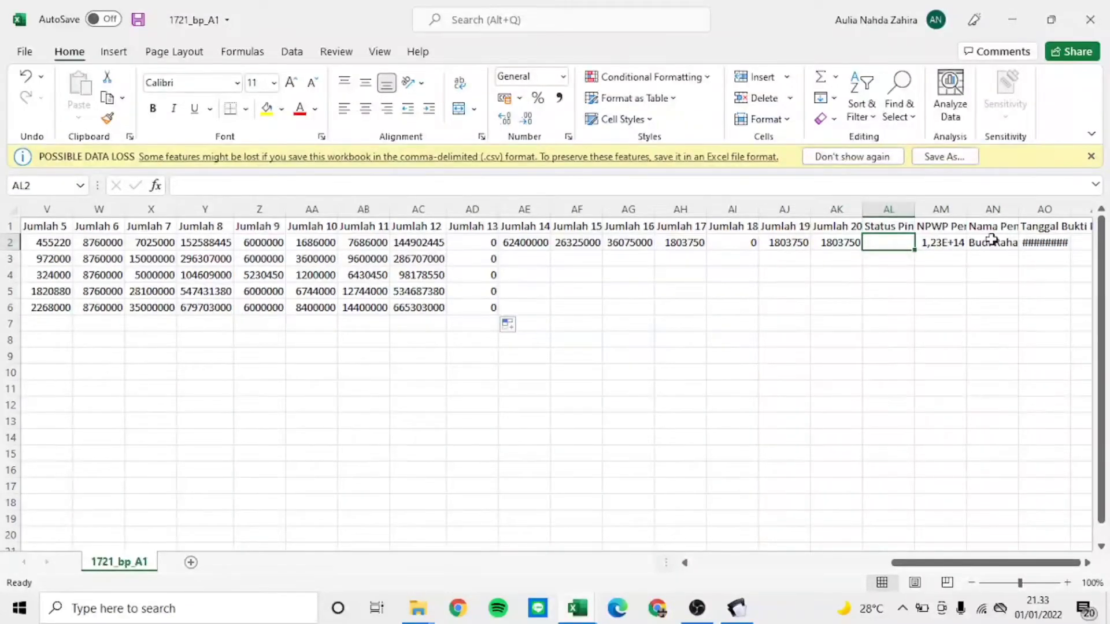
{"action": "type", "text": "Pega"}
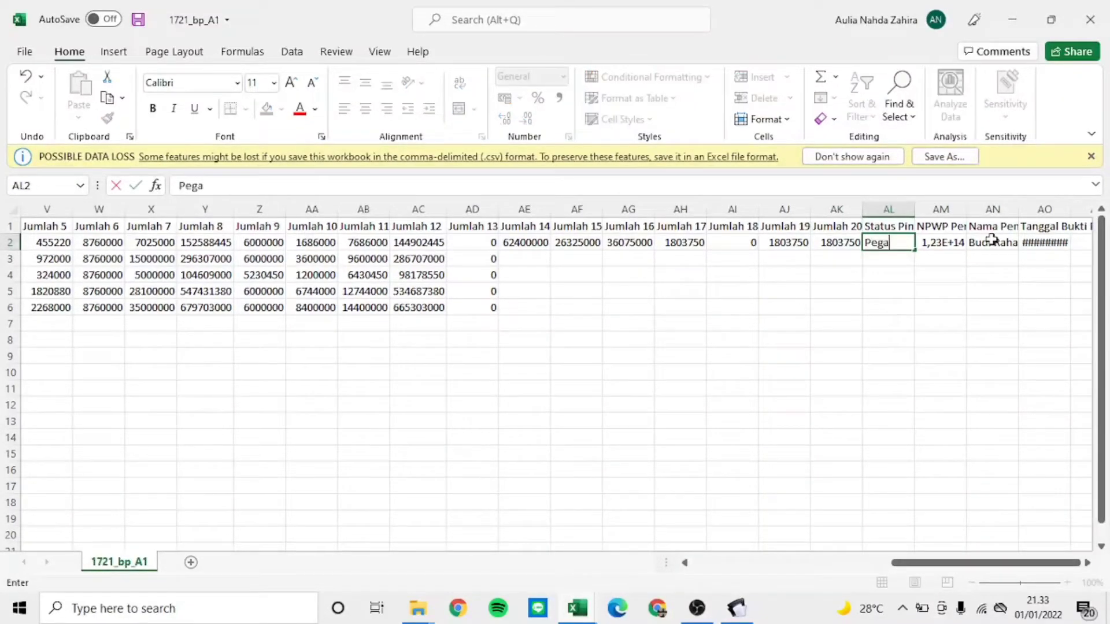
{"action": "type", "text": "wai Baru"}
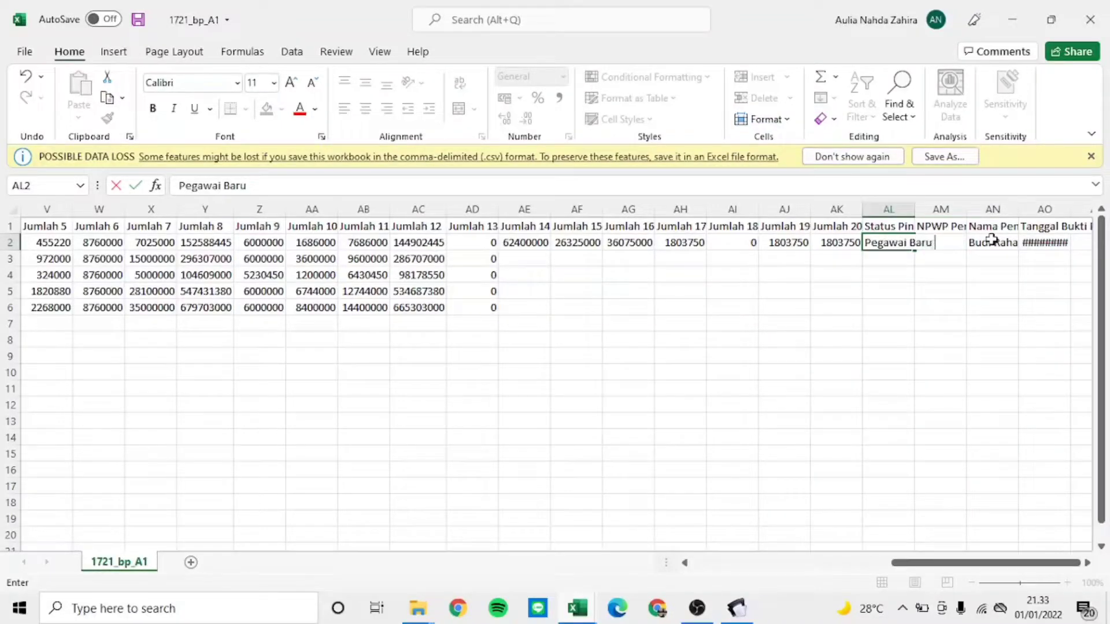
{"action": "key", "text": "Return"}
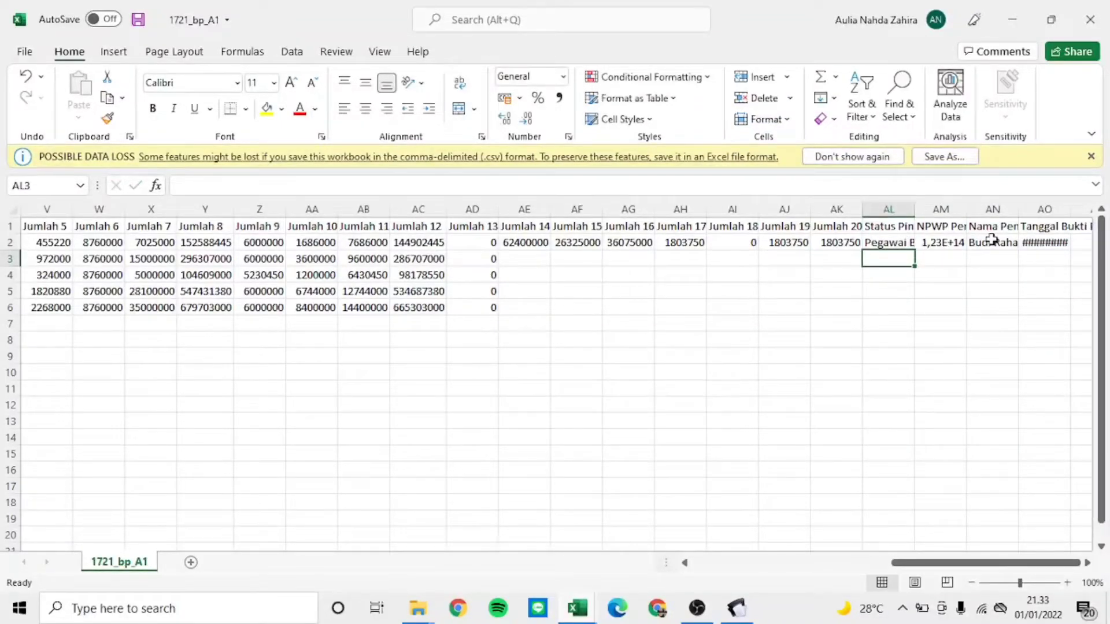
{"action": "left_click", "coordinate": [896, 245]}
{"action": "double_click", "coordinate": [915, 251]}
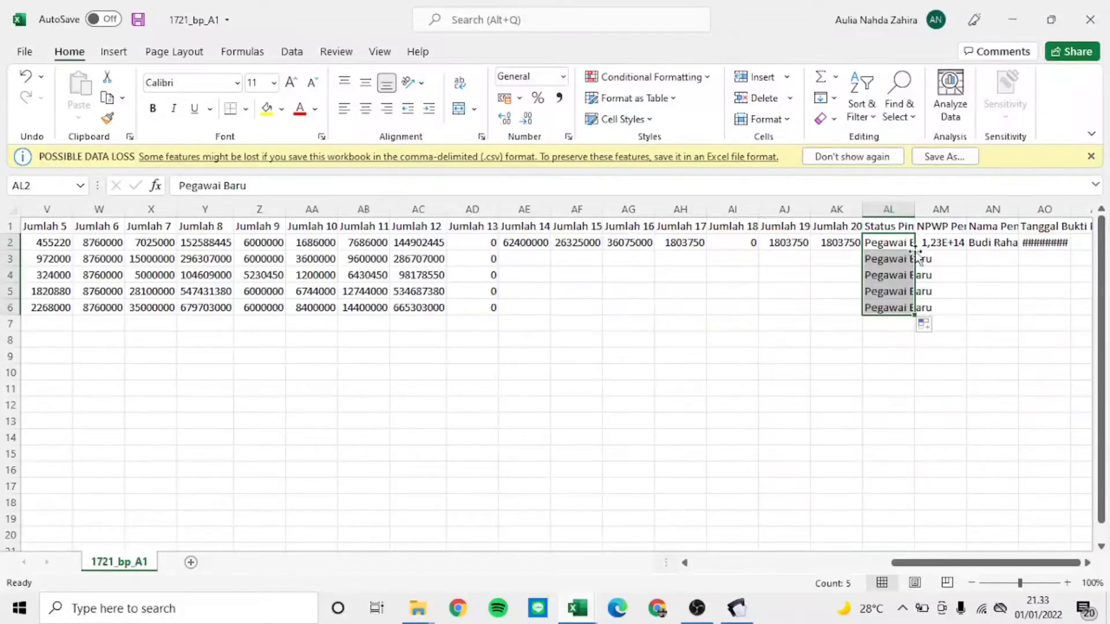
{"action": "left_click", "coordinate": [863, 388]}
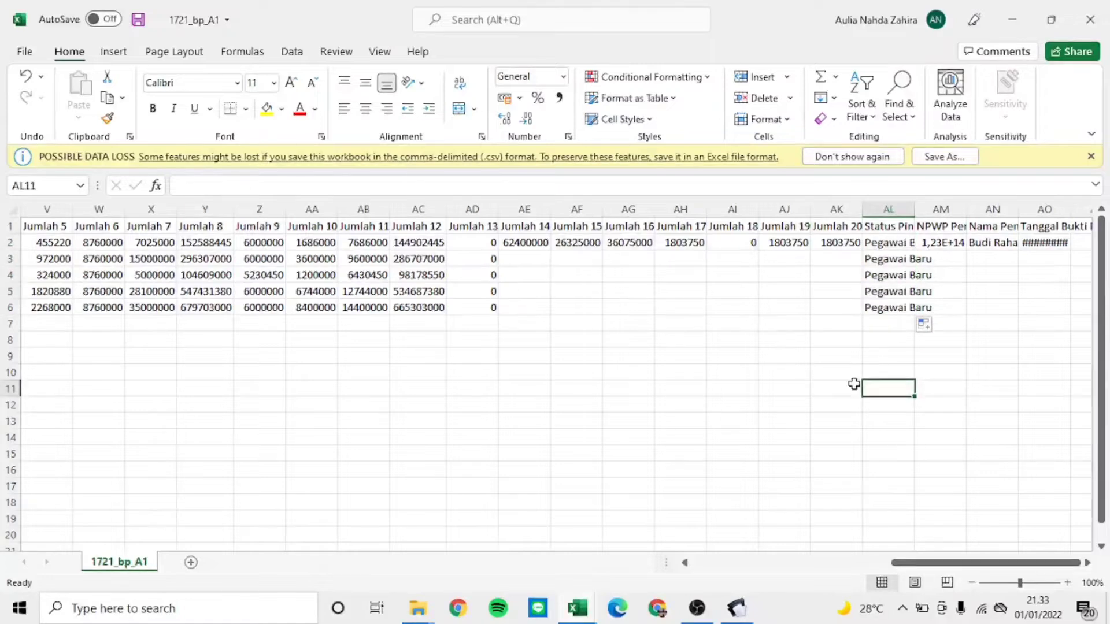
Step: Replace the Jumlah 14 value in AE2 with an IF formula whose OR test starts with AL2="Pegawai Dipindahkan"
{"action": "left_click", "coordinate": [522, 243]}
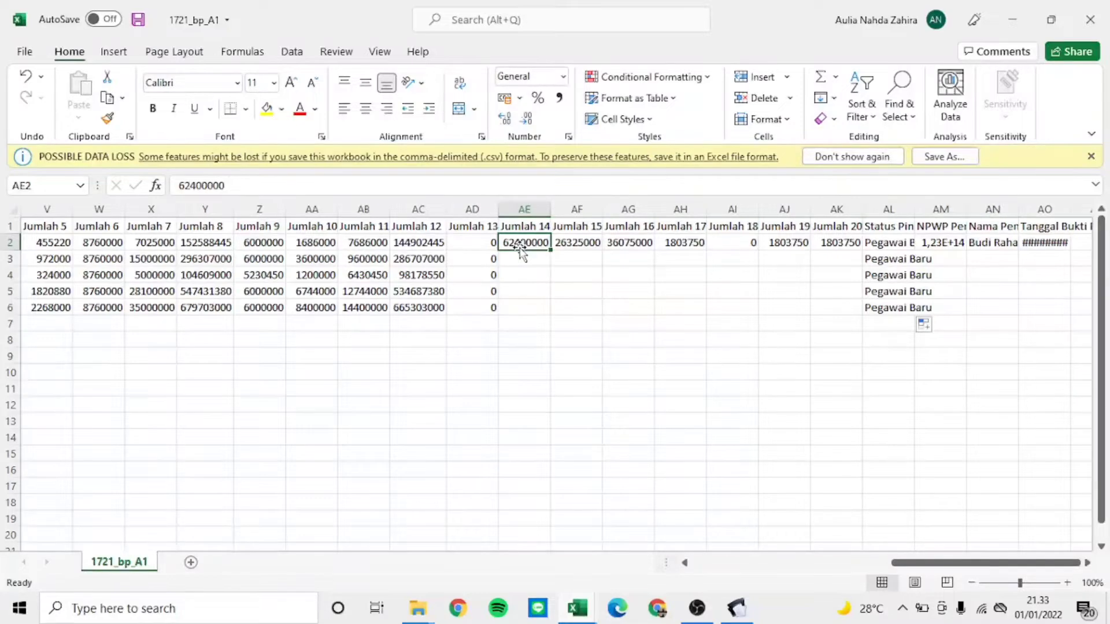
{"action": "key", "text": "Delete"}
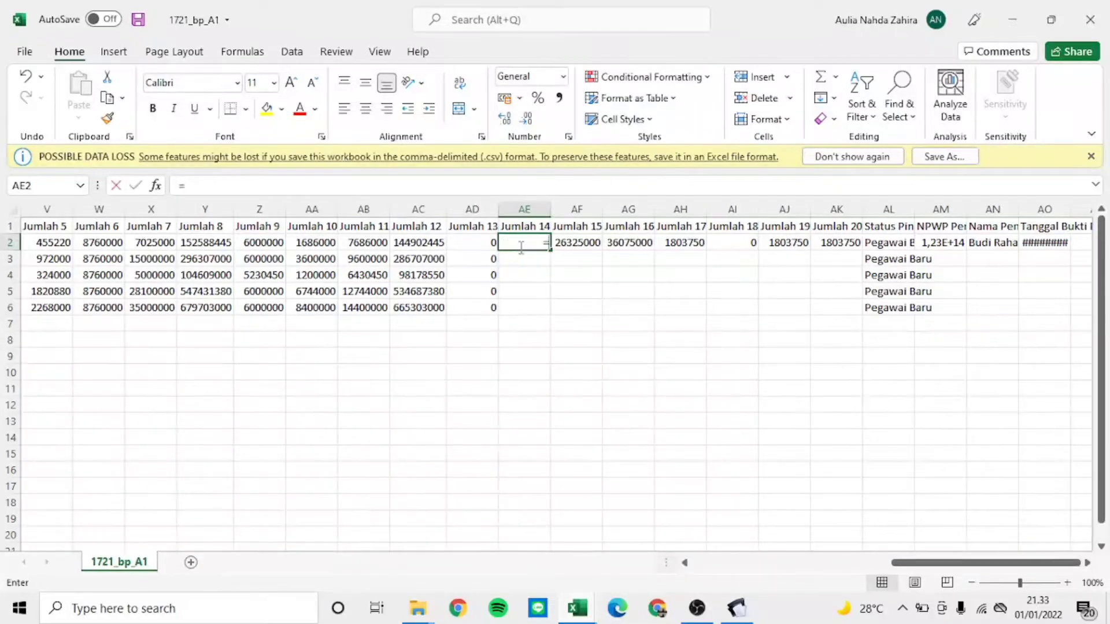
{"action": "type", "text": "=IF"}
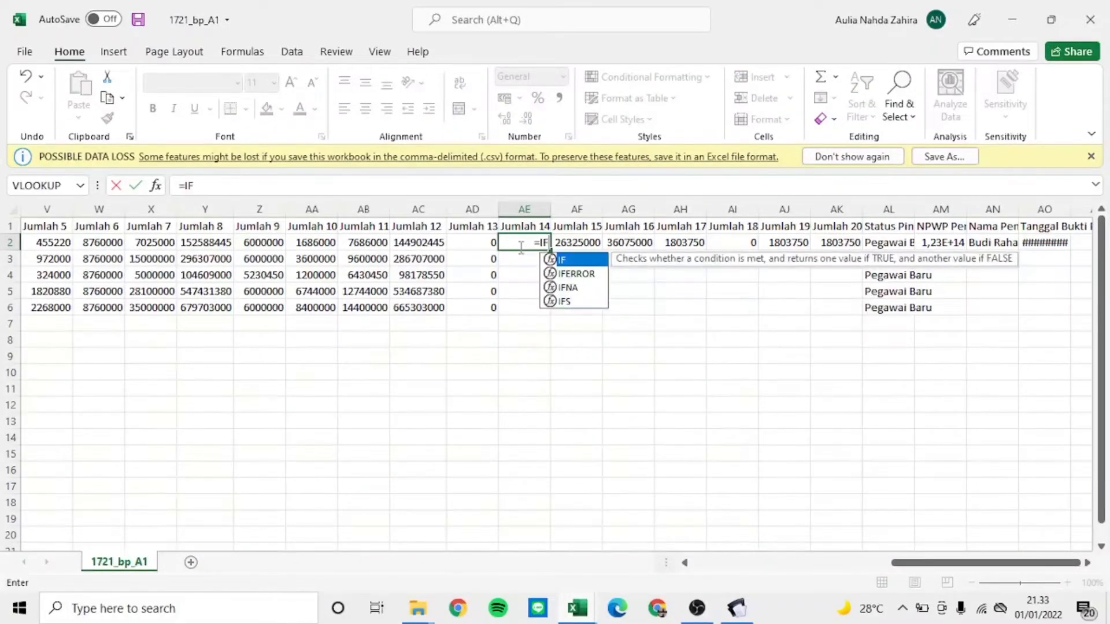
{"action": "type", "text": "("}
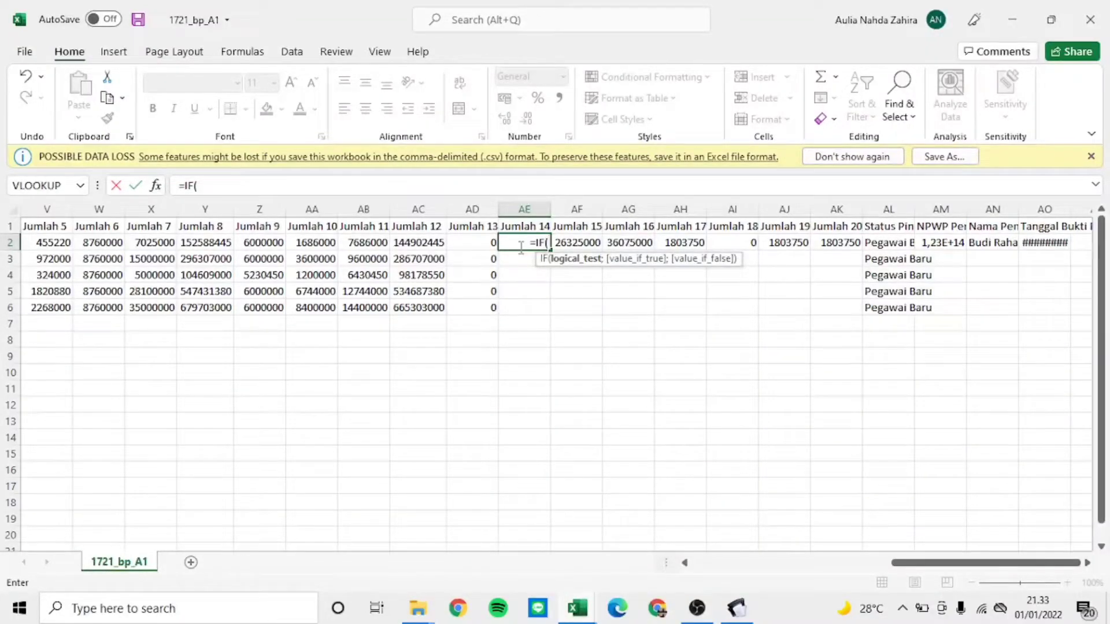
{"action": "type", "text": "OR"}
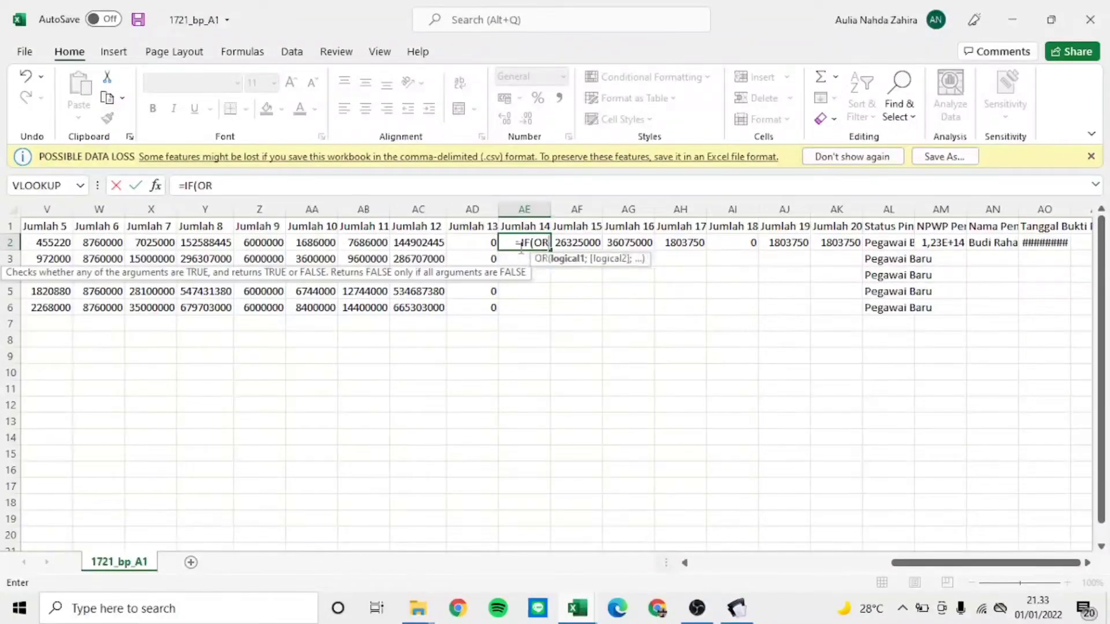
{"action": "type", "text": "("}
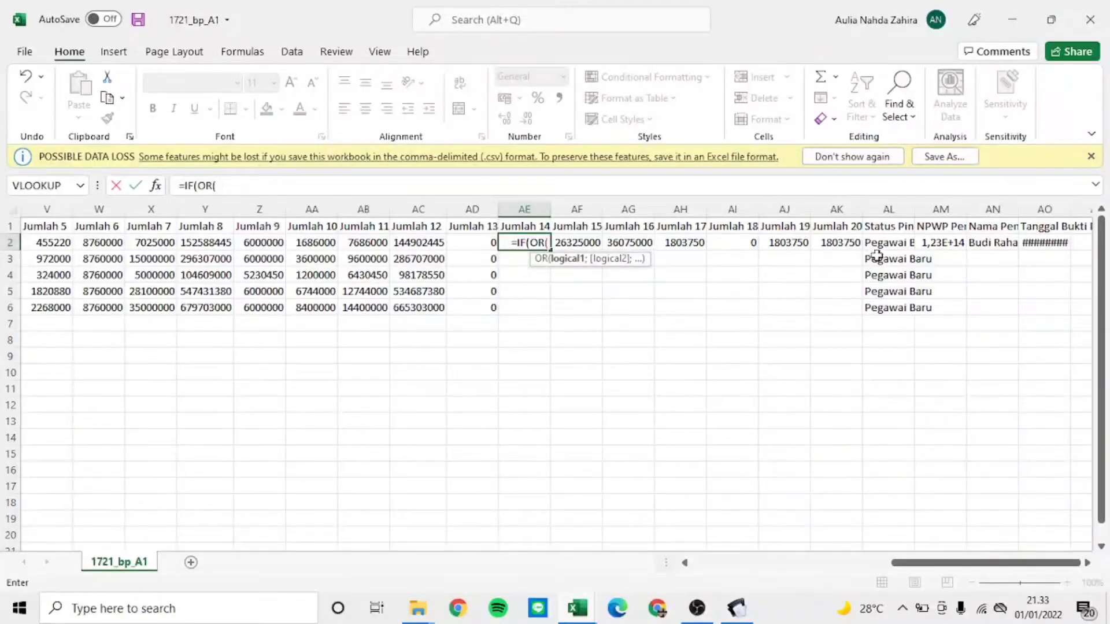
{"action": "left_click", "coordinate": [899, 242]}
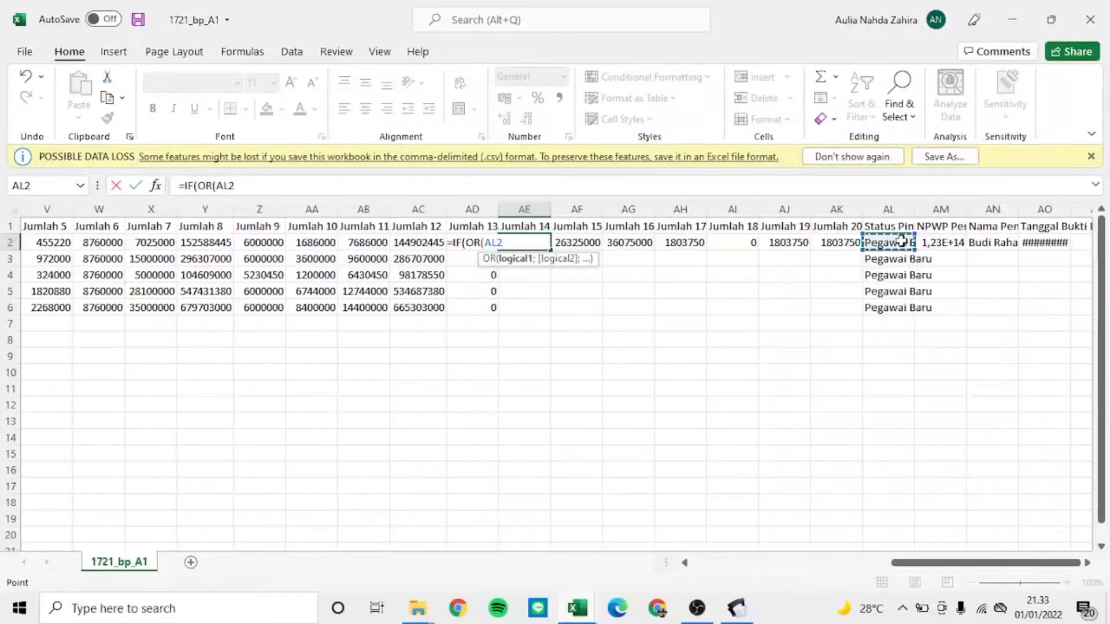
{"action": "type", "text": "="}
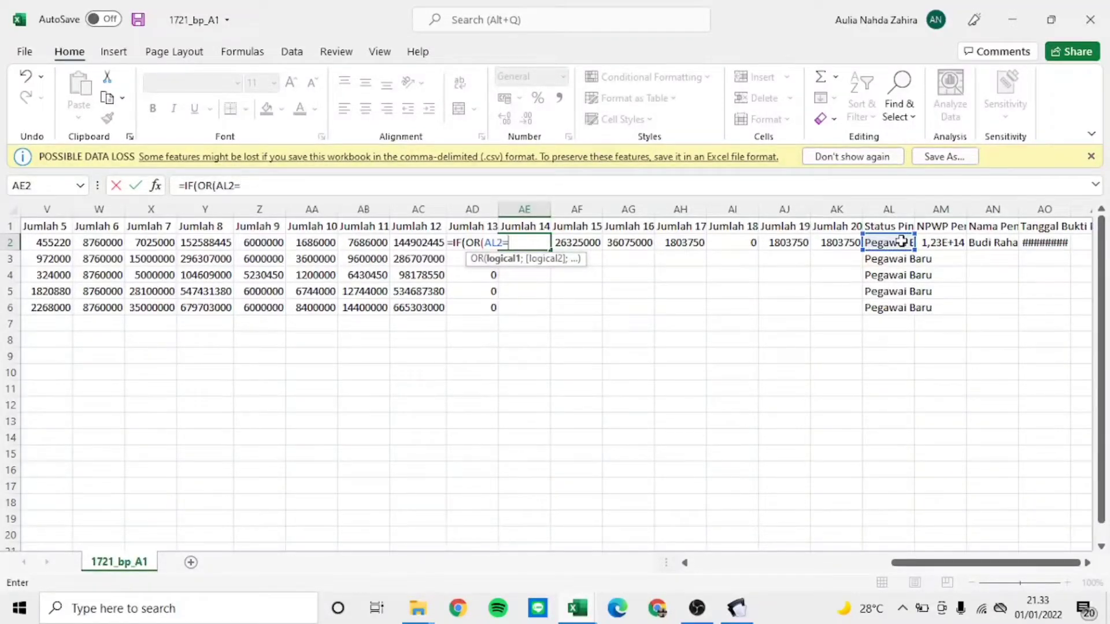
{"action": "type", "text": "\"Pegawai Di"}
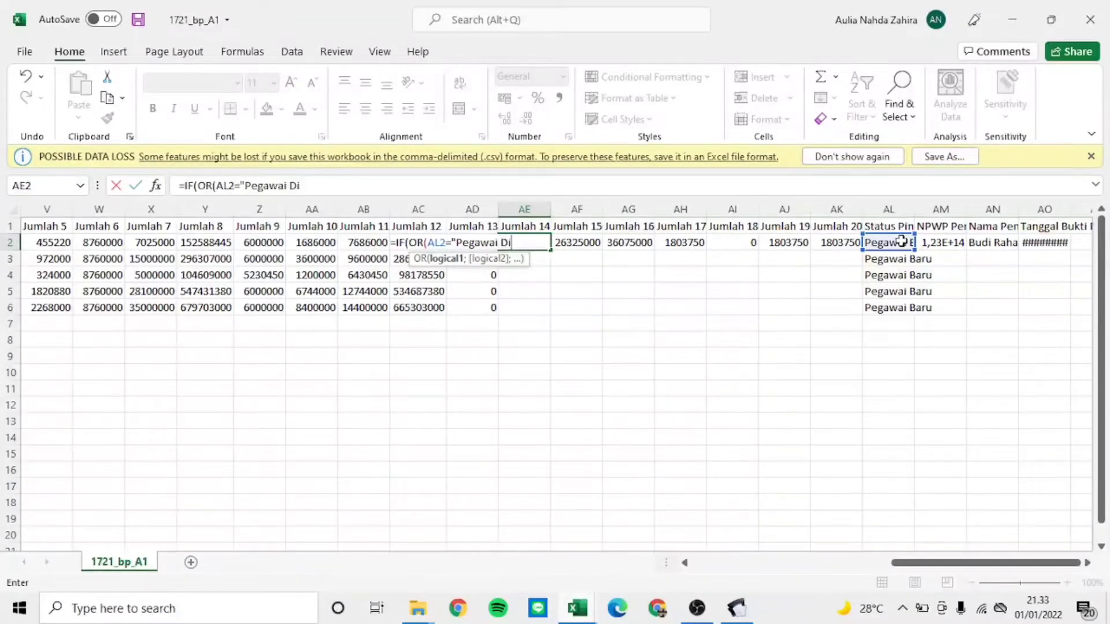
{"action": "type", "text": "pindahkan"}
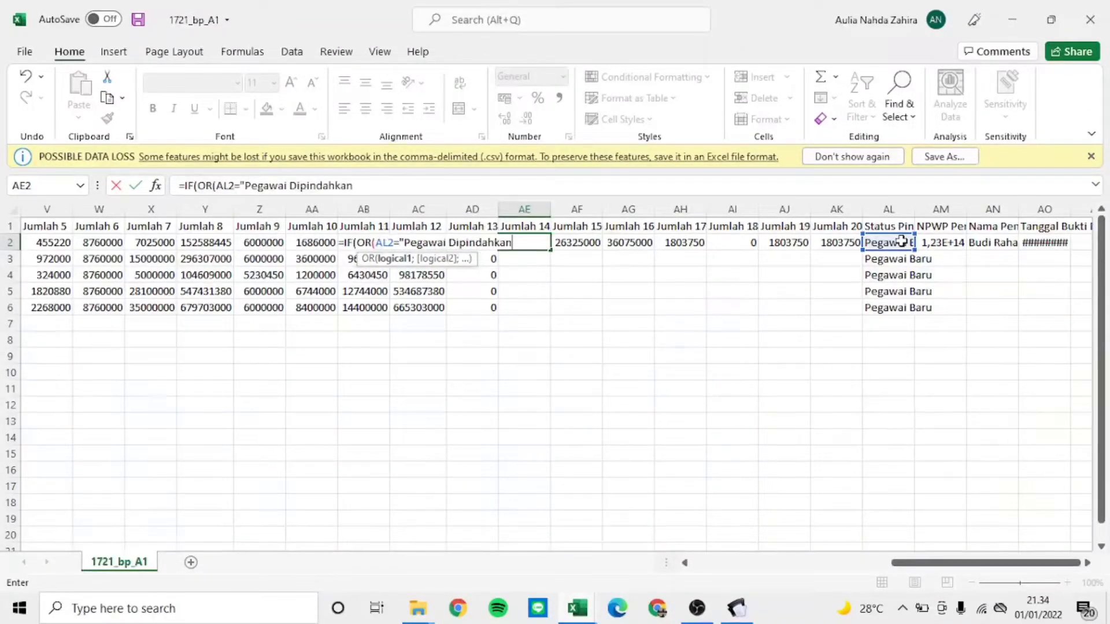
{"action": "type", "text": "\";"}
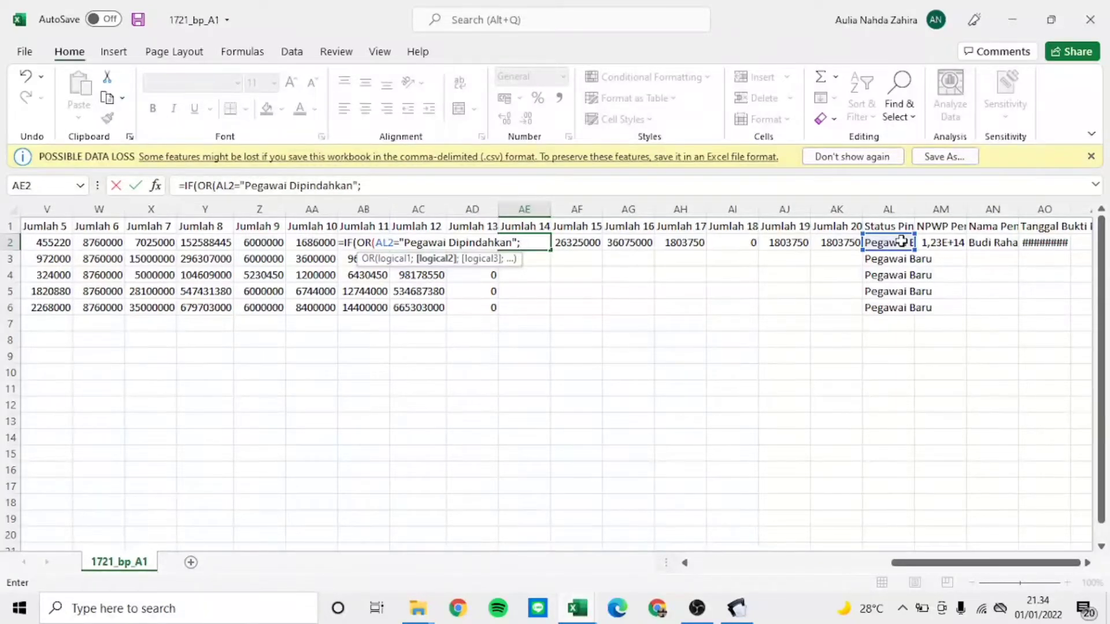
Step: Add AL2="Pegawai Dipindahkan2" as the second OR condition in the AE2 formula and close the test
{"action": "left_click", "coordinate": [902, 241]}
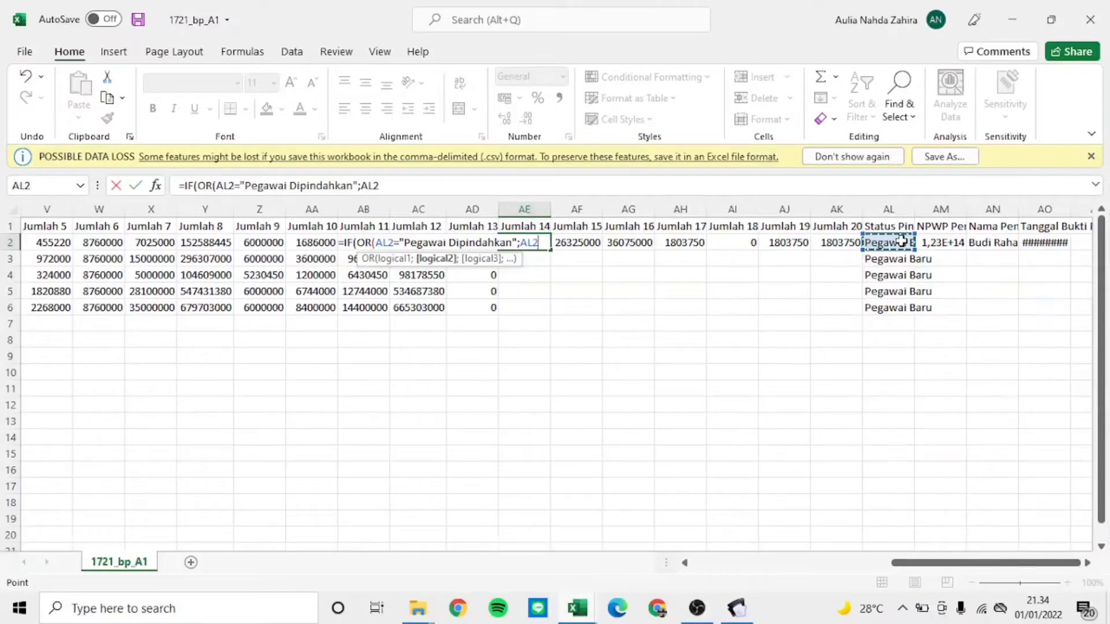
{"action": "type", "text": "="}
{"action": "type", "text": "'"}
{"action": "type", "text": "\""}
{"action": "type", "text": "Pegawai"}
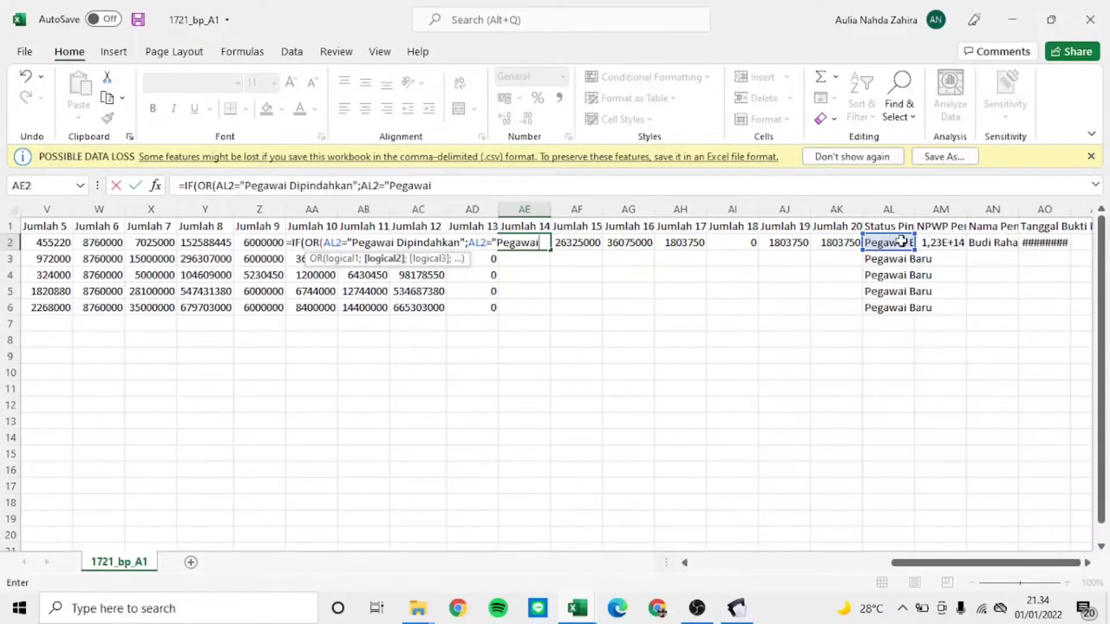
{"action": "type", "text": " Dipindahkan2"}
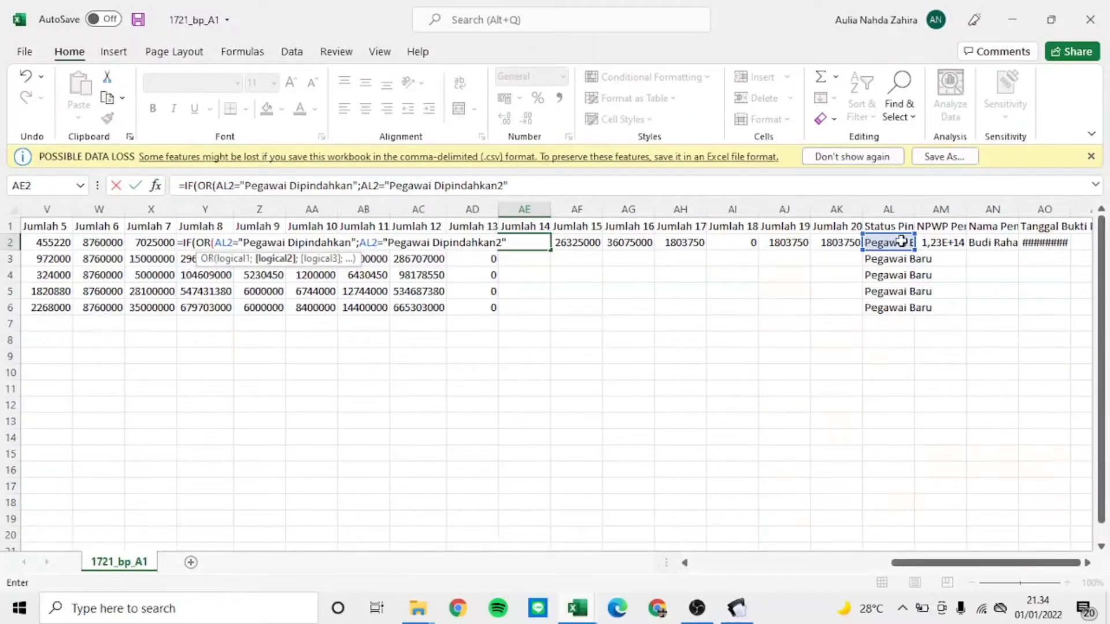
{"action": "type", "text": ")"}
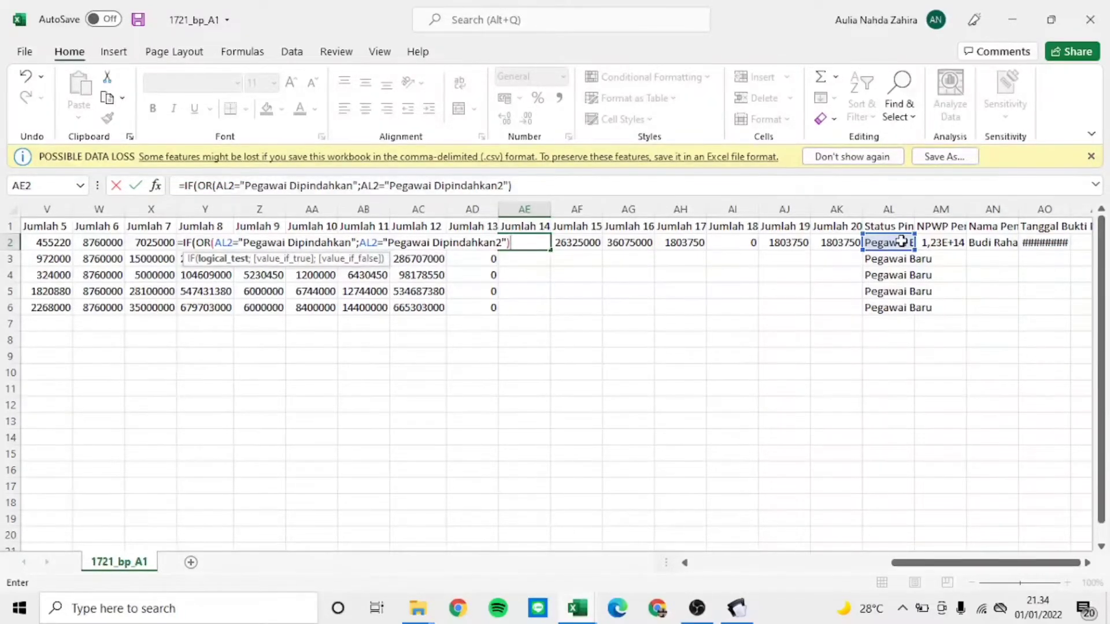
{"action": "type", "text": ";"}
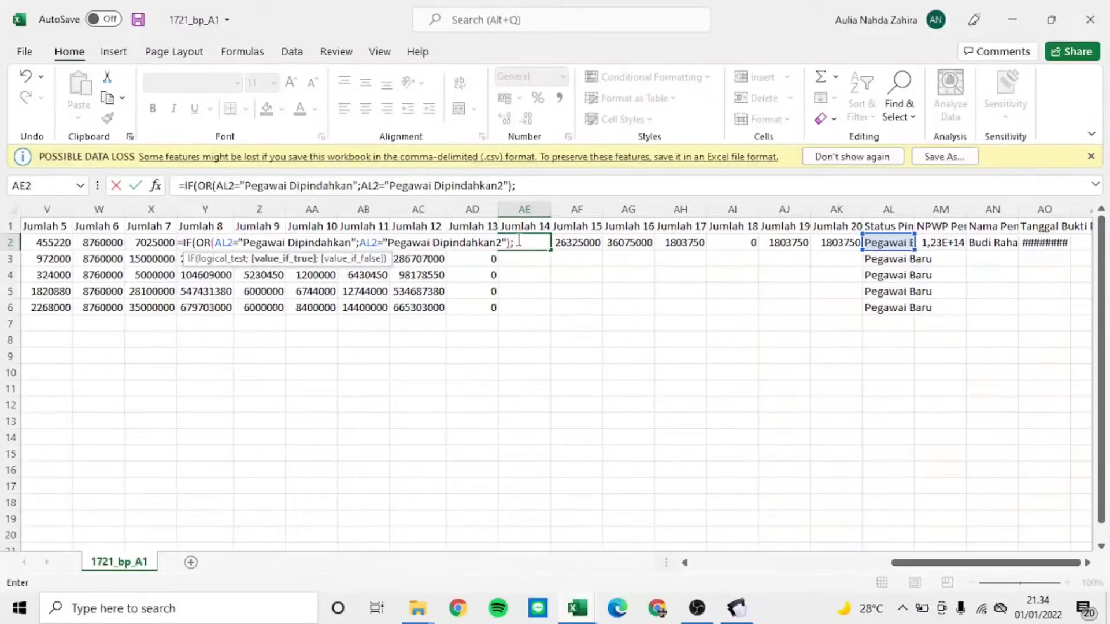
Step: Set the value-if-true part of the AE2 formula to AC2*12/(F2-E2+1)
{"action": "type", "text": "AC"}
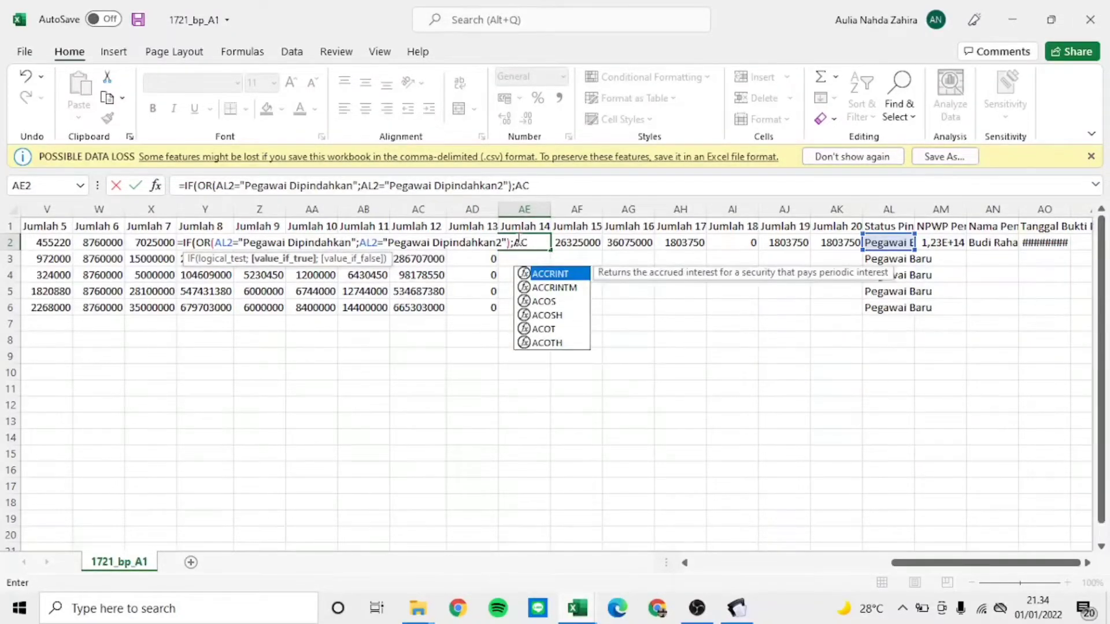
{"action": "type", "text": "2"}
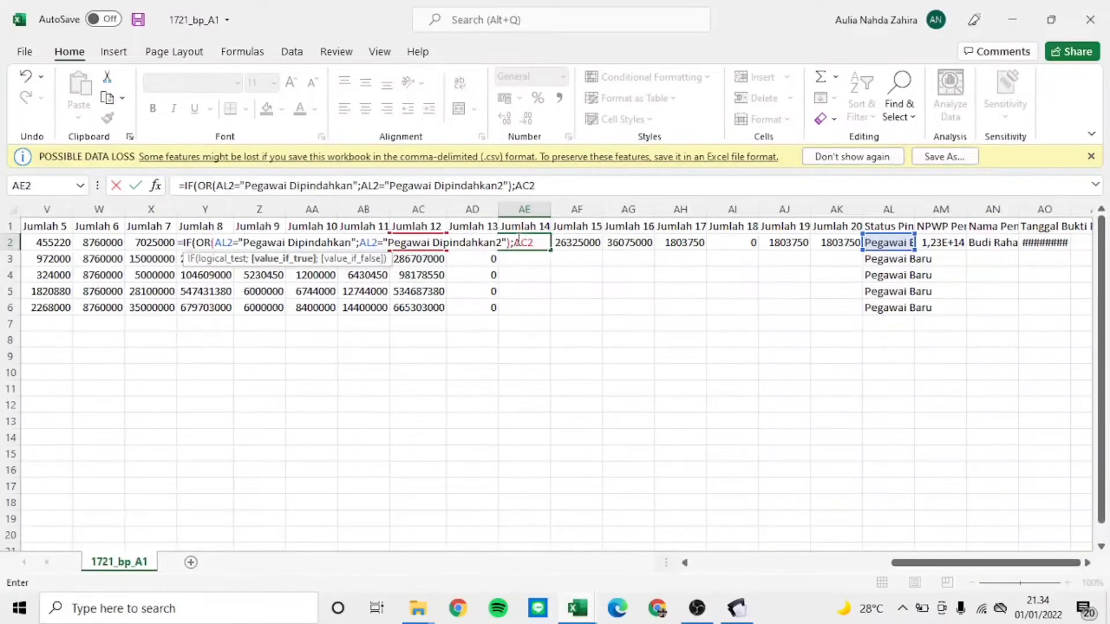
{"action": "type", "text": "*12"}
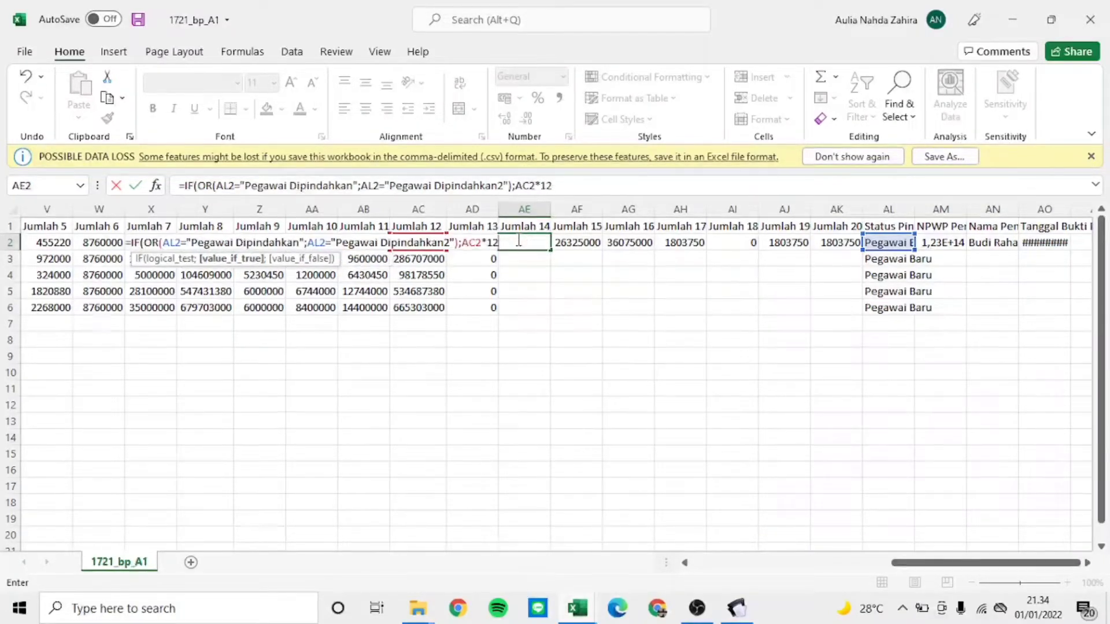
{"action": "type", "text": "/"}
{"action": "left_click_drag", "start_coordinate": [902, 567], "coordinate": [712, 566]}
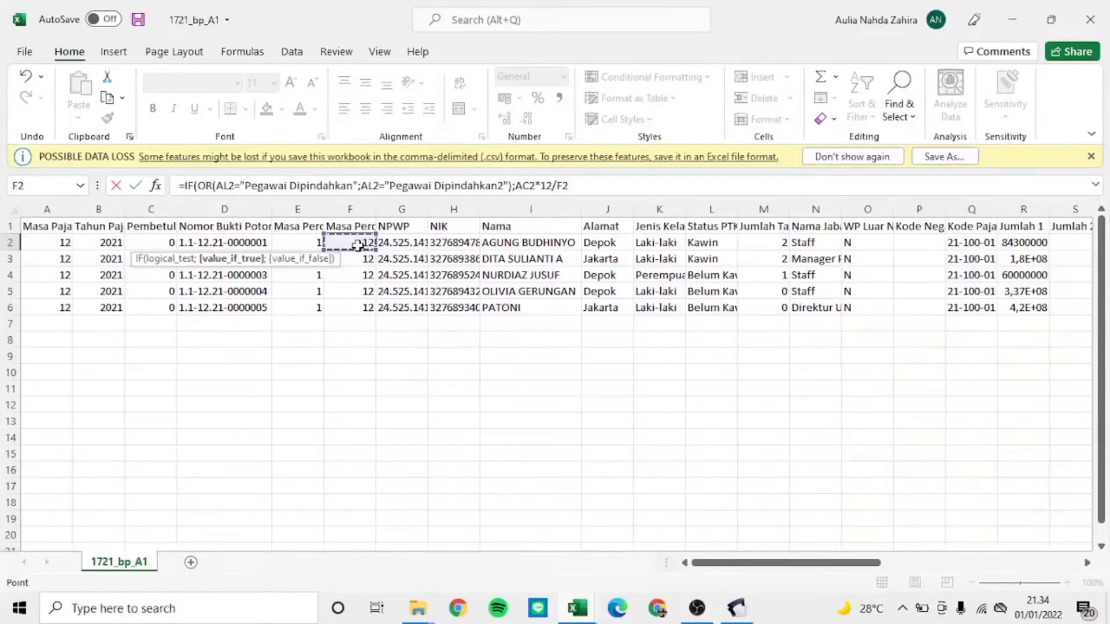
{"action": "type", "text": "-"}
{"action": "left_click", "coordinate": [299, 242]}
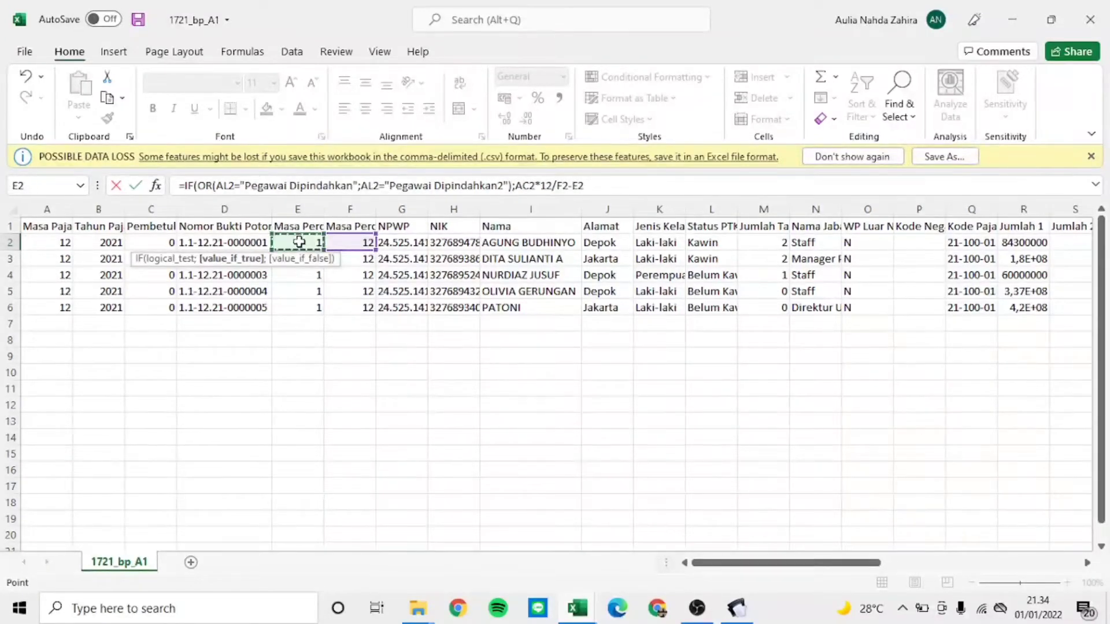
{"action": "type", "text": "+1"}
{"action": "left_click", "coordinate": [559, 186]}
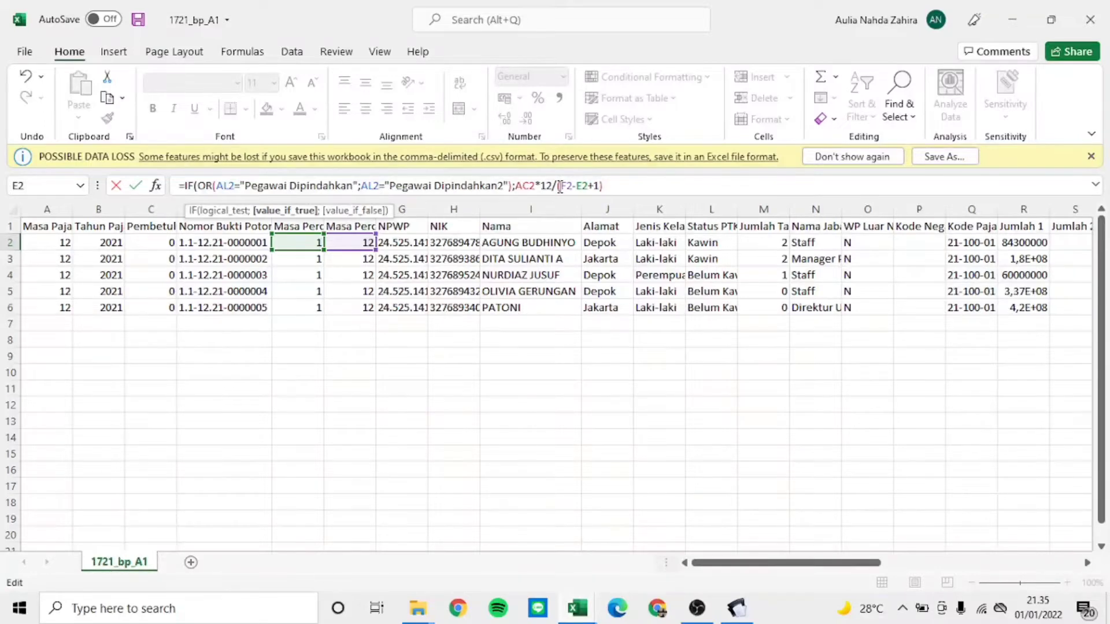
{"action": "type", "text": ";"}
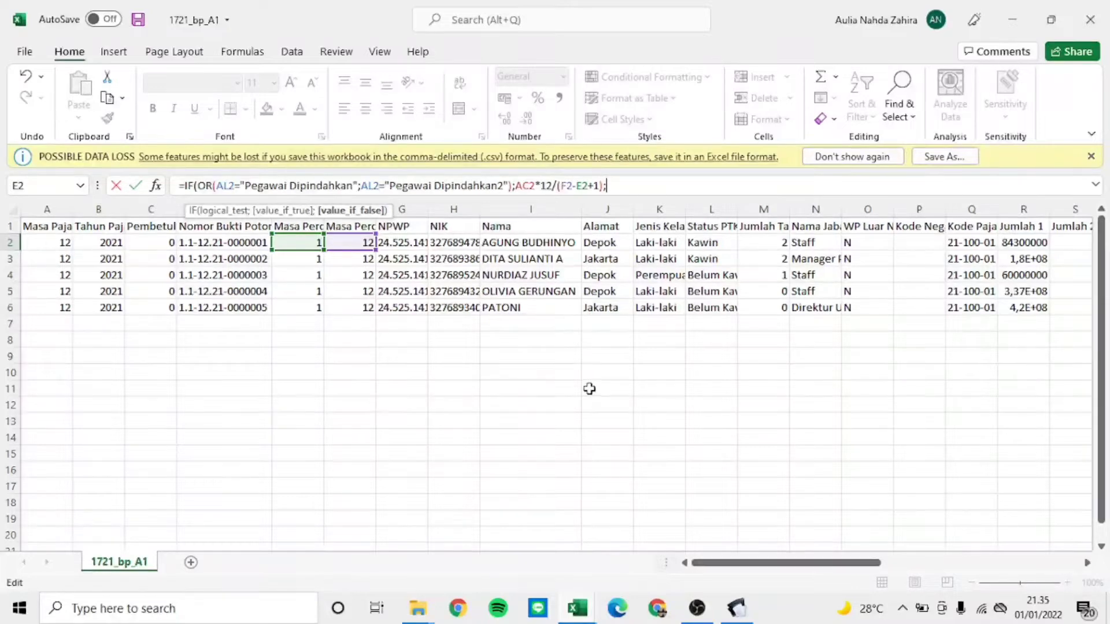
Step: Complete the AE2 formula with AC2 as the value if false and fill it down to AE6
{"action": "left_click_drag", "start_coordinate": [715, 564], "coordinate": [903, 548]}
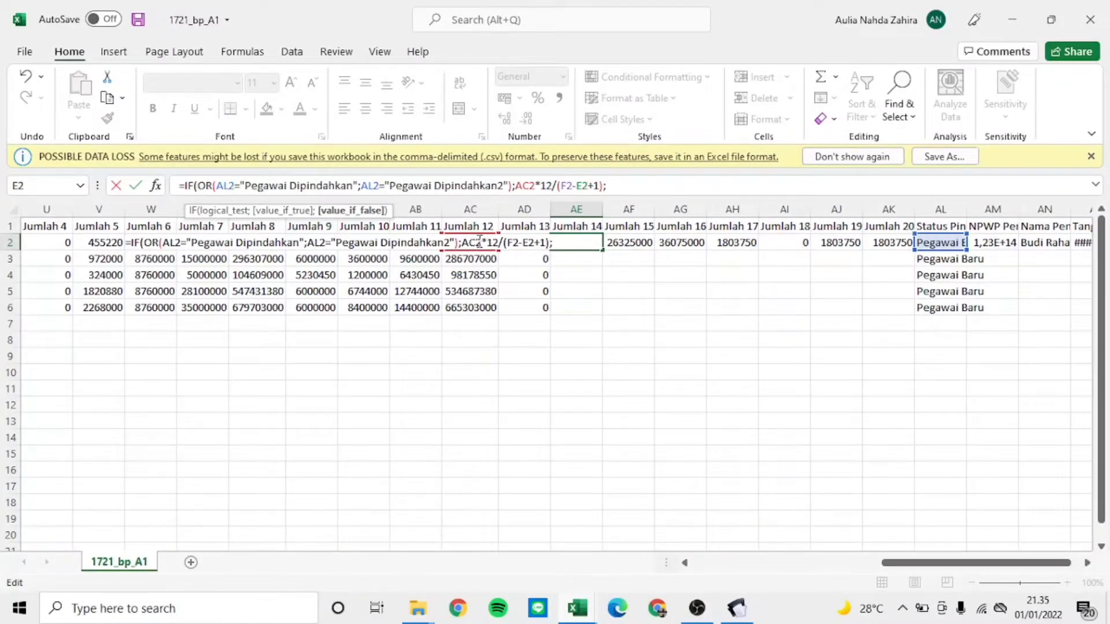
{"action": "type", "text": "AC2)"}
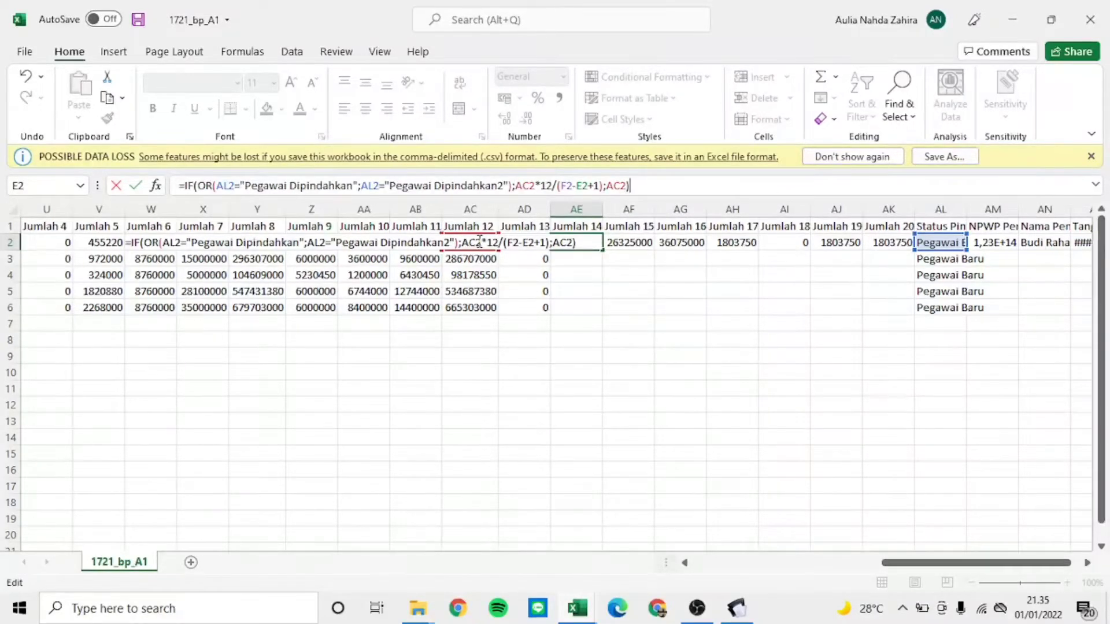
{"action": "key", "text": "Return"}
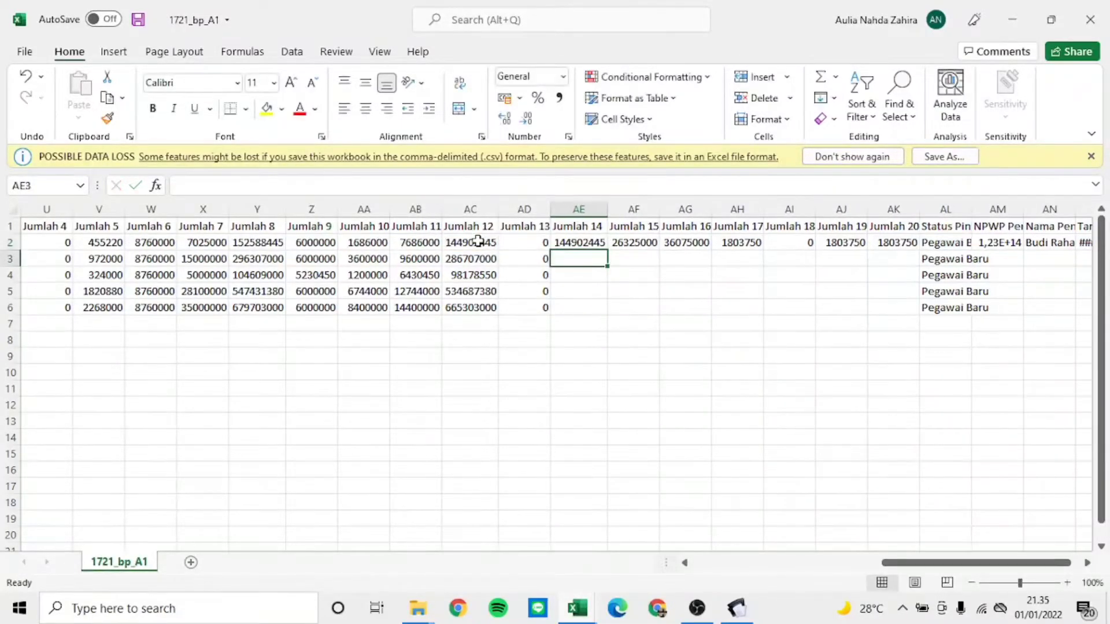
{"action": "left_click", "coordinate": [579, 245]}
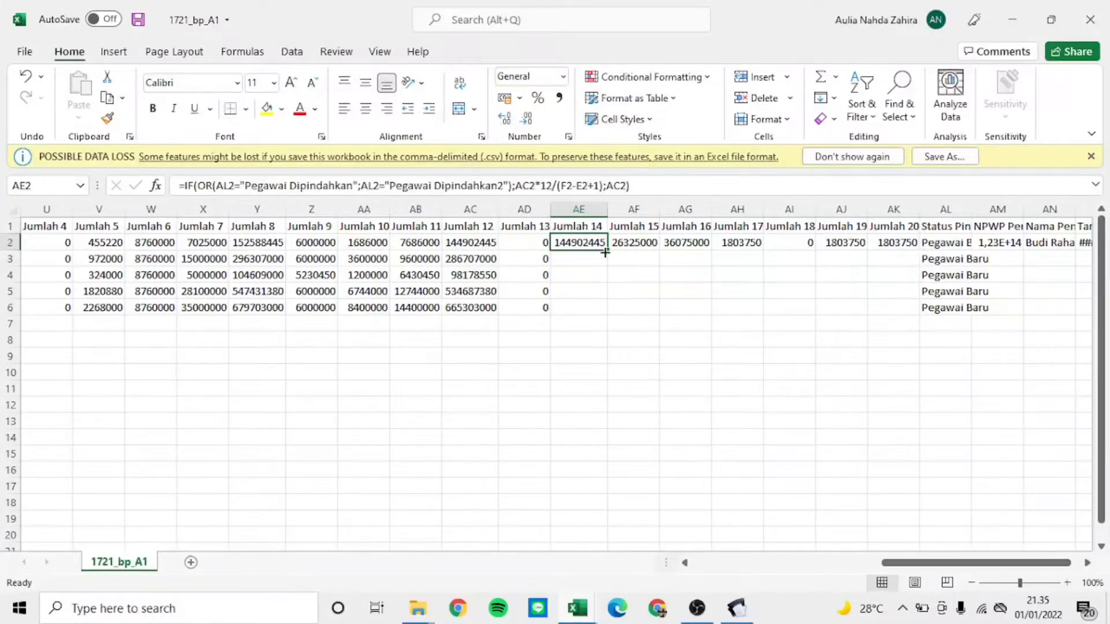
{"action": "double_click", "coordinate": [607, 250]}
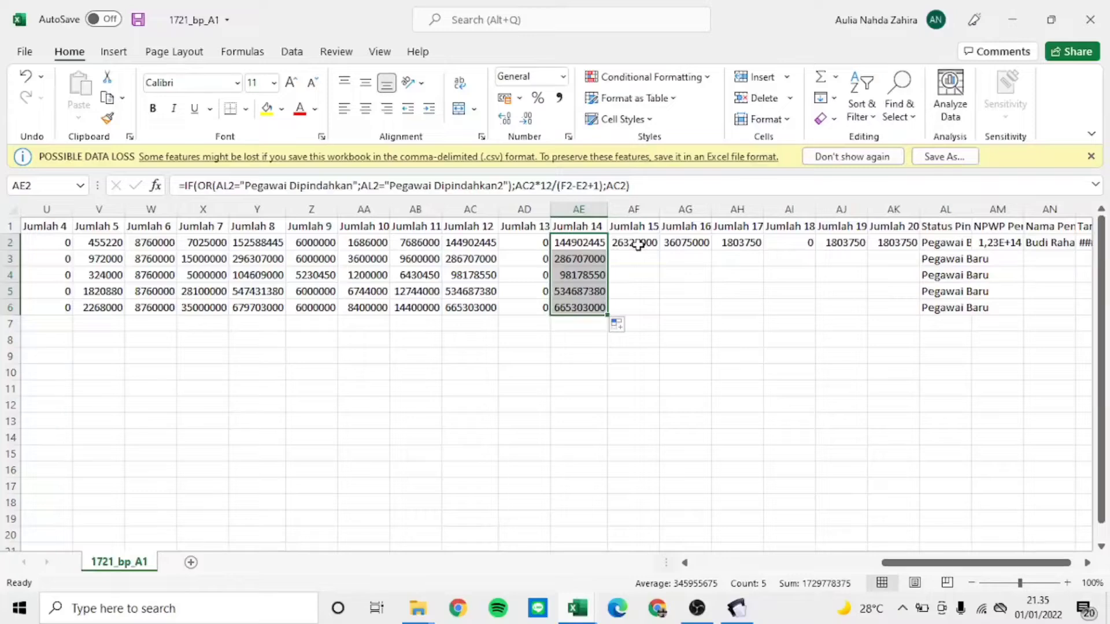
Step: Check the PPh 21 calculation items in the eSPT A1 form for the Jumlah 15 entry, and return to AF2 in the CSV
{"action": "left_click", "coordinate": [636, 244]}
{"action": "key", "text": "alt+Tab"}
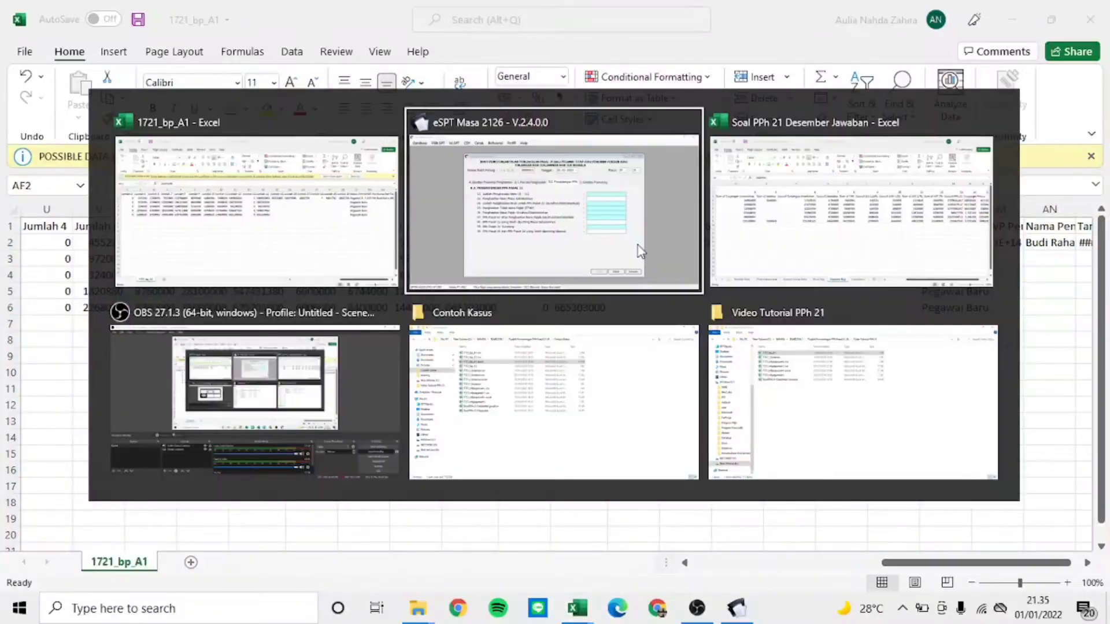
{"action": "key", "text": "alt+Tab"}
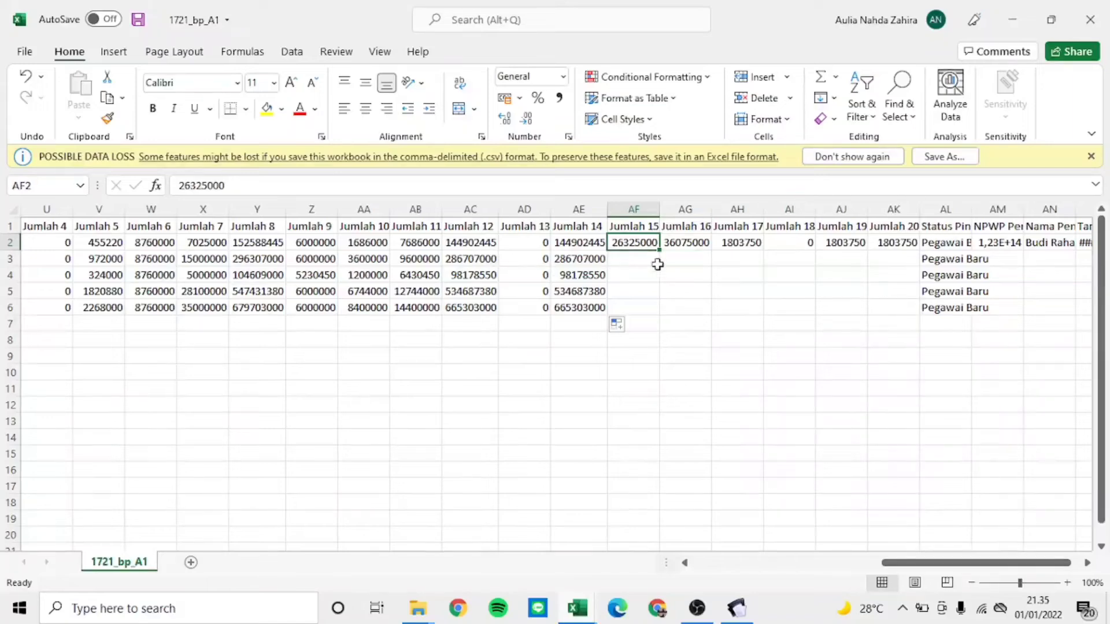
Step: Freeze the panes at cell O2 so the header row and the employee columns through Nama Jabatan stay in view
{"action": "left_click_drag", "start_coordinate": [895, 565], "coordinate": [752, 564]}
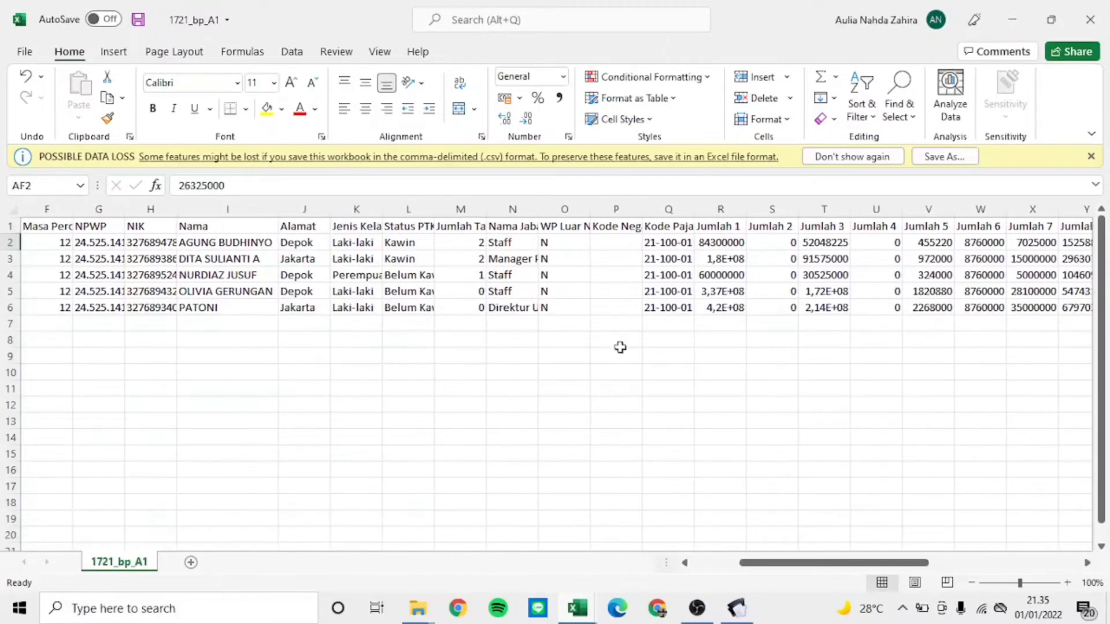
{"action": "left_click", "coordinate": [579, 242]}
{"action": "left_click", "coordinate": [379, 52]}
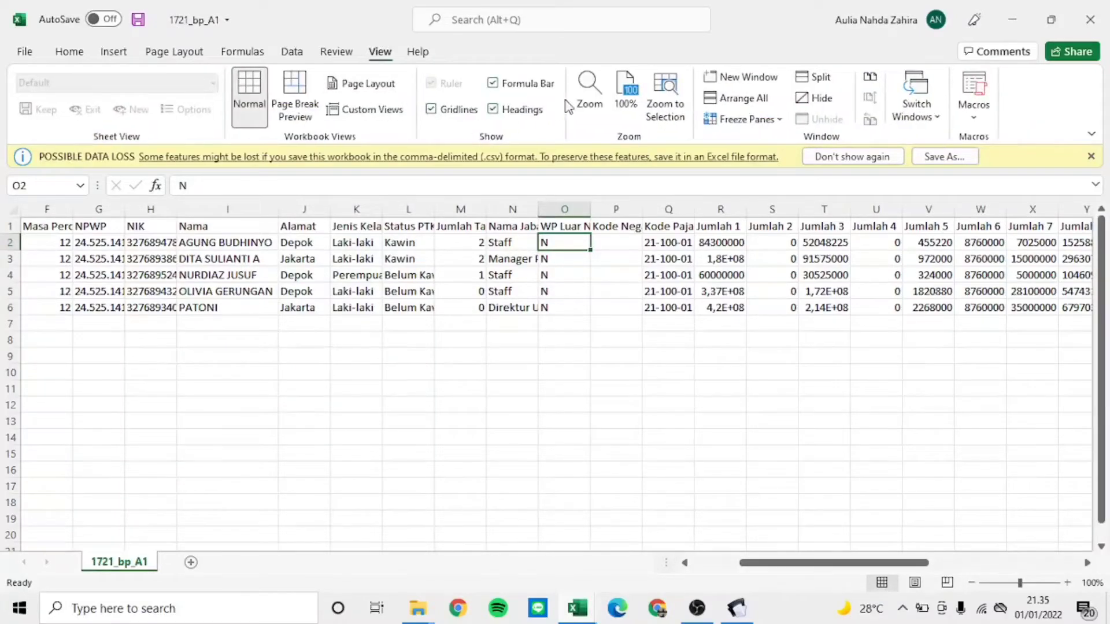
{"action": "left_click", "coordinate": [751, 120]}
{"action": "left_click", "coordinate": [739, 149]}
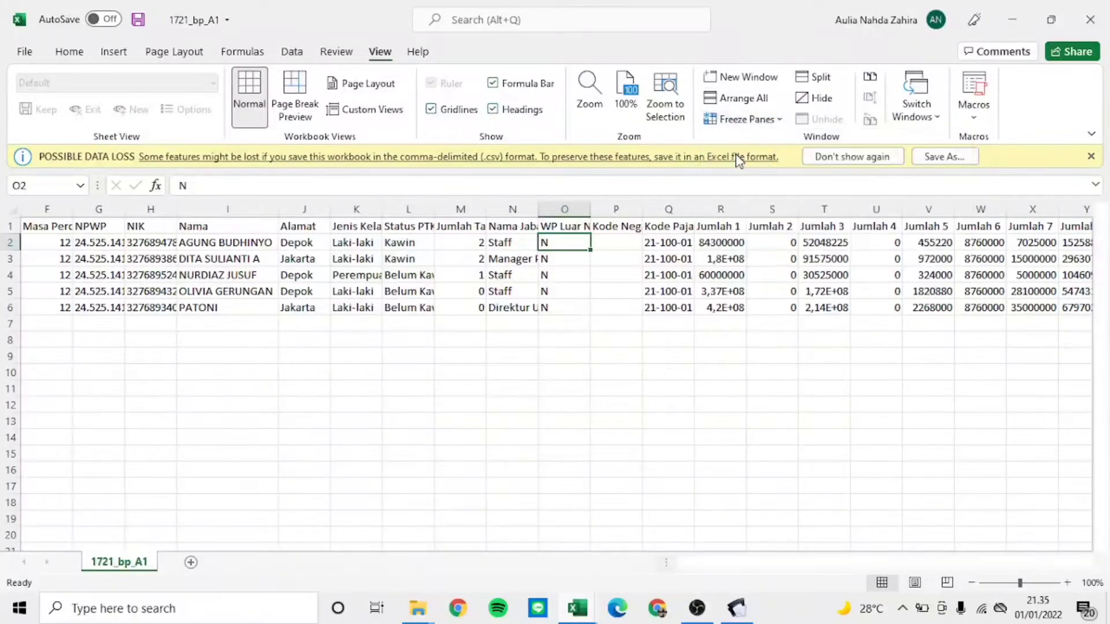
Step: Copy the whole Jenis Kelamin and Status PTKP columns, K and L
{"action": "key", "text": "Right"}
{"action": "key", "text": "Left"}
{"action": "key", "text": "Left"}
{"action": "key", "text": "Left"}
{"action": "key", "text": "Left"}
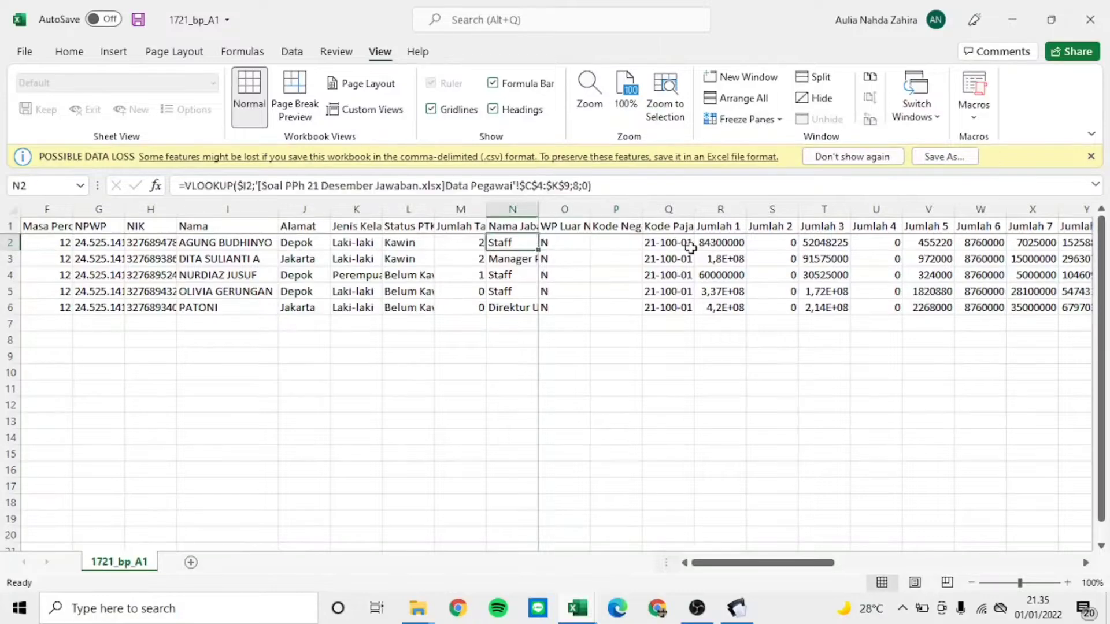
{"action": "key", "text": "Right"}
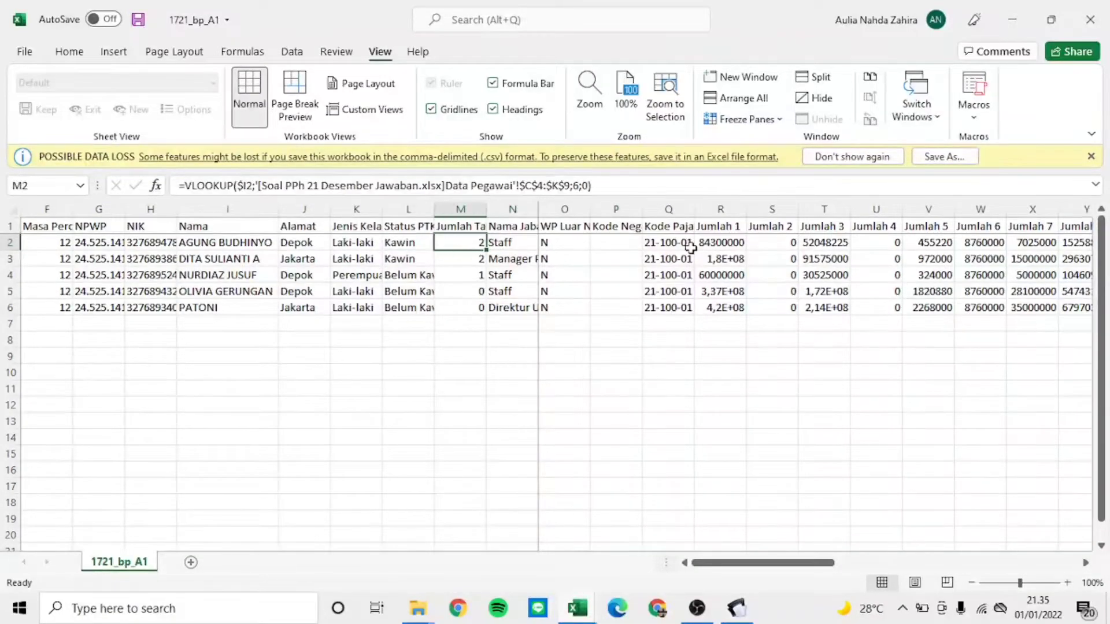
{"action": "key", "text": "Left"}
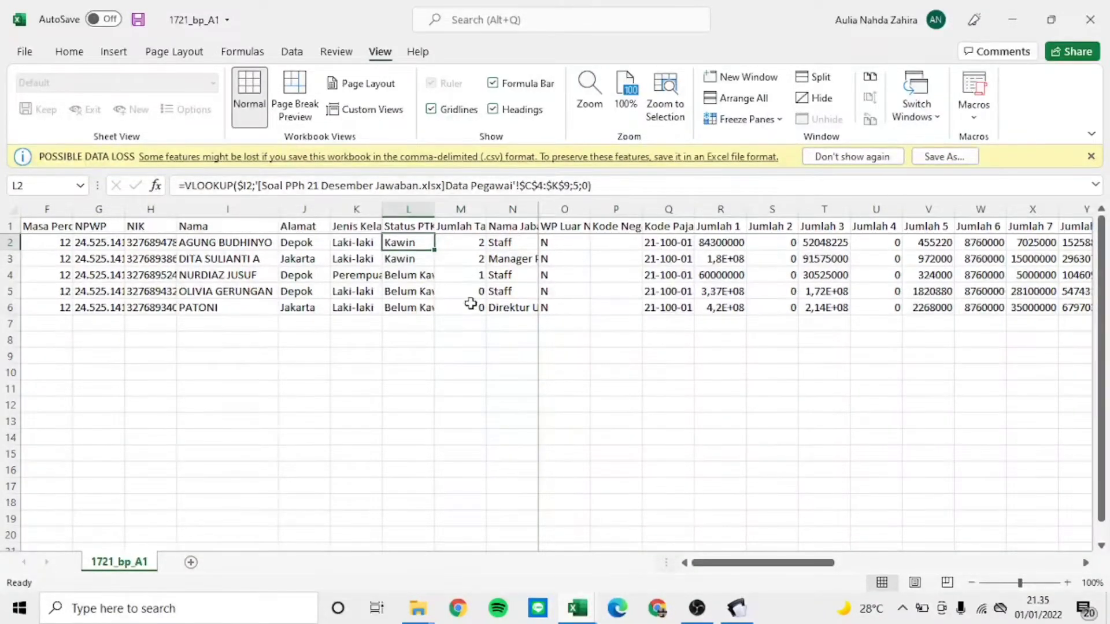
{"action": "left_click", "coordinate": [404, 340]}
{"action": "left_click_drag", "start_coordinate": [362, 207], "coordinate": [408, 208]}
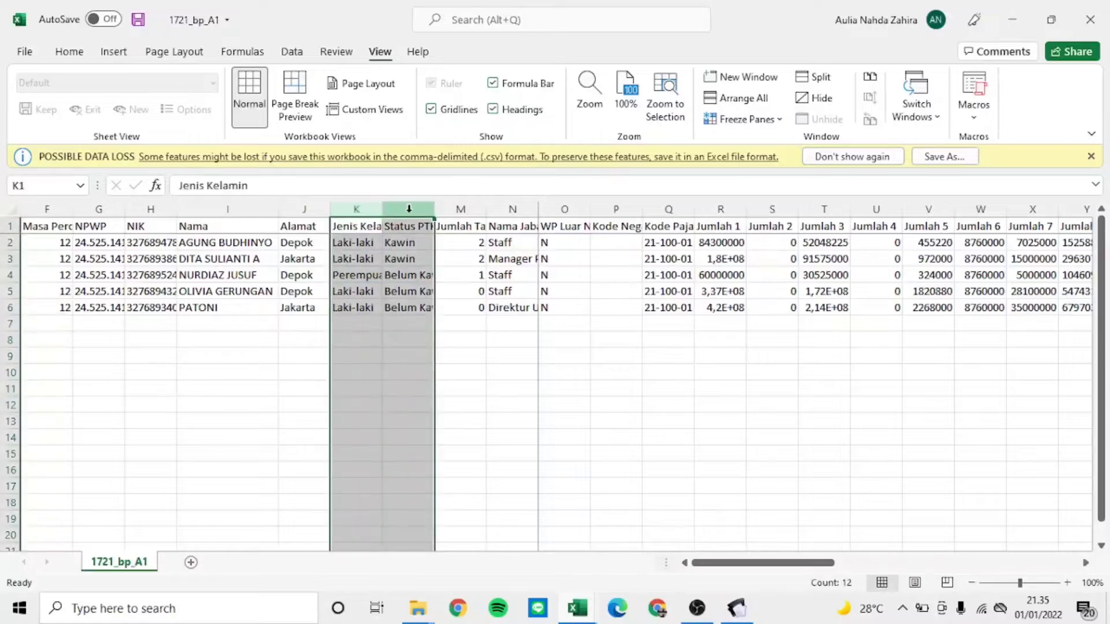
{"action": "key", "text": "ctrl+c"}
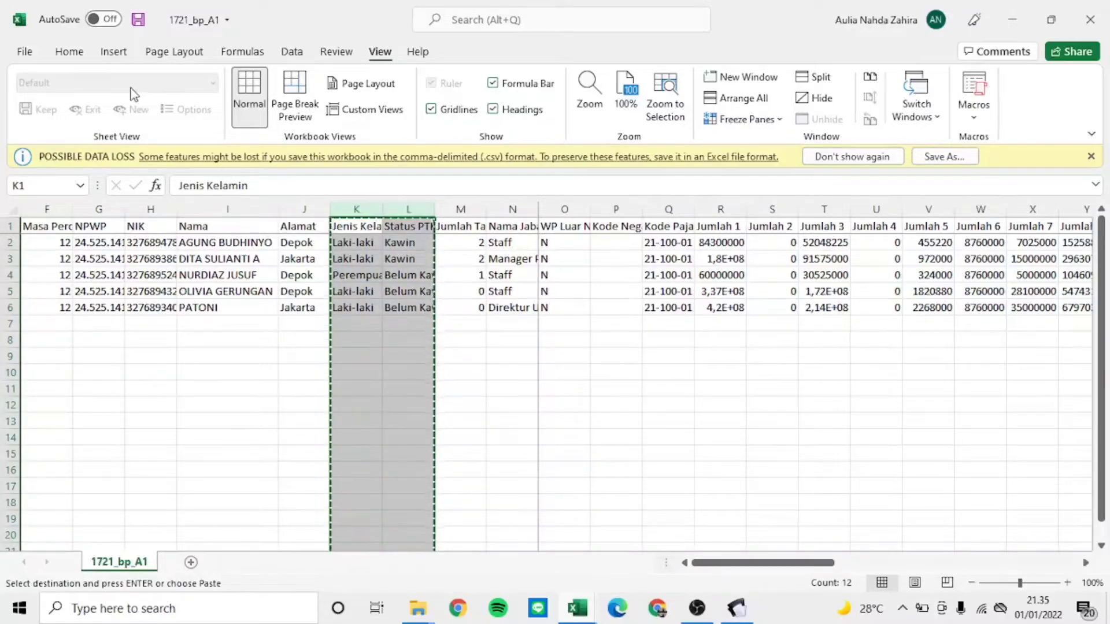
Step: Paste the copied columns K and L over themselves as plain values to remove their lookup formulas
{"action": "left_click", "coordinate": [80, 53]}
{"action": "left_click", "coordinate": [113, 52]}
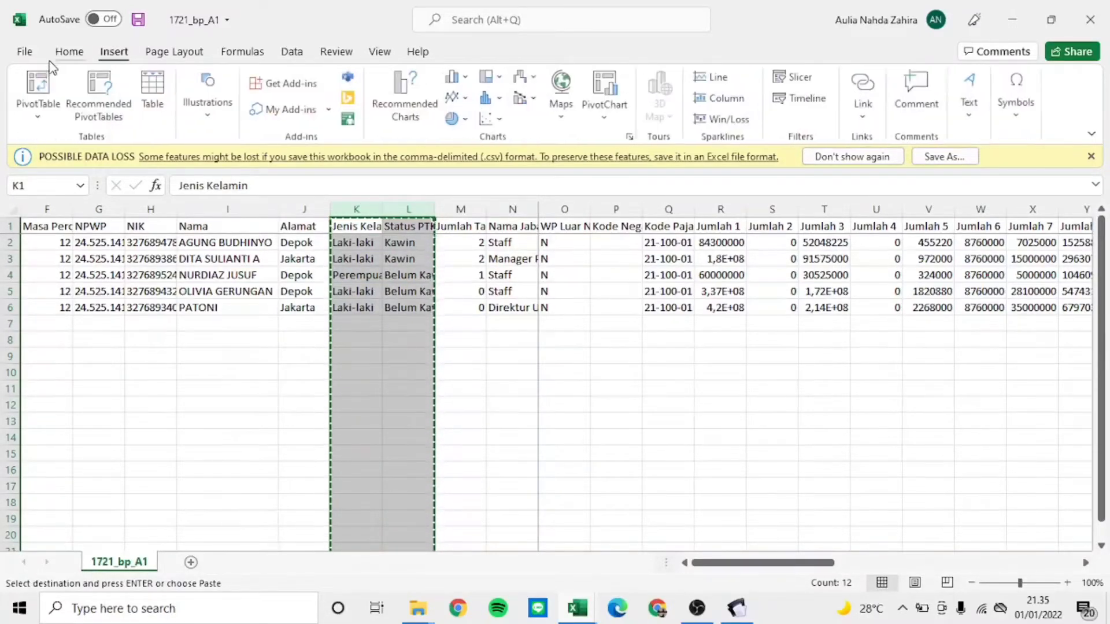
{"action": "left_click", "coordinate": [25, 52]}
{"action": "left_click", "coordinate": [29, 49]}
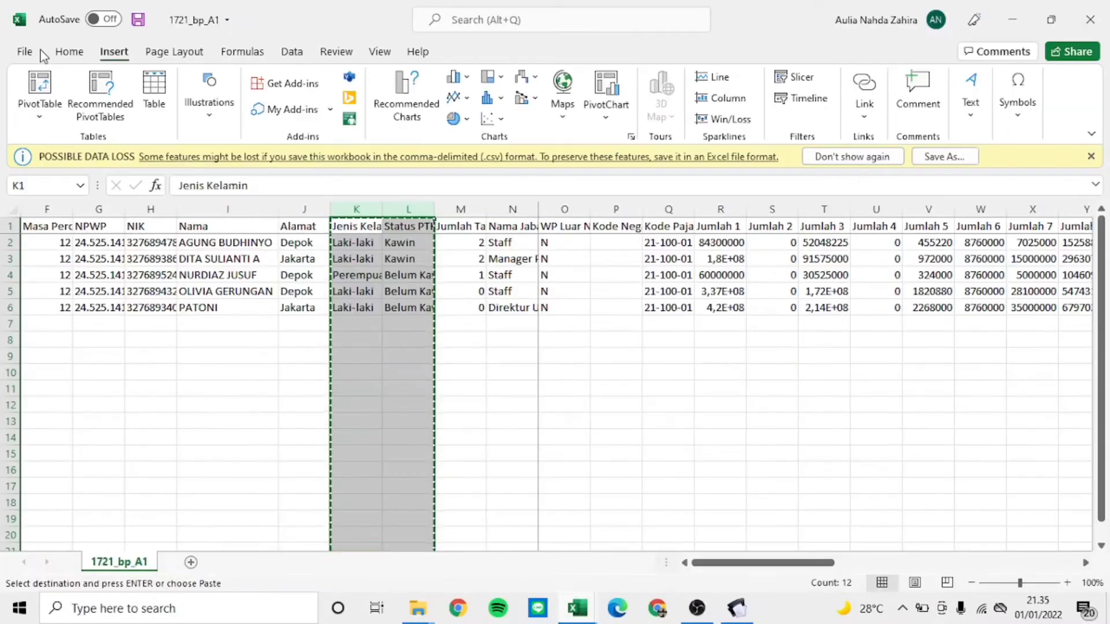
{"action": "left_click", "coordinate": [28, 51]}
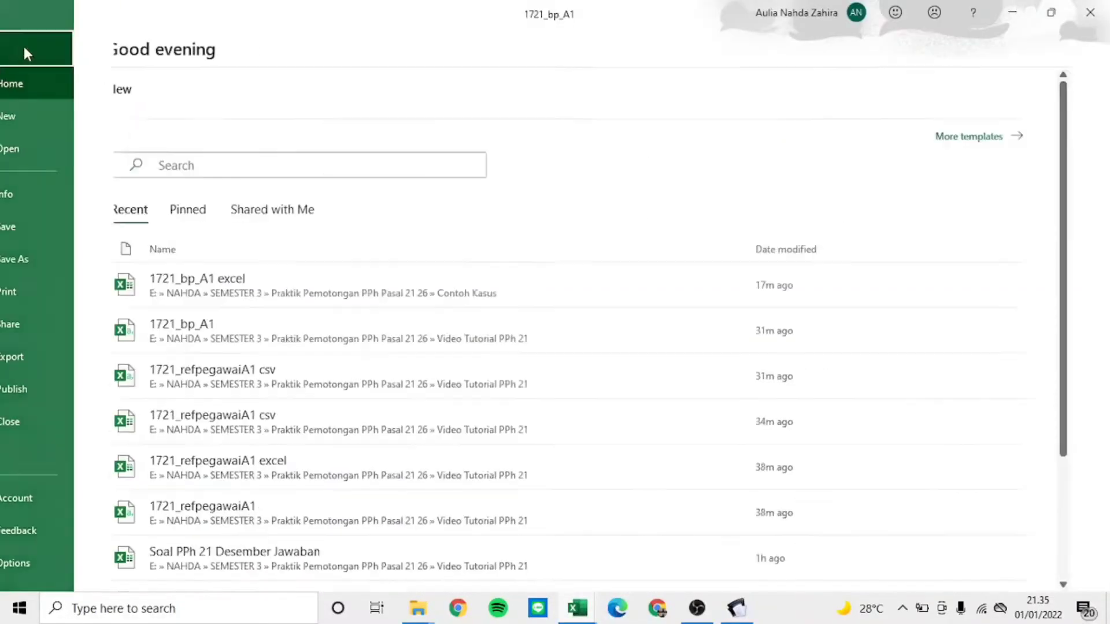
{"action": "left_click", "coordinate": [24, 47]}
{"action": "left_click", "coordinate": [70, 52]}
{"action": "left_click", "coordinate": [78, 116]}
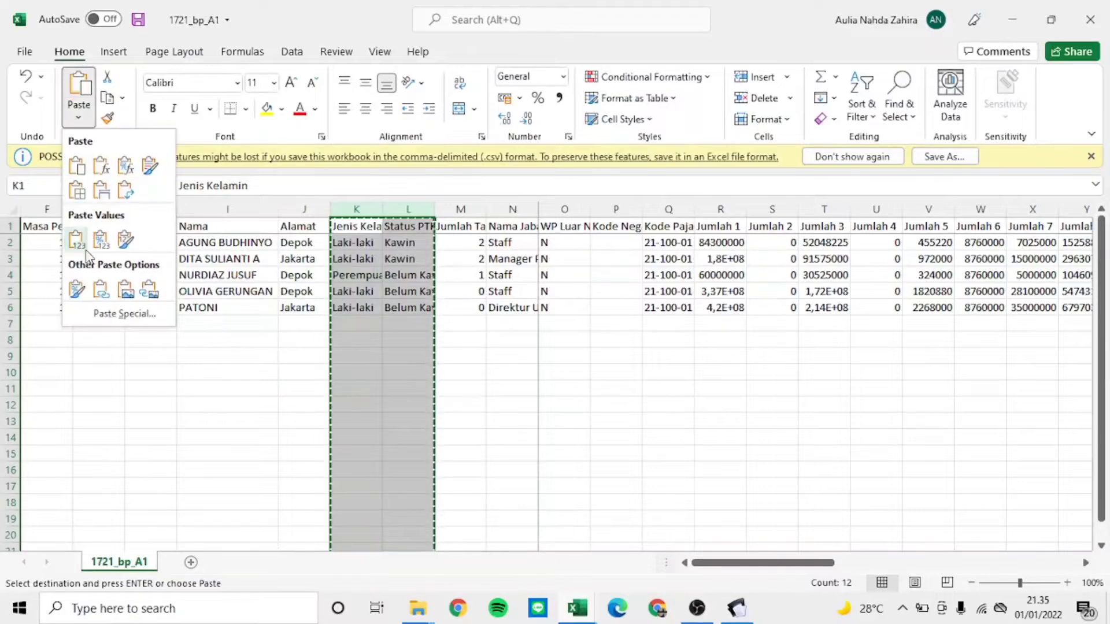
{"action": "left_click", "coordinate": [80, 243]}
{"action": "key", "text": "Escape"}
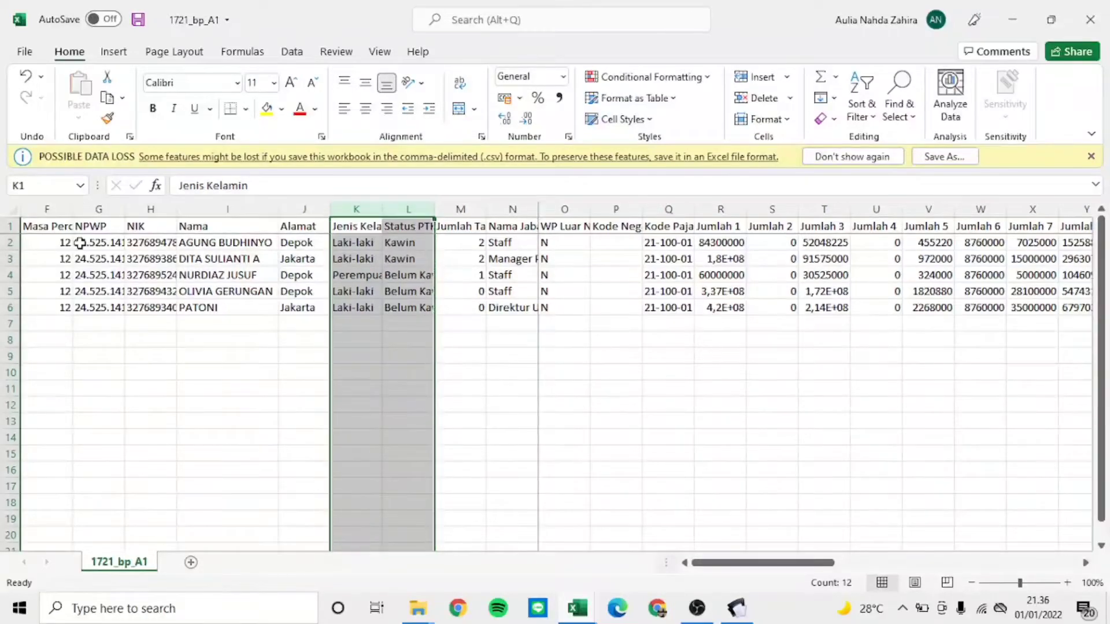
Step: Replace every "Kawin" with "K" in the Status PTKP column
{"action": "left_click", "coordinate": [407, 323]}
{"action": "left_click", "coordinate": [413, 208]}
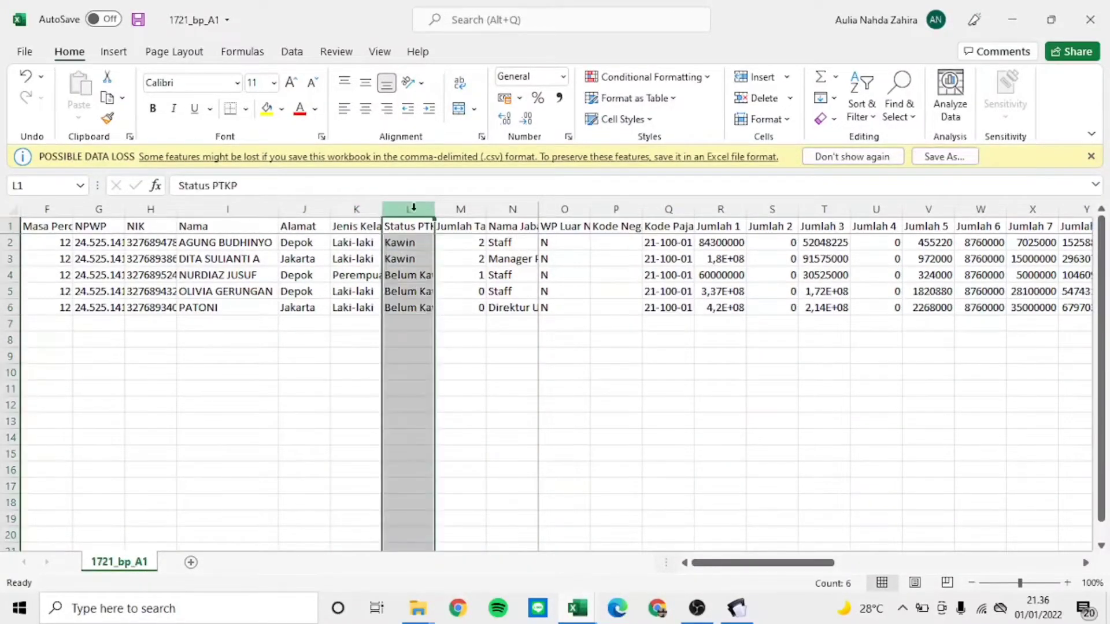
{"action": "key", "text": "ctrl+f"}
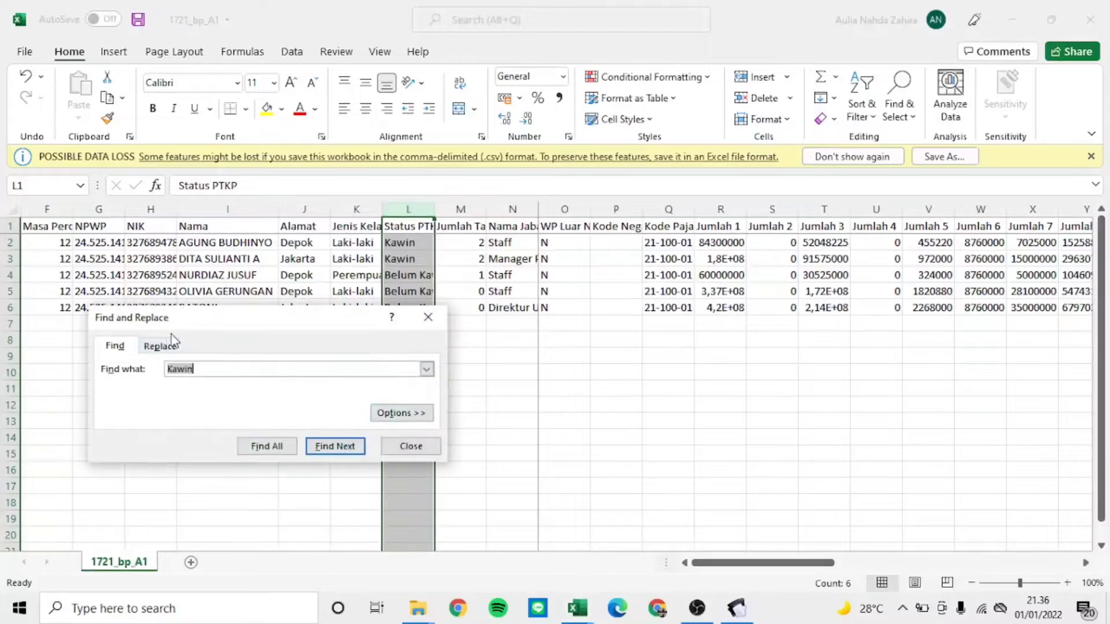
{"action": "left_click", "coordinate": [175, 349]}
{"action": "left_click", "coordinate": [124, 446]}
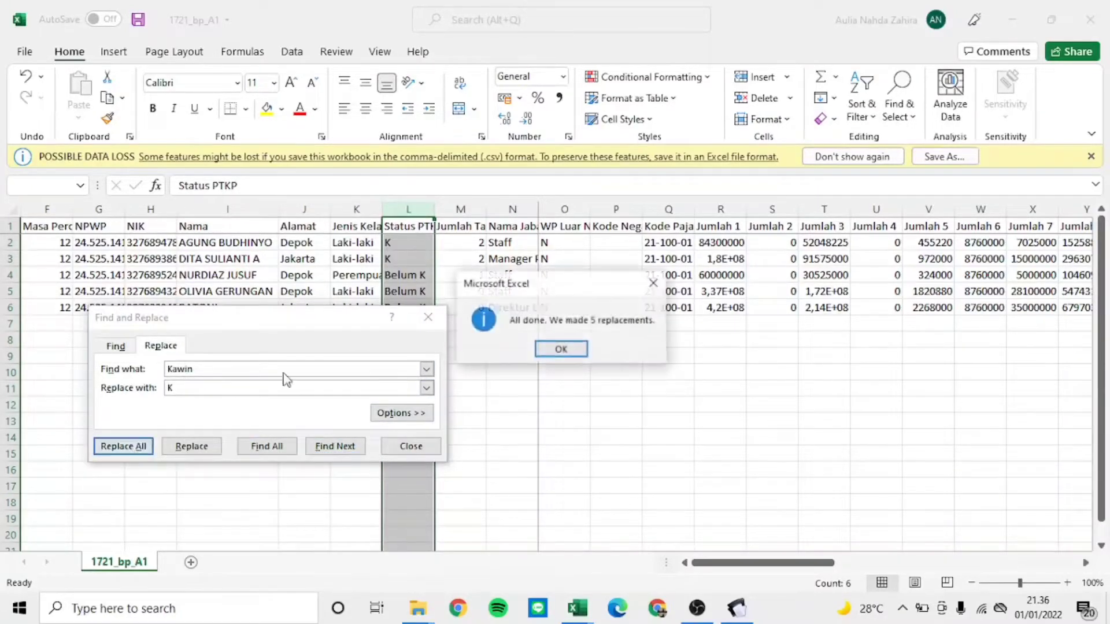
{"action": "left_click", "coordinate": [560, 349]}
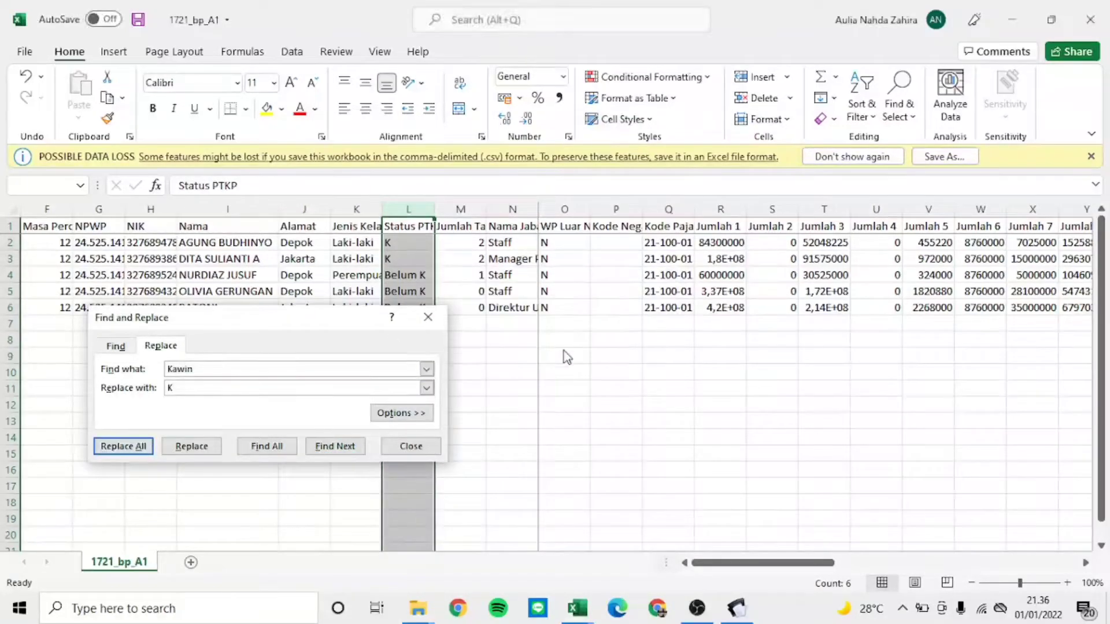
Step: Replace every "Belum K" with "TK" in the Status PTKP column and close Find and Replace
{"action": "double_click", "coordinate": [192, 368]}
{"action": "key", "text": "BackSpace"}
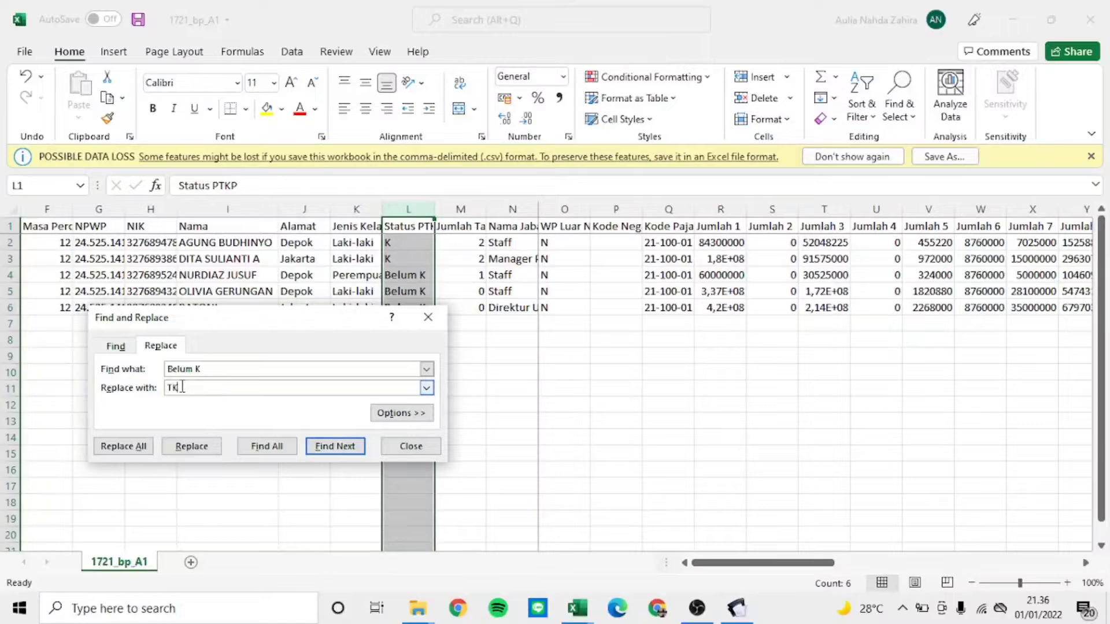
{"action": "left_click", "coordinate": [132, 446]}
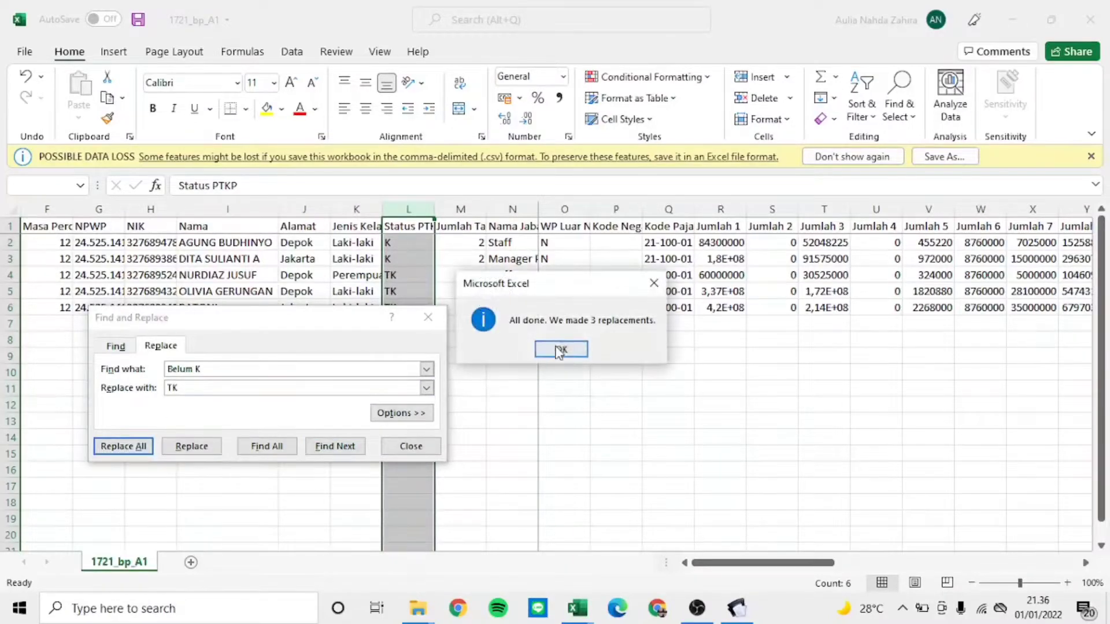
{"action": "left_click", "coordinate": [552, 349]}
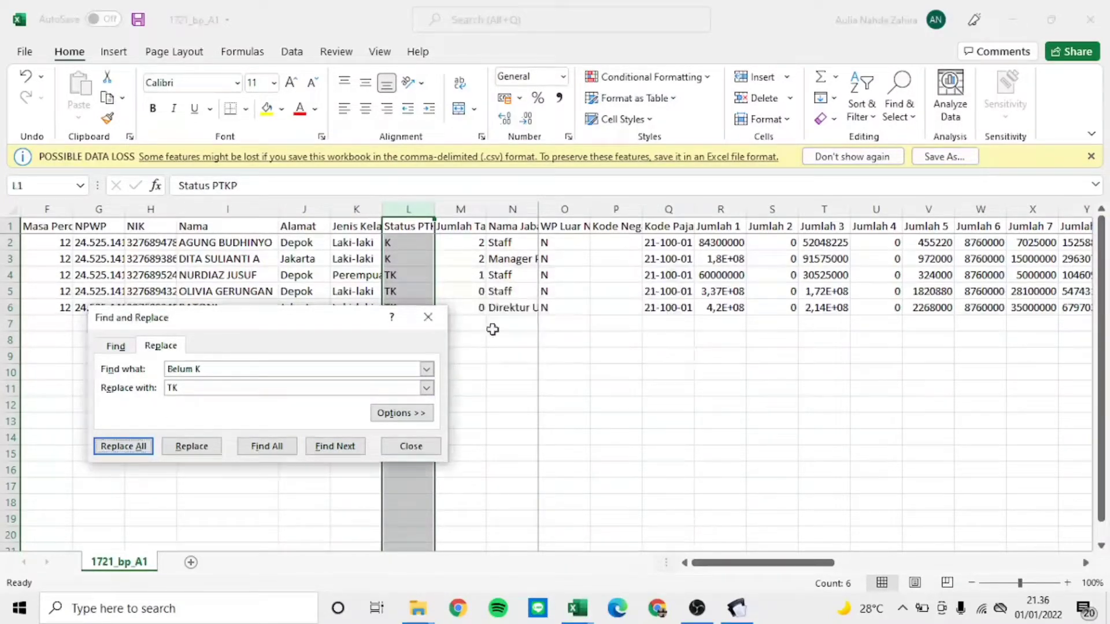
{"action": "left_click", "coordinate": [432, 326]}
Step: Join the PTKP status and dependant count in helper cell AQ2 with =L2&M2 and fill it down to AQ6
{"action": "left_click", "coordinate": [462, 277]}
{"action": "left_click", "coordinate": [428, 245]}
{"action": "double_click", "coordinate": [433, 241]}
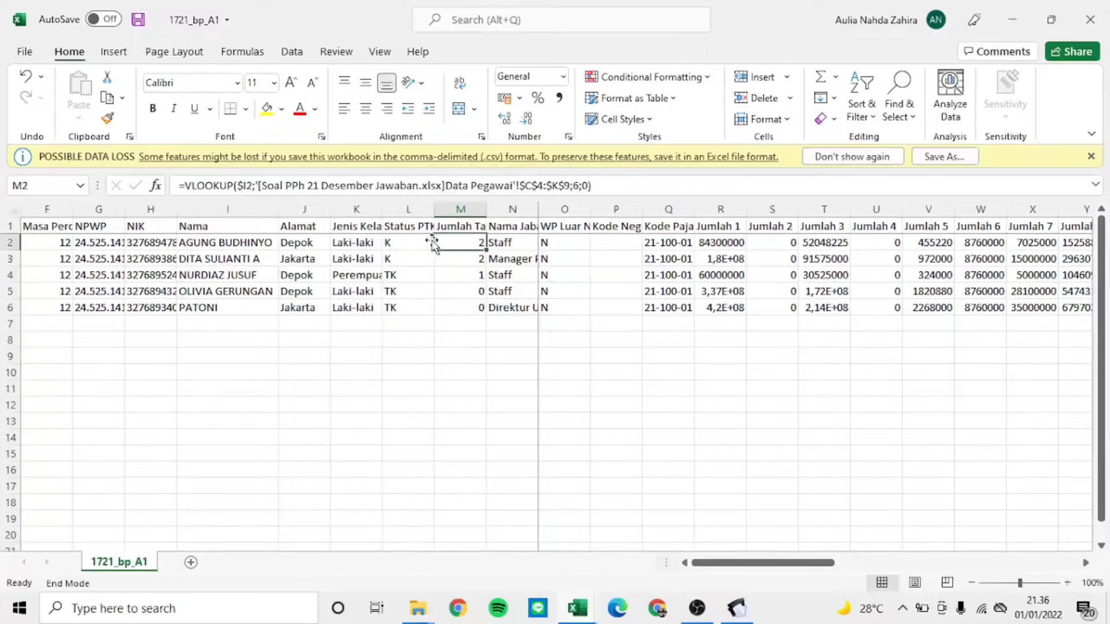
{"action": "key", "text": "Right"}
{"action": "key", "text": "Right"}
{"action": "key", "text": "Right"}
{"action": "key", "text": "Right"}
{"action": "key", "text": "Right"}
{"action": "key", "text": "Right"}
{"action": "key", "text": "Right"}
{"action": "key", "text": "Right"}
{"action": "key", "text": "Right"}
{"action": "key", "text": "Right"}
{"action": "key", "text": "Right"}
{"action": "key", "text": "Right"}
{"action": "key", "text": "Right"}
{"action": "key", "text": "Right"}
{"action": "key", "text": "Right"}
{"action": "key", "text": "Right"}
{"action": "key", "text": "Right"}
{"action": "key", "text": "Right"}
{"action": "key", "text": "Right"}
{"action": "key", "text": "Right"}
{"action": "key", "text": "Right"}
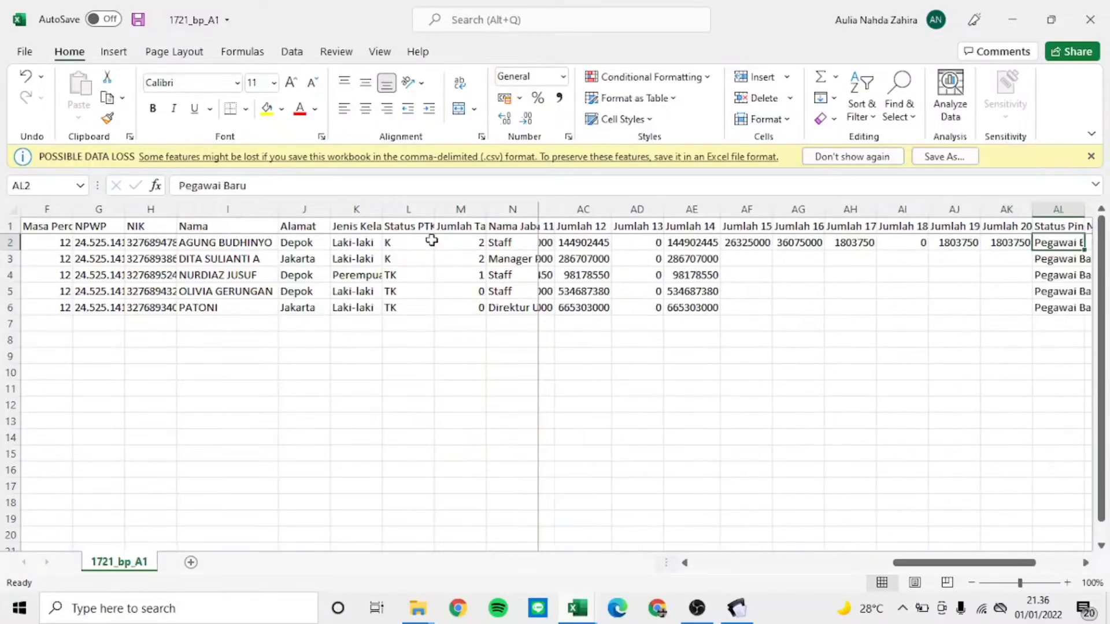
{"action": "key", "text": "Right"}
{"action": "key", "text": "Right"}
{"action": "key", "text": "Right"}
{"action": "key", "text": "Right"}
{"action": "key", "text": "Right"}
{"action": "key", "text": "Right"}
{"action": "key", "text": "Right"}
{"action": "key", "text": "Right"}
{"action": "key", "text": "Right"}
{"action": "key", "text": "Right"}
{"action": "key", "text": "Left"}
{"action": "key", "text": "Left"}
{"action": "key", "text": "Left"}
{"action": "key", "text": "Left"}
{"action": "key", "text": "Left"}
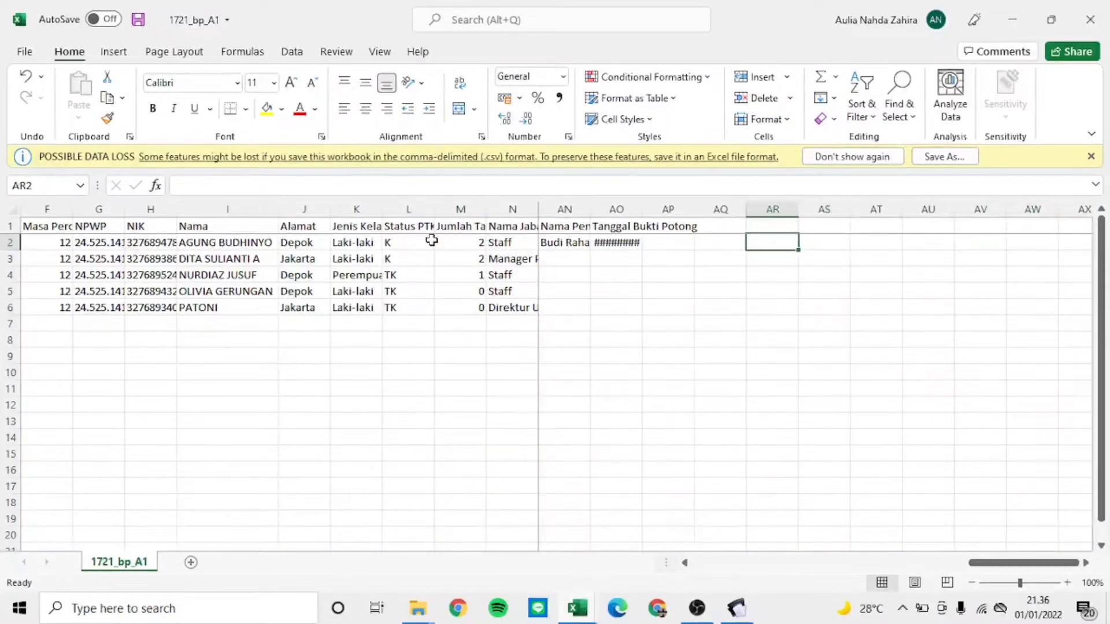
{"action": "key", "text": "Left"}
{"action": "type", "text": "="}
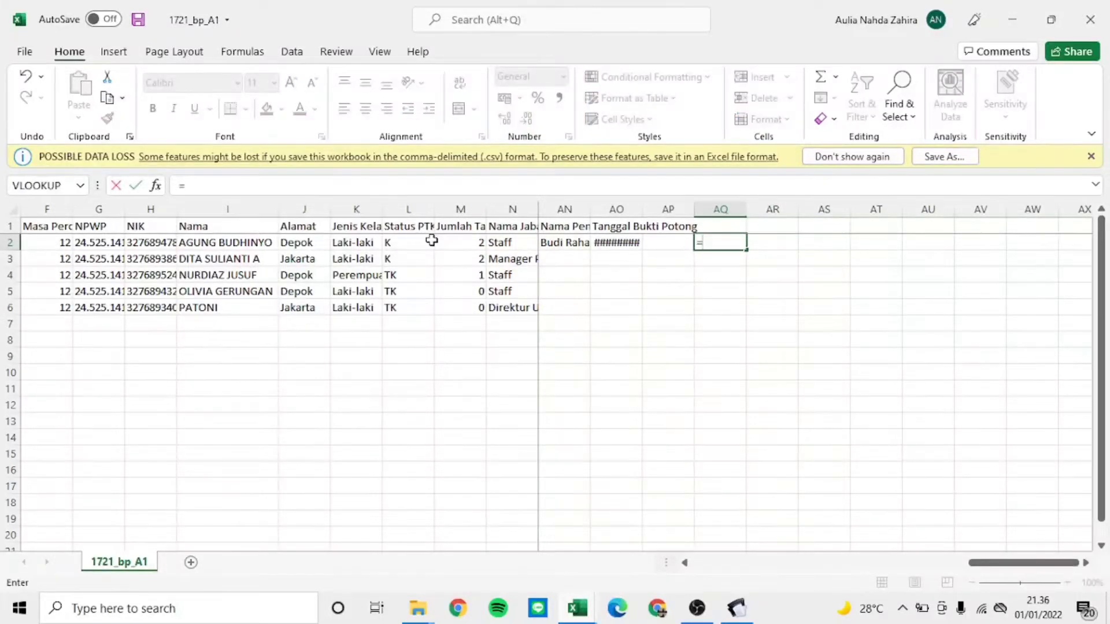
{"action": "left_click", "coordinate": [429, 242]}
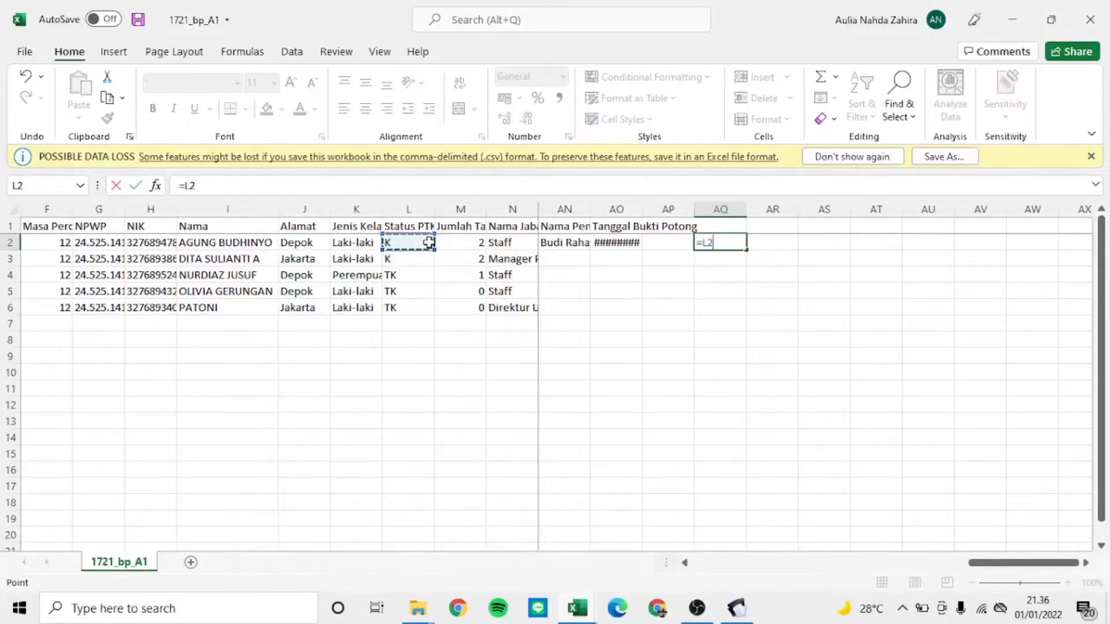
{"action": "type", "text": "&"}
{"action": "left_click", "coordinate": [480, 245]}
{"action": "key", "text": "Return"}
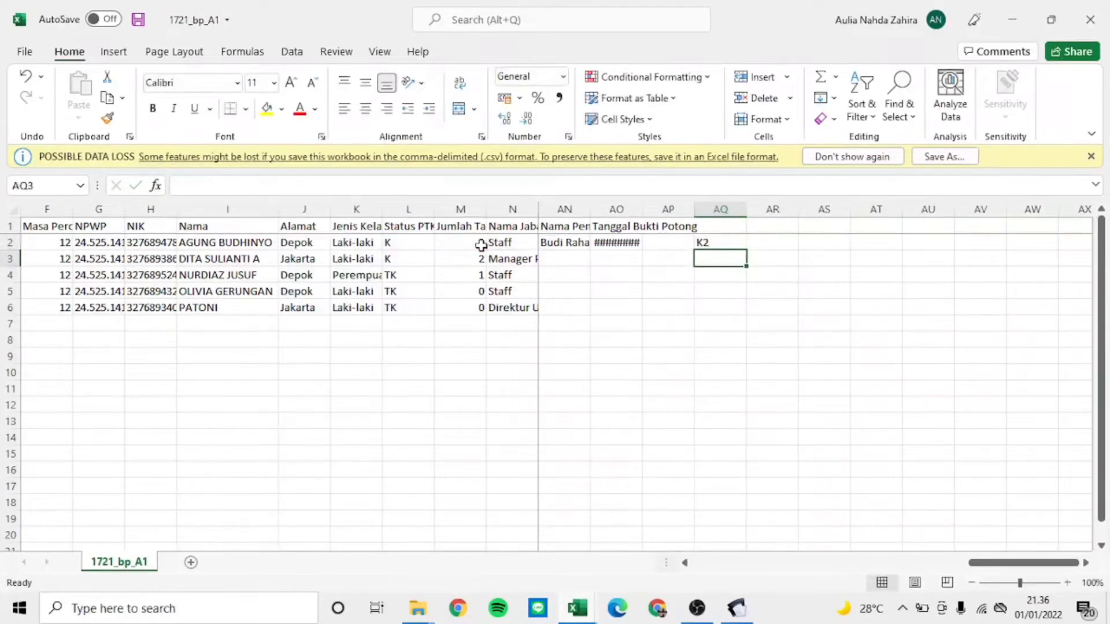
{"action": "left_click", "coordinate": [729, 243]}
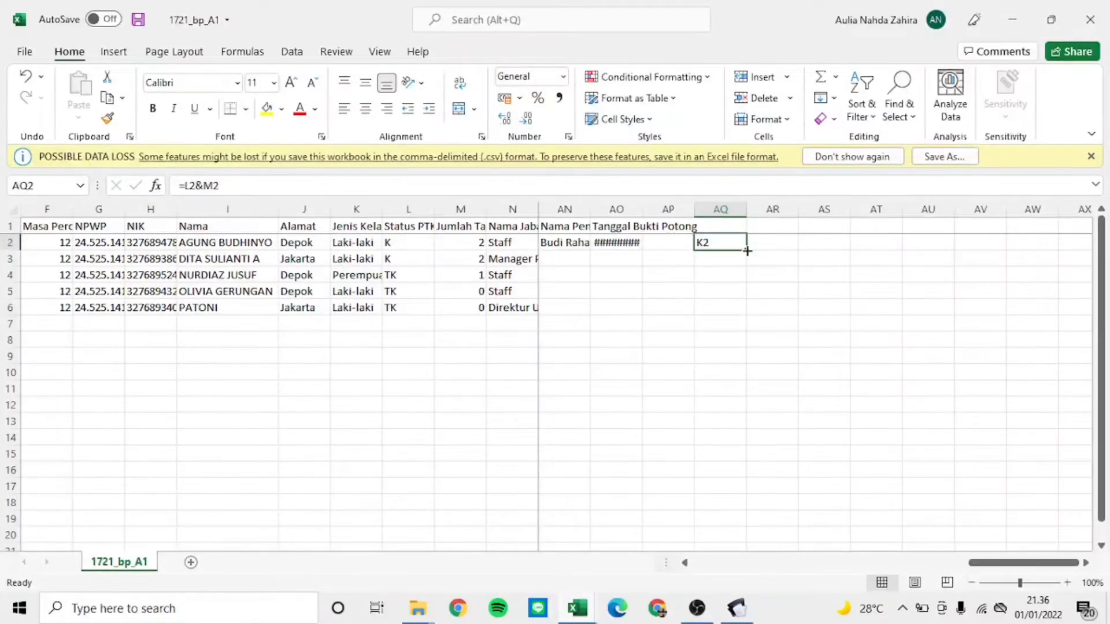
{"action": "left_click_drag", "start_coordinate": [747, 251], "coordinate": [738, 317]}
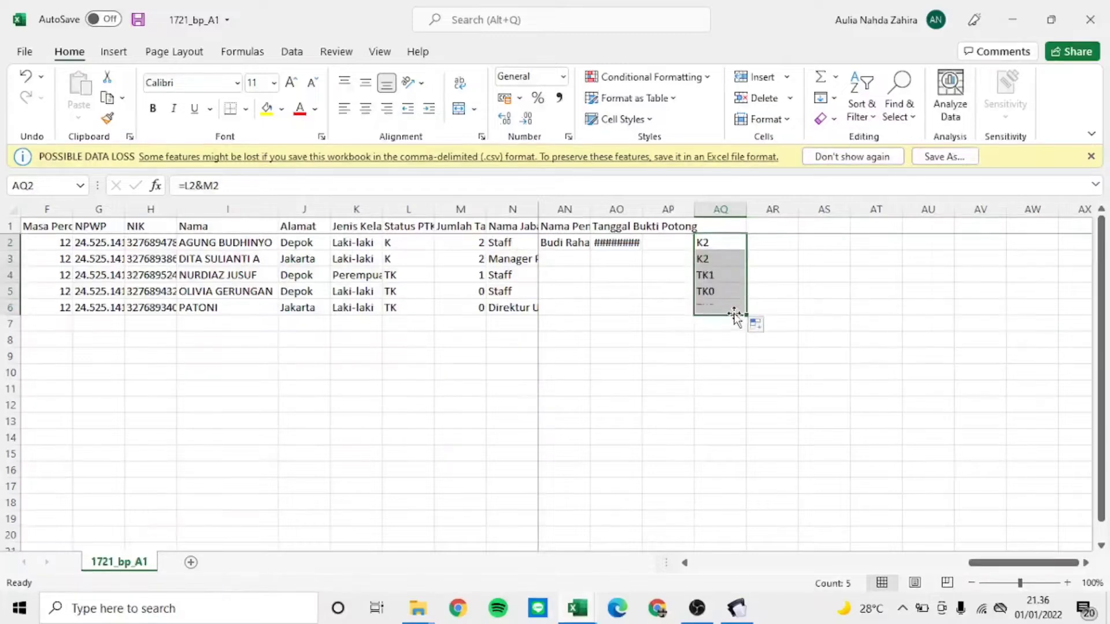
Step: List the PTKP codes TK0, TK1, K0, K1 and K2 down cells AS2 to AS6
{"action": "left_click", "coordinate": [788, 239]}
{"action": "left_click", "coordinate": [827, 244]}
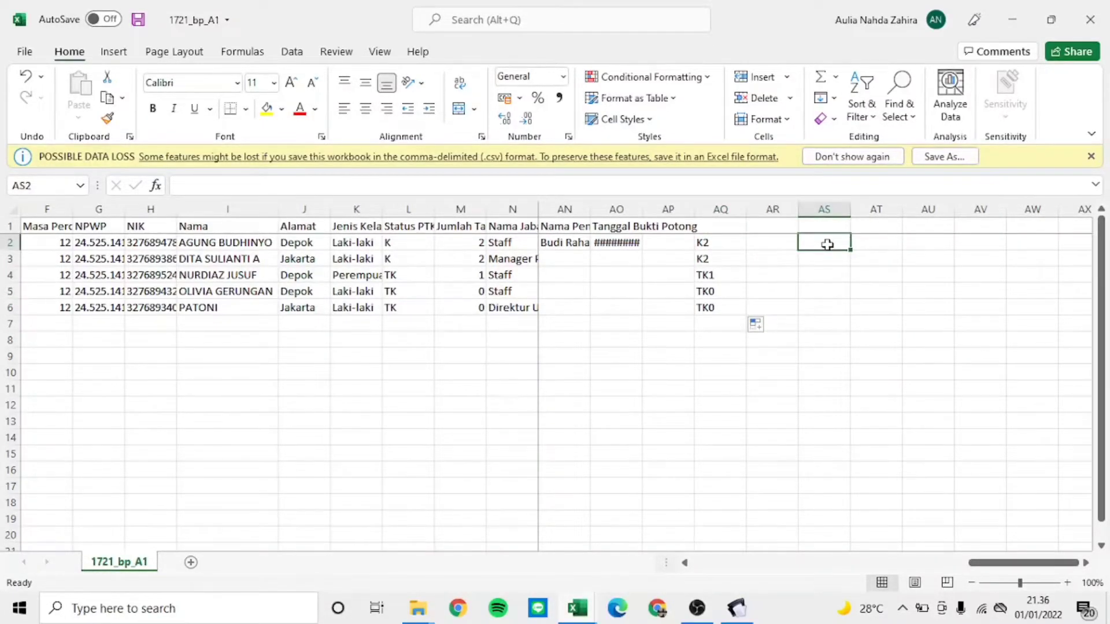
{"action": "key", "text": "Left"}
{"action": "key", "text": "Right"}
{"action": "type", "text": "T"}
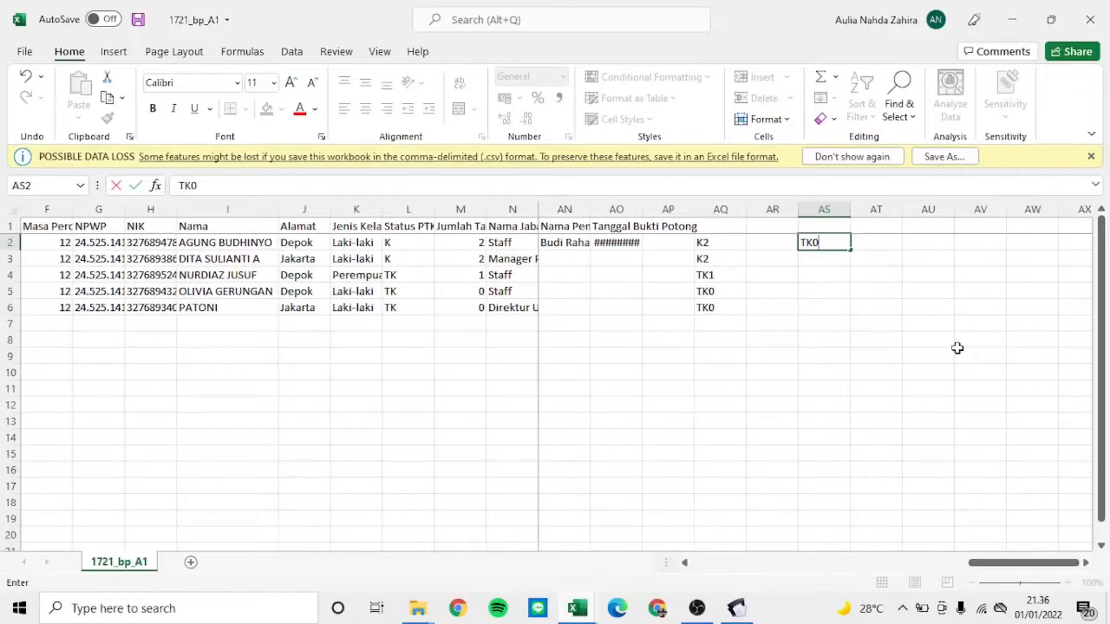
{"action": "key", "text": "Right"}
{"action": "key", "text": "Left"}
{"action": "key", "text": "Down"}
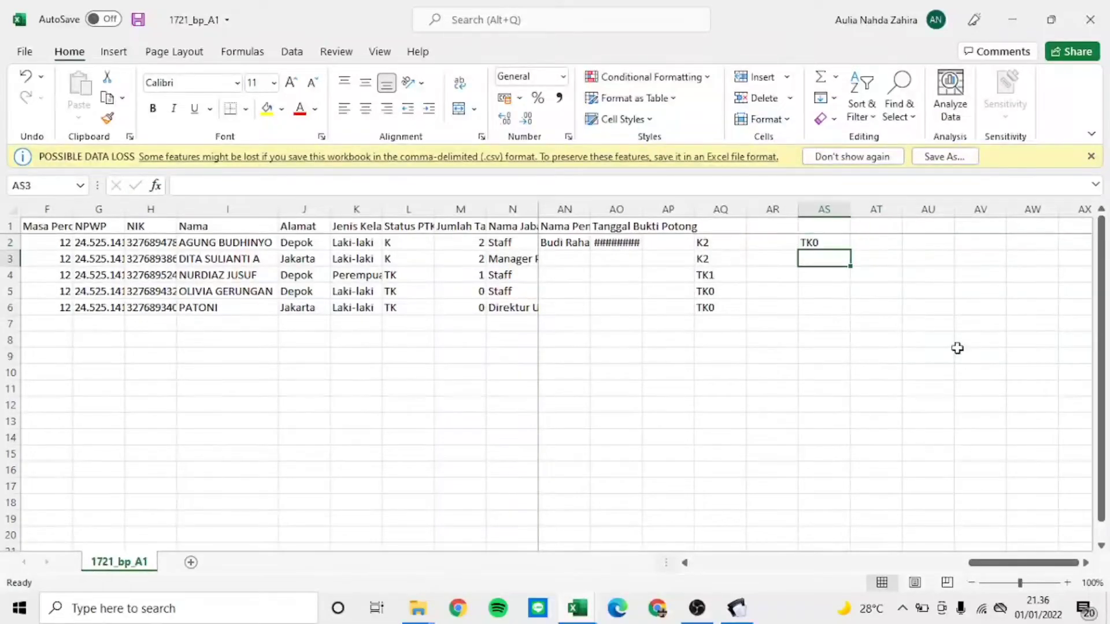
{"action": "type", "text": "TK1"}
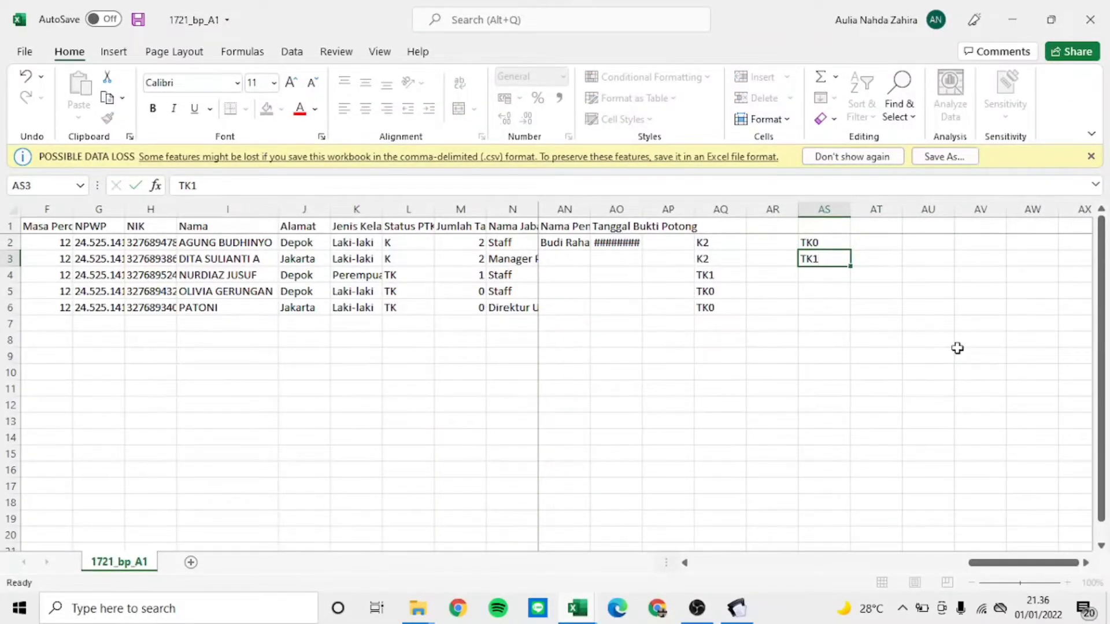
{"action": "key", "text": "Down"}
{"action": "type", "text": "K0"}
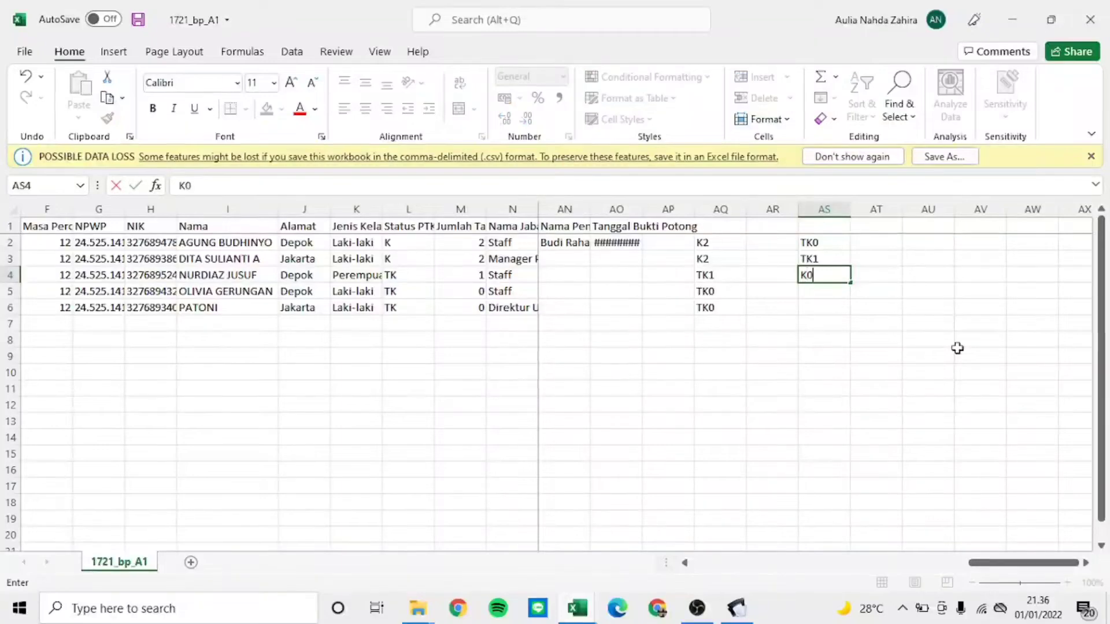
{"action": "key", "text": "Return"}
{"action": "type", "text": "K1"}
{"action": "key", "text": "Return"}
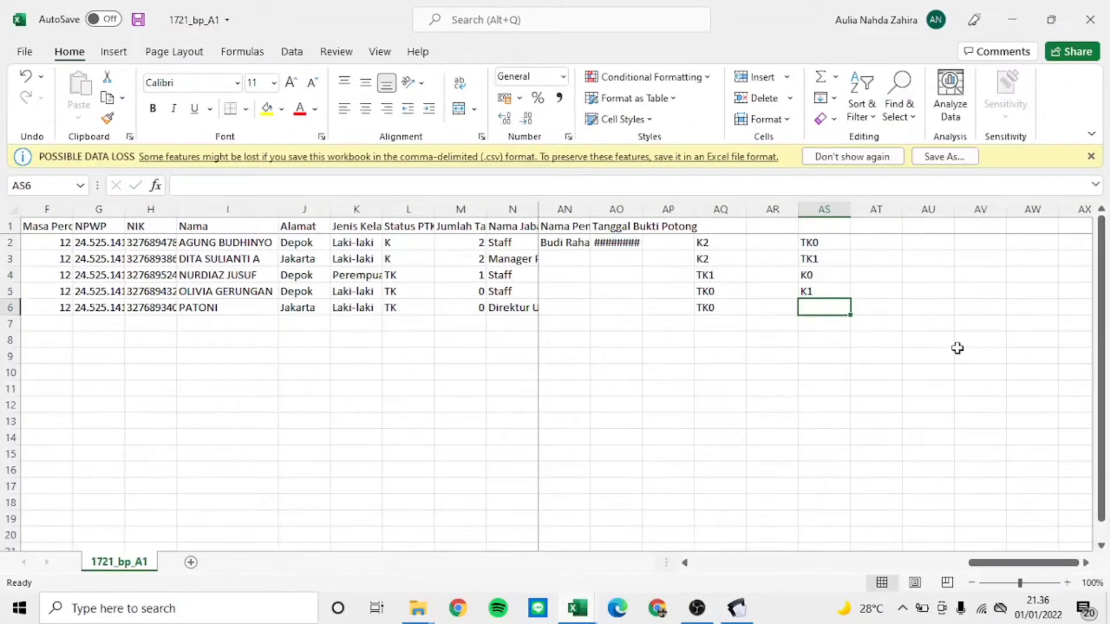
{"action": "type", "text": "K2"}
{"action": "key", "text": "Return"}
Step: Enter 54000000 in AT2 as the PTKP amount for code TK0
{"action": "key", "text": "Right"}
{"action": "key", "text": "Up"}
{"action": "key", "text": "Up"}
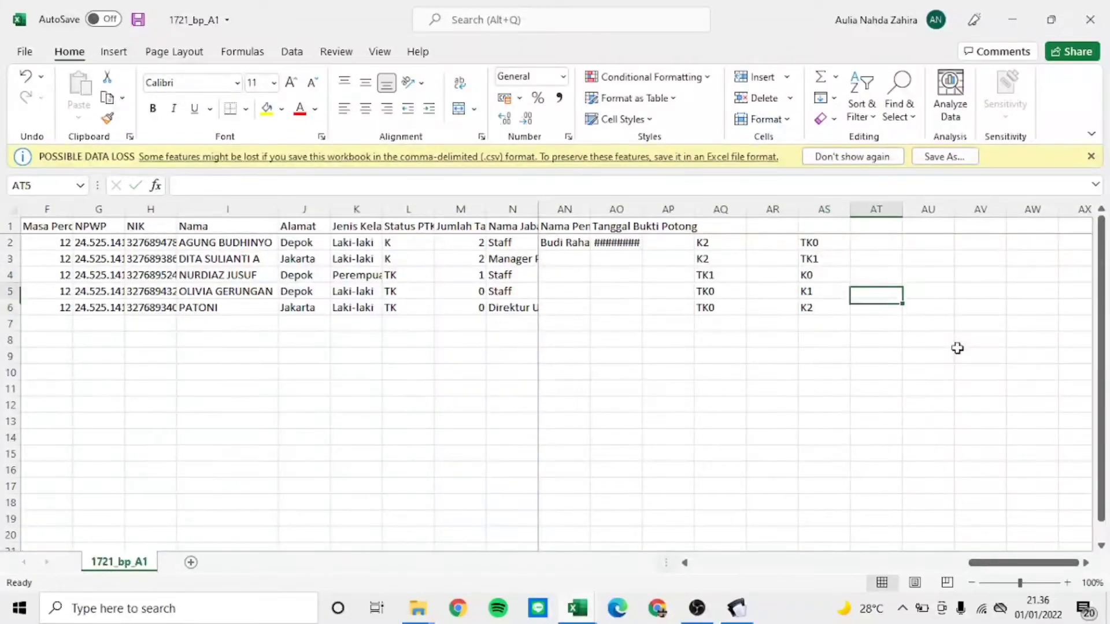
{"action": "key", "text": "Up"}
{"action": "key", "text": "Up"}
{"action": "key", "text": "Up"}
{"action": "type", "text": "54"}
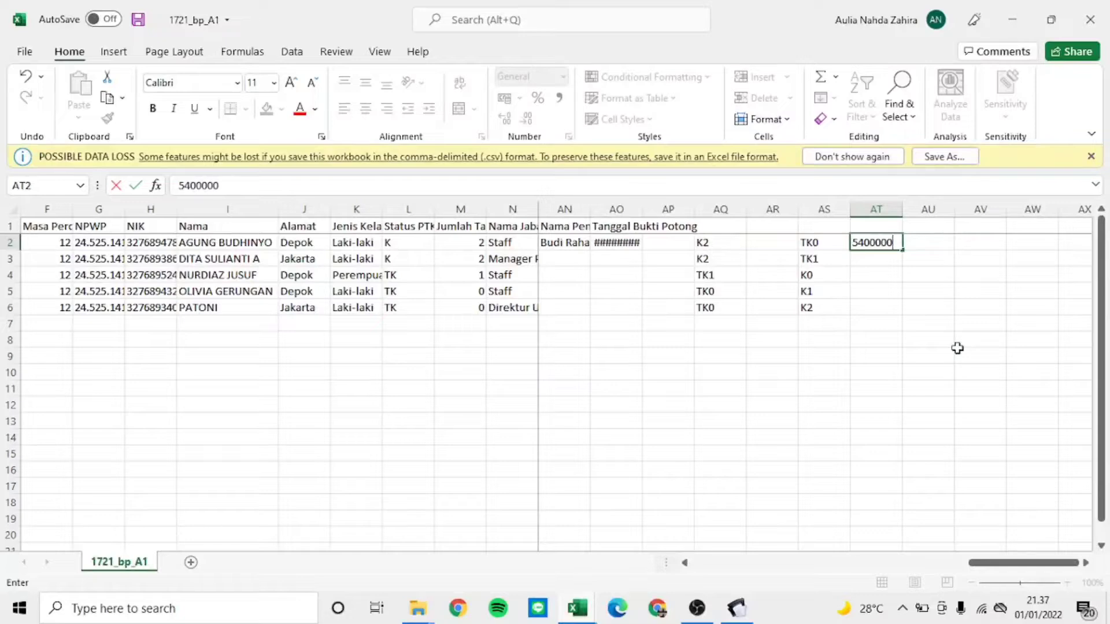
{"action": "key", "text": "Return"}
Step: Calculate the TK1 amount in AT3 with =AT2+4500000 and enter 58500000 for K0 in AT4
{"action": "type", "text": "="}
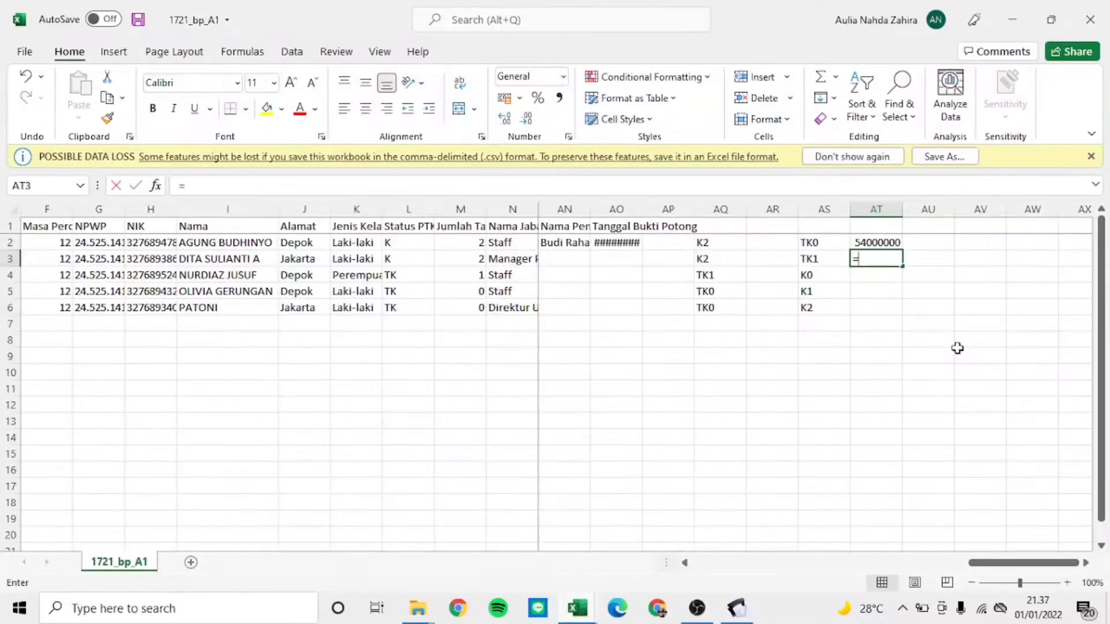
{"action": "key", "text": "Up"}
{"action": "type", "text": "+4"}
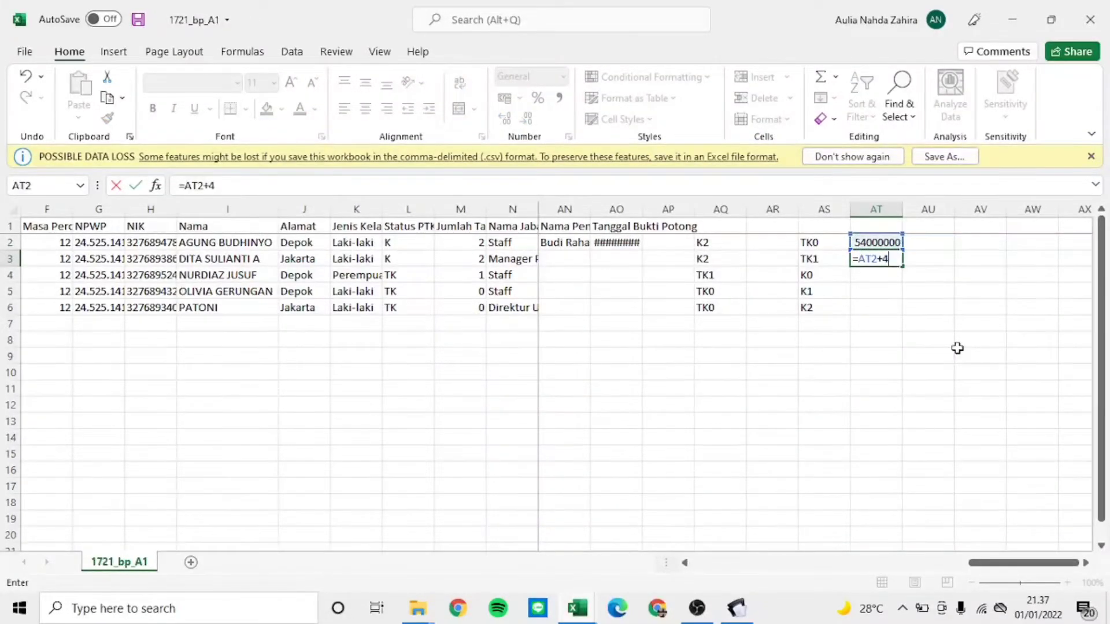
{"action": "type", "text": "500000"}
{"action": "key", "text": "Return"}
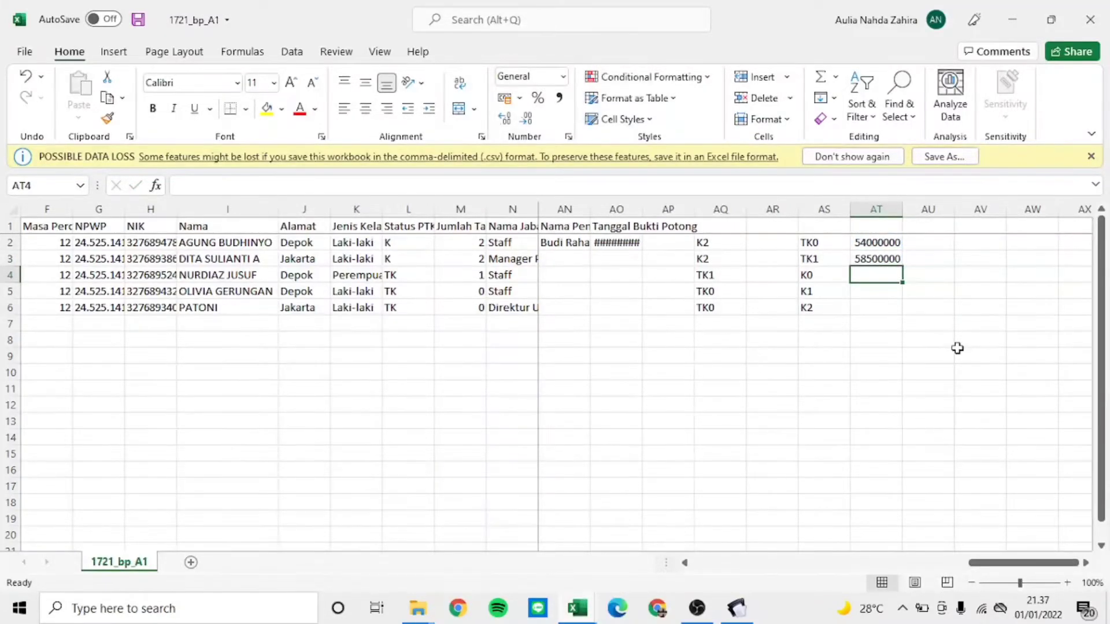
{"action": "type", "text": "58500000"}
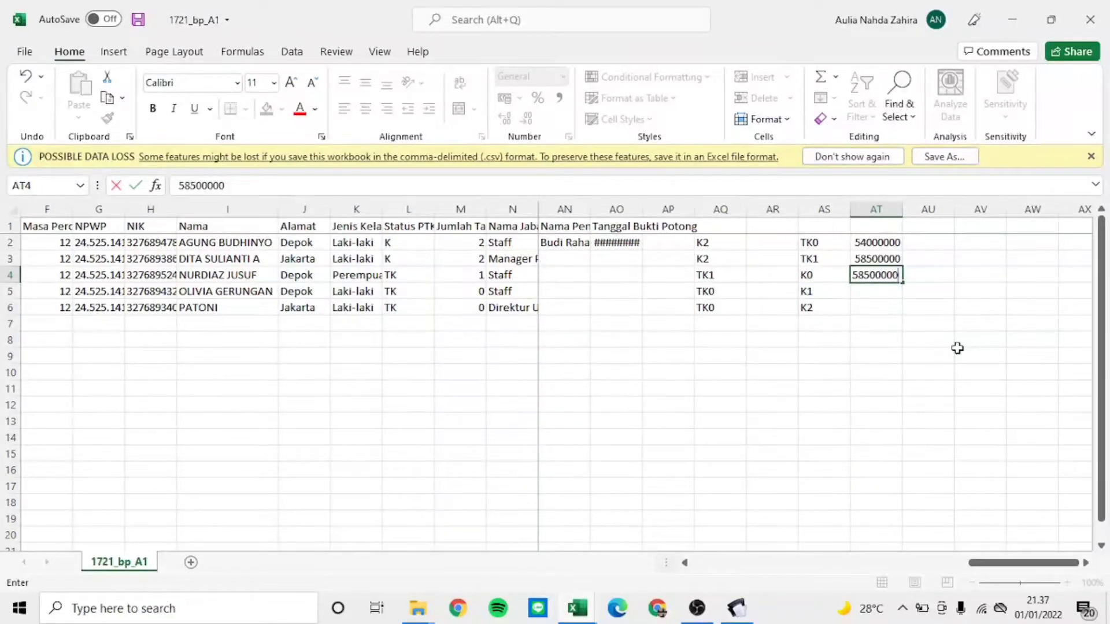
{"action": "key", "text": "Return"}
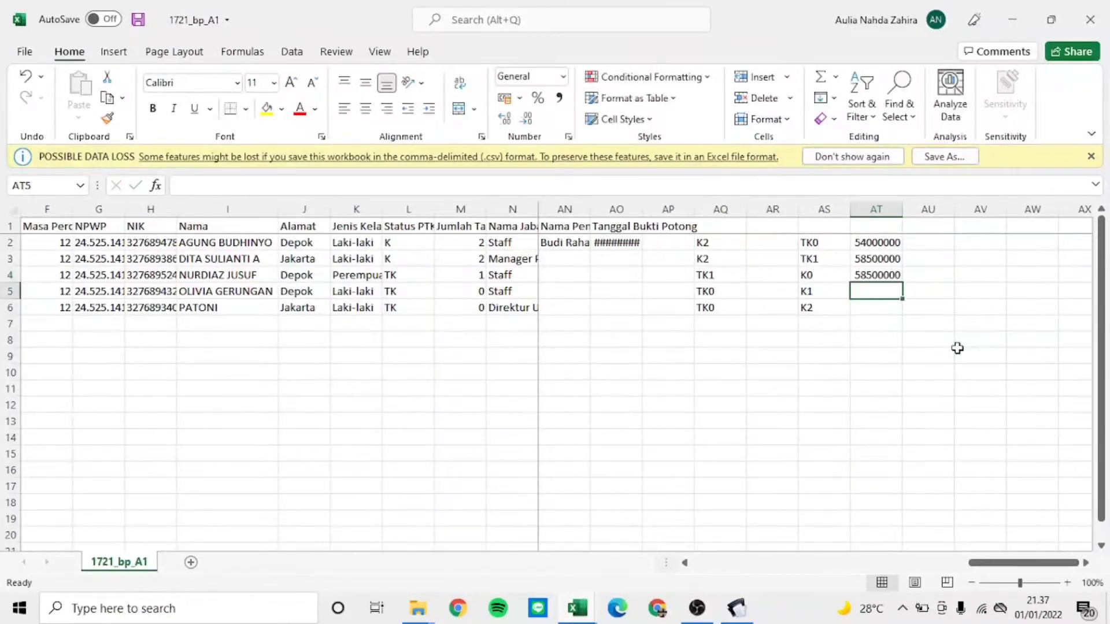
Step: Calculate the K1 amount in AT5 with =AT4+4500000 and fill the formula down to AT6 for K2
{"action": "type", "text": "="}
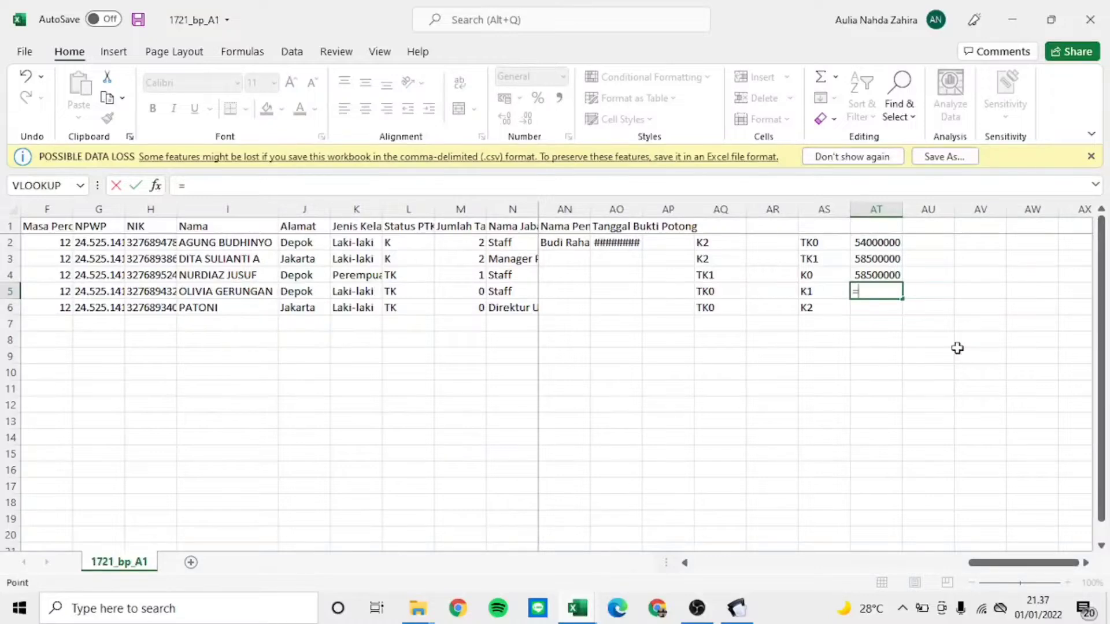
{"action": "key", "text": "Up"}
{"action": "type", "text": "+"}
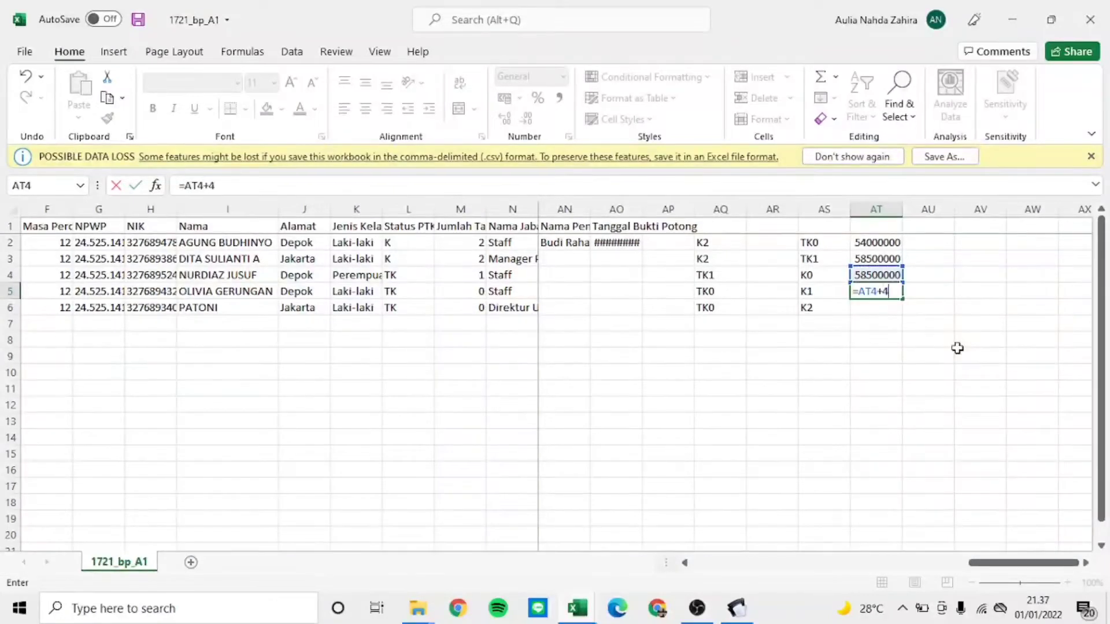
{"action": "type", "text": "4500000"}
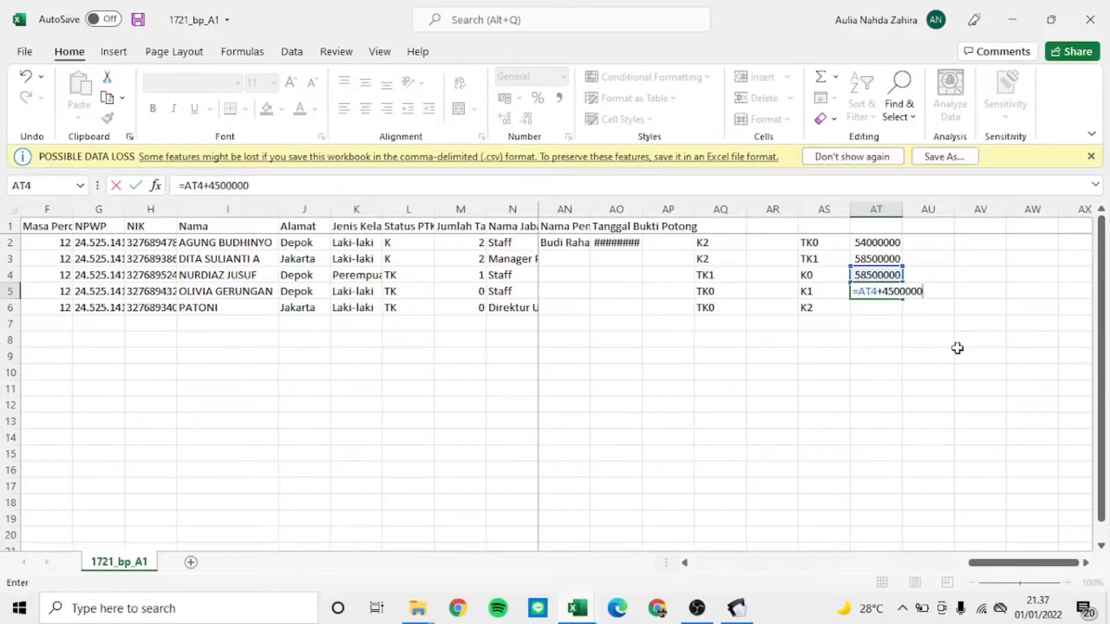
{"action": "key", "text": "Return"}
{"action": "left_click", "coordinate": [895, 294]}
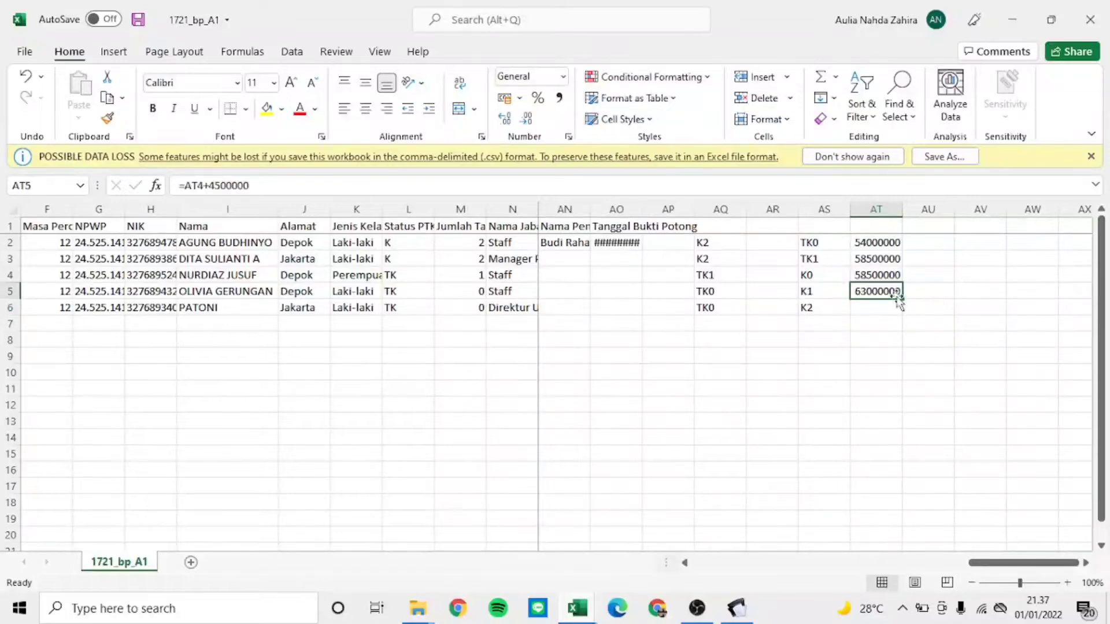
{"action": "left_click_drag", "start_coordinate": [900, 299], "coordinate": [902, 316]}
{"action": "left_click", "coordinate": [844, 487]}
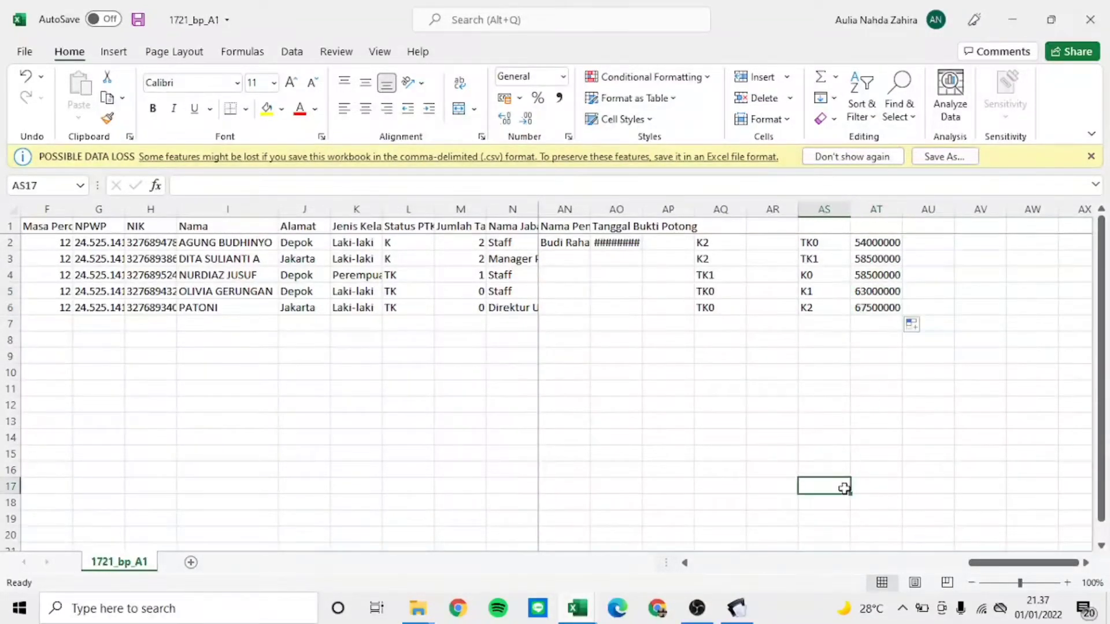
Step: Replace the Jumlah 15 value in AF2 with the PTKP lookup formula =VLOOKUP(AQ2;AS2:AT6;2;0)
{"action": "left_click", "coordinate": [727, 302]}
{"action": "key", "text": "Left"}
{"action": "key", "text": "Left"}
{"action": "key", "text": "Left"}
{"action": "key", "text": "Left"}
{"action": "key", "text": "Left"}
{"action": "key", "text": "Left"}
{"action": "key", "text": "Left"}
{"action": "key", "text": "Left"}
{"action": "key", "text": "Left"}
{"action": "key", "text": "Left"}
{"action": "key", "text": "Left"}
{"action": "key", "text": "Left"}
{"action": "key", "text": "Left"}
{"action": "key", "text": "Left"}
{"action": "key", "text": "Left"}
{"action": "key", "text": "Left"}
{"action": "key", "text": "Up"}
{"action": "key", "text": "Up"}
{"action": "key", "text": "Up"}
{"action": "key", "text": "Up"}
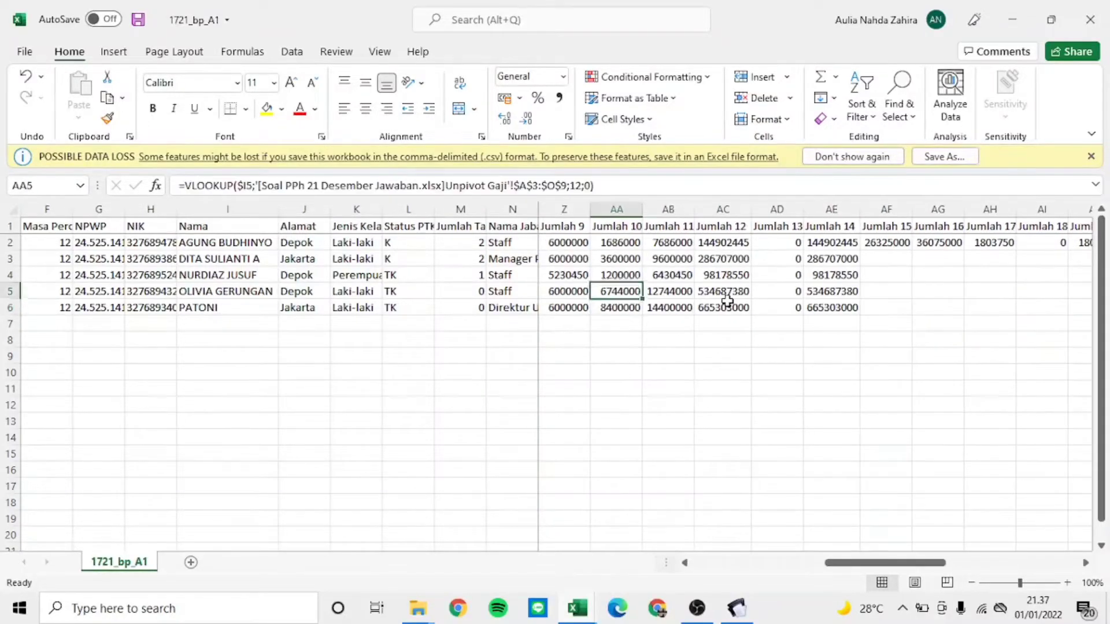
{"action": "key", "text": "Right"}
{"action": "key", "text": "Right"}
{"action": "key", "text": "Right"}
{"action": "key", "text": "Right"}
{"action": "key", "text": "Right"}
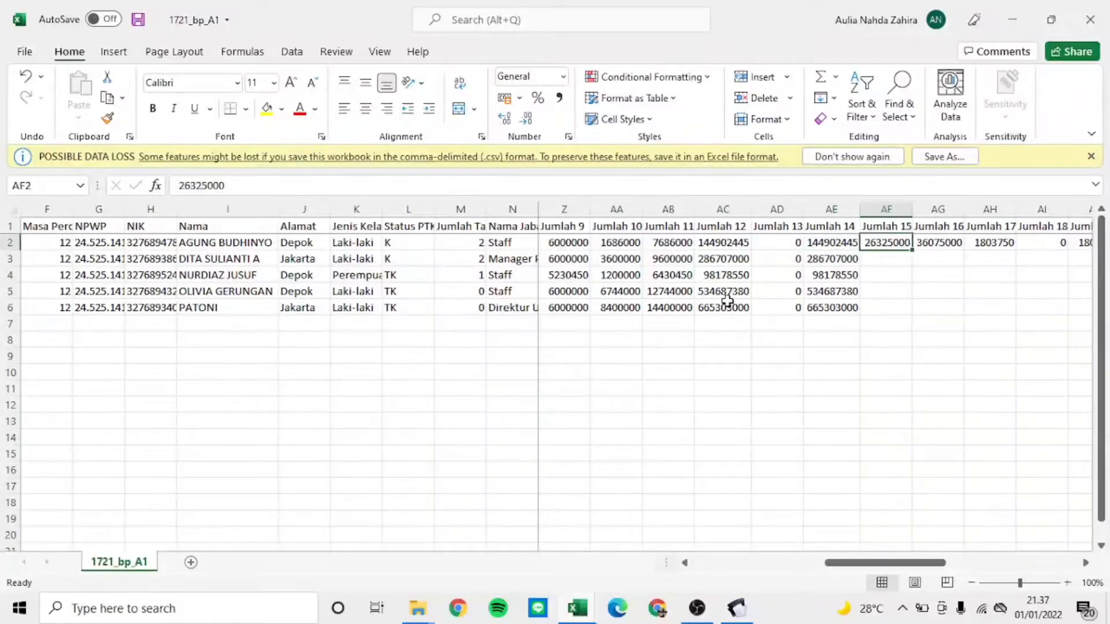
{"action": "type", "text": "=VLOOKU"}
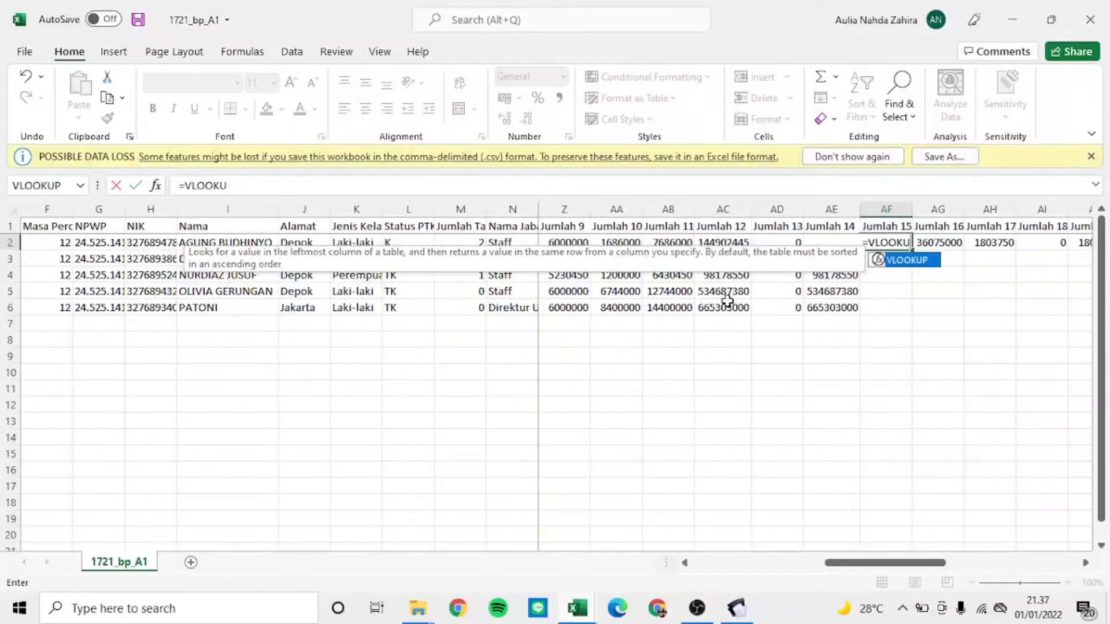
{"action": "key", "text": "Tab"}
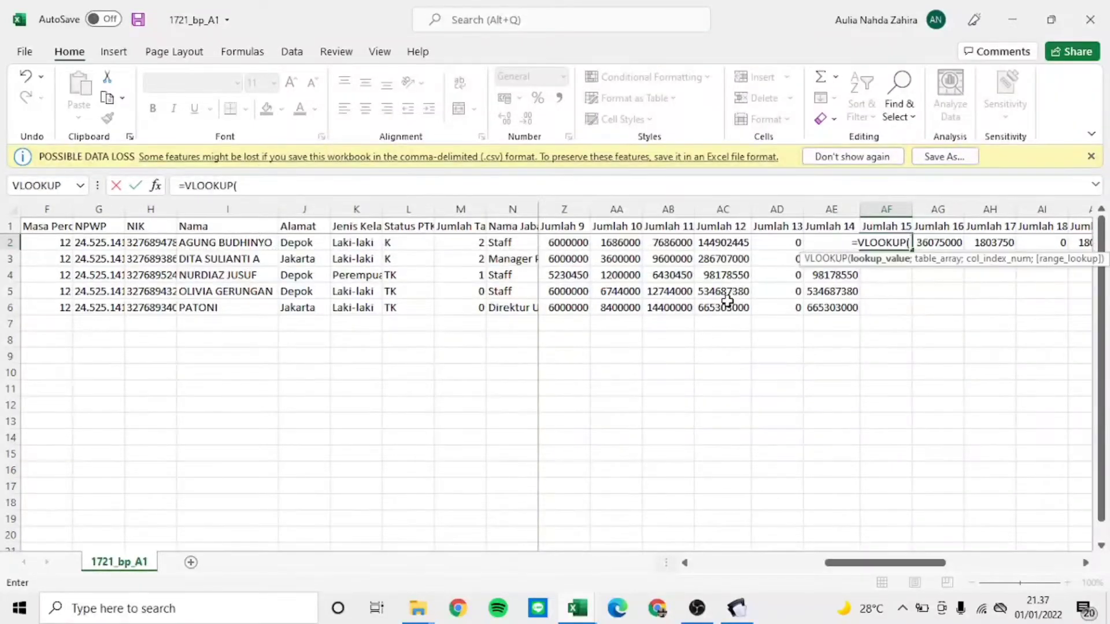
{"action": "key", "text": "Right"}
{"action": "key", "text": "Right"}
{"action": "key", "text": "Right"}
{"action": "key", "text": "Right"}
{"action": "key", "text": "Right"}
{"action": "key", "text": "Right"}
{"action": "key", "text": "Right"}
{"action": "key", "text": "Right"}
{"action": "key", "text": "Right"}
{"action": "key", "text": "Right"}
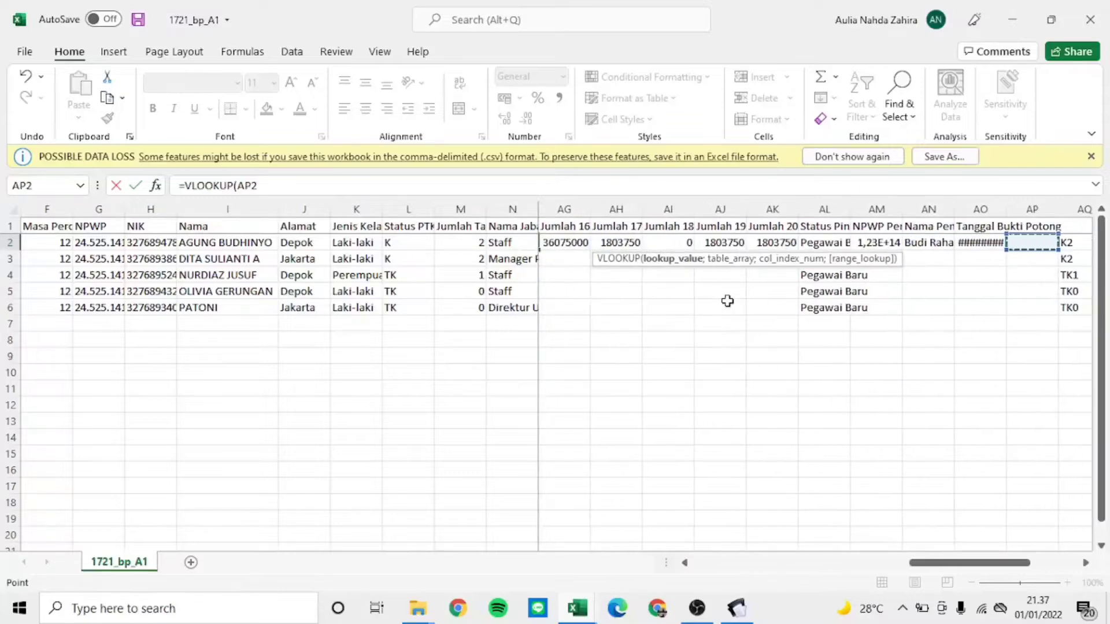
{"action": "key", "text": "Right"}
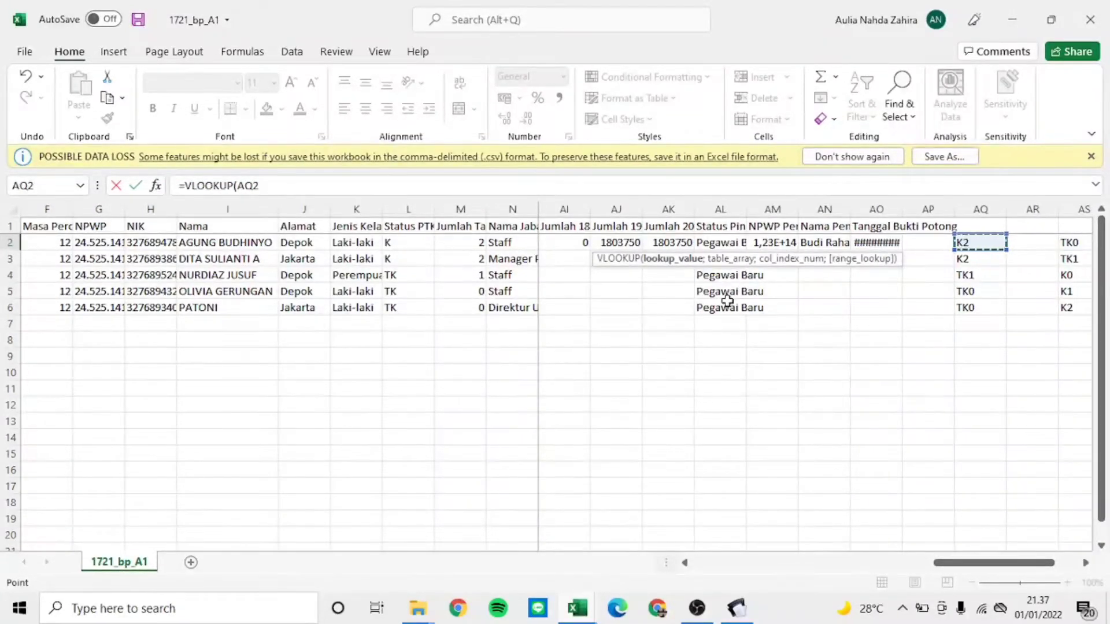
{"action": "type", "text": ";"}
{"action": "key", "text": "Right"}
{"action": "key", "text": "Right"}
{"action": "key", "text": "Right"}
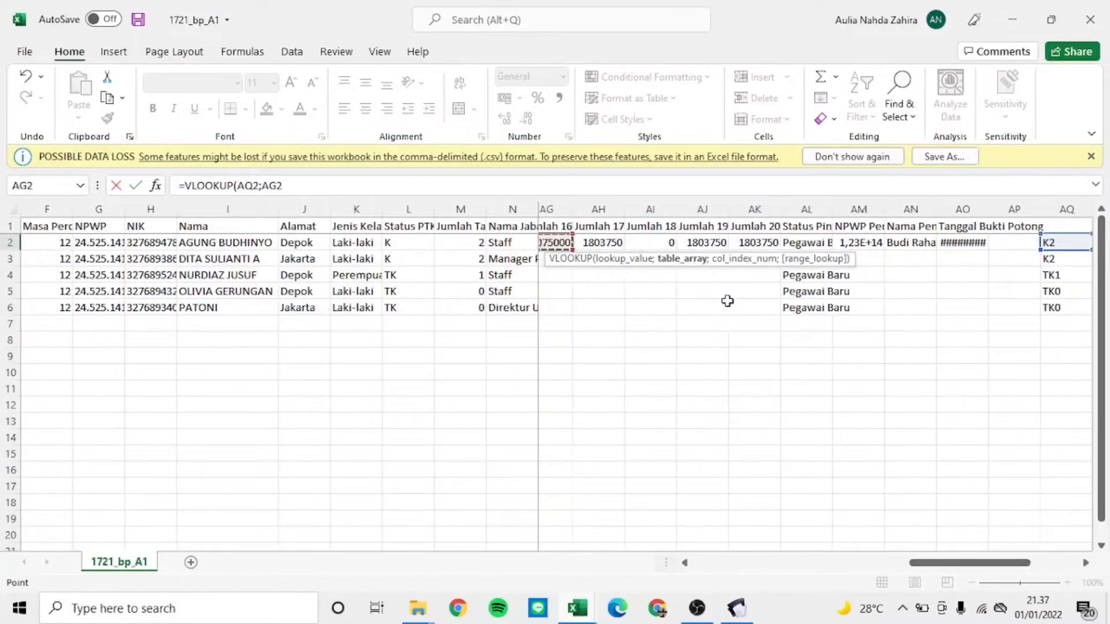
{"action": "key", "text": "Right"}
{"action": "key", "text": "Right"}
{"action": "key", "text": "Right"}
{"action": "key", "text": "Right"}
{"action": "key", "text": "Right"}
{"action": "key", "text": "Right"}
{"action": "key", "text": "Right"}
{"action": "key", "text": "Right"}
{"action": "key", "text": "Right"}
{"action": "key", "text": "Right"}
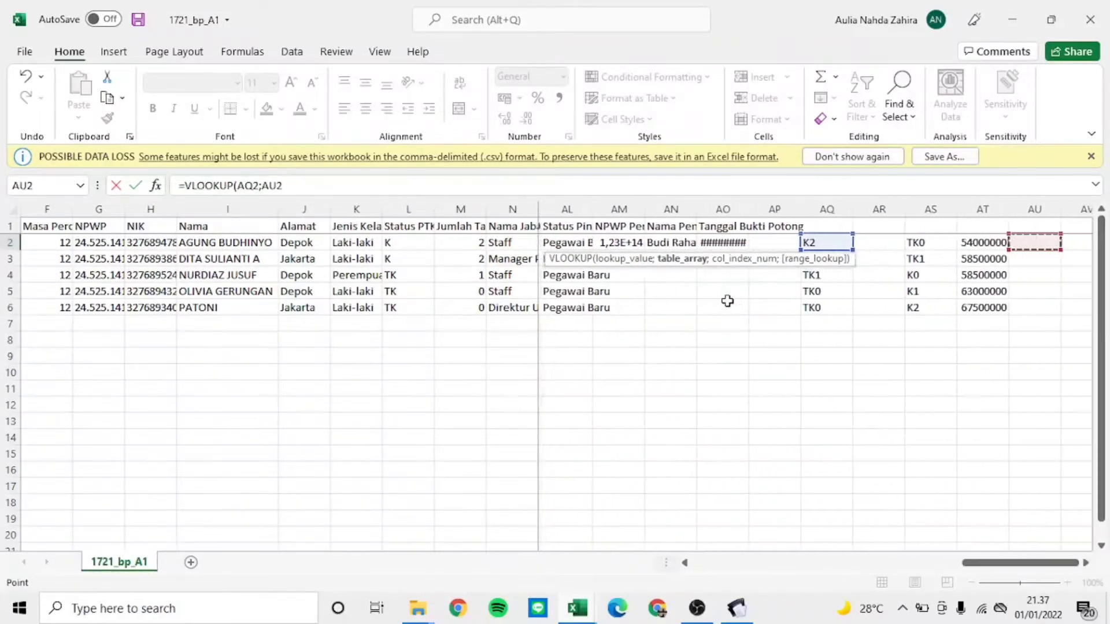
{"action": "key", "text": "shift+Right"}
{"action": "key", "text": "shift+Down"}
{"action": "key", "text": "shift+Down"}
{"action": "key", "text": "shift+Down"}
{"action": "key", "text": "shift+Down"}
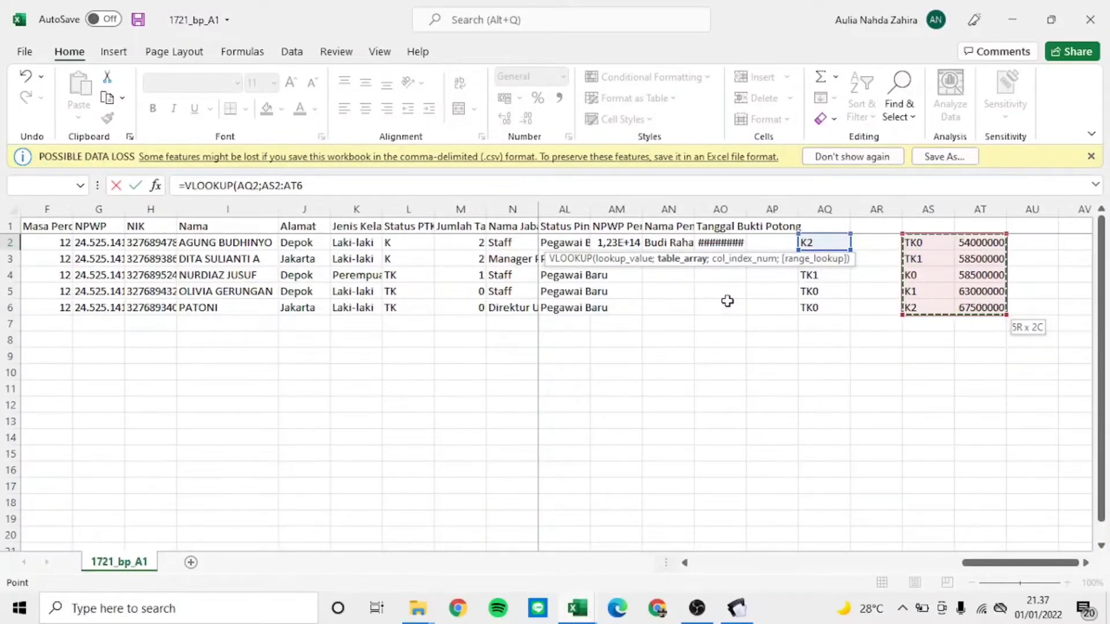
{"action": "type", "text": ";"}
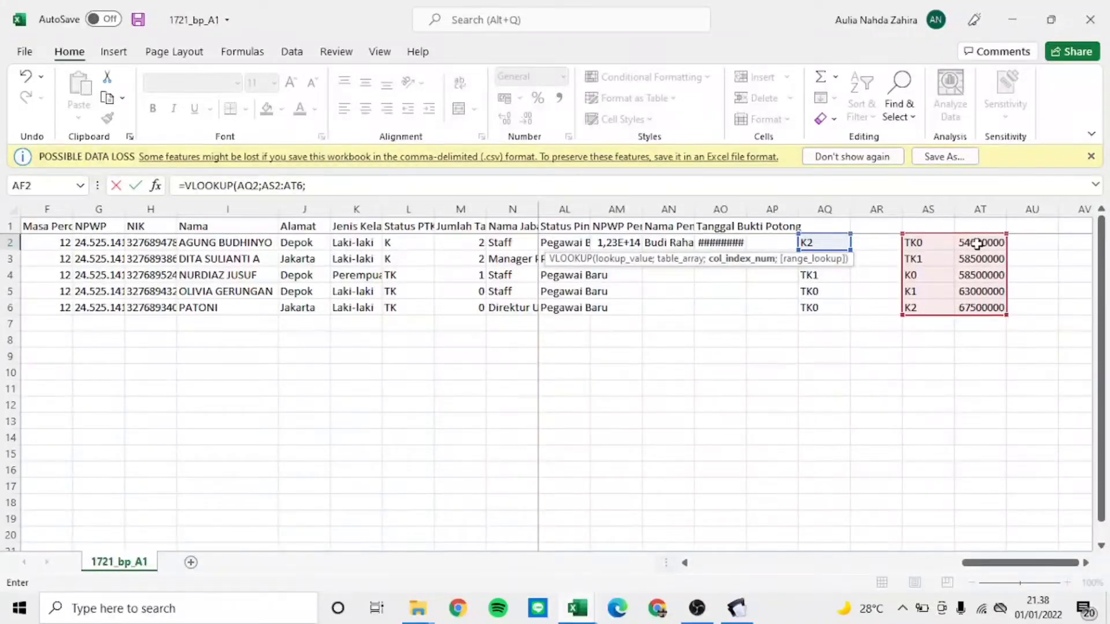
{"action": "type", "text": "2;"}
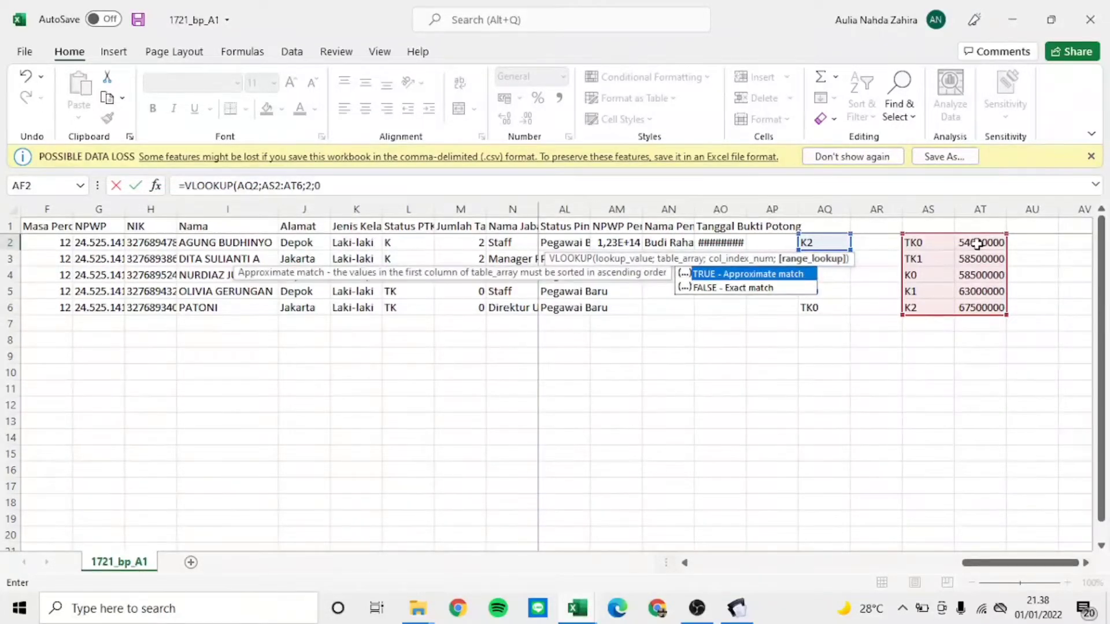
{"action": "type", "text": "0"}
{"action": "key", "text": "Return"}
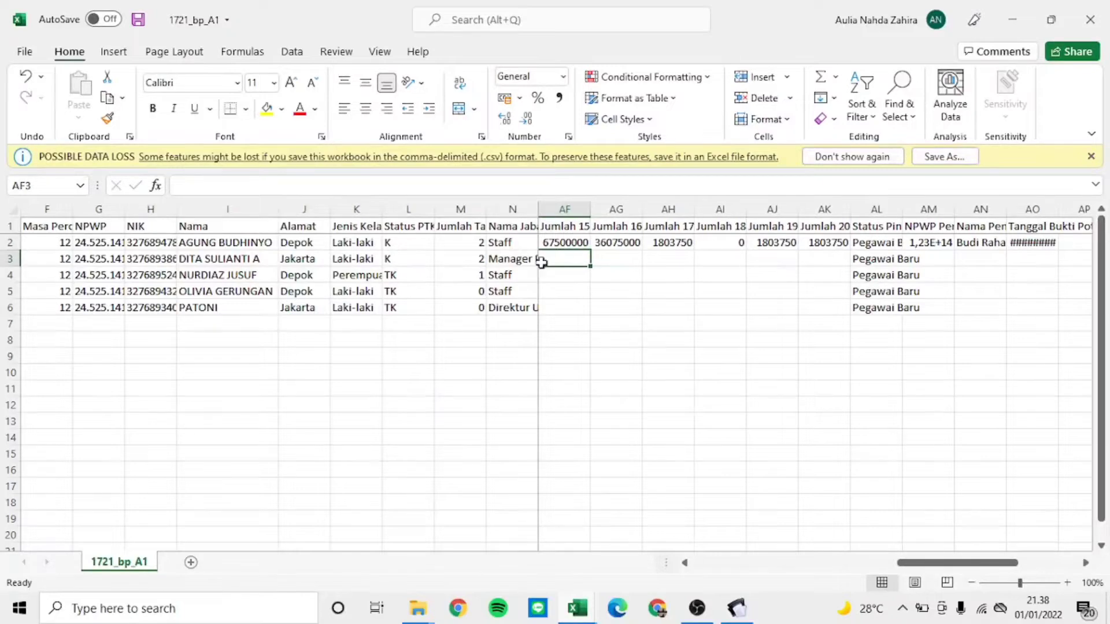
Step: Make the table range in AF2's lookup formula absolute as $AS$2:$AT$6
{"action": "left_click", "coordinate": [558, 242]}
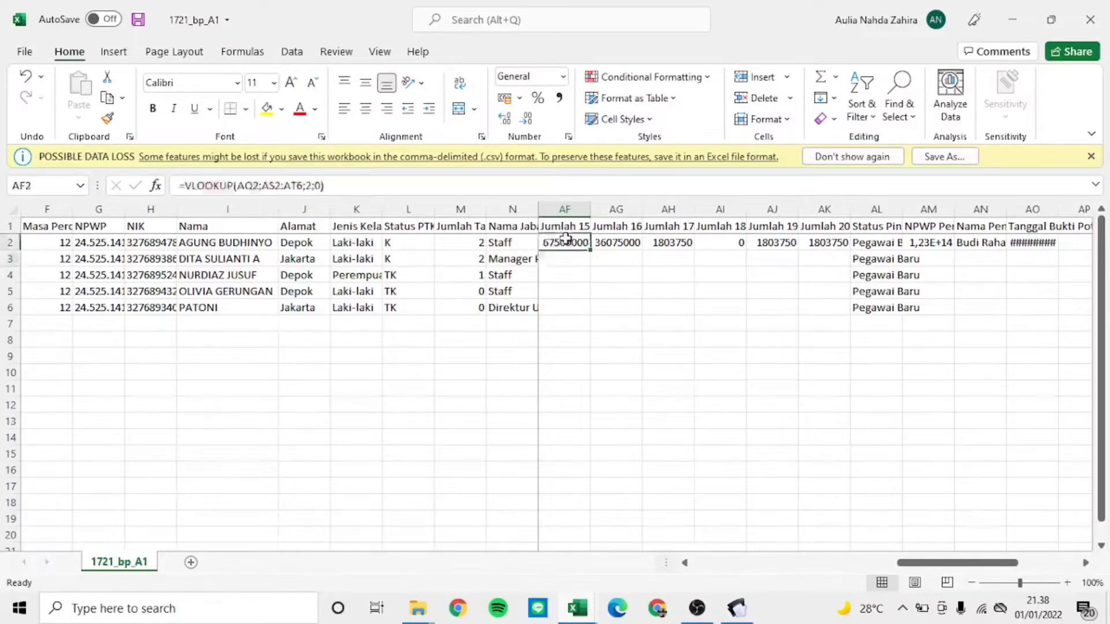
{"action": "left_click", "coordinate": [279, 185]}
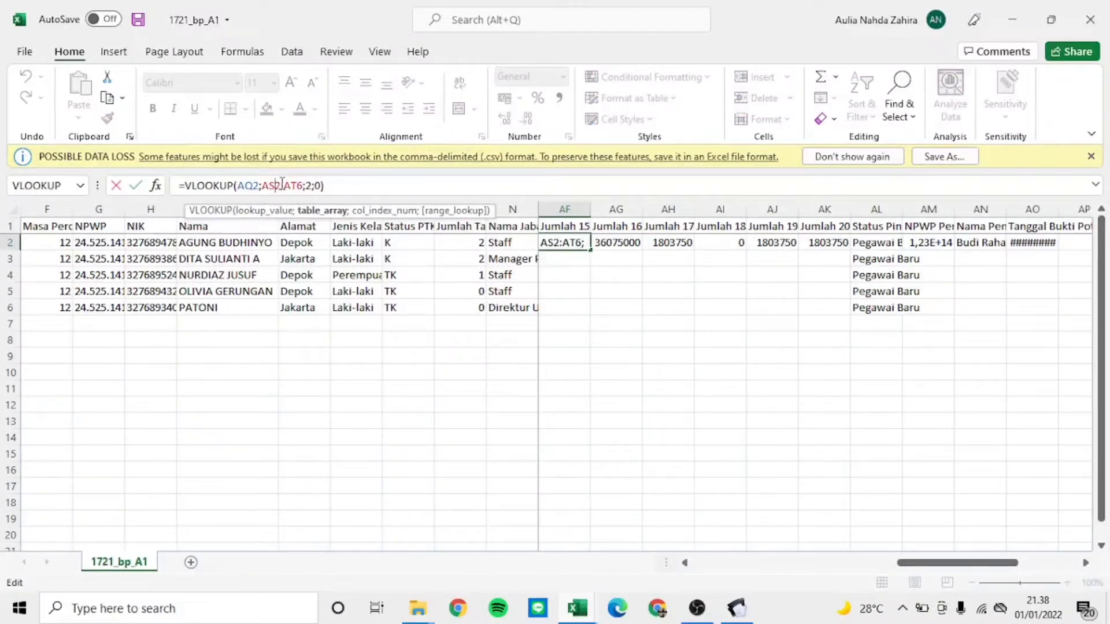
{"action": "key", "text": "F4"}
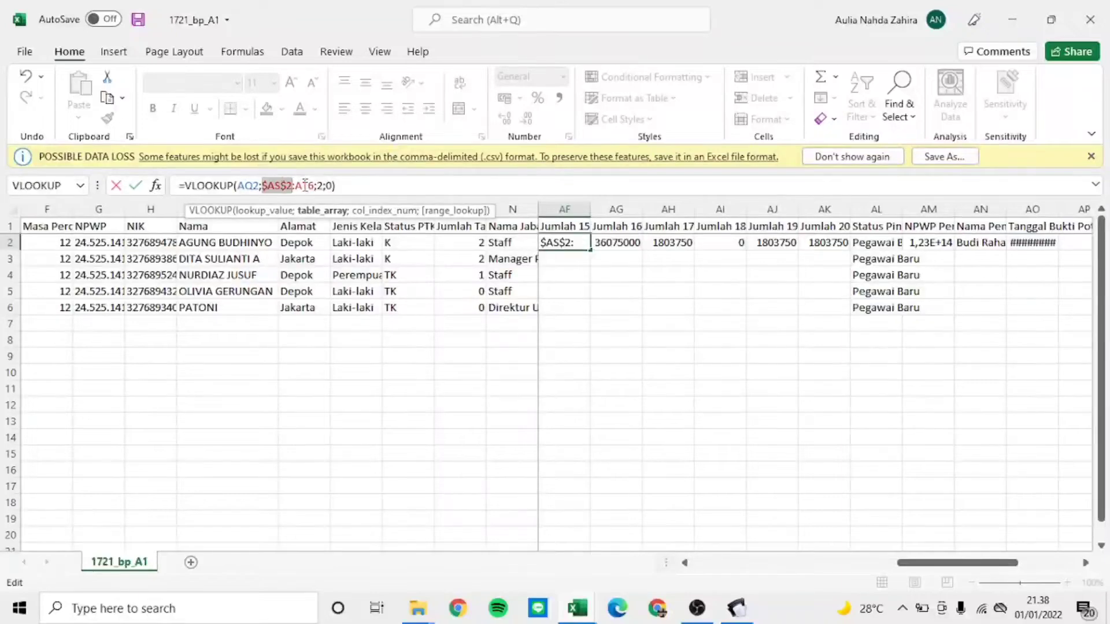
{"action": "left_click", "coordinate": [306, 186]}
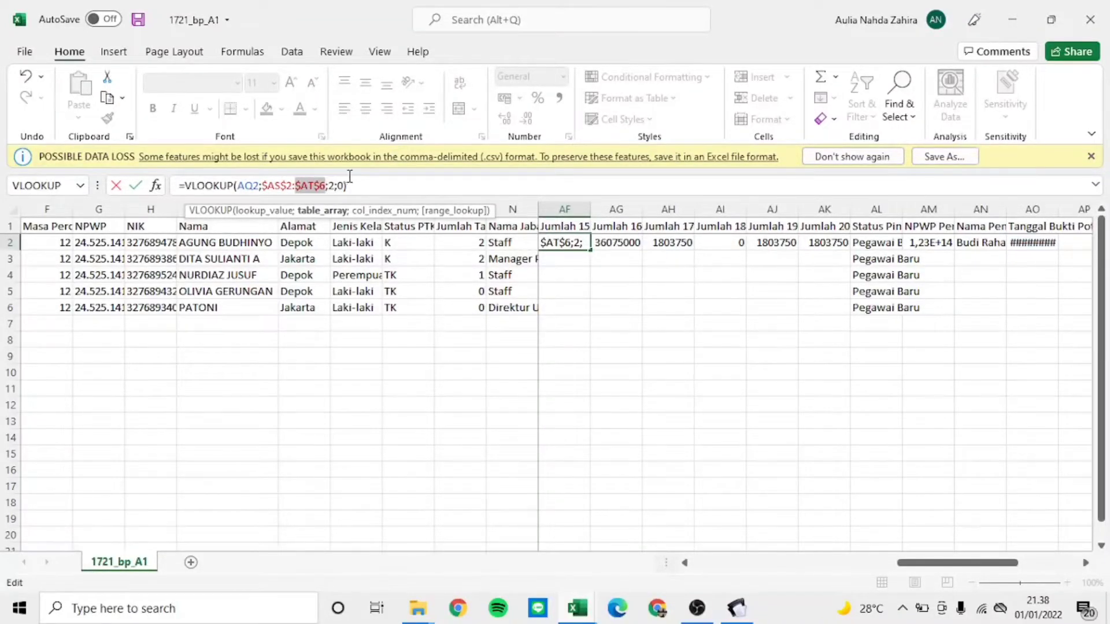
{"action": "type", "text": "$AT$36"}
{"action": "key", "text": "Return"}
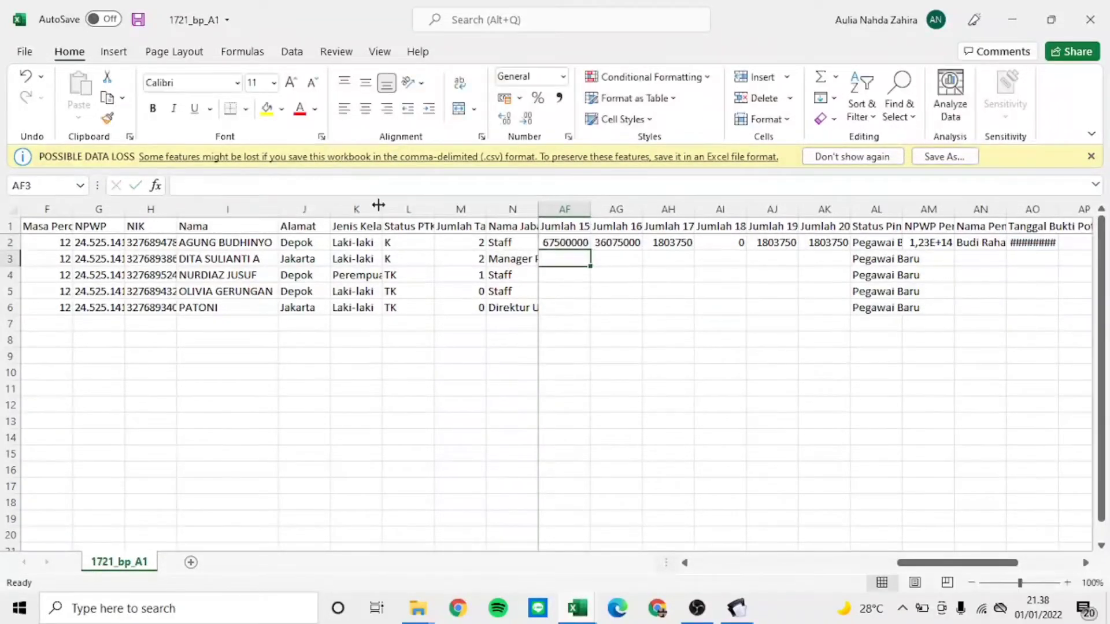
Step: Fill the Jumlah 15 lookup formula down from AF2 to AF6 and check item 16 in the eSPT A1 form
{"action": "left_click", "coordinate": [581, 243]}
{"action": "double_click", "coordinate": [590, 250]}
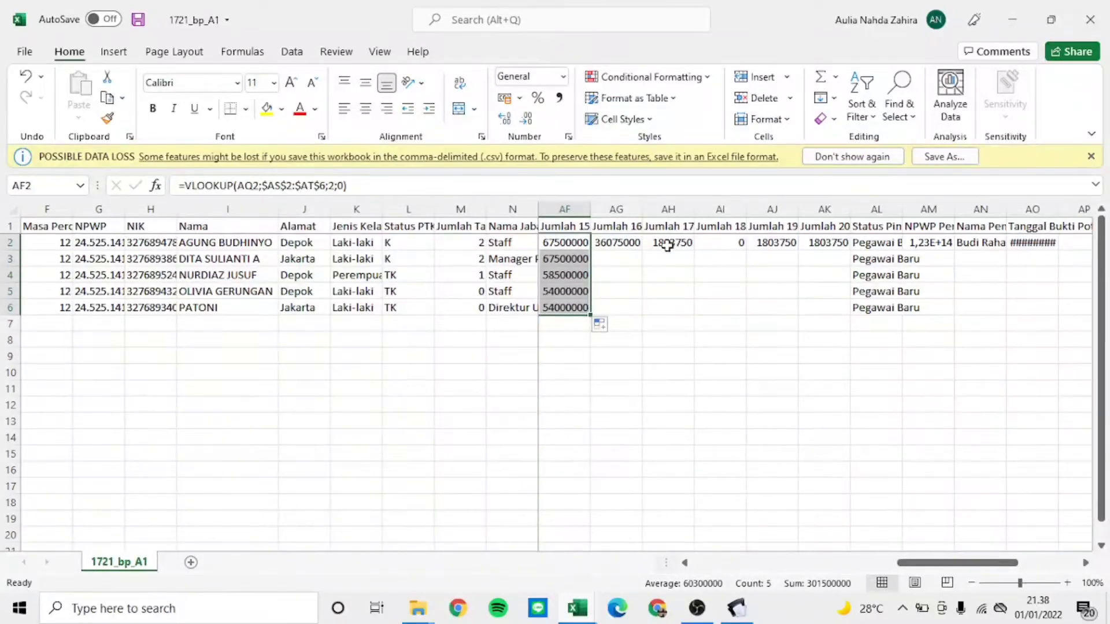
{"action": "key", "text": "alt+Tab"}
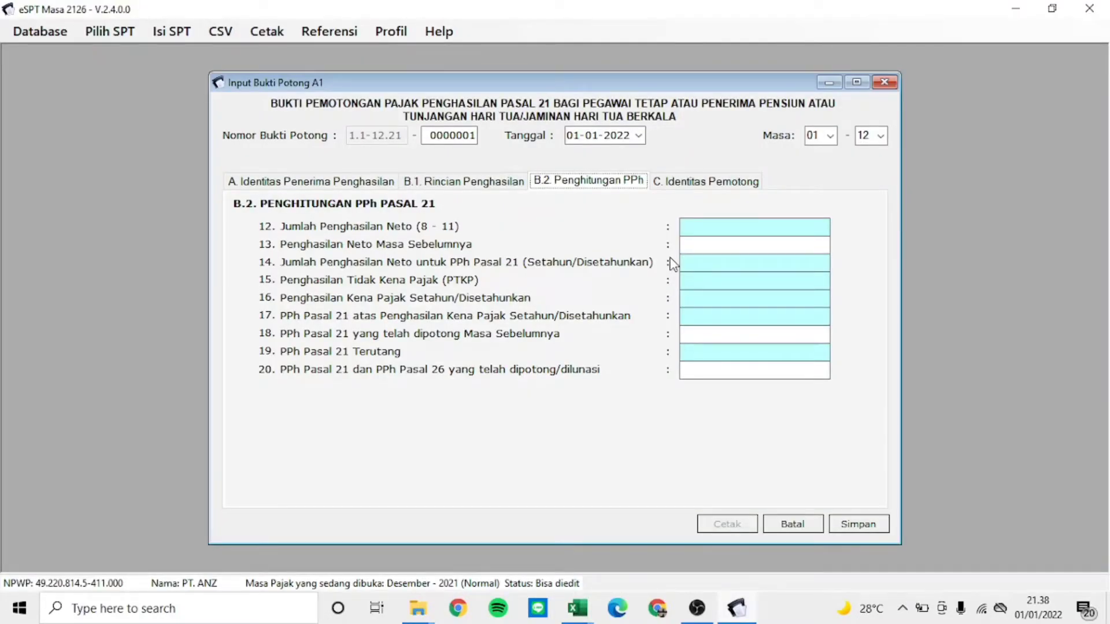
{"action": "key", "text": "alt+Tab"}
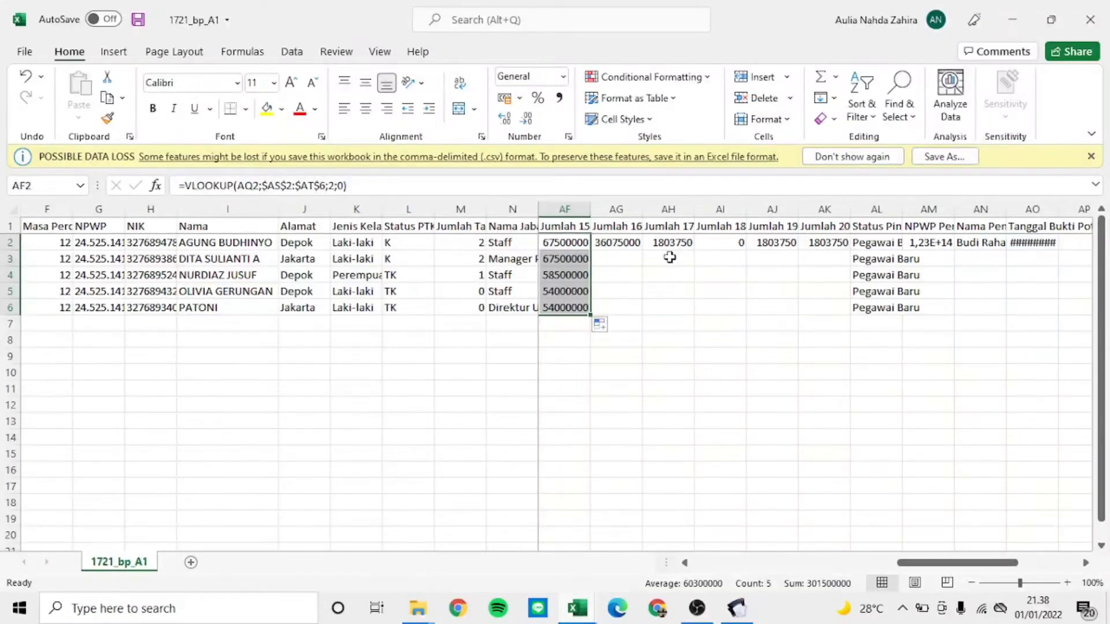
Step: Replace the Jumlah 16 value in AG2 with the beginning of a rounding condition, =IF(ROUNDDOWN(
{"action": "key", "text": "Right"}
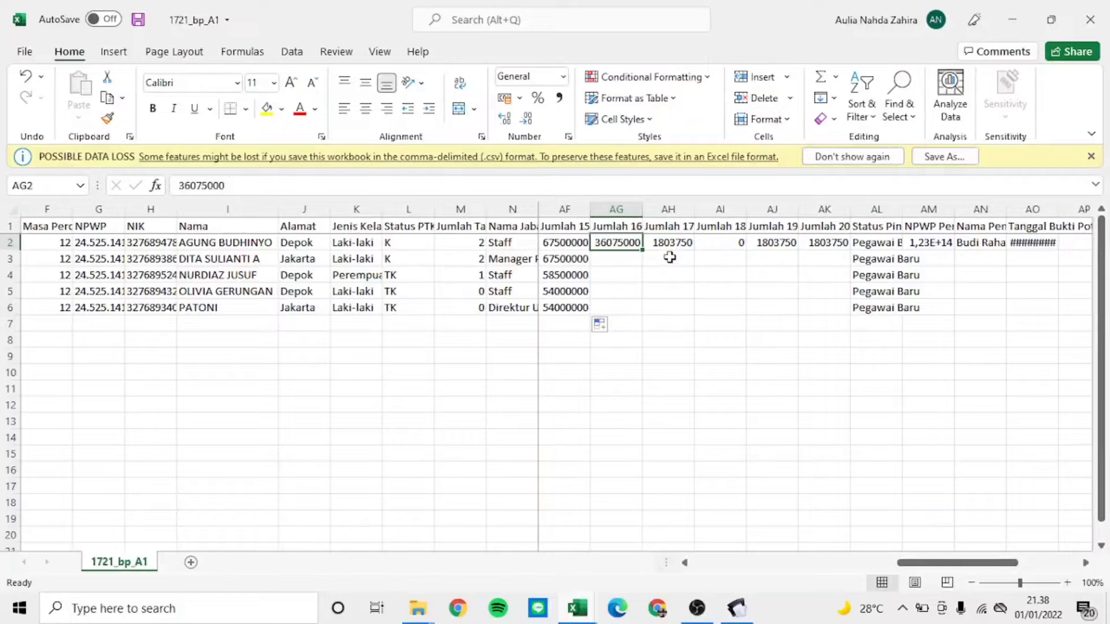
{"action": "type", "text": "=IF"}
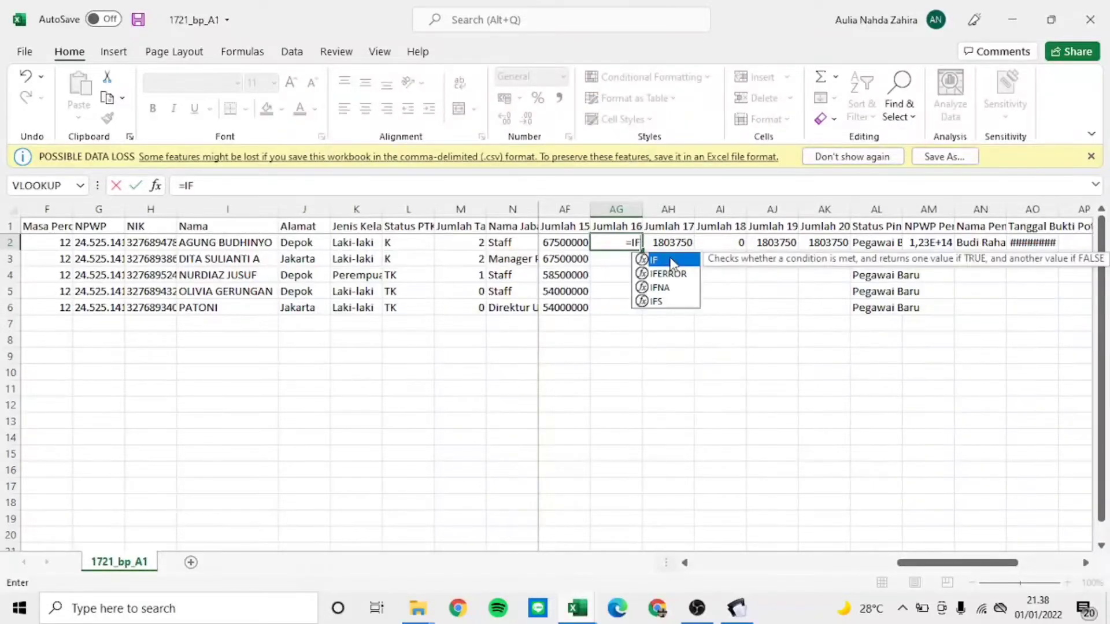
{"action": "double_click", "coordinate": [670, 261]}
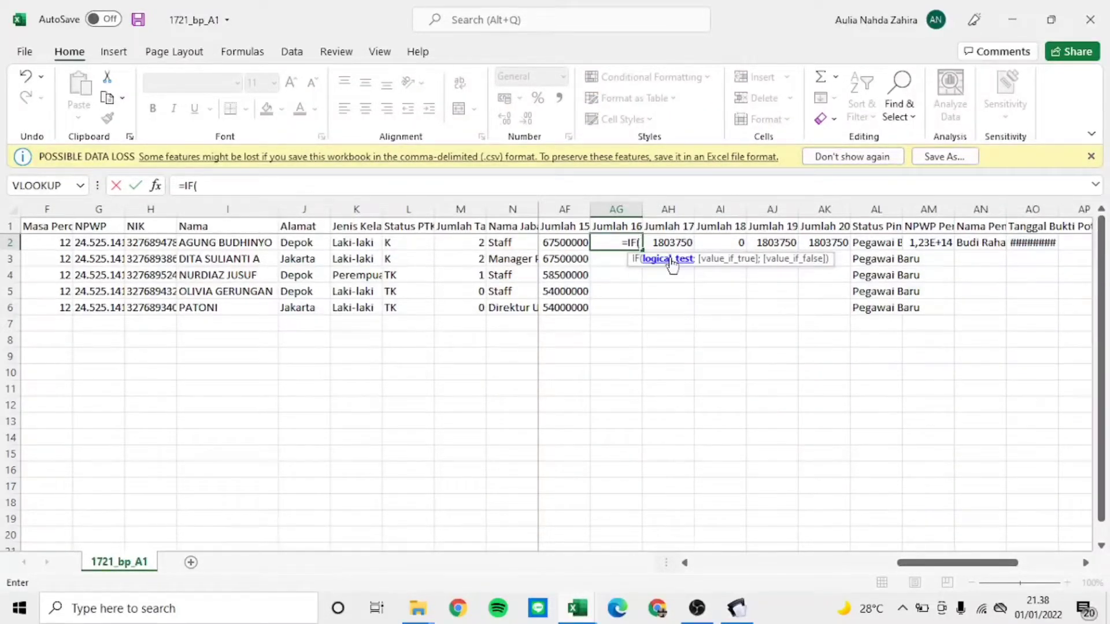
{"action": "type", "text": "ROU"}
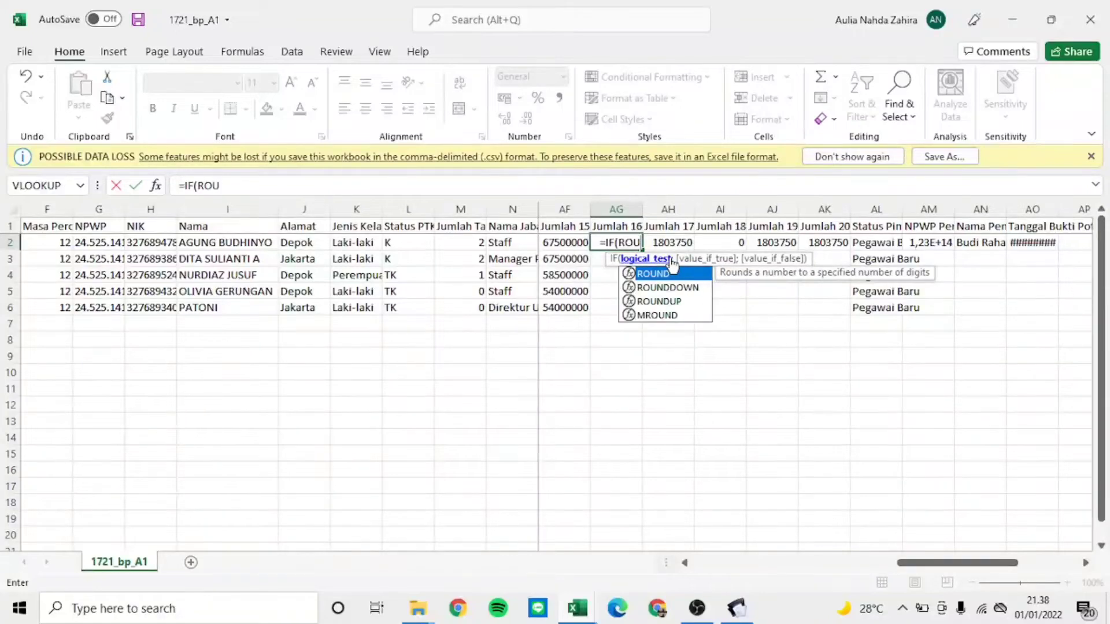
{"action": "key", "text": "Return"}
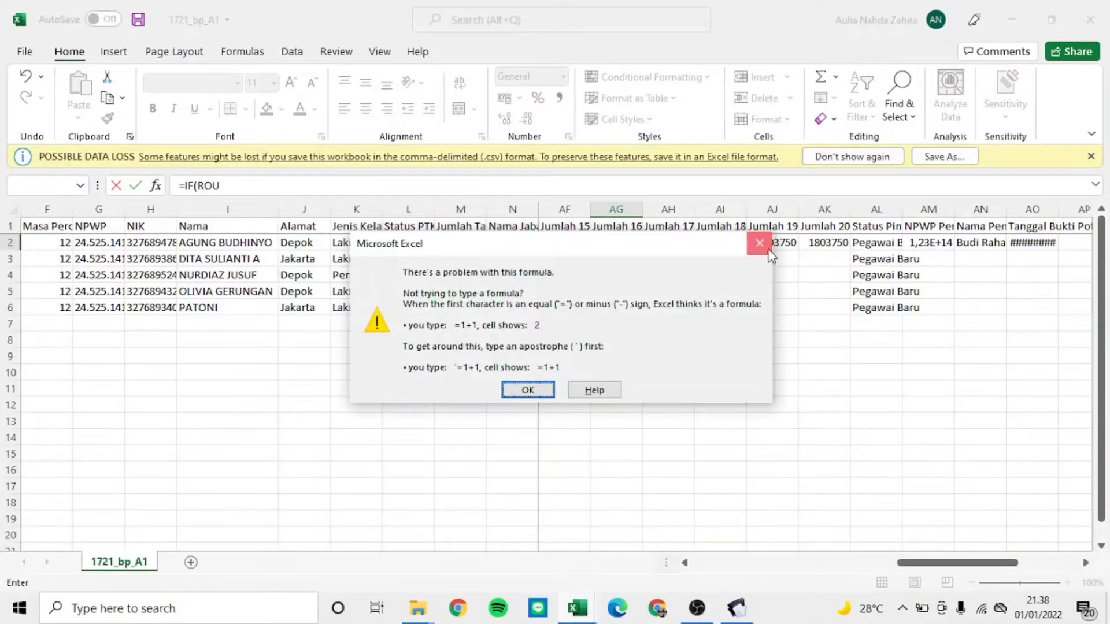
{"action": "left_click", "coordinate": [759, 243]}
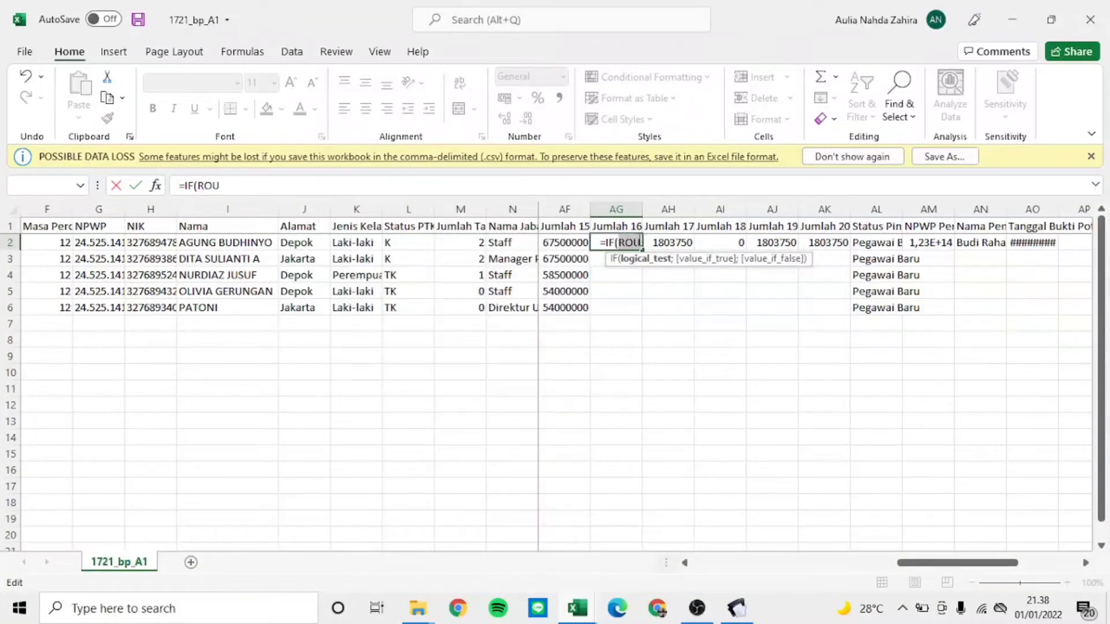
{"action": "type", "text": "N"}
{"action": "key", "text": "BackSpace"}
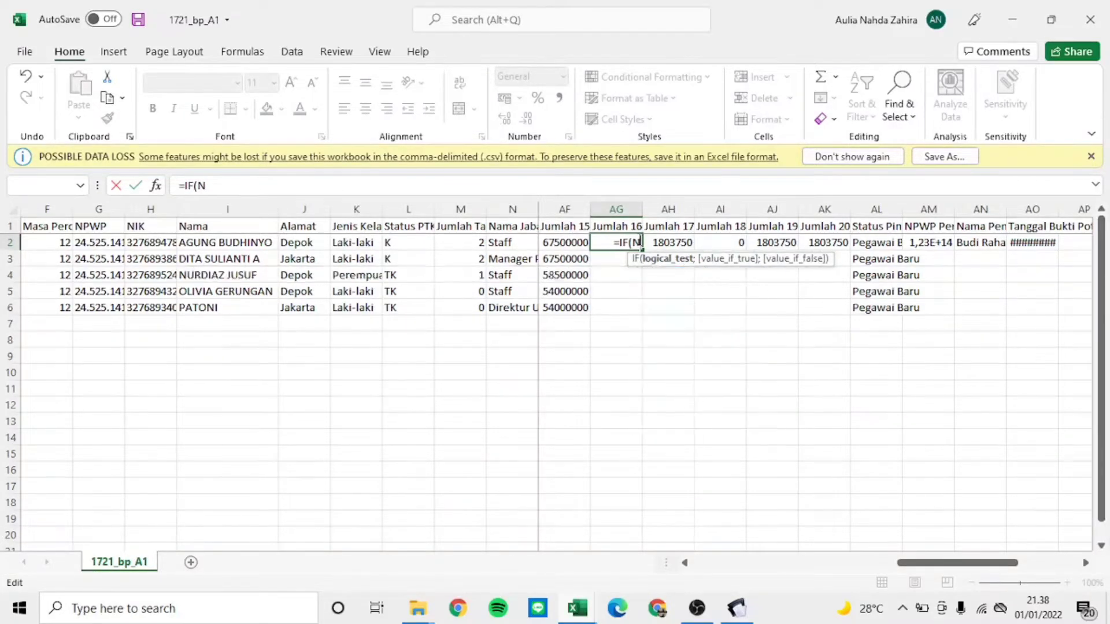
{"action": "type", "text": "ROUNDDO"}
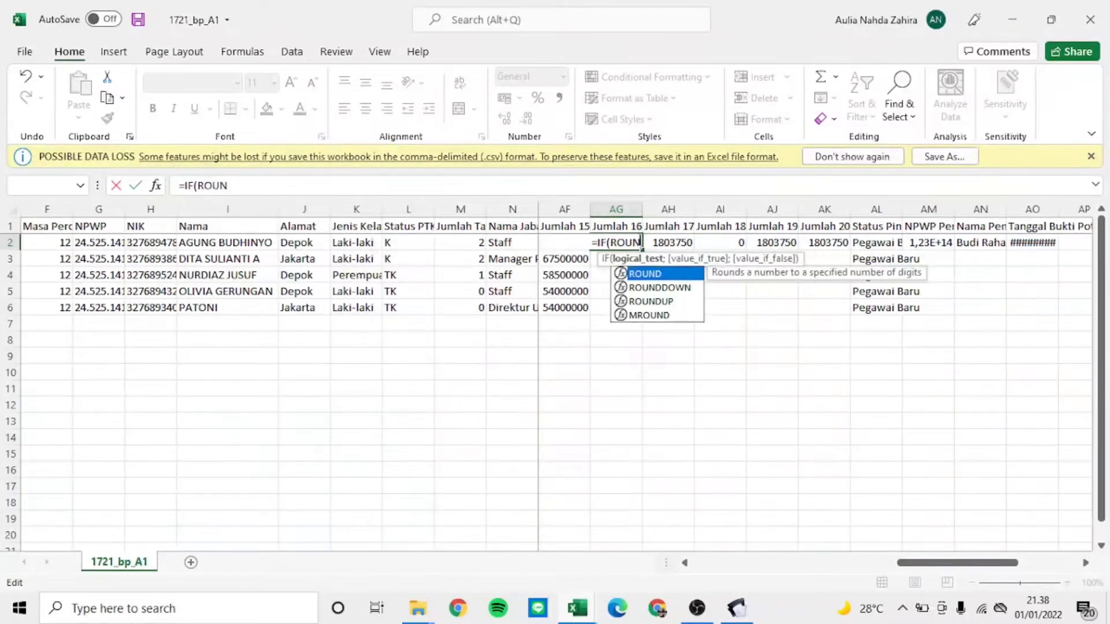
{"action": "type", "text": "WN"}
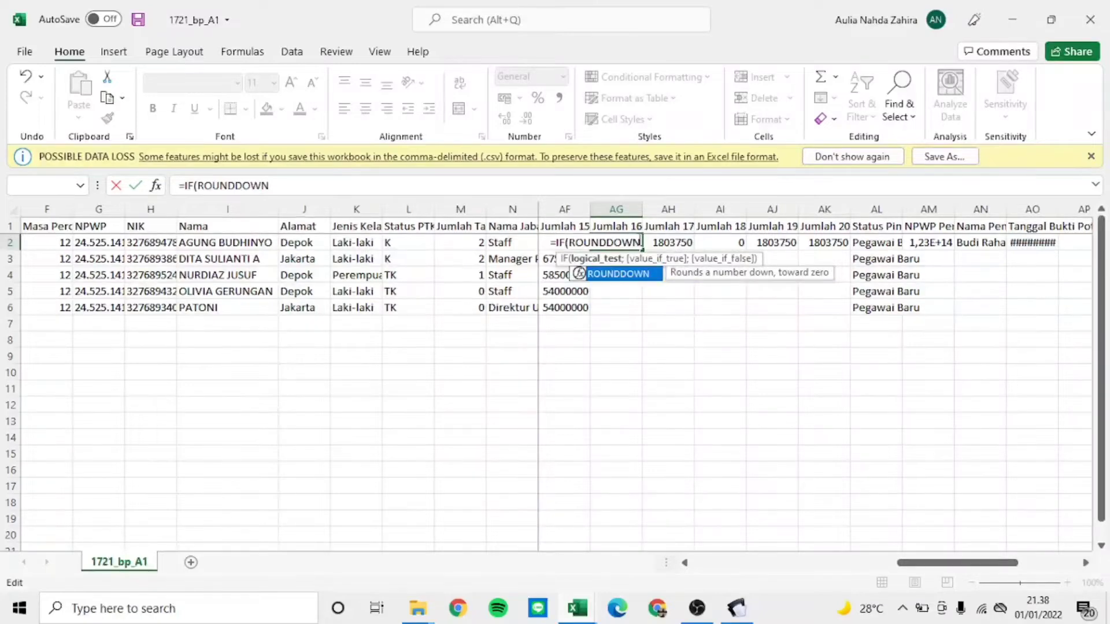
{"action": "type", "text": "("}
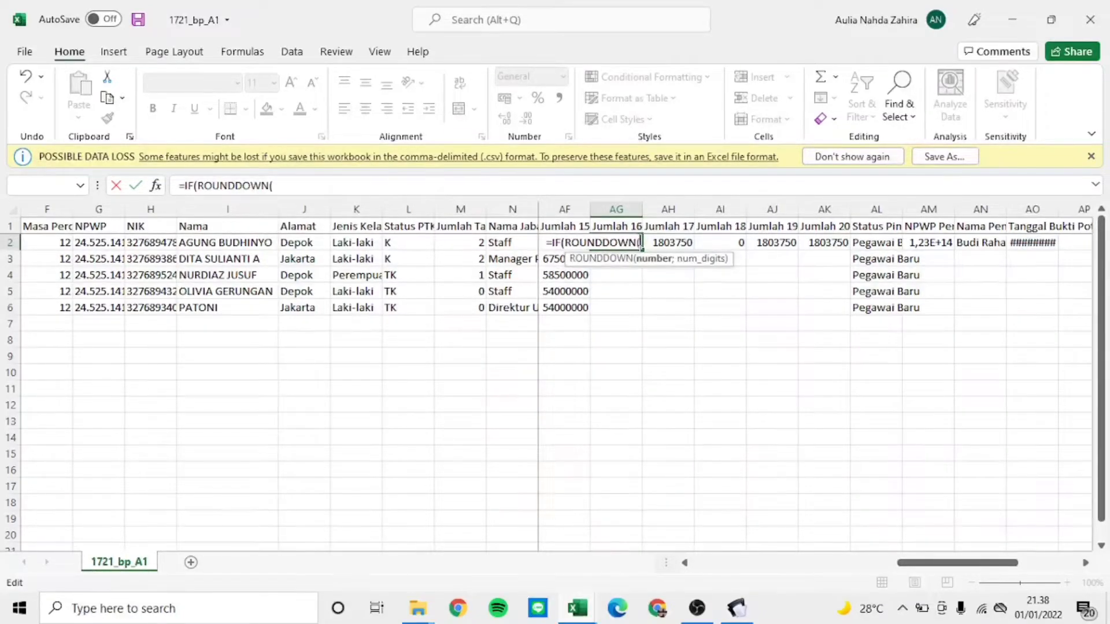
Step: Complete AG2's condition as ROUNDDOWN(AE2-AF2;-3)<=0 and give 0 as the result when it is true
{"action": "left_click_drag", "start_coordinate": [912, 572], "coordinate": [894, 572]}
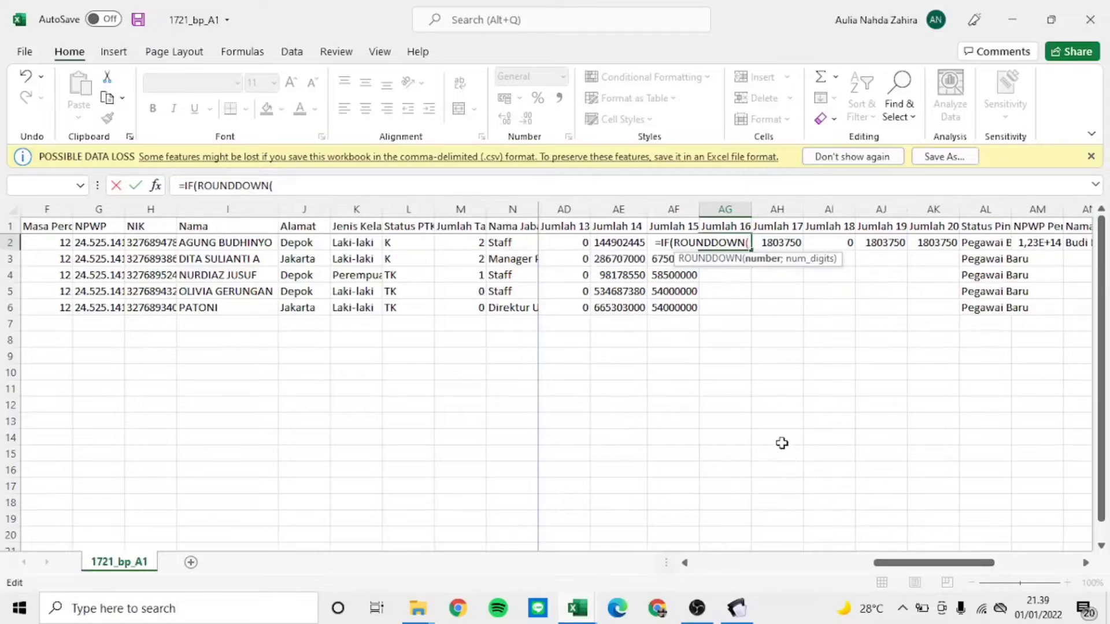
{"action": "left_click", "coordinate": [619, 243]}
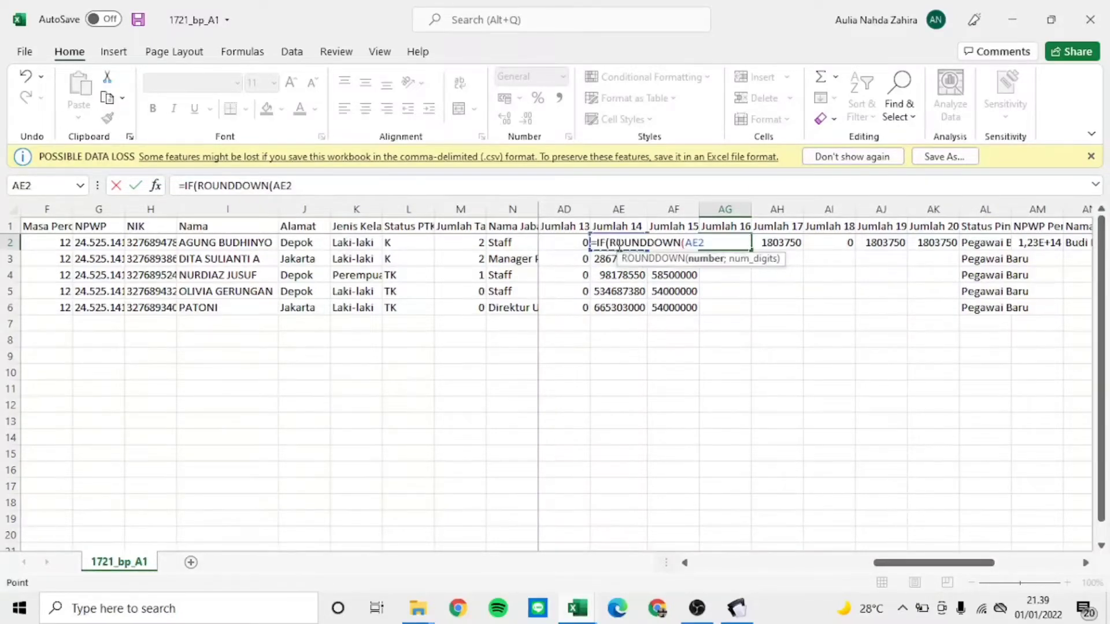
{"action": "type", "text": "-"}
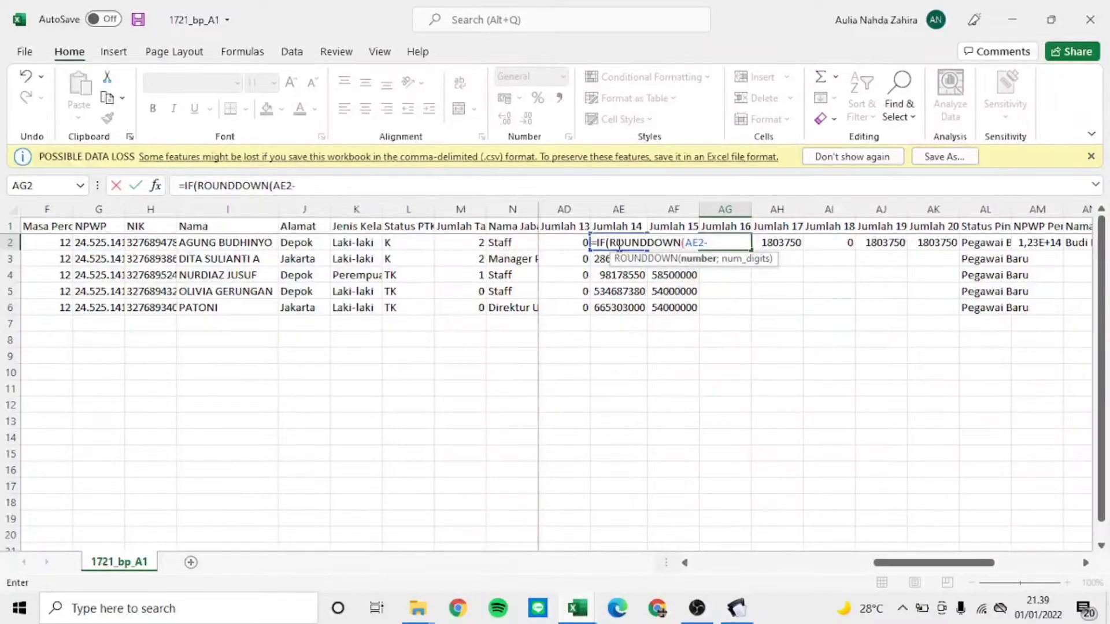
{"action": "key", "text": "Right"}
{"action": "key", "text": "Left"}
{"action": "key", "text": "Left"}
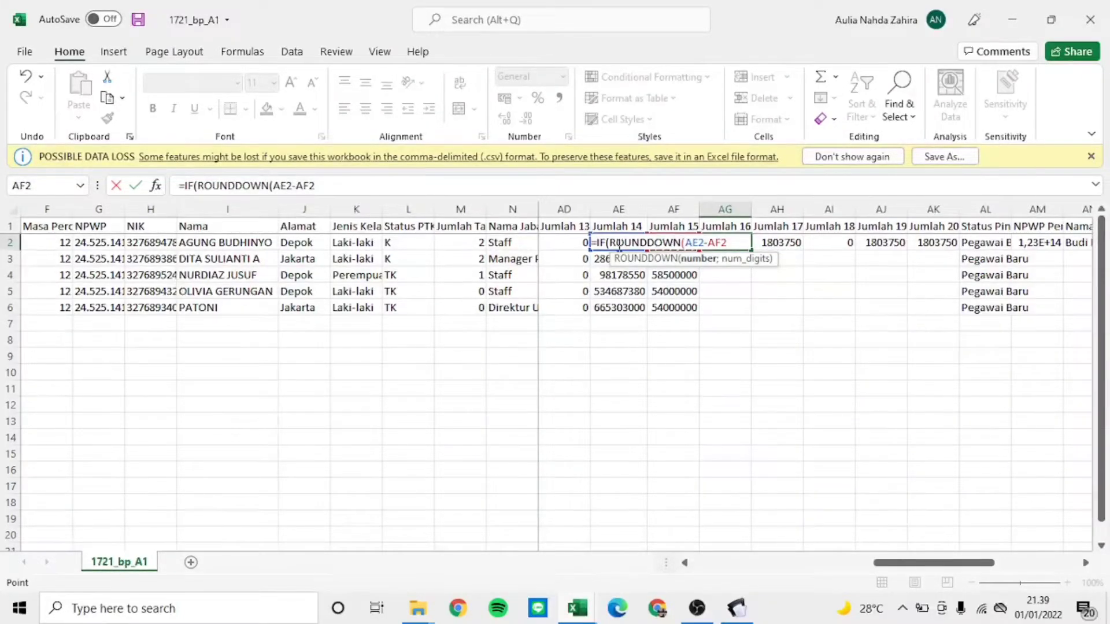
{"action": "type", "text": ";-3"}
{"action": "type", "text": ")"}
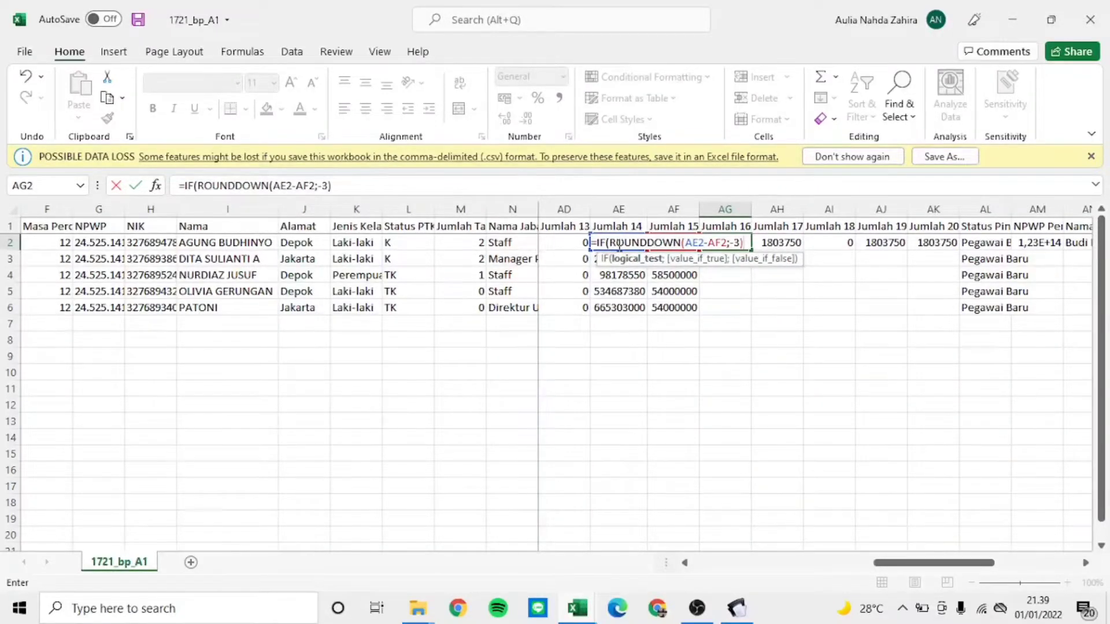
{"action": "type", "text": "<"}
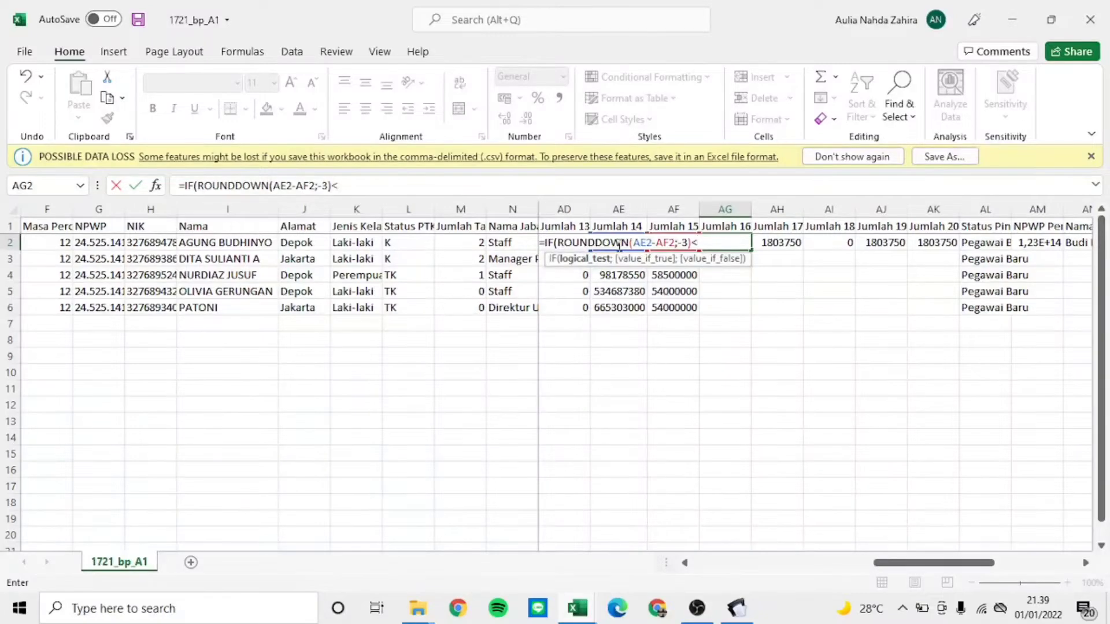
{"action": "type", "text": "=0;0"}
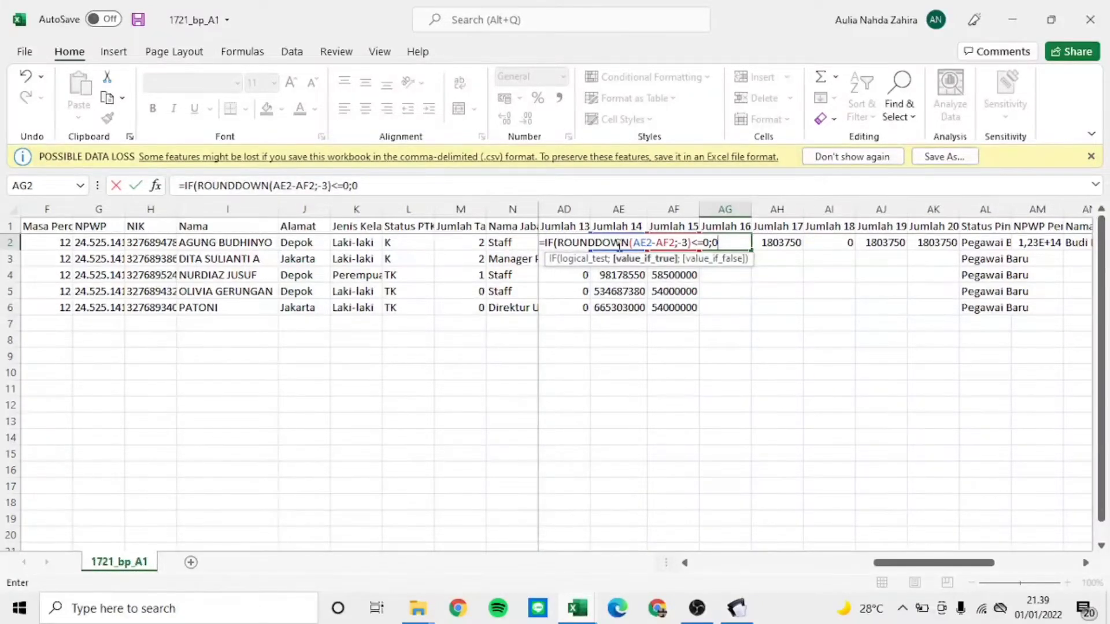
Step: Finish AG2's formula with ROUNDDOWN(AE2-AF2;-3) as the false result and fill it down to AG6
{"action": "type", "text": ";ROU"}
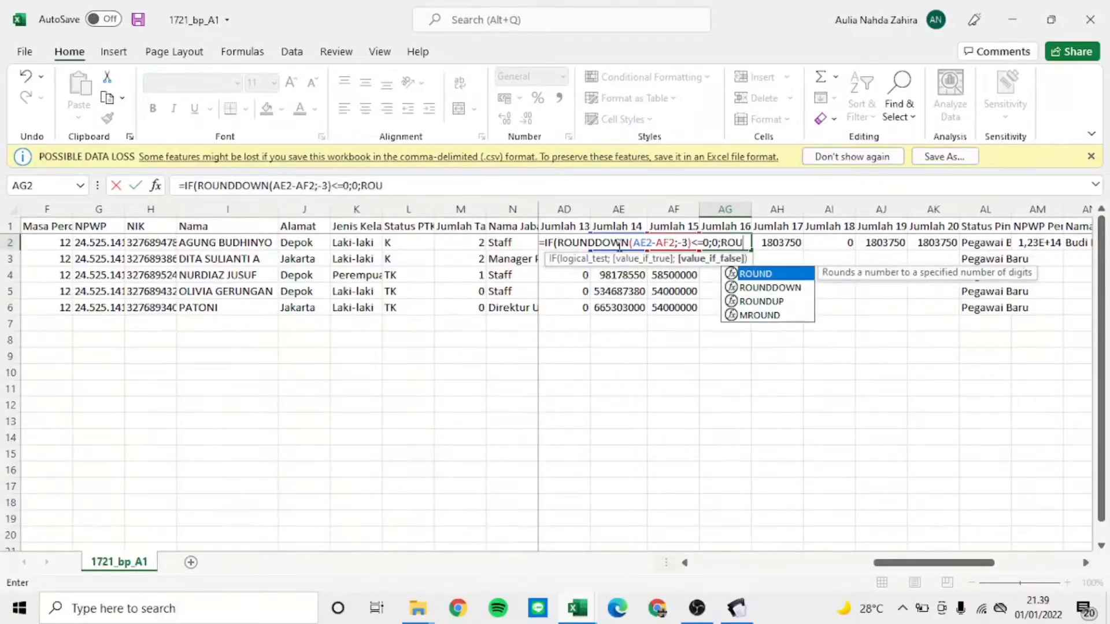
{"action": "type", "text": "NDDOWN("}
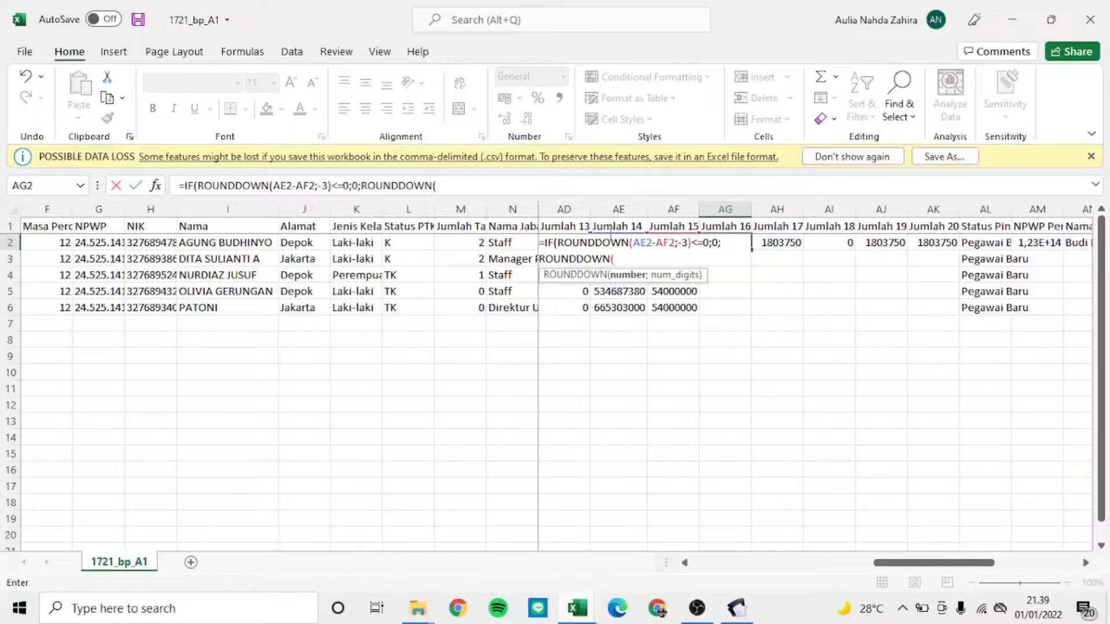
{"action": "left_click", "coordinate": [604, 242]}
{"action": "key", "text": "Up"}
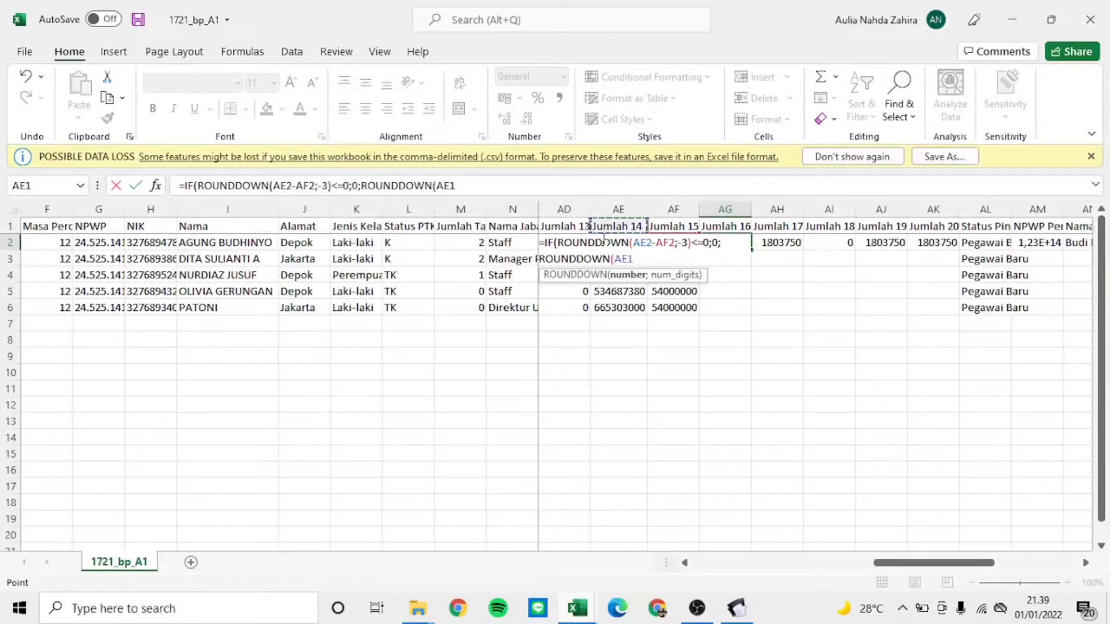
{"action": "key", "text": "Down"}
{"action": "type", "text": "-"}
{"action": "key", "text": "Right"}
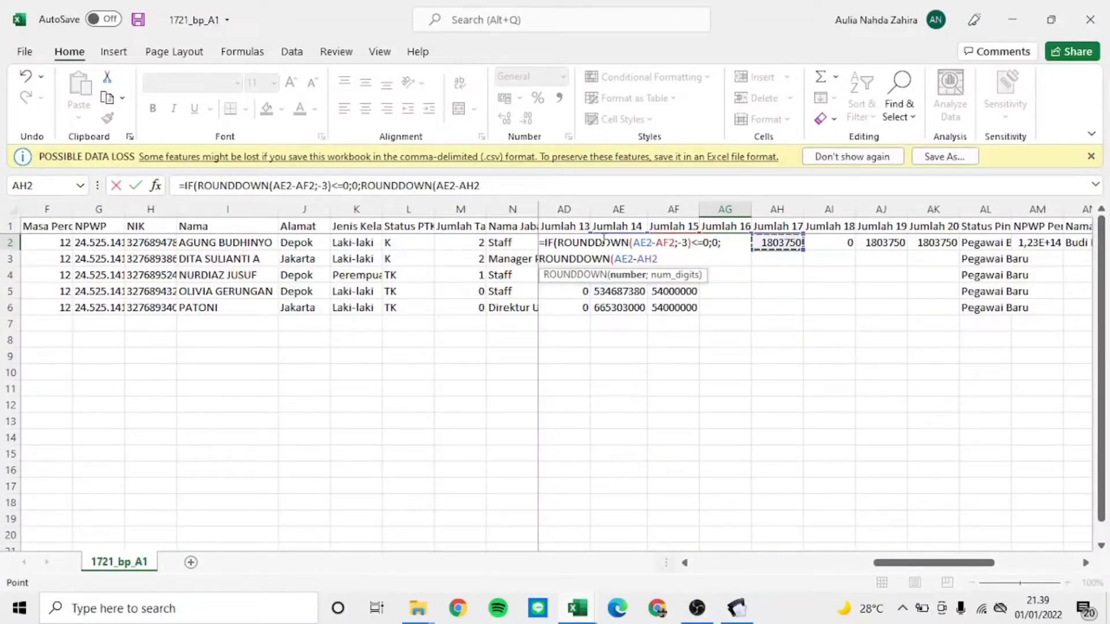
{"action": "key", "text": "Left"}
{"action": "key", "text": "Left"}
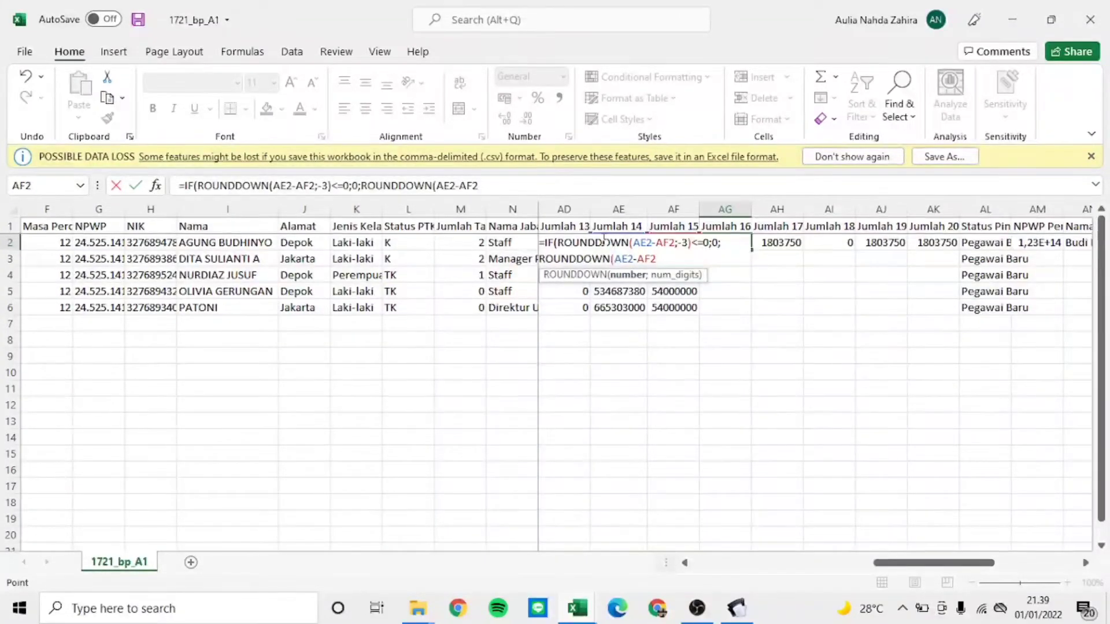
{"action": "type", "text": ";-3"}
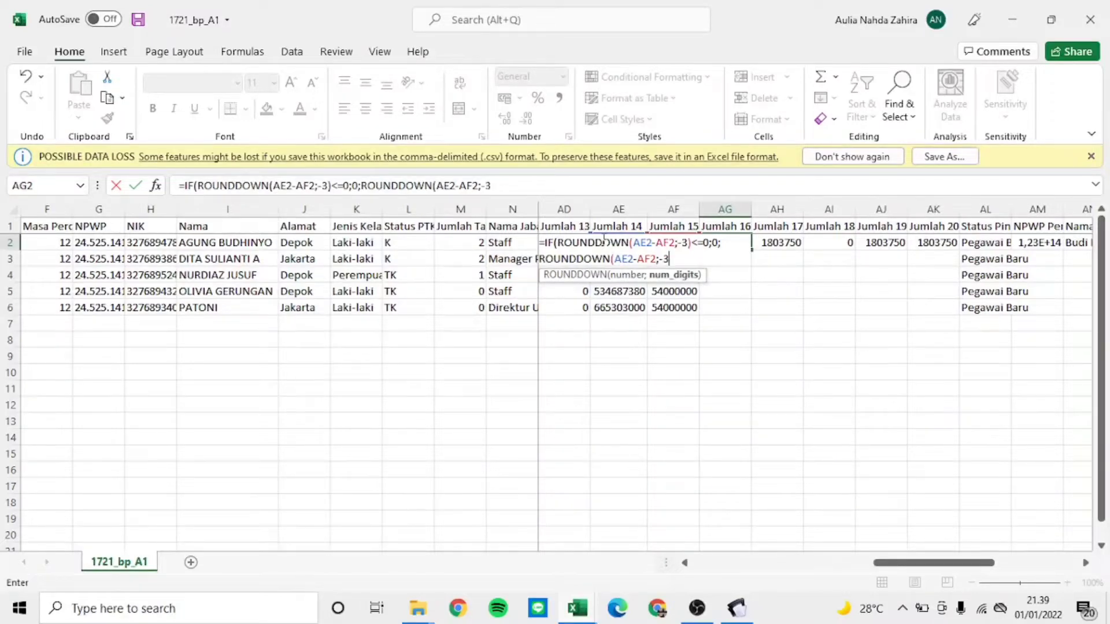
{"action": "type", "text": ")"}
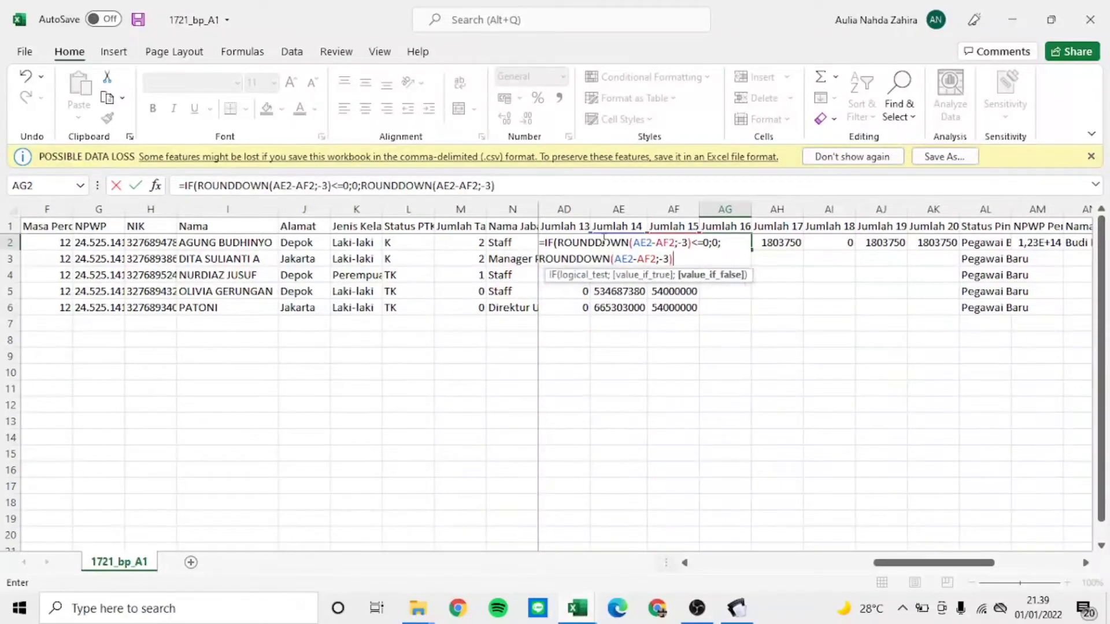
{"action": "type", "text": ")"}
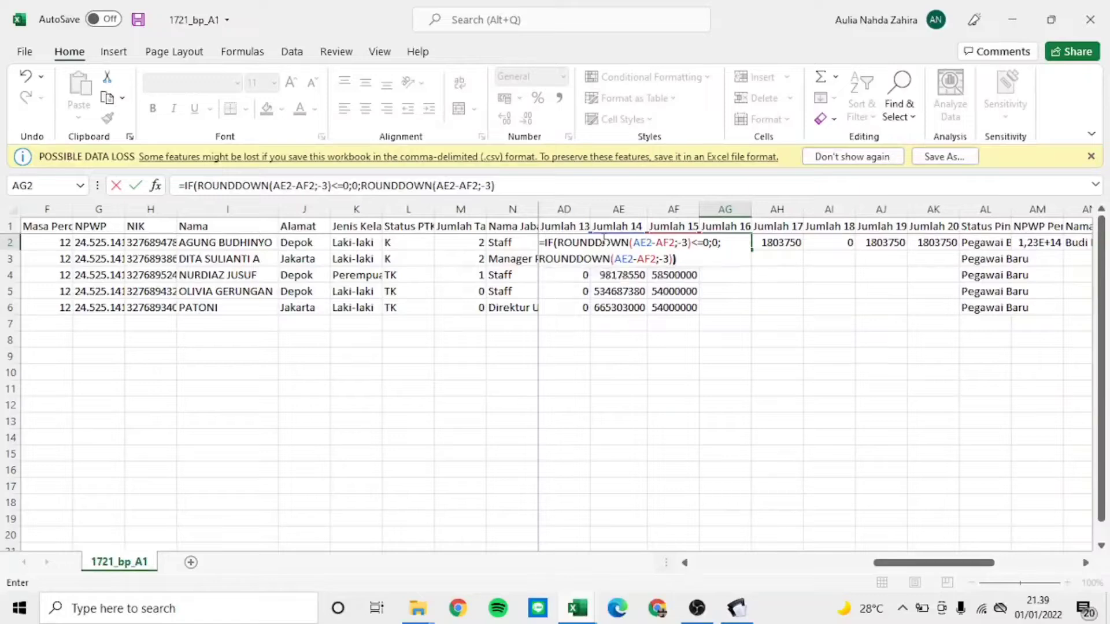
{"action": "key", "text": "Return"}
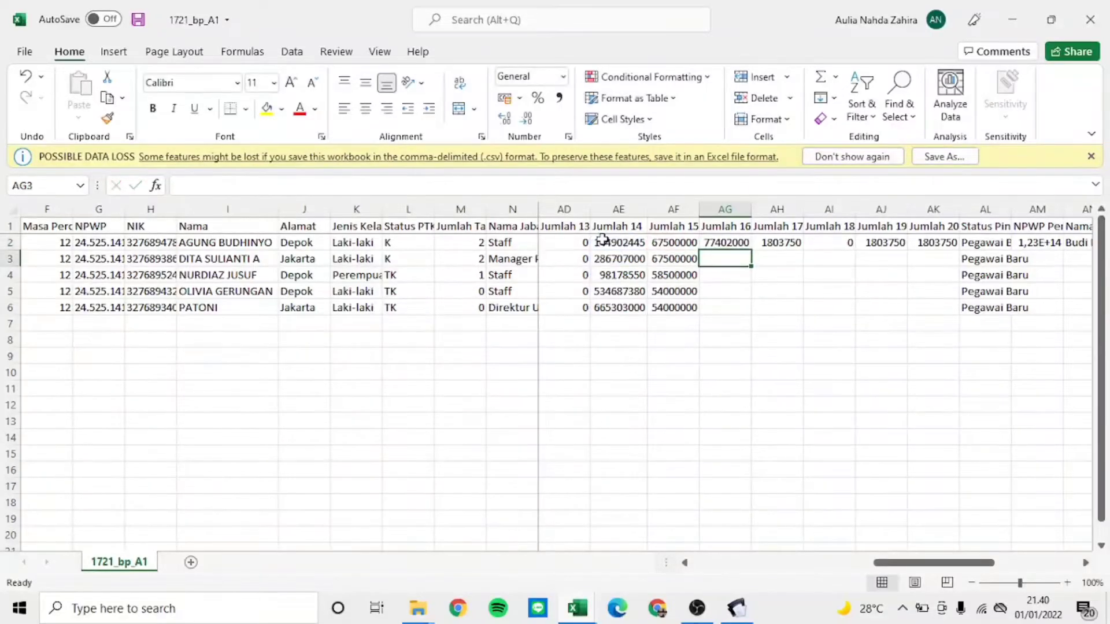
{"action": "left_click", "coordinate": [738, 244]}
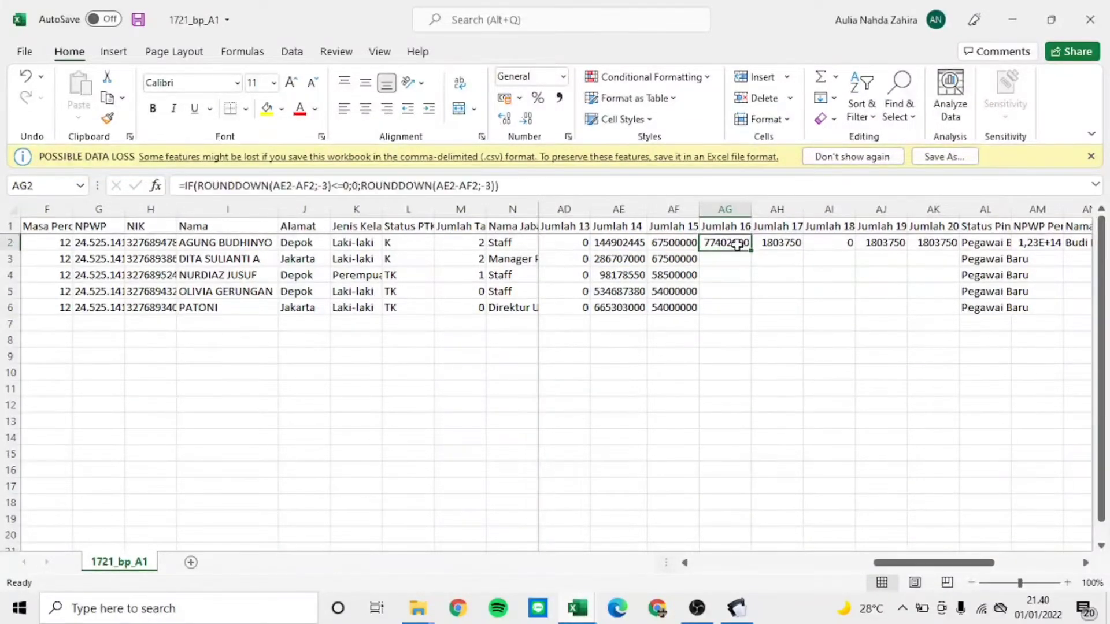
{"action": "double_click", "coordinate": [751, 250]}
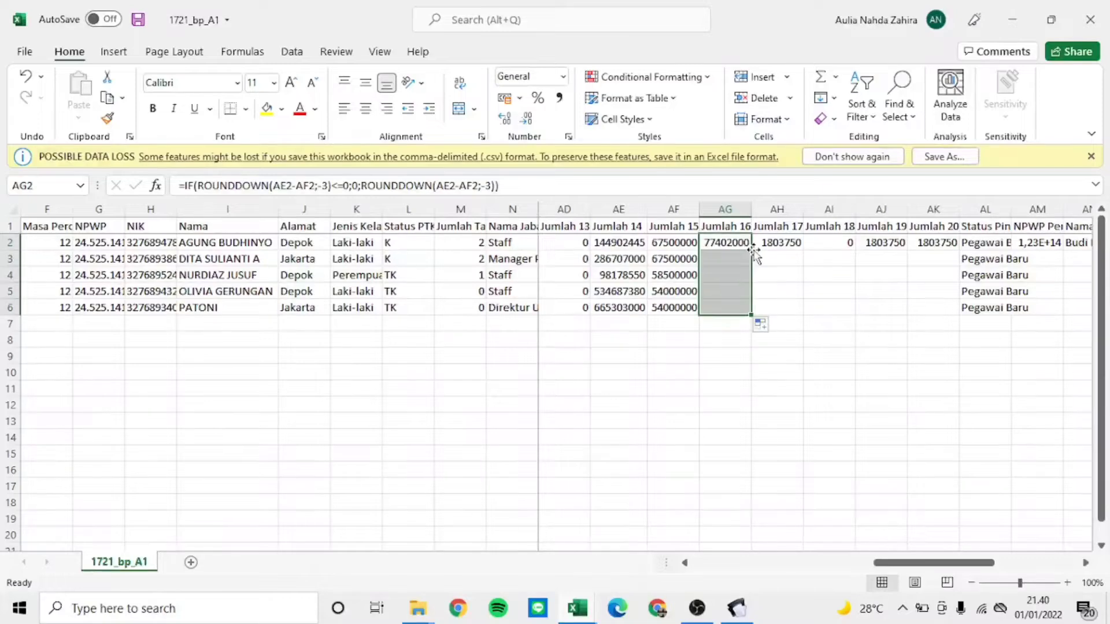
Step: Check item 17 in the eSPT A1 form and clear the Jumlah 17 value in AH2
{"action": "left_click", "coordinate": [794, 242]}
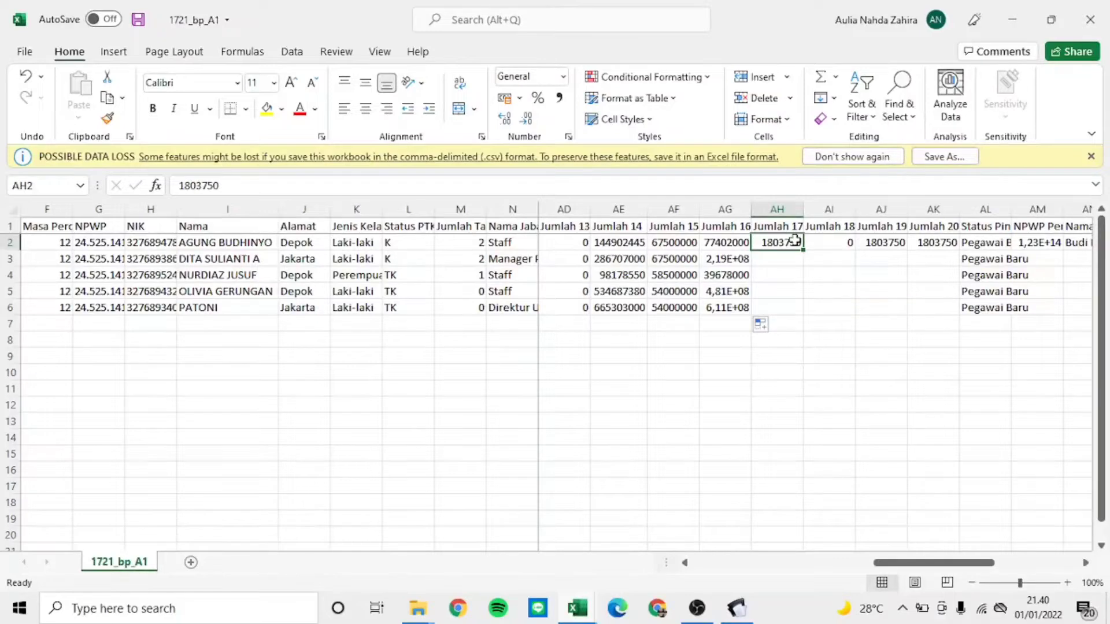
{"action": "key", "text": "alt+Tab"}
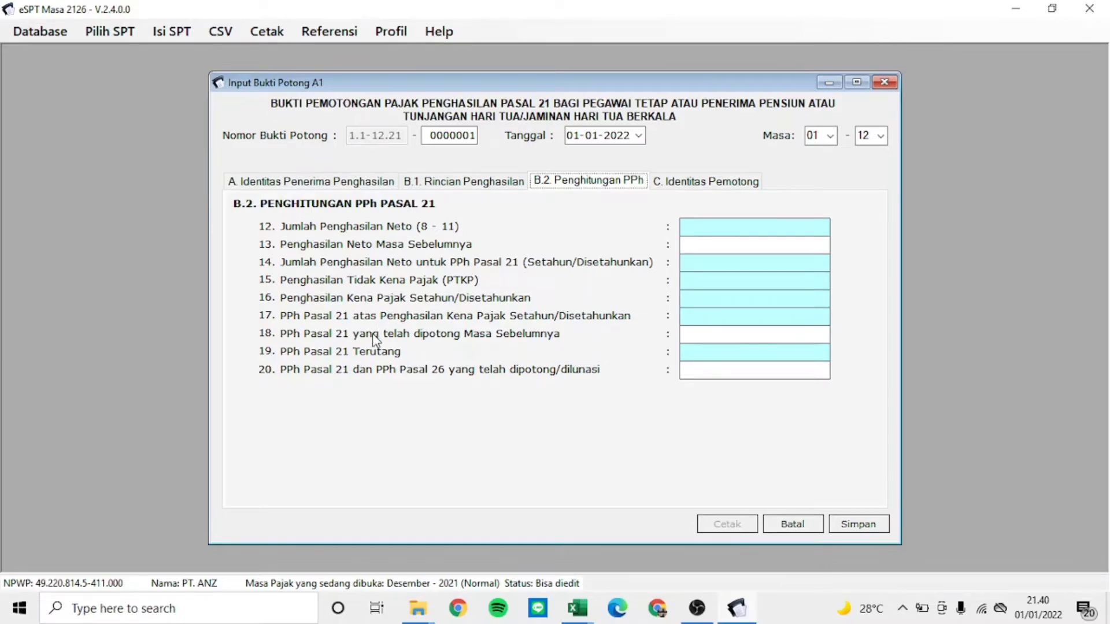
{"action": "key", "text": "alt+Tab"}
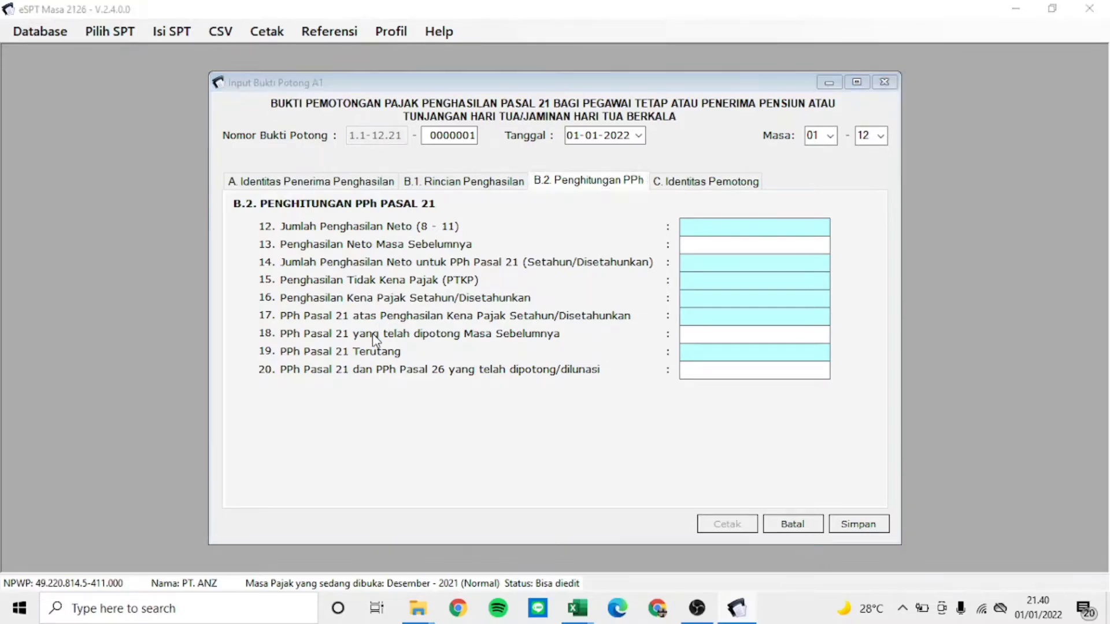
{"action": "key", "text": "BackSpace"}
{"action": "key", "text": "BackSpace"}
{"action": "key", "text": "BackSpace"}
{"action": "key", "text": "BackSpace"}
{"action": "key", "text": "BackSpace"}
{"action": "key", "text": "BackSpace"}
{"action": "key", "text": "BackSpace"}
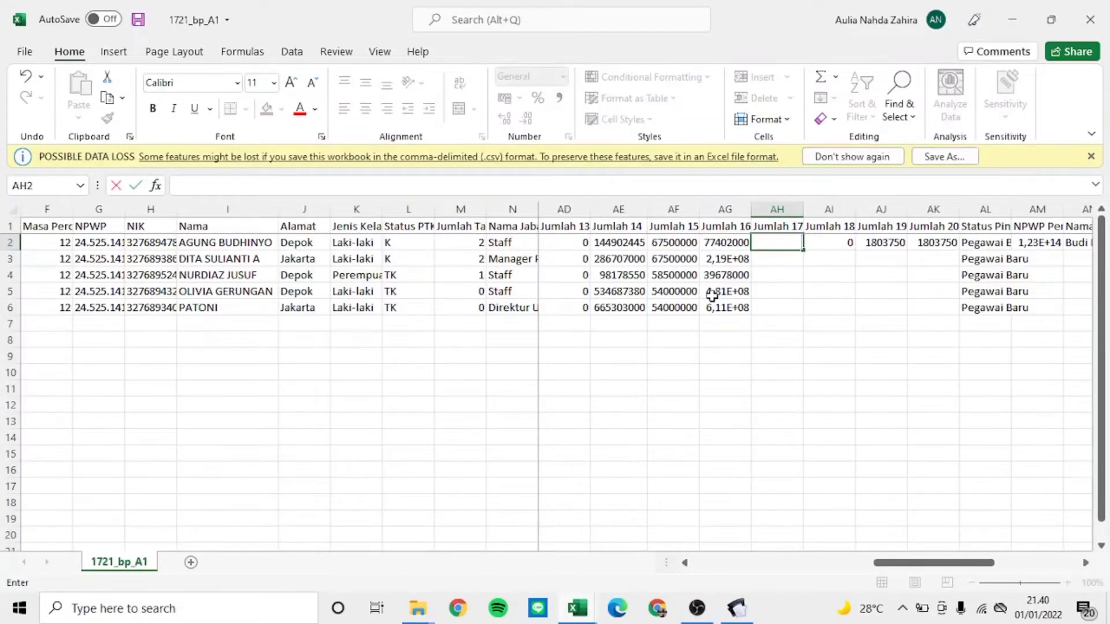
Step: Begin AH2's tax formula with the first bracket, =IF(AG2<=50000000;5%*AG2
{"action": "type", "text": "=IF"}
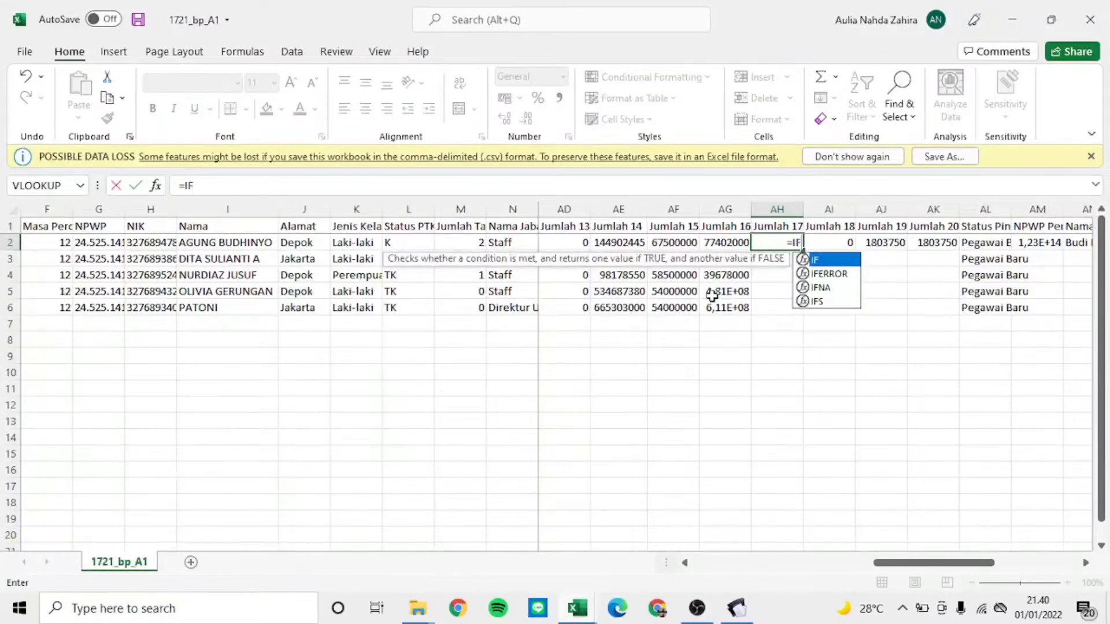
{"action": "type", "text": "("}
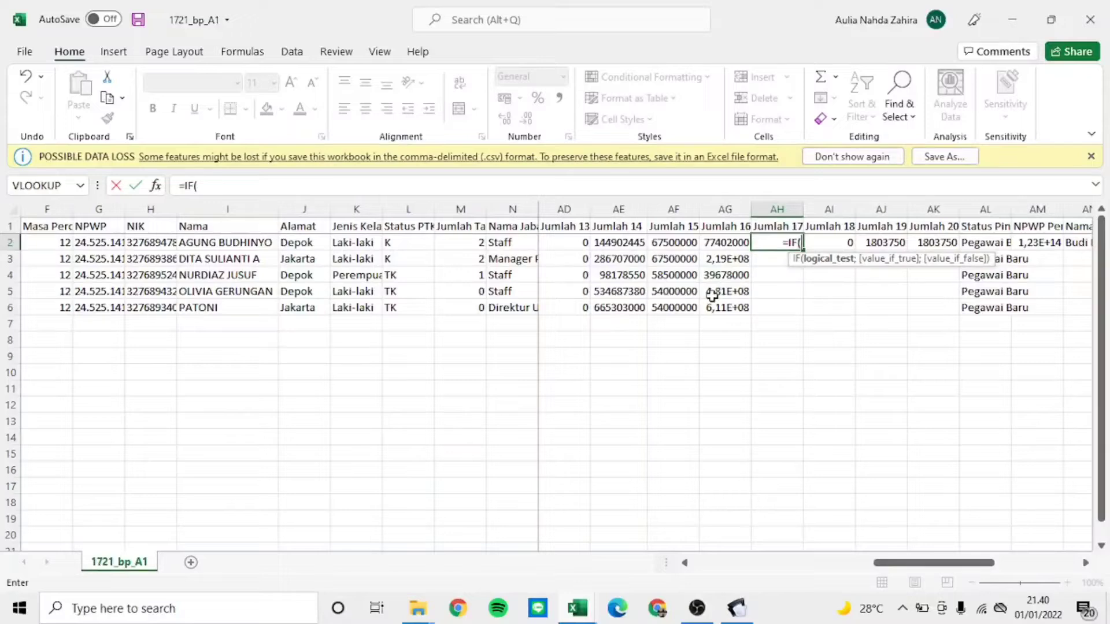
{"action": "key", "text": "Left"}
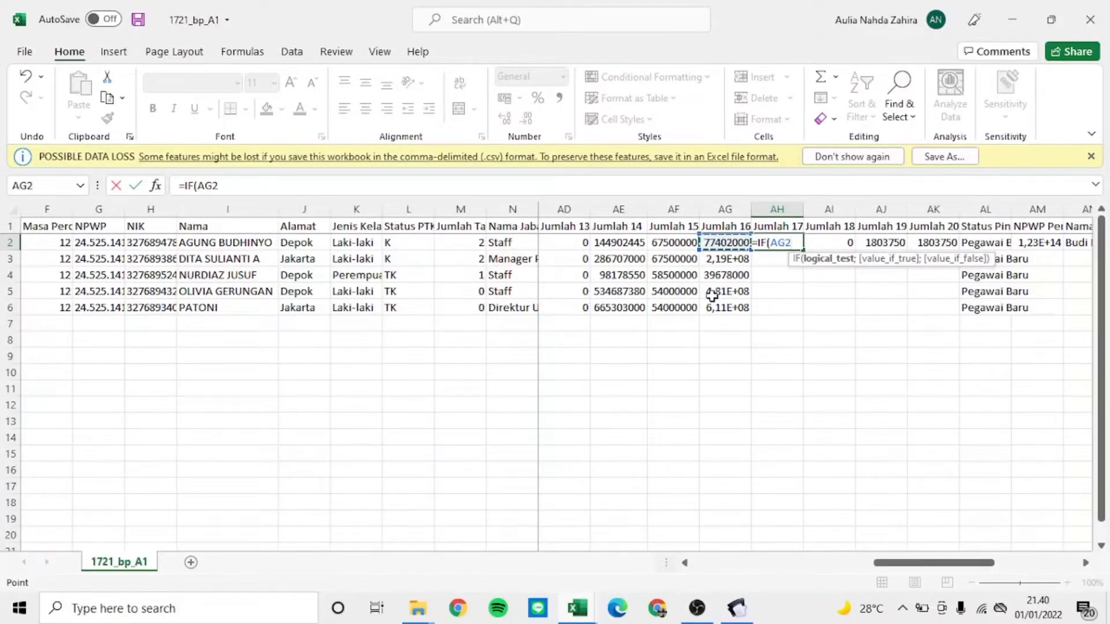
{"action": "type", "text": ",="}
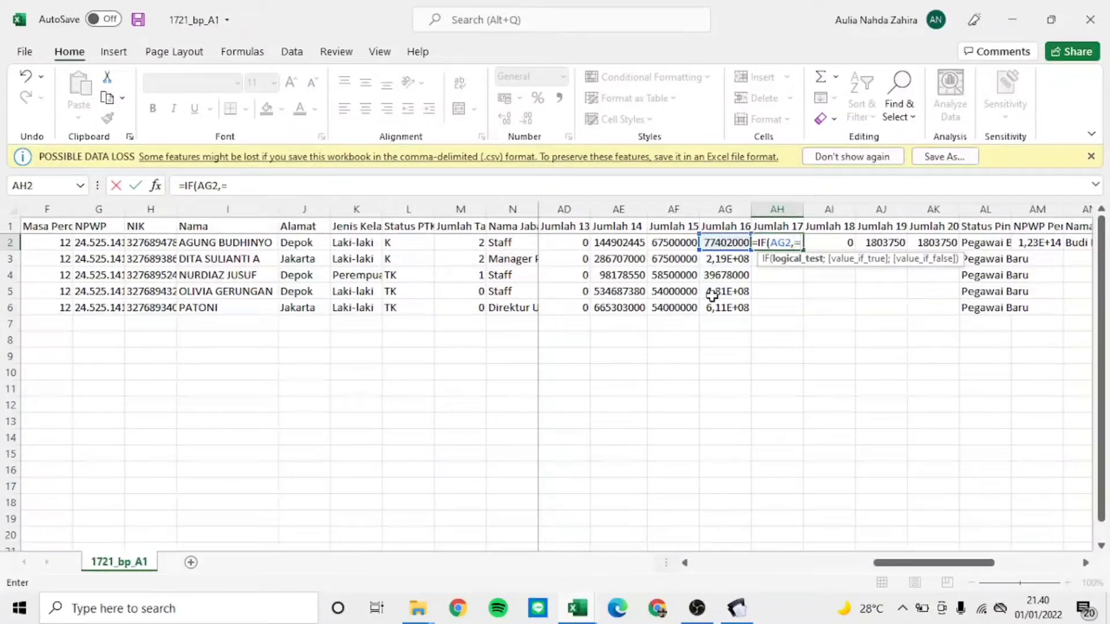
{"action": "key", "text": "BackSpace"}
{"action": "type", "text": "<="}
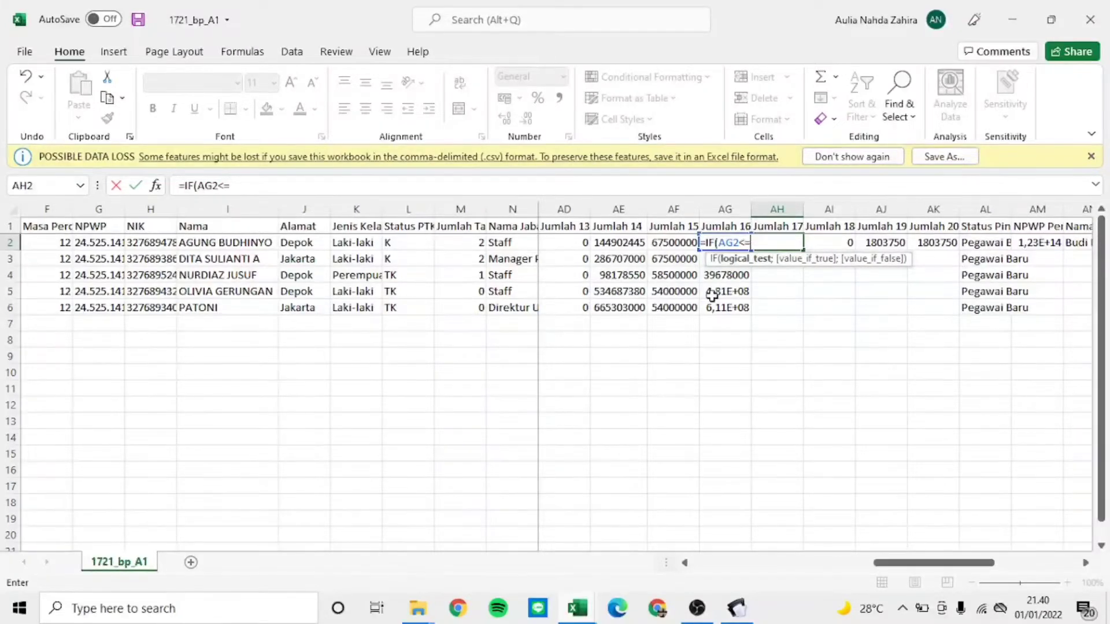
{"action": "type", "text": "5"}
{"action": "type", "text": "0000000;"}
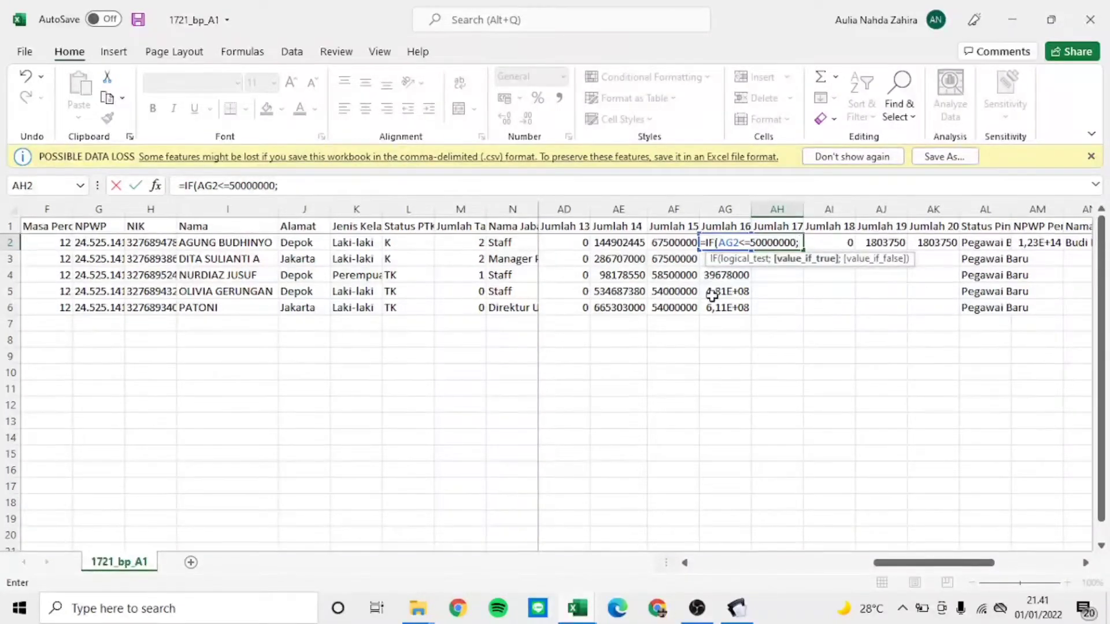
{"action": "type", "text": "5%"}
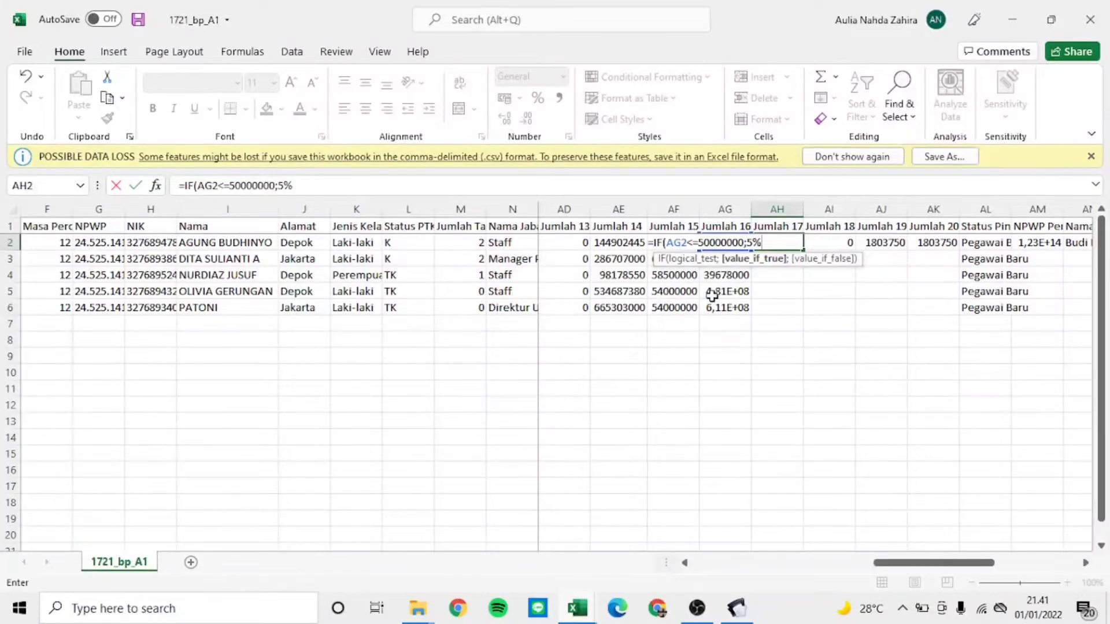
{"action": "type", "text": "*"}
{"action": "key", "text": "Left"}
{"action": "type", "text": ";"}
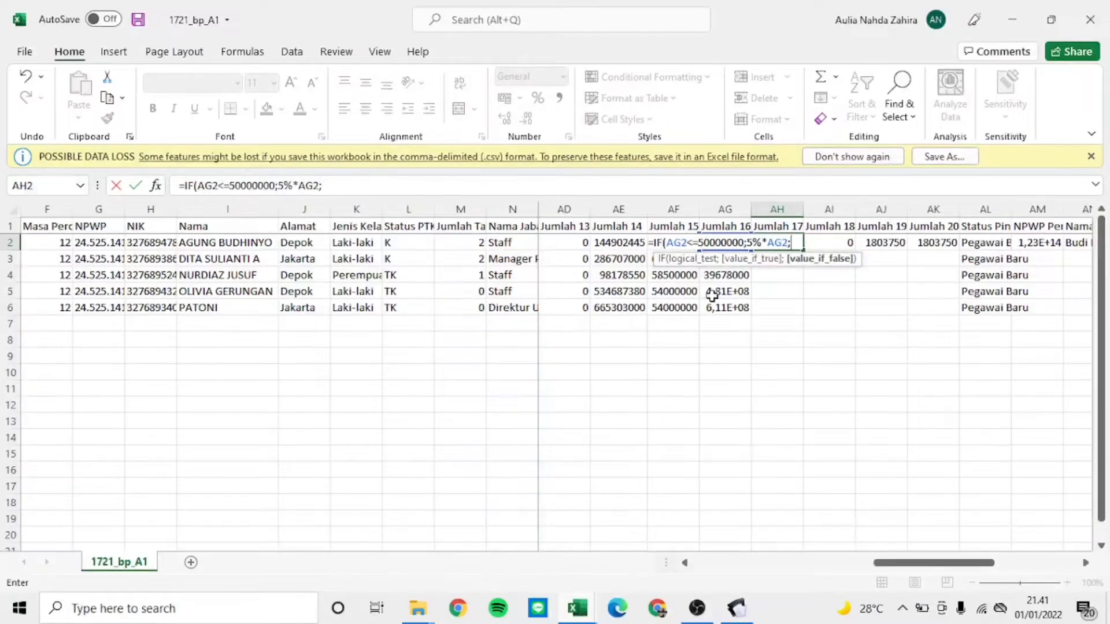
{"action": "key", "text": "BackSpace"}
Step: Nest the second tax bracket in AH2's formula as ;IF(AG2,250000000;15%*AG2-5000000
{"action": "type", "text": ";IF"}
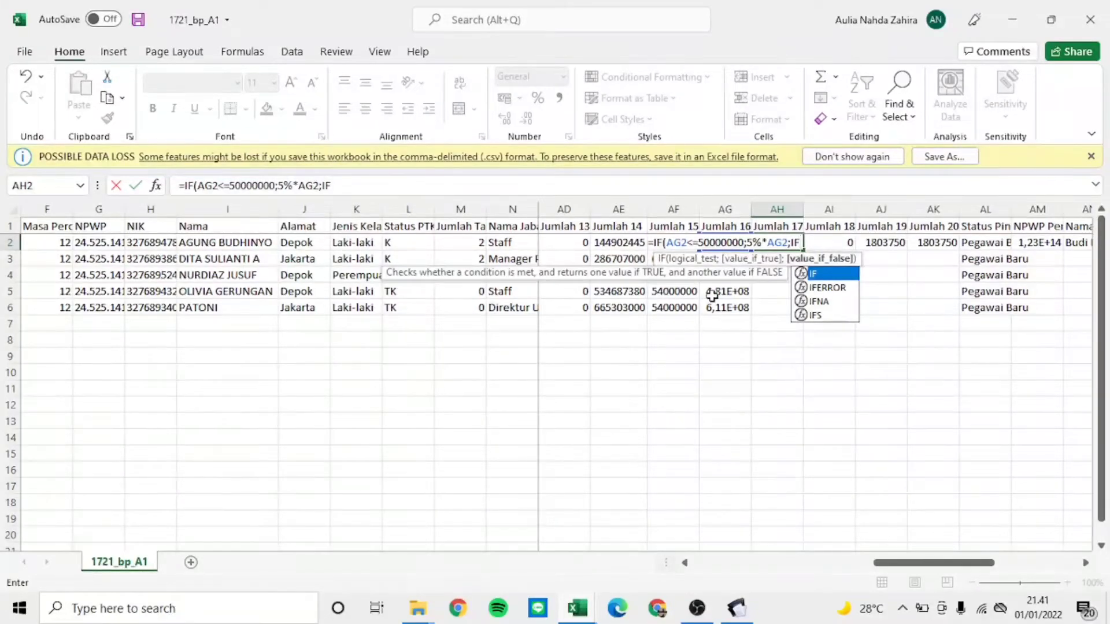
{"action": "type", "text": "("}
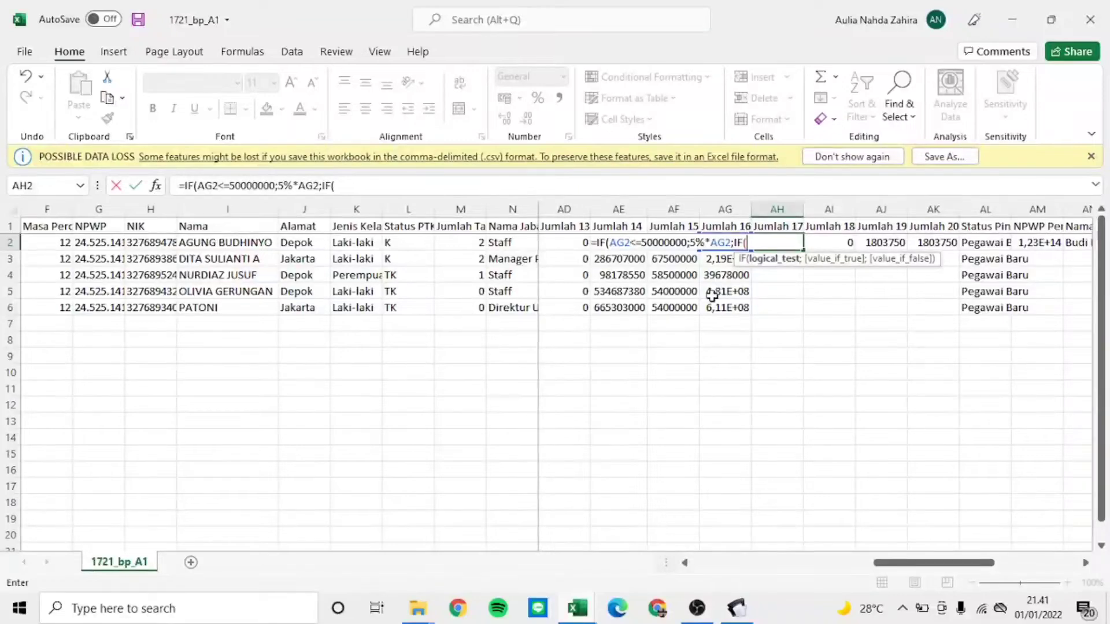
{"action": "key", "text": "Left"}
{"action": "type", "text": ",2"}
{"action": "type", "text": "25"}
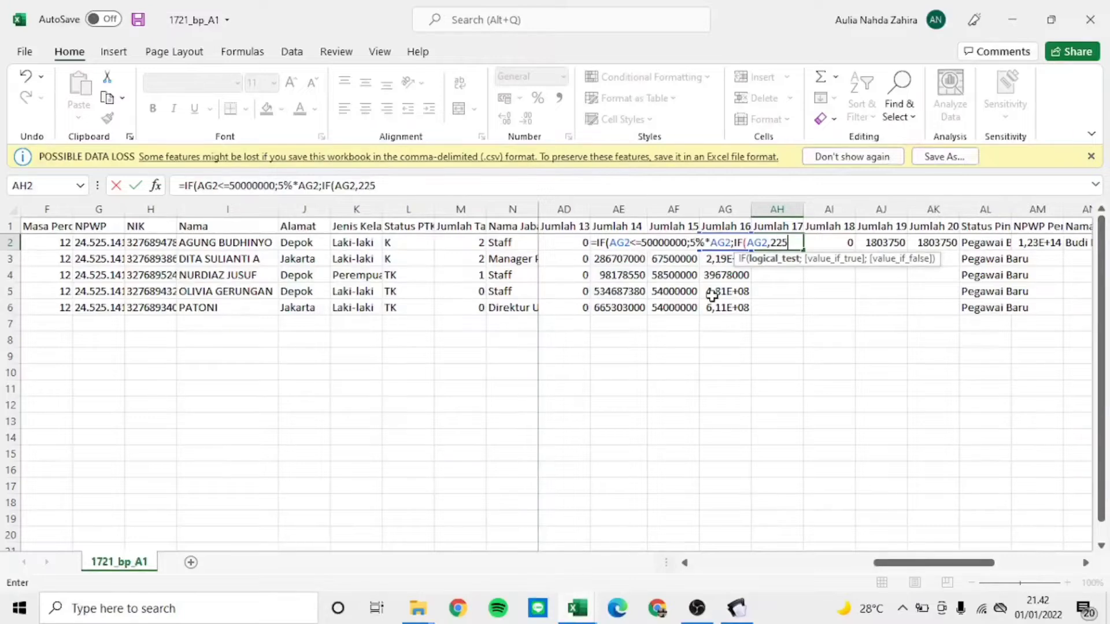
{"action": "key", "text": "BackSpace"}
{"action": "key", "text": "BackSpace"}
{"action": "type", "text": "50000"}
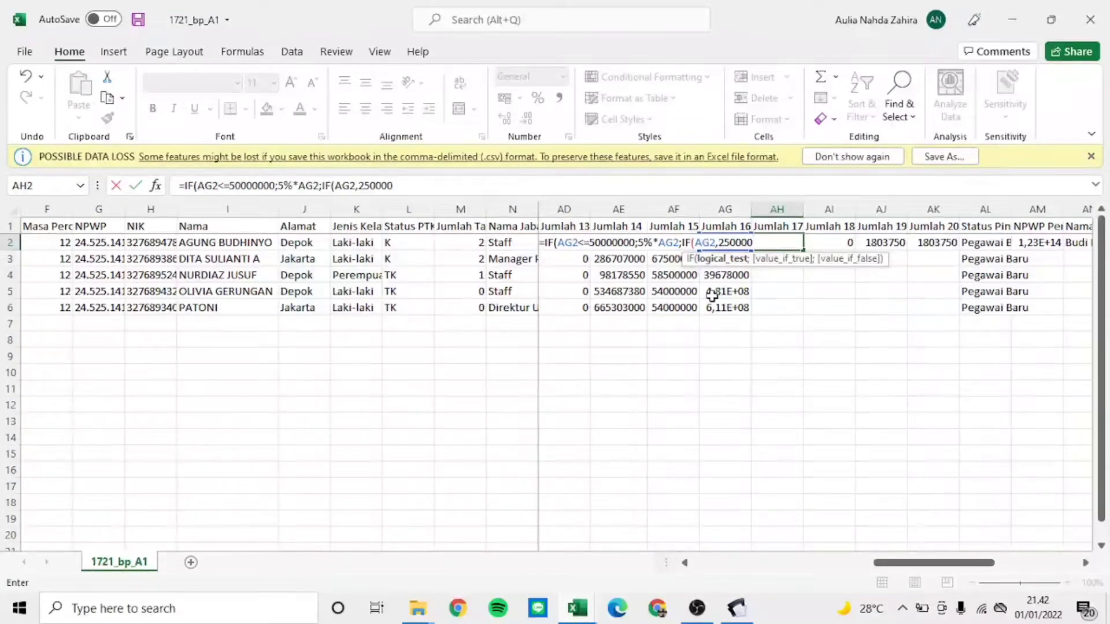
{"action": "type", "text": "000"}
{"action": "type", "text": ";15"}
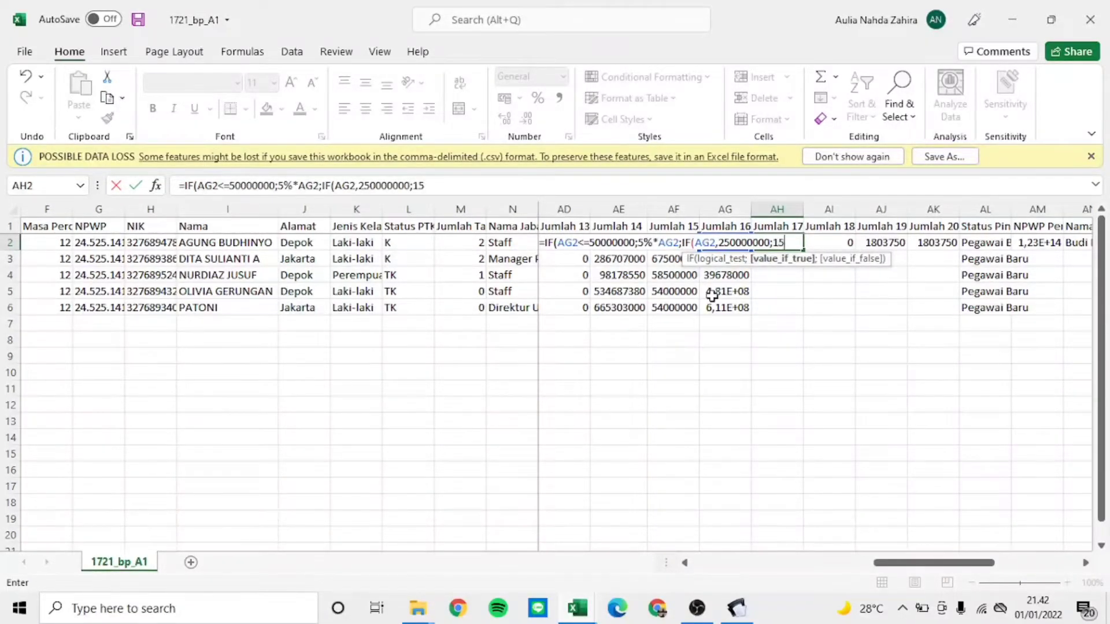
{"action": "type", "text": "%*"}
{"action": "key", "text": "Left"}
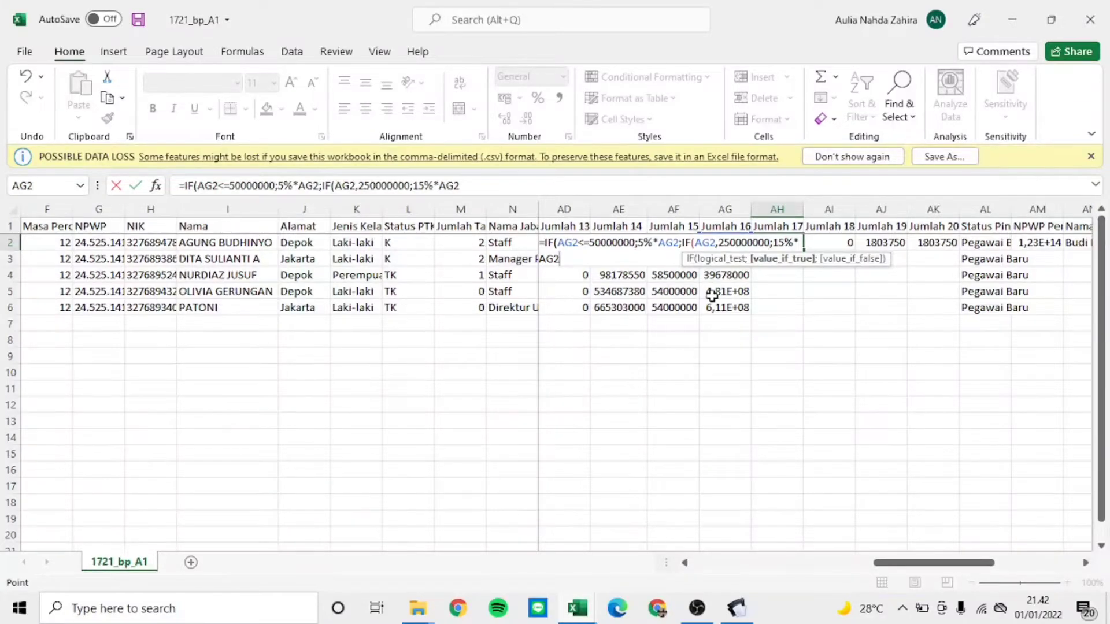
{"action": "type", "text": "-"}
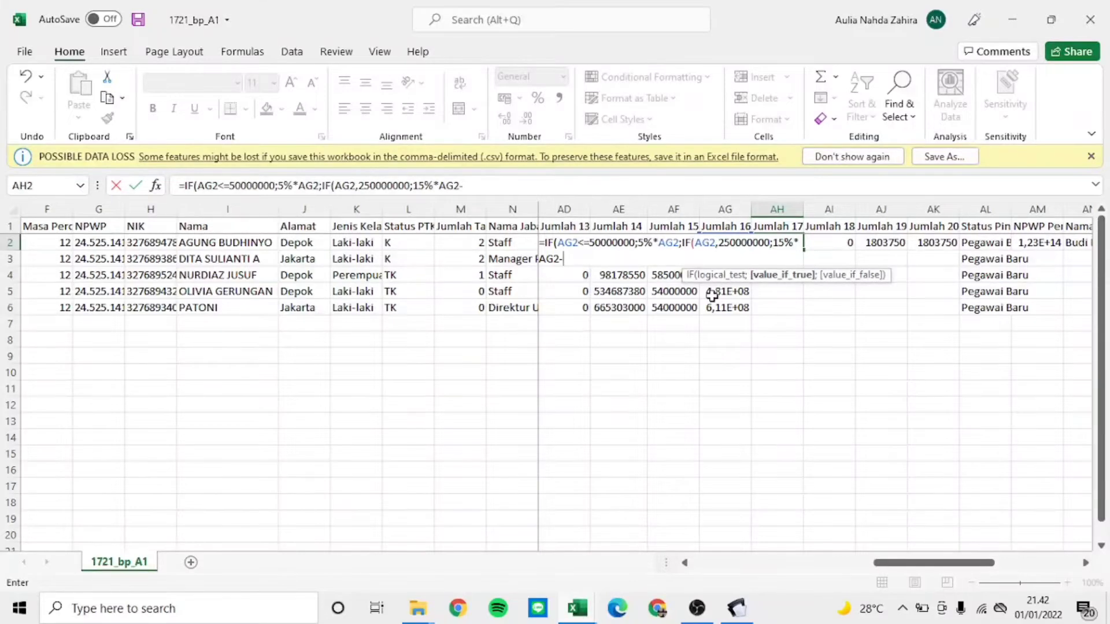
{"action": "type", "text": "5000000"}
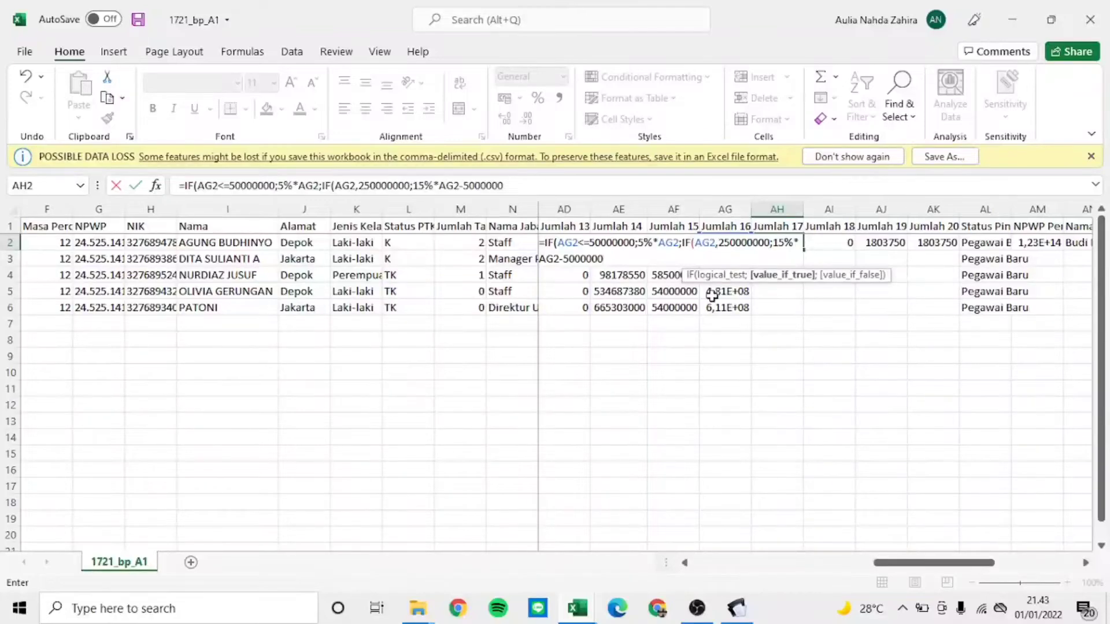
Step: Nest the third bracket in AH2 as ;IF(AG2<=500000000;25%*AG2-30000000 and start its false result with 30%
{"action": "type", "text": ";IF"}
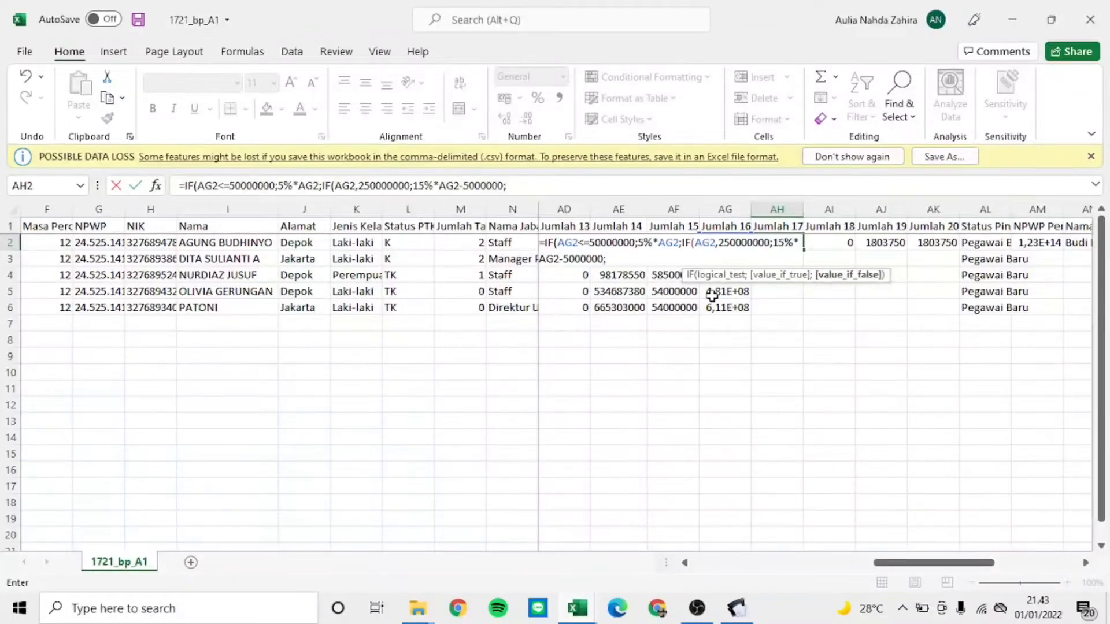
{"action": "type", "text": "("}
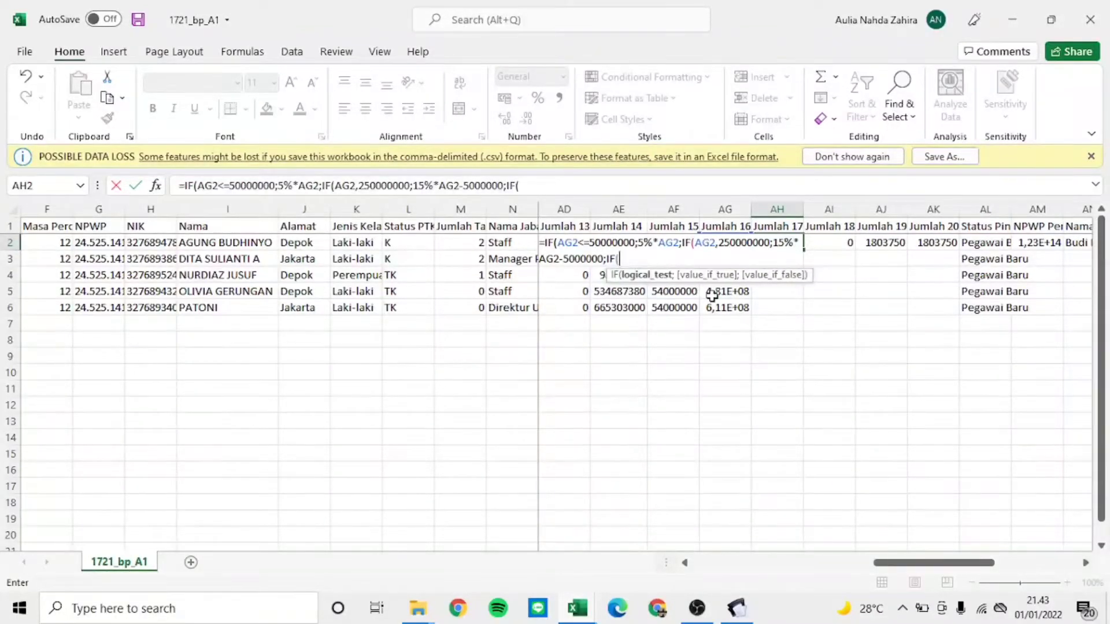
{"action": "key", "text": "Left"}
{"action": "type", "text": ","}
{"action": "key", "text": "BackSpace"}
{"action": "type", "text": "<="}
{"action": "type", "text": "5000"}
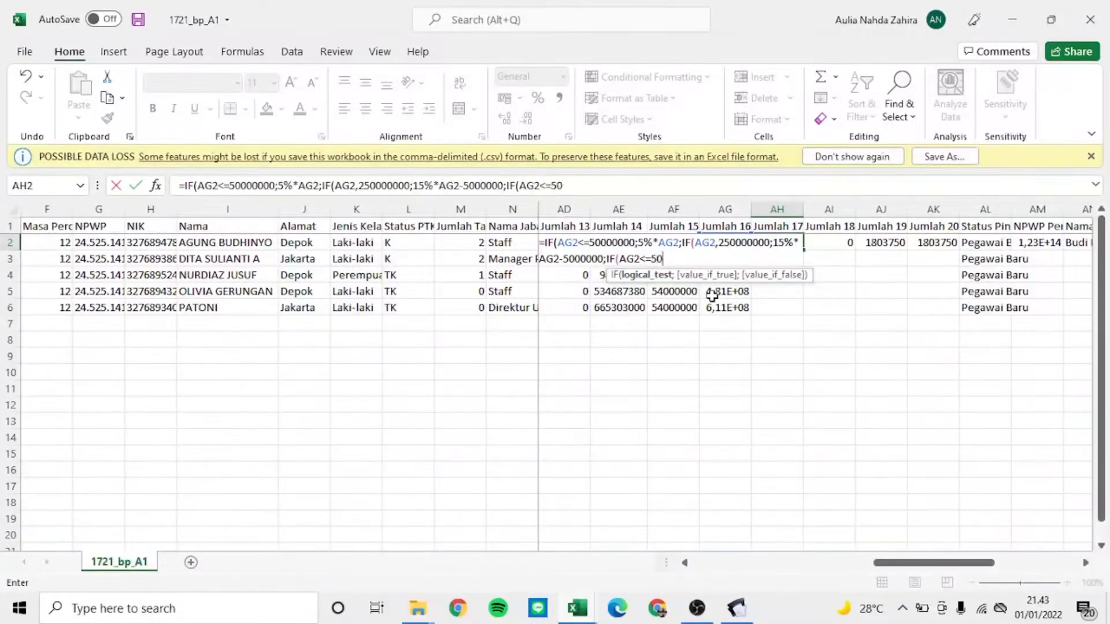
{"action": "type", "text": "00000"}
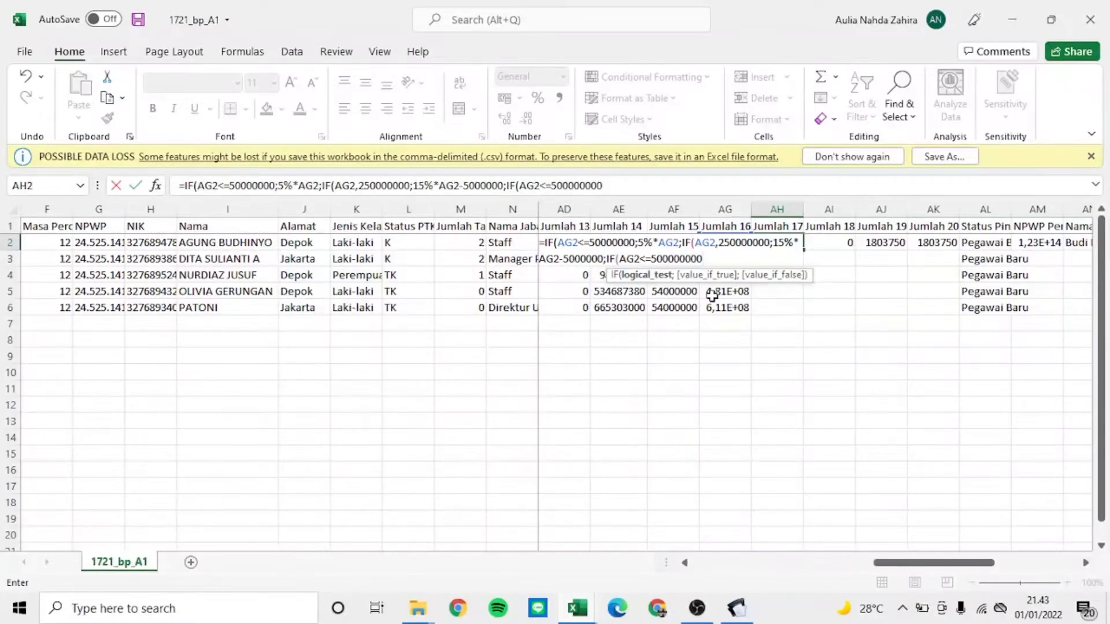
{"action": "type", "text": ";25%"}
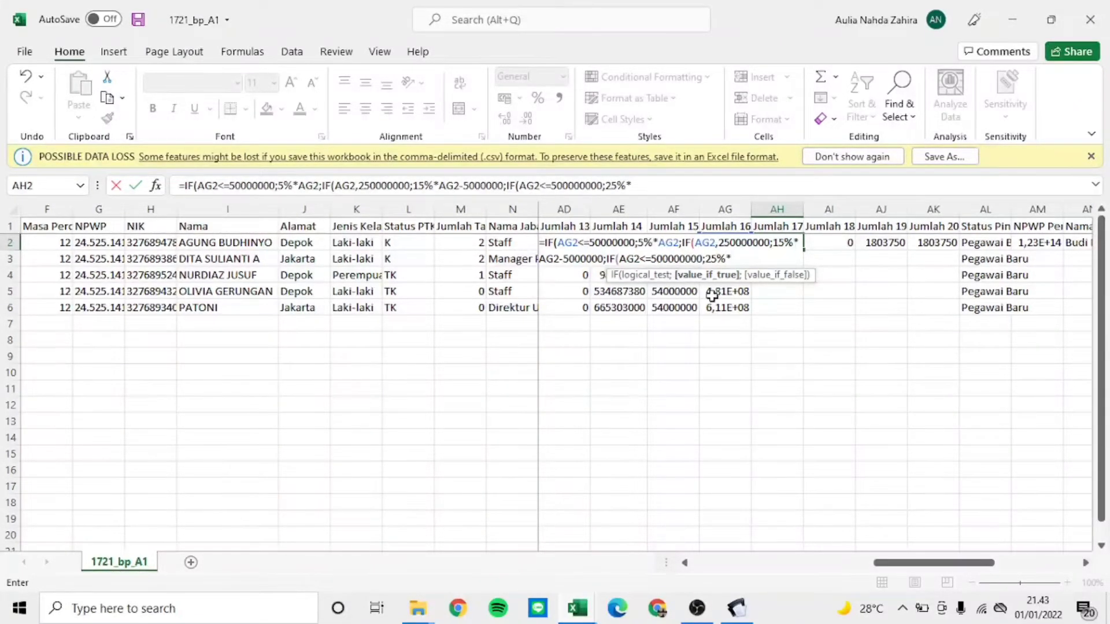
{"action": "type", "text": "*"}
{"action": "key", "text": "Left"}
{"action": "type", "text": "-3"}
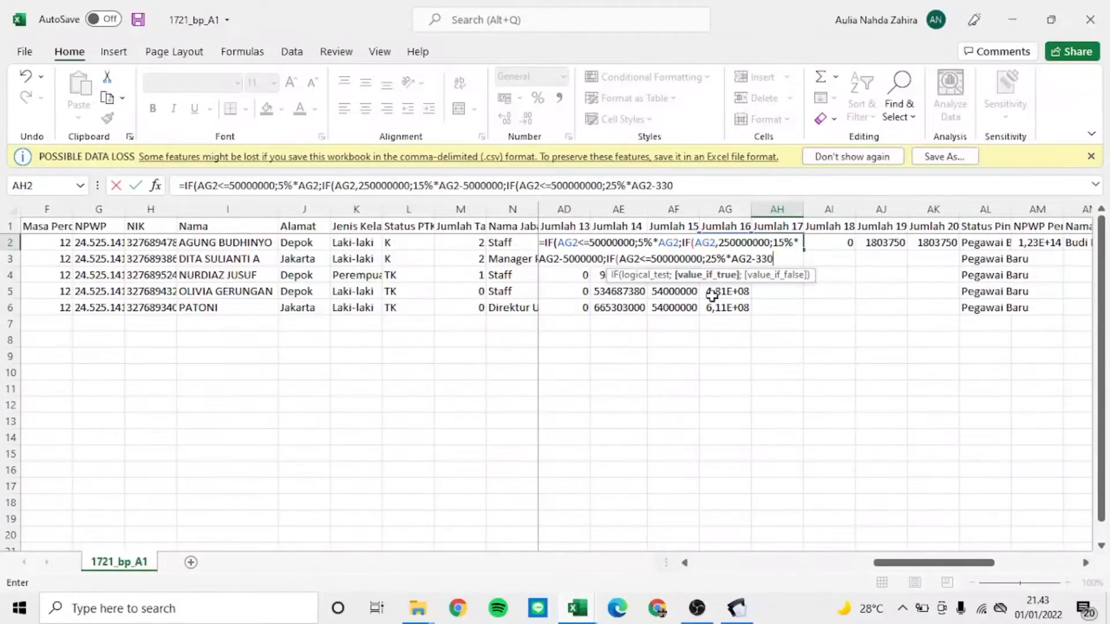
{"action": "type", "text": "0000000;30%"}
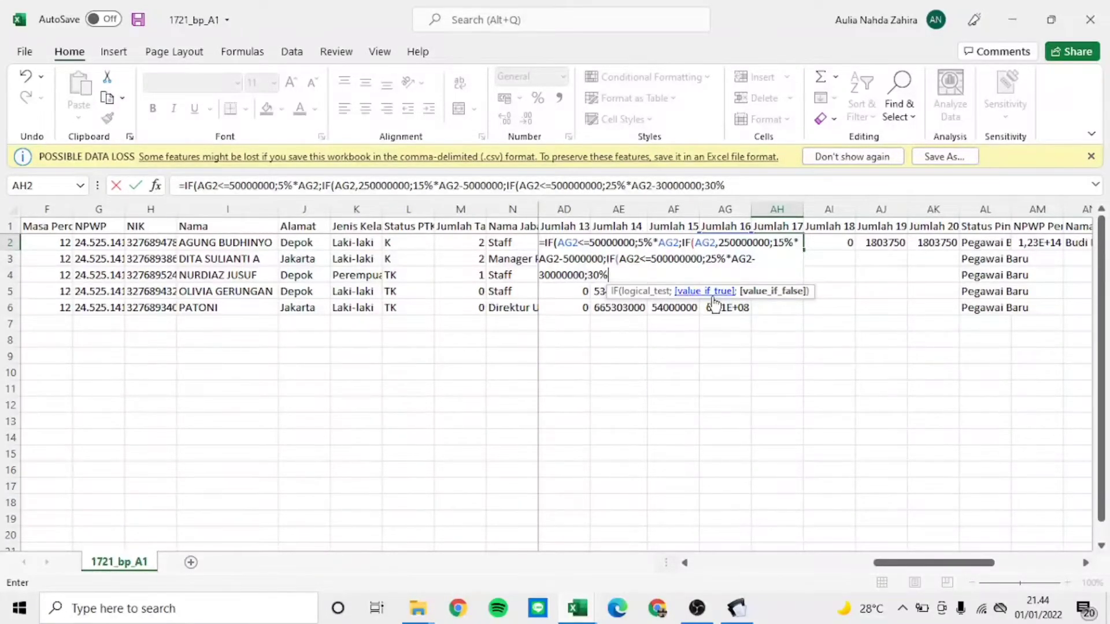
Step: Complete the final bracket in AH2 as 30%*AG2-55000000, close all three IF functions and try to enter the formula
{"action": "type", "text": "*"}
{"action": "key", "text": "Left"}
{"action": "type", "text": "-55000000"}
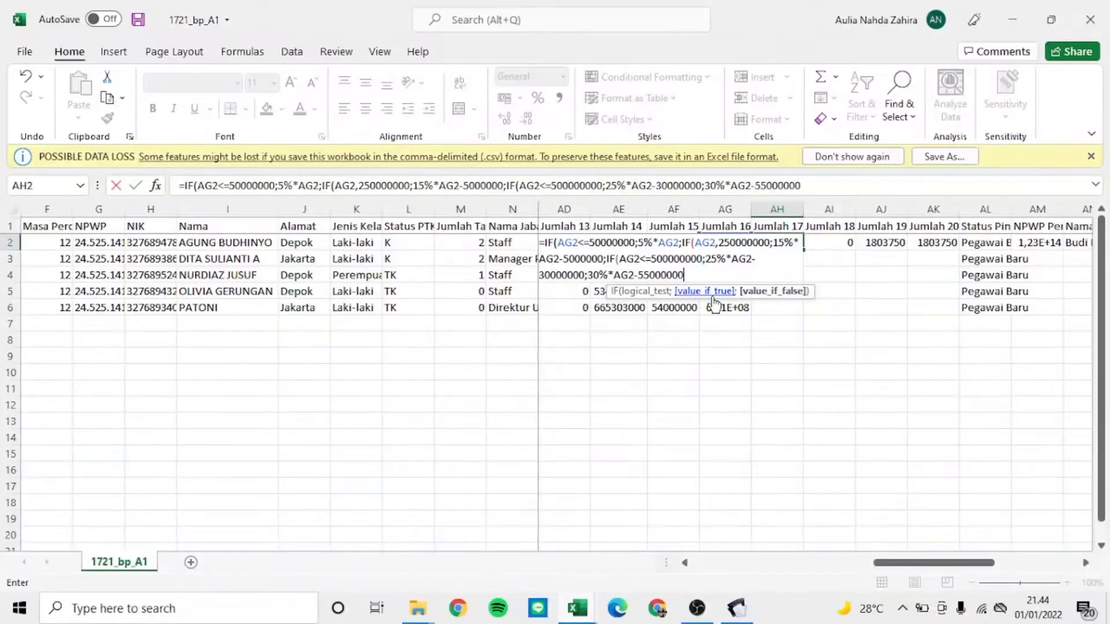
{"action": "type", "text": ")"}
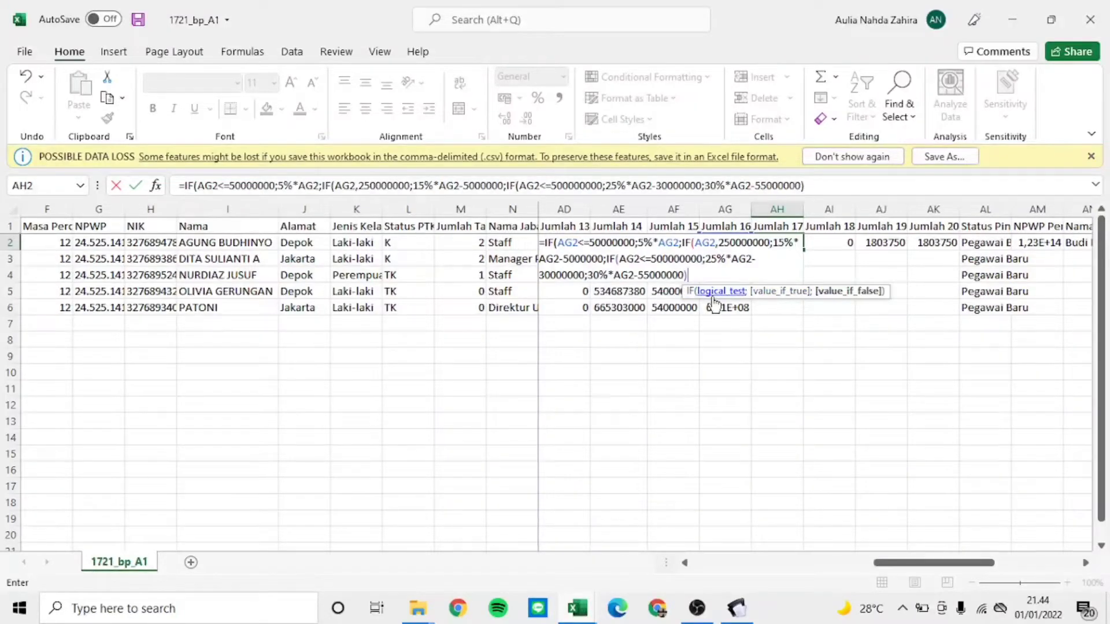
{"action": "type", "text": "))"}
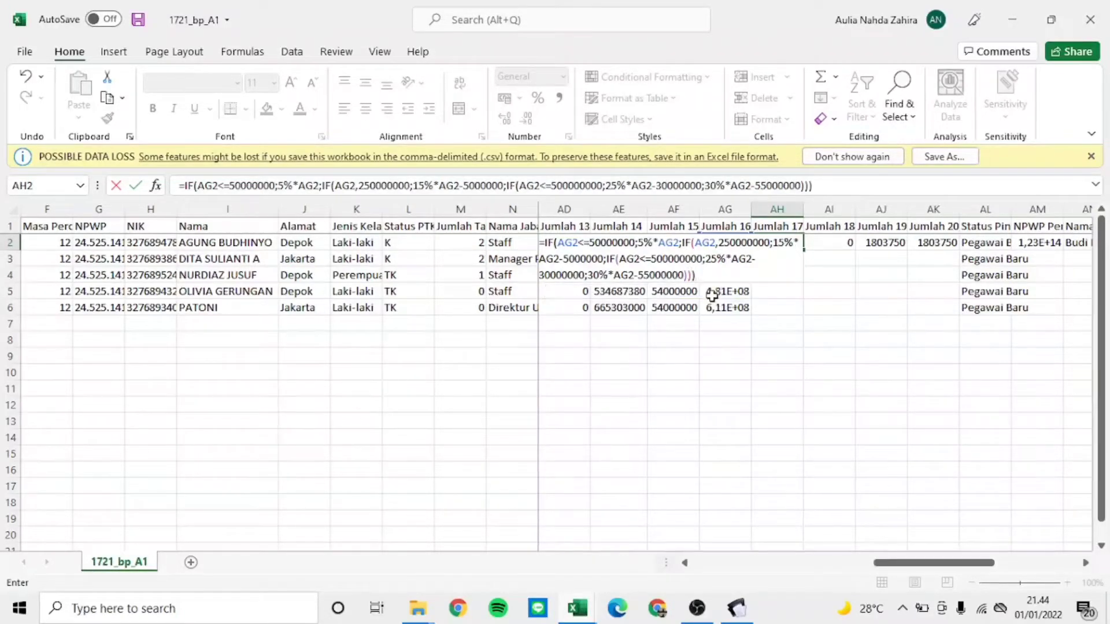
{"action": "key", "text": "Return"}
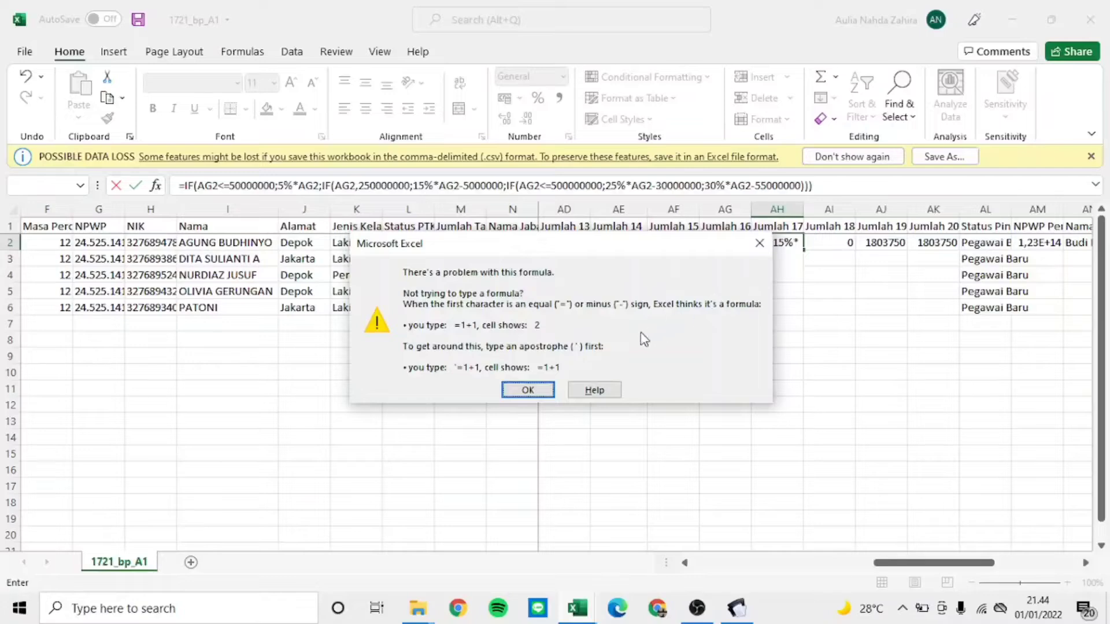
{"action": "left_click", "coordinate": [527, 390]}
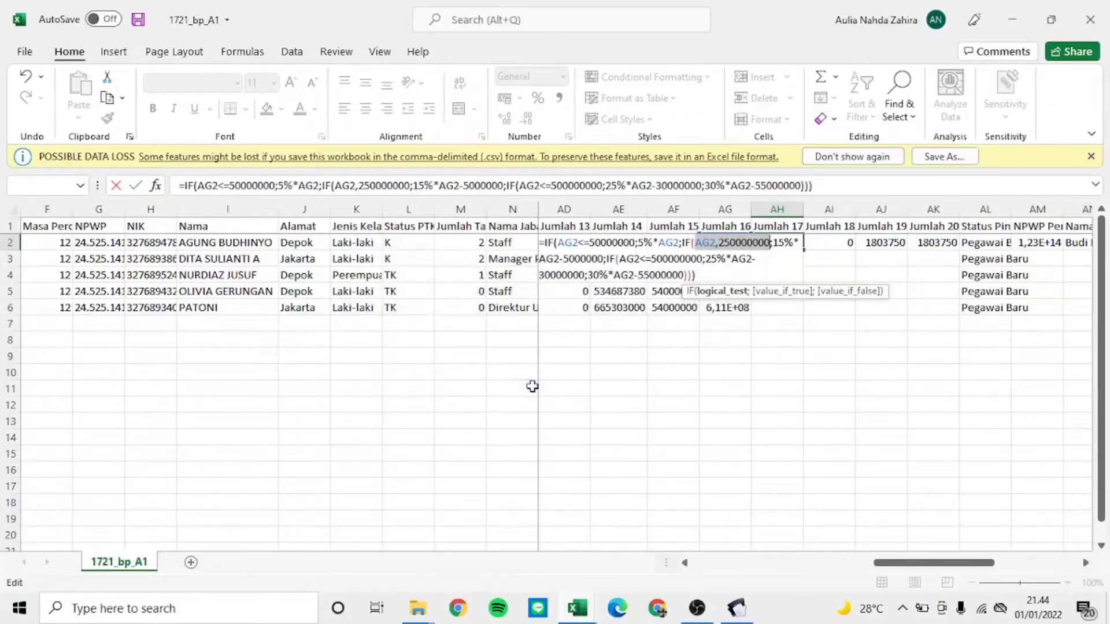
Step: Try to enter AH2's tax formula with an extra opening parenthesis before the second IF
{"action": "left_click", "coordinate": [406, 185]}
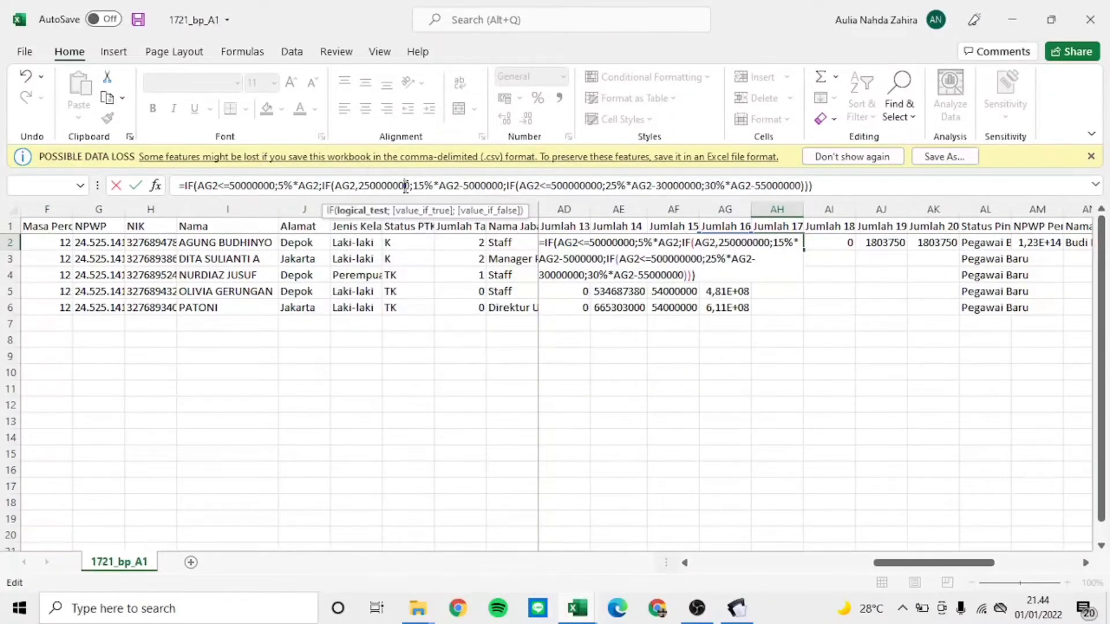
{"action": "left_click", "coordinate": [193, 184]}
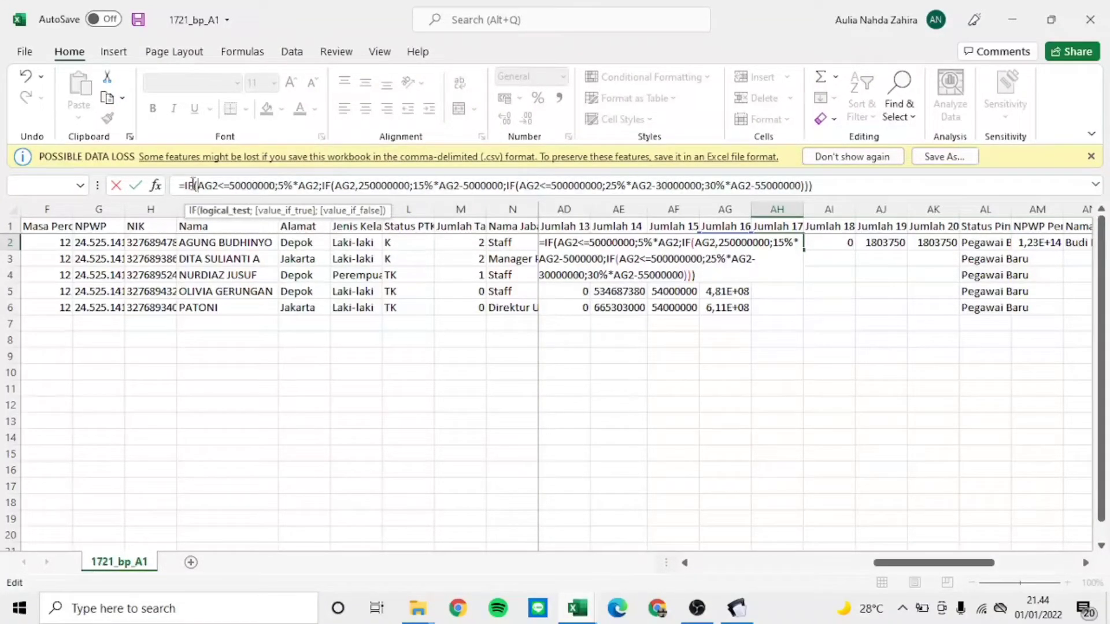
{"action": "key", "text": "Right"}
{"action": "key", "text": "Right"}
{"action": "key", "text": "Right"}
{"action": "key", "text": "Right"}
{"action": "key", "text": "Right"}
{"action": "key", "text": "Right"}
{"action": "key", "text": "Right"}
{"action": "key", "text": "Right"}
{"action": "key", "text": "Right"}
{"action": "key", "text": "Right"}
{"action": "key", "text": "Right"}
{"action": "key", "text": "Right"}
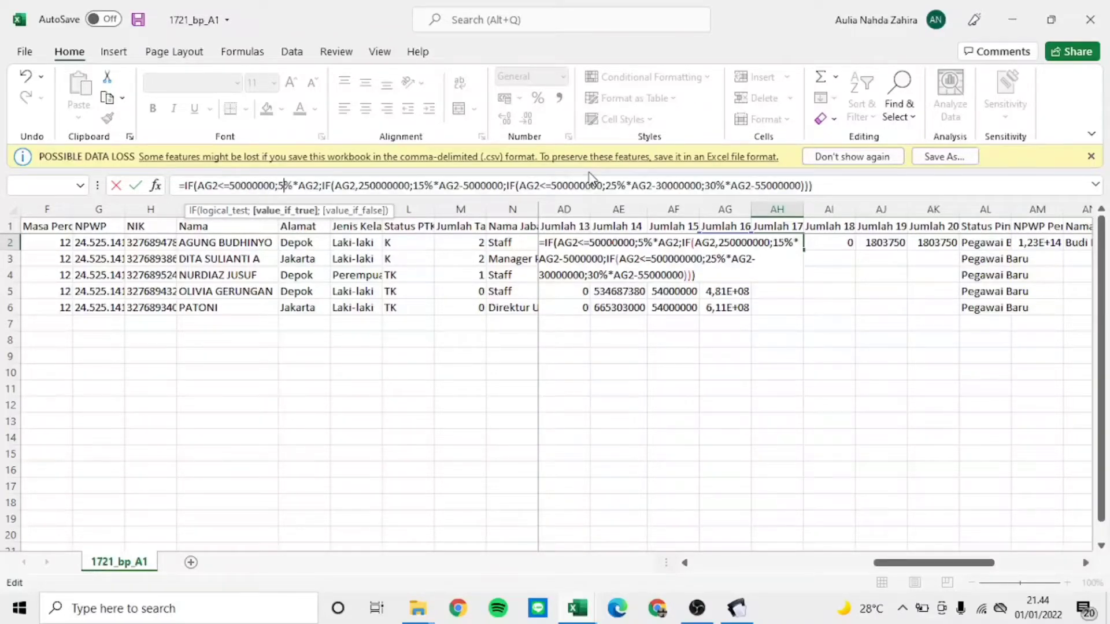
{"action": "key", "text": "Right"}
{"action": "key", "text": "Right"}
{"action": "key", "text": "Right"}
{"action": "key", "text": "Right"}
{"action": "key", "text": "Right"}
{"action": "key", "text": "Right"}
{"action": "type", "text": "("}
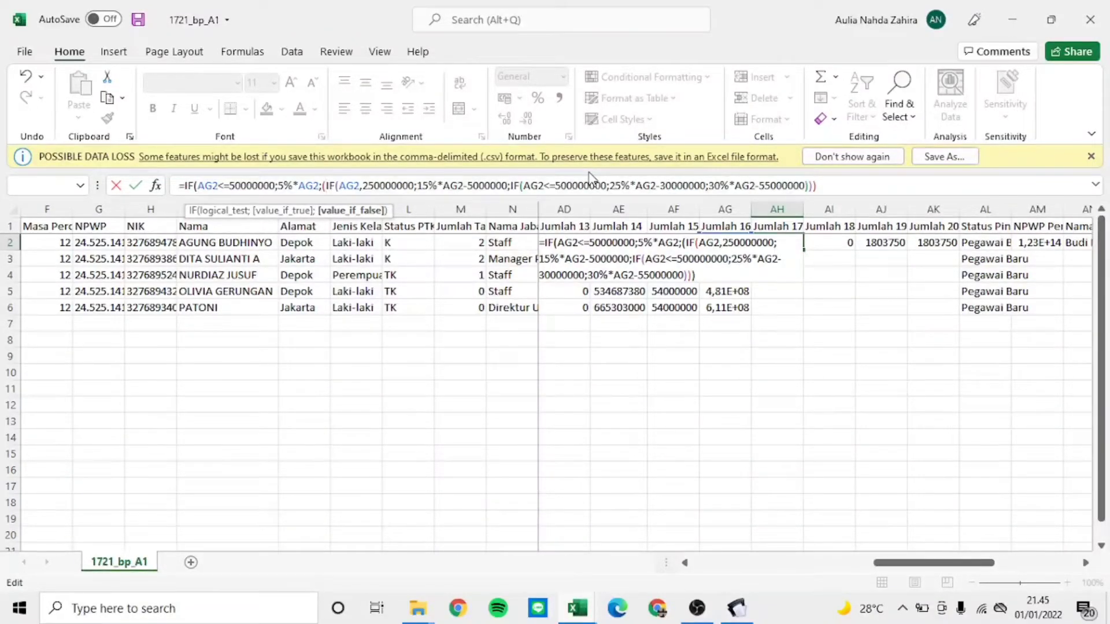
{"action": "key", "text": "Right"}
{"action": "key", "text": "Right"}
{"action": "key", "text": "Right"}
{"action": "key", "text": "Right"}
{"action": "key", "text": "Right"}
{"action": "key", "text": "Right"}
{"action": "key", "text": "Right"}
{"action": "key", "text": "Right"}
{"action": "key", "text": "Right"}
{"action": "key", "text": "Right"}
{"action": "key", "text": "Right"}
{"action": "key", "text": "Right"}
{"action": "key", "text": "Right"}
{"action": "key", "text": "Right"}
{"action": "key", "text": "Right"}
{"action": "key", "text": "Right"}
{"action": "key", "text": "Right"}
{"action": "key", "text": "Right"}
{"action": "key", "text": "Right"}
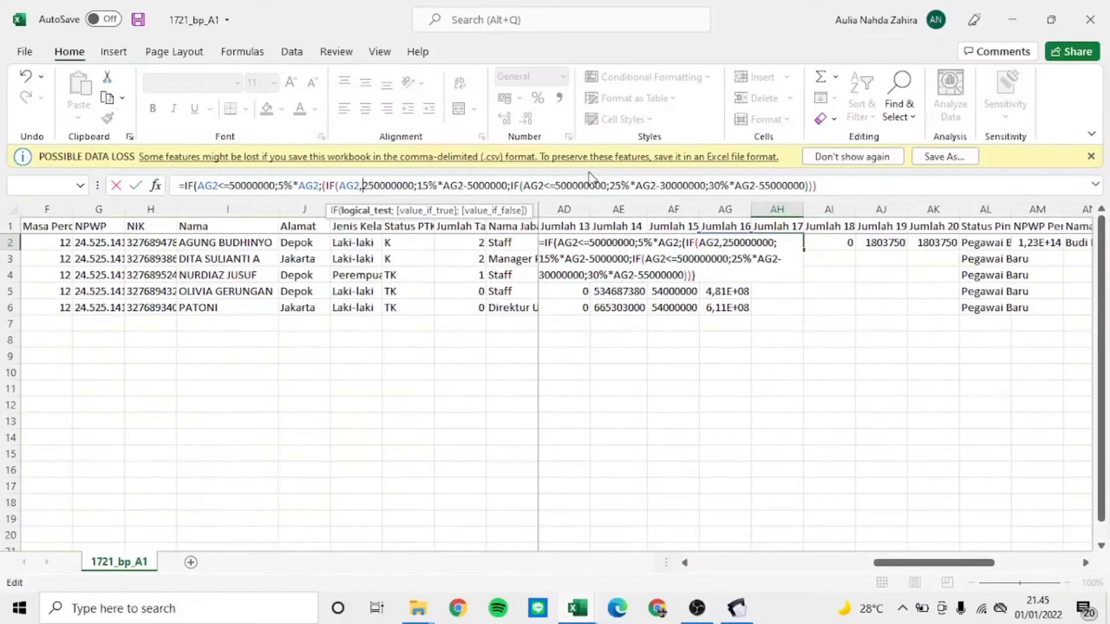
{"action": "key", "text": "Return"}
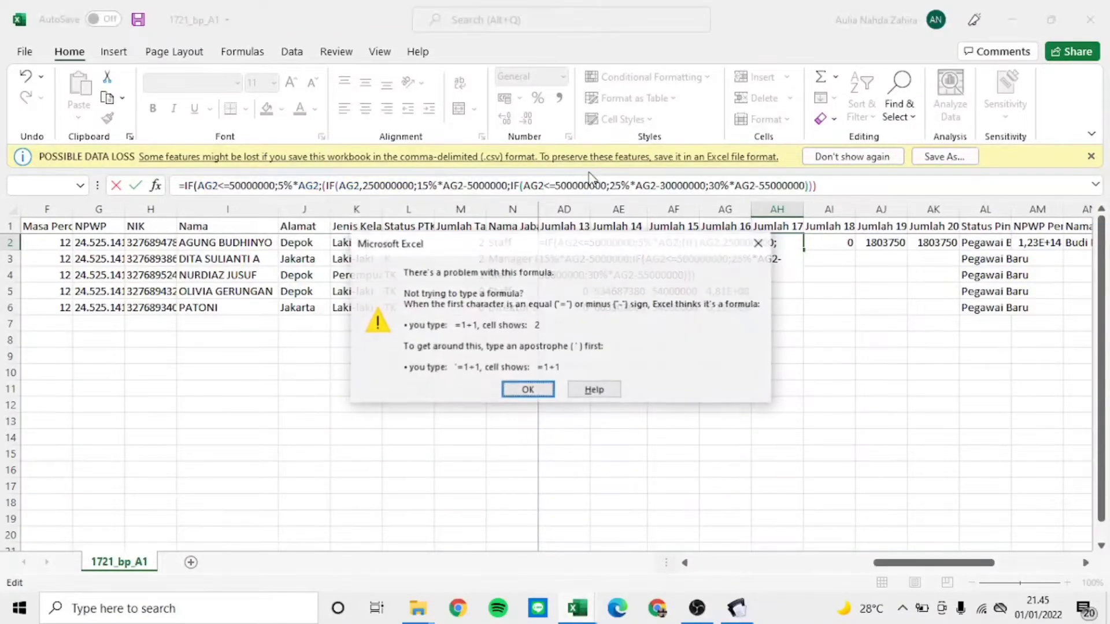
{"action": "left_click", "coordinate": [526, 391]}
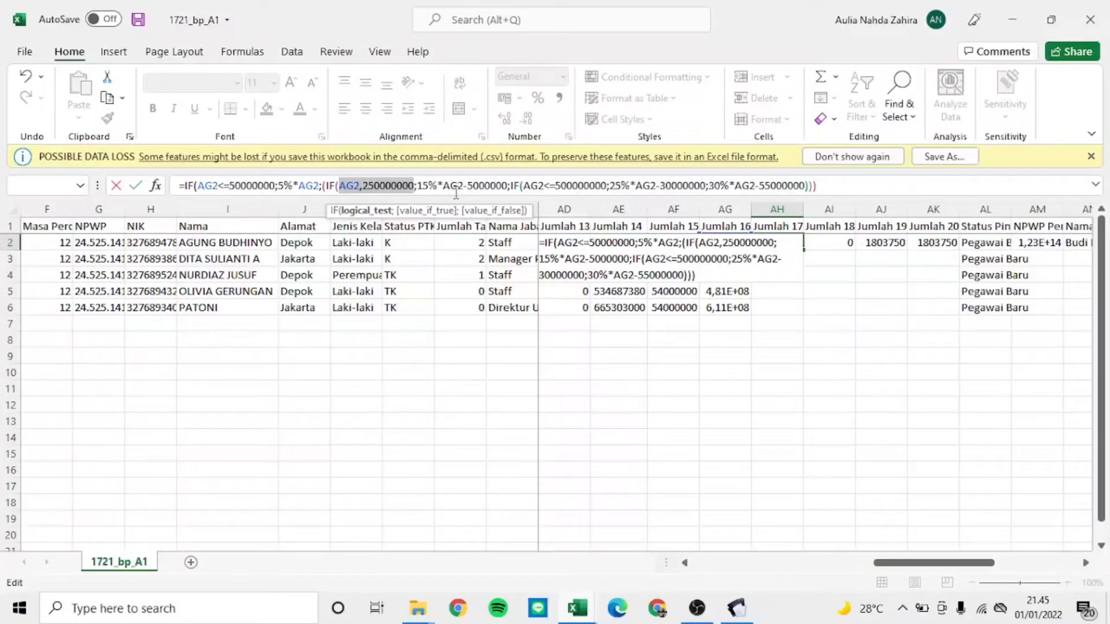
Step: Replace the comma before 250000000 in AH2's second IF with <=, clearing the text back to IF
{"action": "left_click", "coordinate": [359, 185]}
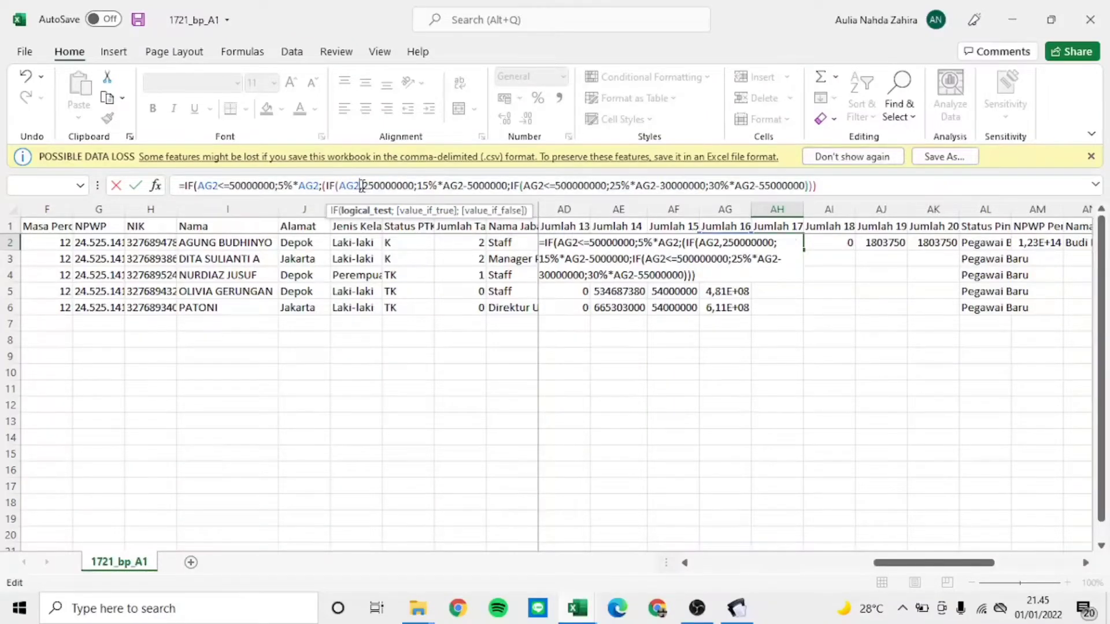
{"action": "key", "text": "BackSpace"}
{"action": "key", "text": "BackSpace"}
{"action": "key", "text": "BackSpace"}
{"action": "key", "text": "BackSpace"}
{"action": "key", "text": "BackSpace"}
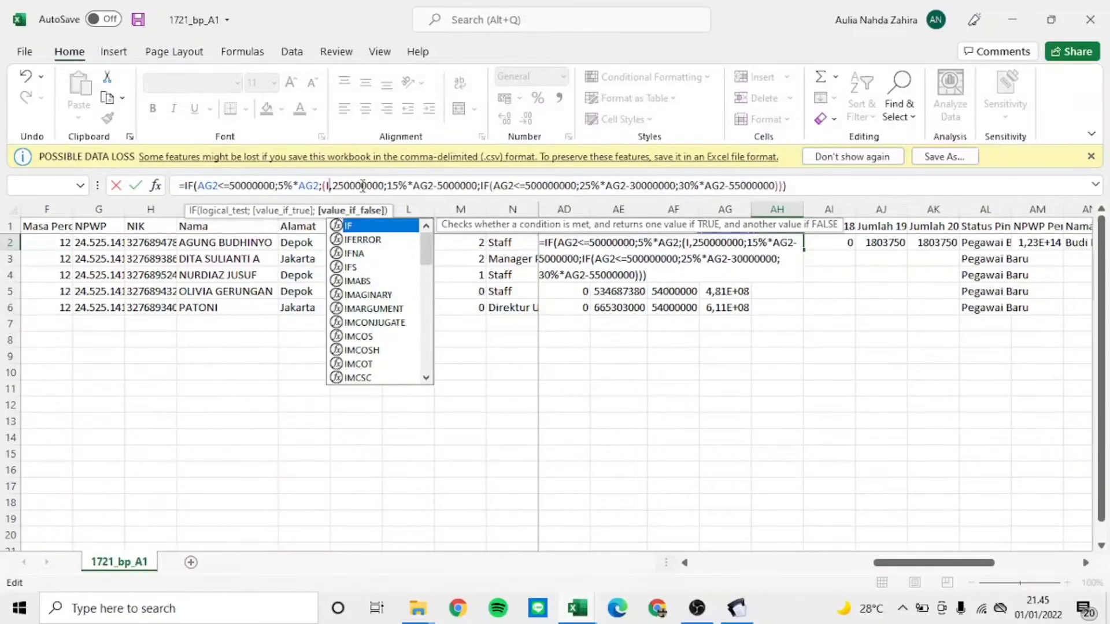
{"action": "type", "text": "F"}
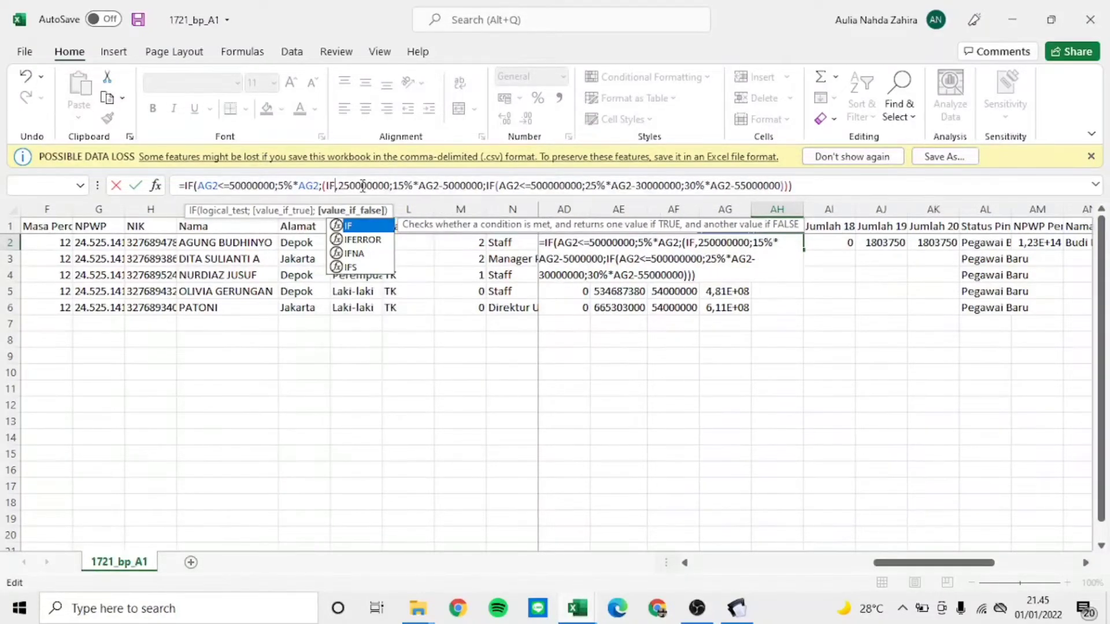
{"action": "type", "text": "<"}
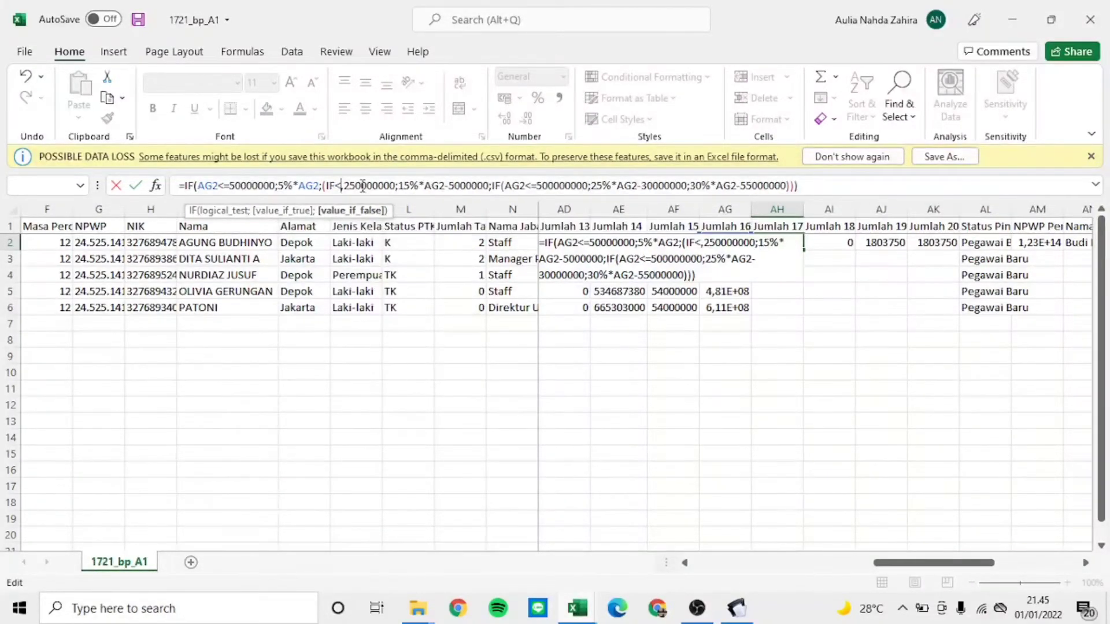
{"action": "type", "text": "="}
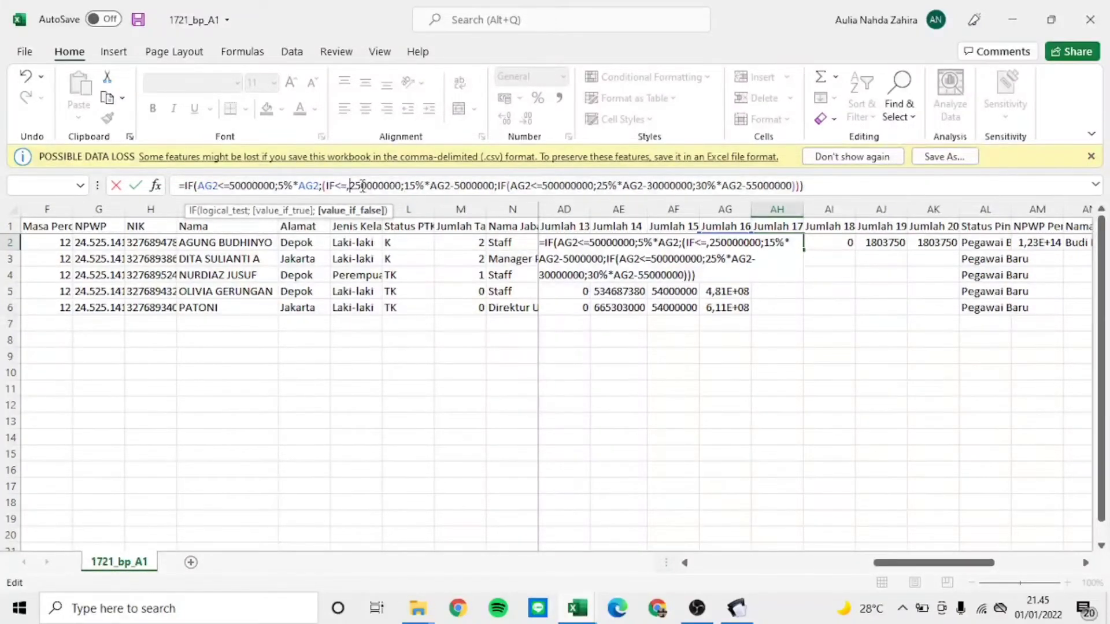
{"action": "key", "text": "BackSpace"}
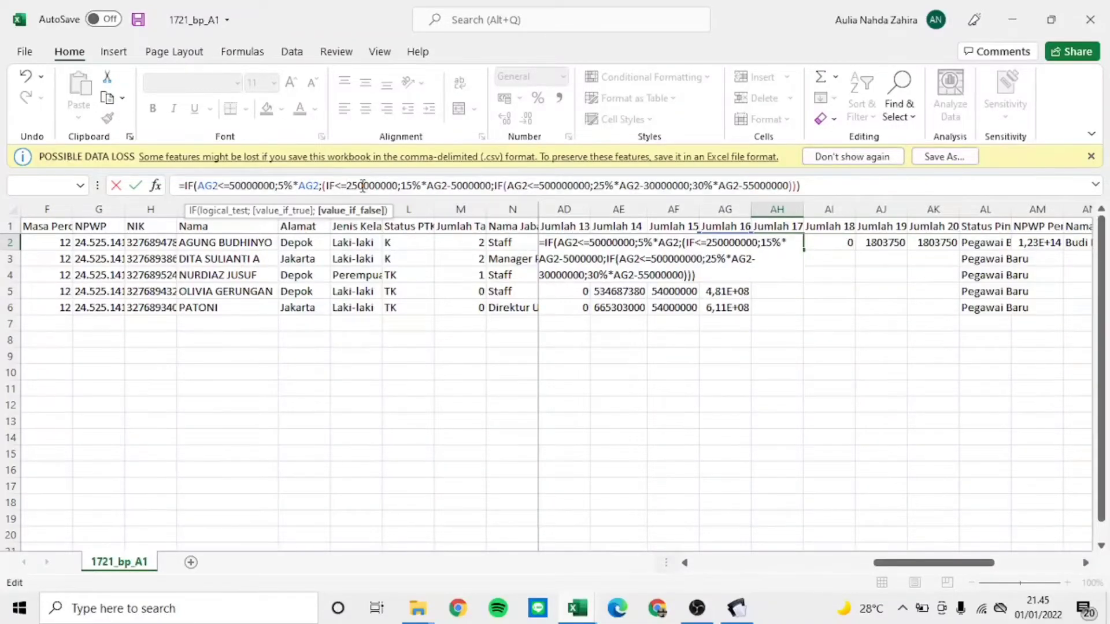
Step: Remove the extra parenthesis before AH2's second IF, restore its condition as (AG2<=250000000 and enter the formula
{"action": "key", "text": "Left"}
{"action": "key", "text": "Left"}
{"action": "key", "text": "Left"}
{"action": "key", "text": "BackSpace"}
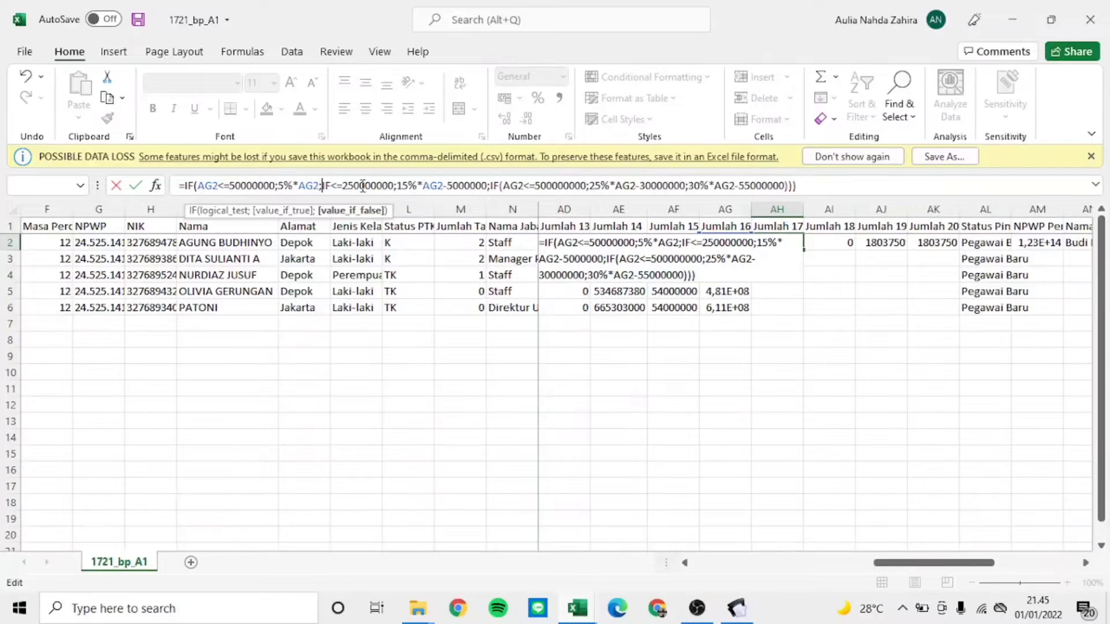
{"action": "key", "text": "Right"}
{"action": "key", "text": "Right"}
{"action": "type", "text": "(AG@"}
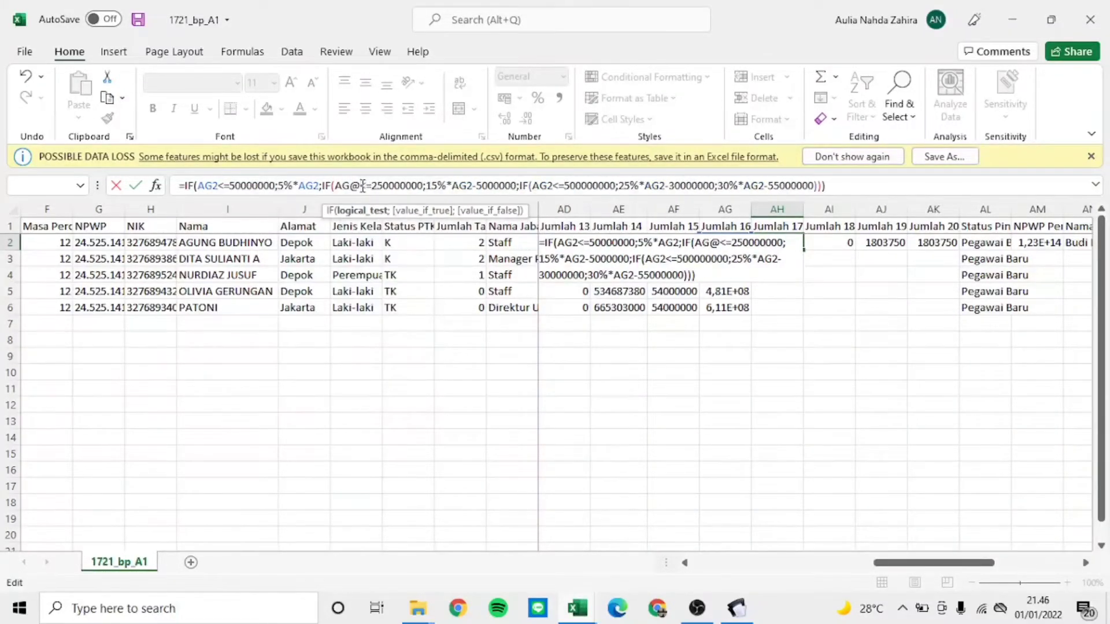
{"action": "key", "text": "BackSpace"}
{"action": "type", "text": "2"}
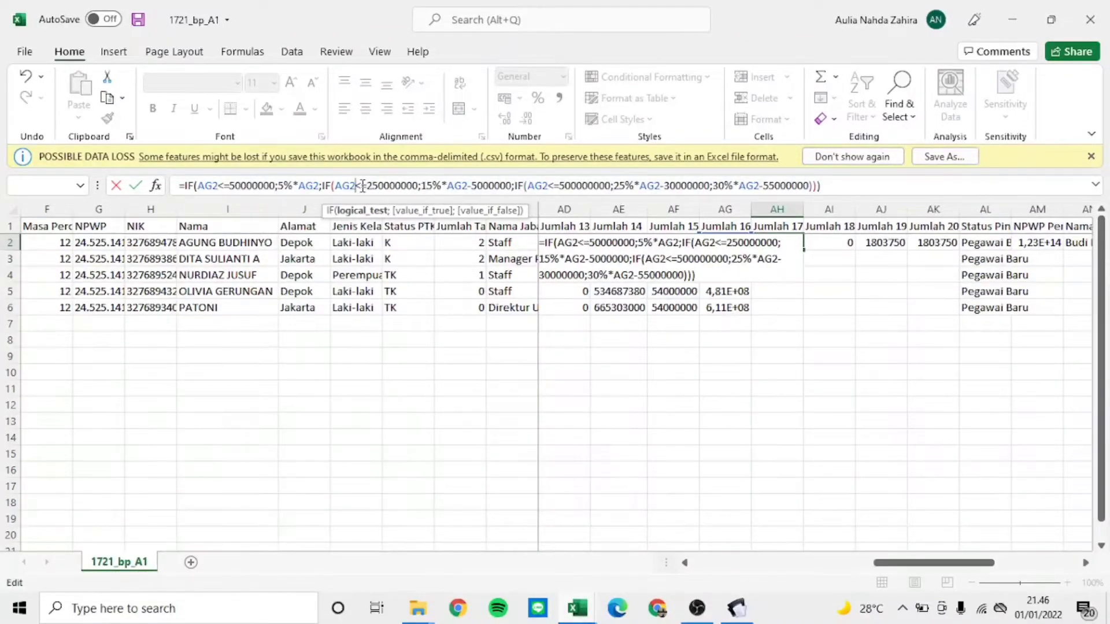
{"action": "key", "text": "Return"}
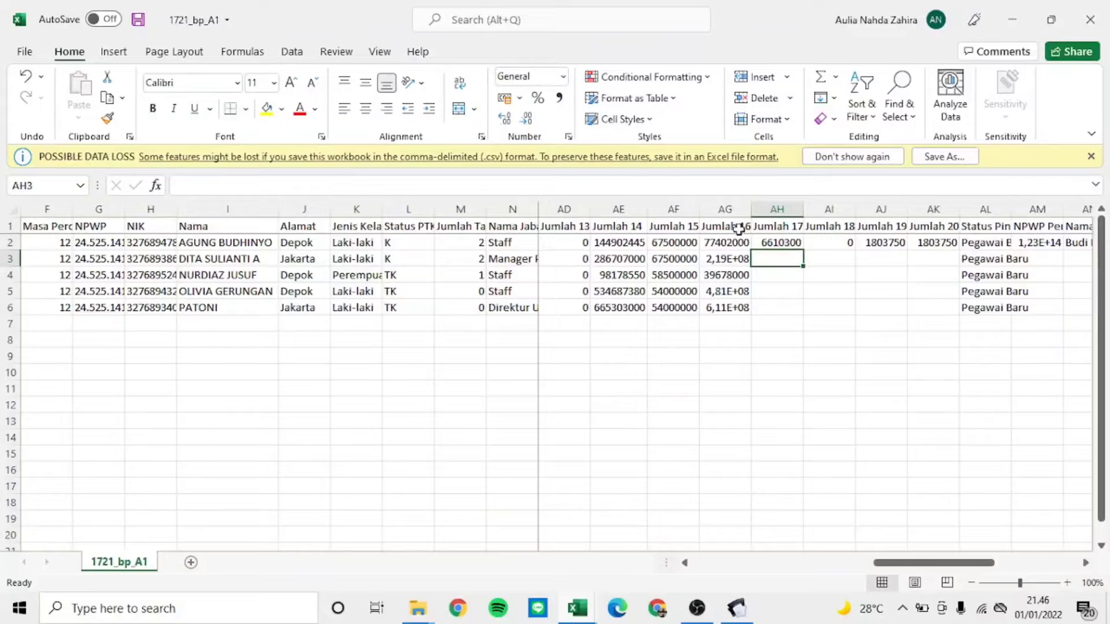
Step: Fill the Jumlah 17 tax formula from AH2 down to AH6 and review AH2's formula
{"action": "left_click", "coordinate": [772, 242]}
{"action": "double_click", "coordinate": [803, 252]}
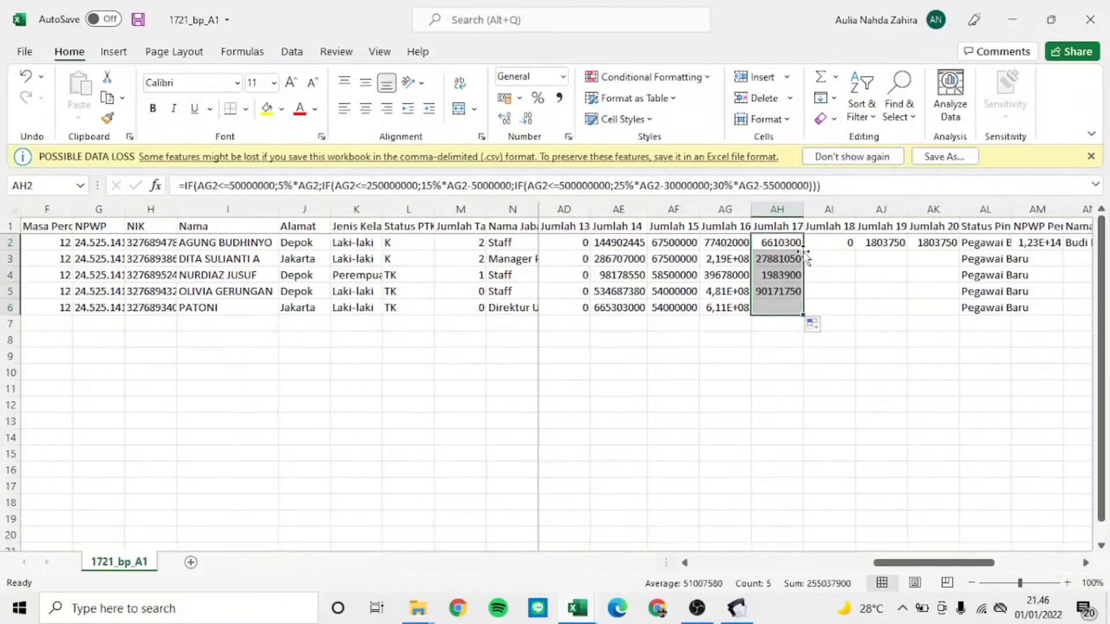
{"action": "left_click", "coordinate": [351, 187]}
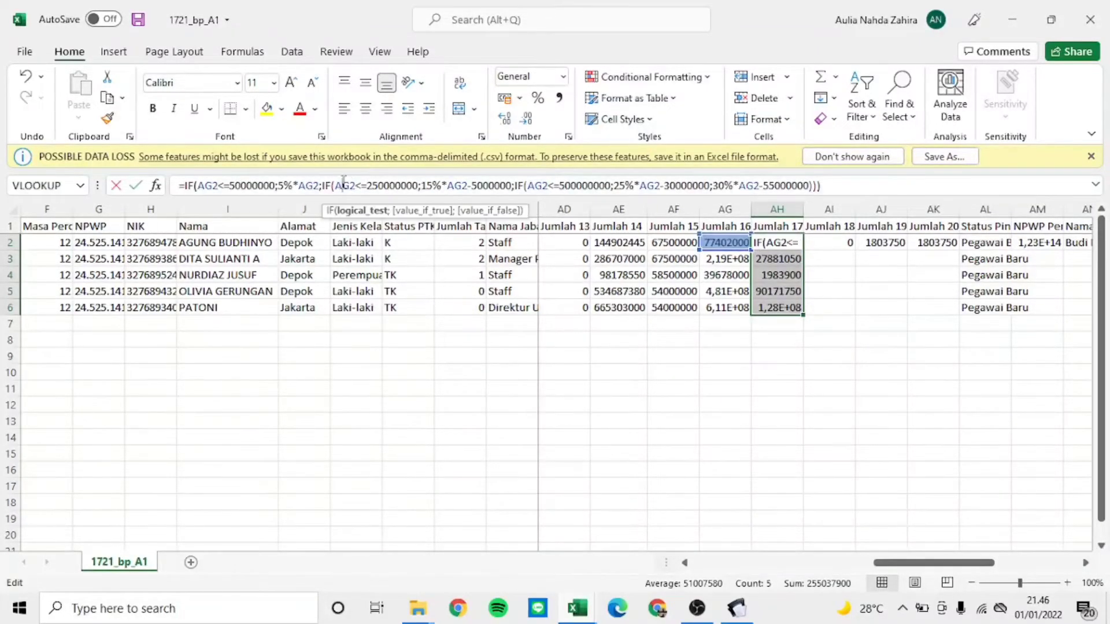
{"action": "left_click", "coordinate": [816, 243]}
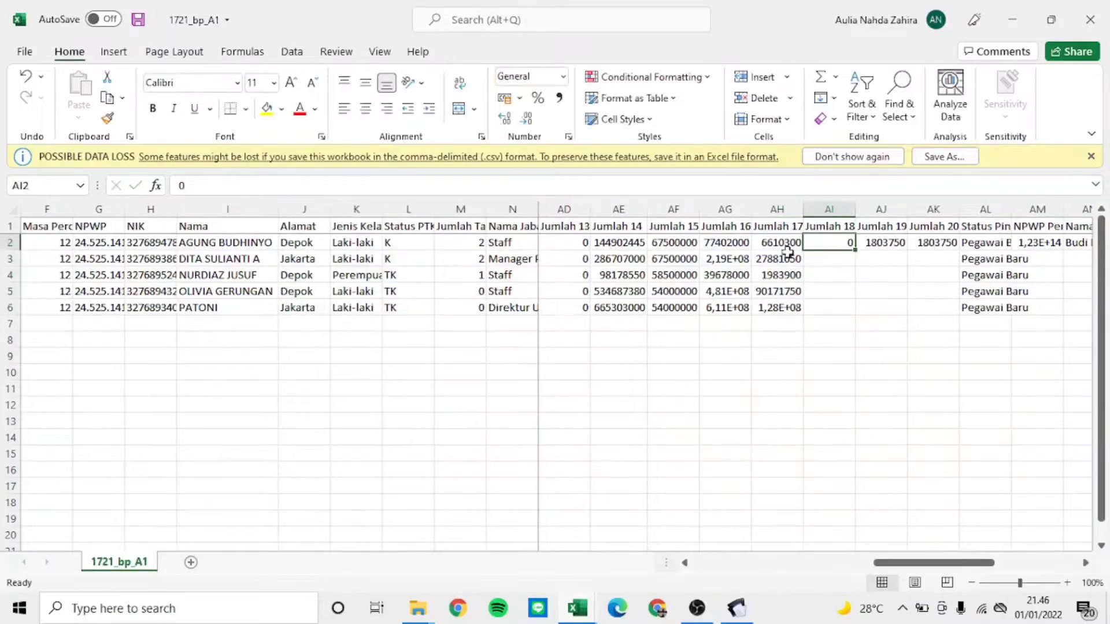
{"action": "left_click", "coordinate": [787, 244]}
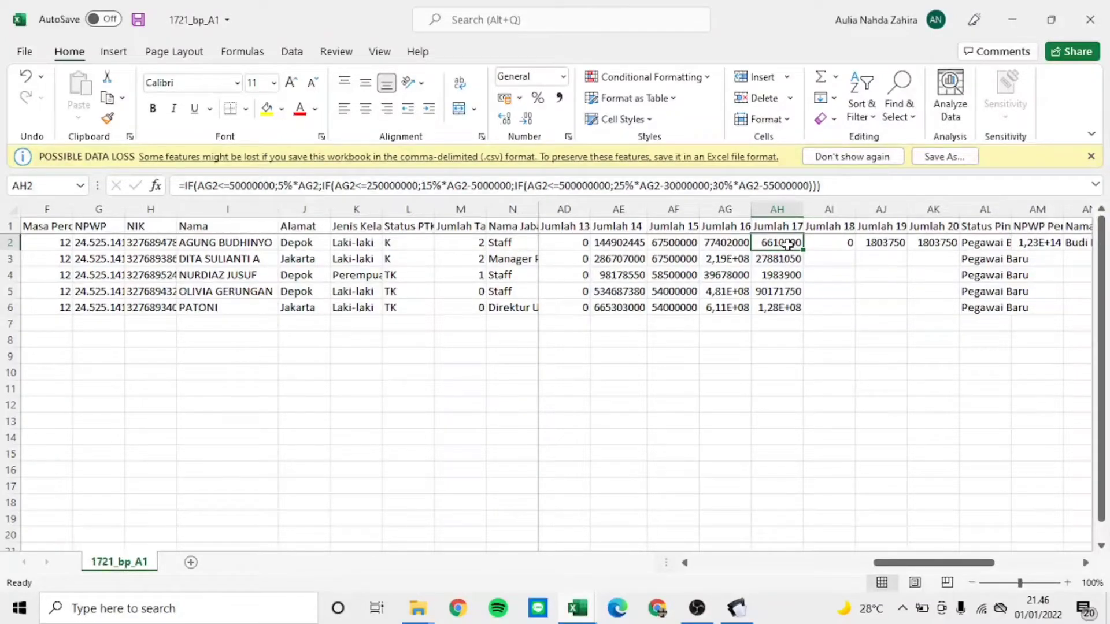
Step: Consult section B.2 of the eSPT A1 form, return to 1721_bp_A1 and fill Jumlah 18 with 0 from AI2 down to AI6
{"action": "key", "text": "alt+Tab"}
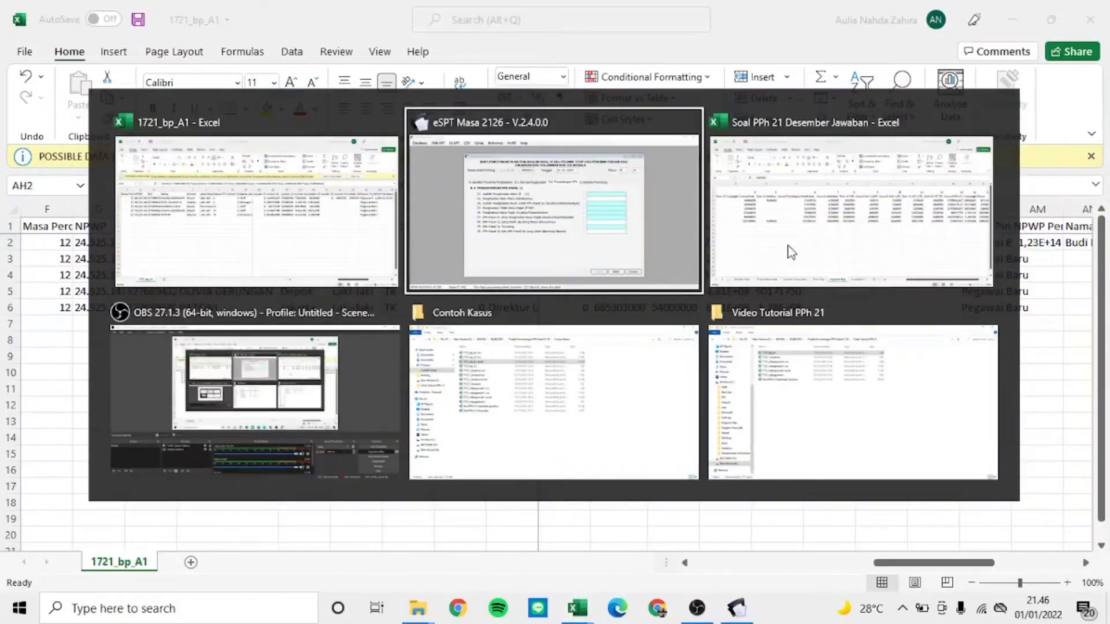
{"action": "key", "text": "alt+Tab"}
{"action": "key", "text": "alt+Tab"}
{"action": "key", "text": "alt+Tab"}
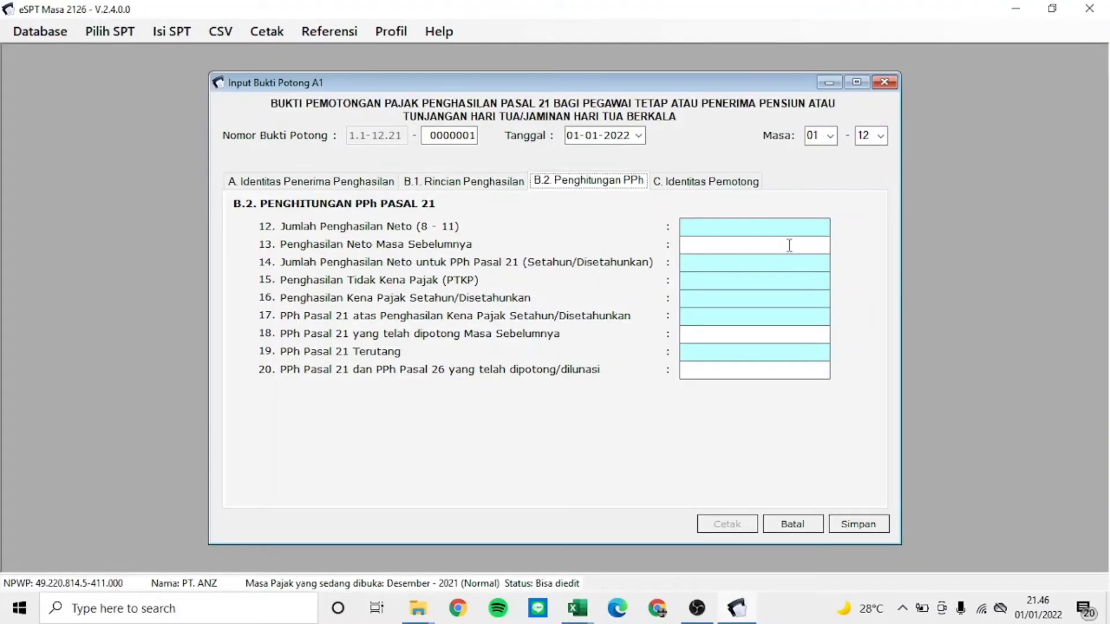
{"action": "key", "text": "alt+Tab"}
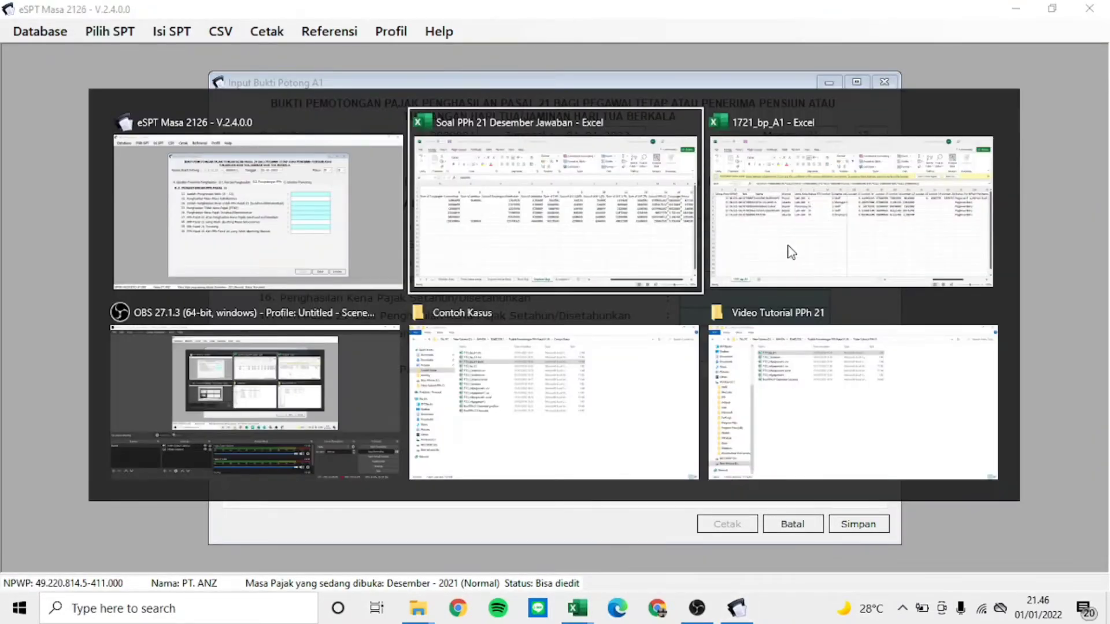
{"action": "left_click", "coordinate": [789, 251]}
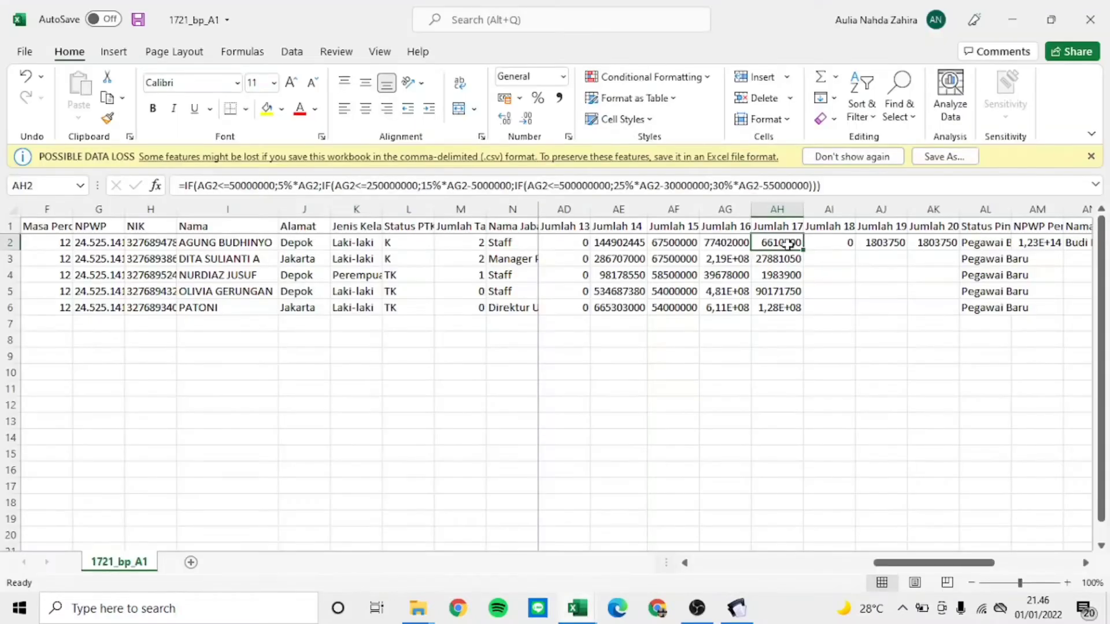
{"action": "left_click", "coordinate": [816, 243]}
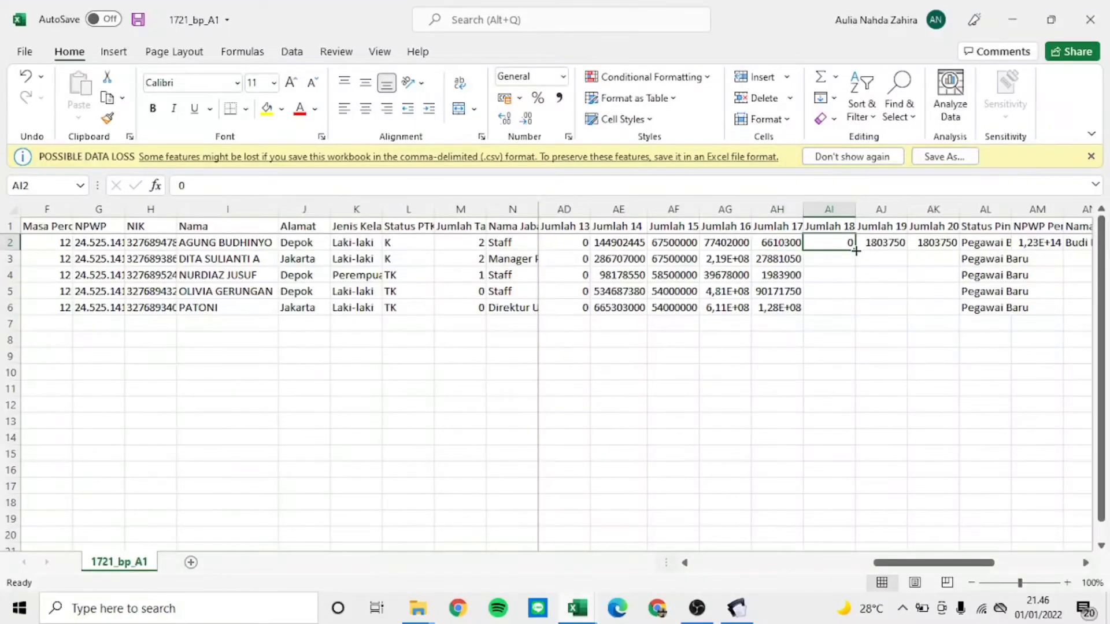
{"action": "left_click_drag", "start_coordinate": [854, 251], "coordinate": [854, 315]}
Step: Check item 19 on the eSPT form and copy the Jumlah 14 formula from AE2 into Jumlah 19 cell AJ2
{"action": "left_click", "coordinate": [882, 246]}
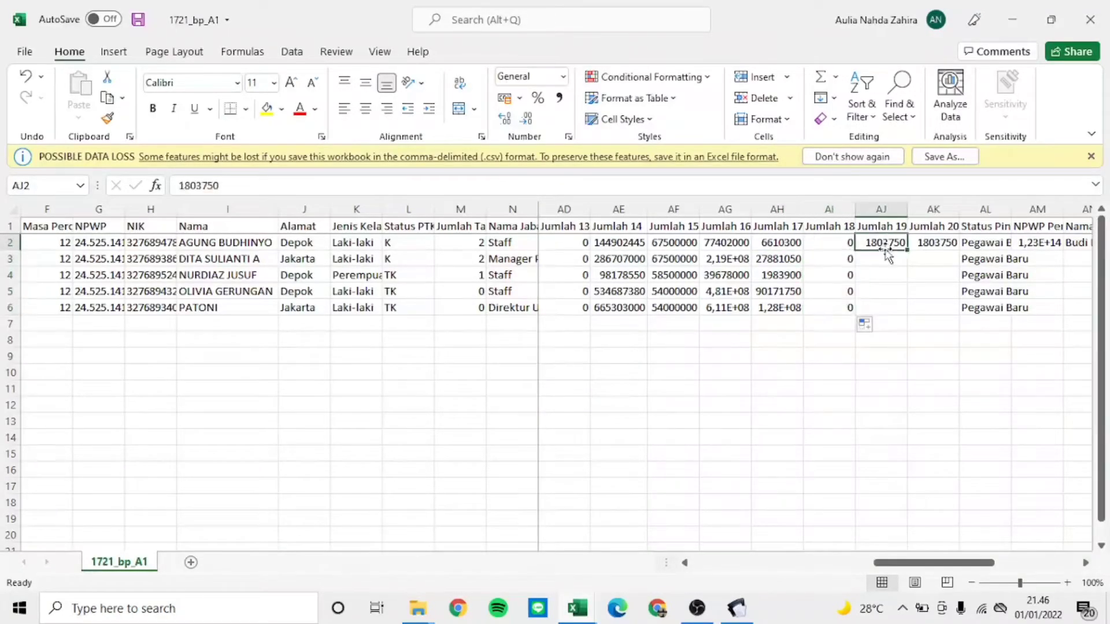
{"action": "key", "text": "alt+Tab"}
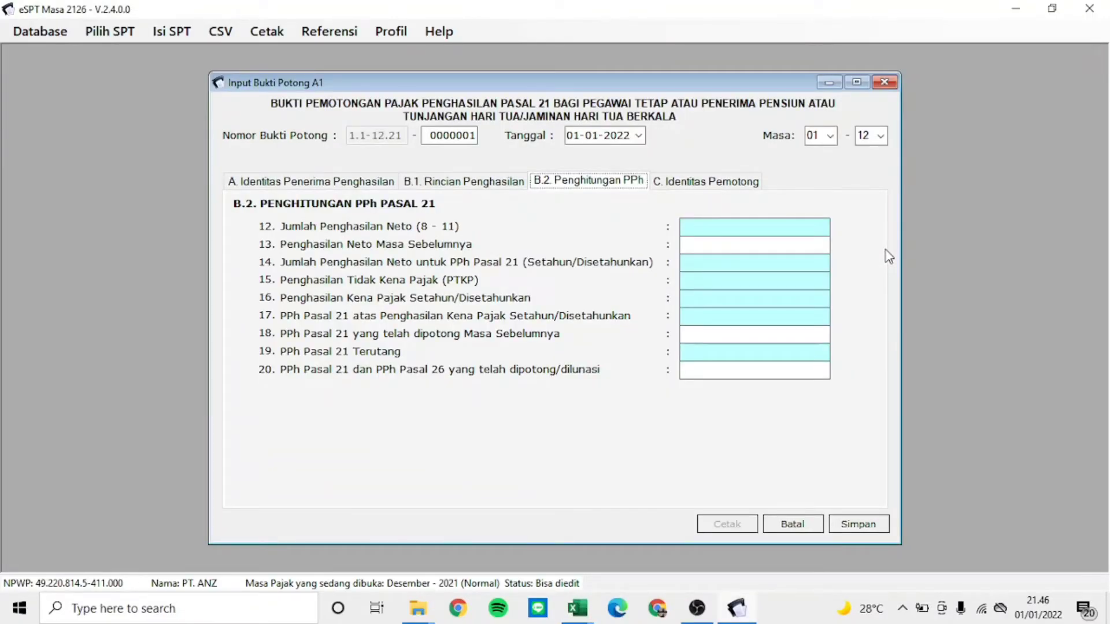
{"action": "key", "text": "alt+Tab"}
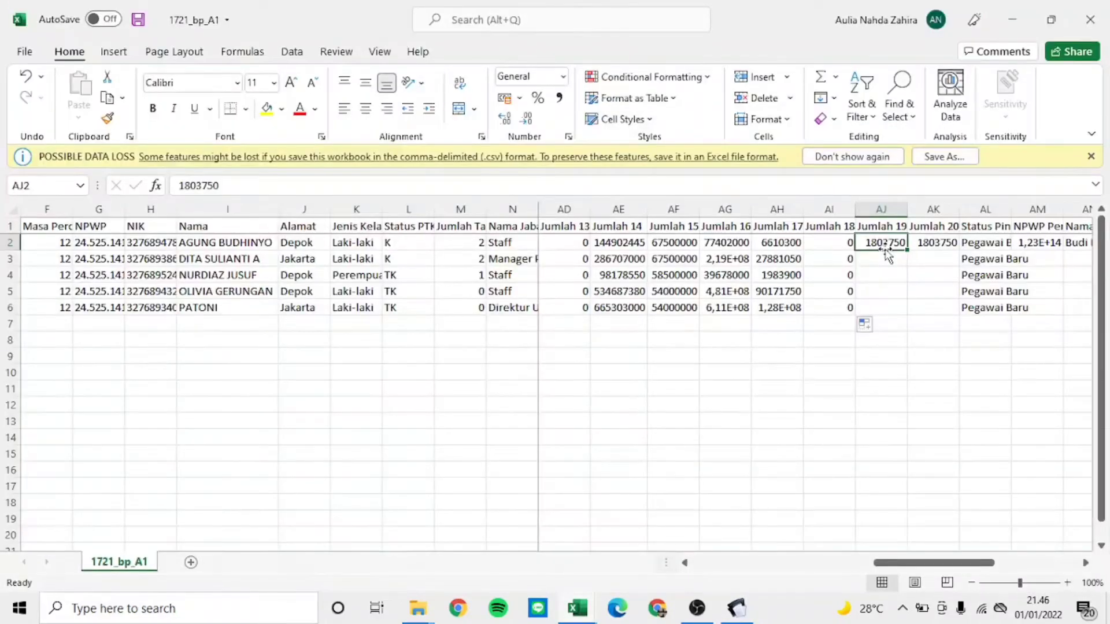
{"action": "key", "text": "Left"}
{"action": "key", "text": "Left"}
{"action": "key", "text": "Left"}
{"action": "key", "text": "Left"}
{"action": "key", "text": "Left"}
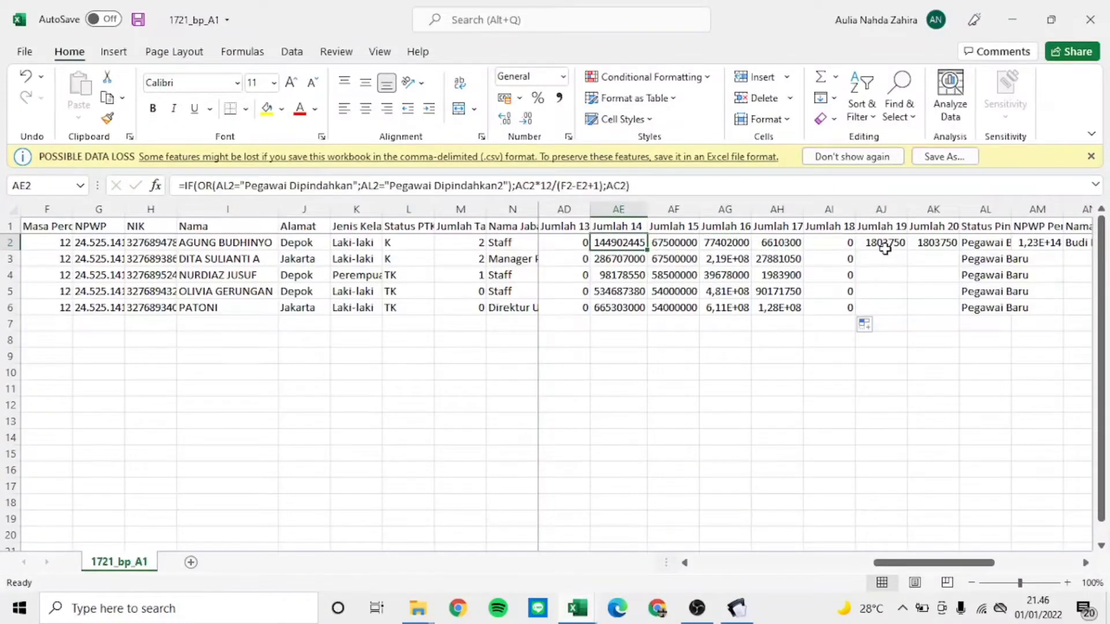
{"action": "key", "text": "ctrl+c"}
{"action": "key", "text": "Right"}
{"action": "key", "text": "Right"}
{"action": "key", "text": "Right"}
{"action": "key", "text": "Right"}
{"action": "key", "text": "Right"}
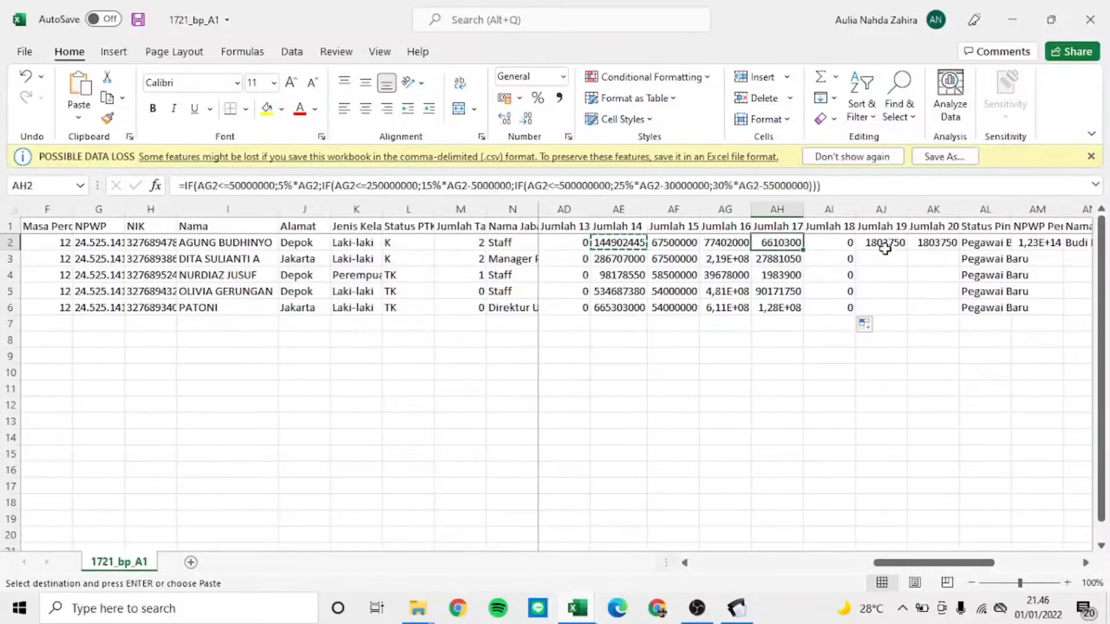
{"action": "key", "text": "ctrl+v"}
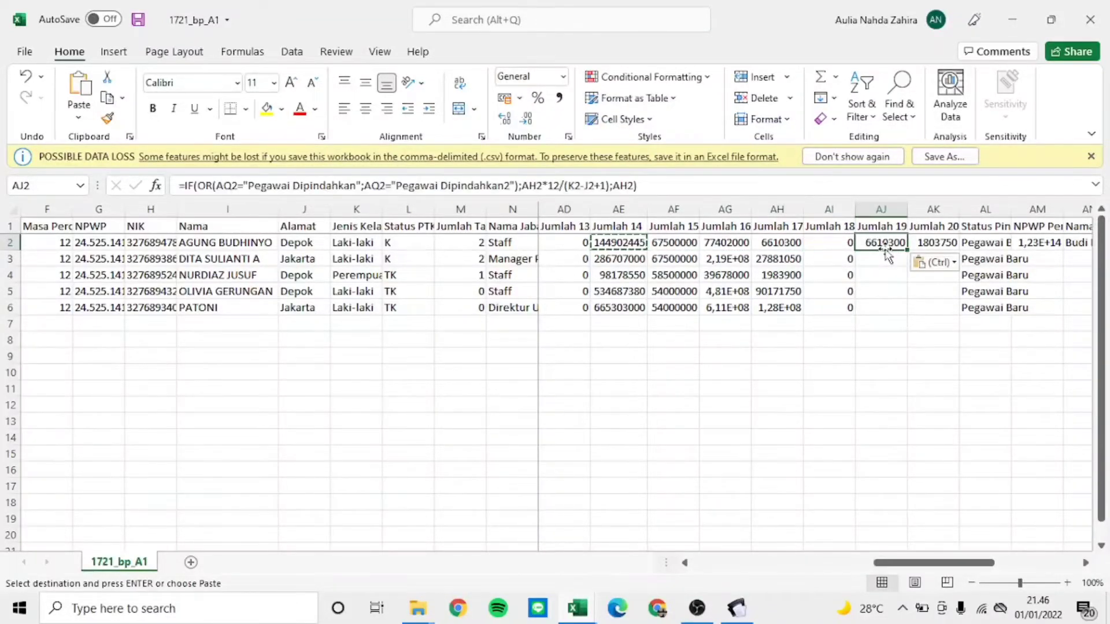
{"action": "key", "text": "Escape"}
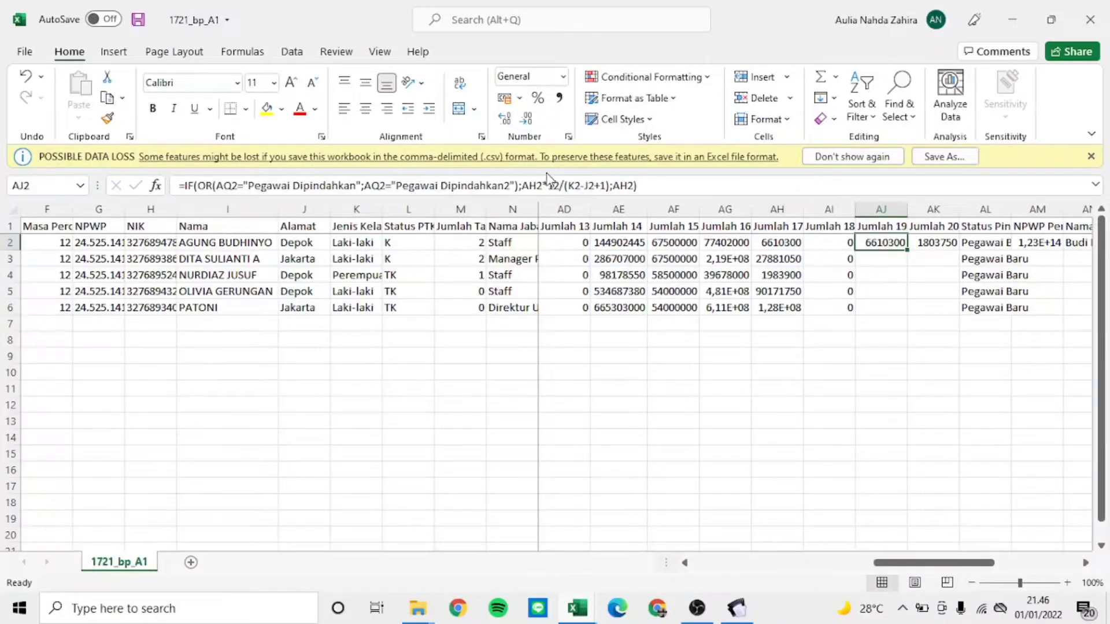
{"action": "left_click", "coordinate": [543, 183]}
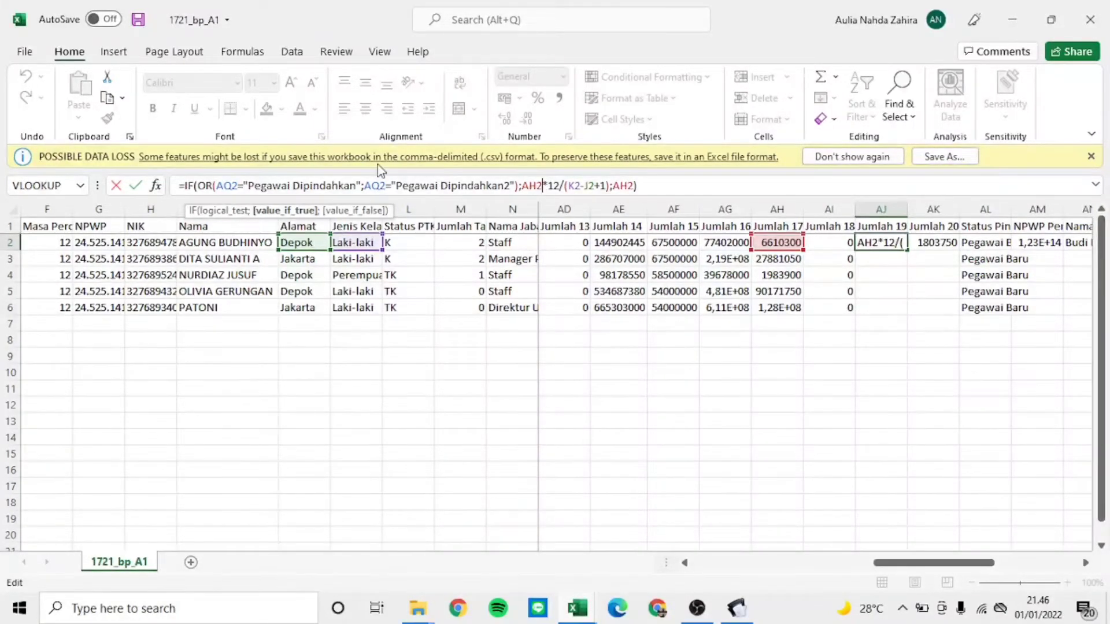
{"action": "left_click", "coordinate": [238, 184]}
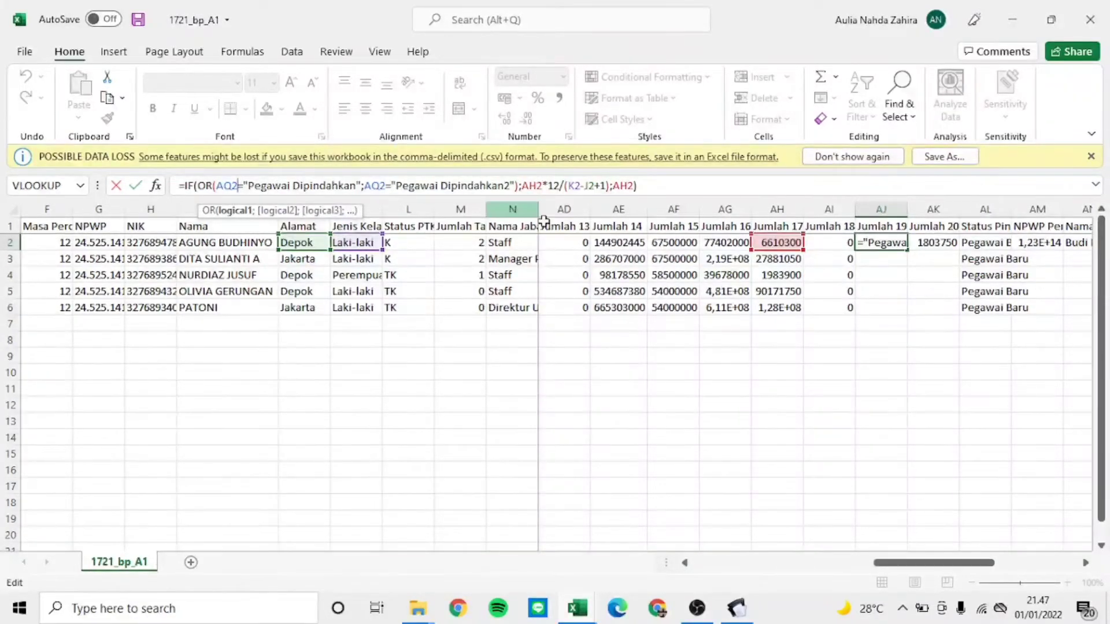
{"action": "left_click_drag", "start_coordinate": [897, 564], "coordinate": [767, 595]}
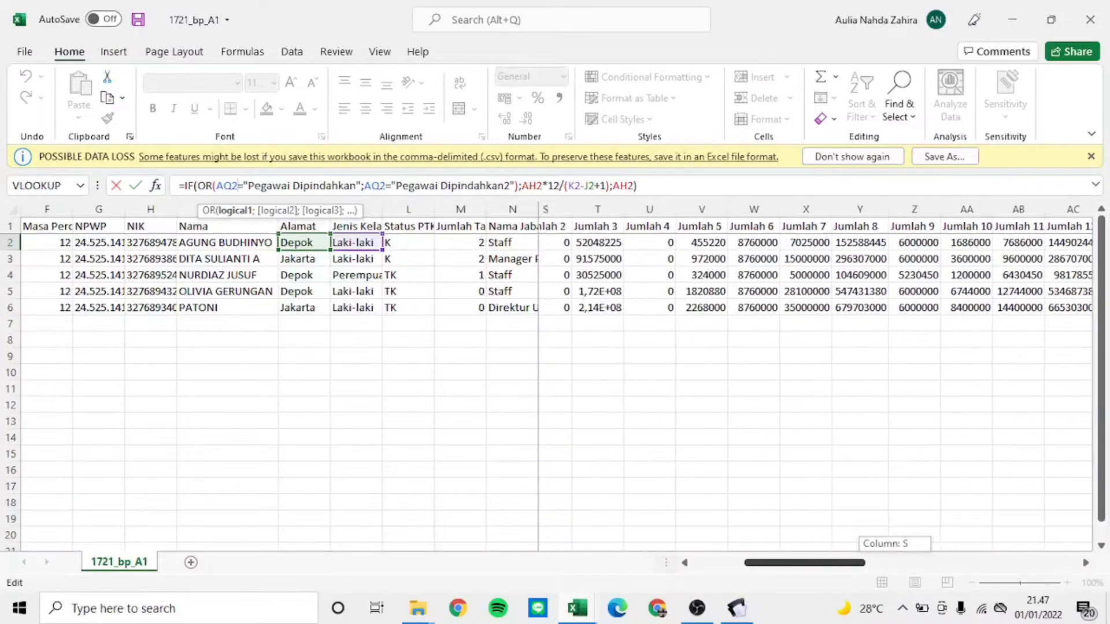
{"action": "left_click_drag", "start_coordinate": [804, 562], "coordinate": [663, 621]}
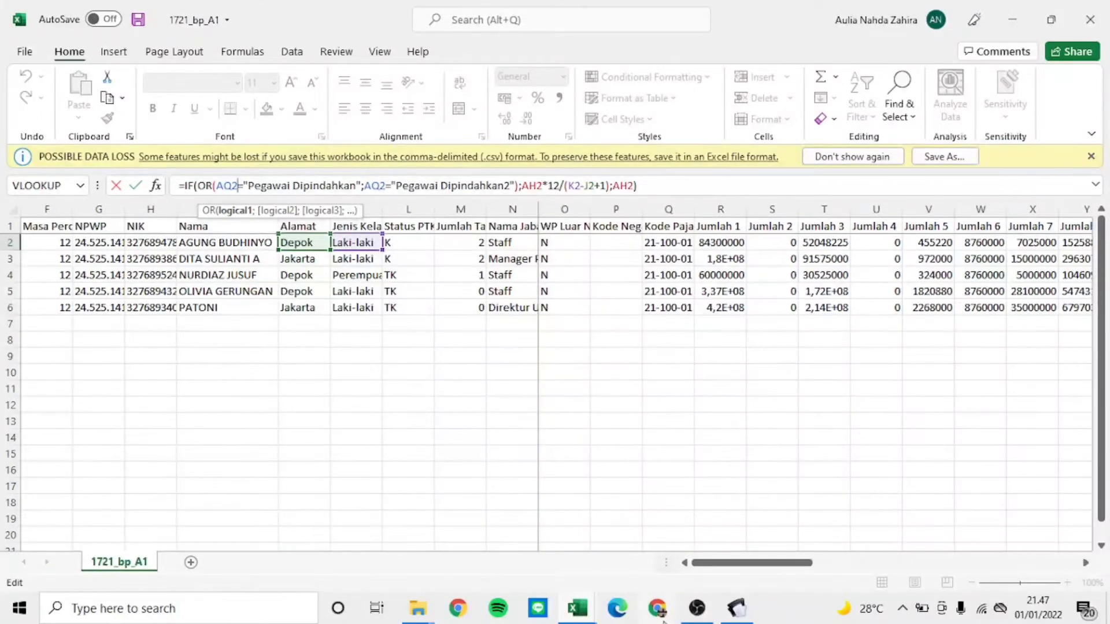
{"action": "left_click", "coordinate": [596, 185]}
{"action": "key", "text": "BackSpace"}
{"action": "key", "text": "BackSpace"}
{"action": "key", "text": "BackSpace"}
{"action": "key", "text": "BackSpace"}
{"action": "key", "text": "BackSpace"}
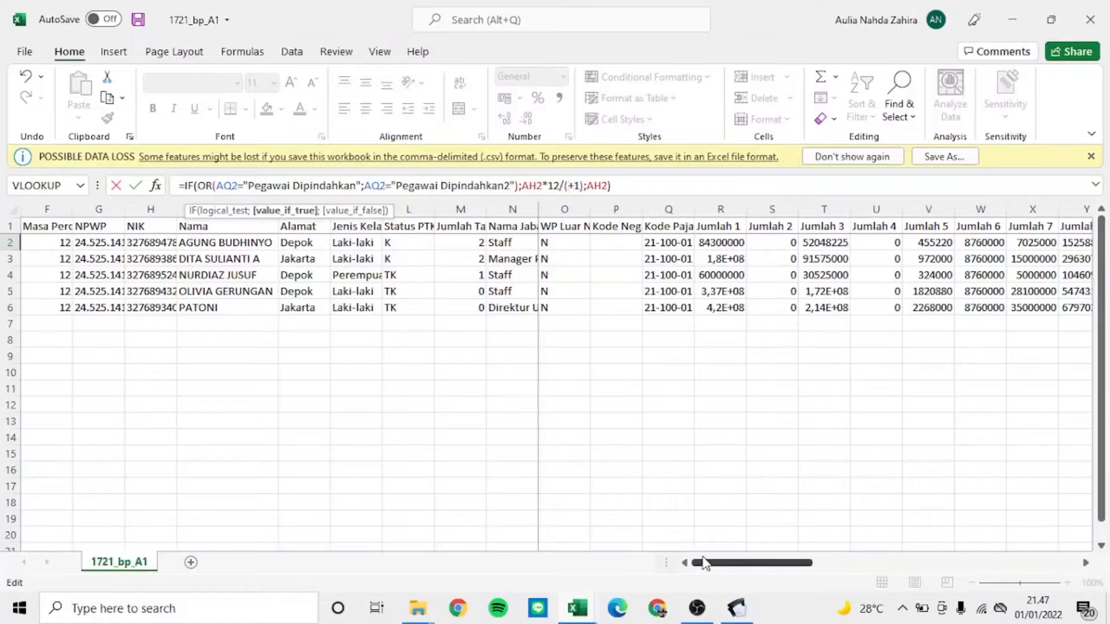
{"action": "left_click_drag", "start_coordinate": [701, 565], "coordinate": [661, 569]}
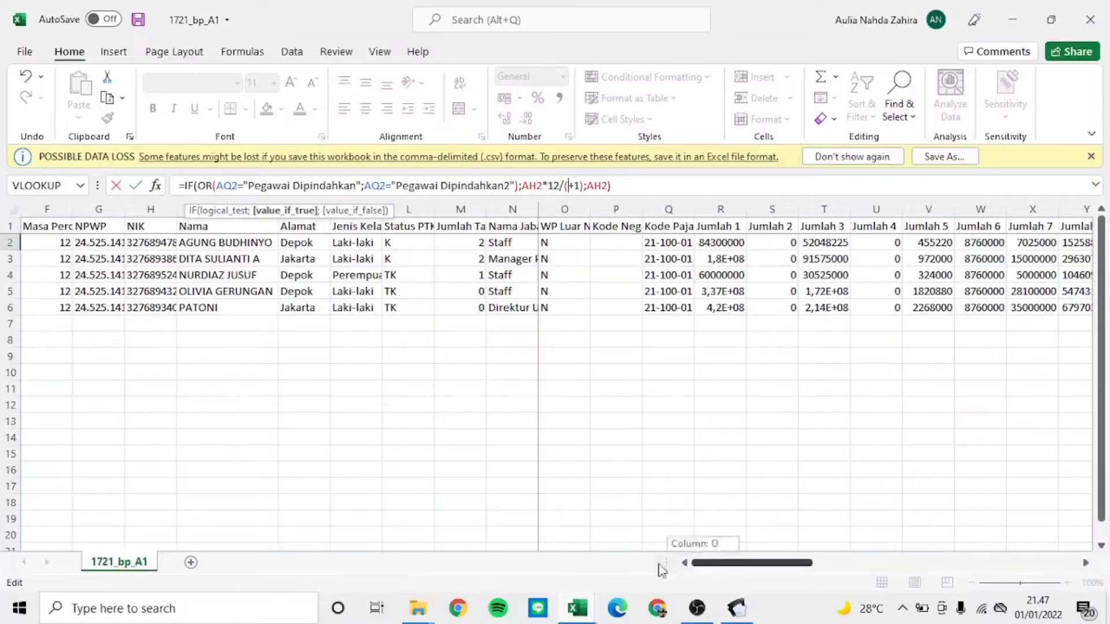
{"action": "left_click", "coordinate": [505, 242]}
{"action": "key", "text": "Left"}
{"action": "key", "text": "Left"}
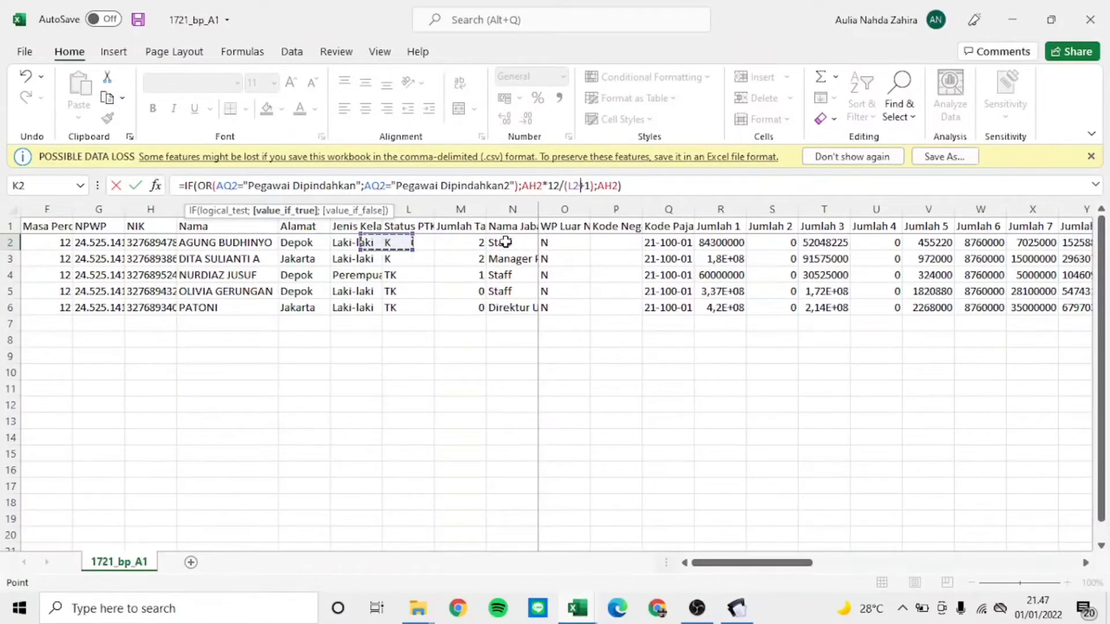
{"action": "key", "text": "Left"}
{"action": "key", "text": "Left"}
{"action": "key", "text": "Left"}
{"action": "key", "text": "Left"}
{"action": "key", "text": "Left"}
{"action": "key", "text": "Left"}
{"action": "key", "text": "Left"}
{"action": "key", "text": "Left"}
{"action": "key", "text": "Left"}
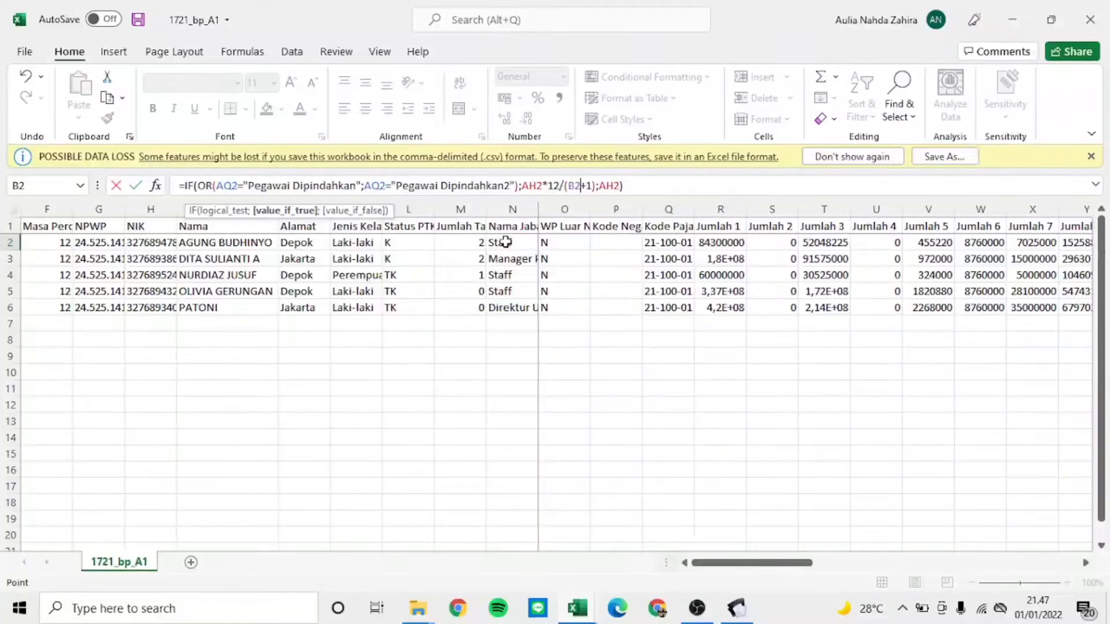
{"action": "key", "text": "Left"}
{"action": "key", "text": "Right"}
{"action": "key", "text": "Left"}
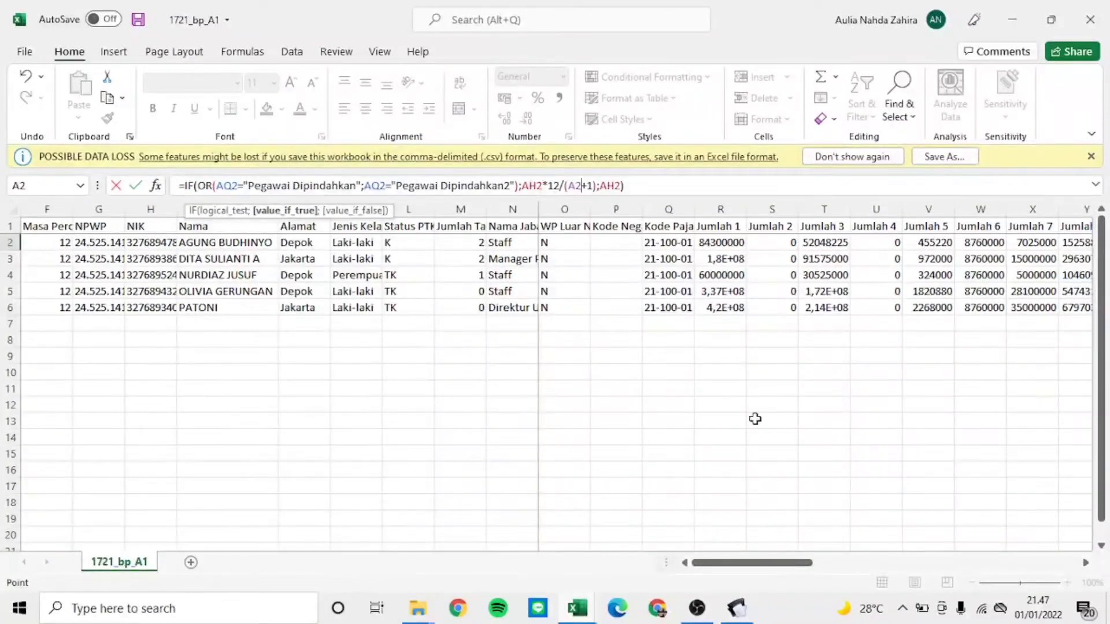
{"action": "left_click", "coordinate": [638, 185]}
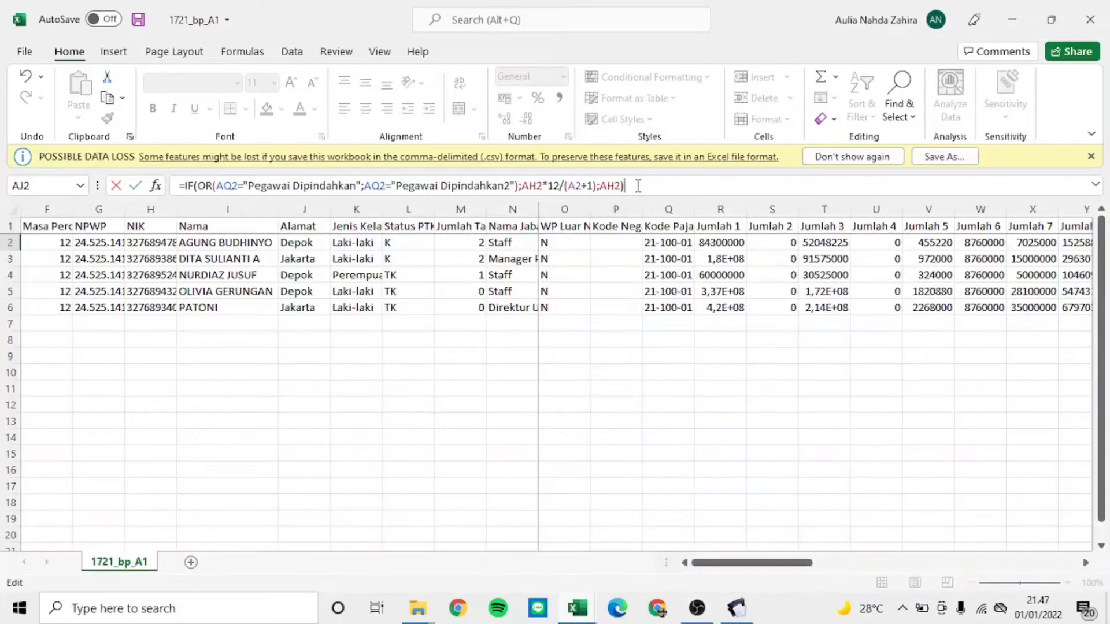
{"action": "key", "text": "BackSpace"}
{"action": "key", "text": "BackSpace"}
{"action": "key", "text": "BackSpace"}
{"action": "key", "text": "BackSpace"}
{"action": "key", "text": "BackSpace"}
{"action": "key", "text": "BackSpace"}
{"action": "key", "text": "BackSpace"}
{"action": "key", "text": "BackSpace"}
{"action": "key", "text": "BackSpace"}
{"action": "key", "text": "BackSpace"}
{"action": "key", "text": "BackSpace"}
{"action": "key", "text": "BackSpace"}
{"action": "key", "text": "BackSpace"}
{"action": "key", "text": "BackSpace"}
{"action": "key", "text": "BackSpace"}
{"action": "key", "text": "BackSpace"}
{"action": "key", "text": "BackSpace"}
{"action": "key", "text": "BackSpace"}
{"action": "key", "text": "BackSpace"}
{"action": "key", "text": "BackSpace"}
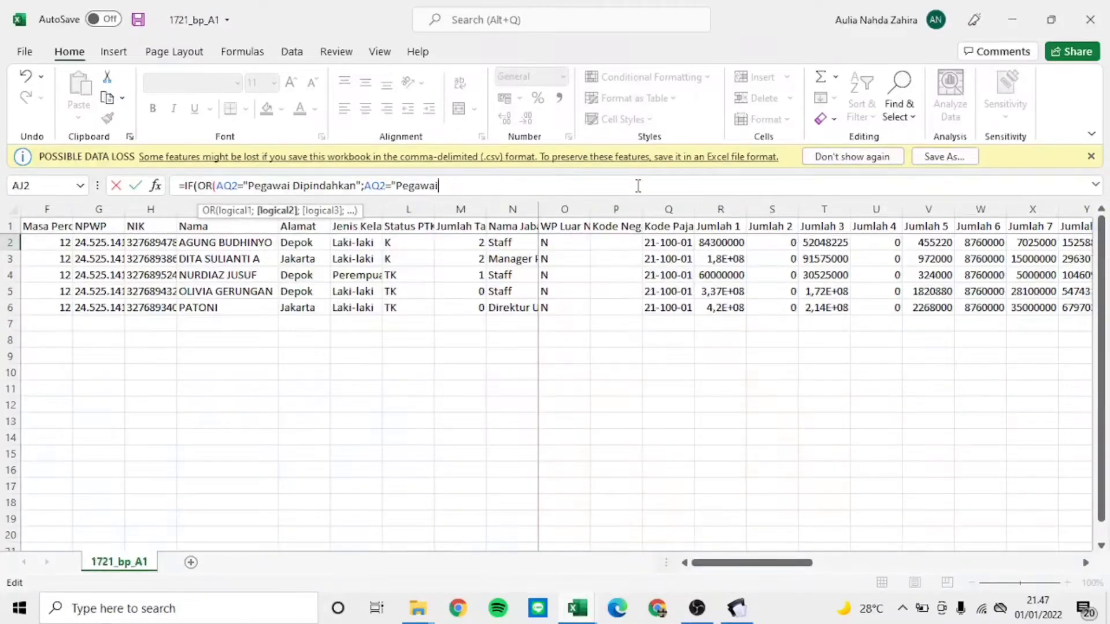
{"action": "key", "text": "BackSpace"}
{"action": "key", "text": "BackSpace"}
{"action": "key", "text": "BackSpace"}
{"action": "key", "text": "BackSpace"}
{"action": "key", "text": "BackSpace"}
{"action": "key", "text": "BackSpace"}
{"action": "key", "text": "BackSpace"}
{"action": "key", "text": "BackSpace"}
{"action": "key", "text": "BackSpace"}
{"action": "key", "text": "BackSpace"}
{"action": "key", "text": "BackSpace"}
{"action": "key", "text": "BackSpace"}
{"action": "key", "text": "BackSpace"}
{"action": "key", "text": "BackSpace"}
{"action": "key", "text": "BackSpace"}
{"action": "key", "text": "BackSpace"}
{"action": "key", "text": "BackSpace"}
{"action": "key", "text": "BackSpace"}
{"action": "key", "text": "BackSpace"}
{"action": "key", "text": "BackSpace"}
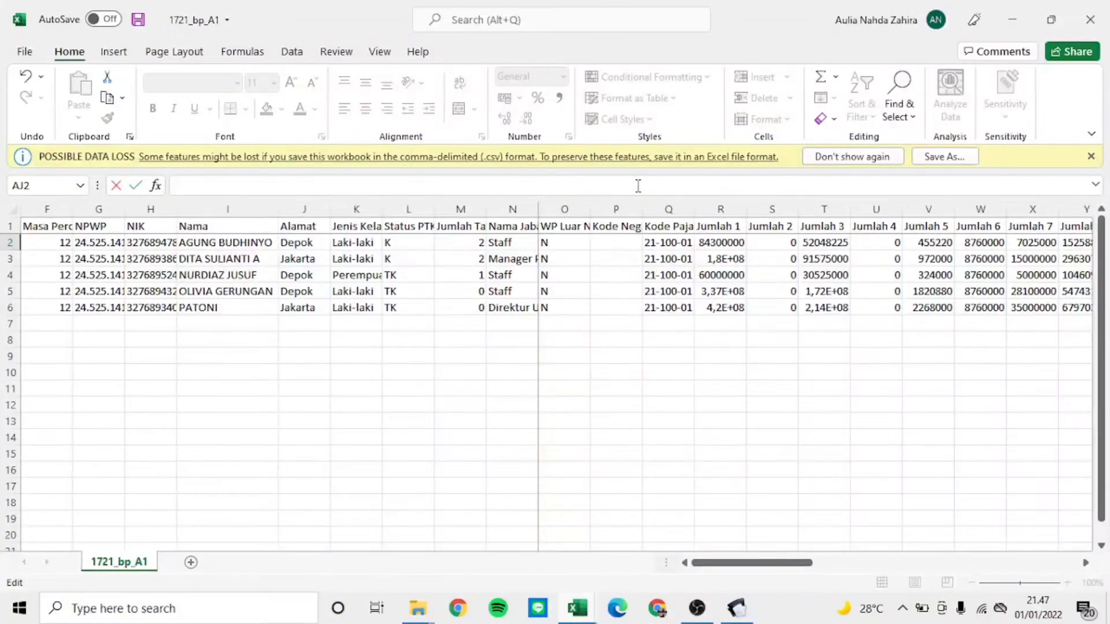
{"action": "key", "text": "Escape"}
Step: Unfreeze the panes of the 1721_bp_A1 worksheet
{"action": "left_click", "coordinate": [763, 261]}
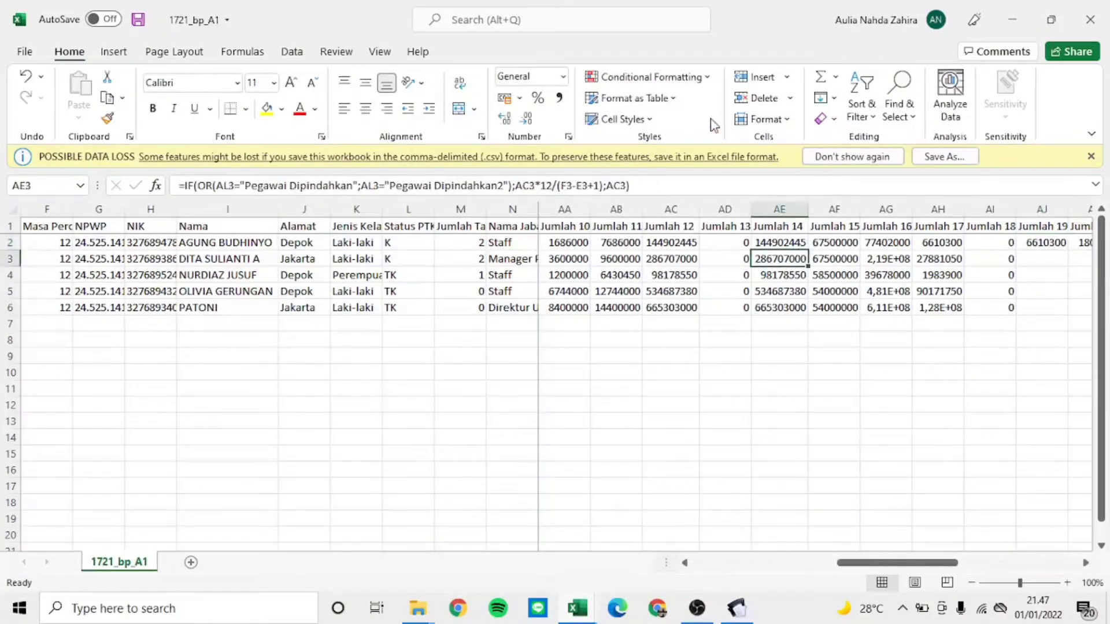
{"action": "left_click", "coordinate": [387, 56]}
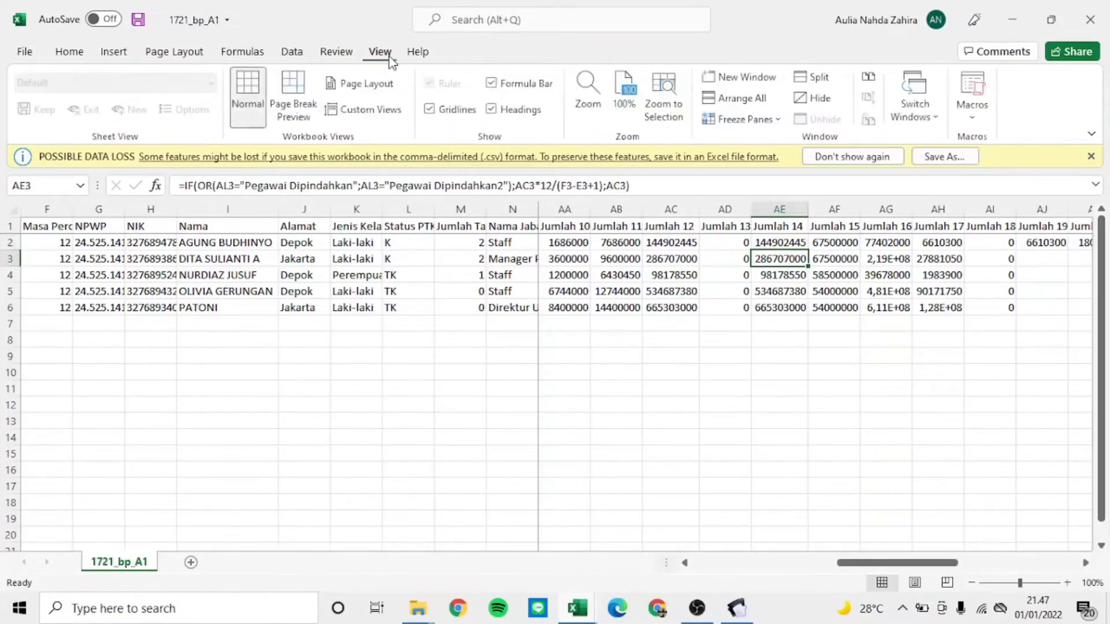
{"action": "left_click", "coordinate": [745, 119]}
{"action": "left_click", "coordinate": [775, 141]}
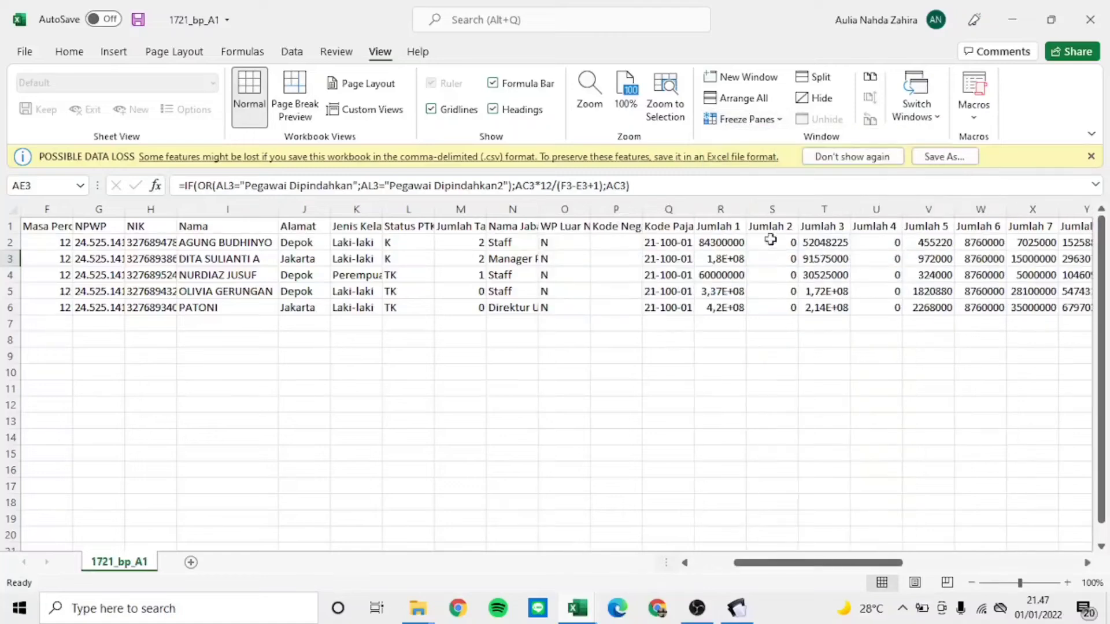
Step: Copy the Jumlah 14 formula from AE2 and paste it into Jumlah 19 cell AJ2 again
{"action": "left_click", "coordinate": [824, 226]}
{"action": "key", "text": "Down"}
{"action": "key", "text": "Right"}
{"action": "key", "text": "Right"}
{"action": "key", "text": "Right"}
{"action": "key", "text": "Right"}
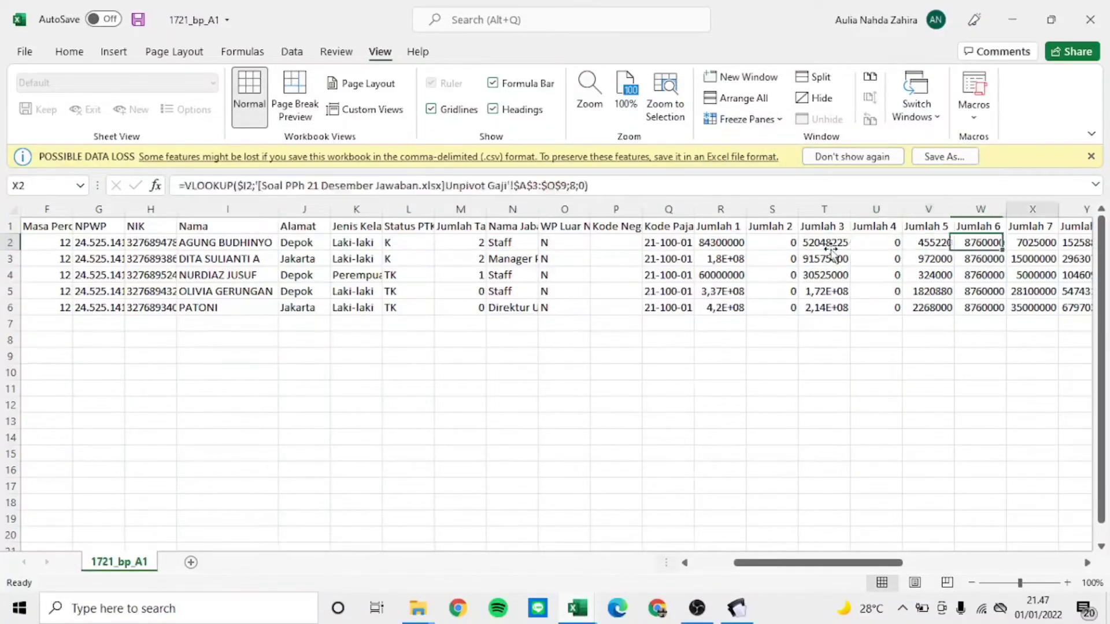
{"action": "key", "text": "Right"}
{"action": "key", "text": "Right"}
{"action": "key", "text": "Right"}
{"action": "key", "text": "Right"}
{"action": "key", "text": "Right"}
{"action": "key", "text": "Right"}
{"action": "key", "text": "Right"}
{"action": "key", "text": "Right"}
{"action": "key", "text": "Right"}
{"action": "key", "text": "Right"}
{"action": "key", "text": "Right"}
{"action": "key", "text": "Right"}
{"action": "key", "text": "Right"}
{"action": "key", "text": "Right"}
{"action": "key", "text": "Left"}
{"action": "key", "text": "Left"}
{"action": "key", "text": "Left"}
{"action": "key", "text": "Left"}
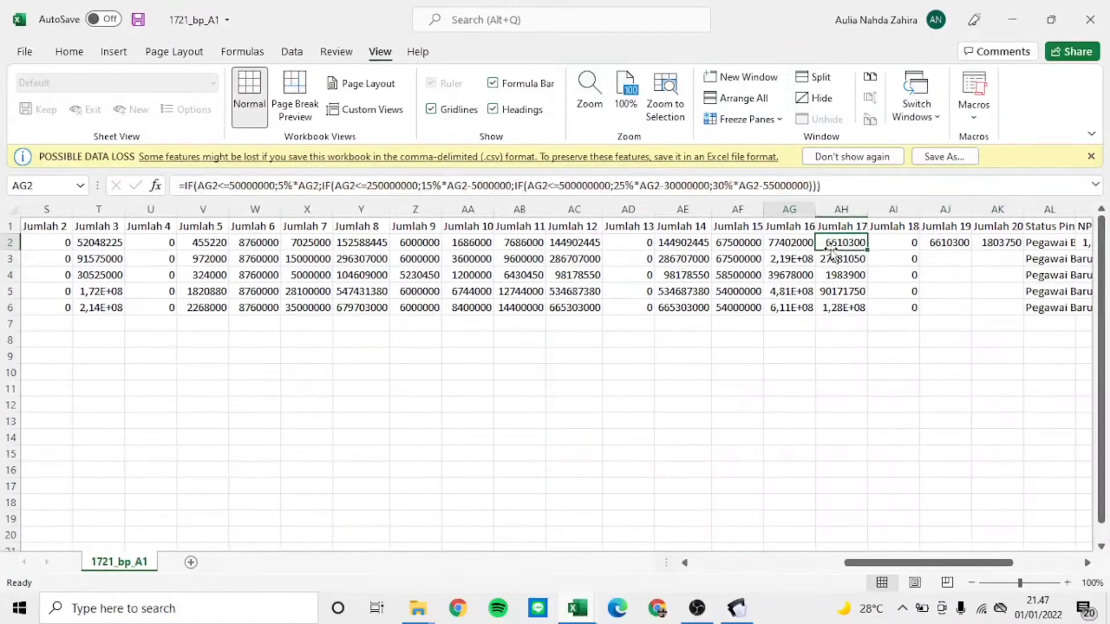
{"action": "key", "text": "Left"}
{"action": "key", "text": "Left"}
{"action": "key", "text": "ctrl+c"}
{"action": "key", "text": "Right"}
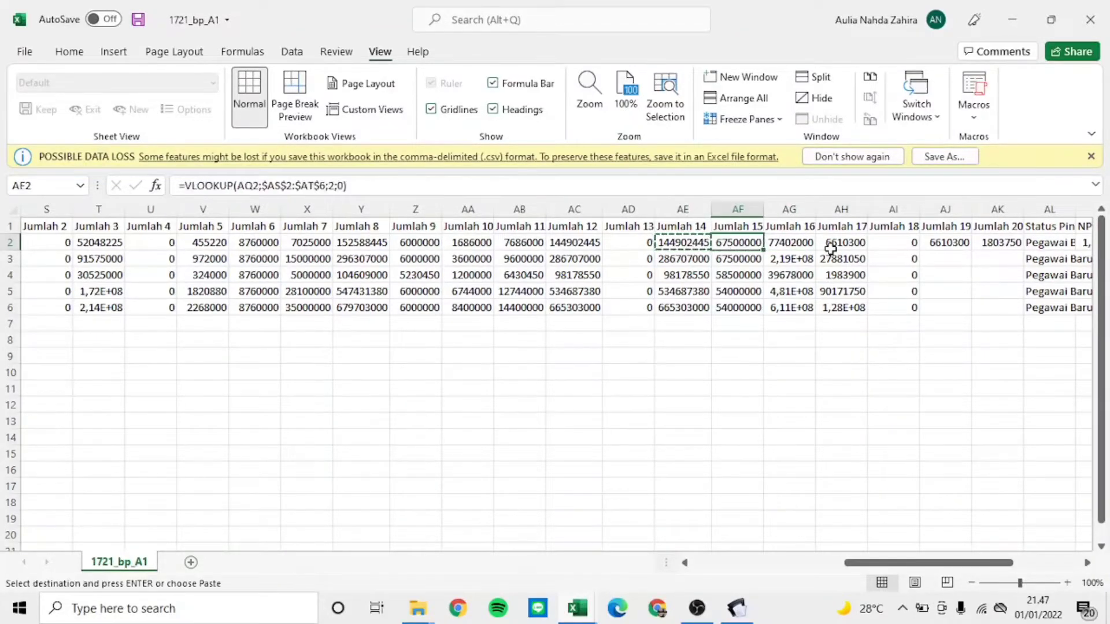
{"action": "key", "text": "Right"}
{"action": "key", "text": "Right"}
{"action": "key", "text": "Right"}
{"action": "key", "text": "Right"}
{"action": "key", "text": "ctrl+v"}
{"action": "key", "text": "Escape"}
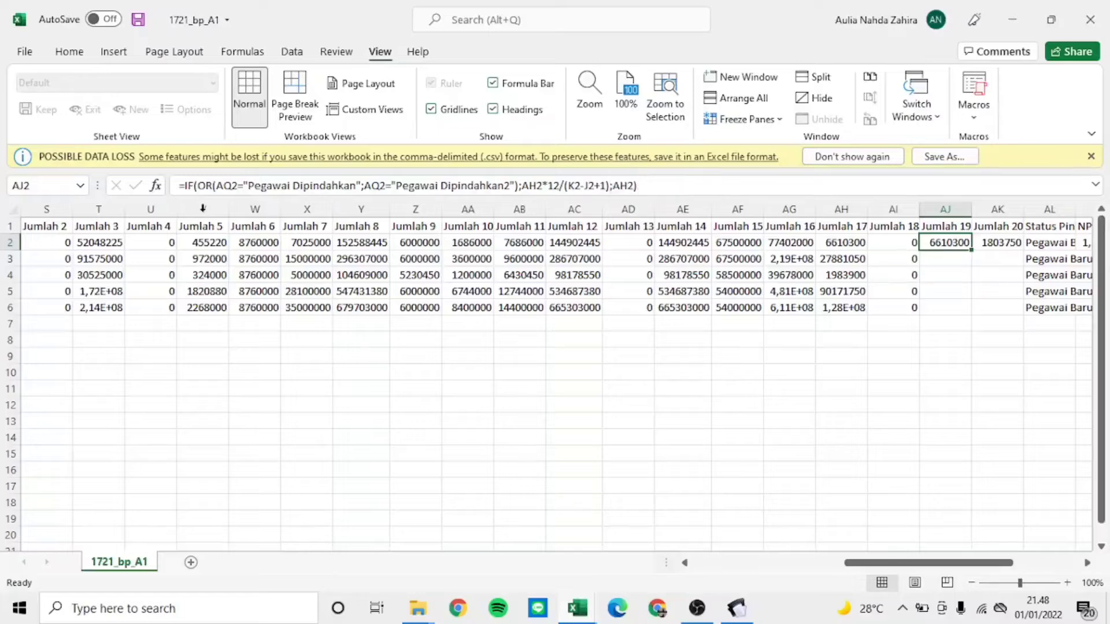
{"action": "left_click", "coordinate": [238, 185]}
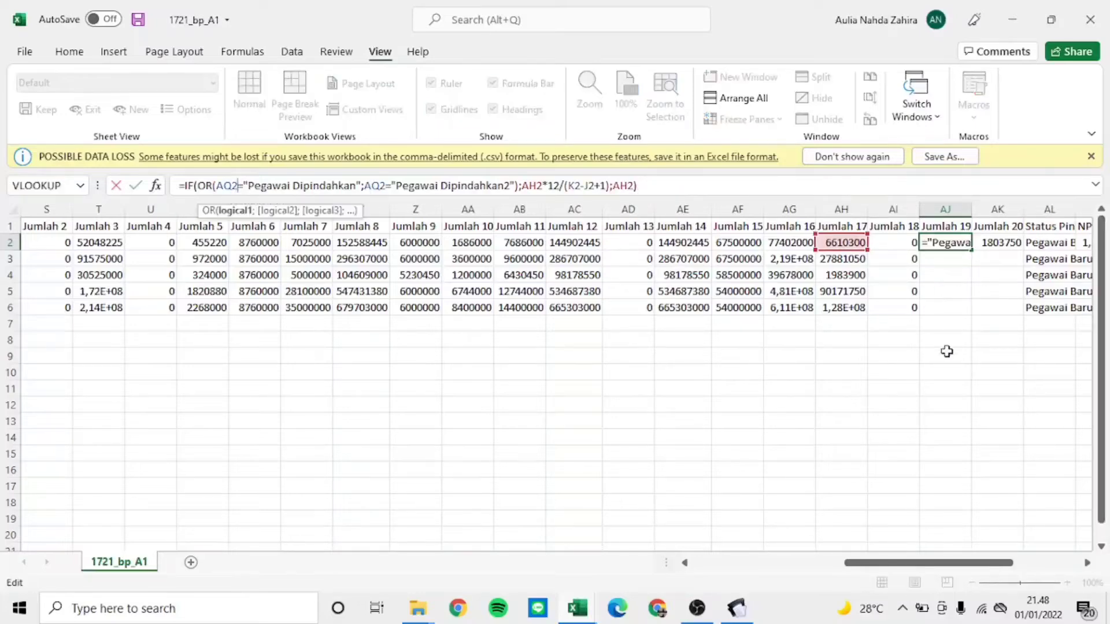
{"action": "left_click_drag", "start_coordinate": [892, 559], "coordinate": [942, 572]}
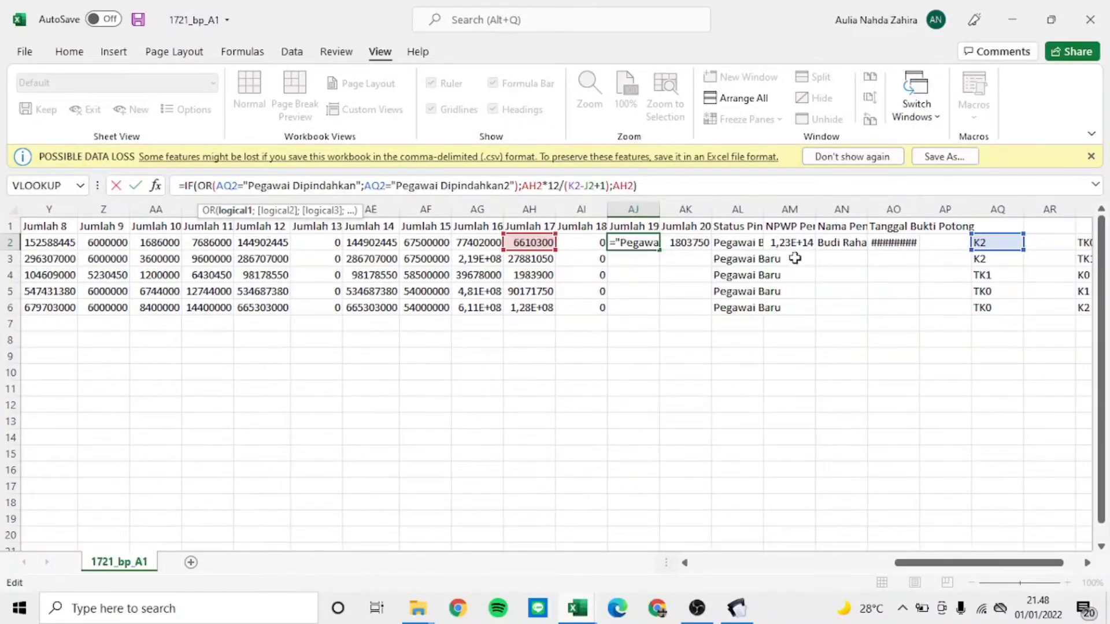
{"action": "left_click", "coordinate": [744, 244]}
{"action": "left_click", "coordinate": [636, 246]}
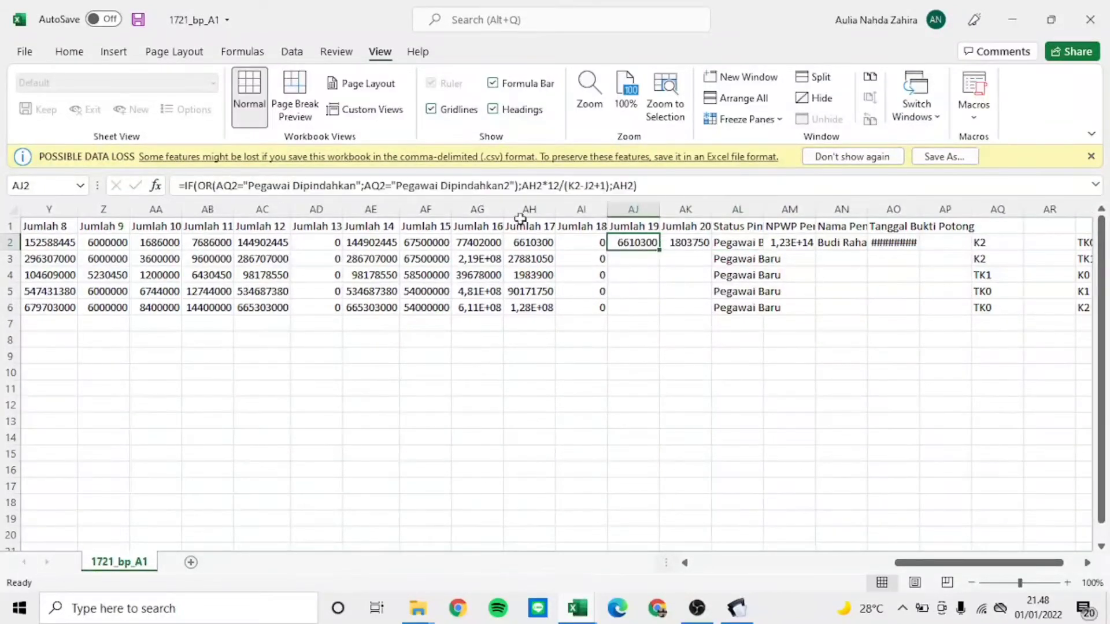
Step: In AJ2's OR condition, replace both AQ2 references with the transfer status cell AL2
{"action": "left_click", "coordinate": [236, 185]}
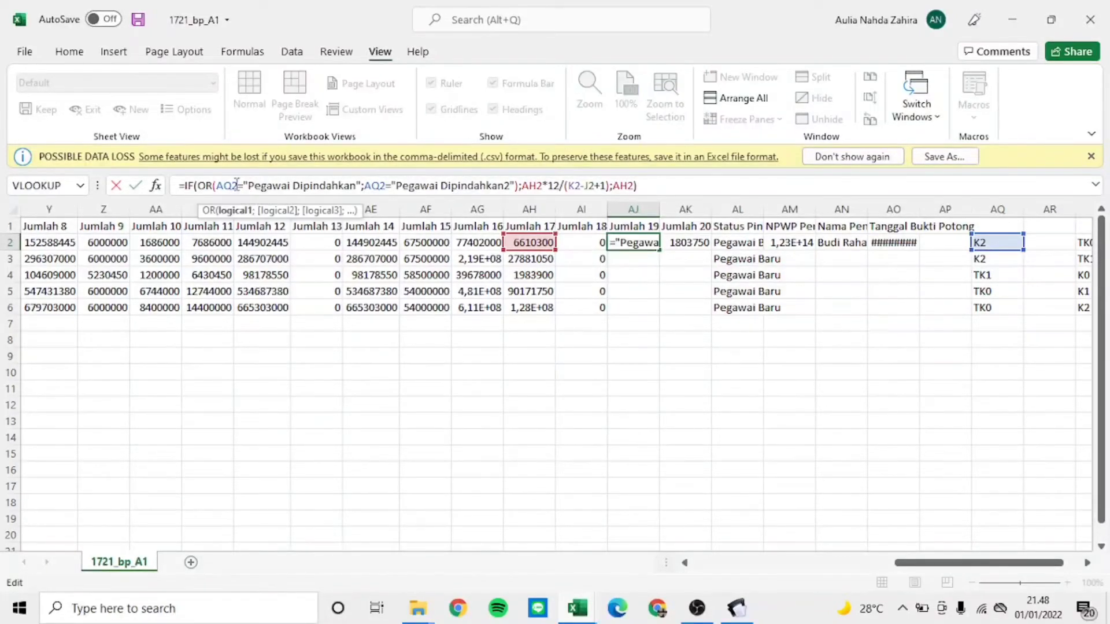
{"action": "key", "text": "BackSpace"}
{"action": "key", "text": "BackSpace"}
{"action": "key", "text": "BackSpace"}
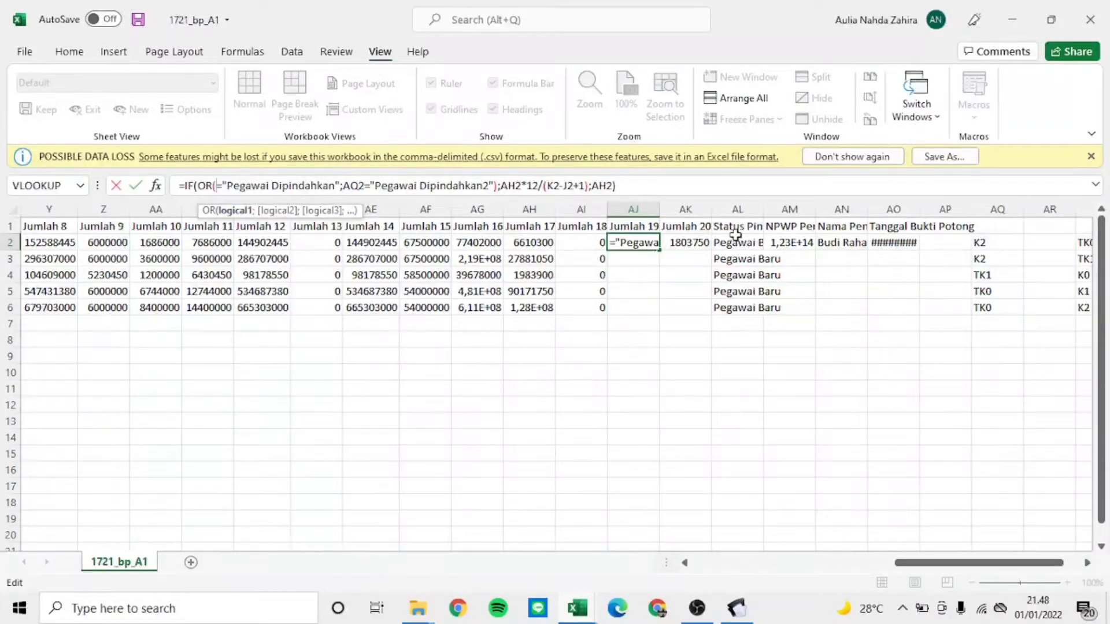
{"action": "left_click", "coordinate": [738, 243]}
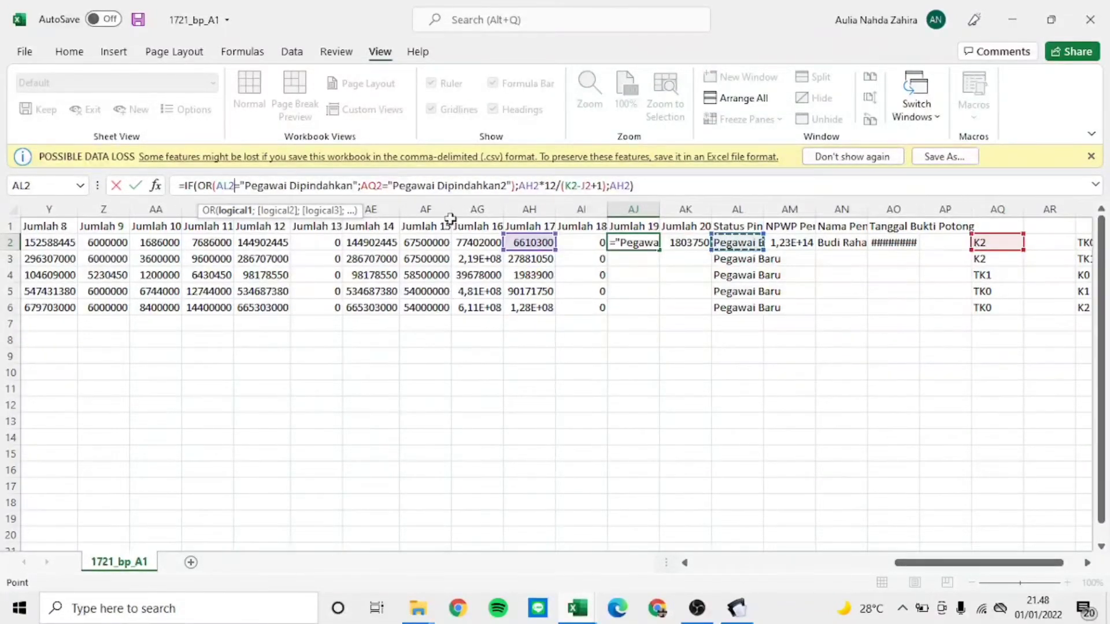
{"action": "left_click", "coordinate": [381, 186]}
{"action": "key", "text": "BackSpace"}
{"action": "key", "text": "BackSpace"}
{"action": "key", "text": "BackSpace"}
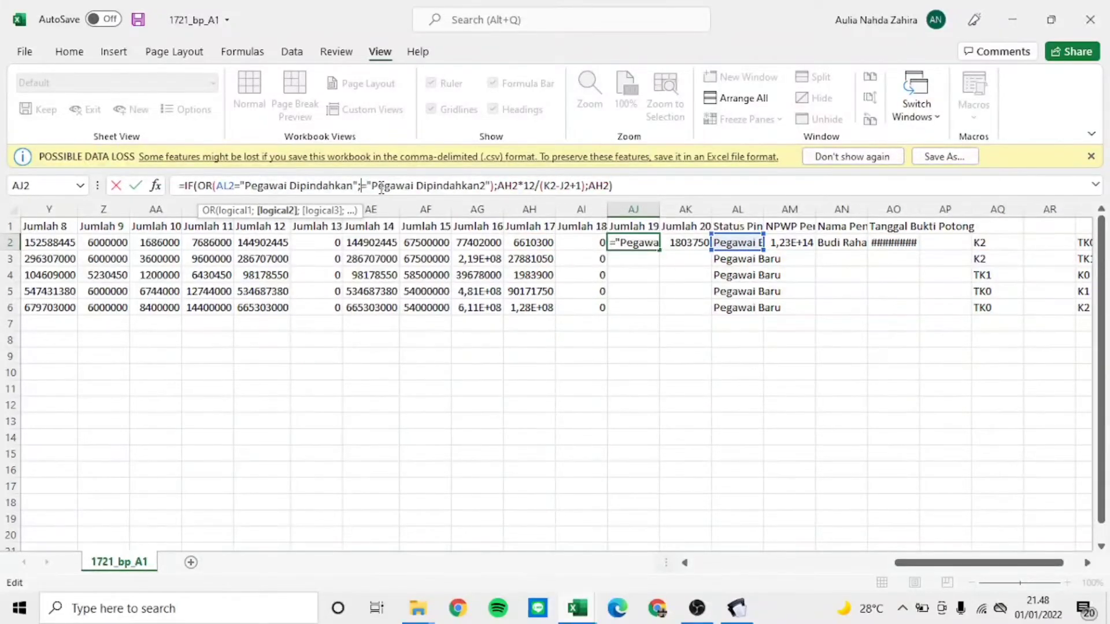
{"action": "left_click", "coordinate": [738, 243]}
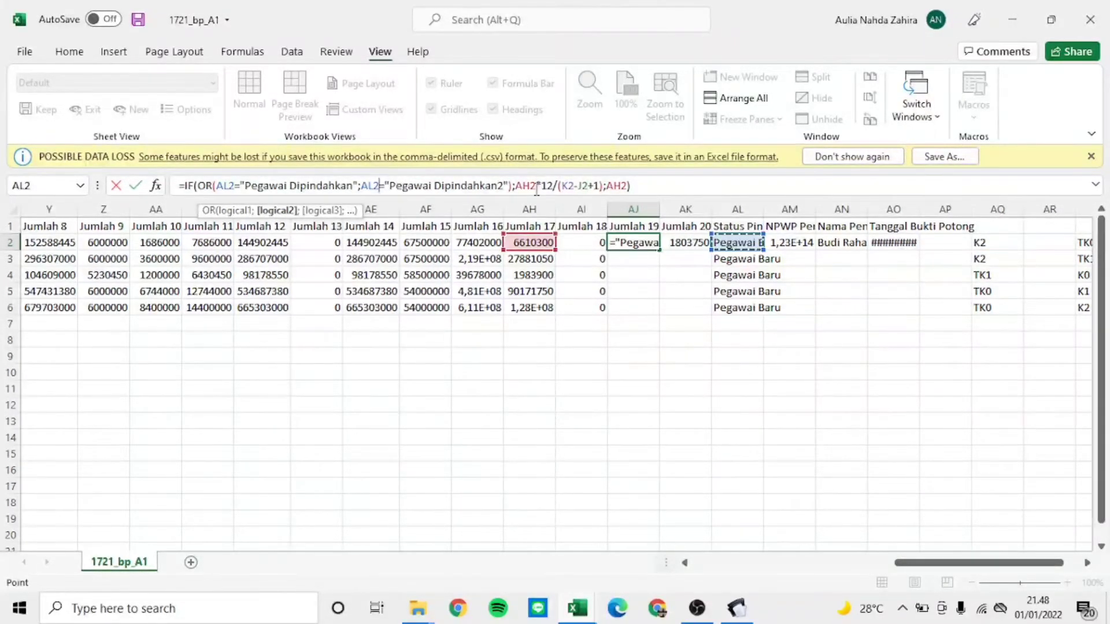
Step: Replace K2-J2 in AJ2's divisor with F2-E2, the tax period columns, and enter the formula
{"action": "left_click", "coordinate": [588, 186]}
{"action": "key", "text": "BackSpace"}
{"action": "key", "text": "BackSpace"}
{"action": "key", "text": "BackSpace"}
{"action": "key", "text": "BackSpace"}
{"action": "key", "text": "BackSpace"}
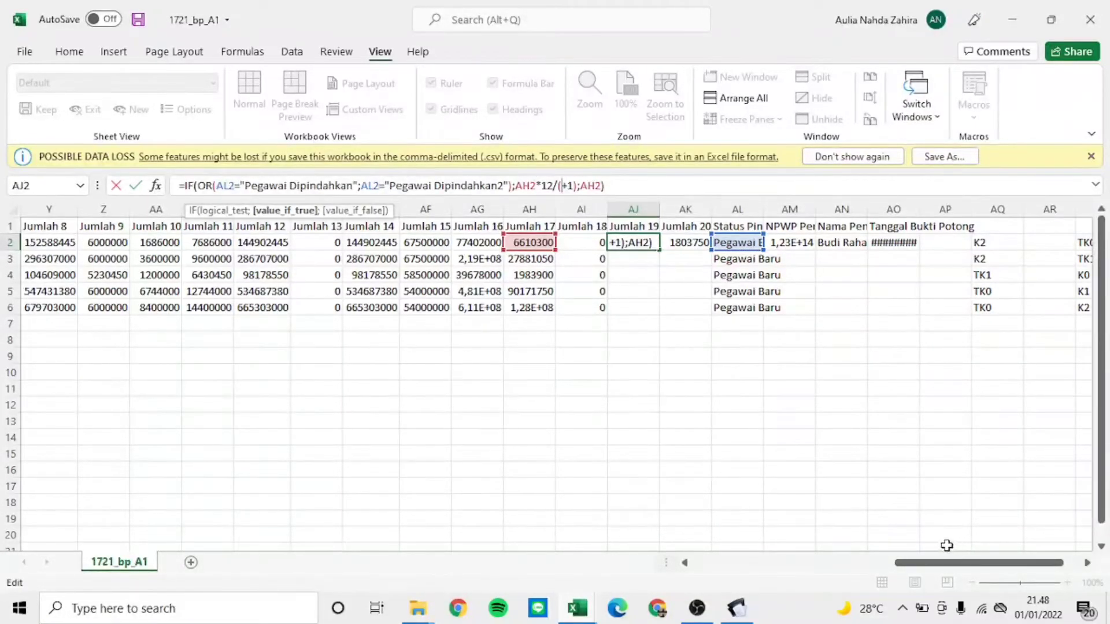
{"action": "left_click_drag", "start_coordinate": [947, 562], "coordinate": [730, 607]}
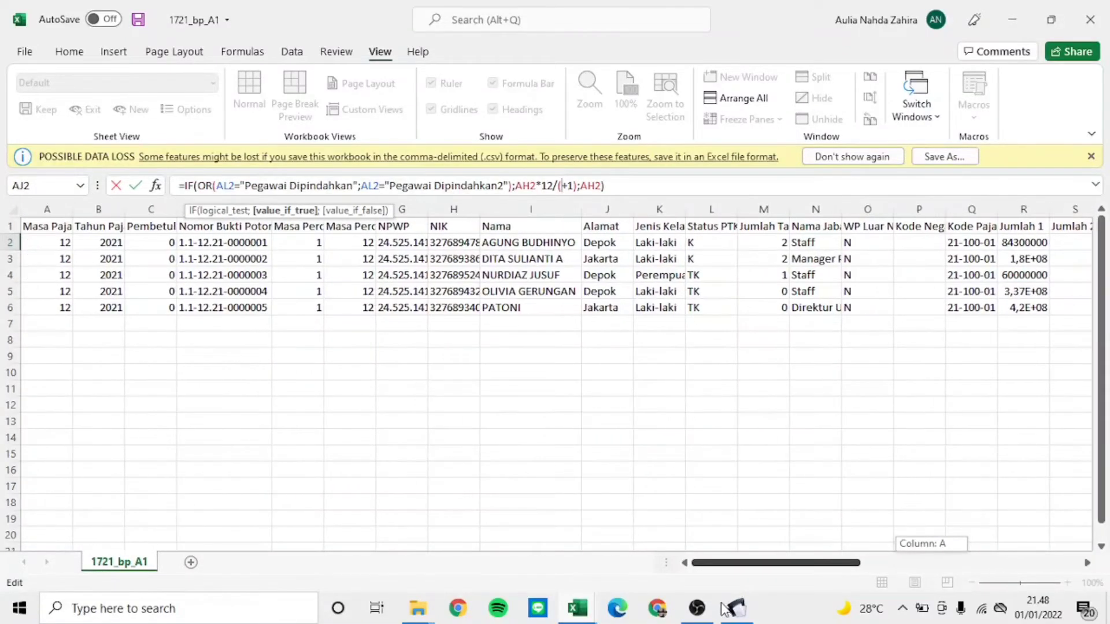
{"action": "left_click", "coordinate": [353, 243]}
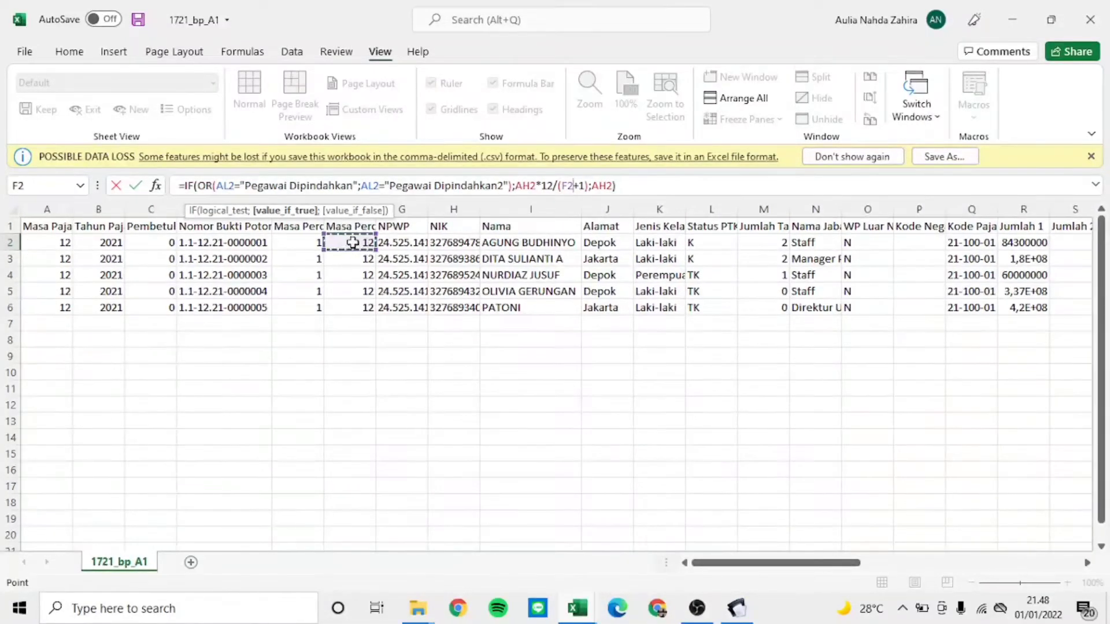
{"action": "type", "text": "-"}
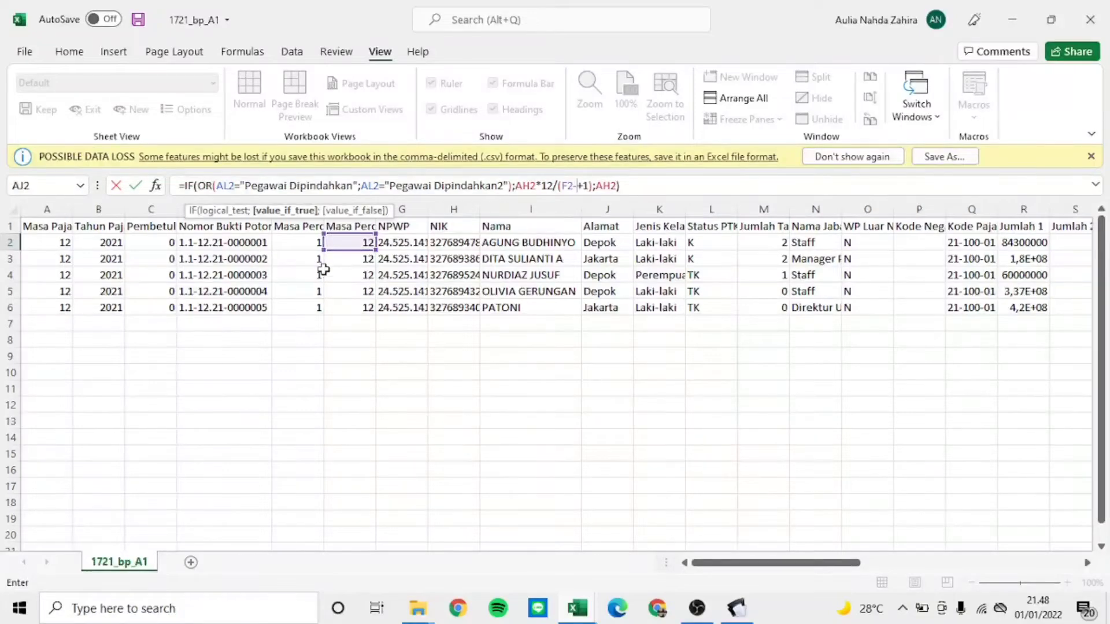
{"action": "left_click", "coordinate": [305, 247]}
{"action": "key", "text": "Return"}
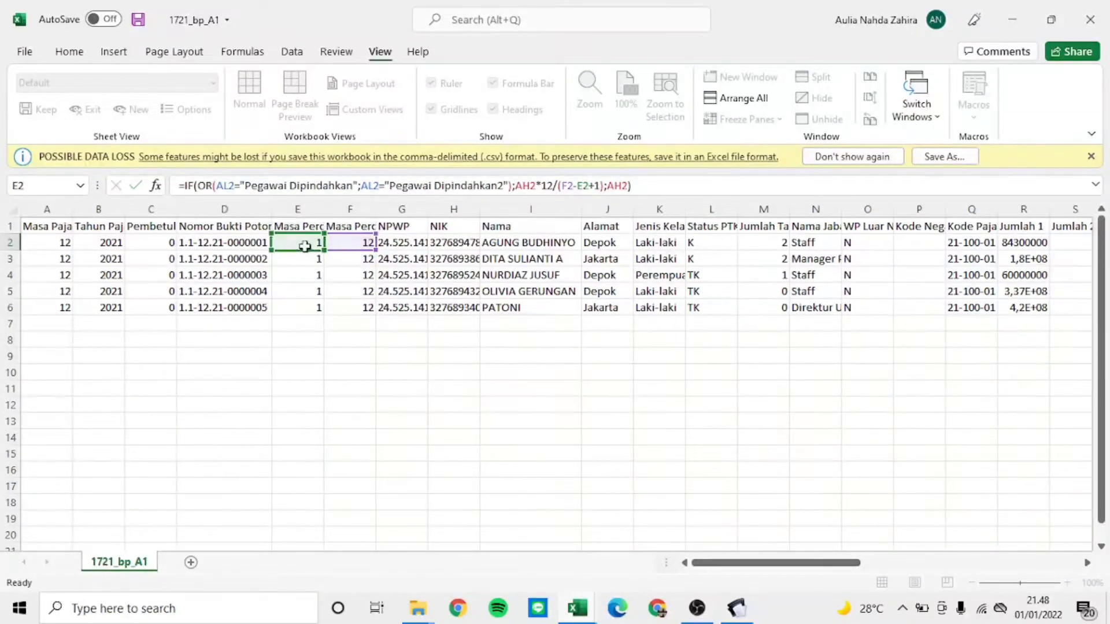
Step: Rewrite the value-if-true part of AJ2's formula as AH2*(F2-E2+1)/12 and enter it
{"action": "left_click", "coordinate": [1037, 239]}
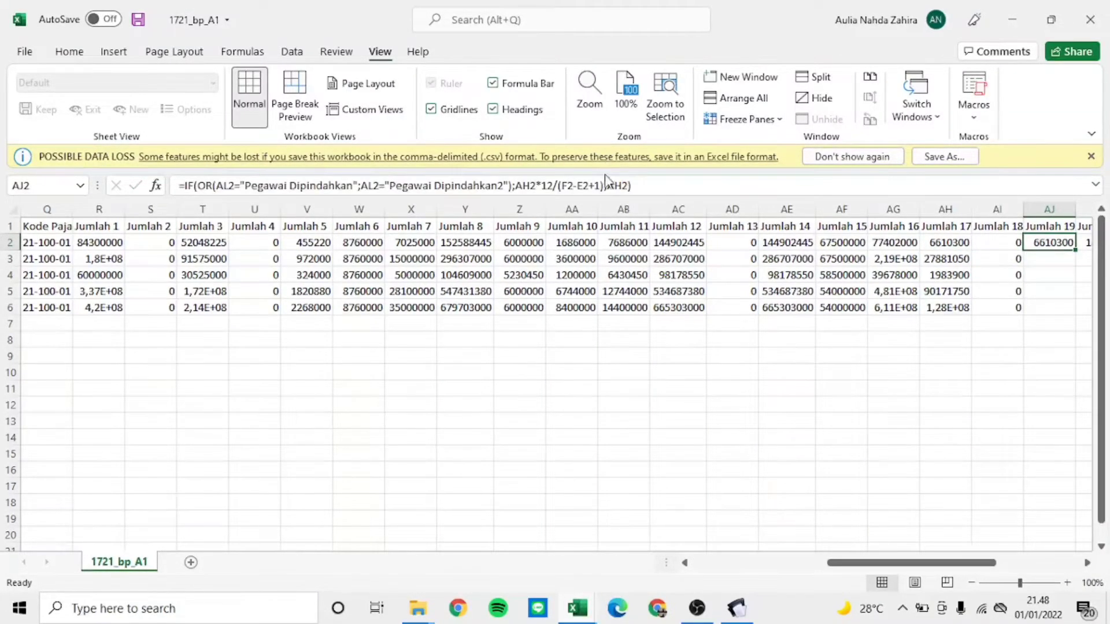
{"action": "left_click", "coordinate": [559, 185]}
{"action": "key", "text": "BackSpace"}
{"action": "key", "text": "BackSpace"}
{"action": "key", "text": "BackSpace"}
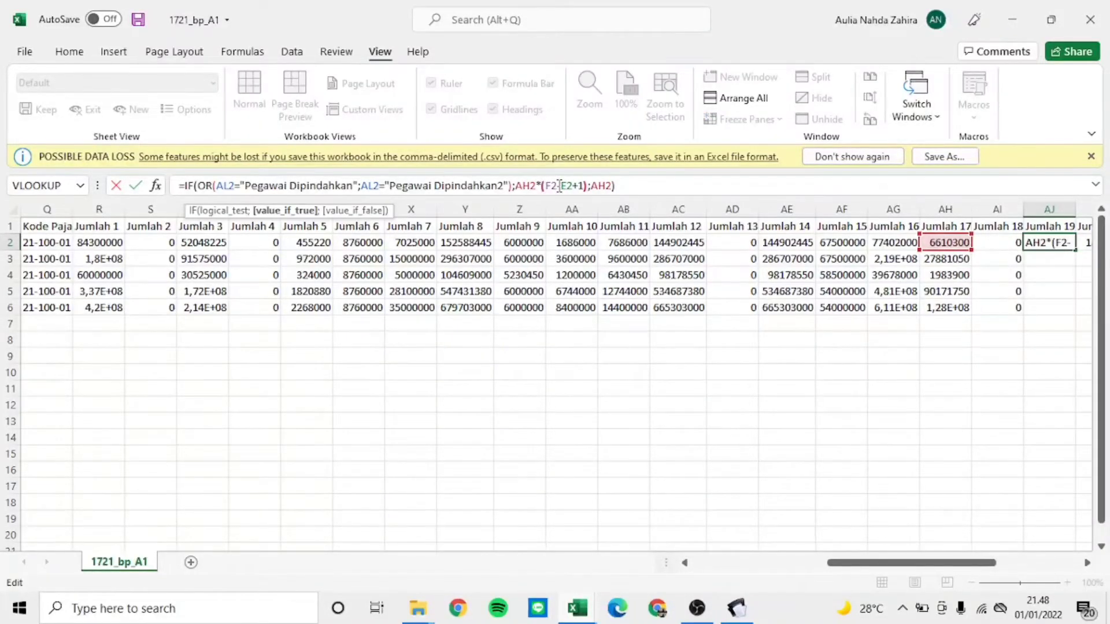
{"action": "left_click", "coordinate": [559, 185]}
{"action": "type", "text": "/"}
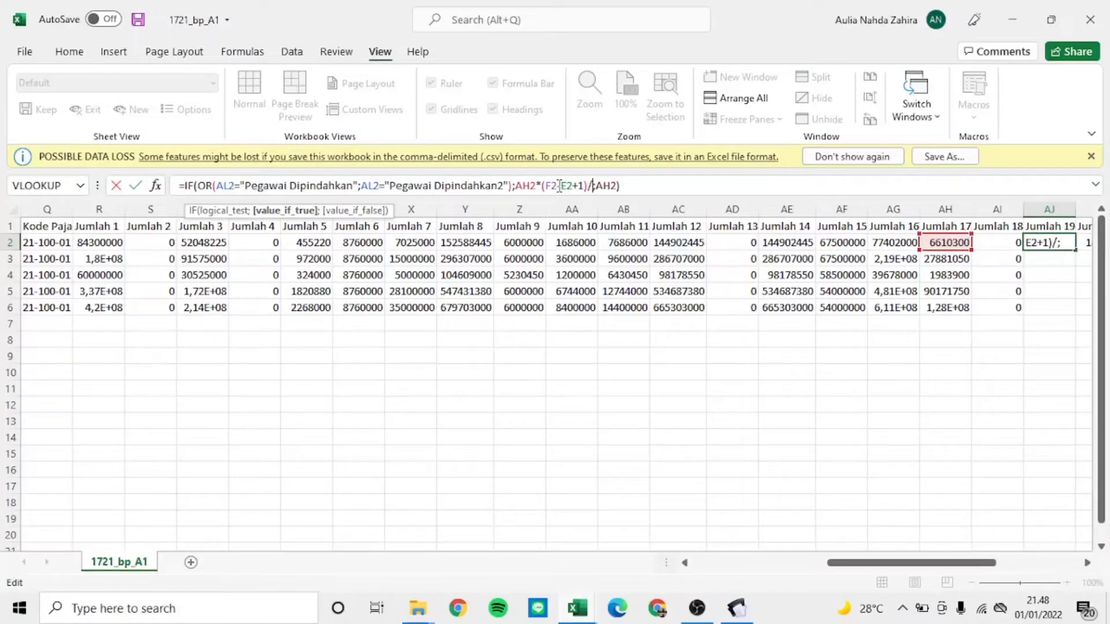
{"action": "type", "text": "12"}
{"action": "key", "text": "Return"}
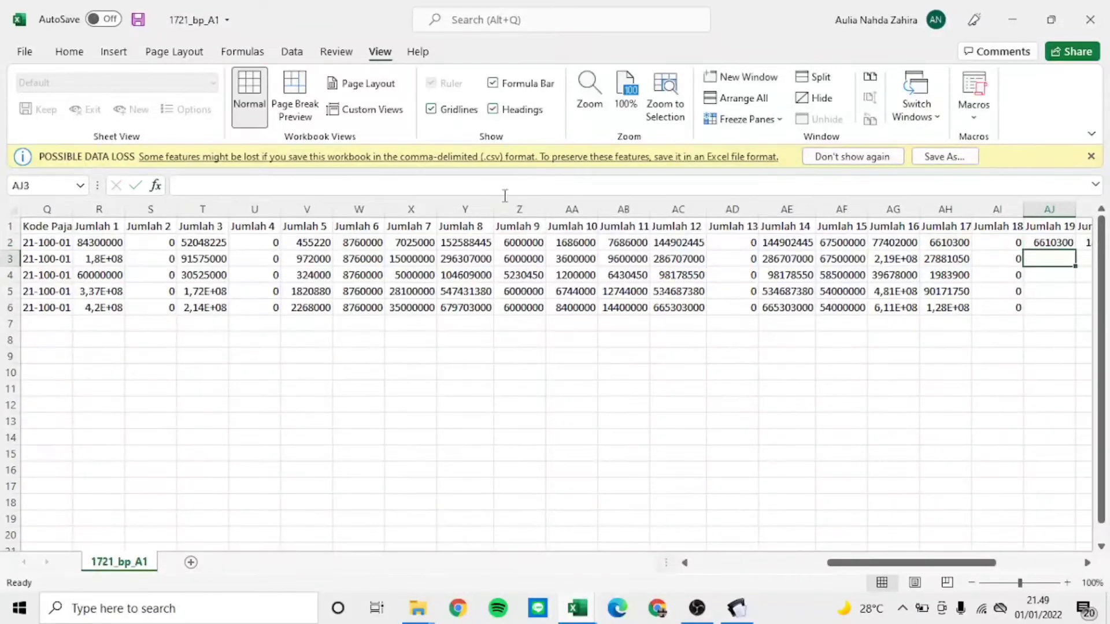
Step: Fill the Jumlah 19 formula from AJ2 down to AJ6 and switch to section B.2 of the eSPT A1 form
{"action": "left_click", "coordinate": [1057, 244]}
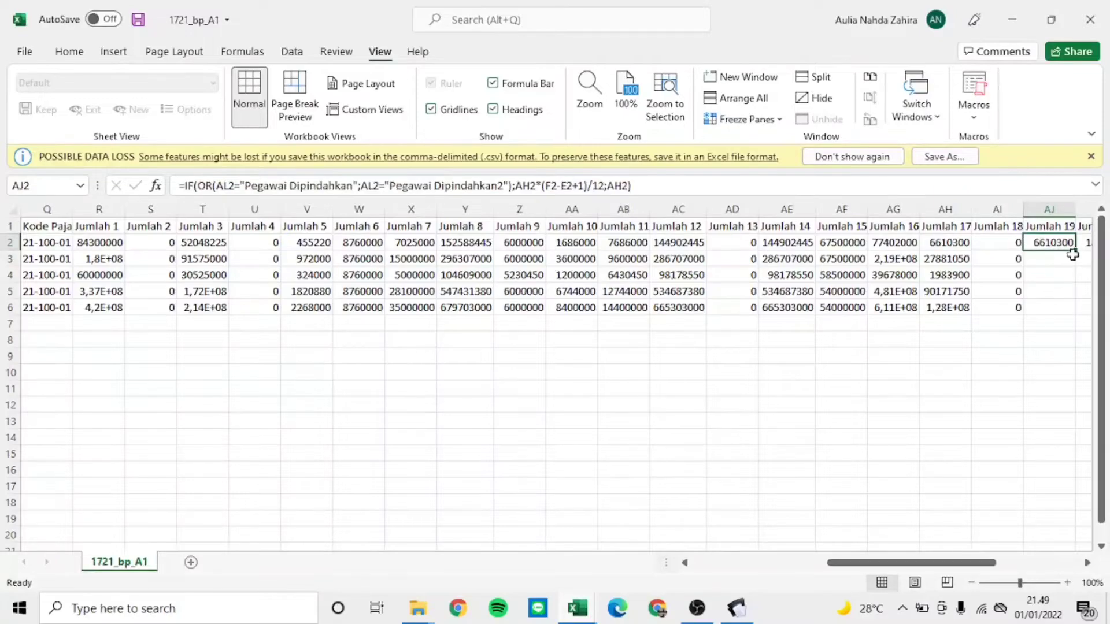
{"action": "left_click_drag", "start_coordinate": [1075, 251], "coordinate": [1075, 312]}
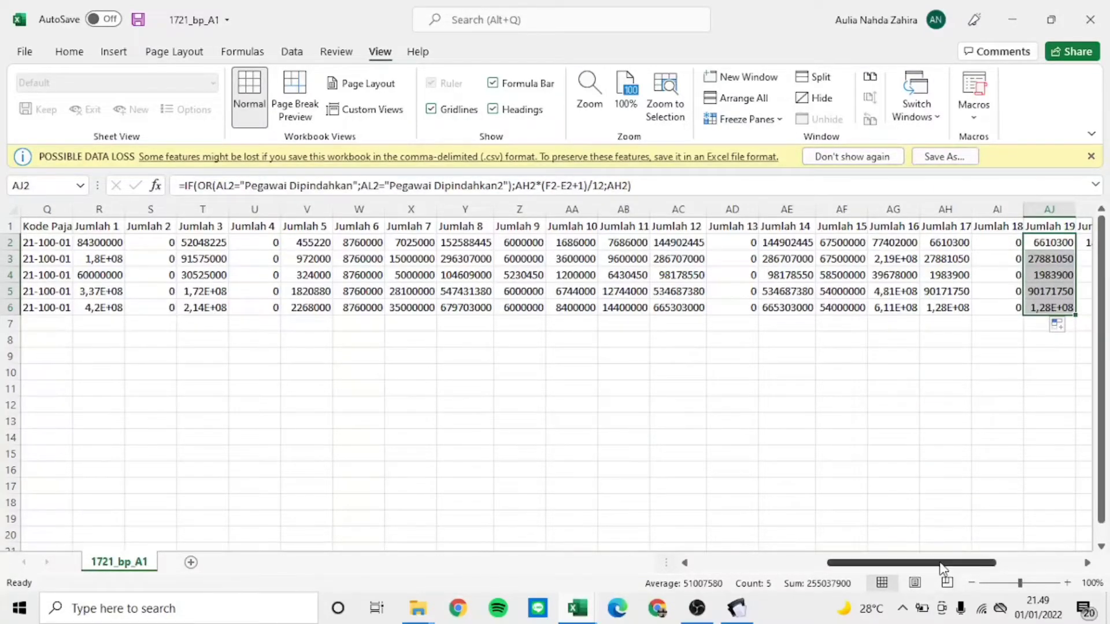
{"action": "left_click_drag", "start_coordinate": [941, 562], "coordinate": [1002, 564]}
{"action": "key", "text": "alt+Tab"}
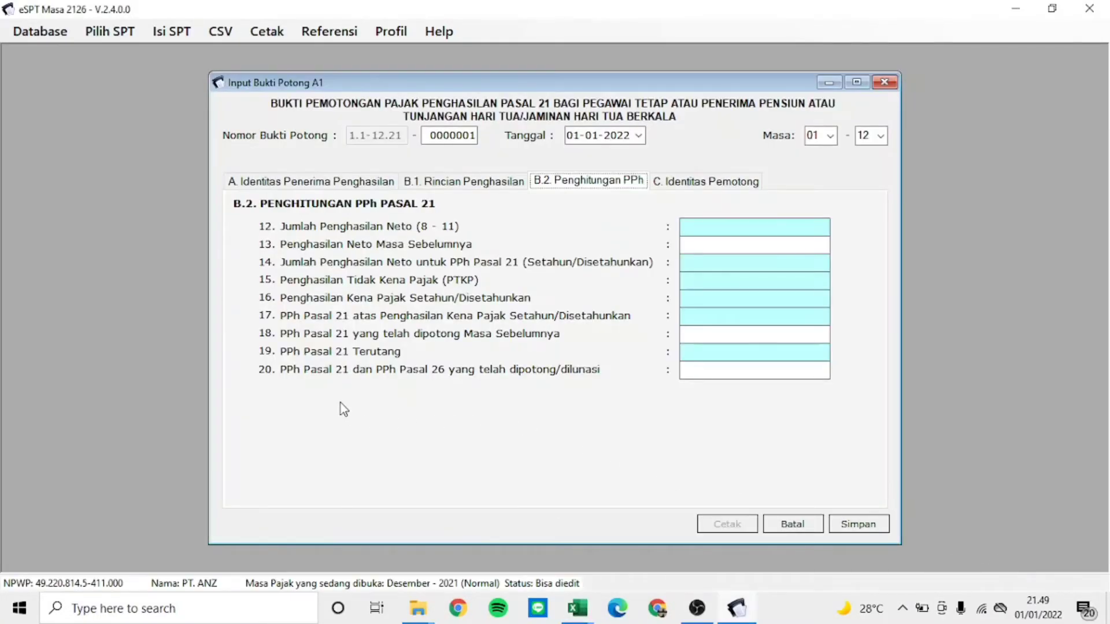
Step: In the 1721_bp_A1 workbook in Excel, set AK2 under Jumlah 20 to =AJ2 and fill it down to AK6
{"action": "key", "text": "alt+Tab"}
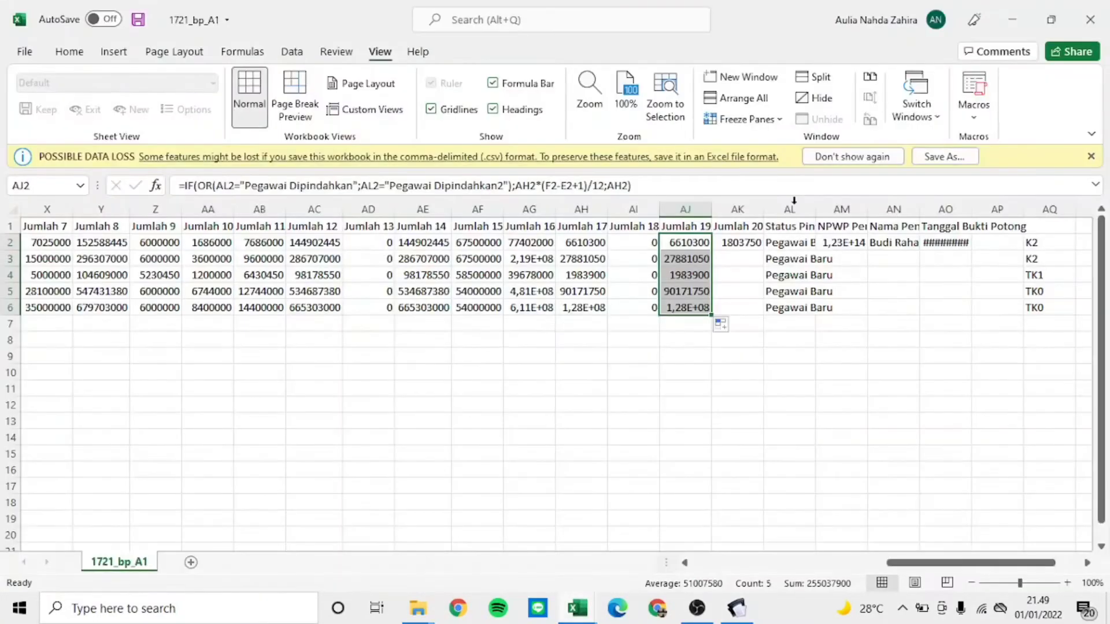
{"action": "left_click", "coordinate": [749, 242]}
{"action": "key", "text": "BackSpace"}
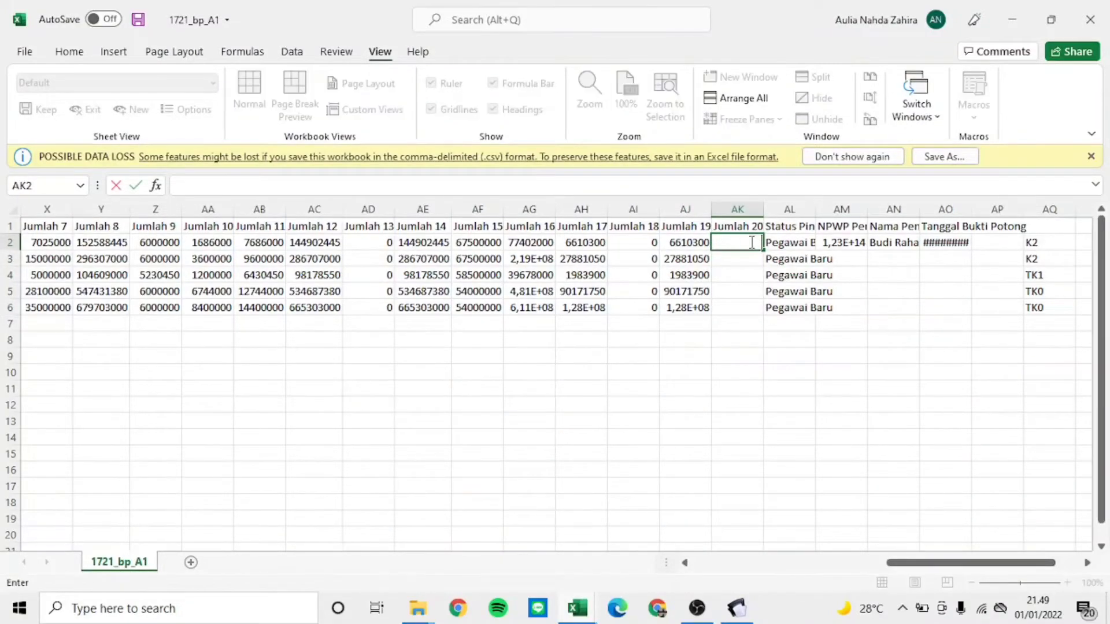
{"action": "key", "text": "Left"}
{"action": "left_click", "coordinate": [749, 243]}
{"action": "type", "text": "="}
{"action": "key", "text": "Left"}
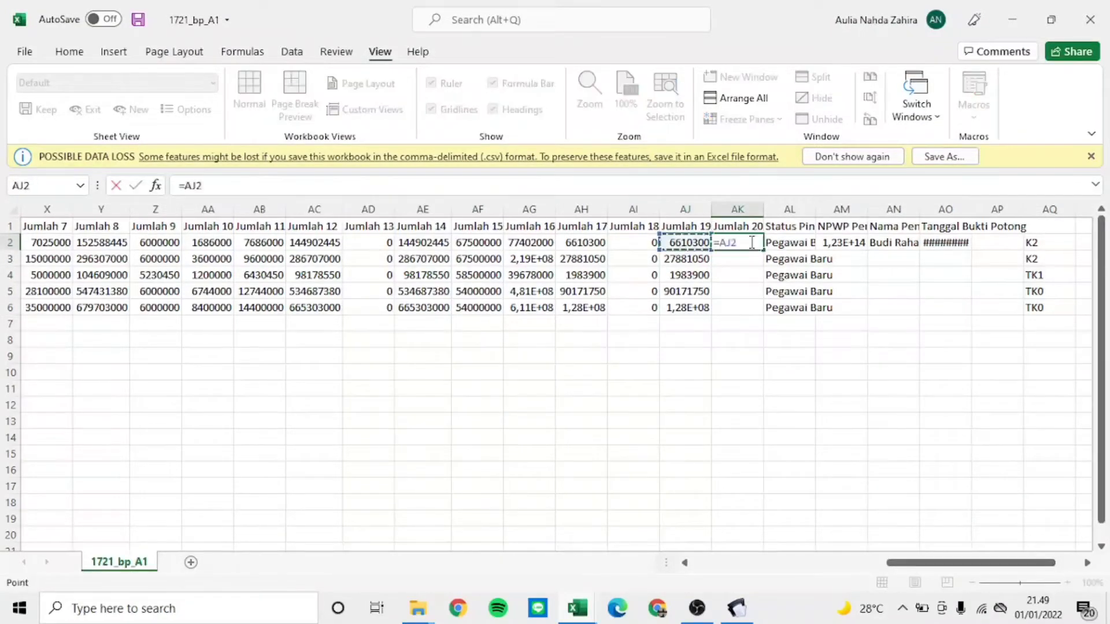
{"action": "key", "text": "Return"}
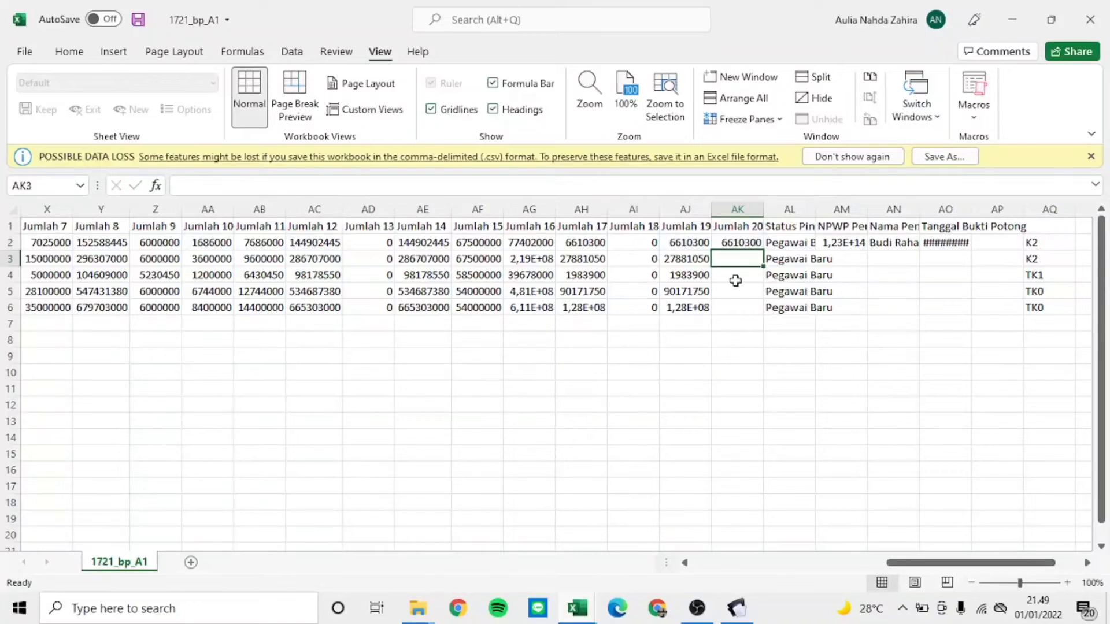
{"action": "left_click", "coordinate": [755, 246]}
{"action": "double_click", "coordinate": [764, 250]}
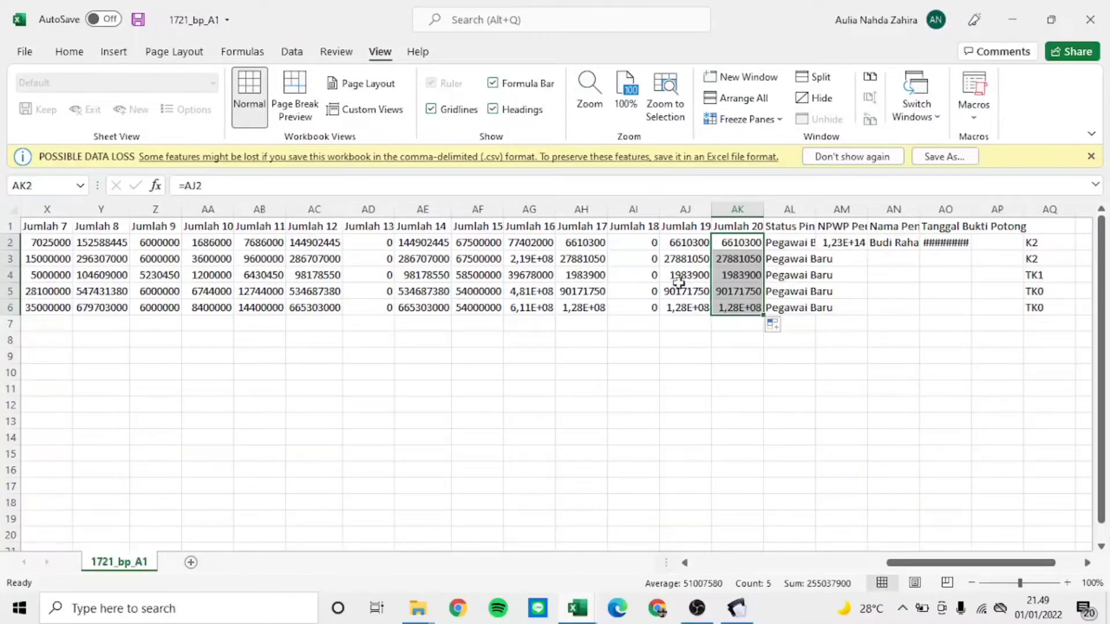
Step: Review the row 2 formulas and entries between the Jumlah 14 and Nama Pemotong columns
{"action": "left_click", "coordinate": [699, 243]}
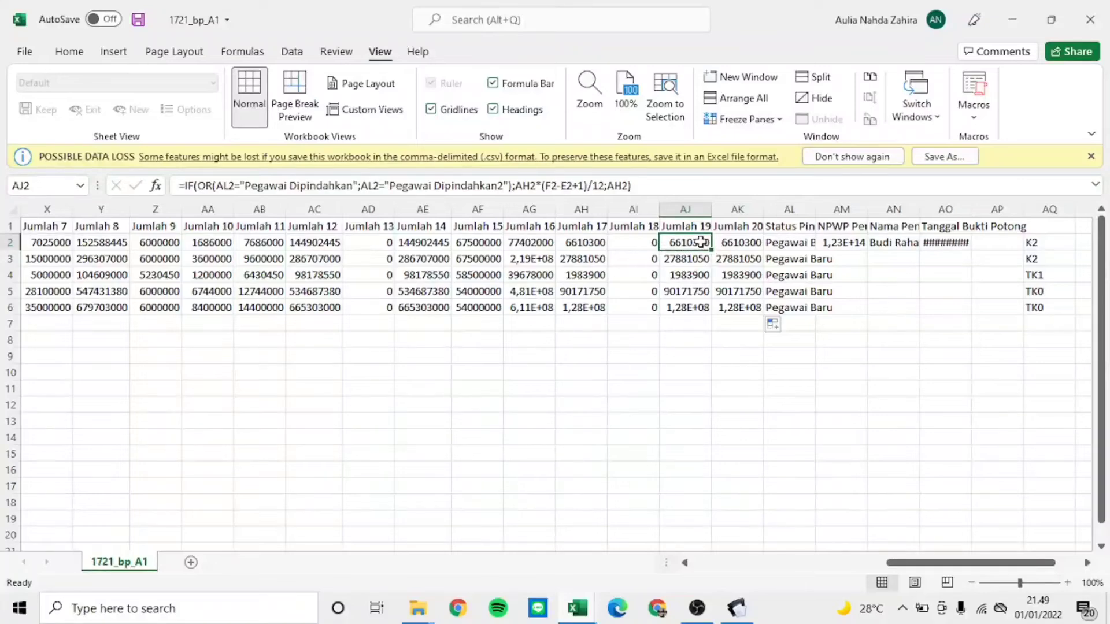
{"action": "key", "text": "Left"}
{"action": "key", "text": "Left"}
{"action": "key", "text": "Left"}
{"action": "key", "text": "Left"}
{"action": "key", "text": "Left"}
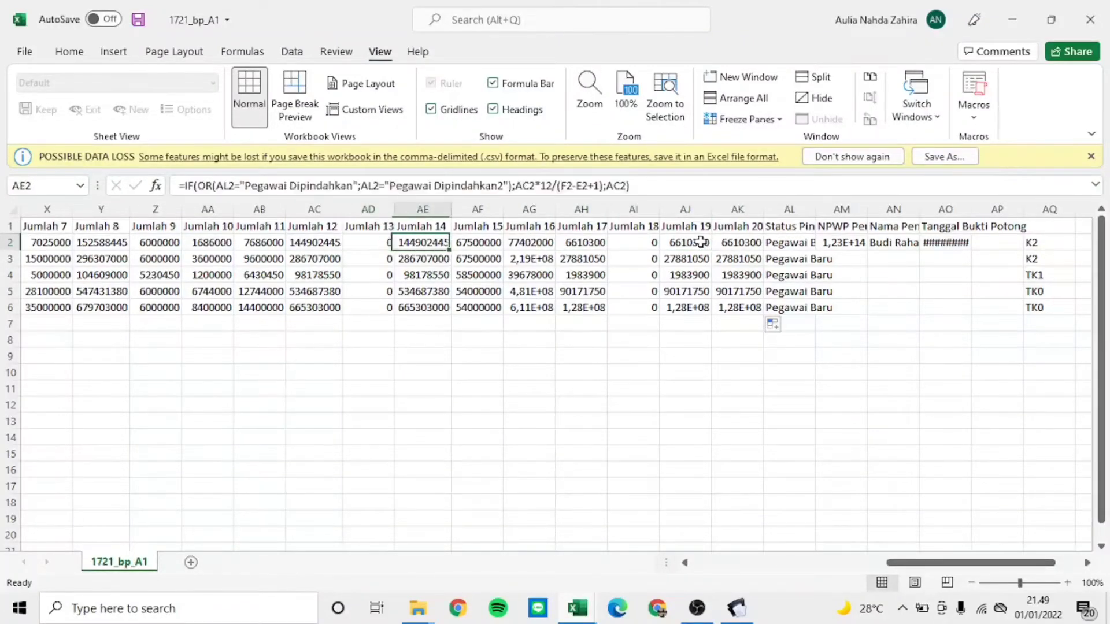
{"action": "key", "text": "Right"}
{"action": "key", "text": "Right"}
{"action": "key", "text": "Right"}
{"action": "key", "text": "Right"}
{"action": "key", "text": "Right"}
{"action": "key", "text": "Right"}
{"action": "key", "text": "Right"}
{"action": "key", "text": "Right"}
{"action": "key", "text": "Right"}
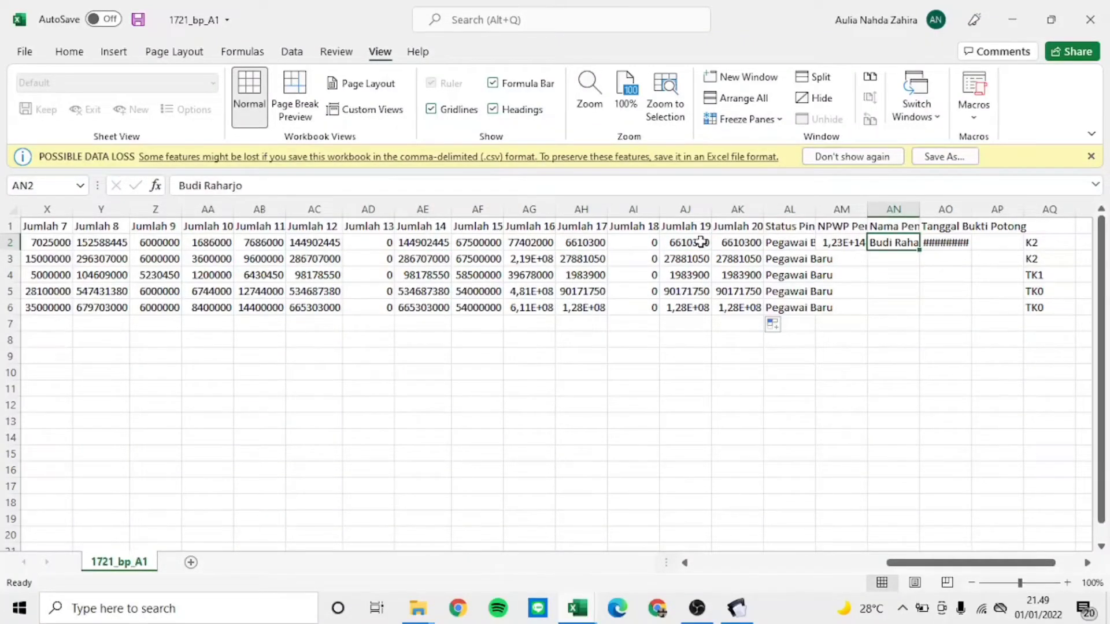
{"action": "key", "text": "Up"}
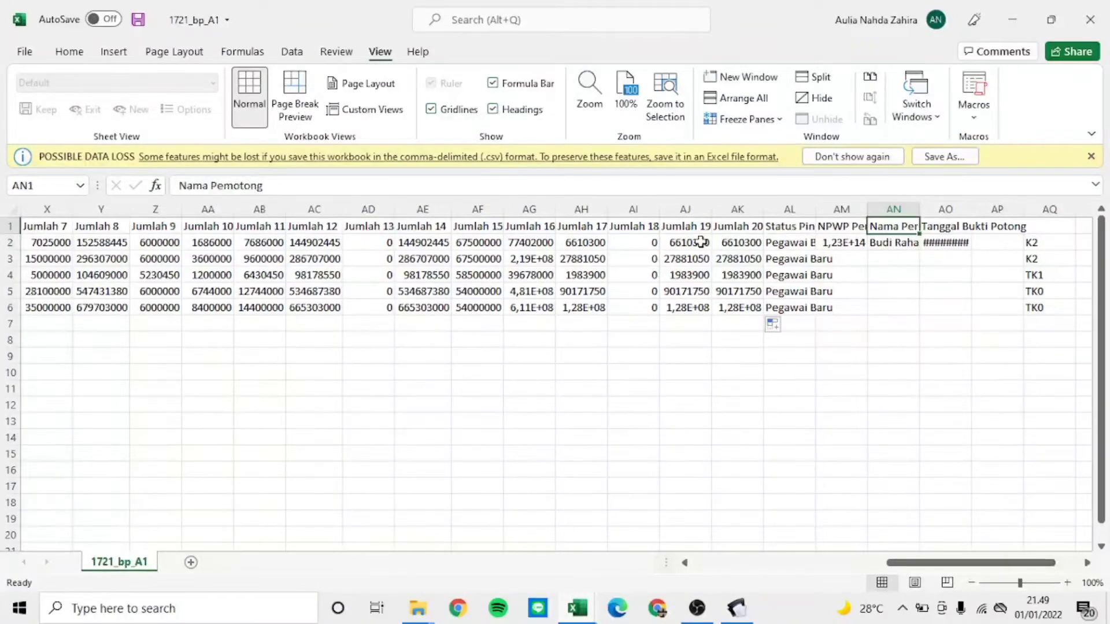
{"action": "key", "text": "Down"}
{"action": "key", "text": "Left"}
{"action": "key", "text": "Right"}
Step: Switch to the Soal PPh 21 Desember Jawaban workbook and go to its Data Pegawai sheet
{"action": "key", "text": "alt+Tab"}
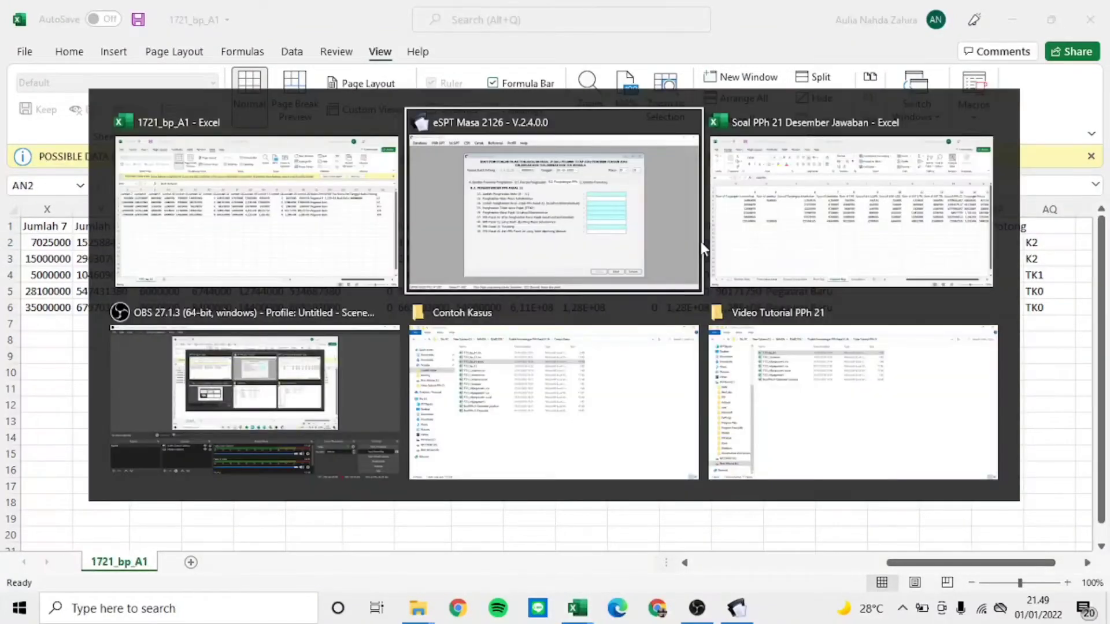
{"action": "key", "text": "alt+Tab"}
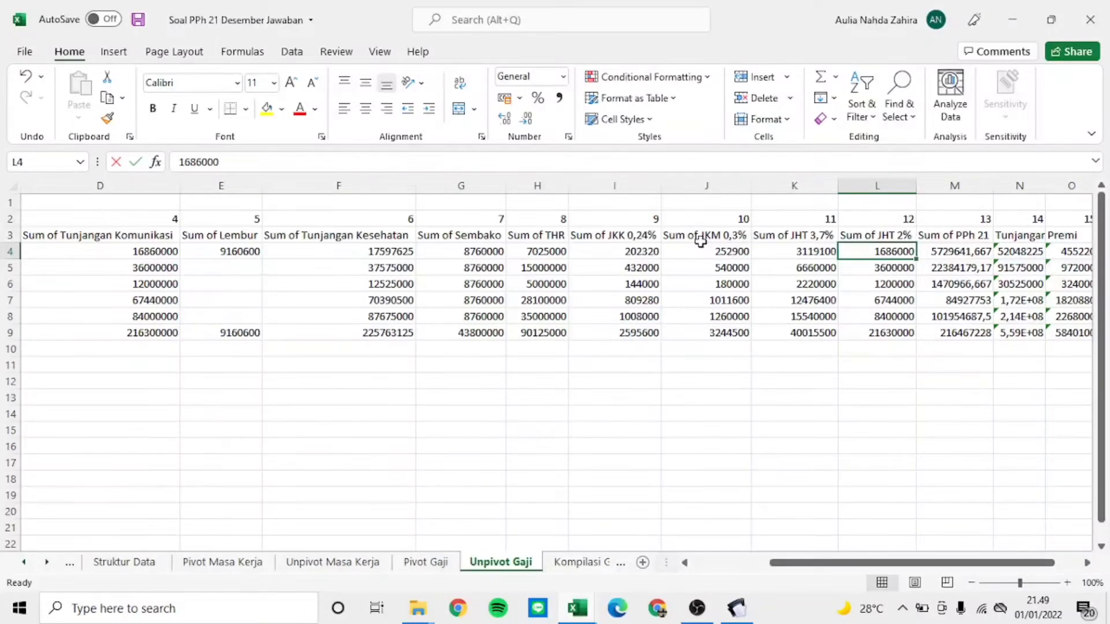
{"action": "key", "text": "ctrl+Page_Down"}
{"action": "key", "text": "ctrl+Page_Up"}
{"action": "key", "text": "ctrl+Page_Up"}
{"action": "key", "text": "ctrl+Page_Up"}
{"action": "key", "text": "ctrl+Page_Up"}
{"action": "key", "text": "ctrl+Page_Up"}
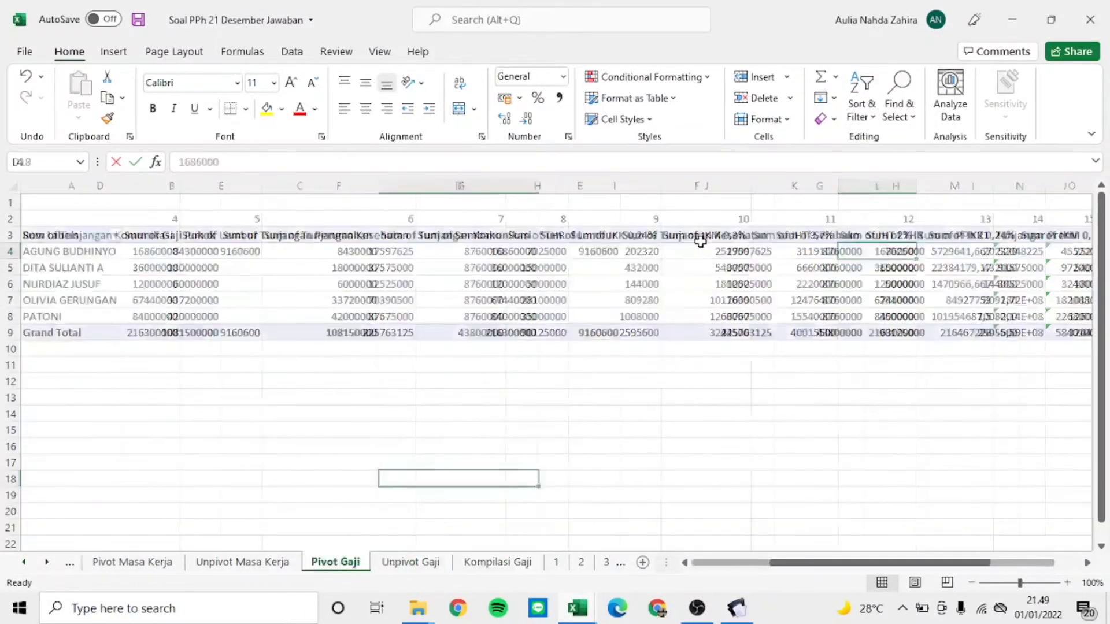
{"action": "key", "text": "ctrl+Page_Up"}
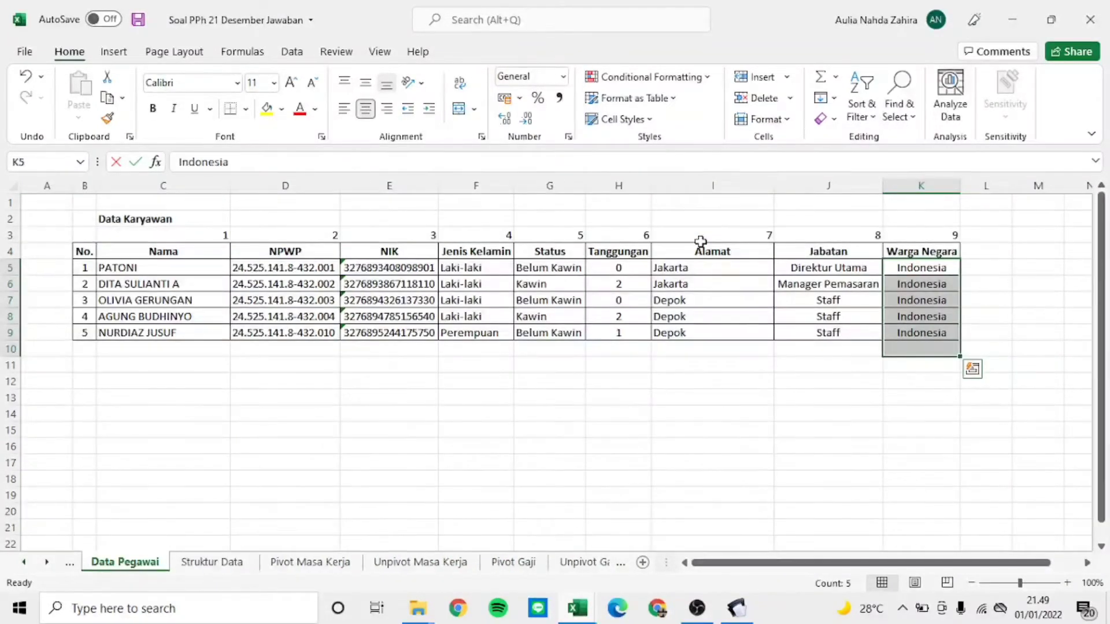
Step: Copy the Direktur Utama's name from Data Pegawai into AN2 of 1721_bp_A1 under Nama Pemotong, as values only
{"action": "left_click", "coordinate": [839, 267]}
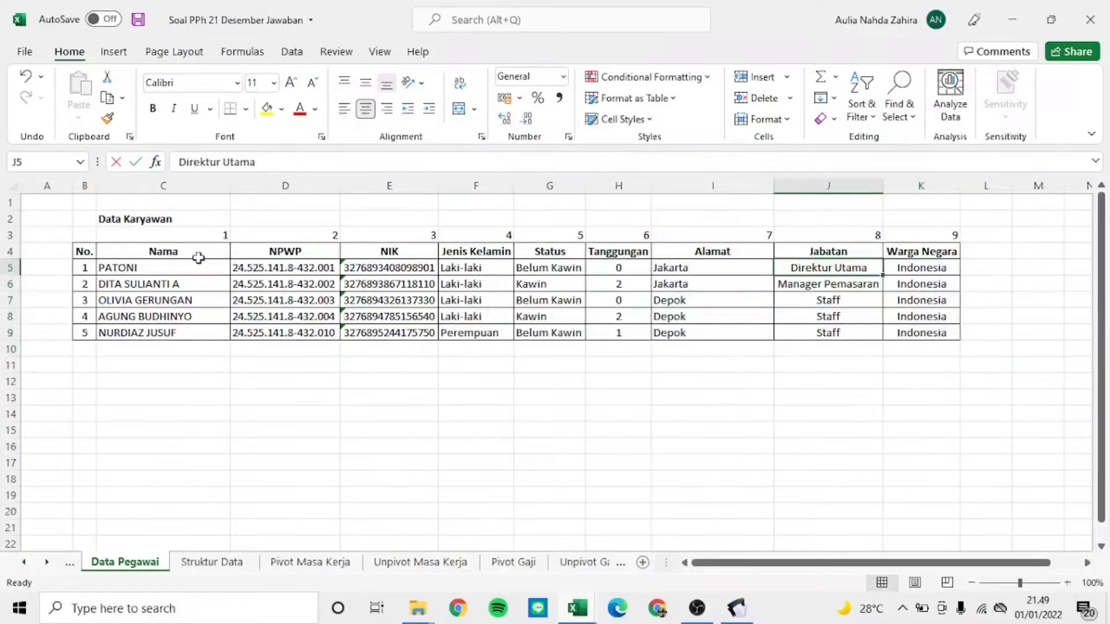
{"action": "left_click", "coordinate": [154, 267]}
{"action": "key", "text": "ctrl+c"}
{"action": "key", "text": "alt+Tab"}
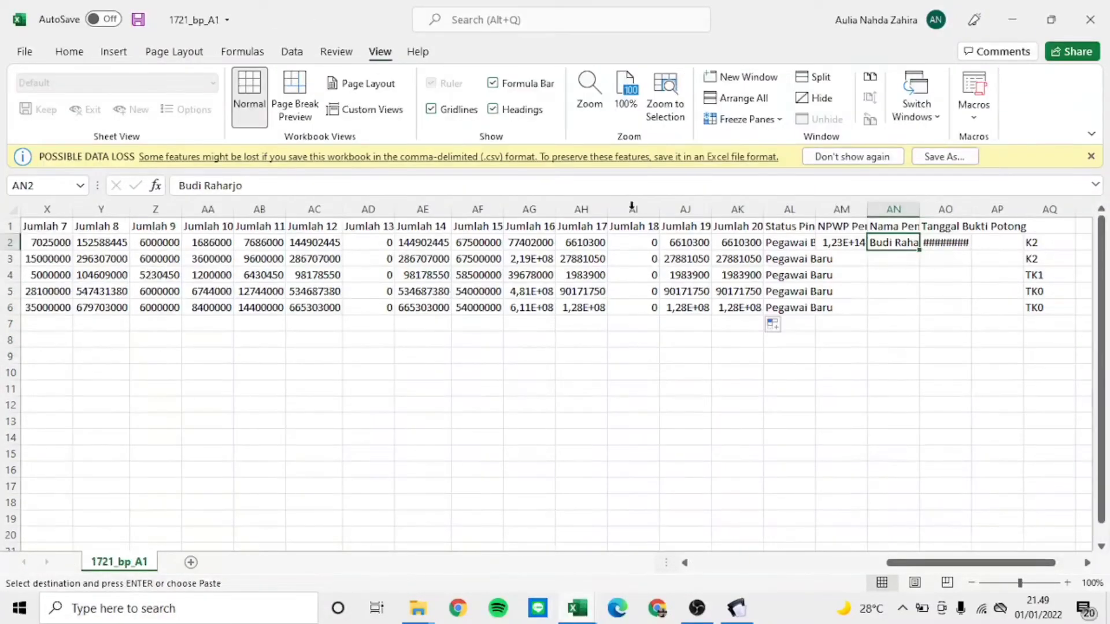
{"action": "right_click", "coordinate": [896, 241]}
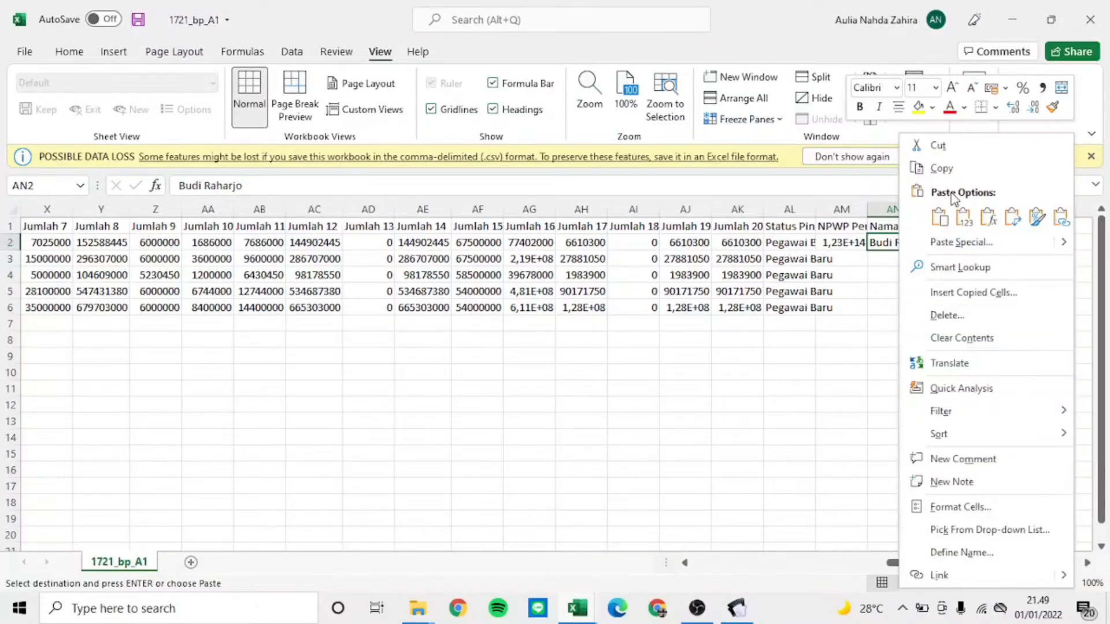
{"action": "left_click", "coordinate": [963, 217]}
Step: Copy the Direktur Utama's NPWP from Data Pegawai into AM2 of 1721_bp_A1 as values only
{"action": "left_click", "coordinate": [854, 242]}
{"action": "key", "text": "alt+Tab"}
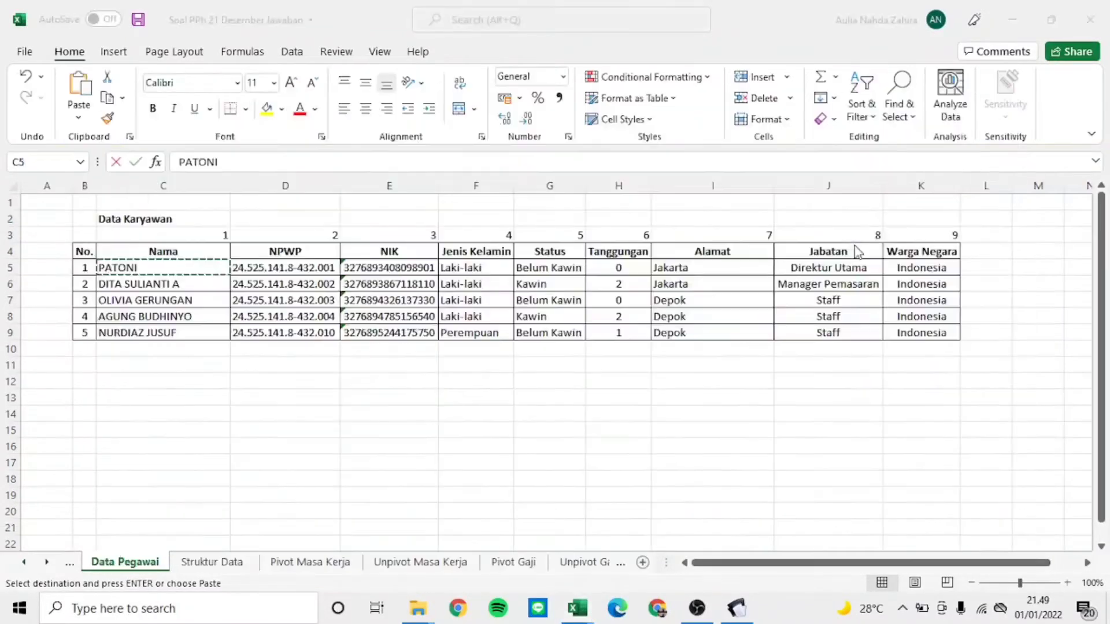
{"action": "left_click", "coordinate": [251, 271]}
{"action": "key", "text": "ctrl+c"}
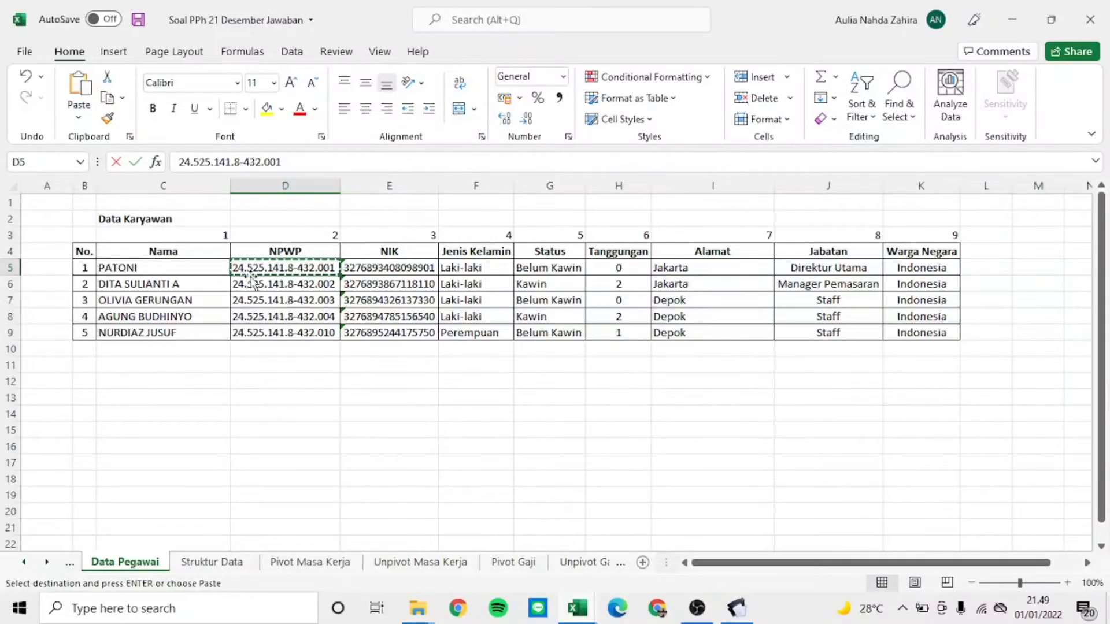
{"action": "key", "text": "alt+Tab"}
{"action": "right_click", "coordinate": [855, 243]}
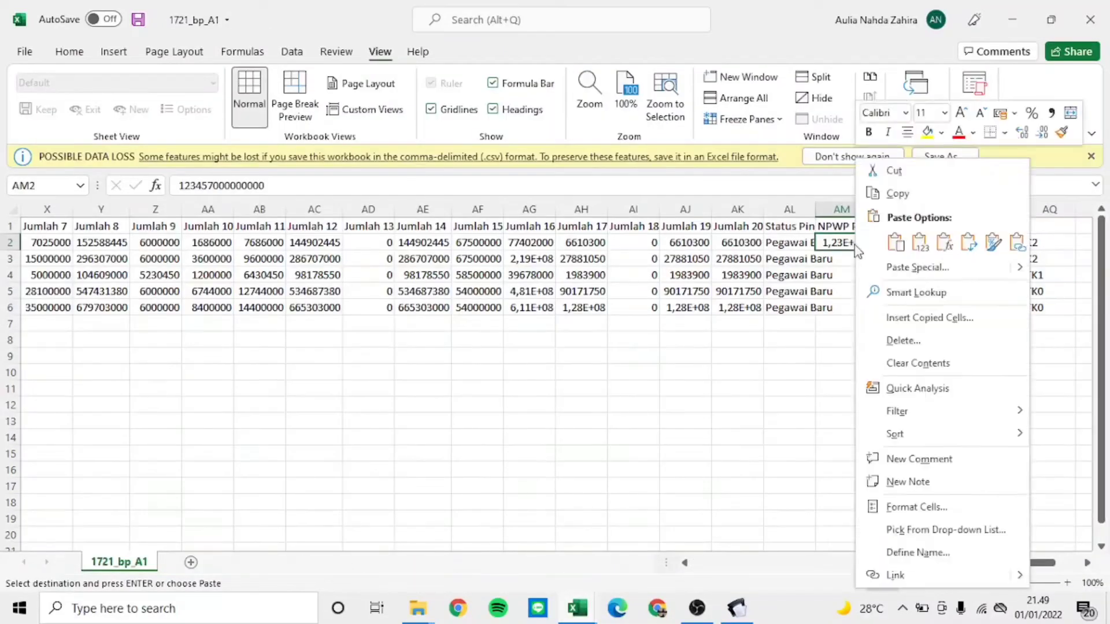
{"action": "left_click", "coordinate": [916, 243]}
{"action": "key", "text": "Escape"}
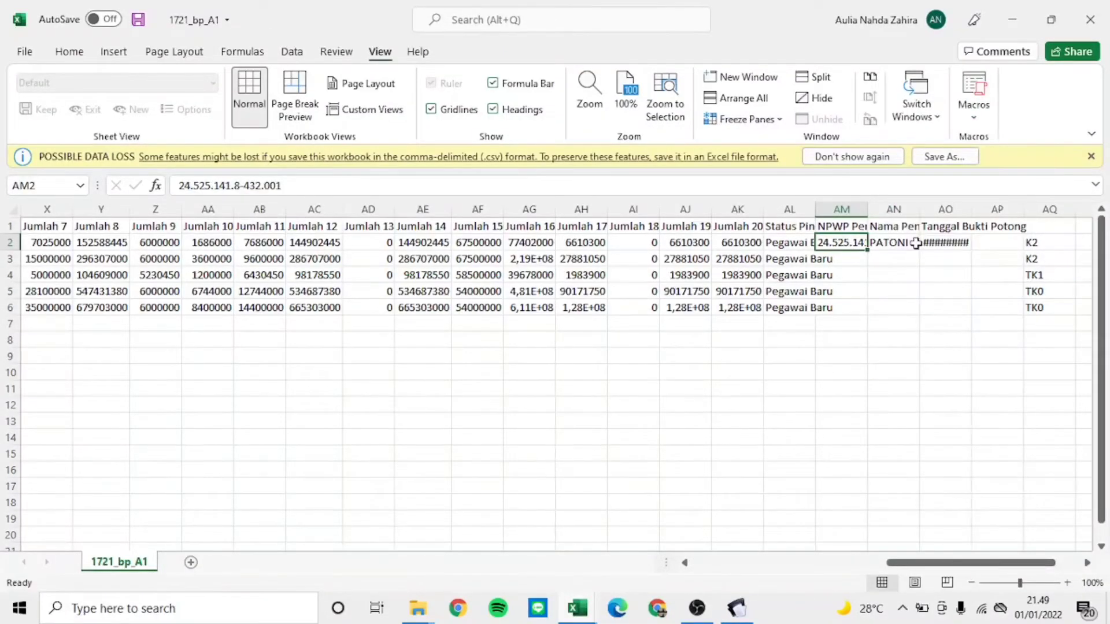
{"action": "double_click", "coordinate": [867, 250]}
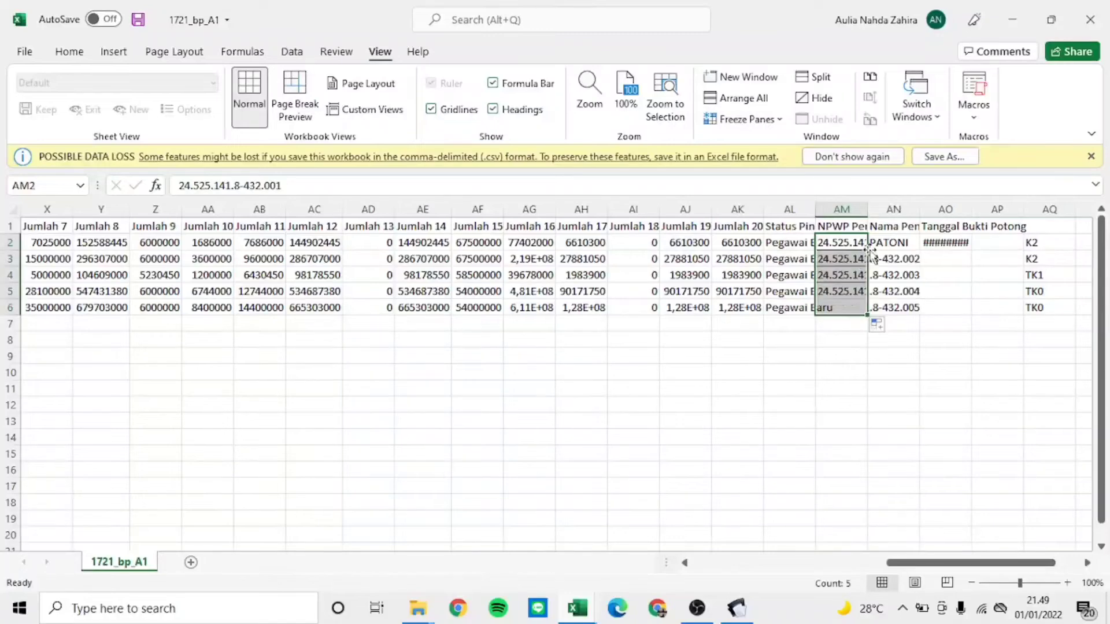
{"action": "key", "text": "Right"}
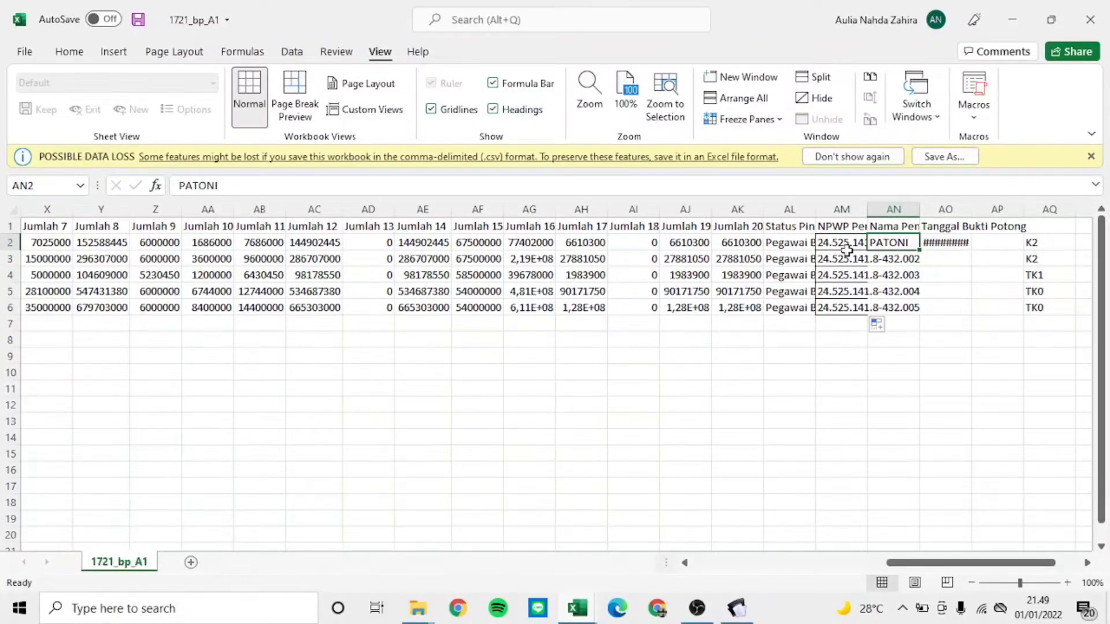
{"action": "key", "text": "ctrl+z"}
Step: Fill the withholder's NPWP from AM2 down to AM6 and the withholder's name from AN2 down to AN6
{"action": "key", "text": "ctrl+c"}
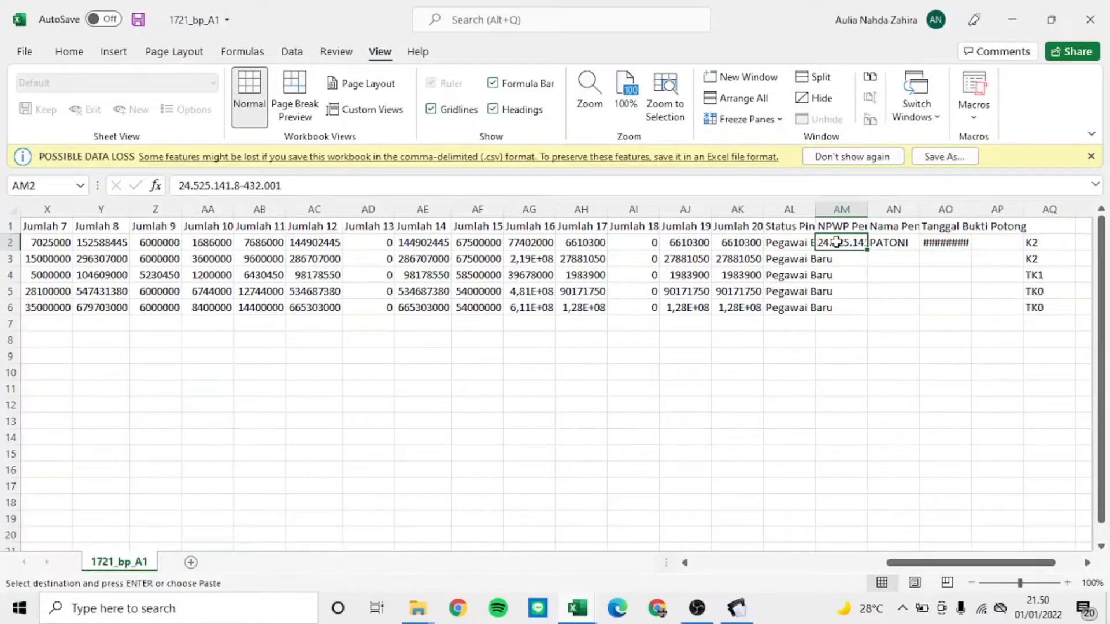
{"action": "left_click", "coordinate": [854, 266]}
{"action": "left_click", "coordinate": [841, 242]}
{"action": "left_click_drag", "start_coordinate": [868, 252], "coordinate": [868, 315]}
{"action": "left_click", "coordinate": [907, 245]}
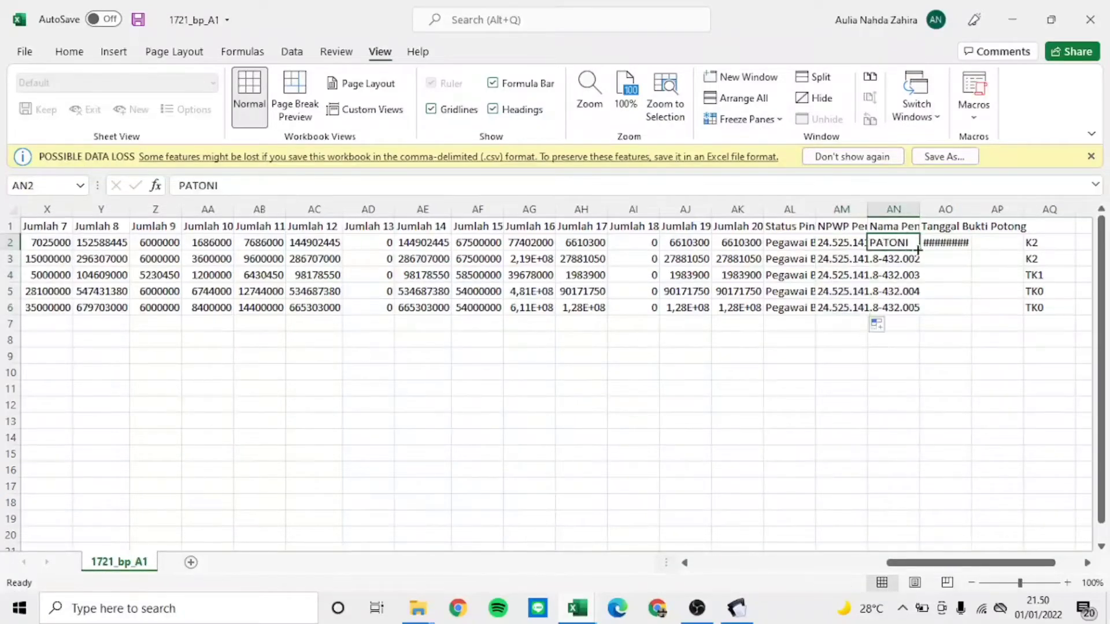
{"action": "left_click_drag", "start_coordinate": [917, 250], "coordinate": [917, 312]}
Step: Set the Tanggal Bukti Potong date in AO2 to 31/12/2021
{"action": "left_click", "coordinate": [948, 246]}
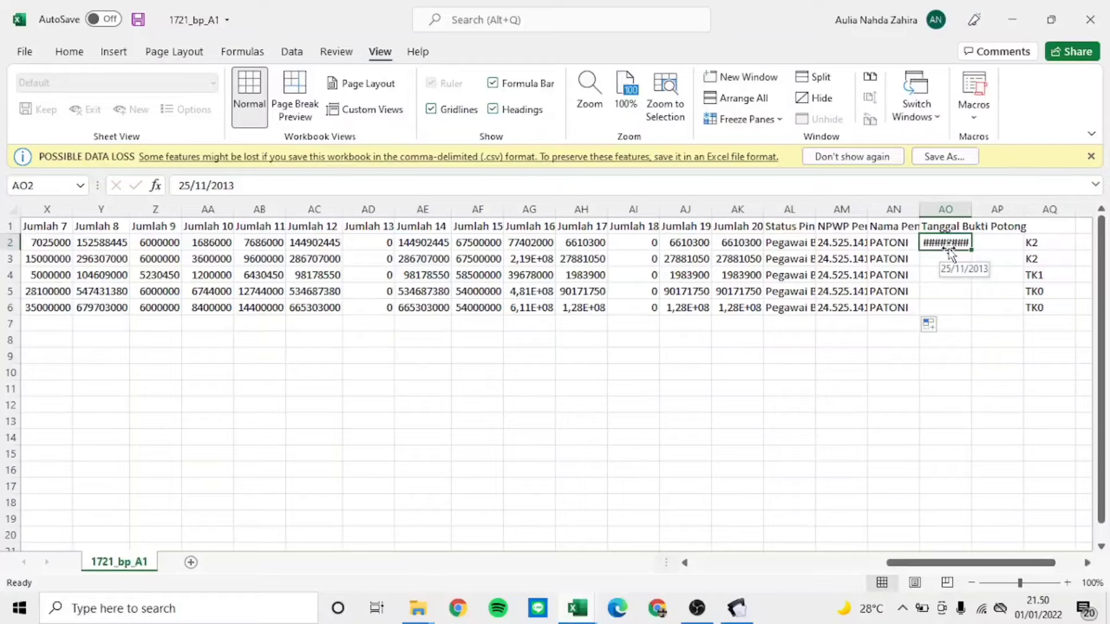
{"action": "key", "text": "BackSpace"}
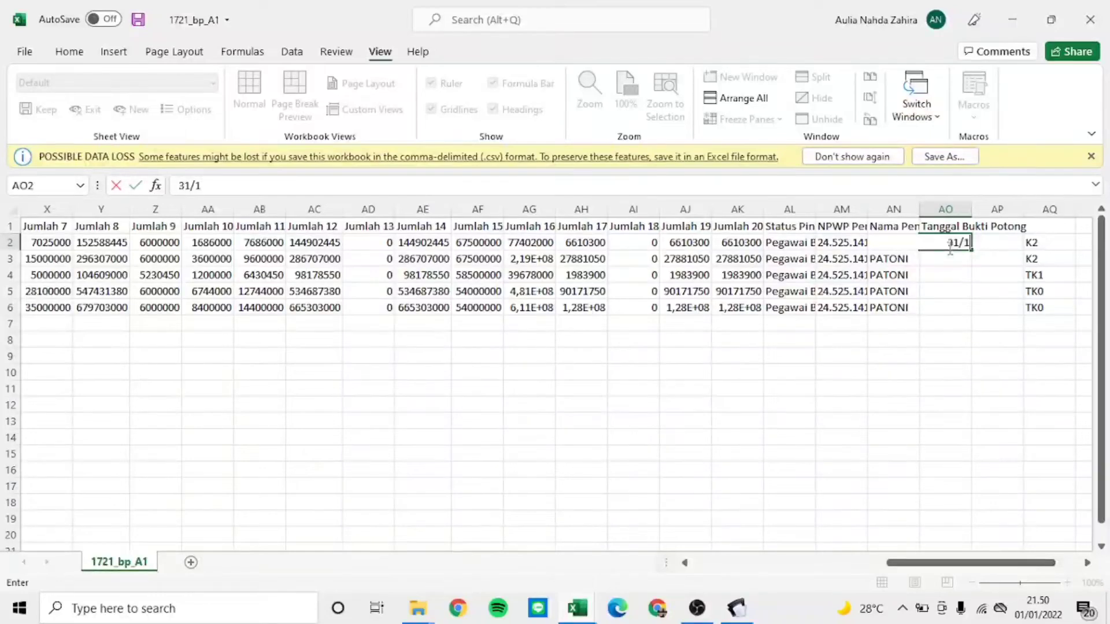
{"action": "type", "text": "31/12/2021"}
{"action": "key", "text": "Return"}
Step: Copy the Tanggal Bukti Potong date from AO2 into the rows below, through AO6
{"action": "left_click", "coordinate": [959, 243]}
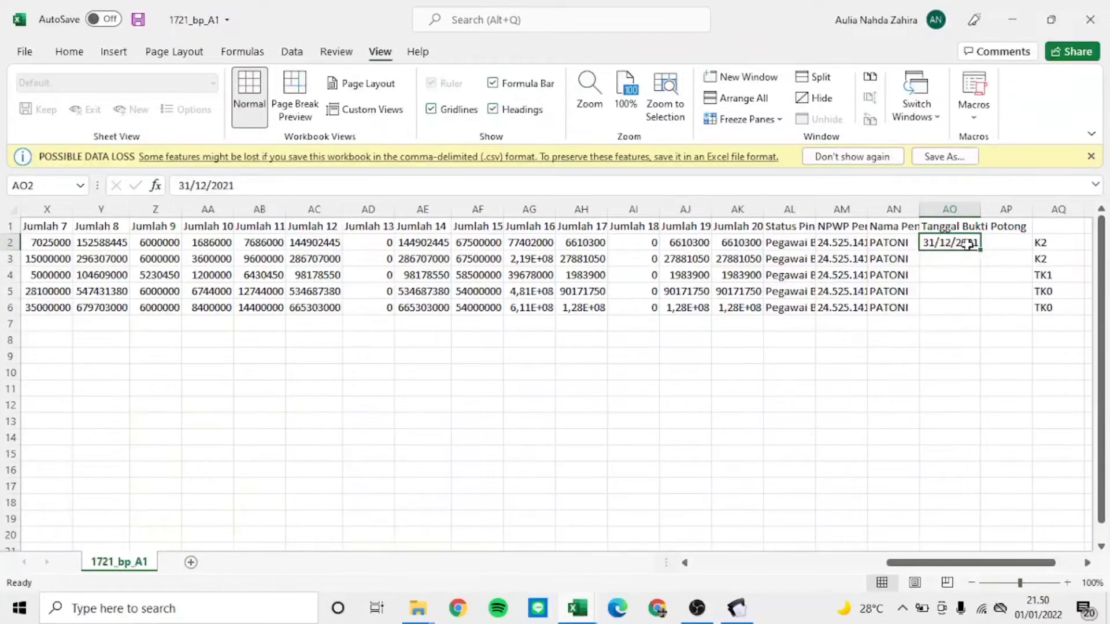
{"action": "key", "text": "ctrl+c"}
{"action": "key", "text": "shift+Down"}
{"action": "key", "text": "shift+Down"}
{"action": "key", "text": "shift+Down"}
{"action": "key", "text": "shift+Down"}
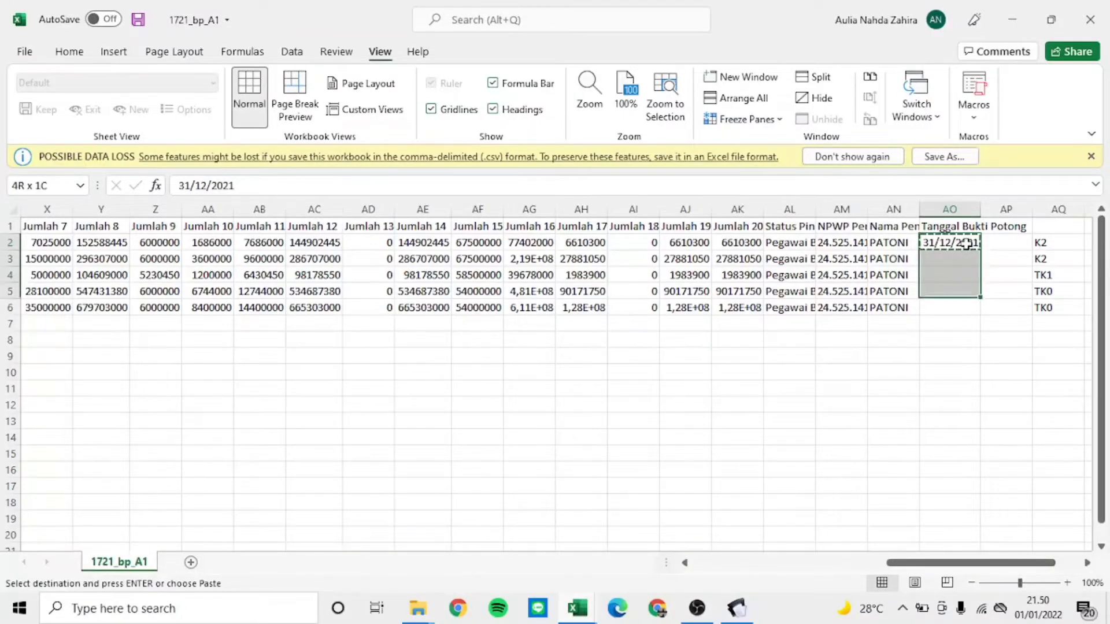
{"action": "key", "text": "ctrl+v"}
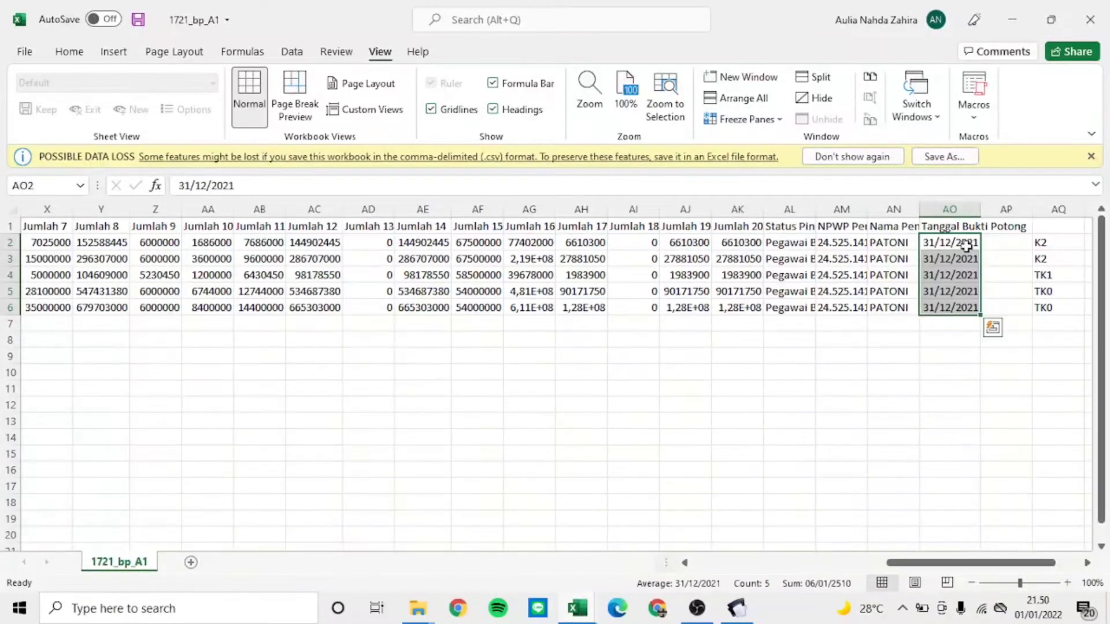
Step: Save the 1721_bp_A1 file in the Video Tutorial PPh 21 folder as an Excel Workbook named "1721_bp_A1 excel"
{"action": "left_click_drag", "start_coordinate": [939, 564], "coordinate": [617, 563]}
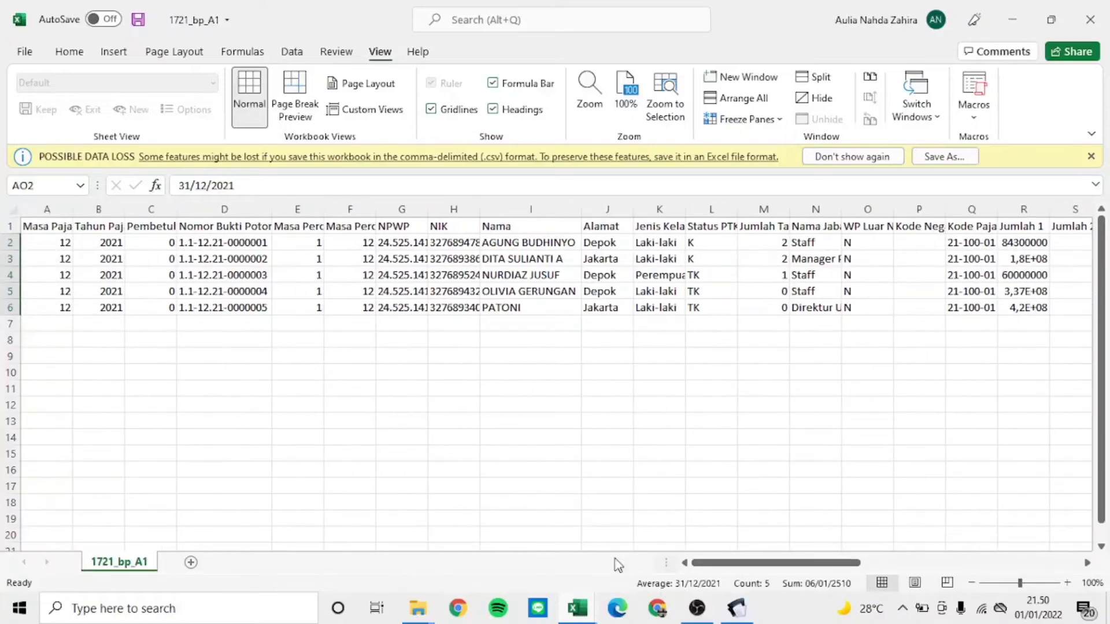
{"action": "left_click", "coordinate": [23, 54]}
{"action": "left_click", "coordinate": [57, 256]}
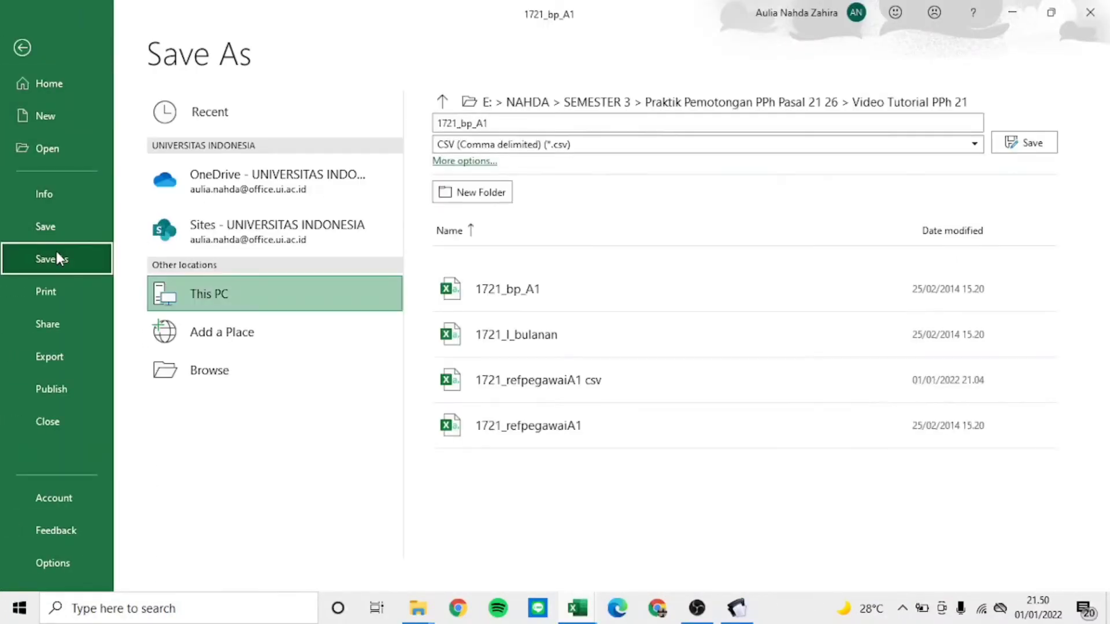
{"action": "left_click", "coordinate": [214, 298]}
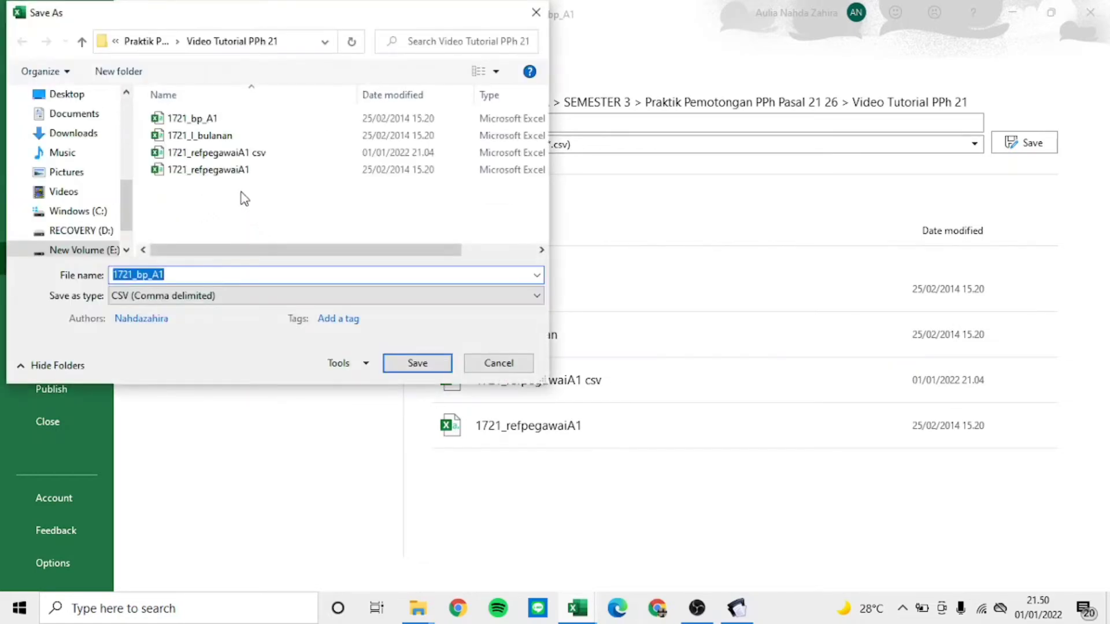
{"action": "left_click", "coordinate": [190, 295]}
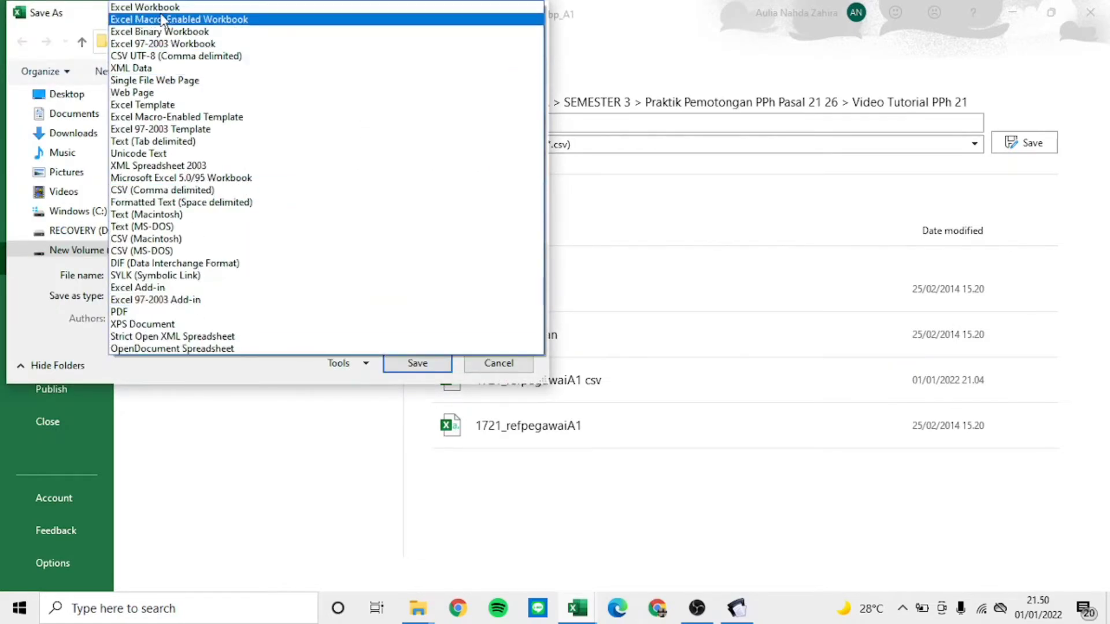
{"action": "left_click", "coordinate": [165, 7]}
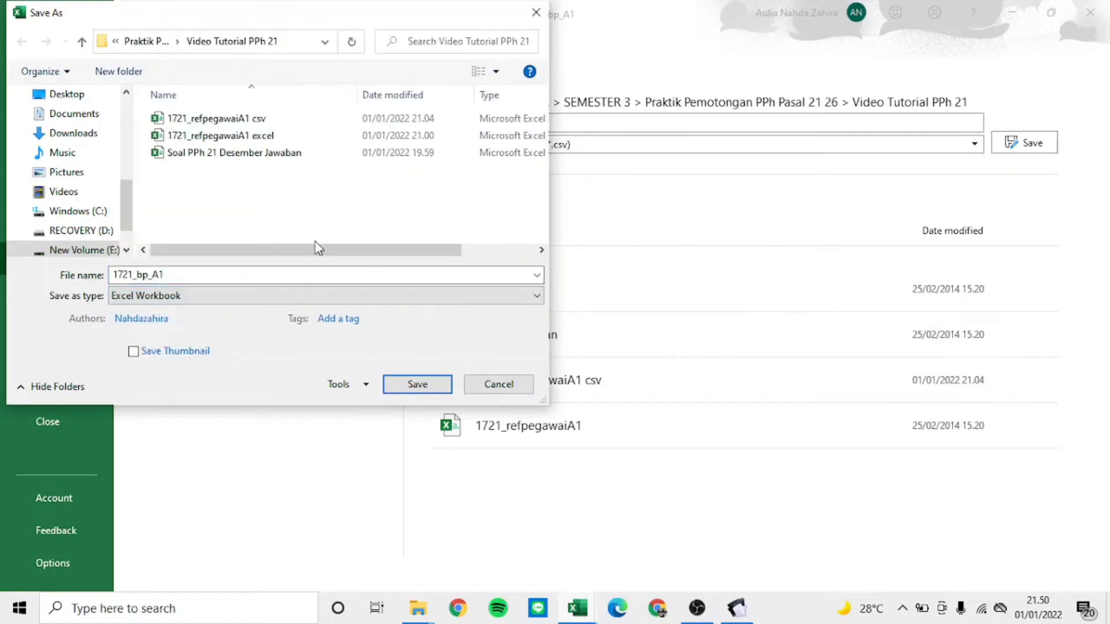
{"action": "left_click", "coordinate": [218, 275]}
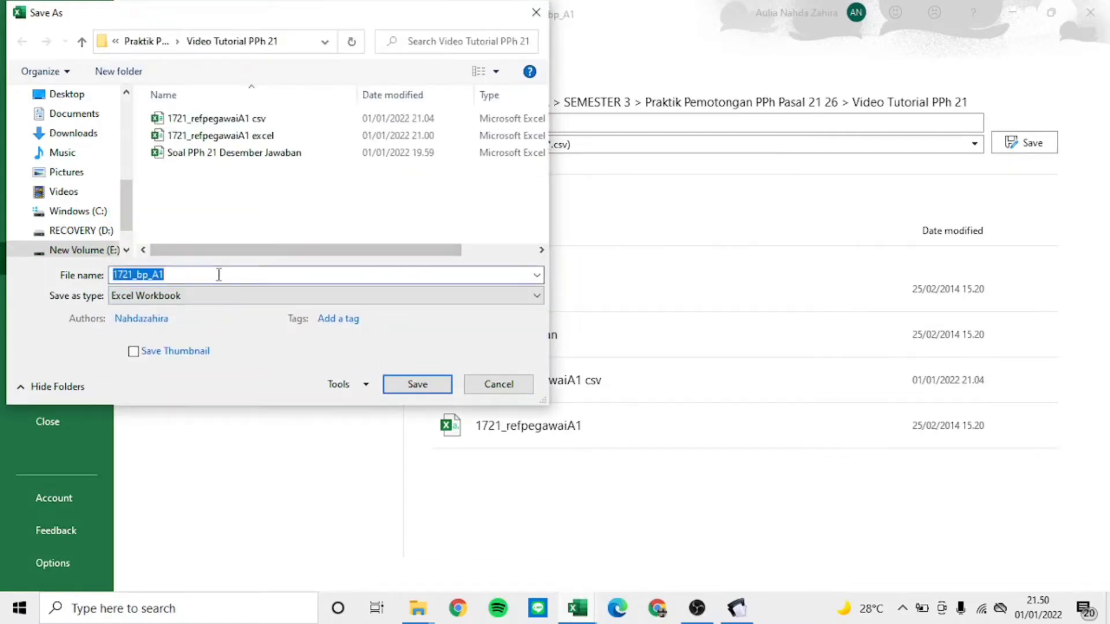
{"action": "left_click", "coordinate": [219, 274]}
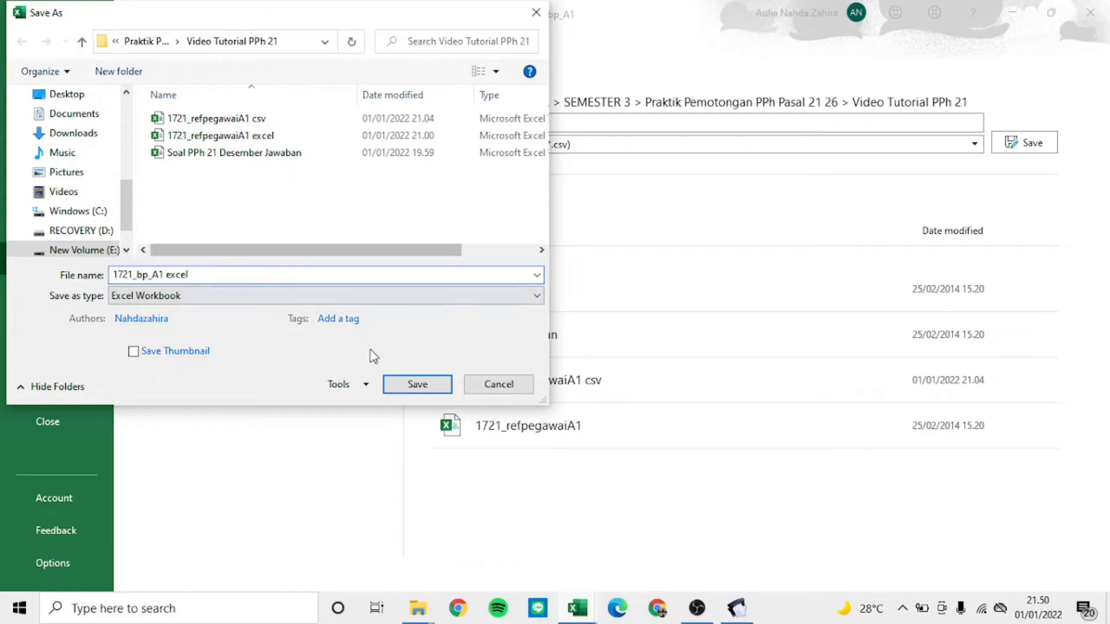
{"action": "left_click", "coordinate": [420, 386]}
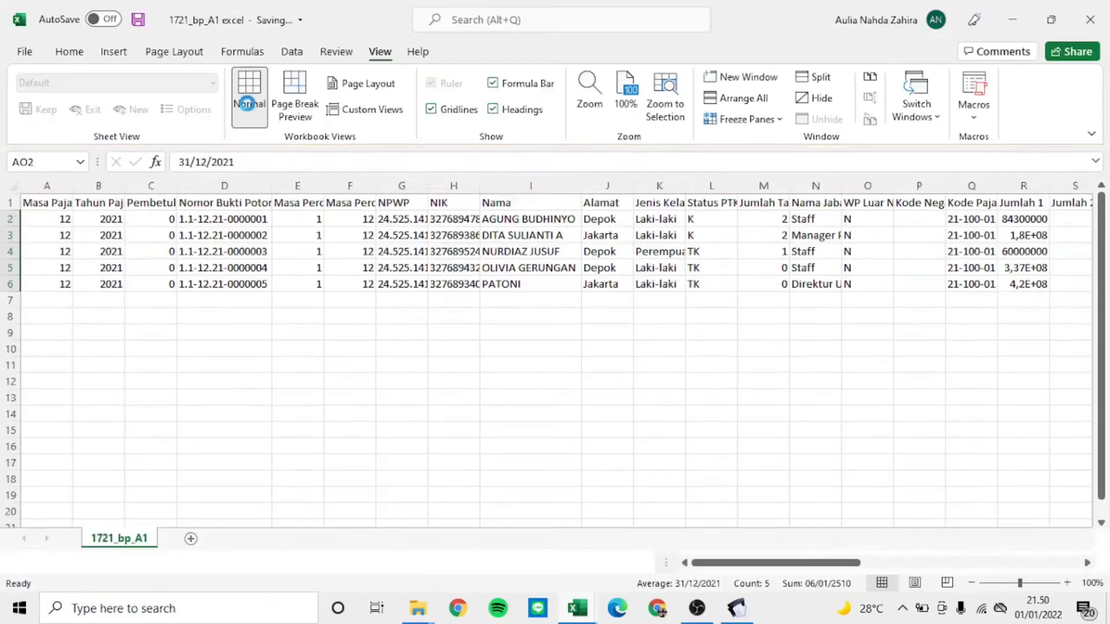
Step: Review the values and formulas along row 3, from Masa Perolehan through the Tanggal Bukti Potong column and the PTKP helper columns
{"action": "left_click", "coordinate": [355, 230]}
{"action": "key", "text": "Right"}
{"action": "key", "text": "Right"}
{"action": "key", "text": "Right"}
{"action": "key", "text": "Right"}
{"action": "key", "text": "Right"}
{"action": "key", "text": "Right"}
{"action": "key", "text": "Right"}
{"action": "key", "text": "Right"}
{"action": "key", "text": "Right"}
{"action": "key", "text": "Right"}
{"action": "key", "text": "Right"}
{"action": "key", "text": "Right"}
{"action": "key", "text": "Right"}
{"action": "key", "text": "Right"}
{"action": "key", "text": "Right"}
{"action": "key", "text": "Right"}
{"action": "key", "text": "Right"}
{"action": "key", "text": "Right"}
{"action": "key", "text": "Right"}
{"action": "key", "text": "Right"}
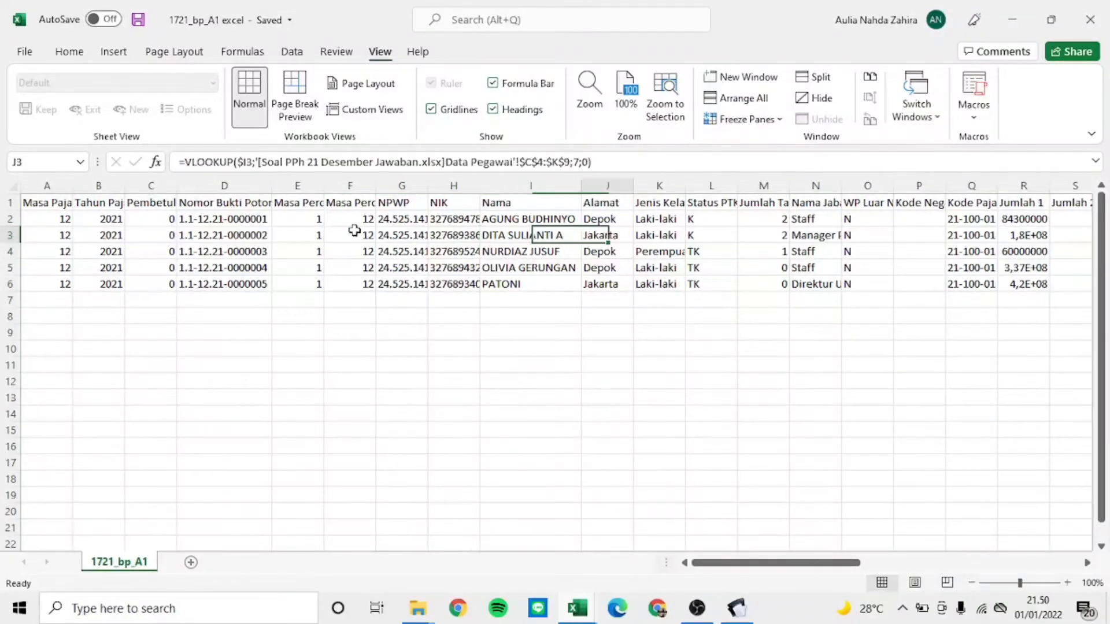
{"action": "key", "text": "Right"}
{"action": "key", "text": "Right"}
{"action": "key", "text": "Right"}
{"action": "key", "text": "Right"}
{"action": "key", "text": "Right"}
{"action": "key", "text": "Right"}
{"action": "key", "text": "Right"}
{"action": "key", "text": "Right"}
{"action": "key", "text": "Right"}
{"action": "key", "text": "Right"}
{"action": "key", "text": "Right"}
{"action": "key", "text": "Right"}
{"action": "key", "text": "Right"}
{"action": "key", "text": "Right"}
{"action": "key", "text": "Right"}
{"action": "key", "text": "Right"}
{"action": "key", "text": "Right"}
{"action": "key", "text": "Right"}
{"action": "key", "text": "Right"}
{"action": "key", "text": "Right"}
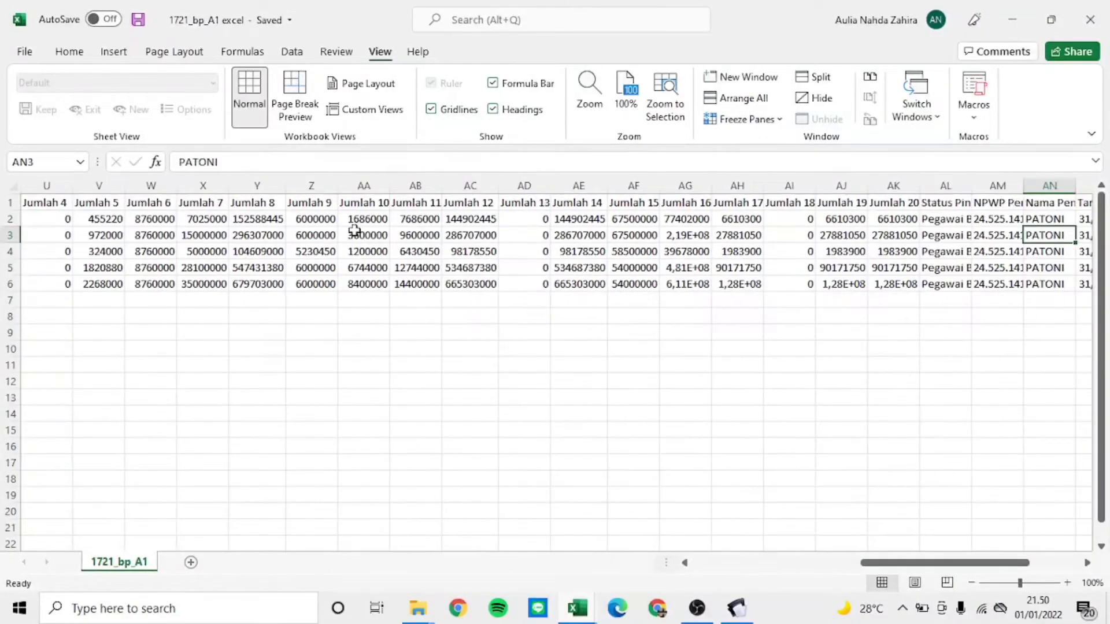
{"action": "key", "text": "Left"}
{"action": "key", "text": "Left"}
{"action": "key", "text": "Left"}
{"action": "key", "text": "Left"}
{"action": "key", "text": "Left"}
{"action": "key", "text": "Left"}
{"action": "key", "text": "Left"}
{"action": "key", "text": "Left"}
{"action": "key", "text": "Left"}
{"action": "key", "text": "Left"}
{"action": "key", "text": "Left"}
{"action": "key", "text": "Left"}
{"action": "key", "text": "Left"}
{"action": "key", "text": "Left"}
{"action": "key", "text": "Left"}
{"action": "key", "text": "Left"}
{"action": "key", "text": "Left"}
{"action": "key", "text": "Left"}
{"action": "key", "text": "Left"}
{"action": "key", "text": "Left"}
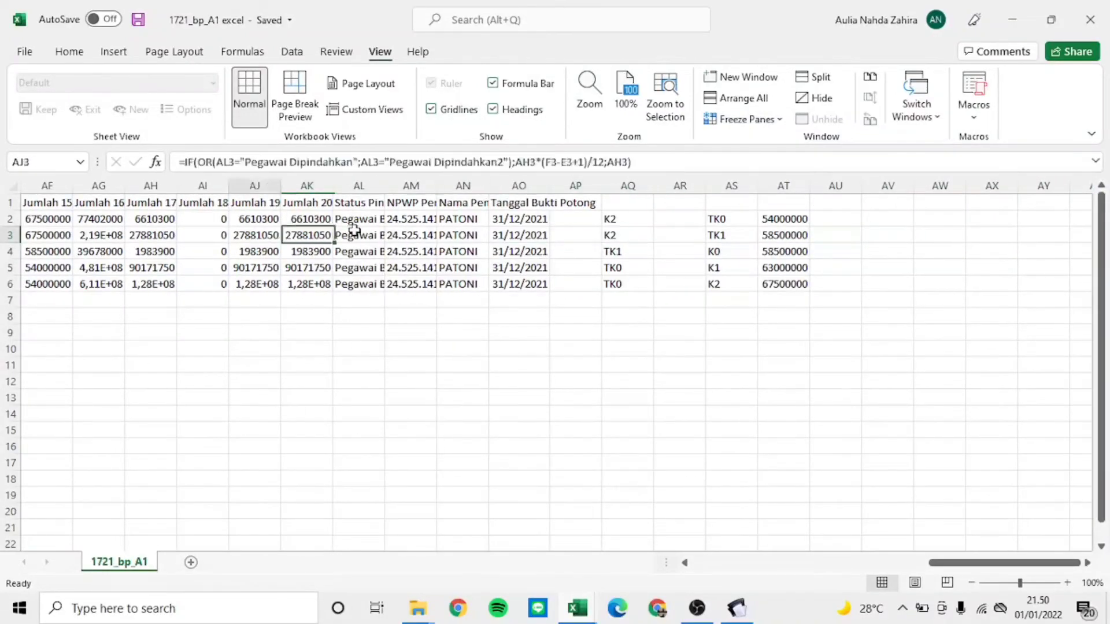
{"action": "key", "text": "Left"}
{"action": "key", "text": "Left"}
{"action": "key", "text": "Left"}
{"action": "key", "text": "Left"}
{"action": "key", "text": "Up"}
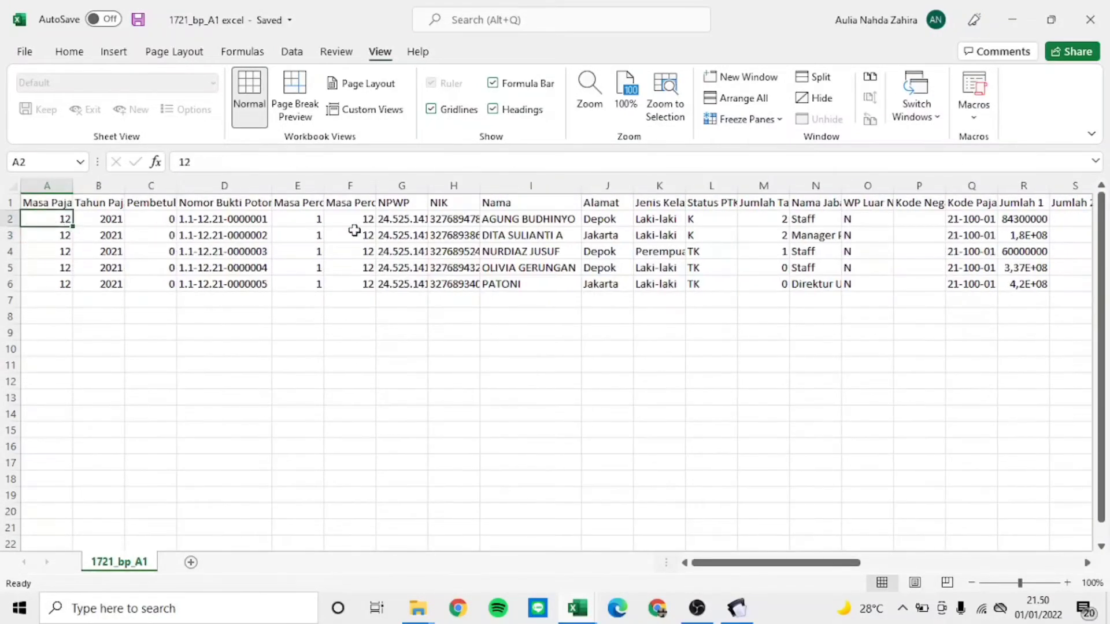
Step: Review the withholding slip entries along row 2, from Masa Pajak through the Jumlah columns
{"action": "key", "text": "Right"}
{"action": "key", "text": "Right"}
{"action": "key", "text": "Right"}
{"action": "key", "text": "Right"}
{"action": "key", "text": "Right"}
{"action": "key", "text": "Right"}
{"action": "key", "text": "Right"}
{"action": "key", "text": "Right"}
{"action": "key", "text": "Right"}
{"action": "key", "text": "Right"}
{"action": "key", "text": "Right"}
{"action": "key", "text": "Right"}
{"action": "key", "text": "Right"}
{"action": "key", "text": "Right"}
{"action": "key", "text": "Right"}
{"action": "key", "text": "Right"}
{"action": "key", "text": "Right"}
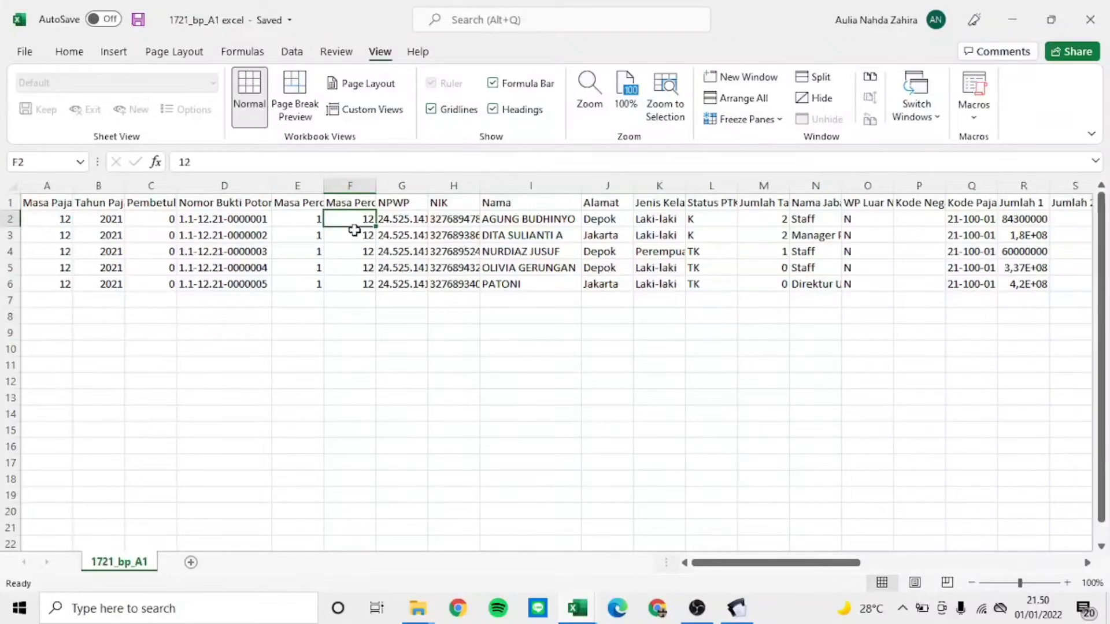
{"action": "key", "text": "Right"}
{"action": "key", "text": "Right"}
{"action": "key", "text": "Right"}
{"action": "key", "text": "Right"}
{"action": "key", "text": "Right"}
{"action": "key", "text": "Right"}
{"action": "key", "text": "Right"}
{"action": "key", "text": "Right"}
{"action": "key", "text": "Right"}
{"action": "key", "text": "Right"}
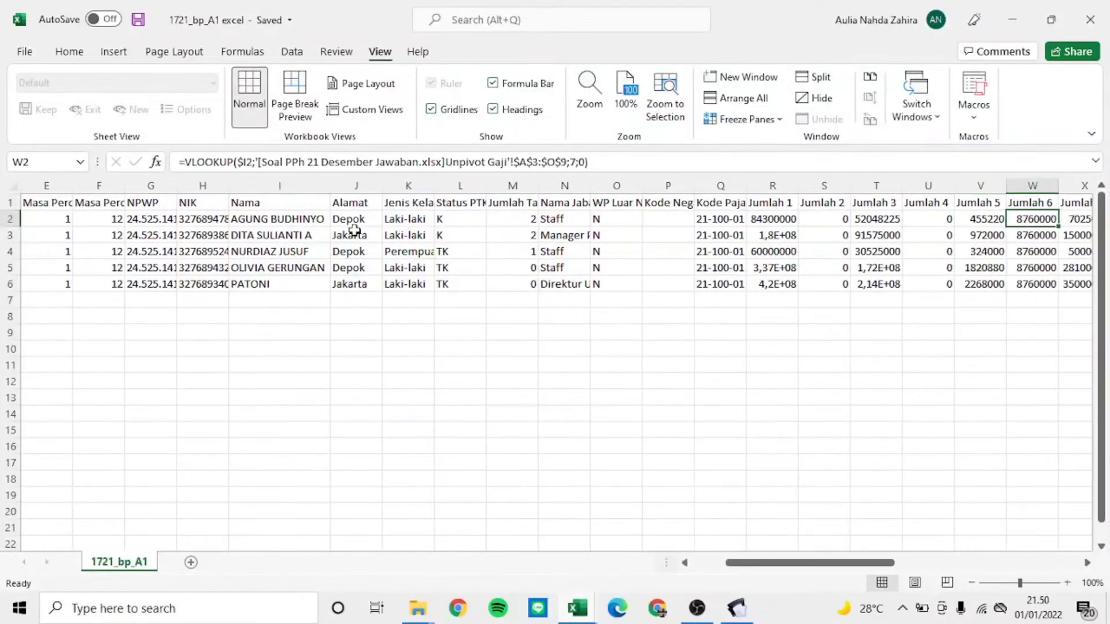
{"action": "key", "text": "Right"}
{"action": "key", "text": "Right"}
{"action": "key", "text": "Right"}
{"action": "key", "text": "Right"}
{"action": "key", "text": "Right"}
{"action": "key", "text": "Right"}
{"action": "key", "text": "Right"}
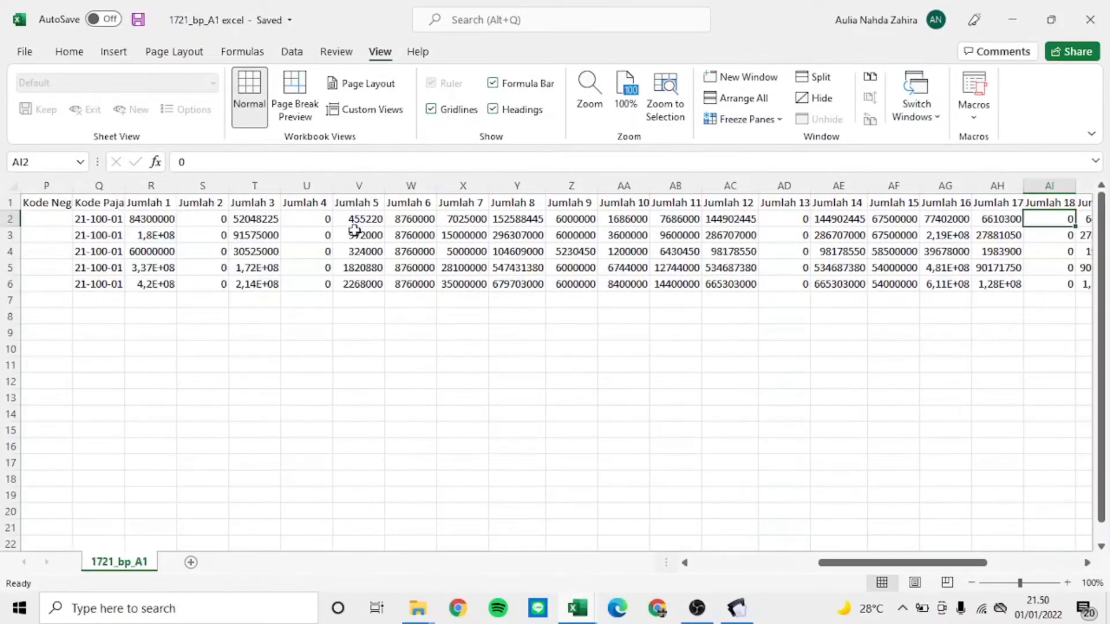
{"action": "key", "text": "Right"}
{"action": "key", "text": "Left"}
{"action": "key", "text": "Left"}
{"action": "key", "text": "Left"}
{"action": "key", "text": "Left"}
{"action": "key", "text": "Left"}
{"action": "key", "text": "Left"}
{"action": "key", "text": "Left"}
{"action": "key", "text": "Left"}
{"action": "key", "text": "Left"}
{"action": "key", "text": "Left"}
{"action": "key", "text": "Left"}
{"action": "key", "text": "Left"}
{"action": "key", "text": "Left"}
{"action": "key", "text": "Left"}
{"action": "key", "text": "Left"}
{"action": "key", "text": "Left"}
{"action": "key", "text": "Left"}
{"action": "key", "text": "Left"}
{"action": "key", "text": "Left"}
{"action": "key", "text": "Left"}
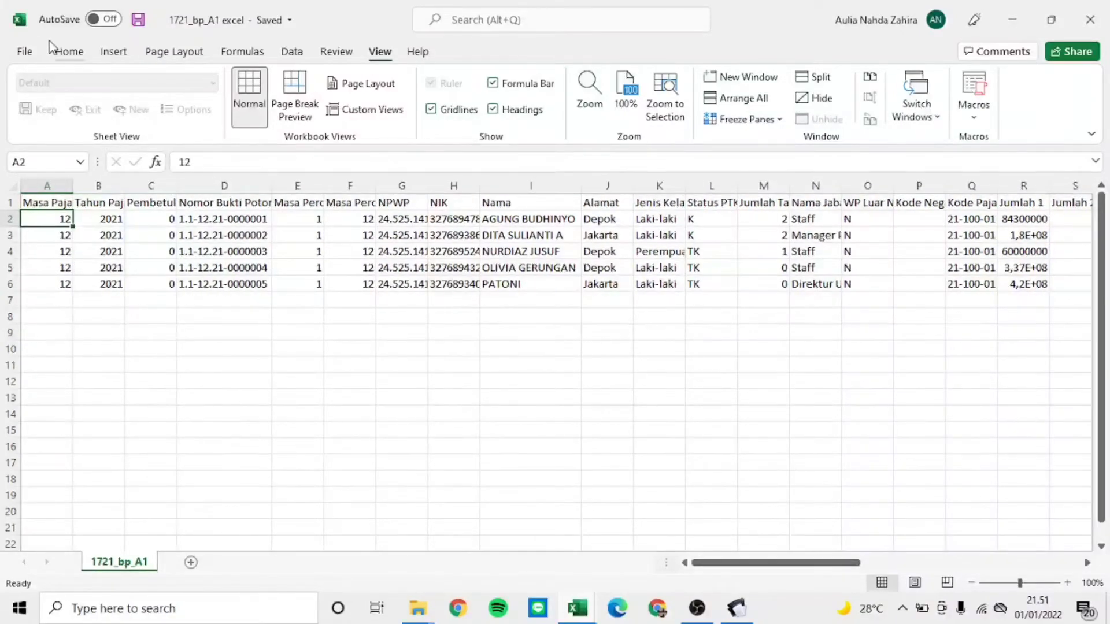
Step: Save a separate copy of the workbook in the same folder as "1721_bp_A1 csv", keeping the Excel Workbook type
{"action": "left_click", "coordinate": [25, 51]}
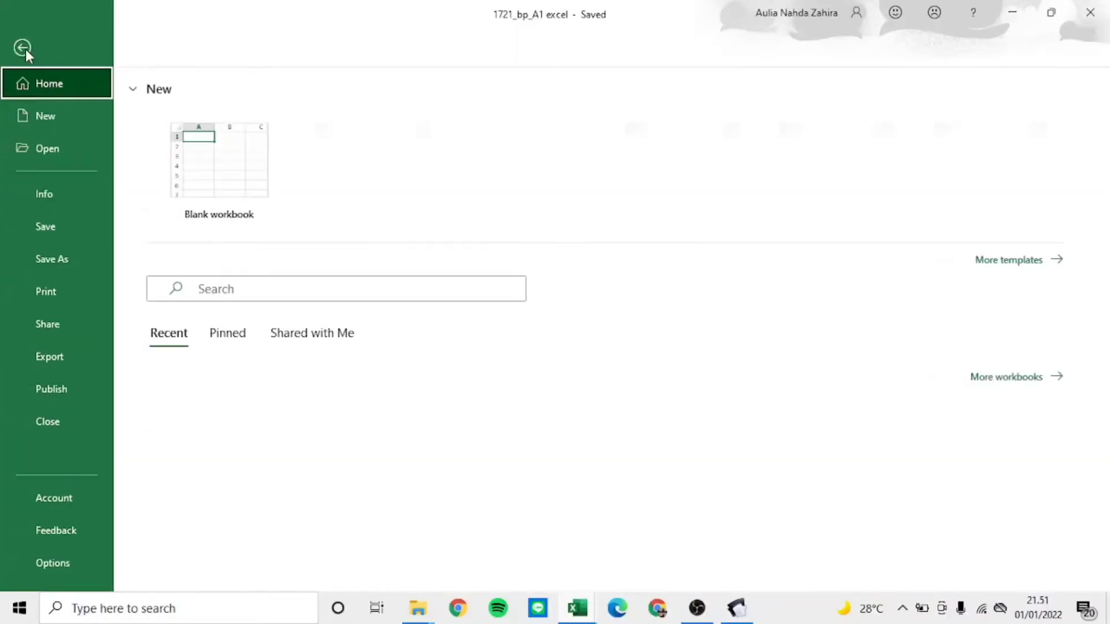
{"action": "left_click", "coordinate": [68, 257]}
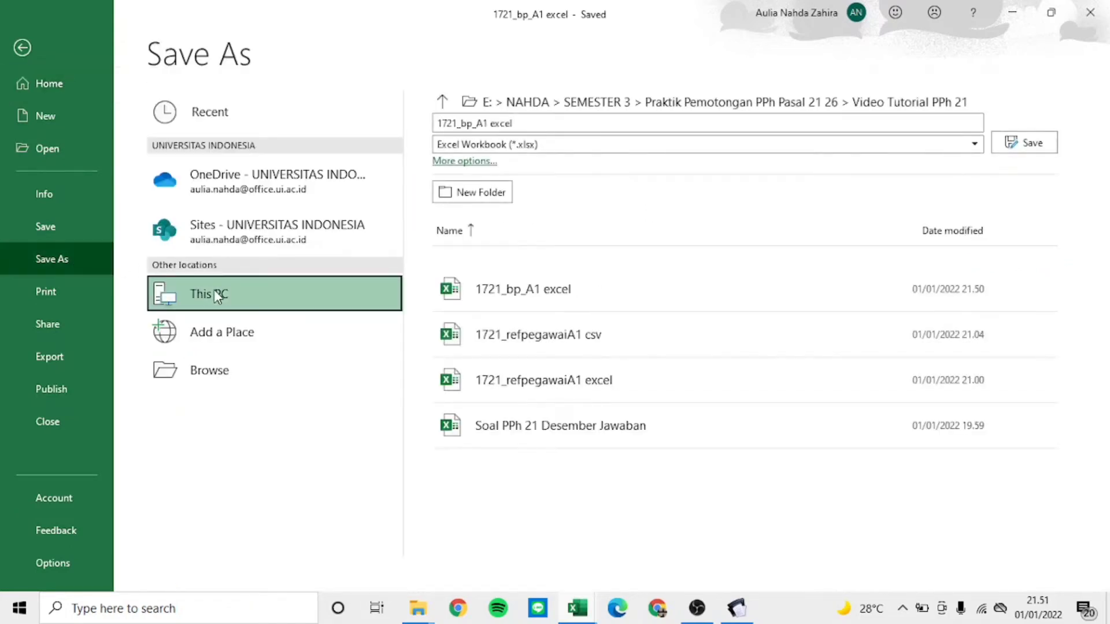
{"action": "double_click", "coordinate": [215, 294]}
{"action": "left_click", "coordinate": [217, 274]}
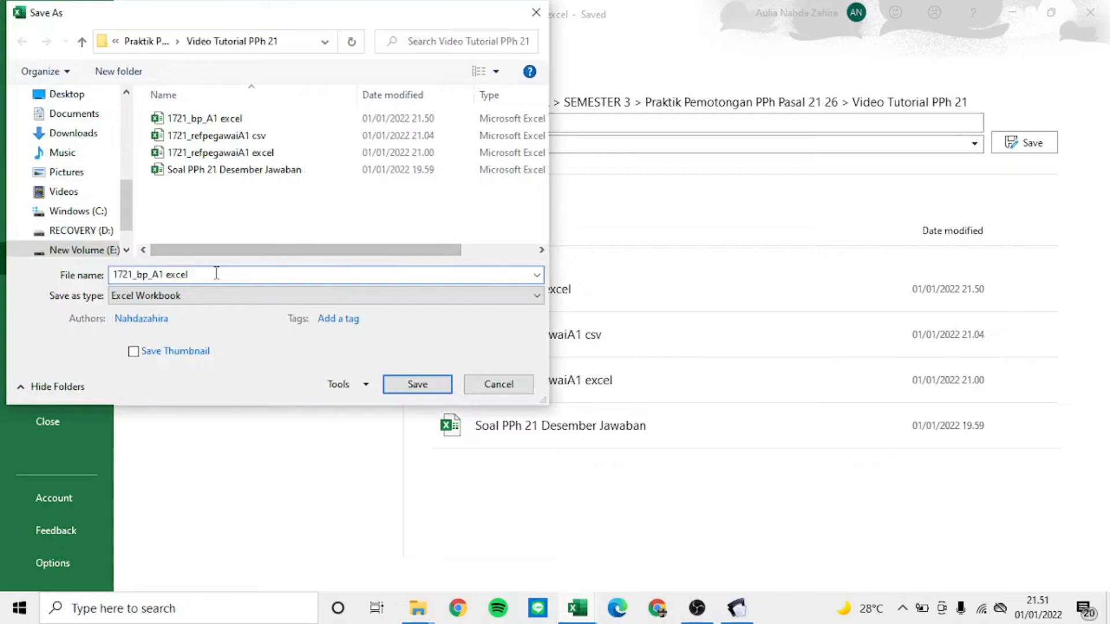
{"action": "key", "text": "BackSpace"}
{"action": "key", "text": "BackSpace"}
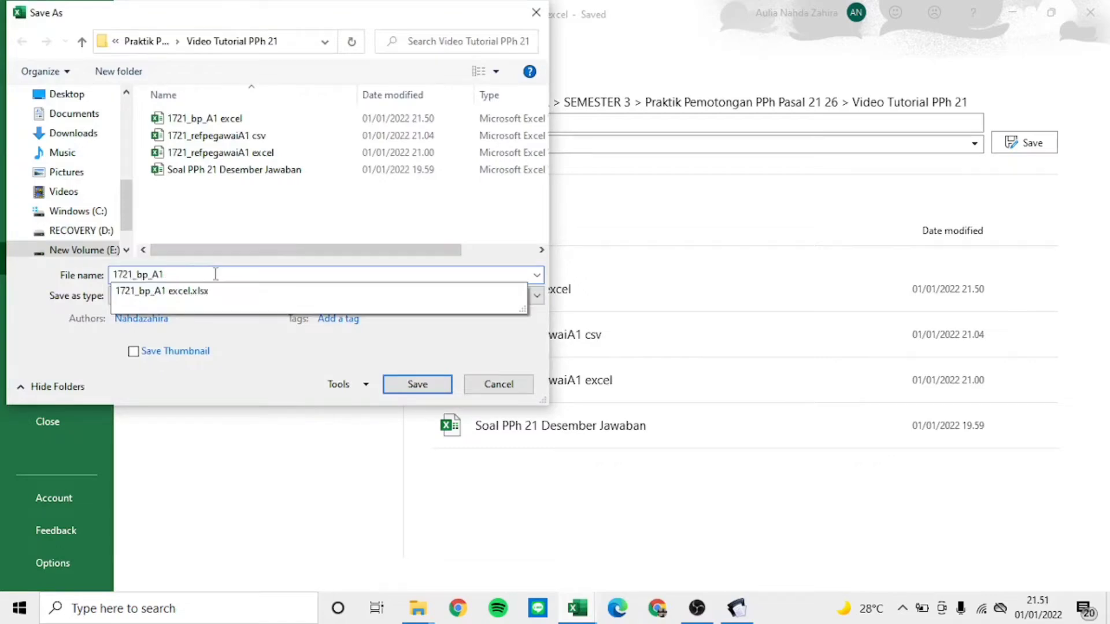
{"action": "type", "text": "csv"}
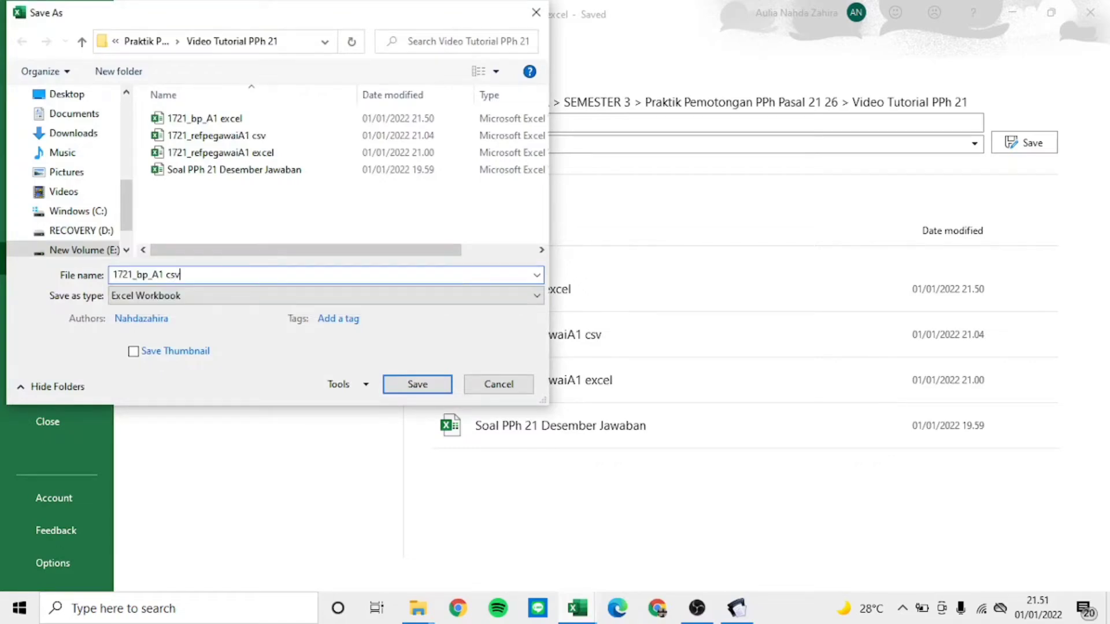
{"action": "left_click", "coordinate": [418, 384]}
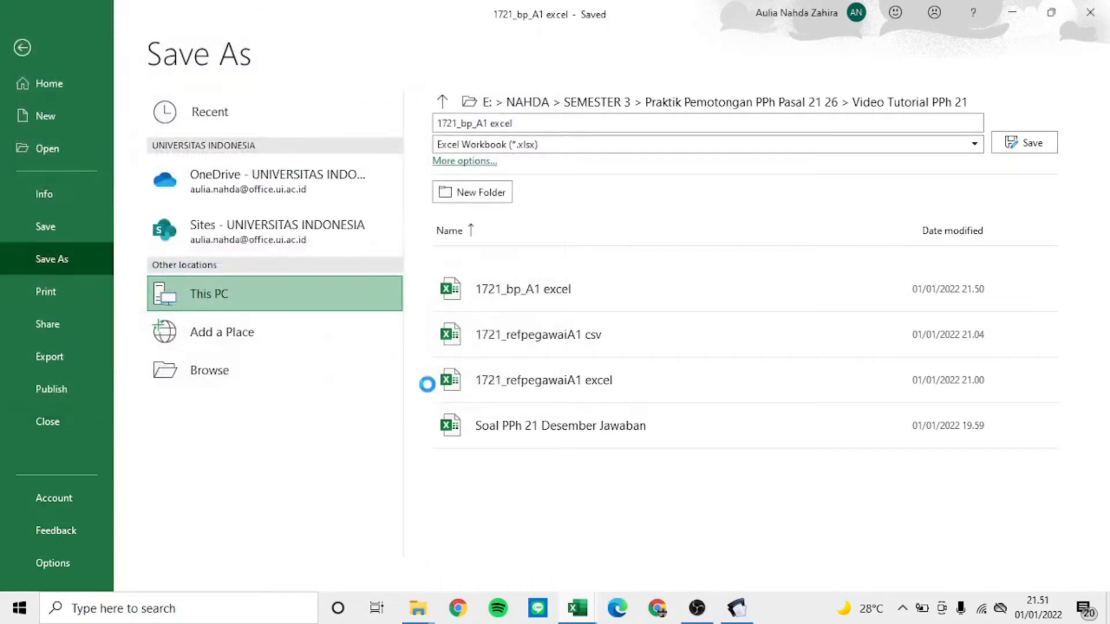
Step: Replace the formulas in rows 2 to 6 with their values by copying the rows and pasting them in place as values only
{"action": "left_click_drag", "start_coordinate": [9, 218], "coordinate": [23, 285]}
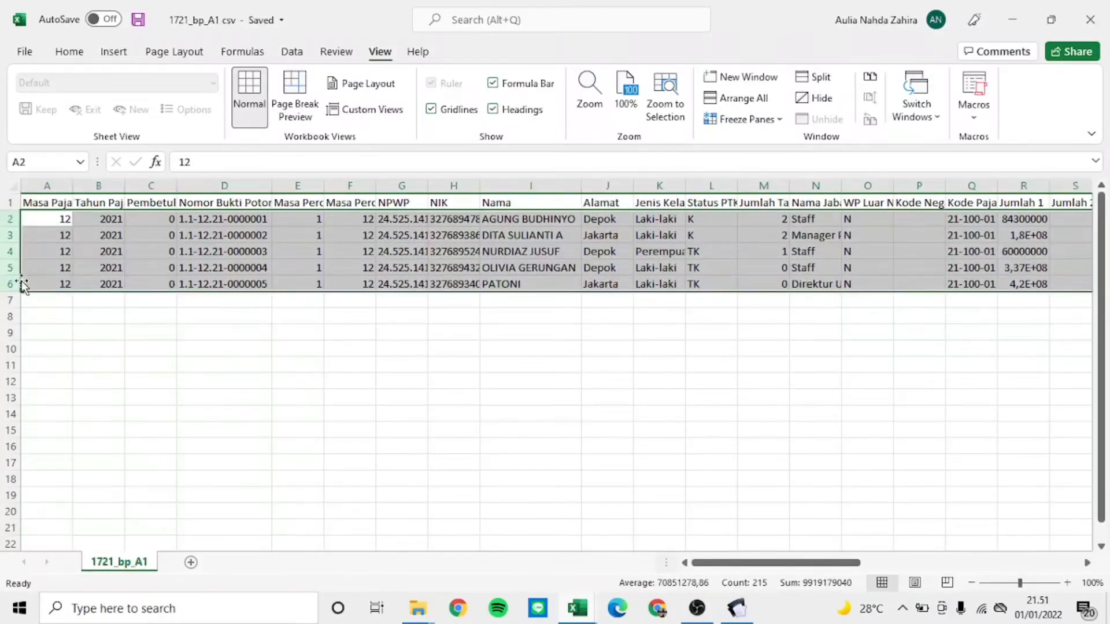
{"action": "key", "text": "ctrl+c"}
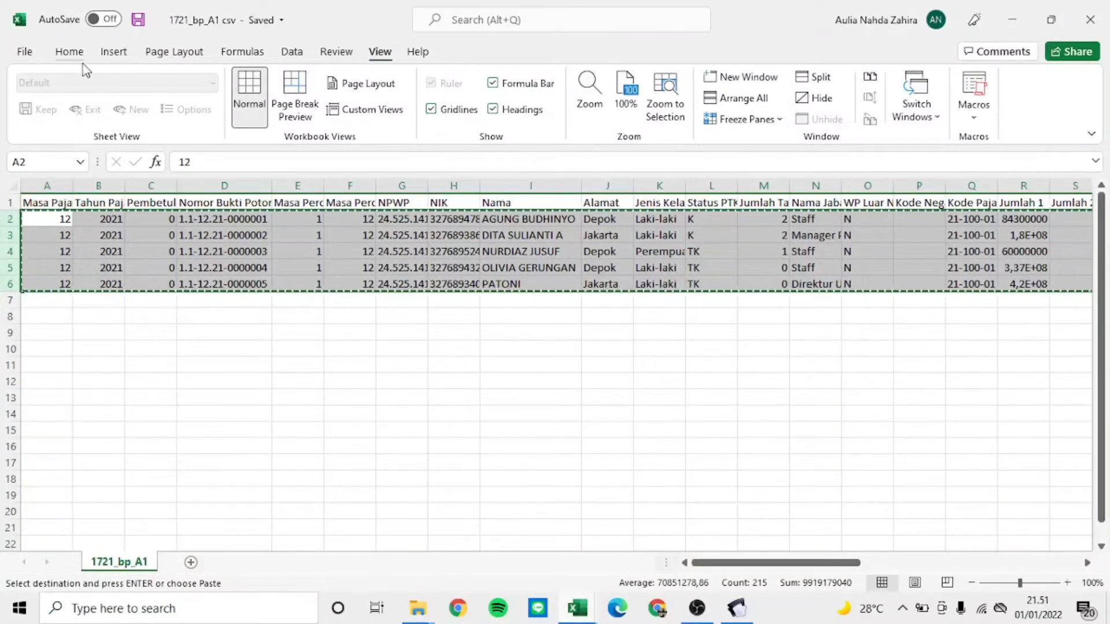
{"action": "left_click", "coordinate": [69, 52]}
{"action": "left_click", "coordinate": [78, 115]}
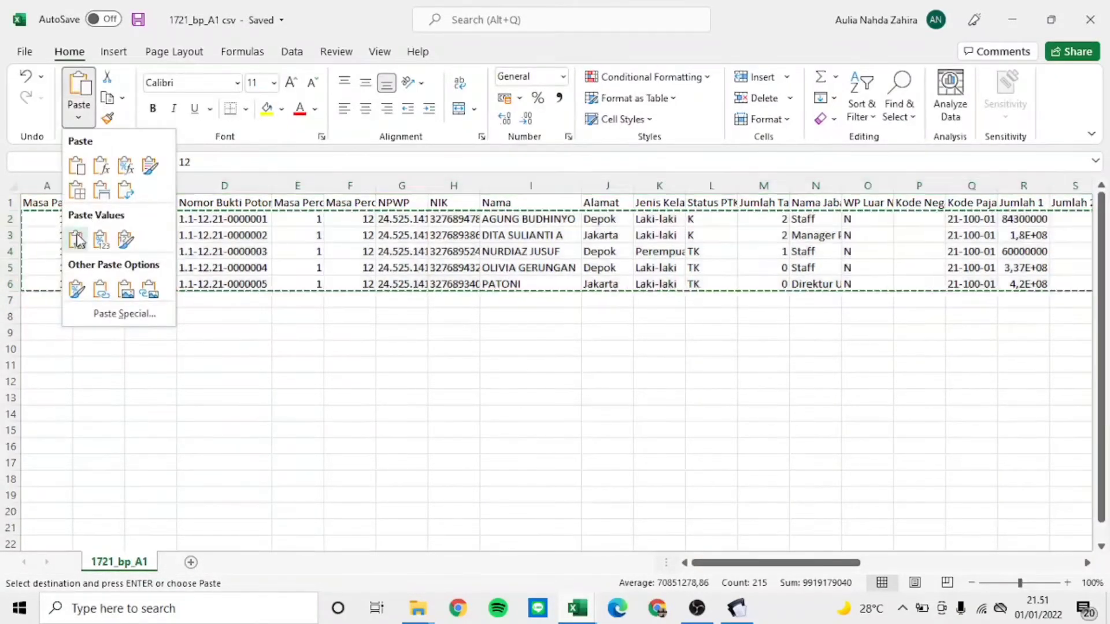
{"action": "left_click", "coordinate": [77, 239]}
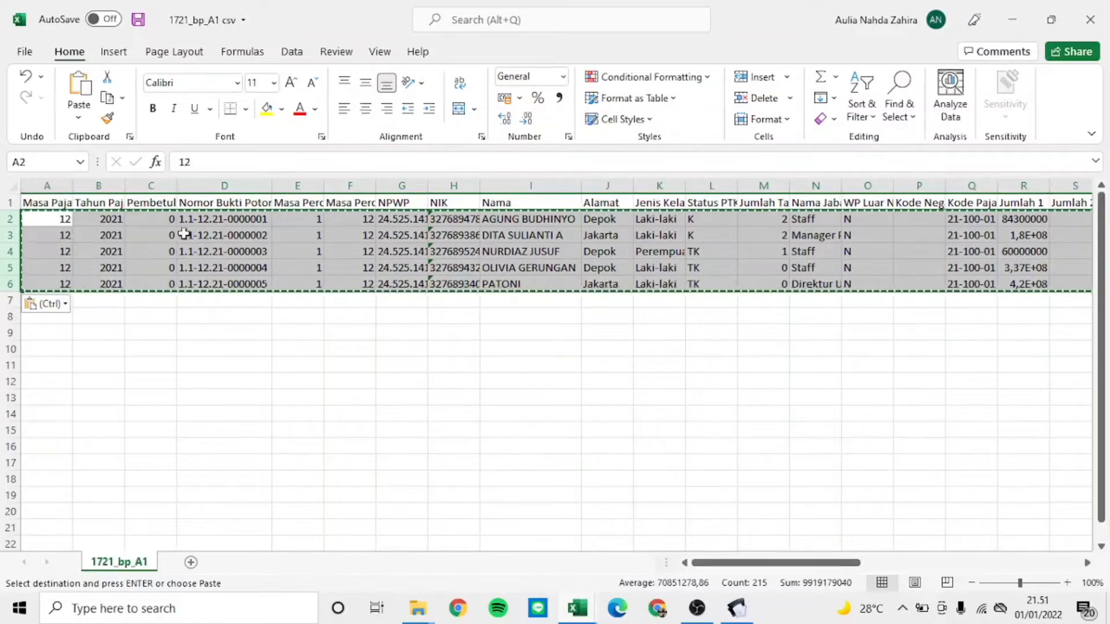
{"action": "key", "text": "Escape"}
Step: Check the pasted values along row 2, from Alamat through the Jumlah columns to the PTKP helper columns
{"action": "left_click", "coordinate": [584, 231]}
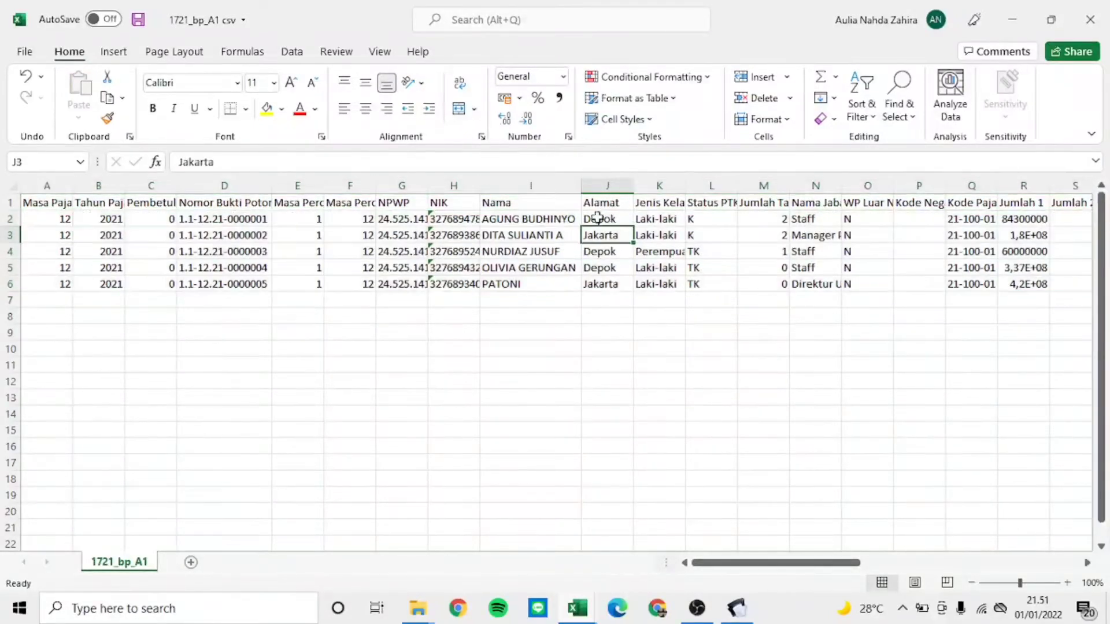
{"action": "key", "text": "Right"}
{"action": "key", "text": "Right"}
{"action": "key", "text": "Right"}
{"action": "key", "text": "Right"}
{"action": "key", "text": "Right"}
{"action": "key", "text": "Right"}
{"action": "key", "text": "Right"}
{"action": "key", "text": "Right"}
{"action": "key", "text": "Right"}
{"action": "key", "text": "Right"}
{"action": "key", "text": "Up"}
{"action": "key", "text": "Up"}
{"action": "key", "text": "Left"}
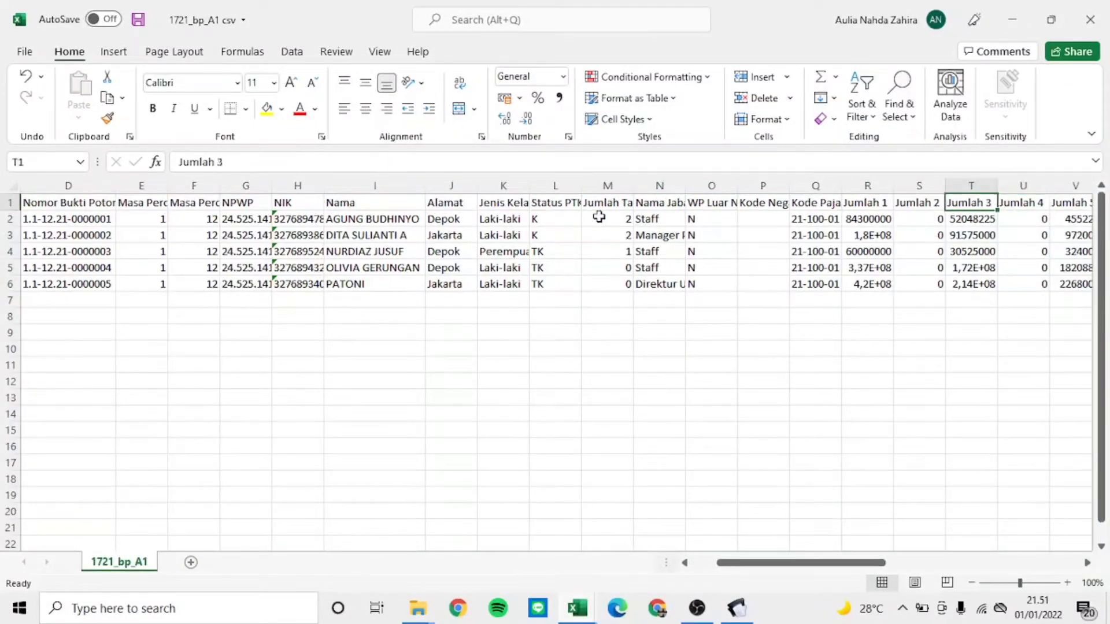
{"action": "key", "text": "Down"}
{"action": "key", "text": "Left"}
{"action": "key", "text": "Right"}
{"action": "key", "text": "Right"}
{"action": "key", "text": "Right"}
{"action": "key", "text": "Right"}
{"action": "key", "text": "Right"}
{"action": "key", "text": "Right"}
{"action": "key", "text": "Right"}
{"action": "key", "text": "Right"}
{"action": "key", "text": "Right"}
{"action": "key", "text": "Right"}
{"action": "key", "text": "Right"}
{"action": "key", "text": "Right"}
{"action": "key", "text": "Right"}
{"action": "key", "text": "Right"}
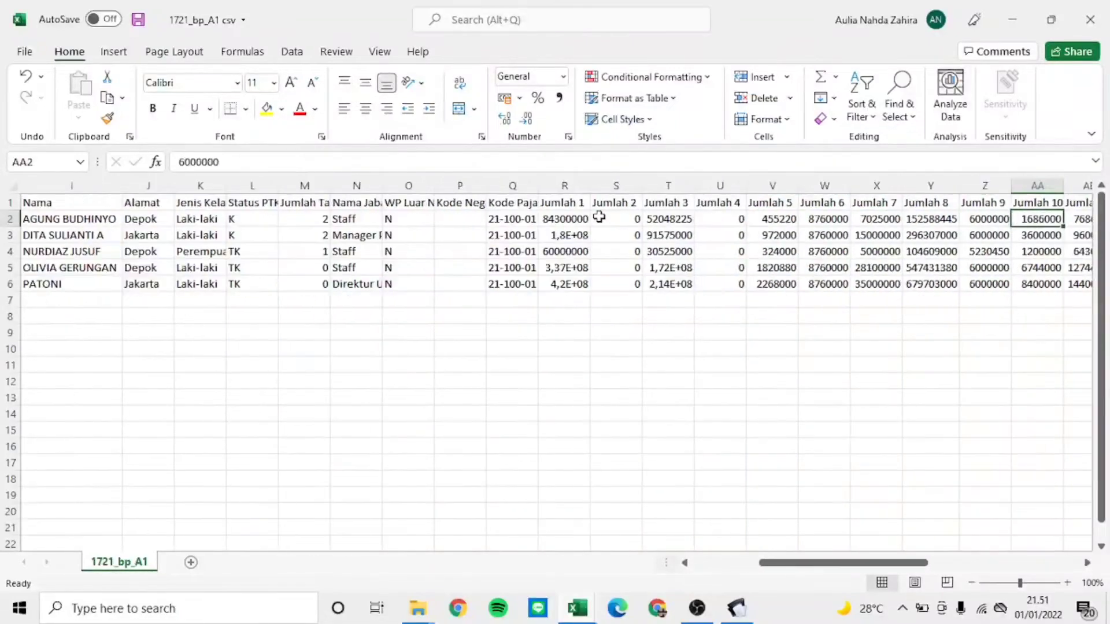
{"action": "key", "text": "Right"}
{"action": "key", "text": "Right"}
{"action": "key", "text": "Right"}
{"action": "key", "text": "Right"}
{"action": "key", "text": "Right"}
{"action": "key", "text": "Right"}
{"action": "key", "text": "Right"}
{"action": "key", "text": "Right"}
{"action": "key", "text": "Right"}
{"action": "key", "text": "Right"}
{"action": "key", "text": "Right"}
{"action": "key", "text": "Right"}
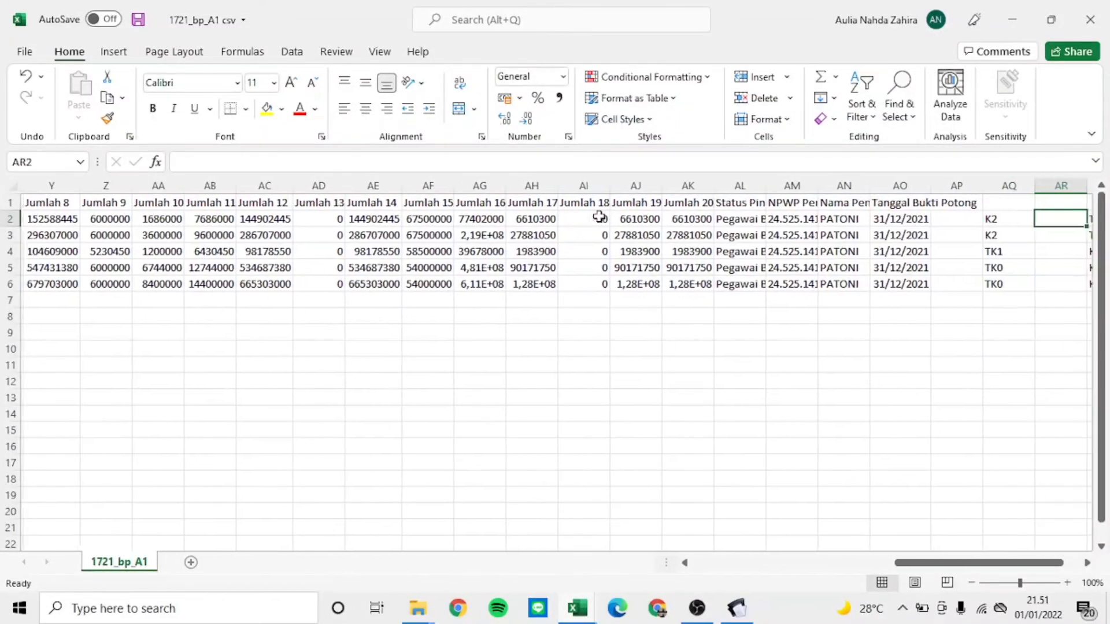
Step: Check the values in row 2 back from the PTKP helper columns to Jumlah 9, including the second NPWP column
{"action": "key", "text": "Left"}
{"action": "key", "text": "Left"}
{"action": "key", "text": "Left"}
{"action": "key", "text": "Left"}
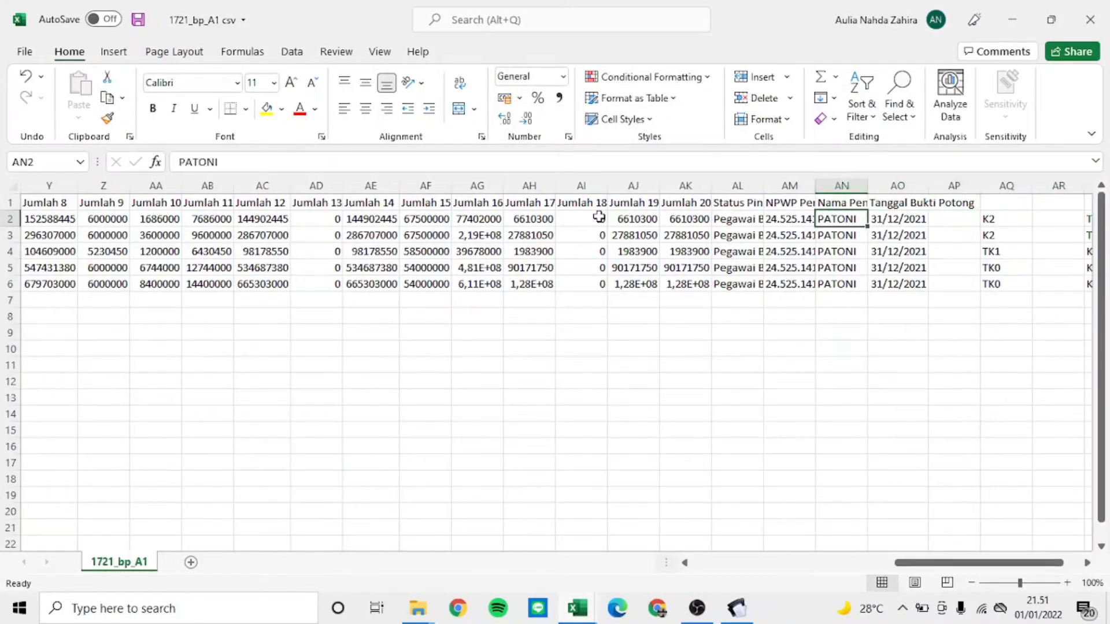
{"action": "key", "text": "Left"}
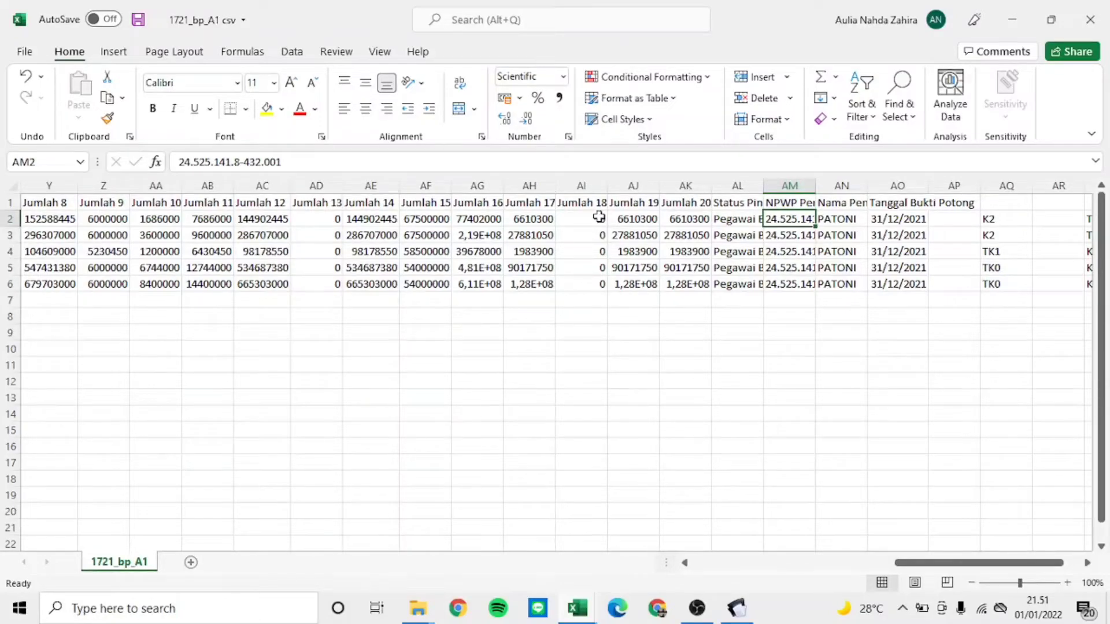
{"action": "key", "text": "Left"}
{"action": "key", "text": "Left"}
{"action": "key", "text": "Left"}
{"action": "key", "text": "Left"}
{"action": "key", "text": "Left"}
{"action": "key", "text": "Left"}
{"action": "key", "text": "Left"}
{"action": "key", "text": "Left"}
{"action": "key", "text": "Left"}
{"action": "key", "text": "Left"}
{"action": "key", "text": "Left"}
{"action": "key", "text": "Left"}
{"action": "key", "text": "Left"}
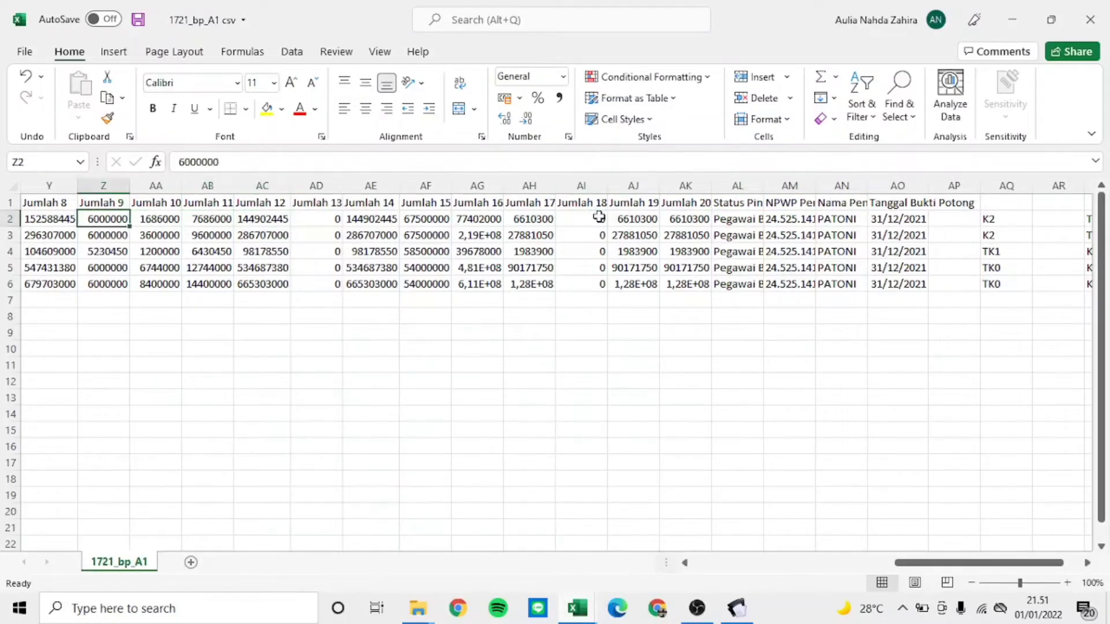
Step: Examine row 2 from Jumlah 9 onward and select the PTKP helper columns AQ to AT for inspection
{"action": "key", "text": "Right"}
{"action": "key", "text": "Right"}
{"action": "key", "text": "Right"}
{"action": "key", "text": "Right"}
{"action": "key", "text": "Right"}
{"action": "key", "text": "Right"}
{"action": "key", "text": "Right"}
{"action": "key", "text": "Right"}
{"action": "key", "text": "Right"}
{"action": "key", "text": "Right"}
{"action": "key", "text": "Right"}
{"action": "key", "text": "Right"}
{"action": "key", "text": "Right"}
{"action": "key", "text": "Right"}
{"action": "key", "text": "Right"}
{"action": "key", "text": "Right"}
{"action": "key", "text": "Right"}
{"action": "key", "text": "Right"}
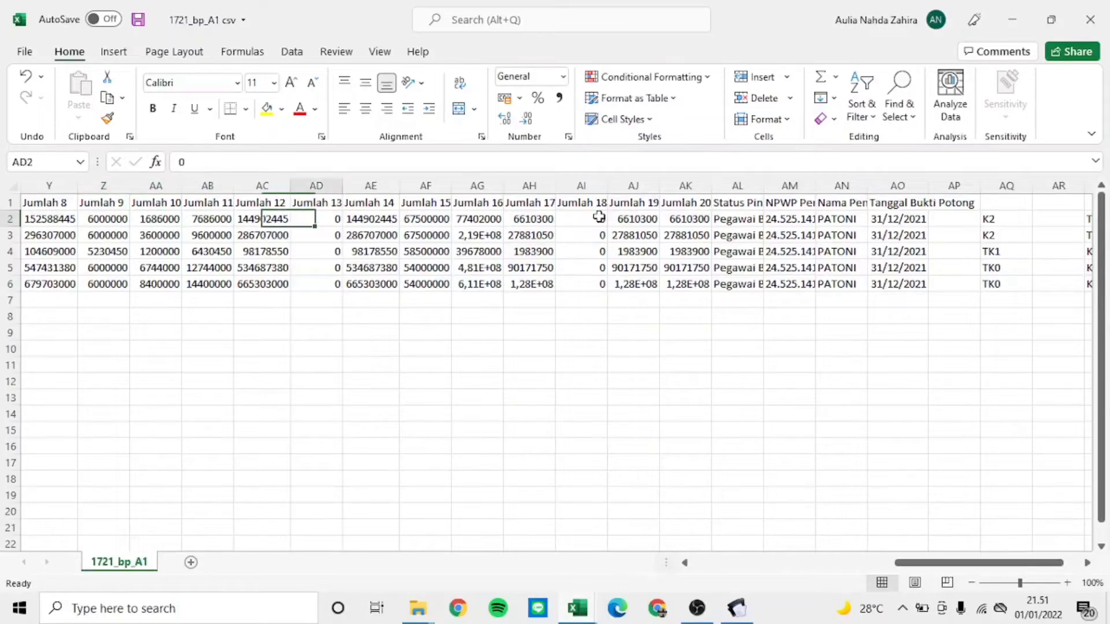
{"action": "key", "text": "Right"}
{"action": "key", "text": "Right"}
{"action": "key", "text": "Right"}
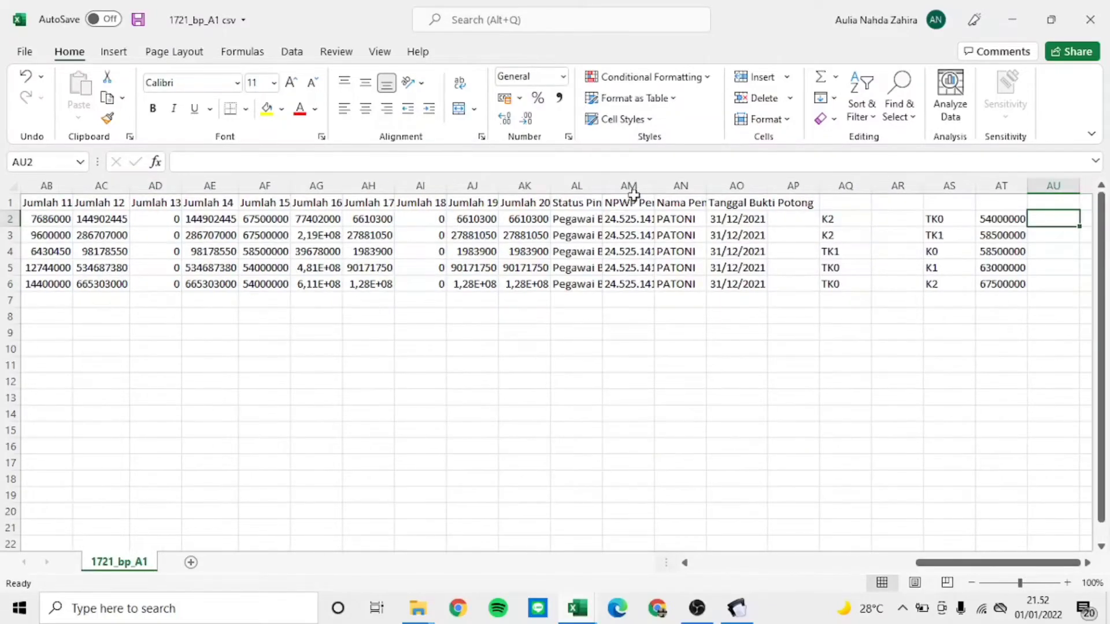
{"action": "left_click", "coordinate": [847, 187]}
{"action": "left_click_drag", "start_coordinate": [846, 186], "coordinate": [997, 199]}
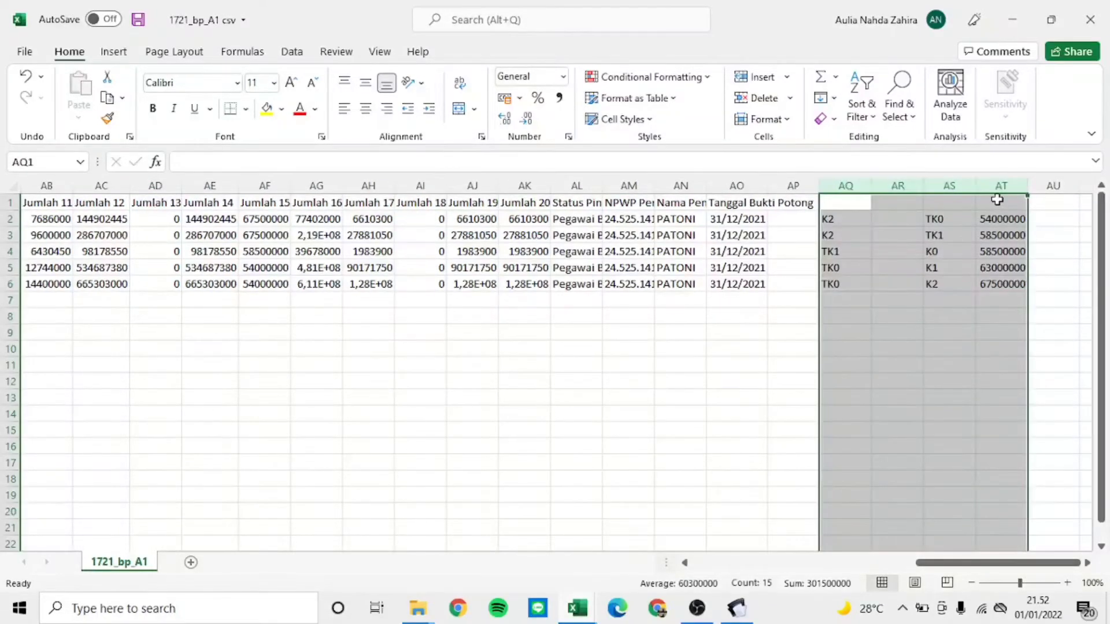
Step: Review the row 2 amounts from Tanggal Bukti Potong back through the Jumlah columns to Jumlah 1
{"action": "left_click", "coordinate": [745, 219]}
{"action": "key", "text": "Left"}
{"action": "key", "text": "Left"}
{"action": "key", "text": "Left"}
{"action": "key", "text": "Left"}
{"action": "key", "text": "Left"}
{"action": "key", "text": "Left"}
{"action": "key", "text": "Left"}
{"action": "key", "text": "Left"}
{"action": "key", "text": "Left"}
{"action": "key", "text": "Left"}
{"action": "key", "text": "Left"}
{"action": "key", "text": "Left"}
{"action": "key", "text": "Left"}
{"action": "key", "text": "Left"}
{"action": "key", "text": "Left"}
{"action": "key", "text": "Left"}
{"action": "key", "text": "Left"}
{"action": "key", "text": "Left"}
{"action": "key", "text": "Left"}
{"action": "key", "text": "Left"}
{"action": "key", "text": "Left"}
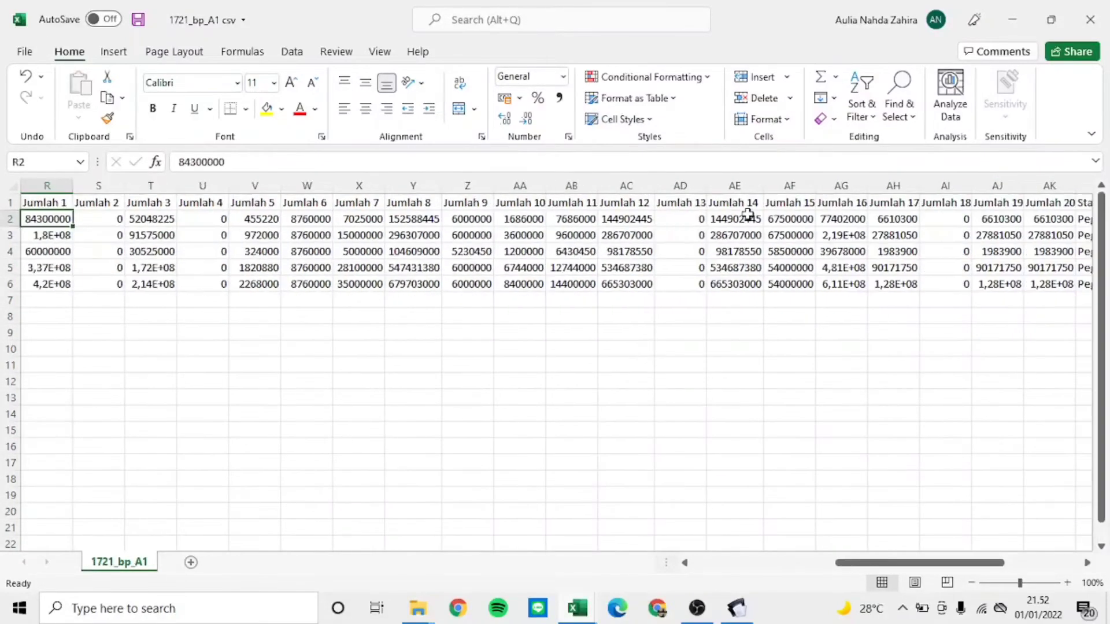
{"action": "key", "text": "Right"}
{"action": "key", "text": "Right"}
{"action": "key", "text": "Right"}
{"action": "key", "text": "Right"}
{"action": "key", "text": "Right"}
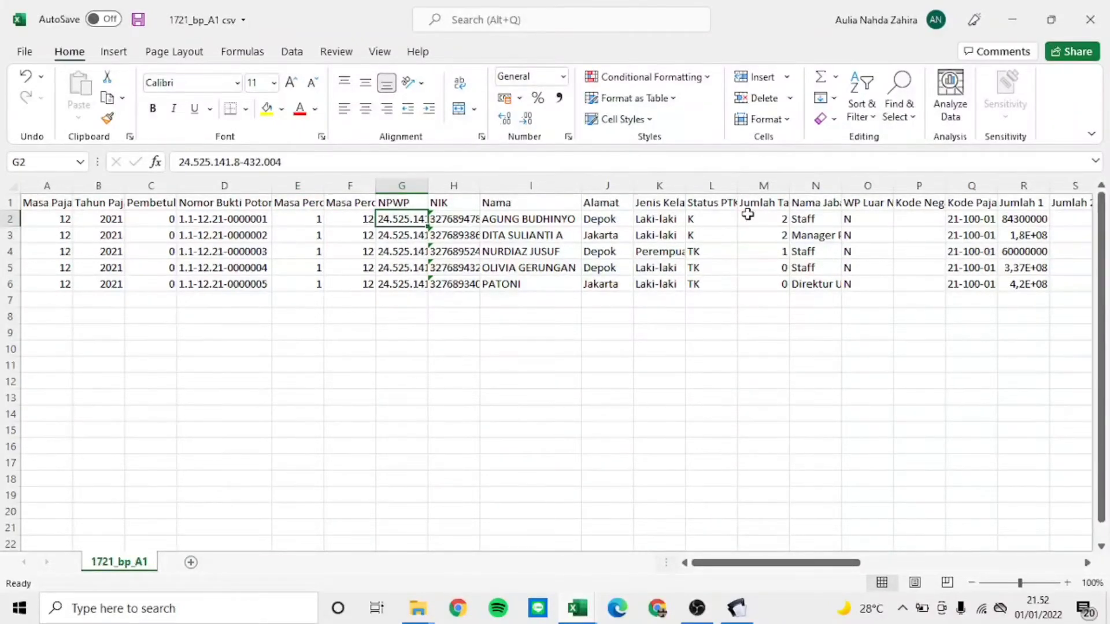
Step: Remove all dots from the NPWP column G by replacing every "." with nothing
{"action": "key", "text": "ctrl+space"}
{"action": "key", "text": "ctrl+f"}
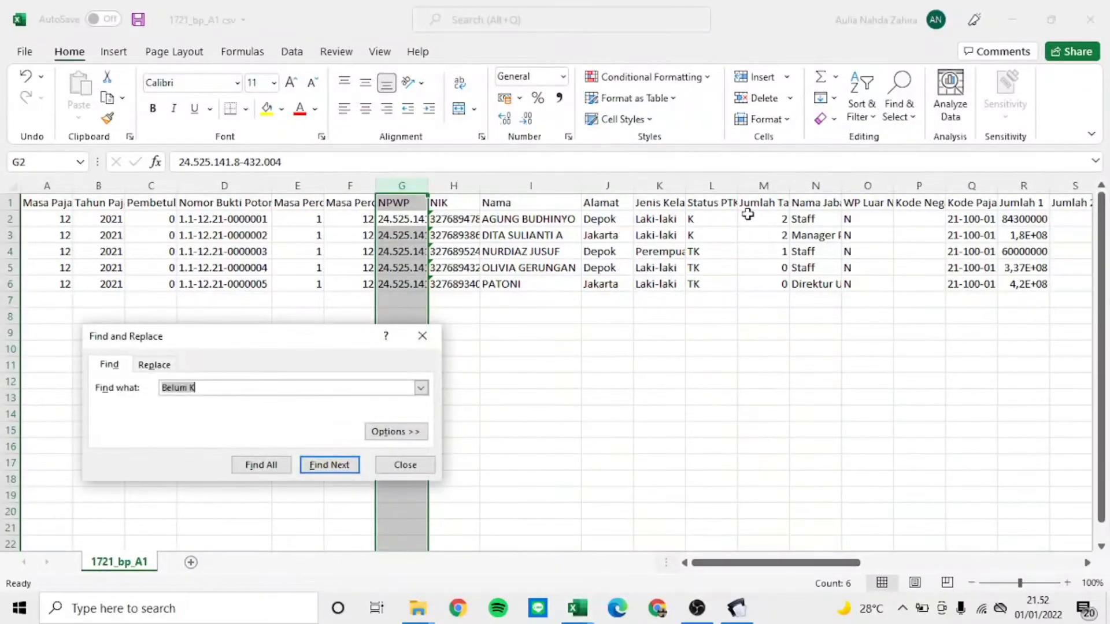
{"action": "left_click", "coordinate": [153, 364]}
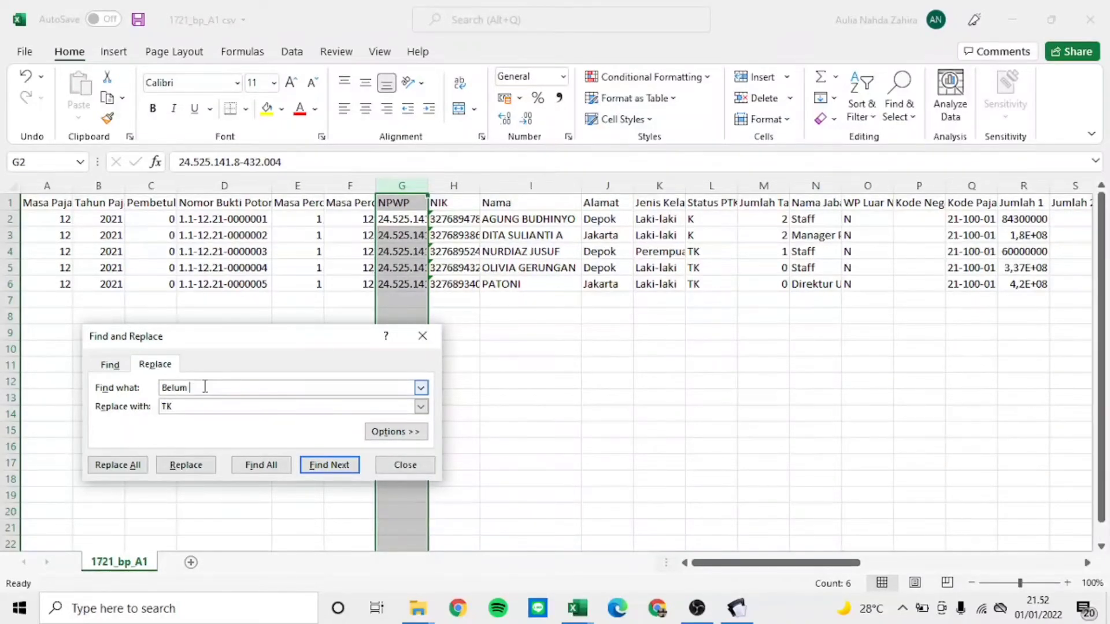
{"action": "key", "text": "BackSpace"}
{"action": "key", "text": "BackSpace"}
{"action": "key", "text": "BackSpace"}
{"action": "key", "text": "BackSpace"}
{"action": "key", "text": "BackSpace"}
{"action": "key", "text": "BackSpace"}
{"action": "left_click", "coordinate": [115, 465]}
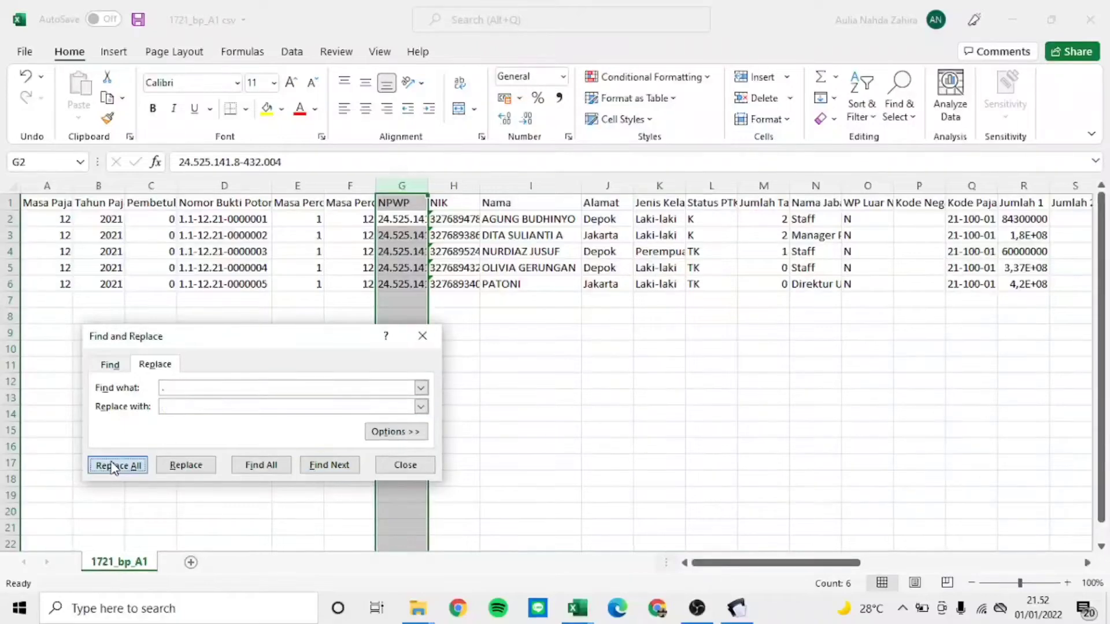
{"action": "left_click", "coordinate": [561, 349]}
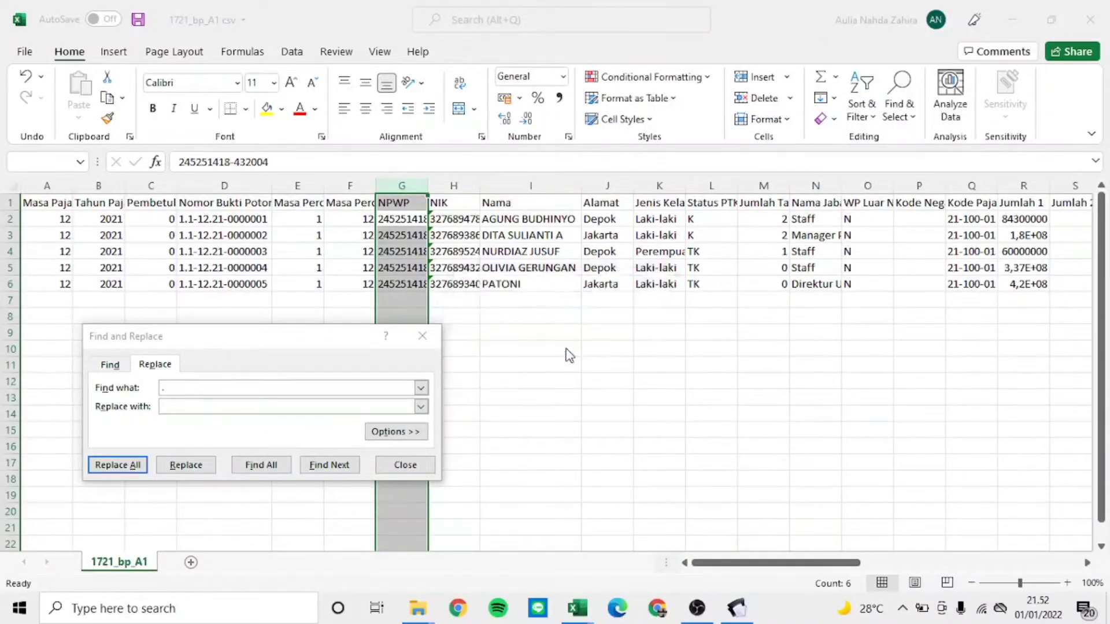
Step: Remove all hyphens from the NPWP column G by replacing every "-" with nothing, and close Find and Replace
{"action": "left_click", "coordinate": [179, 384]}
{"action": "key", "text": "BackSpace"}
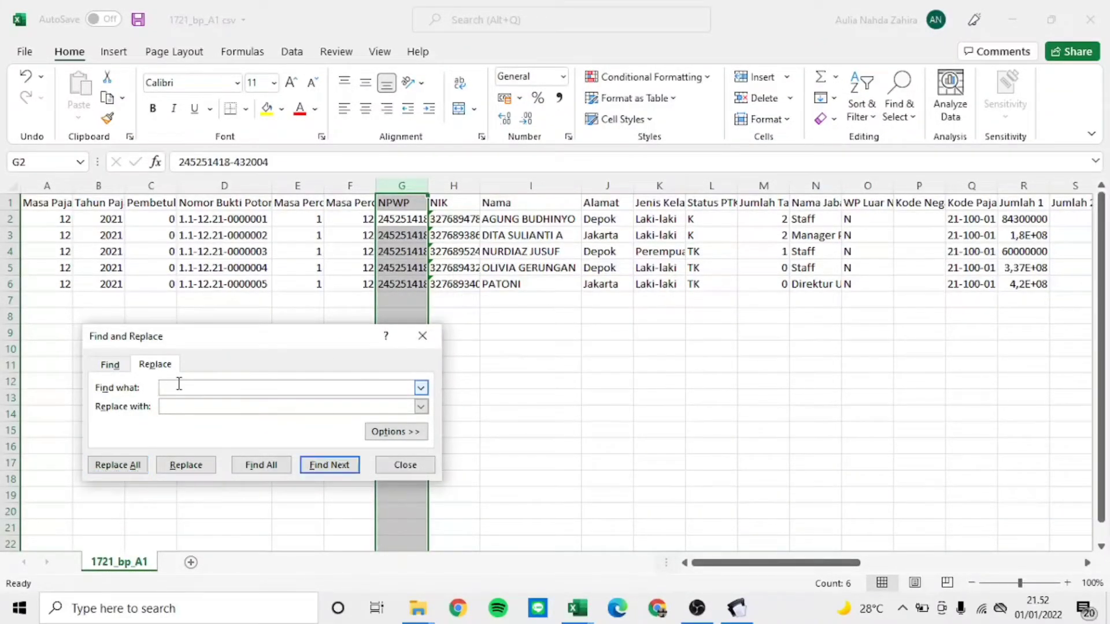
{"action": "type", "text": "-"}
{"action": "left_click", "coordinate": [117, 465]}
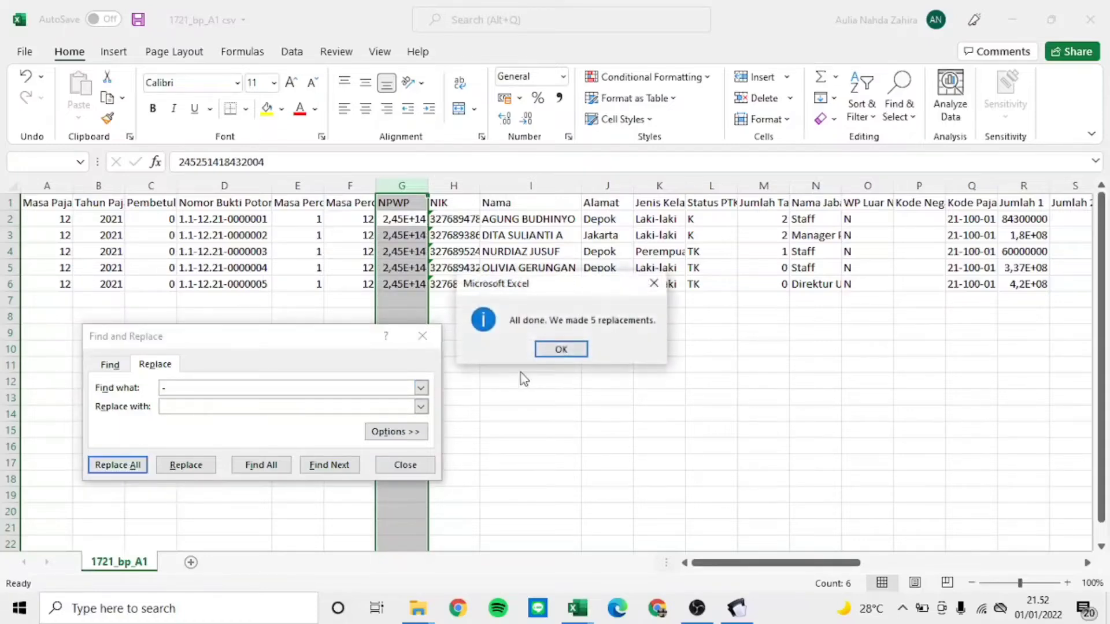
{"action": "left_click", "coordinate": [562, 349]}
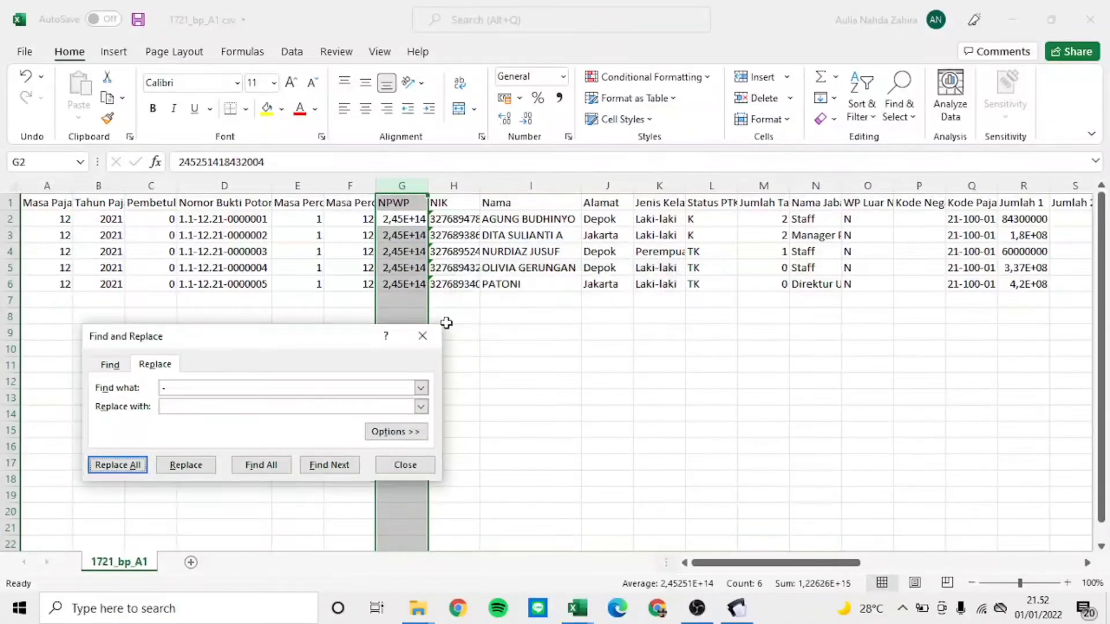
{"action": "left_click", "coordinate": [422, 339]}
{"action": "right_click", "coordinate": [418, 254]}
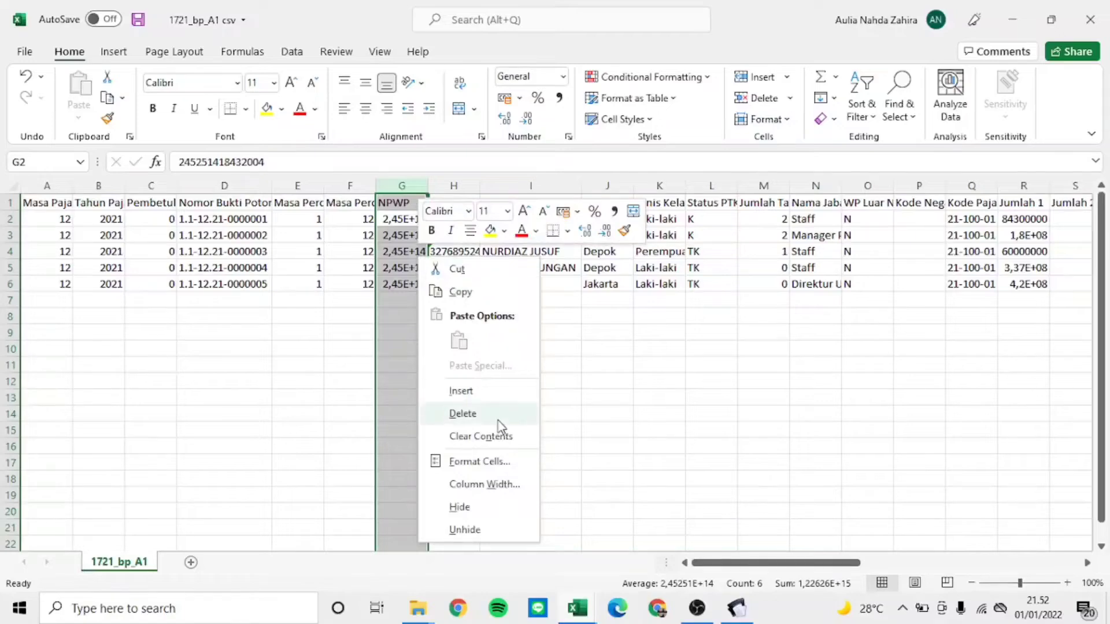
{"action": "left_click", "coordinate": [477, 461]}
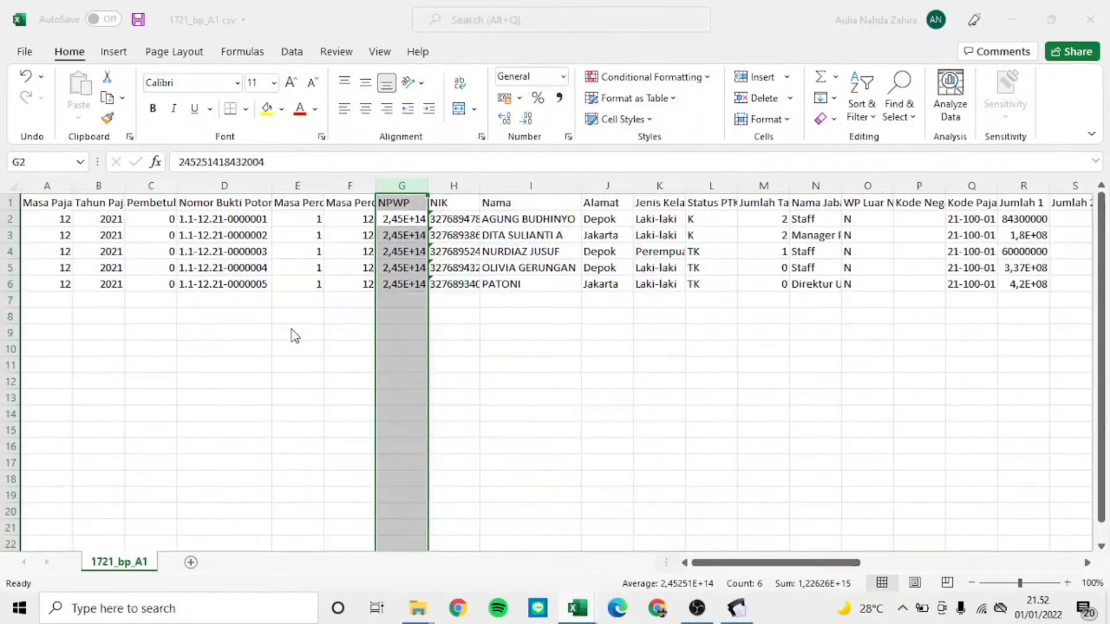
{"action": "left_click", "coordinate": [296, 385]}
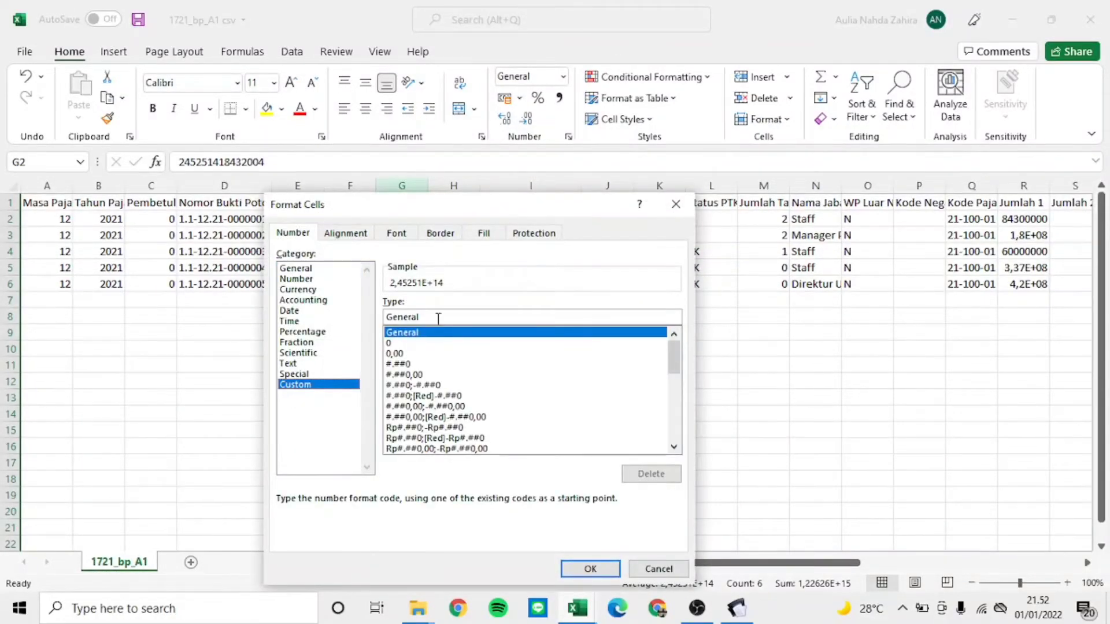
{"action": "left_click_drag", "start_coordinate": [438, 318], "coordinate": [342, 311]}
{"action": "key", "text": "BackSpace"}
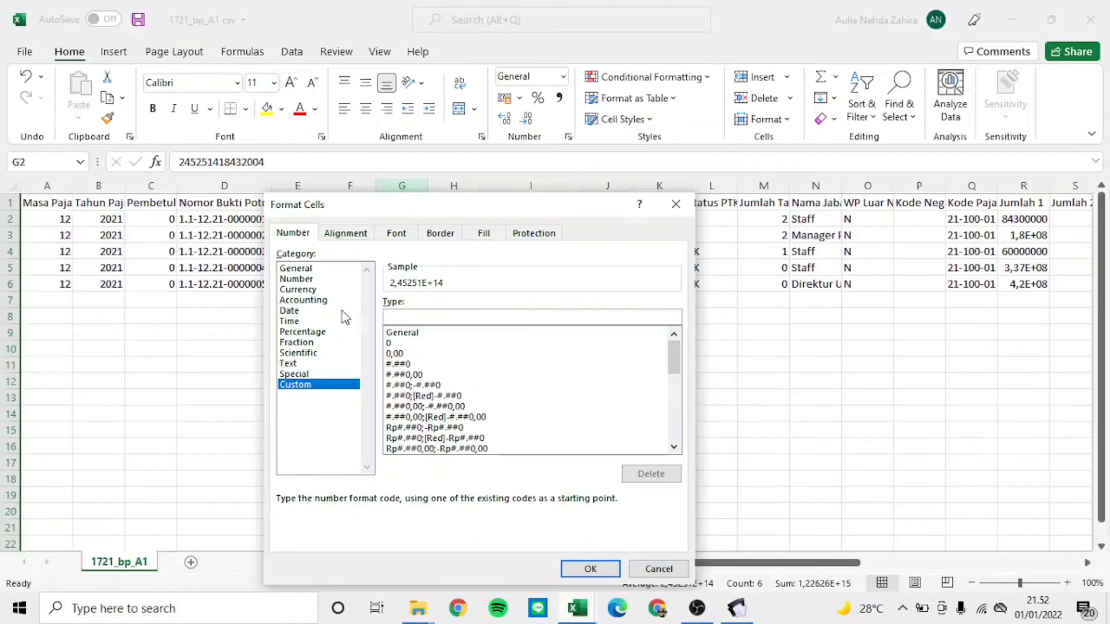
{"action": "type", "text": "00"}
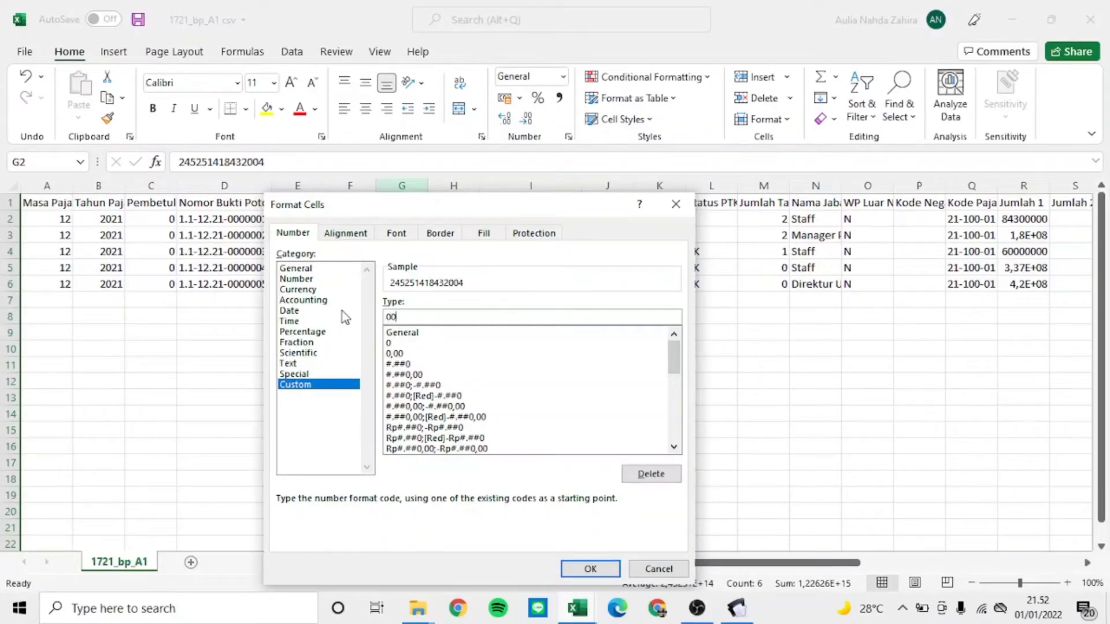
{"action": "type", "text": "0000000000000"}
{"action": "left_click", "coordinate": [591, 568]}
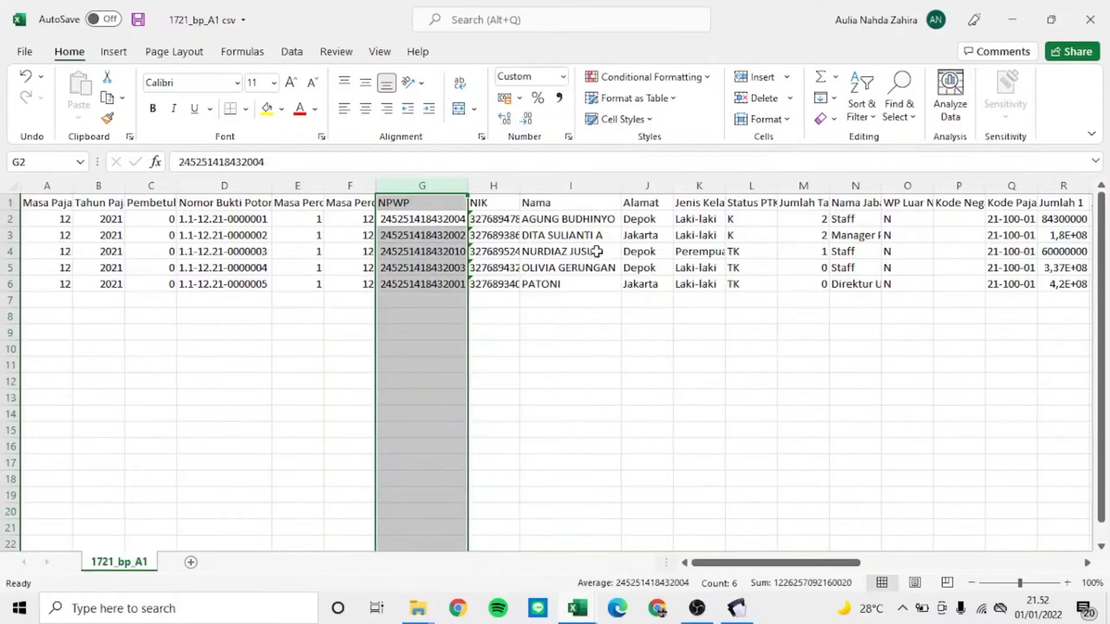
Step: Try to replace every "Laki-laki" with "M" in the Jenis Kelamin column
{"action": "left_click", "coordinate": [604, 220]}
{"action": "key", "text": "Right"}
{"action": "key", "text": "Right"}
{"action": "key", "text": "Right"}
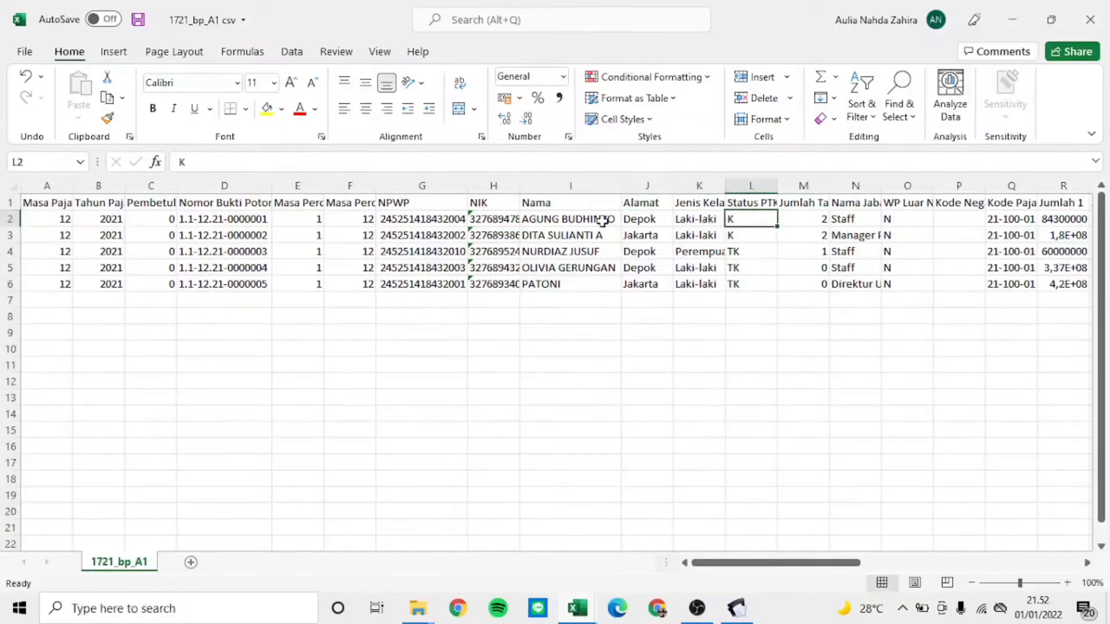
{"action": "key", "text": "Left"}
{"action": "key", "text": "Up"}
{"action": "key", "text": "ctrl+space"}
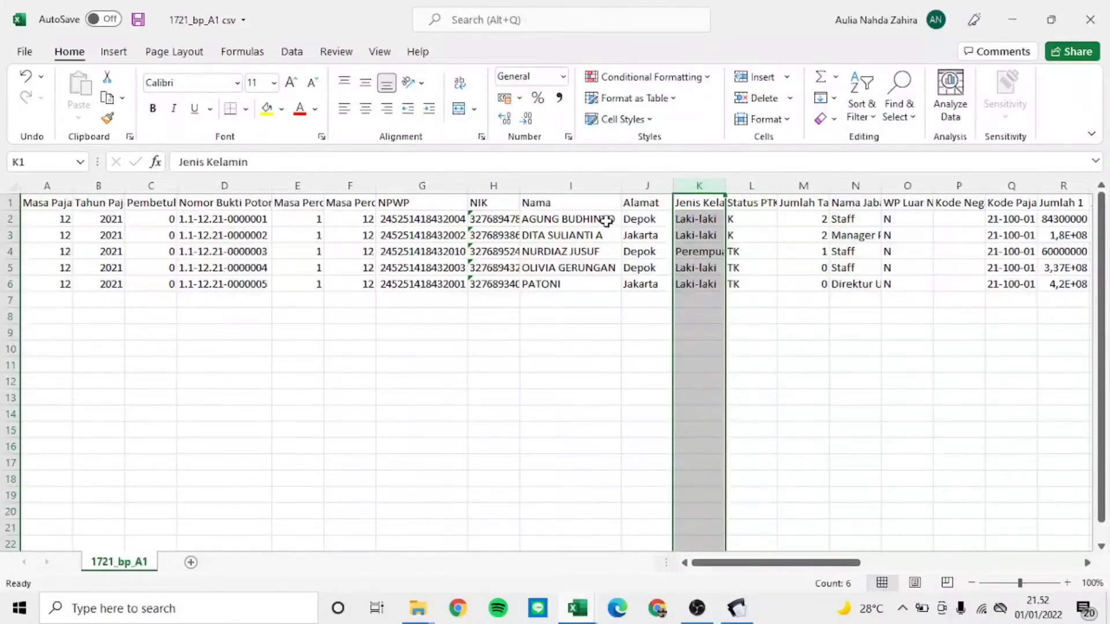
{"action": "key", "text": "ctrl+f"}
{"action": "left_click", "coordinate": [152, 383]}
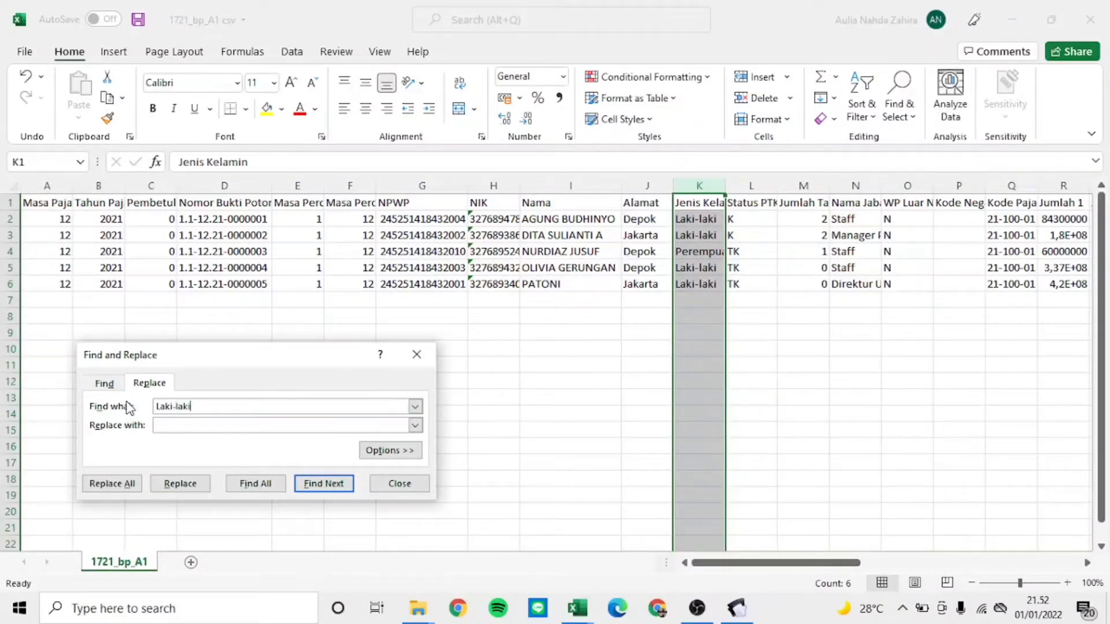
{"action": "left_click", "coordinate": [174, 424]}
{"action": "left_click", "coordinate": [138, 484]}
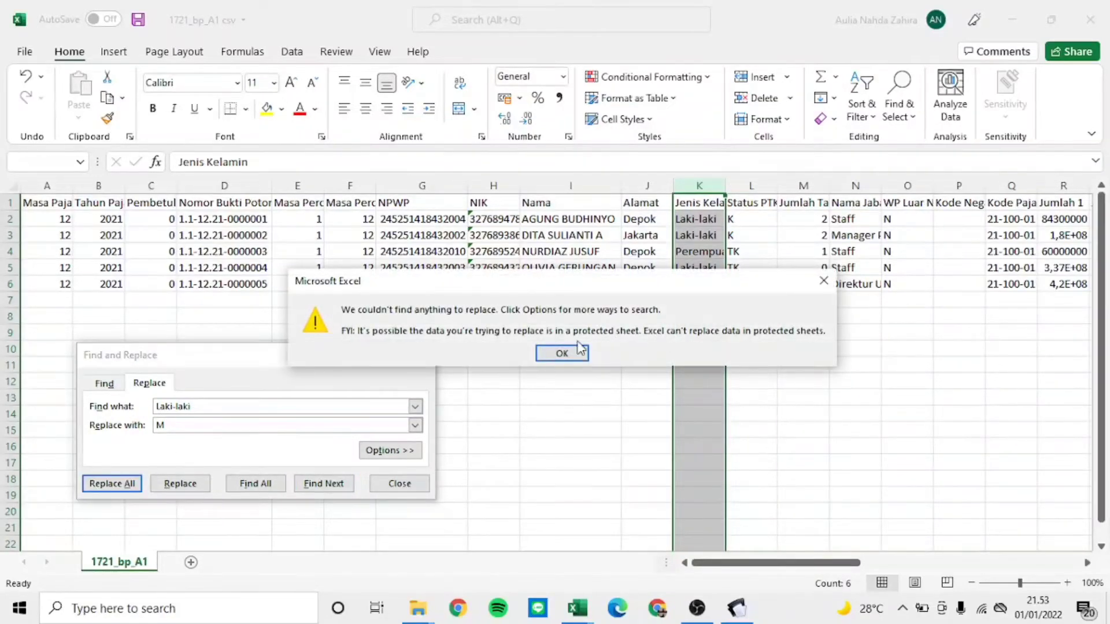
{"action": "left_click", "coordinate": [579, 351]}
Step: Try to replace every "Perempuan" with "F" in the Jenis Kelamin column
{"action": "left_click", "coordinate": [214, 407]}
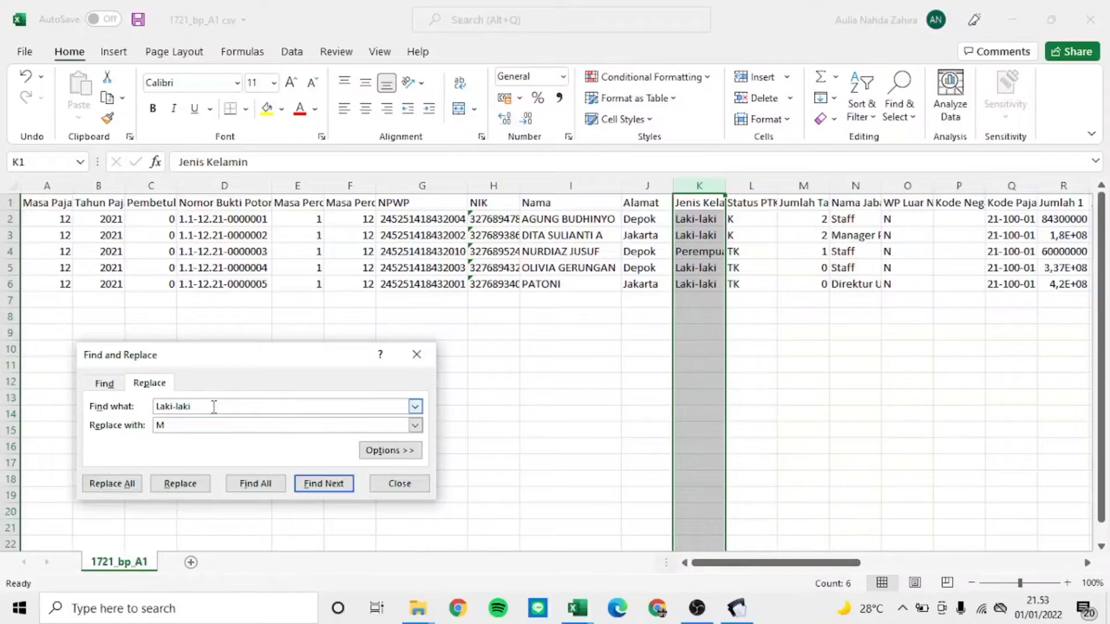
{"action": "key", "text": "BackSpace"}
{"action": "key", "text": "BackSpace"}
{"action": "key", "text": "BackSpace"}
{"action": "key", "text": "BackSpace"}
{"action": "key", "text": "BackSpace"}
{"action": "key", "text": "BackSpace"}
{"action": "key", "text": "BackSpace"}
{"action": "key", "text": "BackSpace"}
{"action": "left_click", "coordinate": [182, 421]}
{"action": "left_click", "coordinate": [119, 488]}
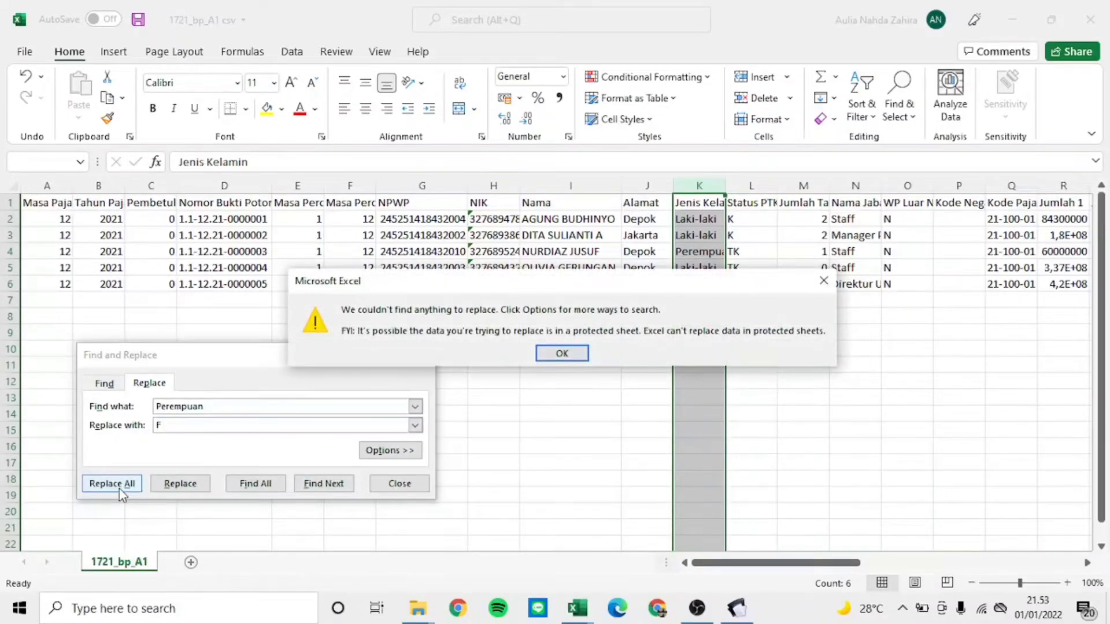
{"action": "left_click", "coordinate": [560, 355]}
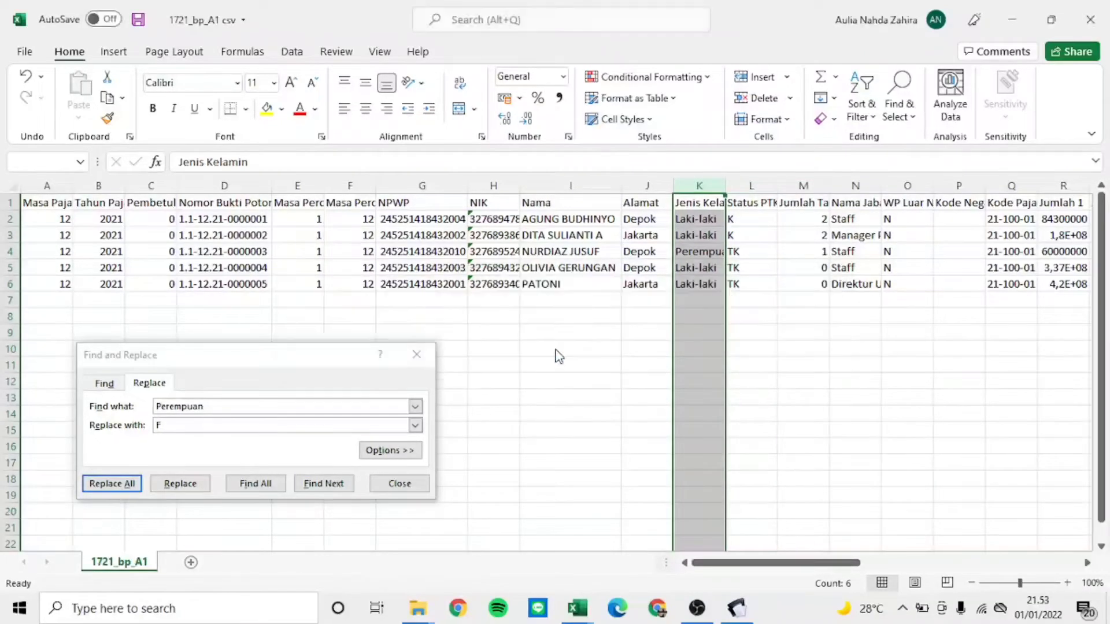
Step: Close Find and Replace and paste the Jenis Kelamin column K over itself as values only
{"action": "left_click", "coordinate": [414, 351]}
{"action": "left_click", "coordinate": [699, 349]}
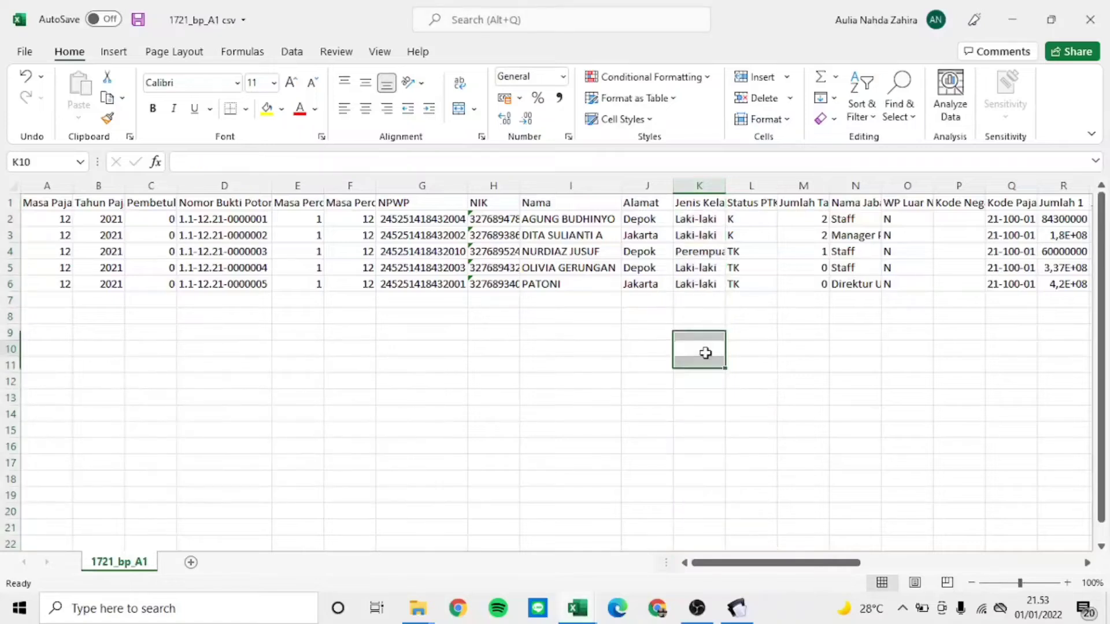
{"action": "left_click", "coordinate": [690, 185]}
{"action": "key", "text": "ctrl+c"}
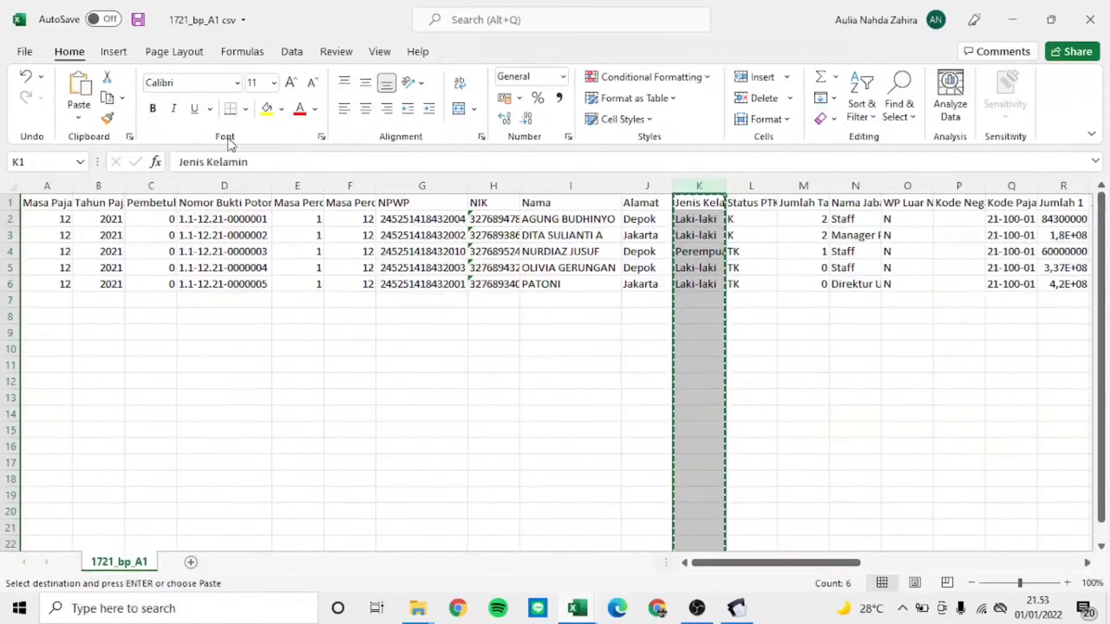
{"action": "left_click", "coordinate": [79, 117]}
{"action": "left_click", "coordinate": [82, 236]}
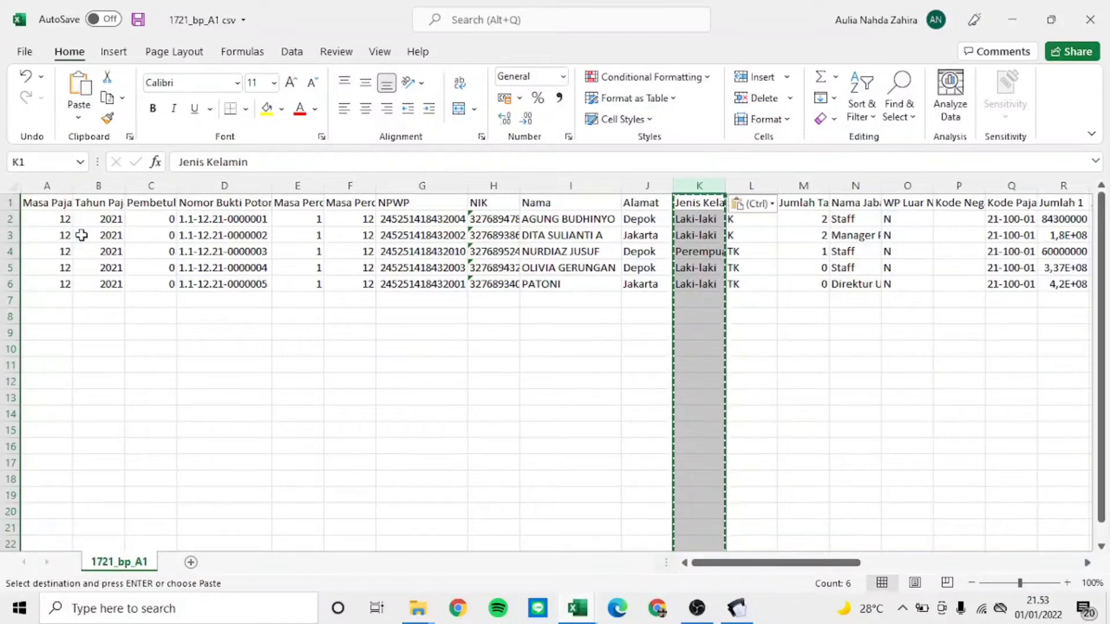
{"action": "key", "text": "Escape"}
{"action": "left_click", "coordinate": [699, 254]}
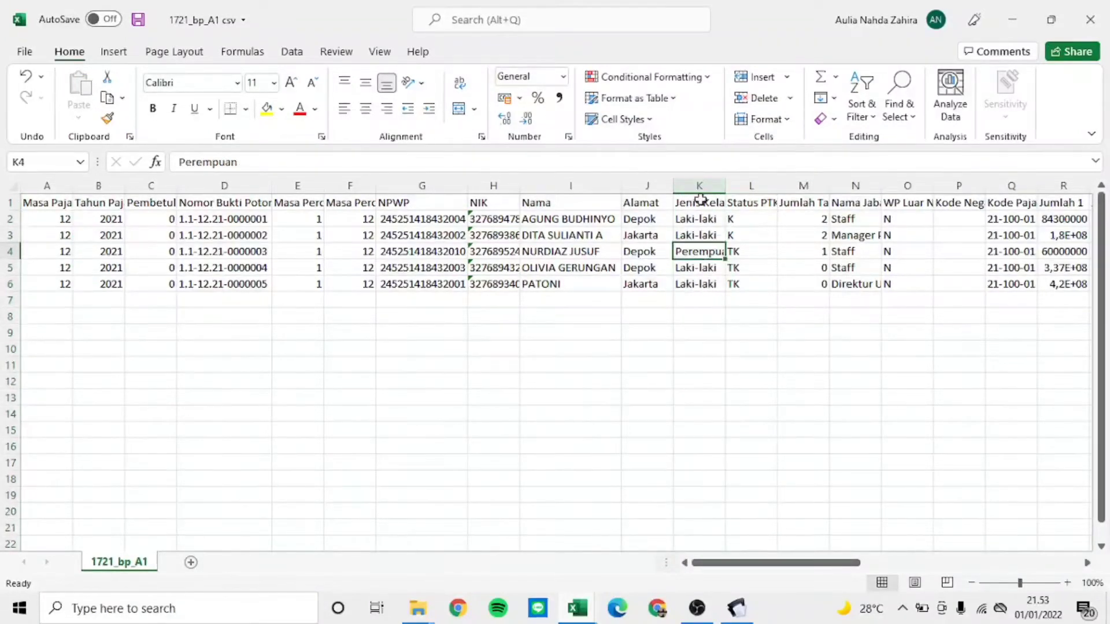
Step: Try to replace every "Perempuan" with "F" in cells K2:K6 only, and close Find and Replace
{"action": "left_click_drag", "start_coordinate": [696, 219], "coordinate": [699, 279]}
{"action": "key", "text": "ctrl+f"}
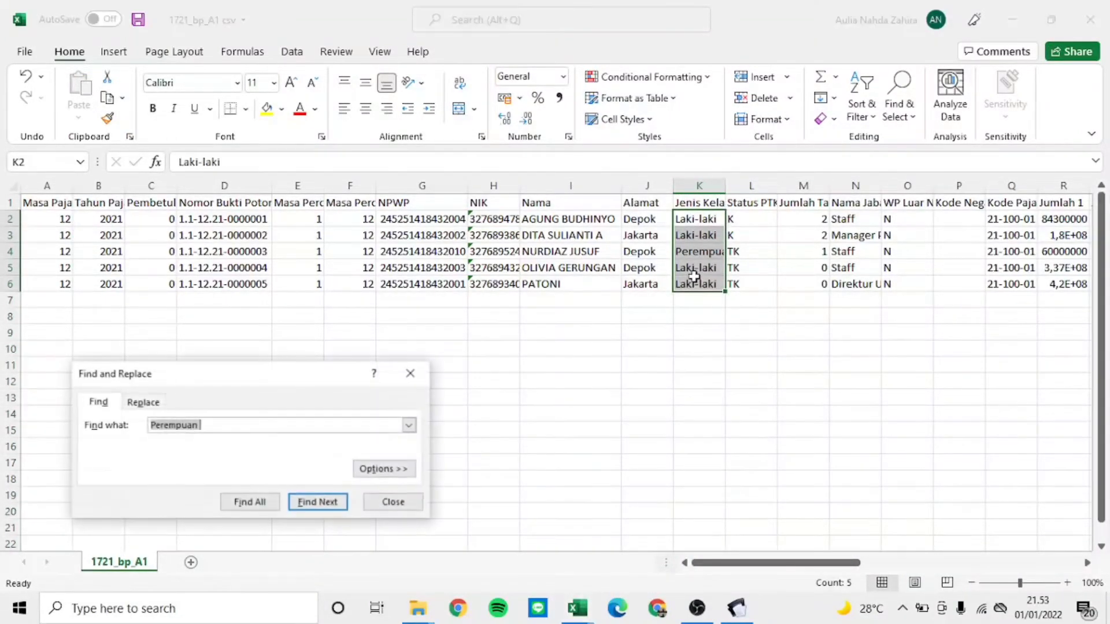
{"action": "left_click", "coordinate": [142, 402]}
{"action": "left_click", "coordinate": [126, 502]}
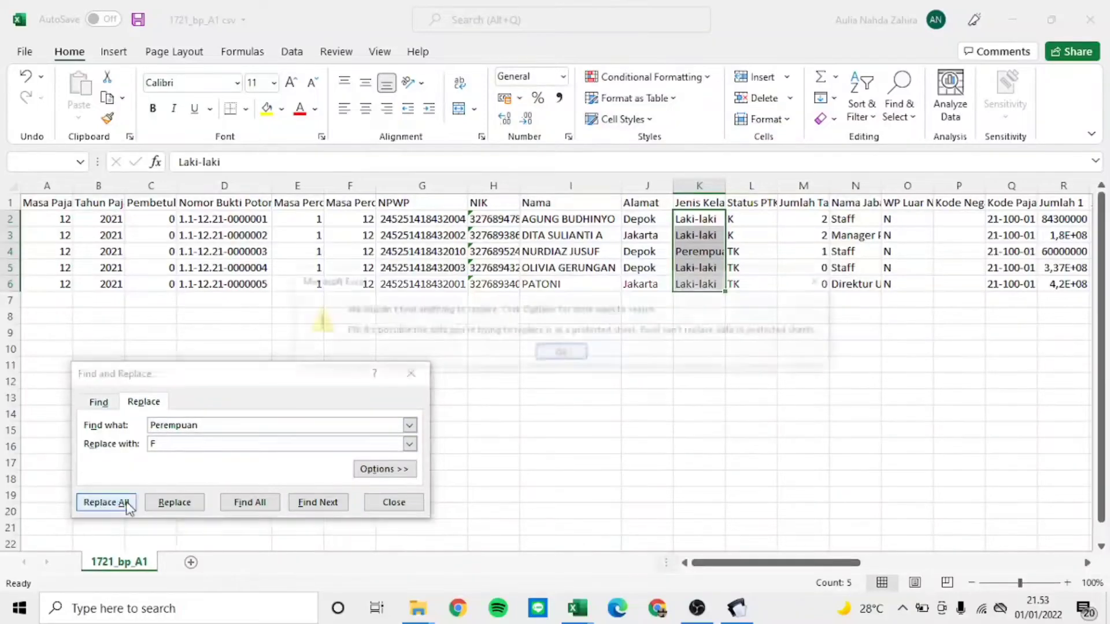
{"action": "left_click", "coordinate": [570, 352]}
{"action": "left_click", "coordinate": [411, 373]}
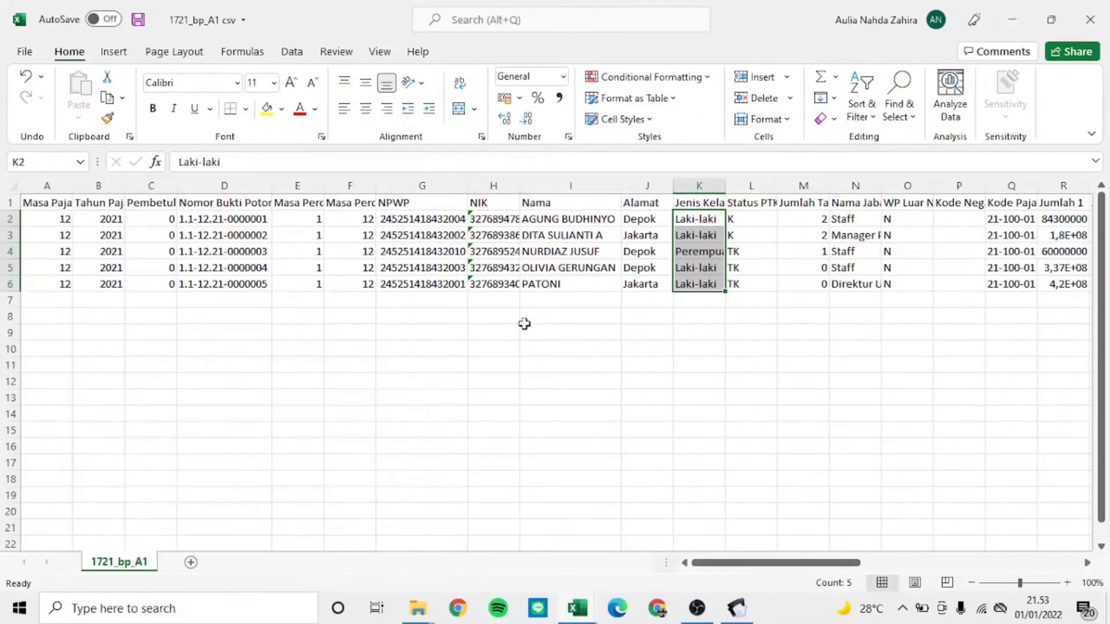
Step: Enter F as the Jenis Kelamin value in cell K4
{"action": "left_click", "coordinate": [754, 282]}
{"action": "left_click", "coordinate": [706, 251]}
{"action": "key", "text": "BackSpace"}
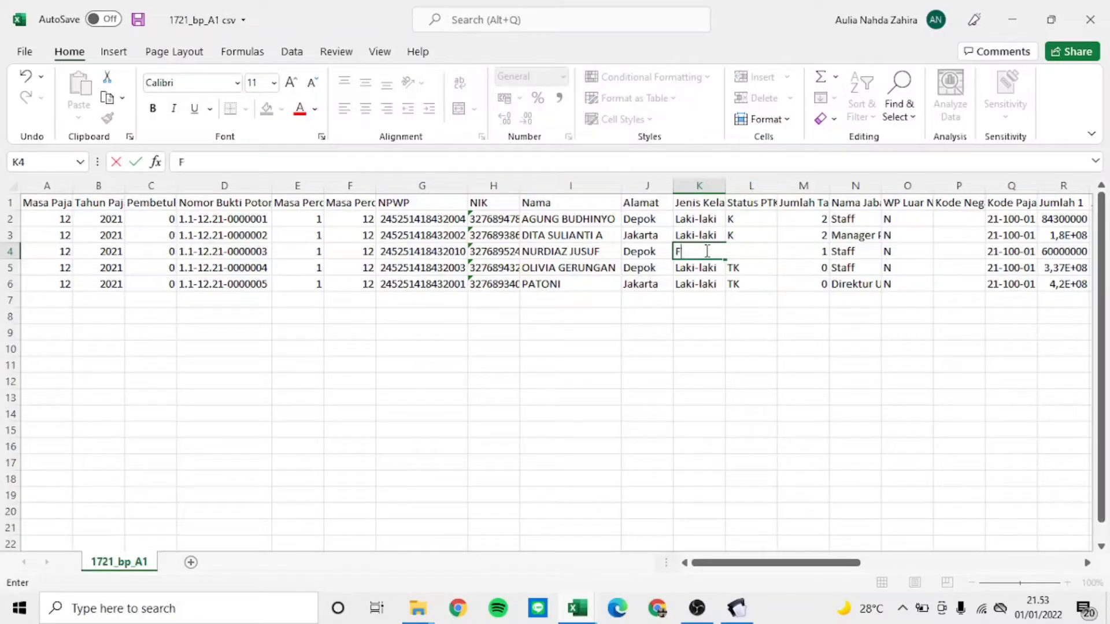
{"action": "type", "text": "F"}
{"action": "key", "text": "Return"}
Step: Replace the Jenis Kelamin values in cells K2:K3 with M
{"action": "left_click_drag", "start_coordinate": [715, 220], "coordinate": [706, 236]}
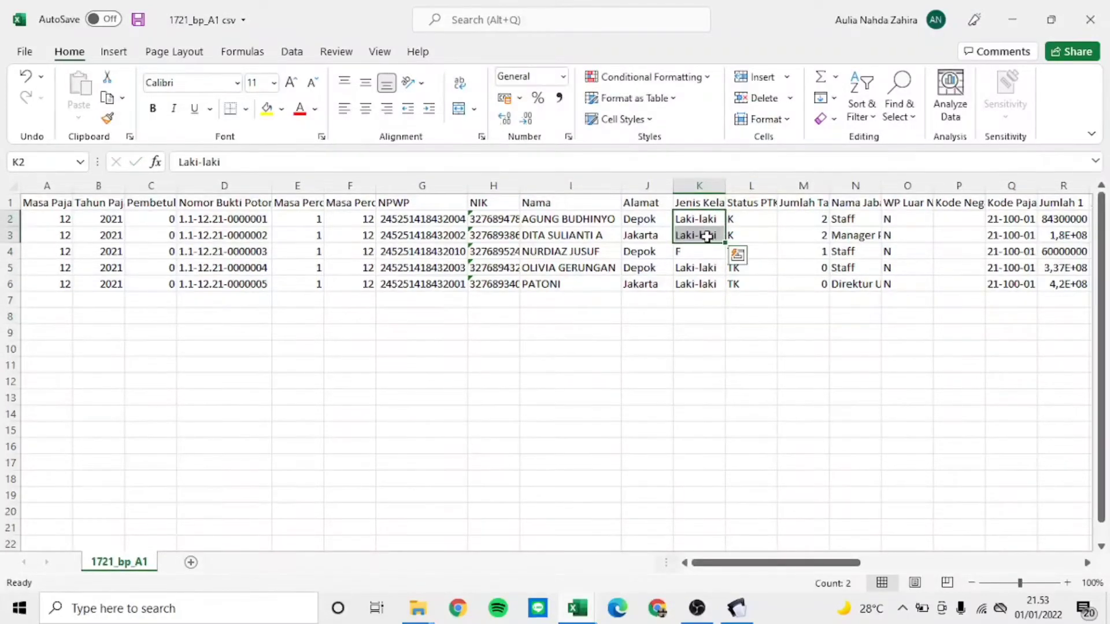
{"action": "key", "text": "Delete"}
{"action": "type", "text": "M"}
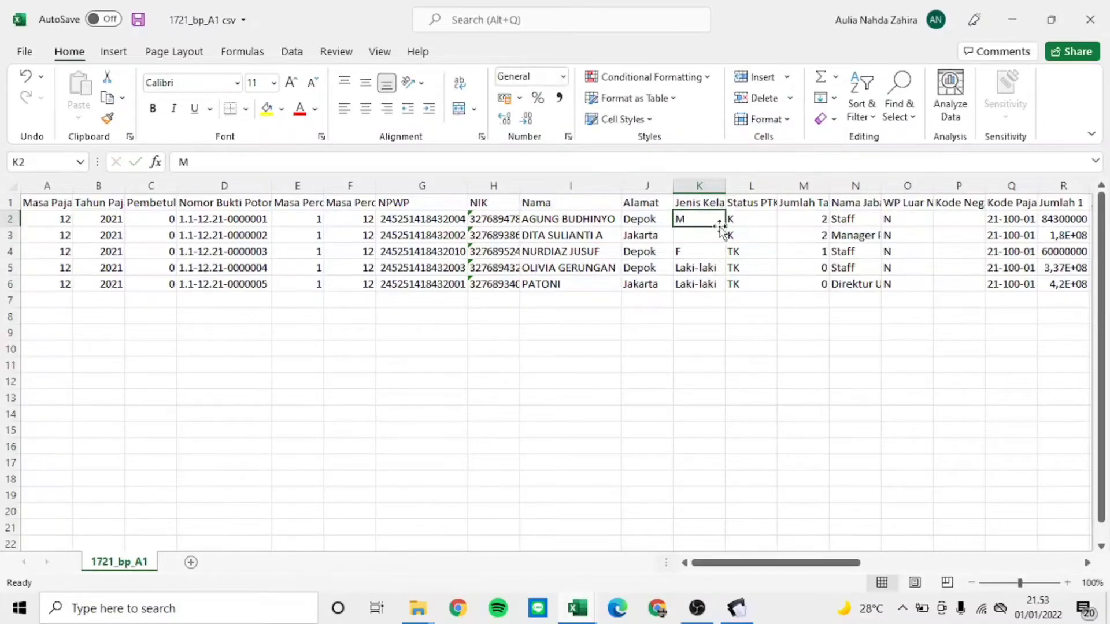
{"action": "key", "text": "ctrl+Return"}
Step: Enter M as the Jenis Kelamin value in cell K5 and fill it down to K6
{"action": "left_click", "coordinate": [706, 268]}
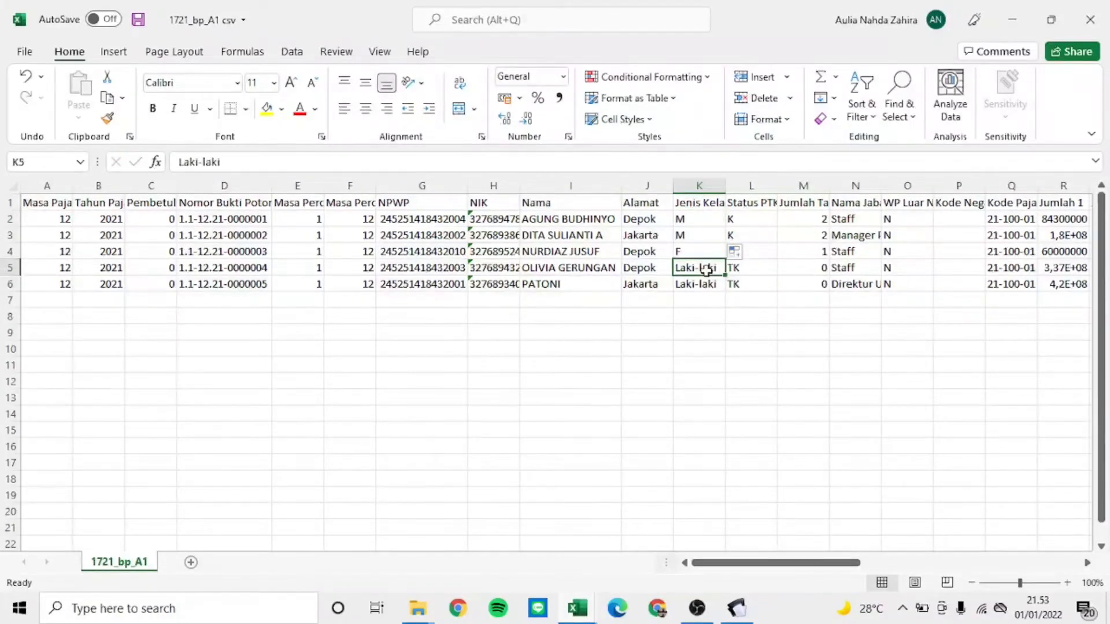
{"action": "type", "text": "m"}
{"action": "key", "text": "BackSpace"}
{"action": "type", "text": "M"}
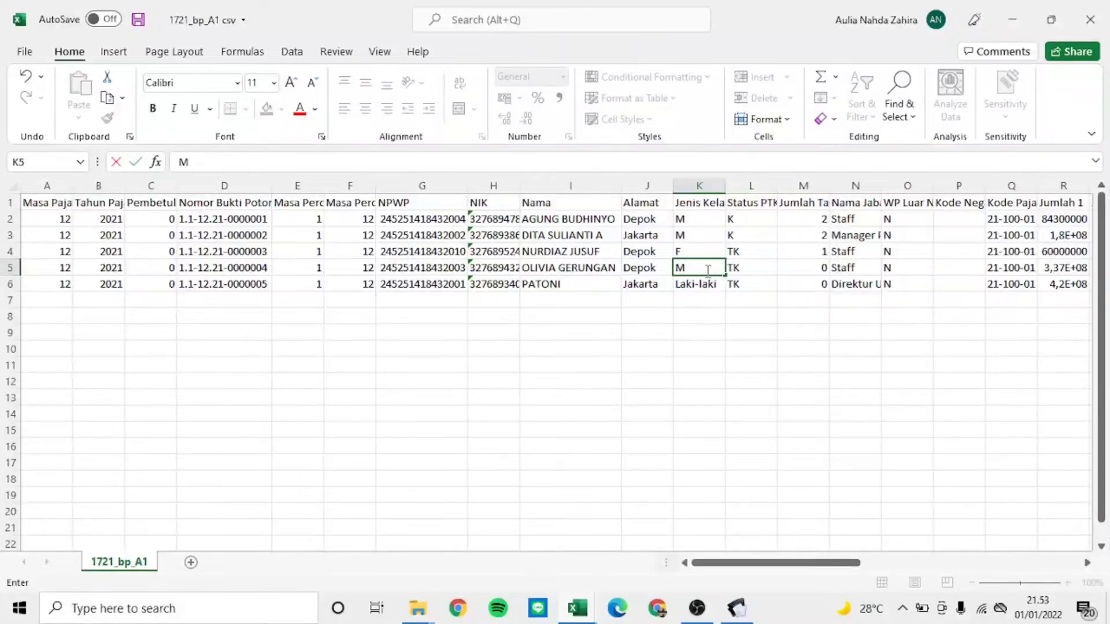
{"action": "key", "text": "Return"}
{"action": "left_click", "coordinate": [707, 269]}
{"action": "left_click_drag", "start_coordinate": [724, 275], "coordinate": [720, 291]}
{"action": "left_click", "coordinate": [686, 360]}
Step: Review the remaining columns along row 4 to the end of the table and return to column A
{"action": "left_click", "coordinate": [715, 257]}
{"action": "key", "text": "Right"}
{"action": "key", "text": "Right"}
{"action": "key", "text": "Right"}
{"action": "key", "text": "Right"}
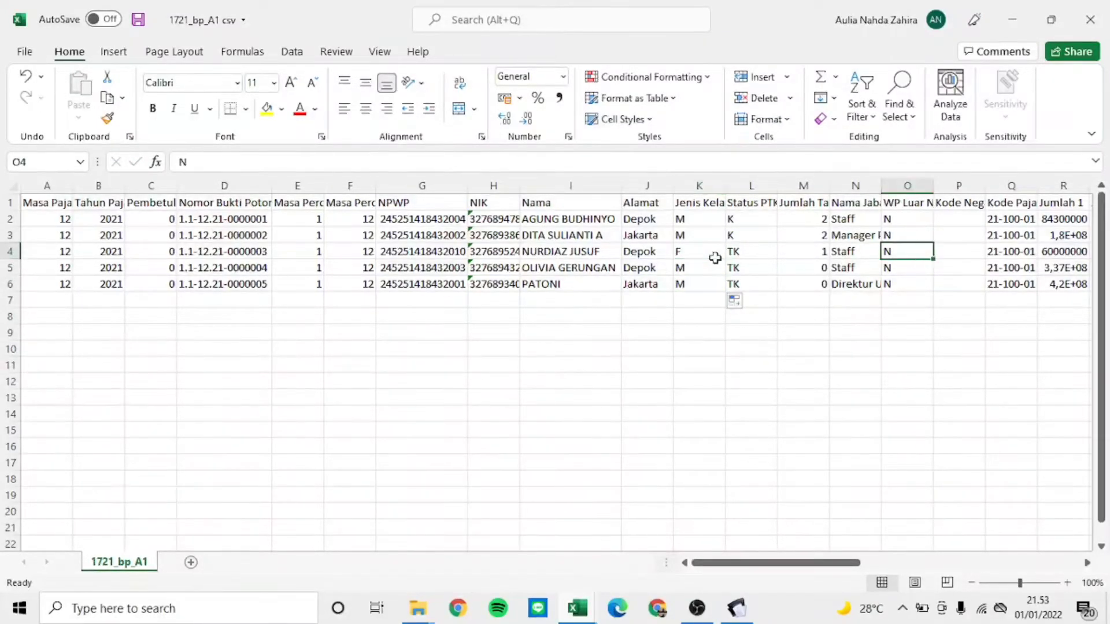
{"action": "key", "text": "Right"}
{"action": "key", "text": "Right"}
{"action": "key", "text": "Right"}
{"action": "key", "text": "Right"}
{"action": "key", "text": "Right"}
{"action": "key", "text": "Right"}
{"action": "key", "text": "Right"}
{"action": "key", "text": "Right"}
{"action": "key", "text": "Right"}
{"action": "key", "text": "Right"}
{"action": "key", "text": "Right"}
{"action": "key", "text": "Right"}
{"action": "key", "text": "Right"}
{"action": "key", "text": "Right"}
{"action": "key", "text": "Right"}
{"action": "key", "text": "Right"}
{"action": "key", "text": "Right"}
{"action": "key", "text": "Right"}
{"action": "key", "text": "Right"}
{"action": "key", "text": "Right"}
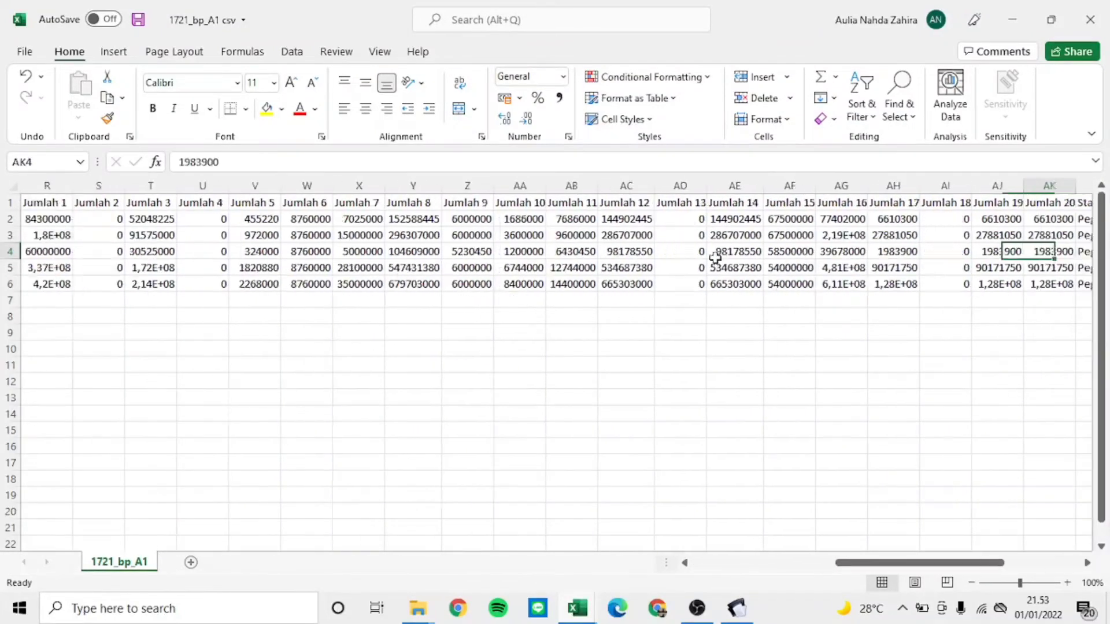
{"action": "key", "text": "Right"}
{"action": "key", "text": "Right"}
{"action": "key", "text": "Right"}
{"action": "key", "text": "Right"}
{"action": "key", "text": "Right"}
{"action": "key", "text": "Right"}
{"action": "key", "text": "Left"}
{"action": "key", "text": "Left"}
{"action": "key", "text": "Left"}
{"action": "key", "text": "Left"}
{"action": "key", "text": "Left"}
{"action": "key", "text": "Left"}
{"action": "key", "text": "Left"}
{"action": "key", "text": "Left"}
{"action": "key", "text": "Left"}
{"action": "key", "text": "Left"}
{"action": "key", "text": "Left"}
{"action": "key", "text": "Left"}
{"action": "key", "text": "Left"}
{"action": "key", "text": "Left"}
{"action": "key", "text": "Left"}
{"action": "key", "text": "Left"}
{"action": "key", "text": "Left"}
{"action": "key", "text": "Left"}
{"action": "key", "text": "Left"}
{"action": "key", "text": "Left"}
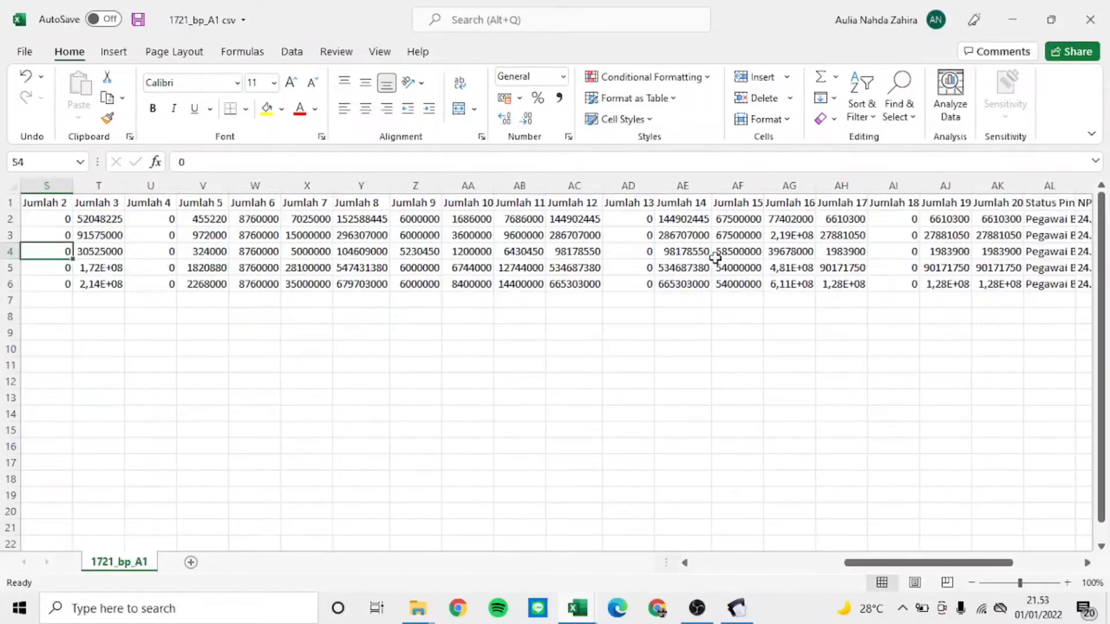
{"action": "key", "text": "Left"}
{"action": "key", "text": "Left"}
{"action": "key", "text": "Left"}
{"action": "key", "text": "Left"}
{"action": "key", "text": "Left"}
{"action": "key", "text": "Left"}
{"action": "key", "text": "Left"}
{"action": "key", "text": "Left"}
{"action": "key", "text": "Left"}
{"action": "key", "text": "Left"}
{"action": "key", "text": "Left"}
{"action": "key", "text": "Left"}
{"action": "key", "text": "Left"}
{"action": "key", "text": "Left"}
{"action": "key", "text": "Left"}
{"action": "key", "text": "Left"}
{"action": "key", "text": "Left"}
{"action": "key", "text": "Left"}
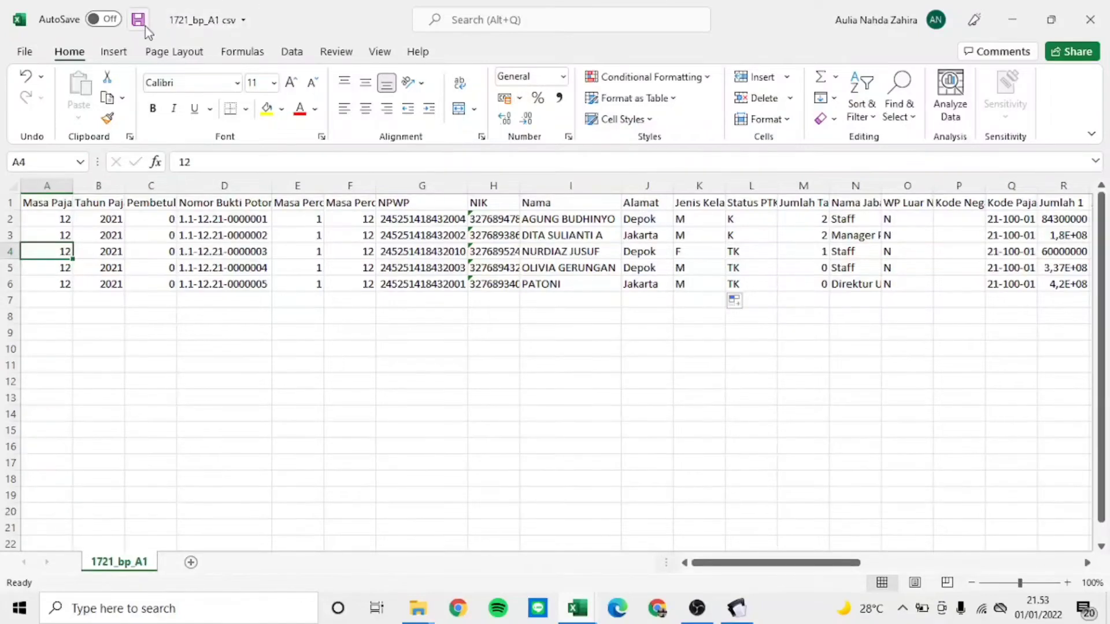
Step: Save the workbook, and save a copy as 1721_bp_A1 csv in CSV (Comma delimited) format in the Video Tutorial PPh 21 folder
{"action": "left_click", "coordinate": [144, 26]}
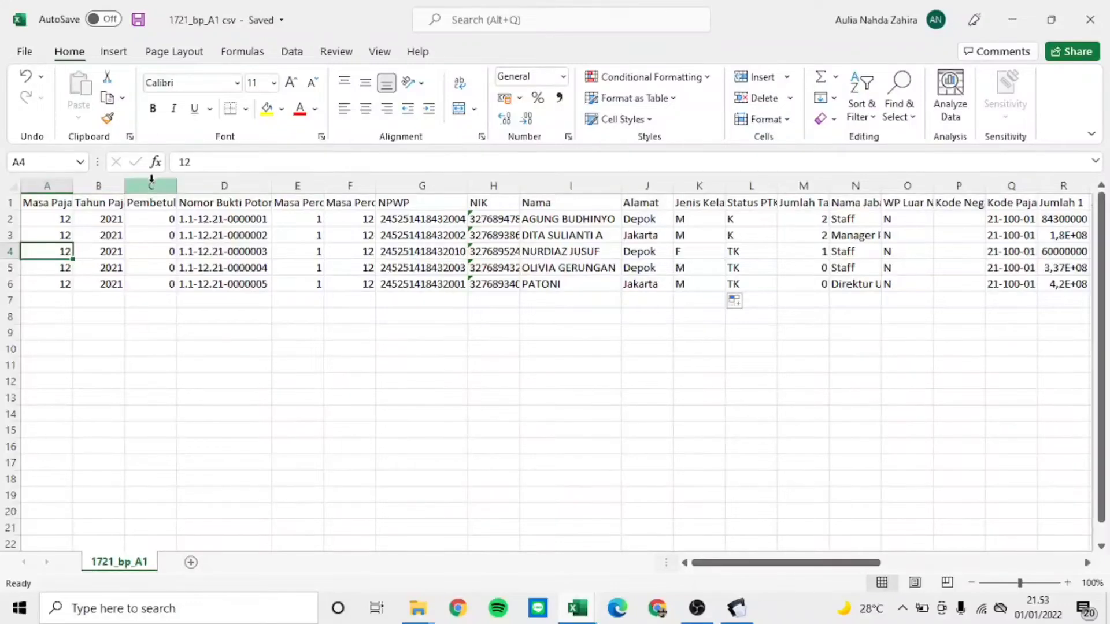
{"action": "left_click", "coordinate": [24, 52]}
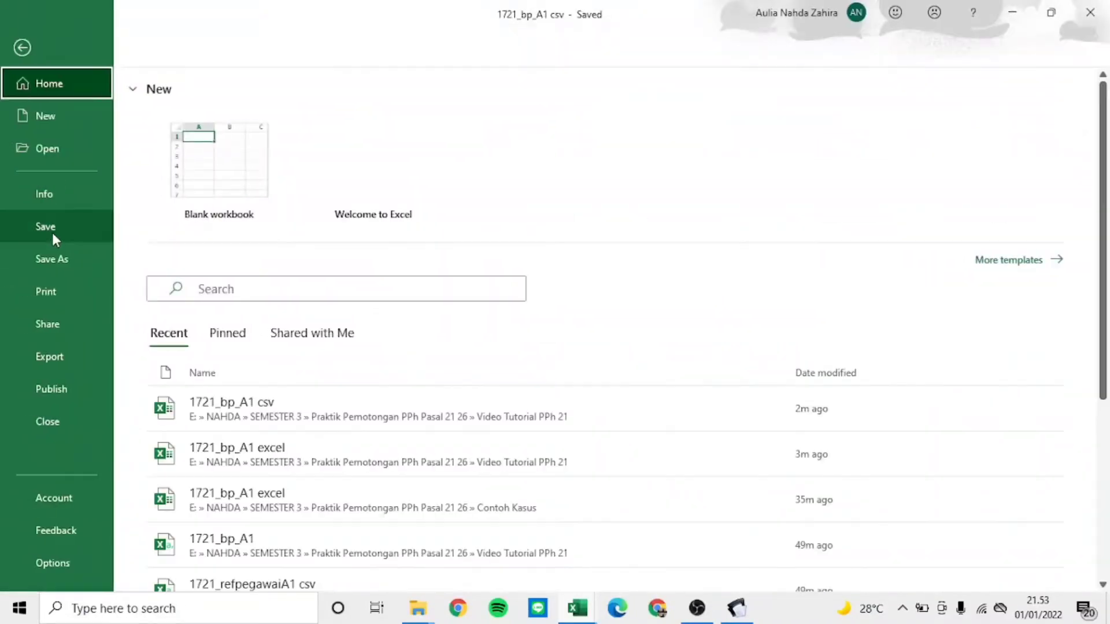
{"action": "left_click", "coordinate": [51, 259]}
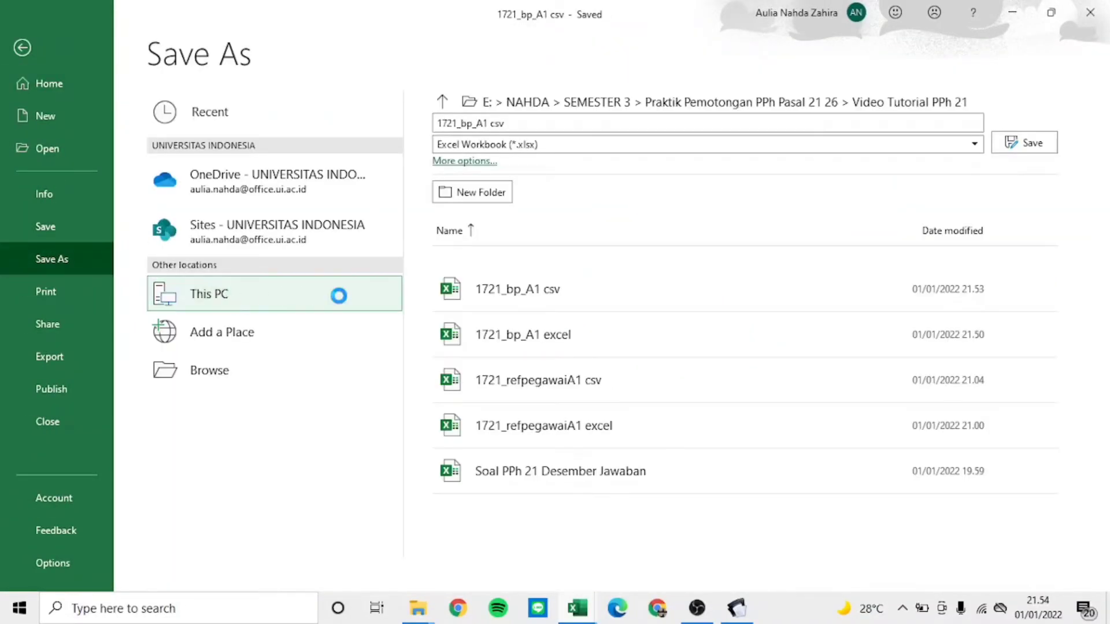
{"action": "double_click", "coordinate": [339, 295]}
{"action": "left_click", "coordinate": [231, 297]}
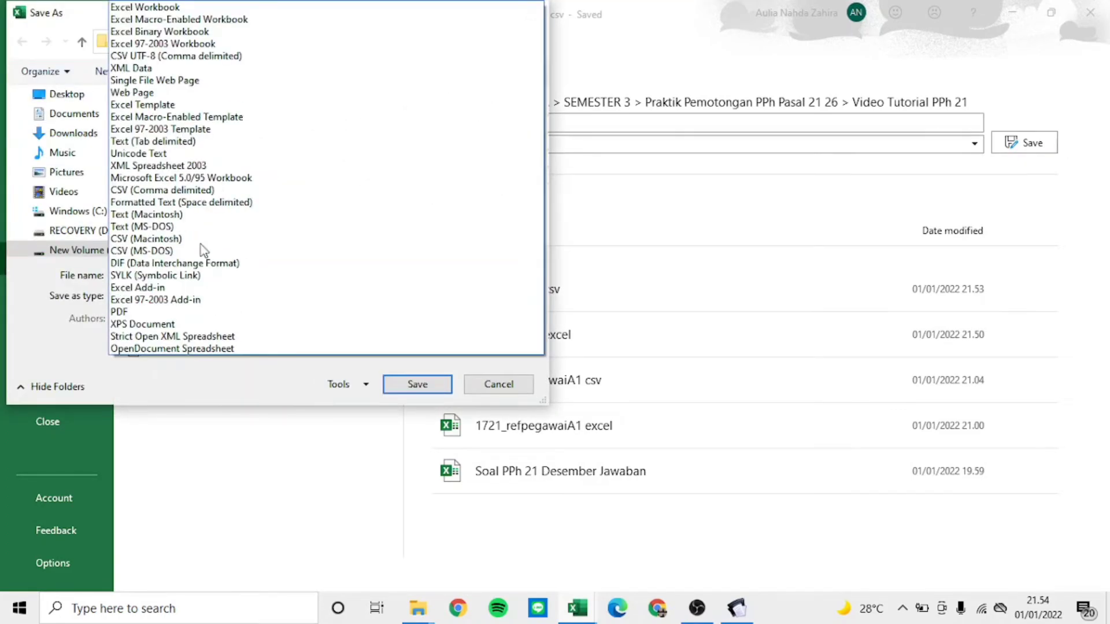
{"action": "left_click", "coordinate": [184, 190]}
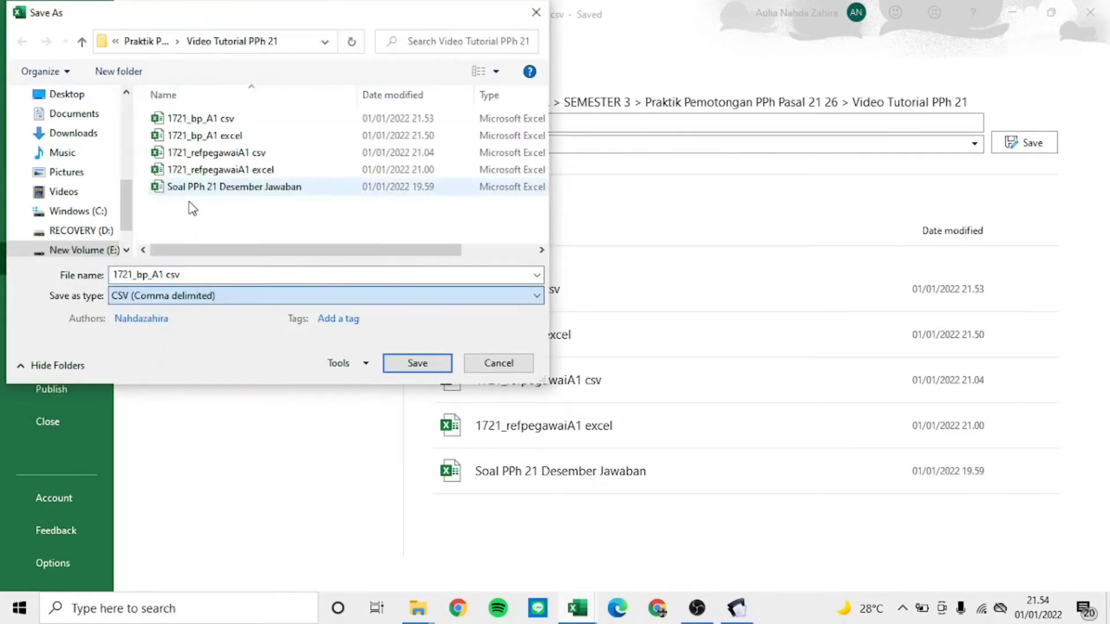
{"action": "left_click", "coordinate": [420, 362]}
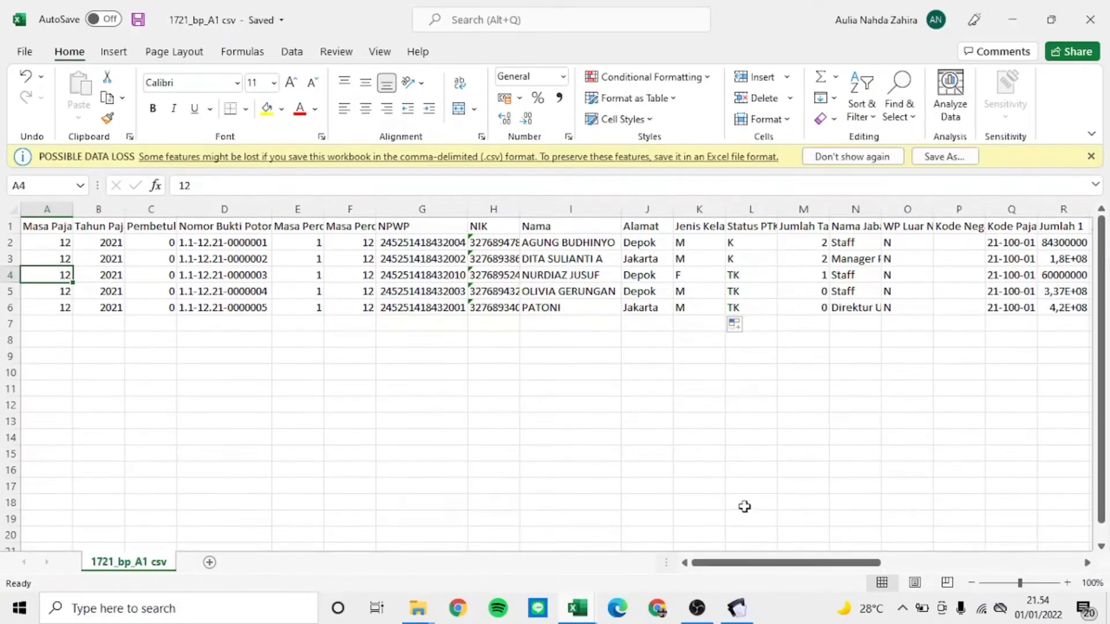
{"action": "mouse_move", "coordinate": [697, 615]}
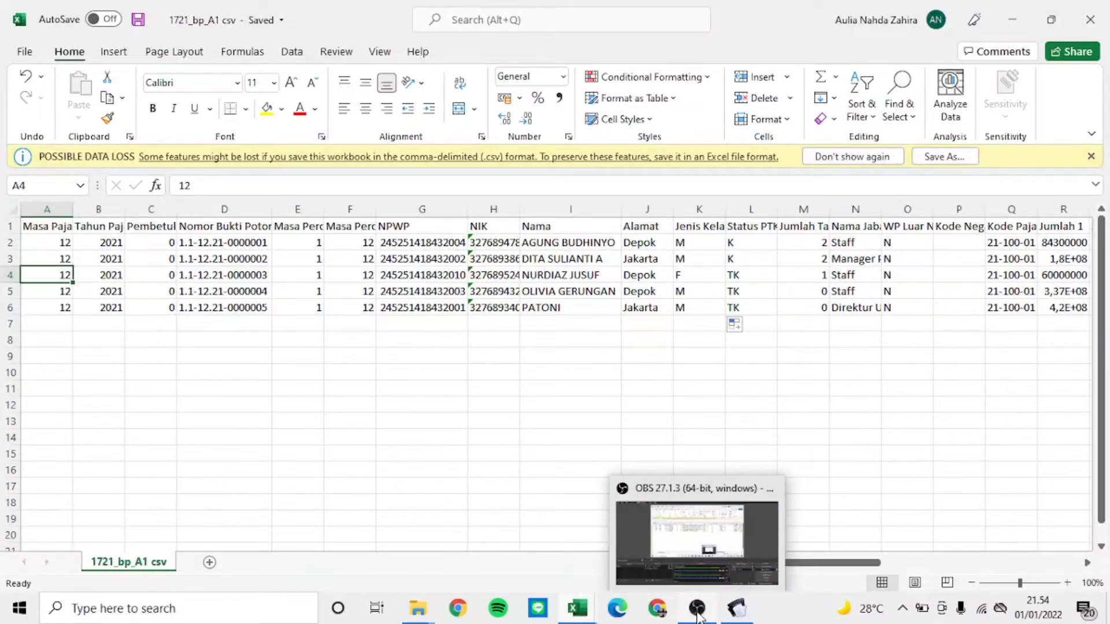
{"action": "left_click", "coordinate": [902, 358]}
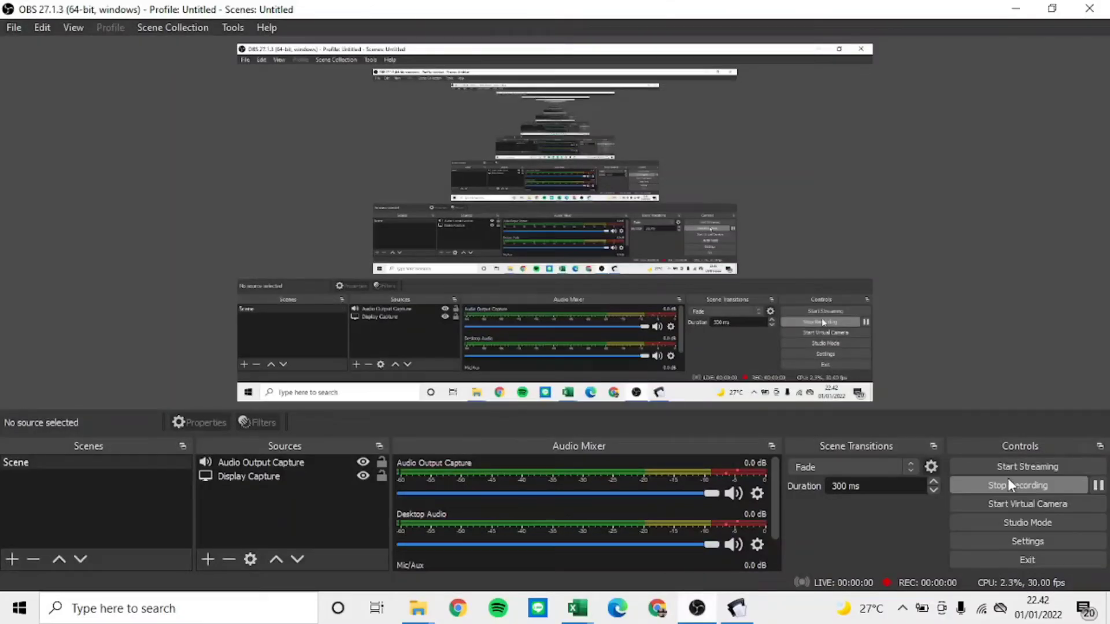
{"action": "mouse_move", "coordinate": [697, 608]}
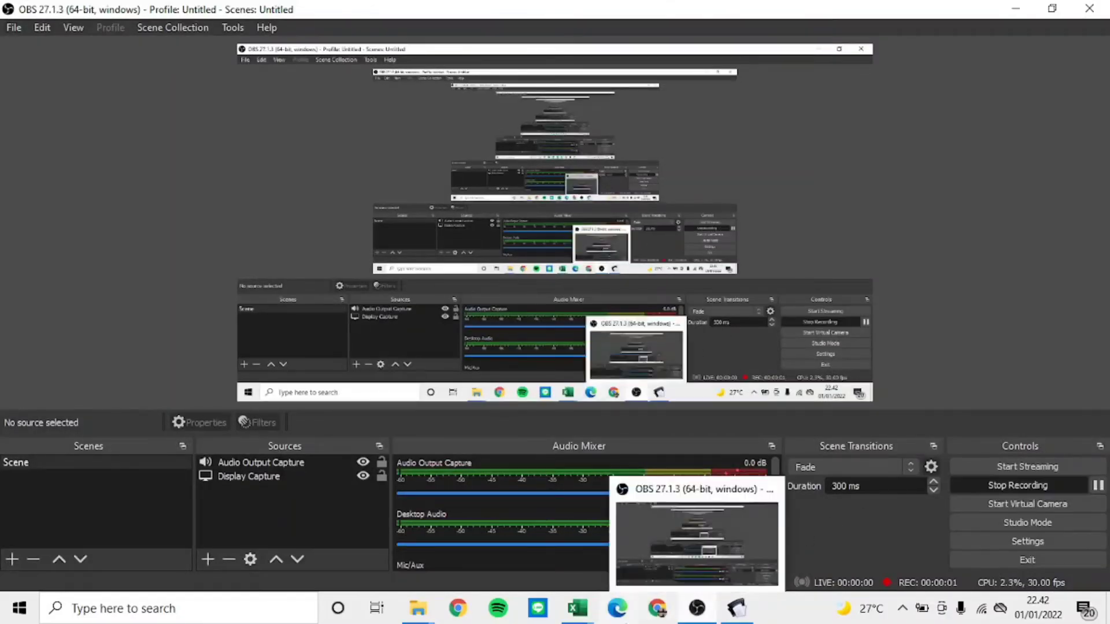
Step: Bring up the Kompilasi Gaji salary recap in the Soal PPh 21 Desember Jawaban workbook
{"action": "mouse_move", "coordinate": [577, 608]}
{"action": "mouse_move", "coordinate": [719, 515]}
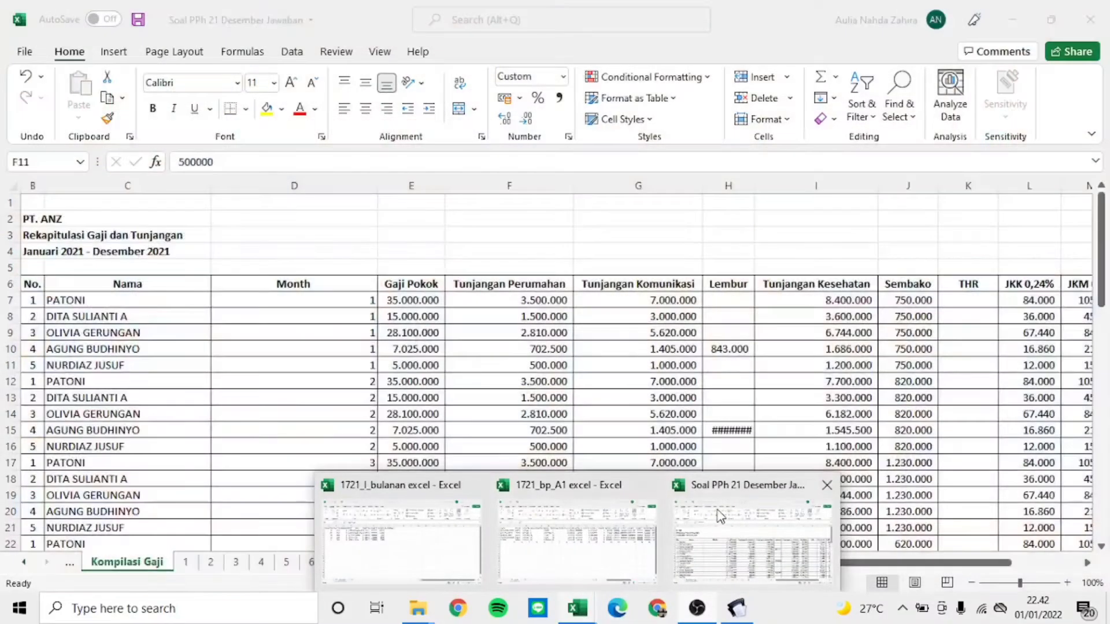
{"action": "left_click", "coordinate": [719, 514]}
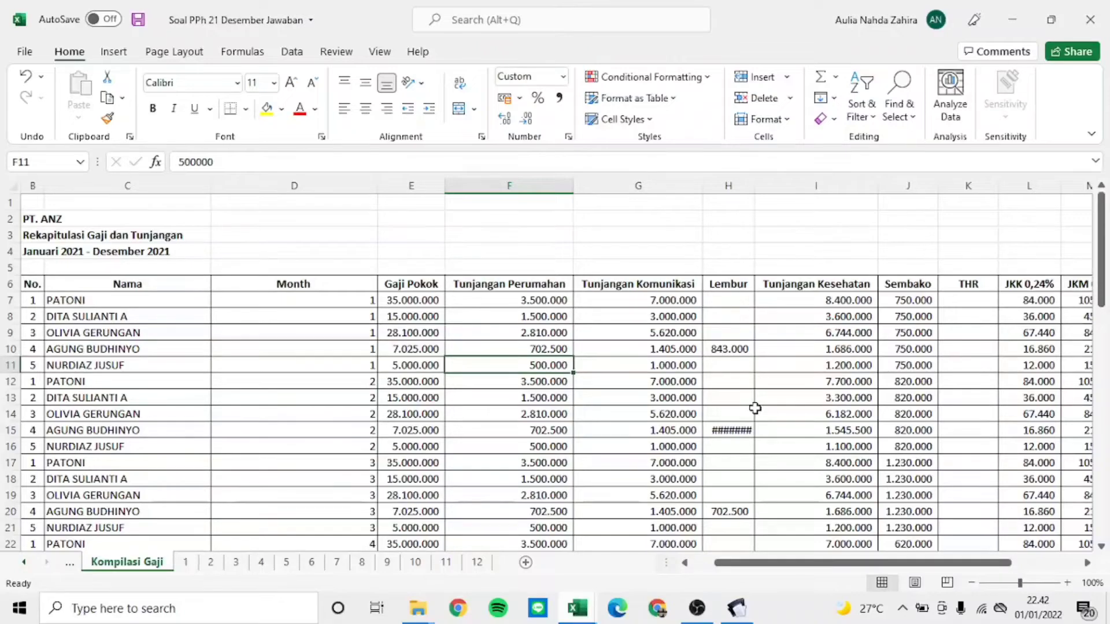
Step: Switch to the 1721_I_bulanan excel workbook, checking the files in the Video Tutorial PPh 21 folder
{"action": "mouse_move", "coordinate": [579, 613]}
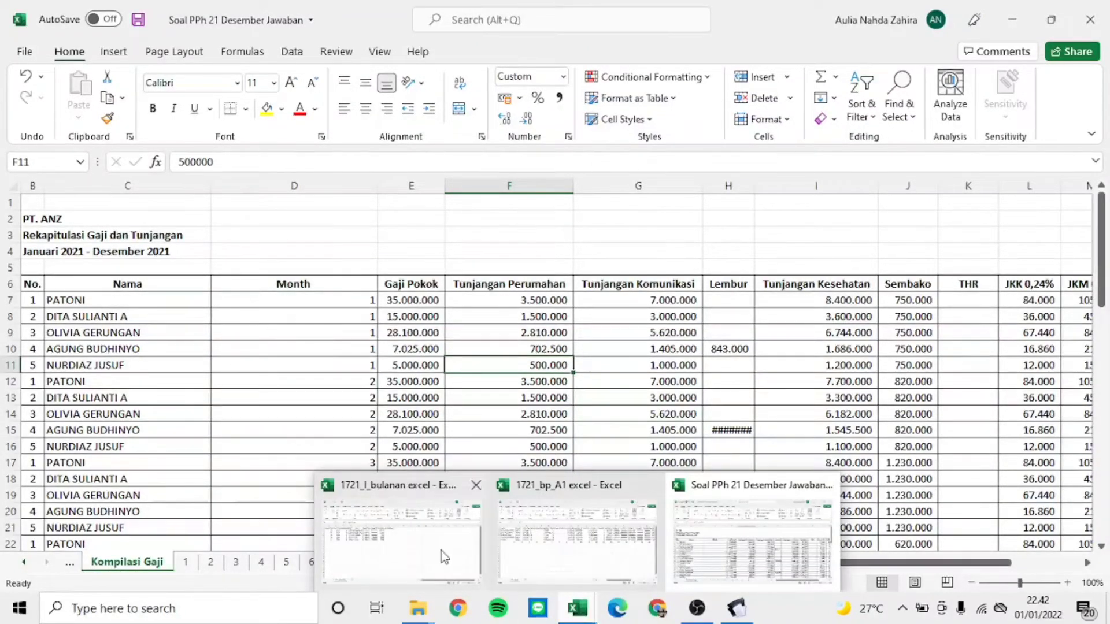
{"action": "left_click", "coordinate": [417, 525]}
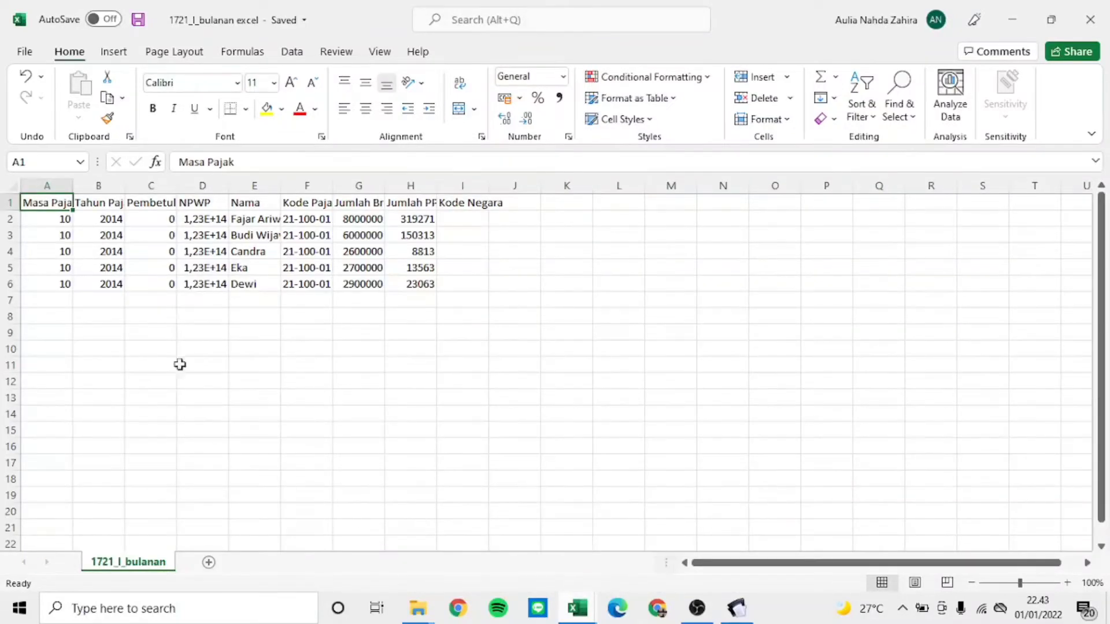
{"action": "mouse_move", "coordinate": [417, 614]}
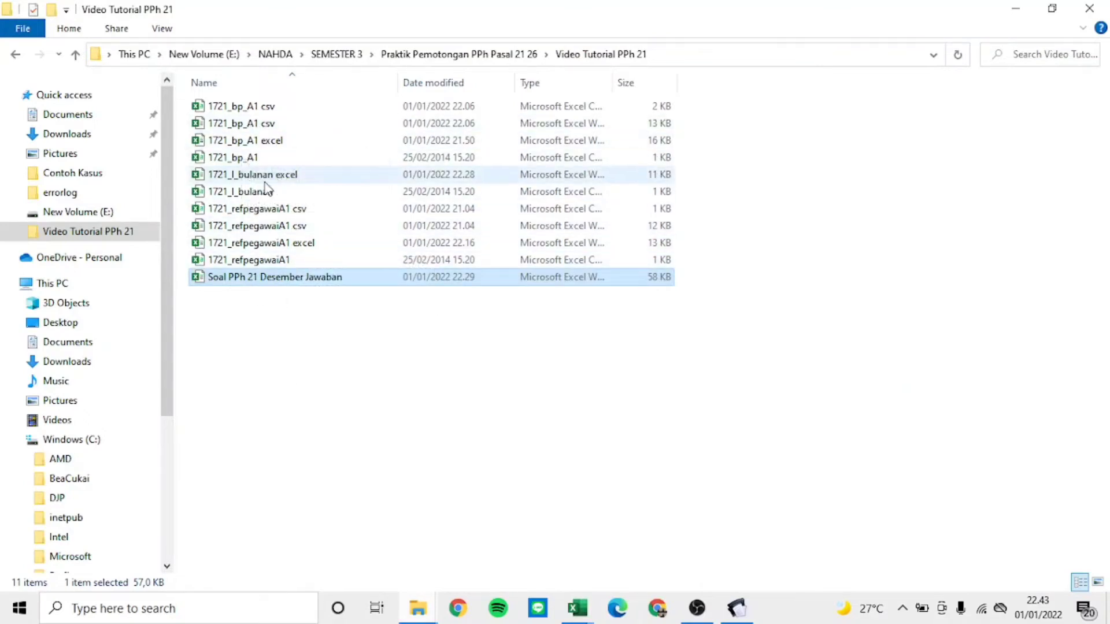
{"action": "mouse_move", "coordinate": [576, 607]}
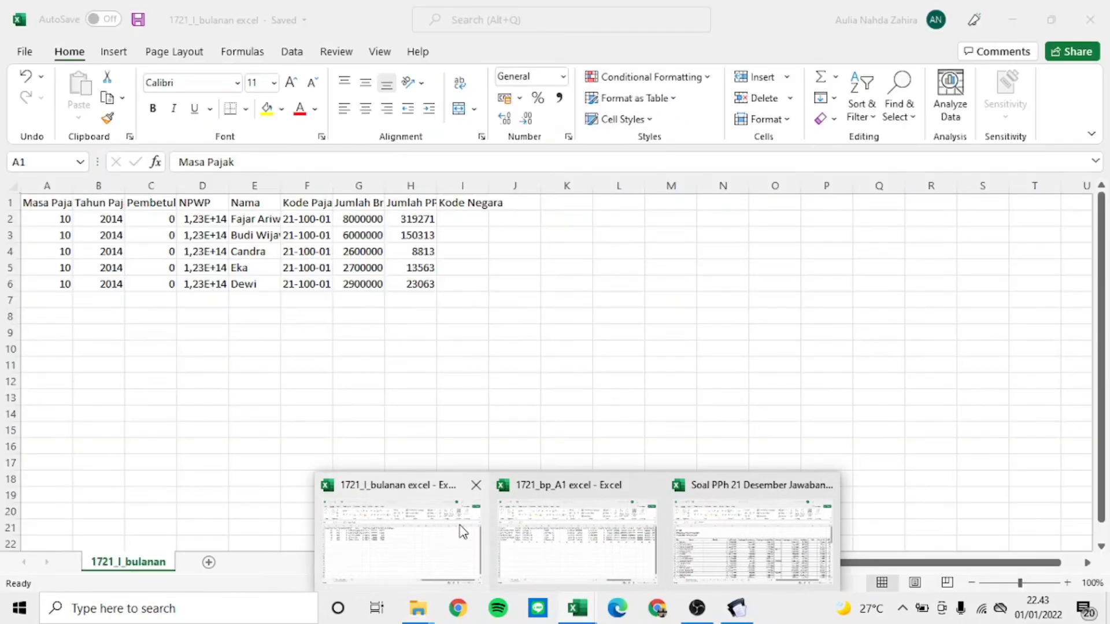
{"action": "left_click", "coordinate": [463, 530]}
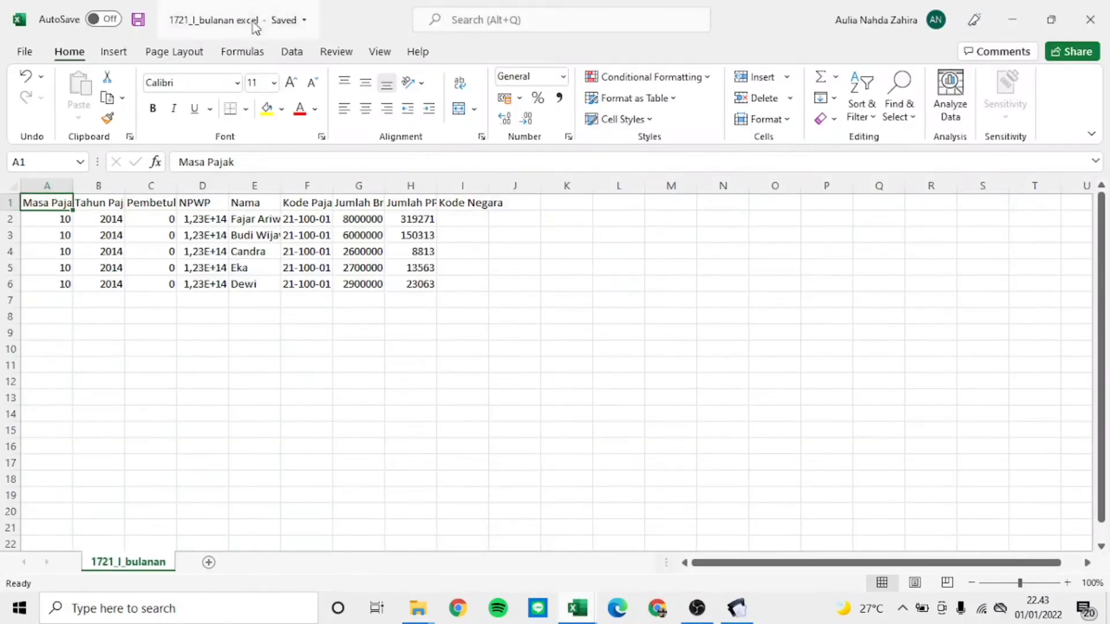
Step: Save the workbook again as 1721_I_bulanan excel in Excel Workbook format in the Video Tutorial PPh 21 folder, replacing the existing file
{"action": "left_click", "coordinate": [18, 52]}
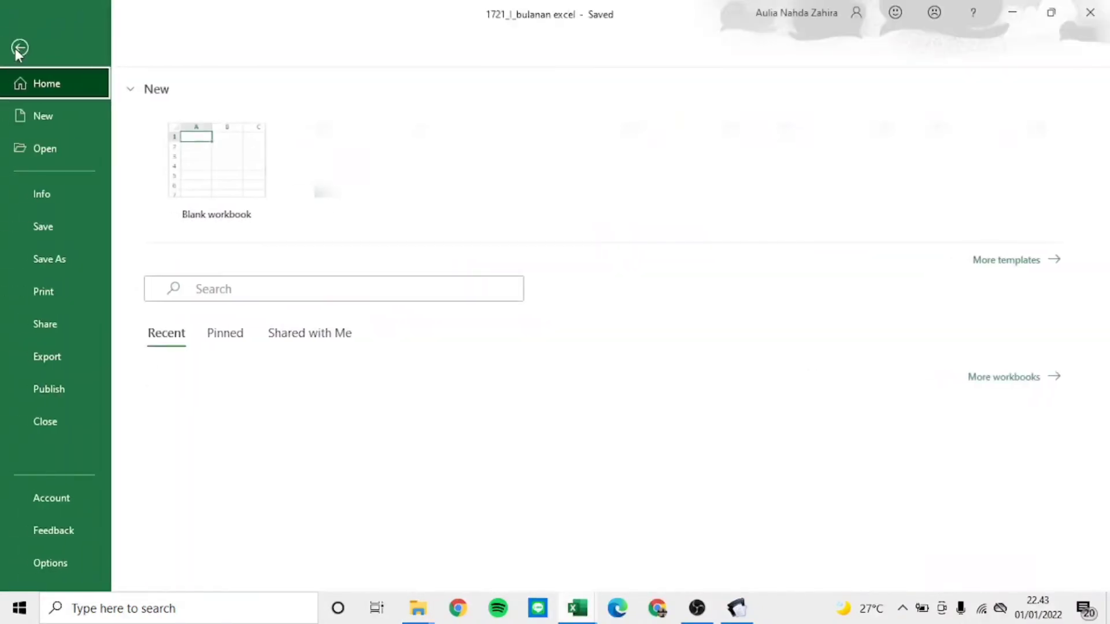
{"action": "left_click", "coordinate": [61, 265]}
{"action": "left_click", "coordinate": [219, 302]}
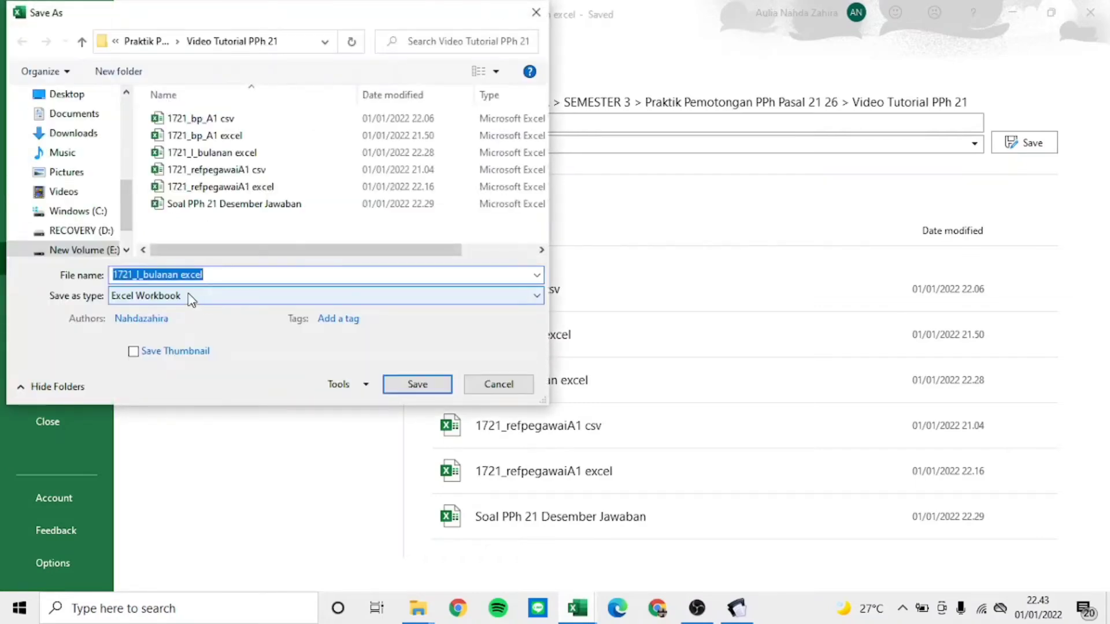
{"action": "left_click", "coordinate": [255, 274]}
{"action": "left_click", "coordinate": [411, 381]}
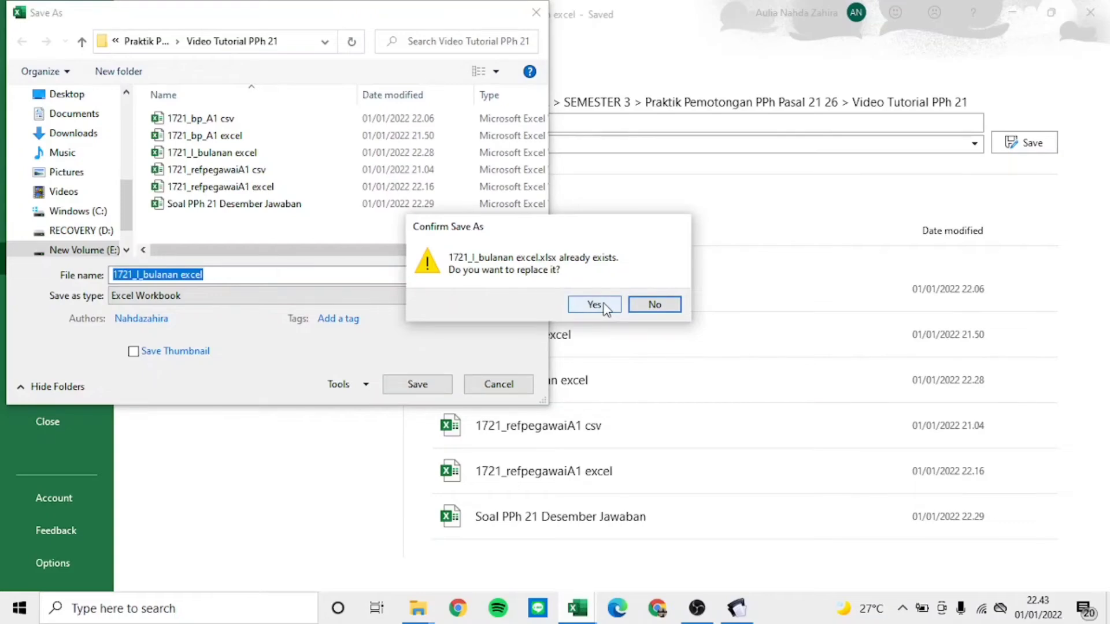
{"action": "left_click", "coordinate": [602, 303]}
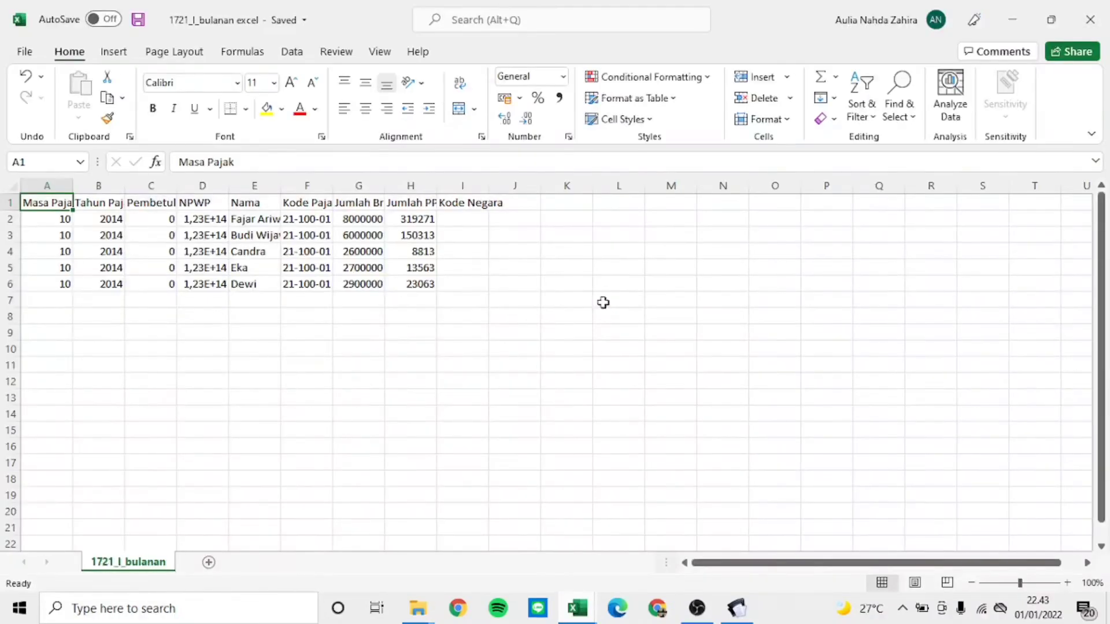
Step: Switch to the Soal PPh 21 Desember Jawaban workbook and add a sheet named Hitungan Masa Des after sheet 12
{"action": "mouse_move", "coordinate": [585, 607]}
{"action": "mouse_move", "coordinate": [625, 539]}
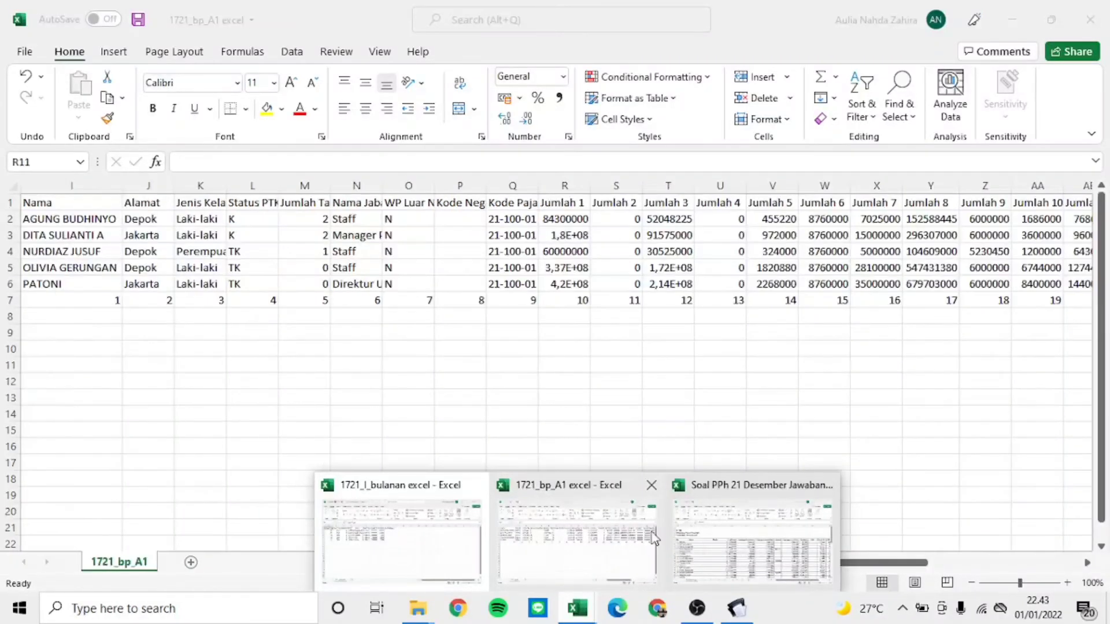
{"action": "left_click", "coordinate": [724, 540]}
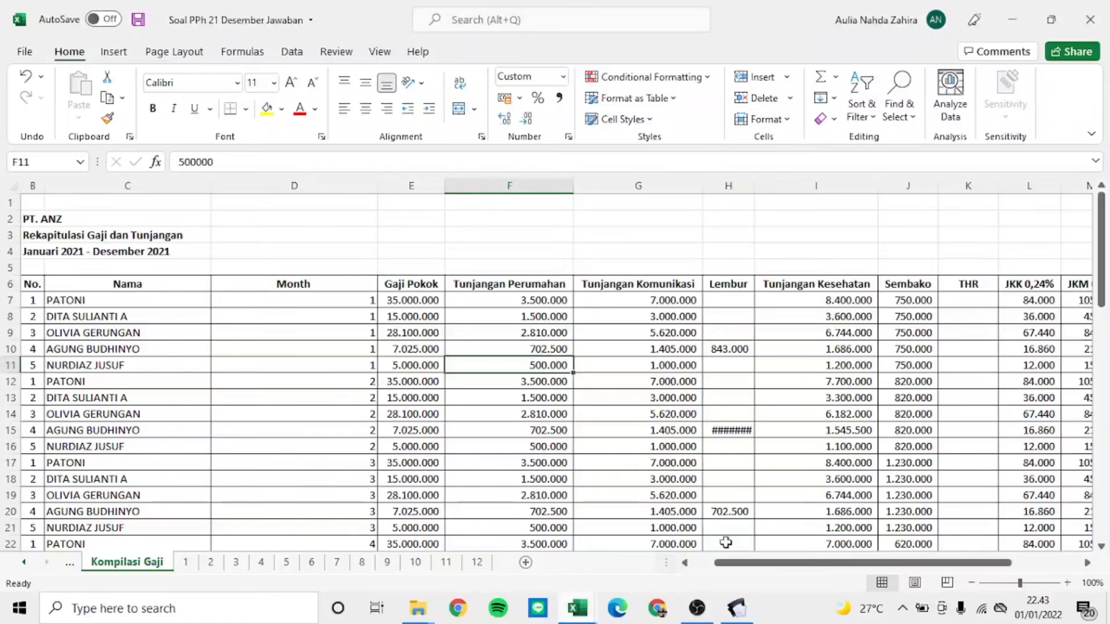
{"action": "left_click", "coordinate": [487, 565]}
{"action": "left_click", "coordinate": [607, 480]}
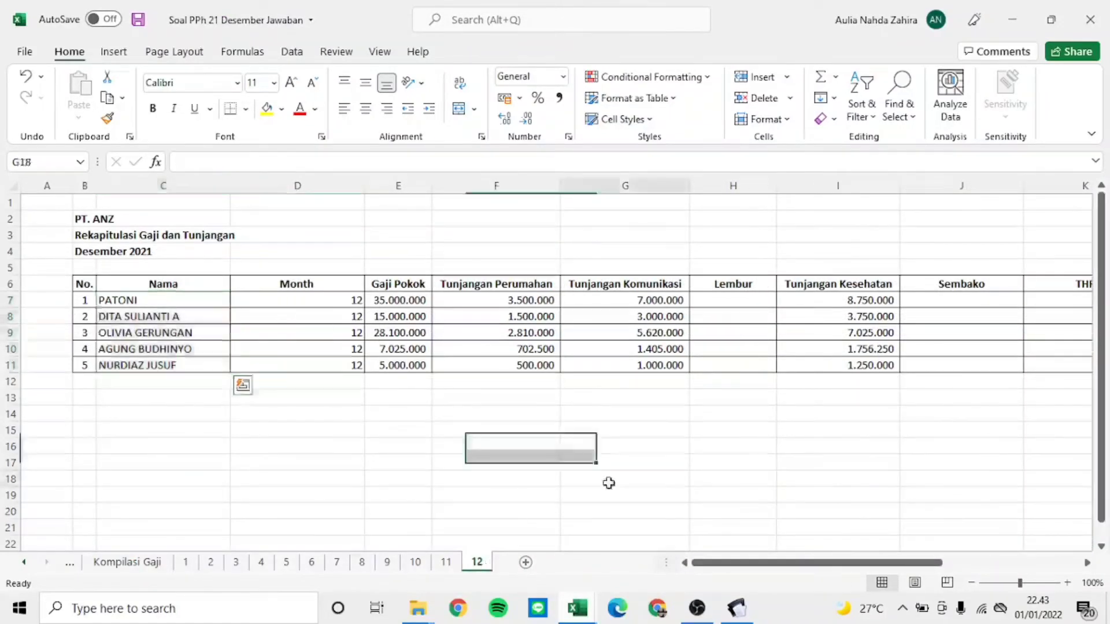
{"action": "left_click", "coordinate": [526, 562]}
{"action": "double_click", "coordinate": [517, 562]}
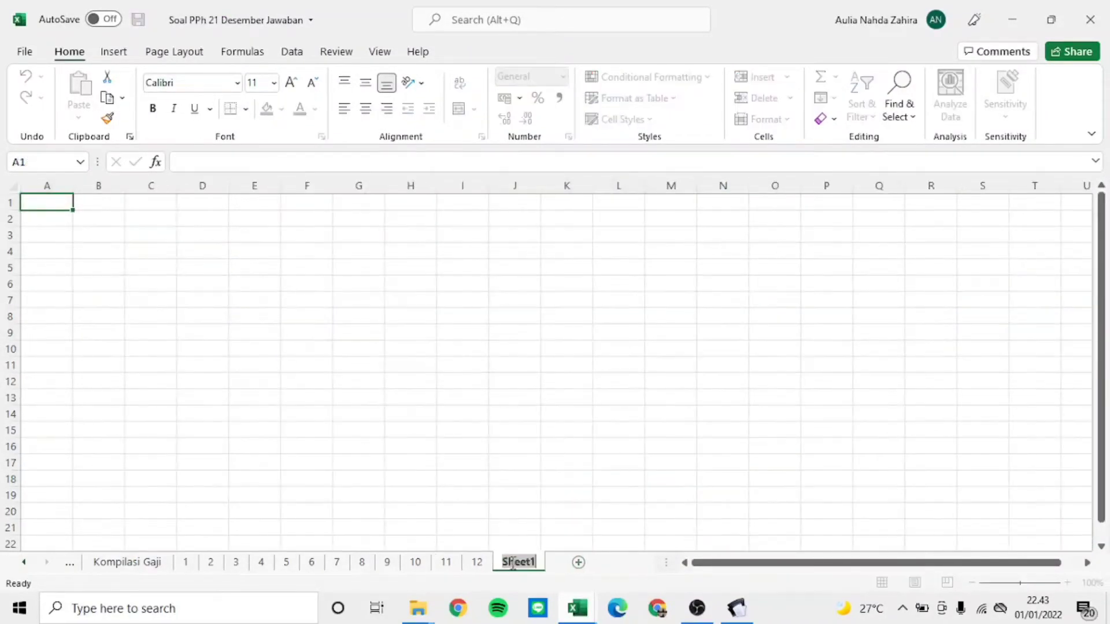
{"action": "key", "text": "BackSpace"}
{"action": "type", "text": "Hit"}
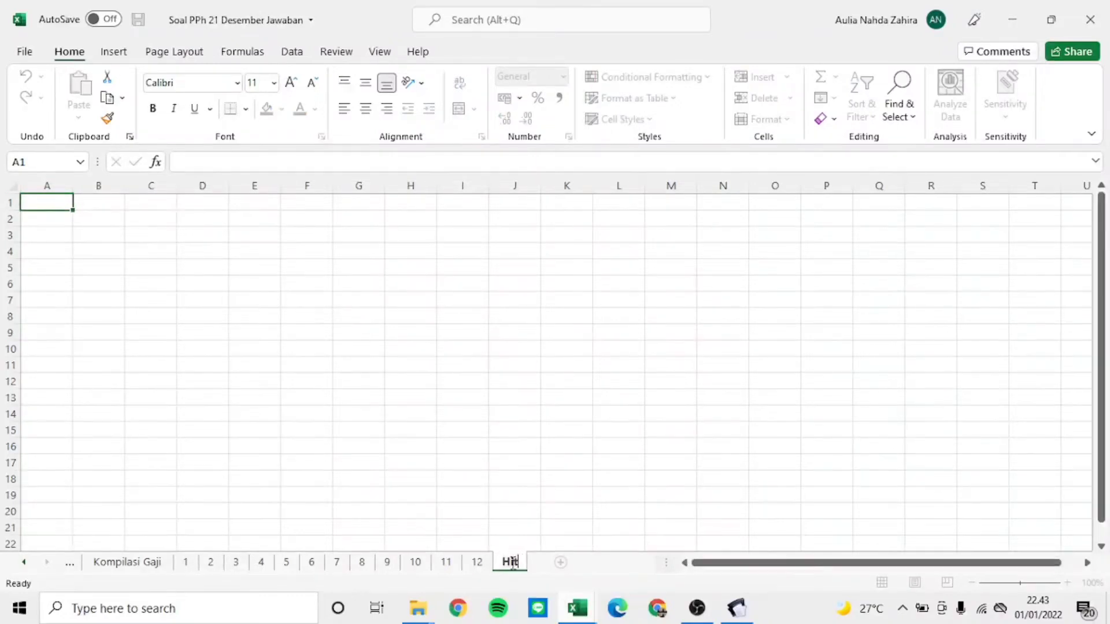
{"action": "type", "text": "ungan Mas"}
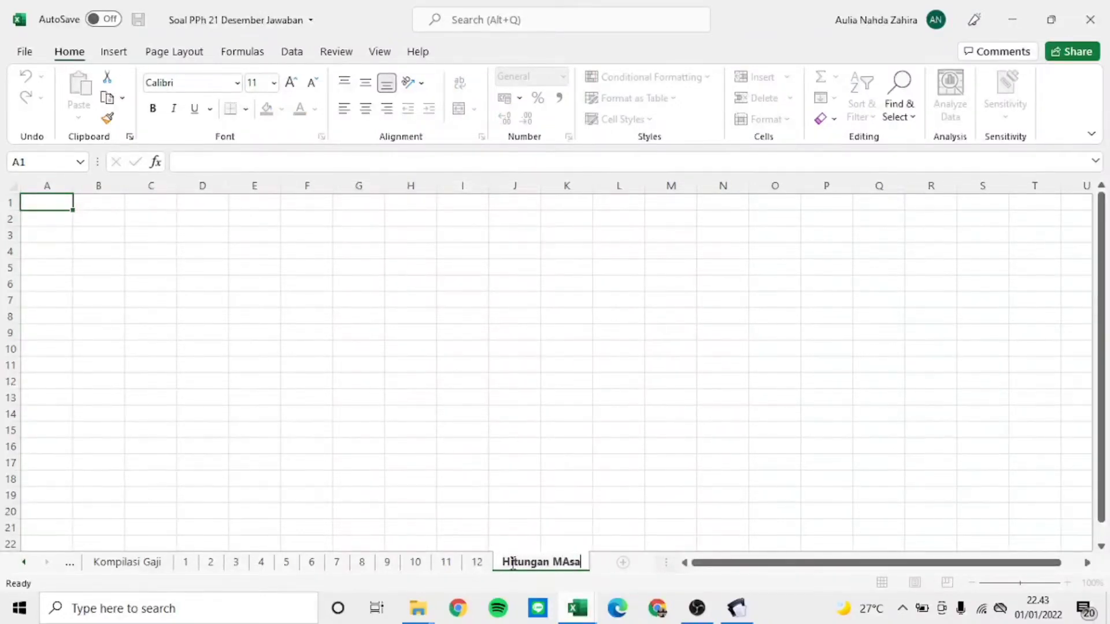
{"action": "type", "text": "a Des"}
{"action": "key", "text": "Return"}
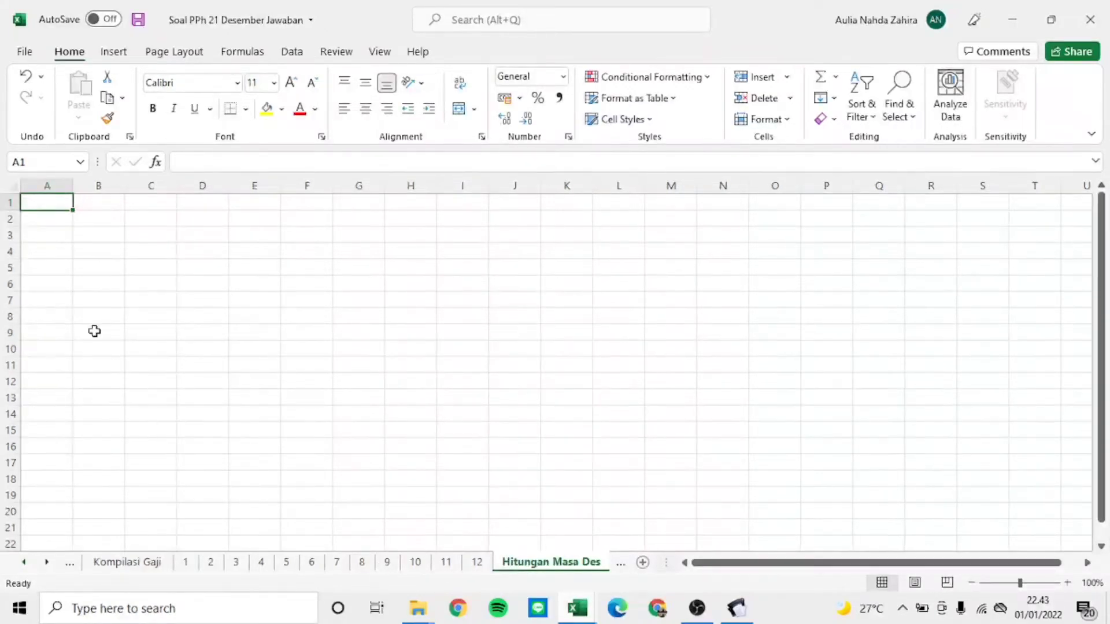
Step: Enter the headers Nama in B3 and Penghasilan Bruto in C3
{"action": "left_click", "coordinate": [104, 234]}
{"action": "type", "text": "Nama"}
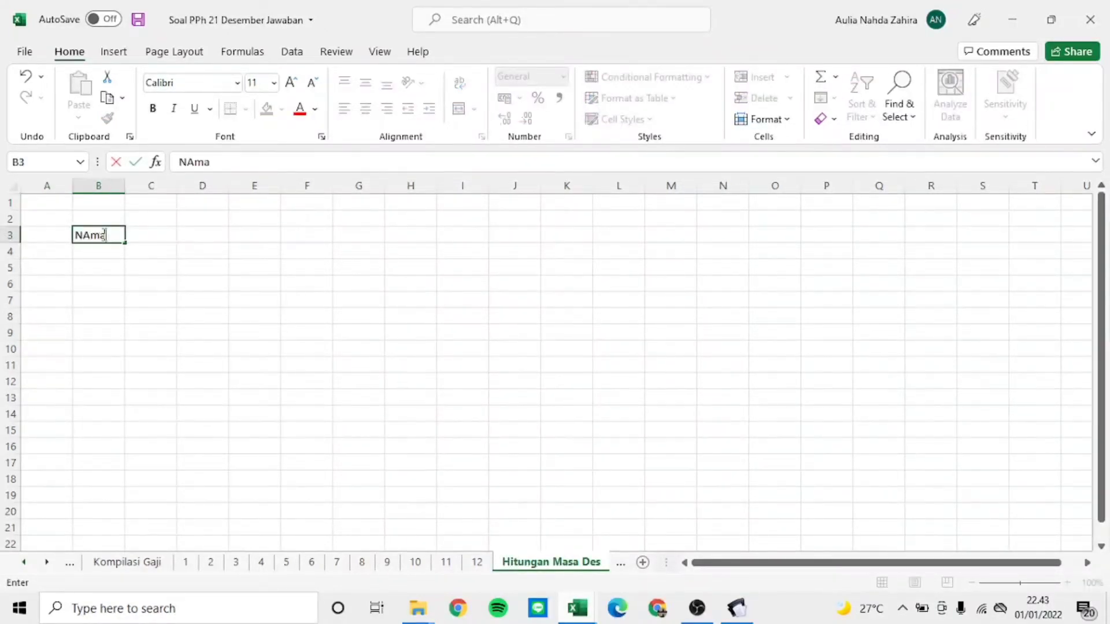
{"action": "key", "text": "Tab"}
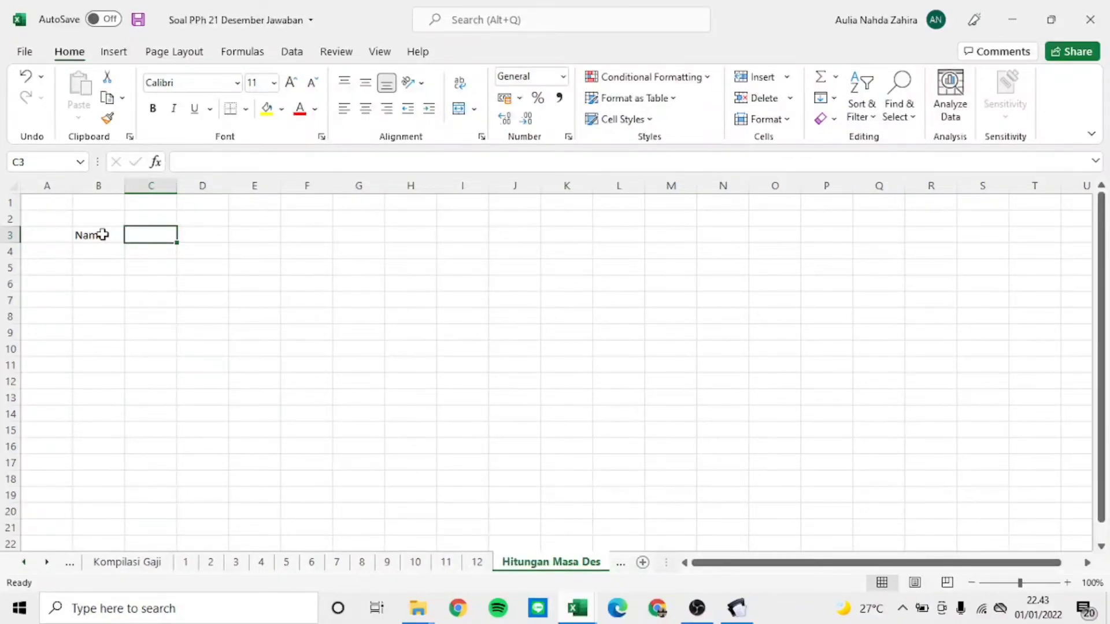
{"action": "type", "text": "Penghasi"}
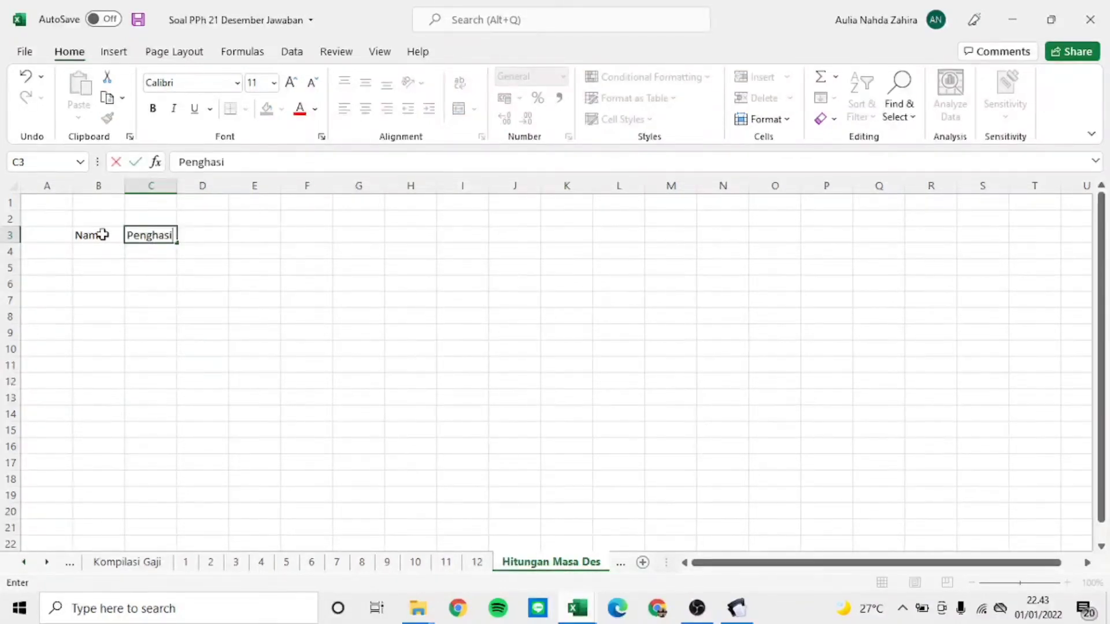
{"action": "type", "text": "lan Bro"}
{"action": "type", "text": "to"}
{"action": "key", "text": "Tab"}
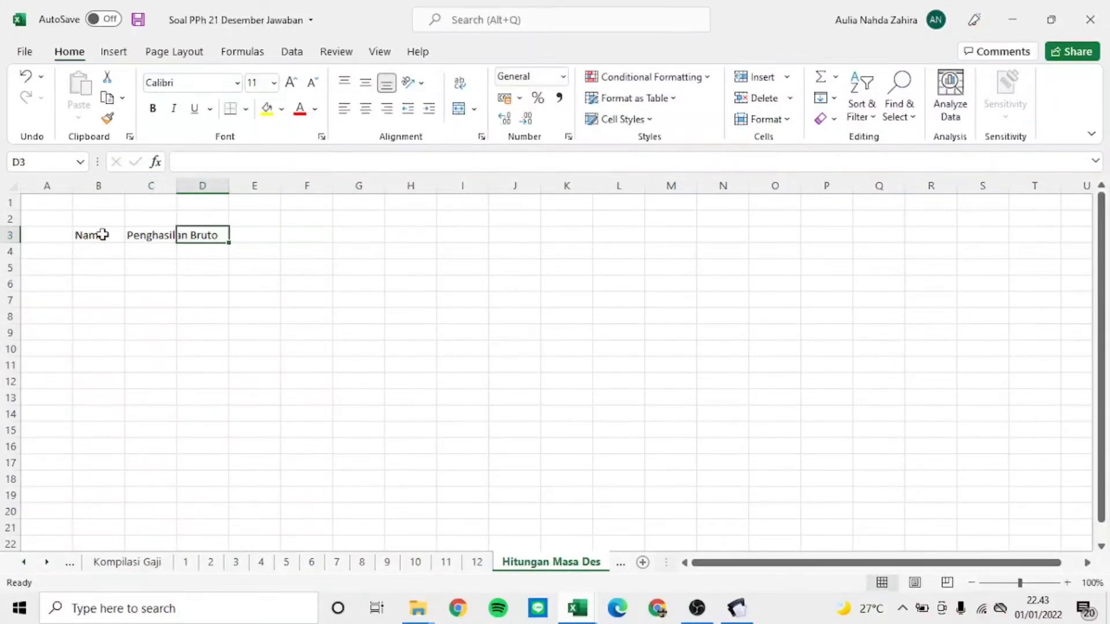
Step: Add the headers PPh 21 Setahun (1721-A1), PPh 21 Jan - Nov and PPh 21 Desember in D3 to F3
{"action": "type", "text": "PPh 21 "}
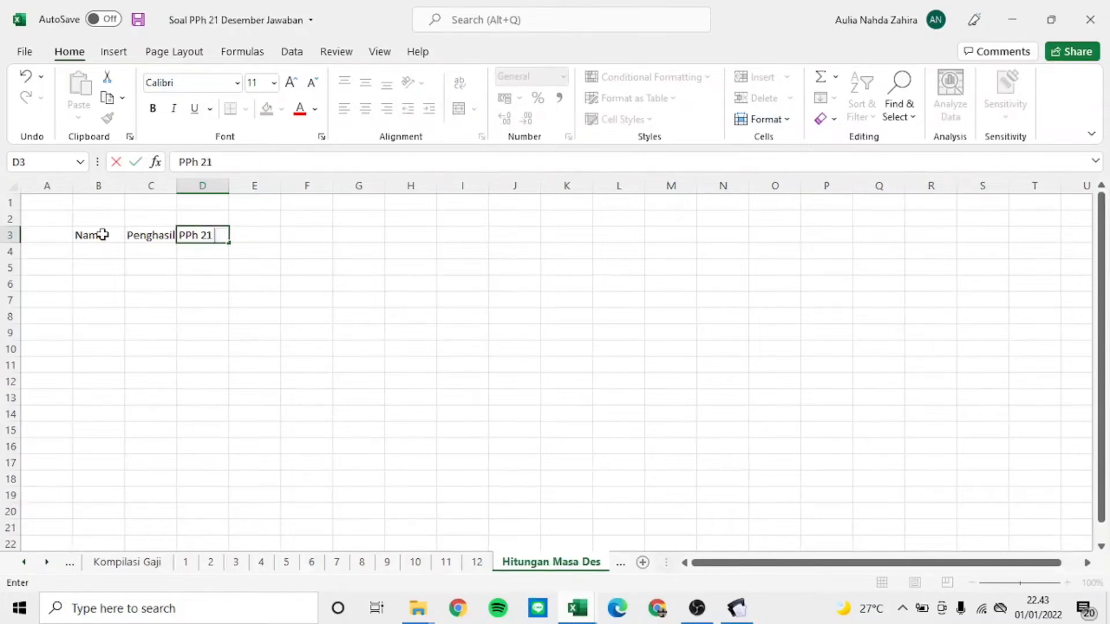
{"action": "type", "text": "Setahun (1721-A1"}
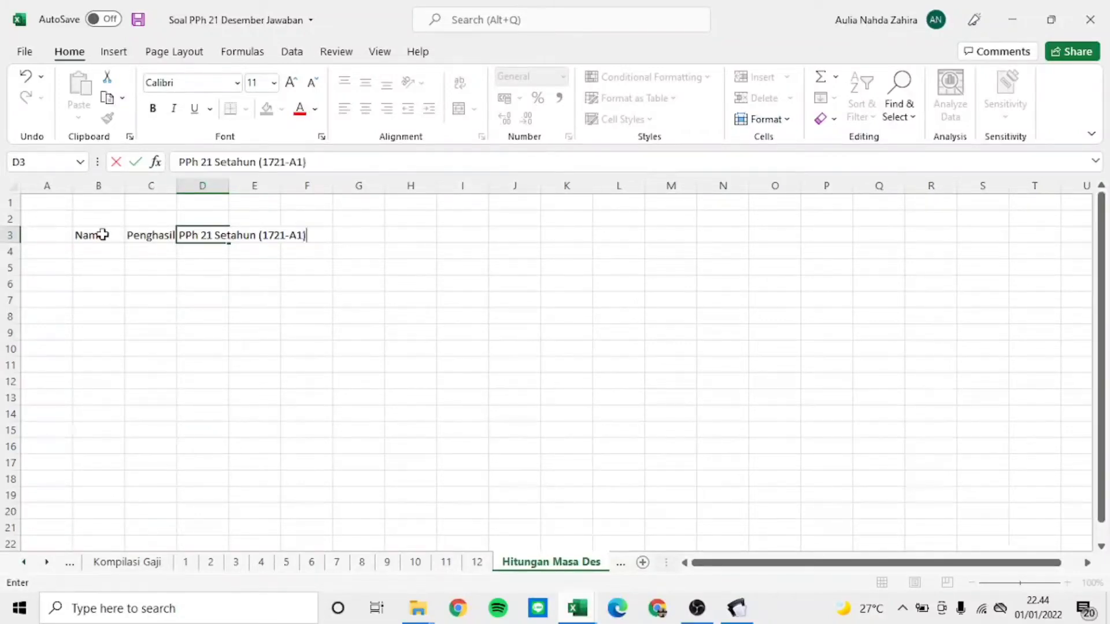
{"action": "key", "text": "Tab"}
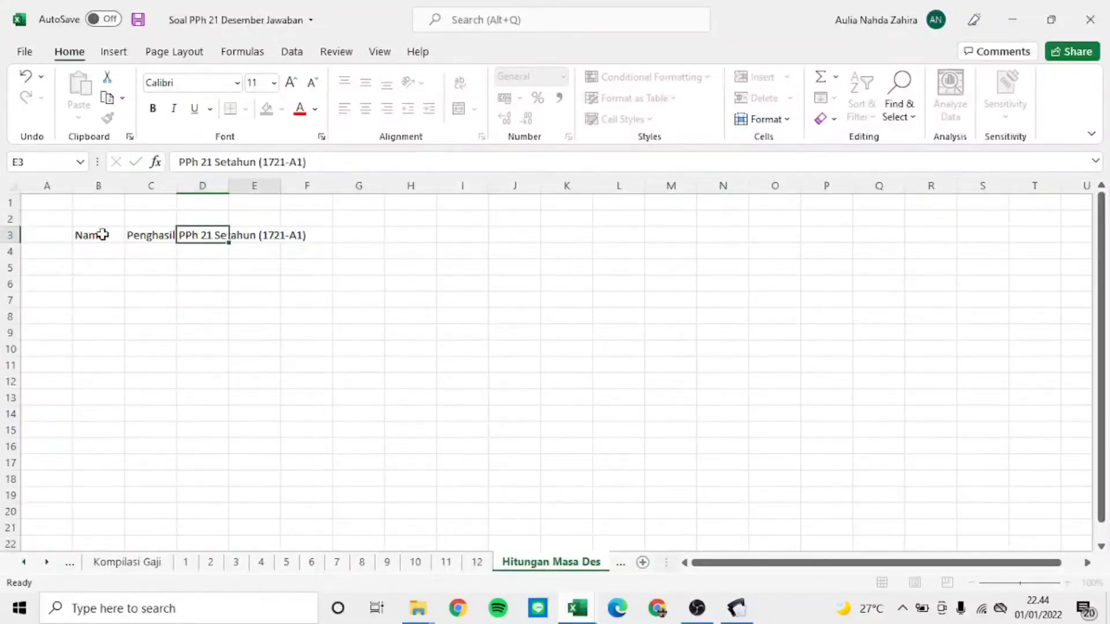
{"action": "type", "text": "PPh 2"}
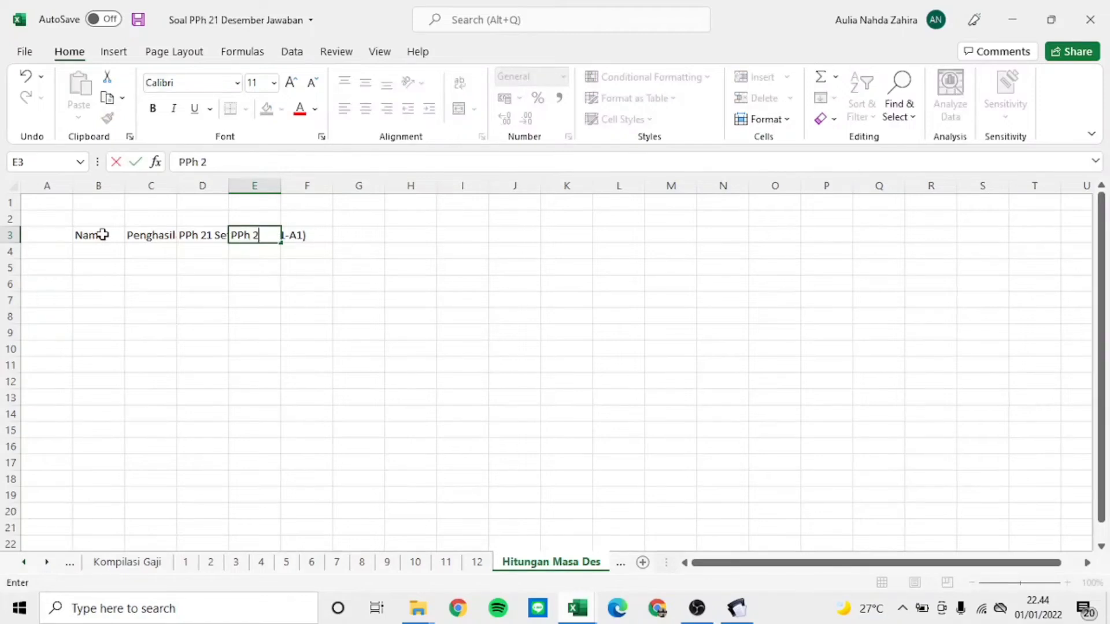
{"action": "type", "text": "1 Jan - No"}
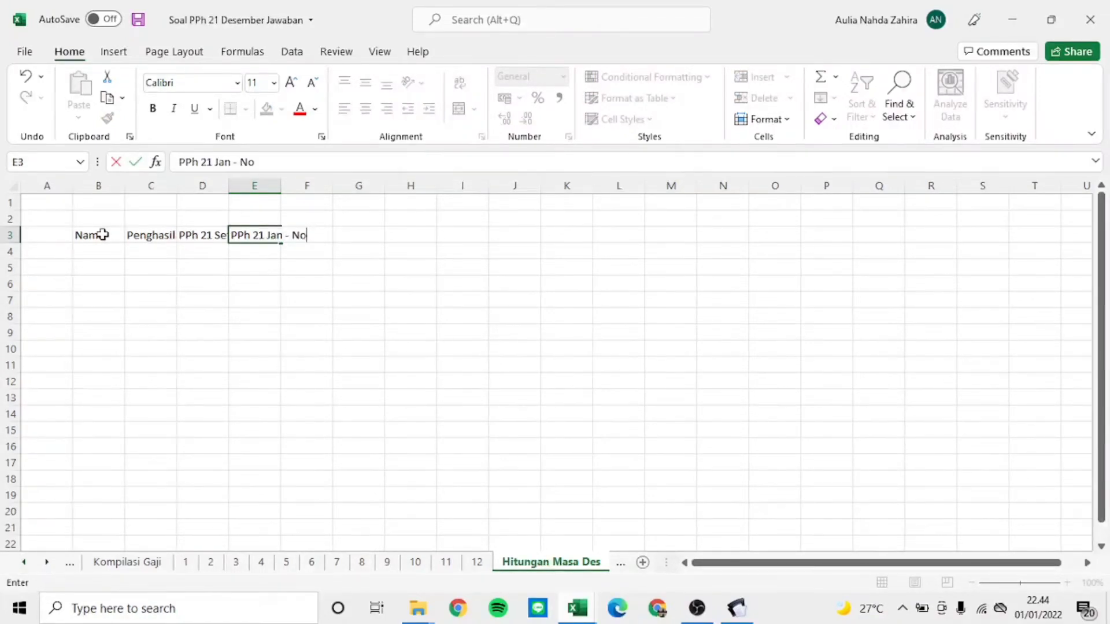
{"action": "type", "text": "v"}
{"action": "key", "text": "Tab"}
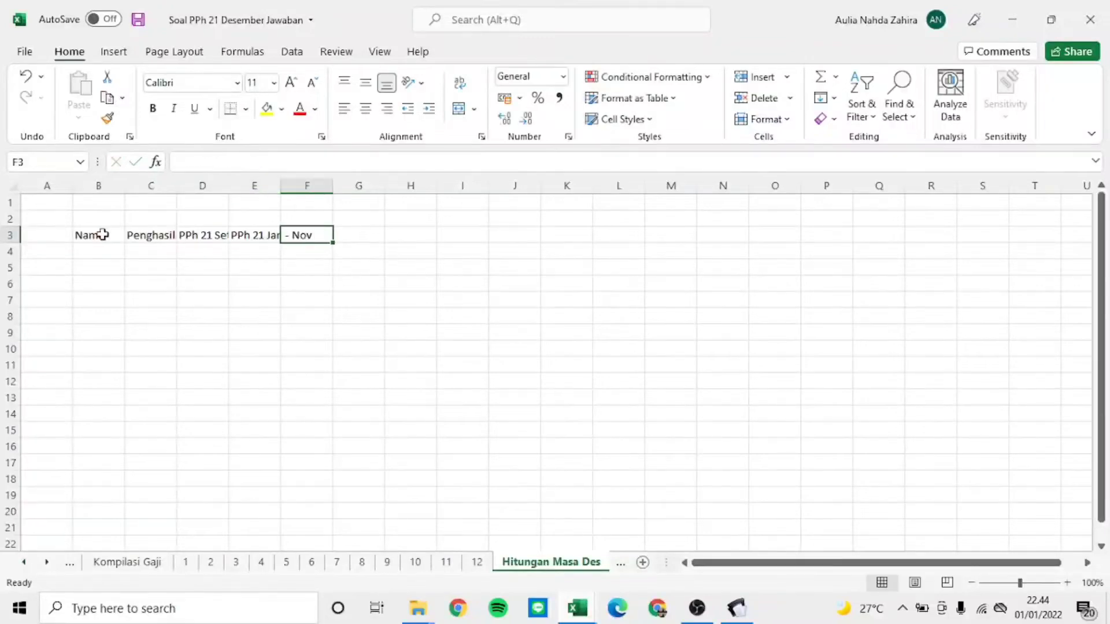
{"action": "type", "text": "PP"}
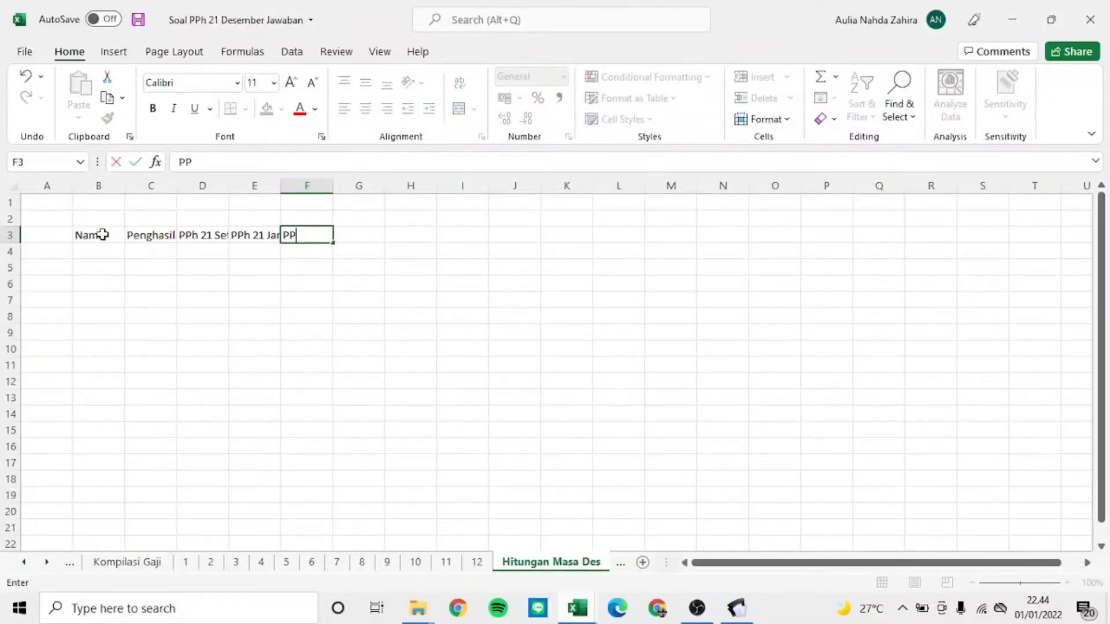
{"action": "type", "text": "h 21 Desembe"}
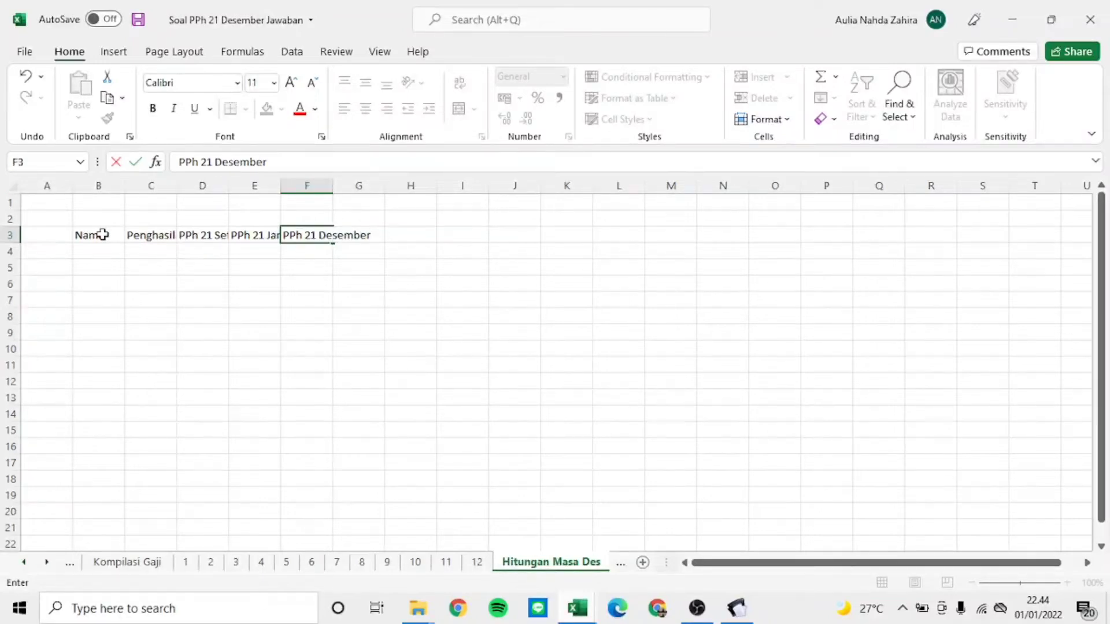
{"action": "type", "text": "r"}
Step: AutoFit the column widths to the header cells in row 3 and return to B4
{"action": "key", "text": "Left"}
{"action": "key", "text": "Left"}
{"action": "key", "text": "Left"}
{"action": "key", "text": "Left"}
{"action": "key", "text": "Left"}
{"action": "key", "text": "Right"}
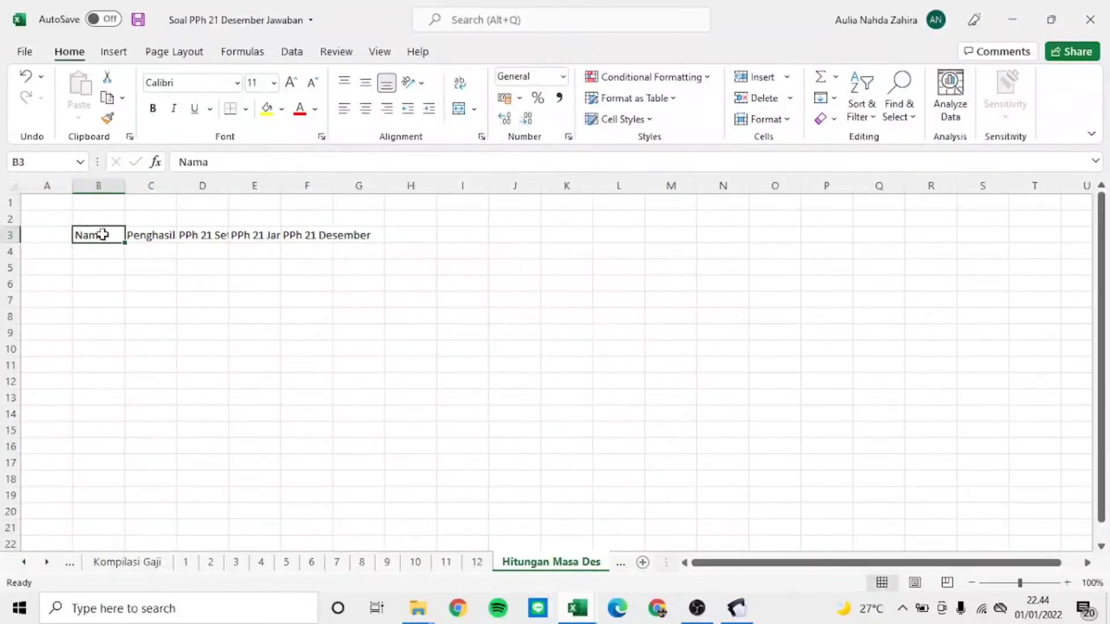
{"action": "key", "text": "shift+Right"}
{"action": "key", "text": "shift+Right"}
{"action": "key", "text": "shift+Right"}
{"action": "key", "text": "shift+Right"}
{"action": "key", "text": "shift+Right"}
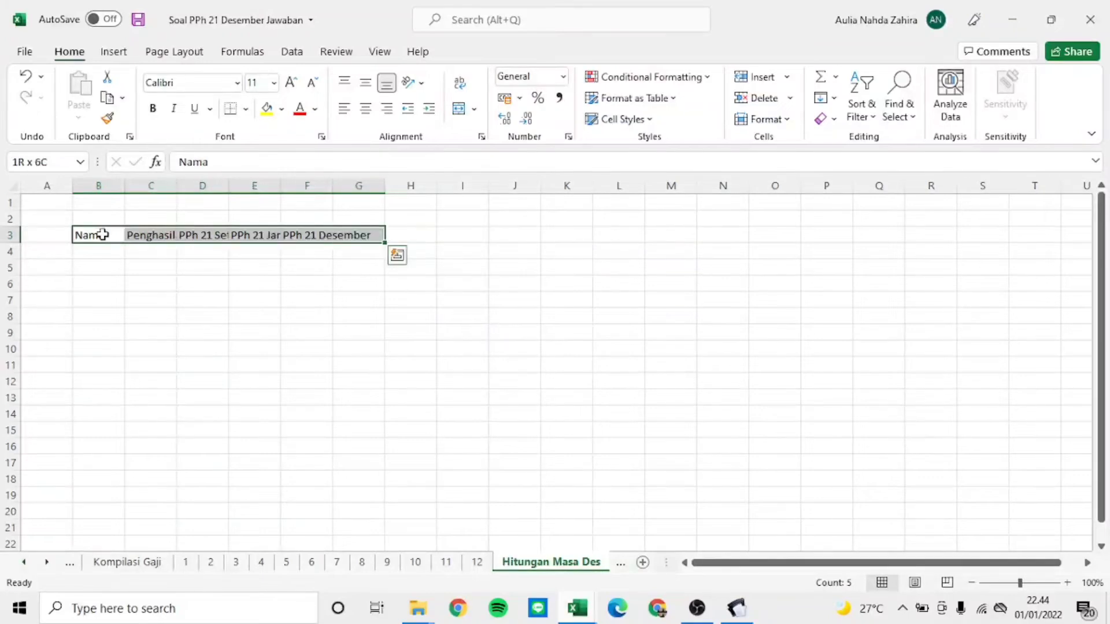
{"action": "key", "text": "alt+h"}
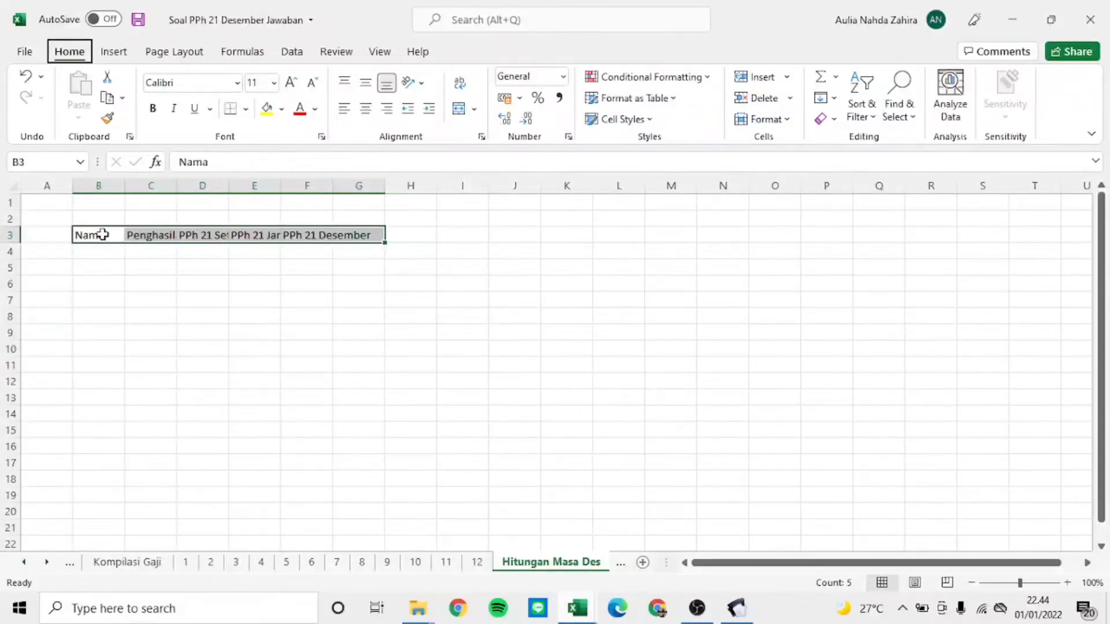
{"action": "key", "text": "o"}
{"action": "key", "text": "i"}
{"action": "key", "text": "Right"}
{"action": "key", "text": "Down"}
{"action": "key", "text": "Left"}
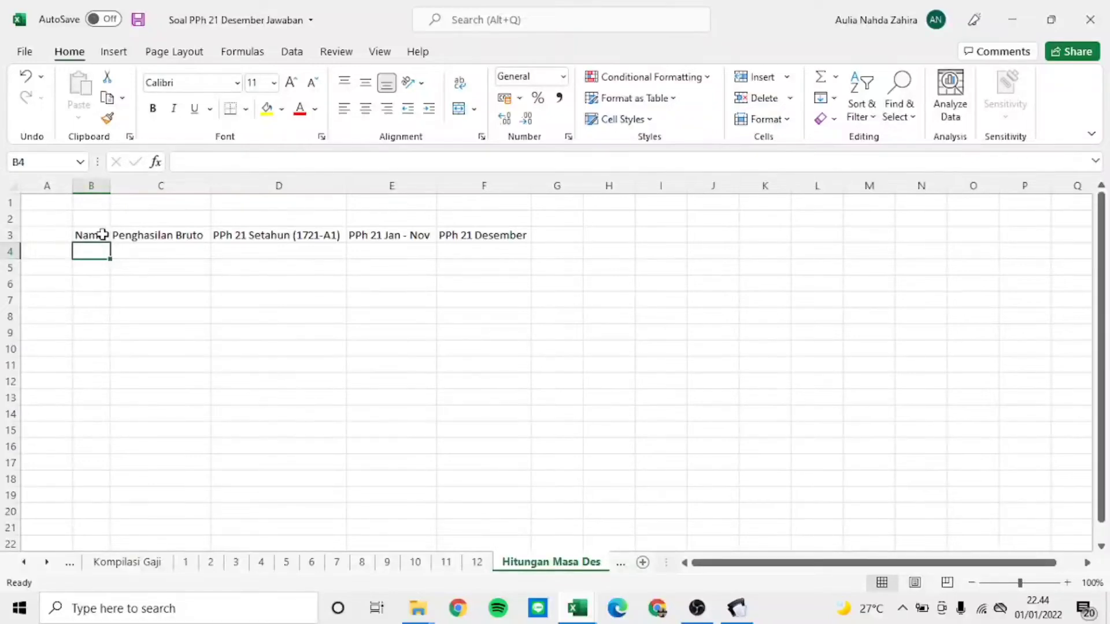
Step: Copy the five employee names in A5:A9 of the Unpivot Masa Kerja sheet
{"action": "left_click", "coordinate": [70, 564]}
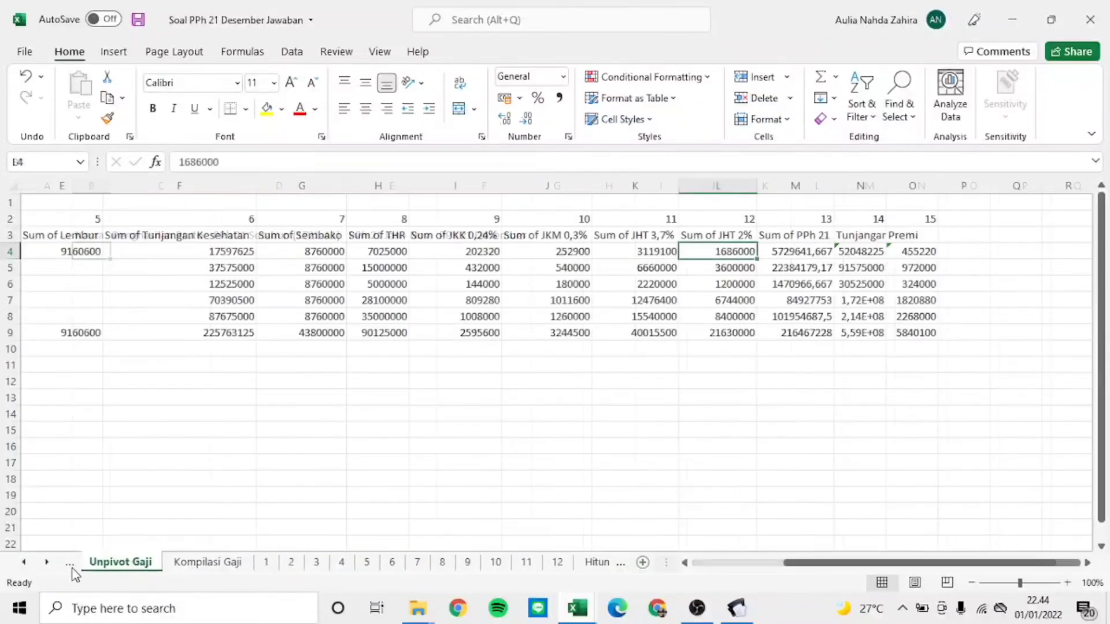
{"action": "left_click", "coordinate": [70, 566]}
{"action": "right_click", "coordinate": [43, 570]}
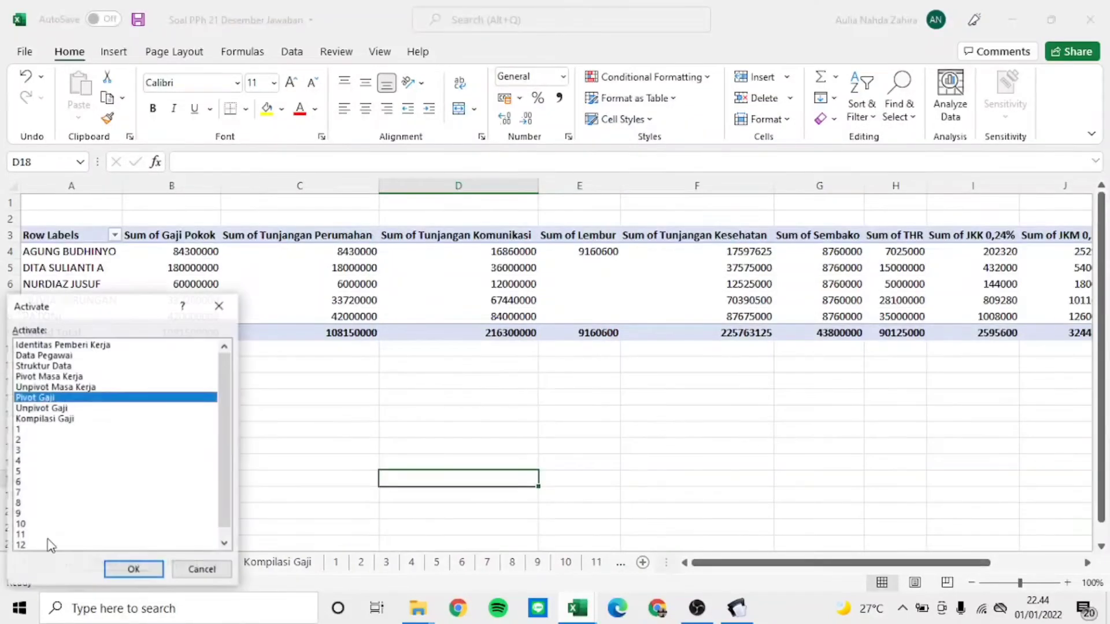
{"action": "left_click", "coordinate": [69, 378]}
{"action": "left_click", "coordinate": [78, 387]}
{"action": "left_click", "coordinate": [134, 569]}
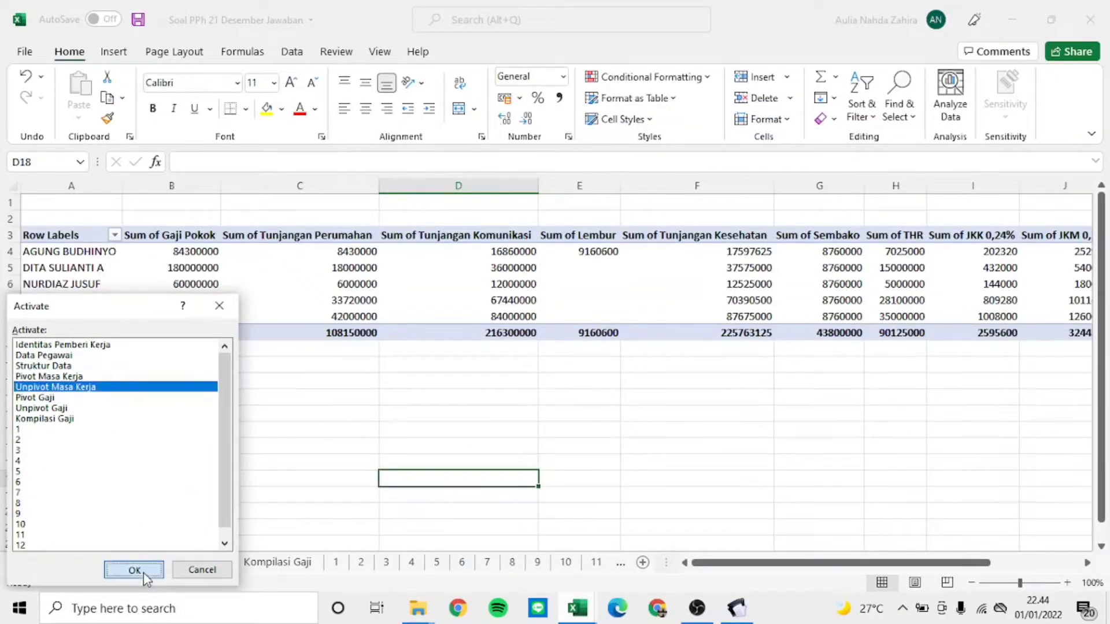
{"action": "key", "text": "ctrl+c"}
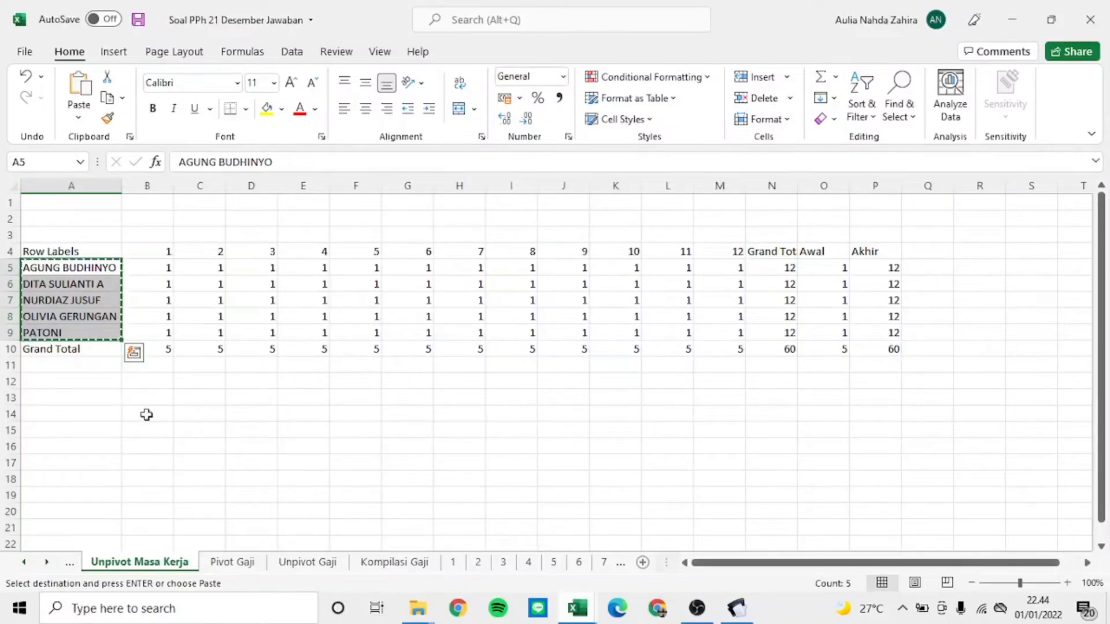
Step: Paste the employee names under Nama from B4 of the Hitungan Masa Des sheet and AutoFit the column to them
{"action": "right_click", "coordinate": [45, 565]}
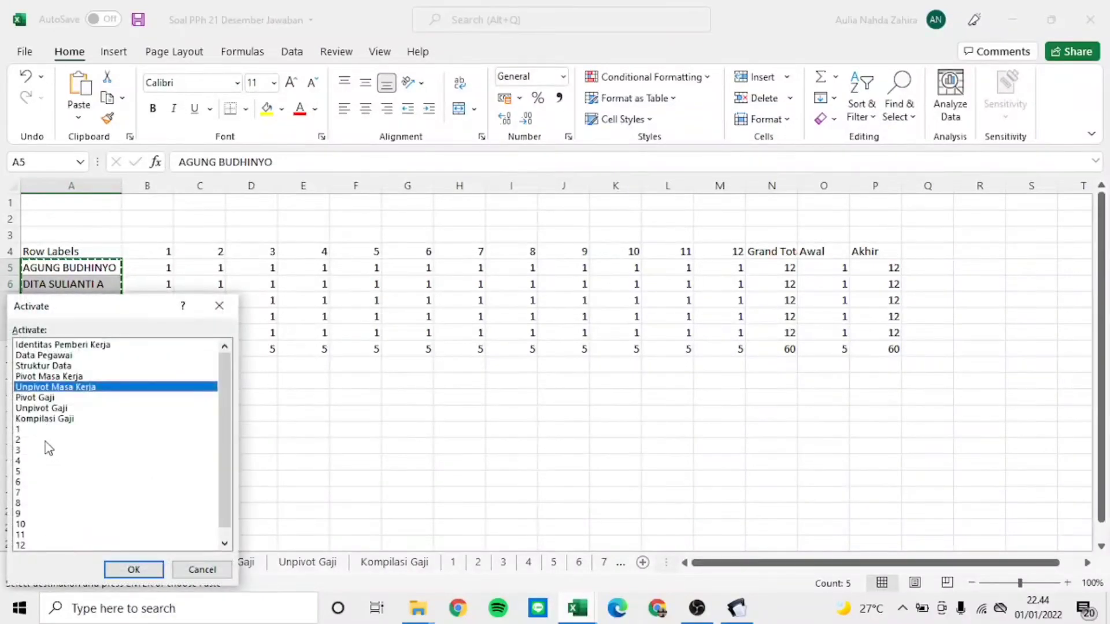
{"action": "scroll", "coordinate": [49, 503], "scroll_direction": "down", "scroll_amount": 1}
{"action": "left_click", "coordinate": [46, 545]}
{"action": "left_click", "coordinate": [134, 569]}
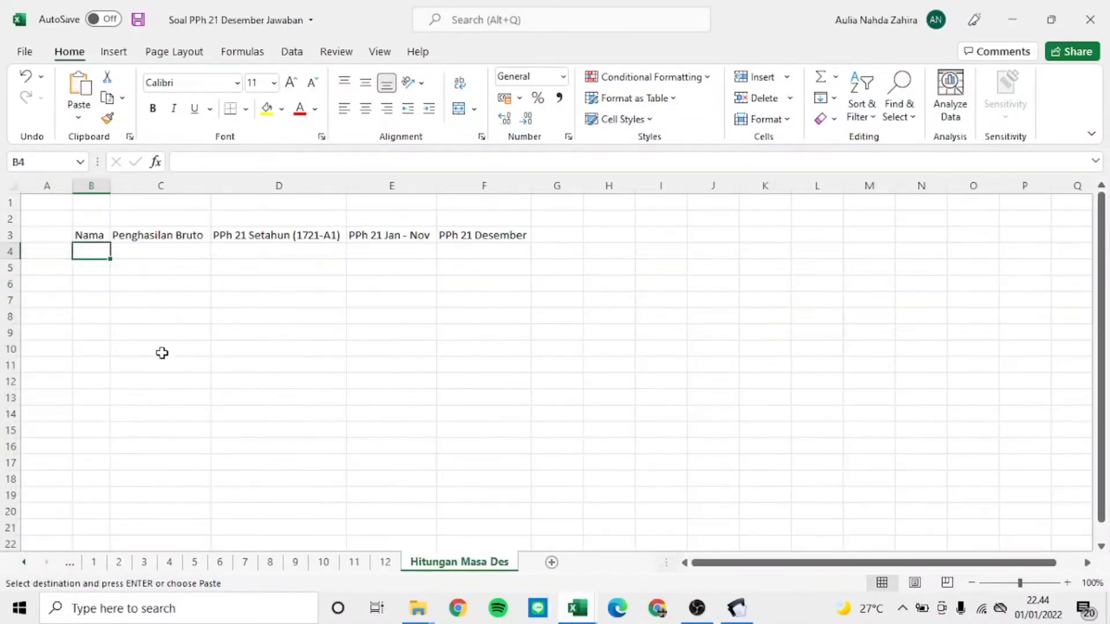
{"action": "key", "text": "ctrl+v"}
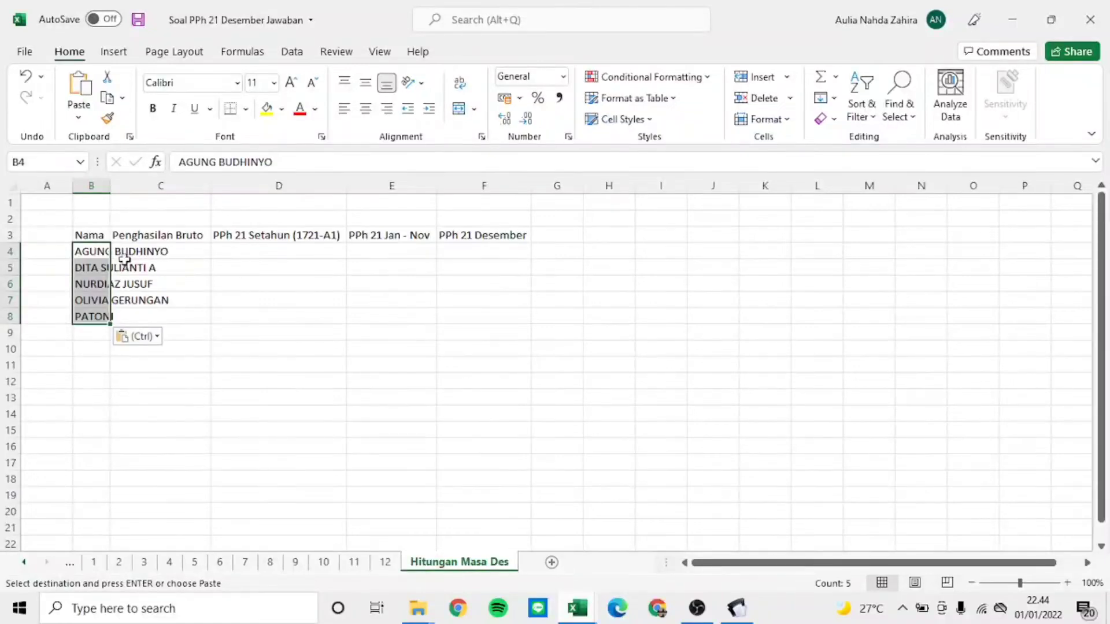
{"action": "key", "text": "alt"}
{"action": "key", "text": "h"}
{"action": "key", "text": "o"}
{"action": "key", "text": "i"}
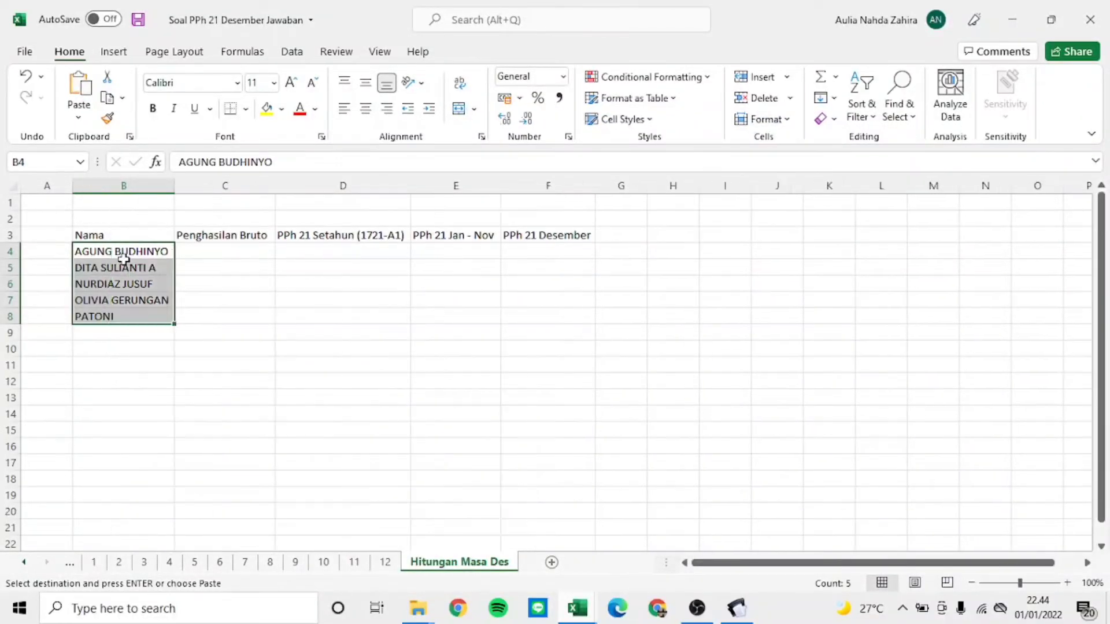
Step: Insert a blank column before PPh Jan - Nov on sheet 12
{"action": "key", "text": "Right"}
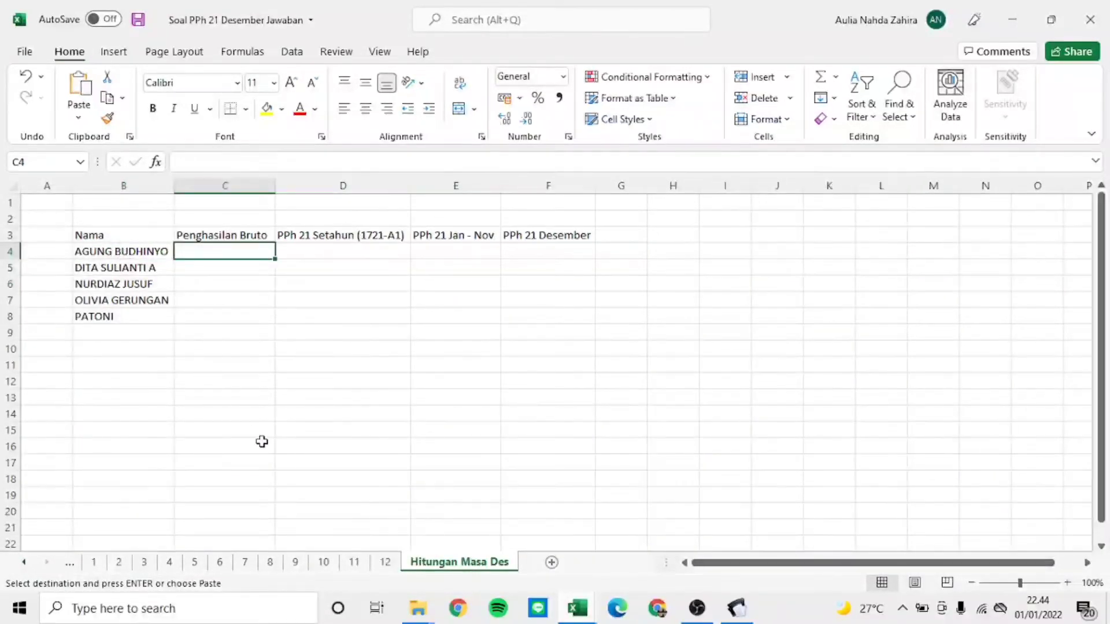
{"action": "left_click", "coordinate": [385, 562]}
{"action": "left_click", "coordinate": [960, 283]}
{"action": "key", "text": "Right"}
{"action": "key", "text": "Right"}
{"action": "key", "text": "Right"}
{"action": "key", "text": "Right"}
{"action": "key", "text": "Right"}
{"action": "key", "text": "Right"}
{"action": "key", "text": "Right"}
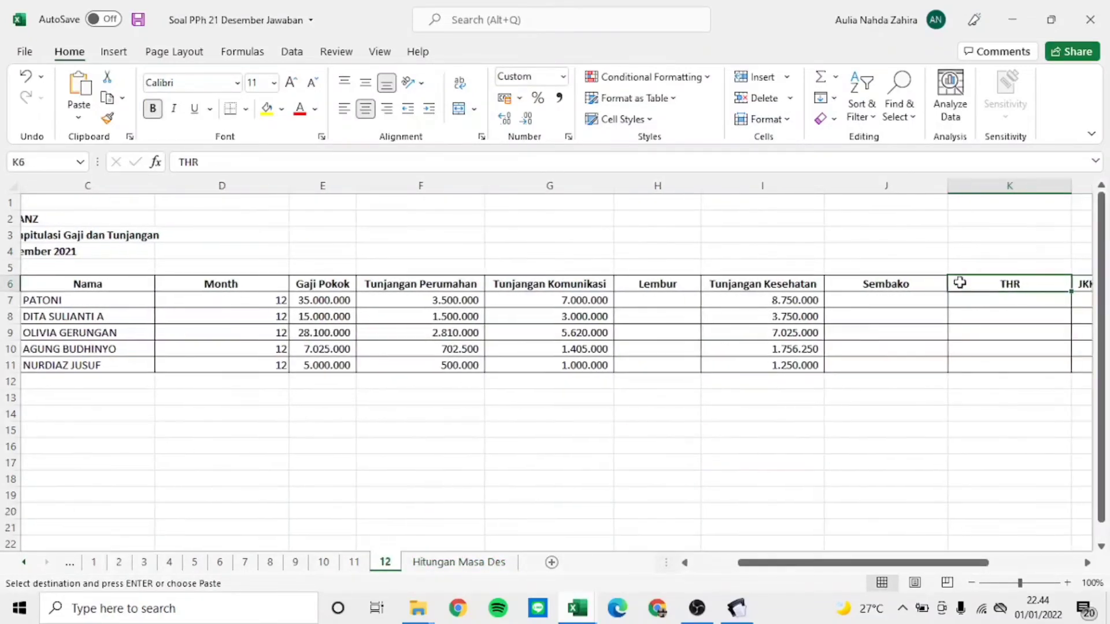
{"action": "key", "text": "Left"}
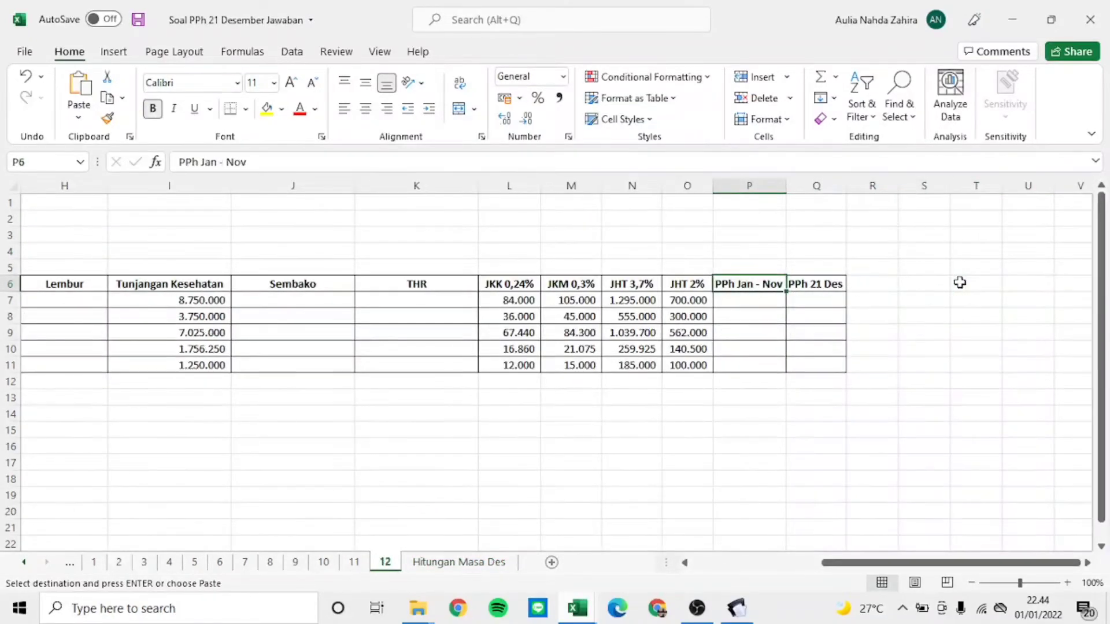
{"action": "key", "text": "ctrl+space"}
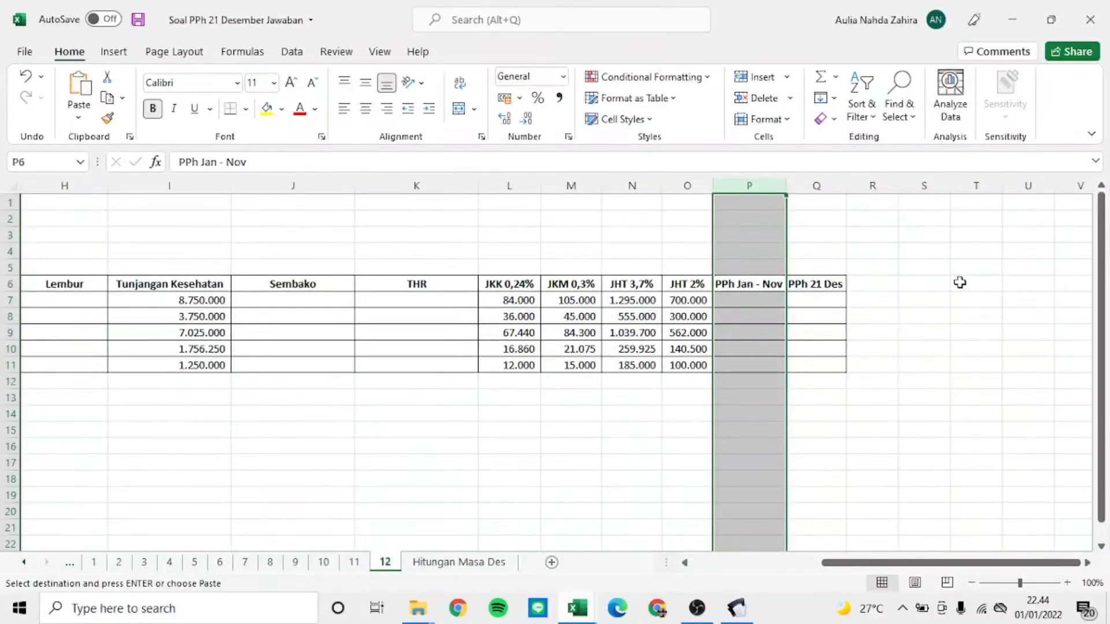
{"action": "key", "text": "ctrl+shift+plus"}
{"action": "key", "text": "Right"}
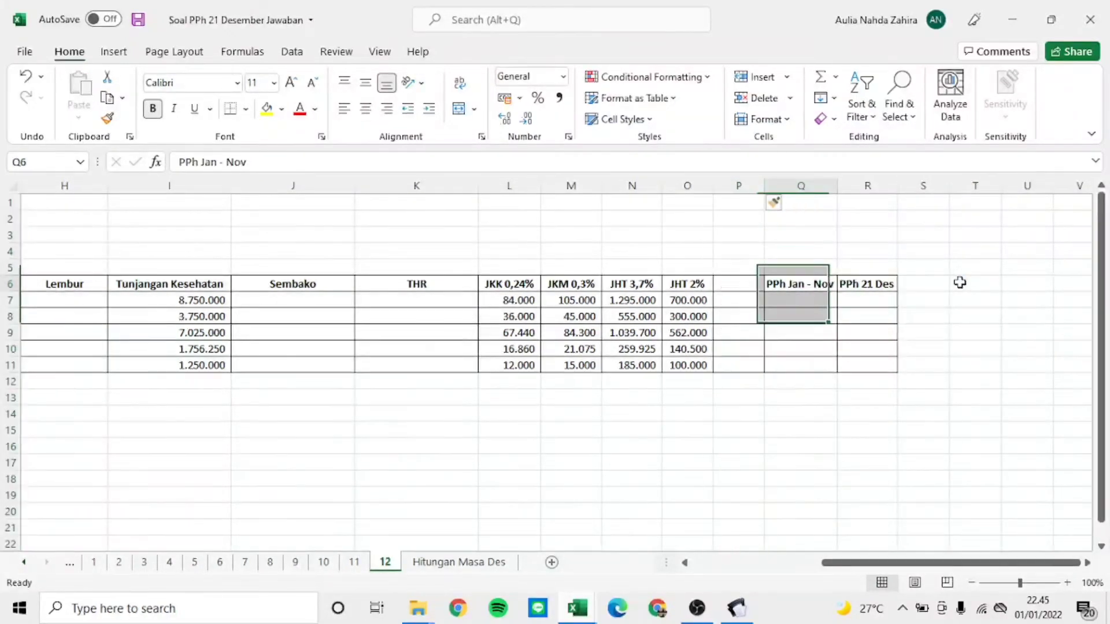
Step: Delete the PPh Jan - Nov column and enter the header Penghasilan Bruto in P6
{"action": "key", "text": "ctrl+space"}
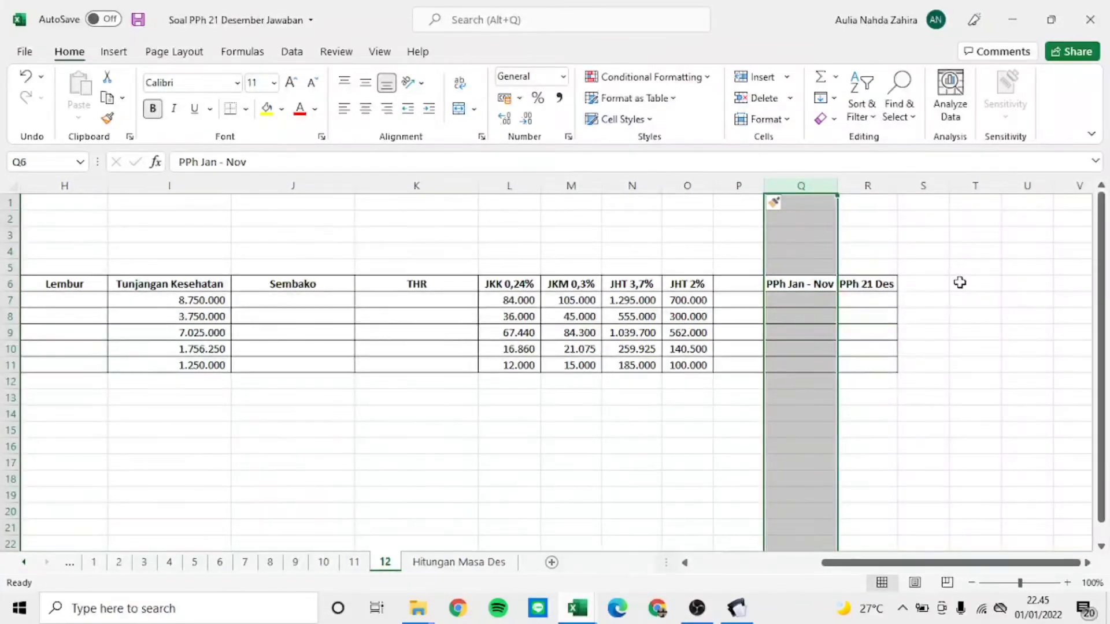
{"action": "key", "text": "ctrl+minus"}
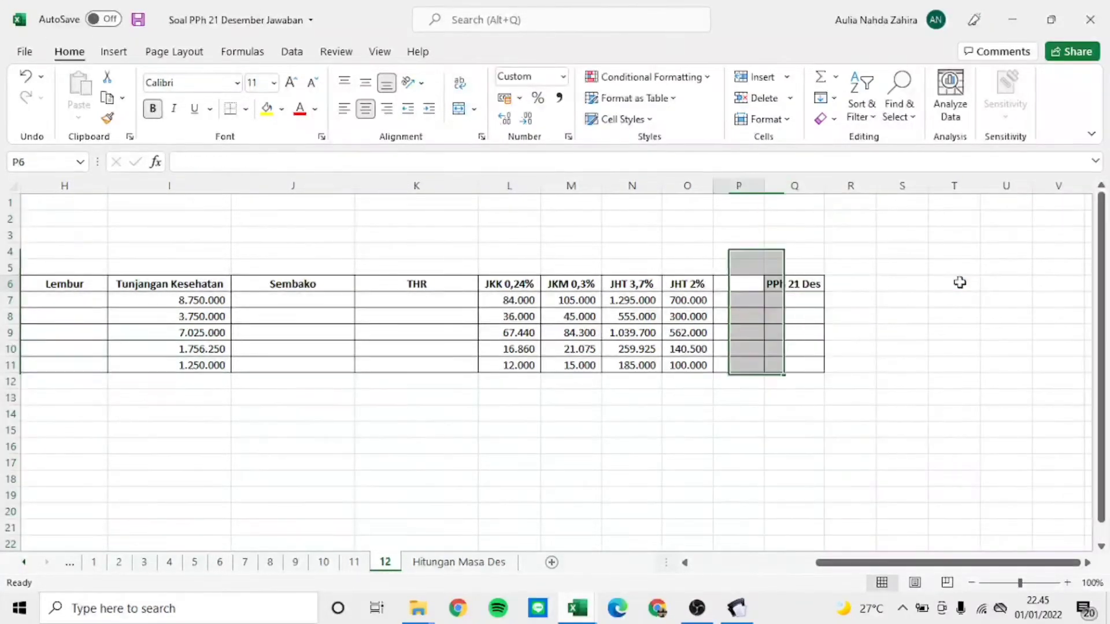
{"action": "key", "text": "Left"}
{"action": "type", "text": "Pe"}
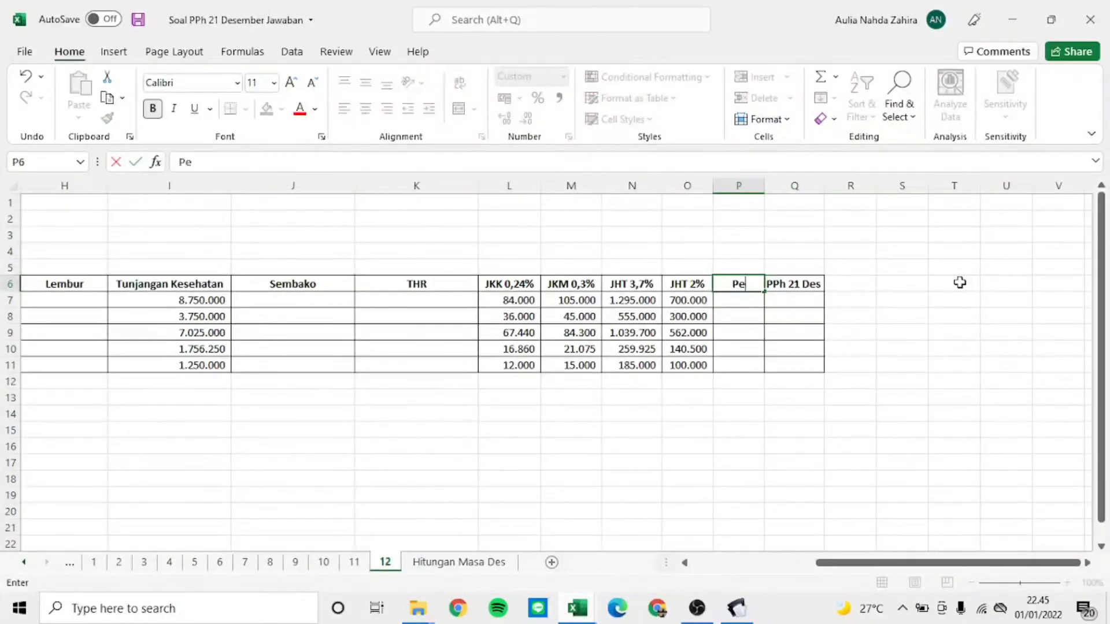
{"action": "type", "text": "nghasilan Br"}
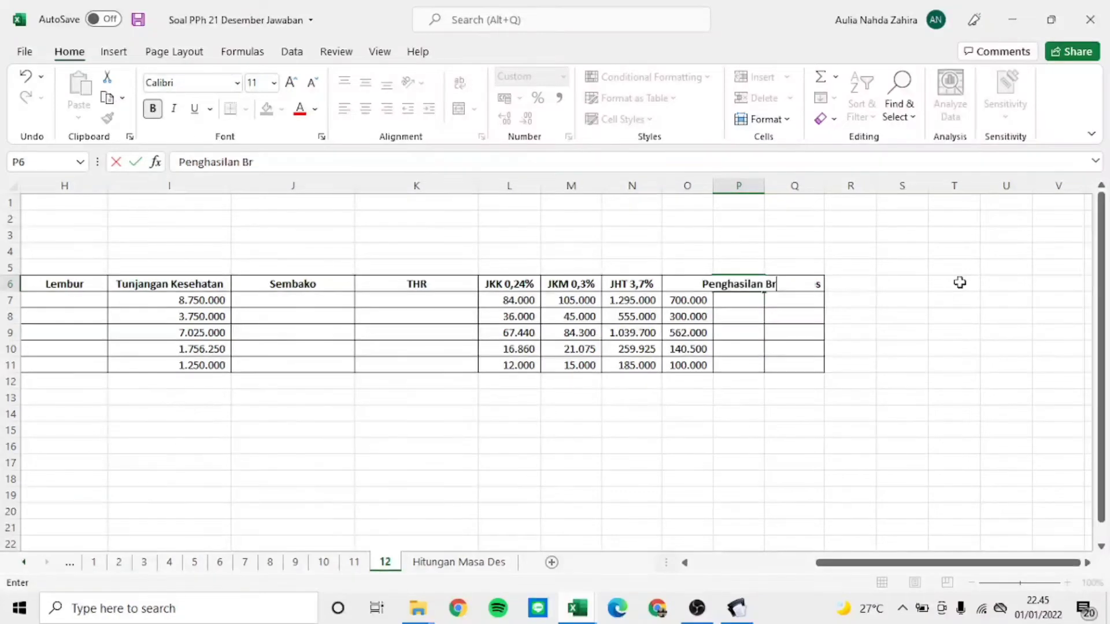
{"action": "type", "text": "uto"}
{"action": "key", "text": "Return"}
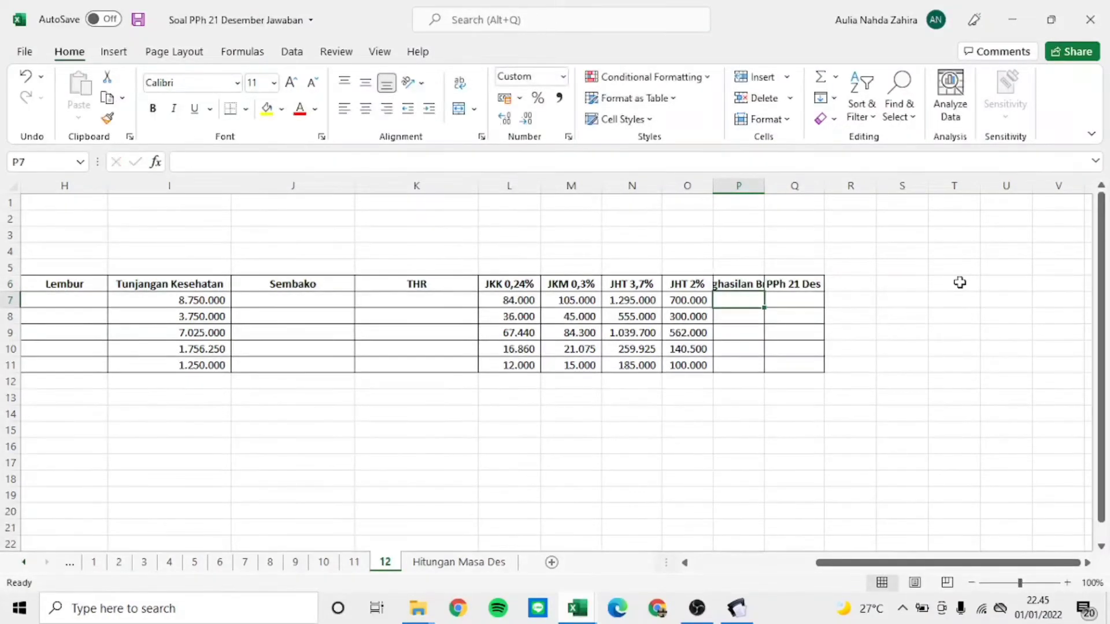
{"action": "key", "text": "Up"}
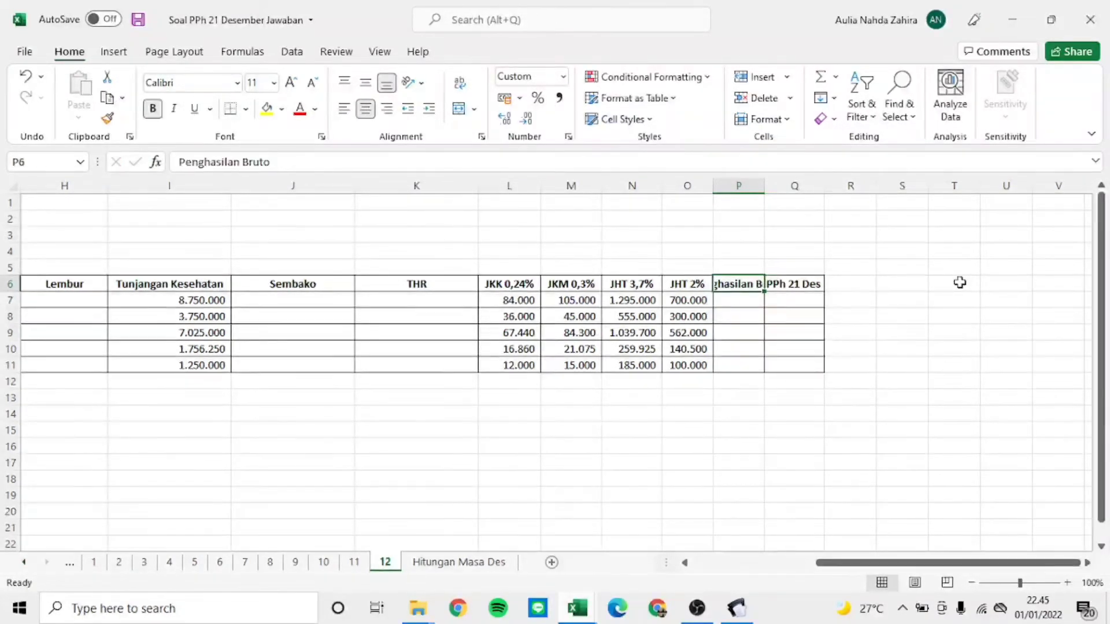
Step: Start a formula in P7 that references the row's income components from Gaji Pokok to JKM 0,3% (E7:M7)
{"action": "key", "text": "Down"}
{"action": "type", "text": "="}
{"action": "key", "text": "Left"}
{"action": "key", "text": "Left"}
{"action": "key", "text": "Left"}
{"action": "key", "text": "Left"}
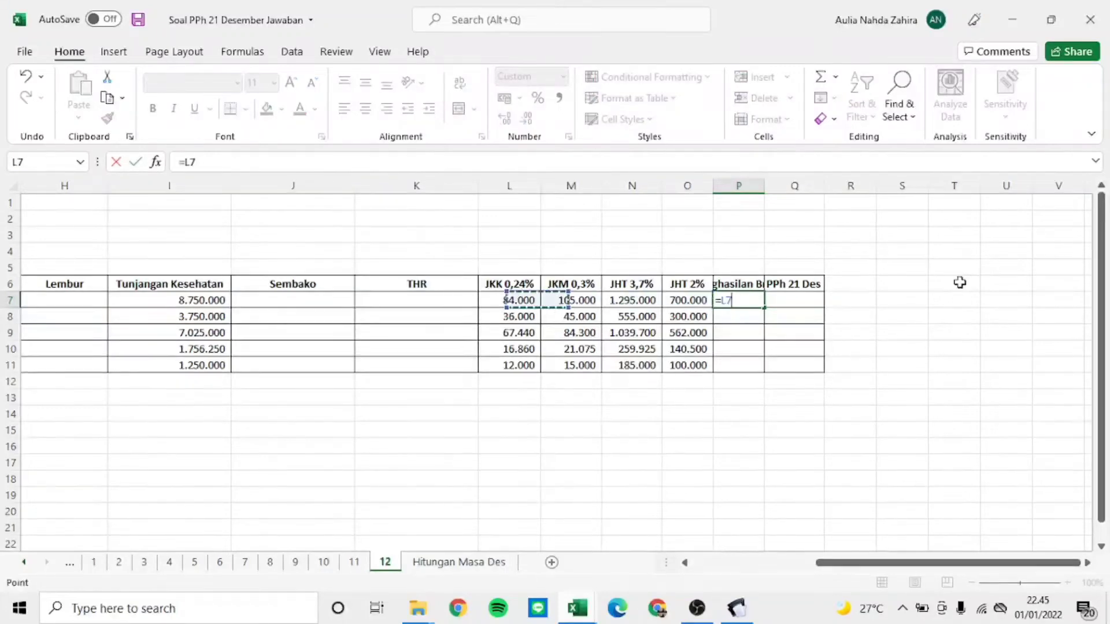
{"action": "key", "text": "Home"}
{"action": "key", "text": "Right"}
{"action": "key", "text": "Right"}
{"action": "key", "text": "Right"}
{"action": "key", "text": "Right"}
{"action": "key", "text": "Right"}
{"action": "key", "text": "Left"}
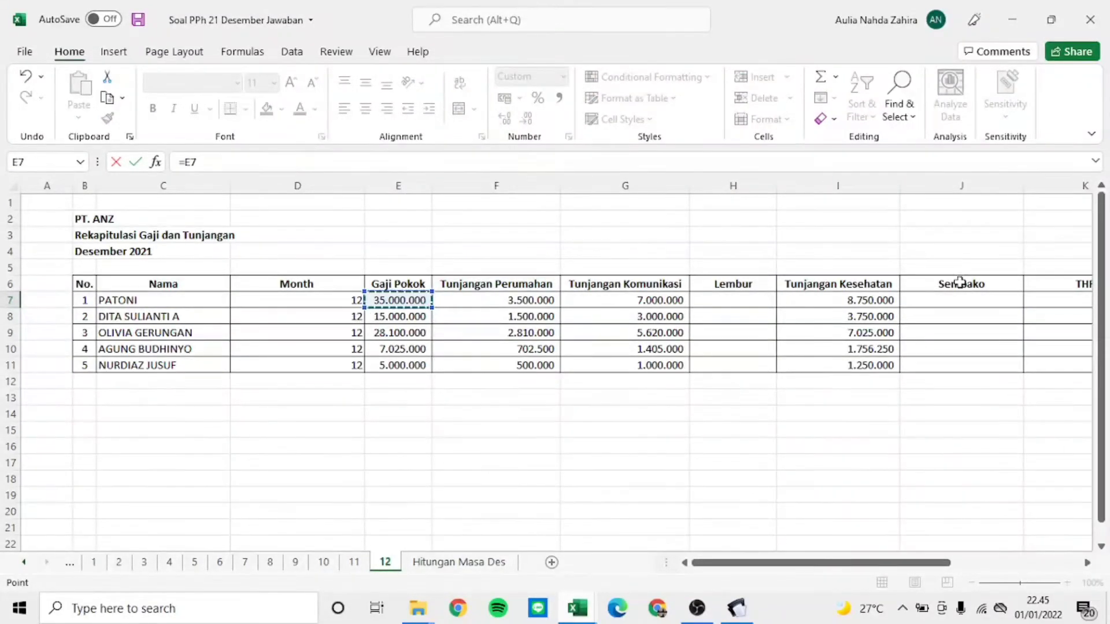
{"action": "key", "text": "shift+Right"}
{"action": "key", "text": "shift+Right"}
{"action": "key", "text": "shift+Right"}
{"action": "key", "text": "shift+Right"}
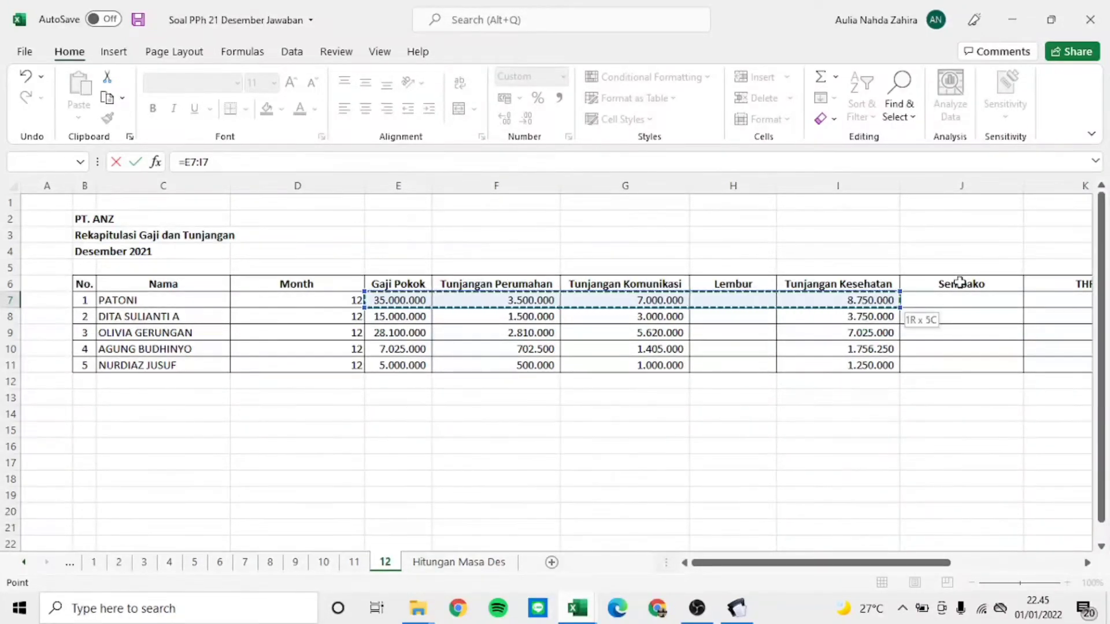
{"action": "key", "text": "shift+Right"}
{"action": "key", "text": "shift+Right"}
{"action": "key", "text": "shift+Right"}
{"action": "key", "text": "shift+Right"}
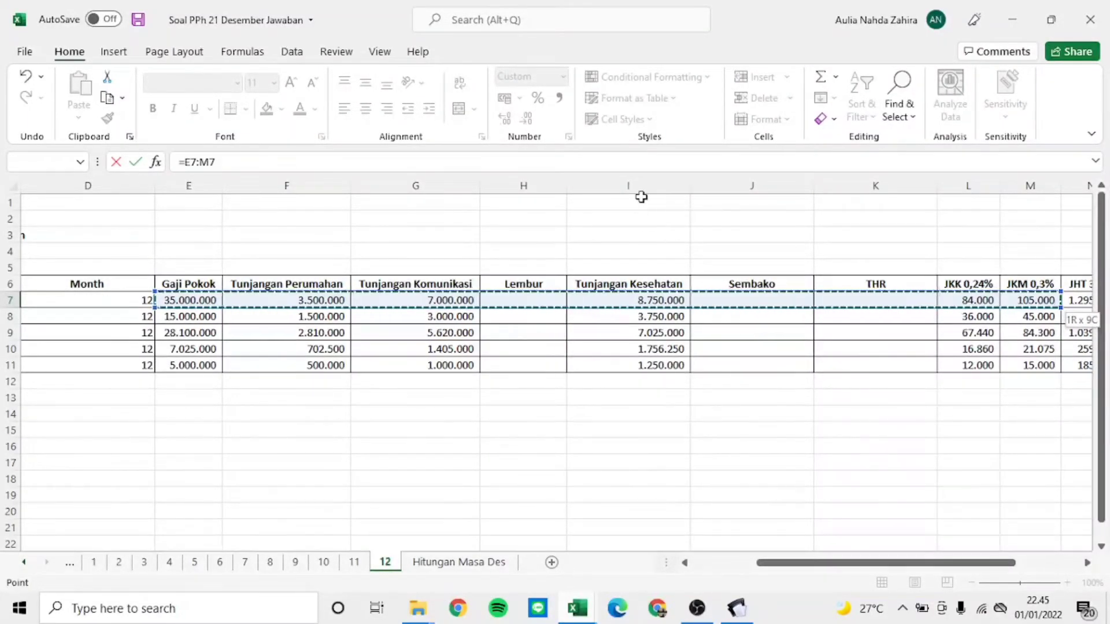
Step: Wrap the E7:M7 reference in SUM and enter the formula as =SUM(E7:M7)
{"action": "left_click", "coordinate": [188, 158]}
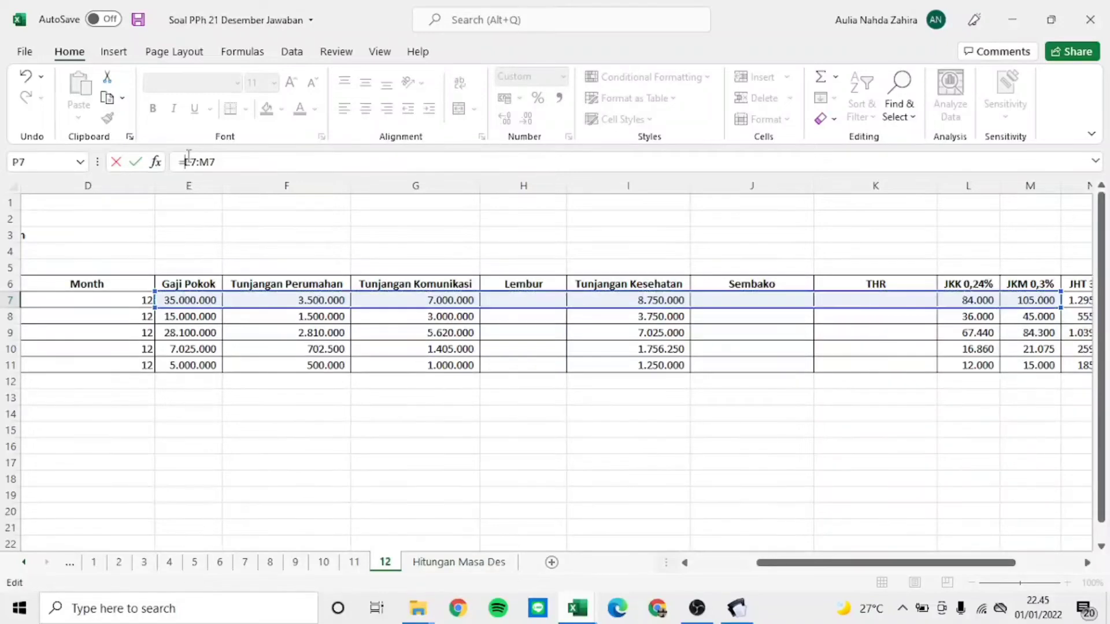
{"action": "type", "text": "SUM(E7:M7"}
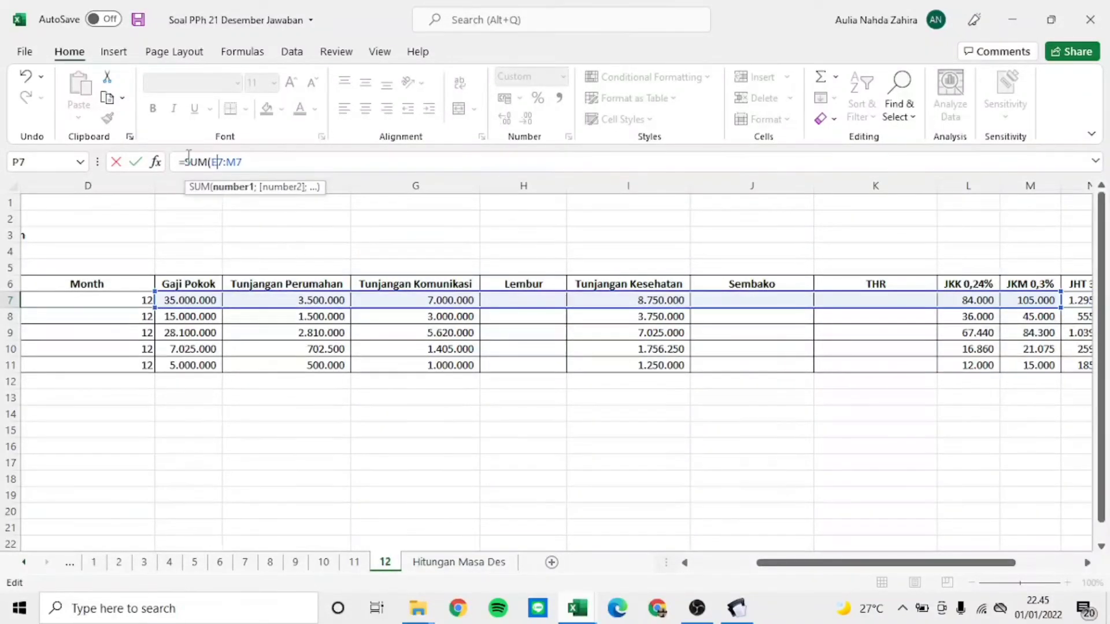
{"action": "type", "text": ")("}
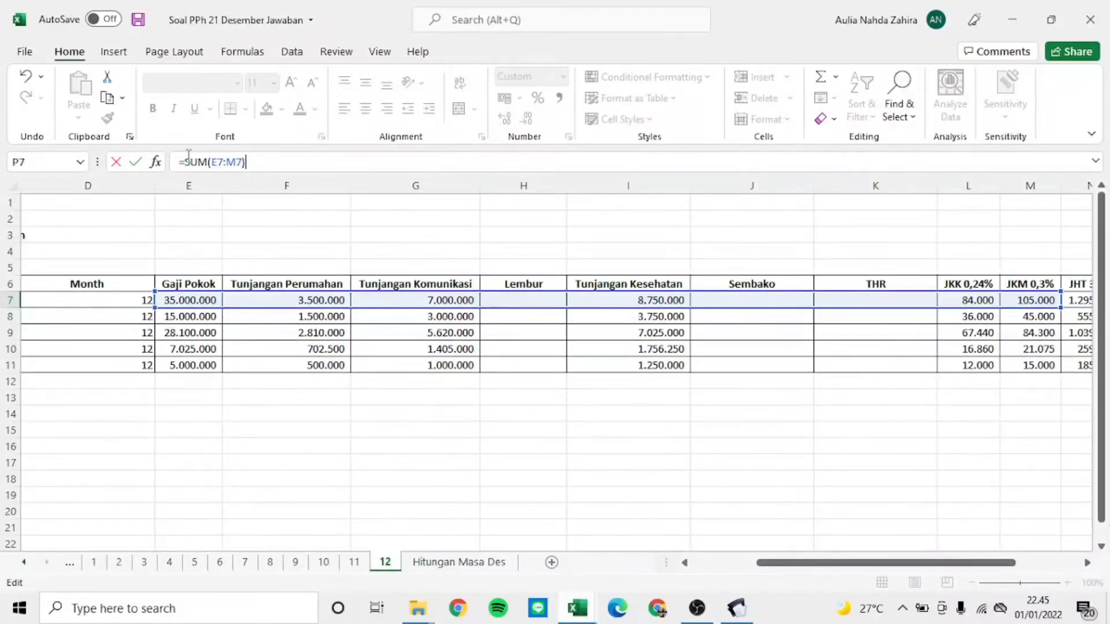
{"action": "key", "text": "Return"}
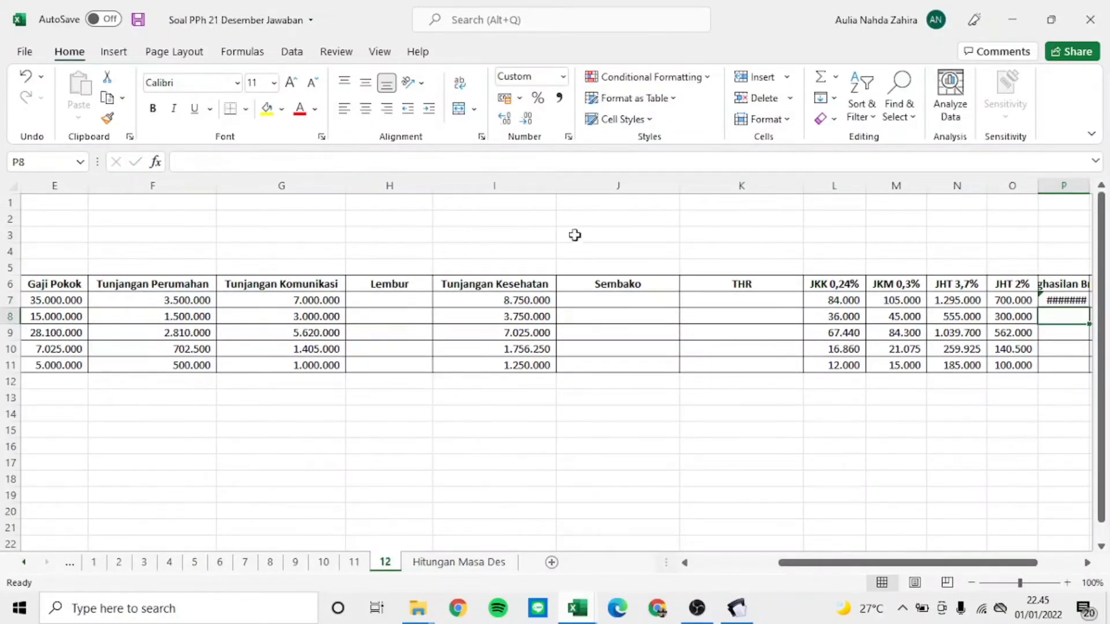
Step: Fill the Penghasilan Bruto formula down from P7 to P11 and AutoFit the column to its amounts
{"action": "left_click", "coordinate": [1062, 295]}
{"action": "double_click", "coordinate": [1087, 308]}
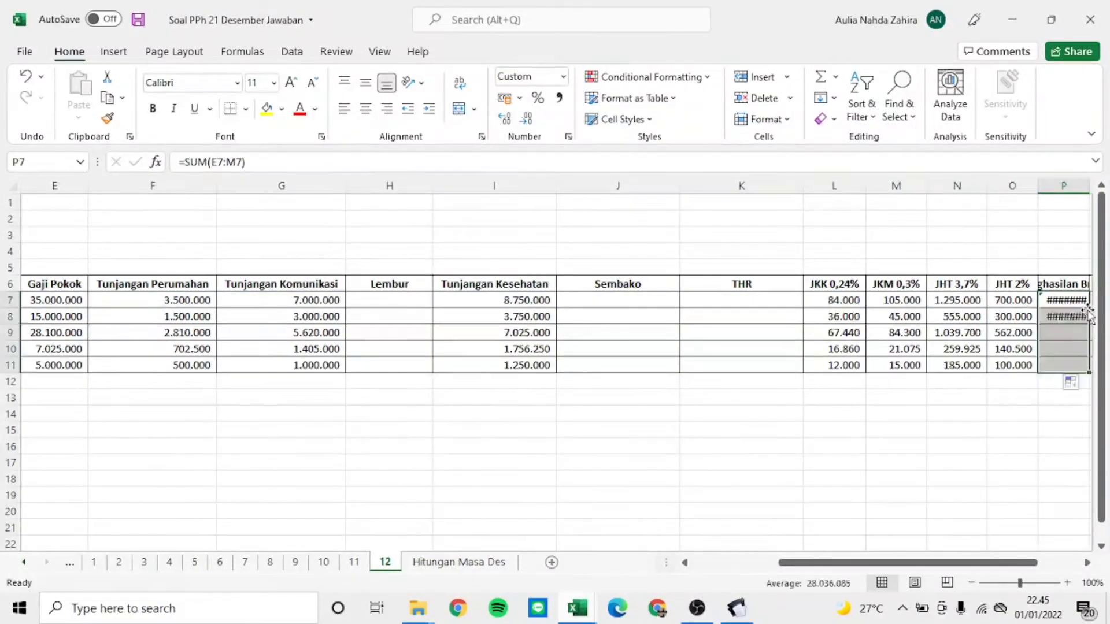
{"action": "key", "text": "alt+h"}
{"action": "key", "text": "o"}
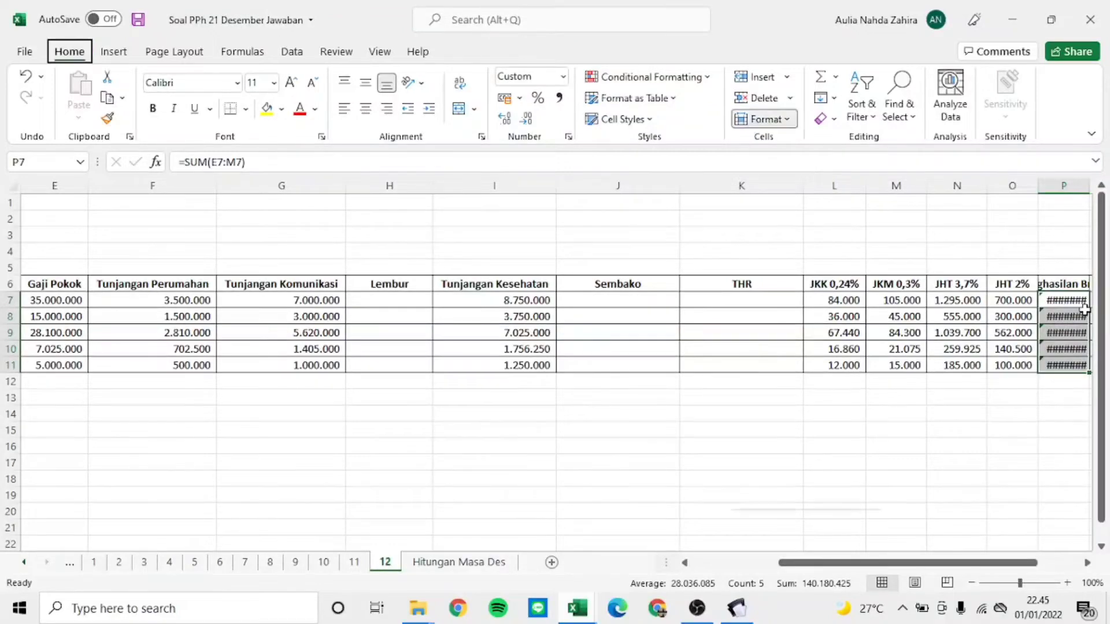
{"action": "key", "text": "i"}
{"action": "key", "text": "Right"}
{"action": "key", "text": "Right"}
{"action": "key", "text": "Left"}
{"action": "key", "text": "Left"}
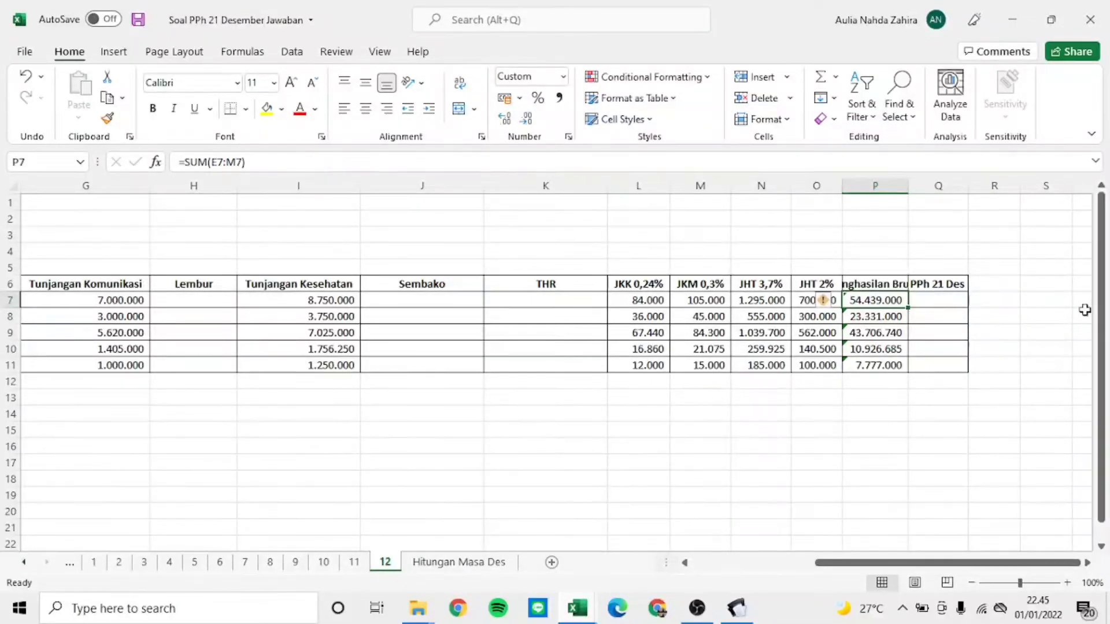
Step: Examine the THR, JKK, JKM and JHT cells in row 7 against the components included in Penghasilan Bruto
{"action": "key", "text": "Left"}
{"action": "key", "text": "Left"}
{"action": "key", "text": "Left"}
{"action": "key", "text": "Left"}
{"action": "key", "text": "Left"}
{"action": "key", "text": "Right"}
{"action": "key", "text": "Right"}
{"action": "key", "text": "Right"}
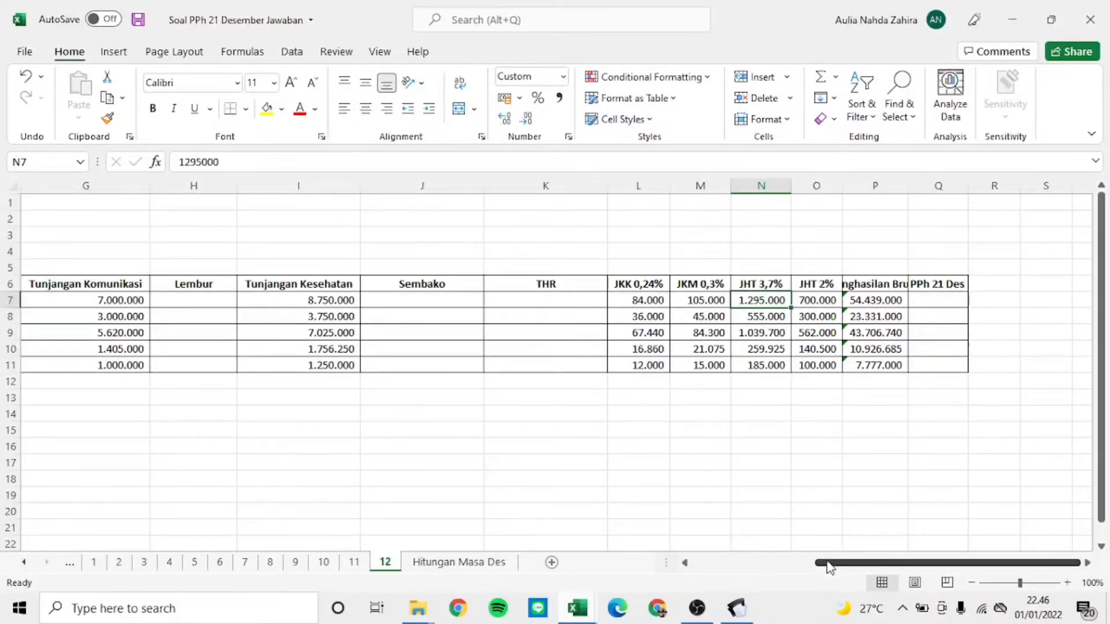
Step: Number the table columns in row 5 with 1 in C5 and =C5+1 in D5, filled across to Q5
{"action": "left_click_drag", "start_coordinate": [829, 566], "coordinate": [706, 564]}
{"action": "left_click", "coordinate": [175, 269]}
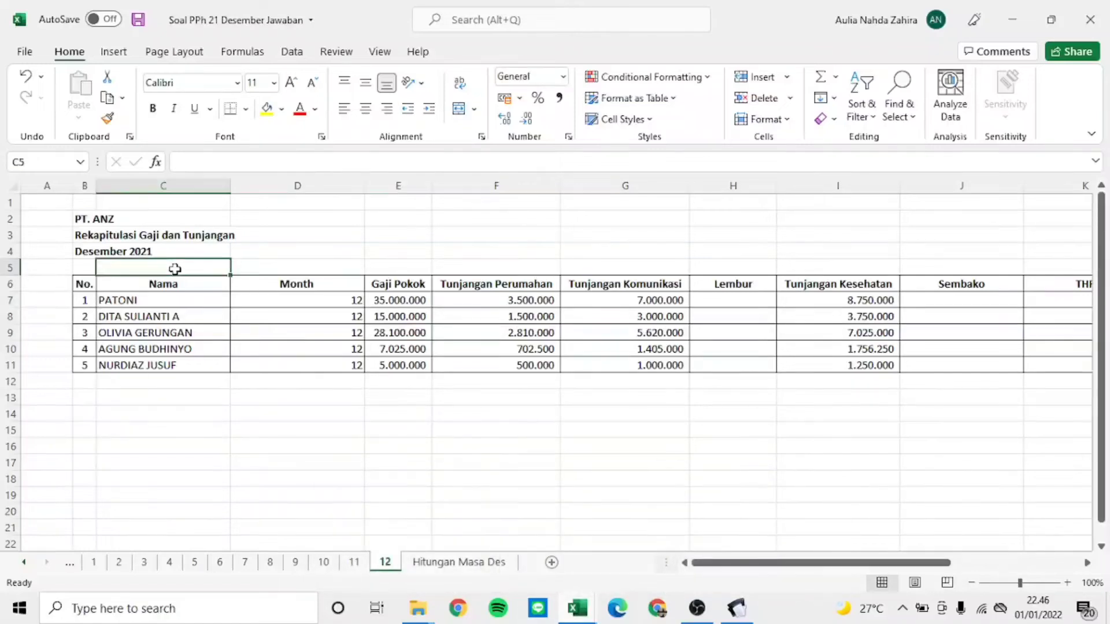
{"action": "type", "text": "1"}
{"action": "key", "text": "Tab"}
{"action": "type", "text": "="}
{"action": "left_click", "coordinate": [175, 269]}
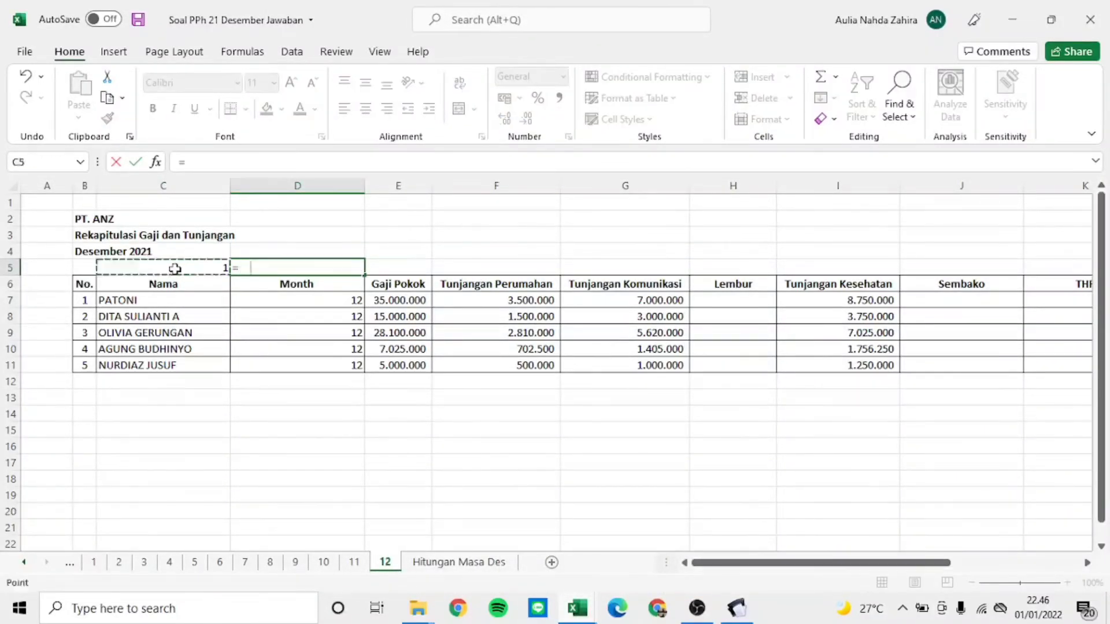
{"action": "type", "text": "+1"}
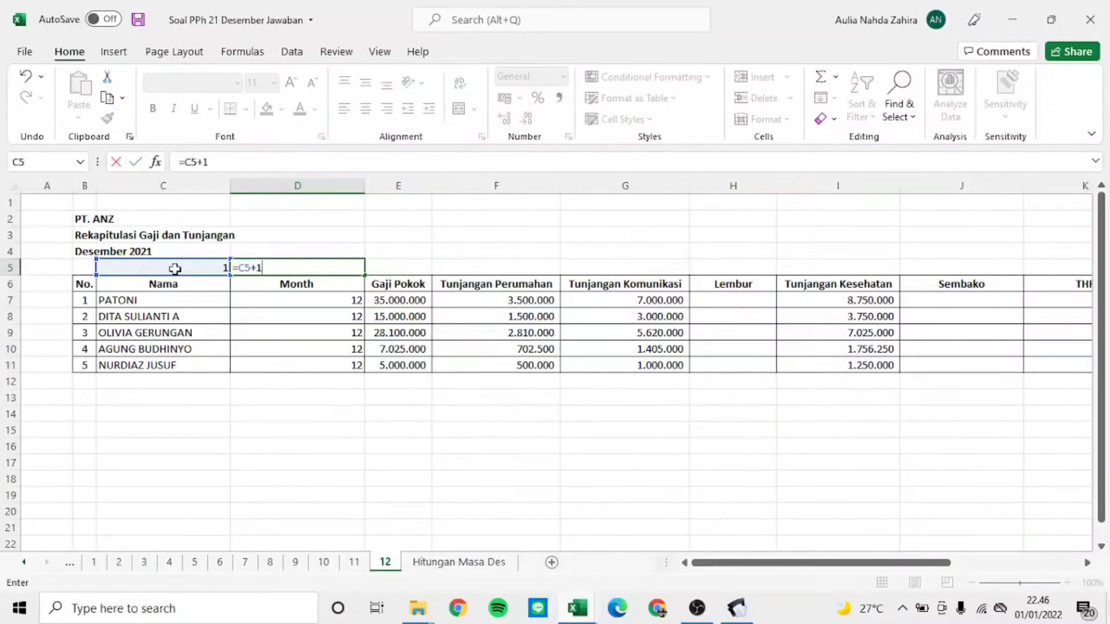
{"action": "key", "text": "Tab"}
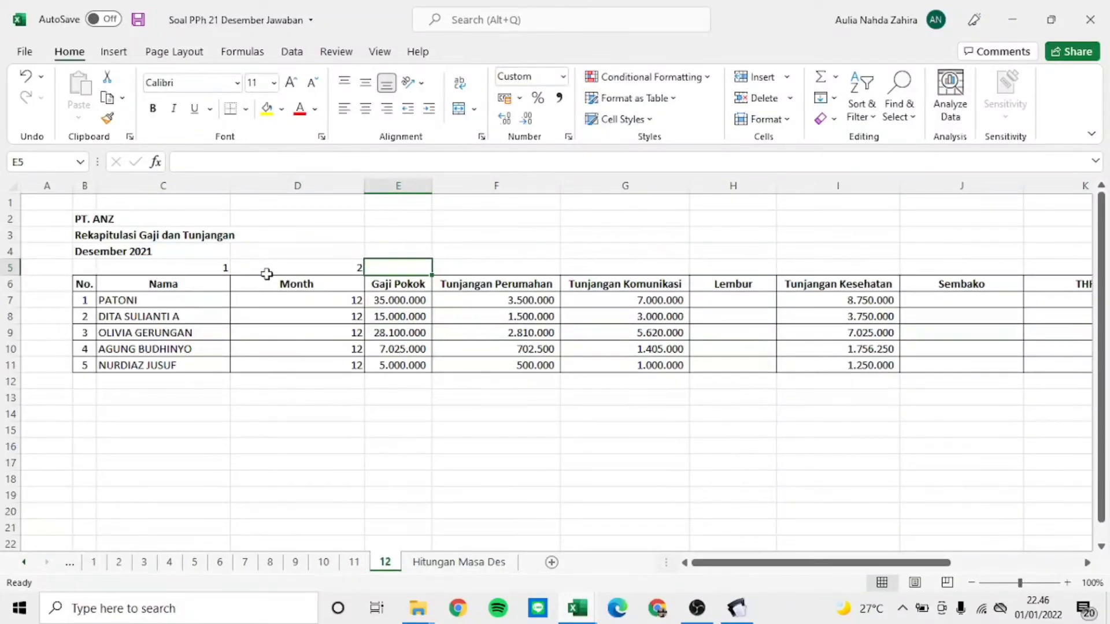
{"action": "left_click", "coordinate": [348, 270]}
{"action": "left_click_drag", "start_coordinate": [364, 275], "coordinate": [956, 300]}
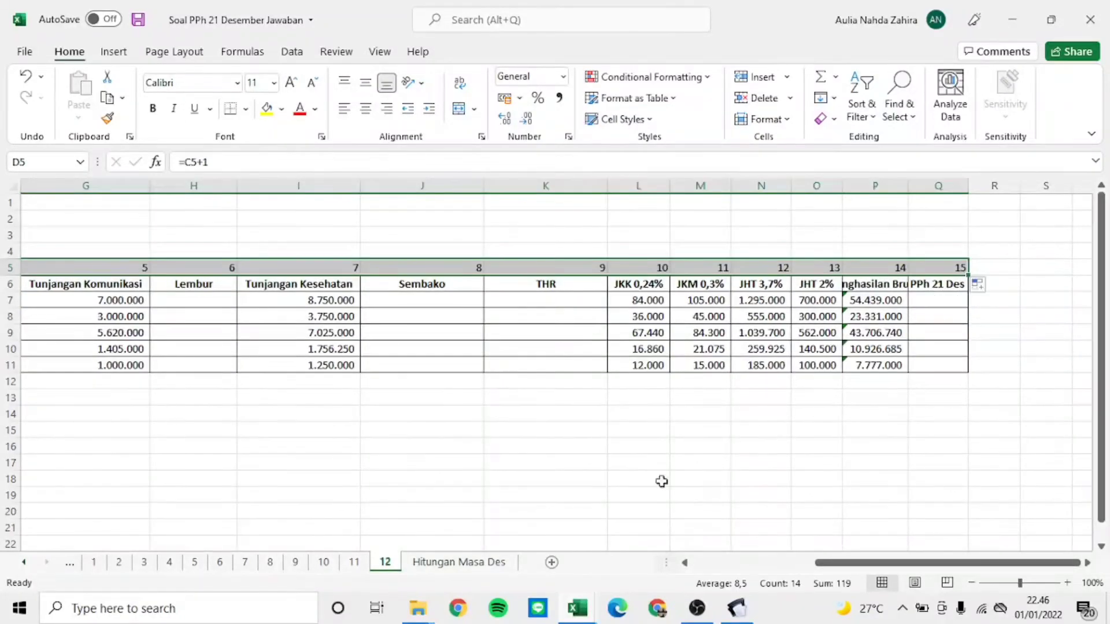
Step: Switch to the Hitungan Masa Des sheet
{"action": "left_click", "coordinate": [463, 562]}
{"action": "type", "text": "="}
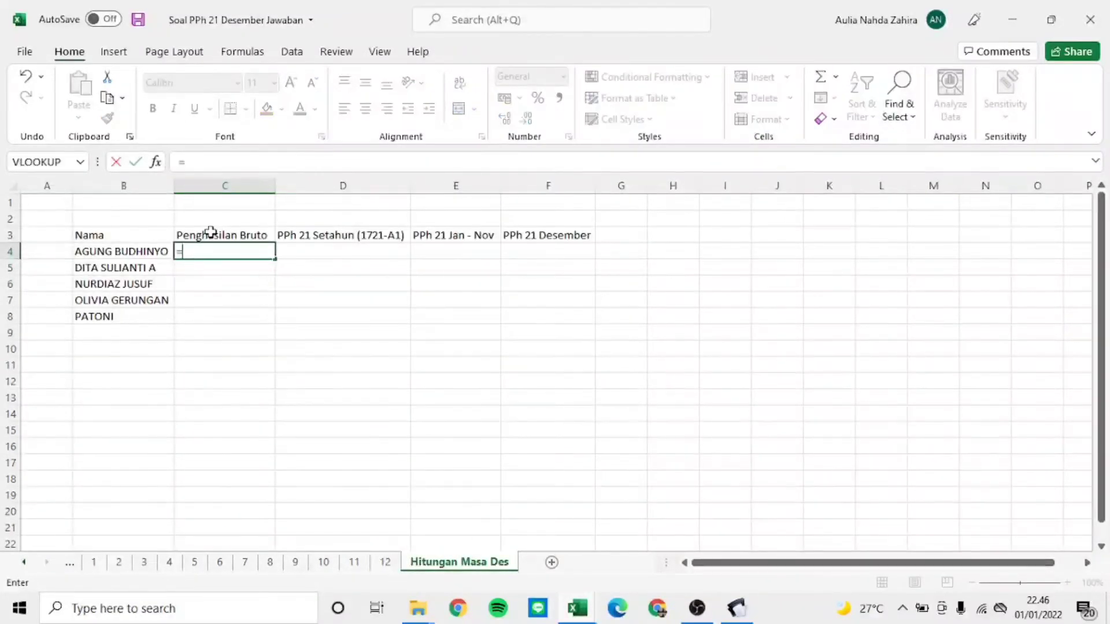
{"action": "type", "text": "VLOOKUP("}
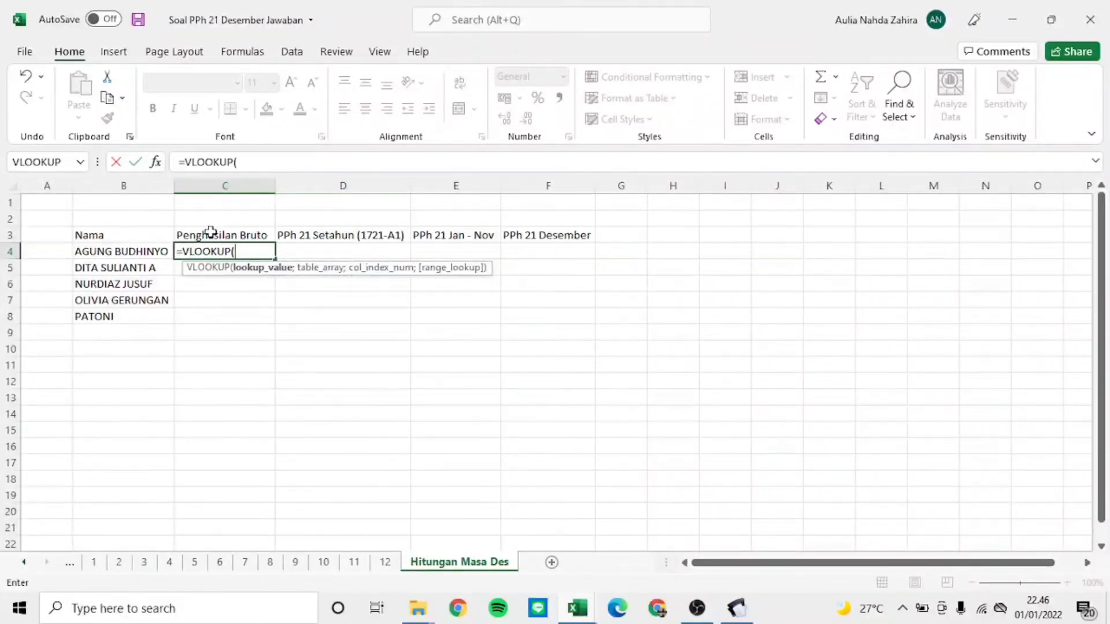
{"action": "left_click", "coordinate": [124, 250]}
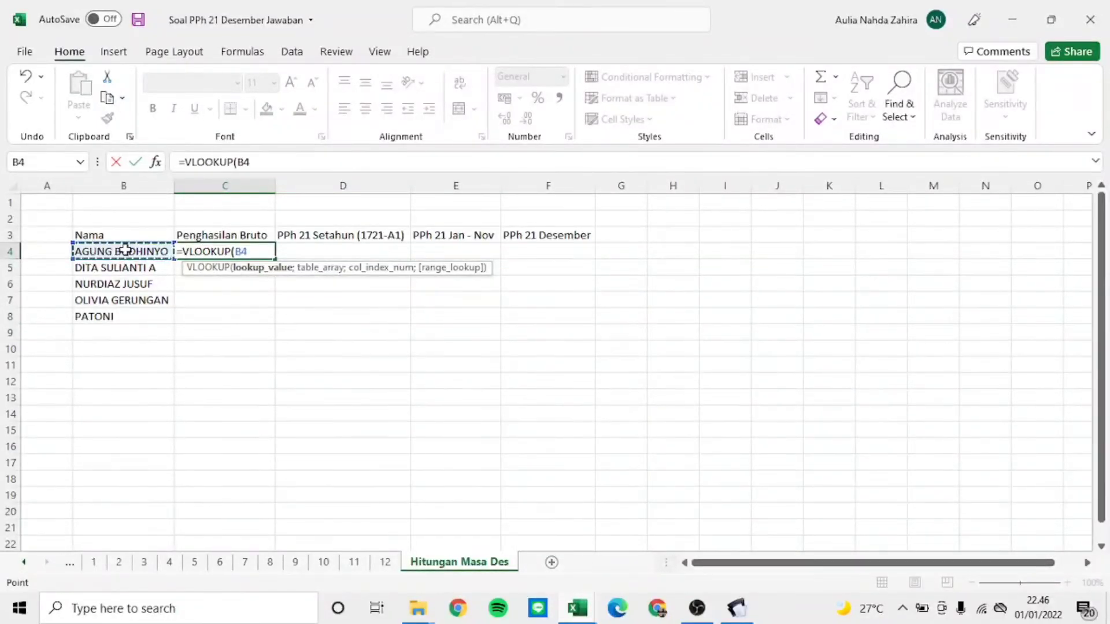
{"action": "type", "text": ";"}
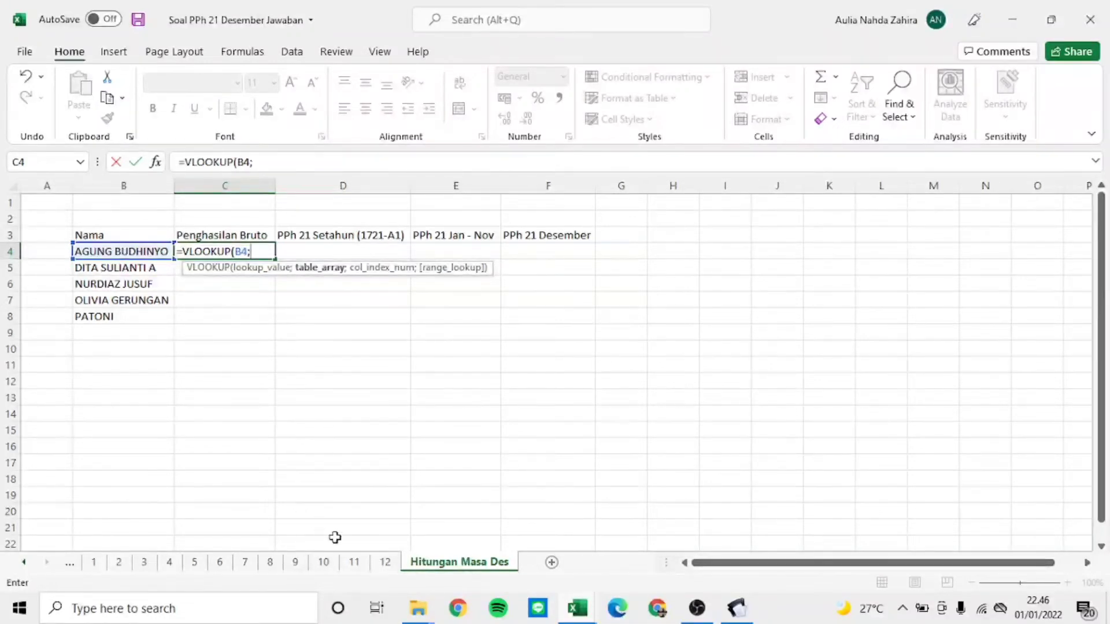
{"action": "left_click", "coordinate": [385, 562]}
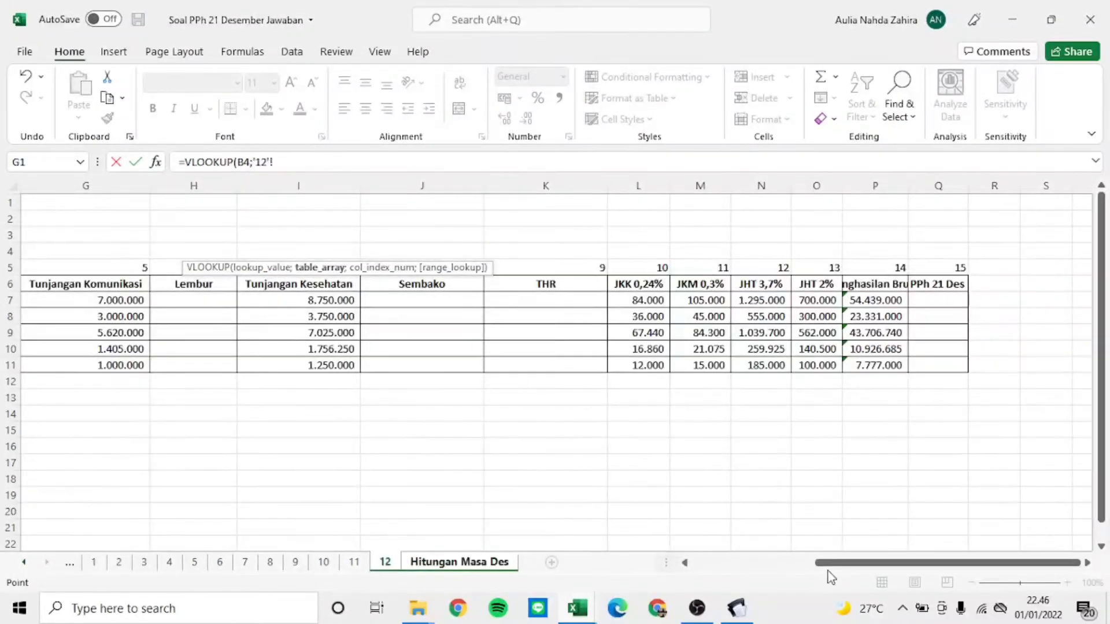
{"action": "left_click_drag", "start_coordinate": [829, 562], "coordinate": [226, 354]}
{"action": "left_click_drag", "start_coordinate": [122, 275], "coordinate": [941, 372]}
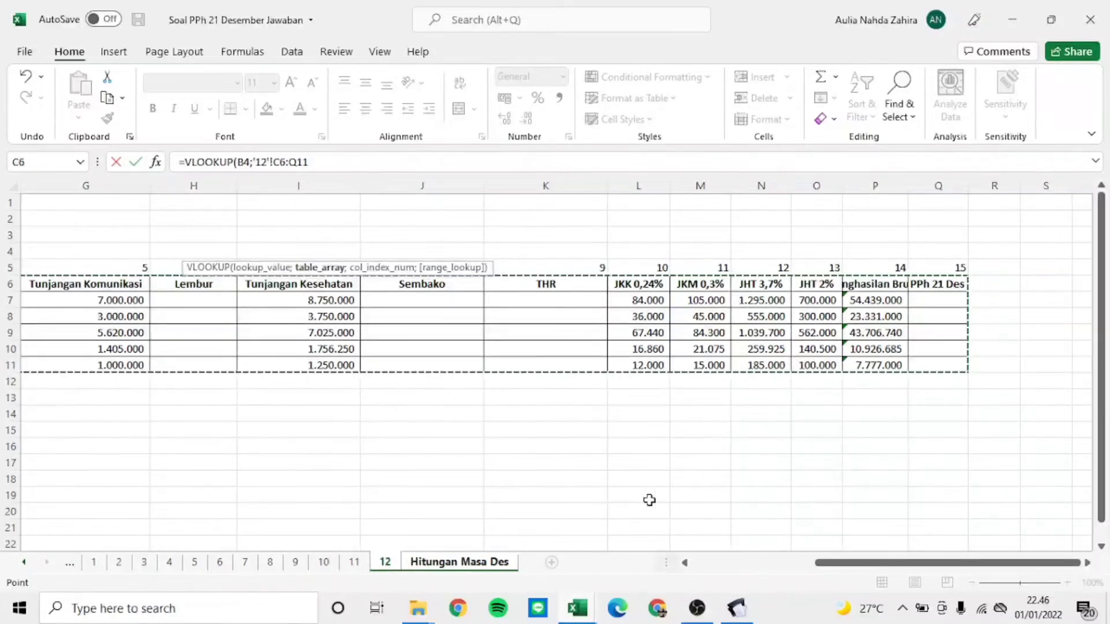
{"action": "left_click", "coordinate": [462, 562]}
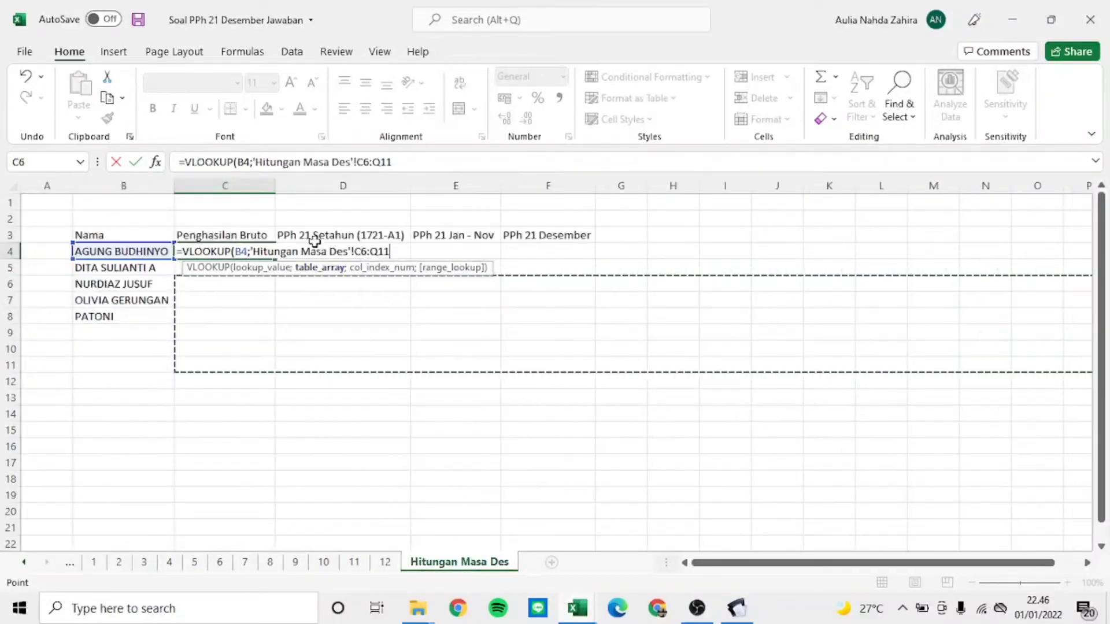
{"action": "left_click", "coordinate": [425, 168]}
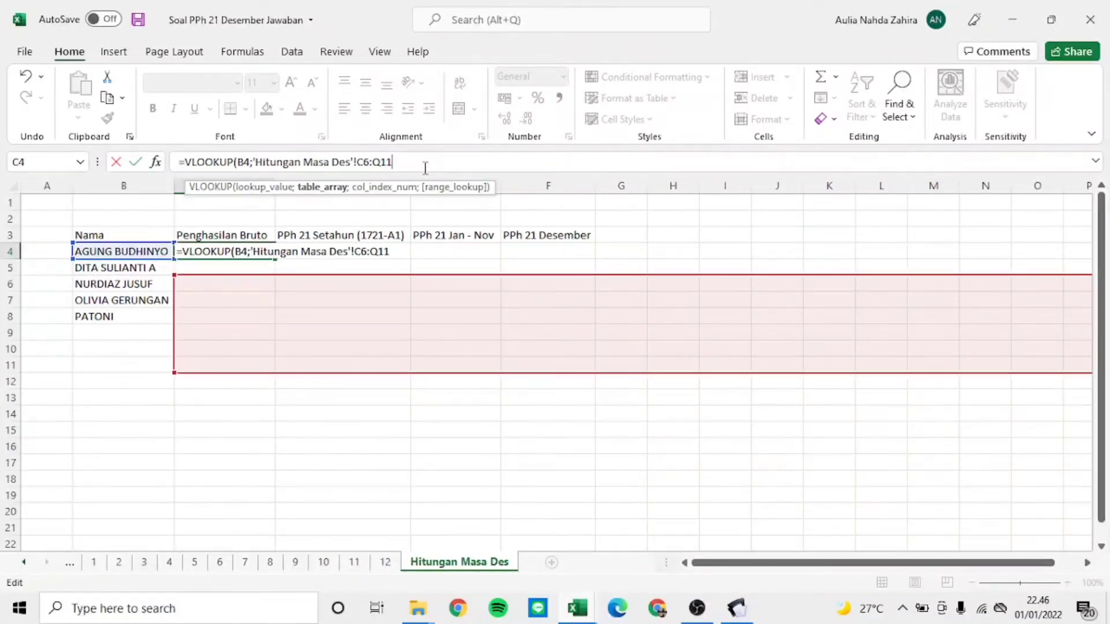
{"action": "type", "text": ";"}
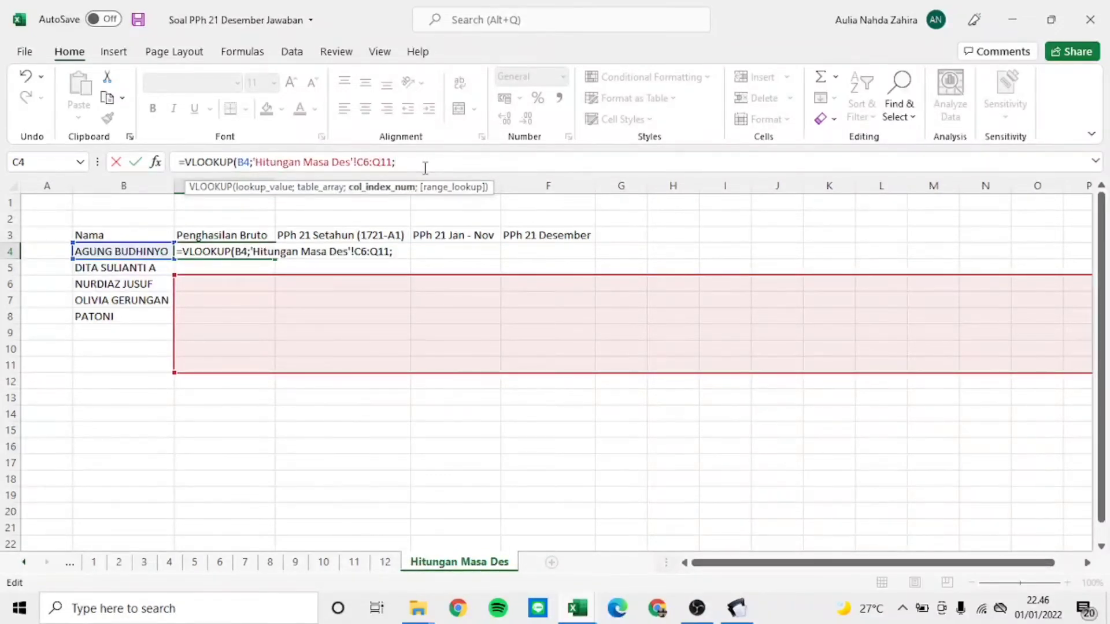
{"action": "key", "text": "Escape"}
Step: Enter =VLOOKUP(B4;'12'!C6:Q11;14;0) in C4 to look up the first employee's Penghasilan Bruto from sheet 12
{"action": "type", "text": "=VLLO"}
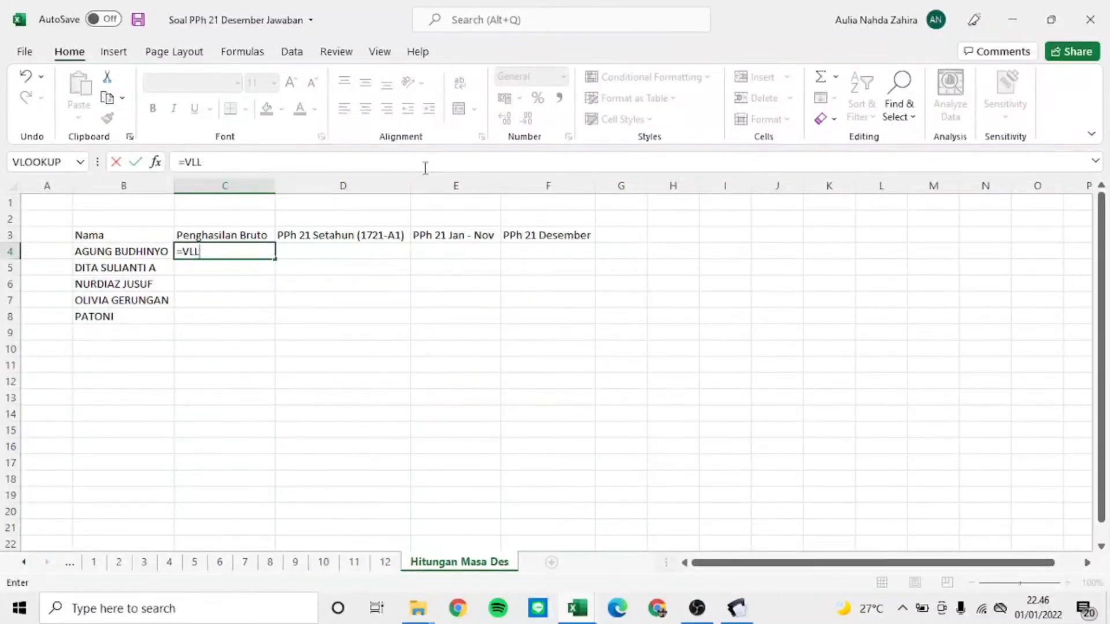
{"action": "key", "text": "BackSpace"}
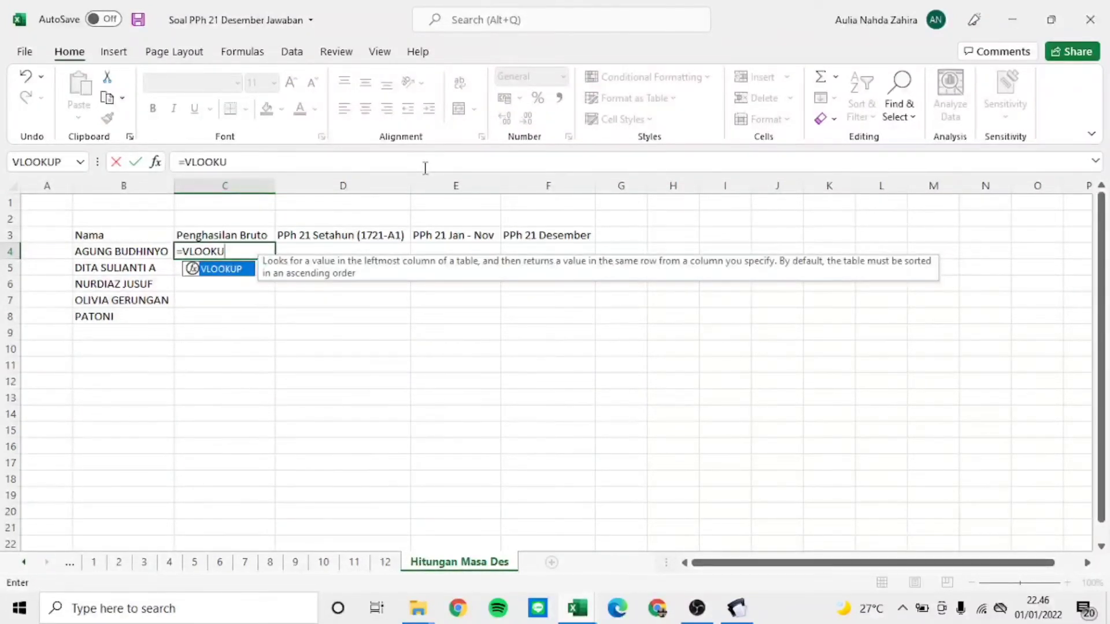
{"action": "type", "text": "OOKUP("}
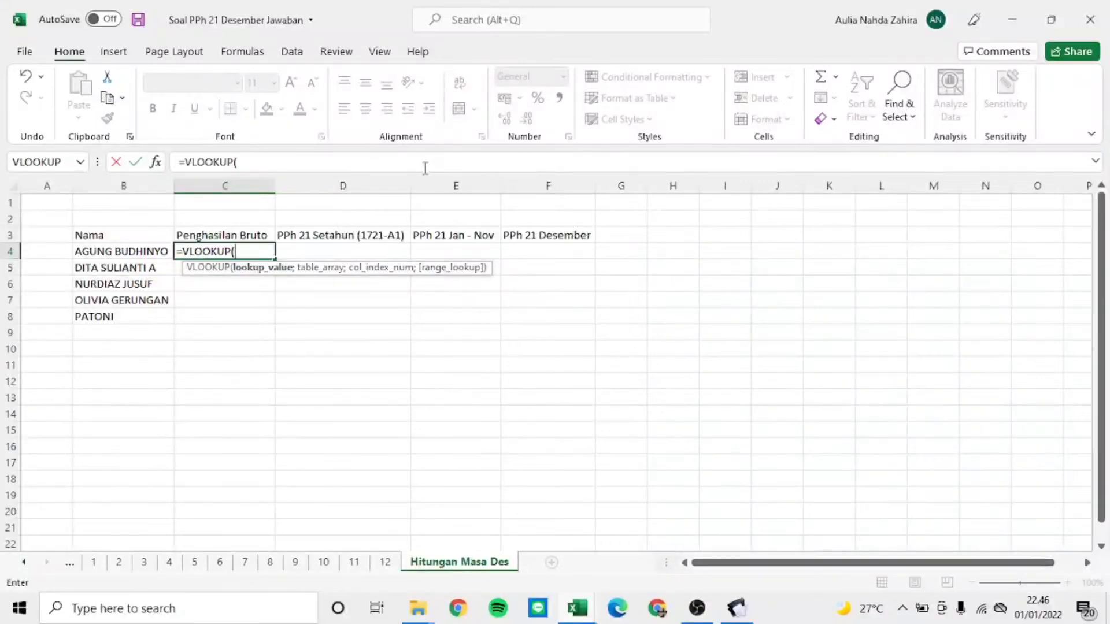
{"action": "left_click", "coordinate": [131, 251]}
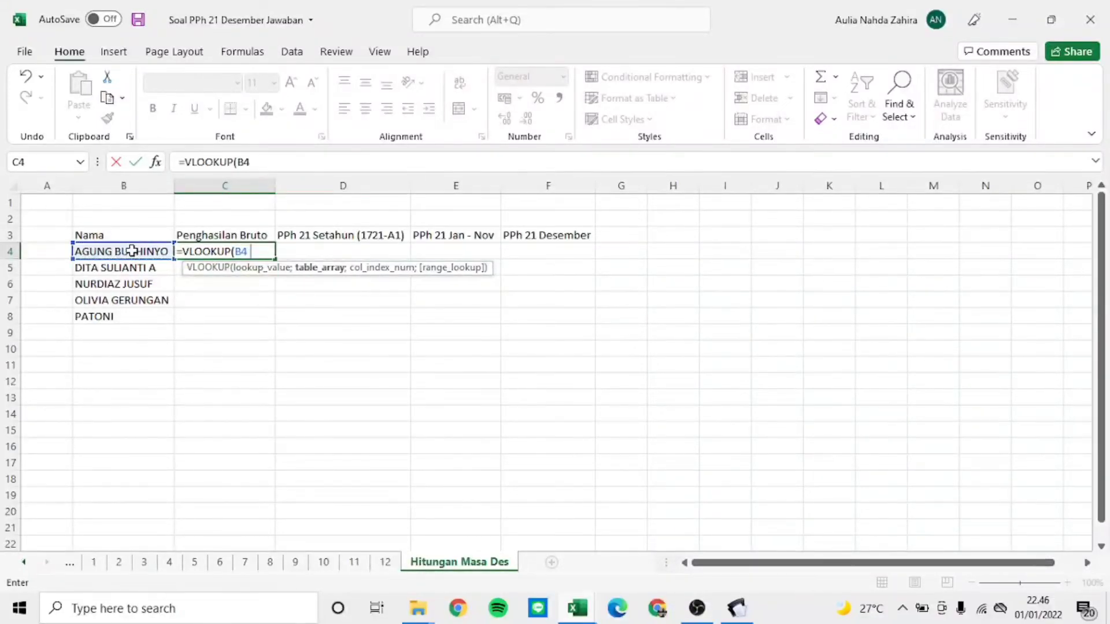
{"action": "type", "text": ";"}
{"action": "left_click", "coordinate": [385, 563]}
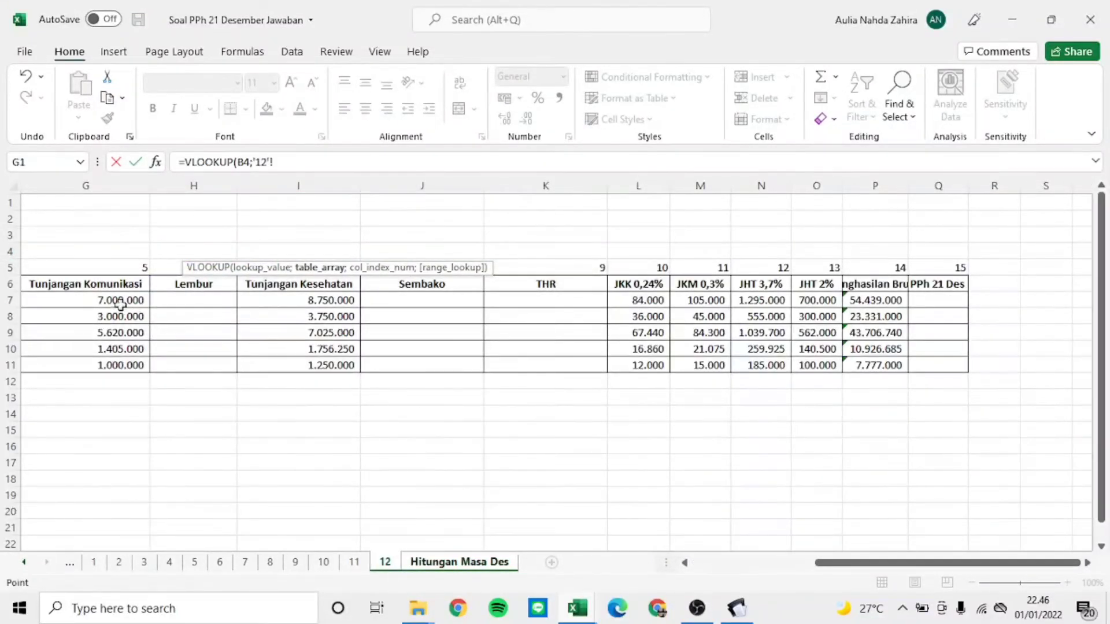
{"action": "left_click_drag", "start_coordinate": [841, 563], "coordinate": [714, 580]}
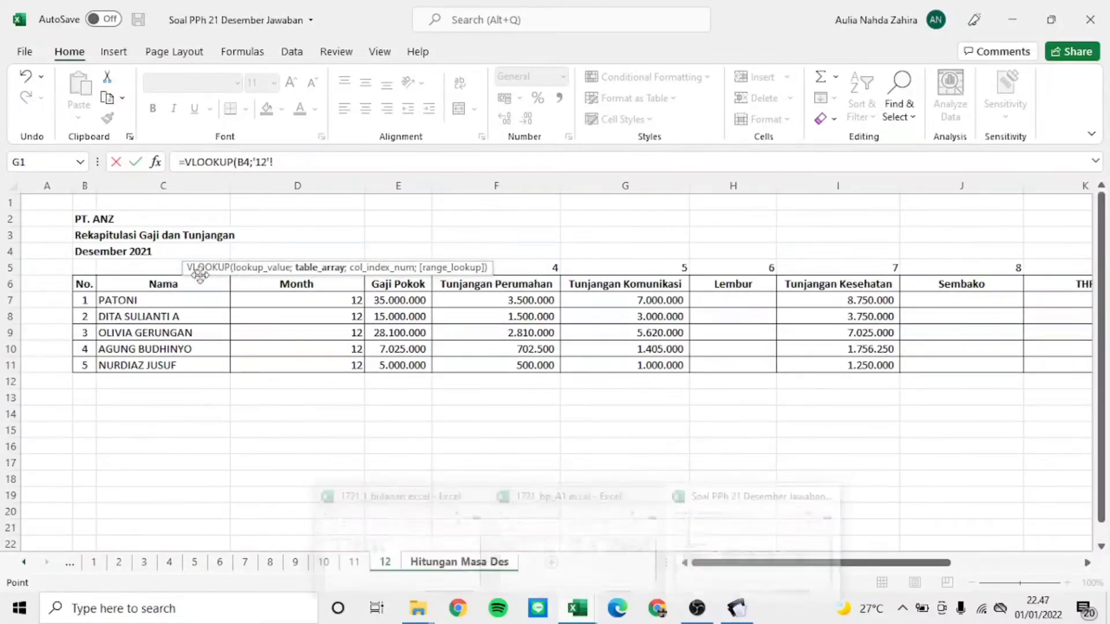
{"action": "left_click_drag", "start_coordinate": [191, 285], "coordinate": [947, 370]}
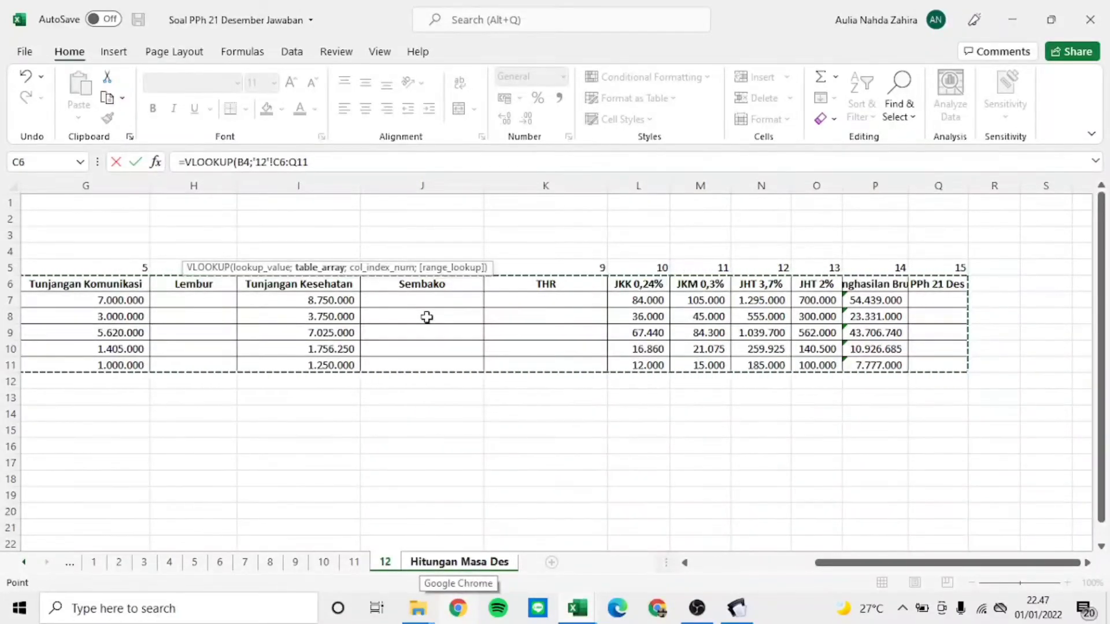
{"action": "type", "text": ";"}
{"action": "type", "text": "14;0)"}
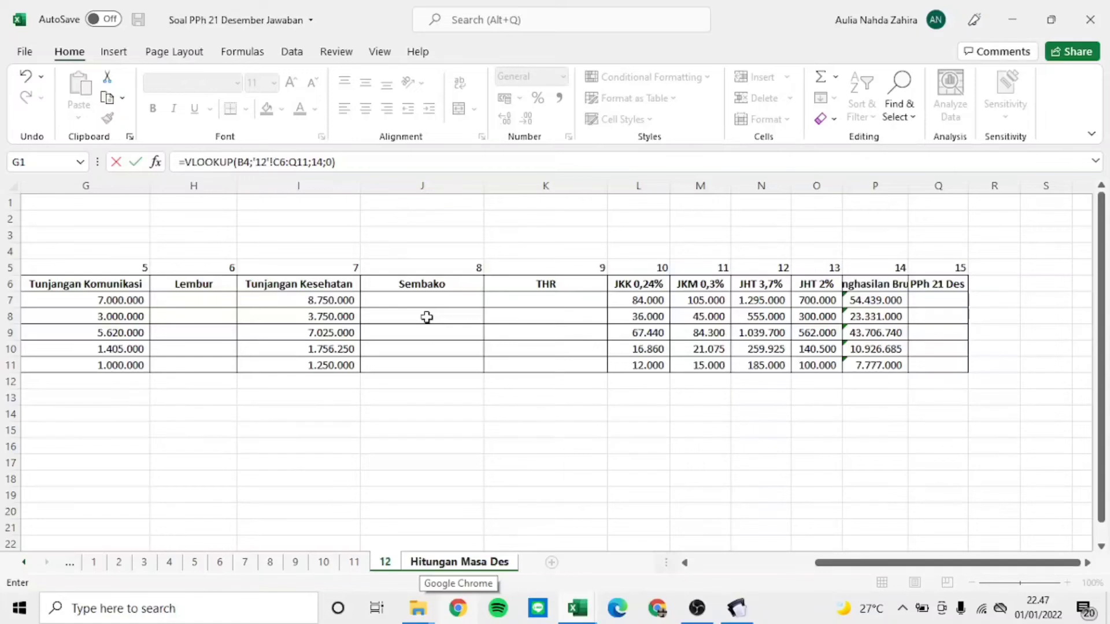
{"action": "key", "text": "Return"}
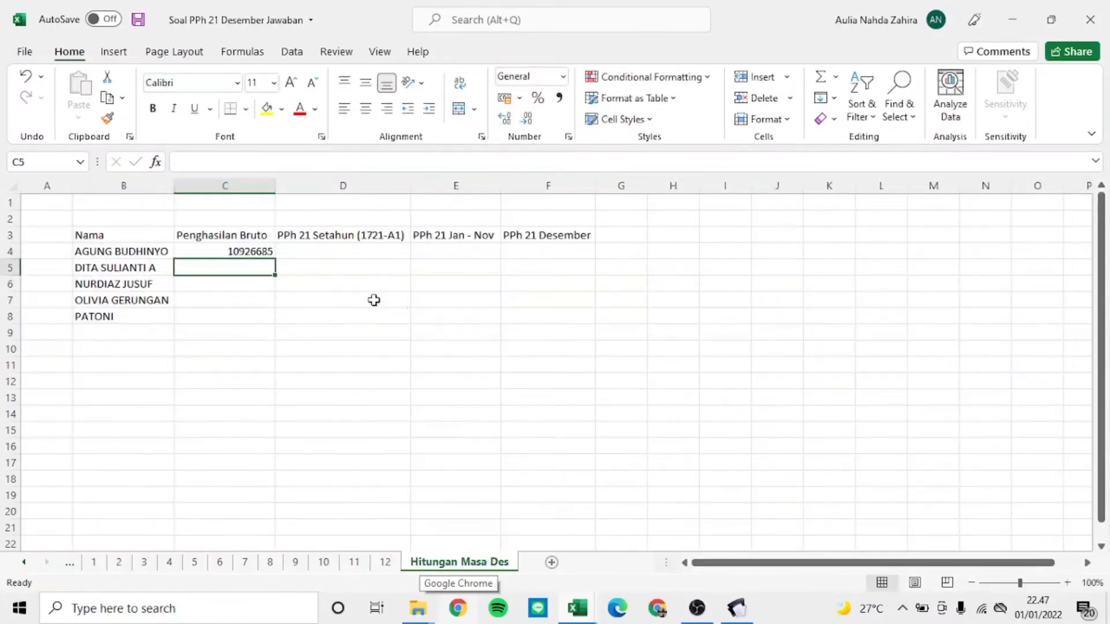
Step: Anchor the lookup value in C4's formula as $B4 and fill the Penghasilan Bruto formula down to C8
{"action": "left_click", "coordinate": [244, 252]}
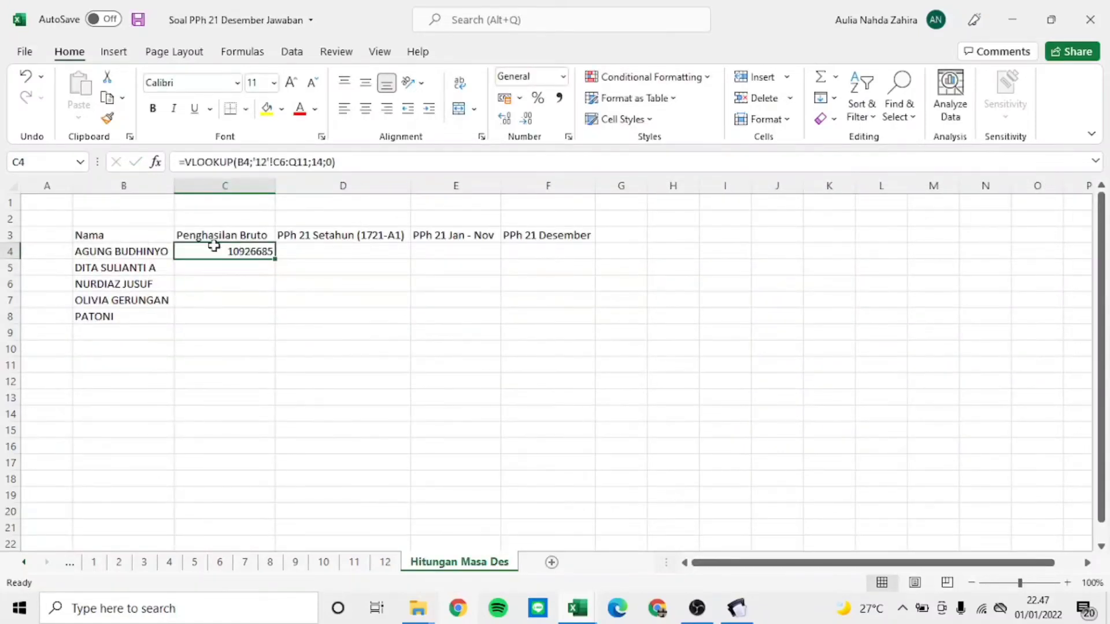
{"action": "left_click", "coordinate": [237, 162]}
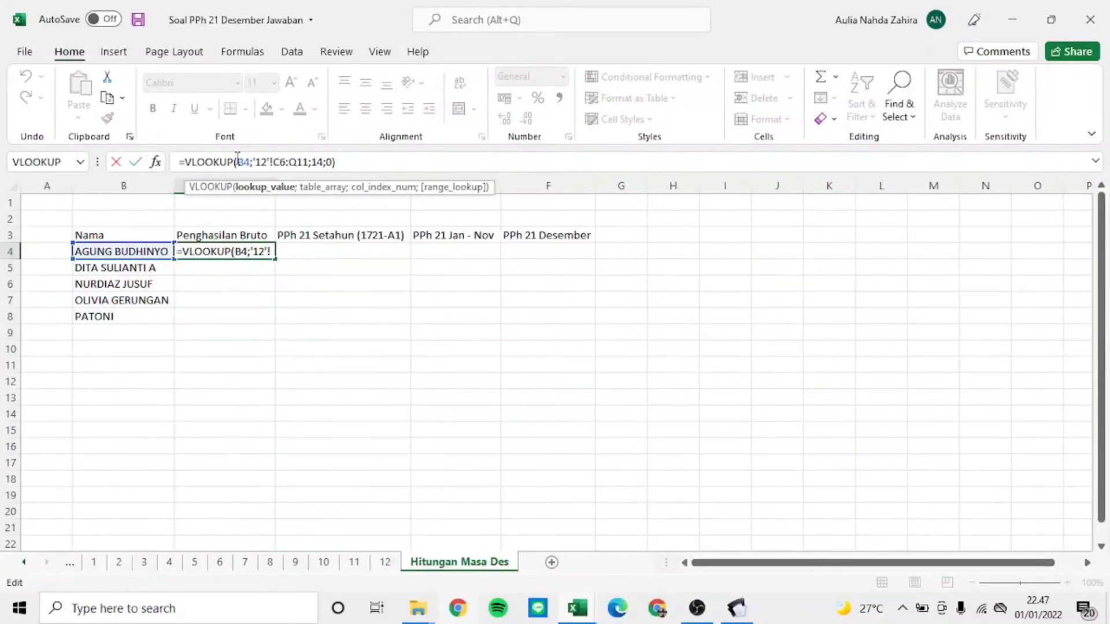
{"action": "type", "text": "$"}
{"action": "key", "text": "Return"}
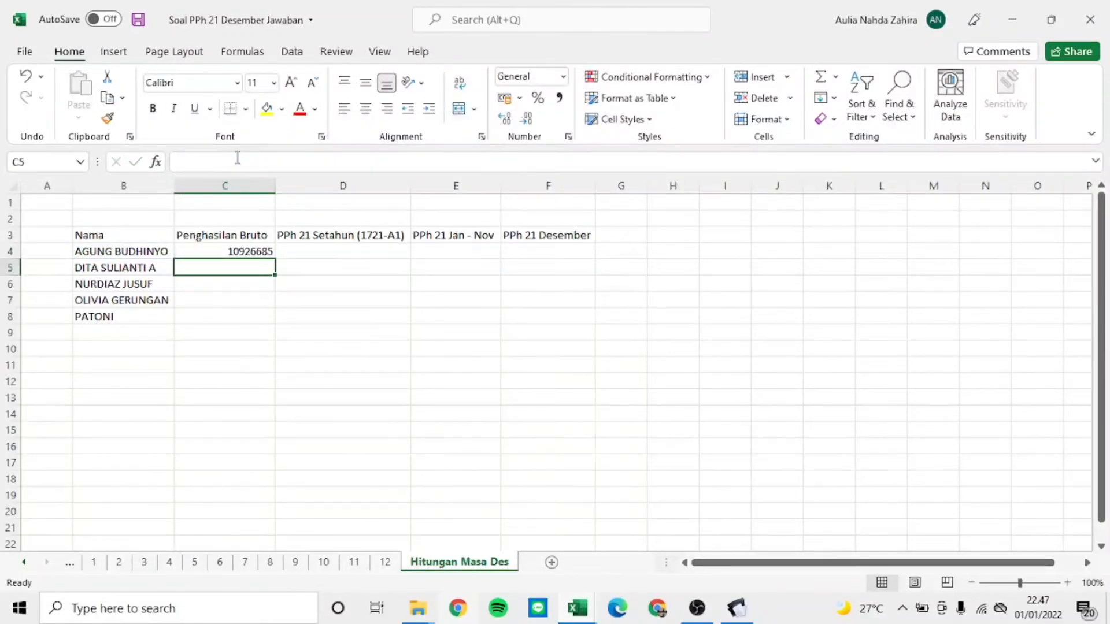
{"action": "left_click", "coordinate": [235, 250]}
{"action": "double_click", "coordinate": [275, 258]}
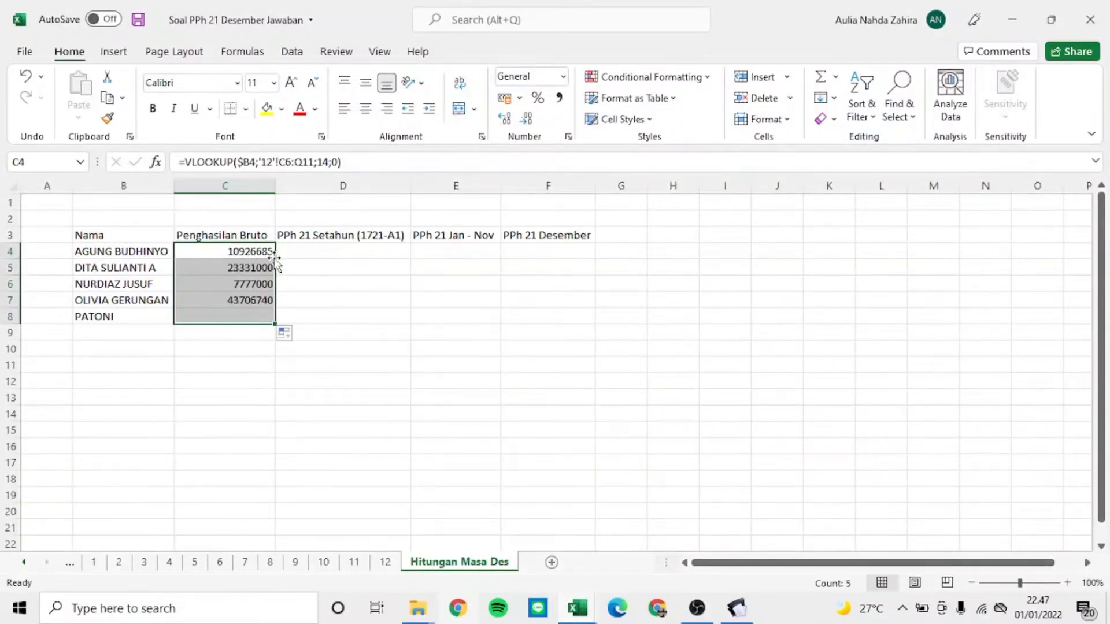
Step: Rewrite the last employee's Penghasilan Bruto formula in C8 as =VLOOKUP(B8;'12'!C6:Q11;14;0)
{"action": "left_click", "coordinate": [221, 316]}
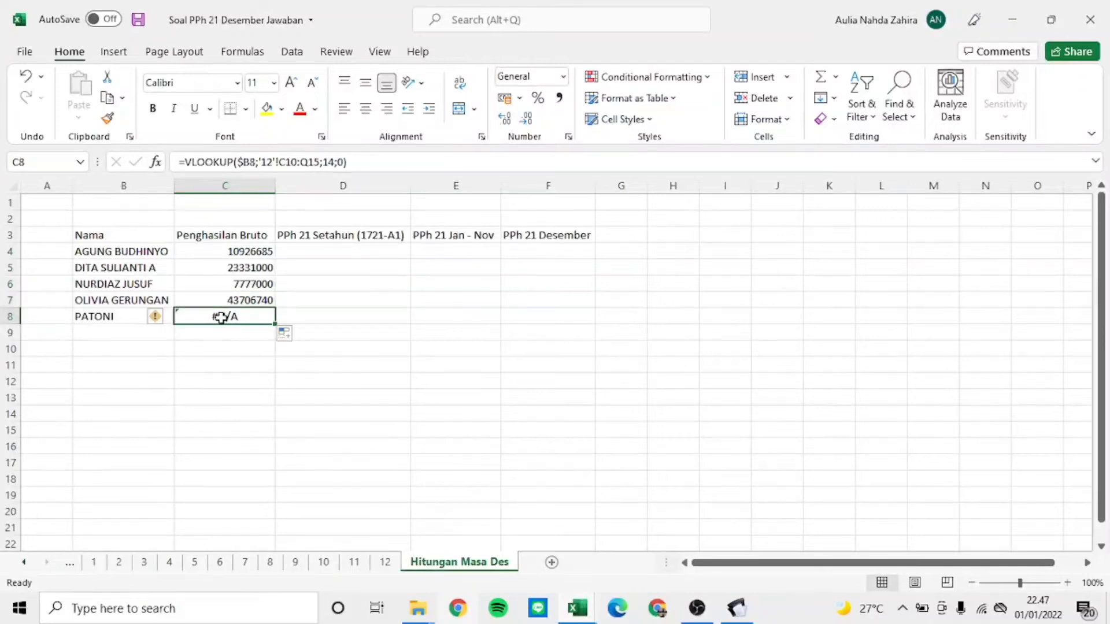
{"action": "left_click", "coordinate": [370, 162]}
{"action": "key", "text": "BackSpace"}
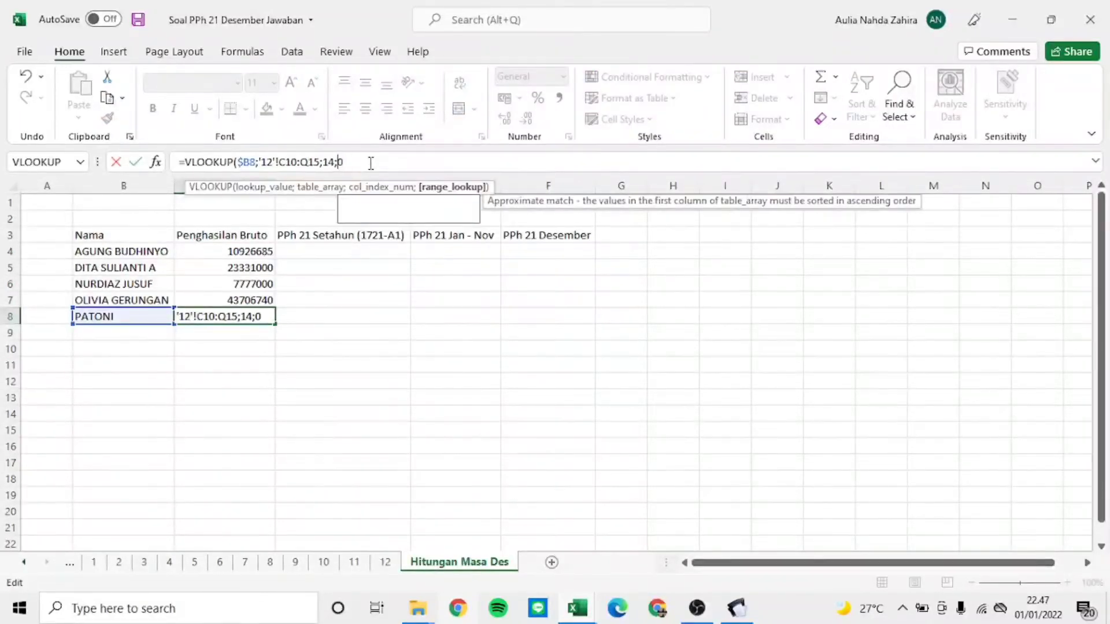
{"action": "key", "text": "BackSpace"}
{"action": "key", "text": "BackSpace"}
{"action": "key", "text": "BackSpace"}
{"action": "key", "text": "BackSpace"}
{"action": "key", "text": "BackSpace"}
{"action": "key", "text": "BackSpace"}
{"action": "key", "text": "BackSpace"}
{"action": "key", "text": "BackSpace"}
{"action": "key", "text": "BackSpace"}
{"action": "key", "text": "BackSpace"}
{"action": "key", "text": "BackSpace"}
{"action": "key", "text": "BackSpace"}
{"action": "key", "text": "BackSpace"}
{"action": "key", "text": "BackSpace"}
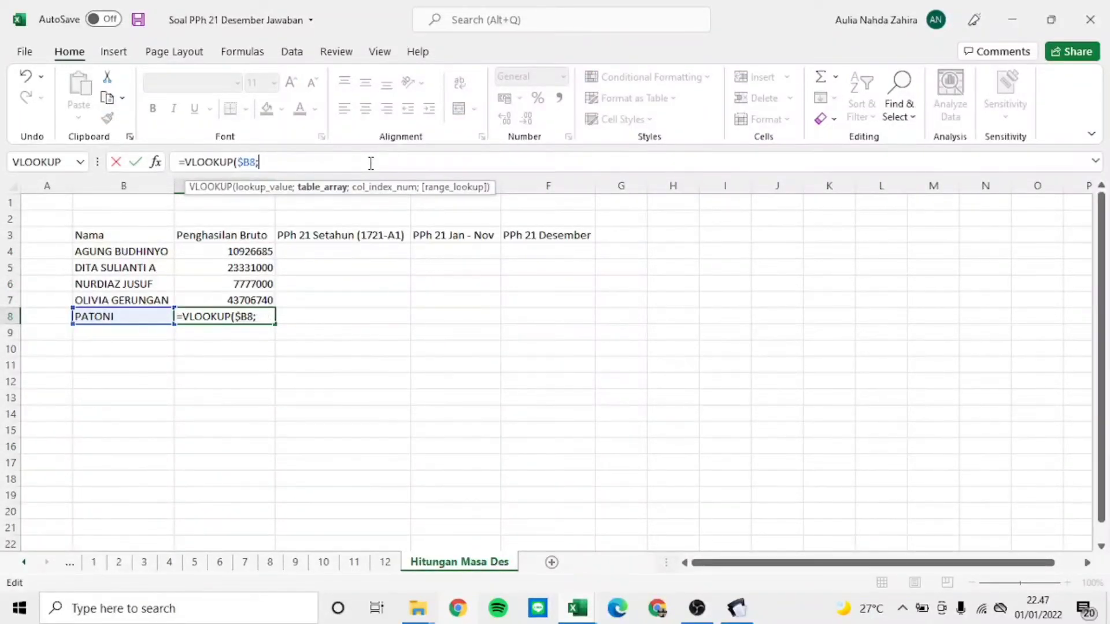
{"action": "key", "text": "BackSpace"}
{"action": "key", "text": "BackSpace"}
{"action": "key", "text": "BackSpace"}
{"action": "key", "text": "BackSpace"}
{"action": "key", "text": "BackSpace"}
{"action": "type", "text": "("}
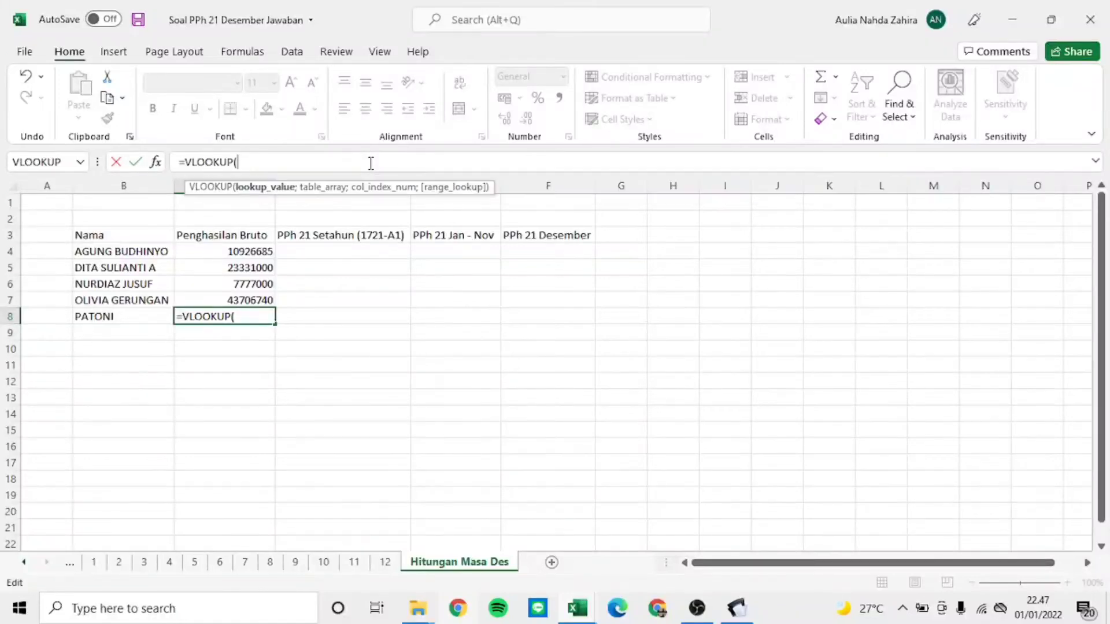
{"action": "left_click", "coordinate": [131, 316]}
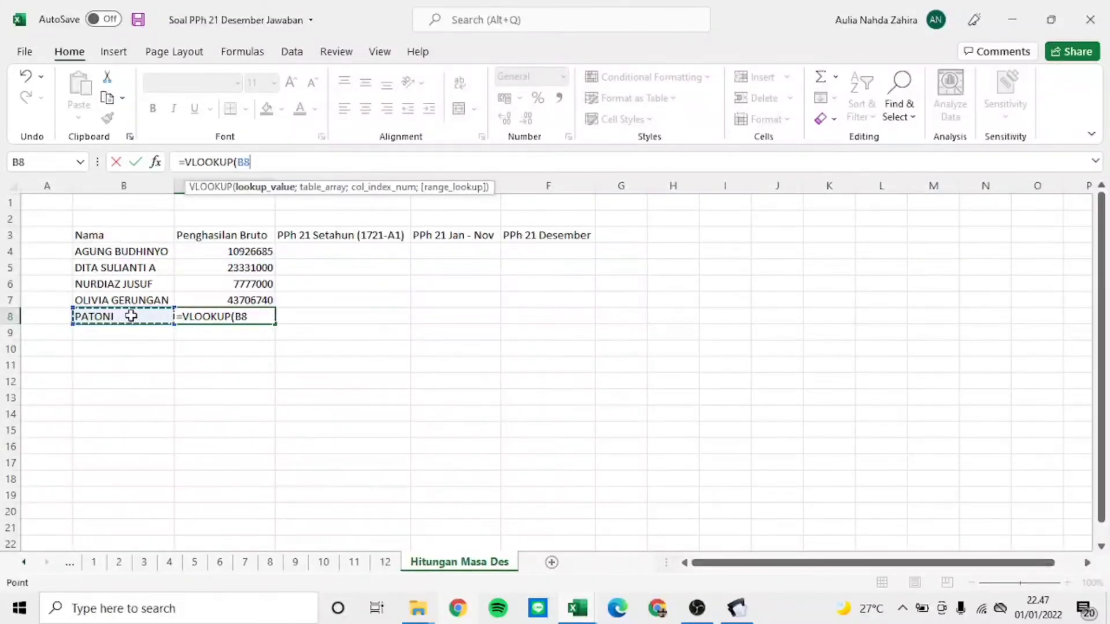
{"action": "type", "text": ";"}
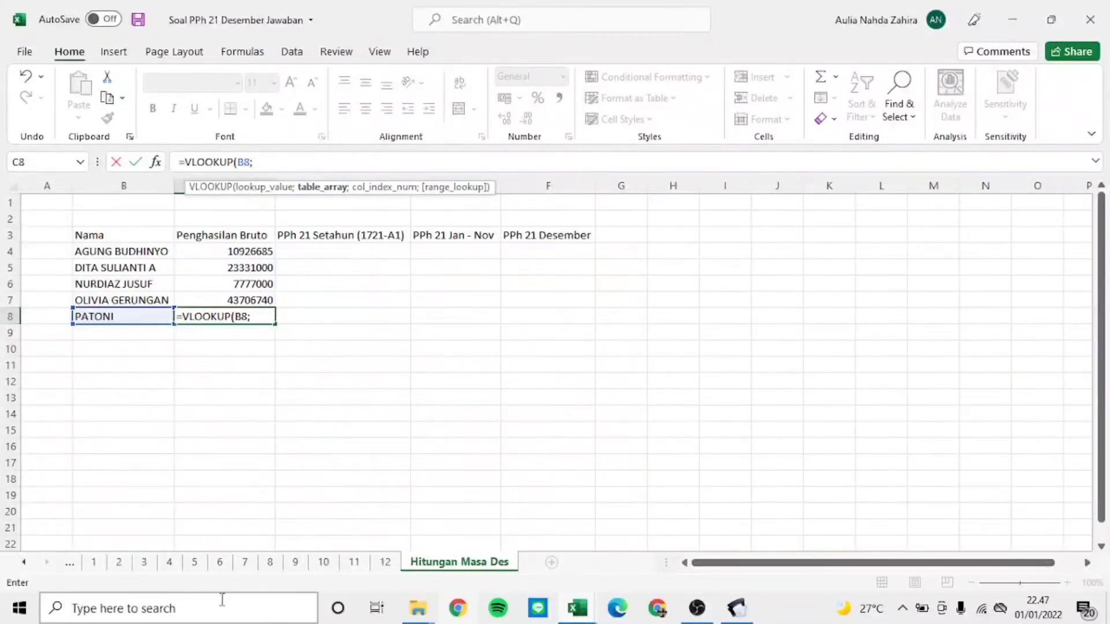
{"action": "left_click", "coordinate": [384, 562]}
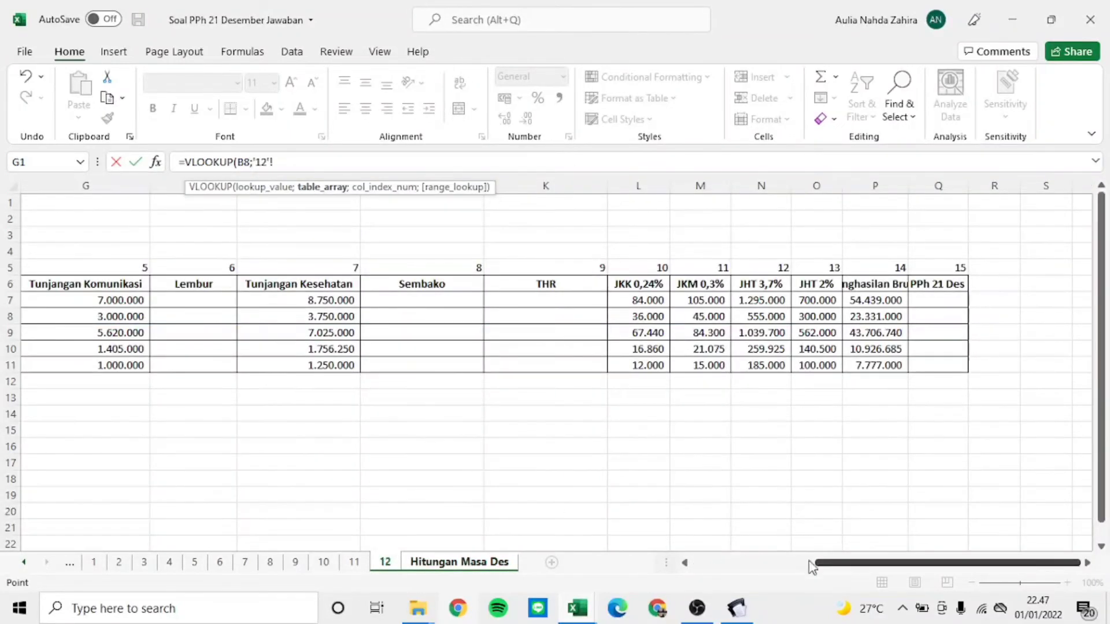
{"action": "left_click_drag", "start_coordinate": [818, 564], "coordinate": [682, 578]}
{"action": "left_click_drag", "start_coordinate": [200, 284], "coordinate": [945, 367]}
{"action": "type", "text": ";1"}
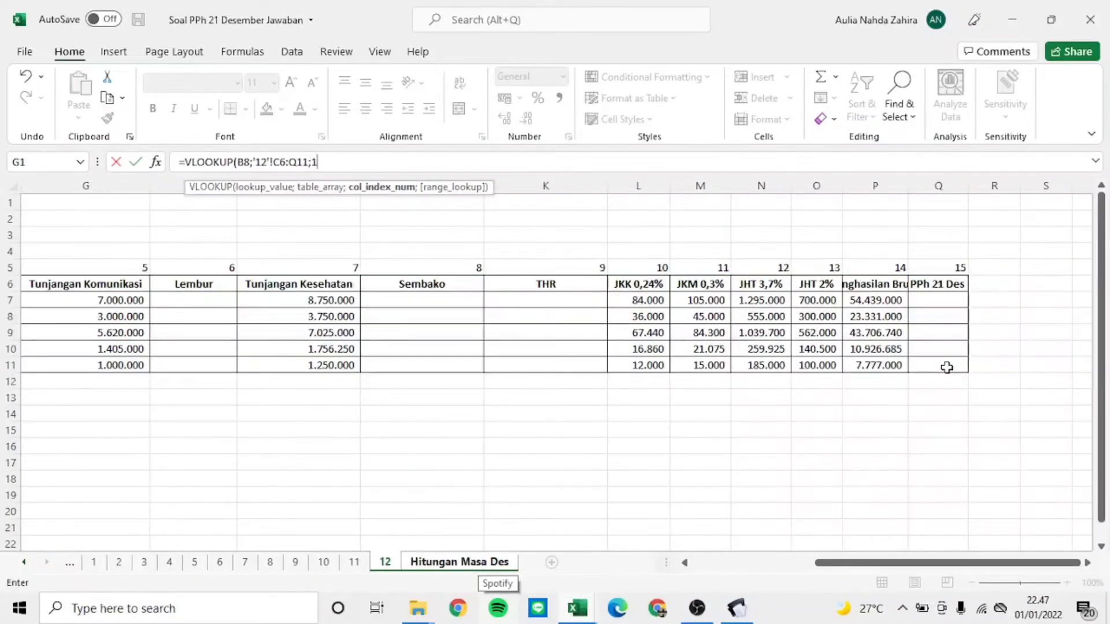
{"action": "type", "text": "4;0)"}
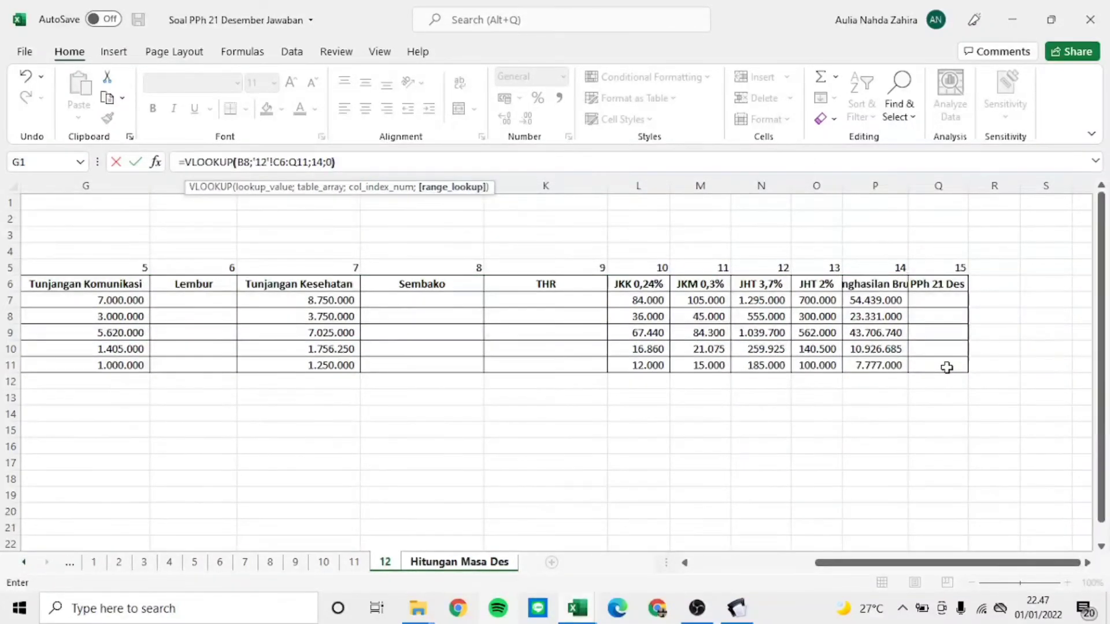
{"action": "key", "text": "Return"}
{"action": "key", "text": "Up"}
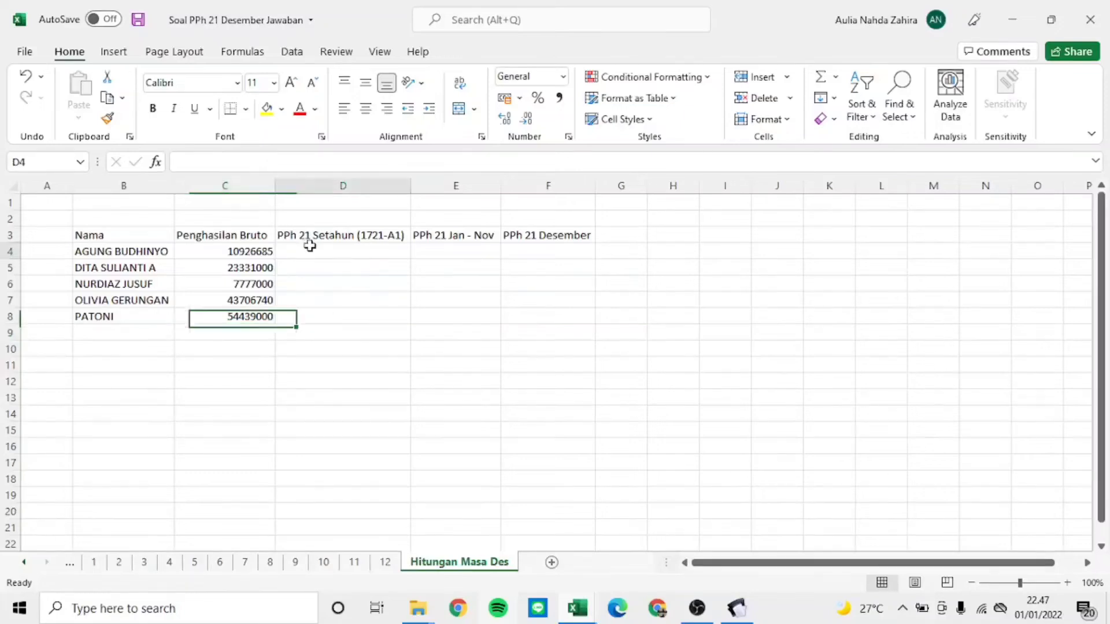
Step: Switch to the 1721_bp_A1 workbook and examine the amount columns from Jumlah 1 to Jumlah 20 to locate the annual PPh 21
{"action": "left_click", "coordinate": [309, 248]}
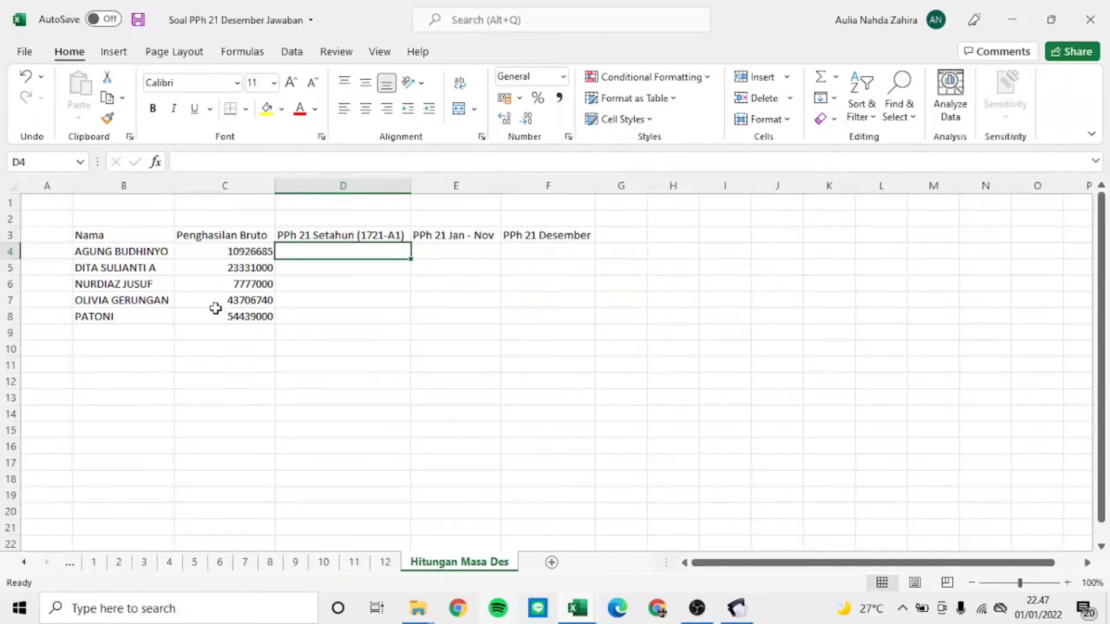
{"action": "mouse_move", "coordinate": [583, 615]}
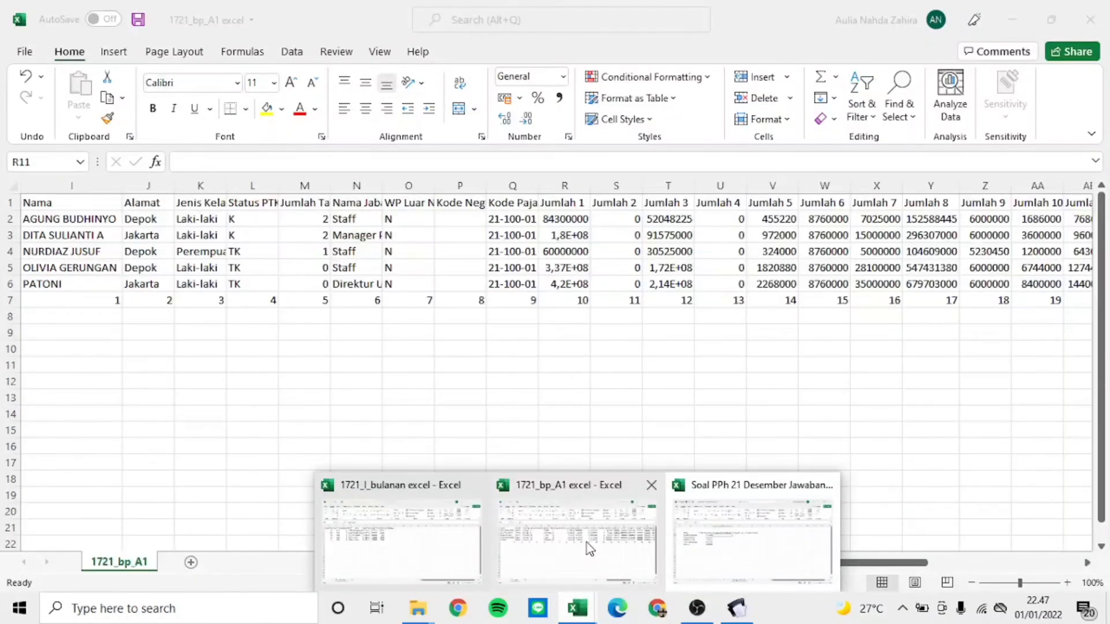
{"action": "left_click", "coordinate": [587, 542]}
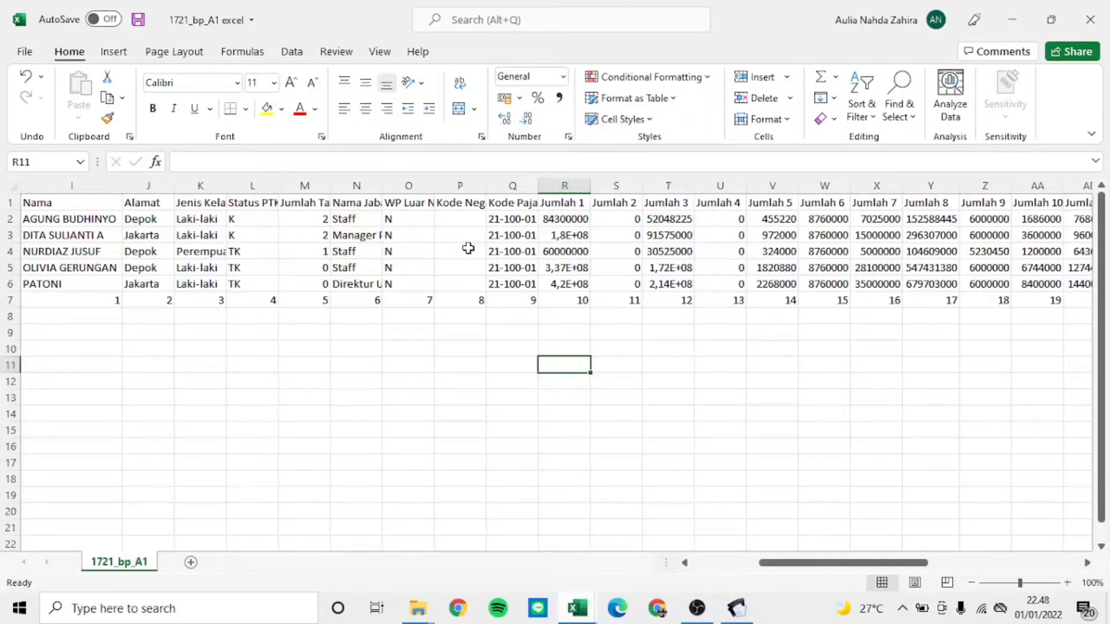
{"action": "key", "text": "Up"}
{"action": "key", "text": "Up"}
{"action": "key", "text": "Up"}
{"action": "key", "text": "Up"}
{"action": "key", "text": "Up"}
{"action": "key", "text": "Up"}
{"action": "key", "text": "Up"}
{"action": "key", "text": "Up"}
{"action": "key", "text": "Up"}
{"action": "key", "text": "Right"}
{"action": "key", "text": "Right"}
{"action": "key", "text": "Right"}
{"action": "key", "text": "Right"}
{"action": "key", "text": "Right"}
{"action": "key", "text": "Right"}
{"action": "key", "text": "Right"}
{"action": "key", "text": "Right"}
{"action": "key", "text": "Right"}
{"action": "key", "text": "Right"}
{"action": "key", "text": "Right"}
{"action": "key", "text": "Right"}
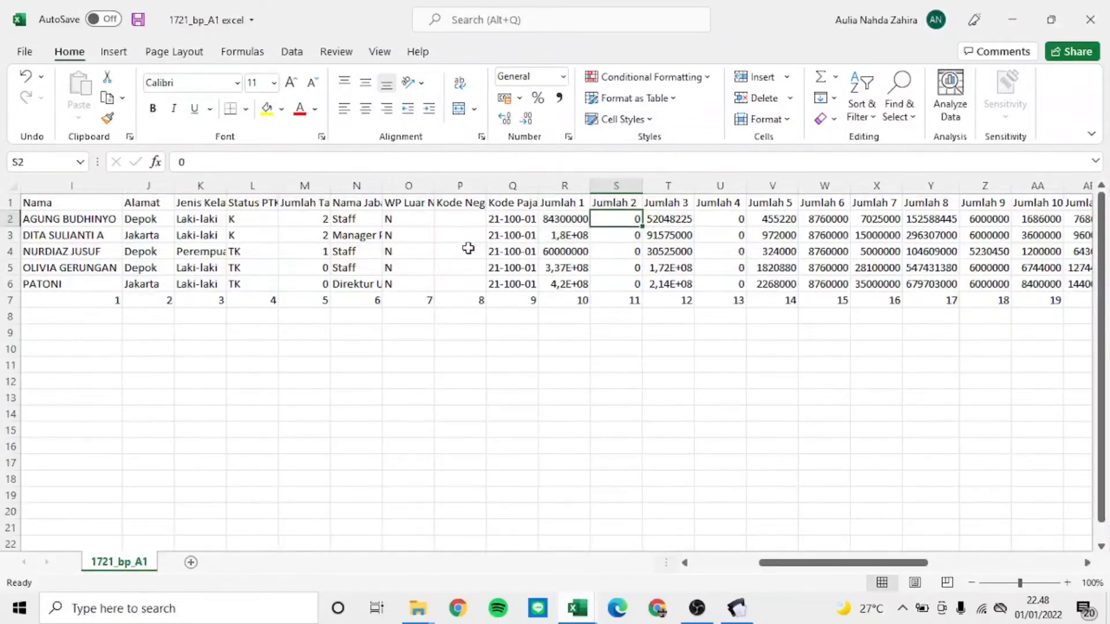
{"action": "key", "text": "Right"}
{"action": "key", "text": "Right"}
{"action": "key", "text": "Right"}
{"action": "key", "text": "Right"}
{"action": "key", "text": "Right"}
{"action": "key", "text": "Right"}
{"action": "key", "text": "Right"}
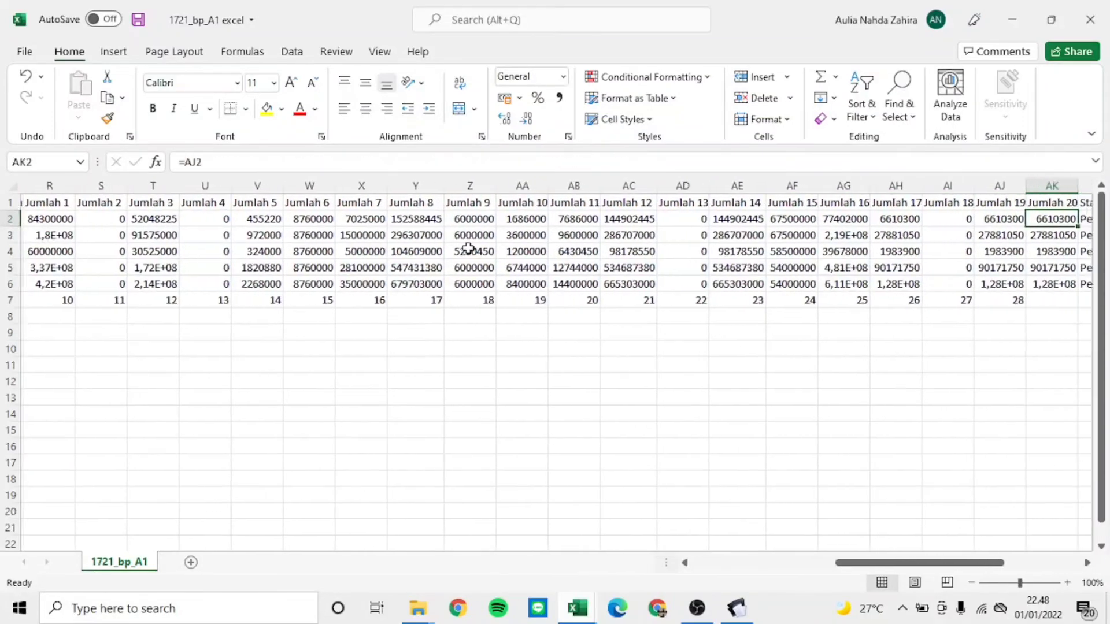
{"action": "key", "text": "Left"}
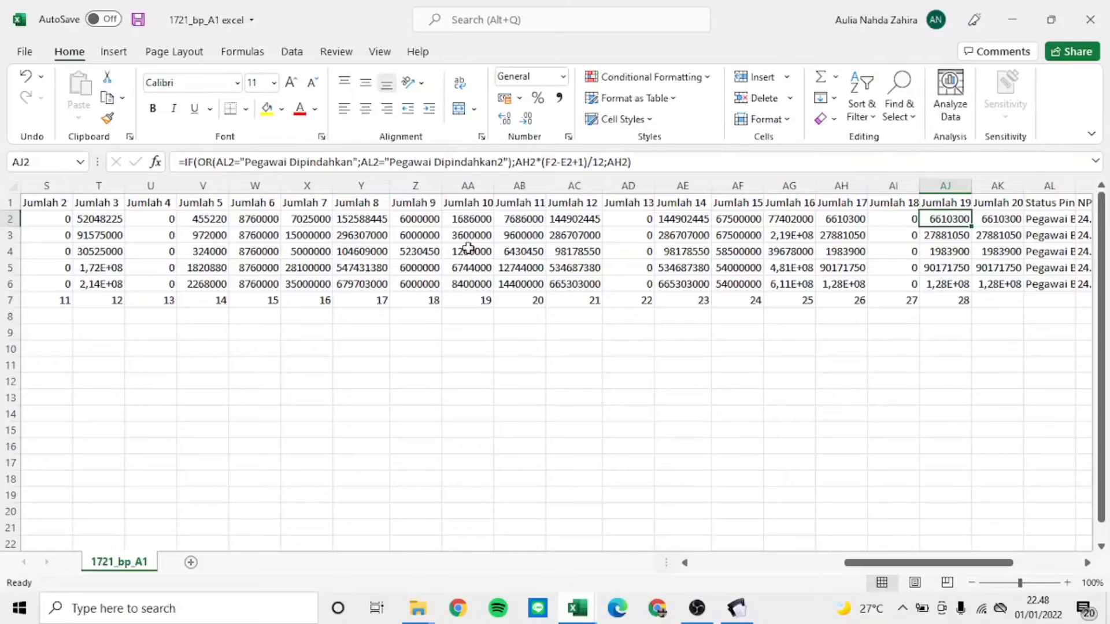
Step: Start a VLOOKUP in D4 of Hitungan Masa Des with lookup value B4 and table array $I$1:$AJ$6 from the 1721_bp_A1 workbook
{"action": "key", "text": "alt+Tab"}
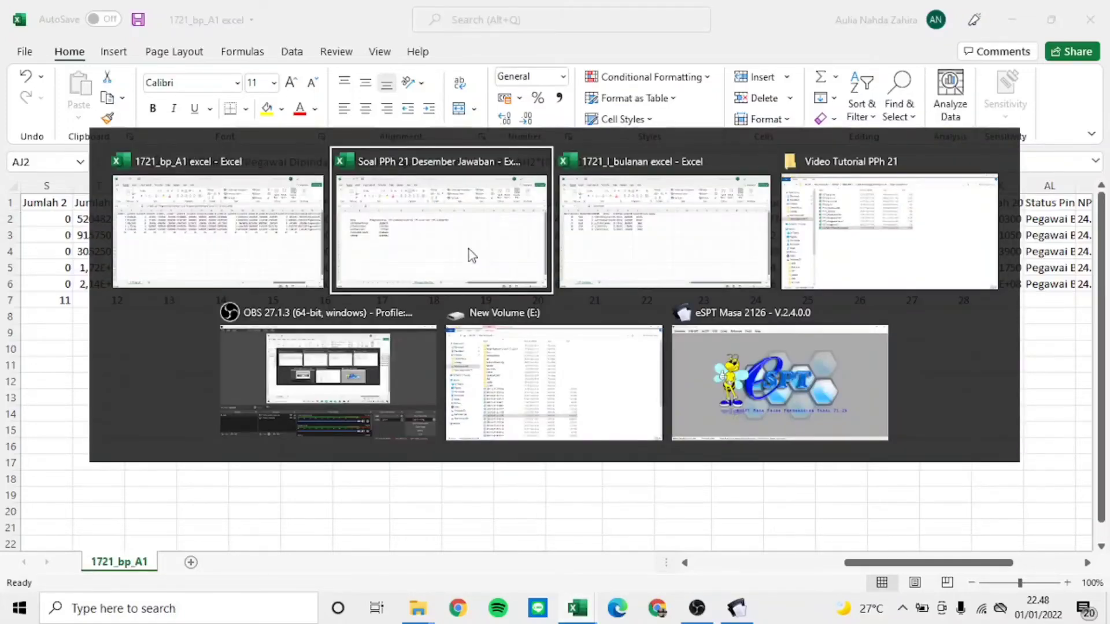
{"action": "left_click", "coordinate": [469, 249]}
{"action": "type", "text": "="}
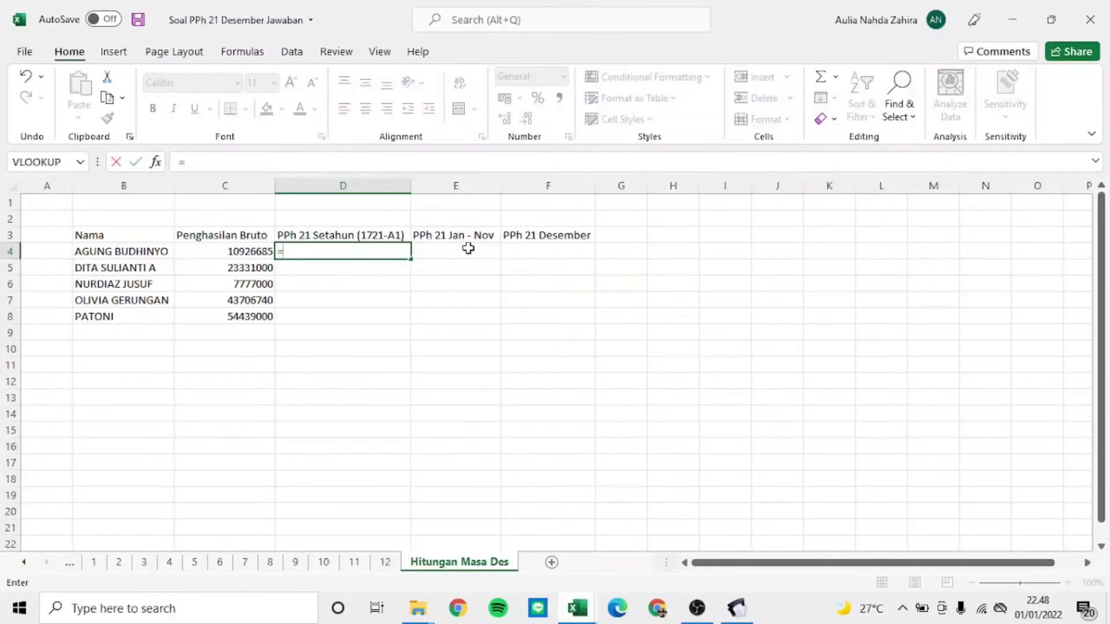
{"action": "type", "text": "VLOOKU"}
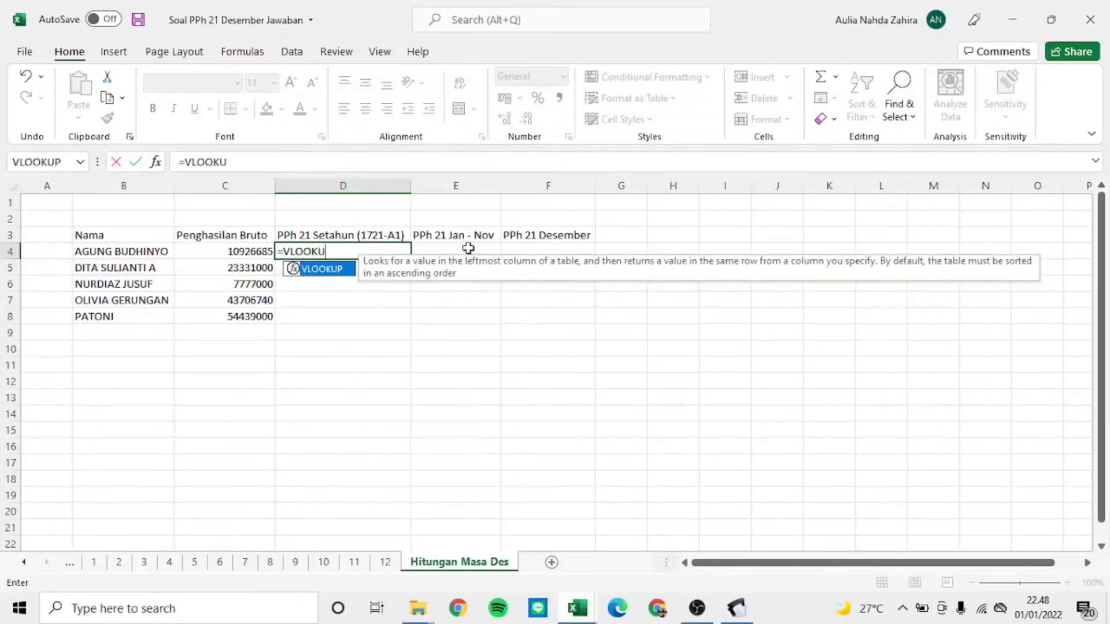
{"action": "type", "text": "P("}
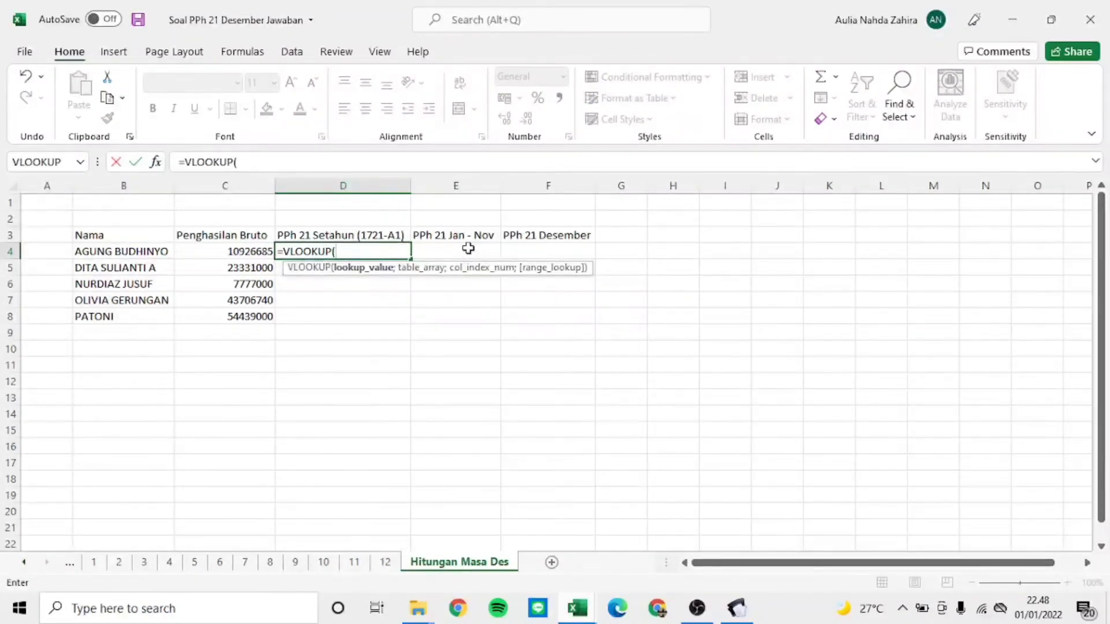
{"action": "left_click", "coordinate": [166, 254]}
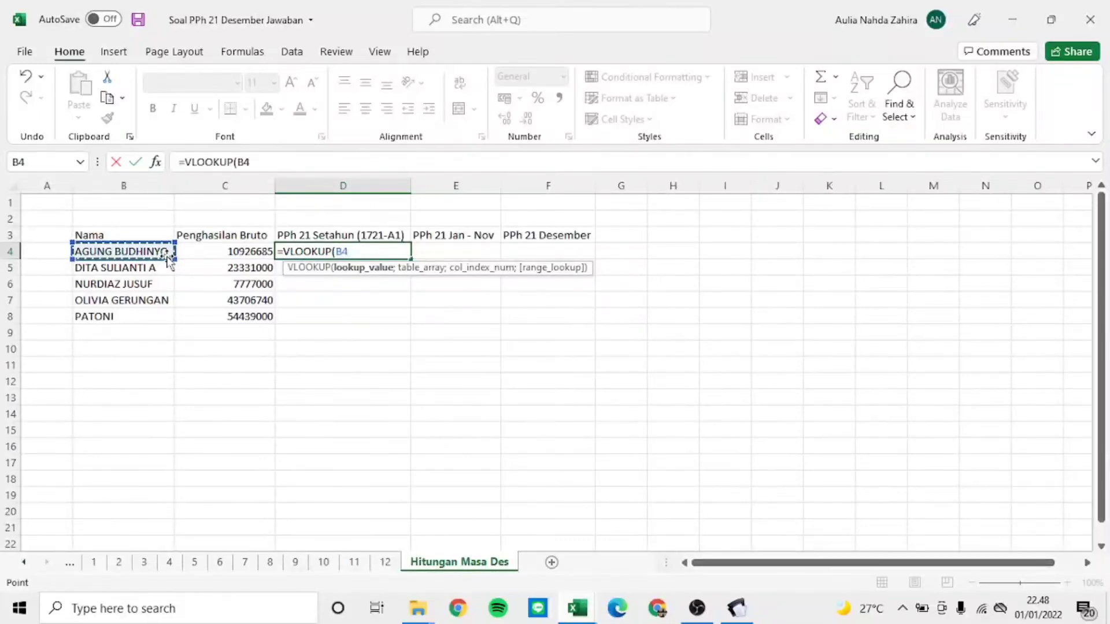
{"action": "type", "text": ";"}
{"action": "key", "text": "alt+Tab"}
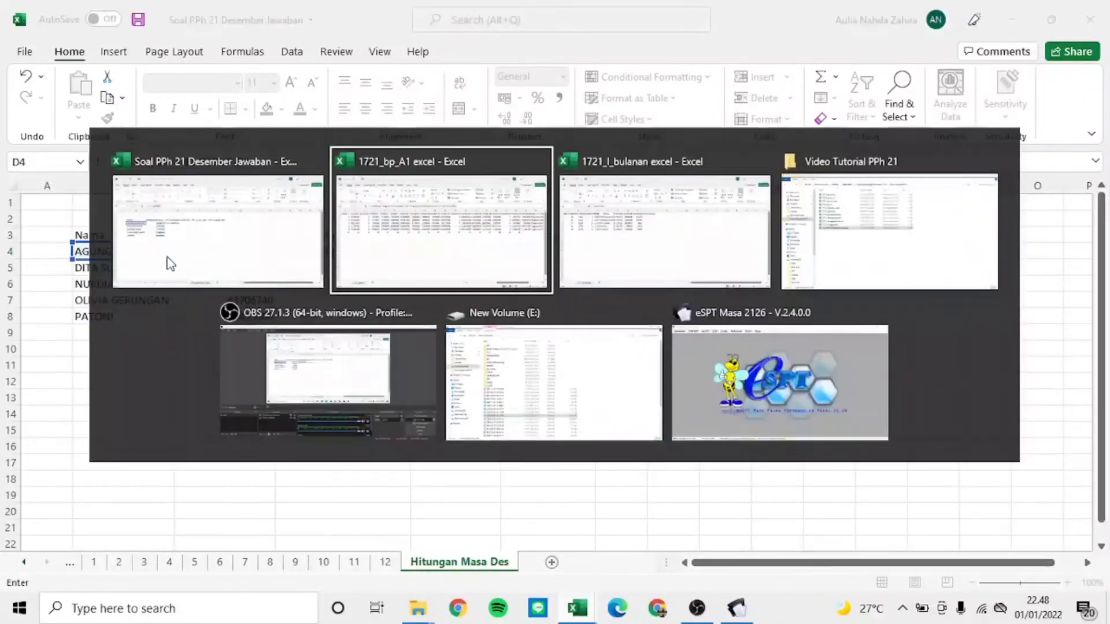
{"action": "left_click_drag", "start_coordinate": [912, 570], "coordinate": [379, 334]}
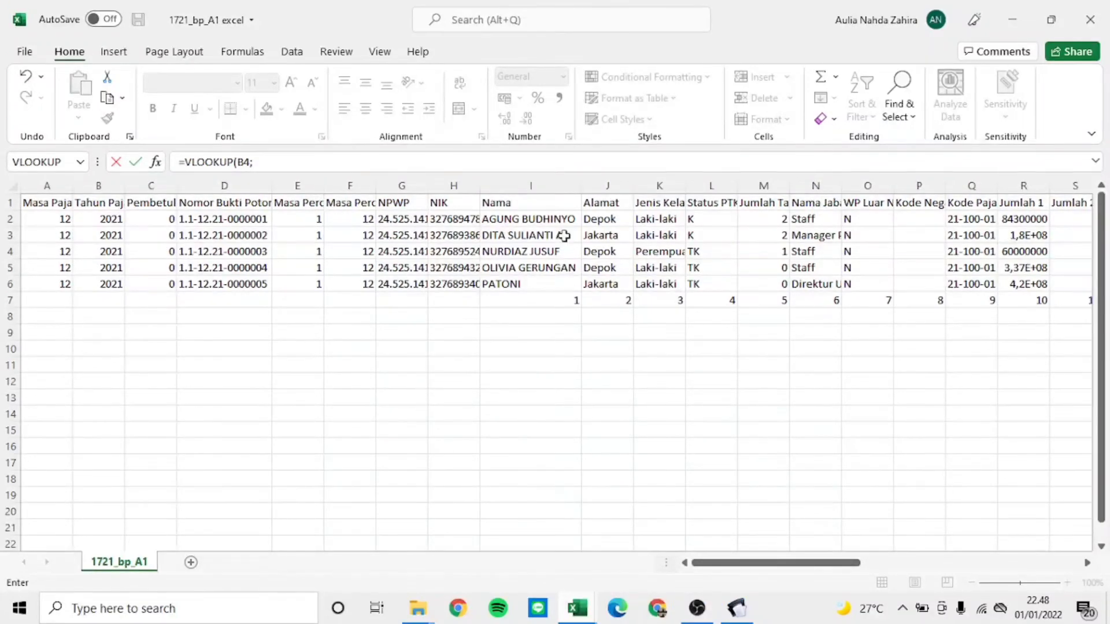
{"action": "left_click_drag", "start_coordinate": [537, 202], "coordinate": [857, 289]}
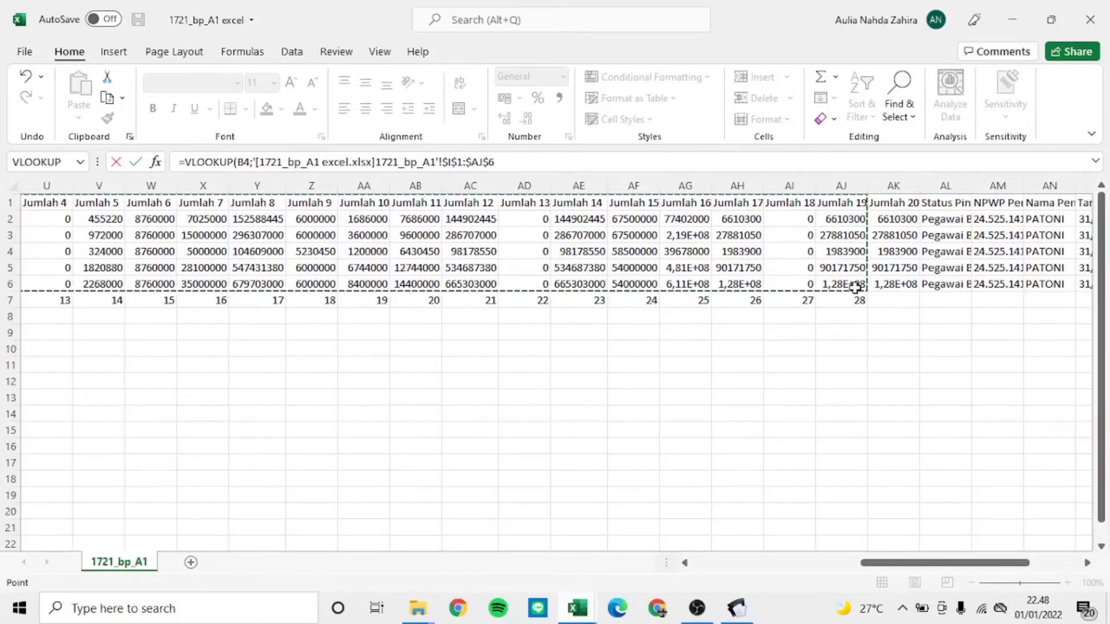
Step: Complete the D4 lookup with column index 28 and exact match 0, and fill the formula down to D8
{"action": "key", "text": "alt+Tab"}
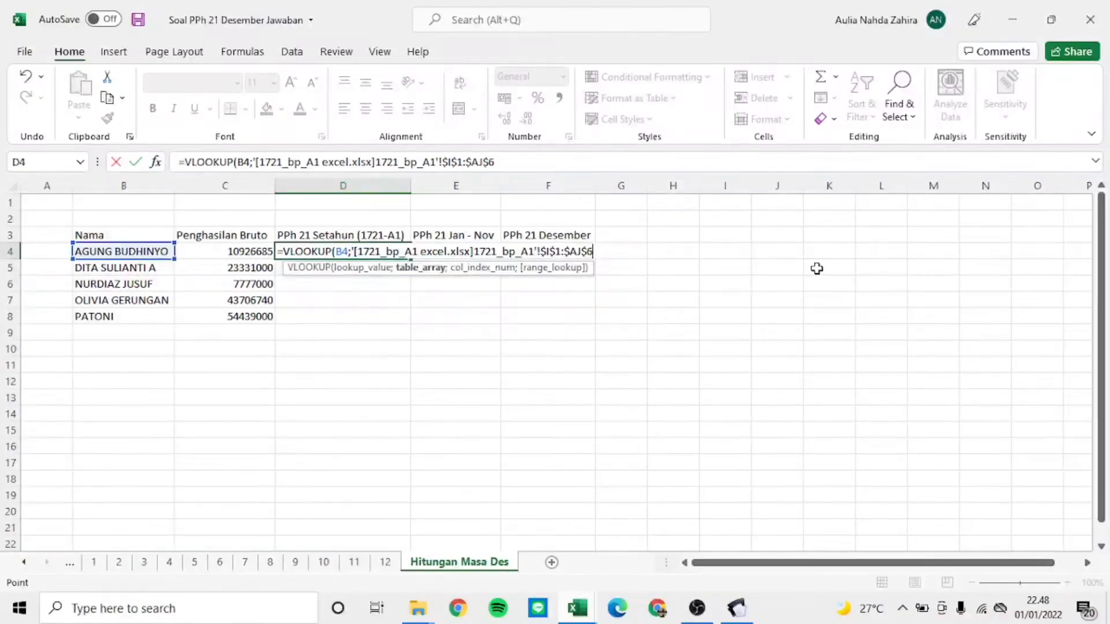
{"action": "type", "text": ";28"}
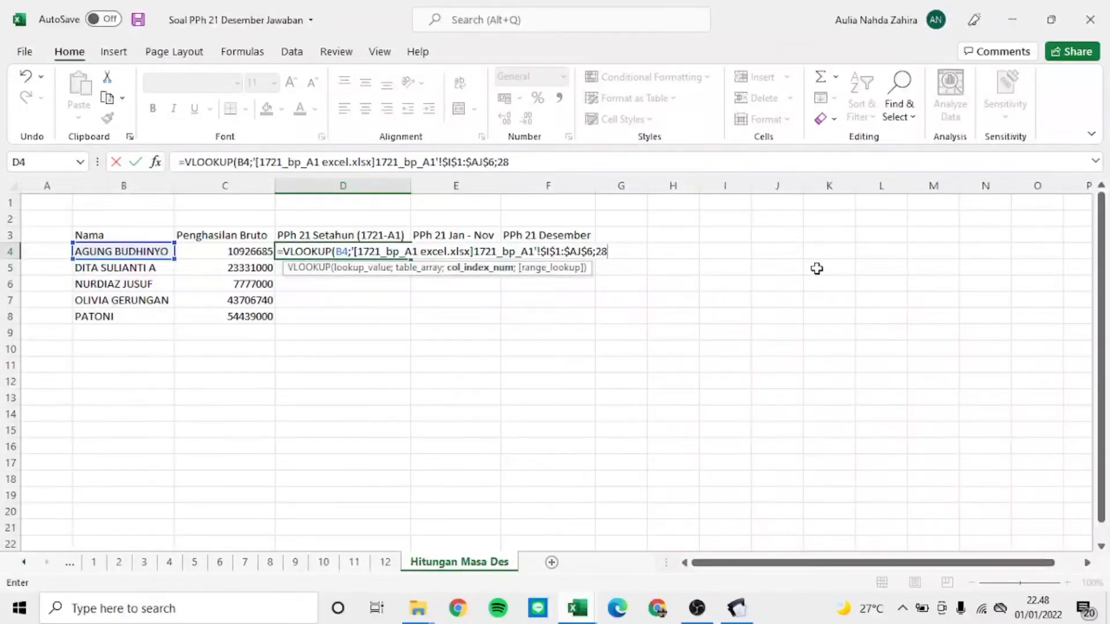
{"action": "type", "text": ";0"}
{"action": "key", "text": "Return"}
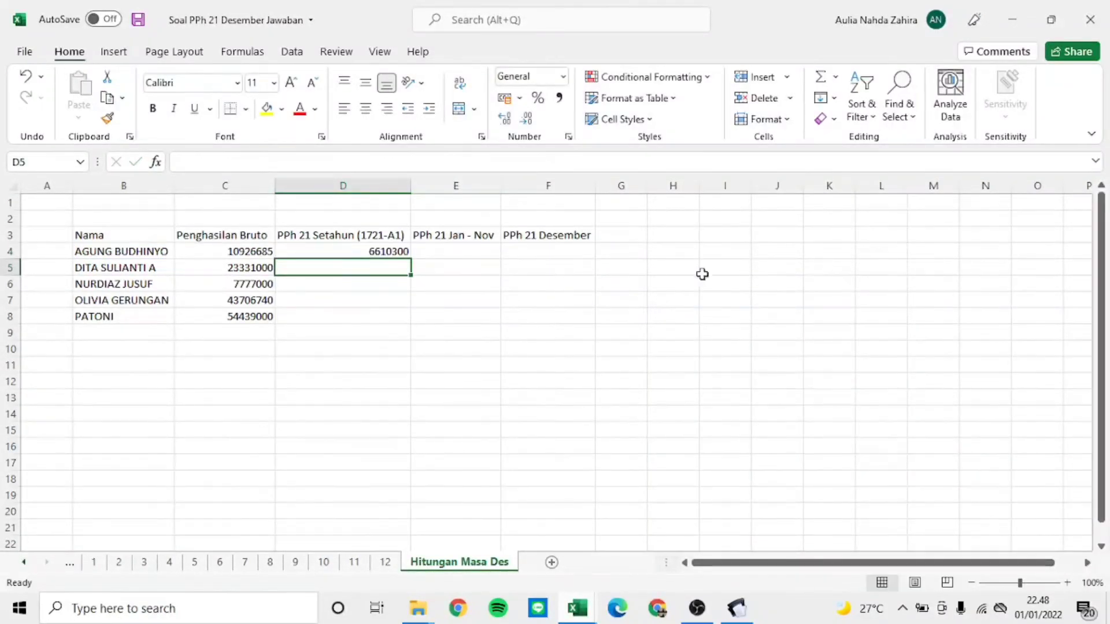
{"action": "left_click", "coordinate": [386, 251]}
{"action": "double_click", "coordinate": [411, 259]}
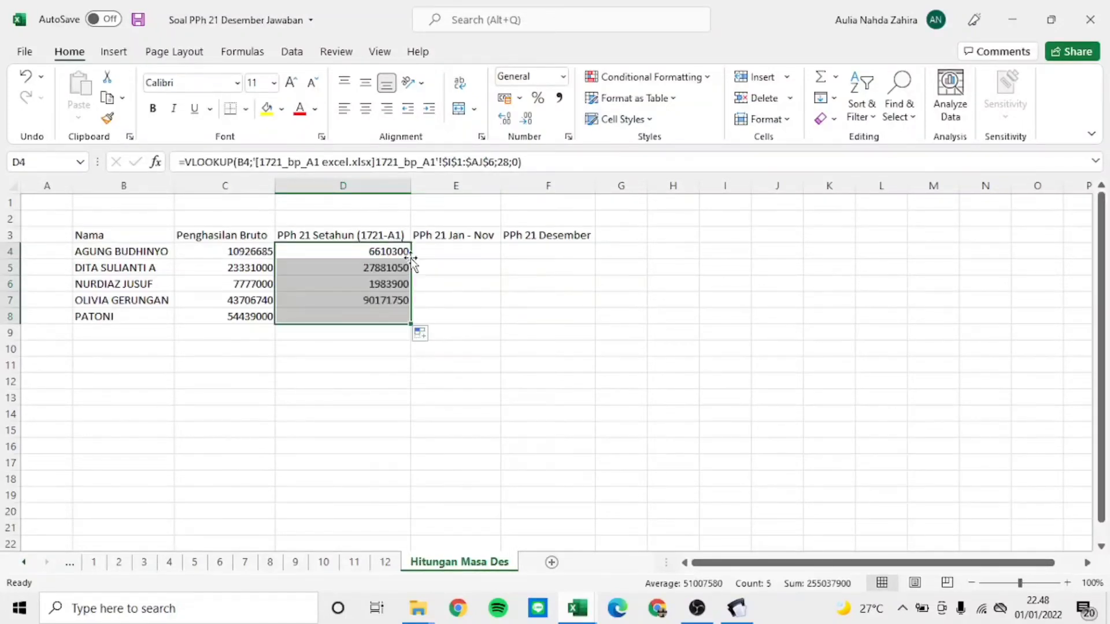
Step: Try to enter =VLOOKUP('Unpivot Gaji'!A3:O9;13;0) in E4 for the first employee's PPh 21 Jan - Nov
{"action": "left_click", "coordinate": [433, 250]}
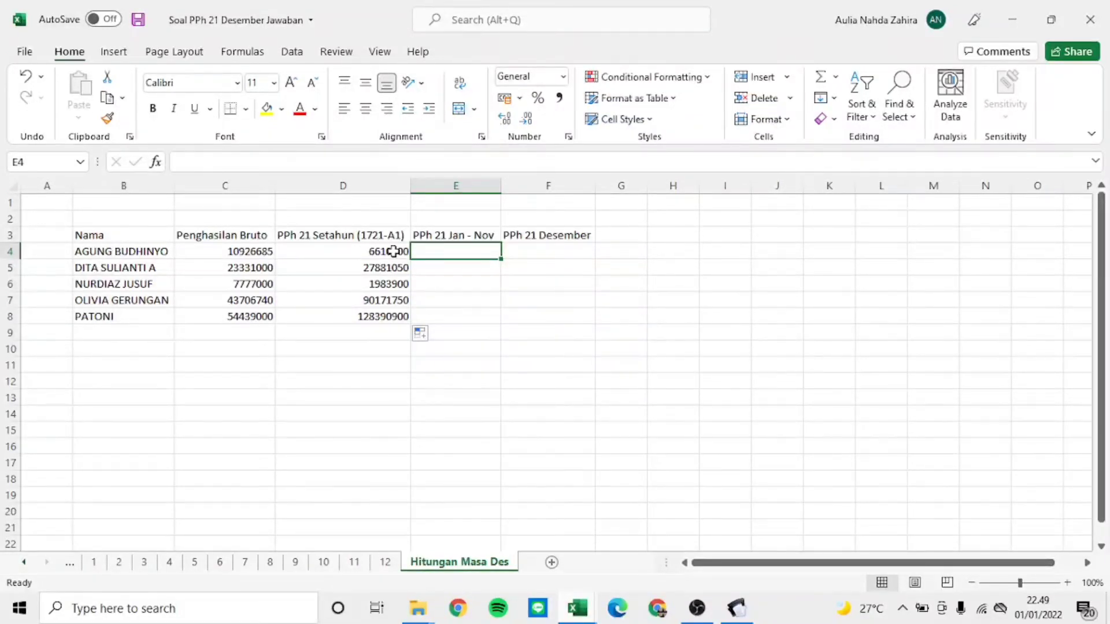
{"action": "type", "text": "=VLOO"}
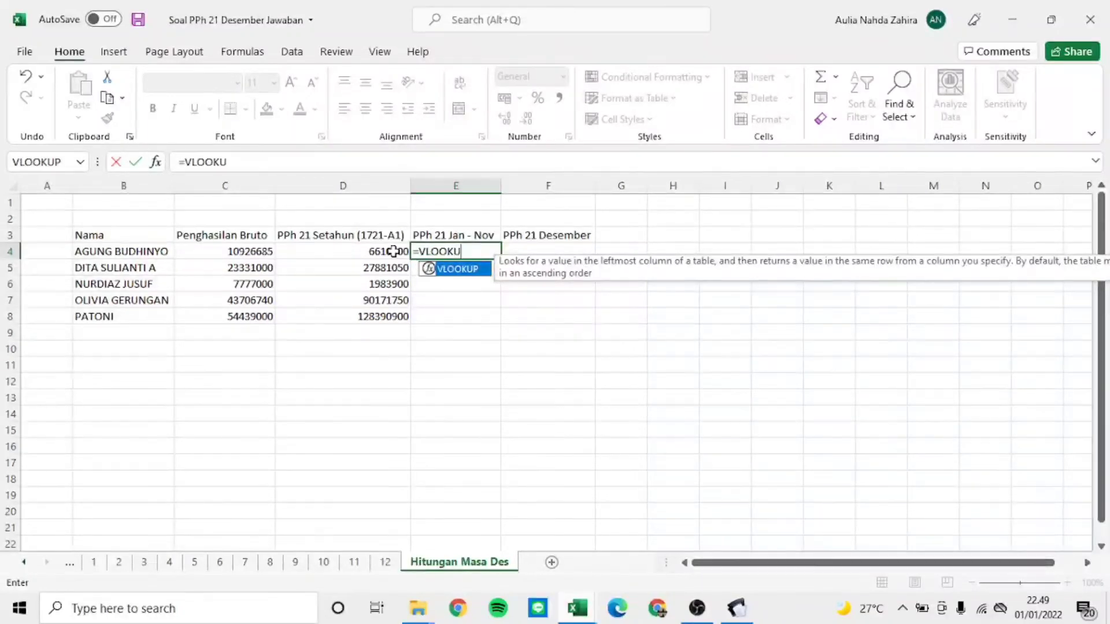
{"action": "type", "text": "KU"}
{"action": "key", "text": "Tab"}
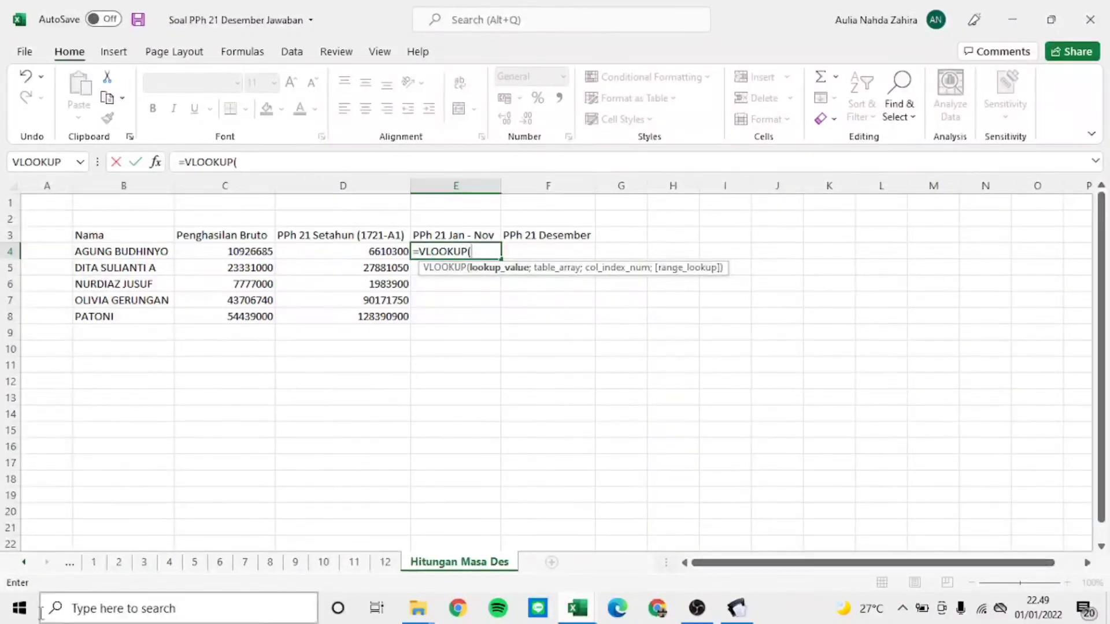
{"action": "right_click", "coordinate": [37, 571]}
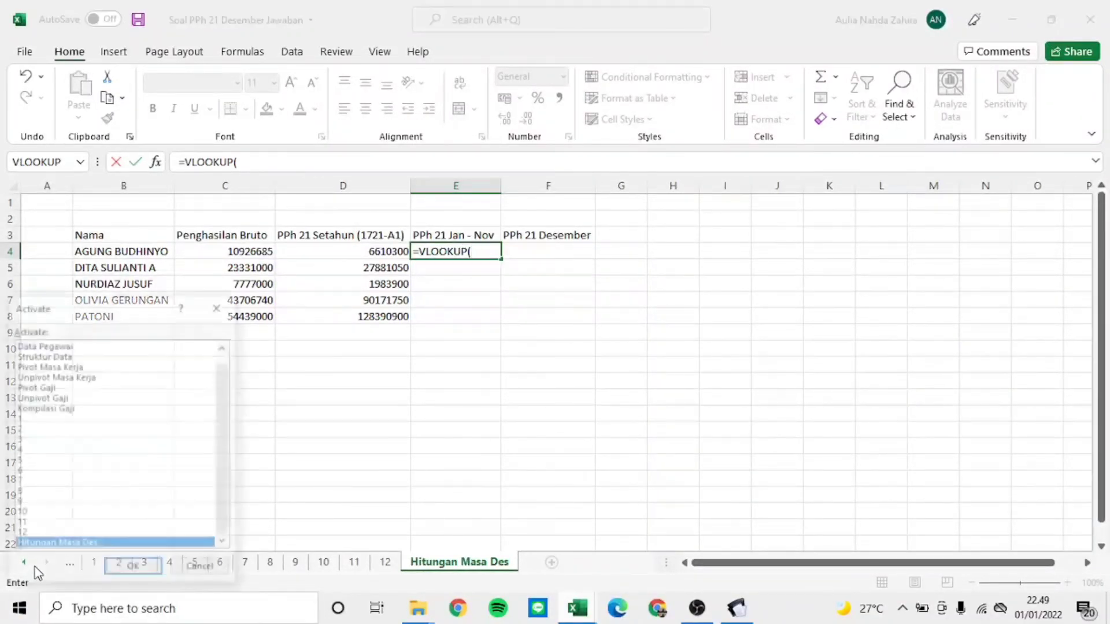
{"action": "left_click", "coordinate": [54, 398]}
{"action": "left_click", "coordinate": [133, 568]}
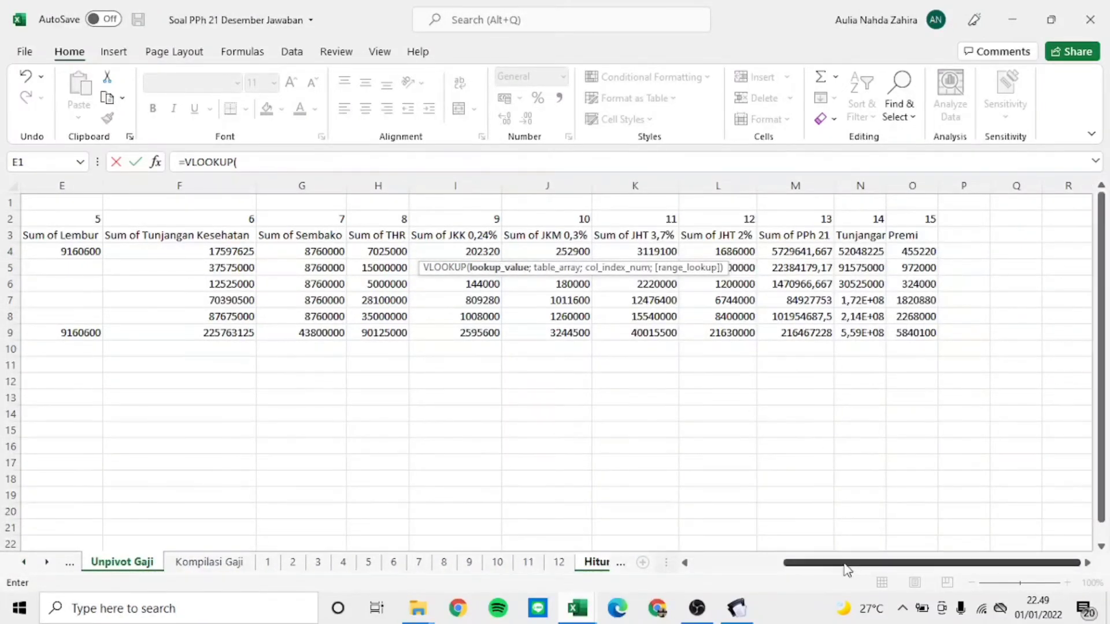
{"action": "left_click_drag", "start_coordinate": [835, 560], "coordinate": [743, 561]}
{"action": "left_click_drag", "start_coordinate": [70, 234], "coordinate": [842, 324]}
{"action": "type", "text": ";13;0)"}
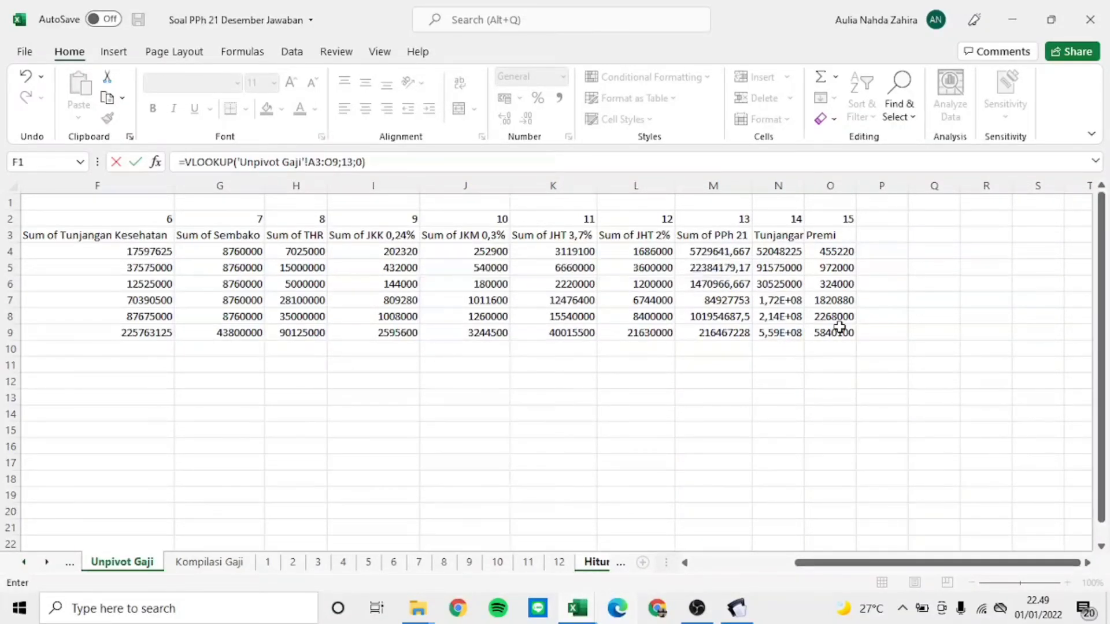
{"action": "key", "text": "Return"}
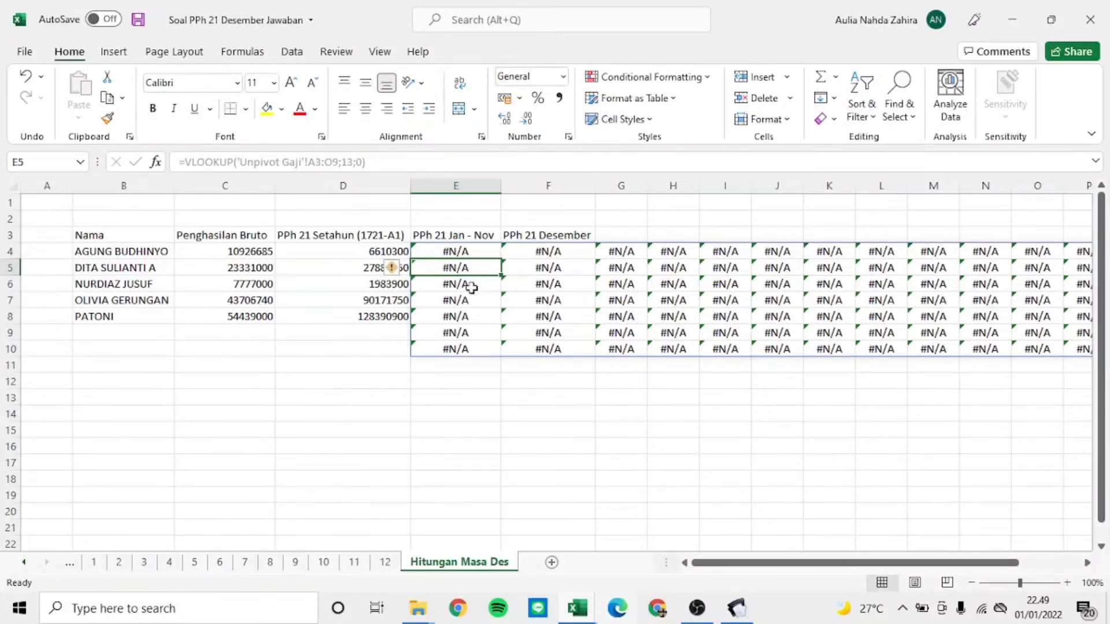
Step: Cancel the formula edit in E5 and undo the Unpivot Gaji lookup entered in E4
{"action": "left_click", "coordinate": [392, 164]}
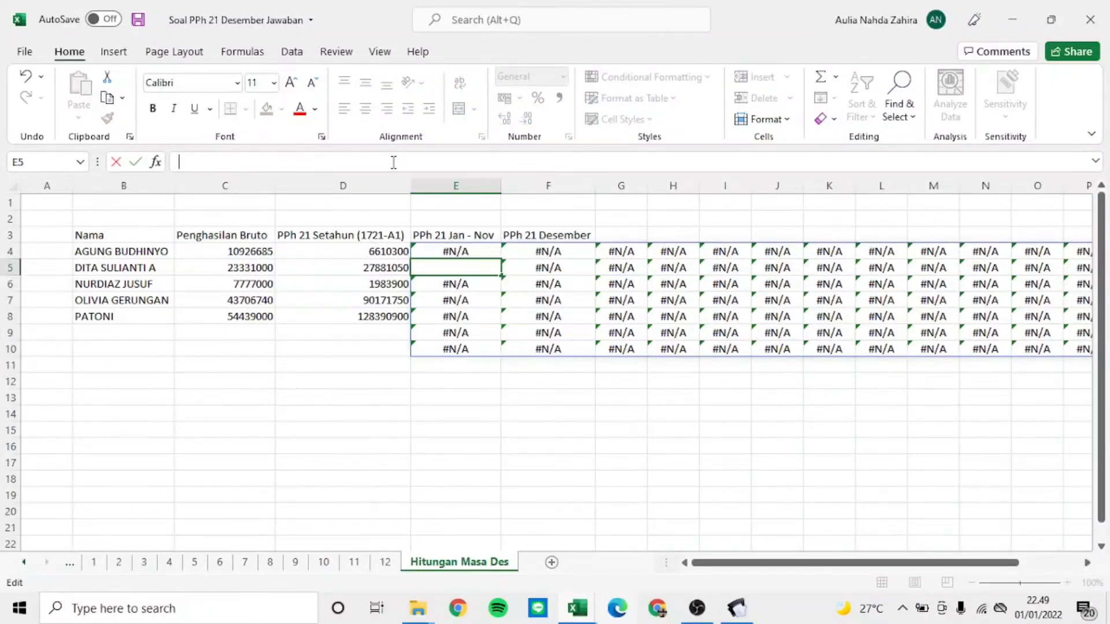
{"action": "type", "text": "=VLOOKUP('Unpivot Gaji'!A3:O9;13;0)"}
{"action": "left_click", "coordinate": [510, 410]}
{"action": "key", "text": "ctrl+z"}
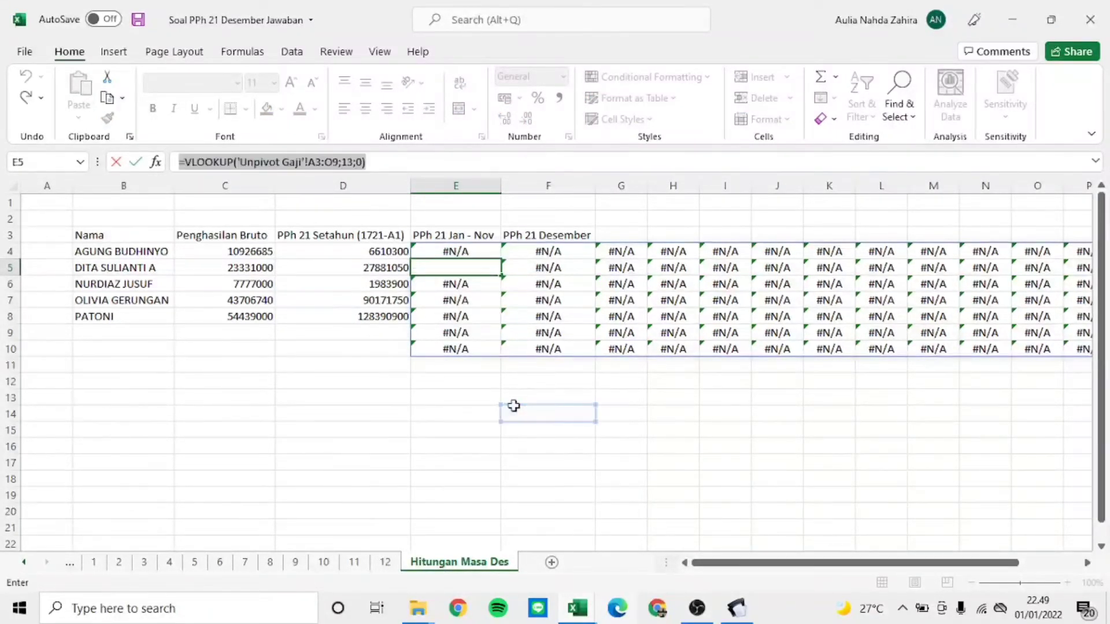
{"action": "key", "text": "Escape"}
{"action": "left_click", "coordinate": [499, 385]}
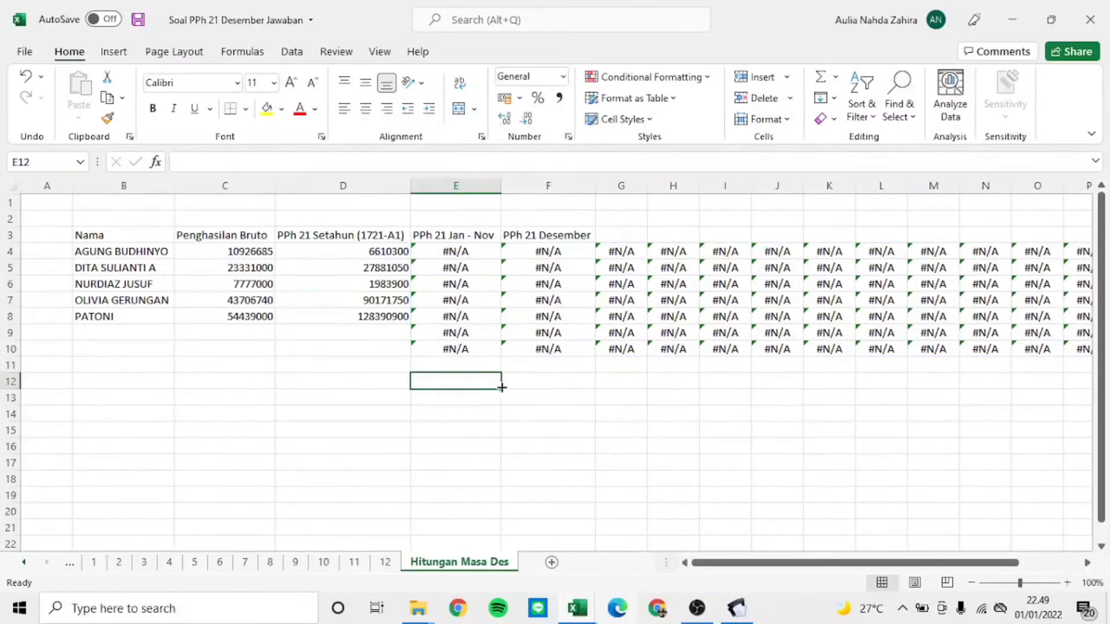
{"action": "key", "text": "ctrl+z"}
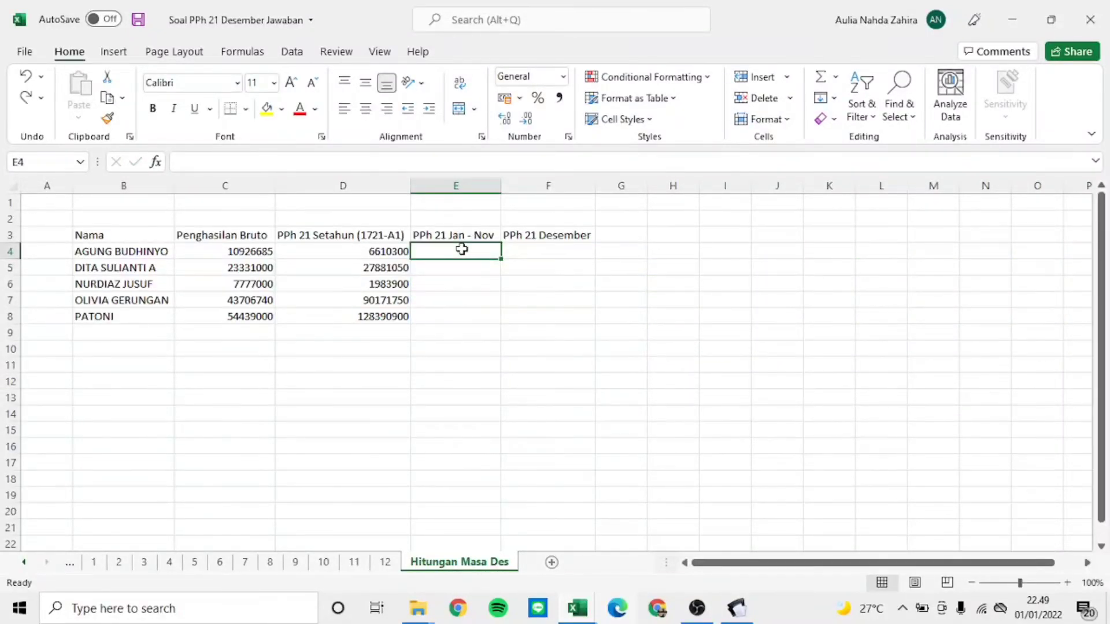
Step: Start a VLOOKUP in E4 of Hitungan Masa Des with B4 as the lookup value
{"action": "type", "text": "=VLLO"}
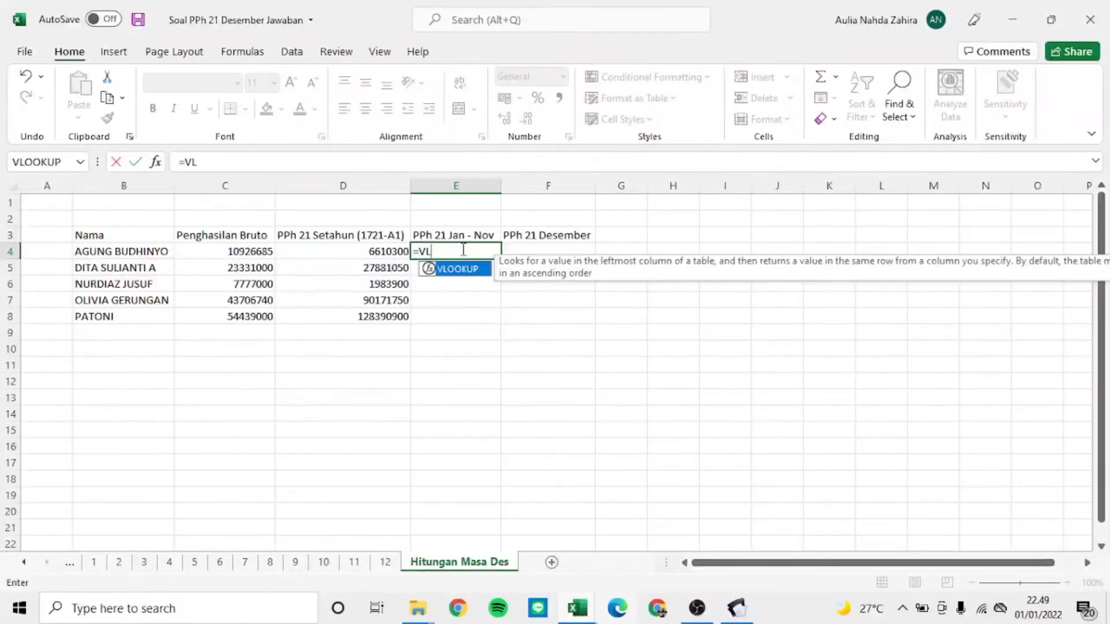
{"action": "key", "text": "BackSpace"}
{"action": "key", "text": "BackSpace"}
{"action": "type", "text": "OOK"}
{"action": "key", "text": "BackSpace"}
{"action": "key", "text": "BackSpace"}
{"action": "key", "text": "BackSpace"}
{"action": "type", "text": "OOKU"}
{"action": "type", "text": "P"}
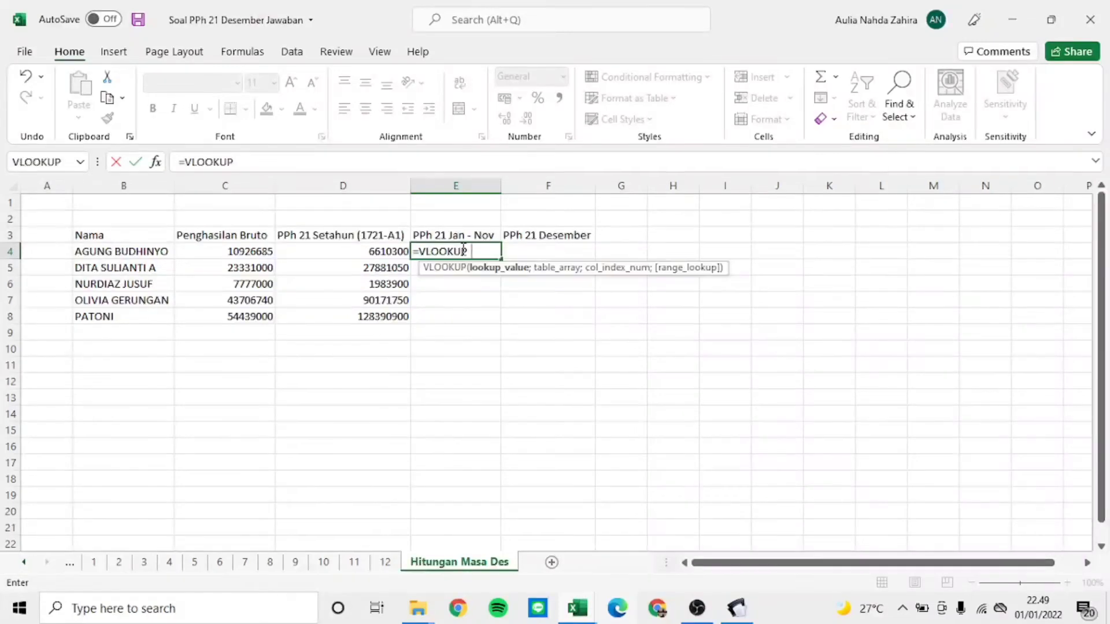
{"action": "type", "text": "("}
{"action": "left_click", "coordinate": [102, 251]}
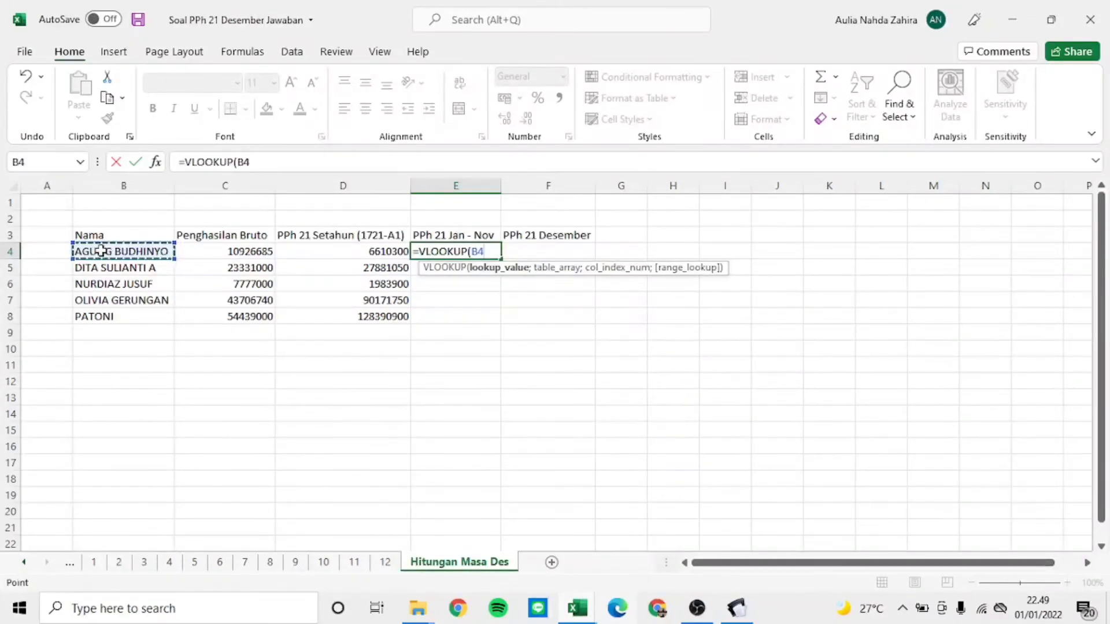
{"action": "type", "text": ";"}
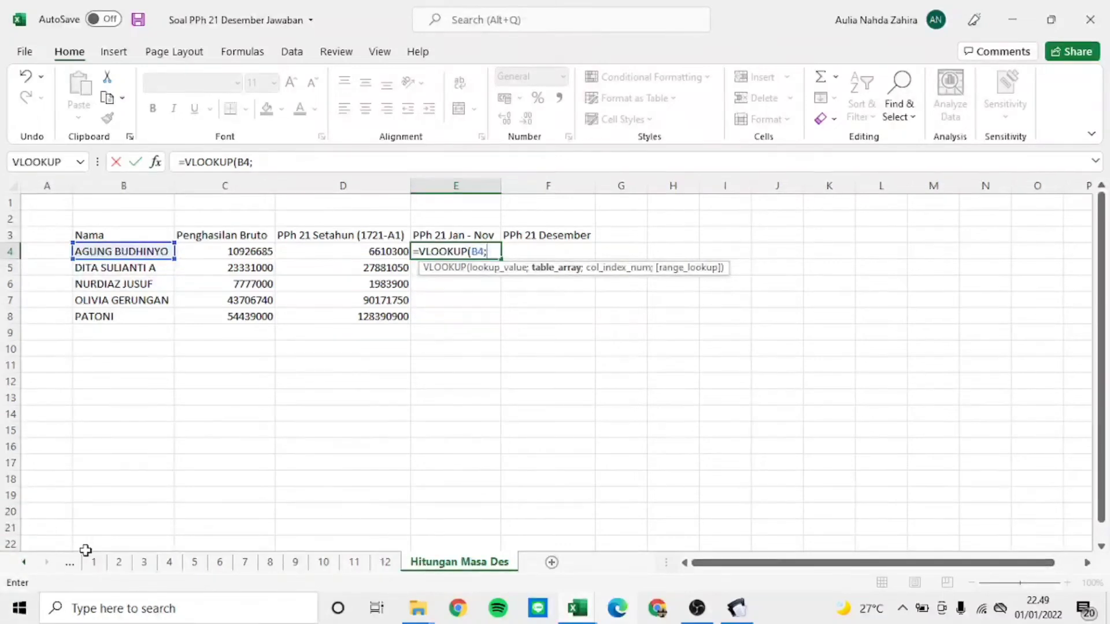
Step: Point the table array of the E4 VLOOKUP to the Unpivot Gaji sheet, removing the Kompilasi Gaji reference
{"action": "left_click", "coordinate": [65, 565]}
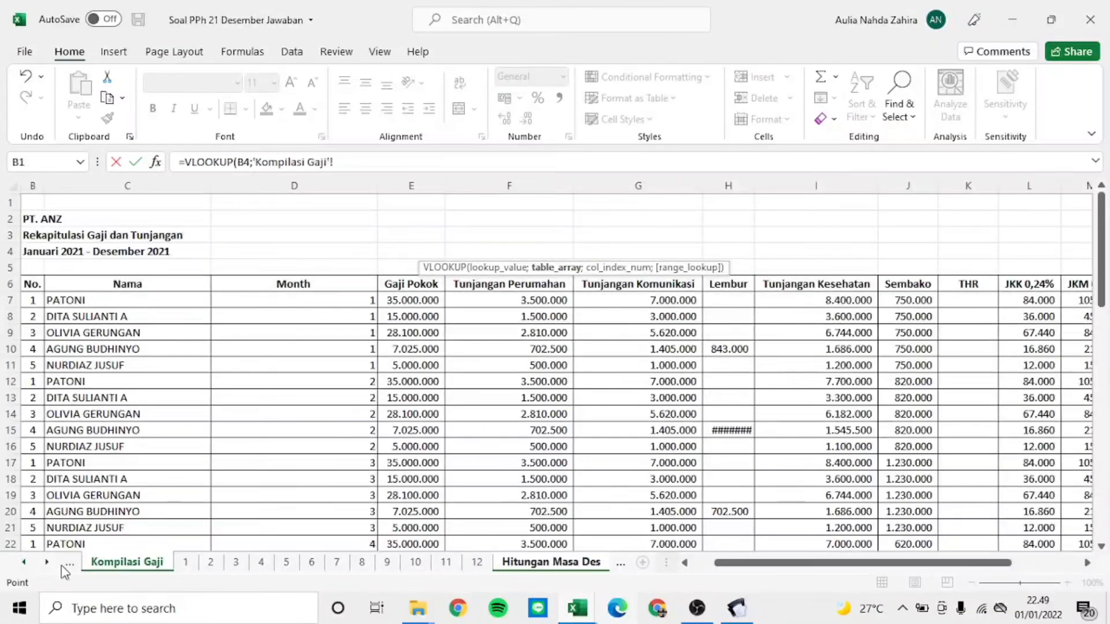
{"action": "right_click", "coordinate": [45, 563]}
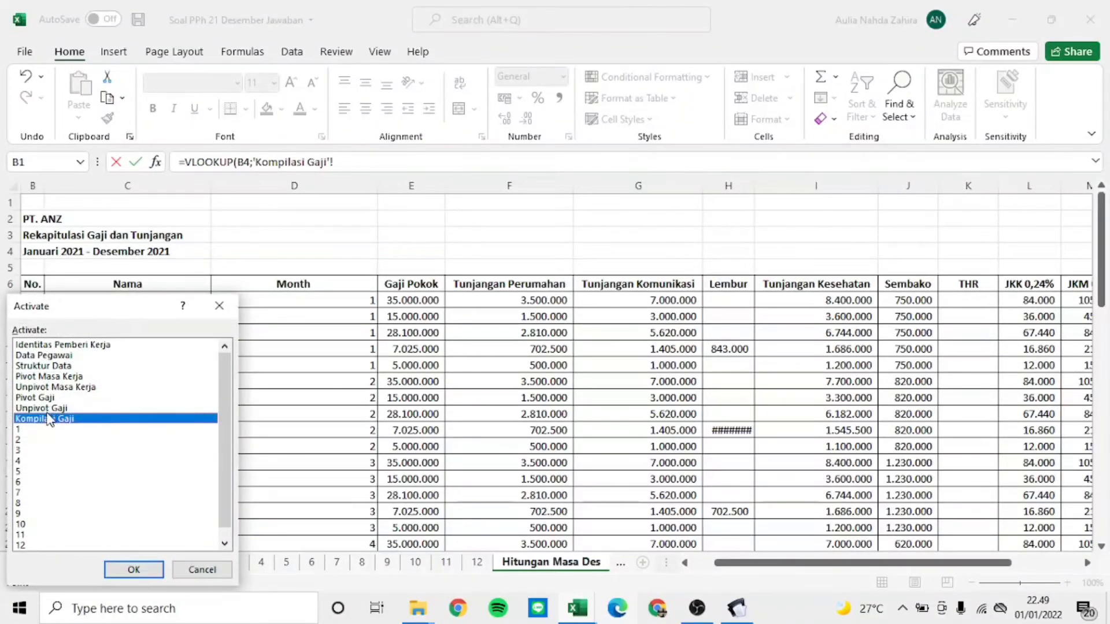
{"action": "key", "text": "Up"}
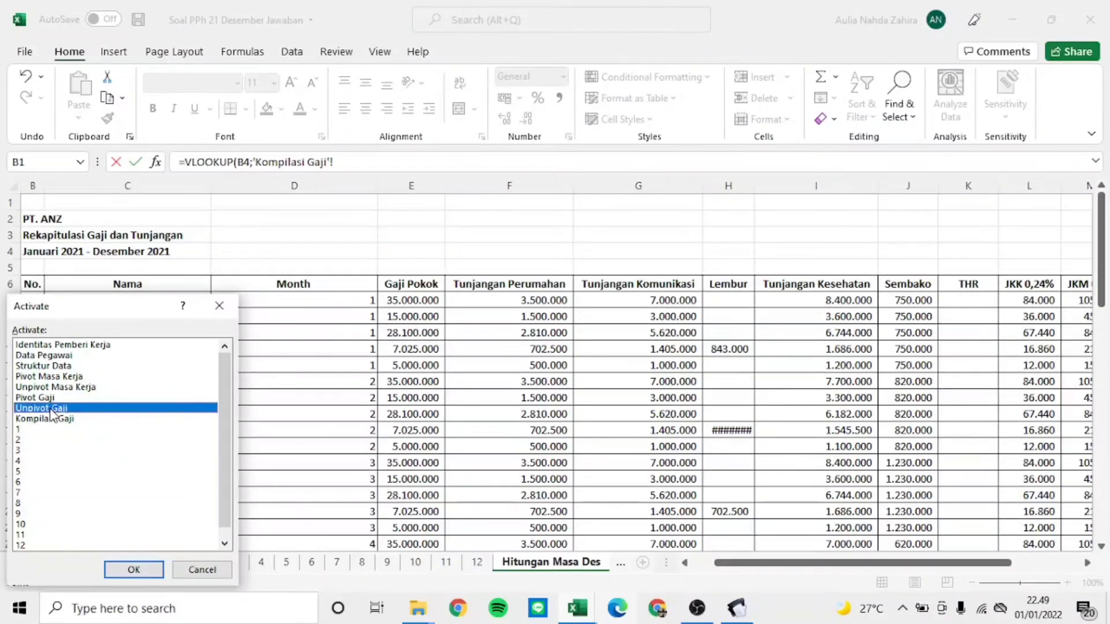
{"action": "left_click", "coordinate": [133, 569]}
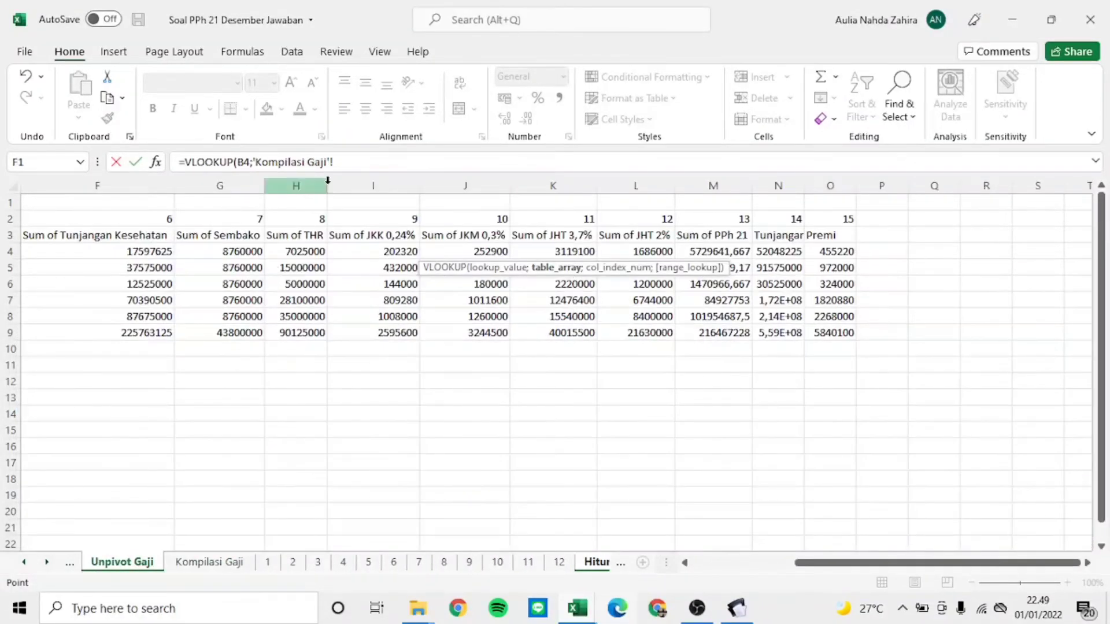
{"action": "left_click", "coordinate": [349, 164]}
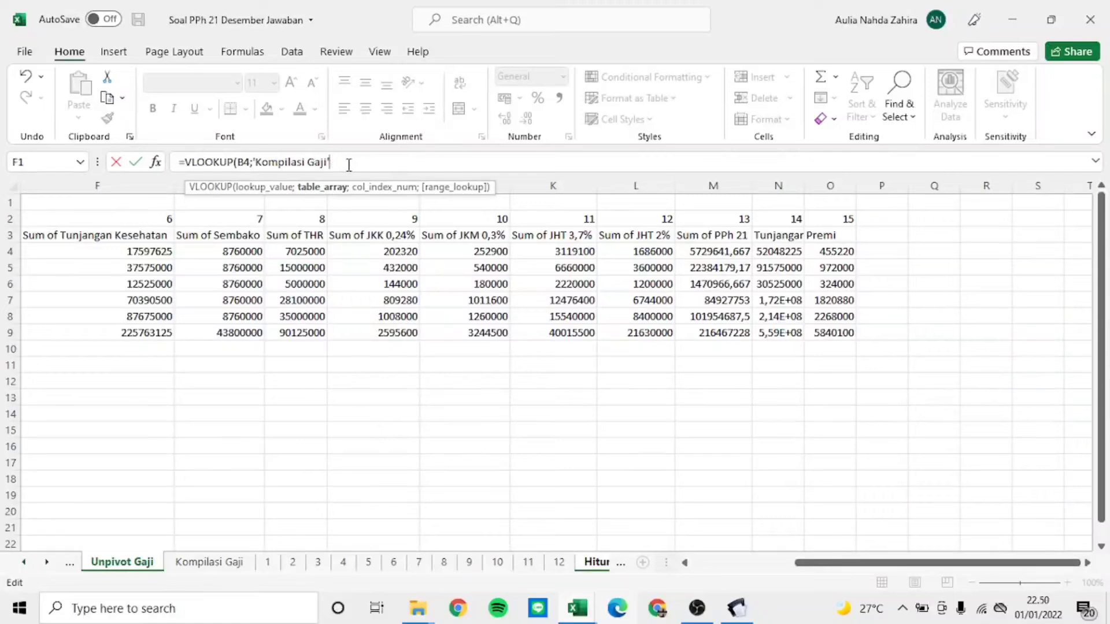
{"action": "key", "text": "BackSpace"}
{"action": "key", "text": "BackSpace"}
{"action": "key", "text": "BackSpace"}
{"action": "key", "text": "BackSpace"}
{"action": "key", "text": "BackSpace"}
{"action": "key", "text": "BackSpace"}
{"action": "key", "text": "BackSpace"}
{"action": "key", "text": "BackSpace"}
{"action": "key", "text": "BackSpace"}
{"action": "key", "text": "BackSpace"}
{"action": "key", "text": "BackSpace"}
{"action": "key", "text": "BackSpace"}
{"action": "key", "text": "Return"}
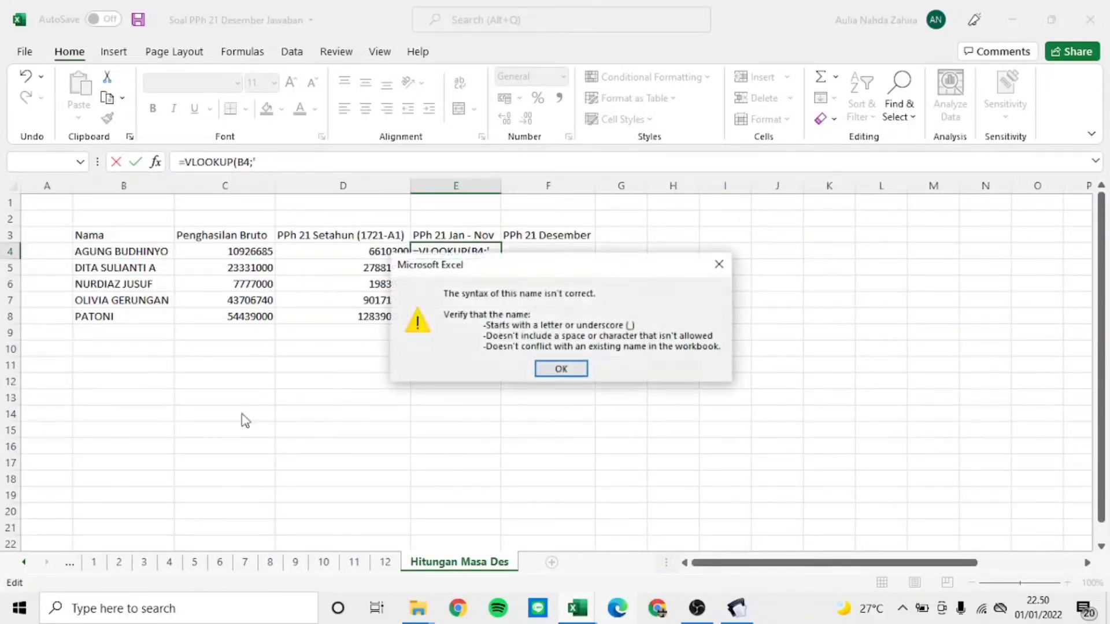
{"action": "left_click", "coordinate": [557, 369]}
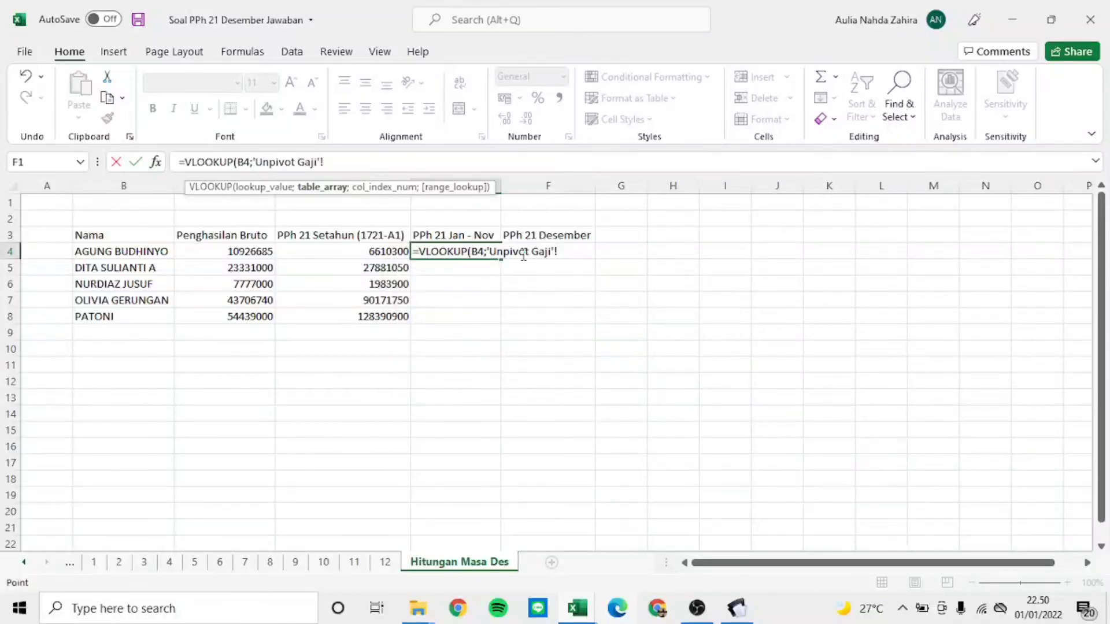
Step: Set the table array of the E4 lookup to range A3:O9 on the Unpivot Gaji sheet
{"action": "right_click", "coordinate": [36, 566]}
{"action": "left_click", "coordinate": [58, 398]}
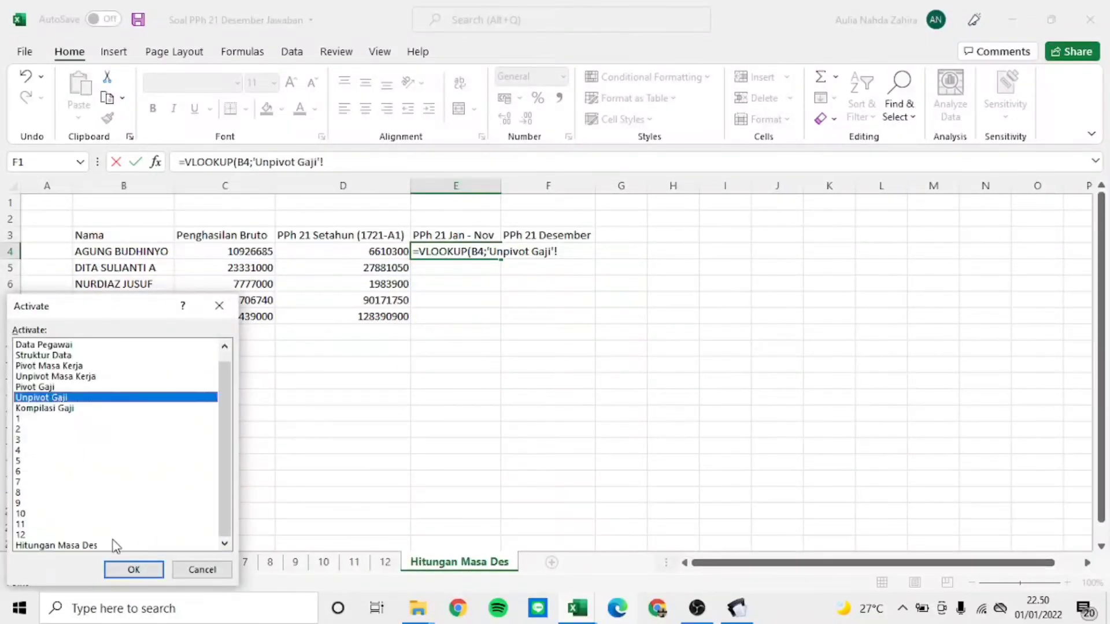
{"action": "left_click", "coordinate": [141, 573]}
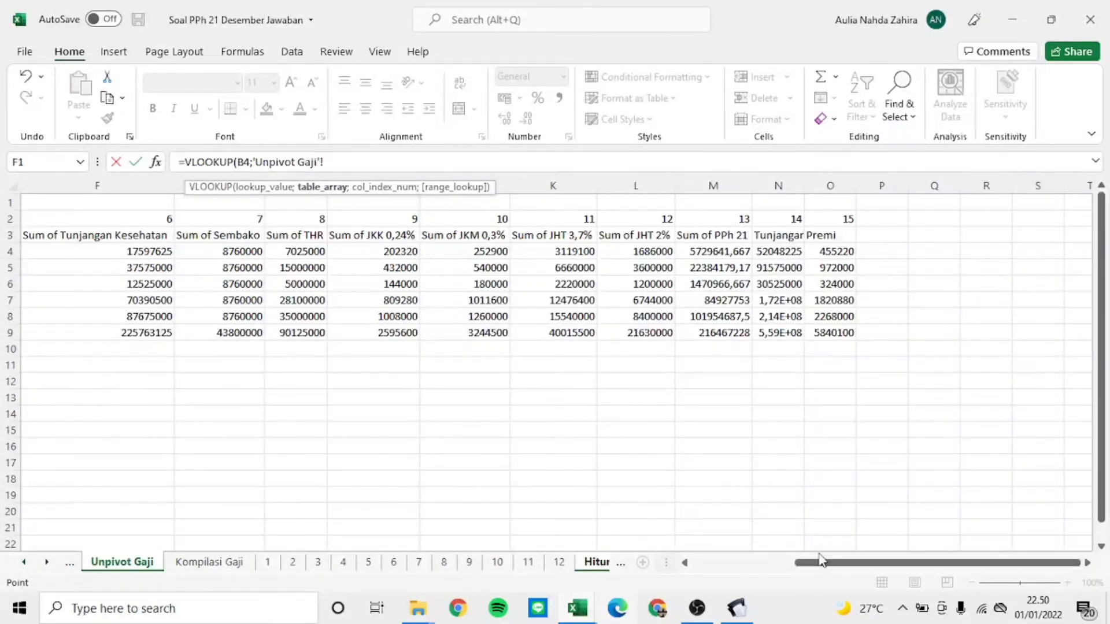
{"action": "left_click_drag", "start_coordinate": [820, 559], "coordinate": [719, 562]}
{"action": "left_click_drag", "start_coordinate": [77, 235], "coordinate": [686, 329]}
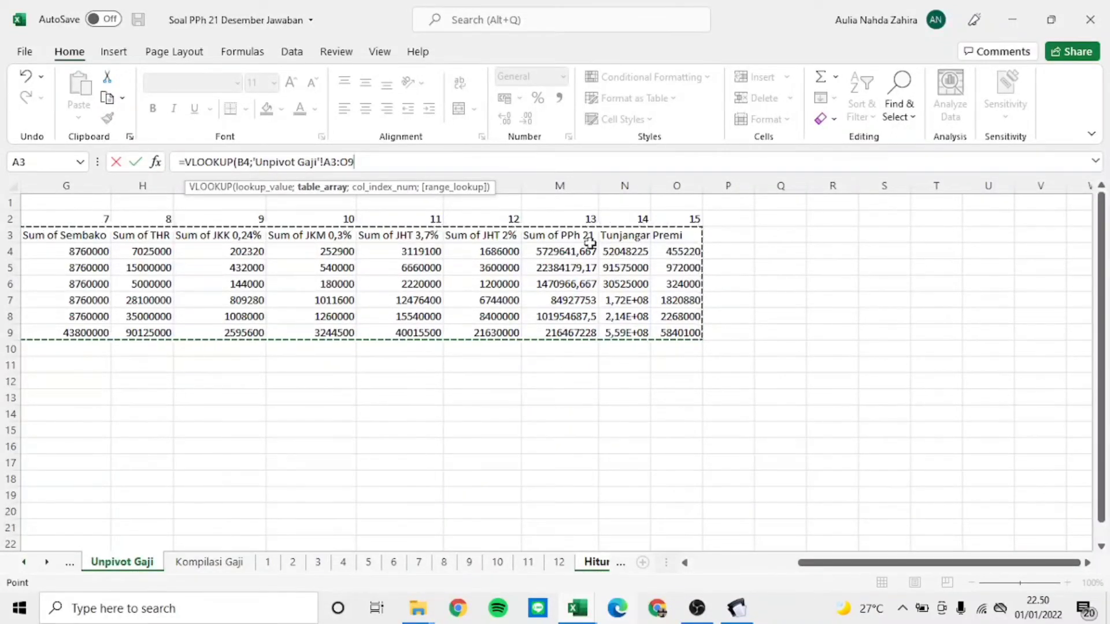
Step: Complete the E4 lookup with column index 13 and exact match 0, and fill the formula down to E8
{"action": "type", "text": ";"}
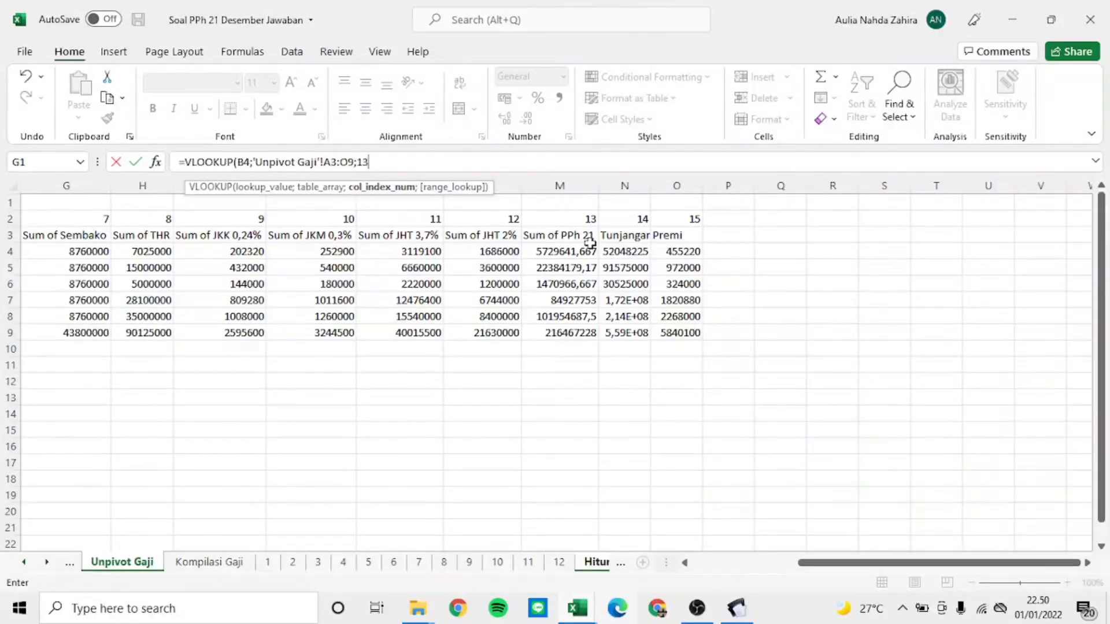
{"action": "type", "text": "13;0"}
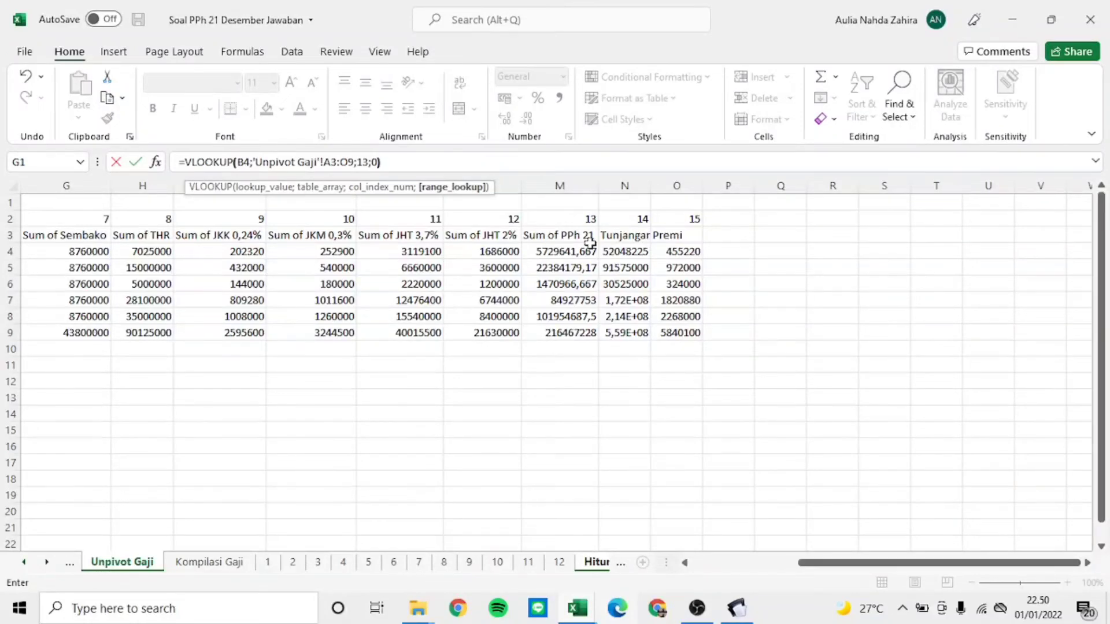
{"action": "type", "text": ")"}
{"action": "key", "text": "Return"}
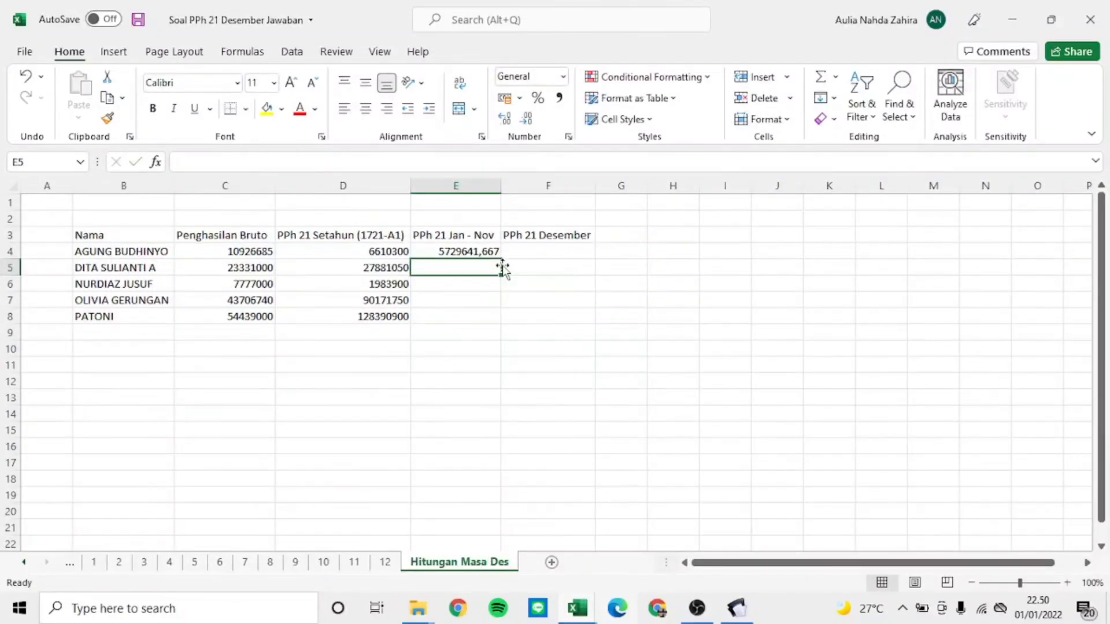
{"action": "left_click", "coordinate": [493, 253]}
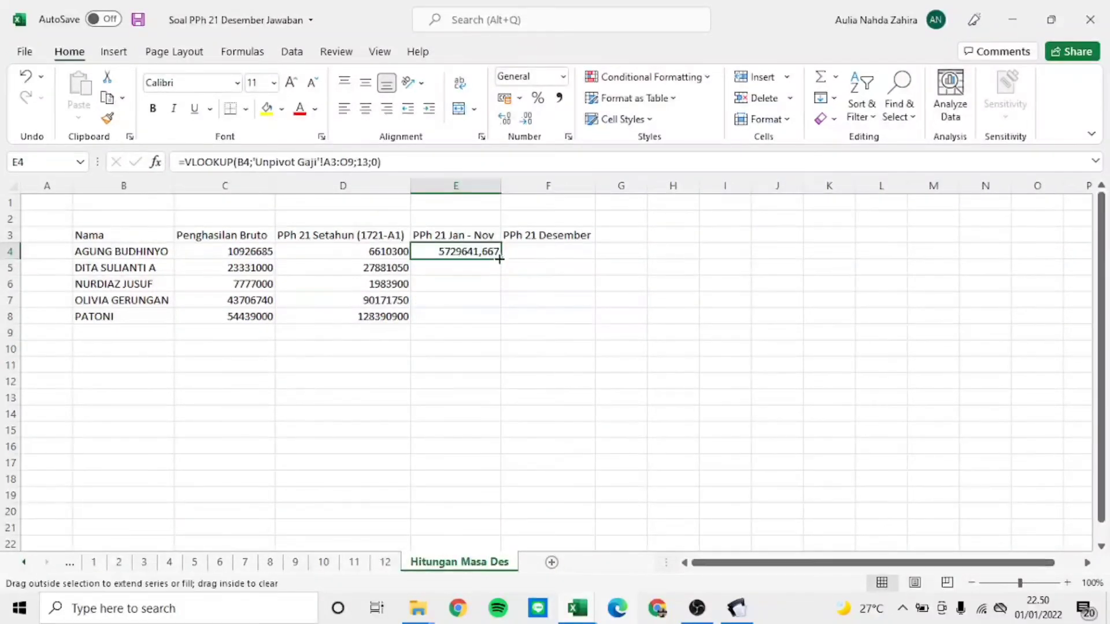
{"action": "double_click", "coordinate": [499, 257]}
{"action": "left_click", "coordinate": [385, 268]}
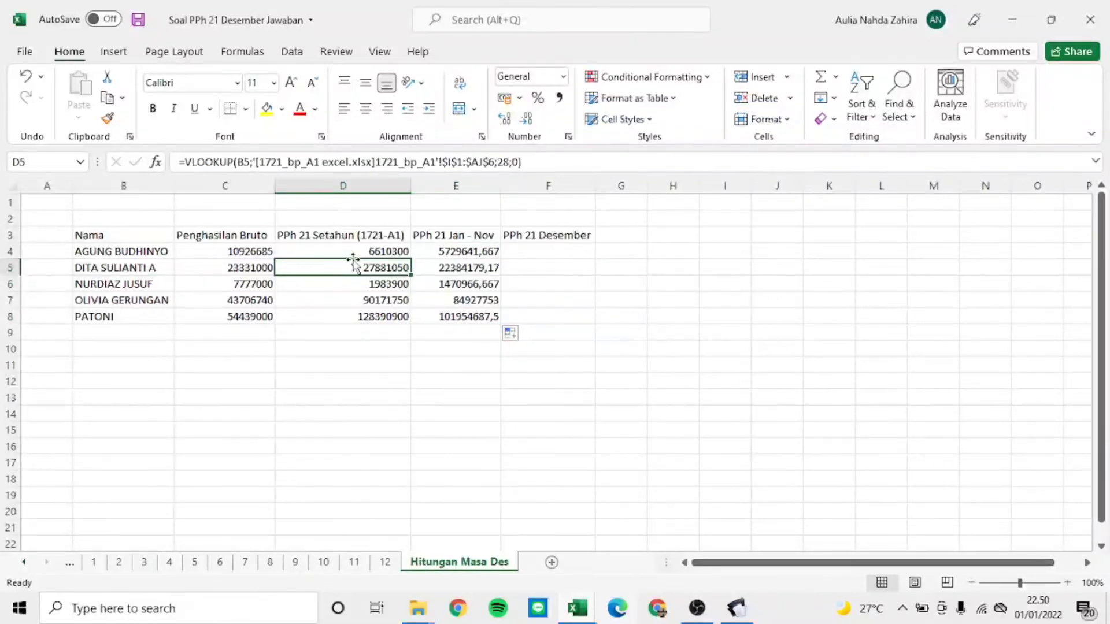
{"action": "left_click", "coordinate": [474, 267]}
{"action": "left_click", "coordinate": [483, 248]}
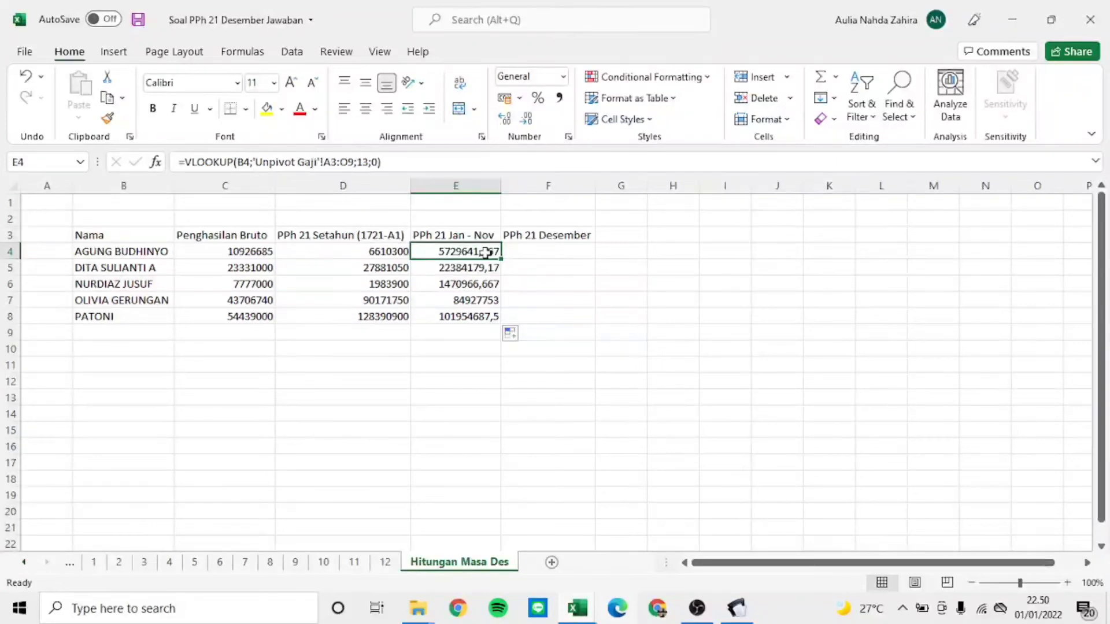
Step: Calculate PPh 21 Desember in F4 as =D4-E4 and fill the formula down to F8
{"action": "left_click", "coordinate": [558, 250]}
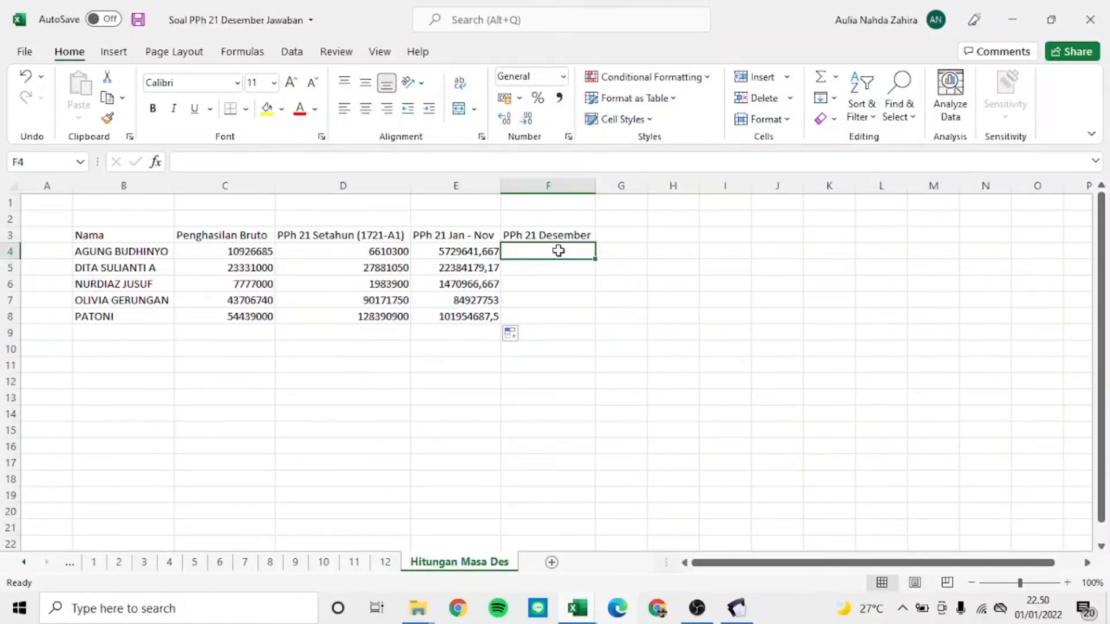
{"action": "type", "text": "="}
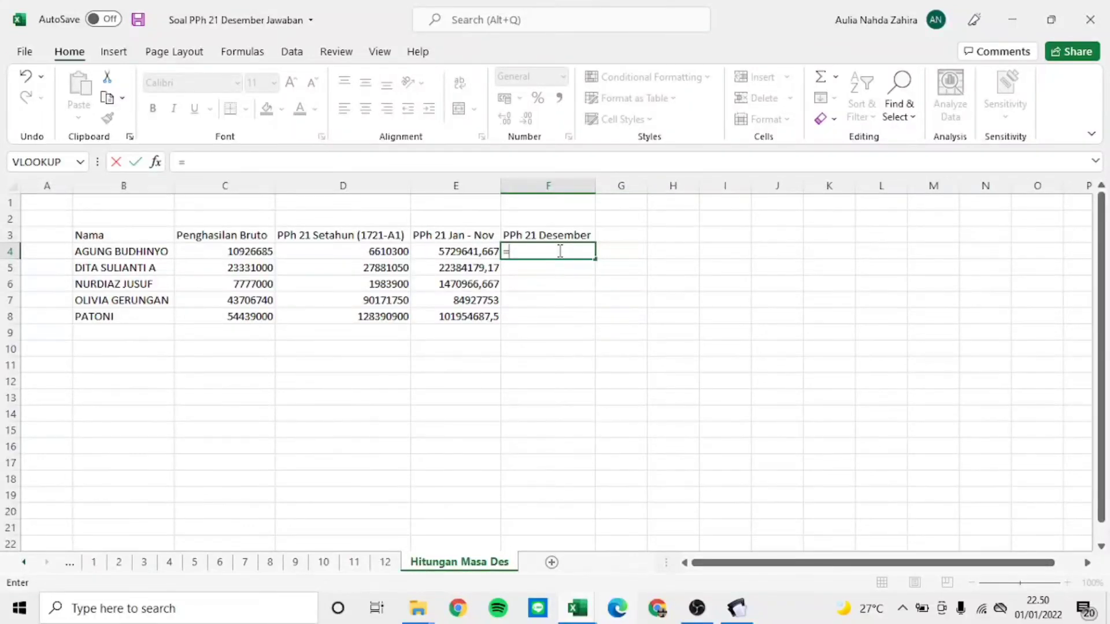
{"action": "key", "text": "Left"}
{"action": "key", "text": "Left"}
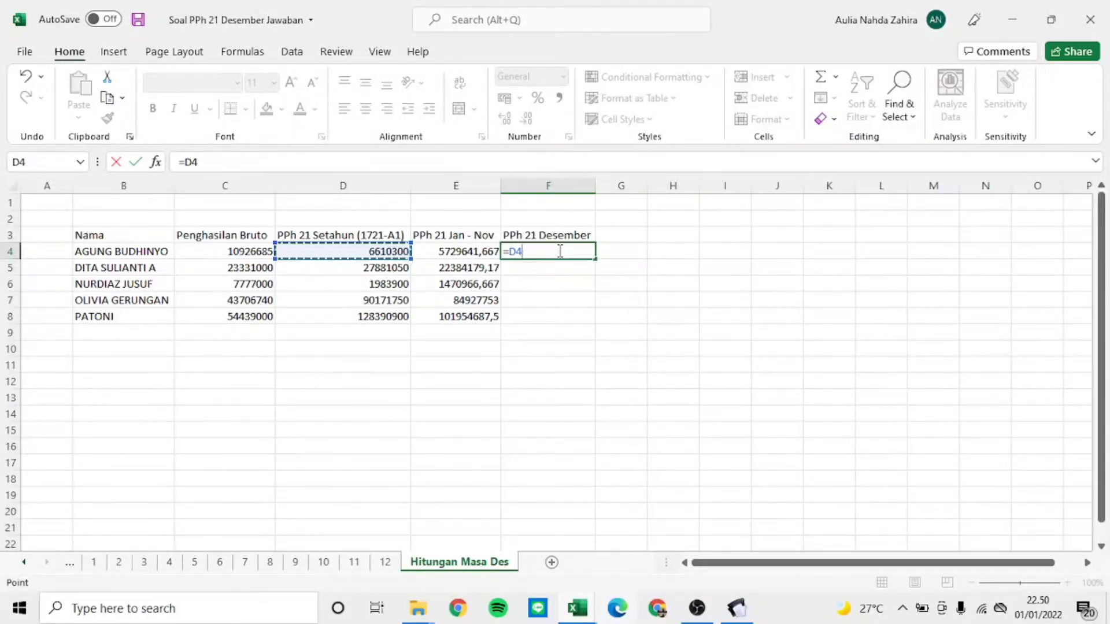
{"action": "type", "text": "-"}
{"action": "key", "text": "Left"}
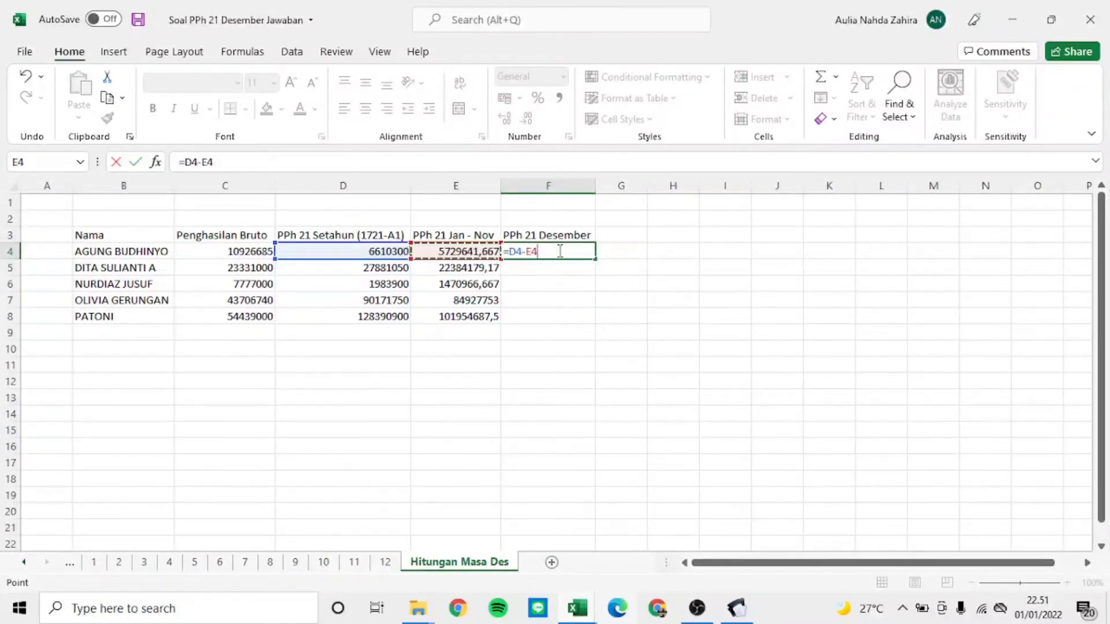
{"action": "key", "text": "Return"}
{"action": "left_click", "coordinate": [578, 251]}
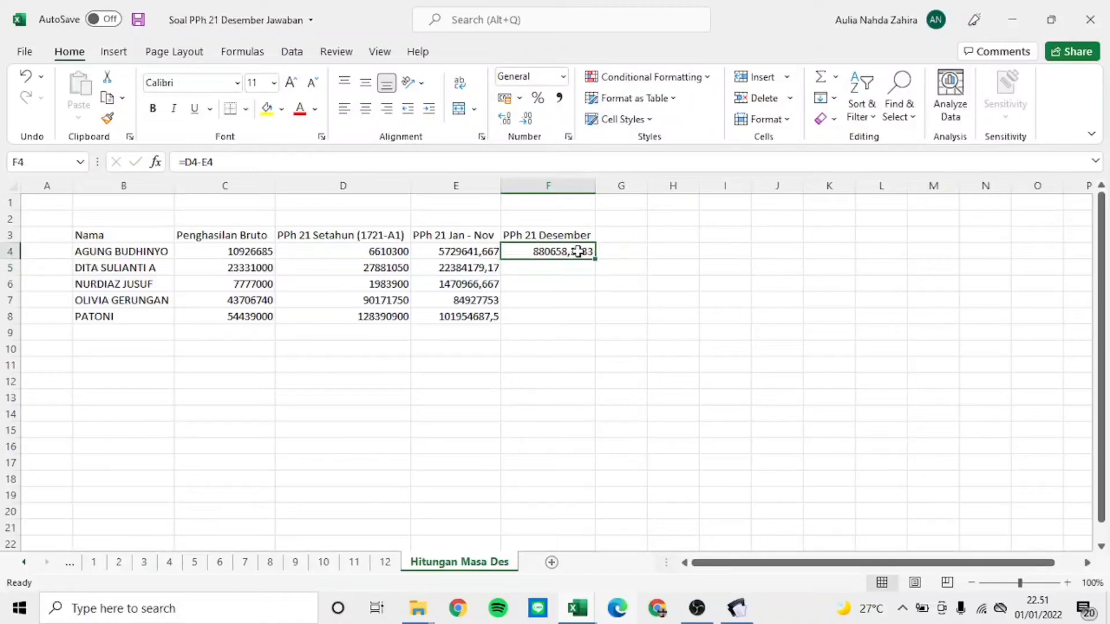
{"action": "double_click", "coordinate": [595, 260]}
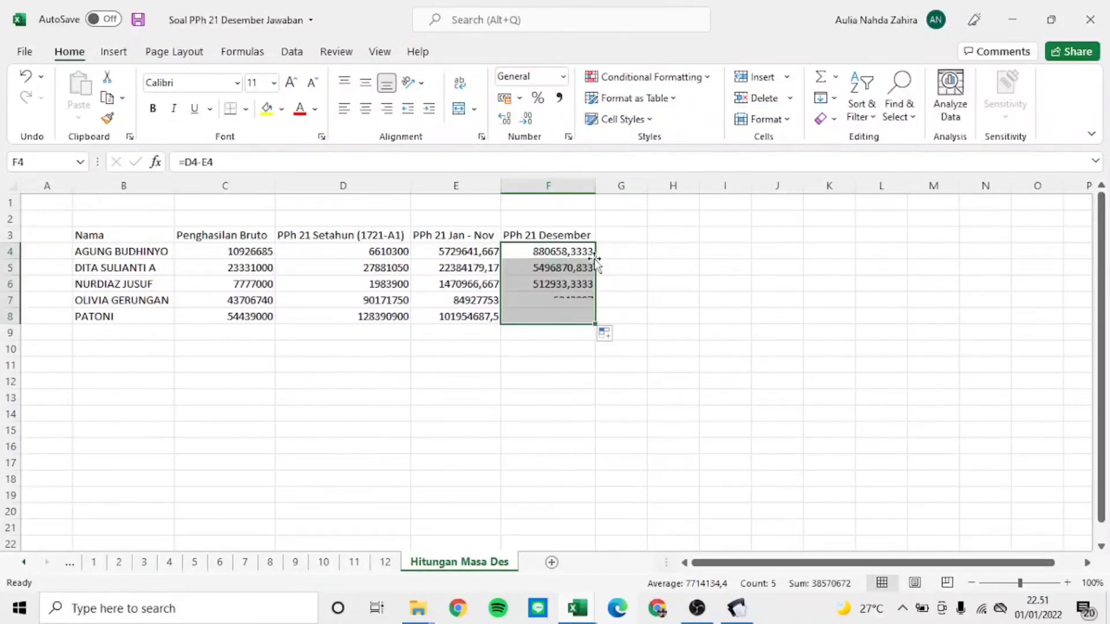
{"action": "left_click", "coordinate": [661, 264]}
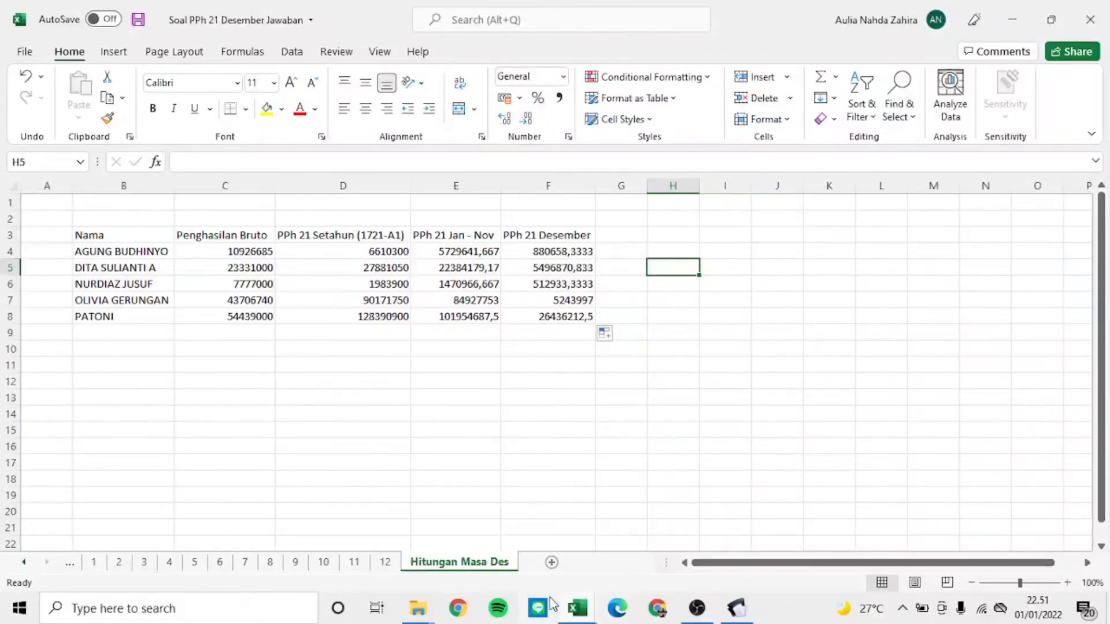
Step: Check the column layout of the 1721_I_bulanan excel workbook and return to Hitungan Masa Des
{"action": "mouse_move", "coordinate": [416, 613]}
{"action": "left_click", "coordinate": [466, 544]}
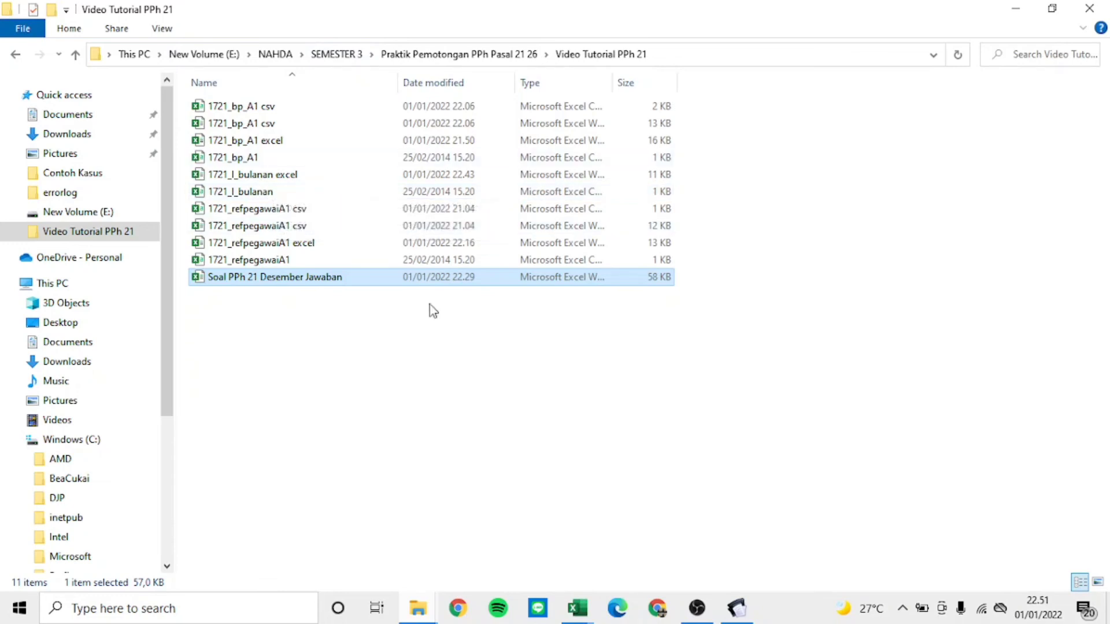
{"action": "left_click", "coordinate": [589, 614]}
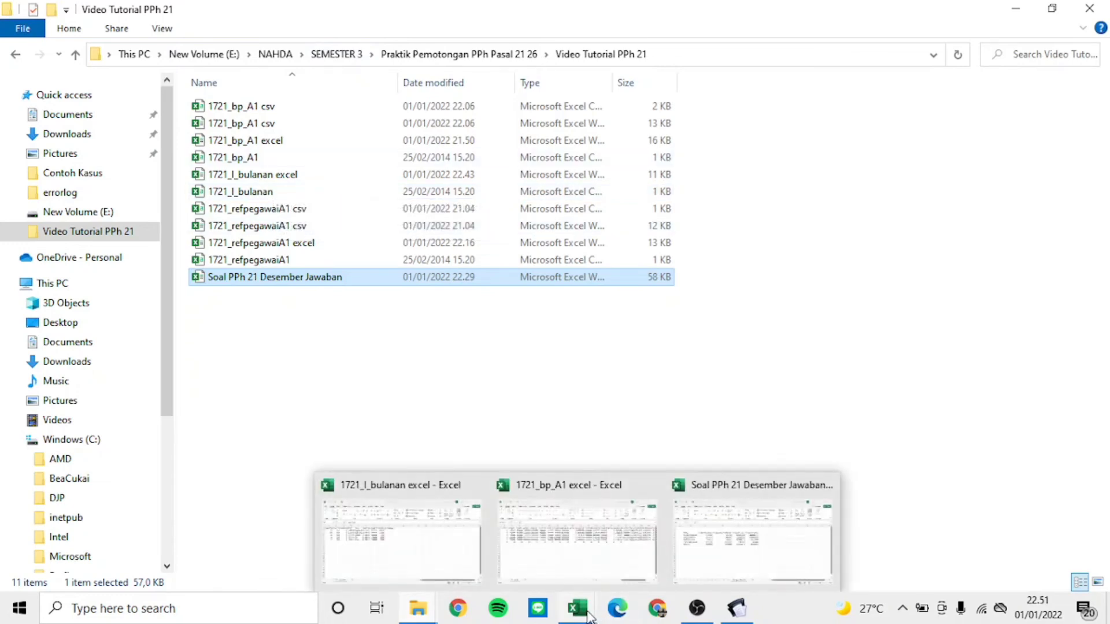
{"action": "left_click", "coordinate": [436, 533]}
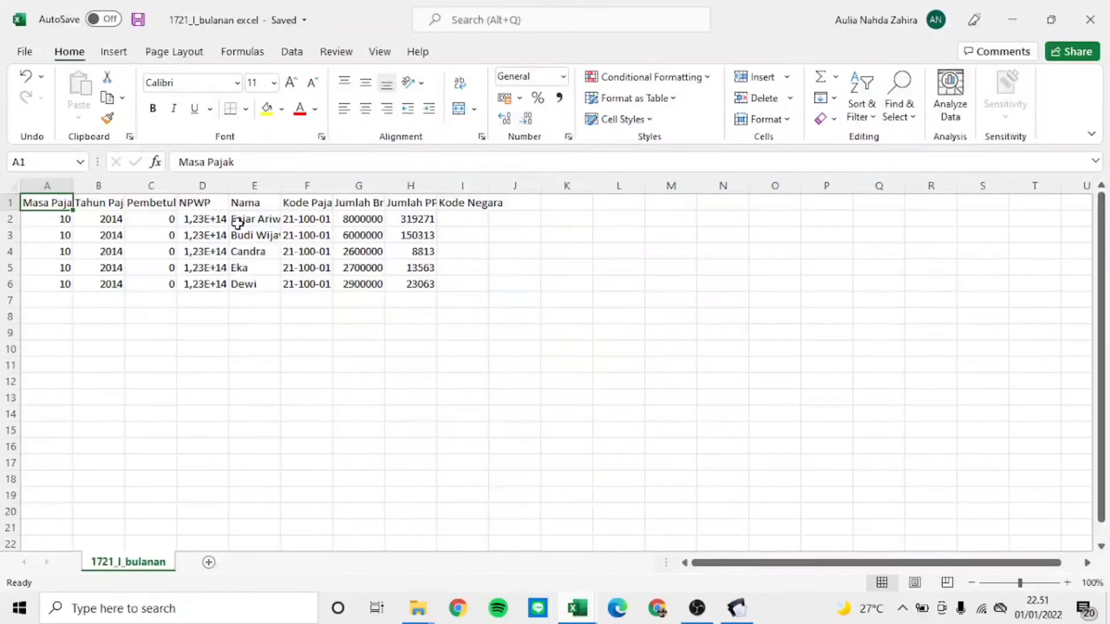
{"action": "key", "text": "alt+Tab"}
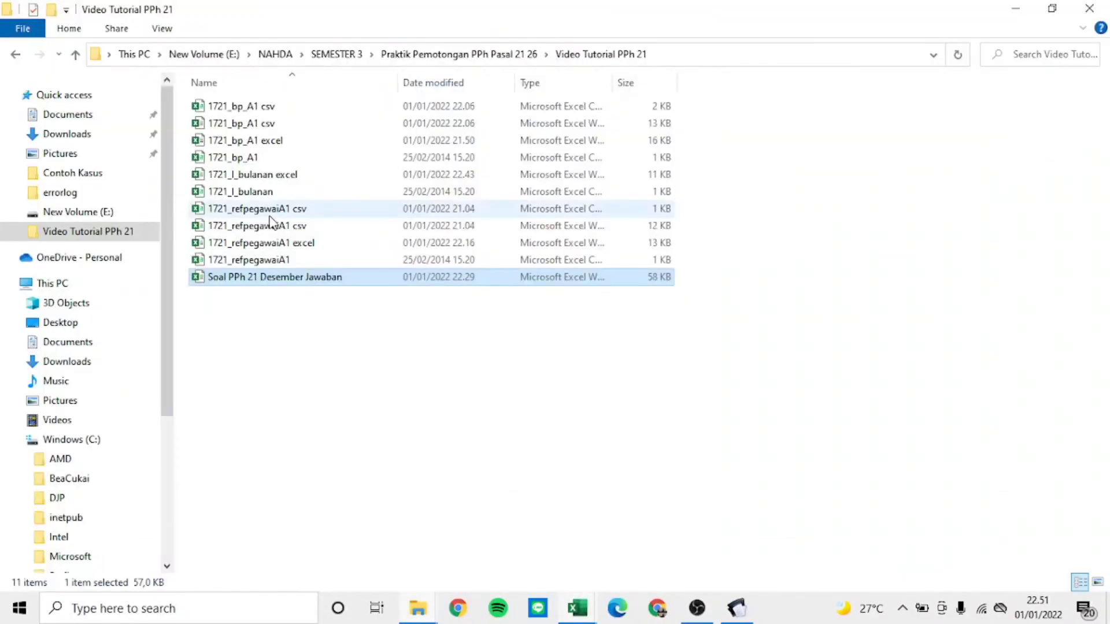
{"action": "key", "text": "alt+Tab"}
{"action": "key", "text": "alt+Tab"}
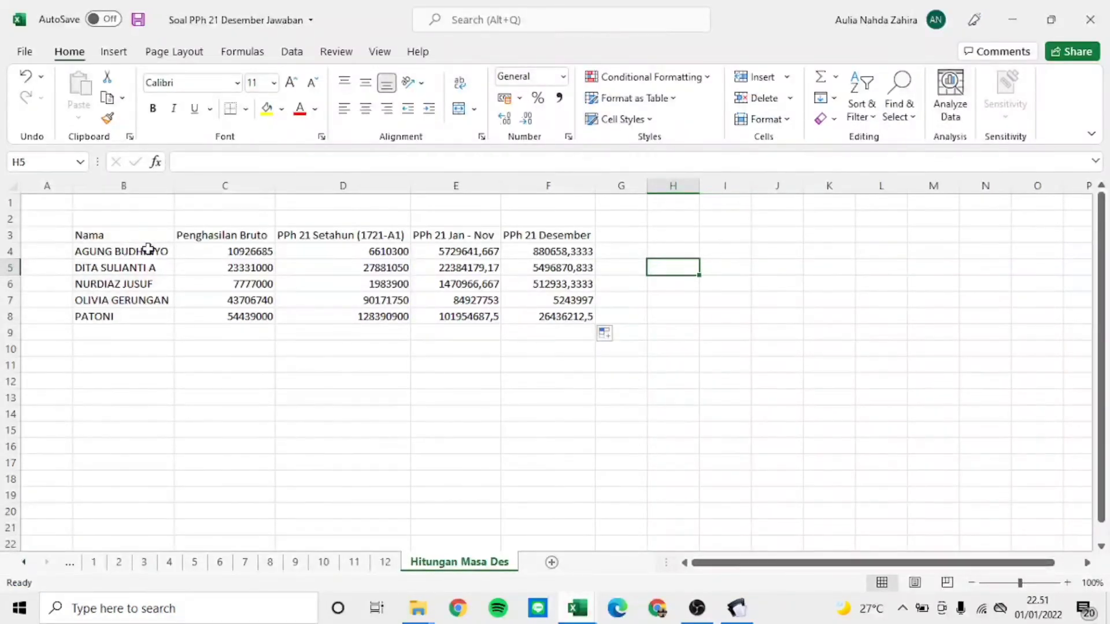
Step: Copy the employee names in B4:B8 of Hitungan Masa Des into the Nama column of the 1721_I_bulanan excel workbook, starting at E2
{"action": "left_click_drag", "start_coordinate": [130, 251], "coordinate": [127, 313]}
{"action": "key", "text": "ctrl+c"}
{"action": "key", "text": "alt+Tab"}
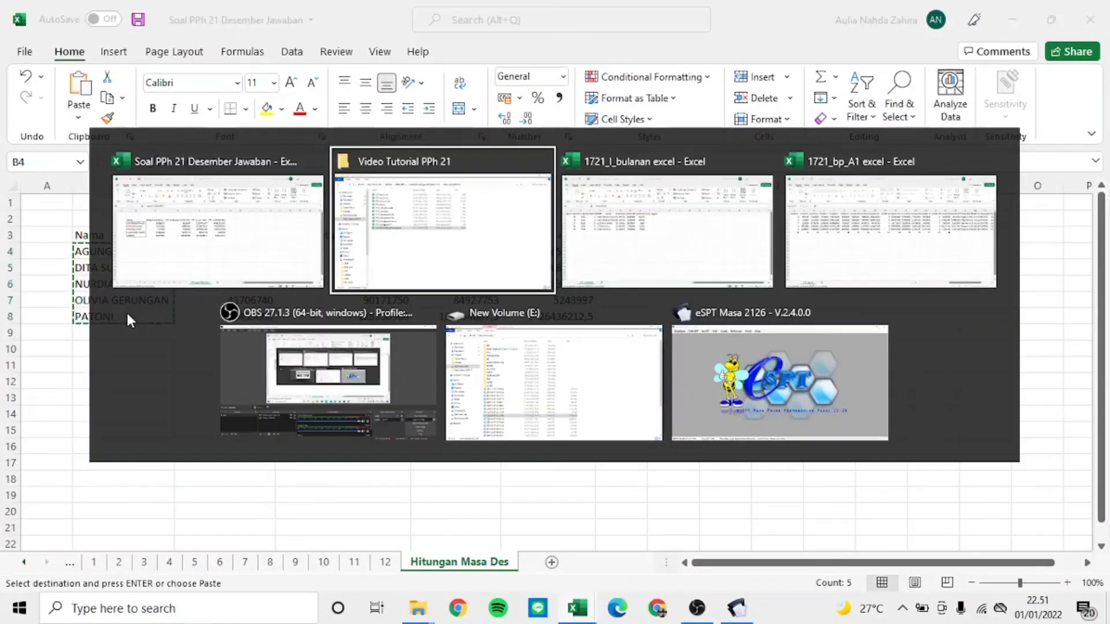
{"action": "key", "text": "alt+Tab"}
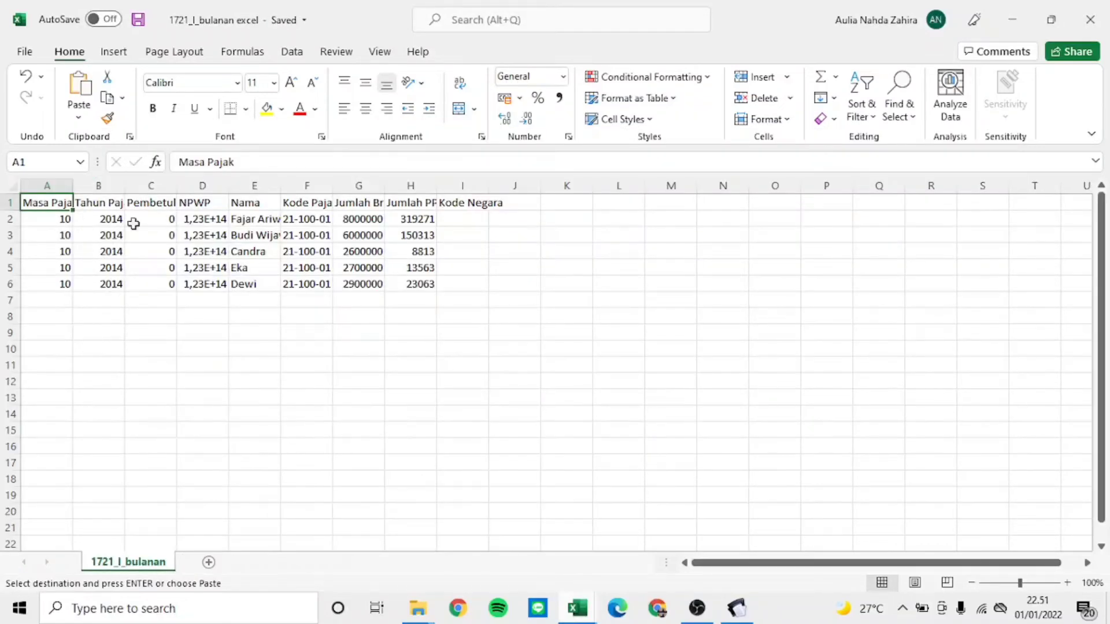
{"action": "left_click", "coordinate": [234, 217]}
{"action": "key", "text": "ctrl+v"}
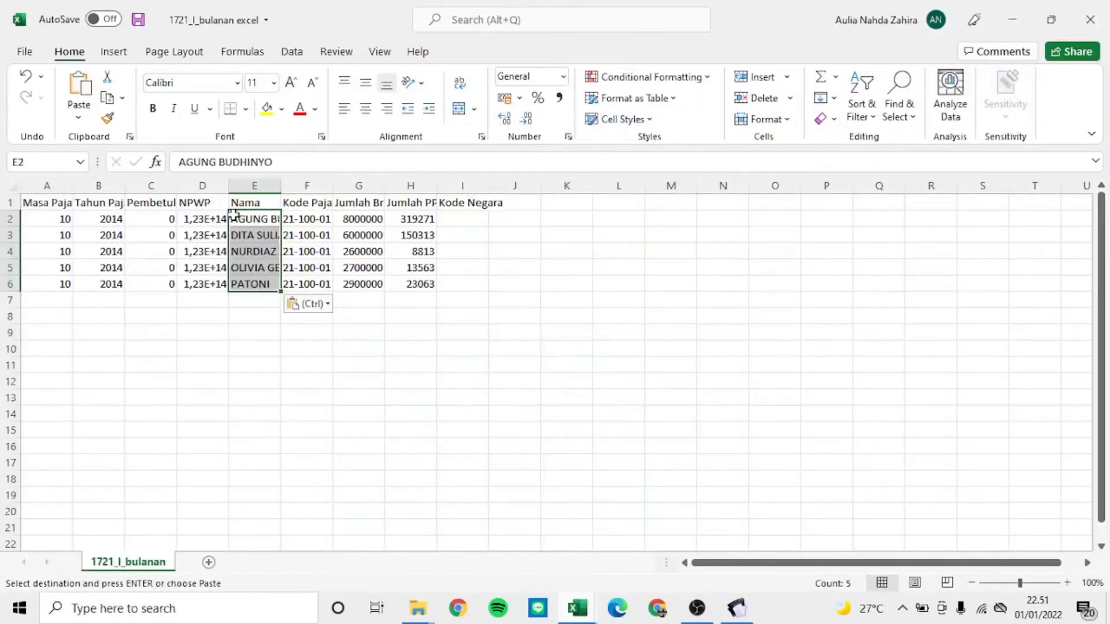
Step: AutoFit the width of the Nama column to the pasted employee names
{"action": "key", "text": "alt"}
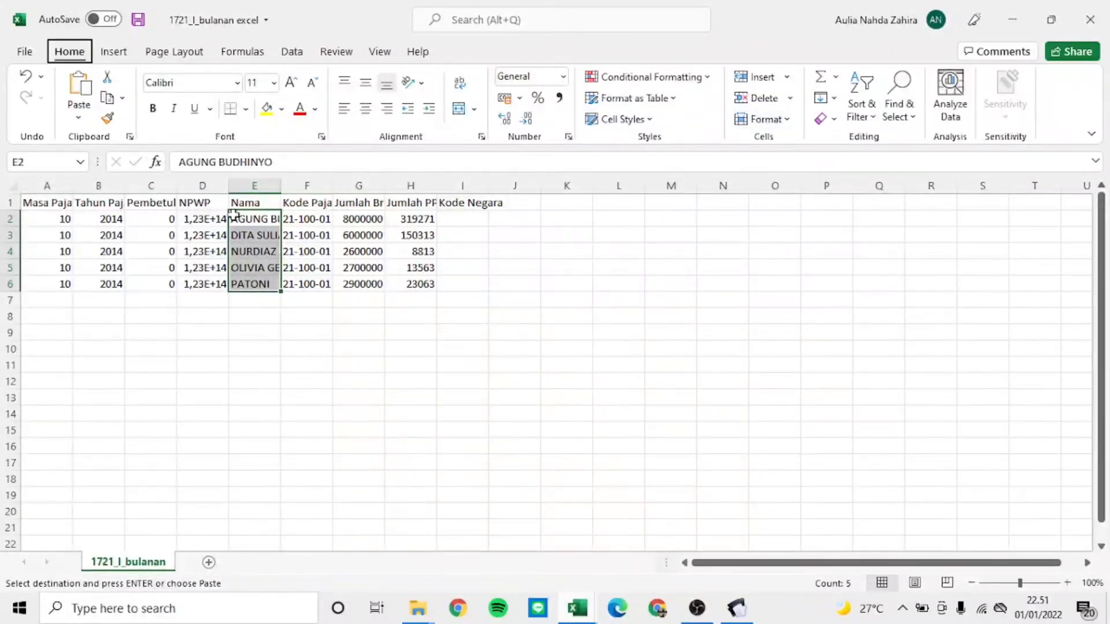
{"action": "key", "text": "h"}
{"action": "key", "text": "o"}
{"action": "key", "text": "i"}
{"action": "key", "text": "Right"}
{"action": "key", "text": "Right"}
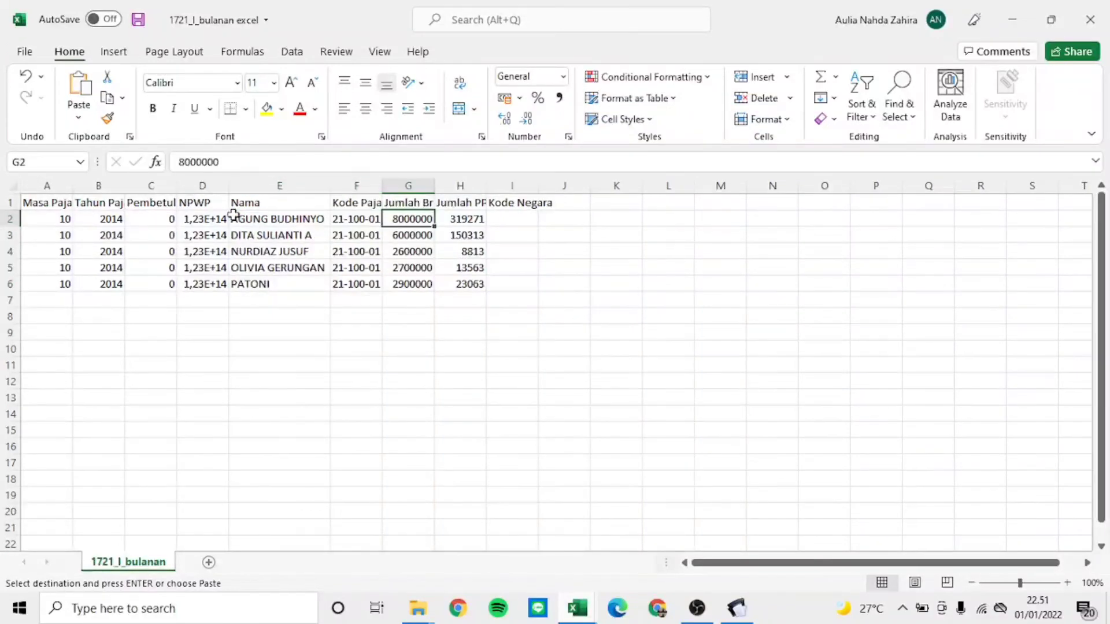
Step: Switch to Hitungan Masa Des, clear the copy selection and enter 1 in B2 above the Nama header
{"action": "key", "text": "alt+Tab"}
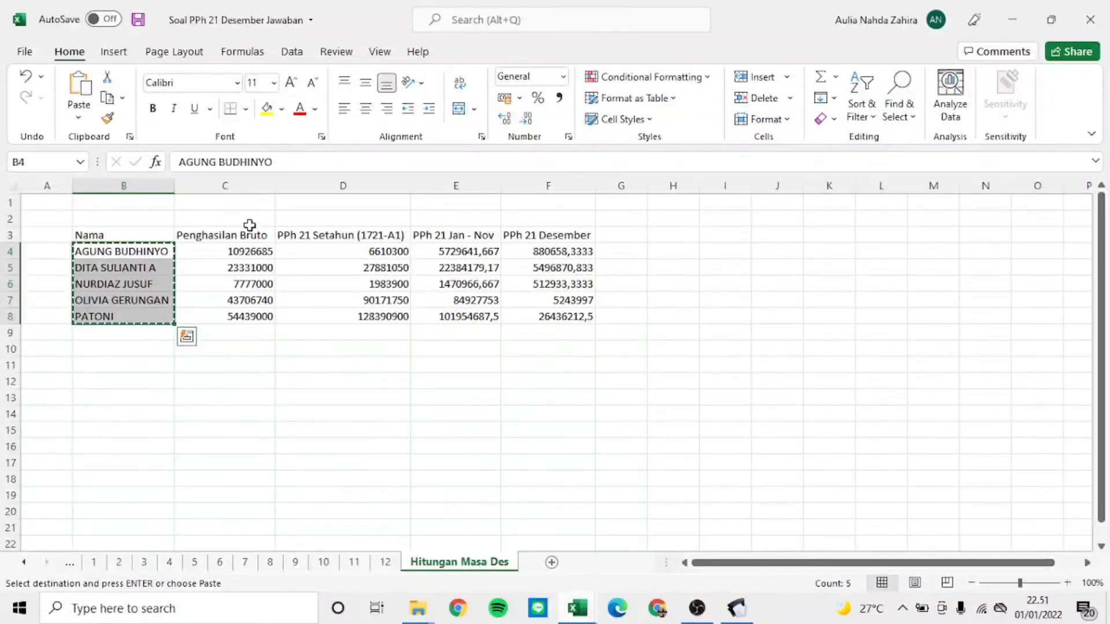
{"action": "key", "text": "Escape"}
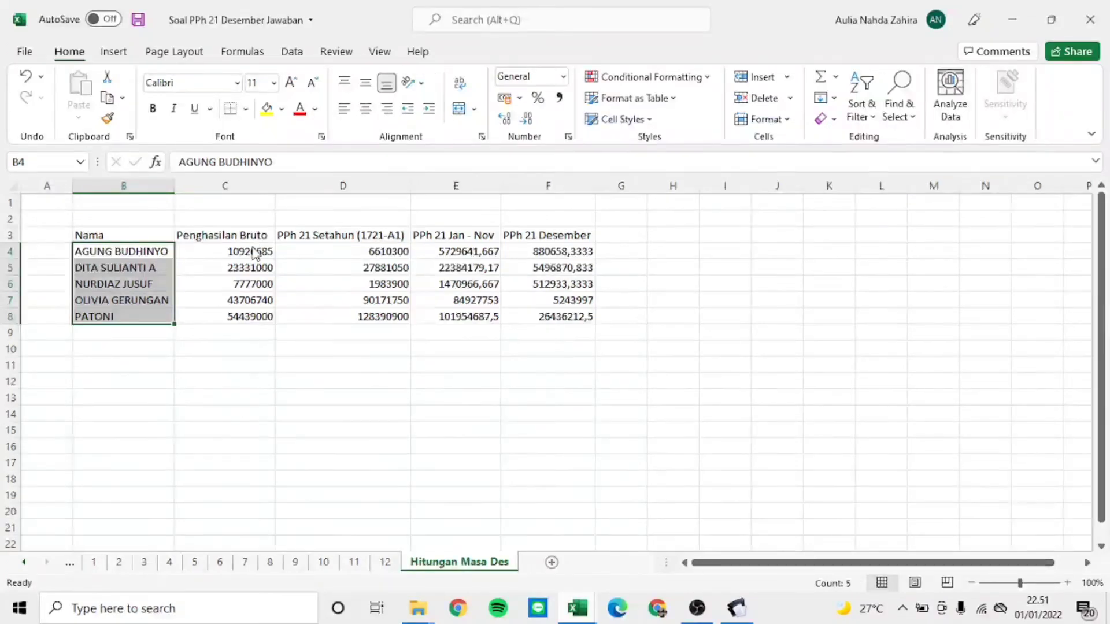
{"action": "key", "text": "alt+Tab"}
{"action": "key", "text": "alt+Tab"}
{"action": "left_click", "coordinate": [150, 219]}
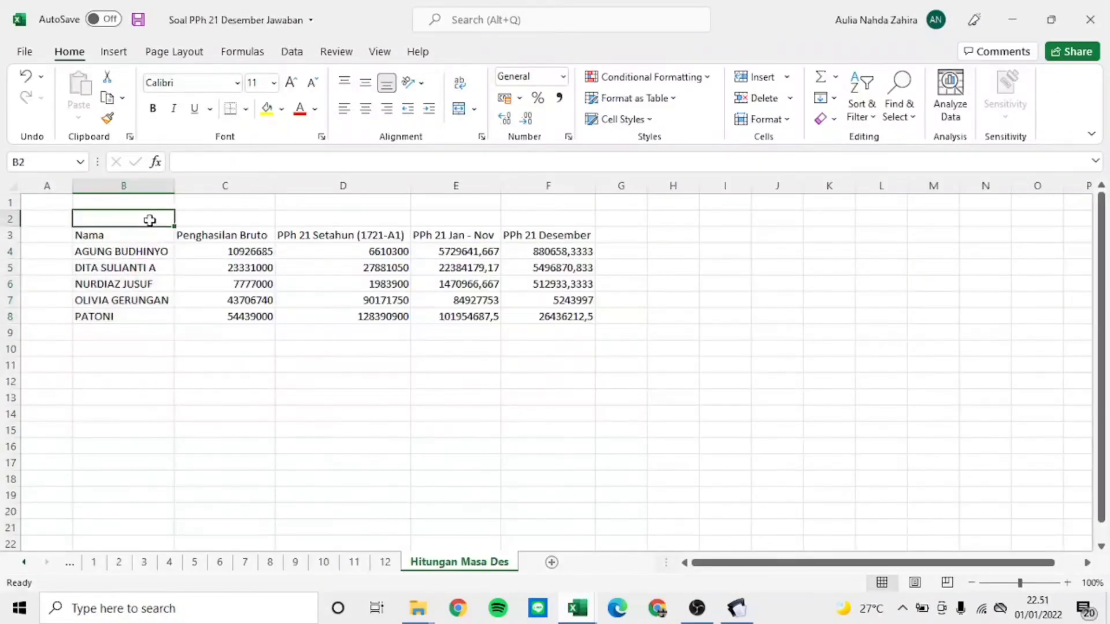
{"action": "type", "text": "1"}
{"action": "key", "text": "Tab"}
Step: Number the remaining columns by entering =B2+1 in C2 and filling the formula across to F2
{"action": "type", "text": "="}
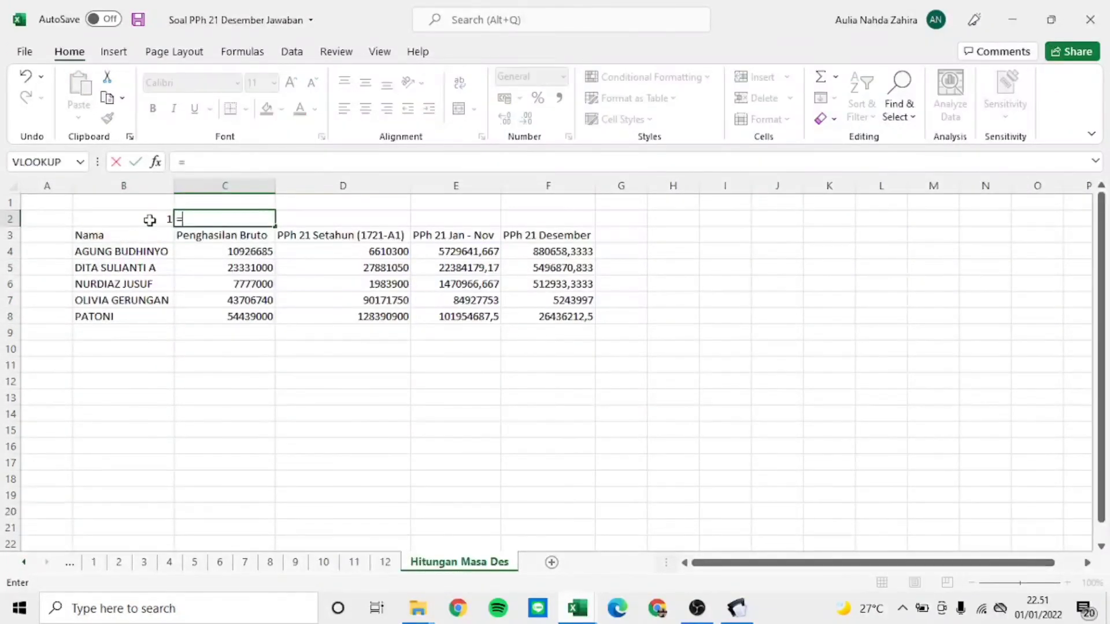
{"action": "left_click", "coordinate": [150, 220]}
{"action": "type", "text": "+"}
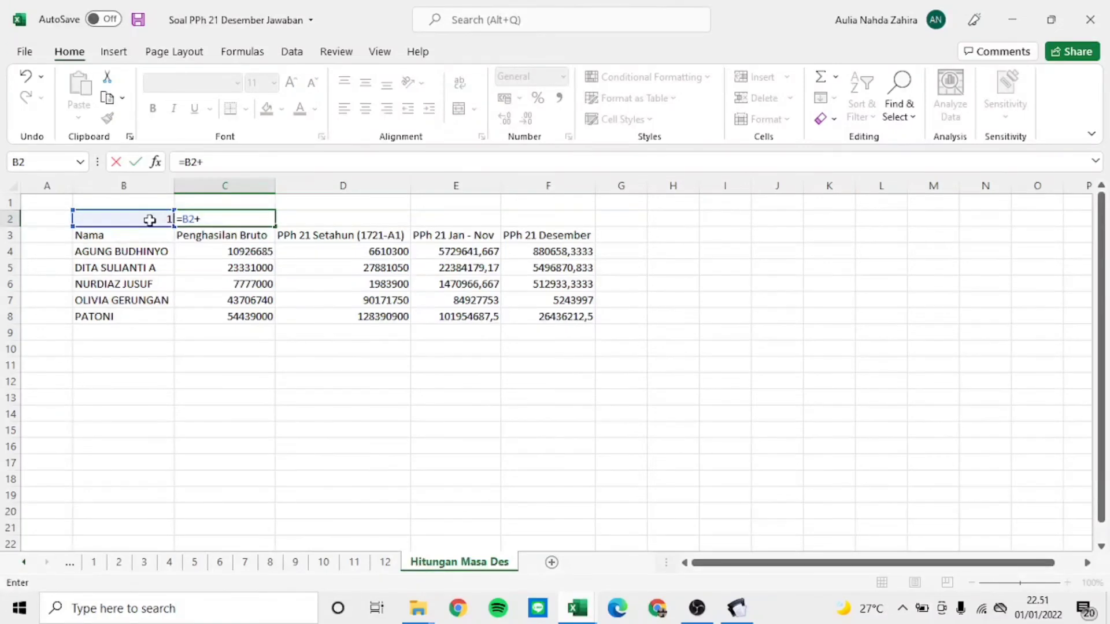
{"action": "type", "text": "1"}
{"action": "key", "text": "Return"}
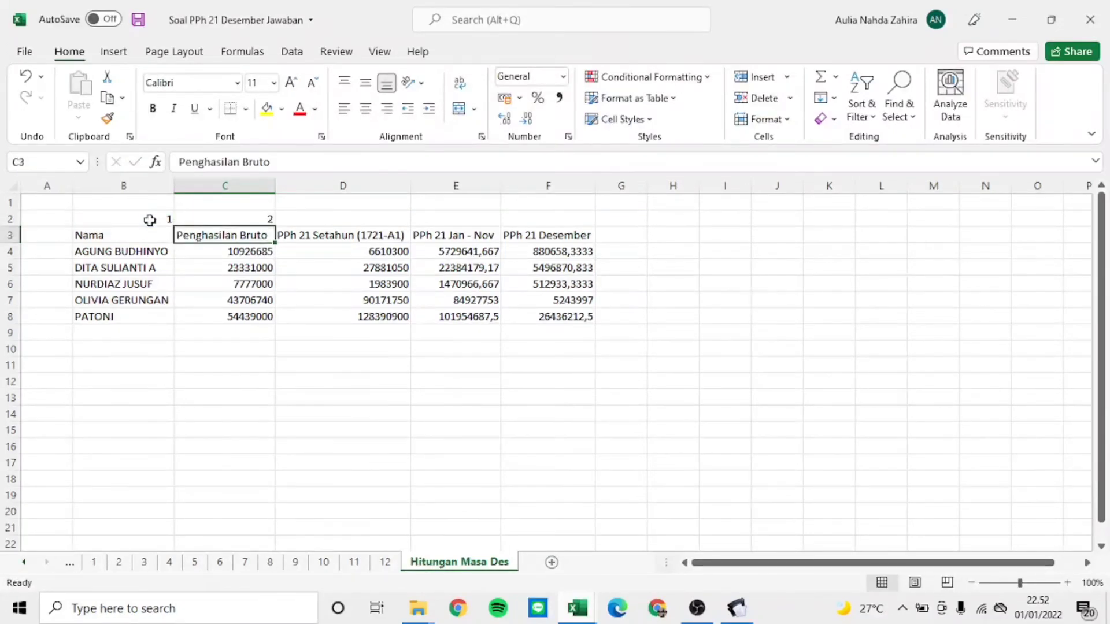
{"action": "left_click", "coordinate": [226, 218]}
{"action": "left_click_drag", "start_coordinate": [275, 226], "coordinate": [603, 205]}
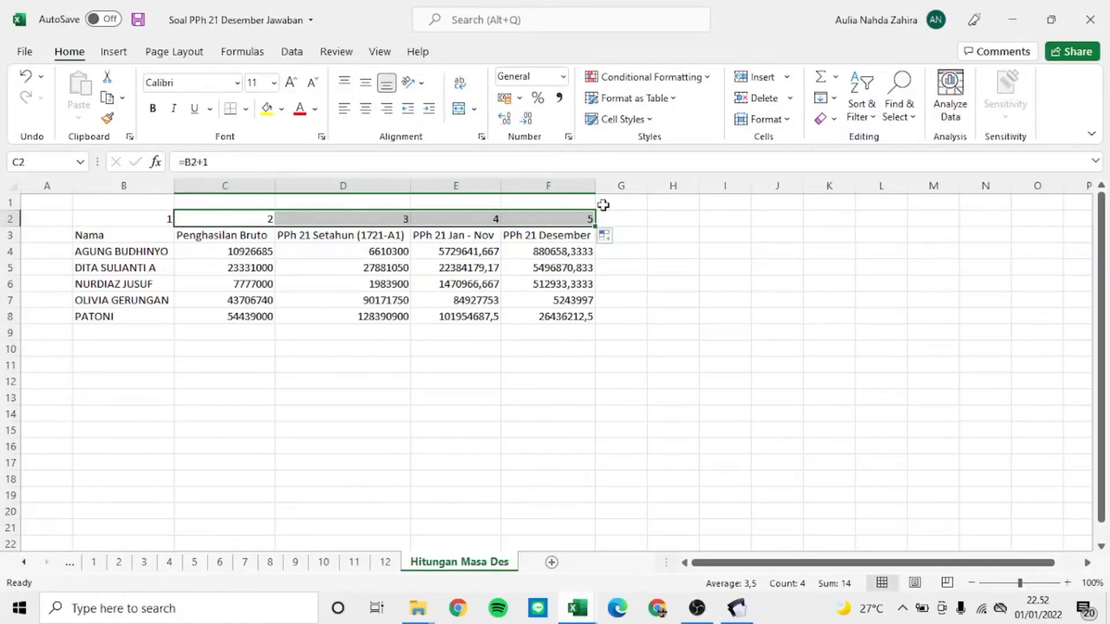
Step: Start a VLOOKUP in G2 of the 1721_I_bulanan excel workbook with the employee name in E2 as lookup value
{"action": "key", "text": "alt+Tab"}
{"action": "type", "text": "="}
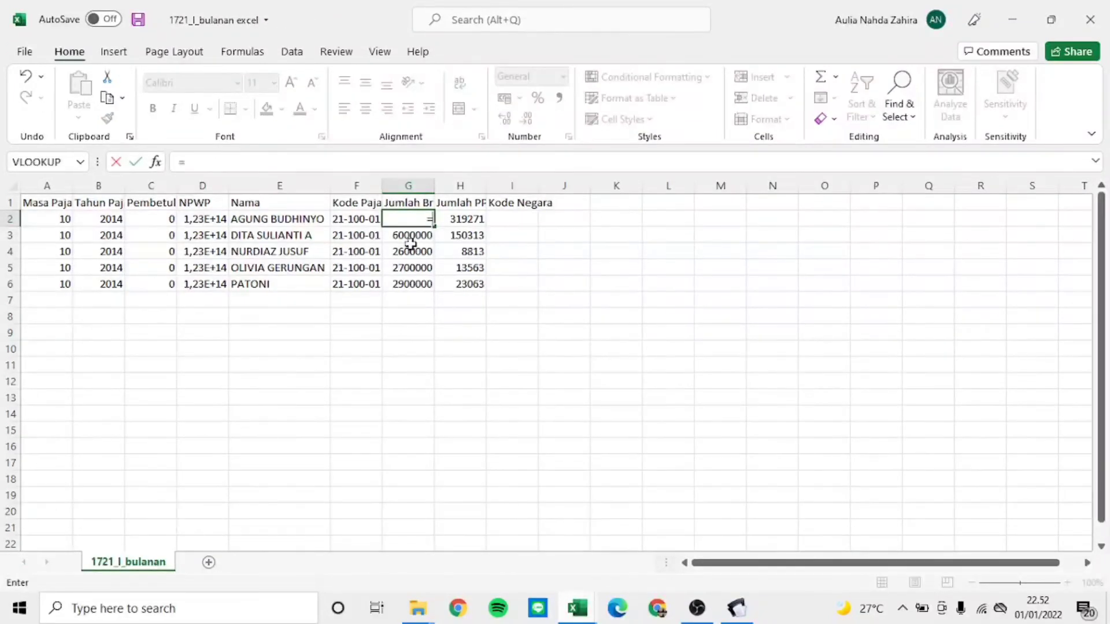
{"action": "type", "text": "V"}
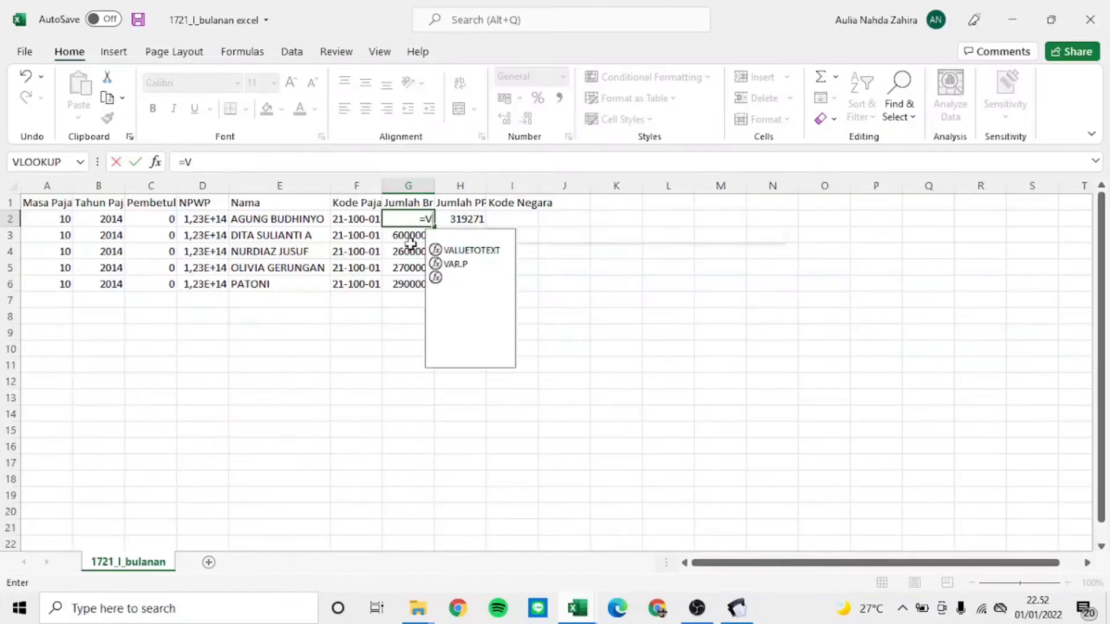
{"action": "type", "text": "LOOKUP("}
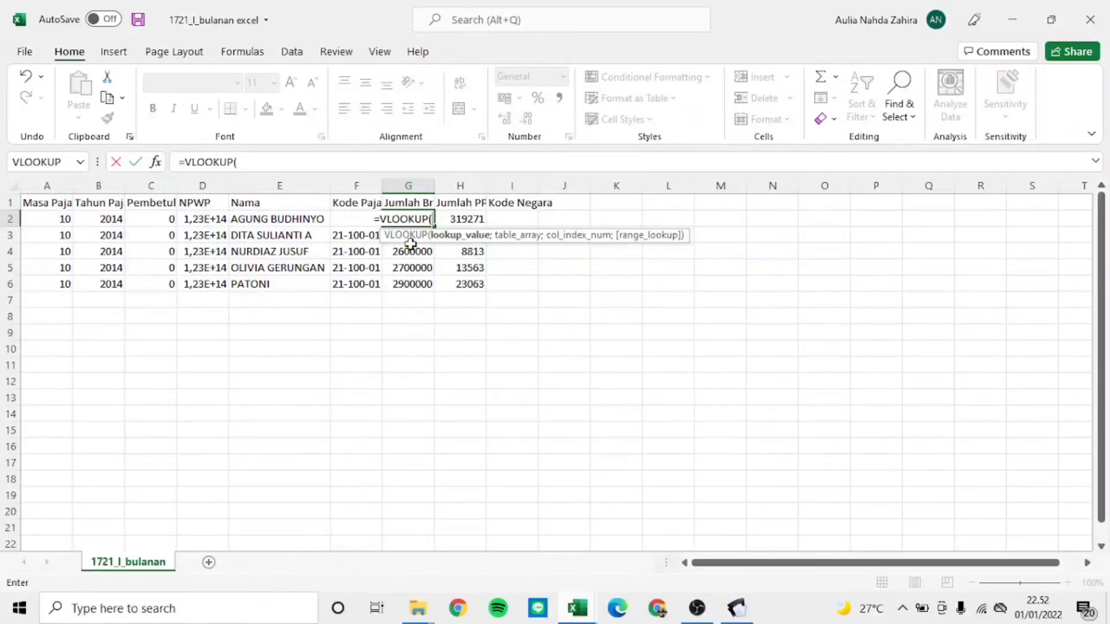
{"action": "key", "text": "alt+Tab"}
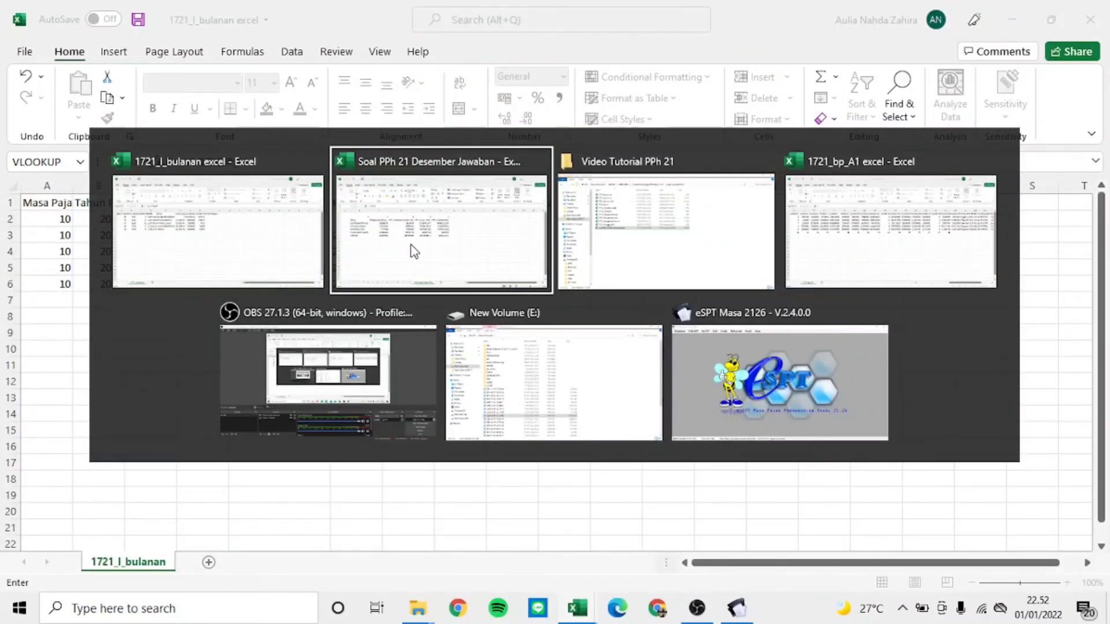
{"action": "key", "text": "alt+Tab"}
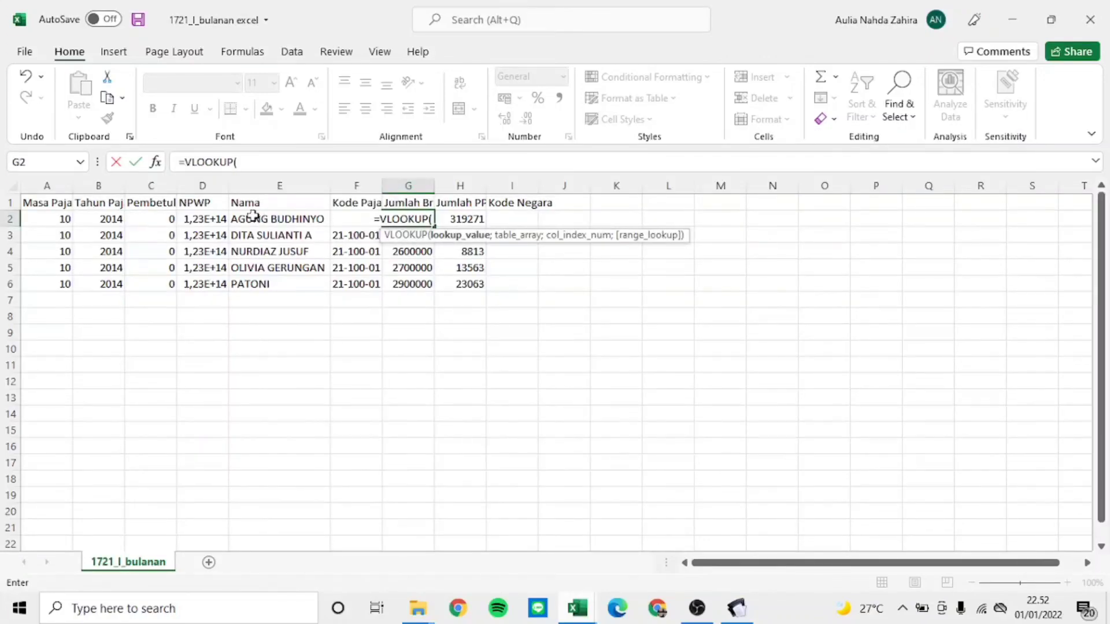
{"action": "left_click", "coordinate": [254, 217]}
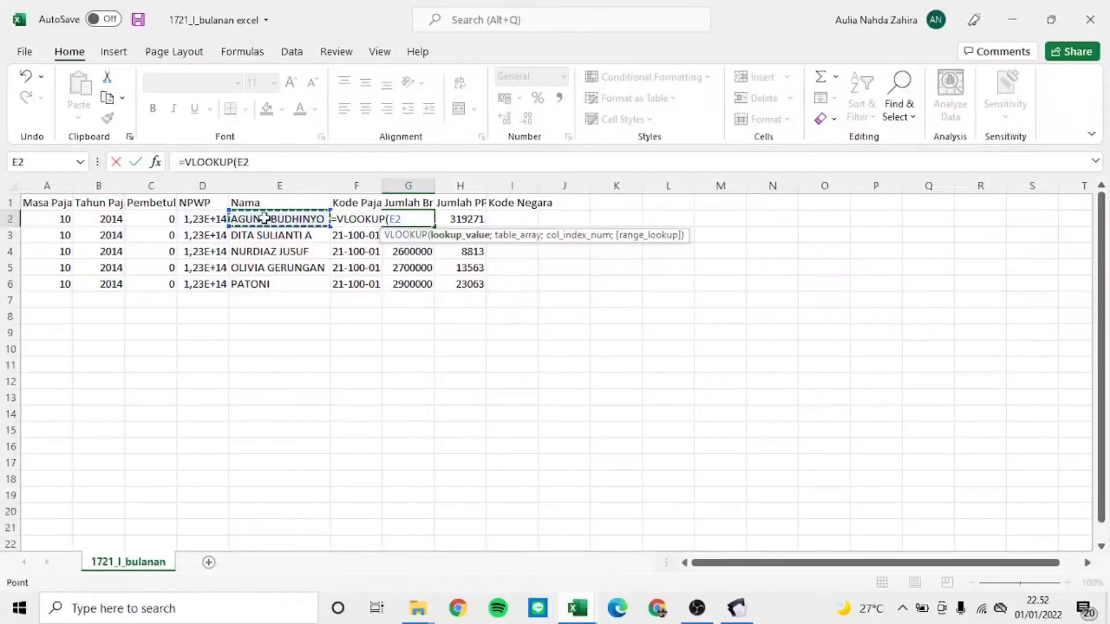
{"action": "type", "text": ";"}
Step: Complete the G2 lookup with range $B$3:$F$8 of Hitungan Masa Des, column index 2 and exact match 0, and fill it down to G6
{"action": "key", "text": "alt+Tab"}
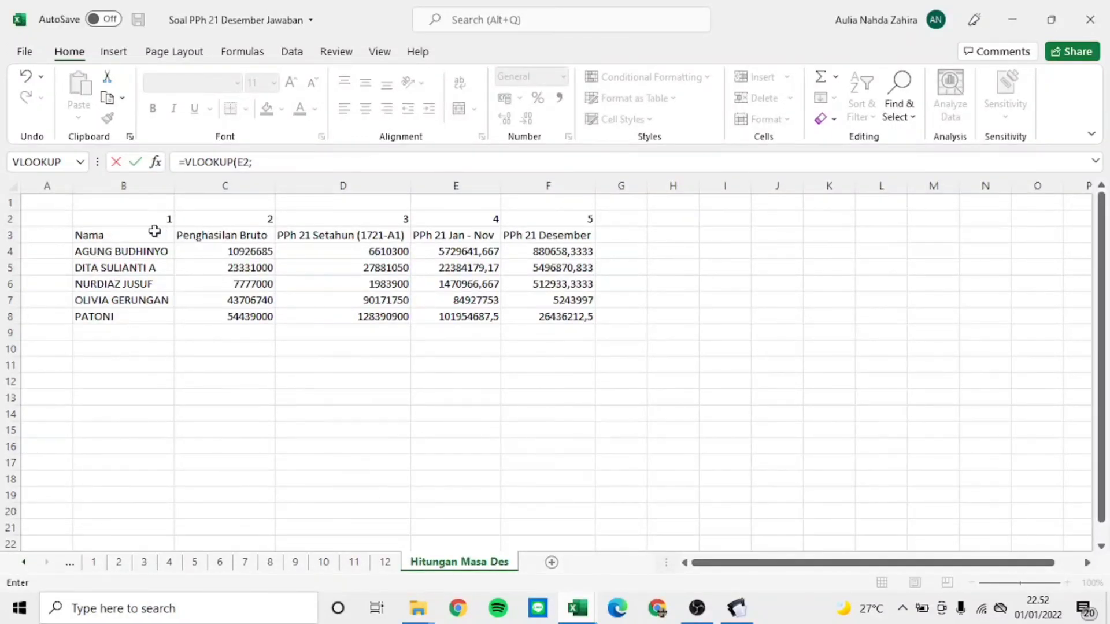
{"action": "left_click_drag", "start_coordinate": [154, 231], "coordinate": [570, 315]}
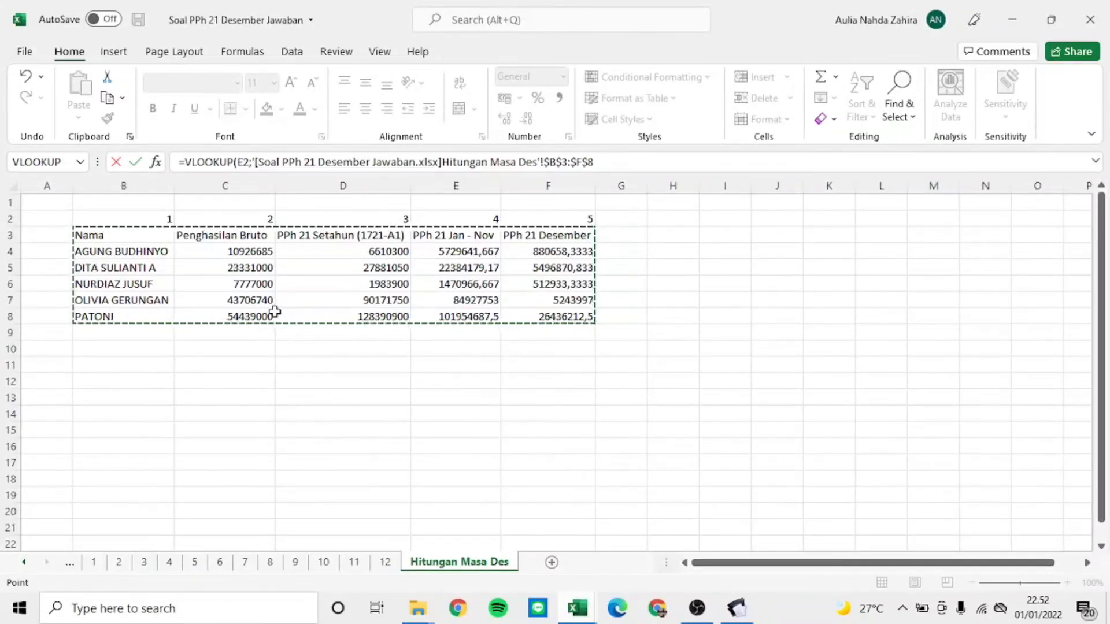
{"action": "type", "text": ";"}
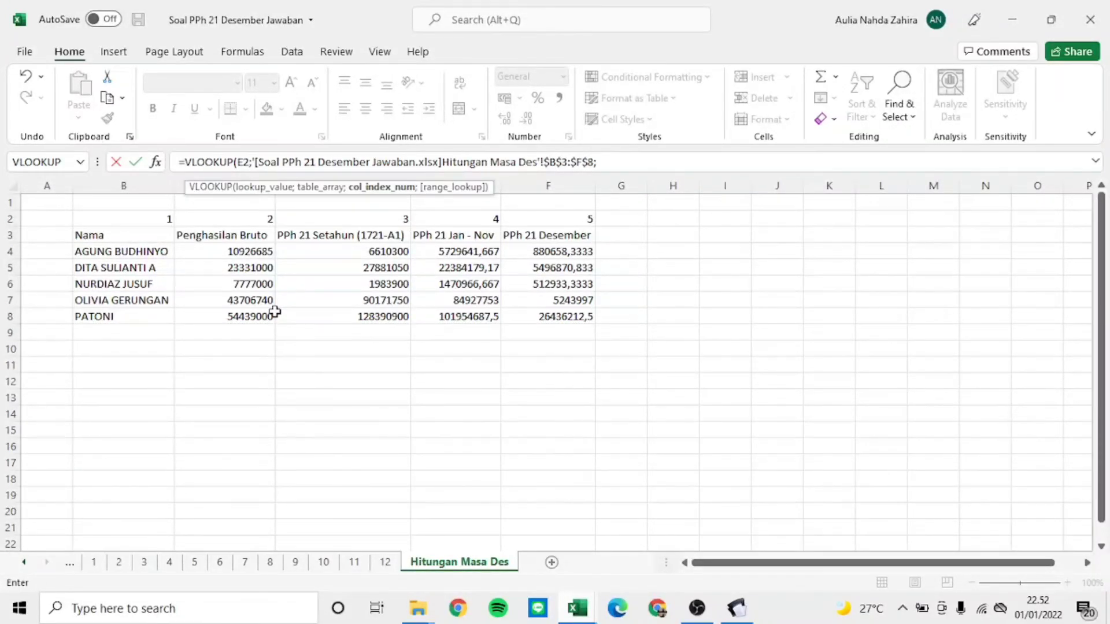
{"action": "type", "text": "2;"}
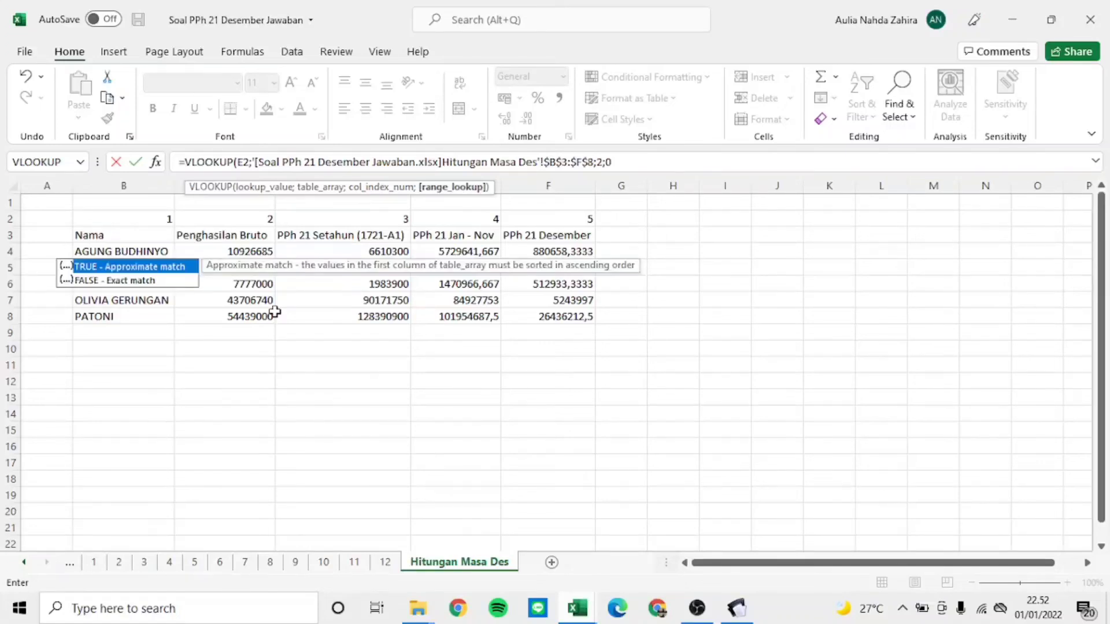
{"action": "type", "text": "0)"}
{"action": "key", "text": "Return"}
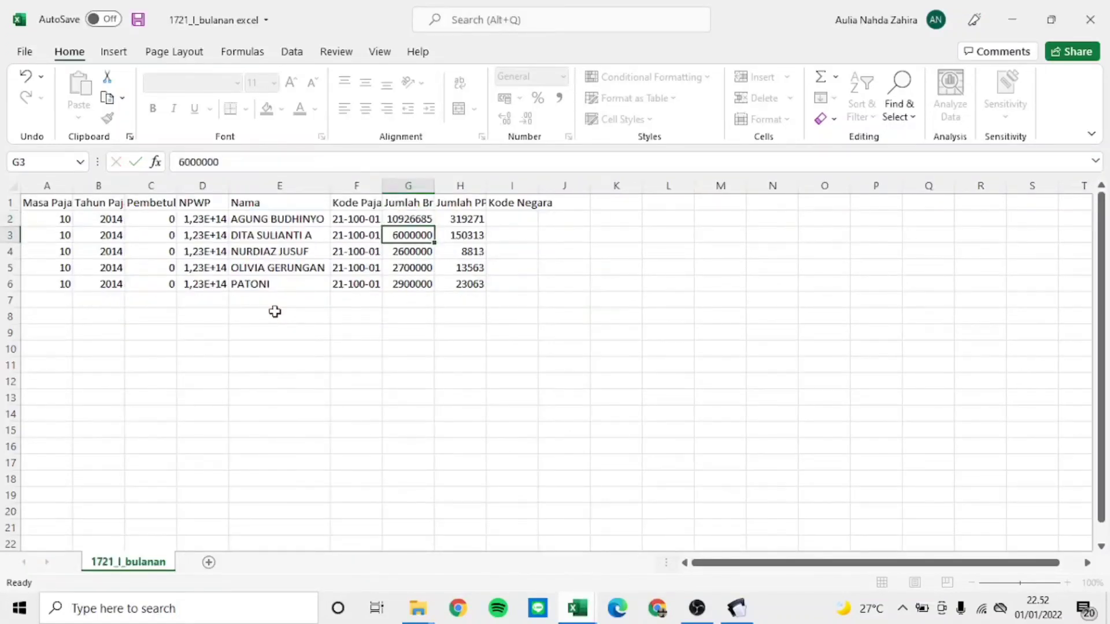
{"action": "left_click", "coordinate": [414, 219]}
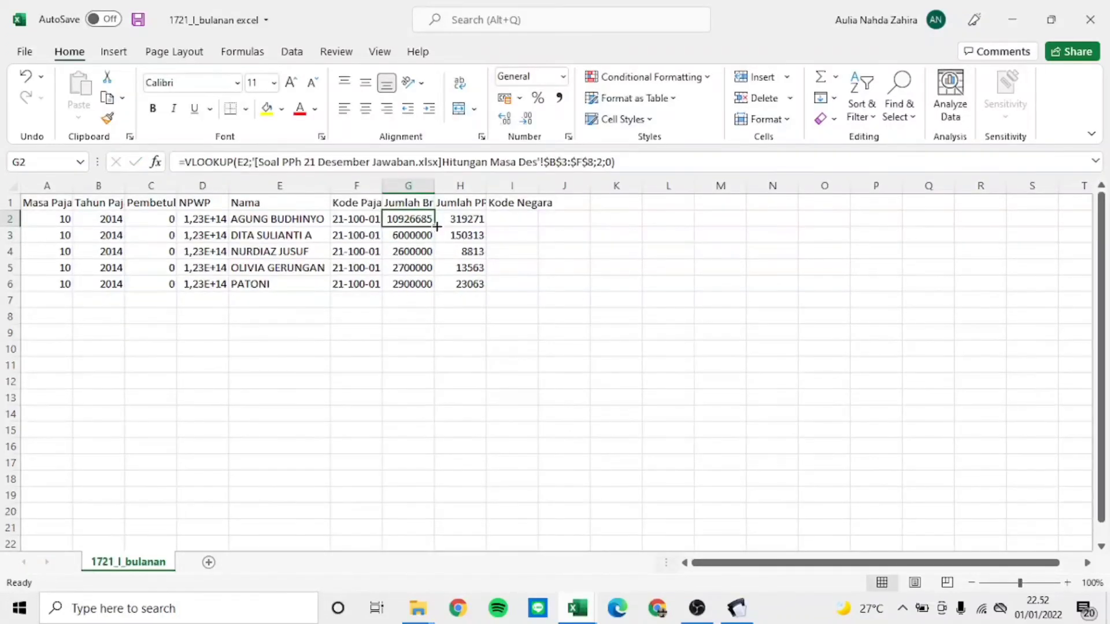
{"action": "left_click_drag", "start_coordinate": [437, 227], "coordinate": [442, 297]}
Step: Lock the lookup value's column in the G2 formula as $E2 and refill the formula down the Jumlah Bruto column
{"action": "left_click", "coordinate": [458, 218]}
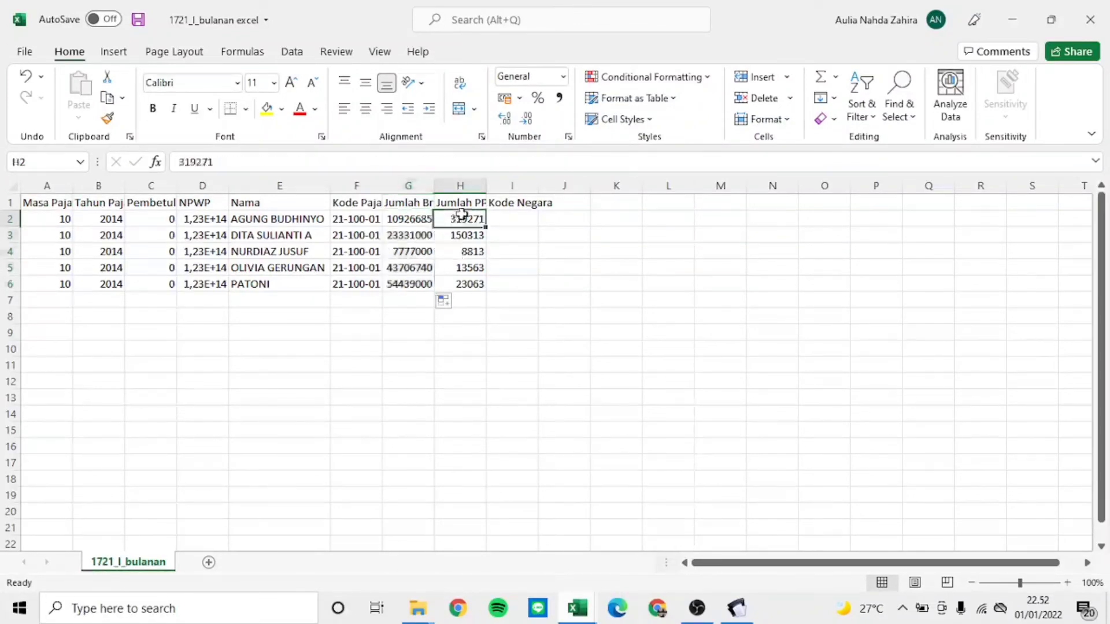
{"action": "left_click", "coordinate": [409, 224]}
{"action": "left_click", "coordinate": [238, 162]}
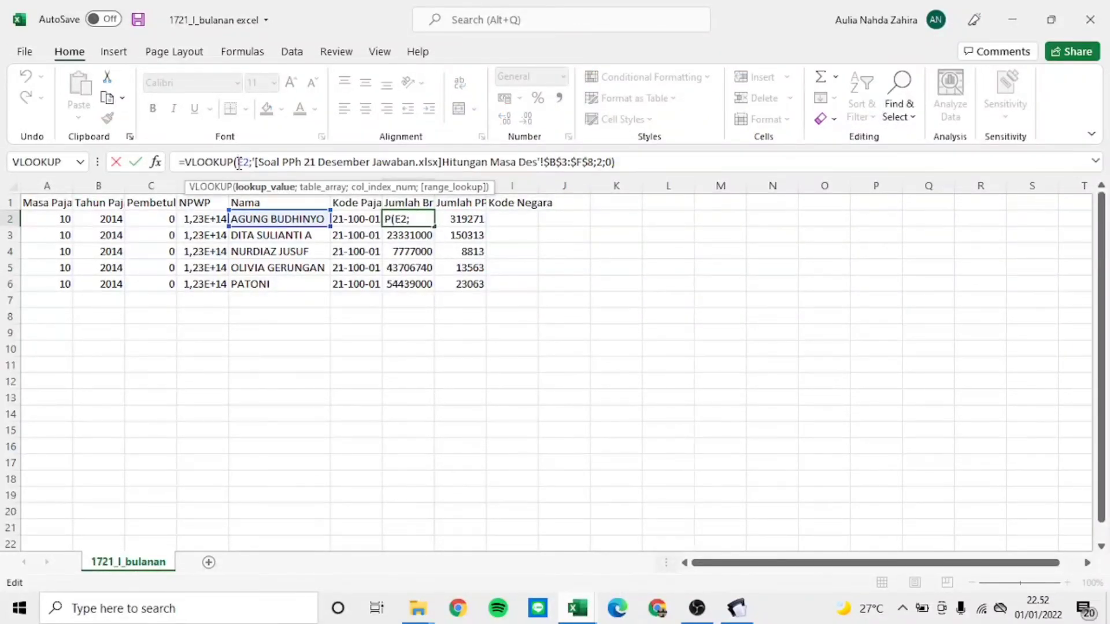
{"action": "key", "text": "Return"}
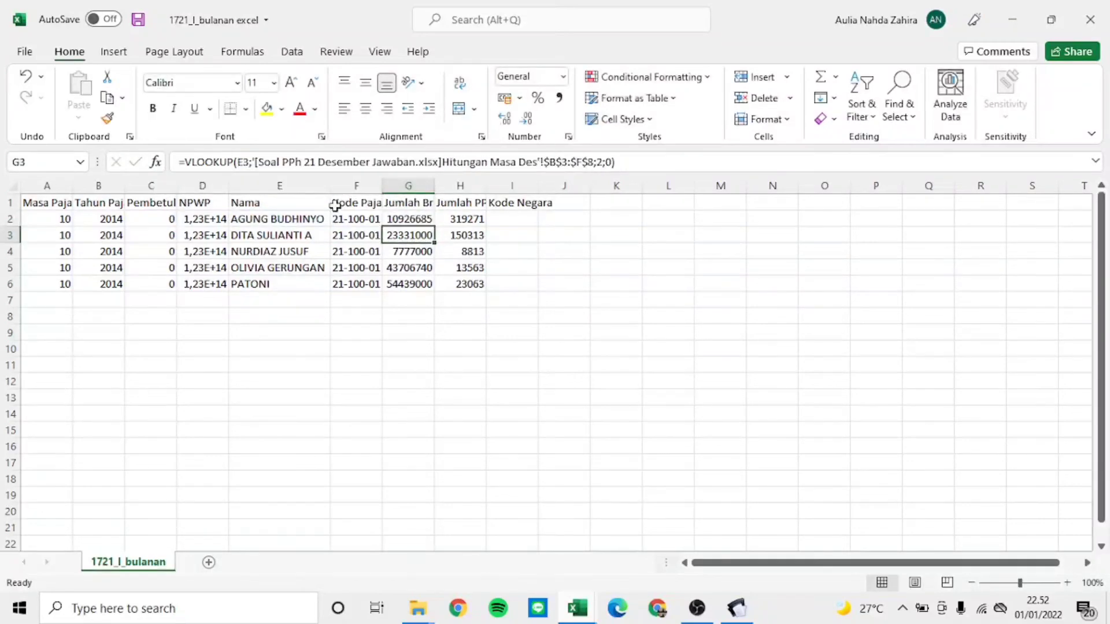
{"action": "left_click", "coordinate": [429, 220]}
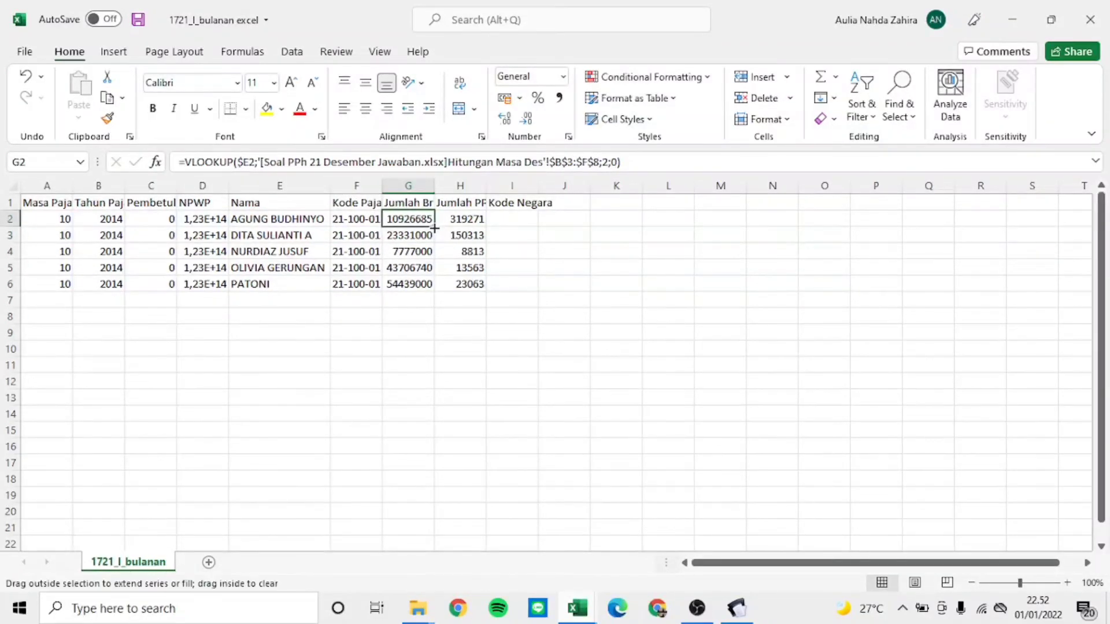
{"action": "double_click", "coordinate": [434, 226]}
Step: Extend the G2 lookup formula across to H2
{"action": "left_click", "coordinate": [444, 221]}
{"action": "left_click", "coordinate": [431, 220]}
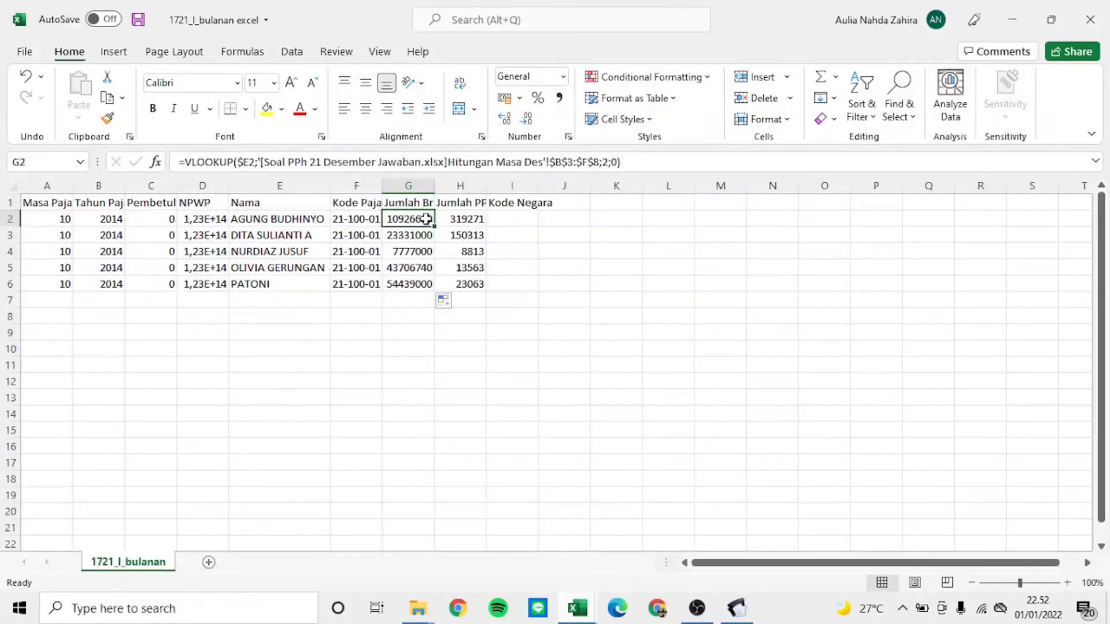
{"action": "left_click_drag", "start_coordinate": [434, 225], "coordinate": [485, 222]}
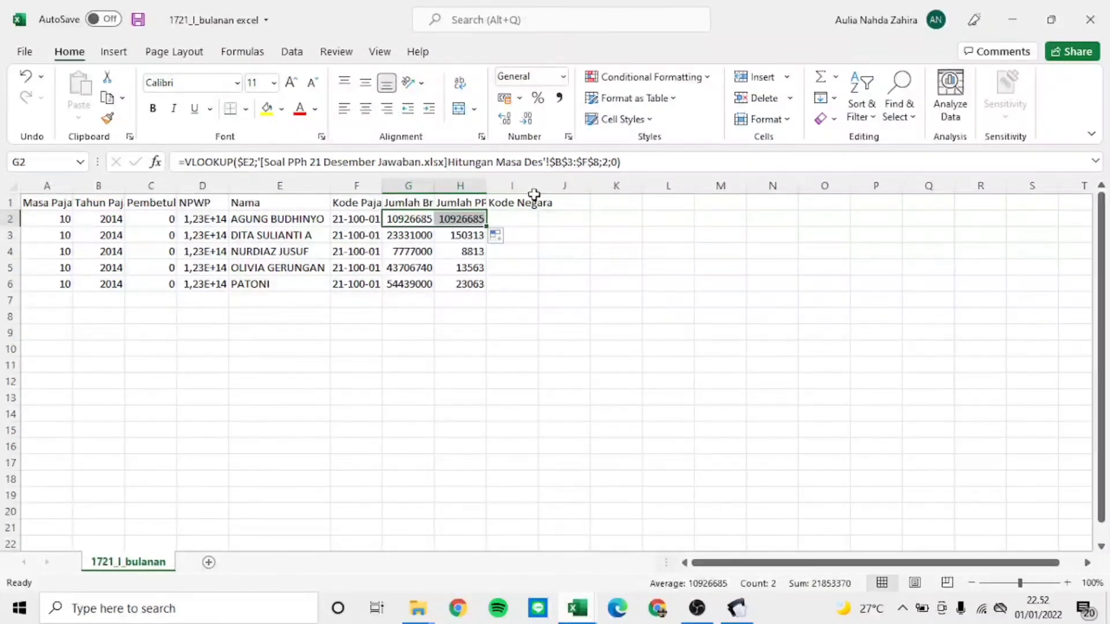
Step: Check the column number of PPh 21 Desember in Hitungan Masa Des and set the column index of the G2 lookup to 5
{"action": "left_click", "coordinate": [610, 161]}
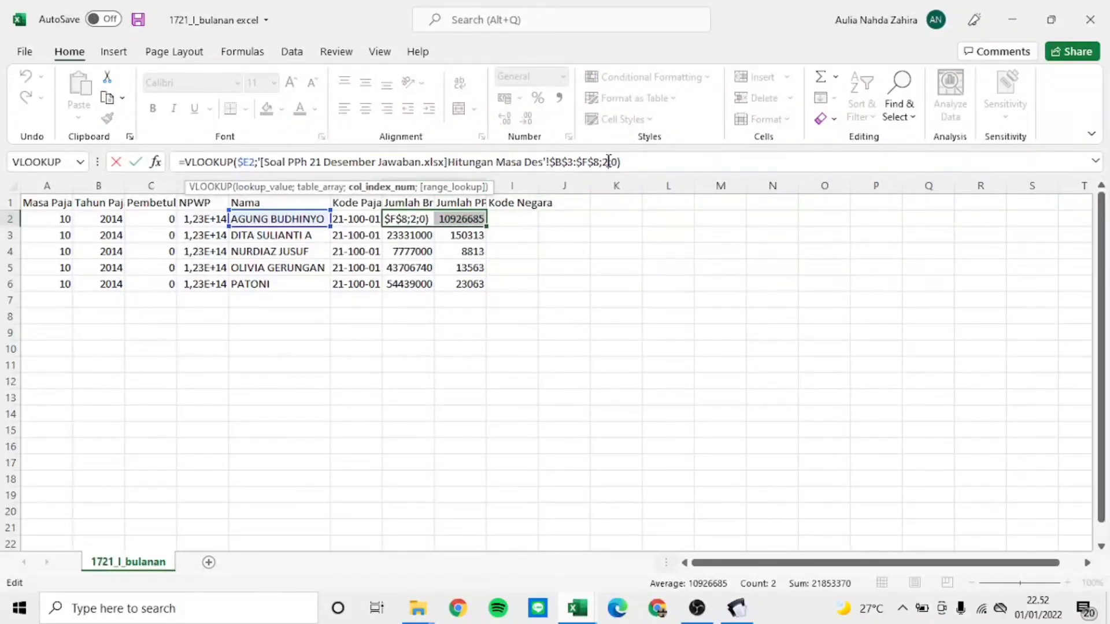
{"action": "key", "text": "Return"}
{"action": "key", "text": "ctrl+Tab"}
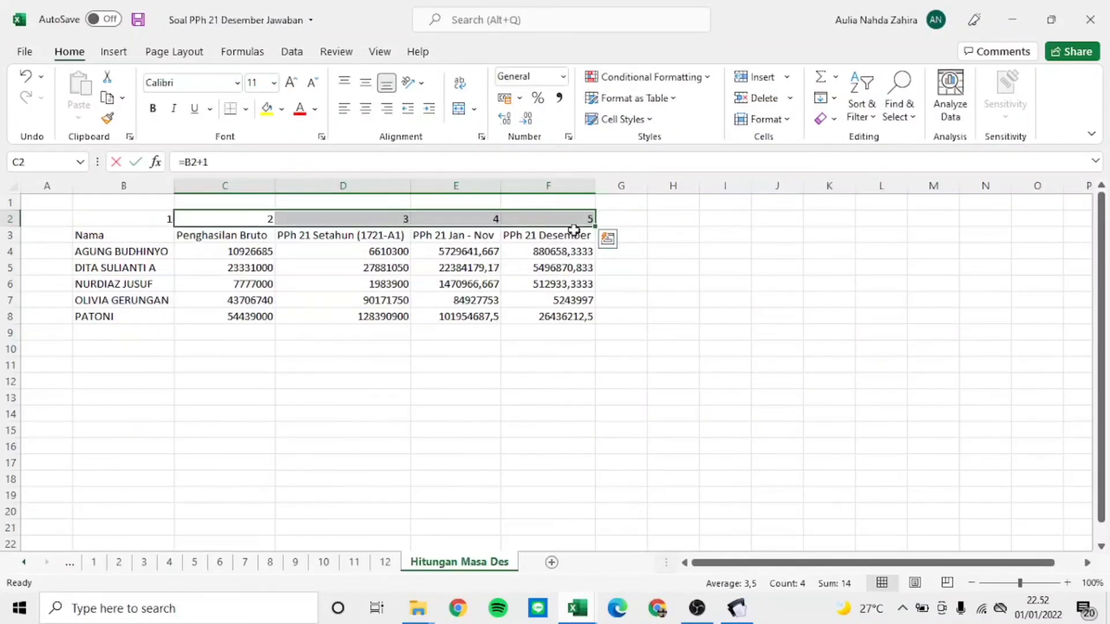
{"action": "left_click", "coordinate": [555, 246]}
{"action": "left_click", "coordinate": [561, 234]}
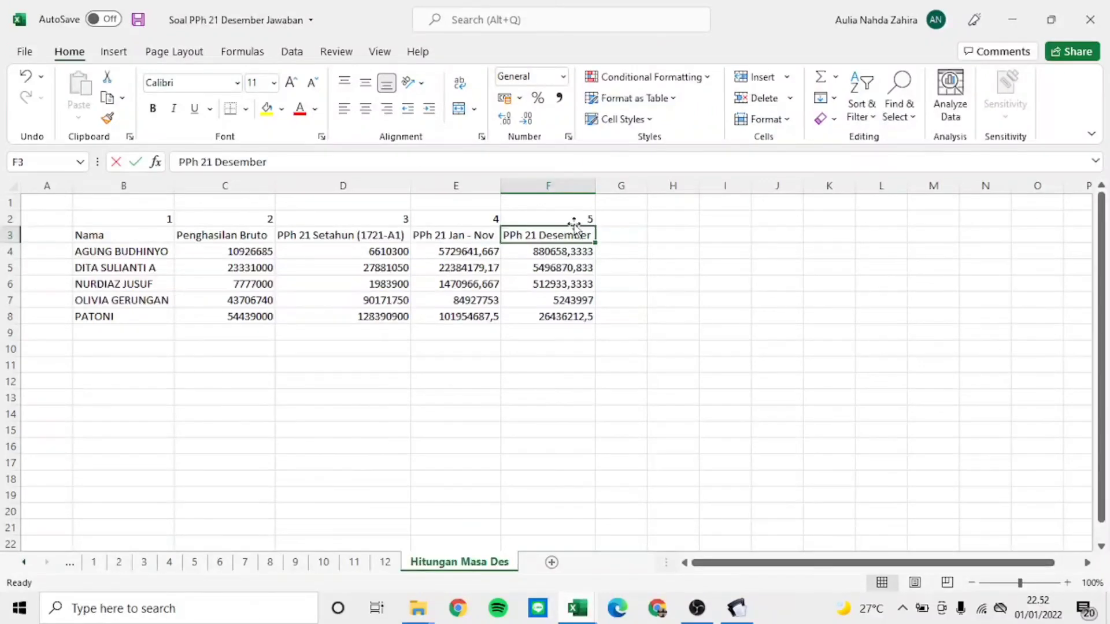
{"action": "key", "text": "ctrl+Tab"}
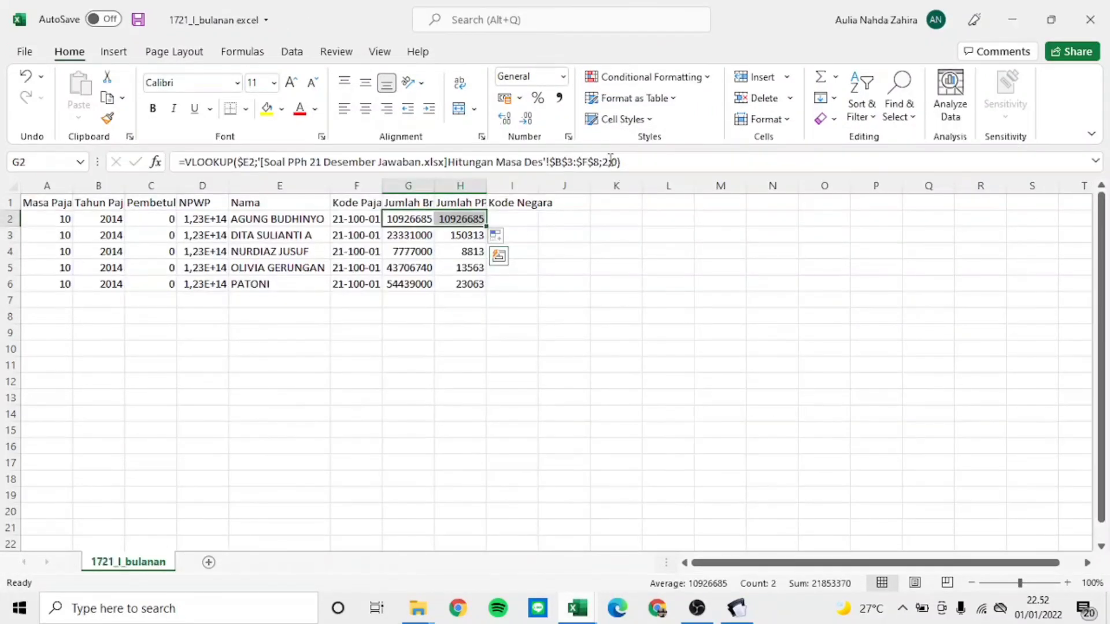
{"action": "left_click", "coordinate": [605, 162]}
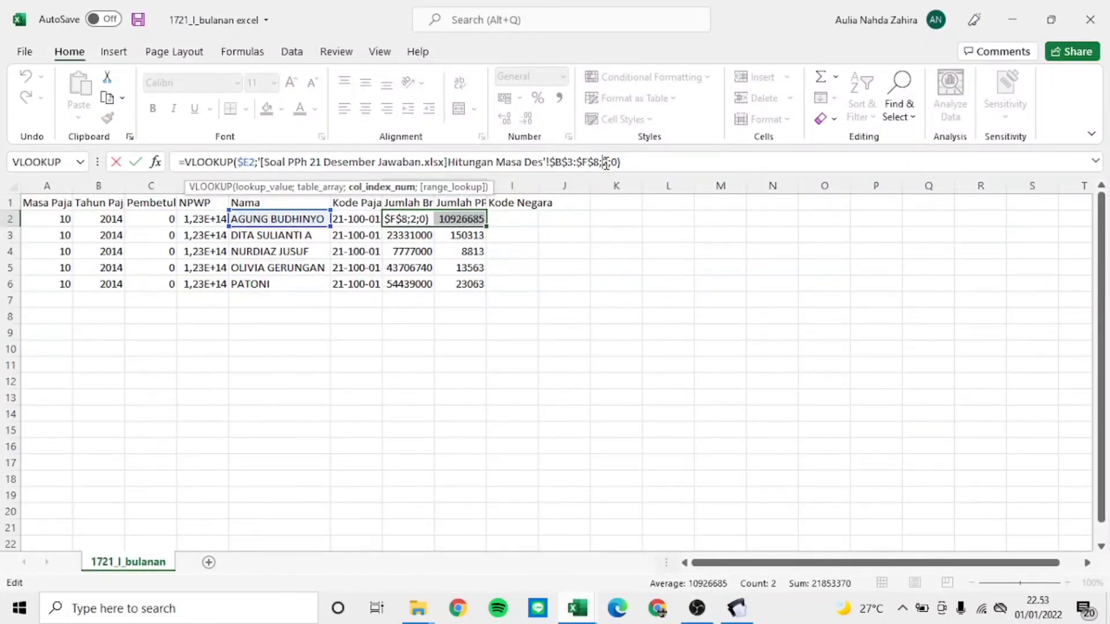
{"action": "key", "text": "BackSpace"}
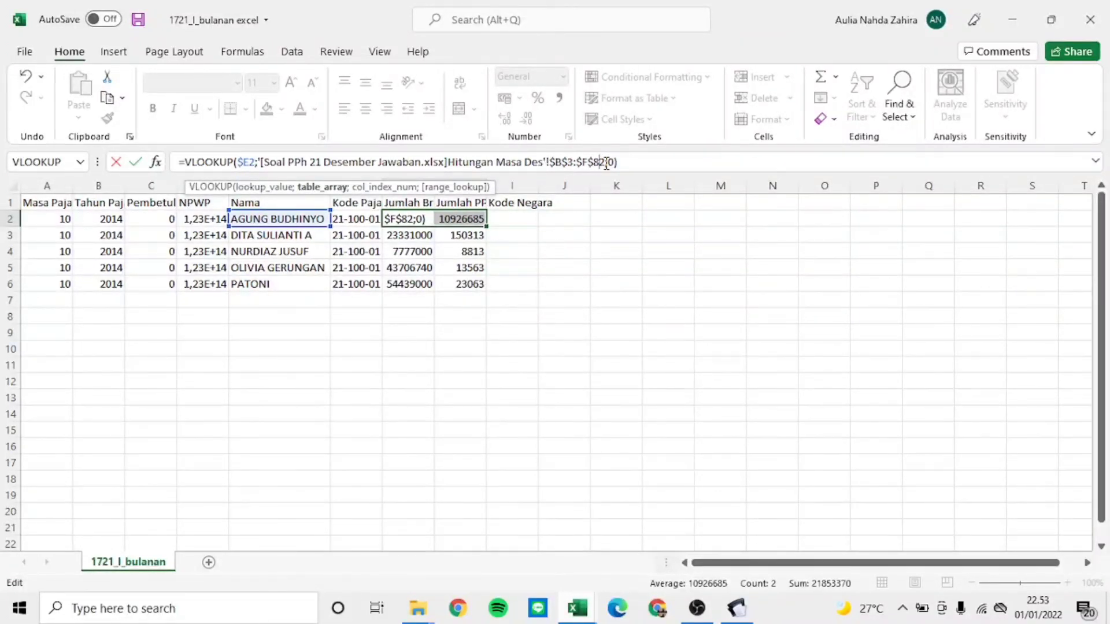
{"action": "type", "text": ";"}
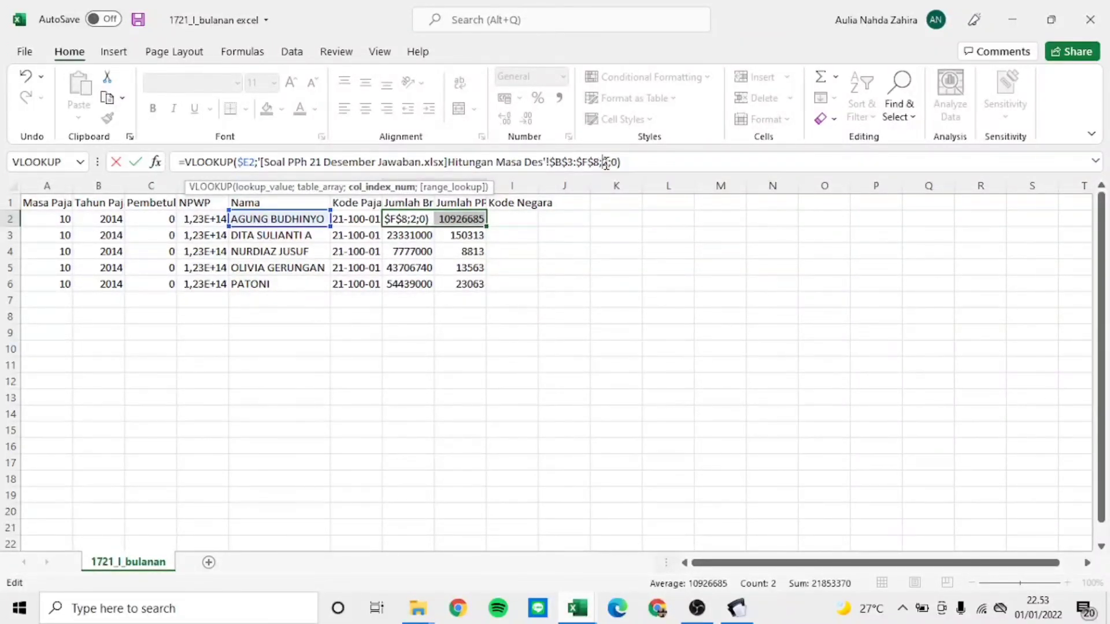
{"action": "key", "text": "Delete"}
{"action": "type", "text": "2"}
{"action": "key", "text": "Return"}
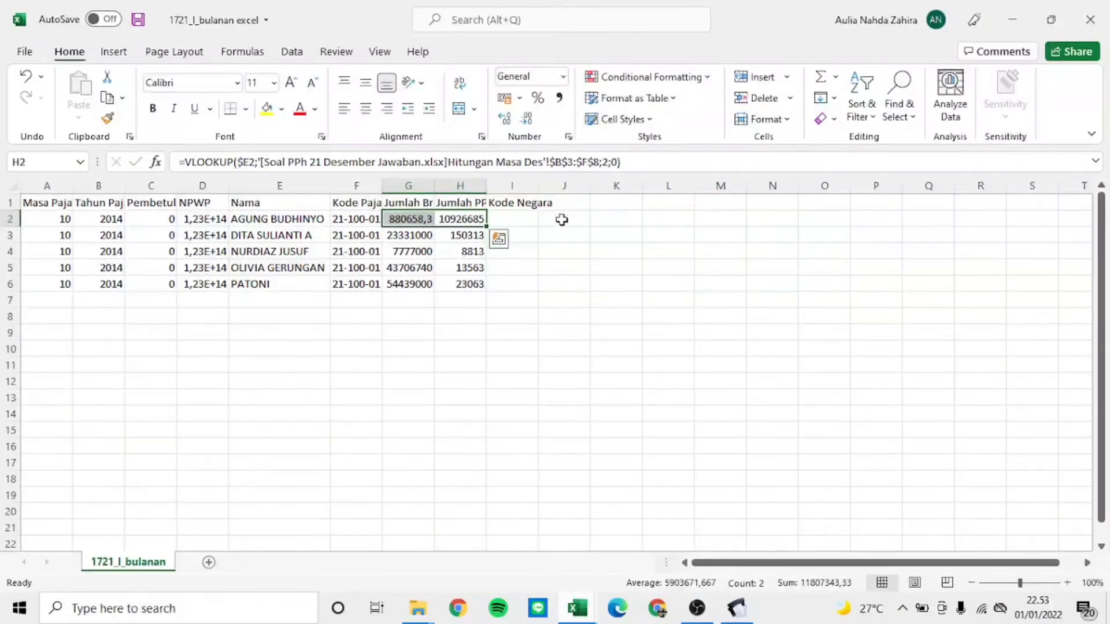
Step: Undo the column index change in G2 and set the column index of the H2 lookup to 5 instead
{"action": "left_click", "coordinate": [555, 218]}
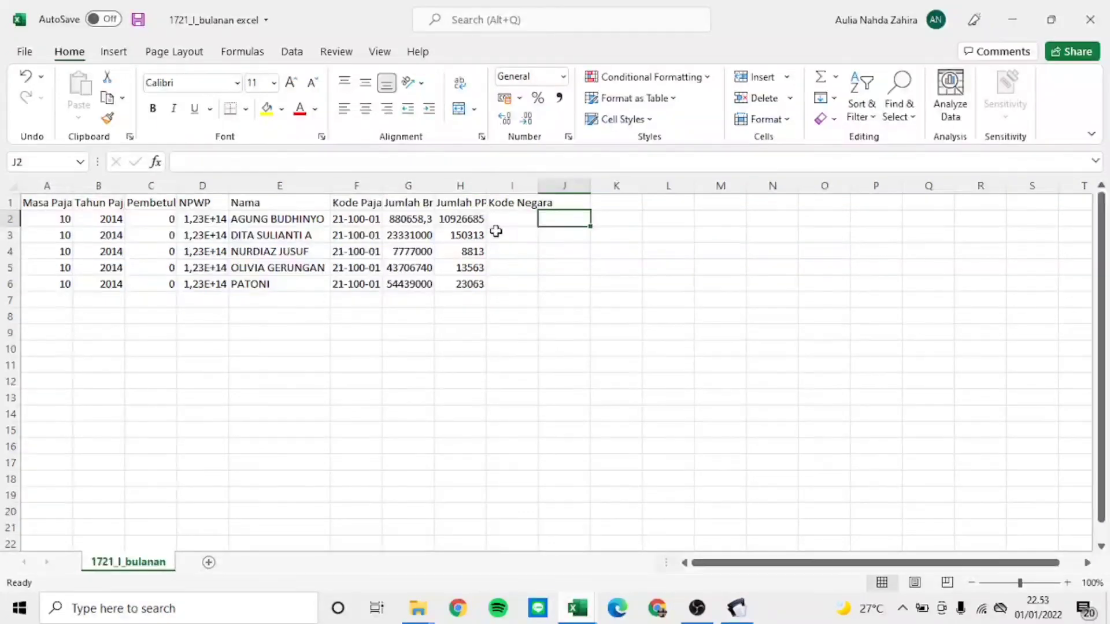
{"action": "key", "text": "ctrl+z"}
{"action": "left_click", "coordinate": [449, 220]}
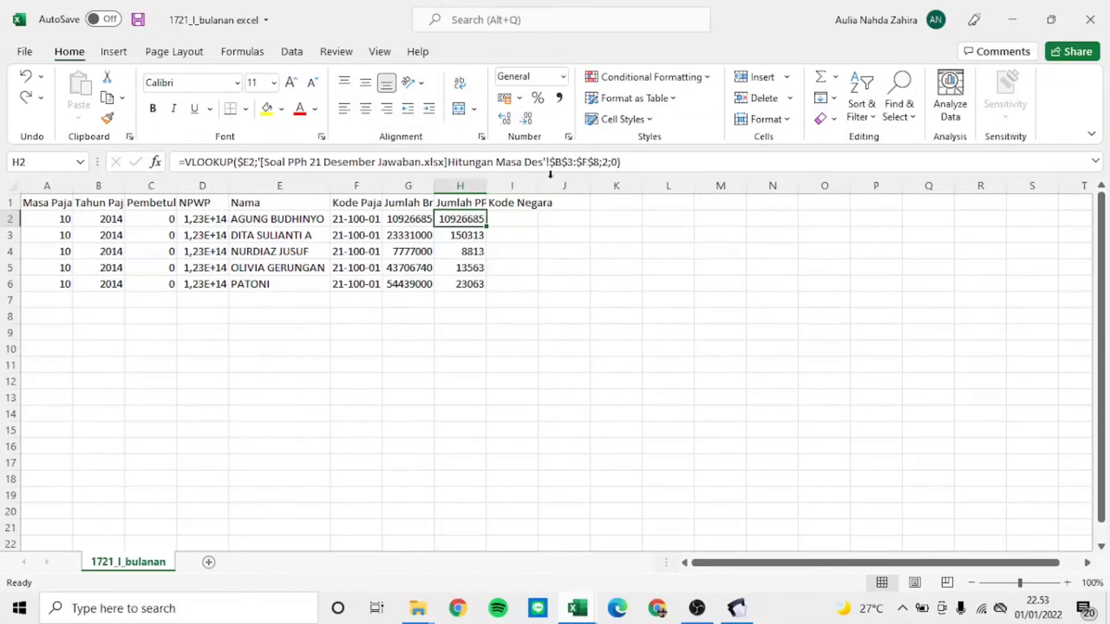
{"action": "left_click", "coordinate": [612, 162]}
{"action": "key", "text": "BackSpace"}
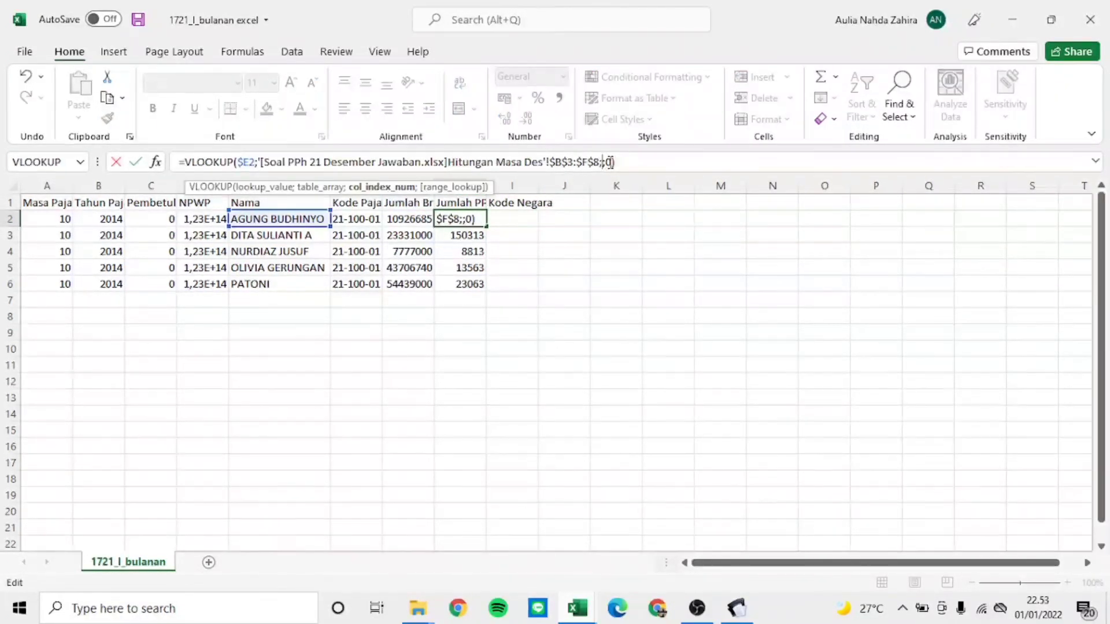
{"action": "type", "text": "5"}
{"action": "key", "text": "Return"}
Step: Fill the H2 lookup formula down to H6 and compare the formulas in G2 and H2
{"action": "left_click", "coordinate": [465, 220]}
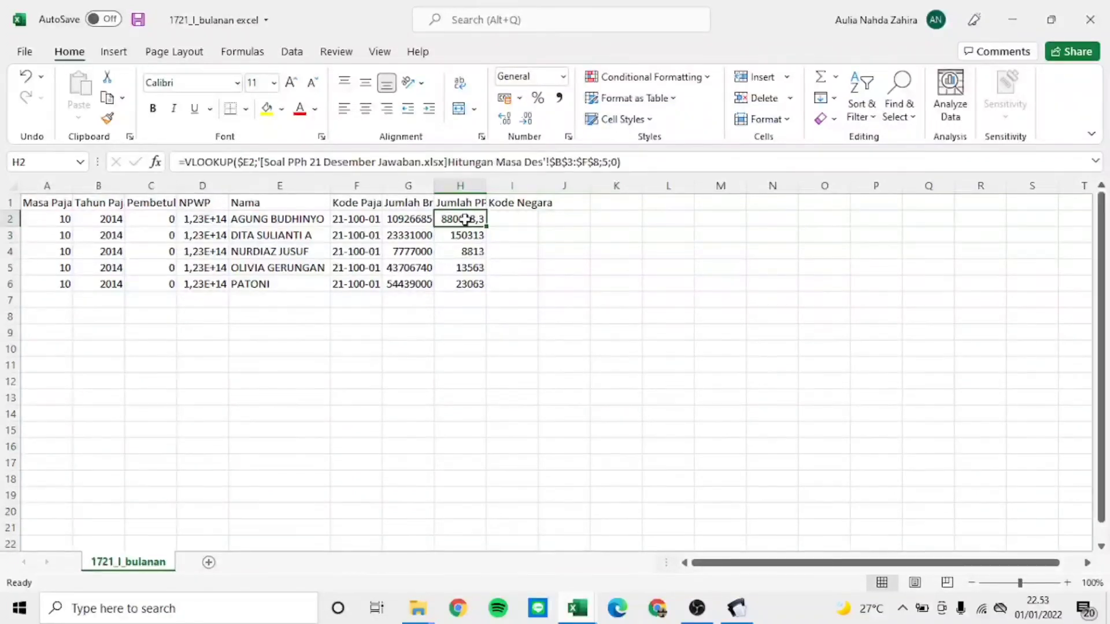
{"action": "double_click", "coordinate": [486, 224]}
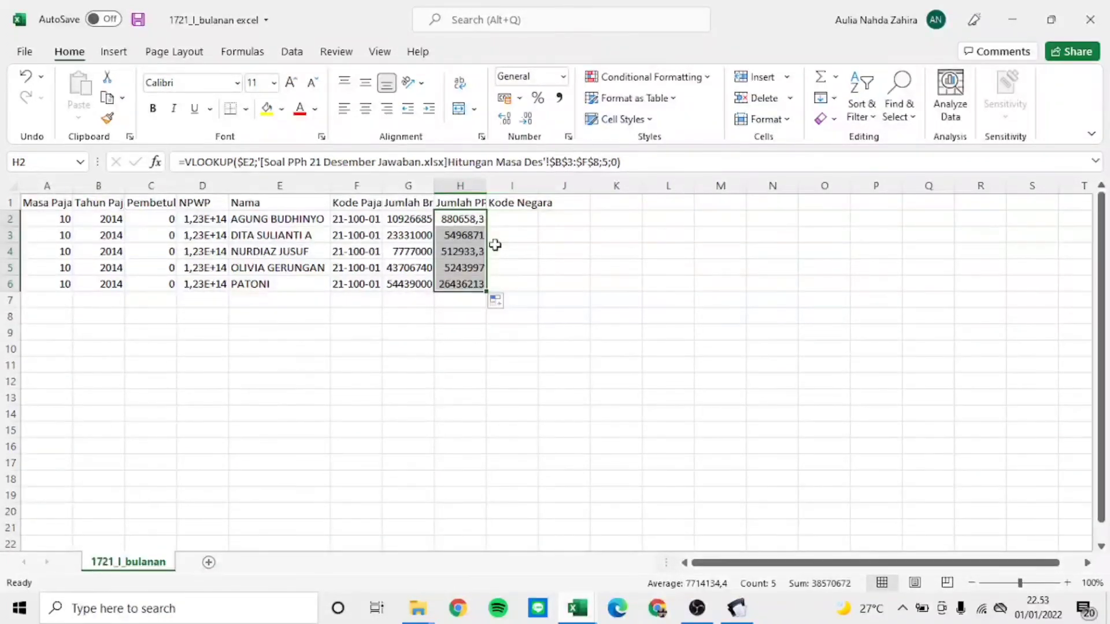
{"action": "left_click", "coordinate": [416, 218]}
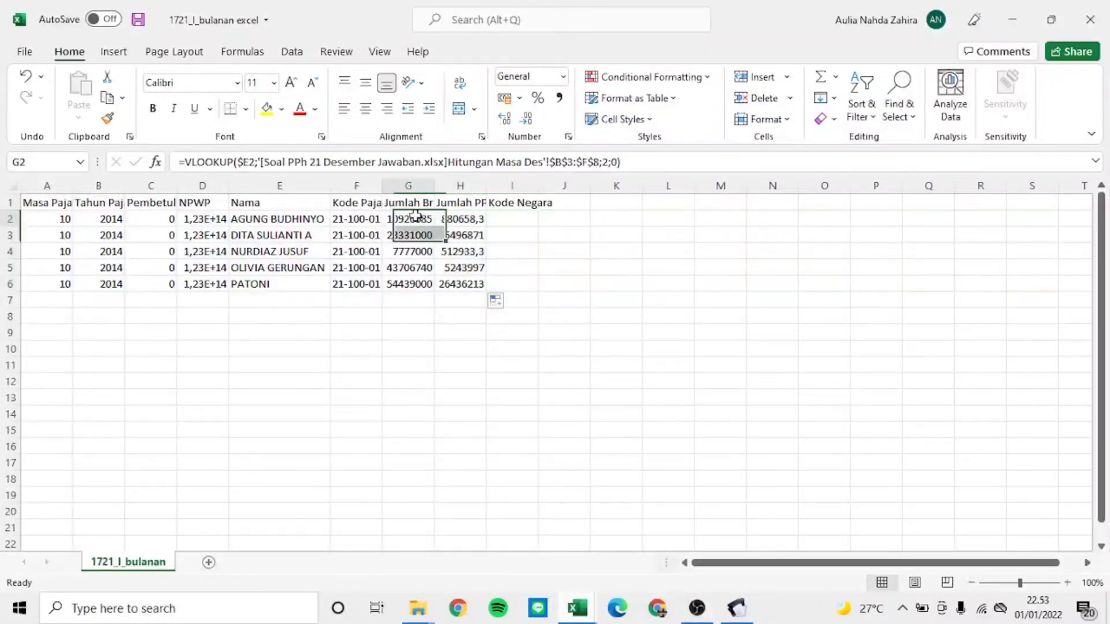
{"action": "left_click", "coordinate": [454, 223]}
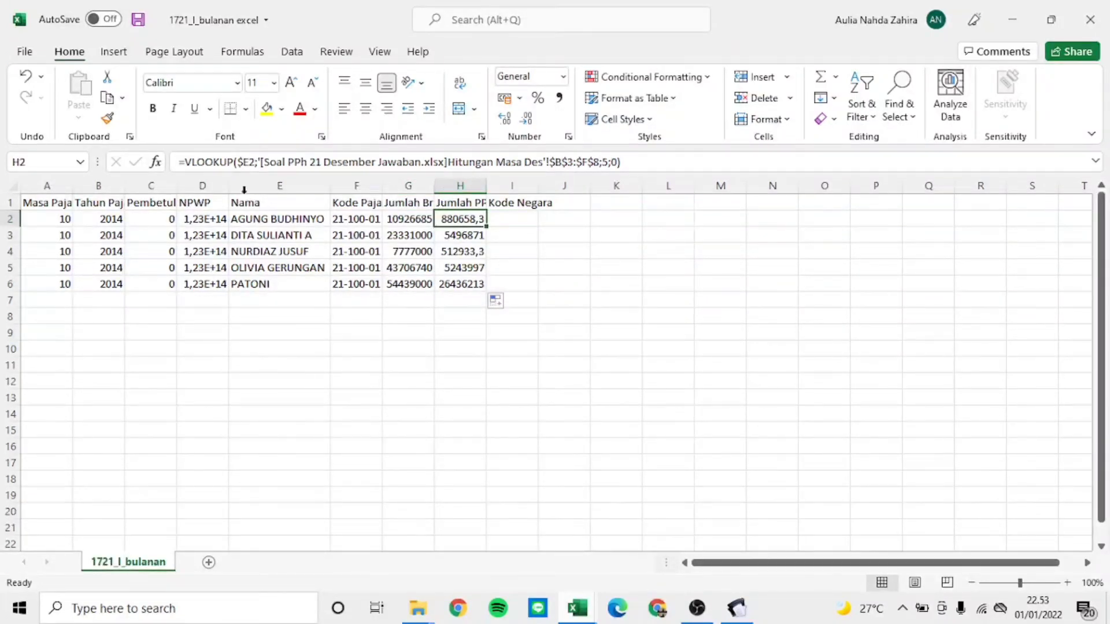
Step: Start a VLOOKUP formula in the first NPWP cell, D2, with the employee name in E2 as the lookup value
{"action": "left_click", "coordinate": [208, 217]}
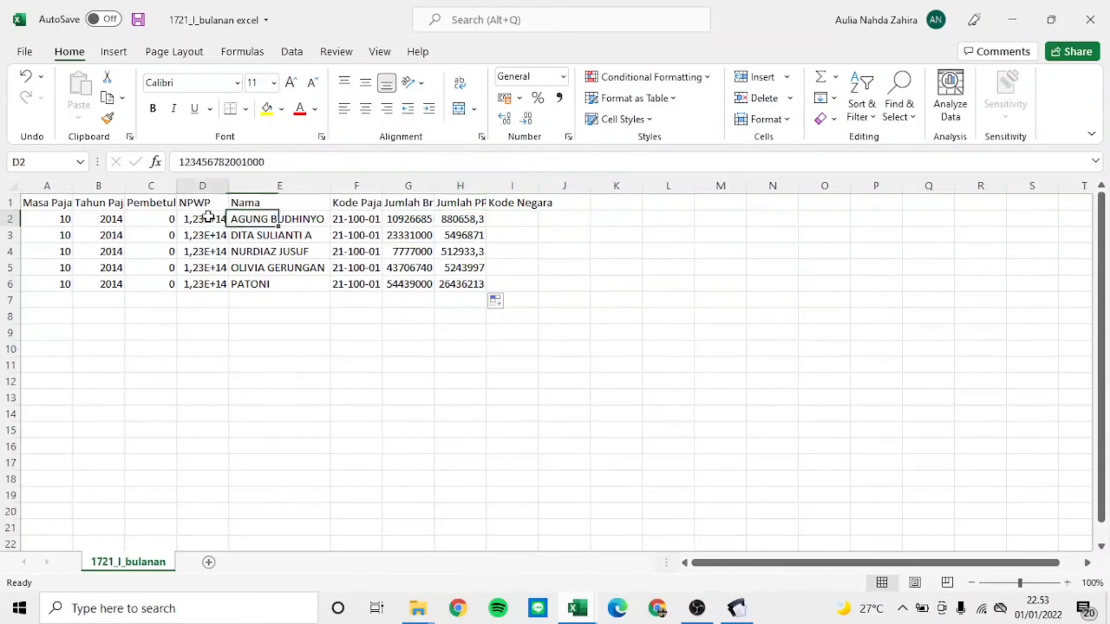
{"action": "type", "text": "="}
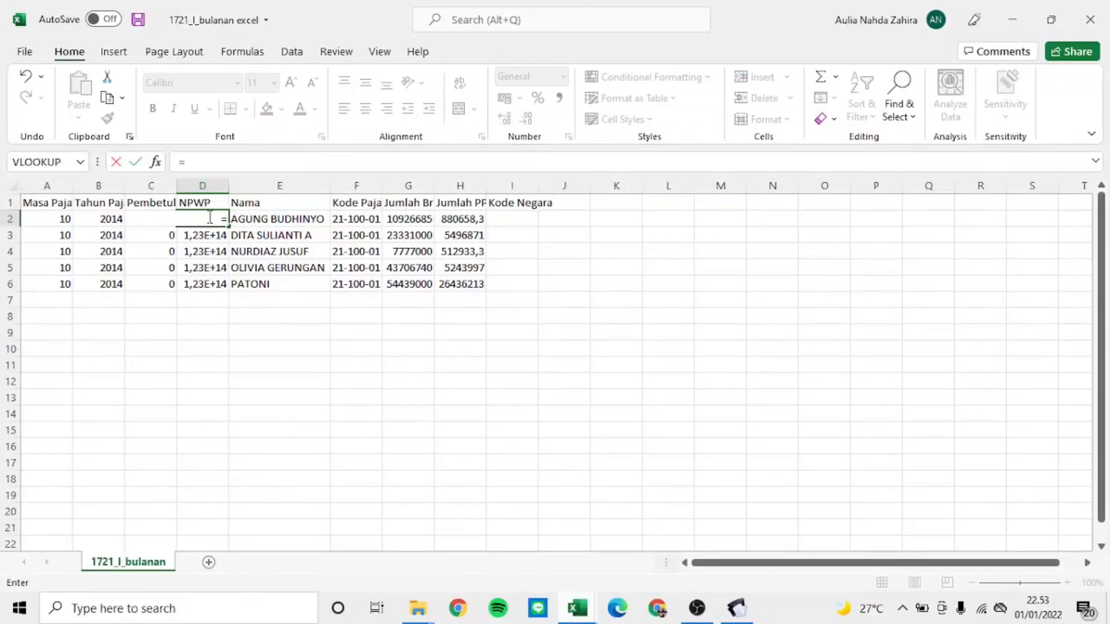
{"action": "type", "text": "VLOOKUP"}
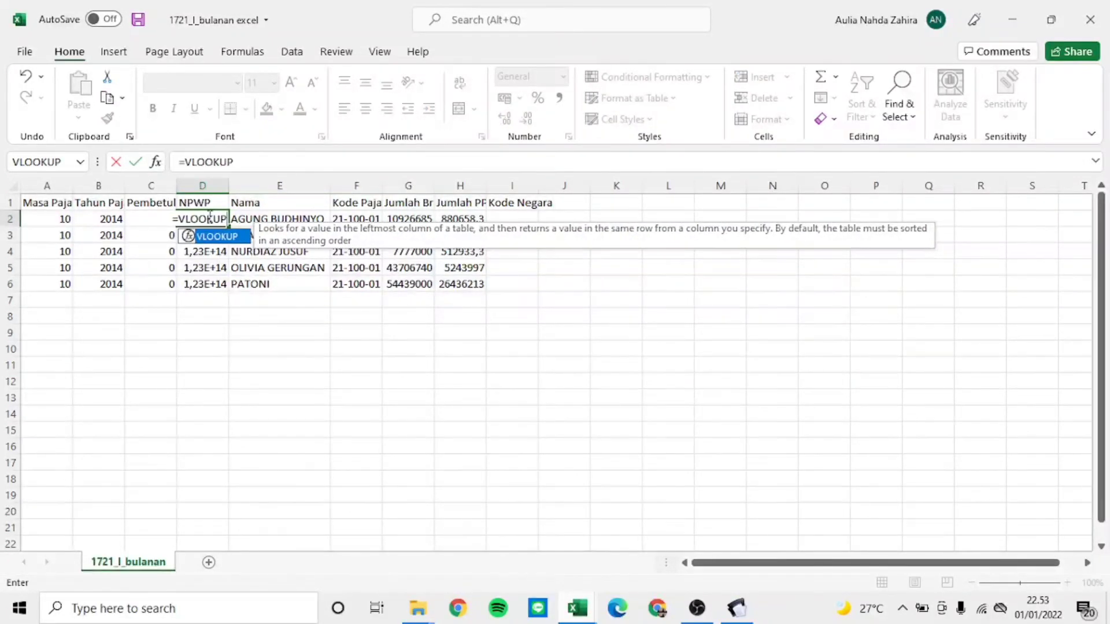
{"action": "key", "text": "Tab"}
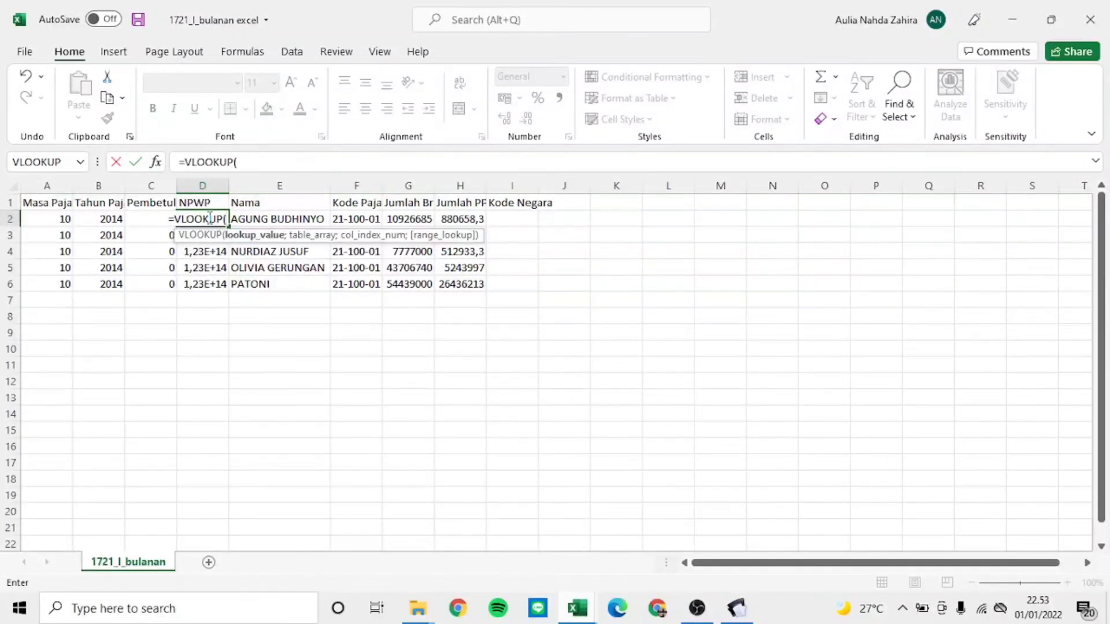
{"action": "left_click", "coordinate": [240, 225]}
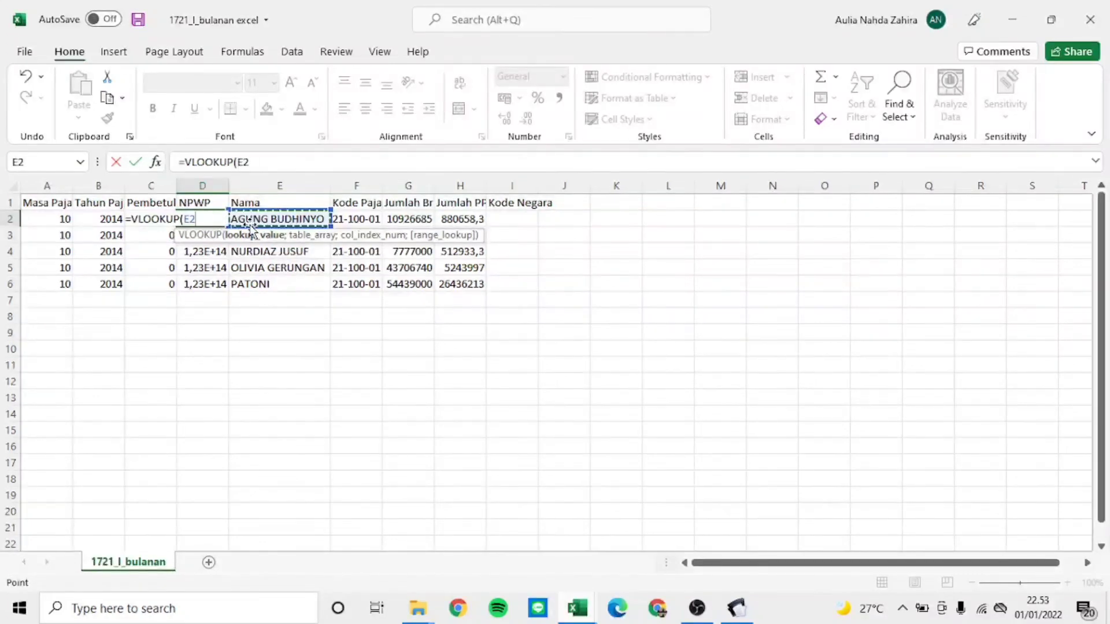
{"action": "type", "text": ";"}
Step: Set the D2 lookup's table array to $C$4:$K$9 on the Data Pegawai sheet of Soal PPh 21 Desember Jawaban
{"action": "key", "text": "alt+Tab"}
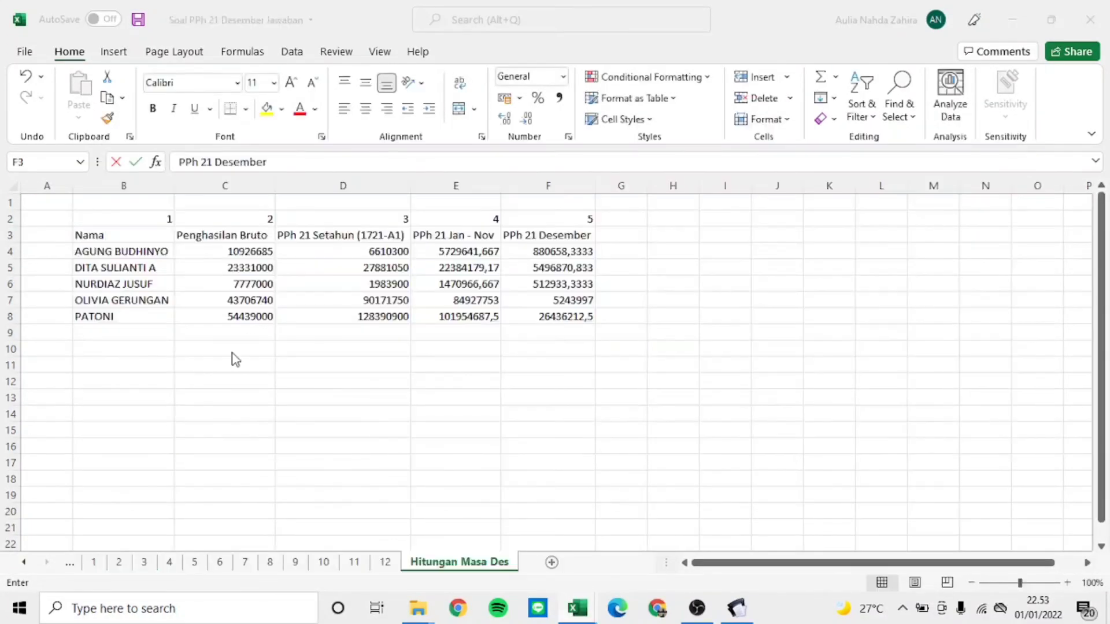
{"action": "right_click", "coordinate": [39, 564]}
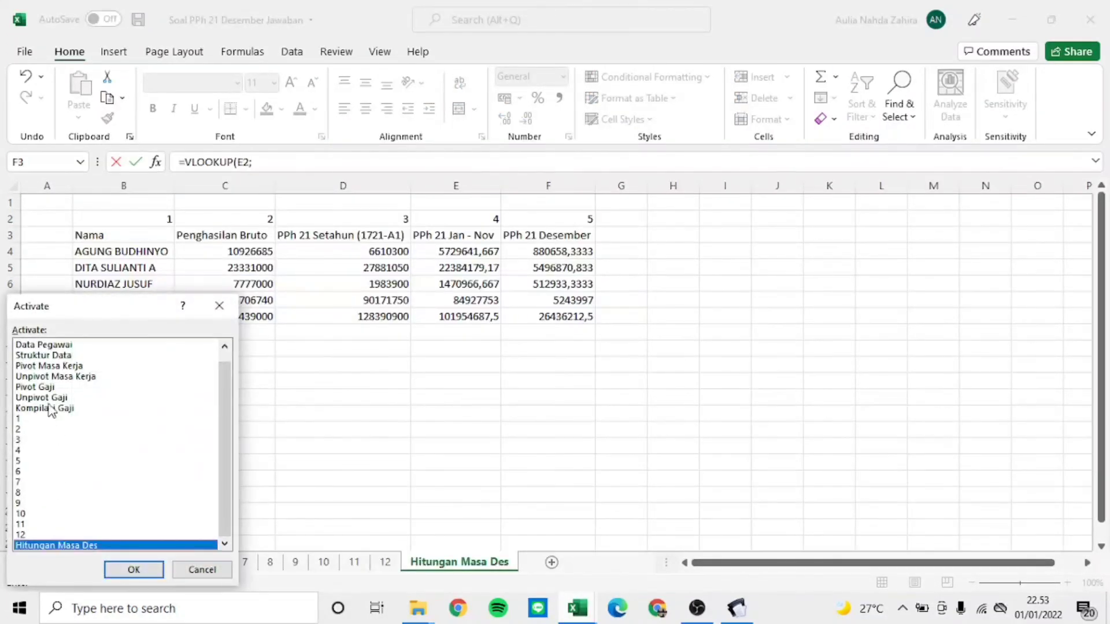
{"action": "left_click", "coordinate": [51, 345]}
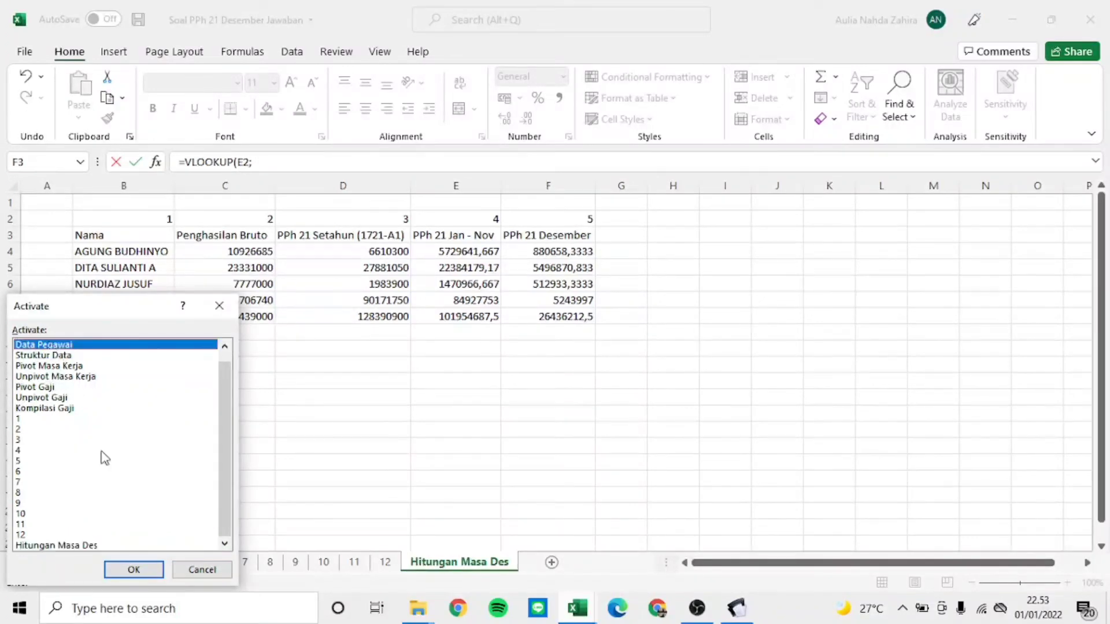
{"action": "left_click", "coordinate": [133, 569]}
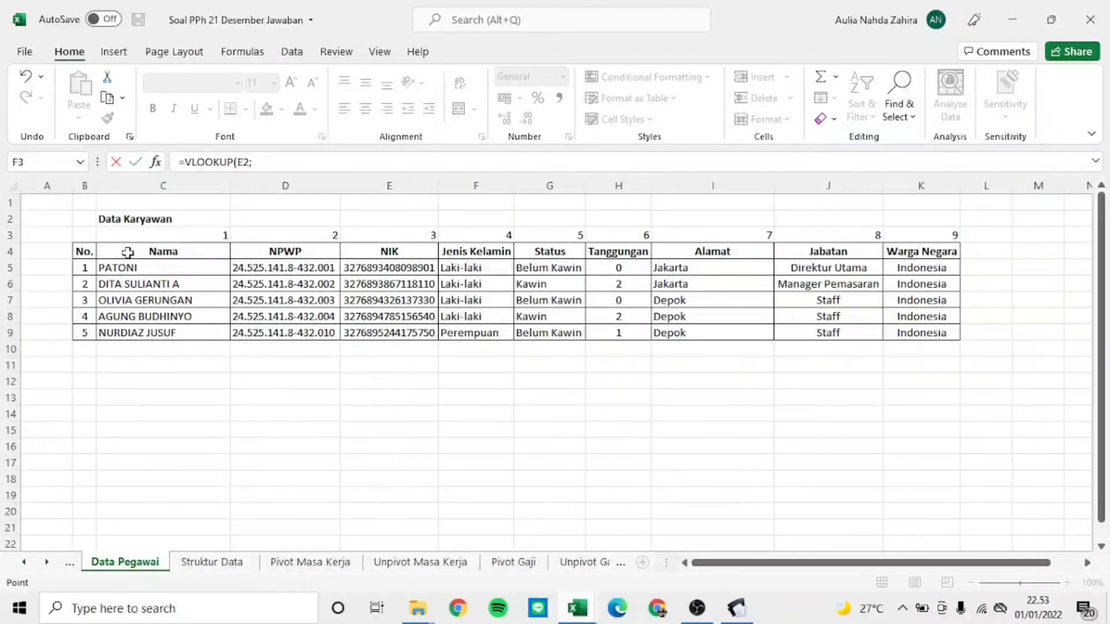
{"action": "left_click_drag", "start_coordinate": [127, 250], "coordinate": [946, 332]}
{"action": "key", "text": "alt+Tab"}
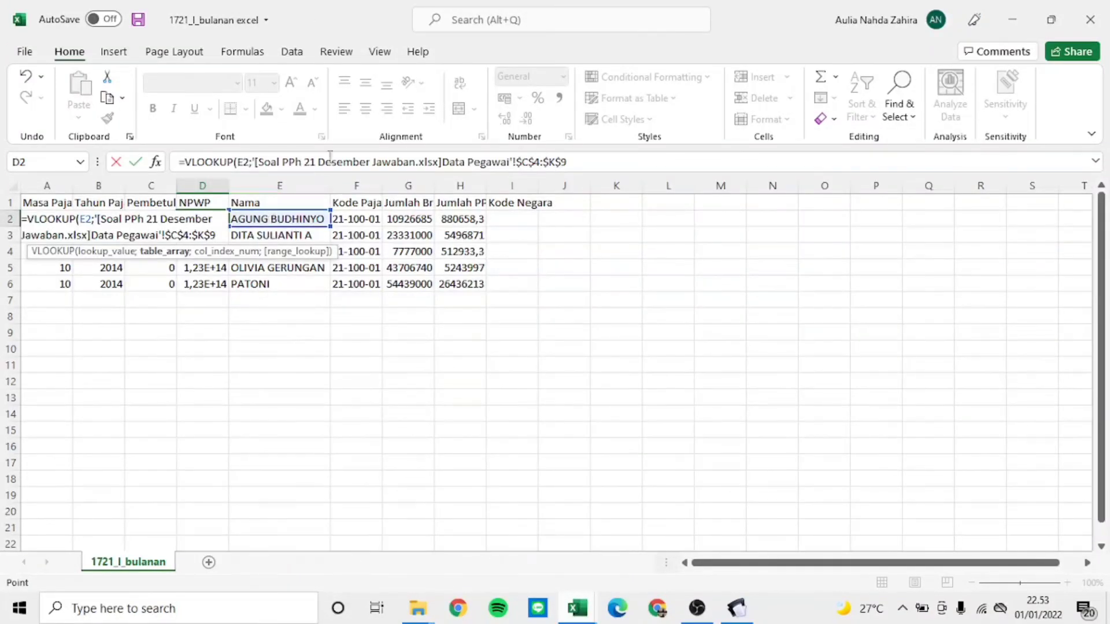
Step: Complete the D2 lookup with column index 2 and exact match 0, and fill it down to D6
{"action": "type", "text": ";"}
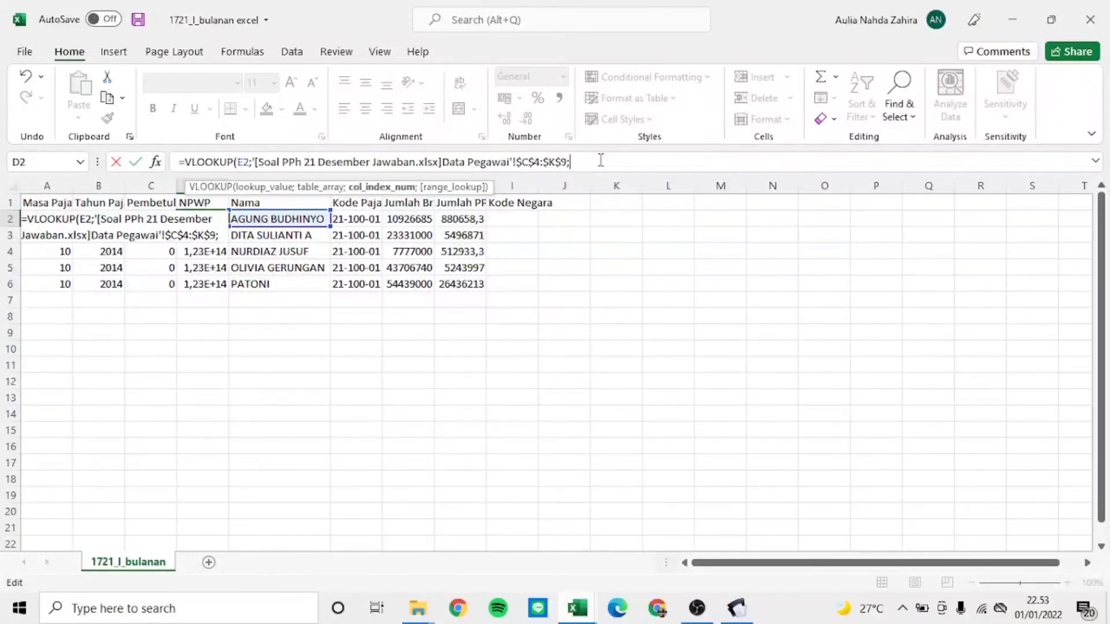
{"action": "type", "text": "2;"}
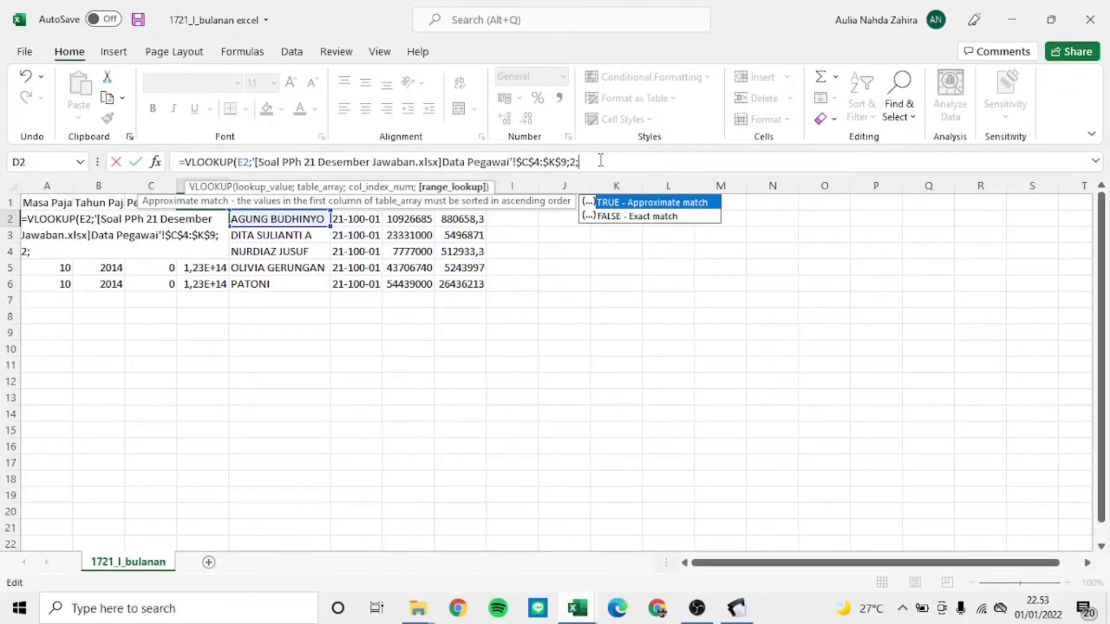
{"action": "type", "text": "0)"}
{"action": "key", "text": "Return"}
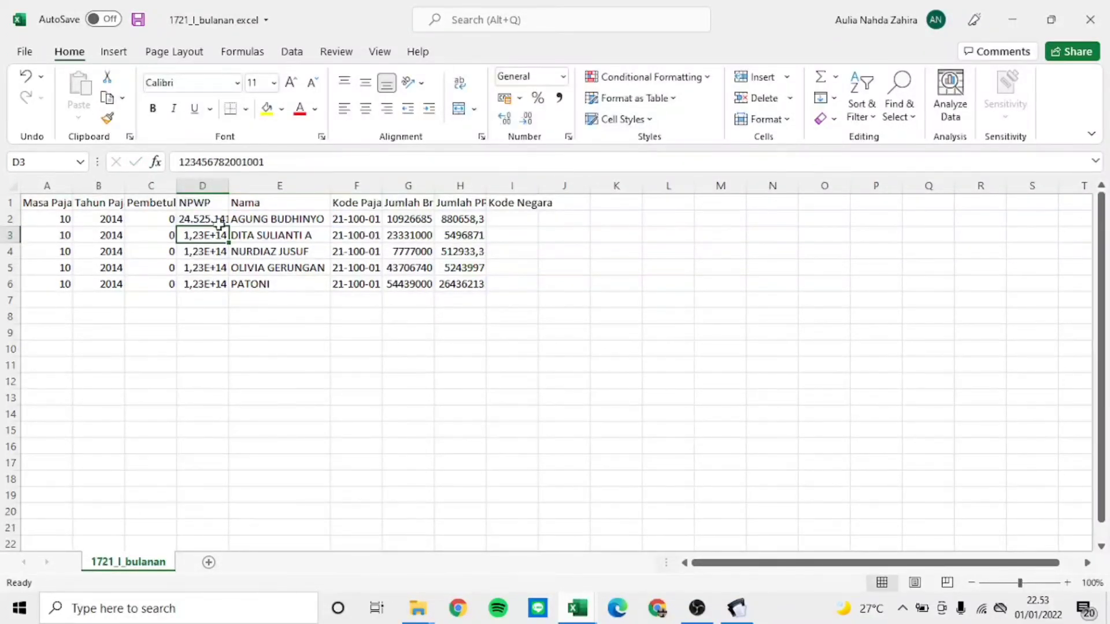
{"action": "left_click", "coordinate": [200, 219]}
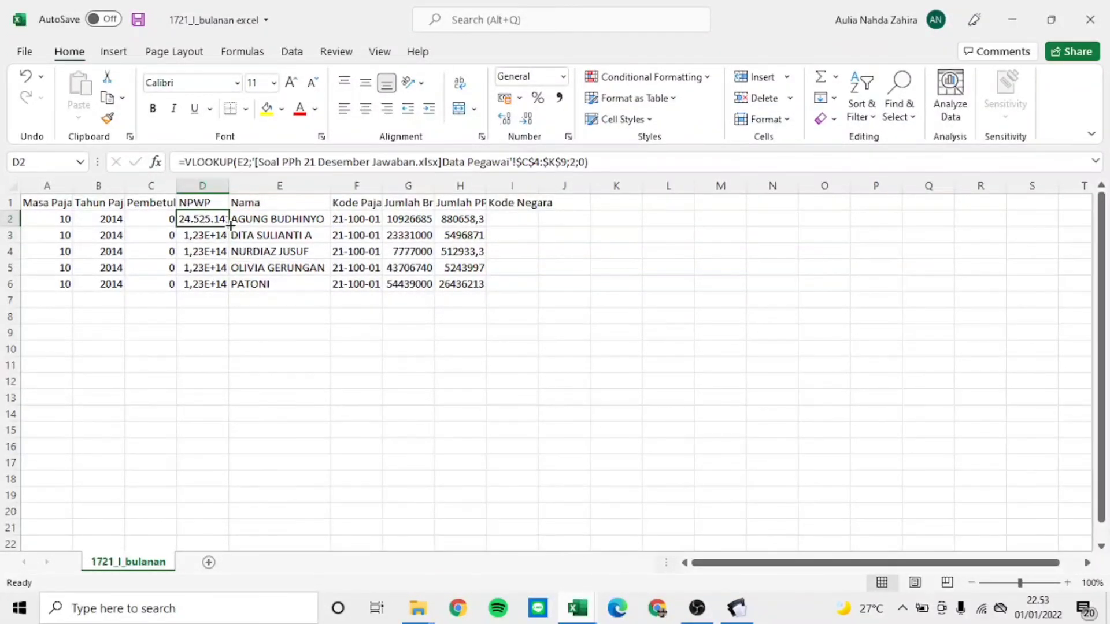
{"action": "left_click_drag", "start_coordinate": [229, 225], "coordinate": [229, 289]}
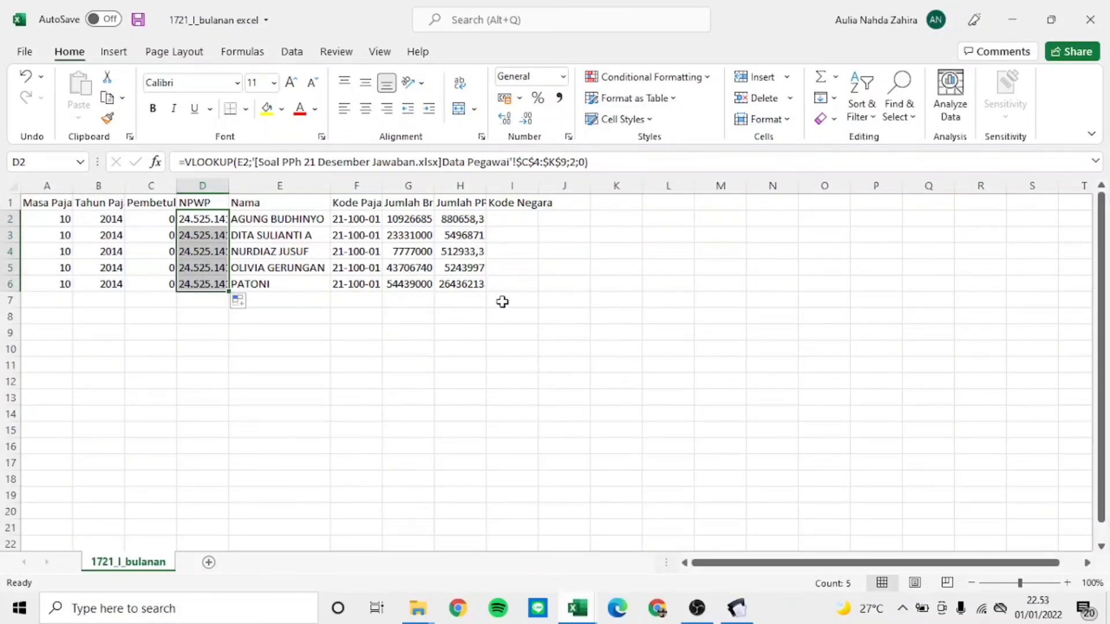
Step: Check the employees' Warga Negara on the Data Pegawai sheet against the Kode Negara column of the template
{"action": "key", "text": "alt+Tab"}
{"action": "mouse_move", "coordinate": [418, 608]}
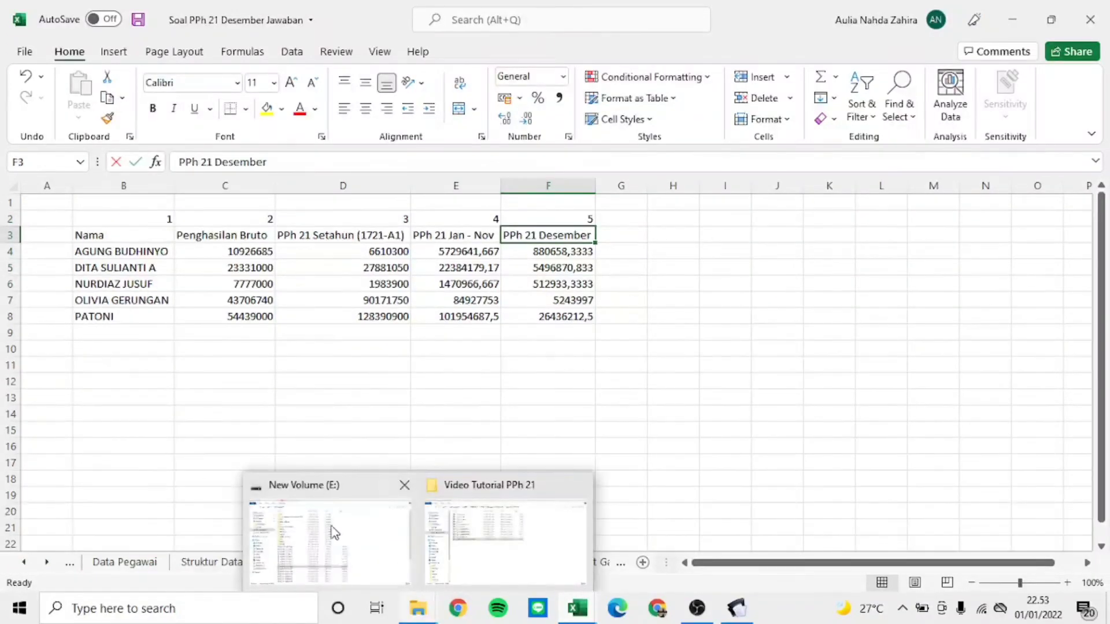
{"action": "left_click", "coordinate": [124, 561]}
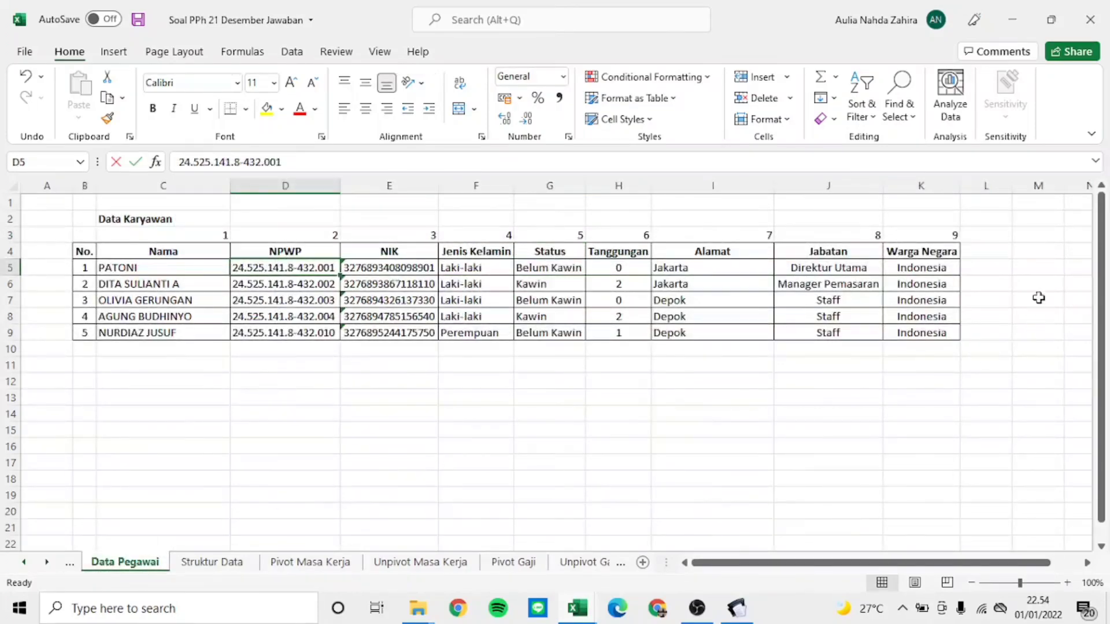
{"action": "key", "text": "alt+Tab"}
{"action": "left_click", "coordinate": [522, 219]}
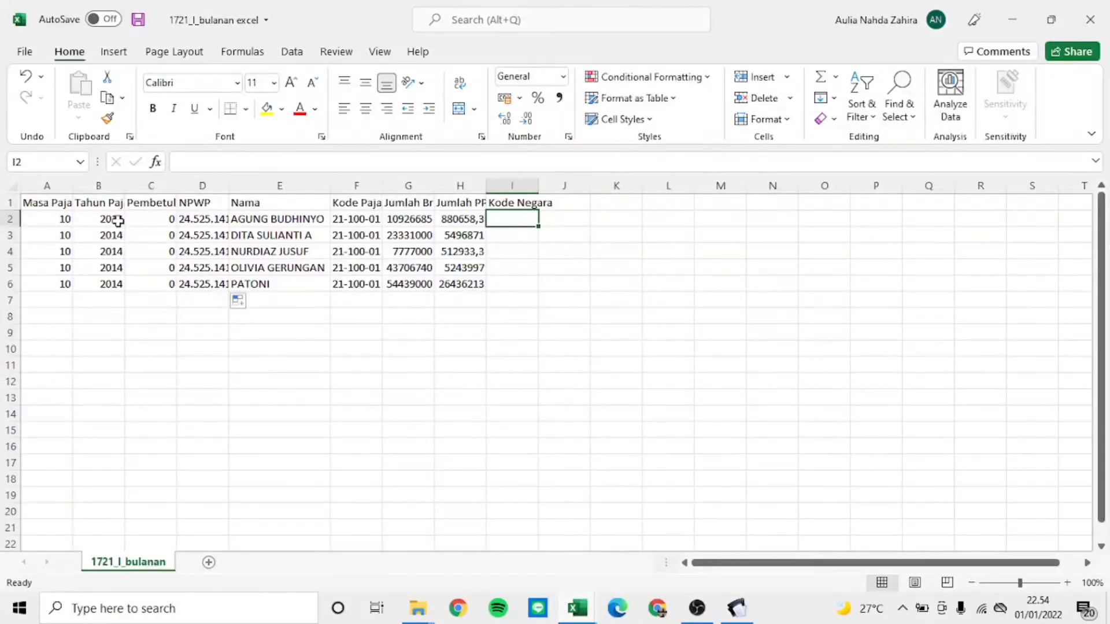
Step: Set Masa Pajak in A2 to 12 and fill it down to A6
{"action": "left_click", "coordinate": [63, 221]}
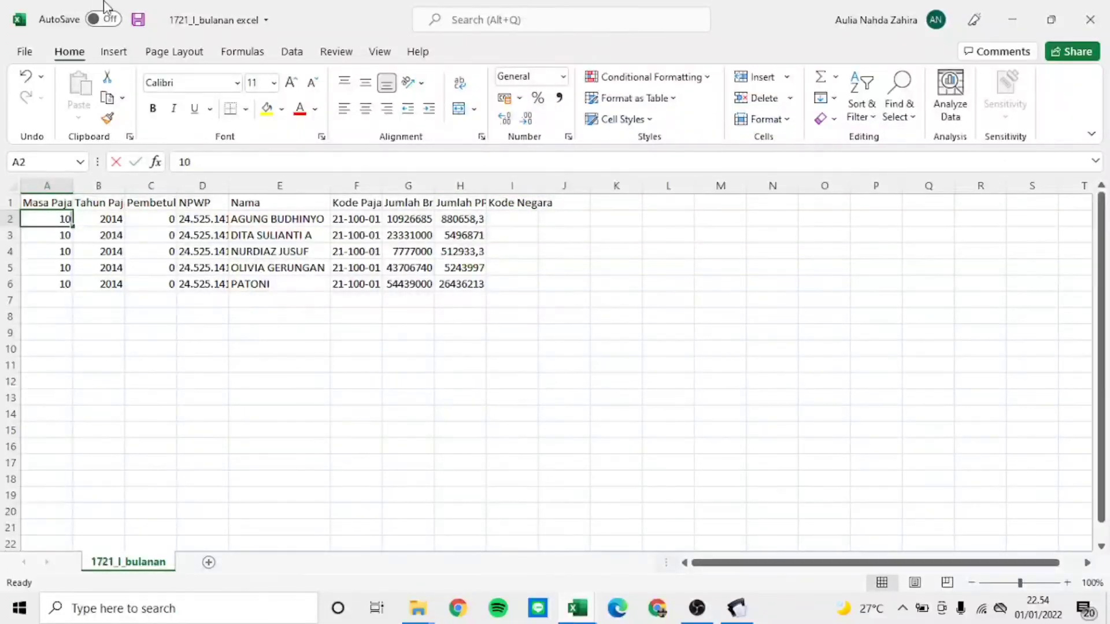
{"action": "type", "text": "12"}
{"action": "key", "text": "Return"}
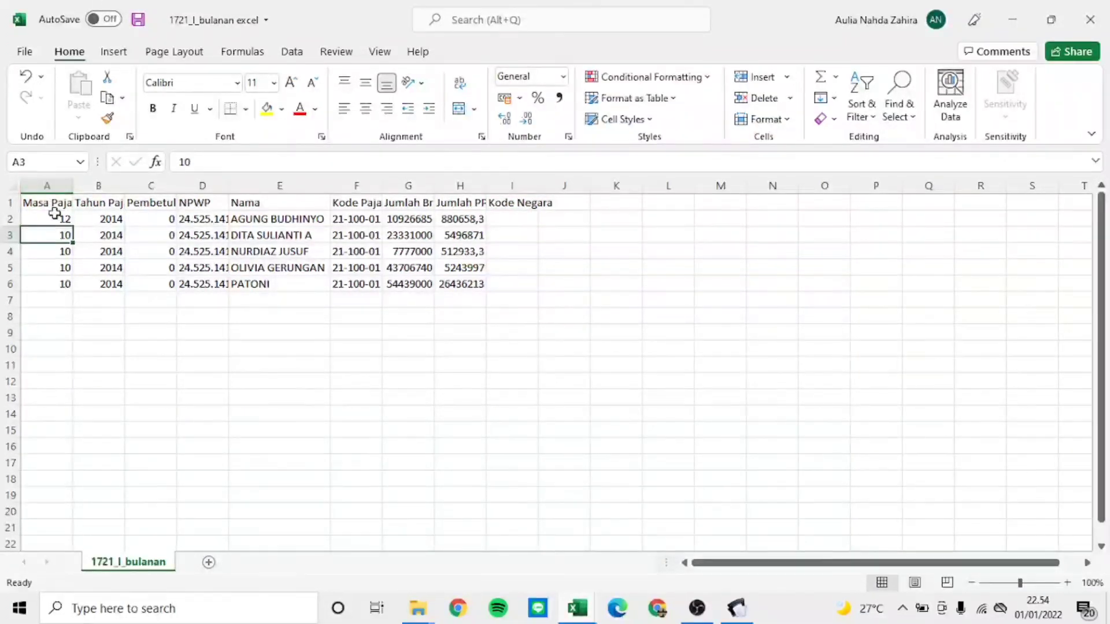
{"action": "left_click", "coordinate": [64, 220]}
{"action": "left_click_drag", "start_coordinate": [72, 227], "coordinate": [69, 286]}
Step: Set Tahun Pajak in B2 to 2021 and fill it down to B6
{"action": "left_click", "coordinate": [99, 218]}
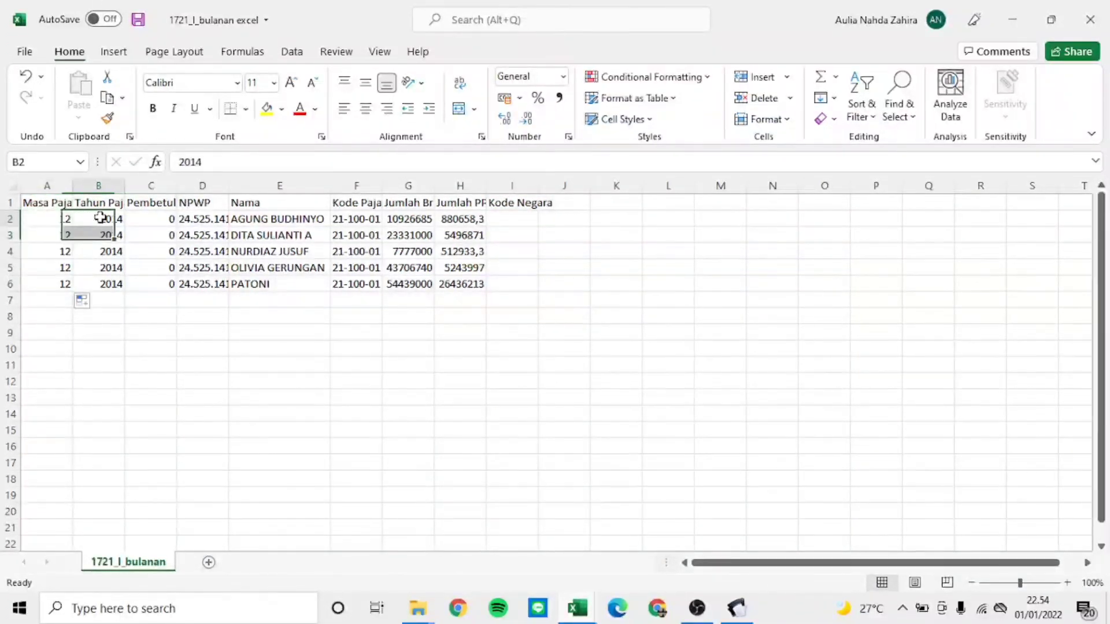
{"action": "key", "text": "BackSpace"}
{"action": "type", "text": "2"}
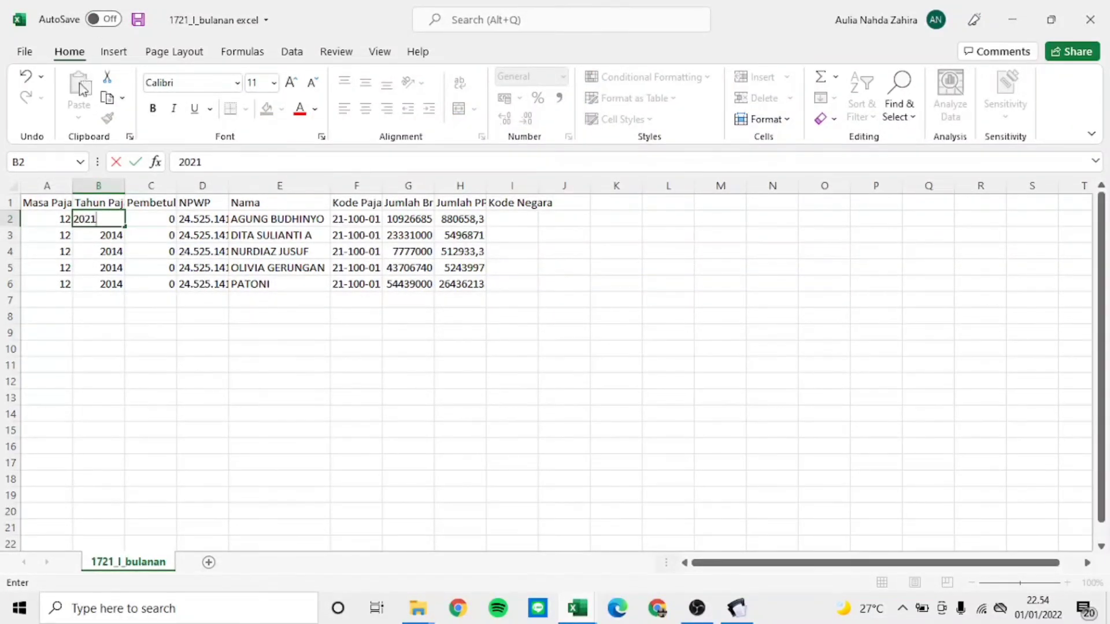
{"action": "left_click", "coordinate": [100, 282]}
{"action": "left_click", "coordinate": [107, 219]}
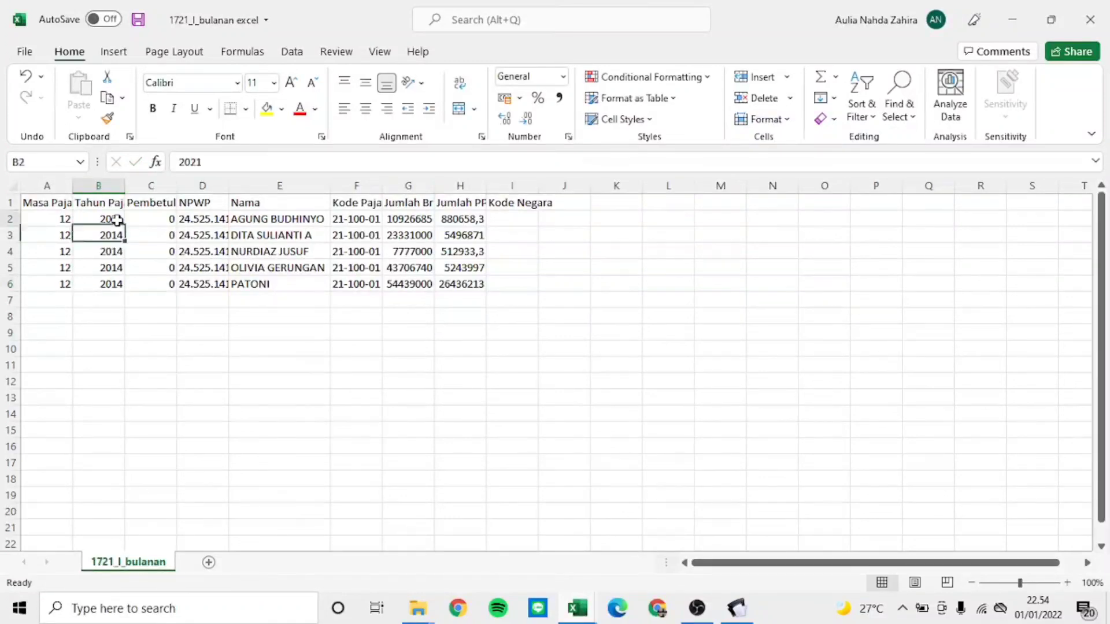
{"action": "left_click_drag", "start_coordinate": [124, 227], "coordinate": [124, 287]}
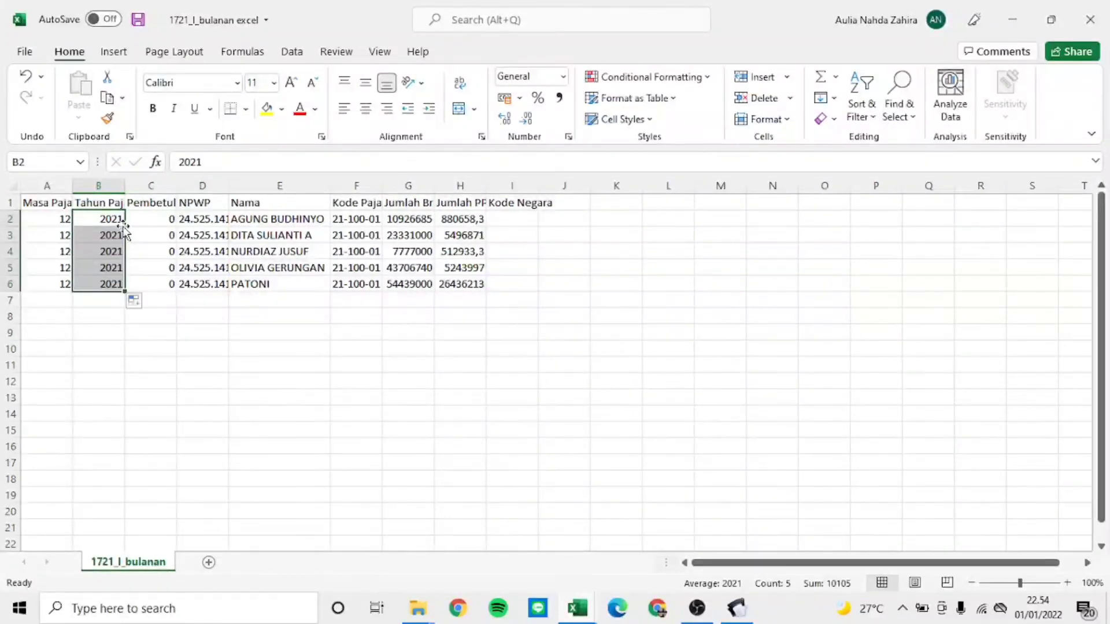
Step: Check the Pembetulan value in C2 and save the 1721_I_bulanan excel workbook
{"action": "left_click", "coordinate": [164, 215]}
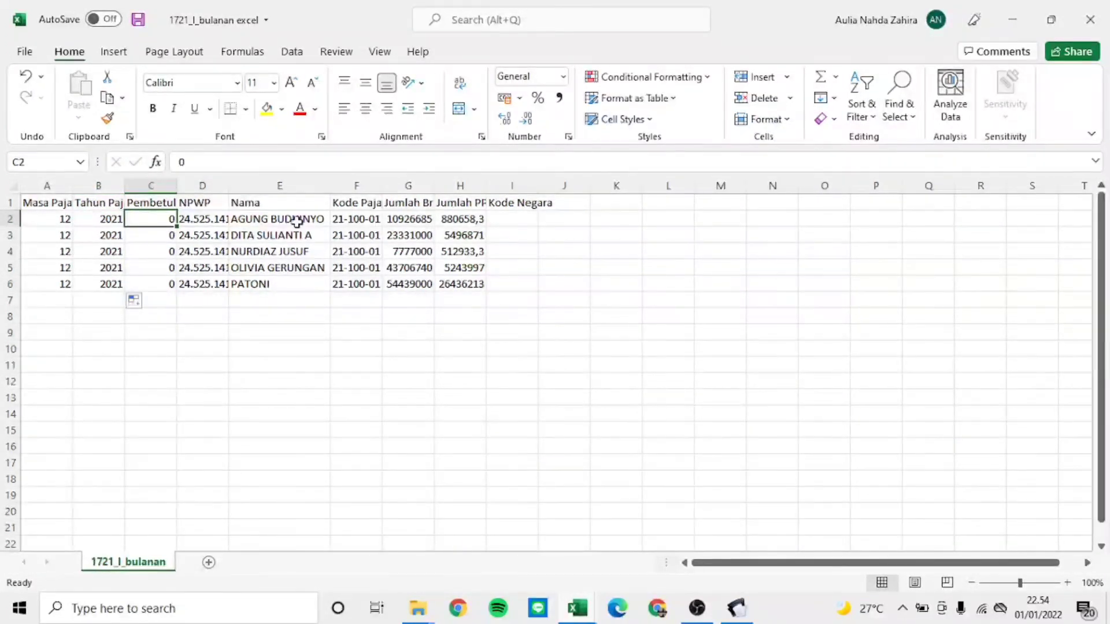
{"action": "left_click", "coordinate": [552, 339]}
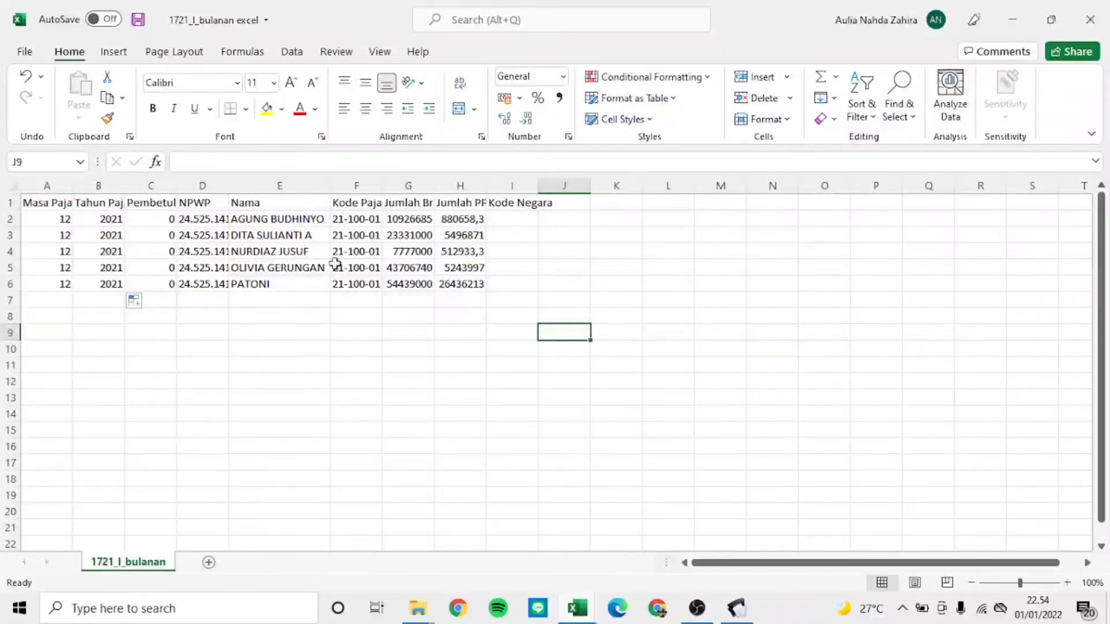
{"action": "left_click", "coordinate": [139, 20]}
Step: Save a copy of the workbook as 1721_I_bulanan csv in the Video Tutorial PPh 21 folder, in Excel Workbook format
{"action": "left_click", "coordinate": [29, 52]}
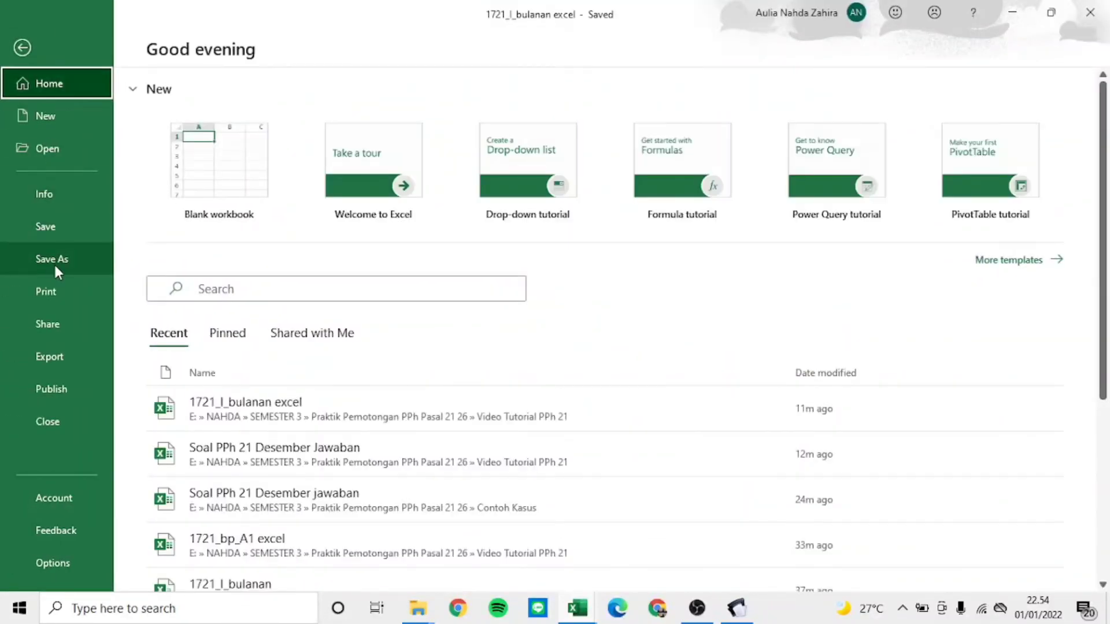
{"action": "left_click", "coordinate": [54, 263]}
{"action": "left_click", "coordinate": [218, 294]}
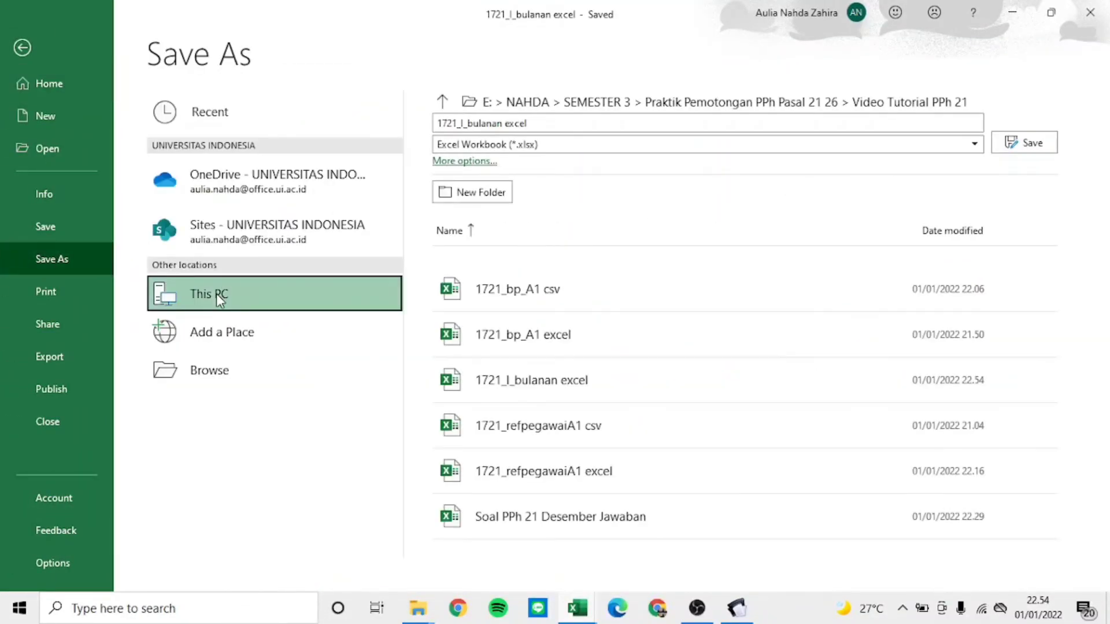
{"action": "left_click", "coordinate": [291, 310]}
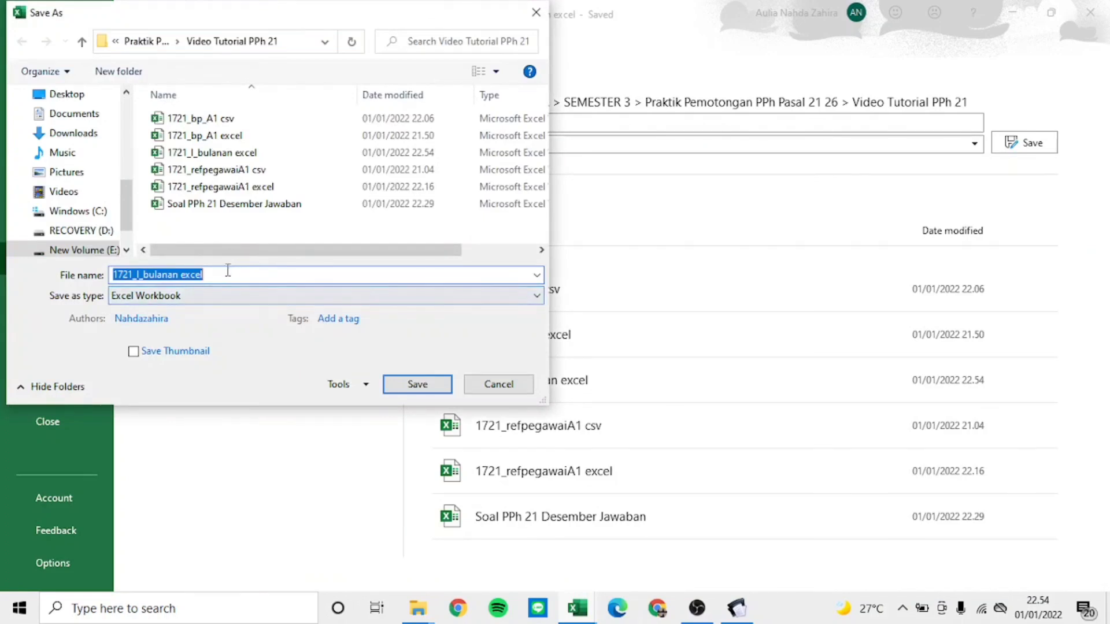
{"action": "left_click", "coordinate": [226, 273]}
{"action": "key", "text": "BackSpace"}
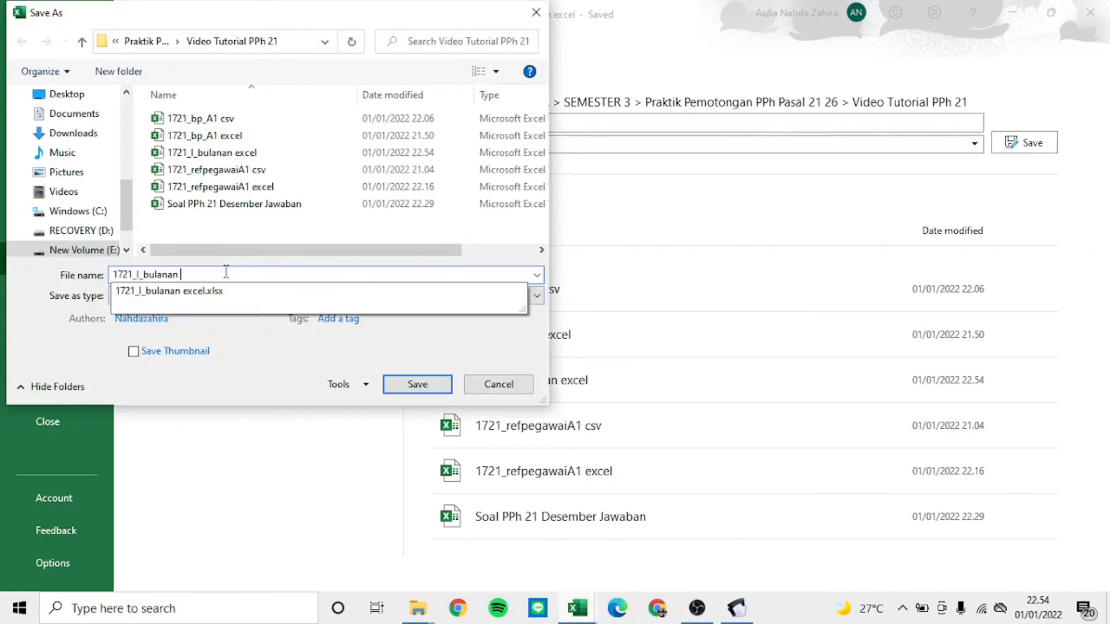
{"action": "type", "text": "csv"}
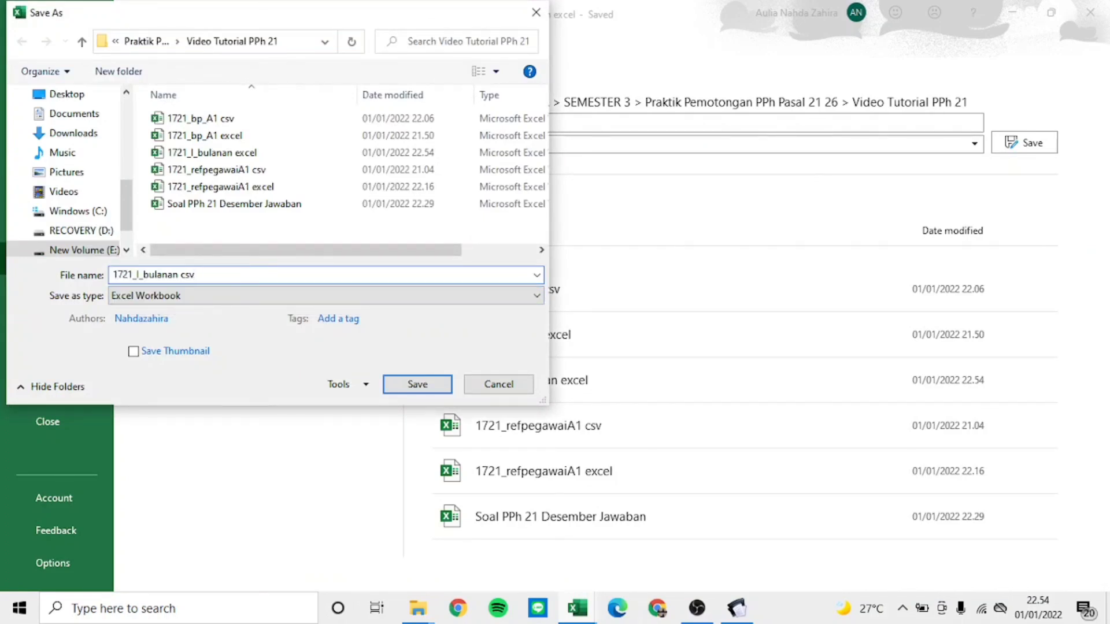
{"action": "left_click", "coordinate": [412, 381]}
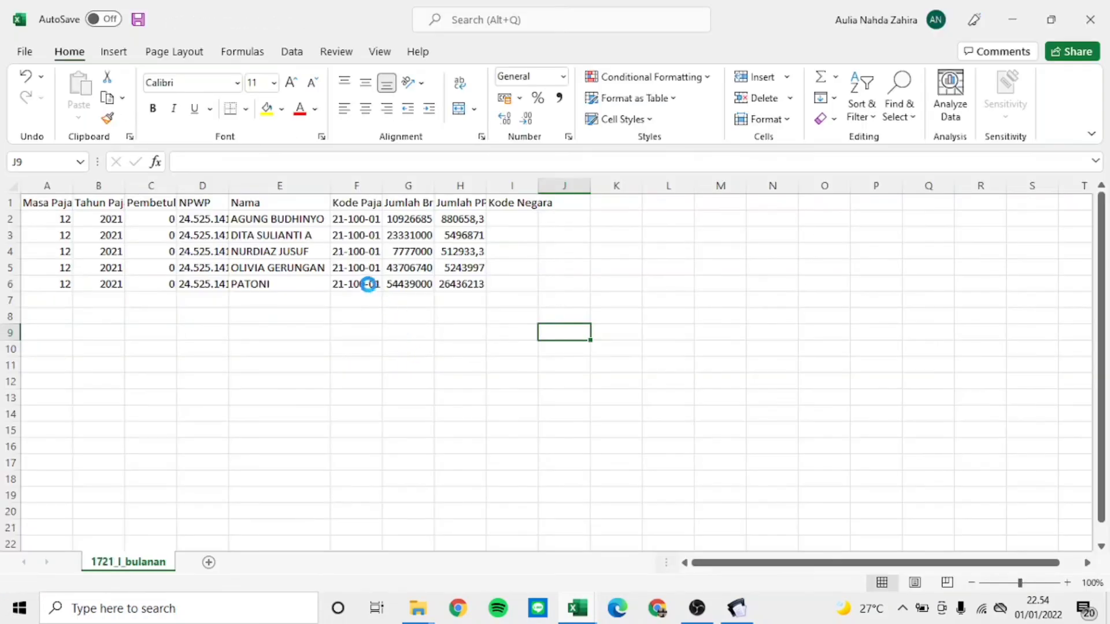
Step: Copy the employee data in A2:H6 and paste it back in place as values
{"action": "left_click", "coordinate": [61, 215]}
{"action": "left_click_drag", "start_coordinate": [60, 215], "coordinate": [482, 288]}
{"action": "key", "text": "ctrl+c"}
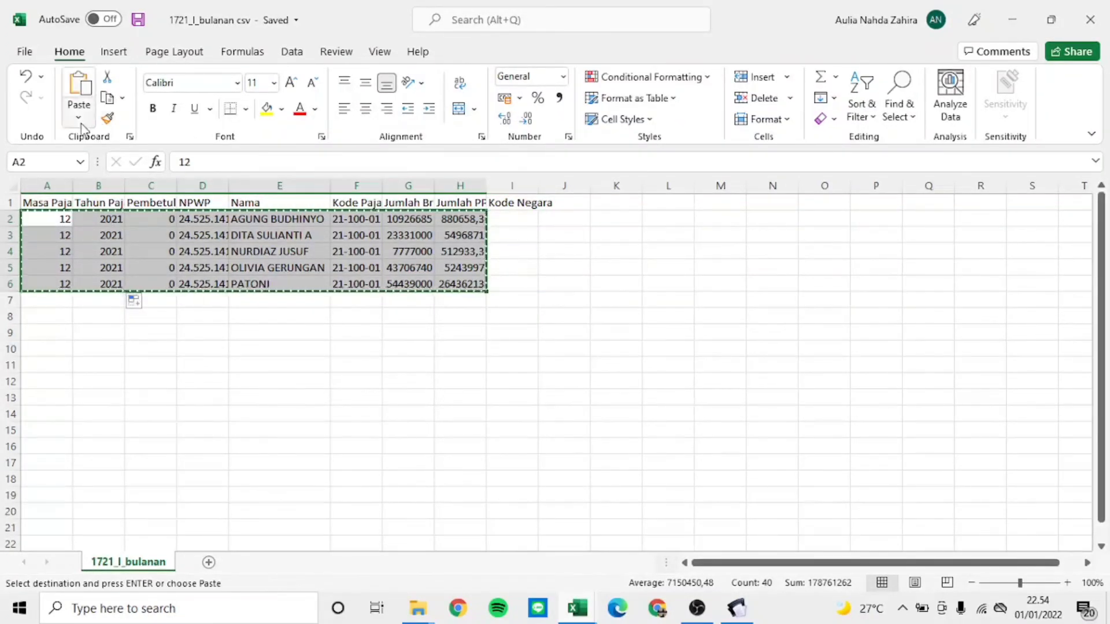
{"action": "left_click", "coordinate": [79, 118]}
{"action": "left_click", "coordinate": [76, 238]}
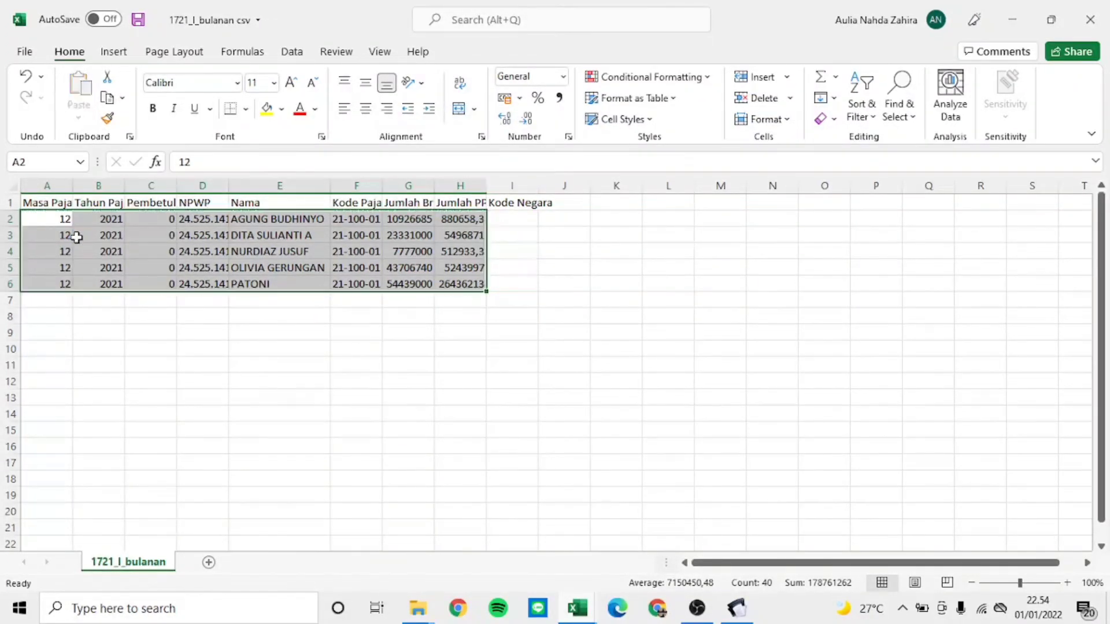
{"action": "left_click", "coordinate": [249, 251]}
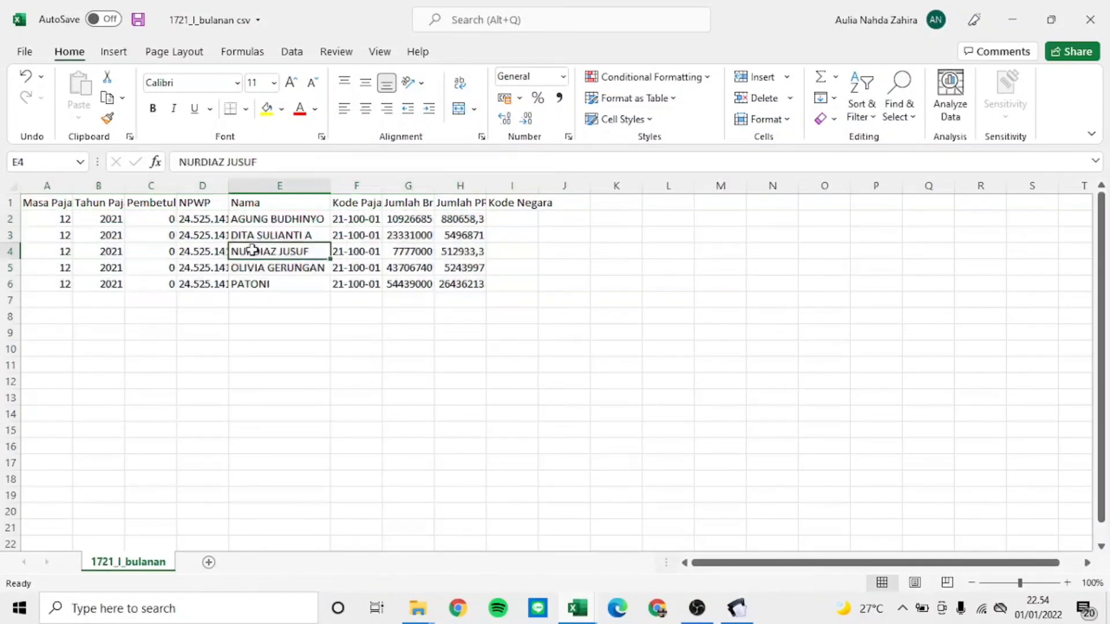
Step: Remove all periods from the NPWP numbers in column D by replacing "." with nothing
{"action": "left_click", "coordinate": [202, 185]}
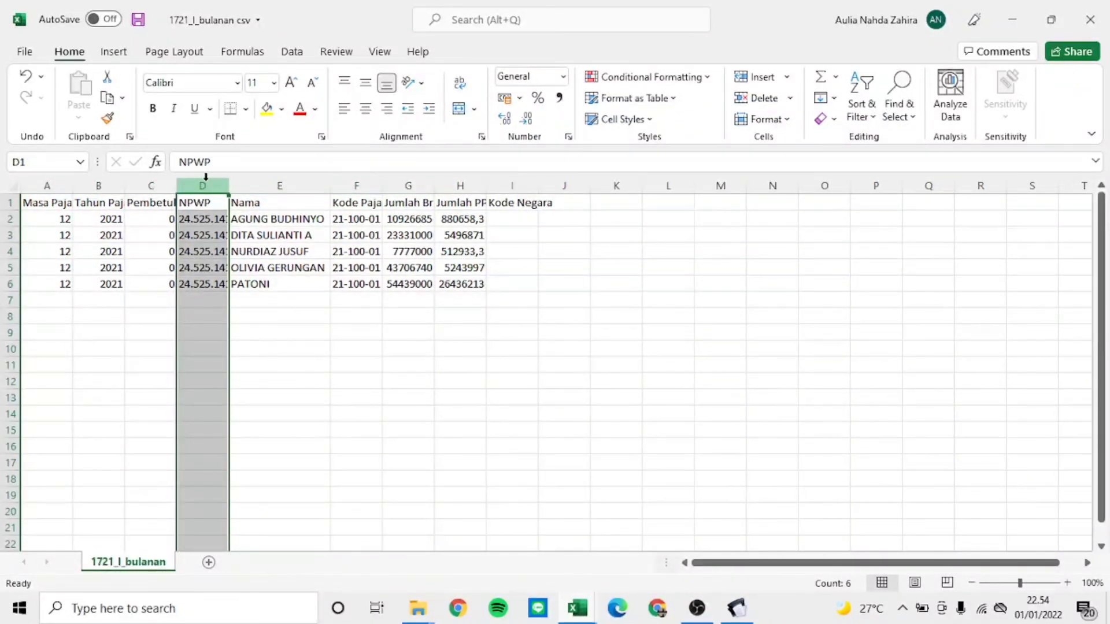
{"action": "key", "text": "ctrl+f"}
{"action": "type", "text": "."}
{"action": "left_click", "coordinate": [137, 439]}
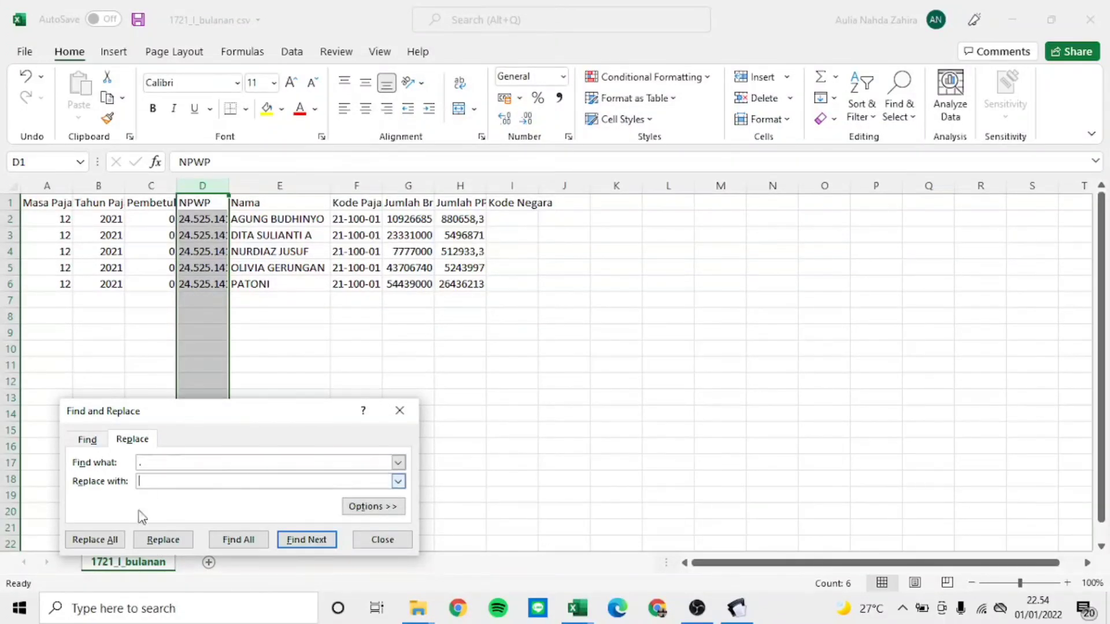
{"action": "left_click", "coordinate": [102, 538]}
{"action": "left_click", "coordinate": [561, 347]}
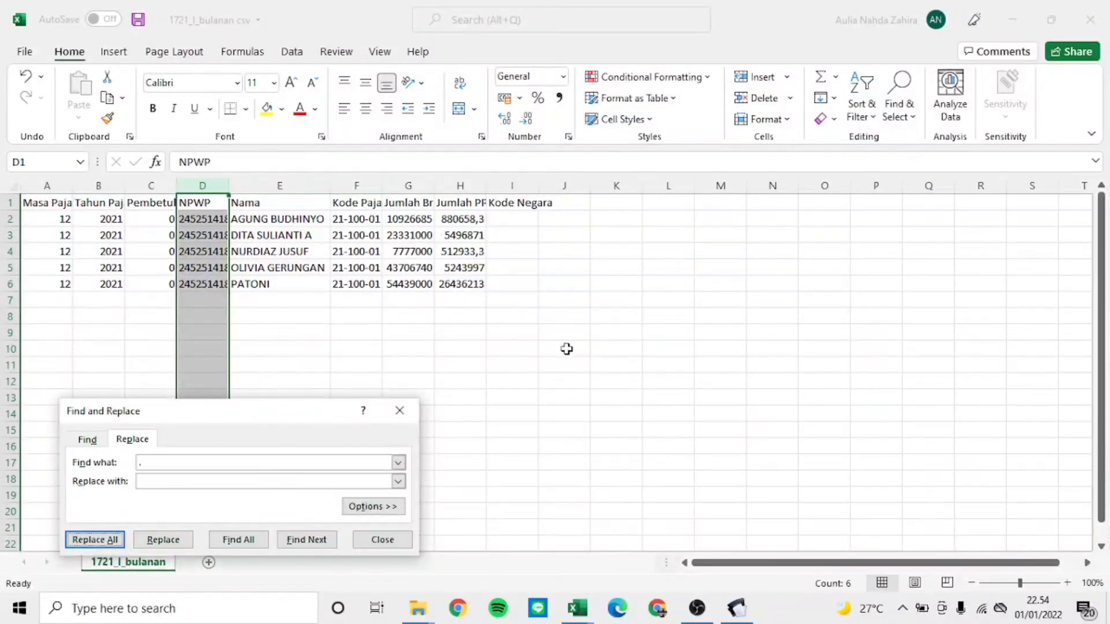
Step: Remove all hyphens from the NPWP column by replacing "-" with nothing
{"action": "left_click", "coordinate": [171, 461]}
{"action": "key", "text": "BackSpace"}
{"action": "type", "text": "-"}
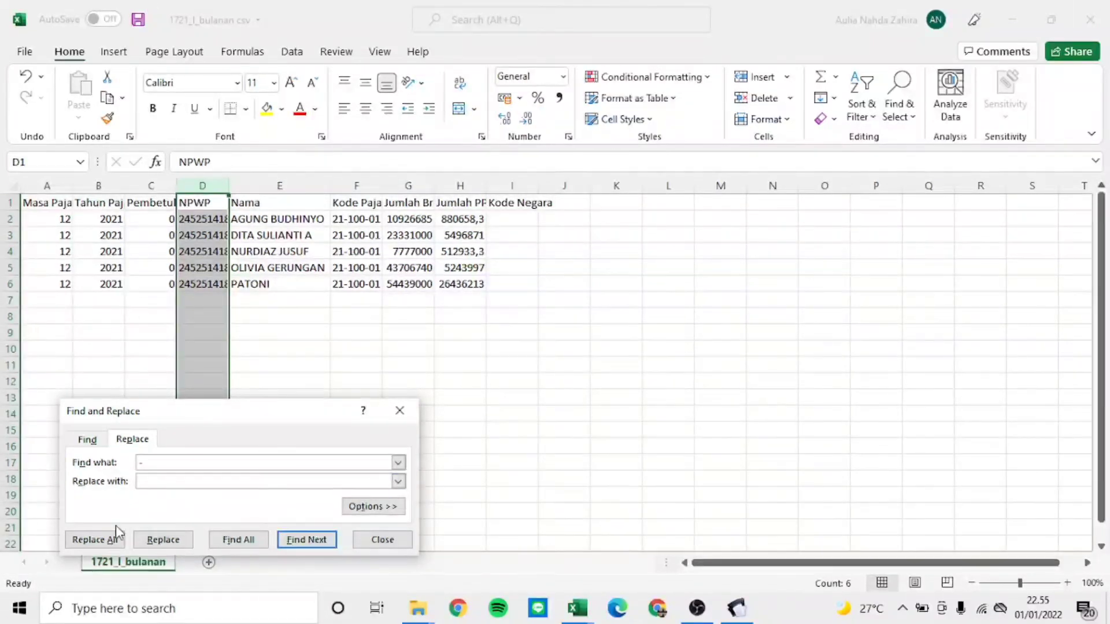
{"action": "left_click", "coordinate": [99, 539]}
{"action": "left_click", "coordinate": [578, 350]}
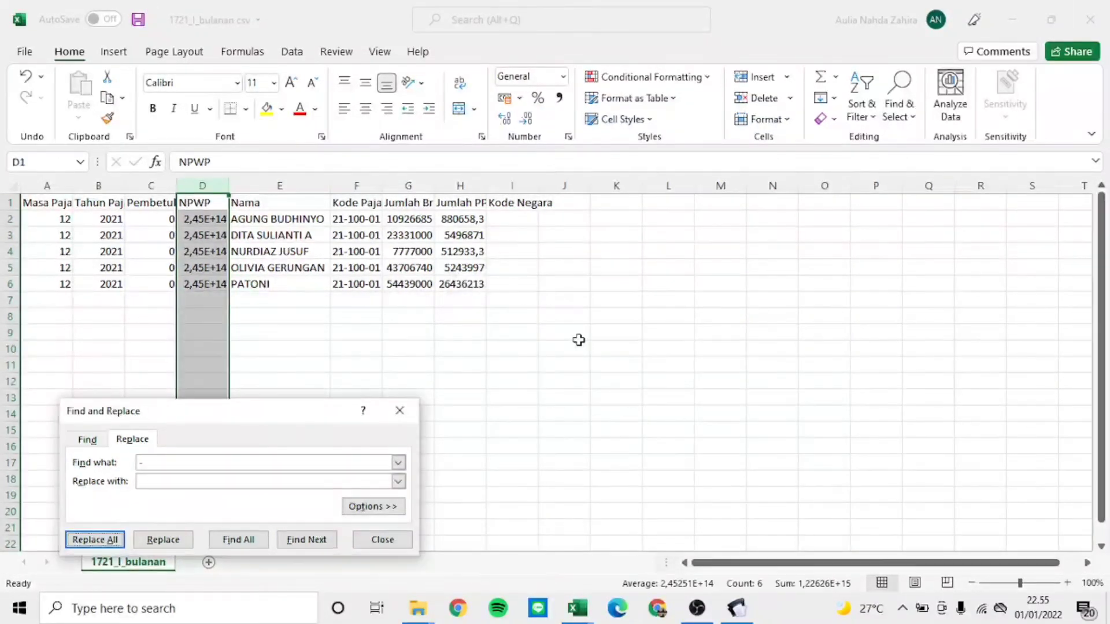
{"action": "left_click", "coordinate": [399, 410]}
{"action": "right_click", "coordinate": [215, 263]}
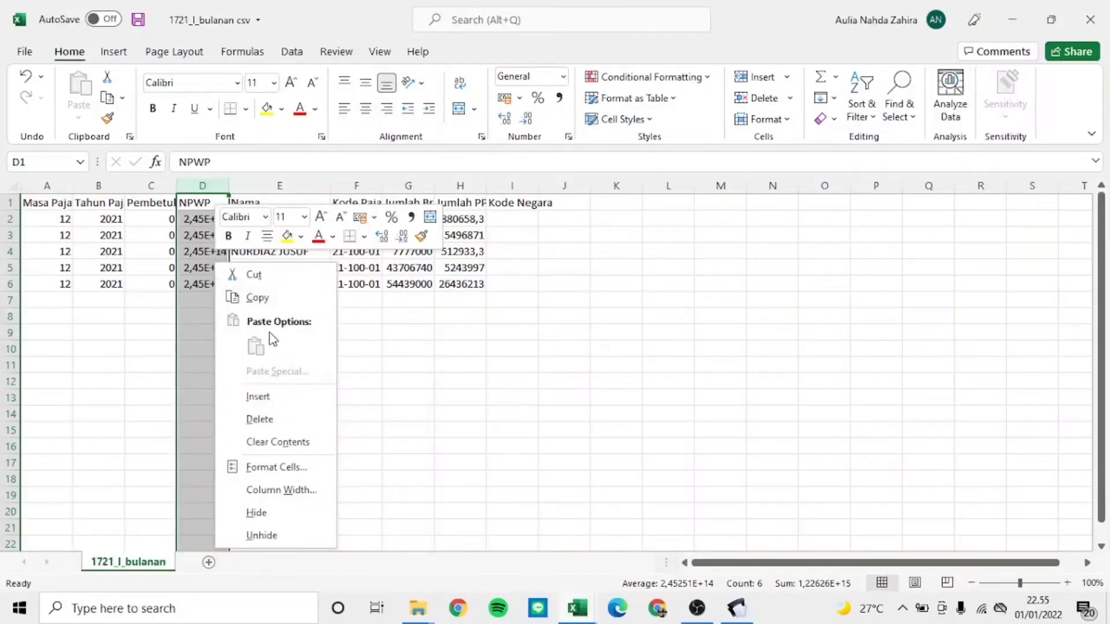
{"action": "left_click", "coordinate": [276, 468]}
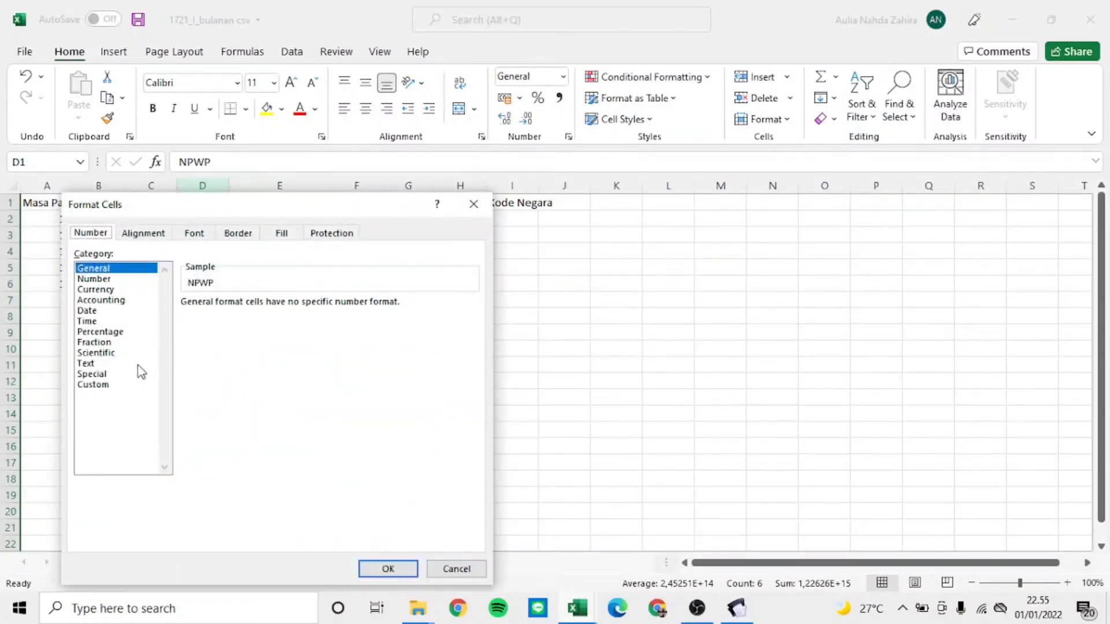
{"action": "left_click", "coordinate": [112, 386]}
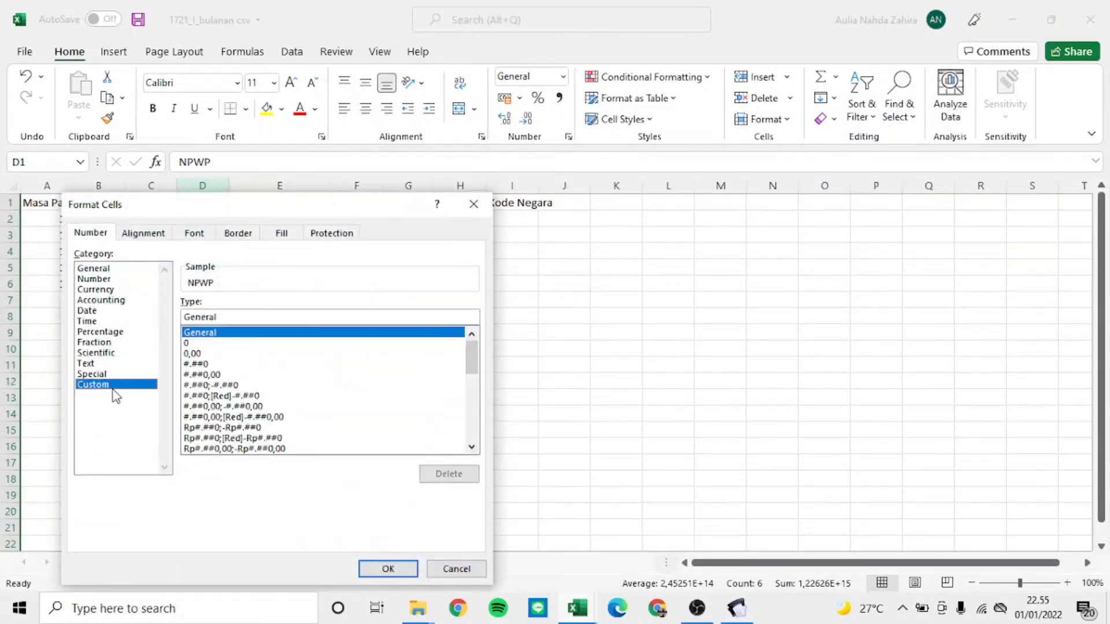
{"action": "left_click", "coordinate": [228, 316]}
{"action": "key", "text": "BackSpace"}
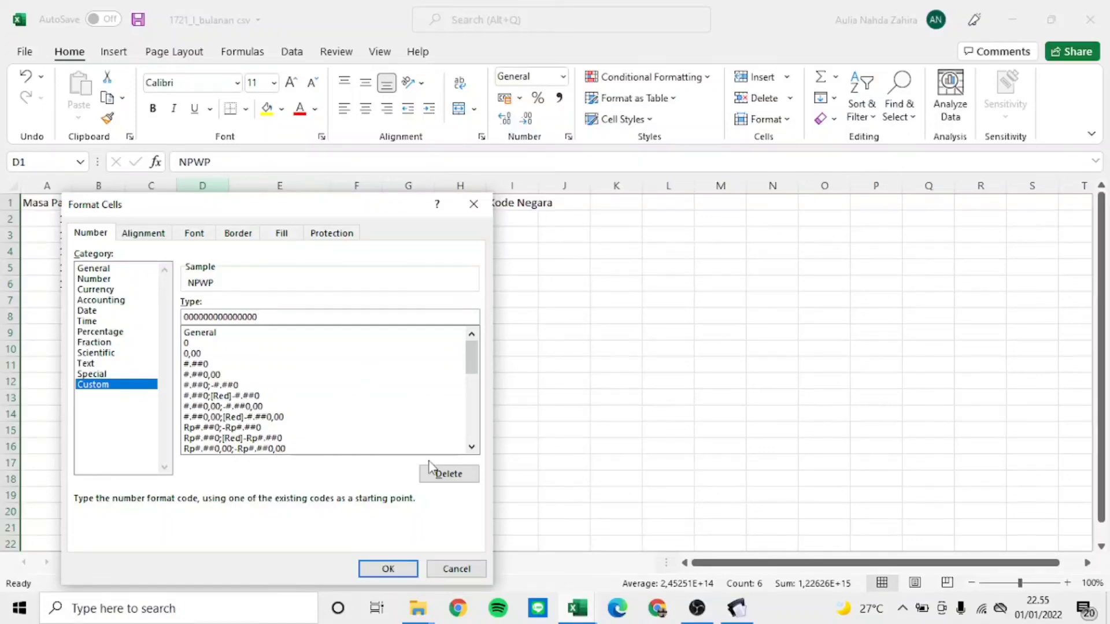
{"action": "key", "text": "Return"}
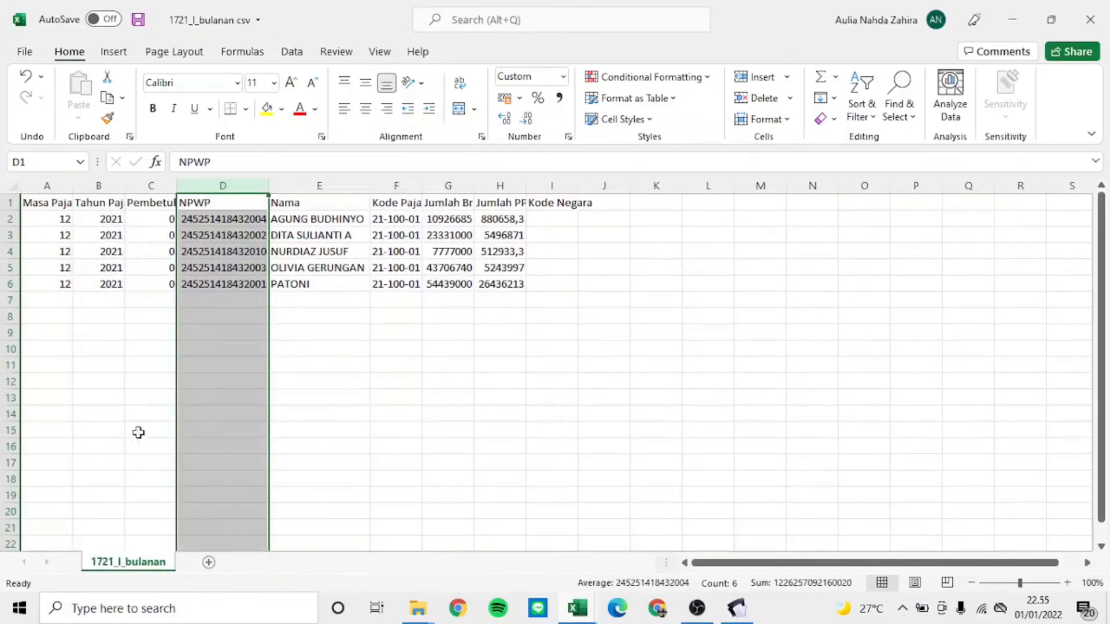
{"action": "left_click", "coordinate": [289, 369]}
{"action": "left_click", "coordinate": [145, 21]}
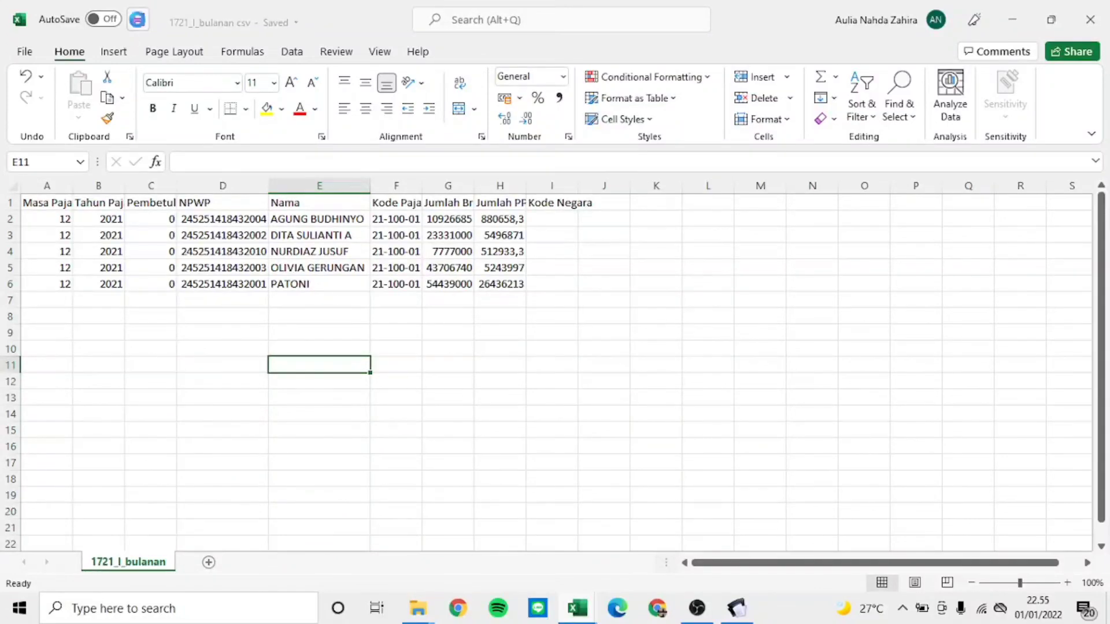
Step: Save the workbook as 1721_I_bulanan csv in CSV (Comma delimited) format in the same folder
{"action": "left_click", "coordinate": [24, 51]}
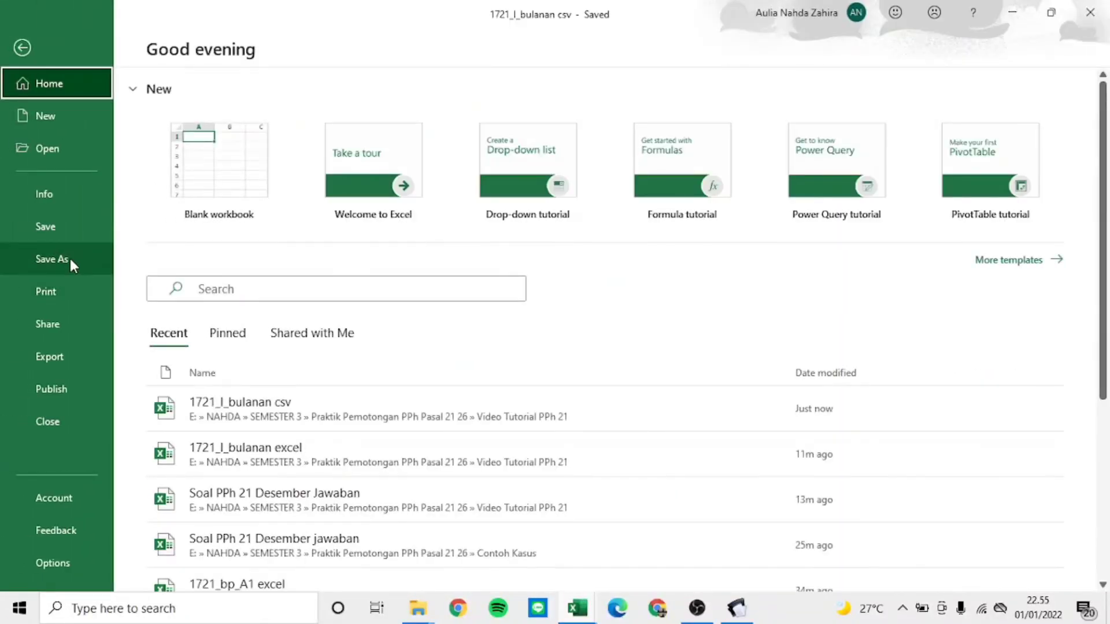
{"action": "left_click", "coordinate": [69, 259]}
{"action": "left_click", "coordinate": [252, 293]}
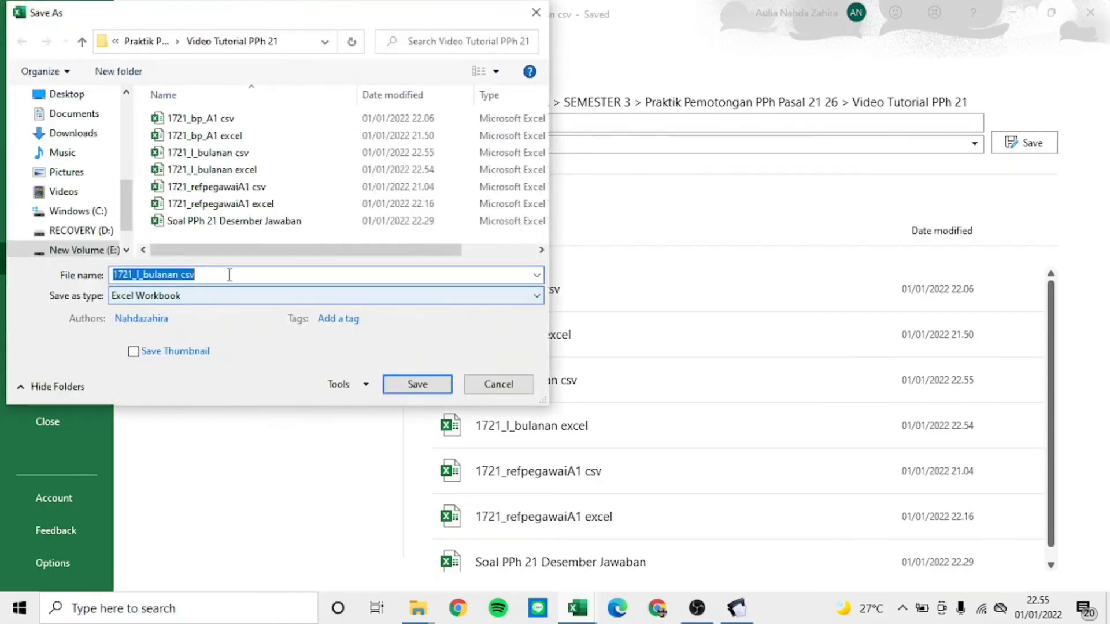
{"action": "left_click", "coordinate": [211, 300]}
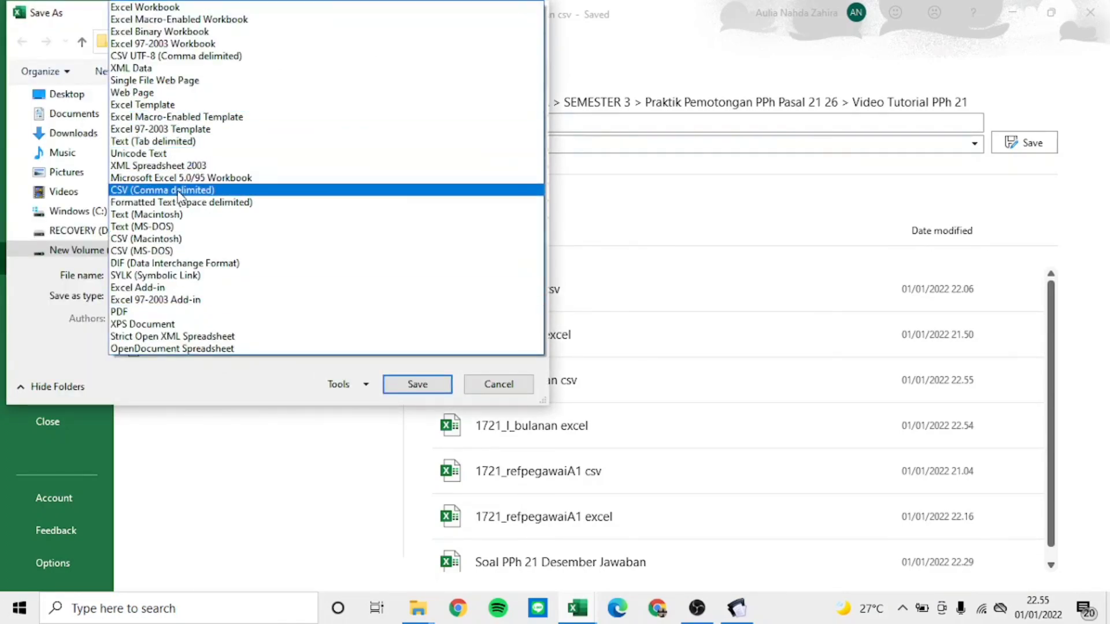
{"action": "left_click", "coordinate": [178, 194]}
{"action": "left_click", "coordinate": [419, 365]}
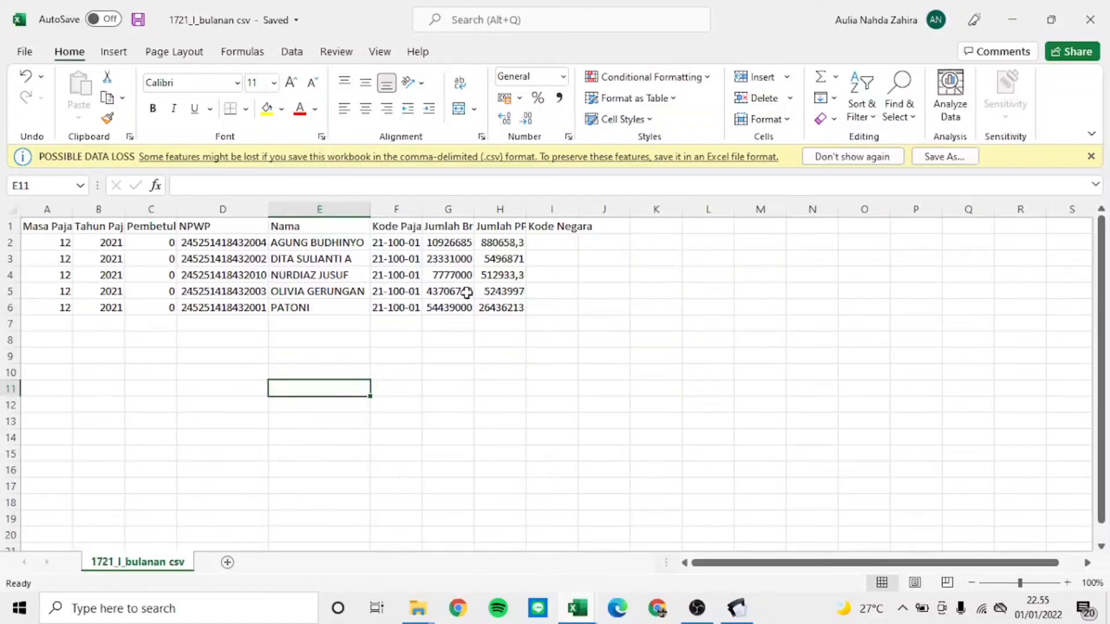
{"action": "mouse_move", "coordinate": [695, 617]}
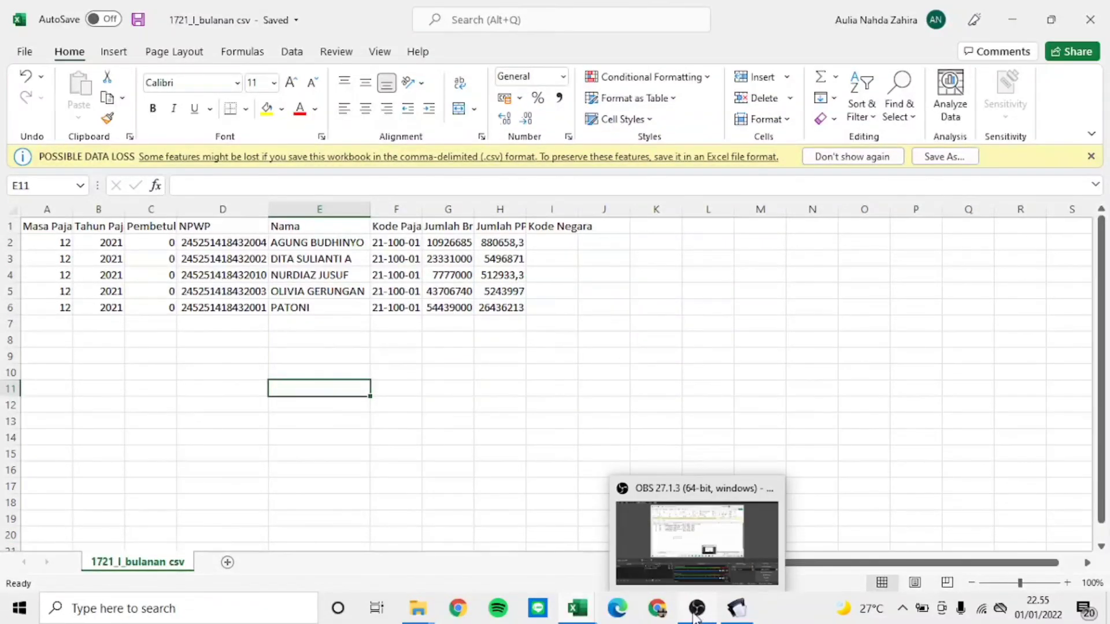